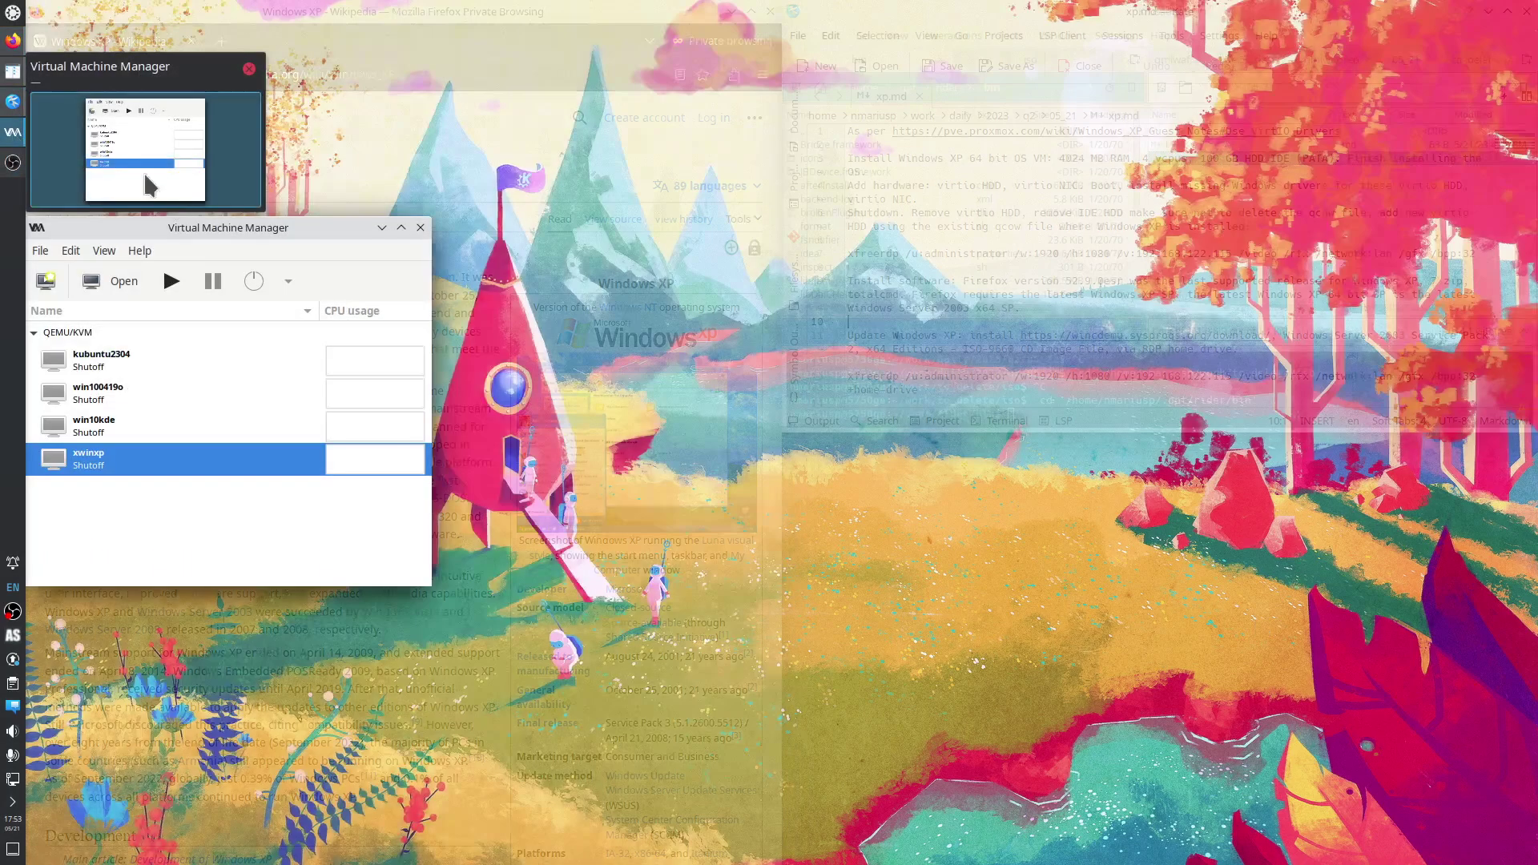
Start a new local-media VM from en_windows_xp_professional_x64.iso in the to_delete pool.
left_click(152, 152)
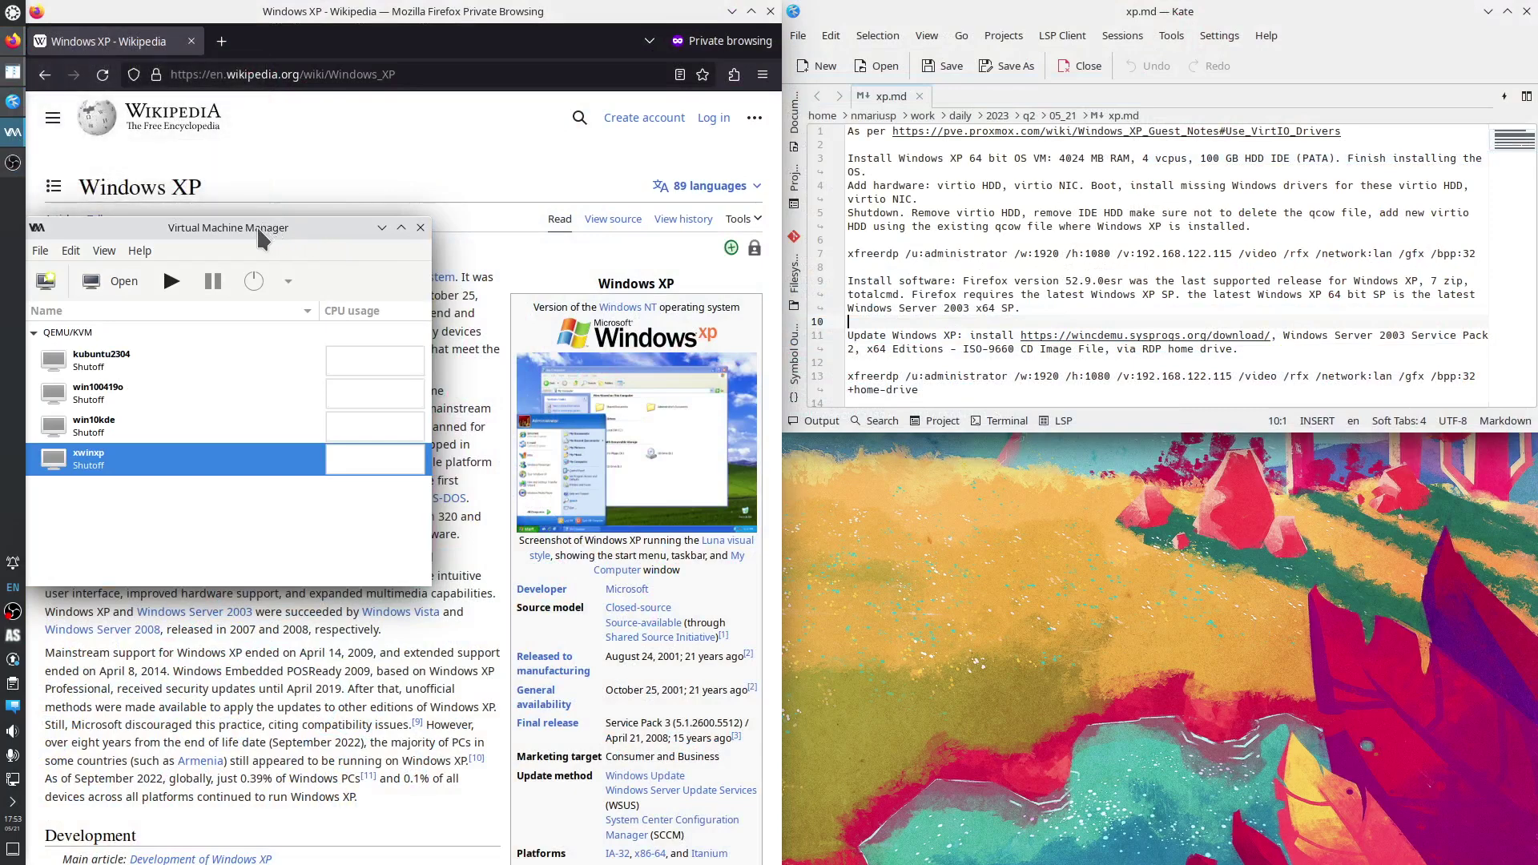
left_click(46, 282)
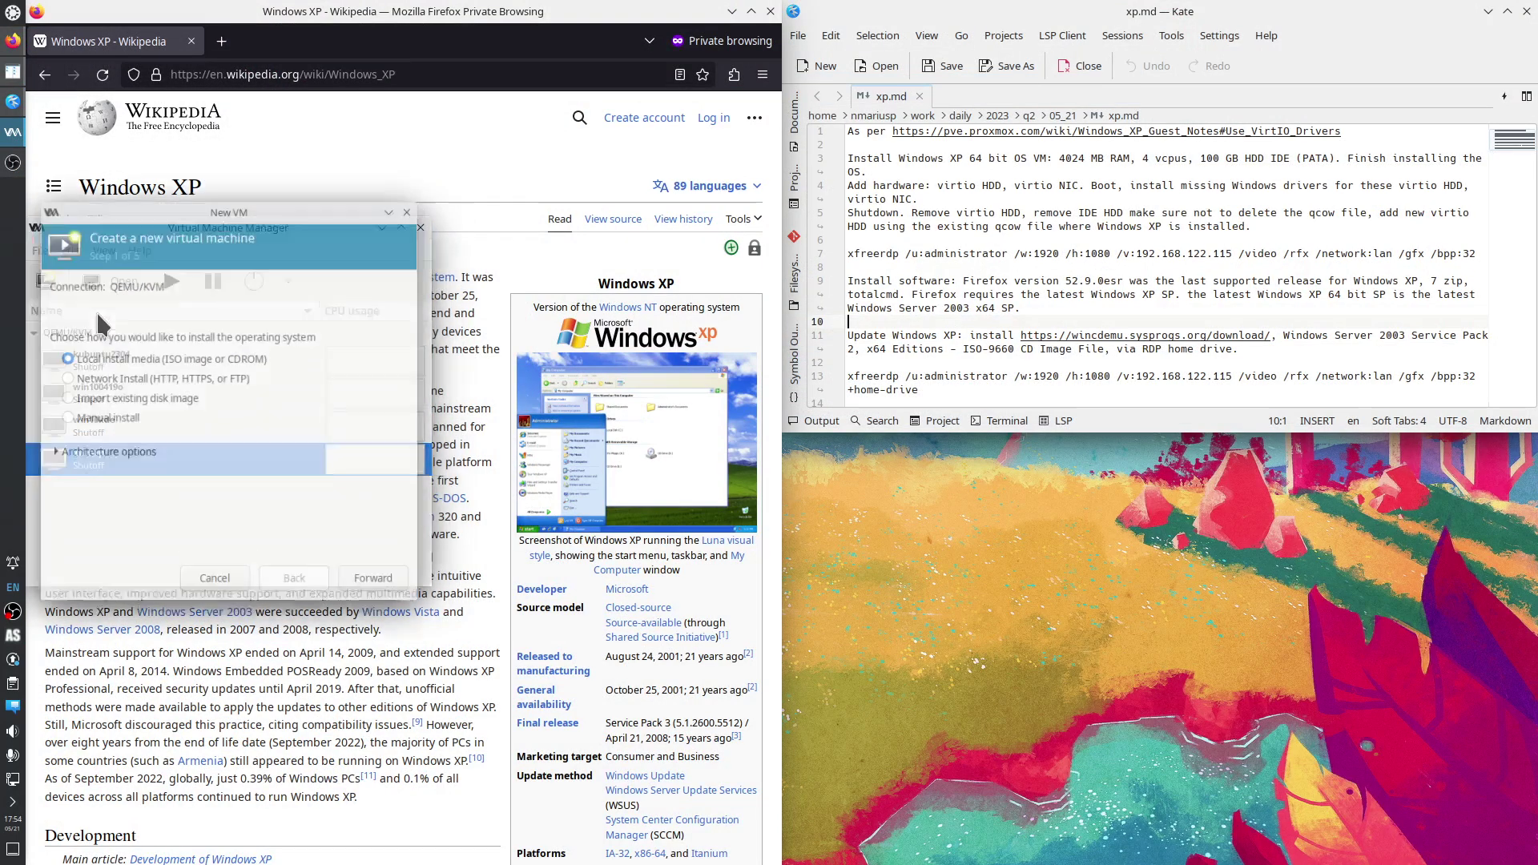
left_click(364, 590)
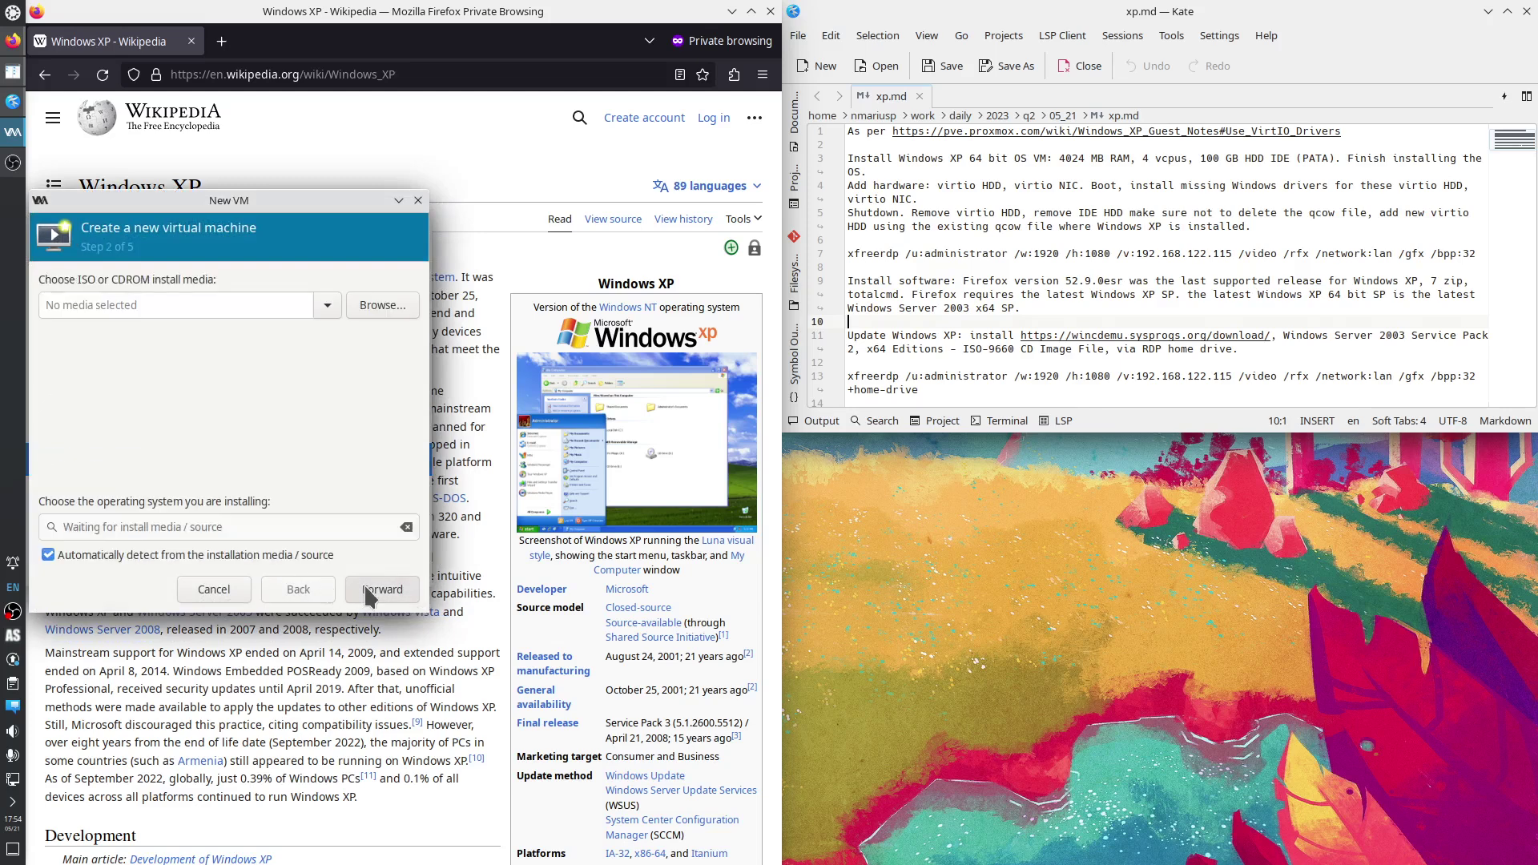
left_click(383, 305)
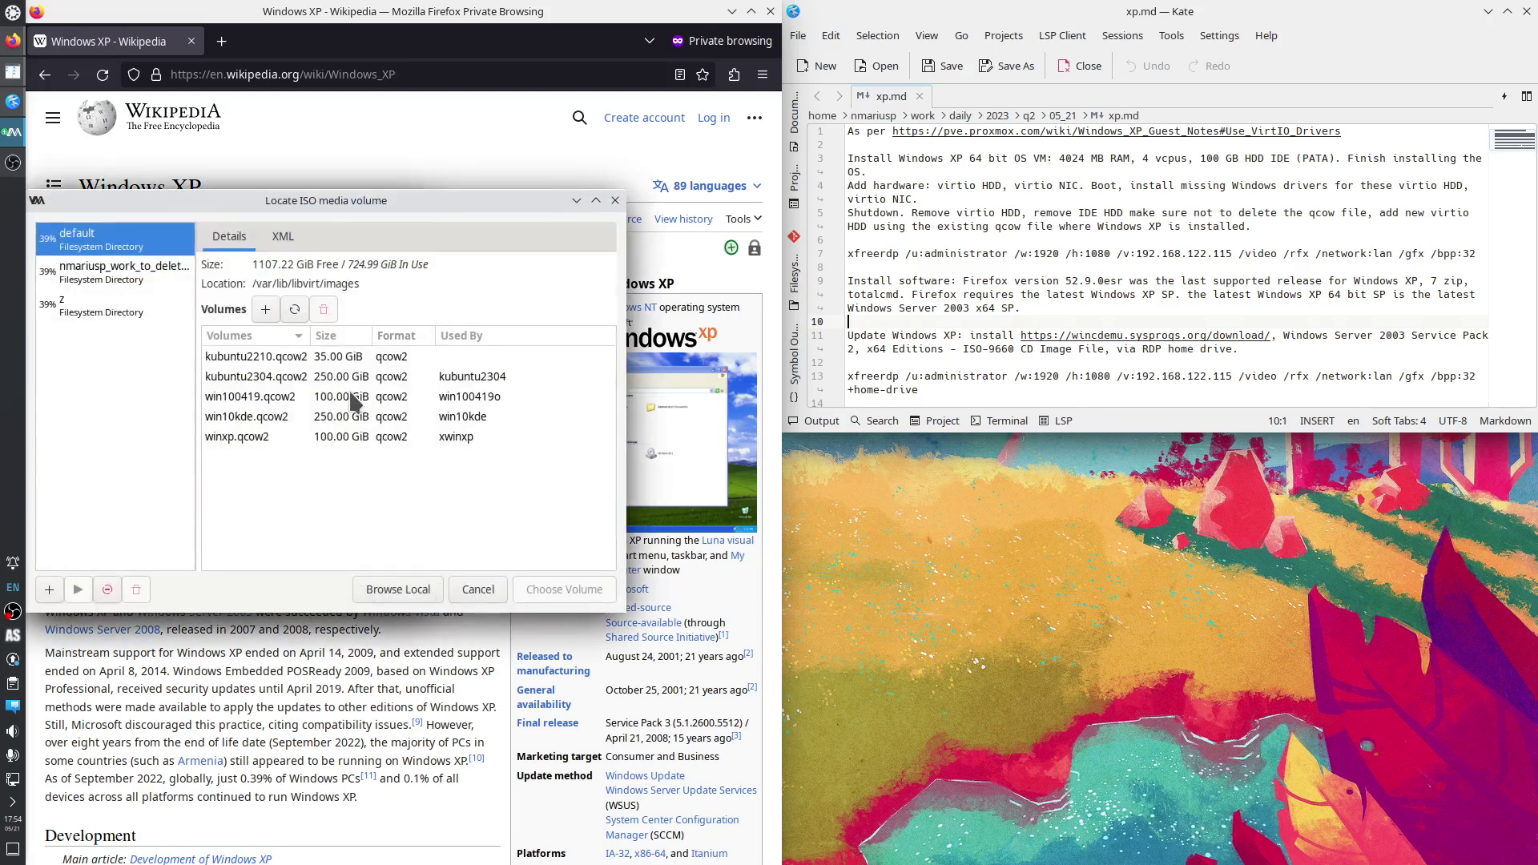
left_click(112, 280)
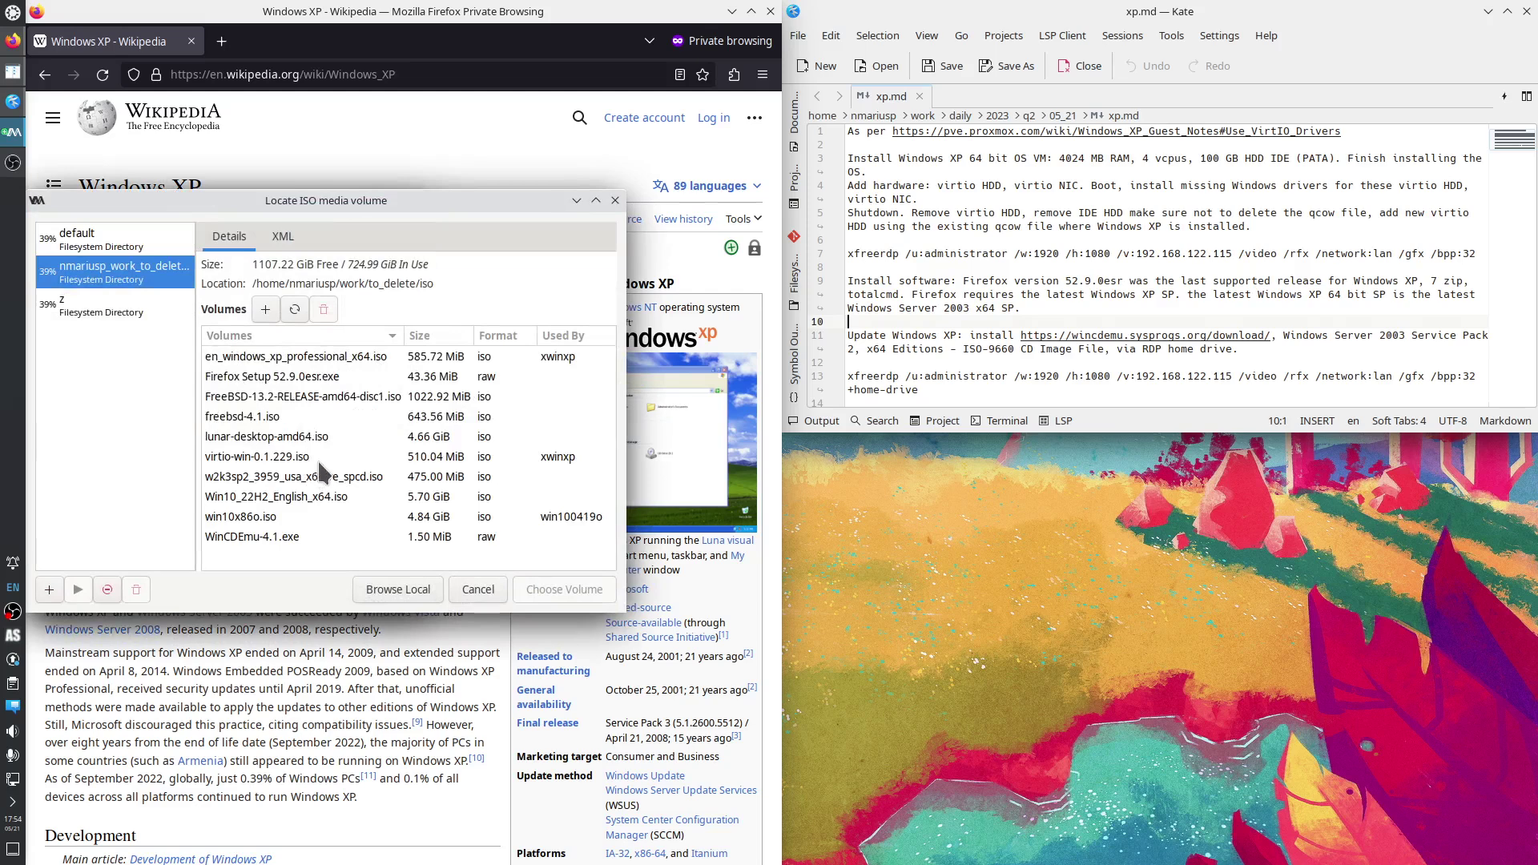
left_click(296, 358)
left_click(557, 595)
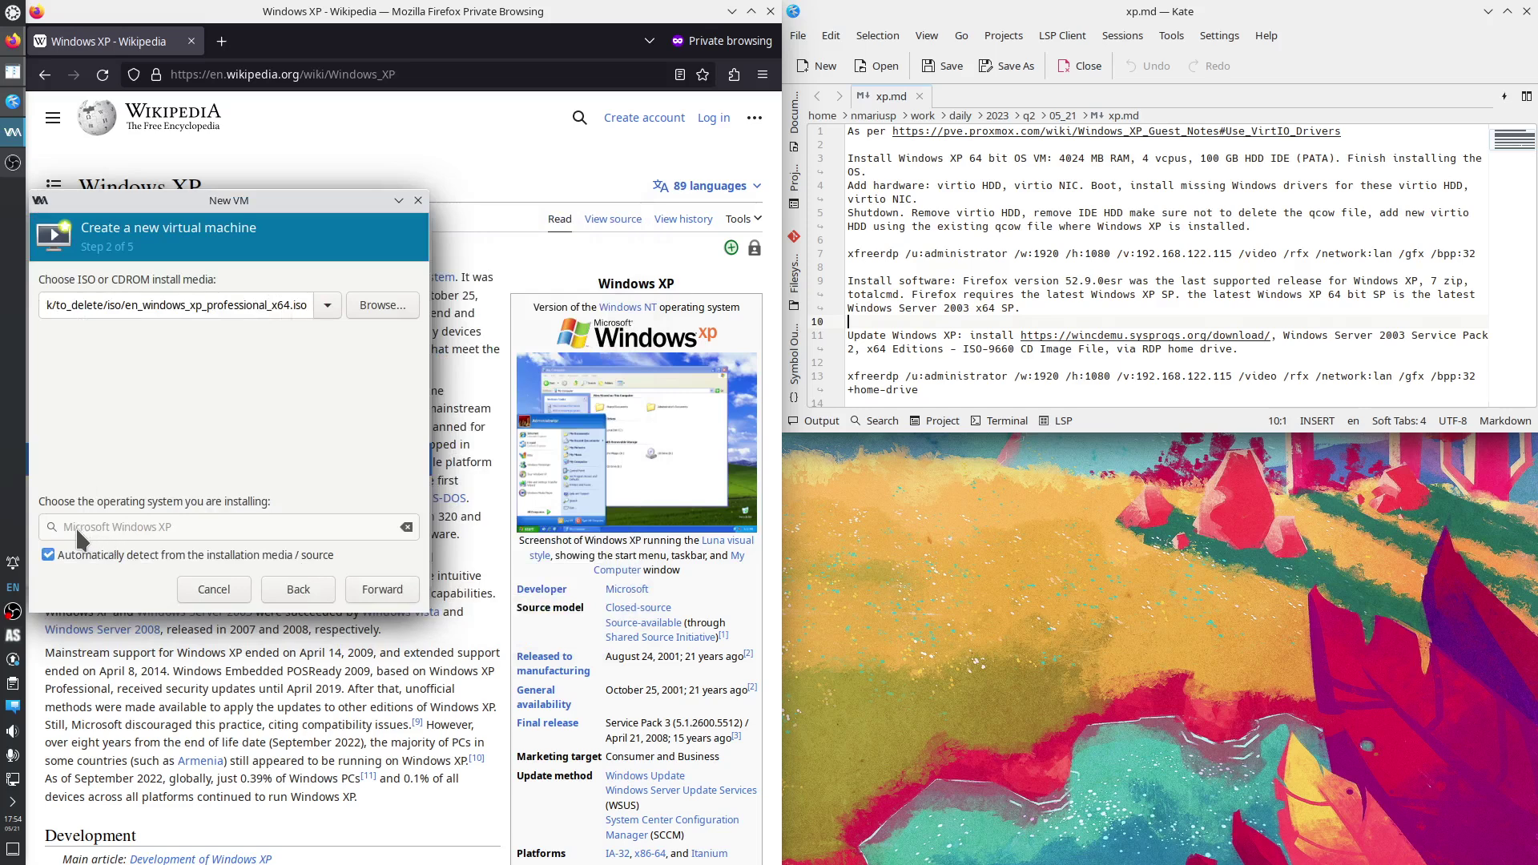
Give the new VM 4024 MiB of memory and 4 CPUs.
left_click(382, 589)
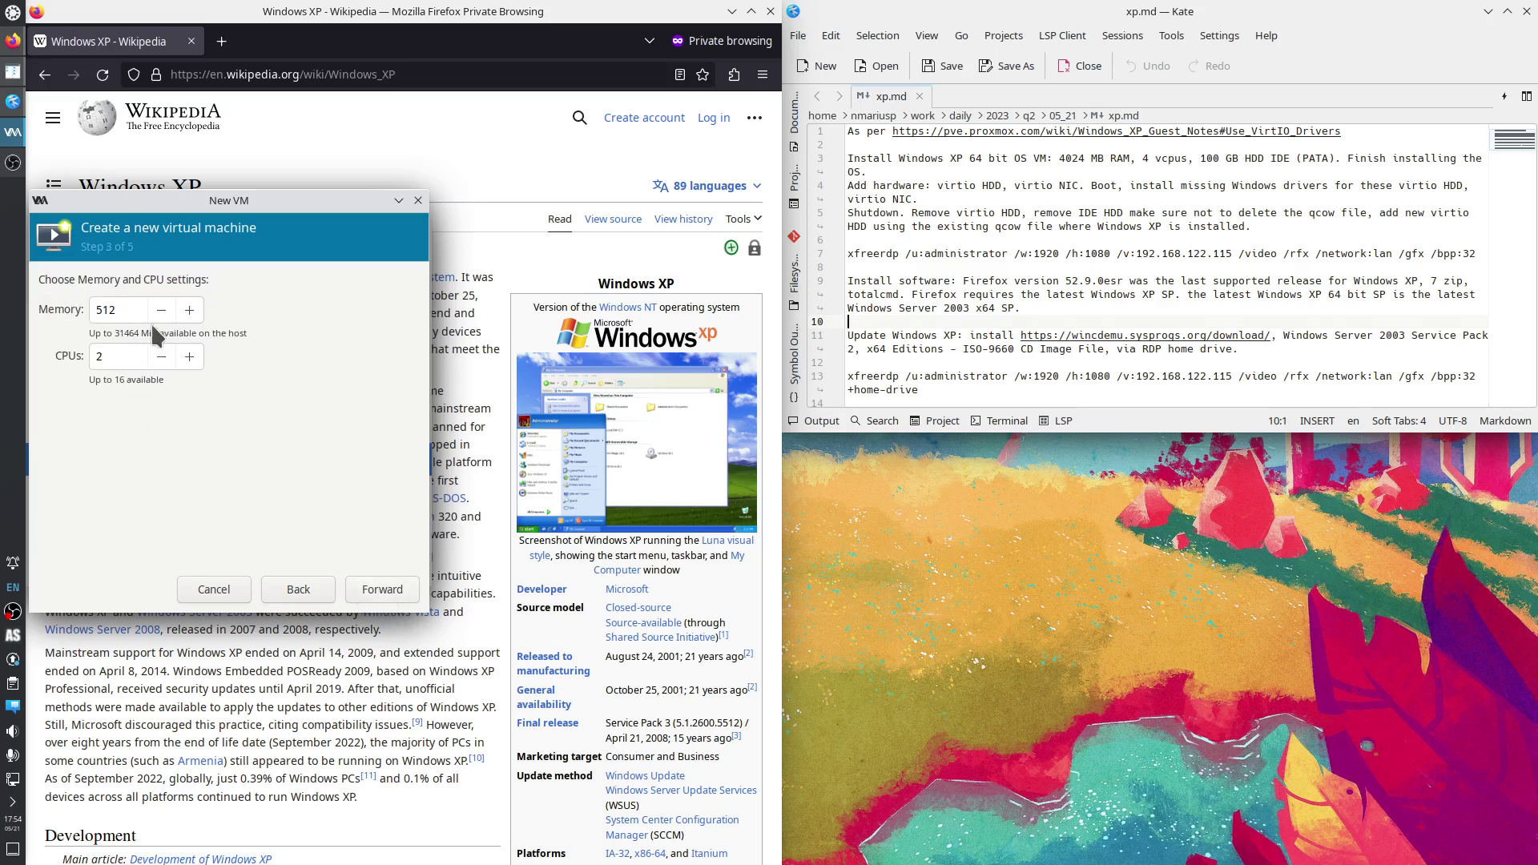
left_click_drag(120, 310, 85, 310)
type("4024")
left_click_drag(104, 354, 88, 346)
type("4")
Set a 100 GiB disk and finish the wizard with customization enabled.
left_click(381, 588)
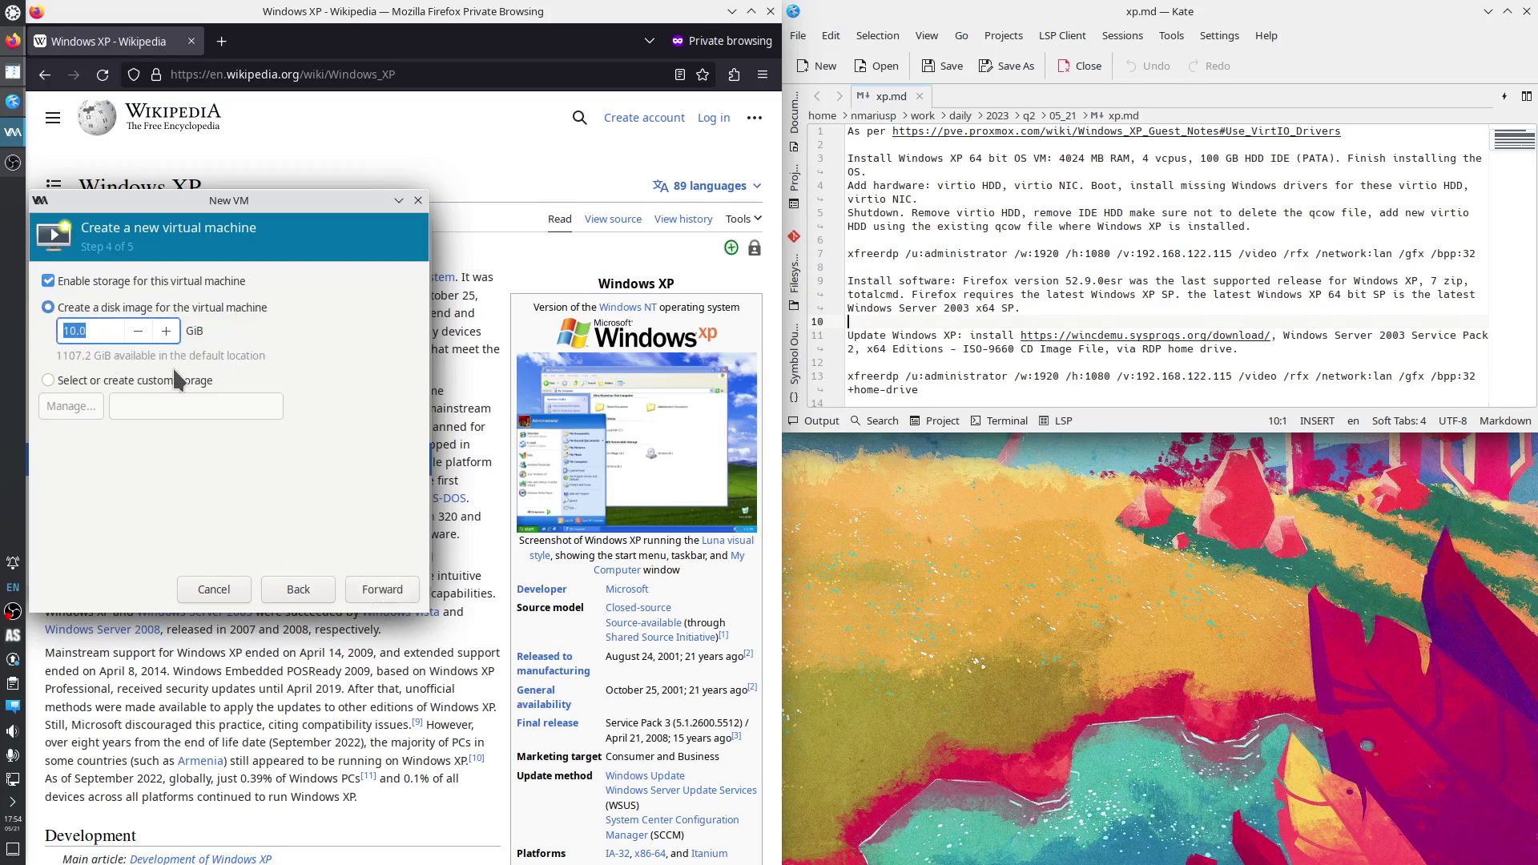
type("100")
left_click(382, 589)
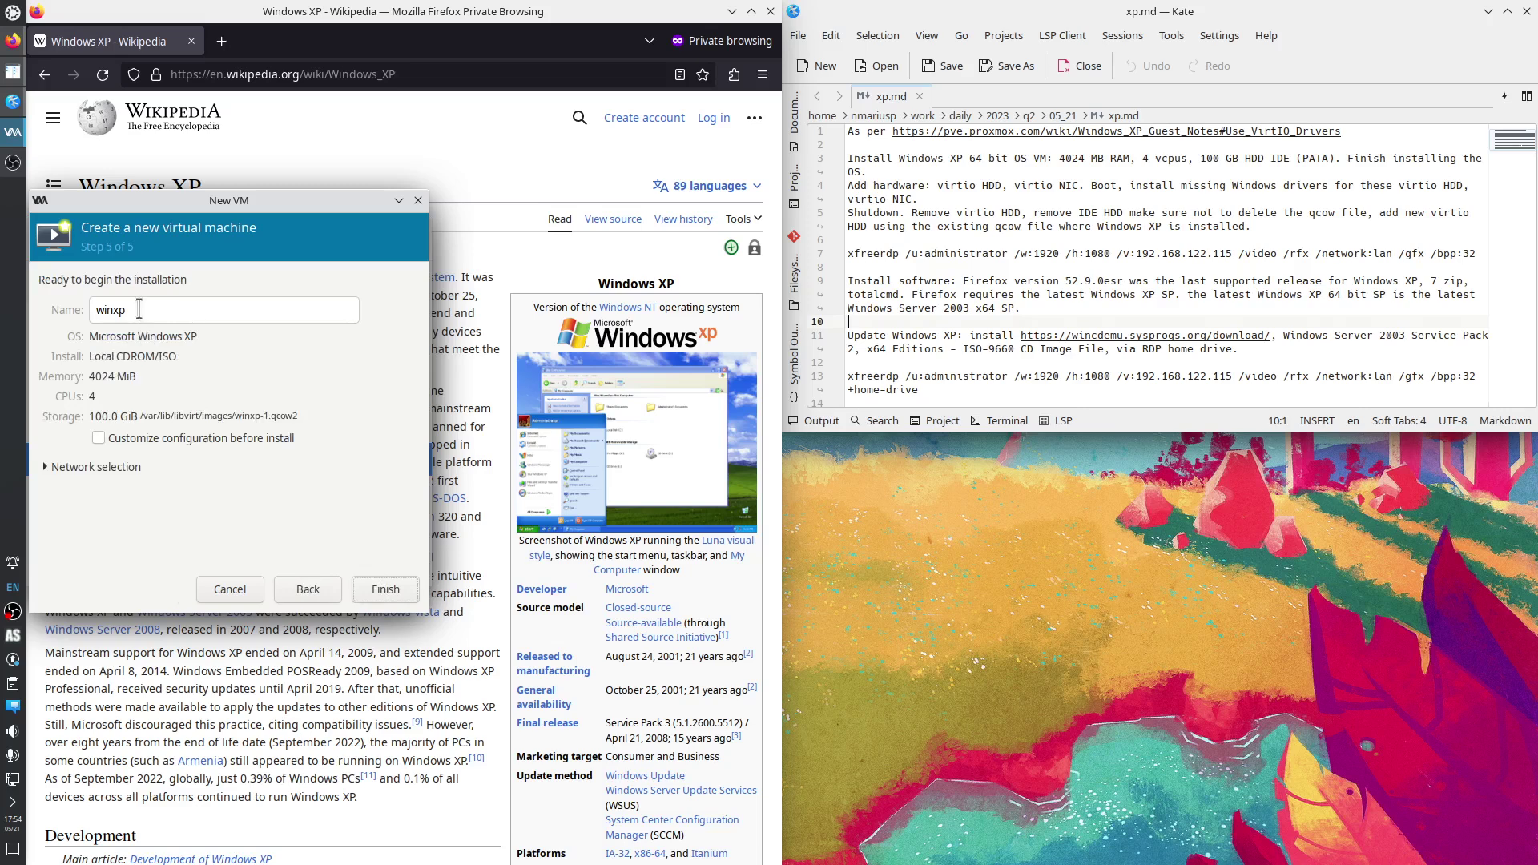
left_click(386, 589)
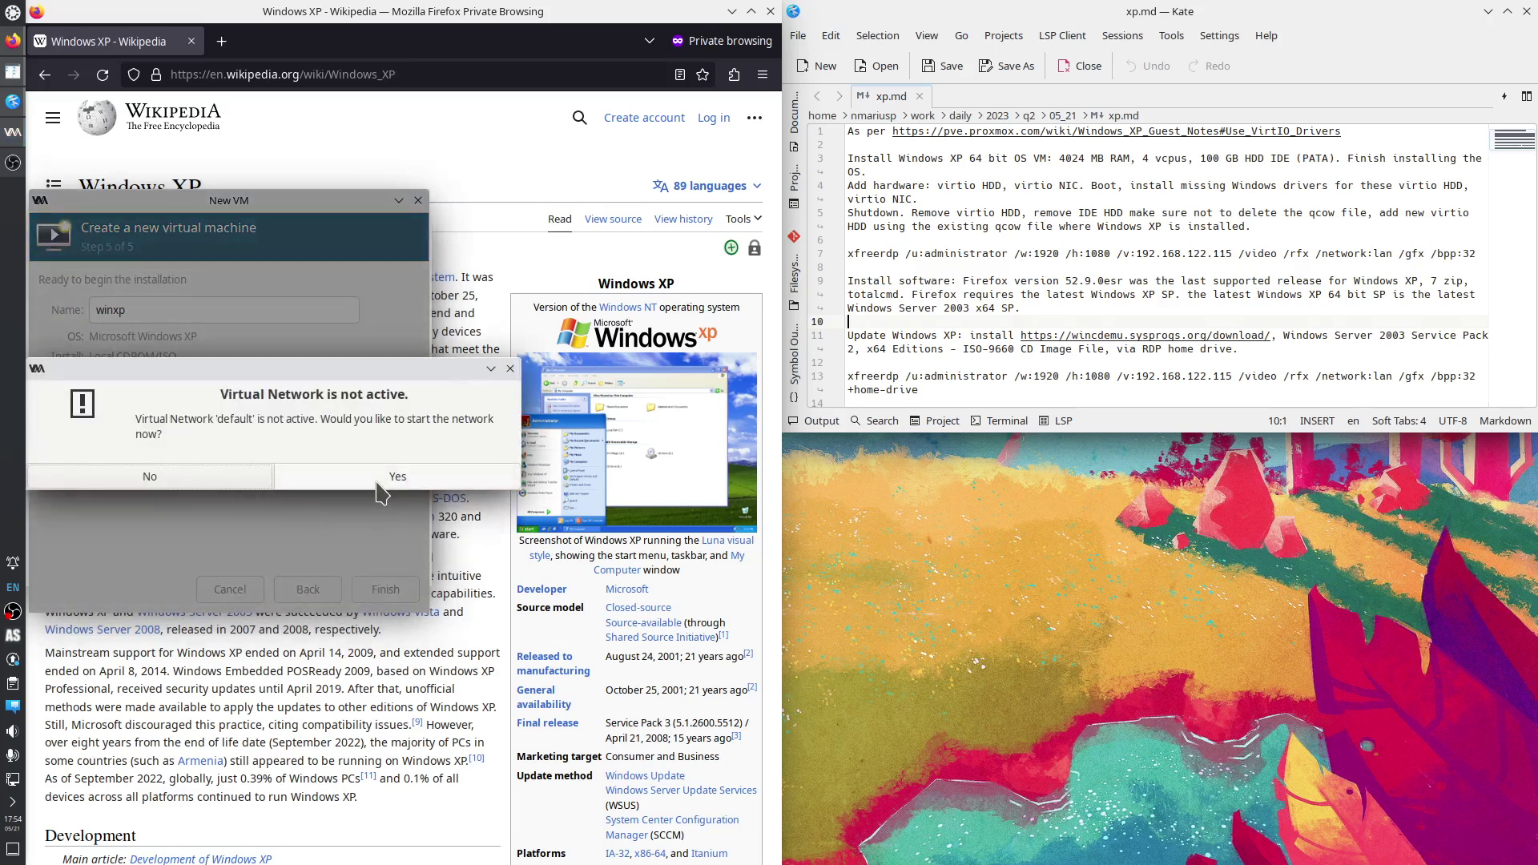
Start the default network and keep the i440FX chipset with BIOS firmware.
left_click(377, 481)
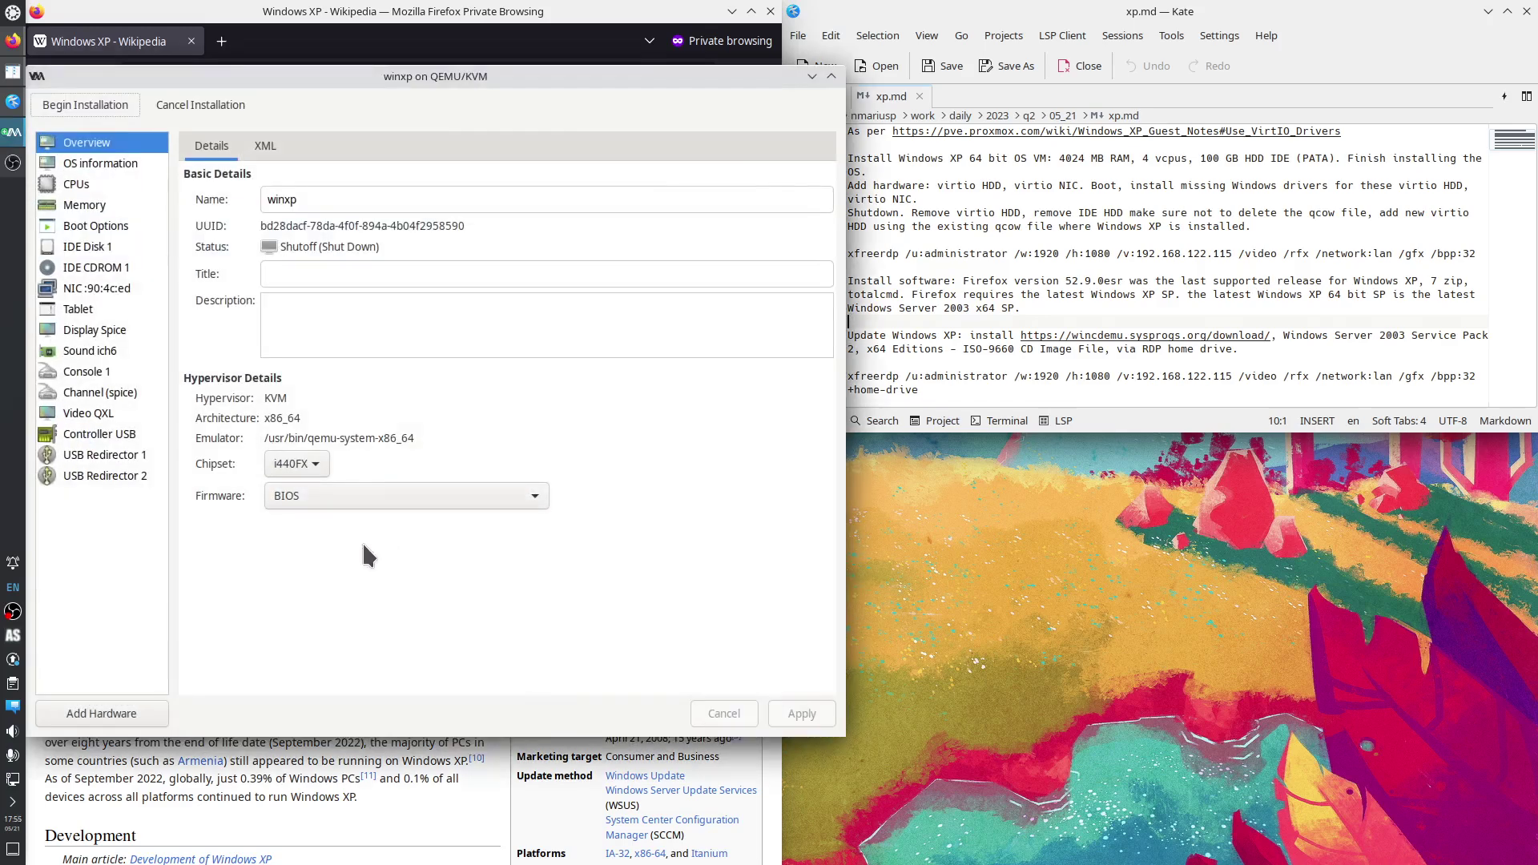
left_click(321, 463)
left_click(325, 472)
left_click(323, 464)
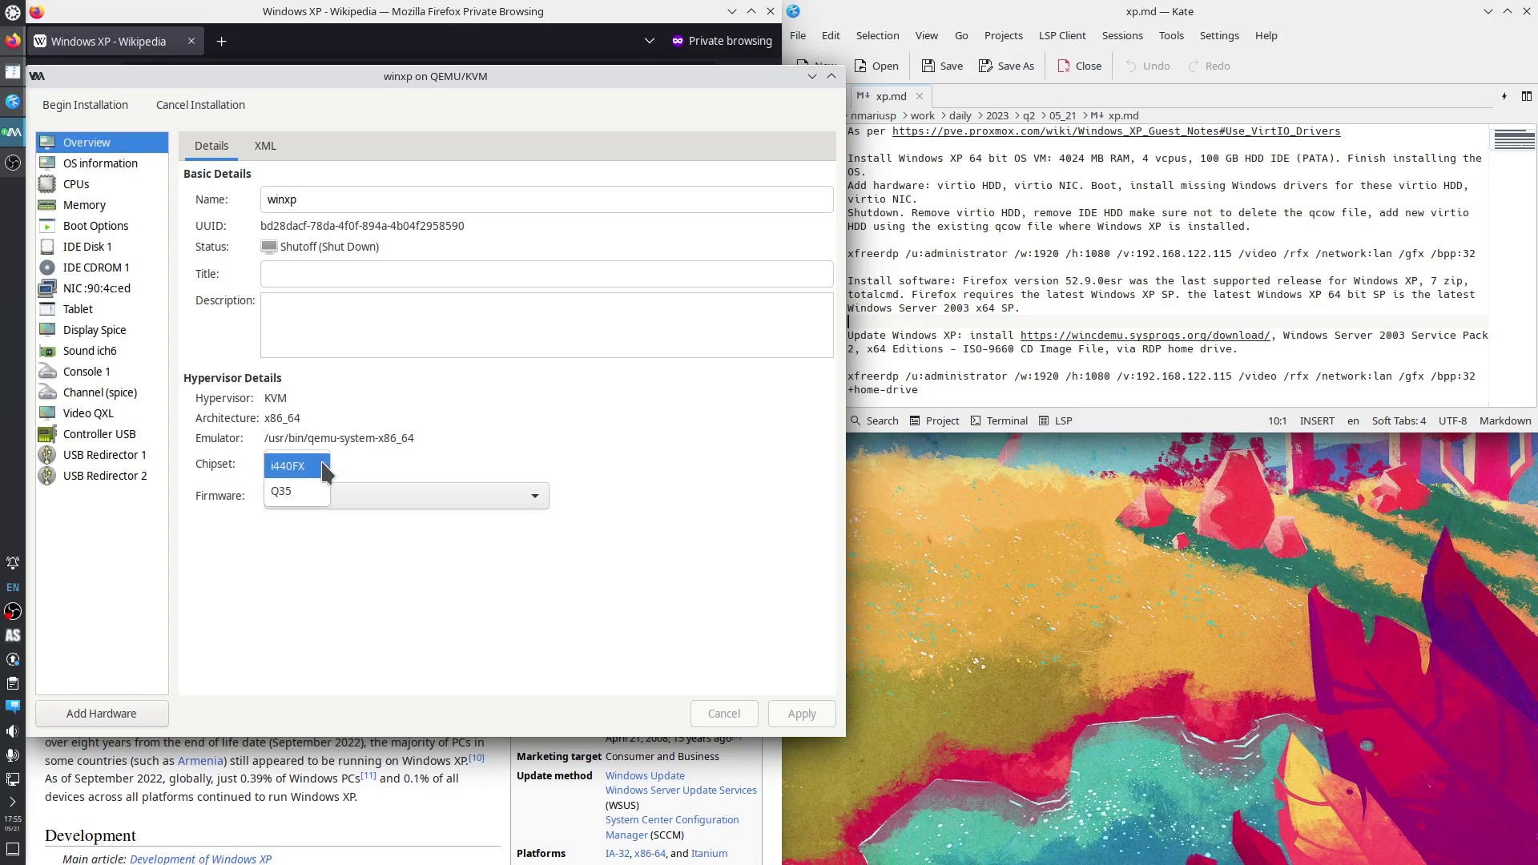
left_click(355, 455)
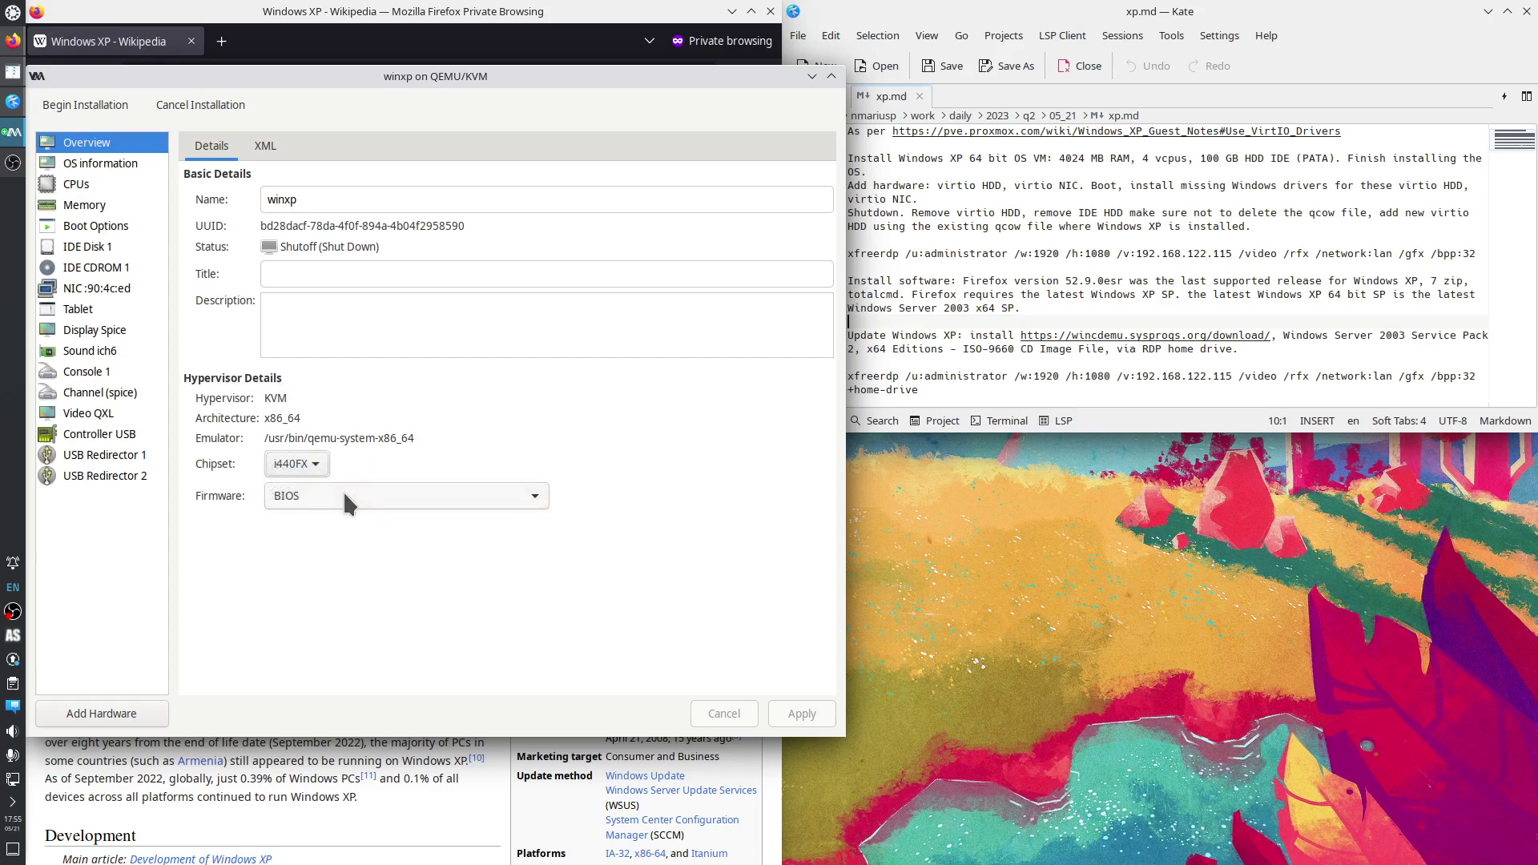
left_click(301, 199)
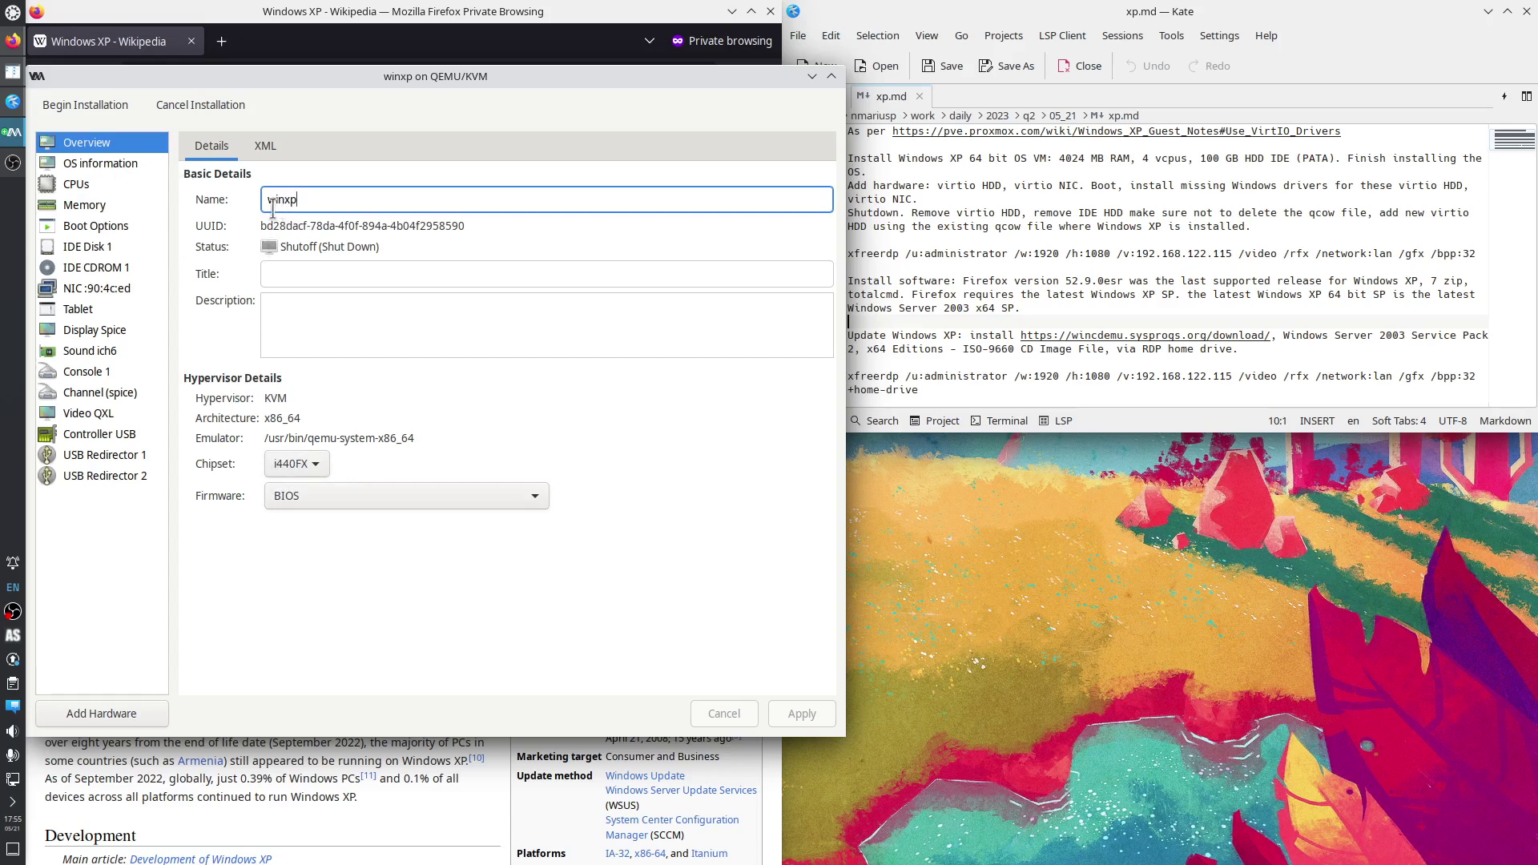
Manually set the CPU topology to 4 cores and apply it.
left_click(109, 165)
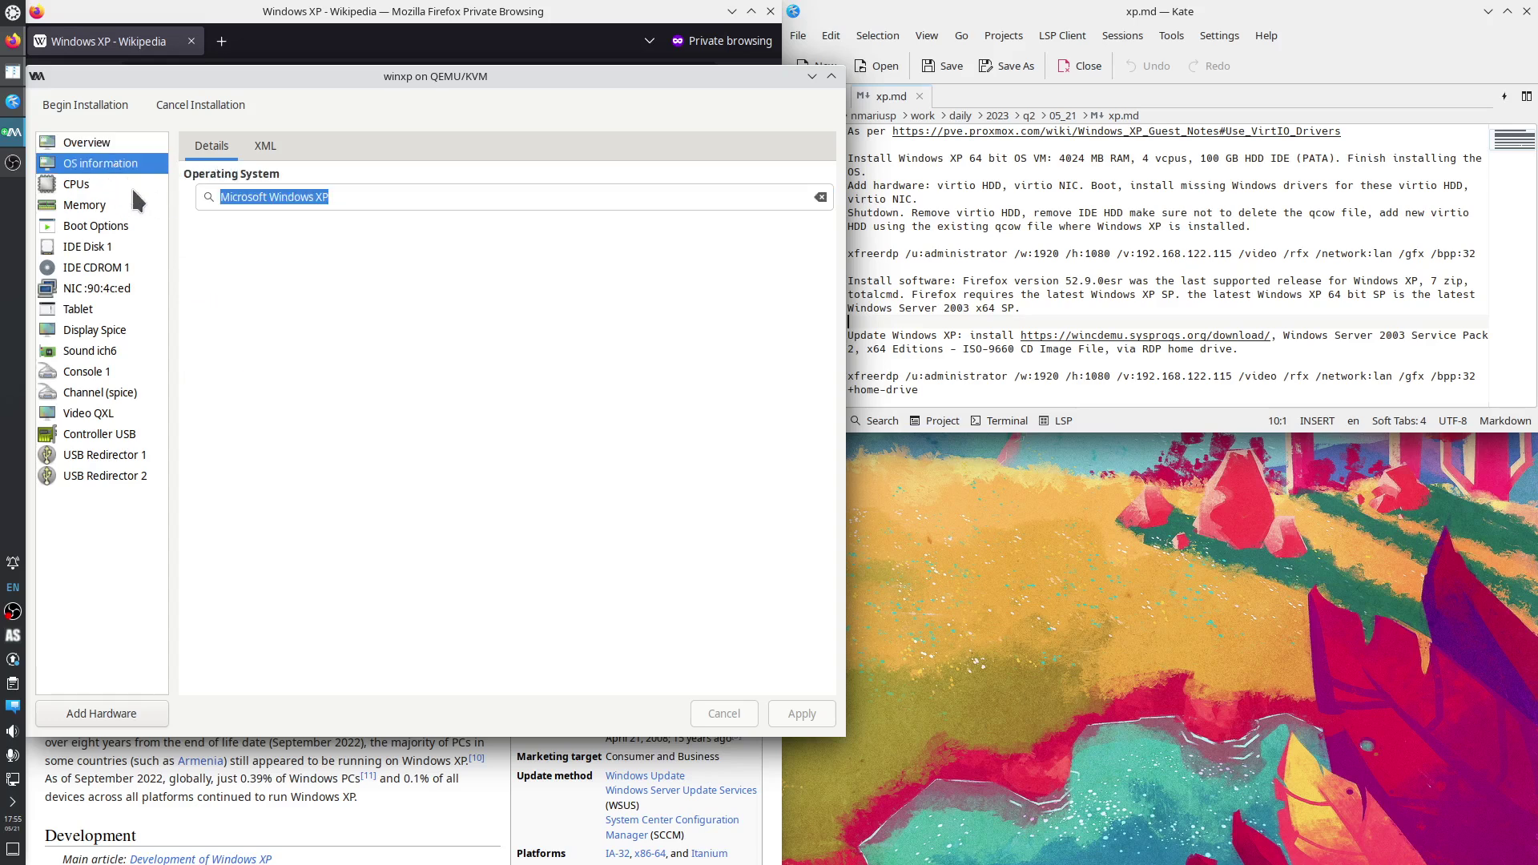
left_click(92, 186)
left_click(189, 298)
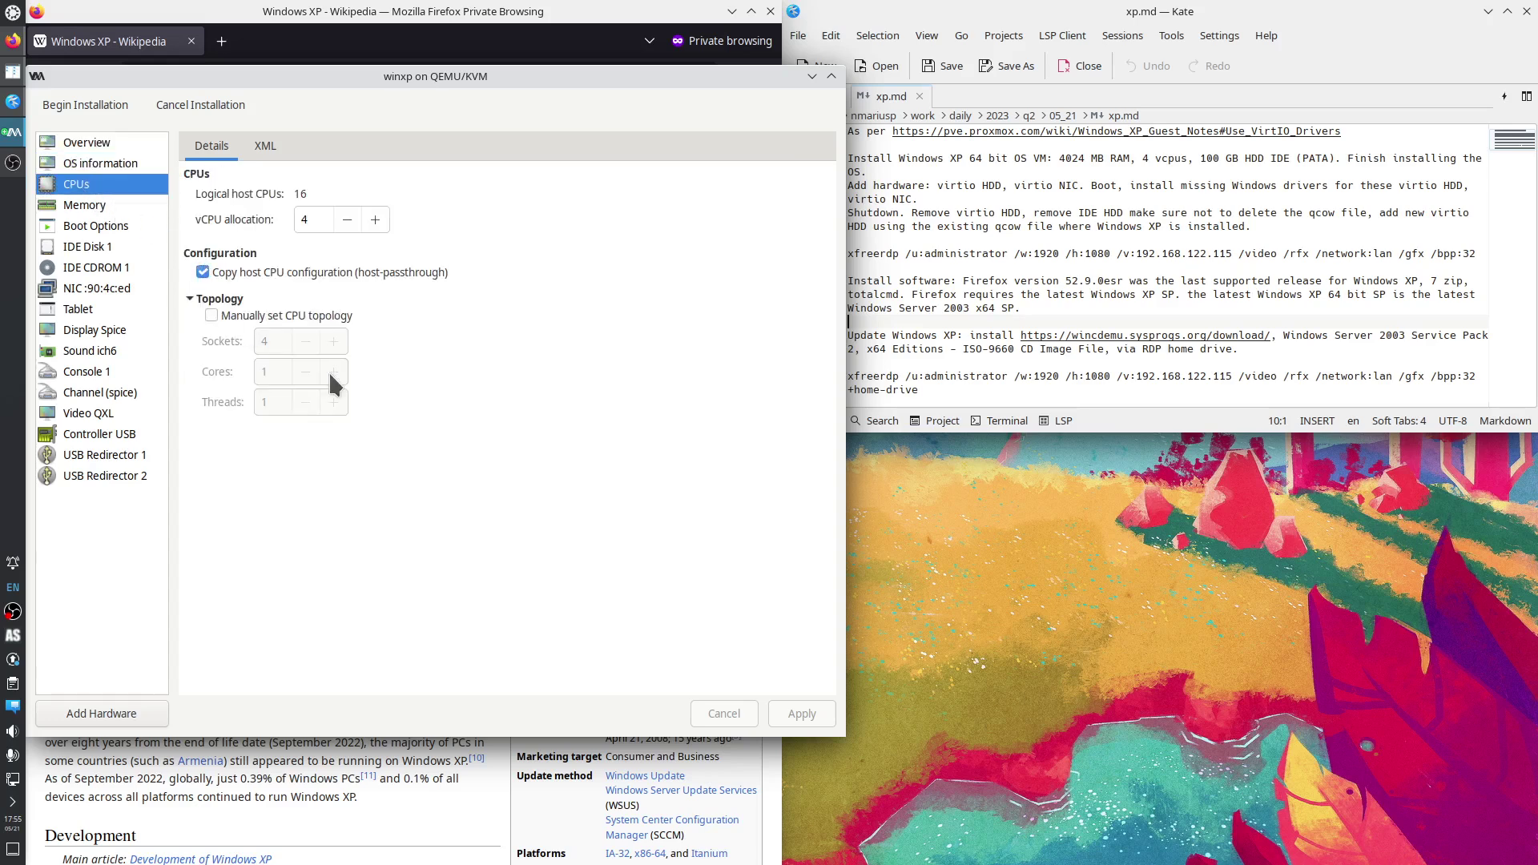
left_click(212, 315)
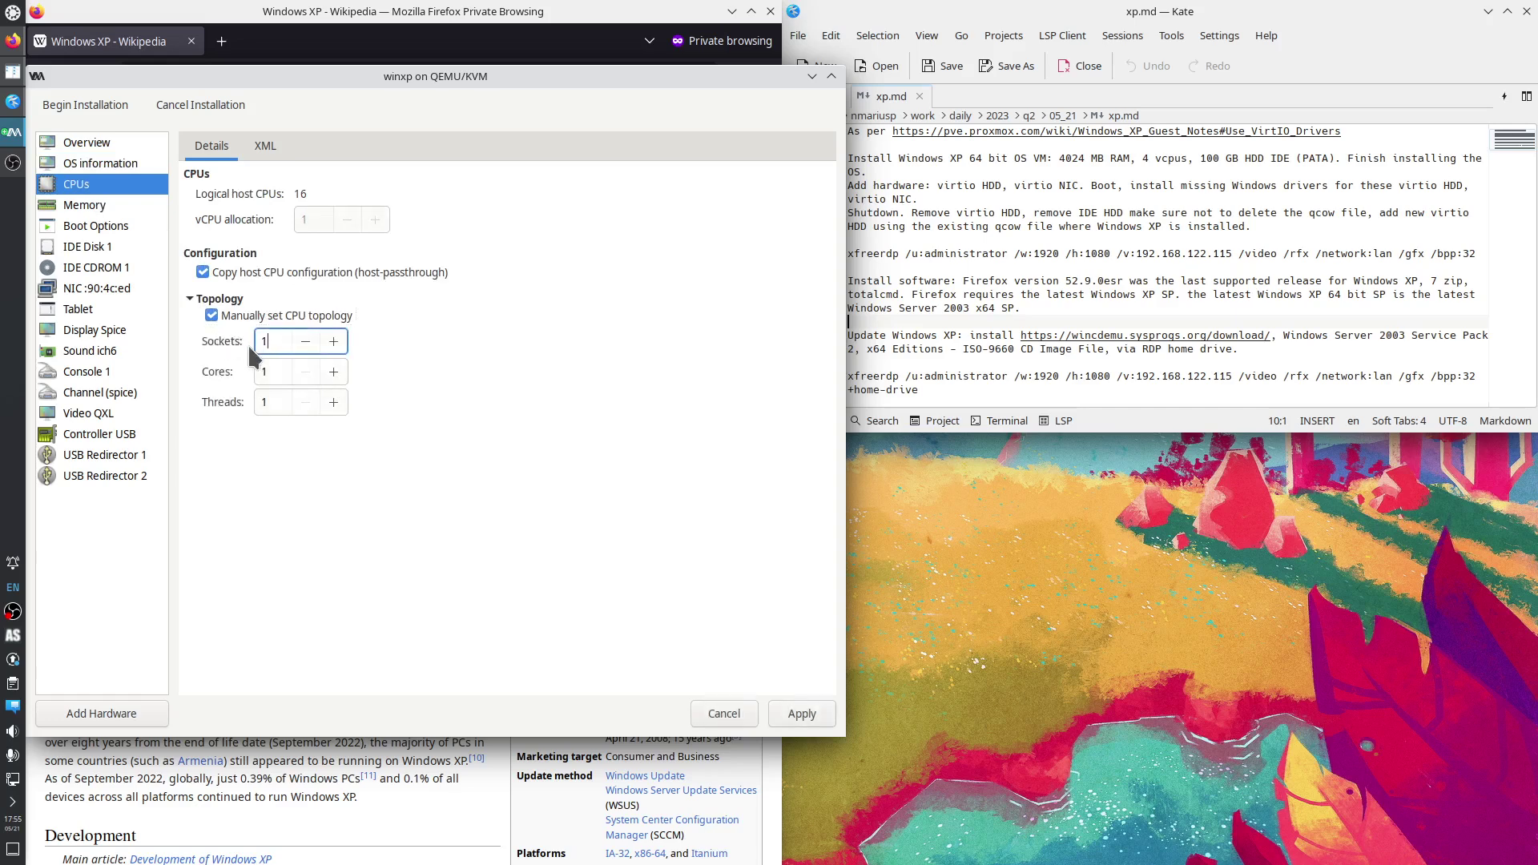
double_click(274, 373)
type("4")
left_click(782, 708)
Review the memory, boot order and IDE Disk 1 settings.
left_click(102, 207)
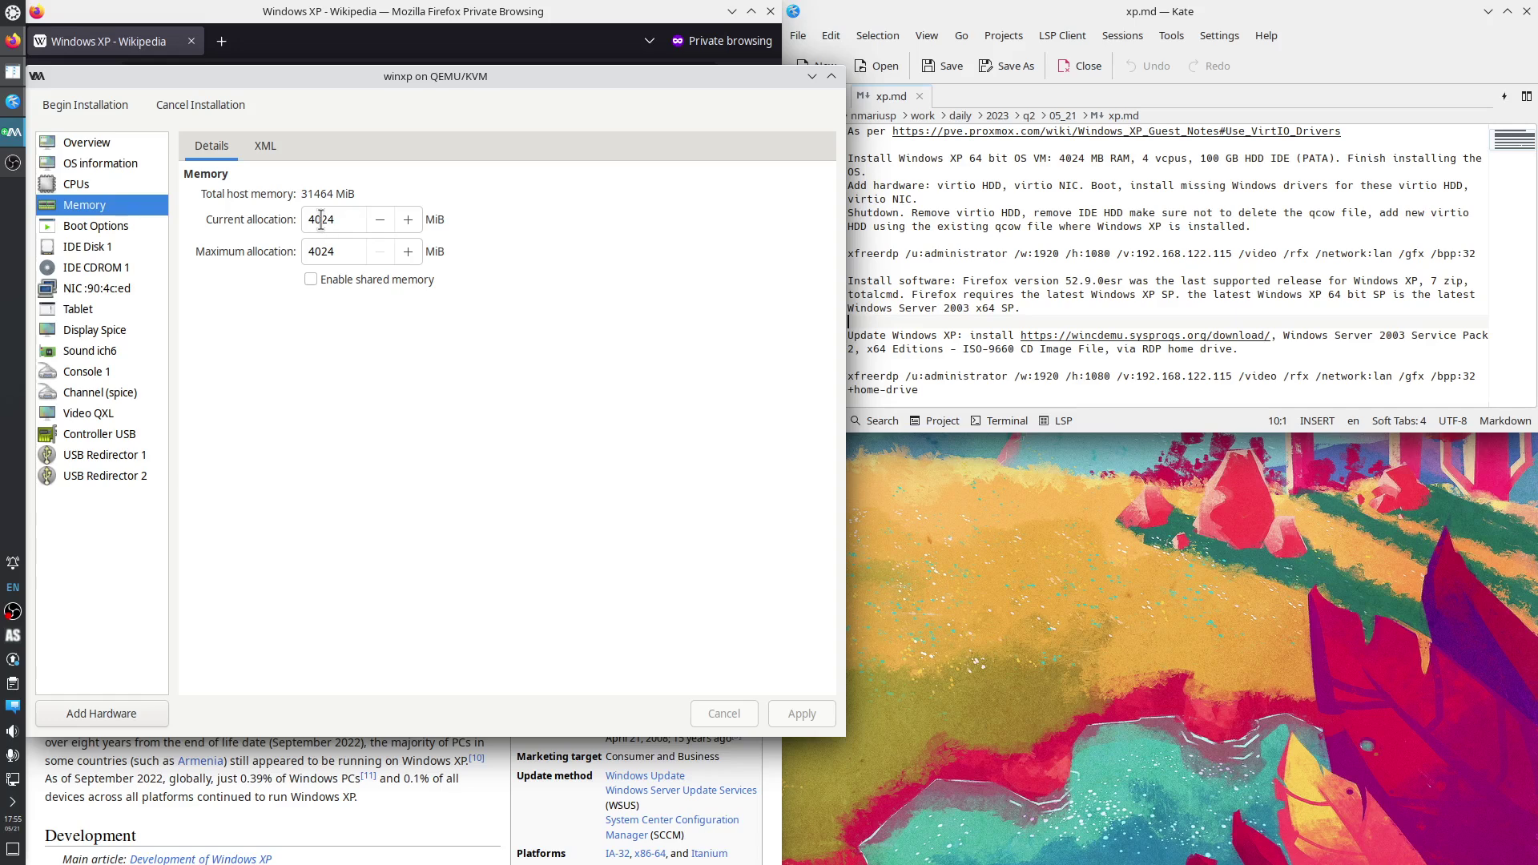
left_click(104, 229)
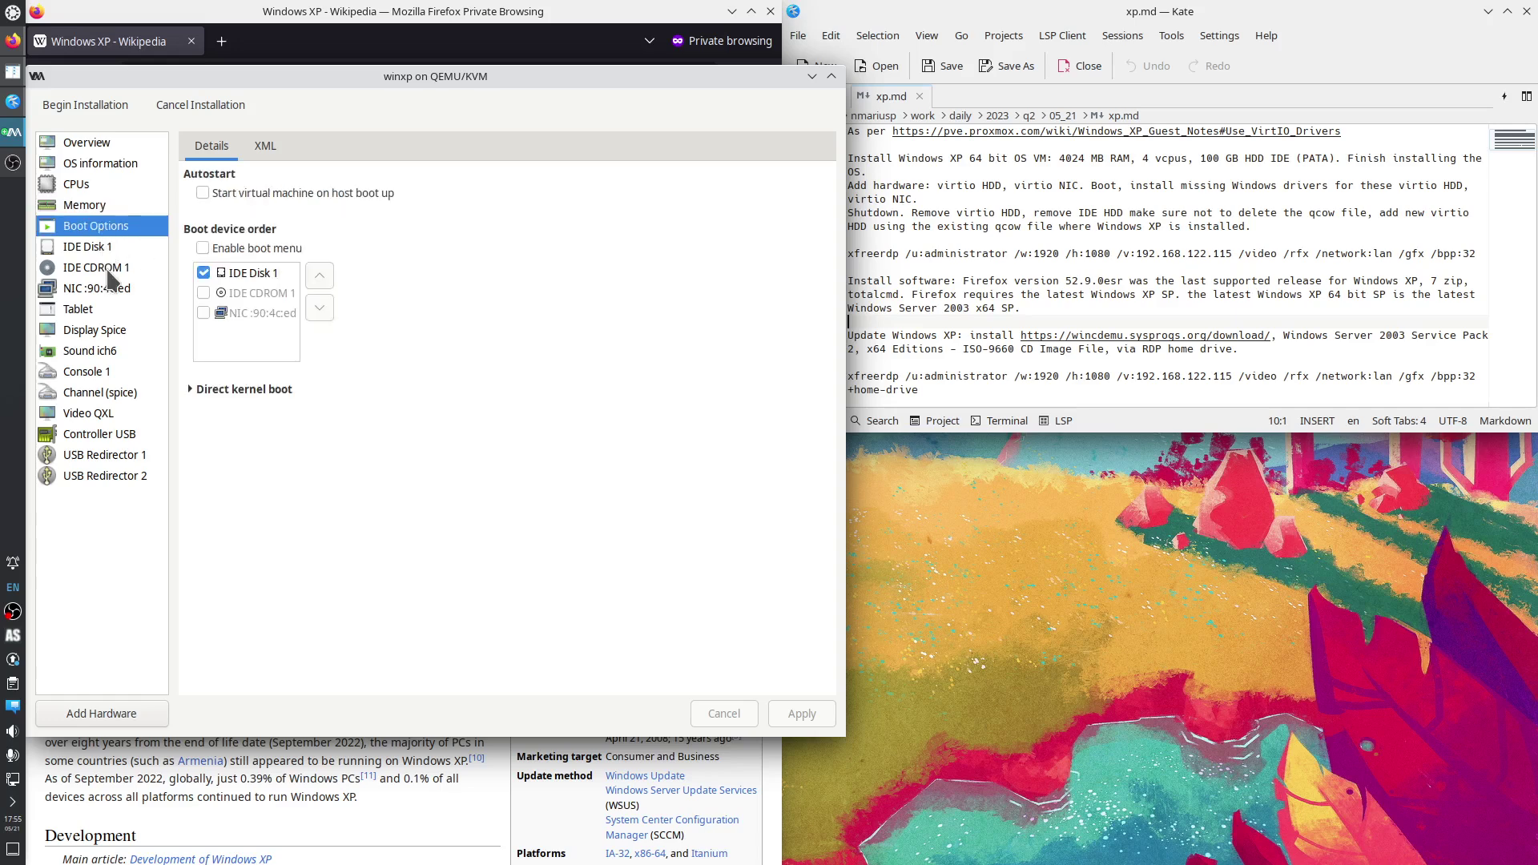
left_click(106, 247)
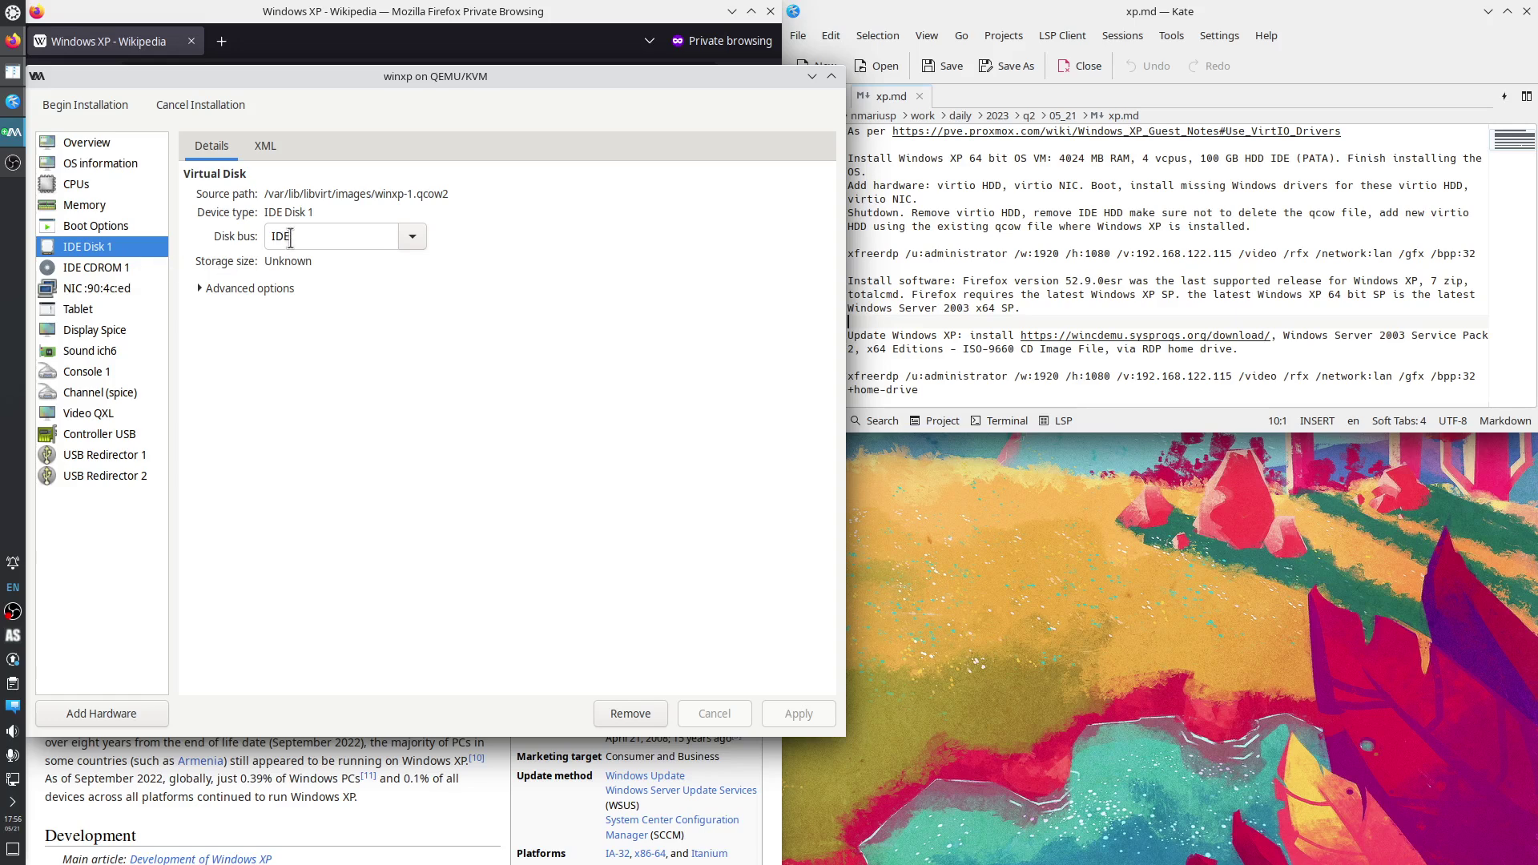
Keep the e1000 NIC model and begin installing the winxp VM.
left_click(112, 271)
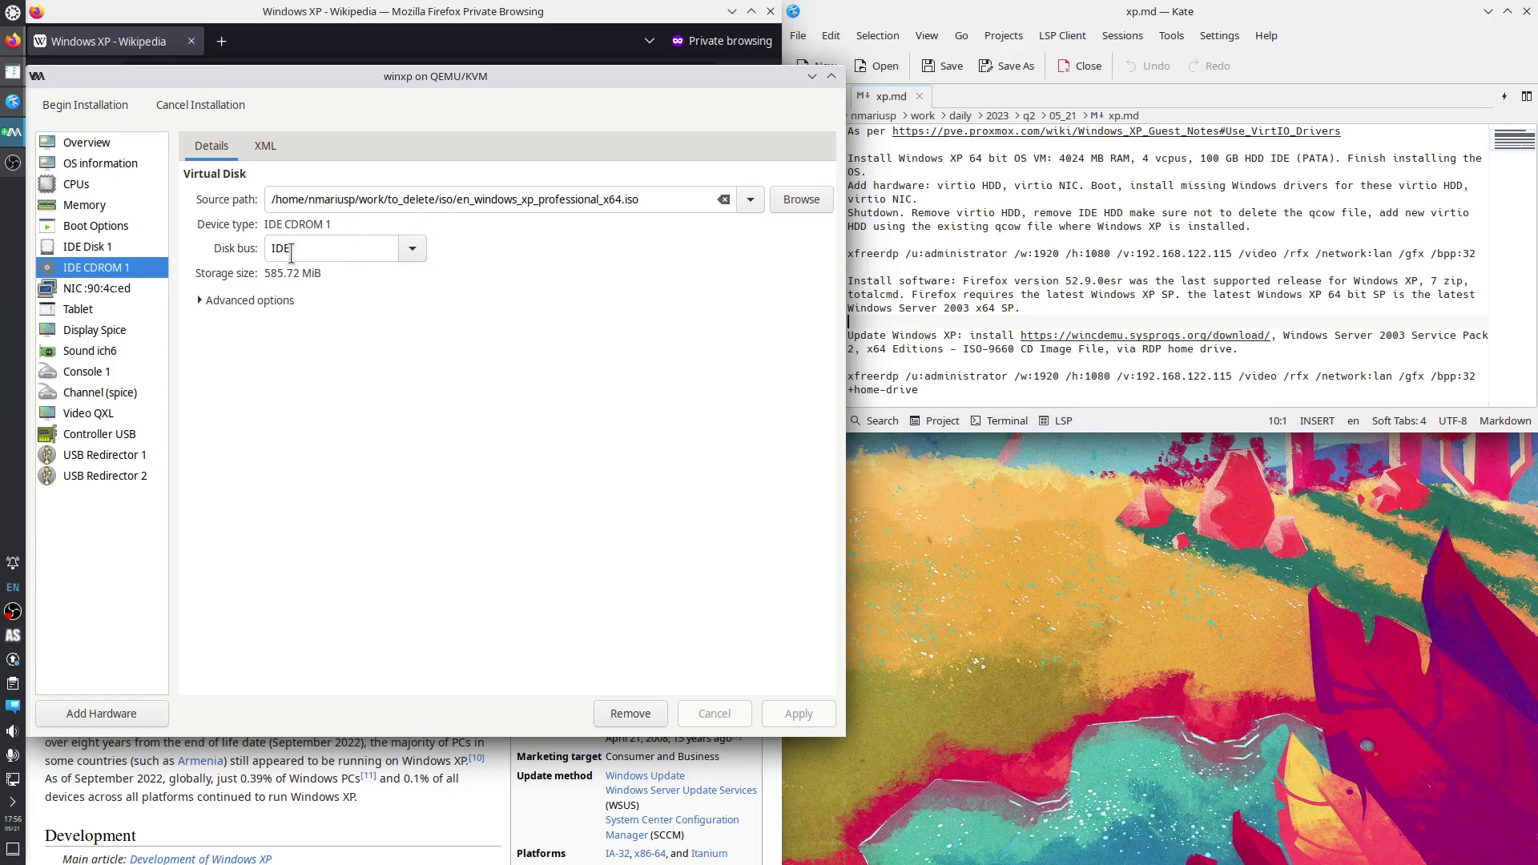
left_click(96, 290)
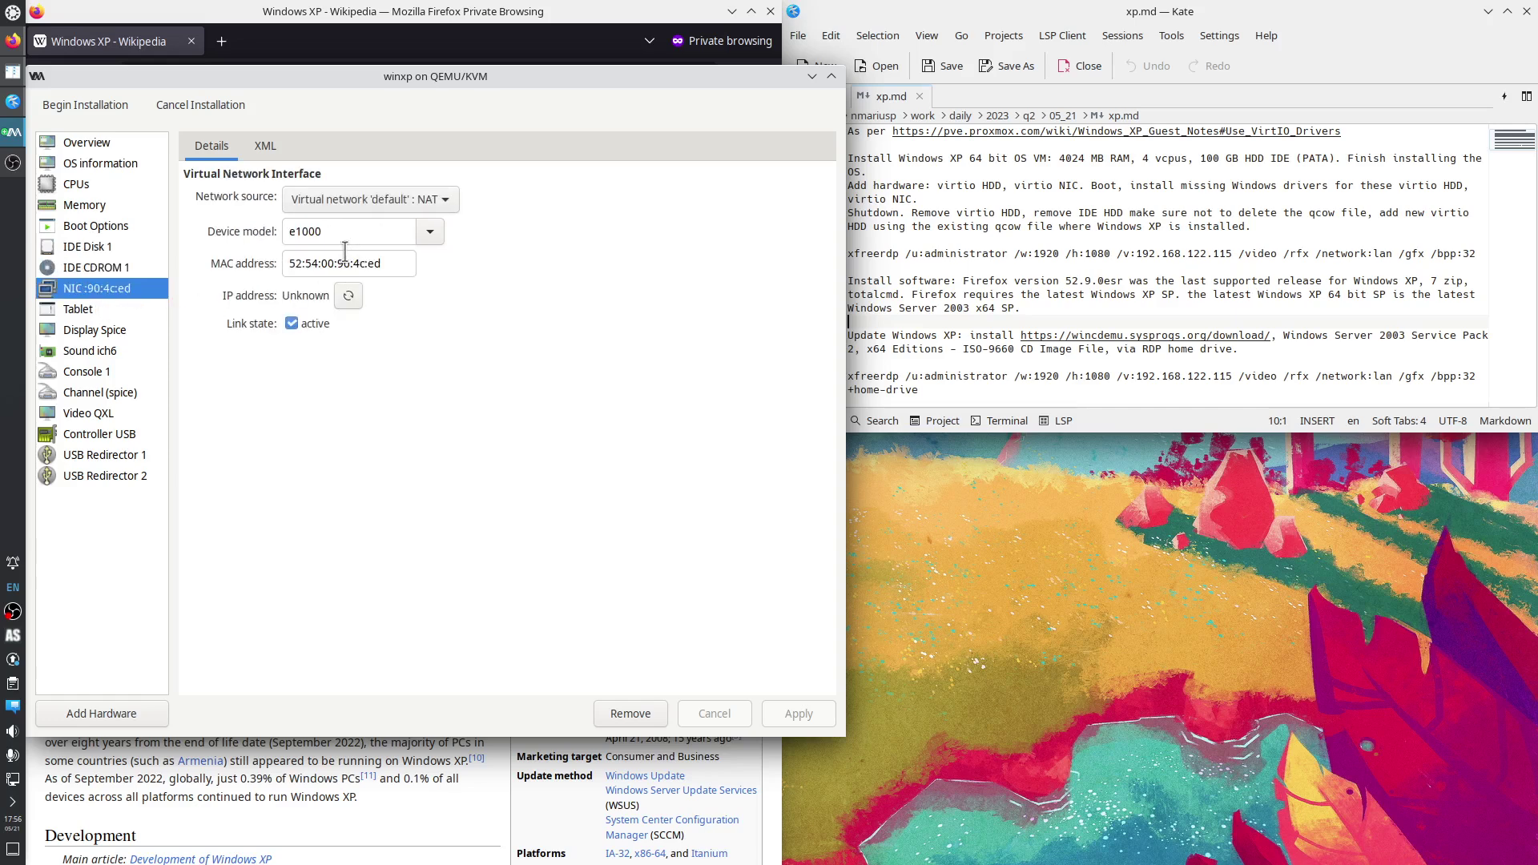
left_click(433, 233)
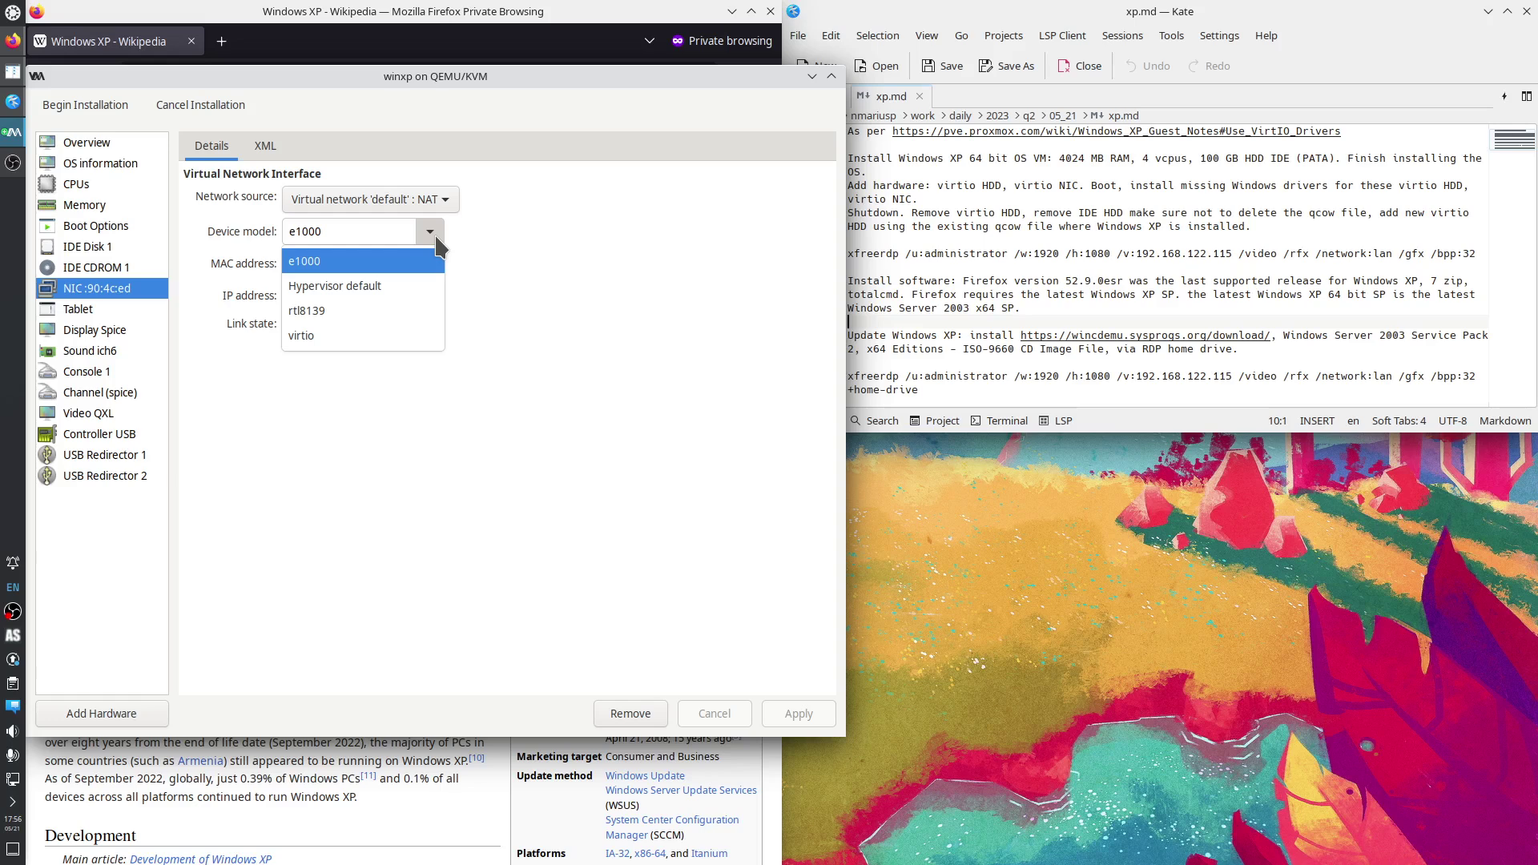
left_click(436, 240)
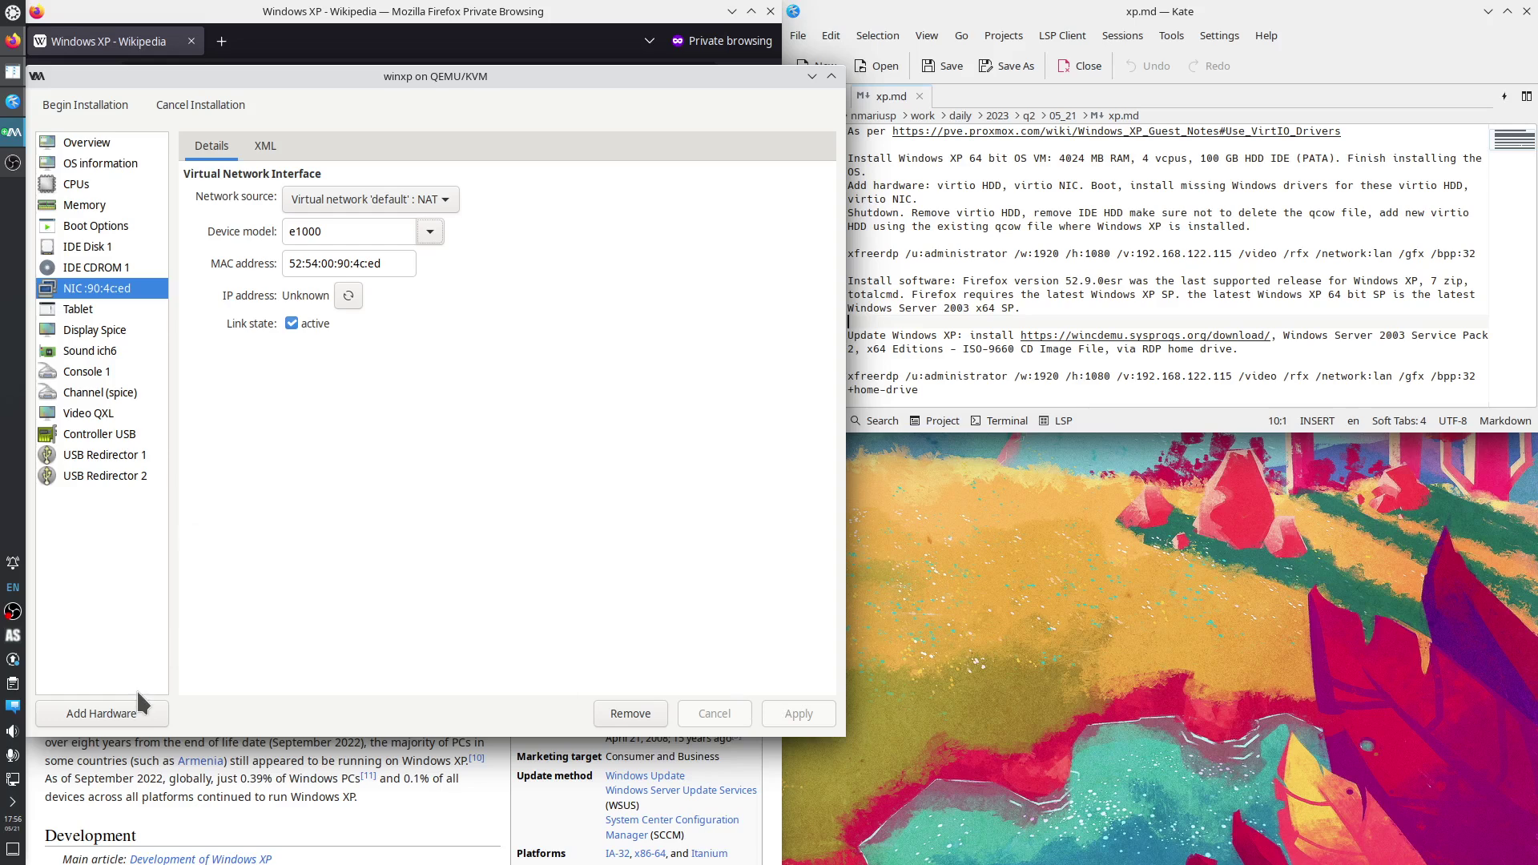
left_click(85, 109)
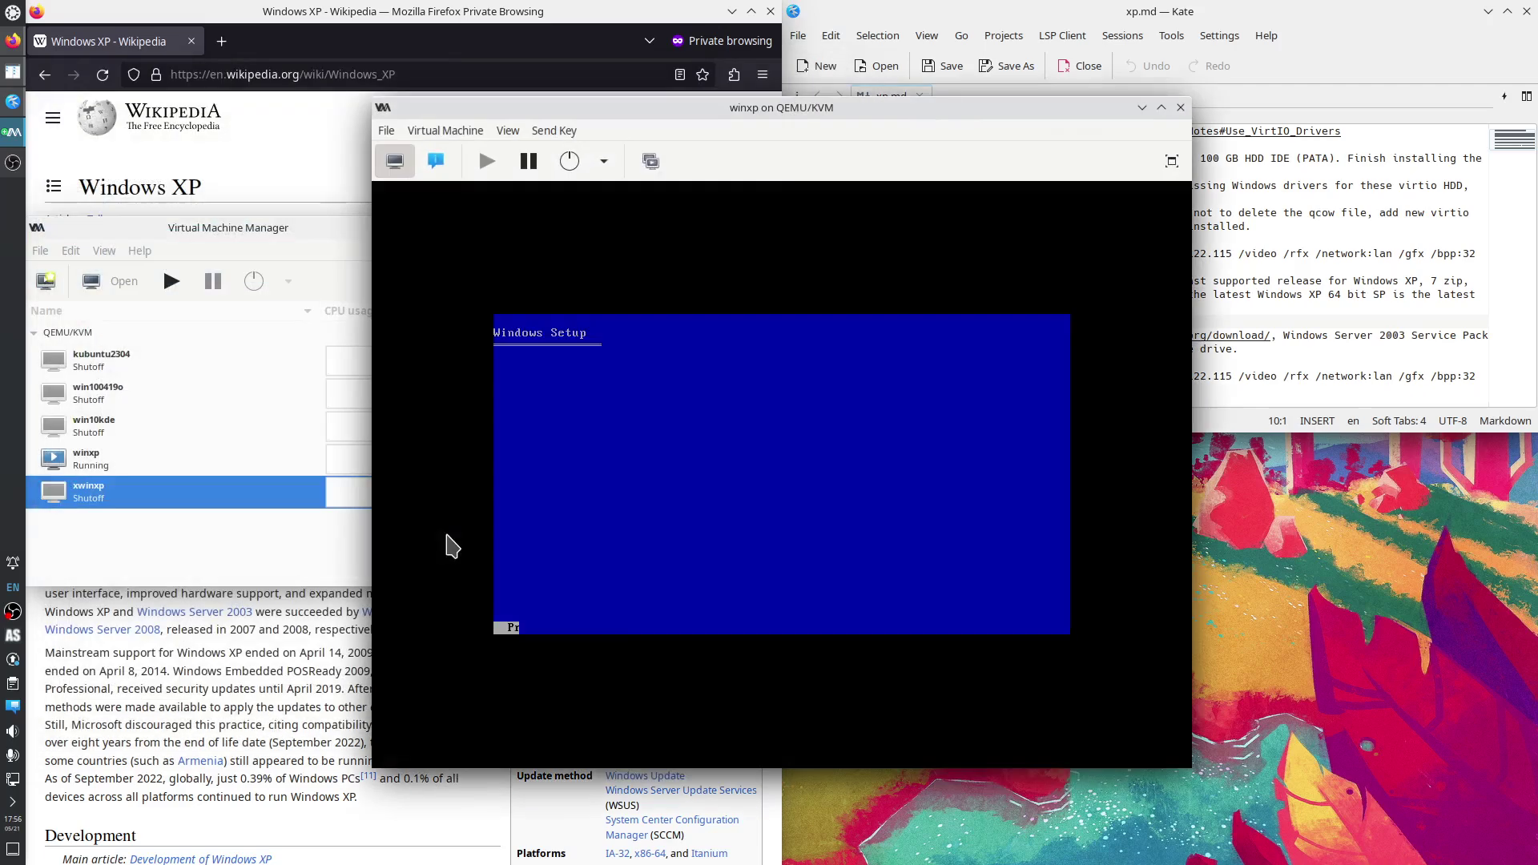
Copy the Proxmox VirtIO guide link from the Kate notes and open it in a new Firefox tab.
left_click_drag(621, 103, 467, 128)
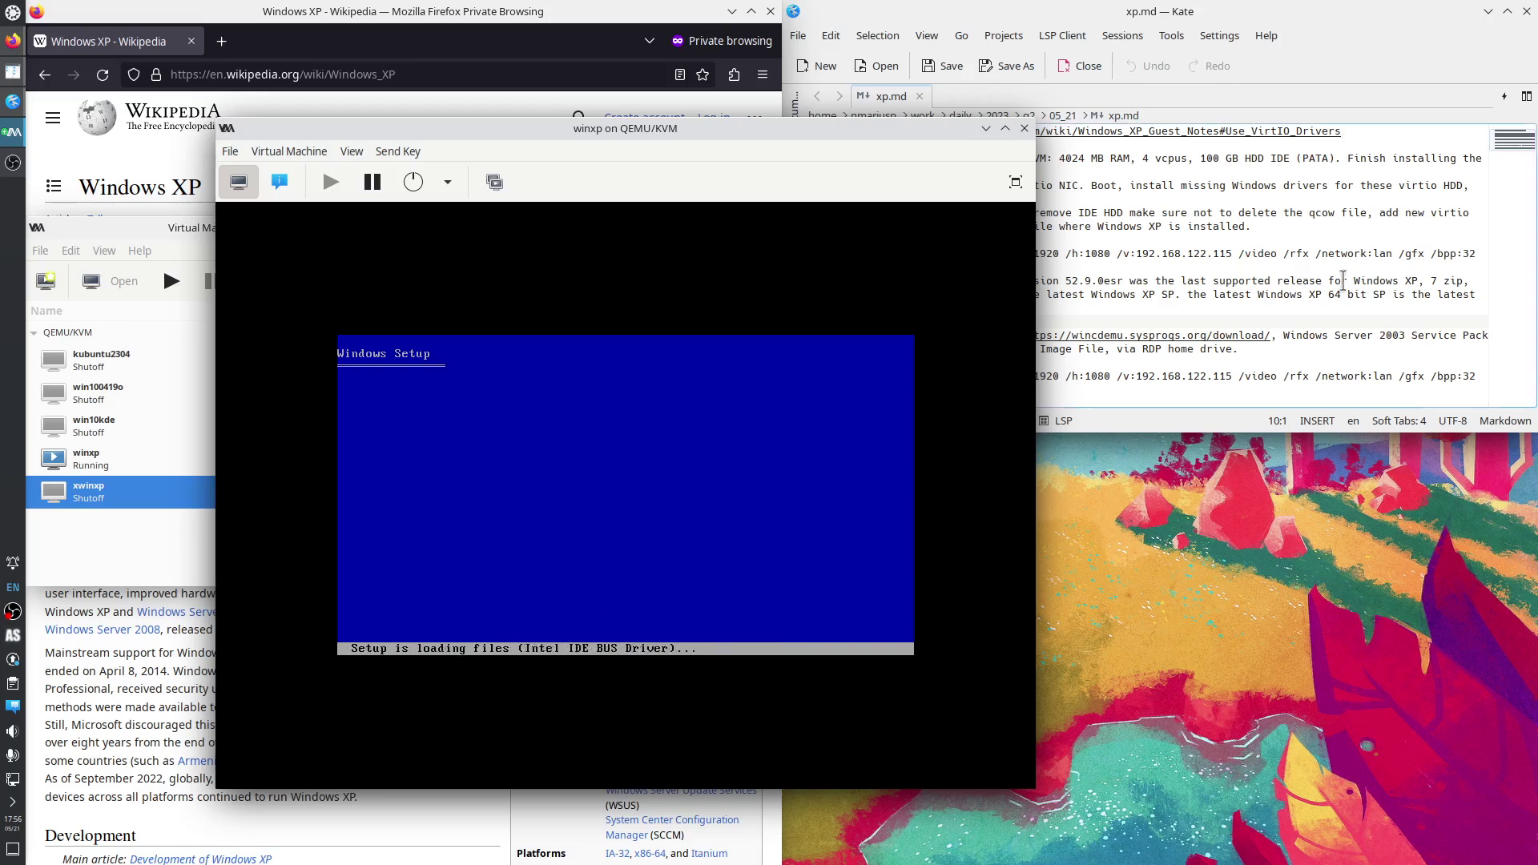
left_click(1351, 287)
left_click_drag(1343, 130, 893, 131)
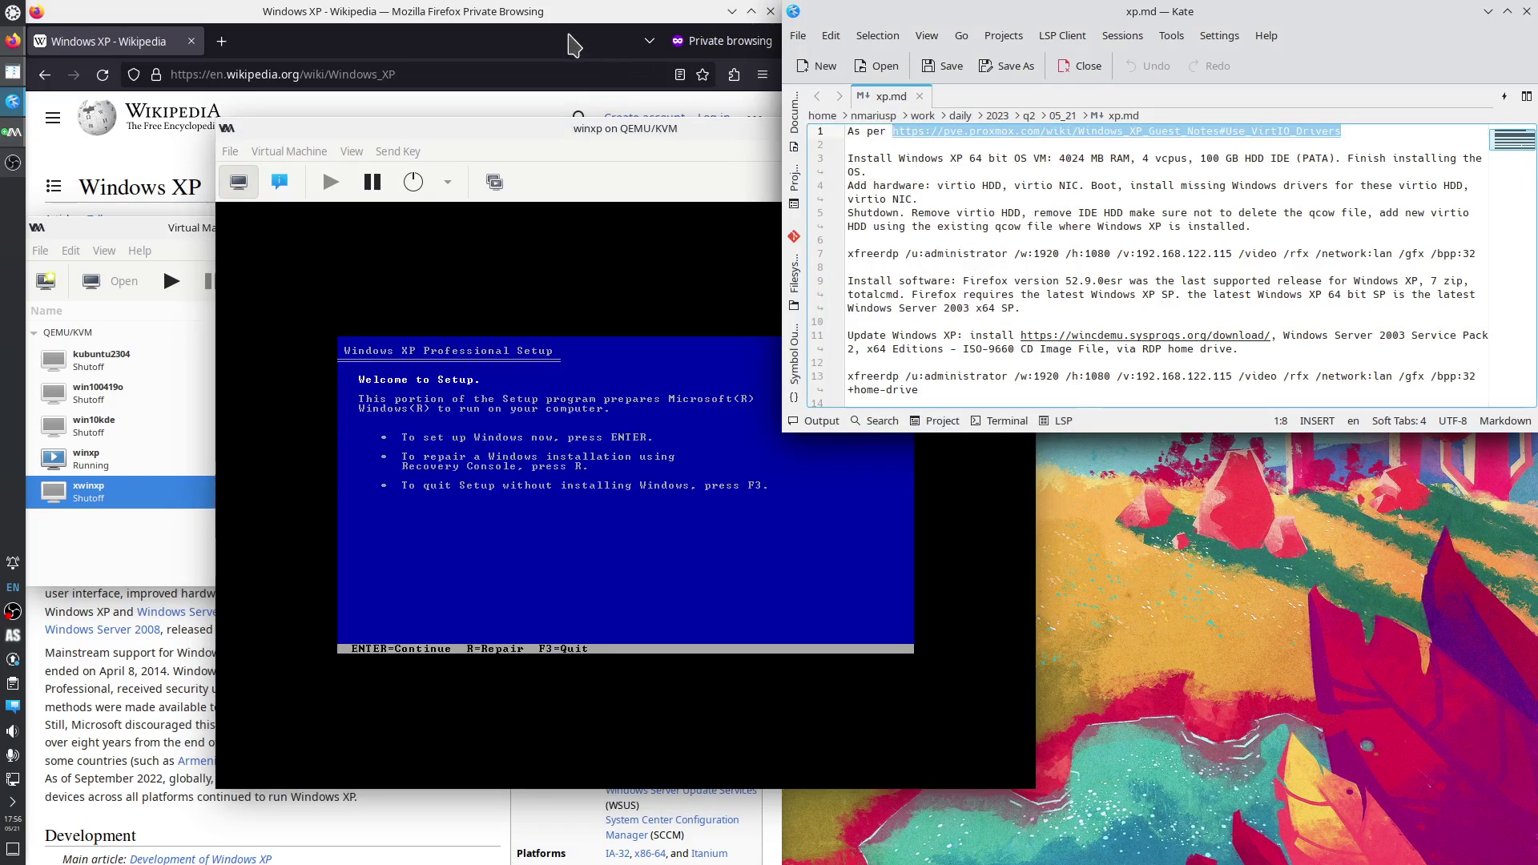
left_click(565, 40)
key("ctrl+t")
type("https://pve.proxmox.com/wiki/Windows_XP_Guest_Notes#Use_VirtIO_Drivers")
key("Return")
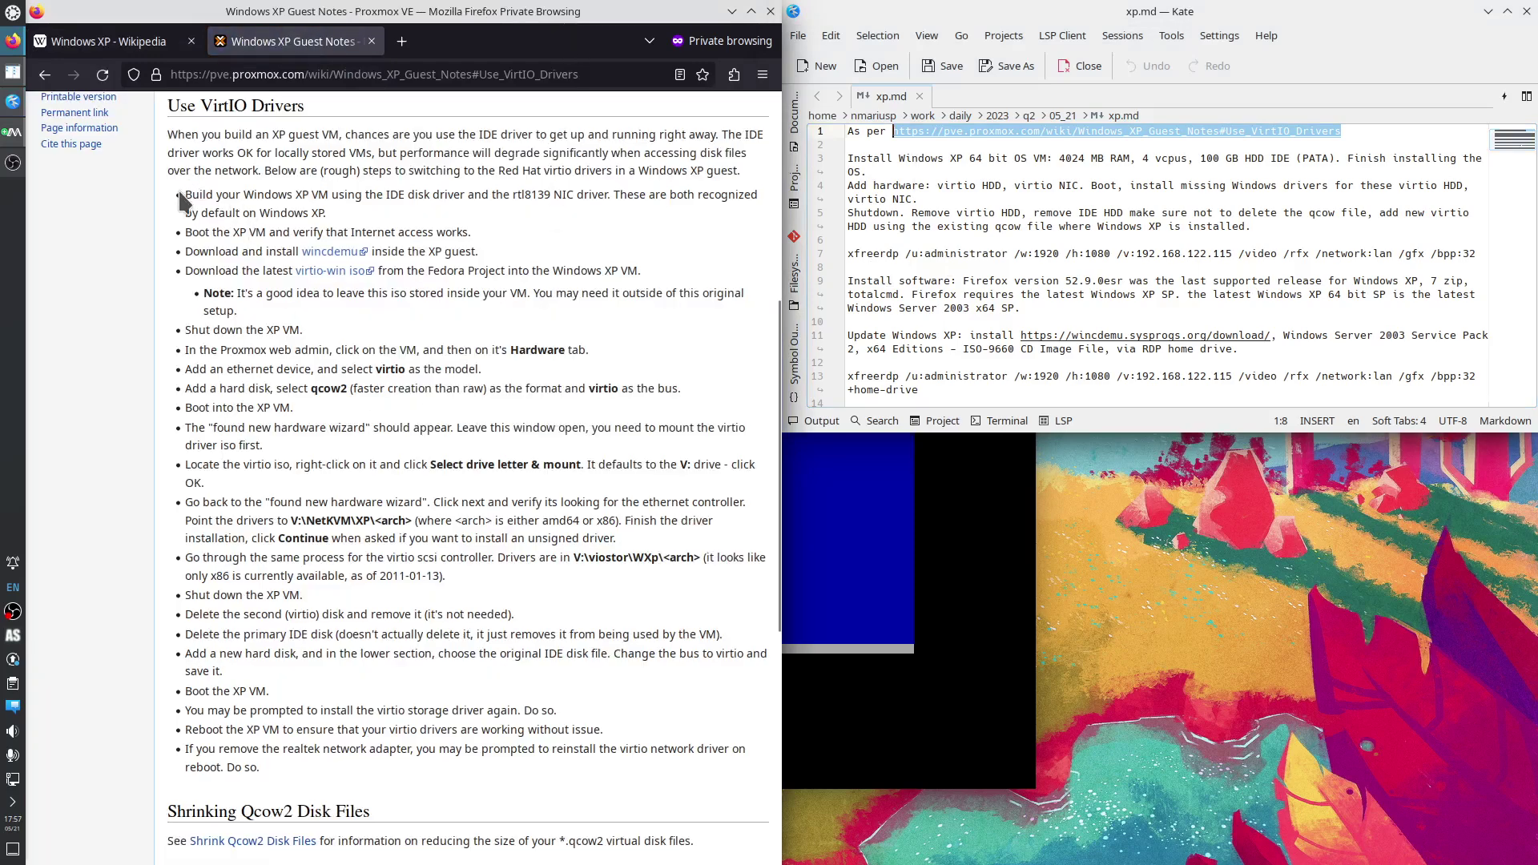
Highlight the guide's virtio model, disk and boot, and new hardware wizard instructions.
left_click_drag(190, 193, 255, 246)
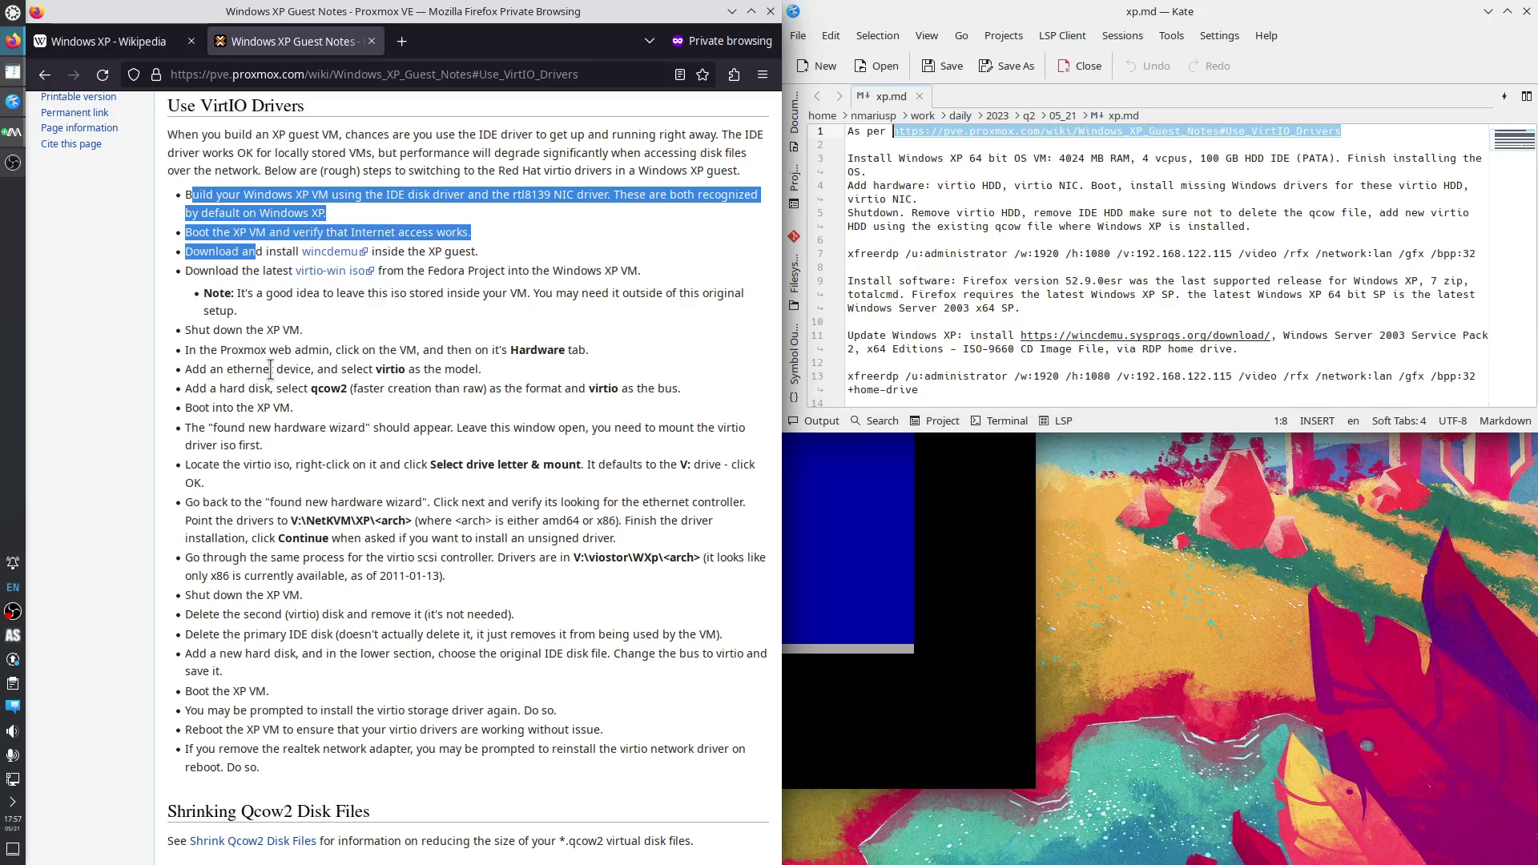
left_click(272, 369)
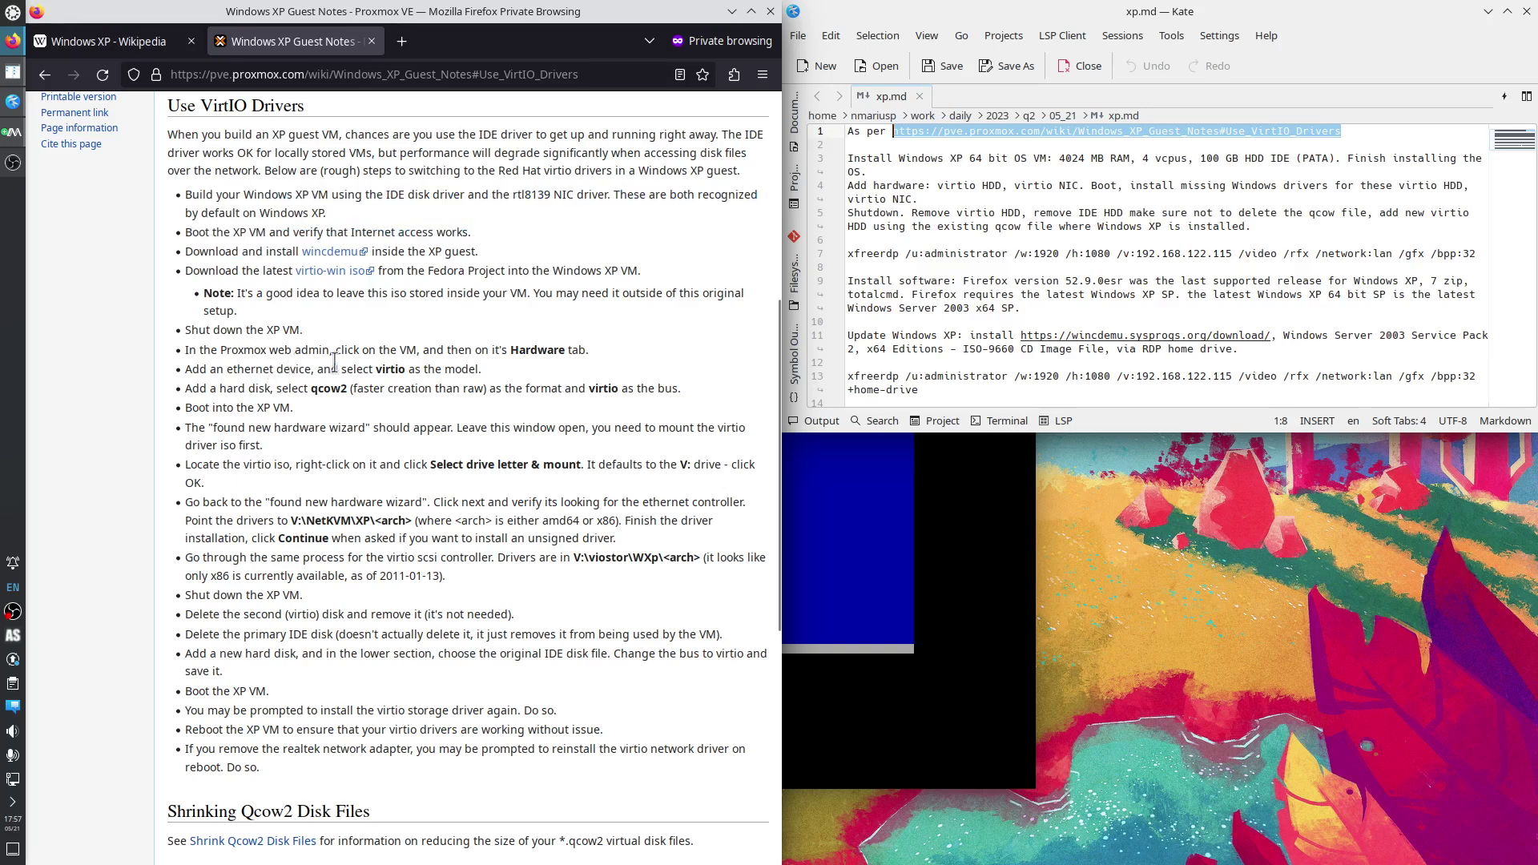
left_click_drag(347, 370, 446, 373)
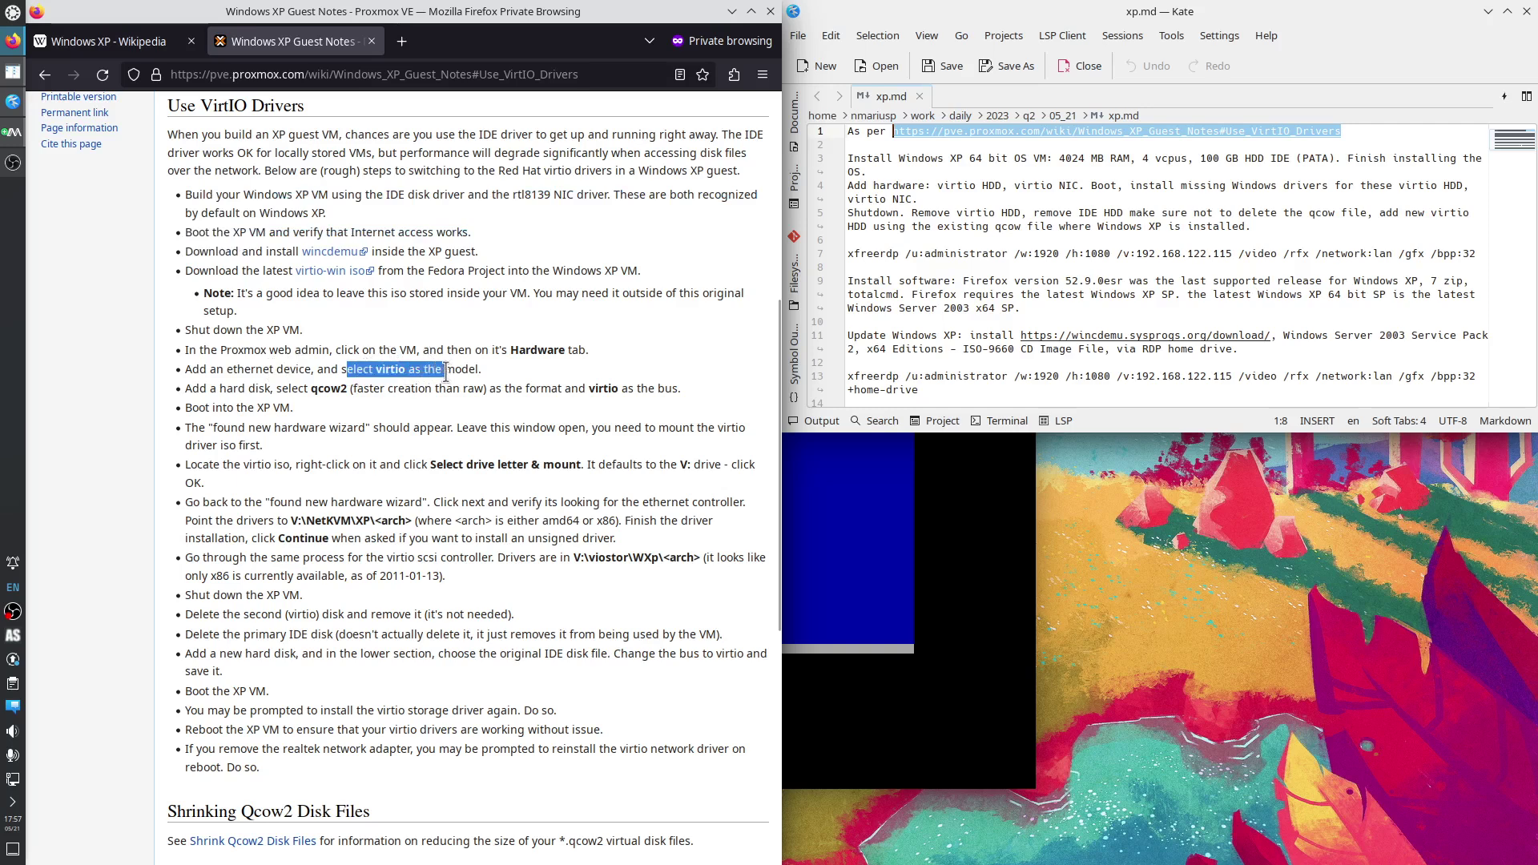
left_click(294, 391)
left_click_drag(294, 390, 401, 467)
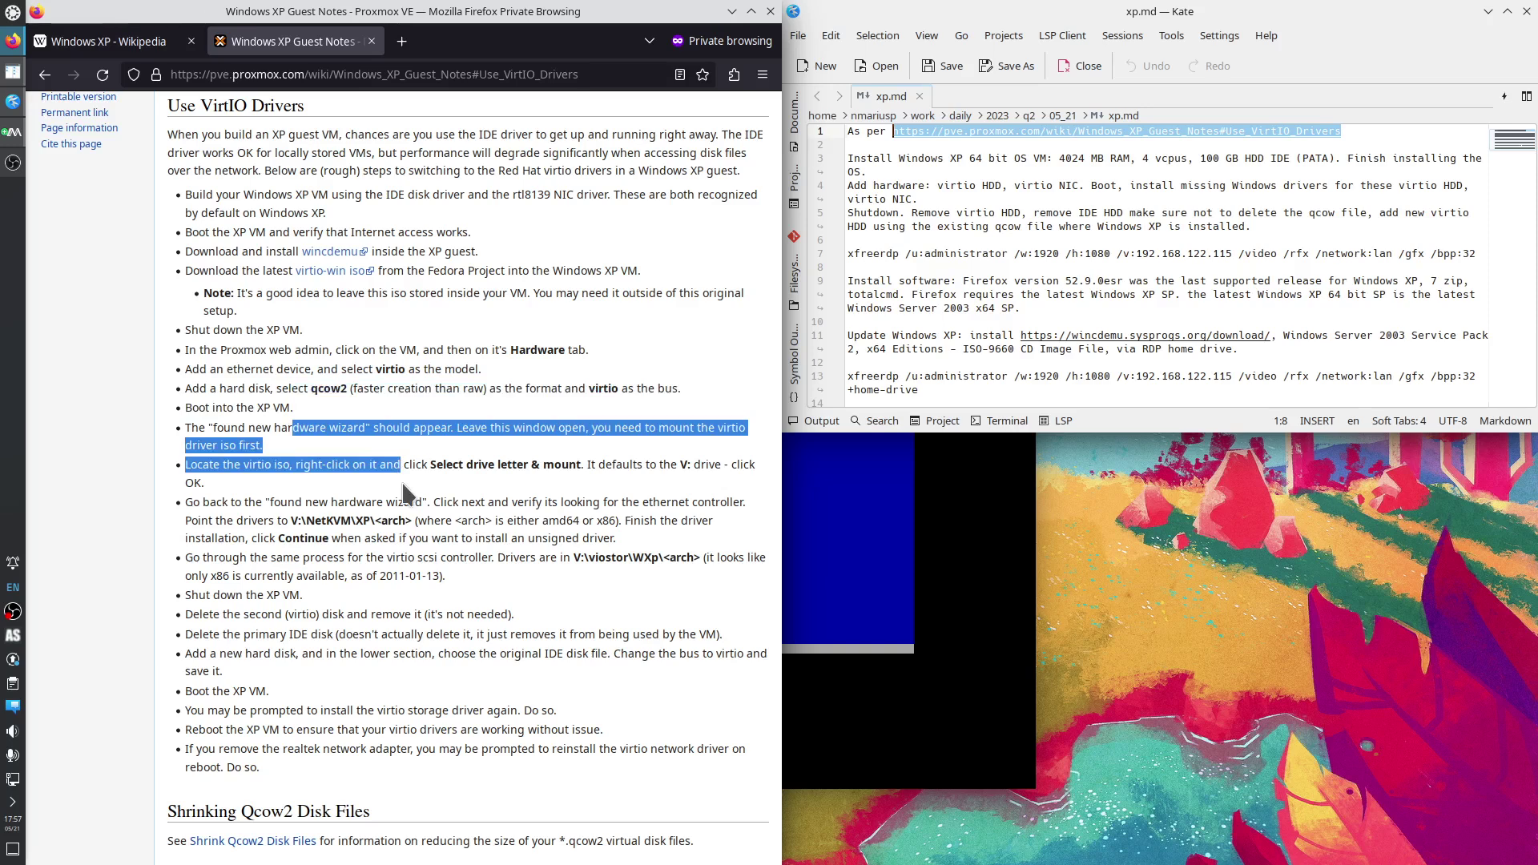
left_click(331, 527)
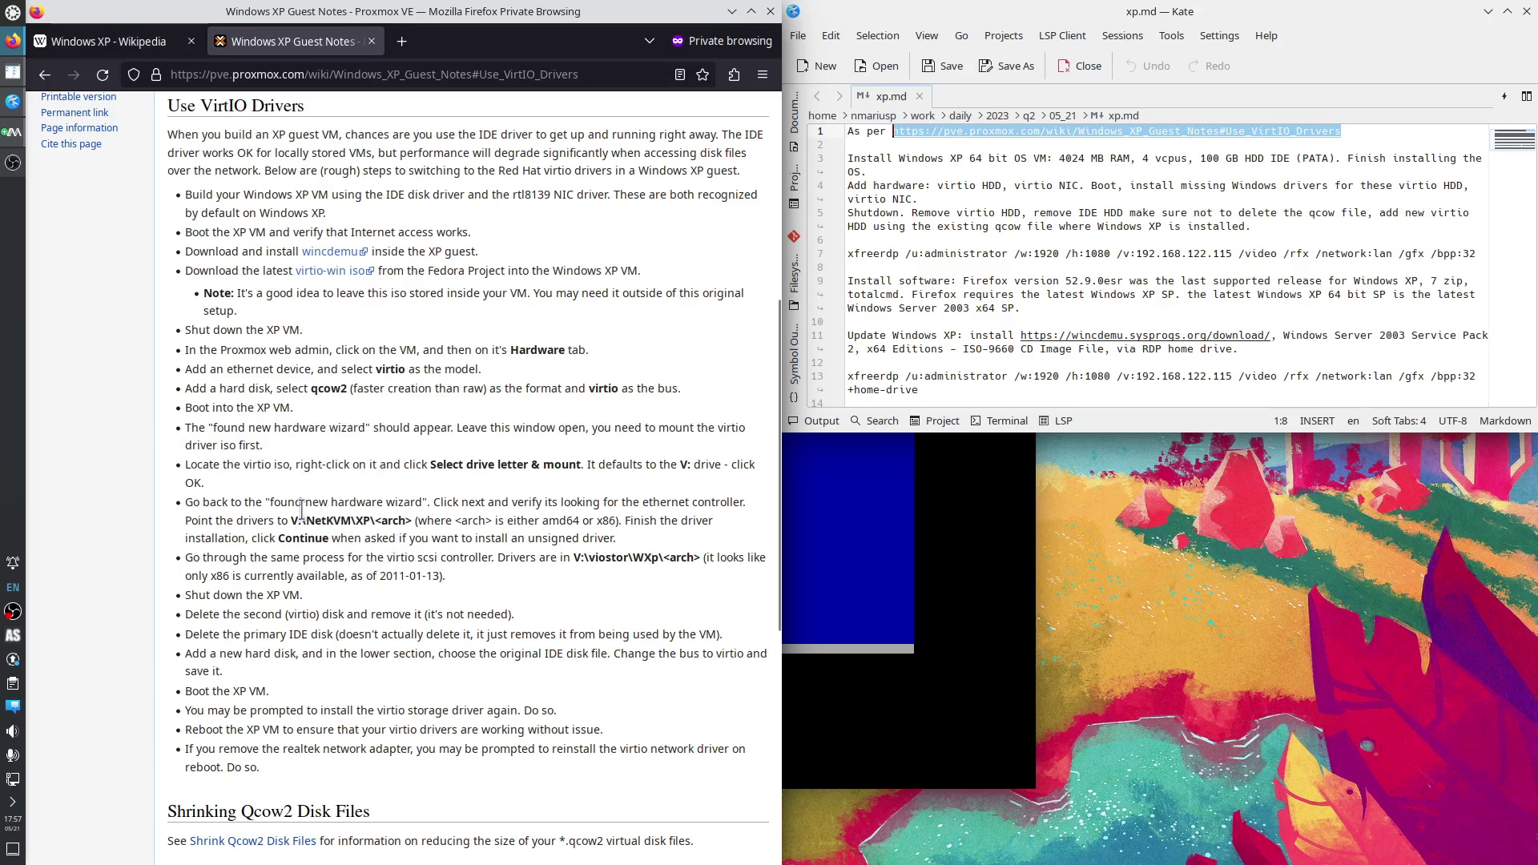
left_click_drag(302, 509, 350, 559)
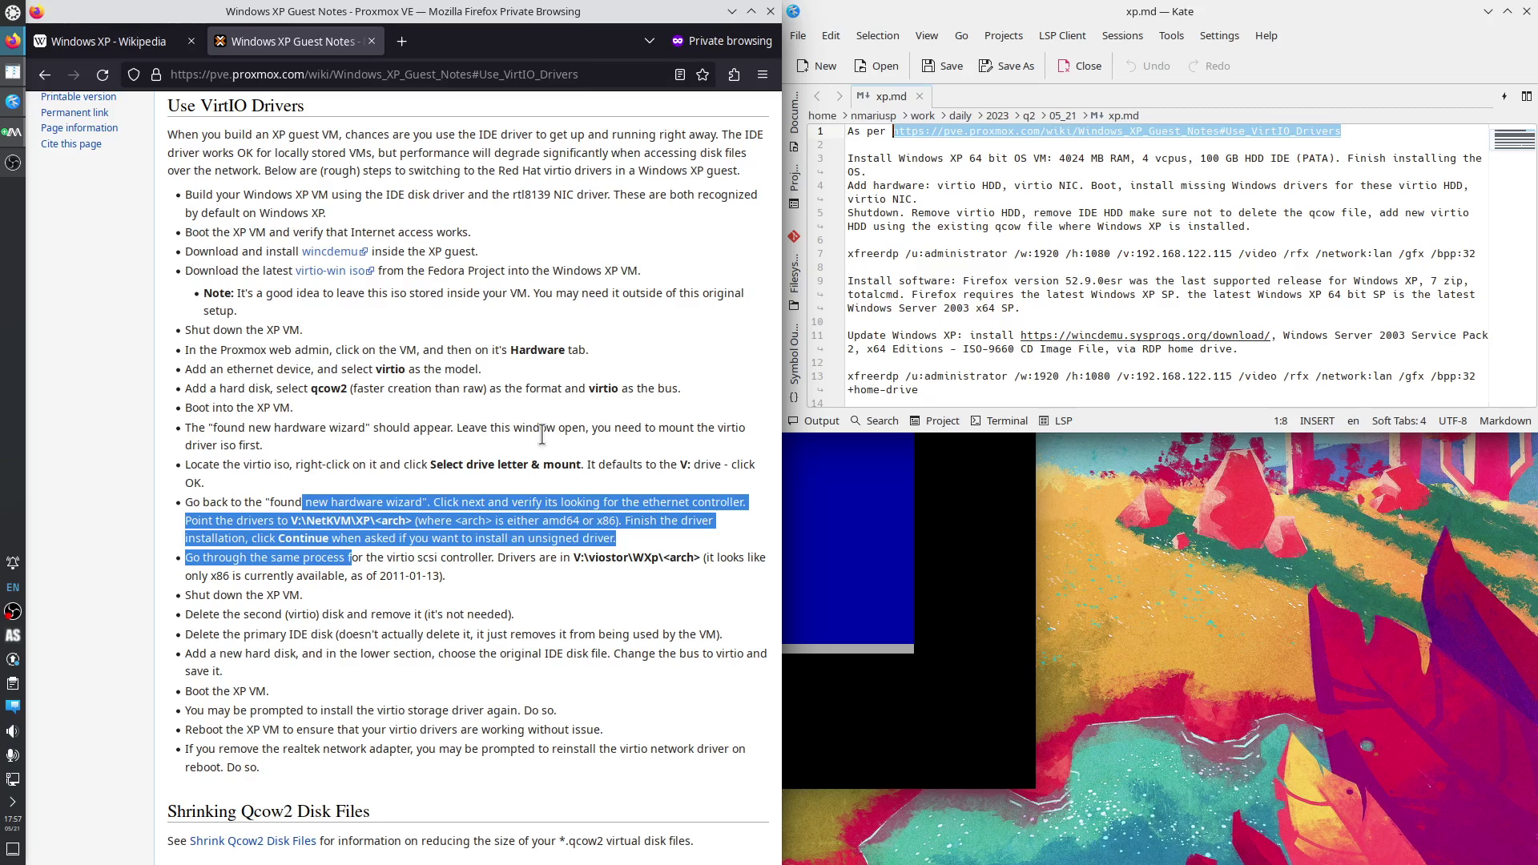
Begin XP Setup from the welcome screen and accept the licence agreement with F8.
left_click(732, 11)
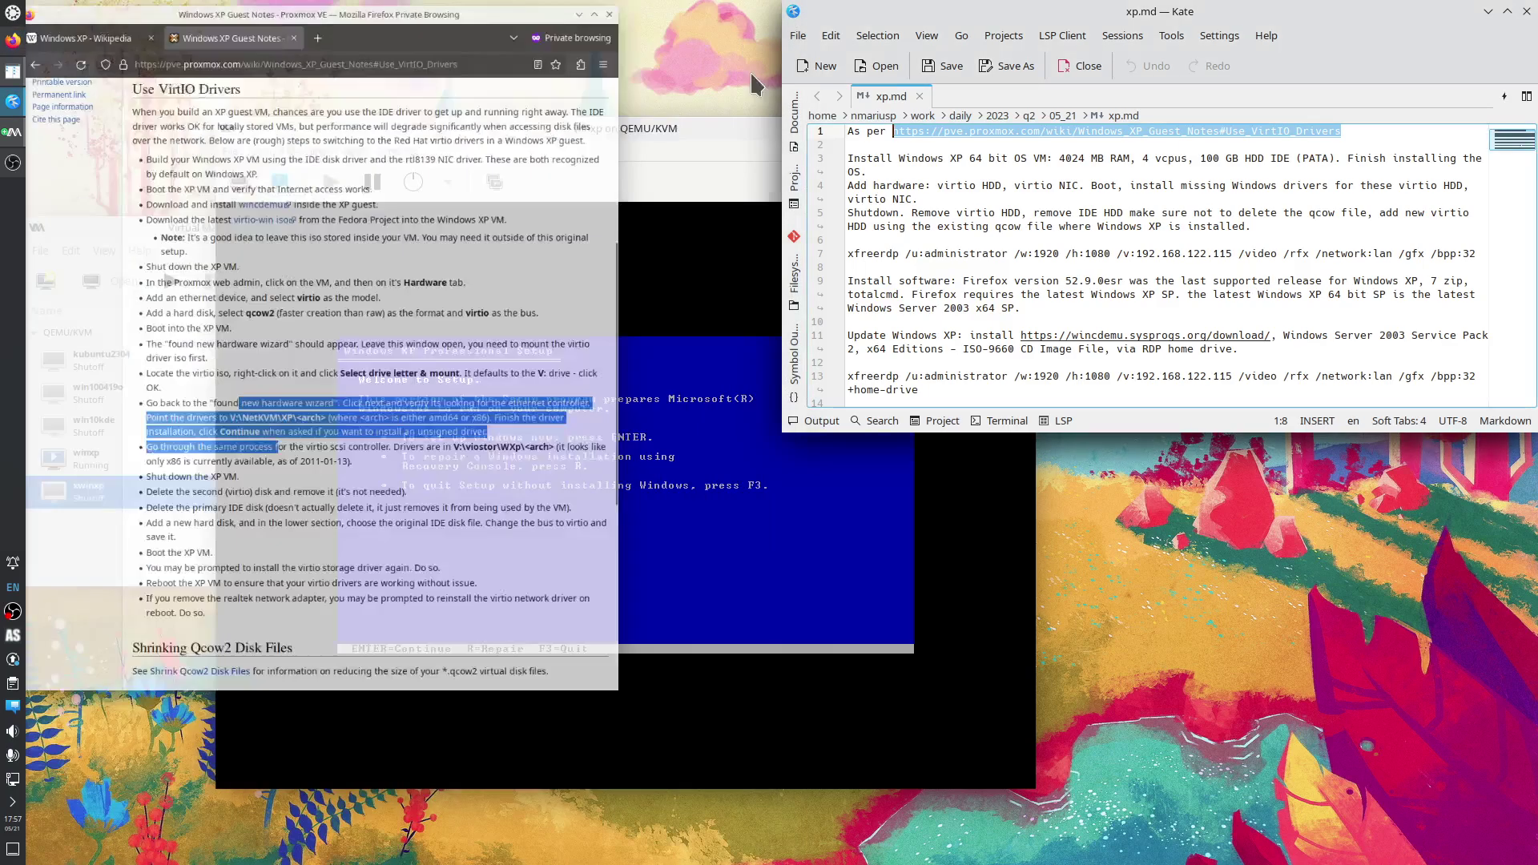
left_click_drag(596, 128, 405, 113)
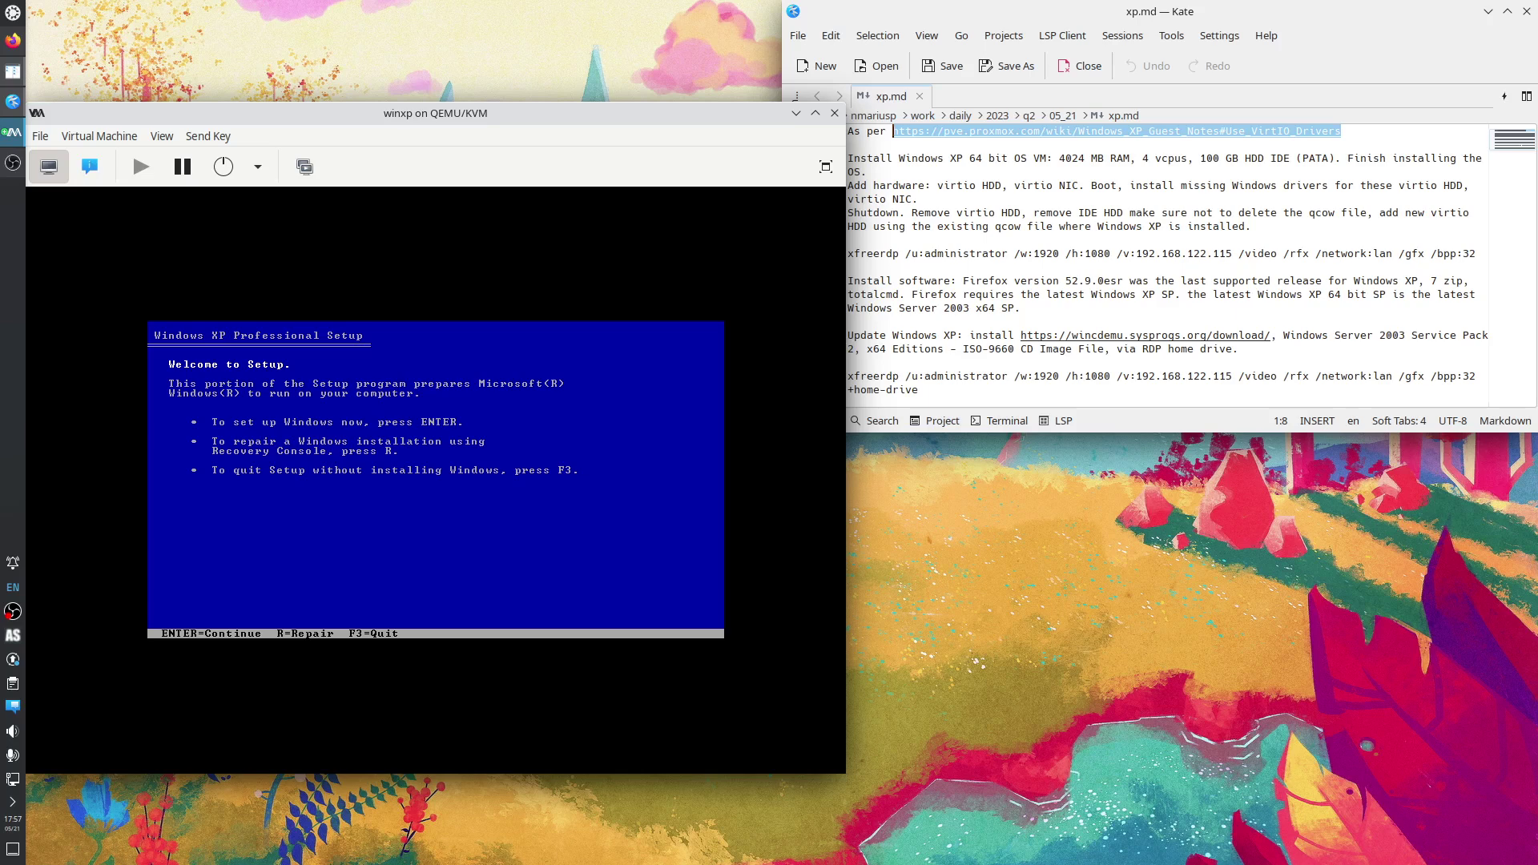
key("Return")
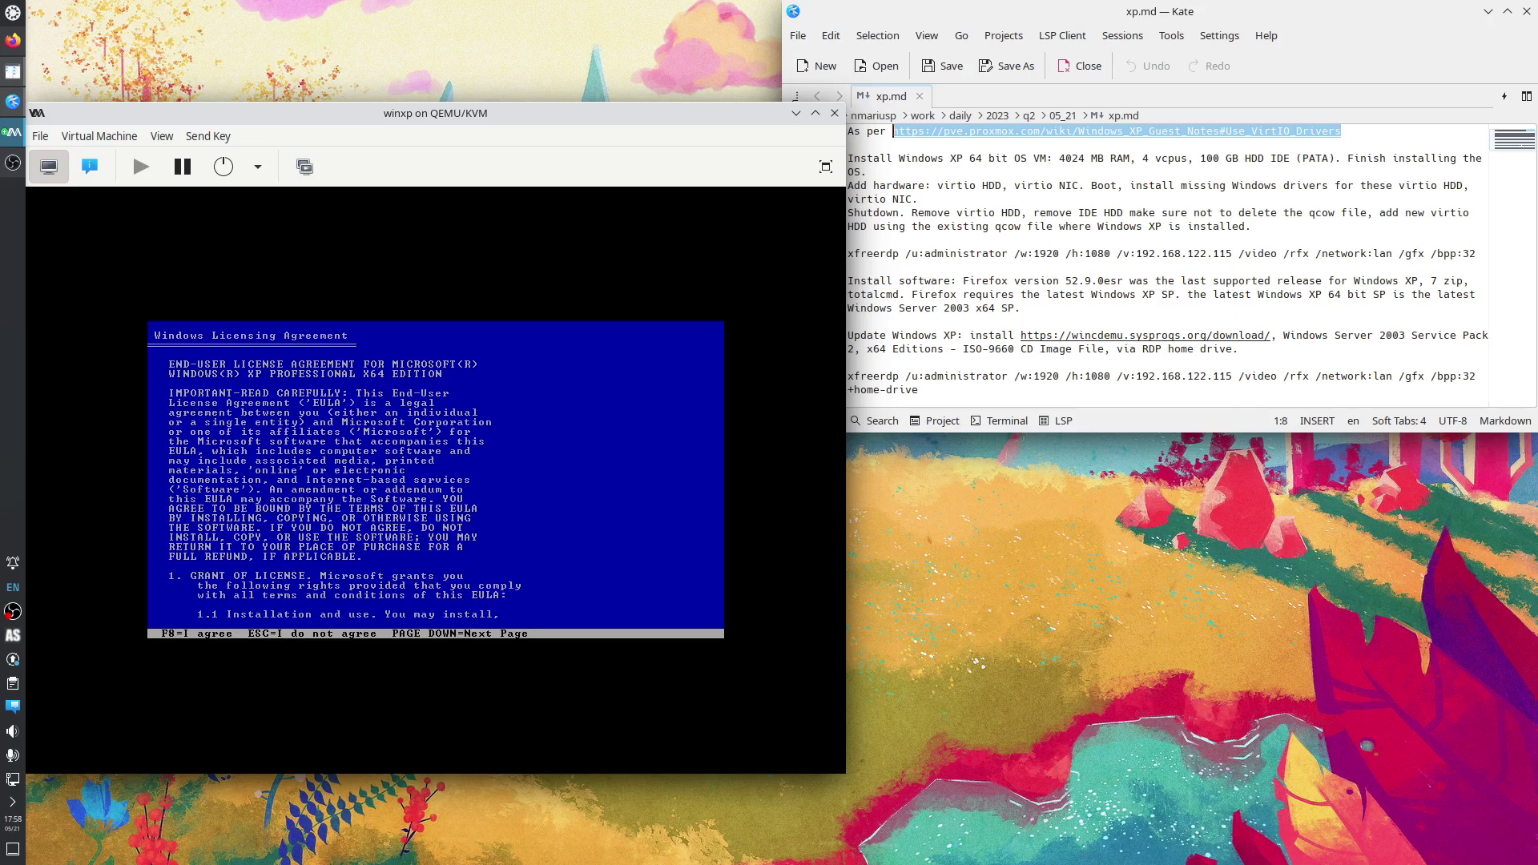
key("F8")
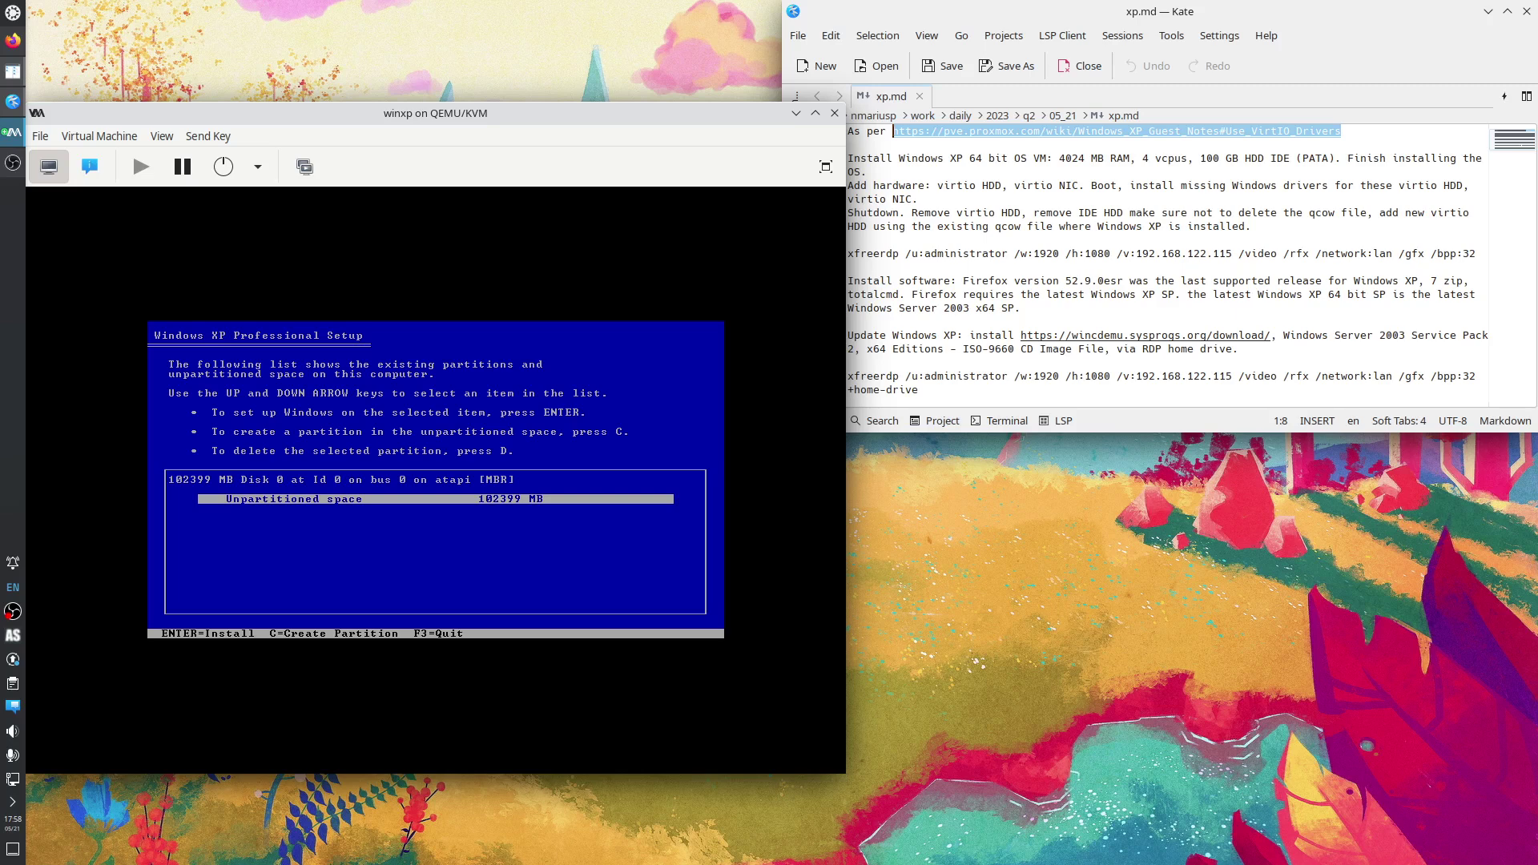
Install XP on the unpartitioned 102399 MB space with a quick NTFS format, then reboot.
key("Return")
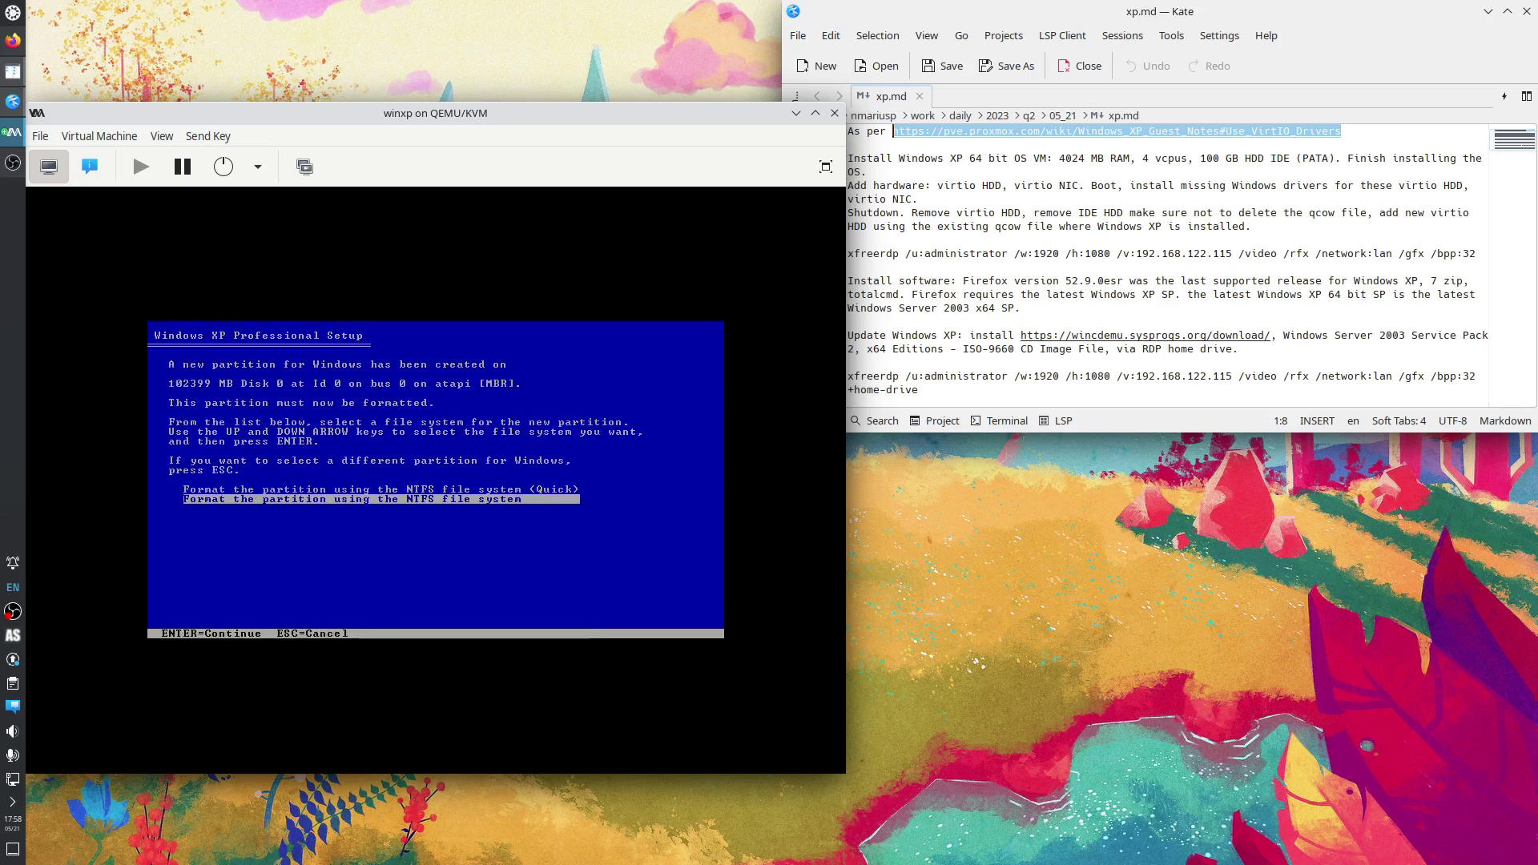
key("Up")
key("Down")
key("Up")
key("Down")
key("Up")
key("Down")
key("Up")
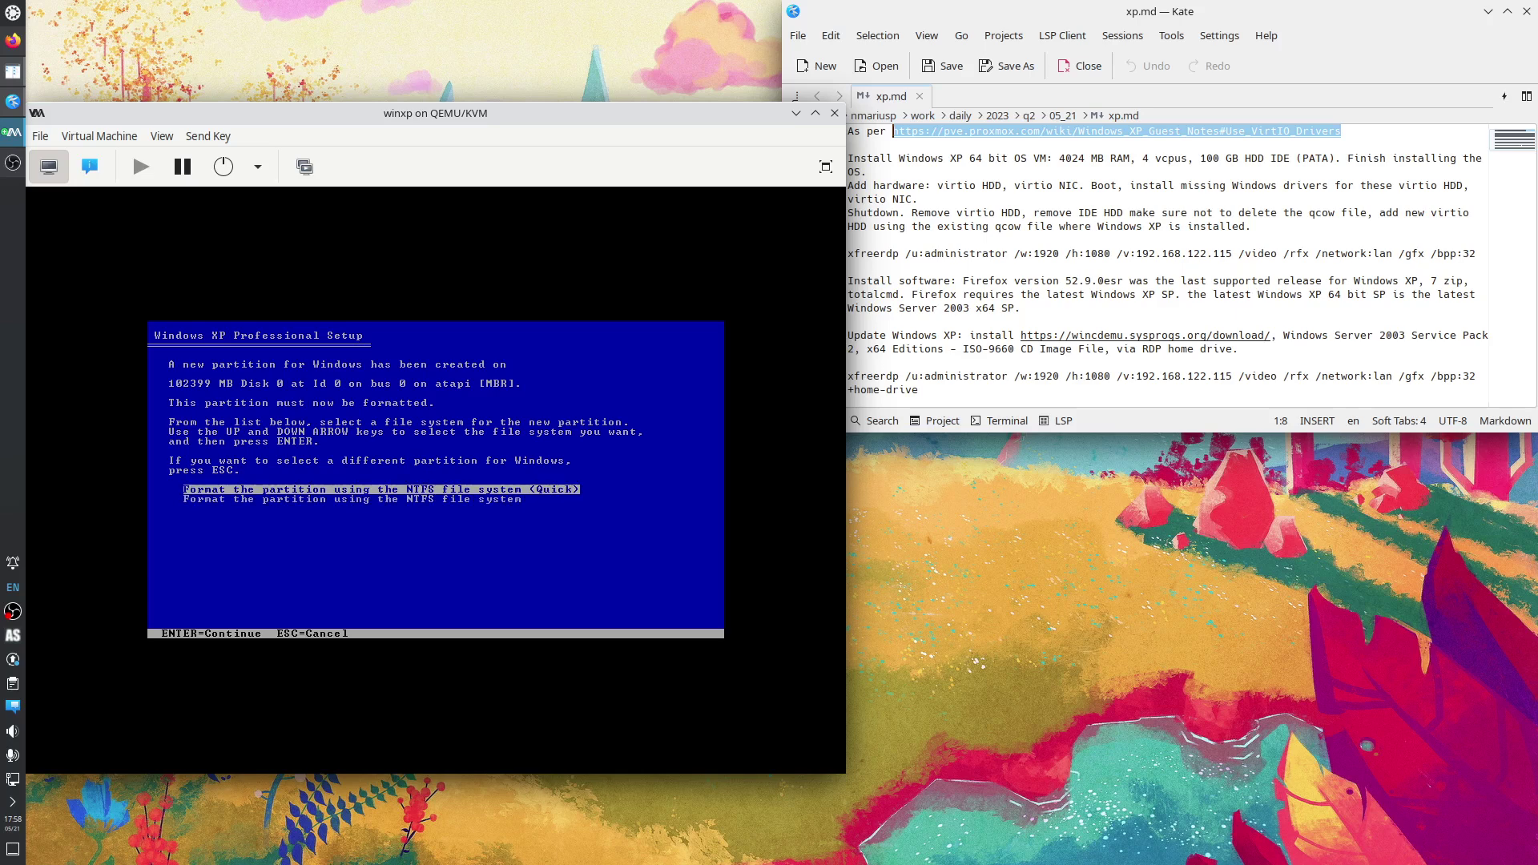
key("Return")
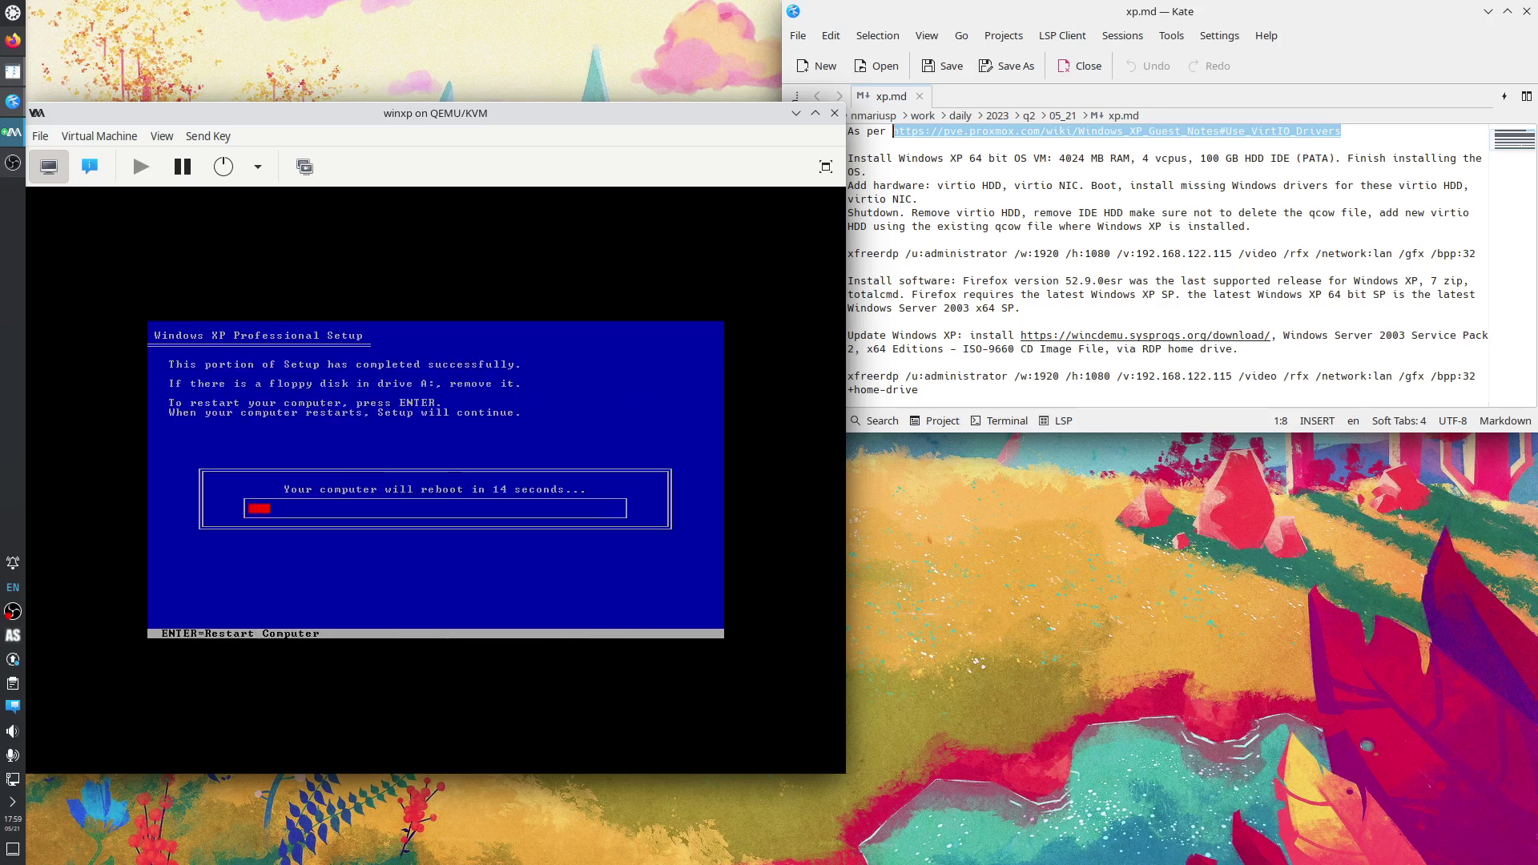
key("Return")
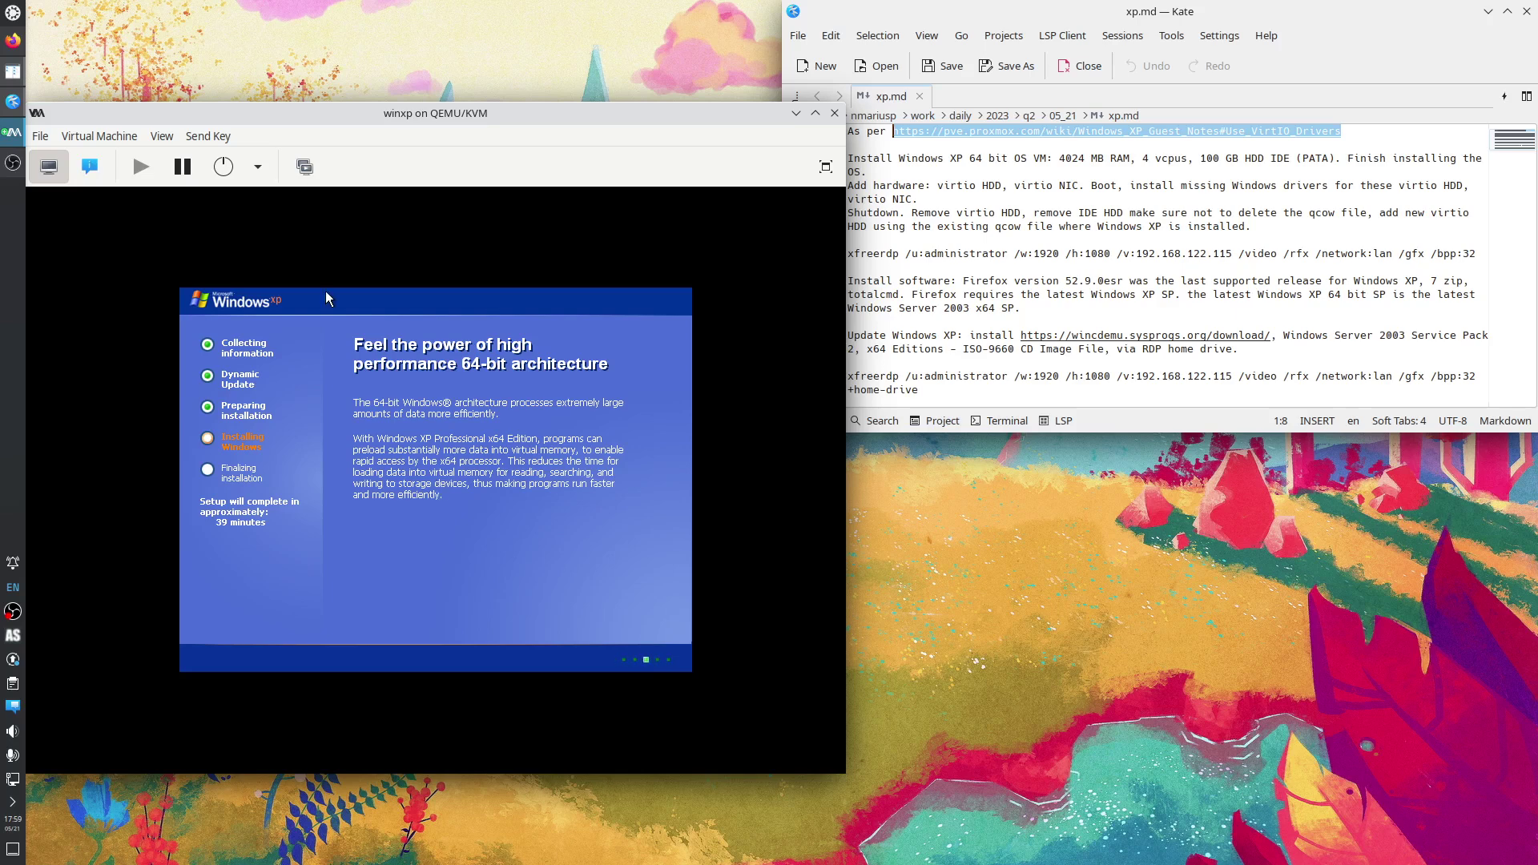
left_click(91, 169)
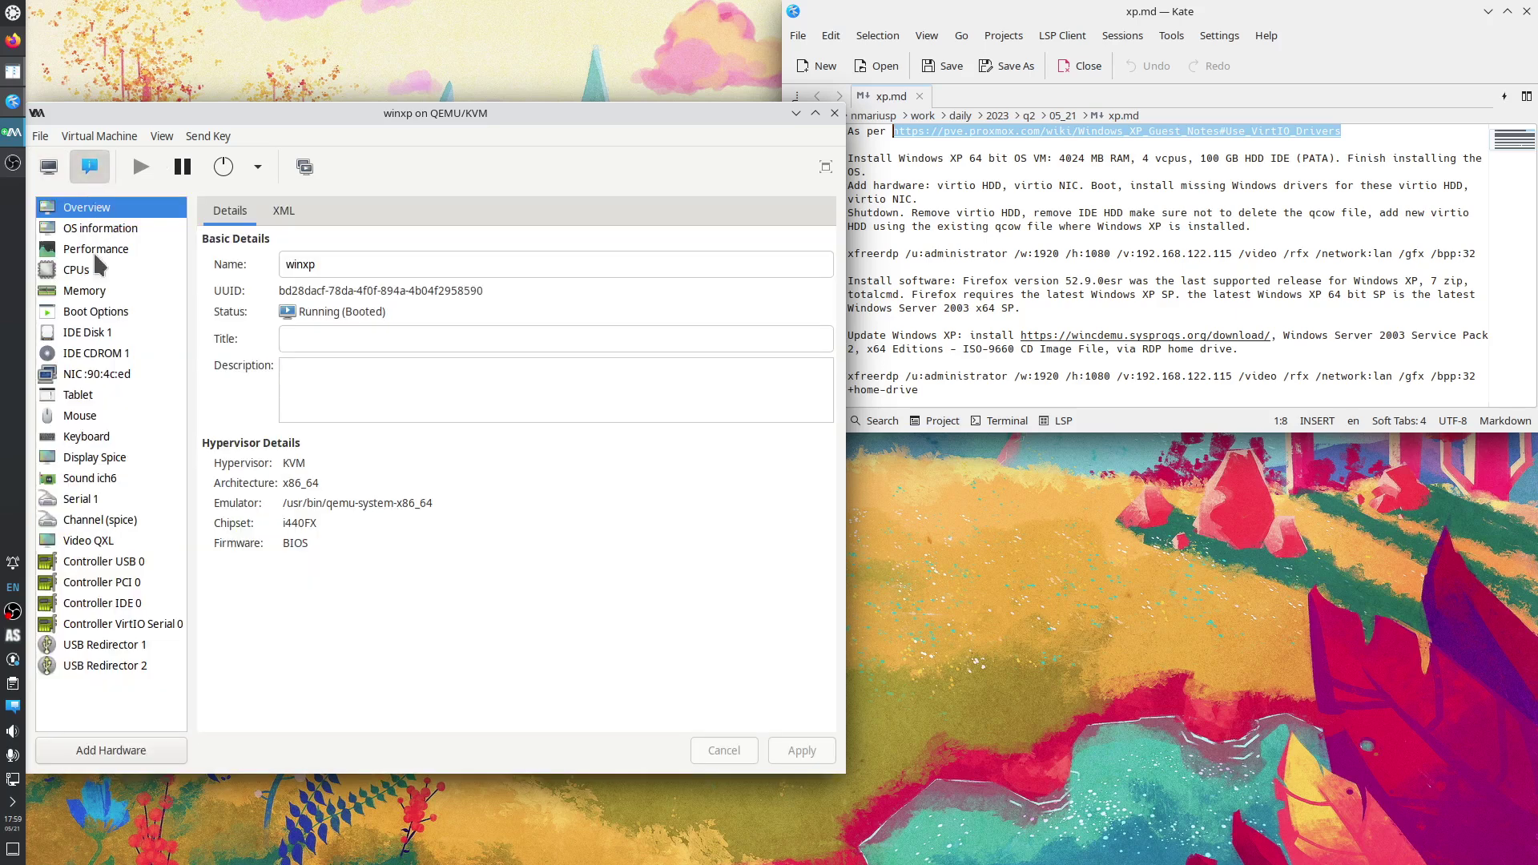
left_click(112, 355)
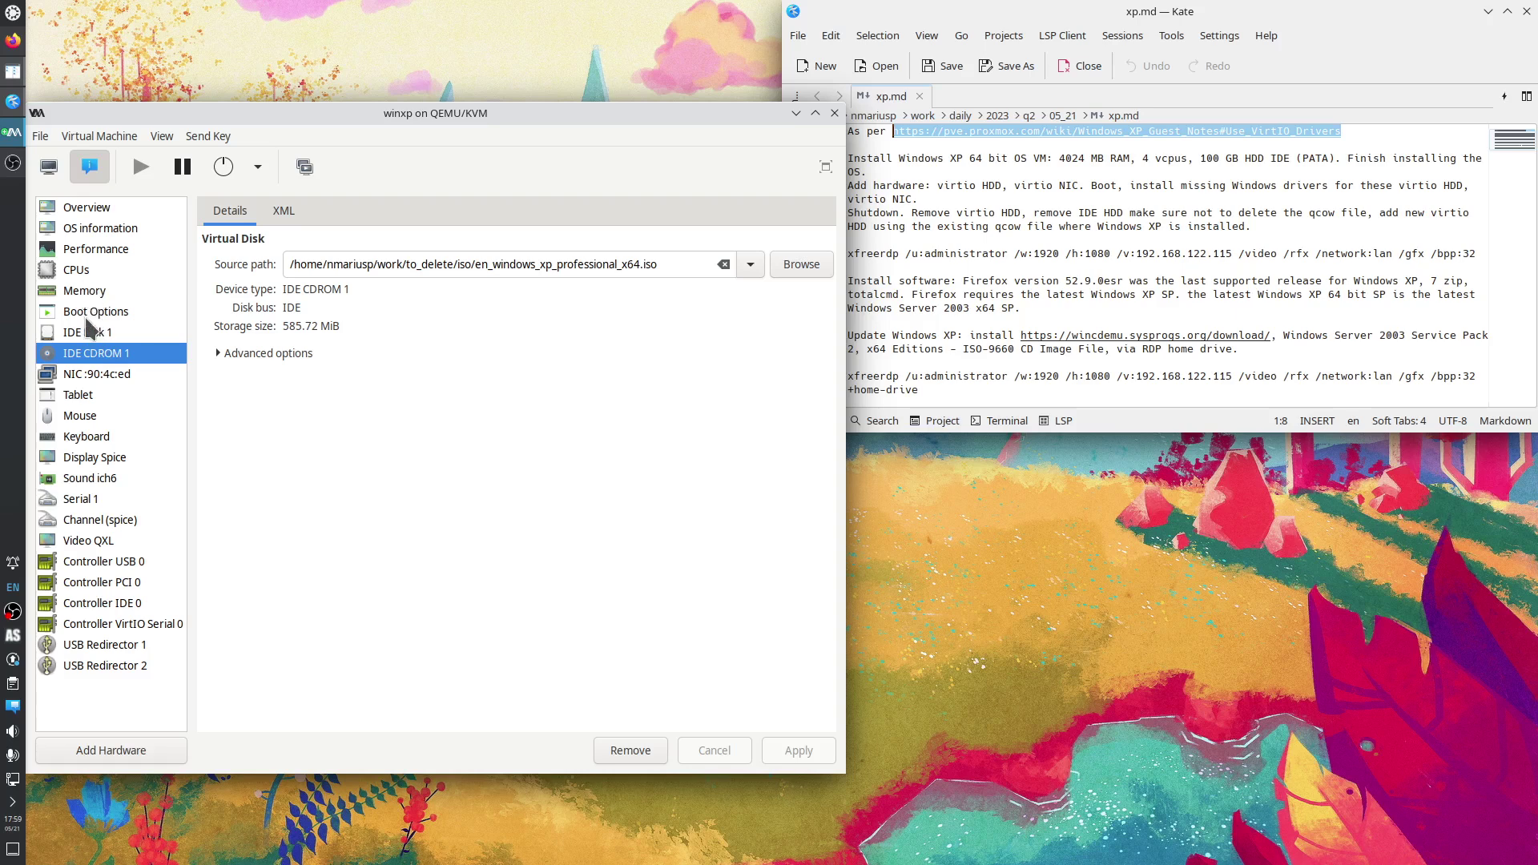
left_click(88, 315)
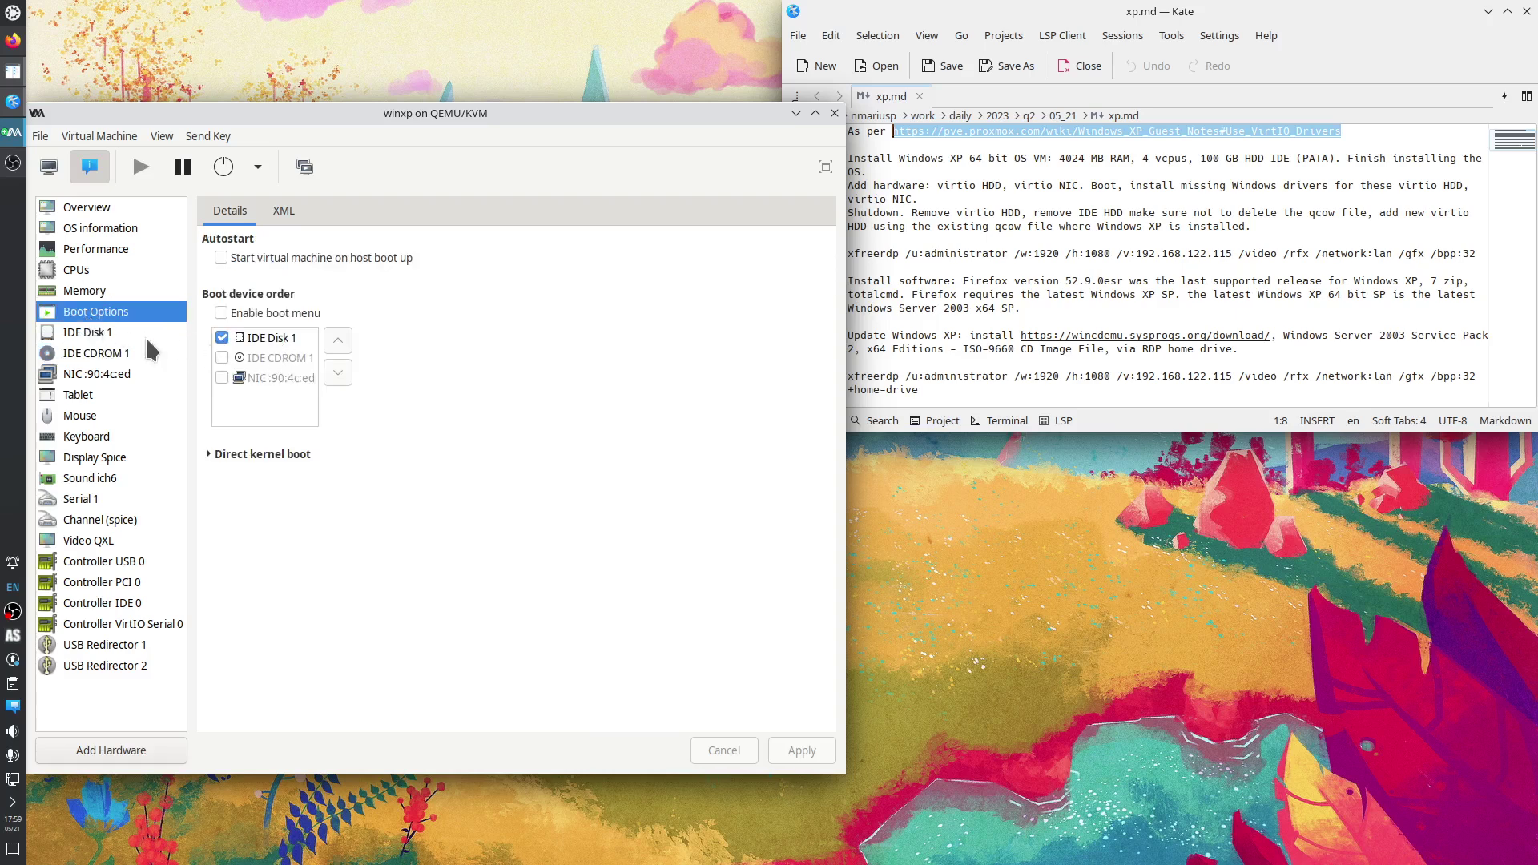
left_click(108, 357)
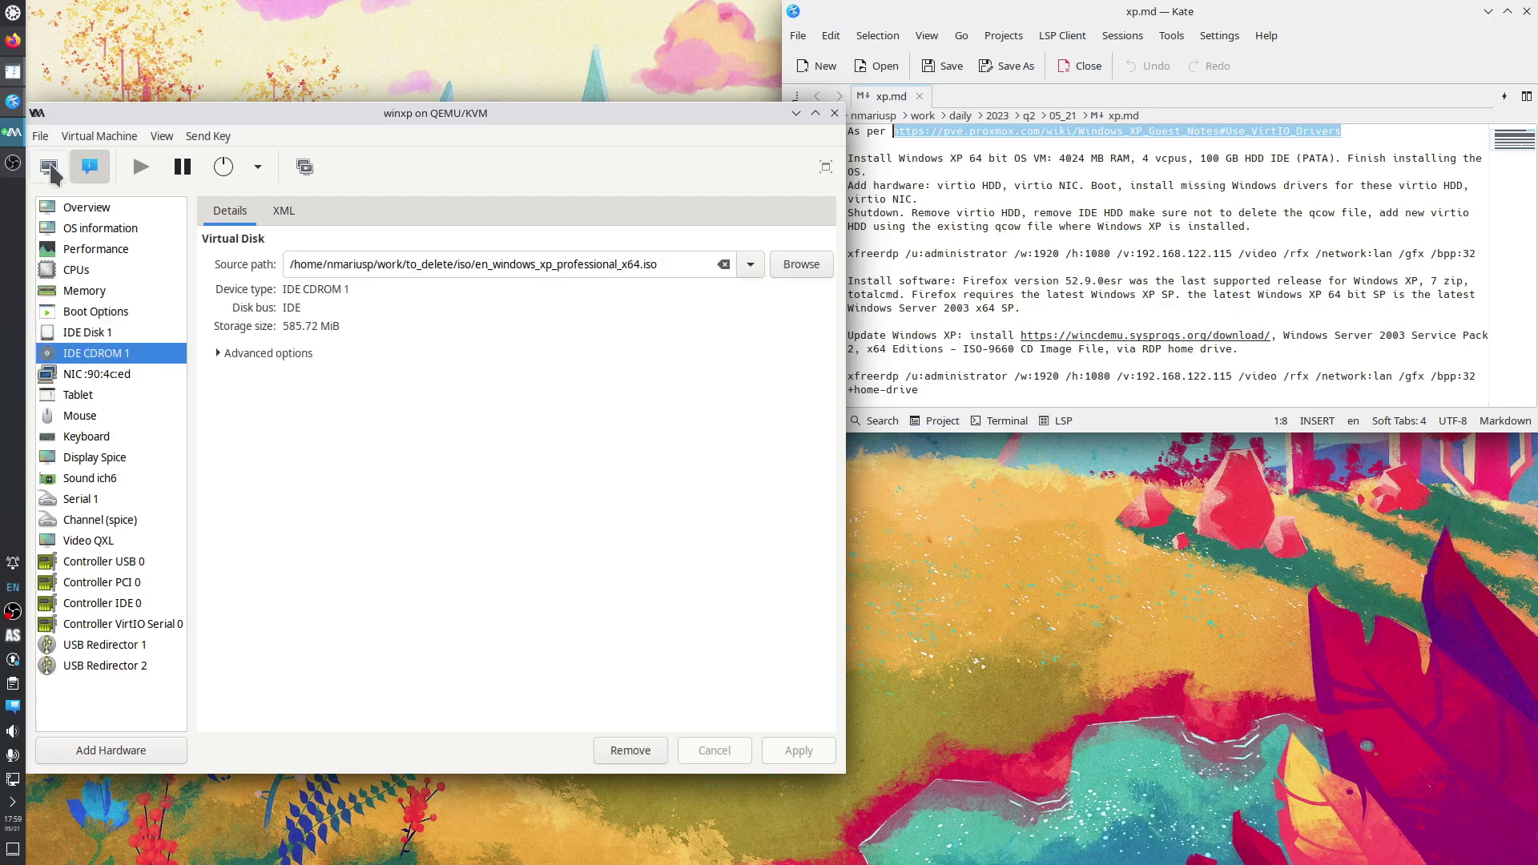
left_click(48, 166)
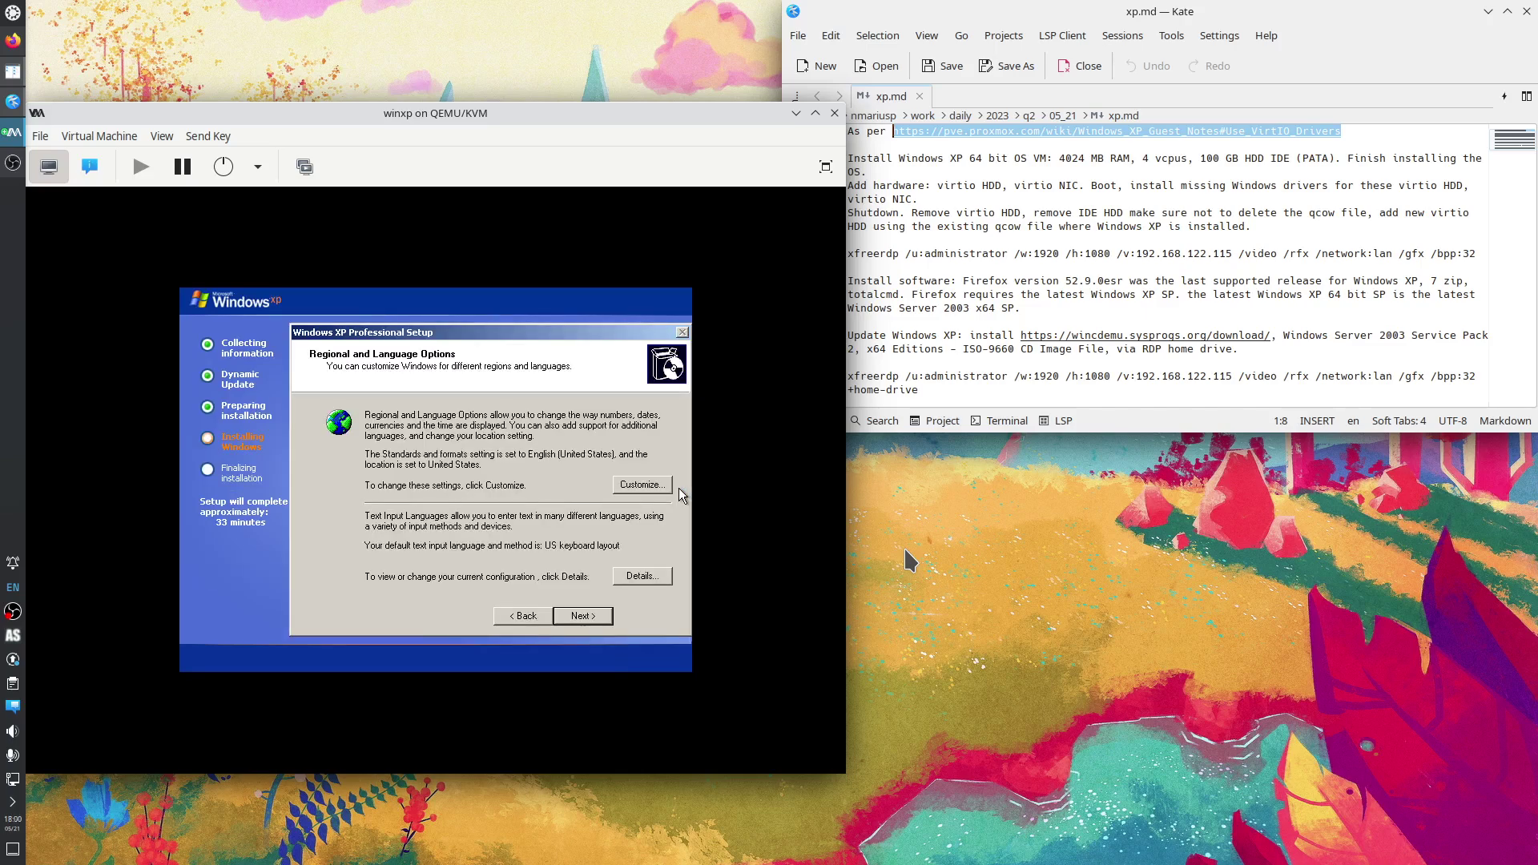
Accept the regional options and fill in the owner name to continue.
left_click(586, 622)
type("q")
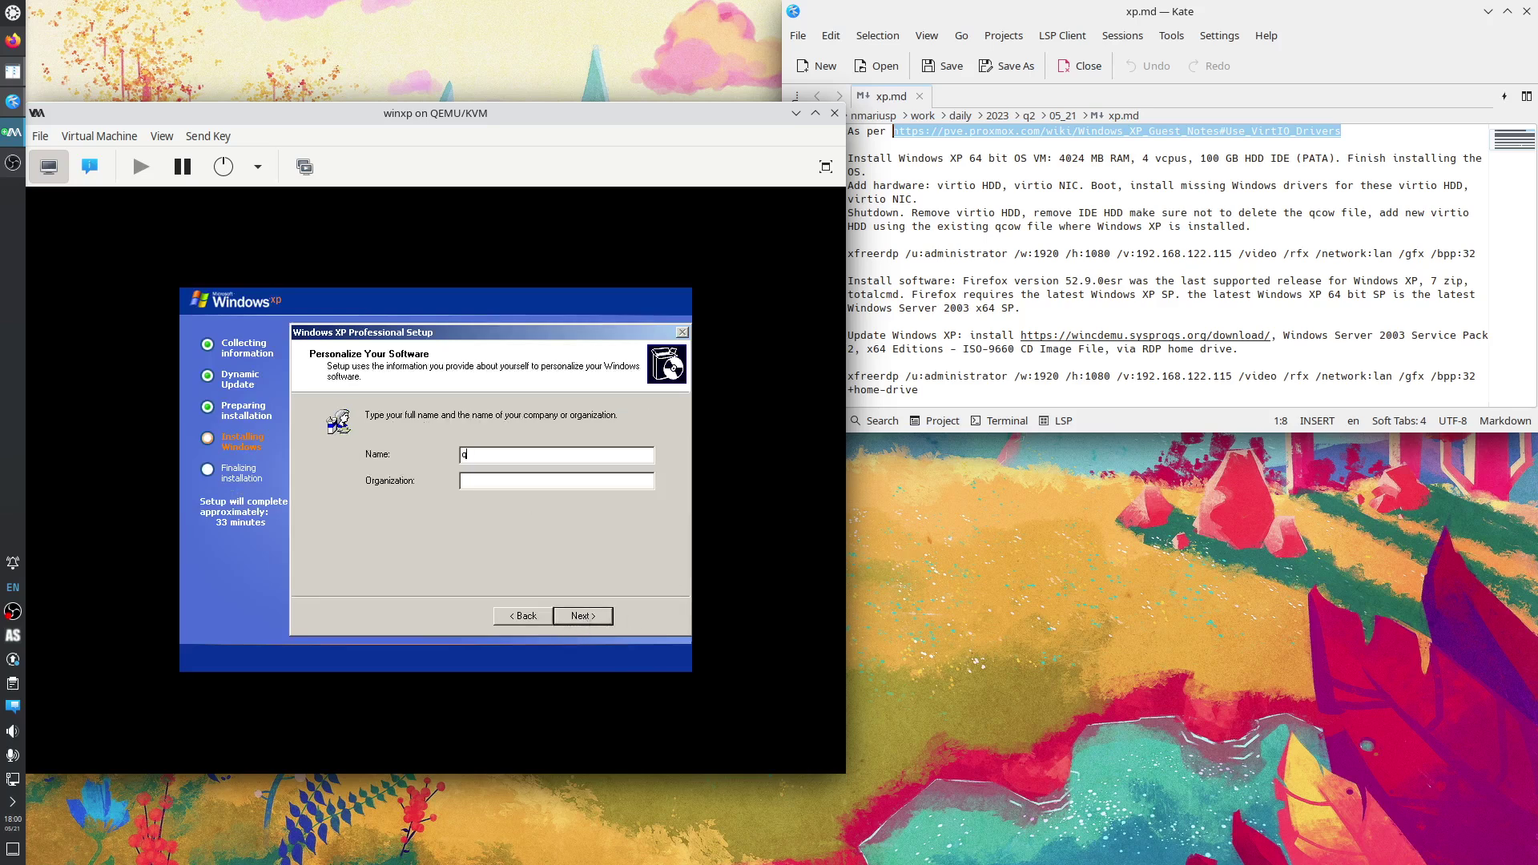
type("q")
left_click(587, 617)
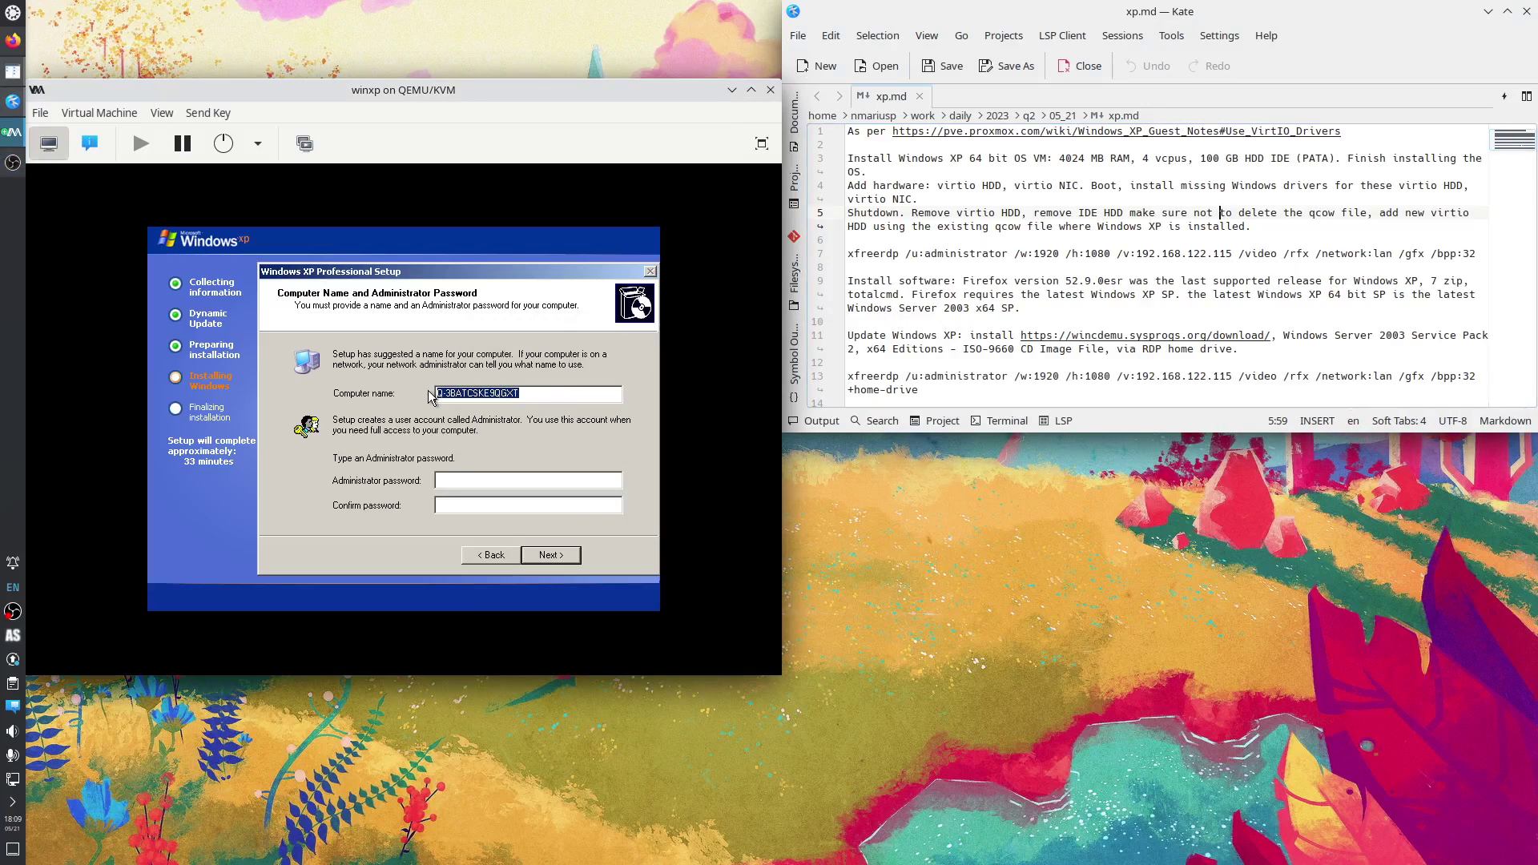
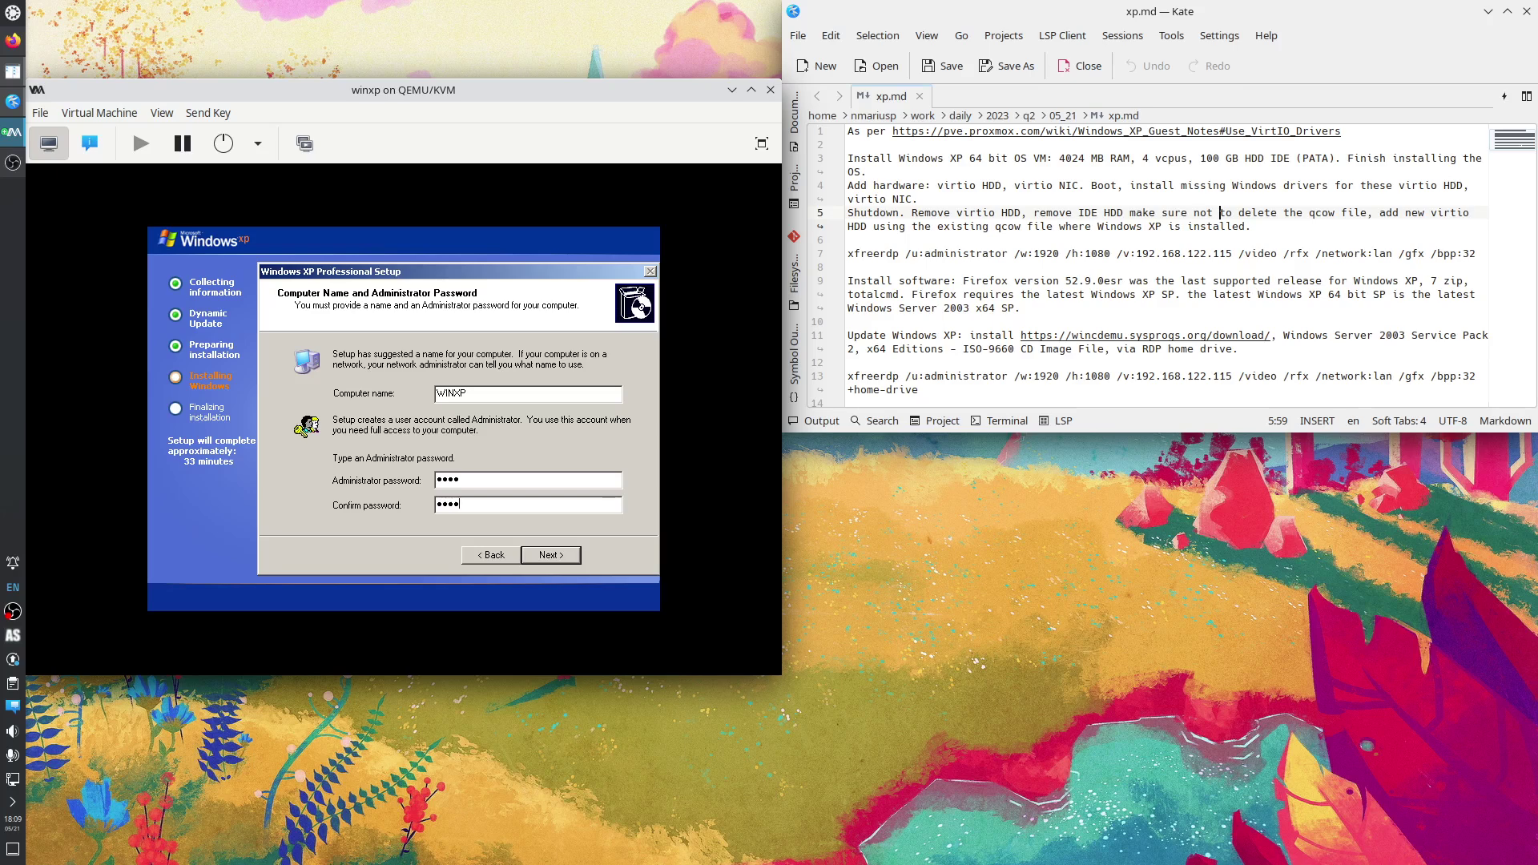
Name the computer WINXP with an admin password, pick Eastern Time (US & Canada), keep Typical networking and WORKGROUP.
left_click(545, 557)
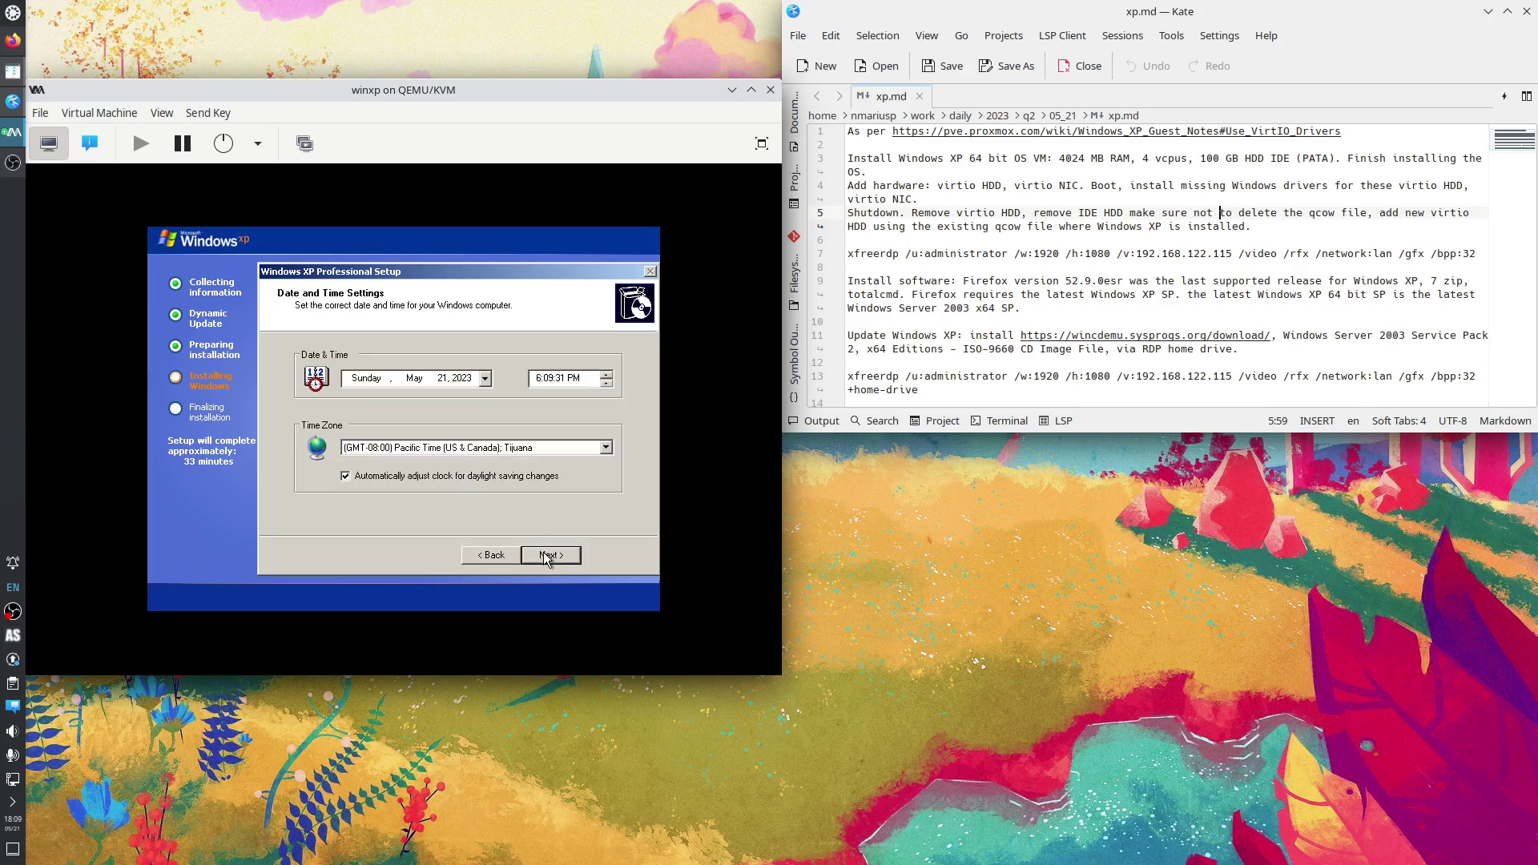
left_click(605, 447)
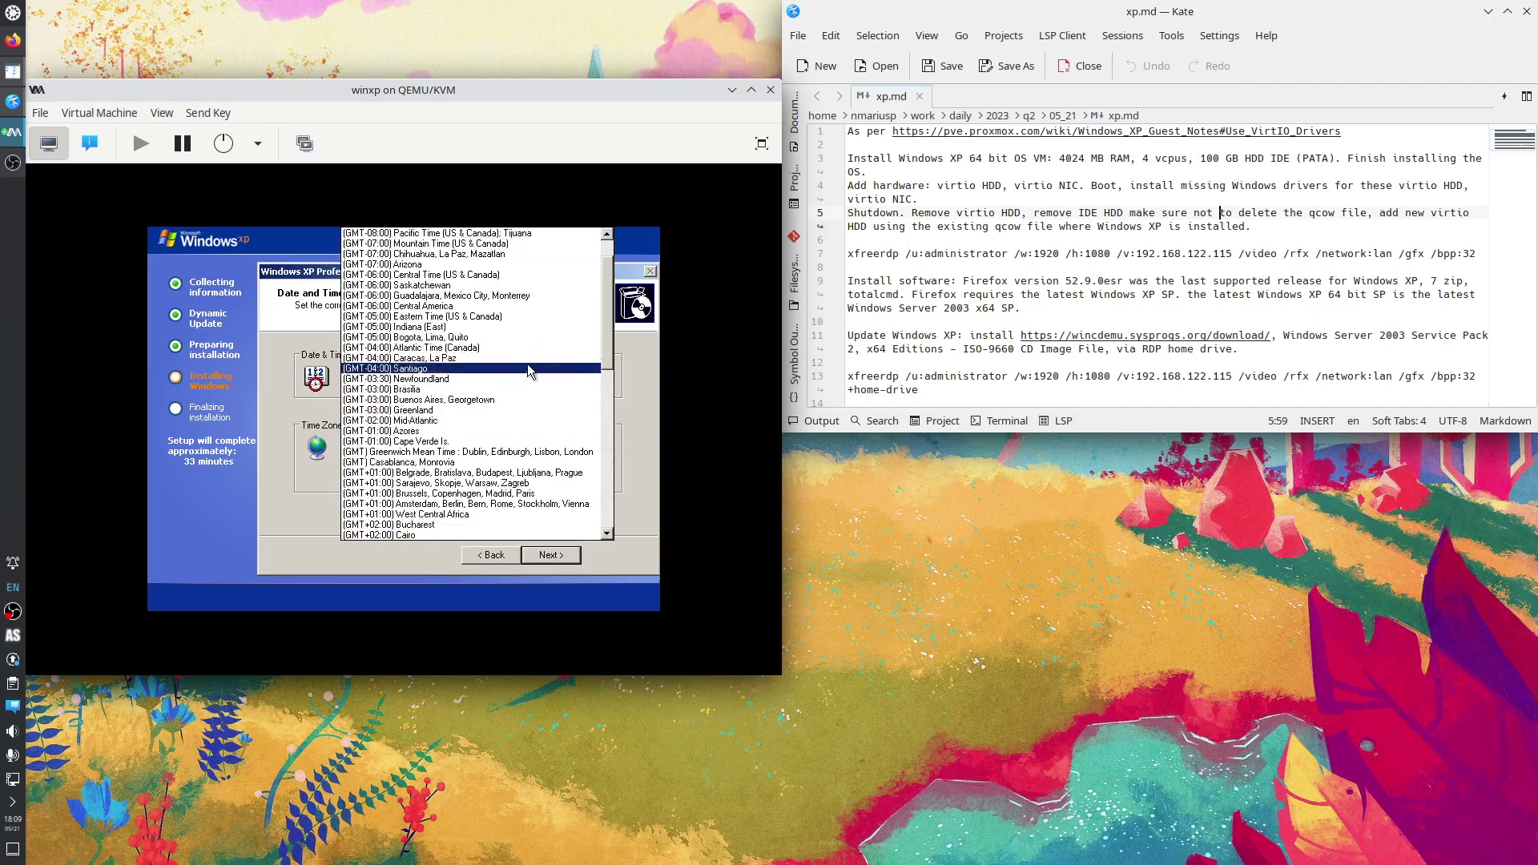
left_click(479, 316)
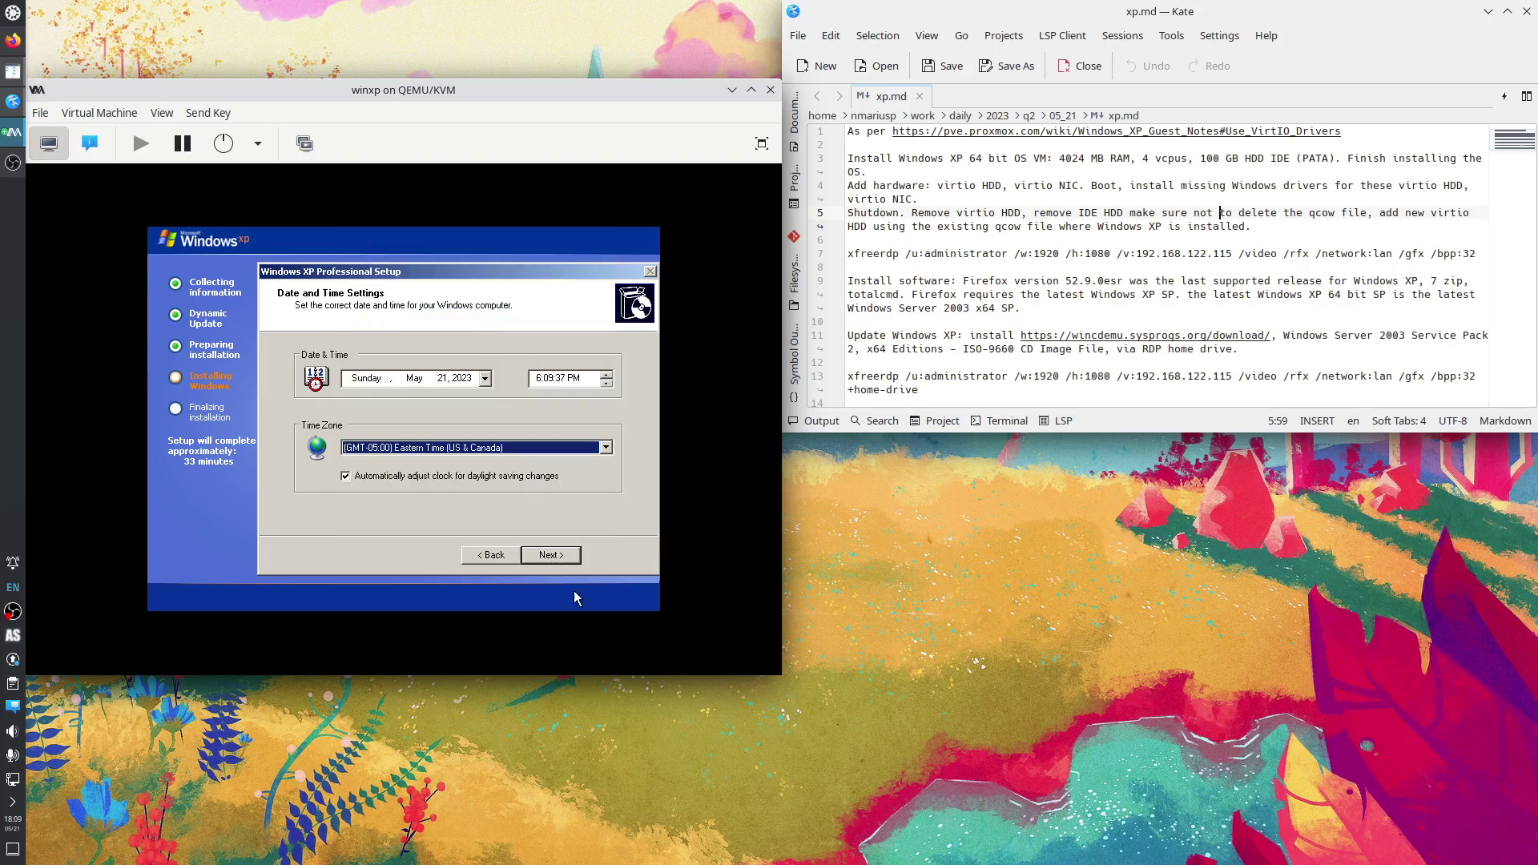
left_click(568, 558)
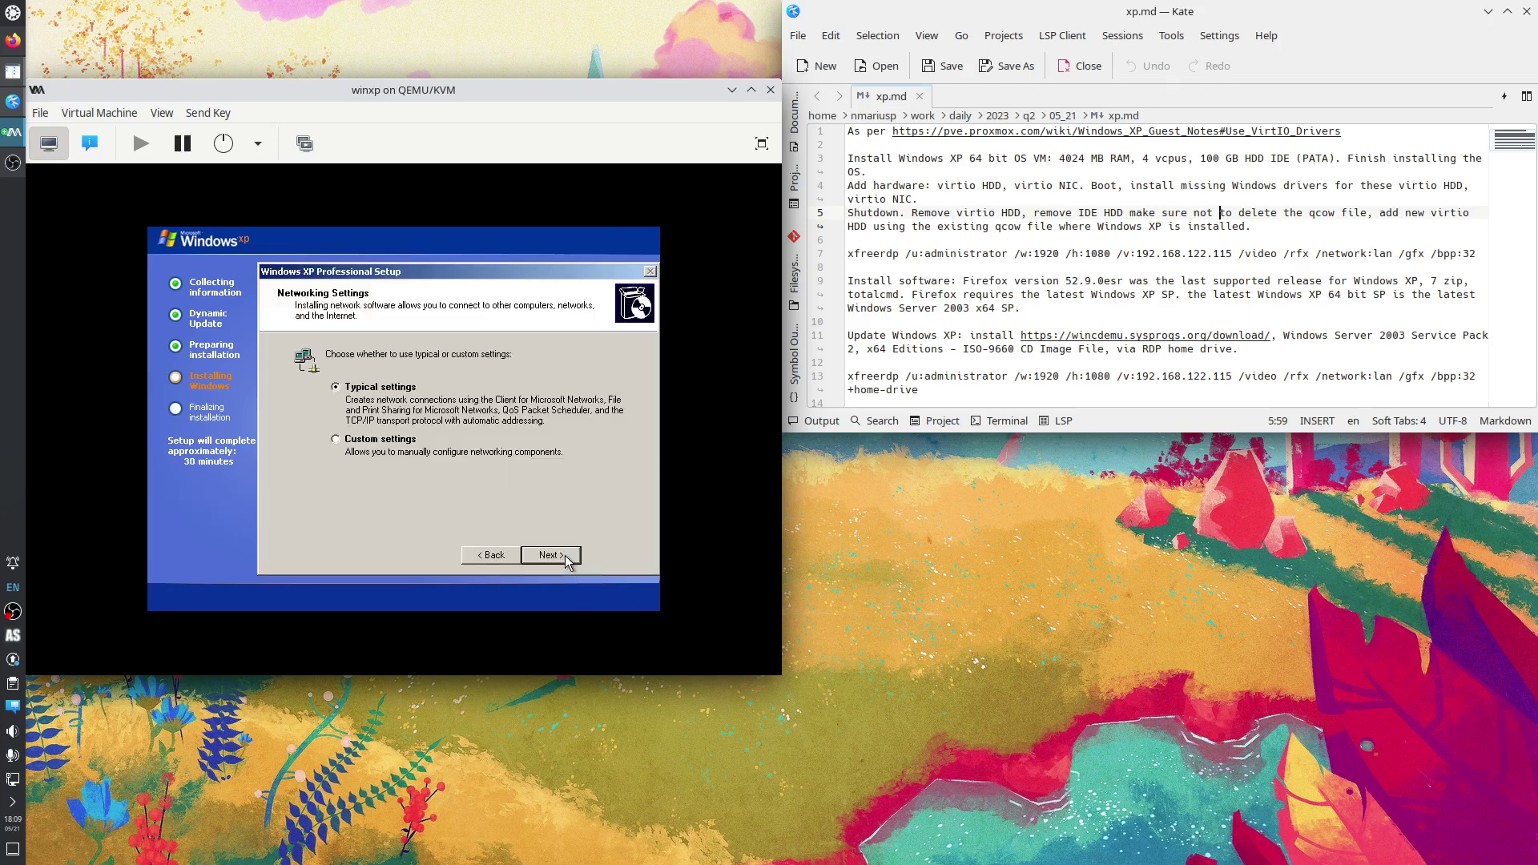
left_click(565, 555)
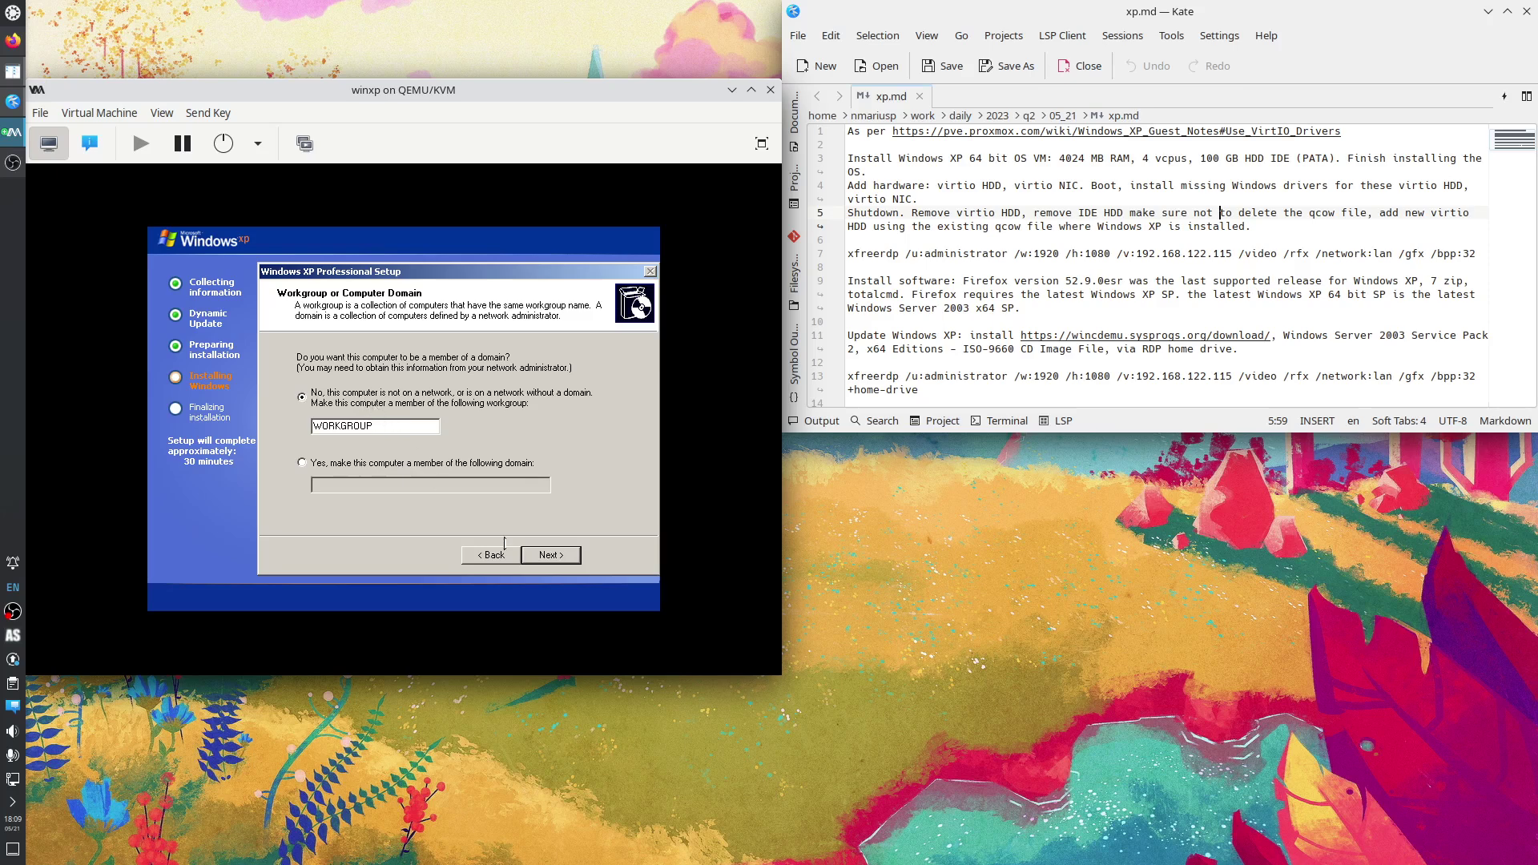
left_click(552, 555)
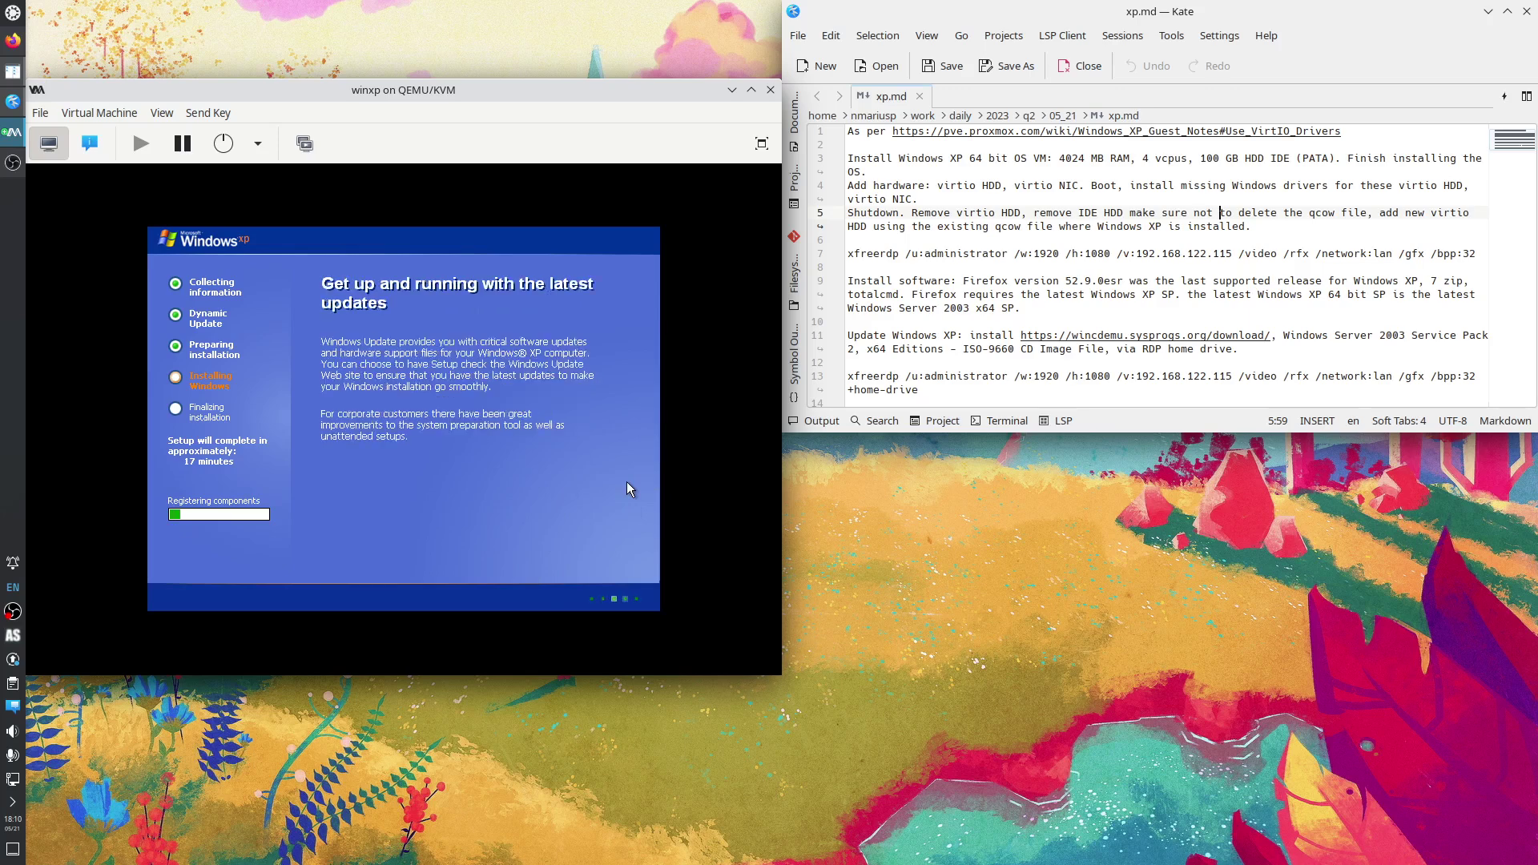
left_click(89, 143)
left_click(94, 371)
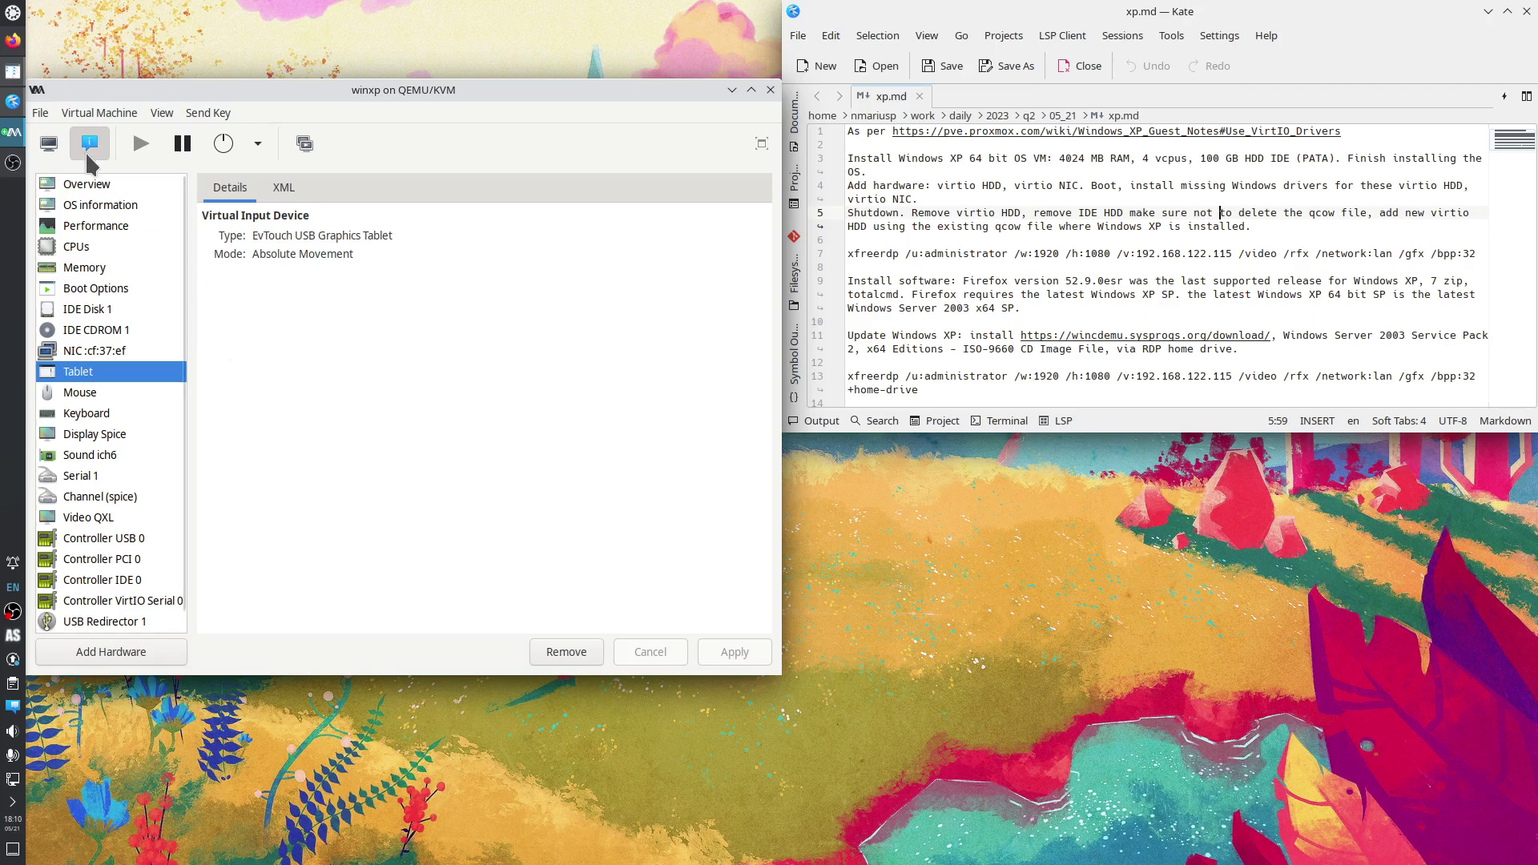
left_click(49, 144)
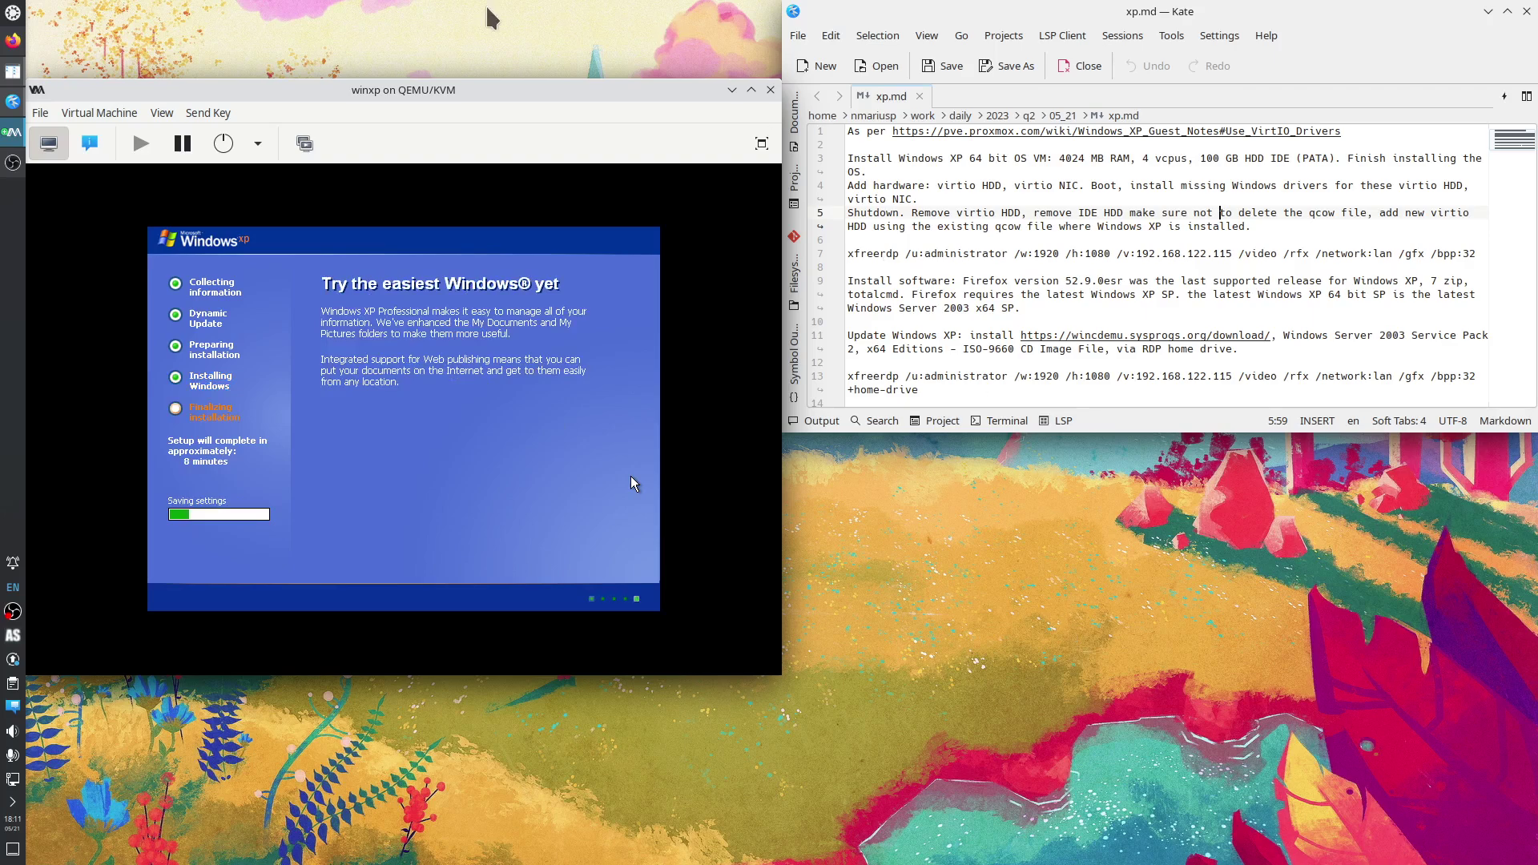
Bring Firefox forward on the Windows XP Wikipedia article and tile it over the right half of the screen.
left_click(18, 44)
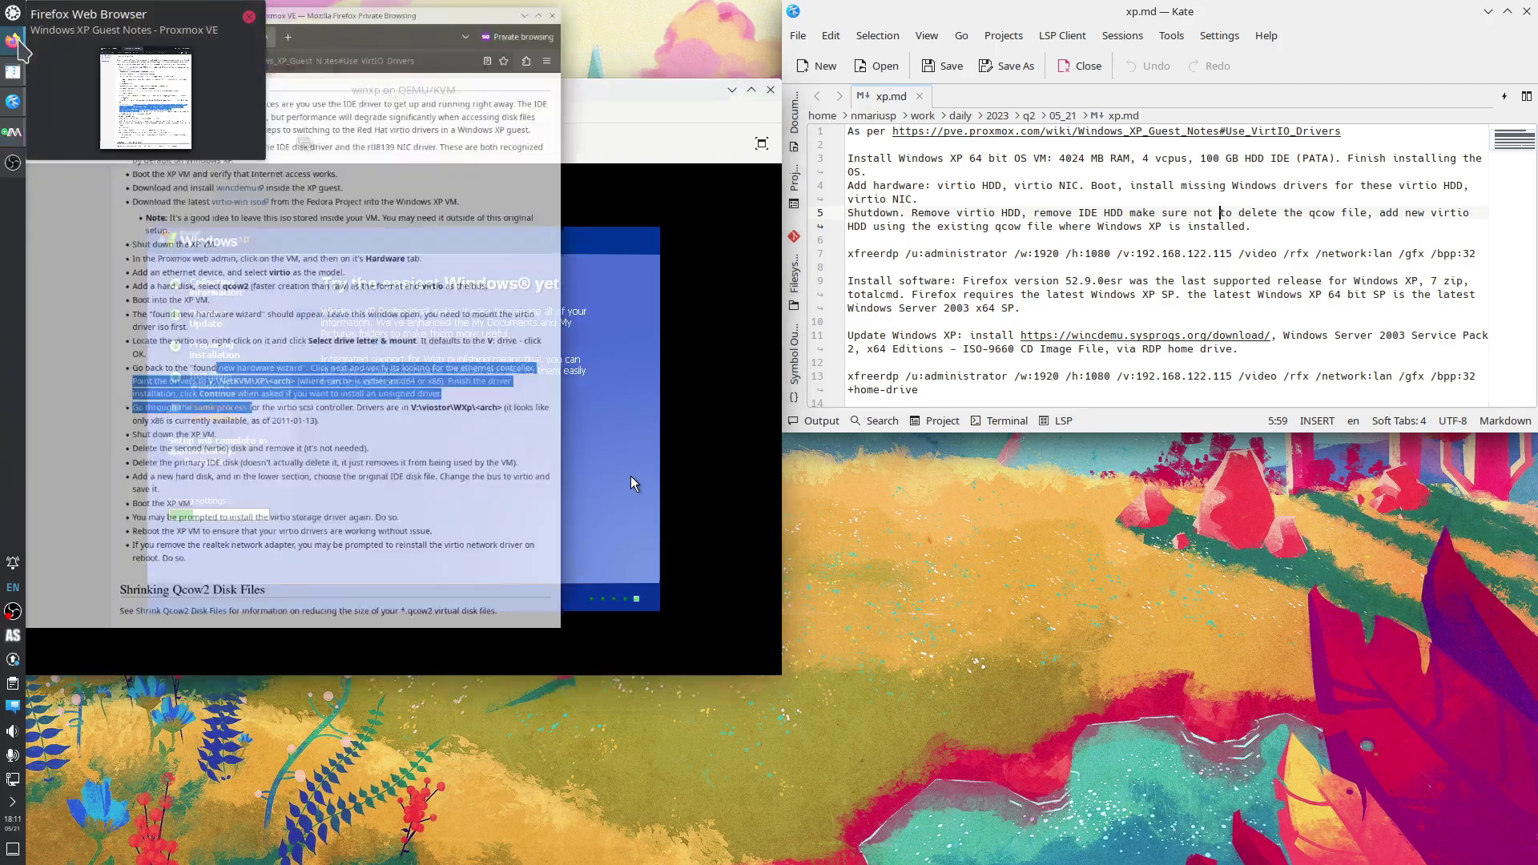
left_click(88, 41)
left_click_drag(263, 10, 1537, 864)
left_click_drag(1129, 445, 1537, 489)
mouse_move(1183, 615)
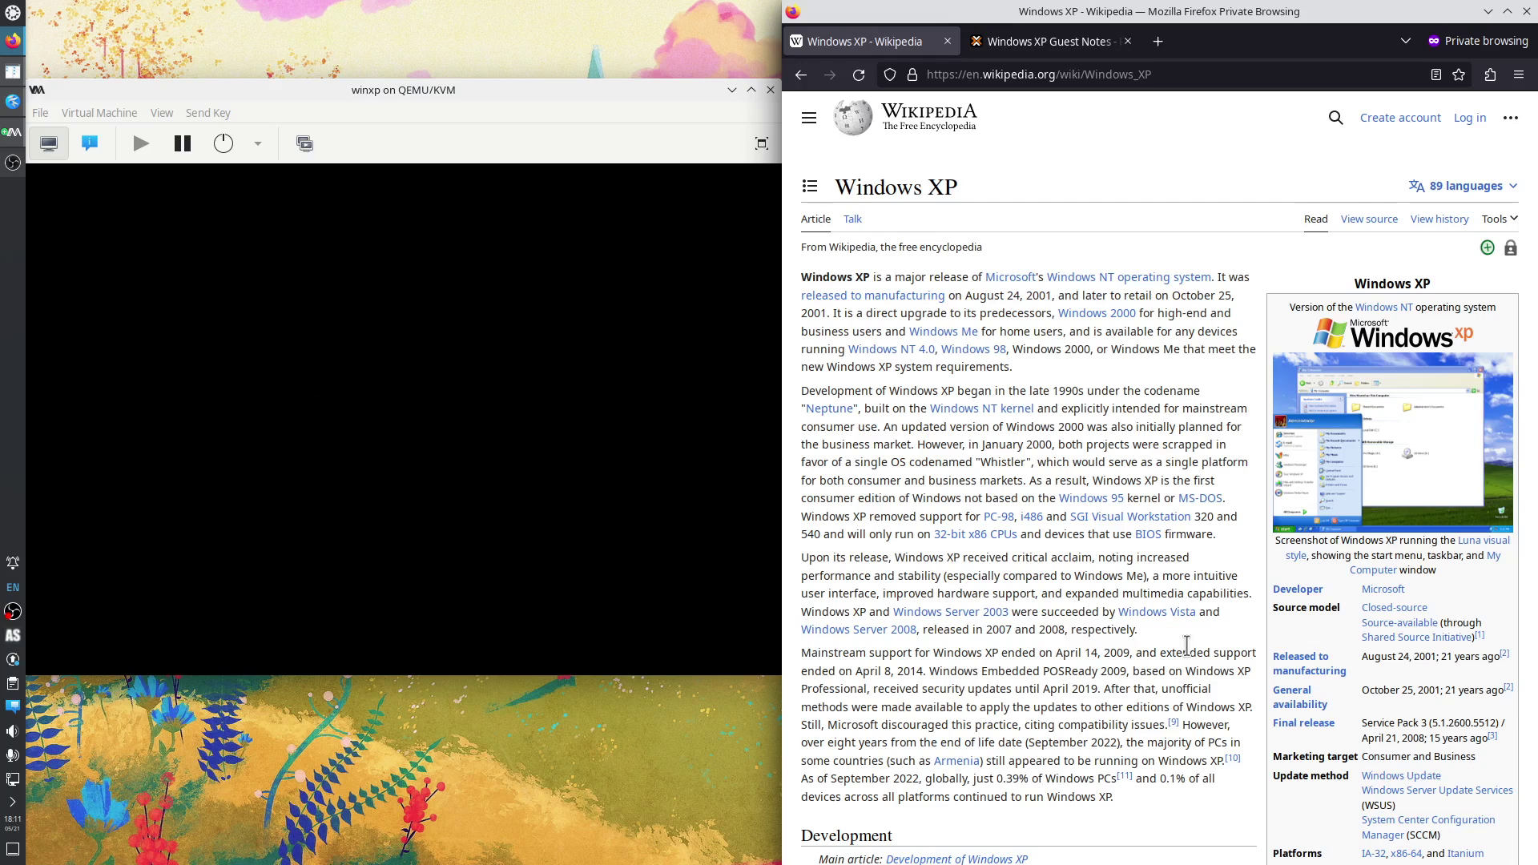
Scroll through the Windows XP article, then minimize Firefox to reveal the xp.md notes.
scroll(1173, 675, "down", 2)
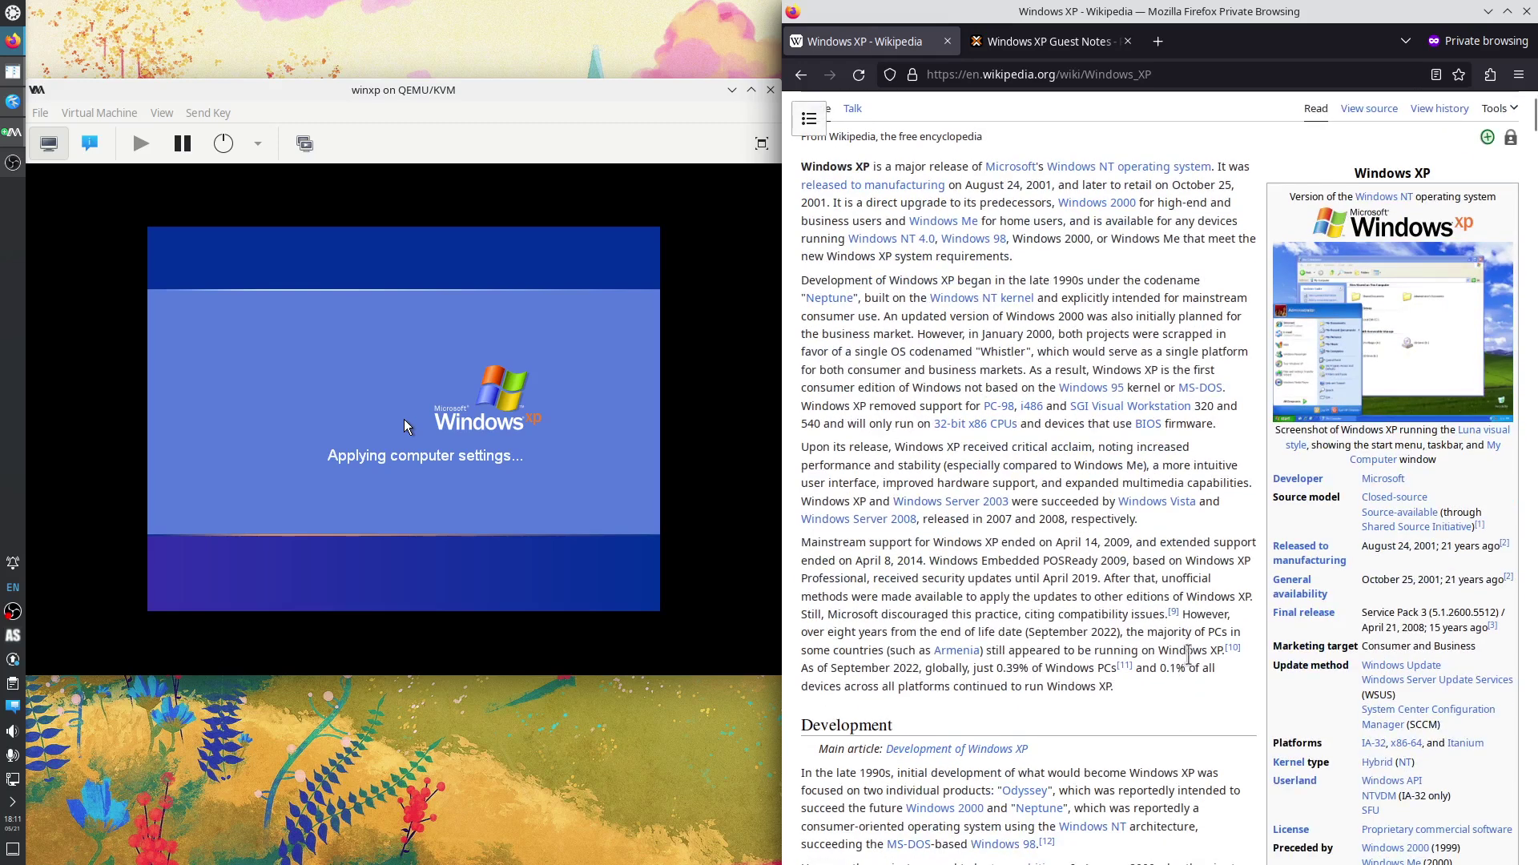
scroll(1188, 654, "down", 2)
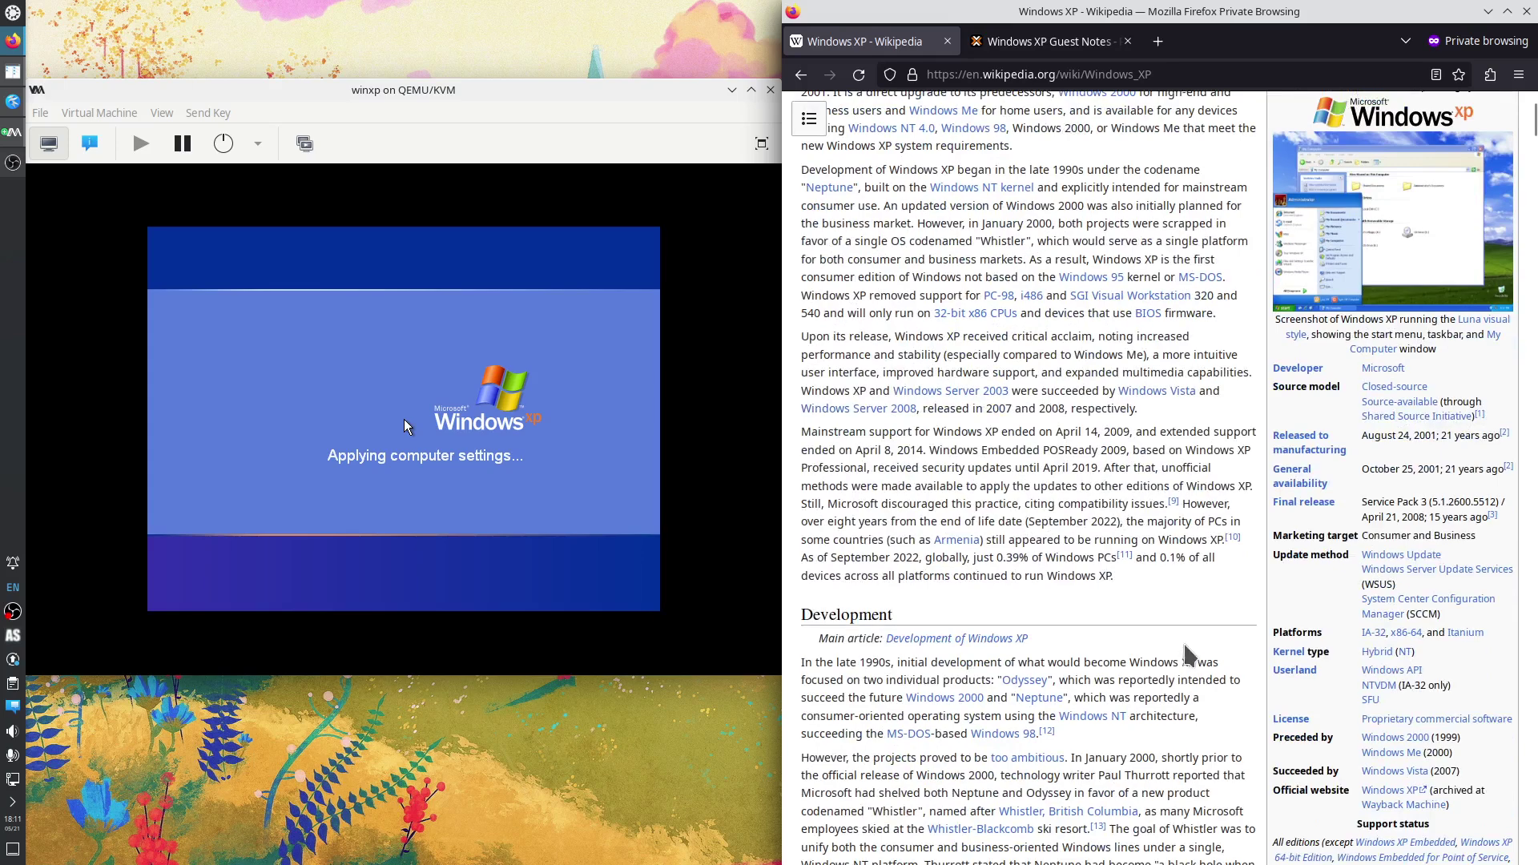
scroll(1185, 650, "down", 4)
scroll(1182, 648, "down", 2)
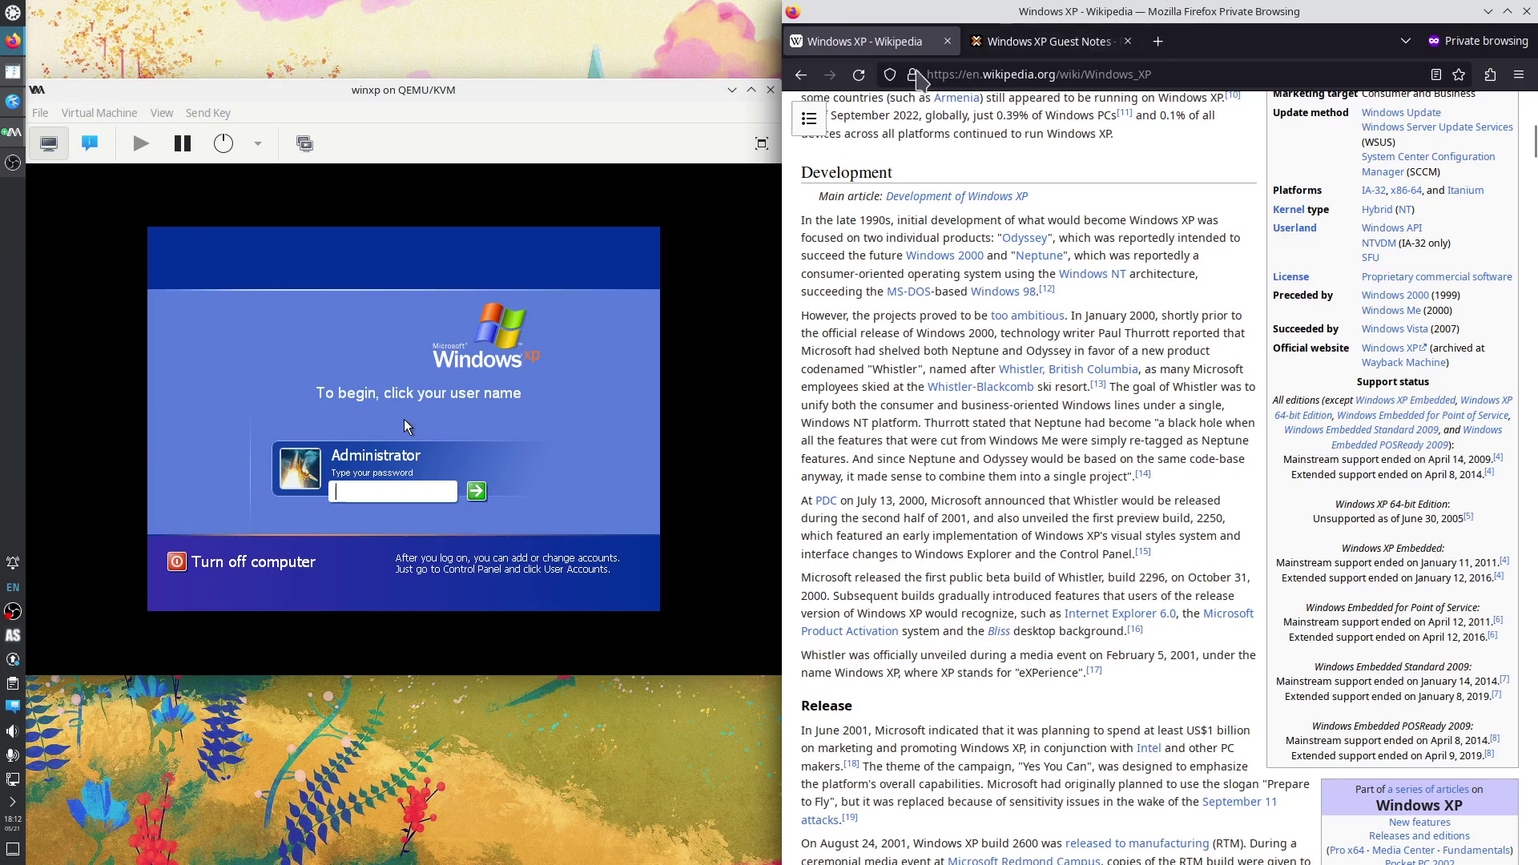
left_click(1489, 13)
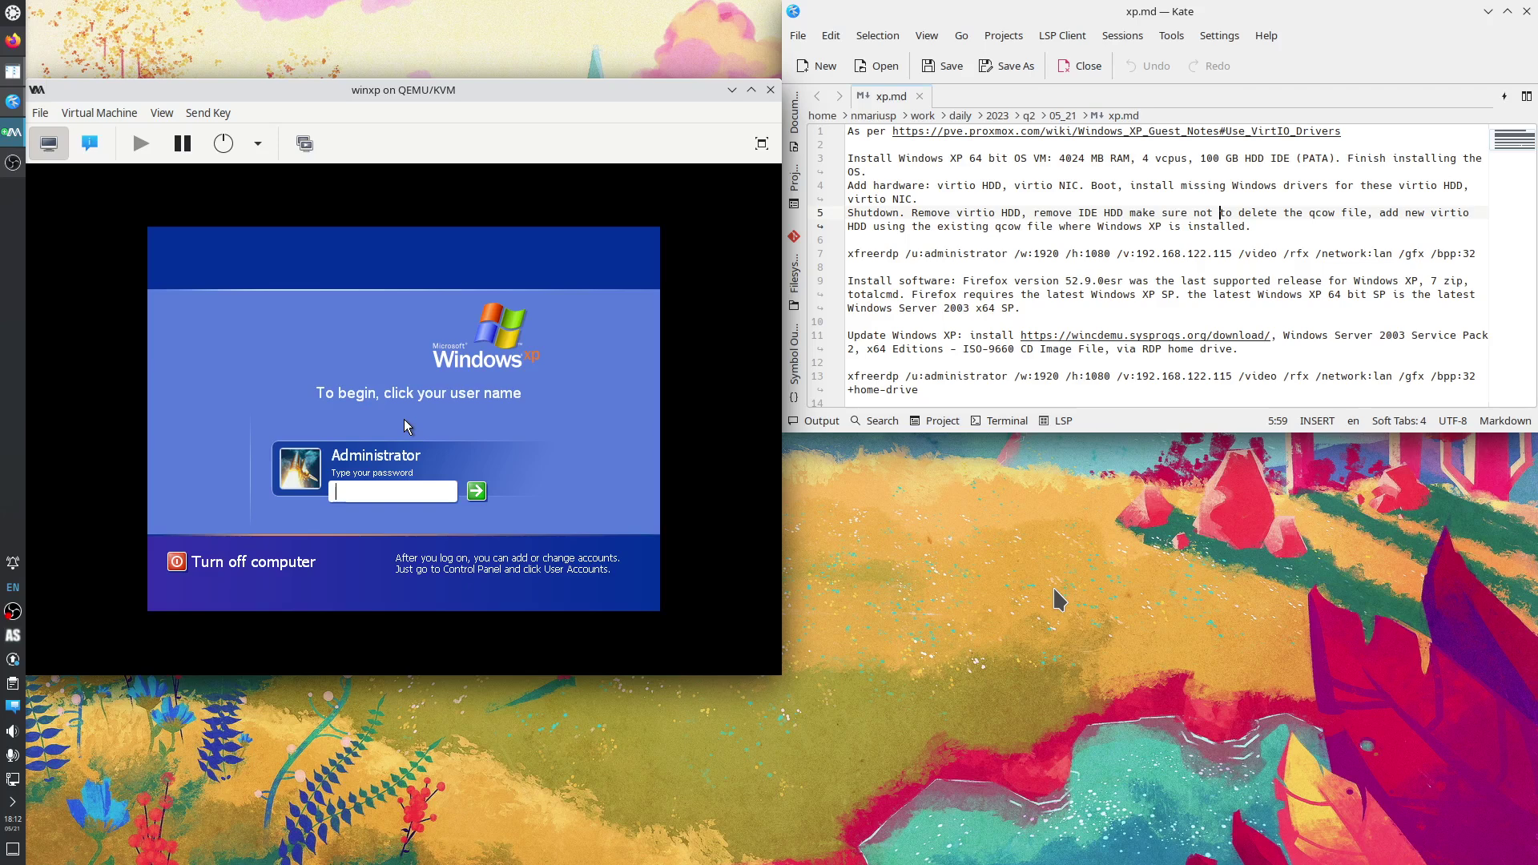
Log in to the XP guest with the account password and dismiss the antivirus warning.
left_click(354, 489)
type("••")
key("Return")
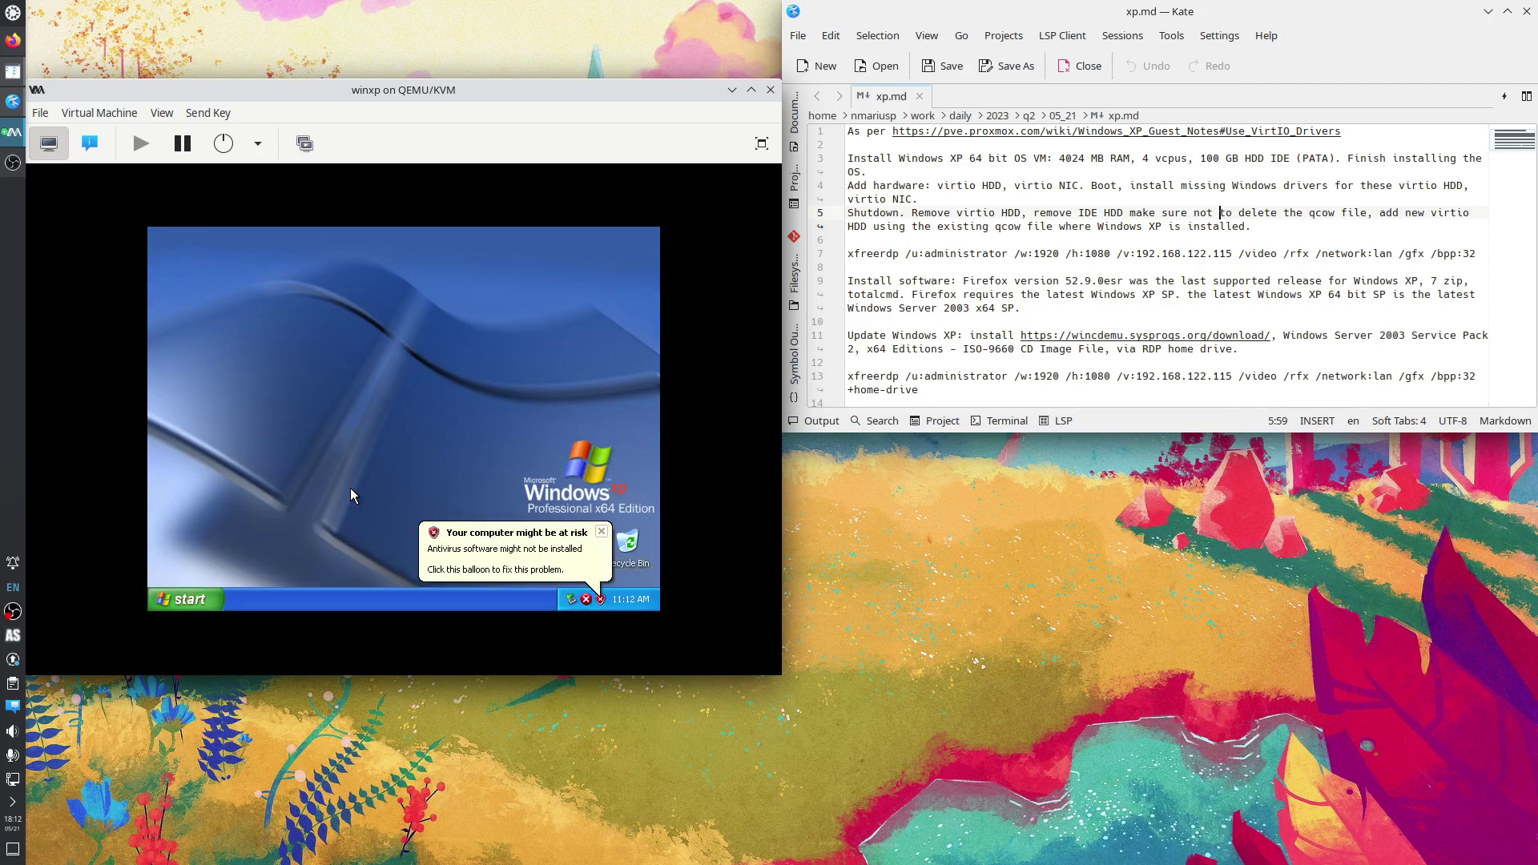
left_click(602, 531)
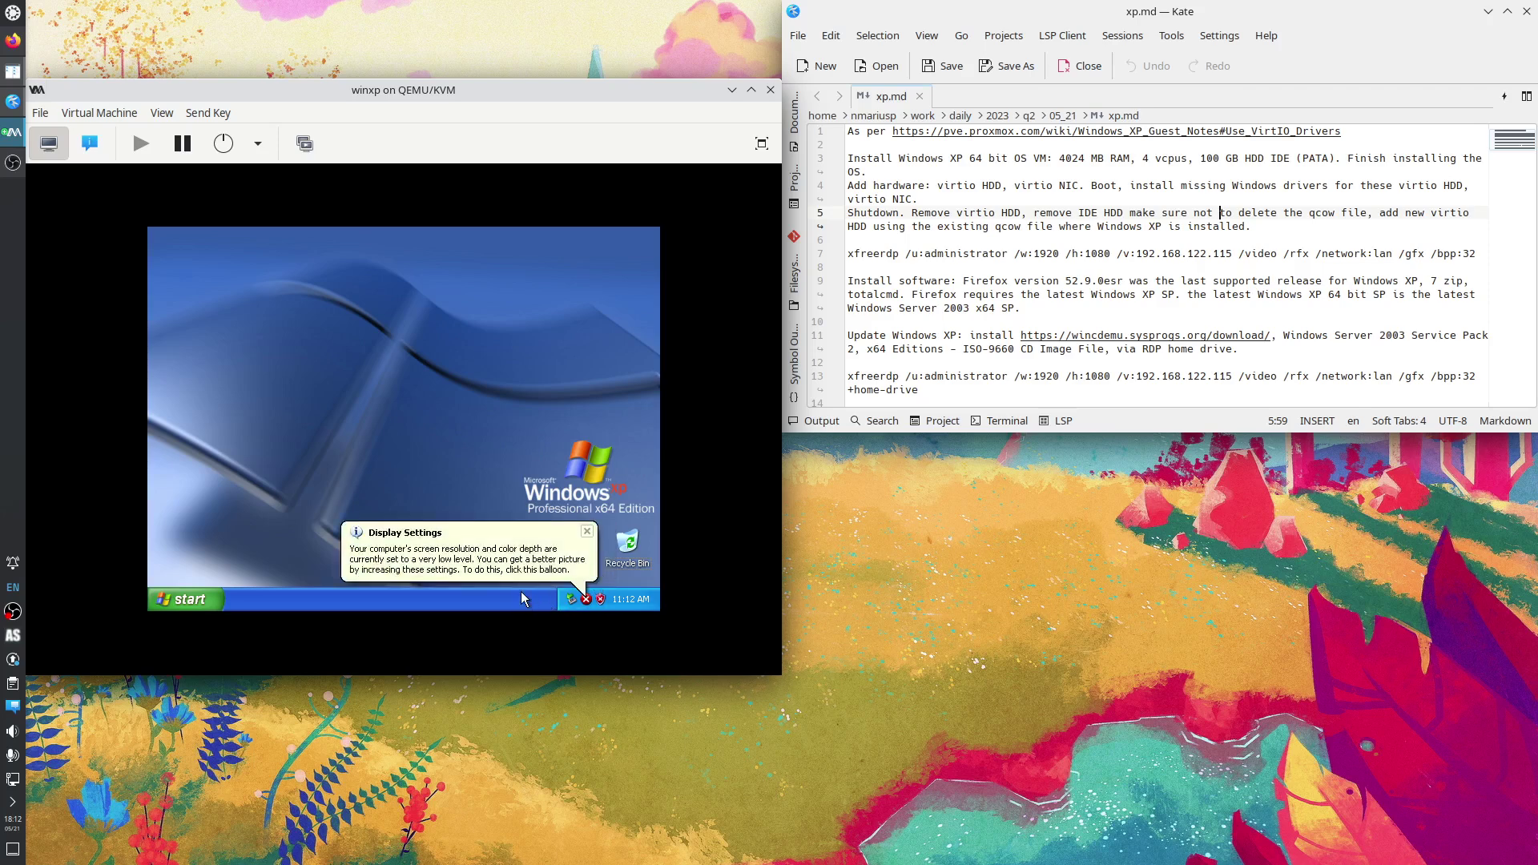
Let Windows auto-correct the display resolution, keep it, and open Display Properties from the desktop.
left_click(452, 559)
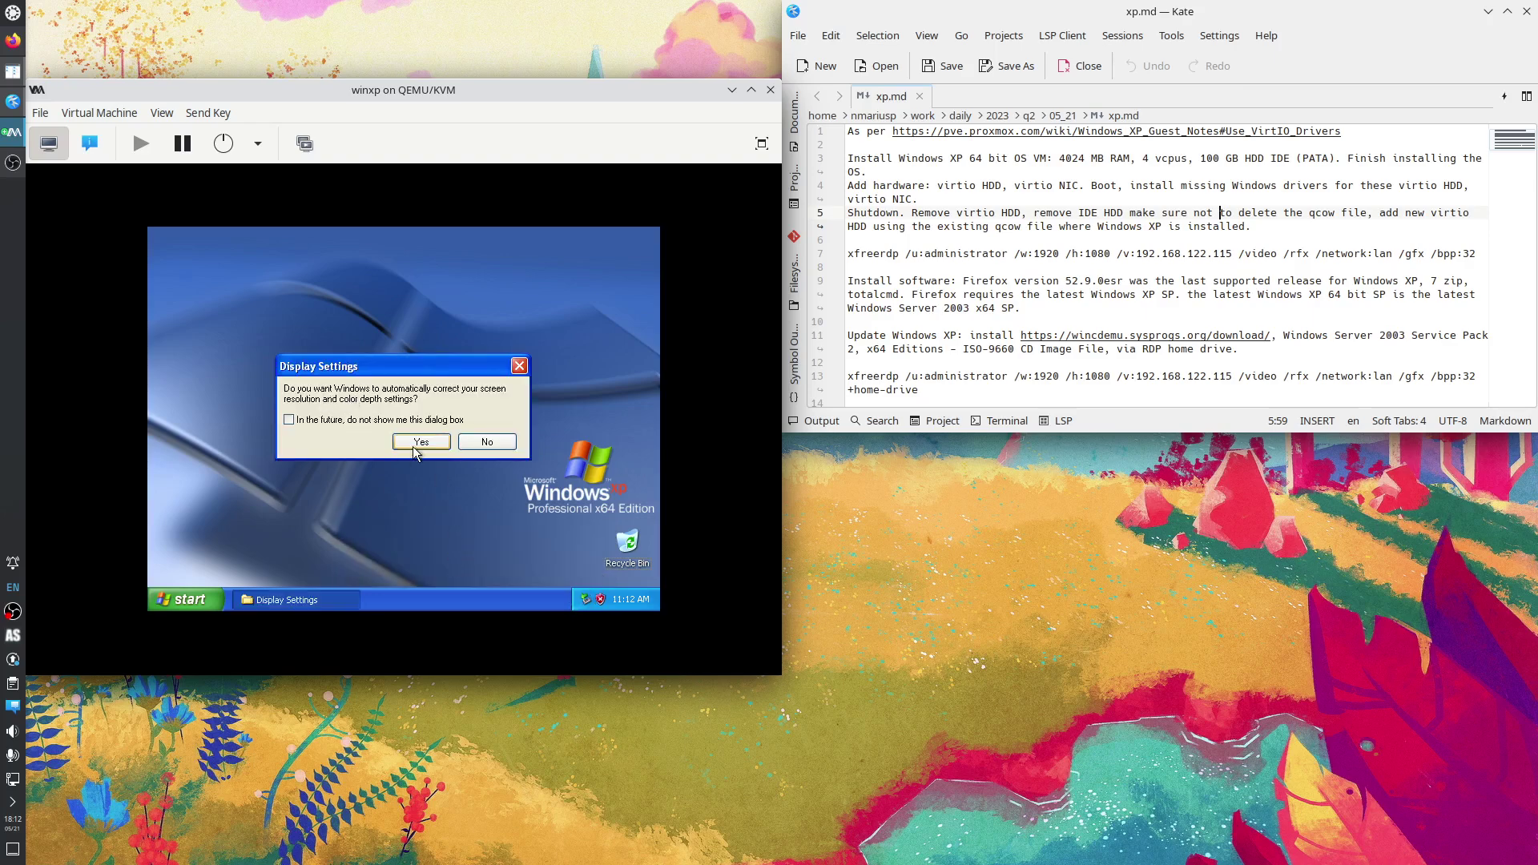
left_click(413, 442)
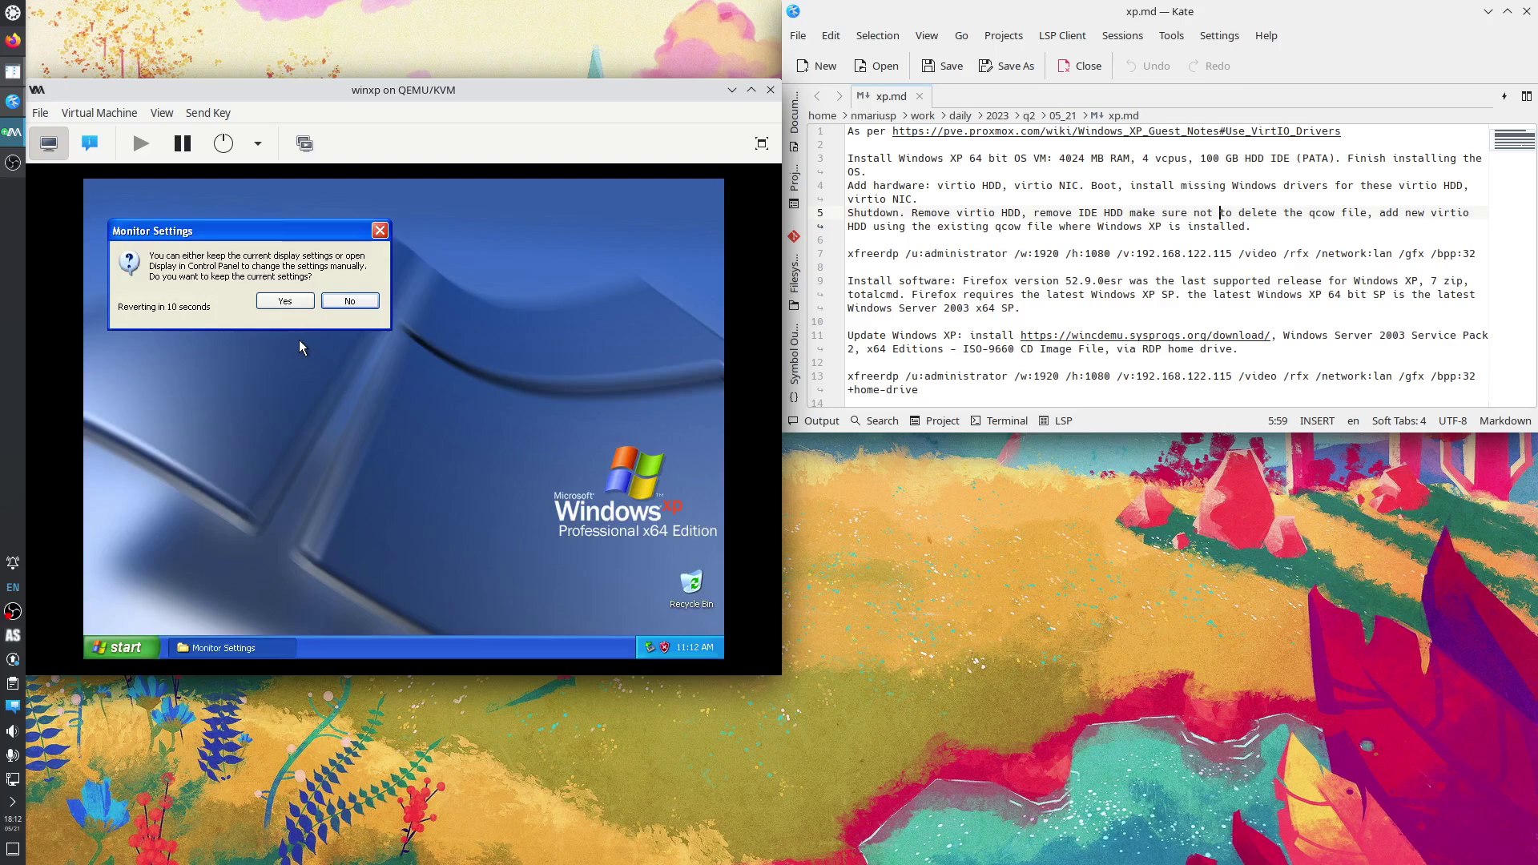
left_click(287, 299)
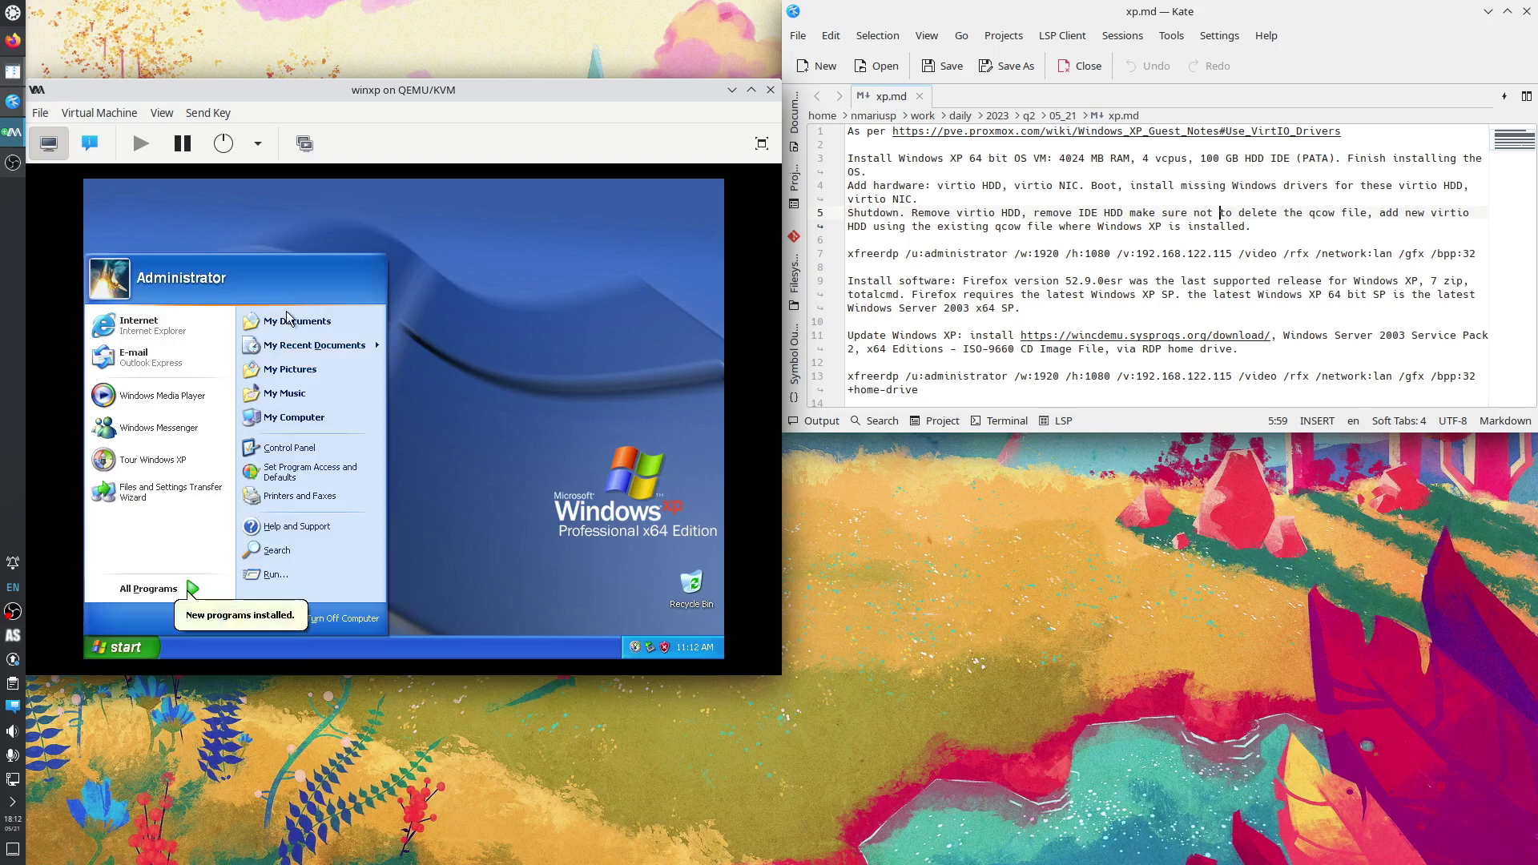
left_click(439, 331)
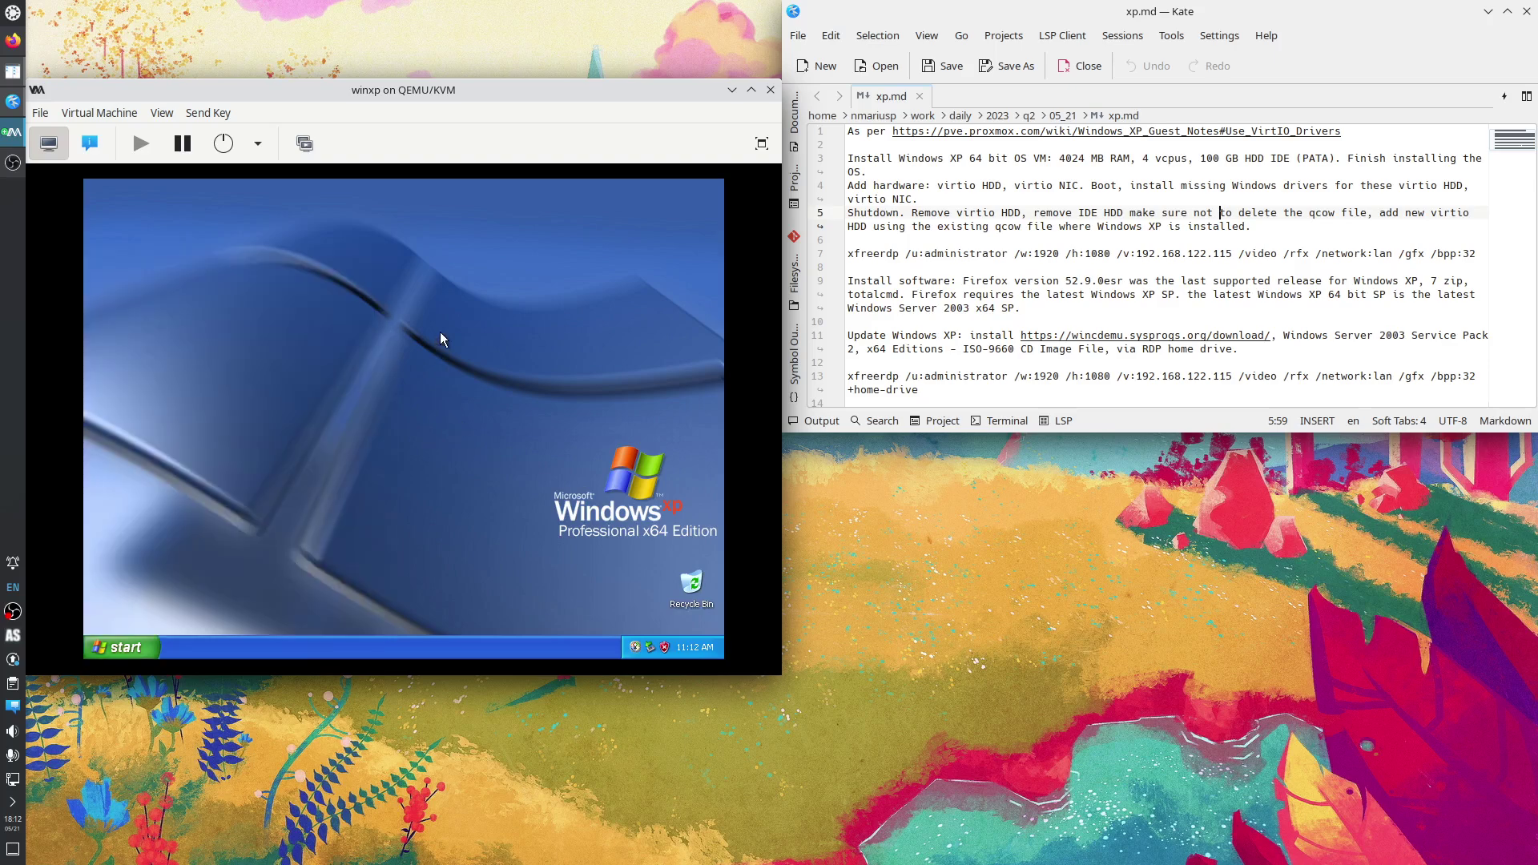
right_click(373, 272)
left_click(429, 373)
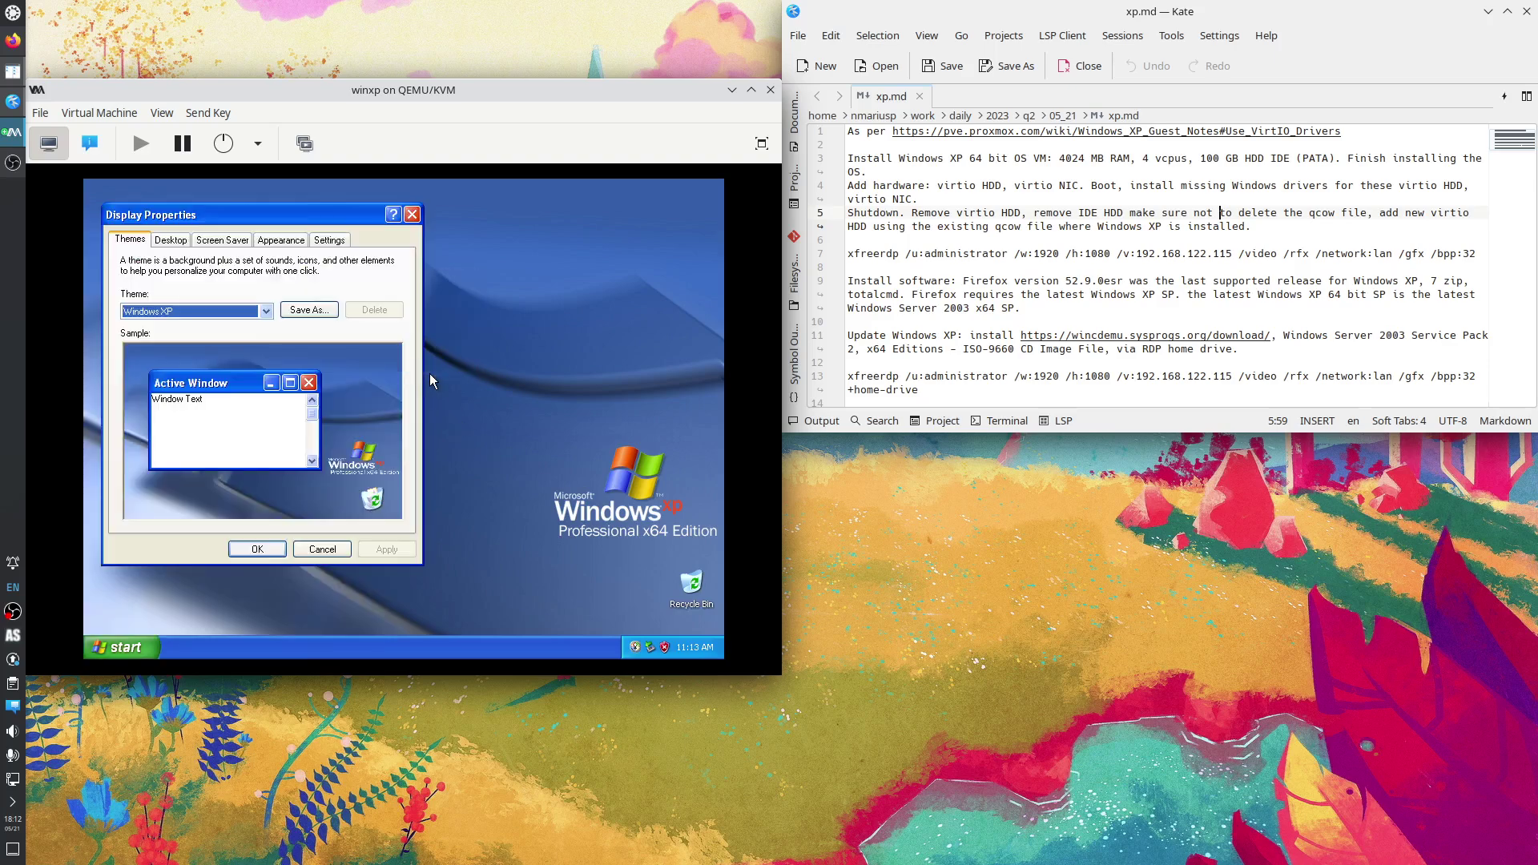
Apply 1024x768 resolution, enlarge the viewer to fit, keep the setting, and launch the XP tour.
left_click(339, 248)
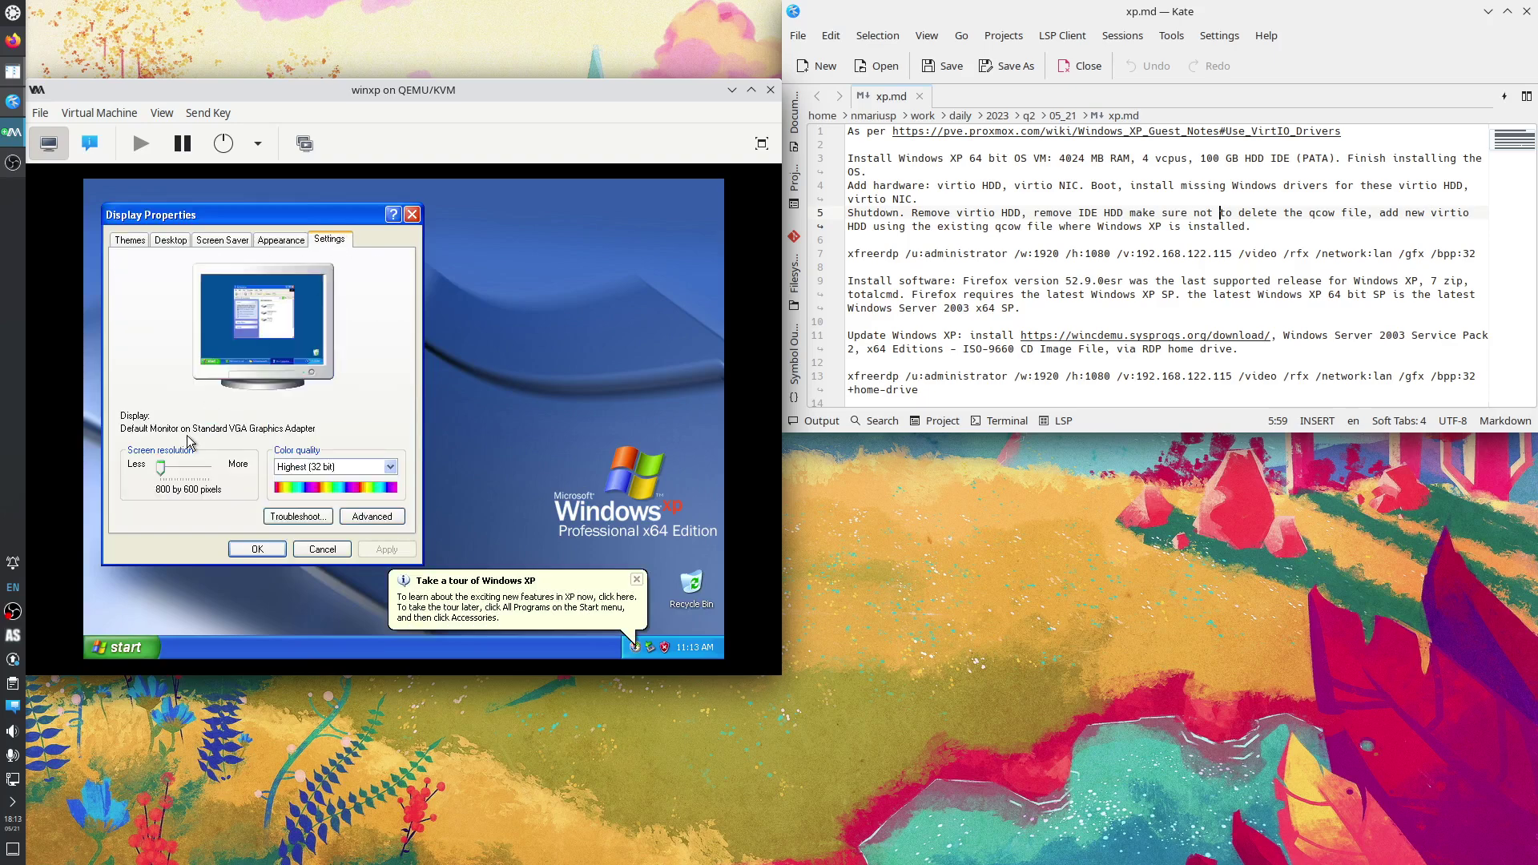
left_click(183, 476)
left_click(386, 549)
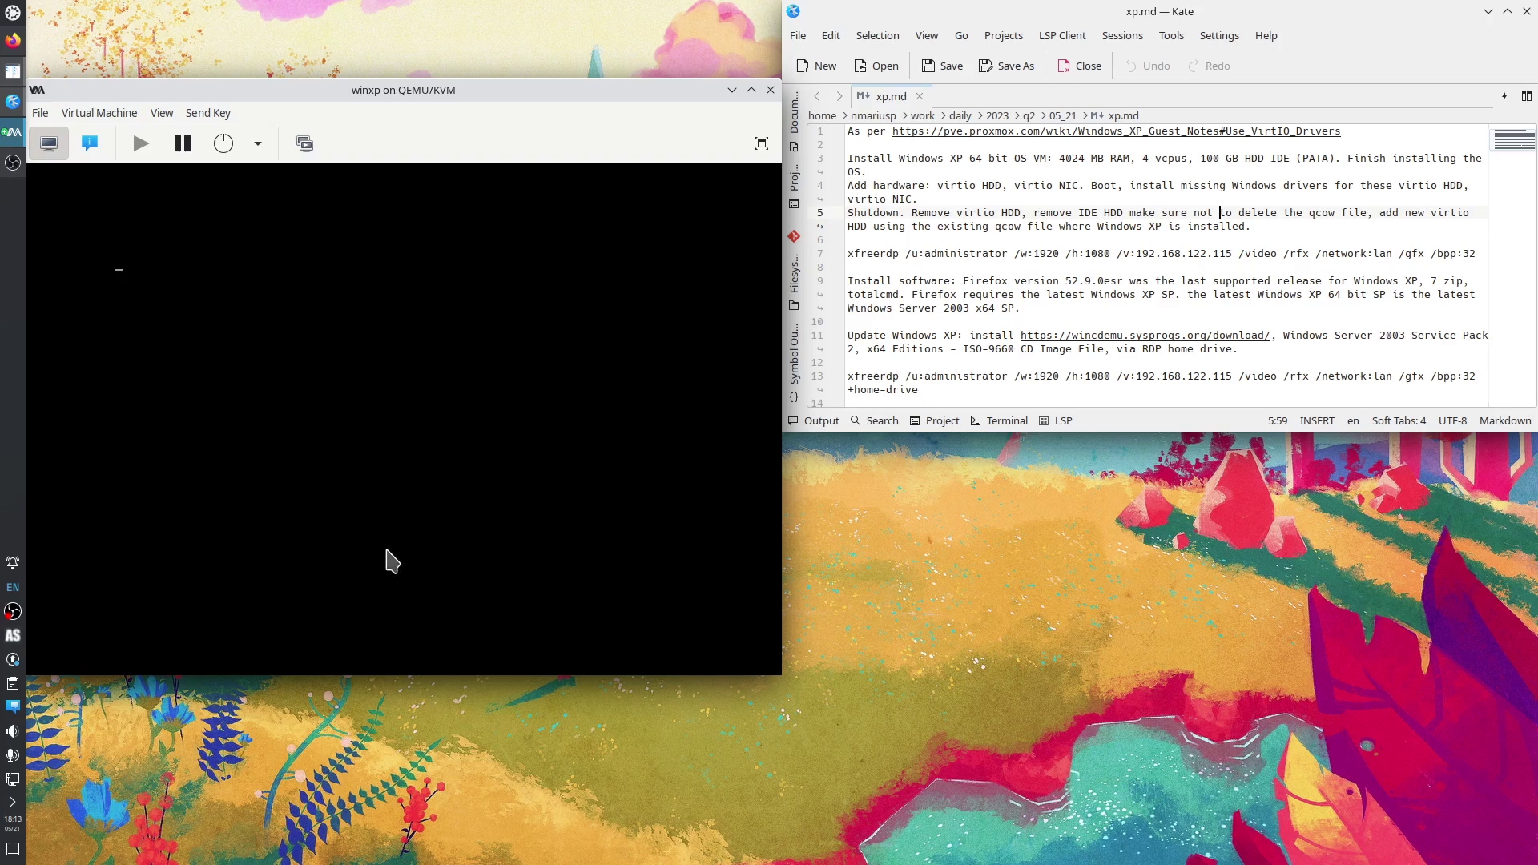
left_click_drag(781, 674, 889, 802)
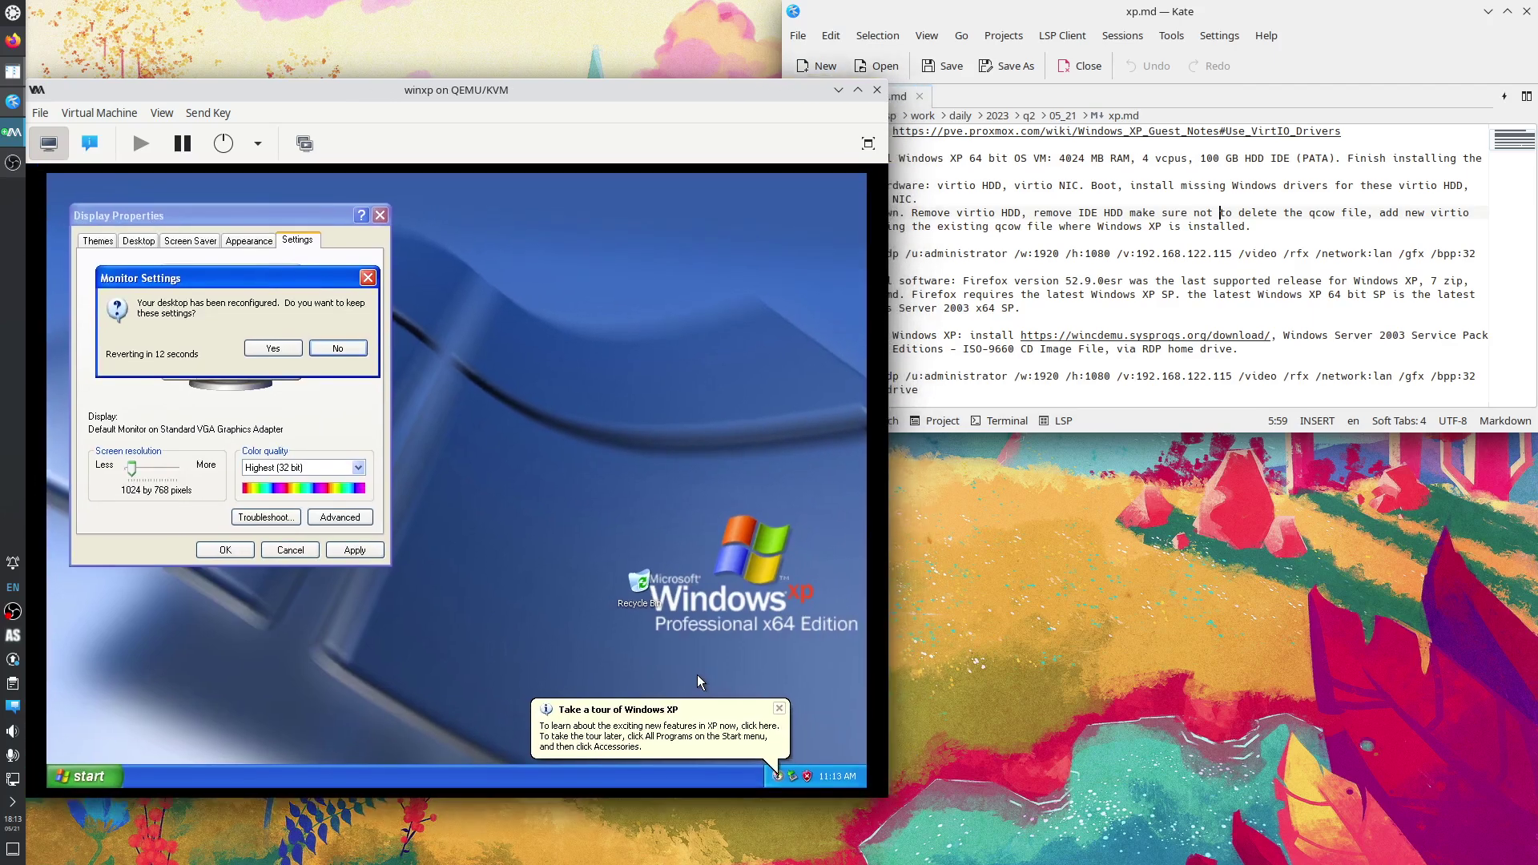
left_click(274, 348)
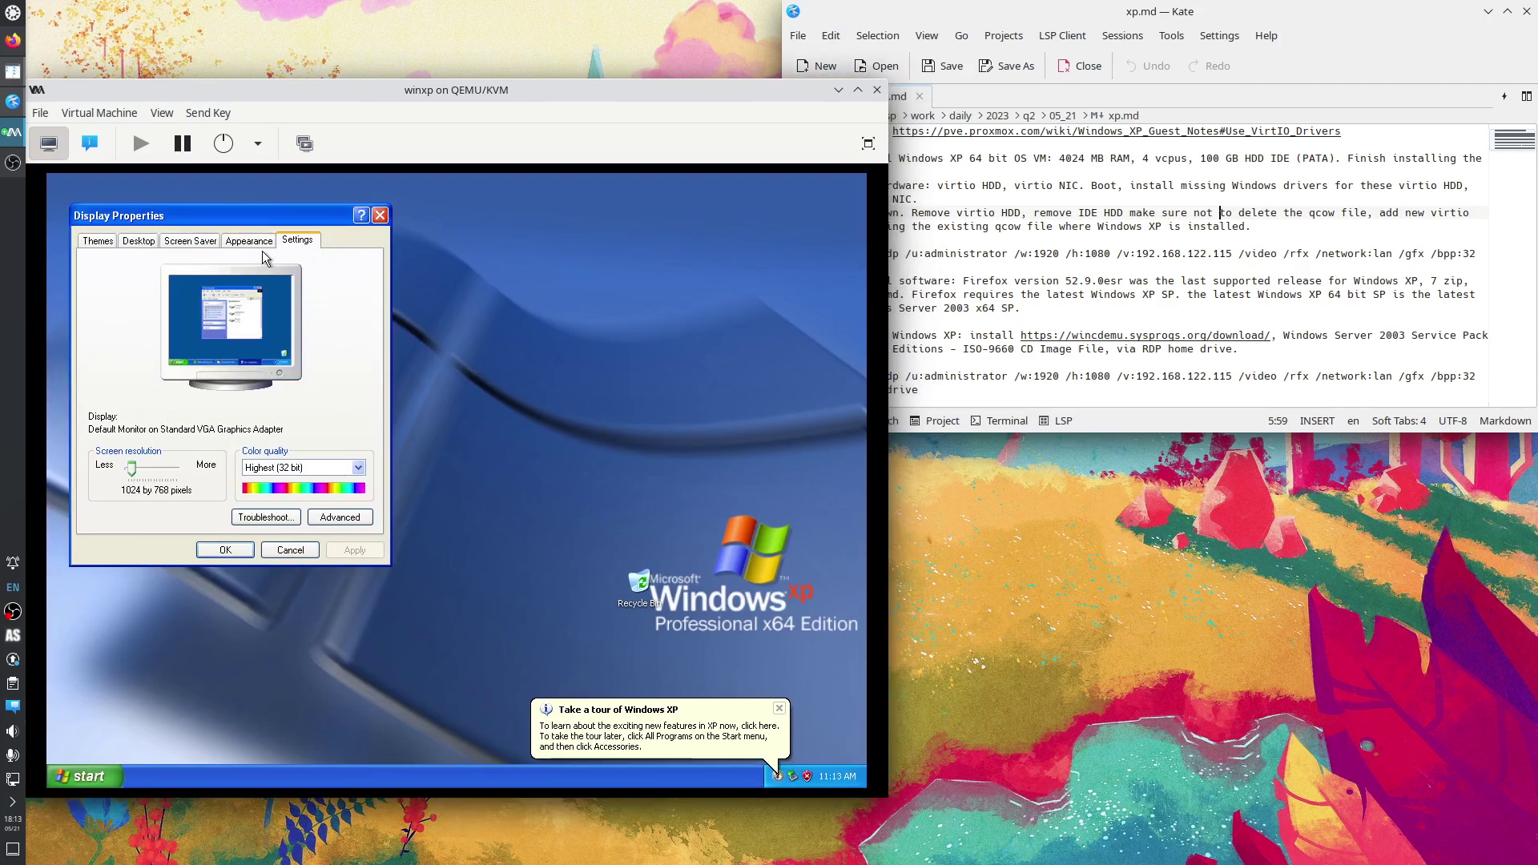
left_click(380, 216)
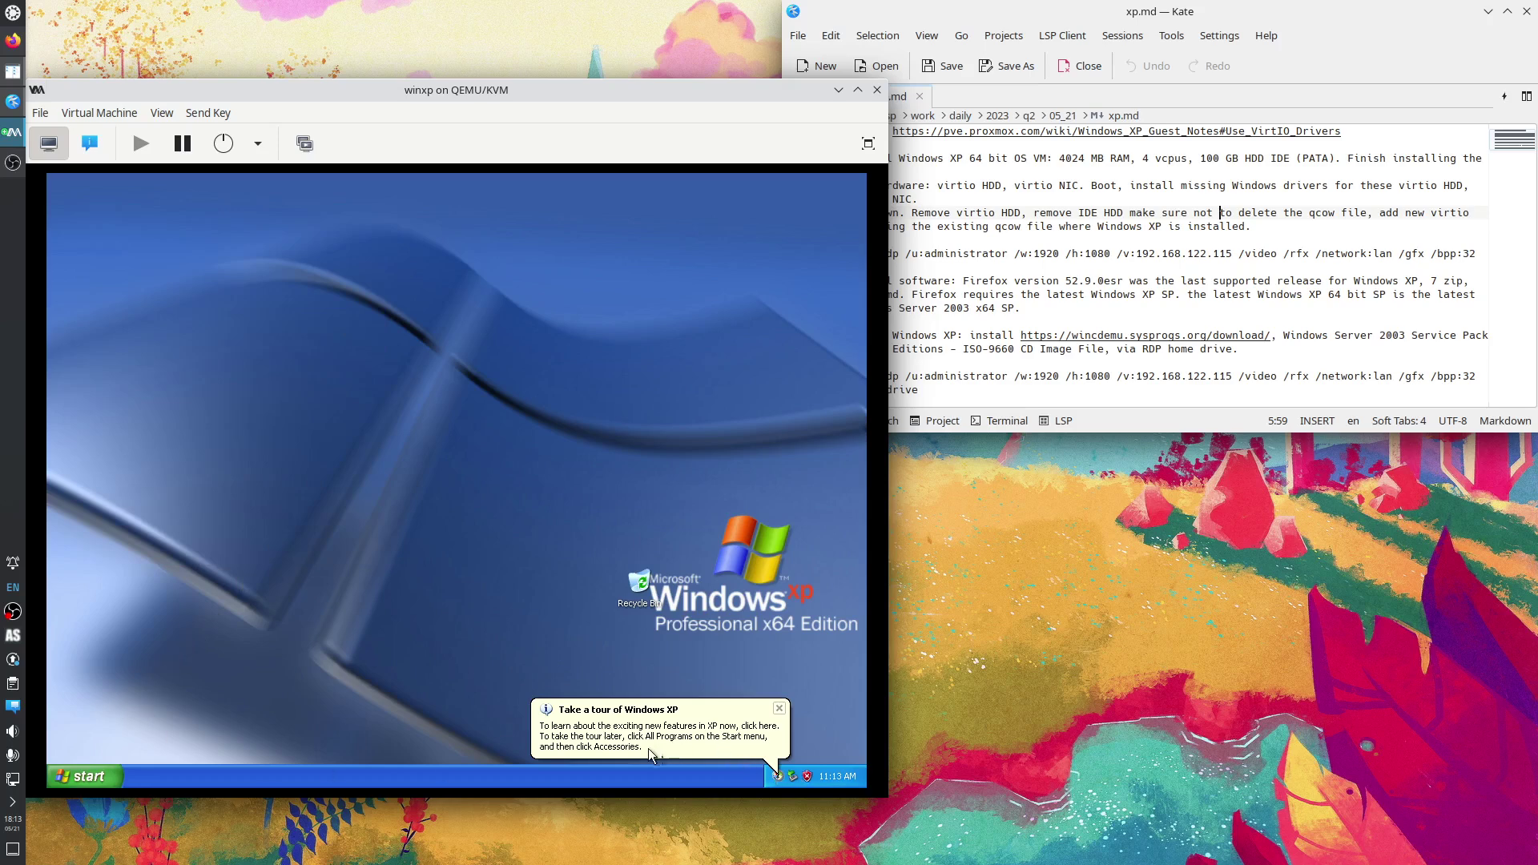
left_click(628, 717)
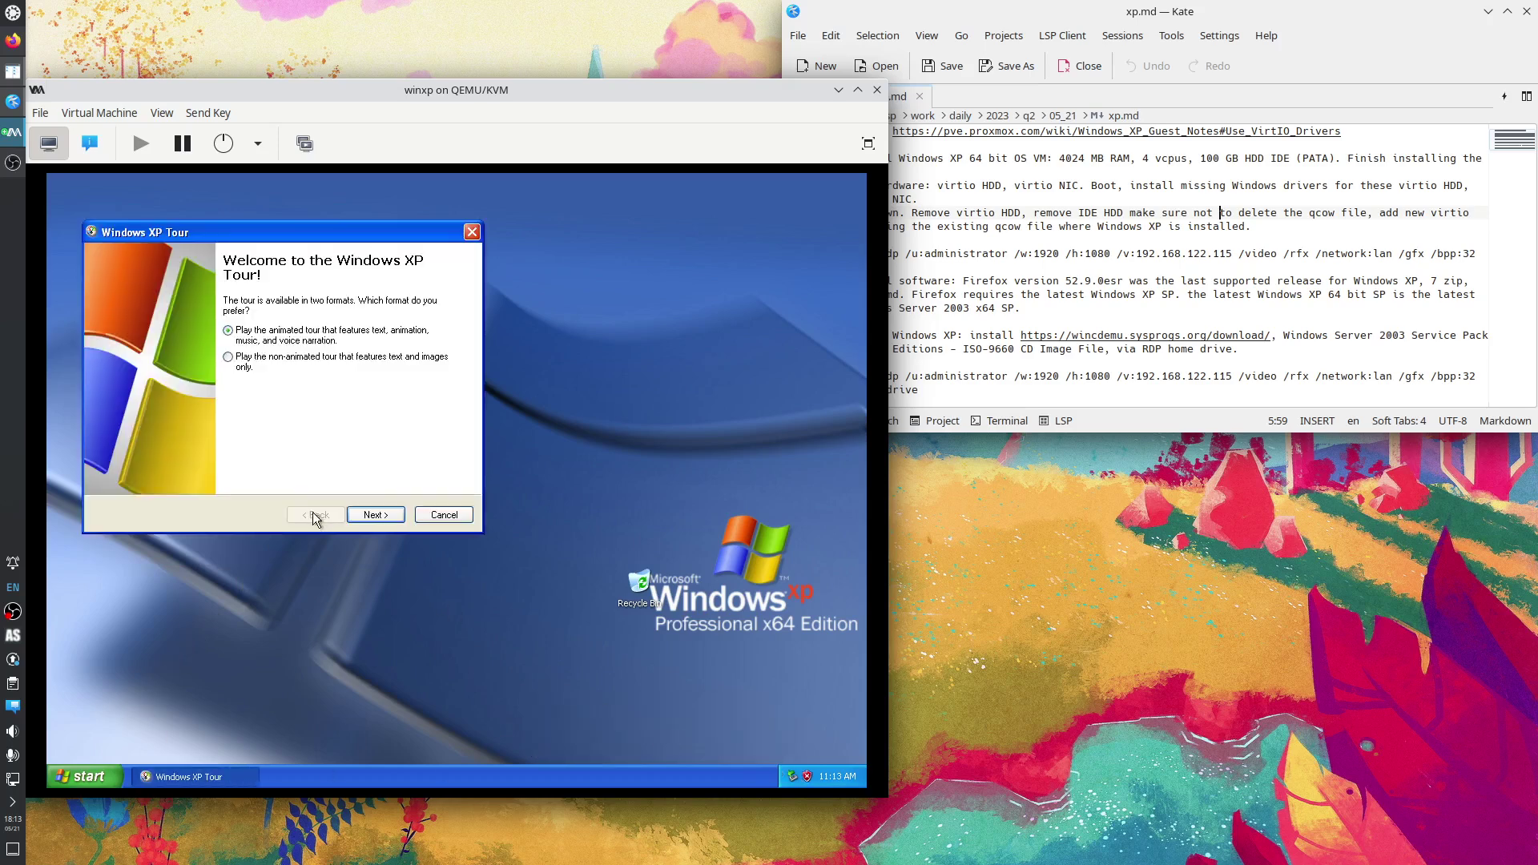
Begin the animated Windows XP tour, then exit it back to the desktop.
left_click(377, 516)
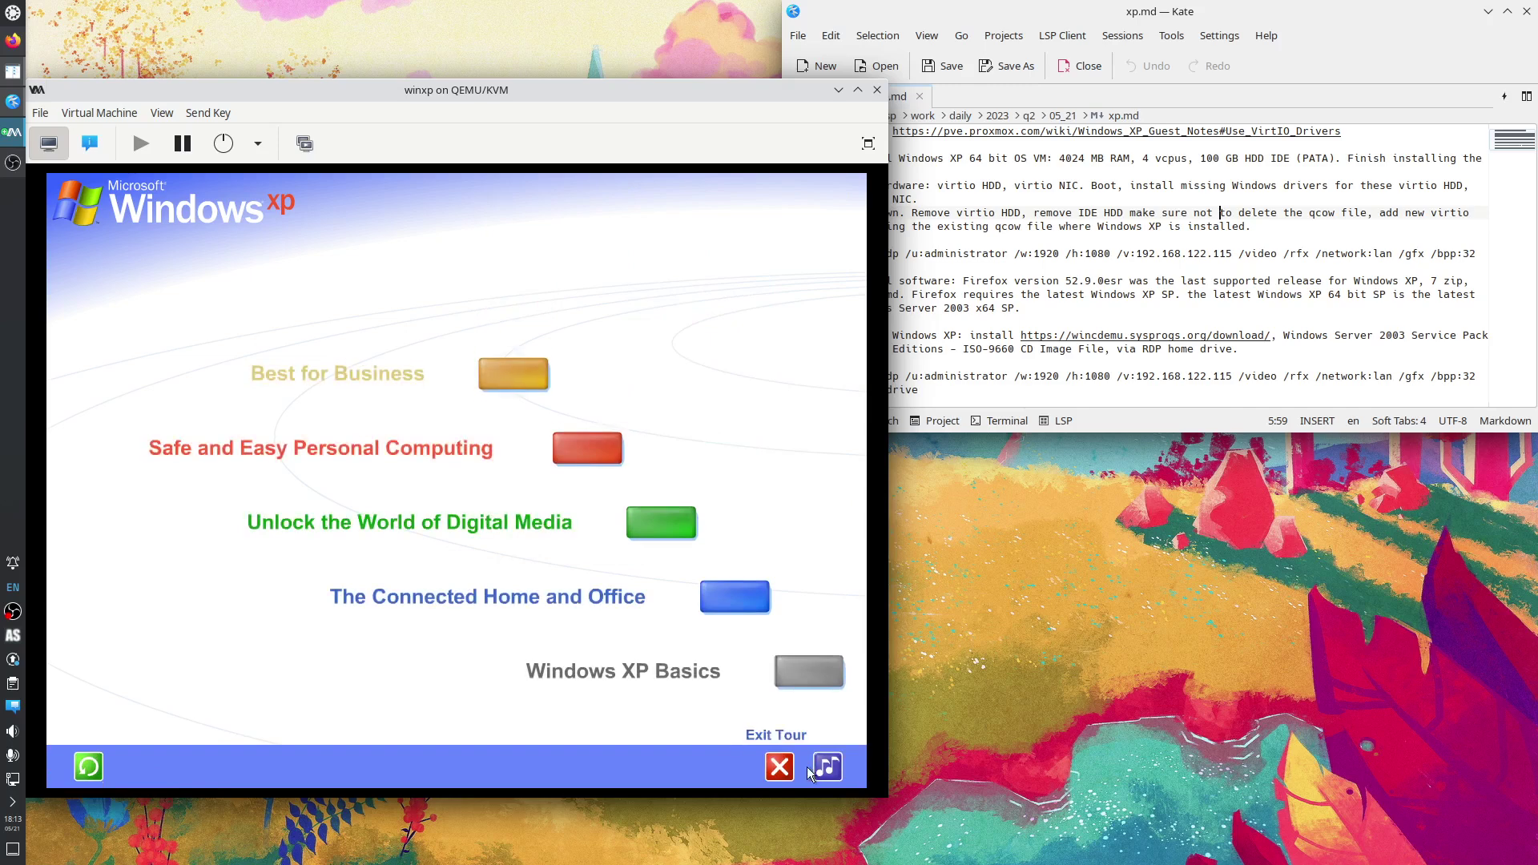
left_click(779, 765)
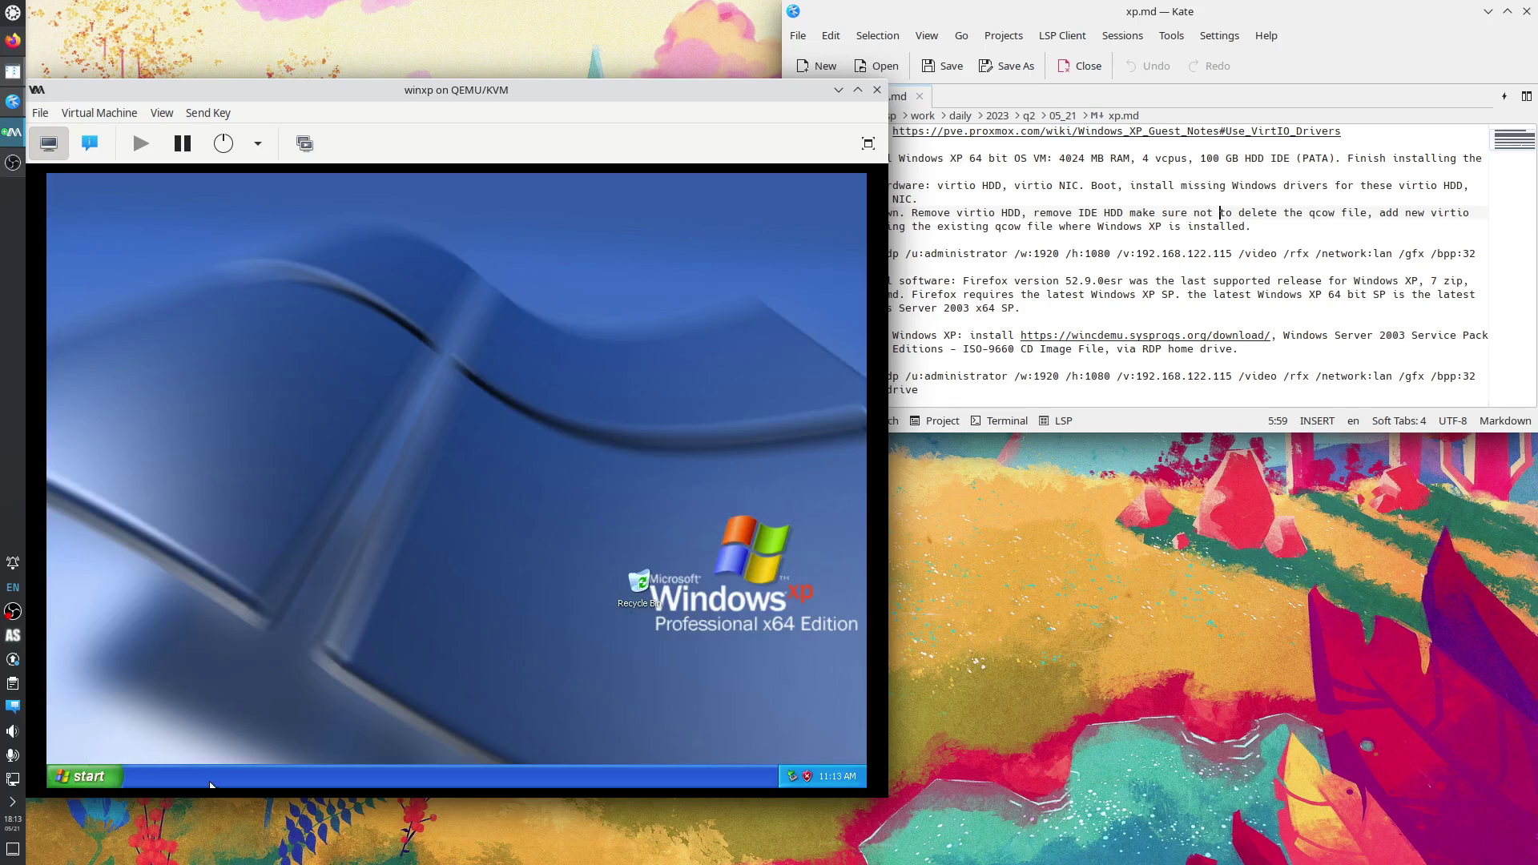
Via Explore All Users, select Local Disk (C:) and open My Network Places' Properties.
right_click(73, 781)
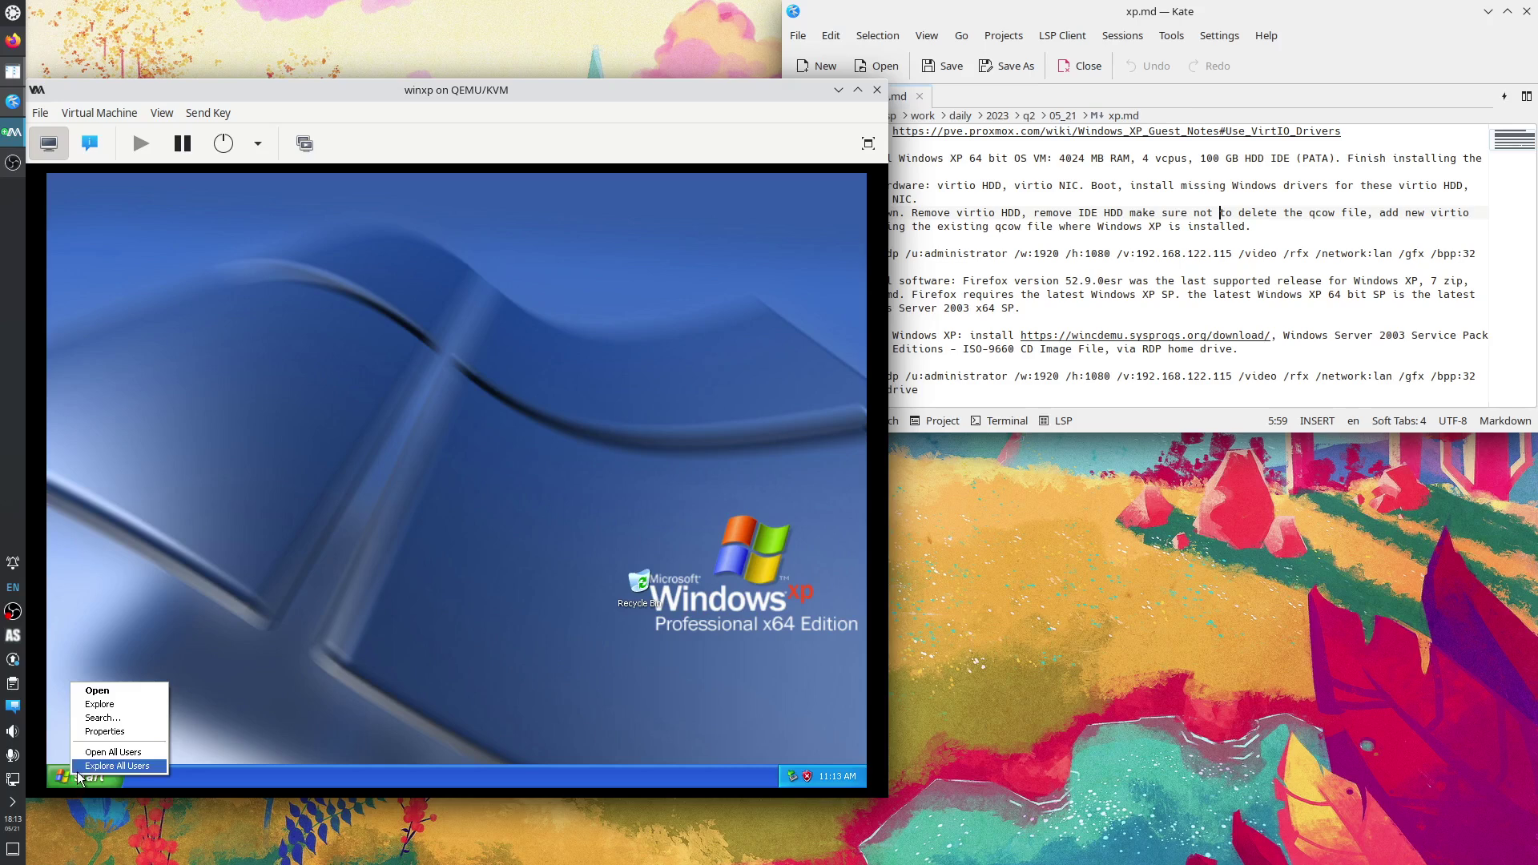
left_click(92, 767)
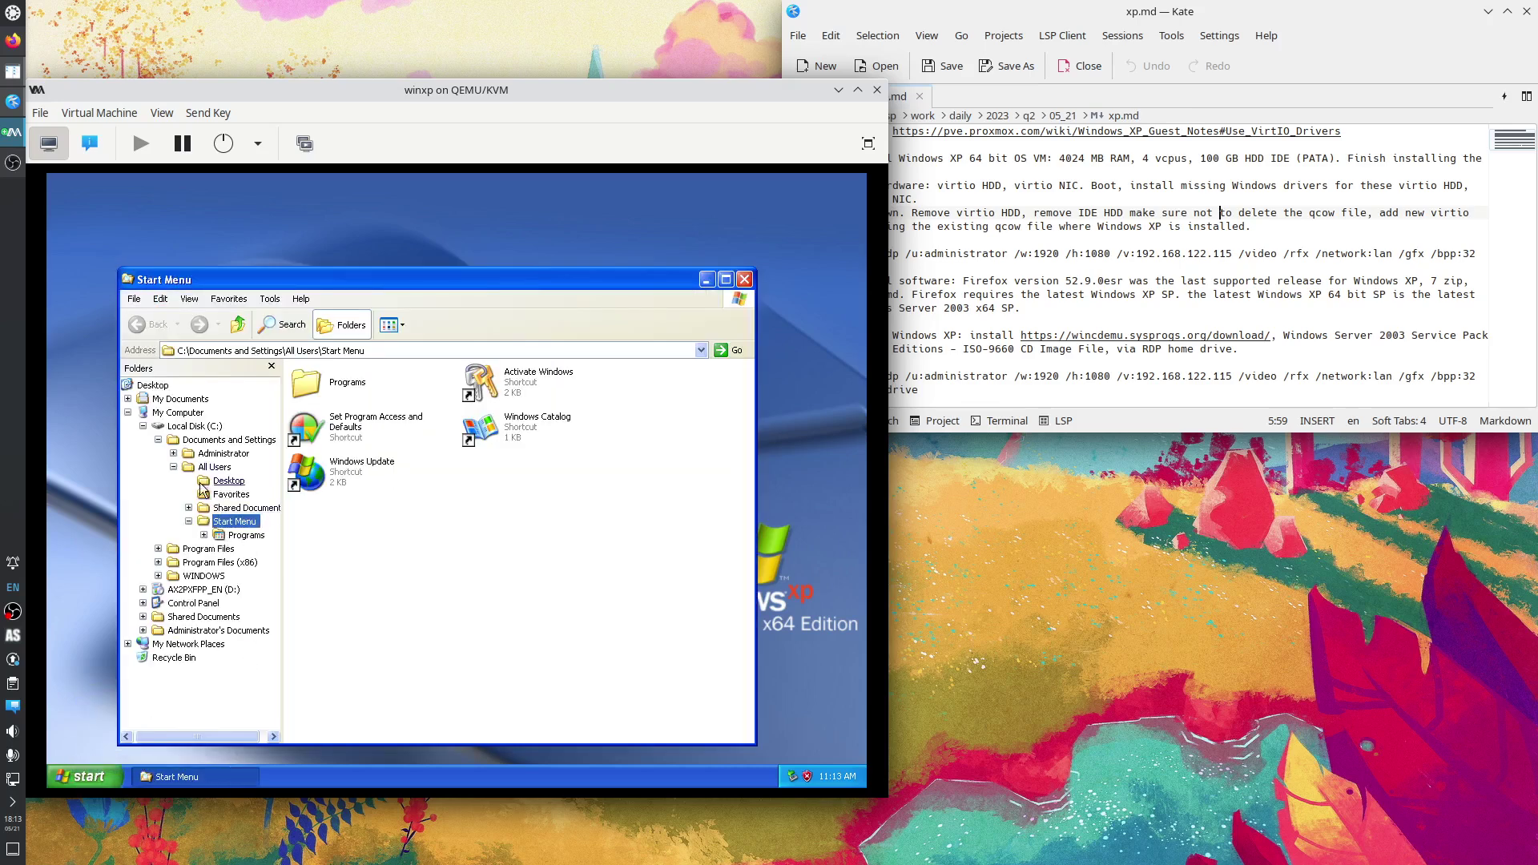
left_click(142, 426)
left_click(189, 425)
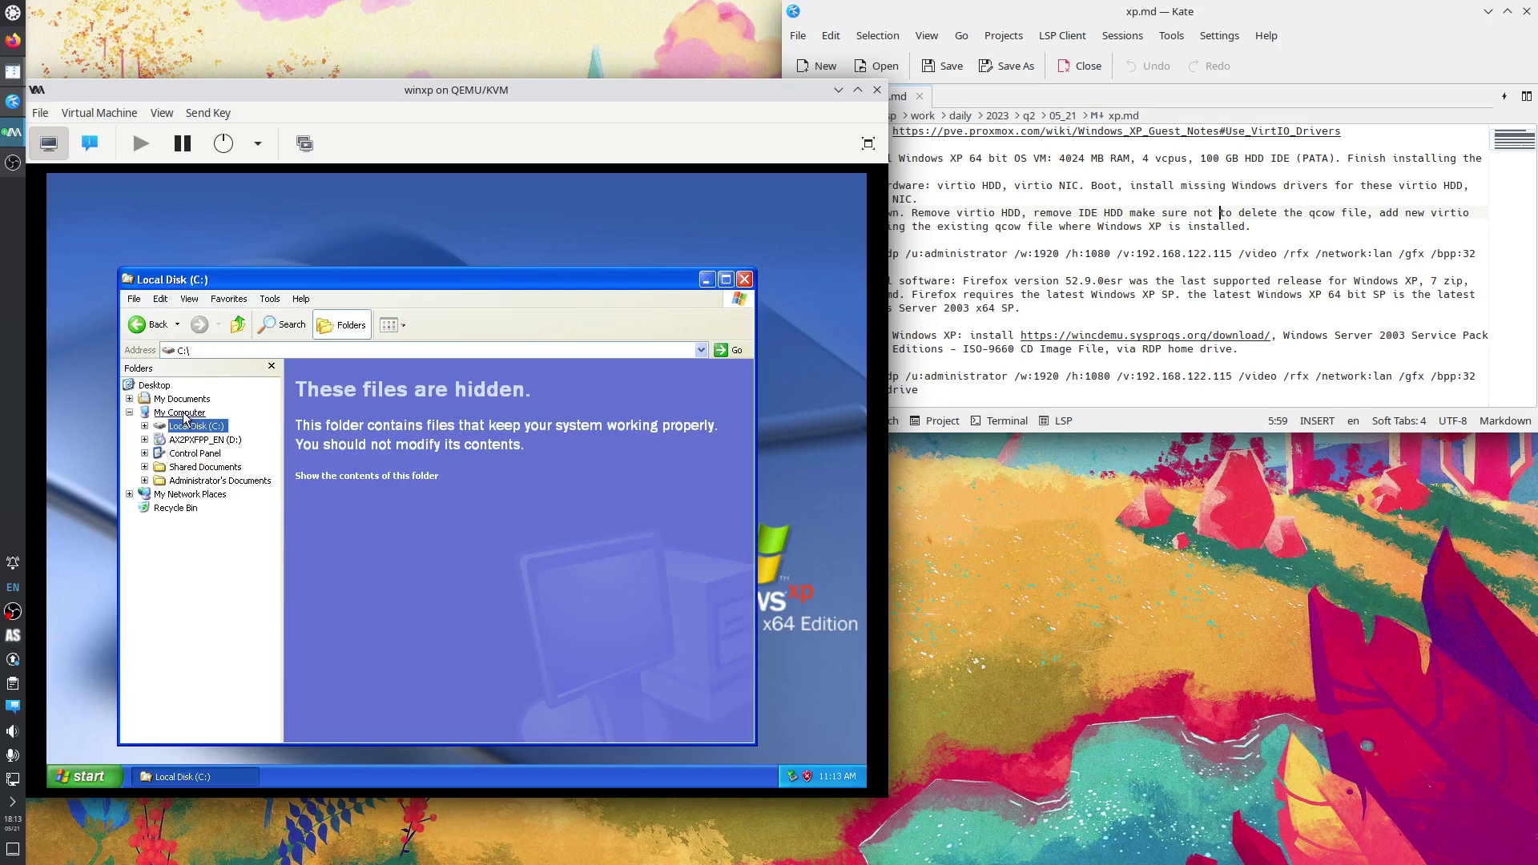
right_click(194, 495)
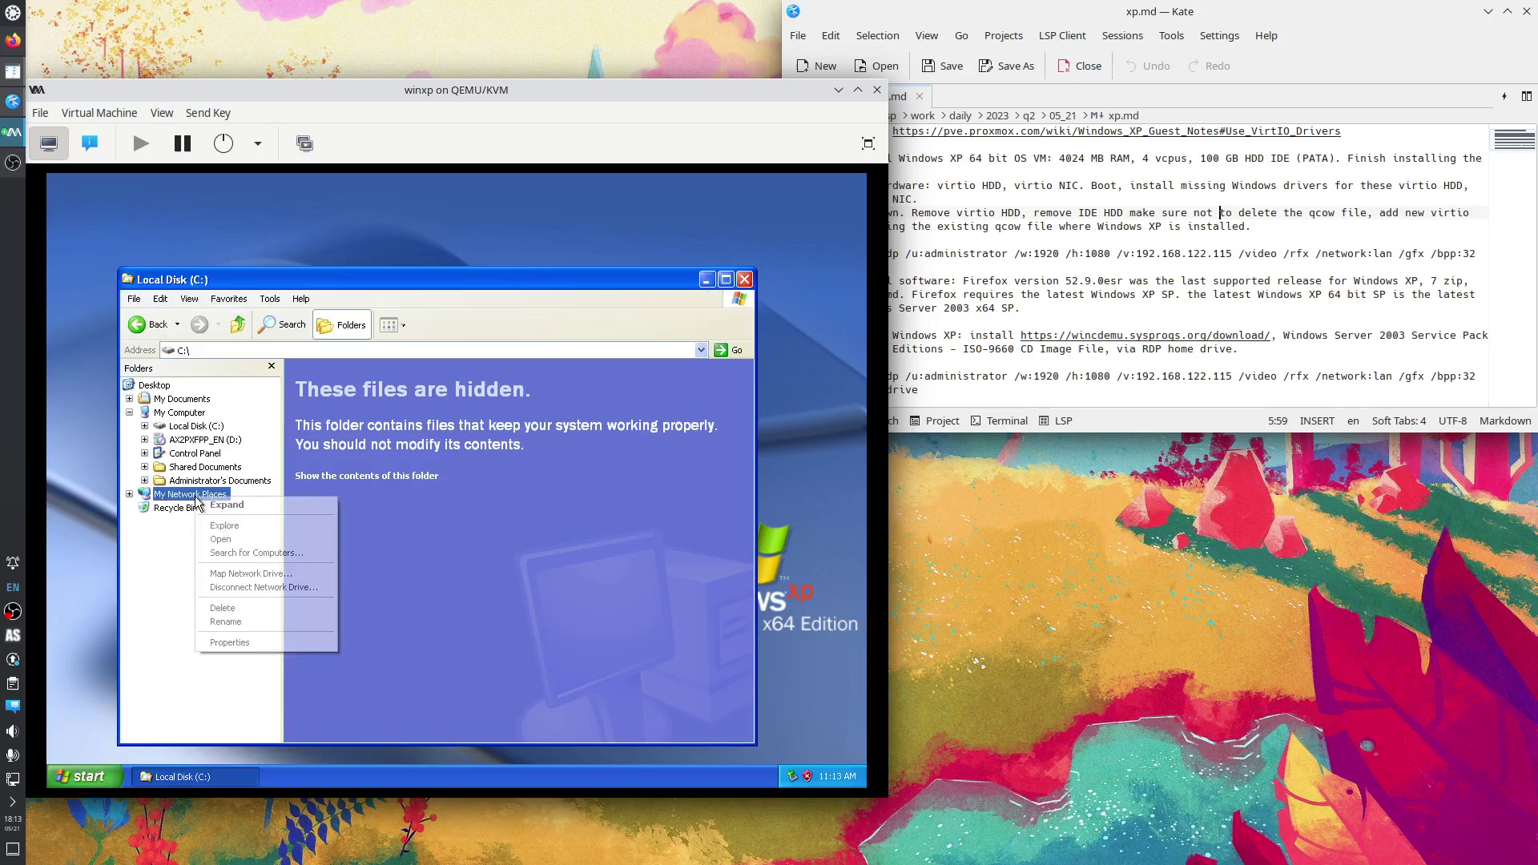
left_click(225, 642)
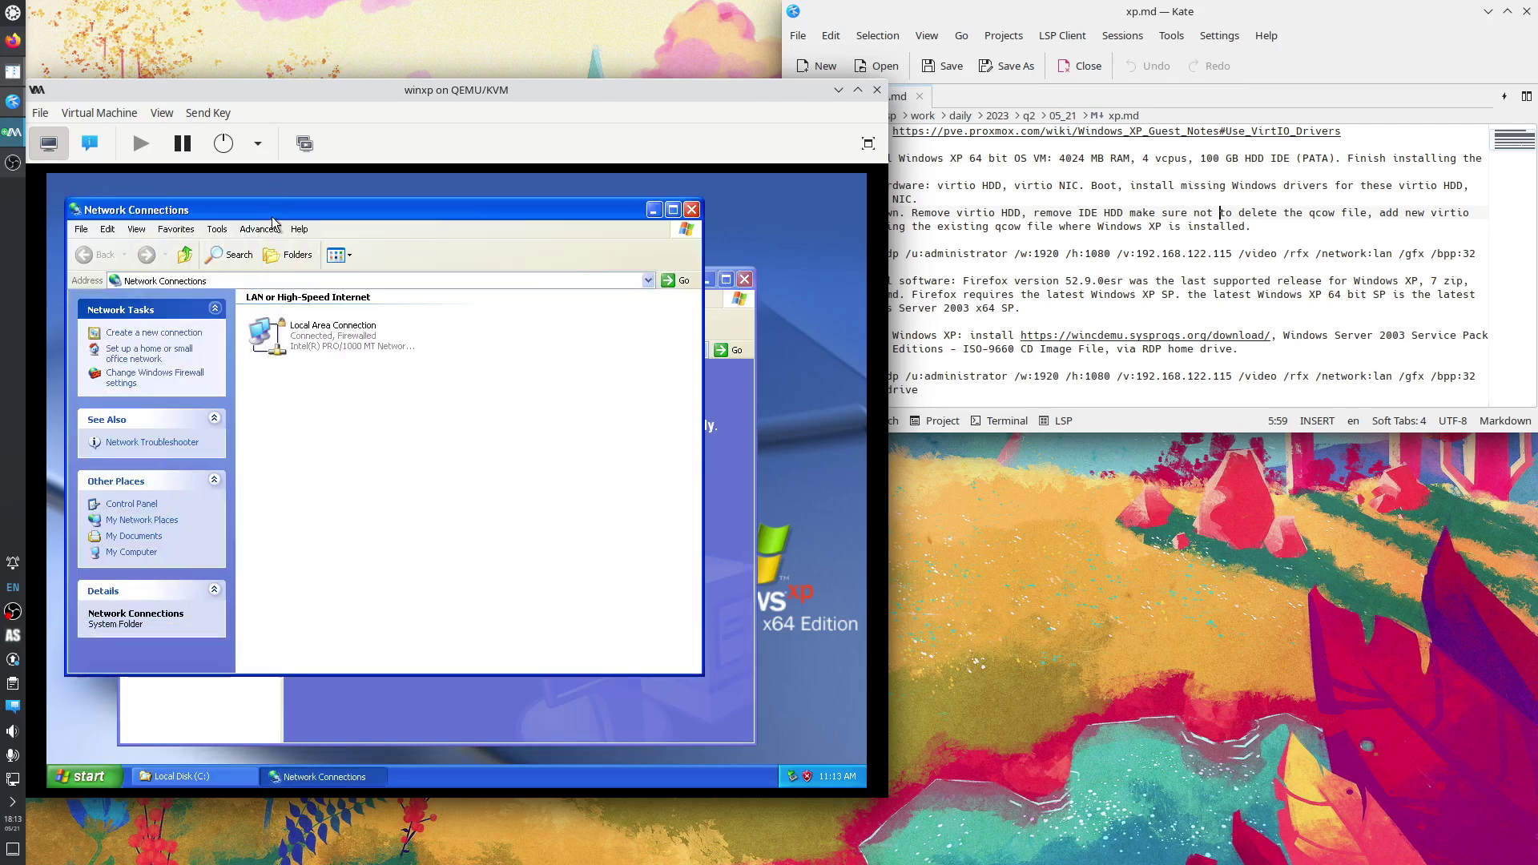
Open the properties of the Local Area Connection in Network Connections.
left_click_drag(272, 218, 496, 209)
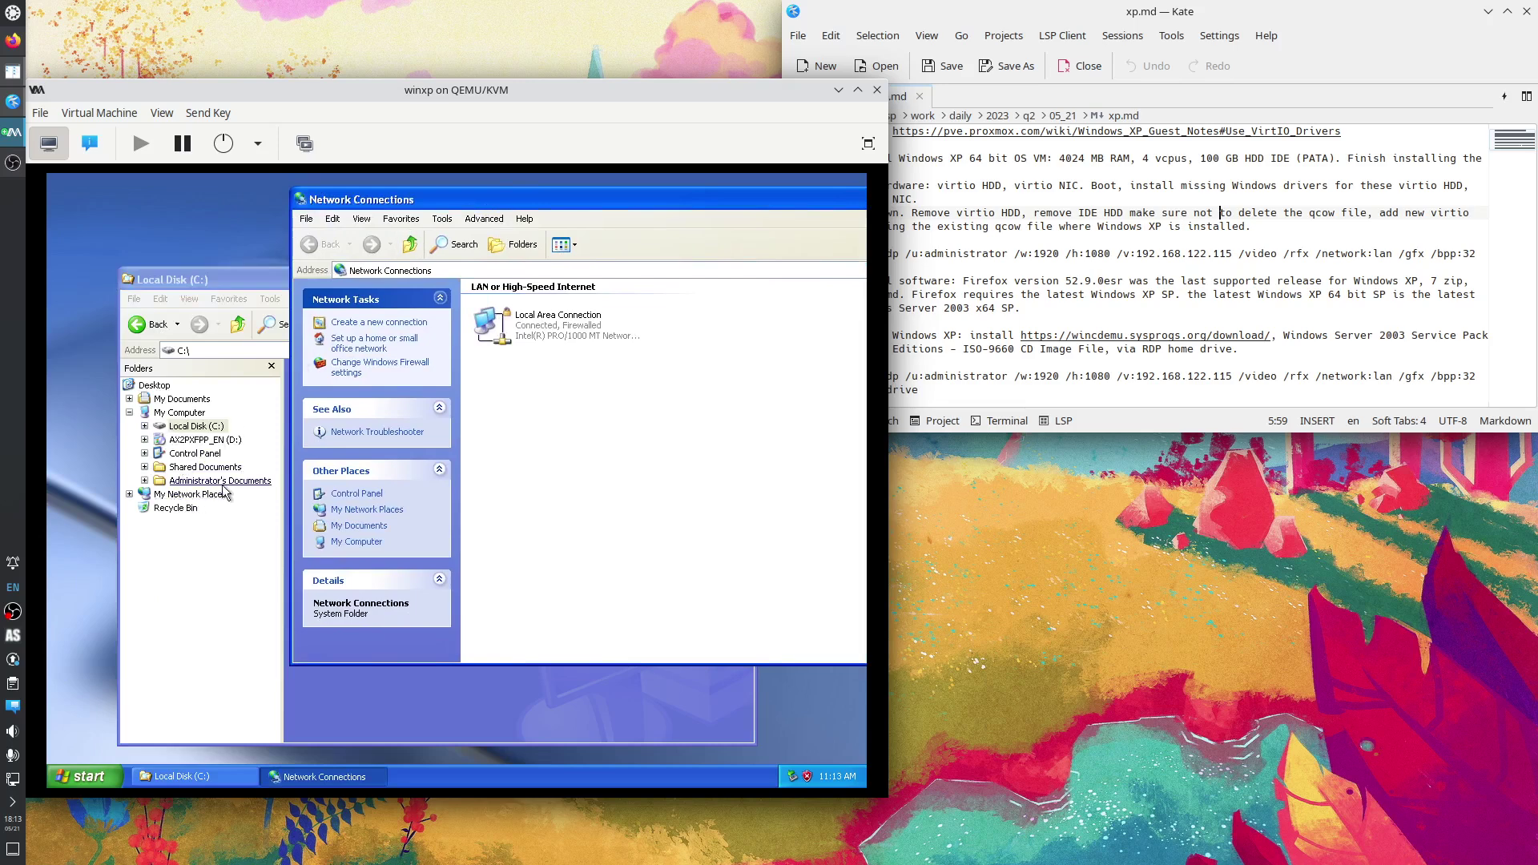
left_click(534, 339)
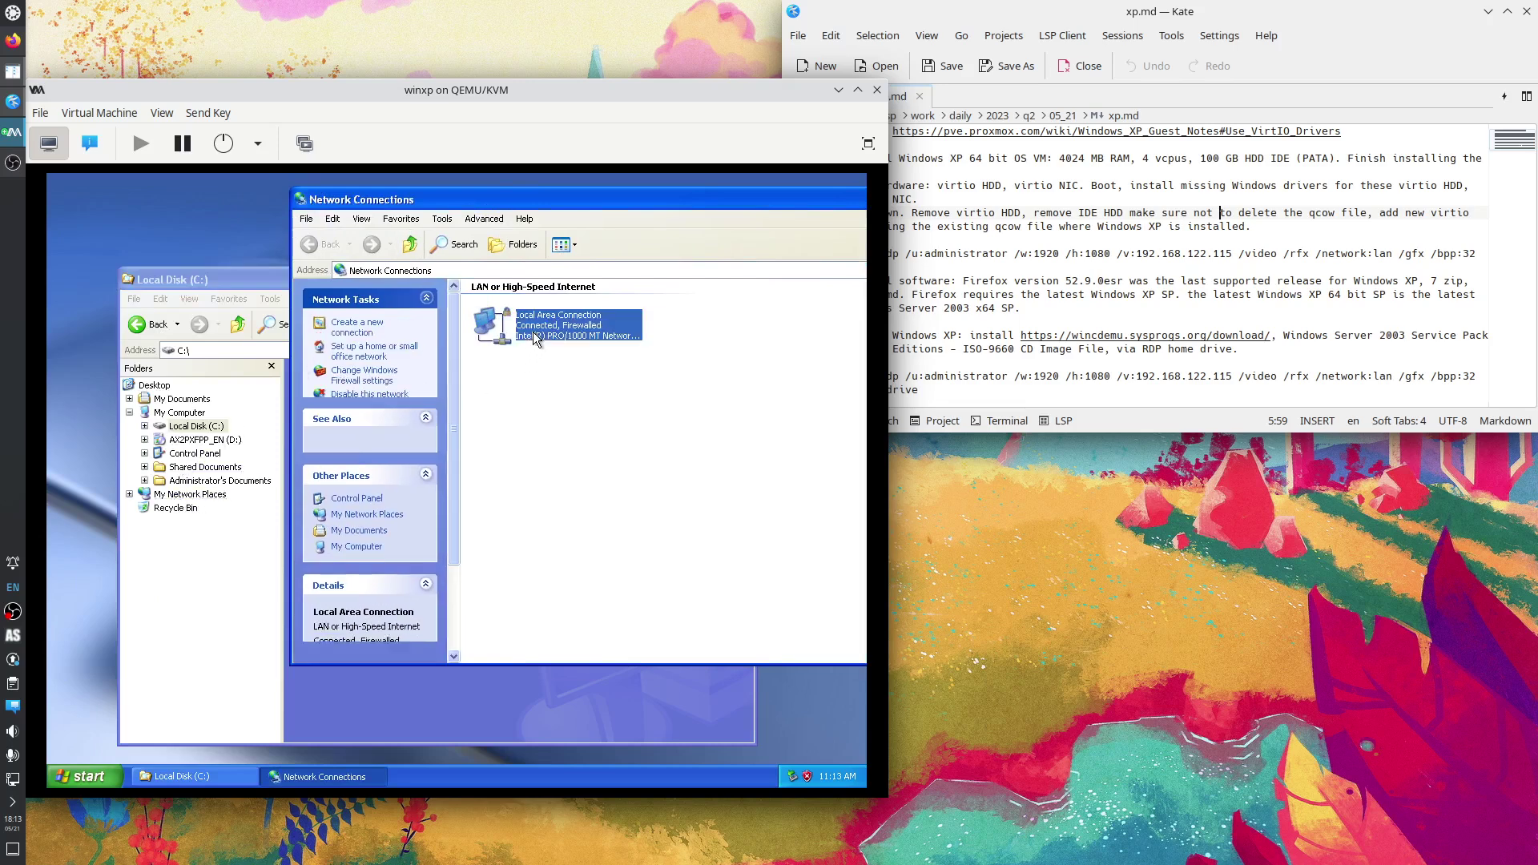
left_click_drag(576, 206, 449, 228)
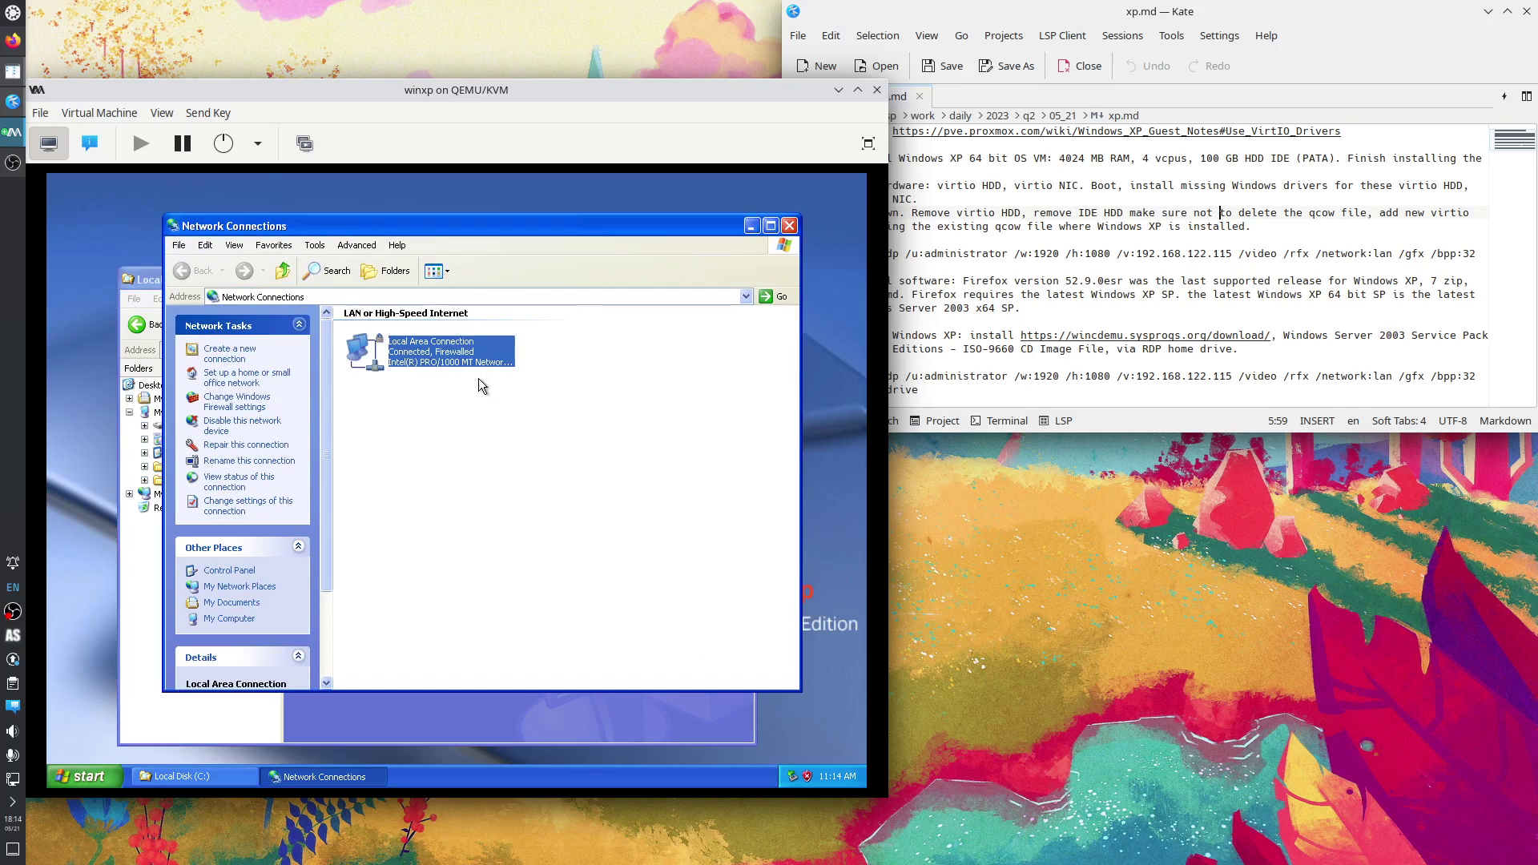
right_click(443, 357)
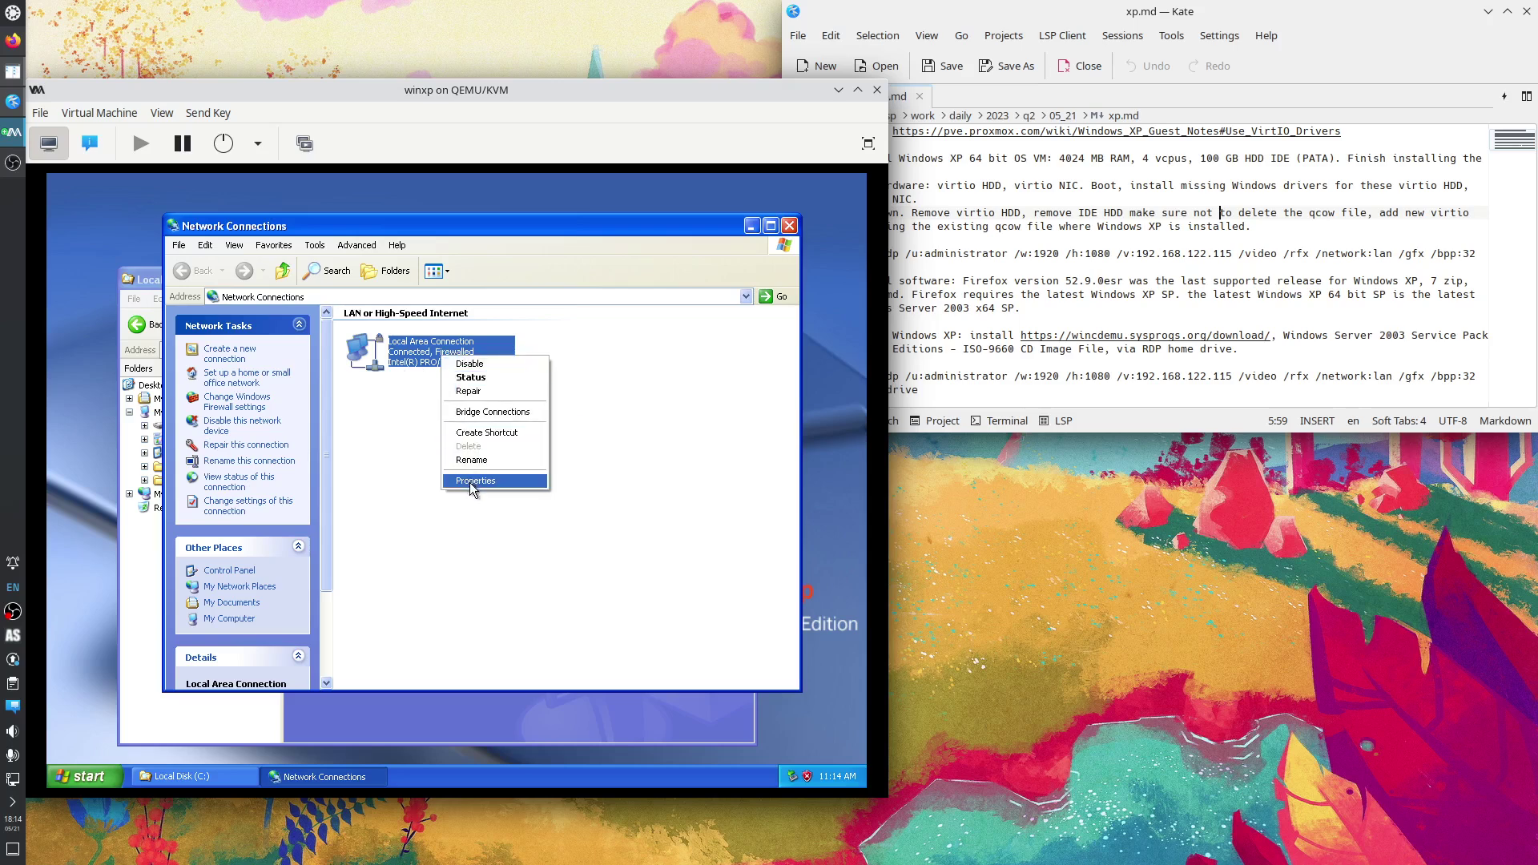
left_click(470, 483)
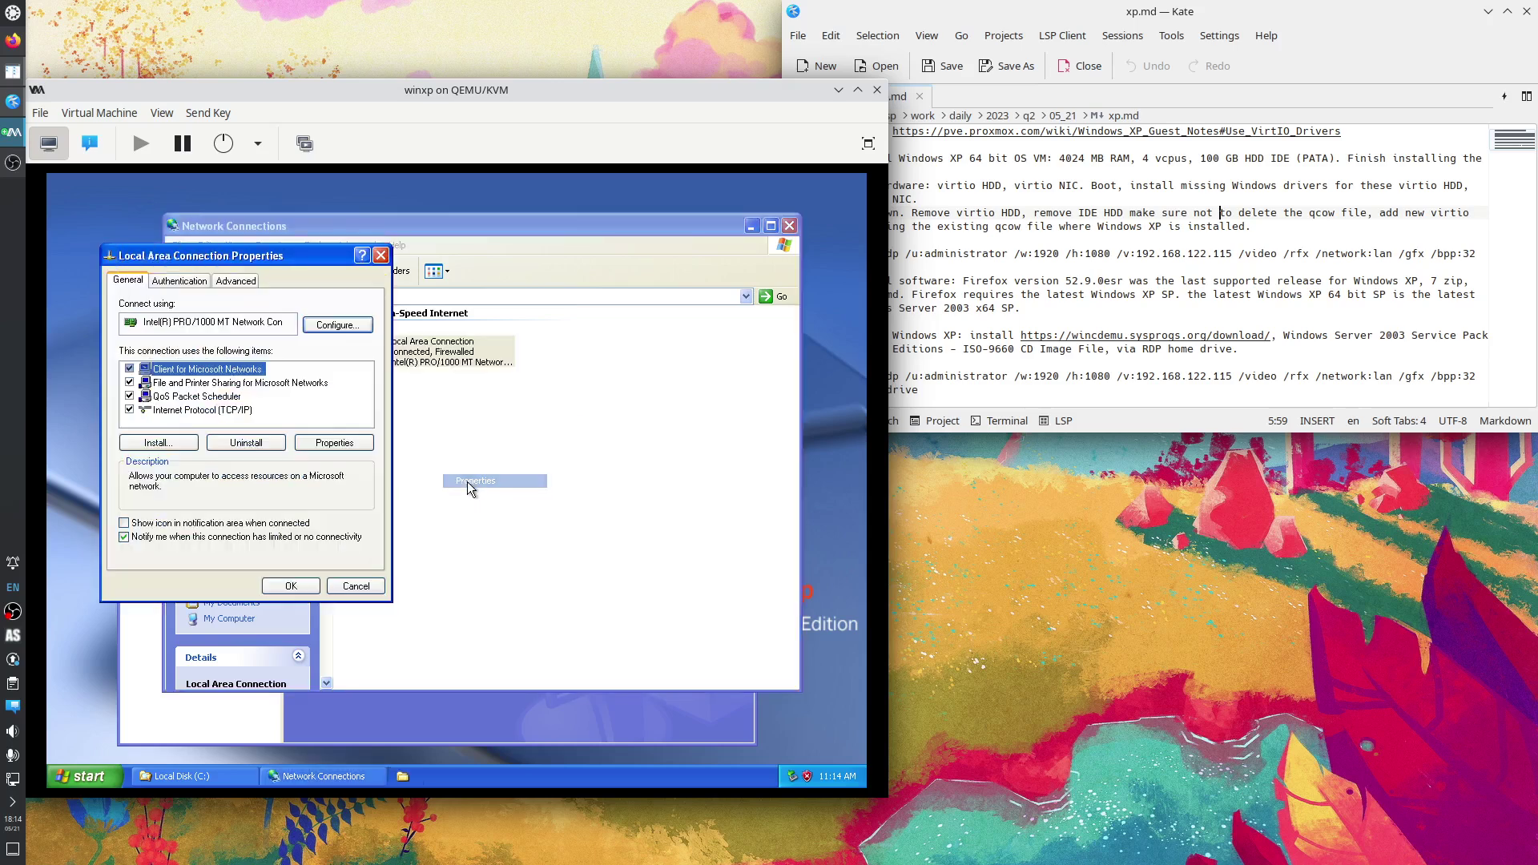
Confirm TCP/IP obtains IP and DNS automatically, then close all network dialogs and windows.
left_click(197, 411)
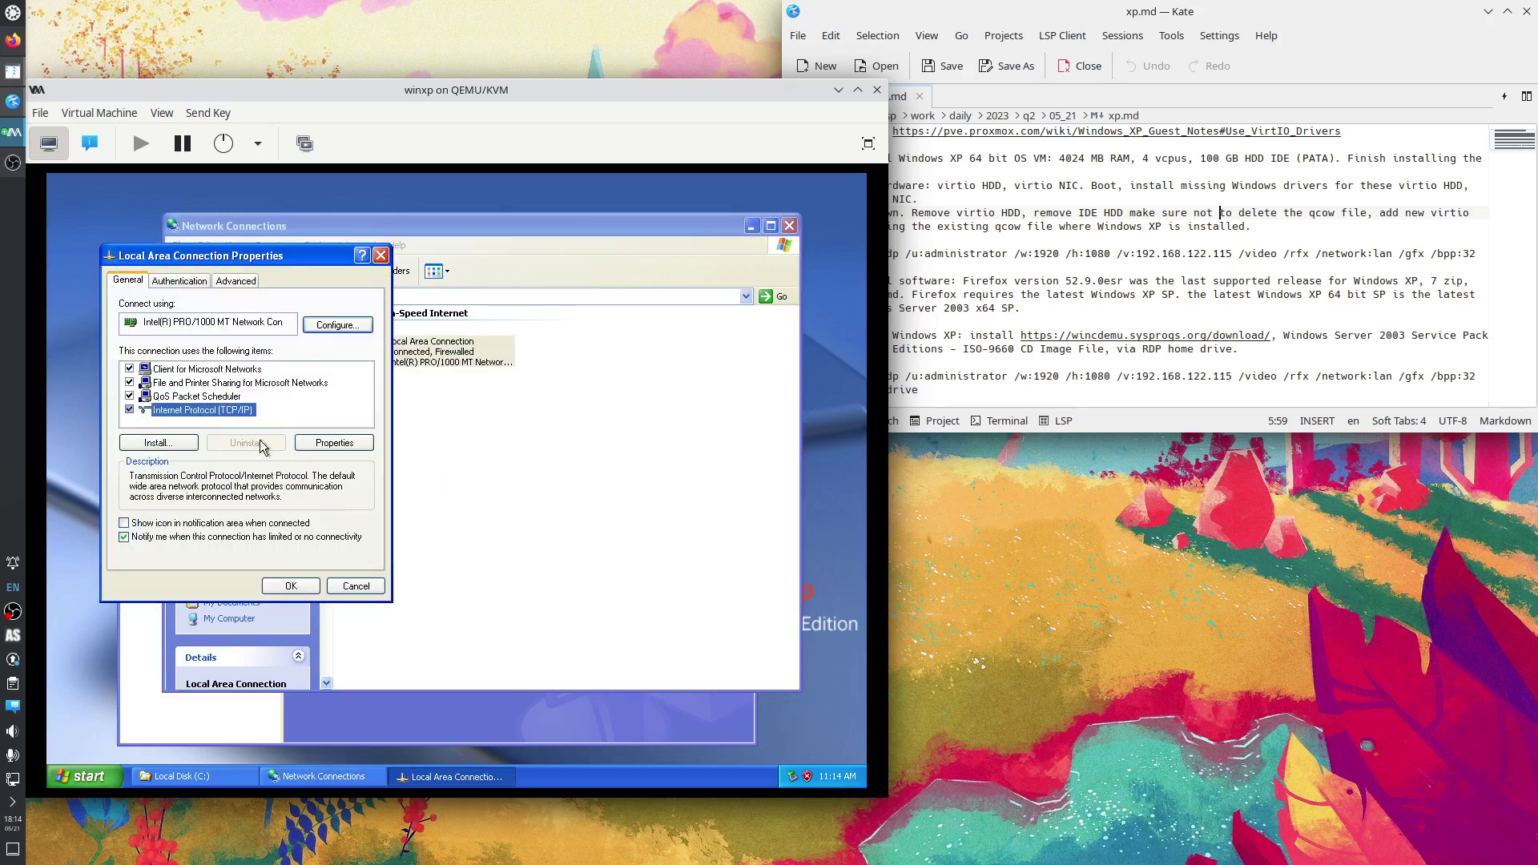
left_click(319, 447)
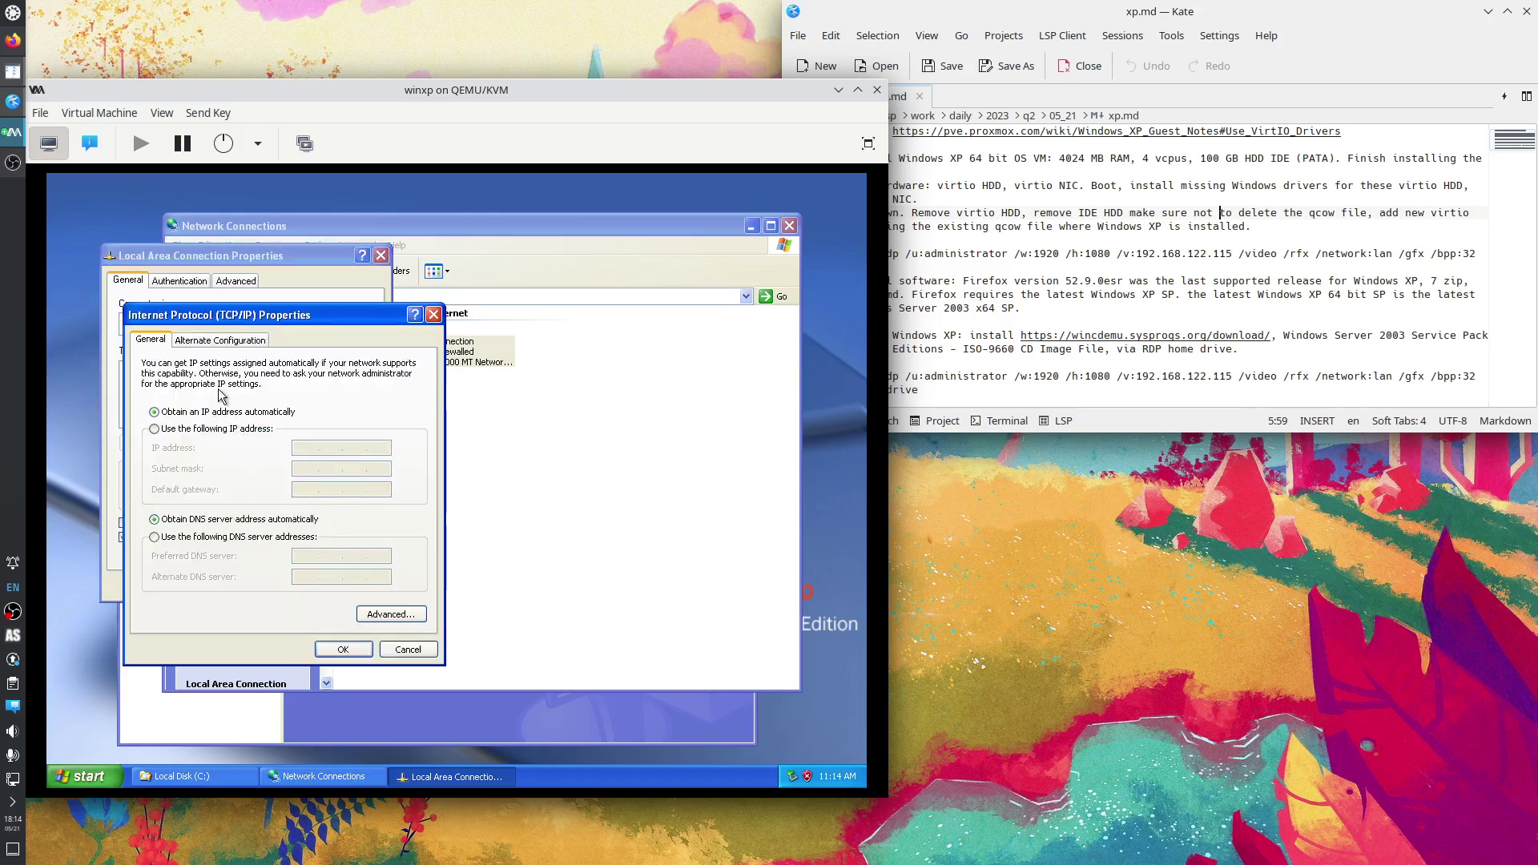
left_click(222, 340)
left_click(433, 314)
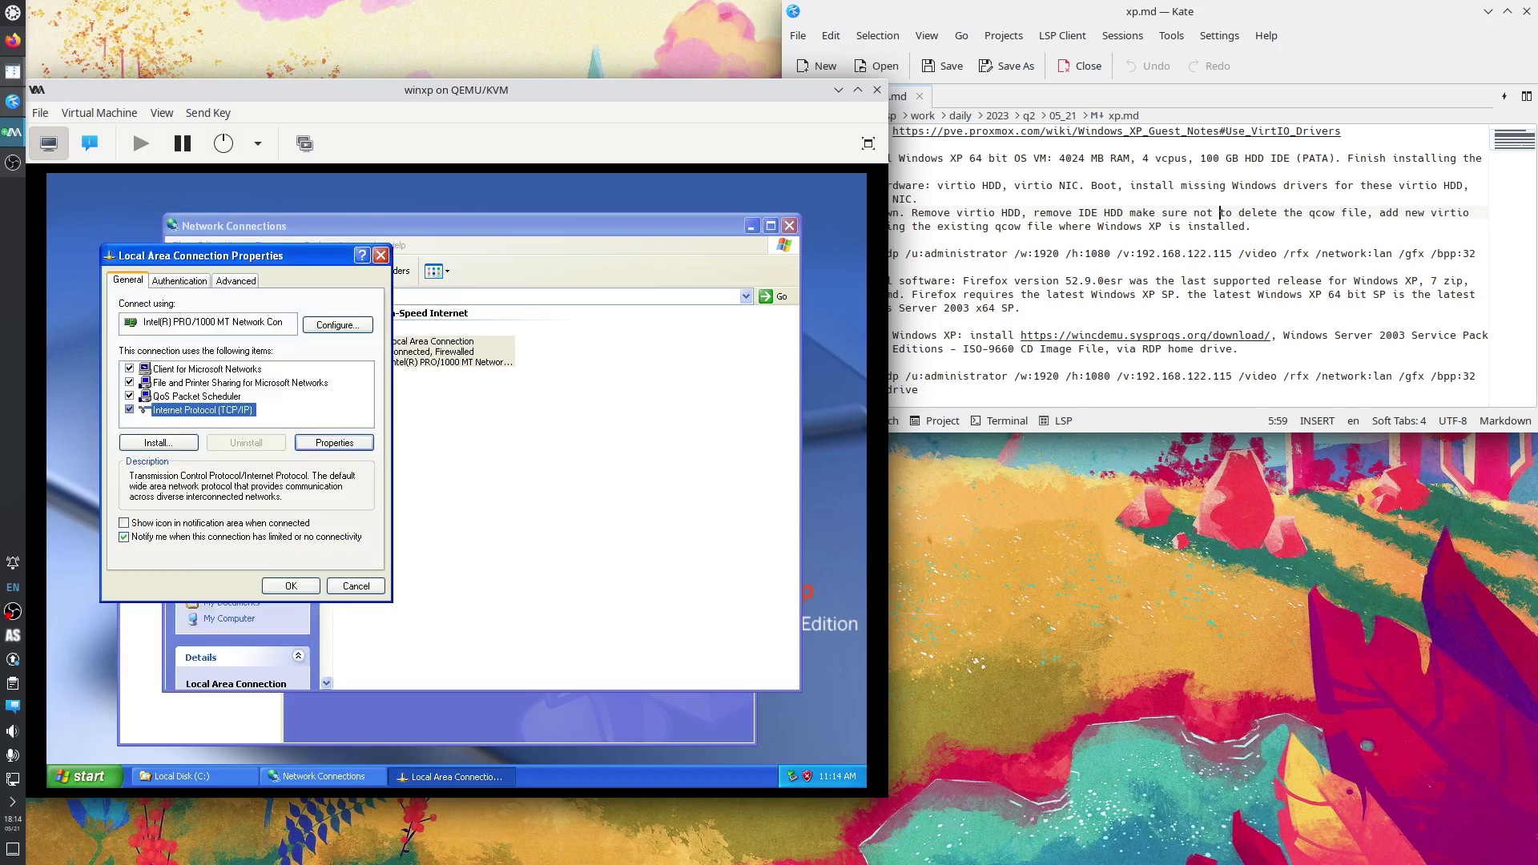
left_click(381, 255)
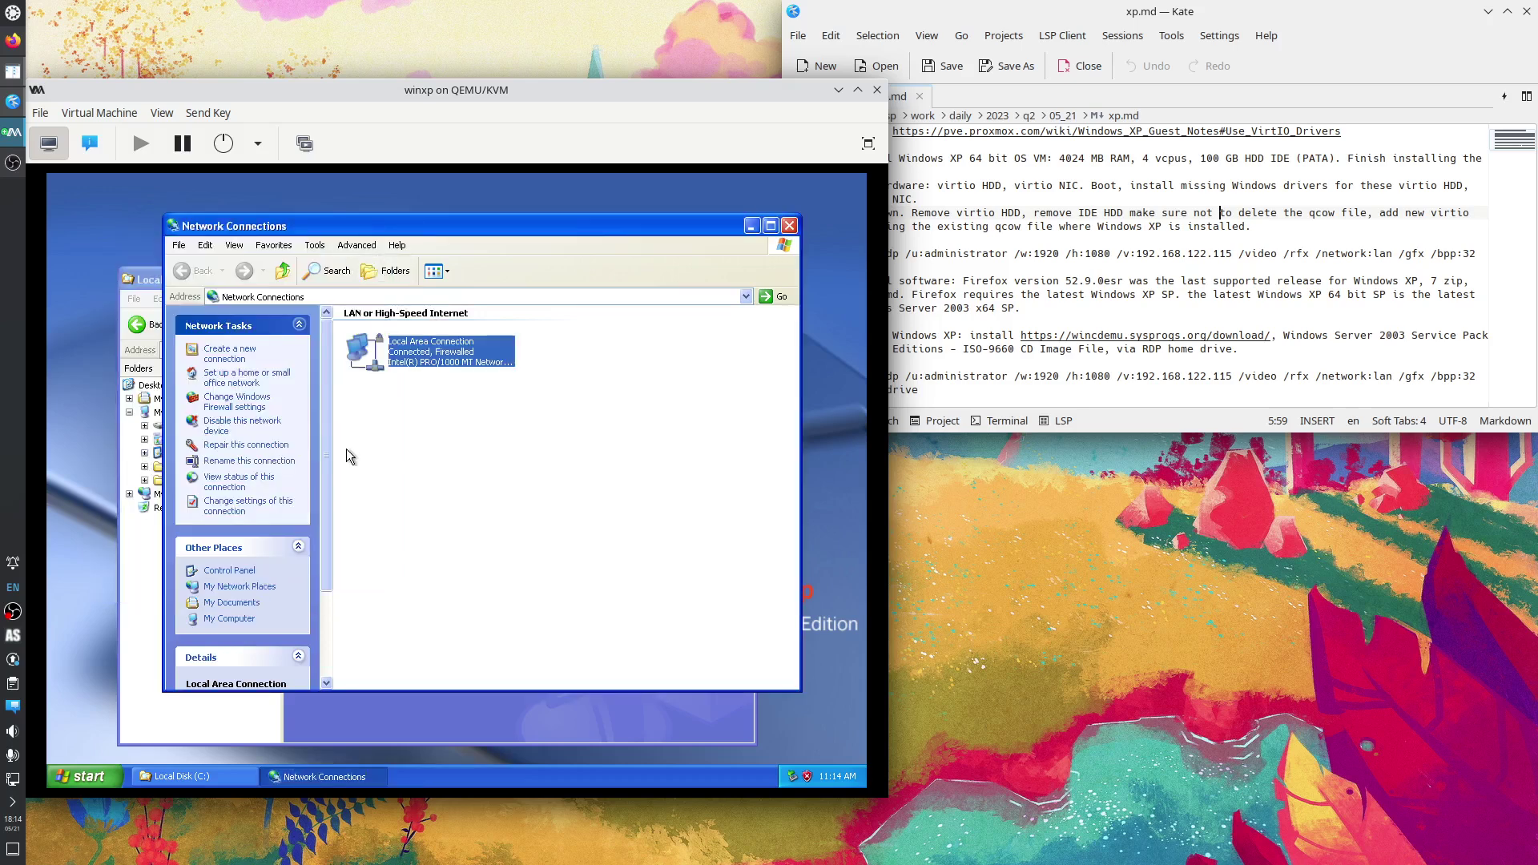
left_click(790, 225)
Open System Properties from My Computer and view the computer name and workgroup.
right_click(175, 413)
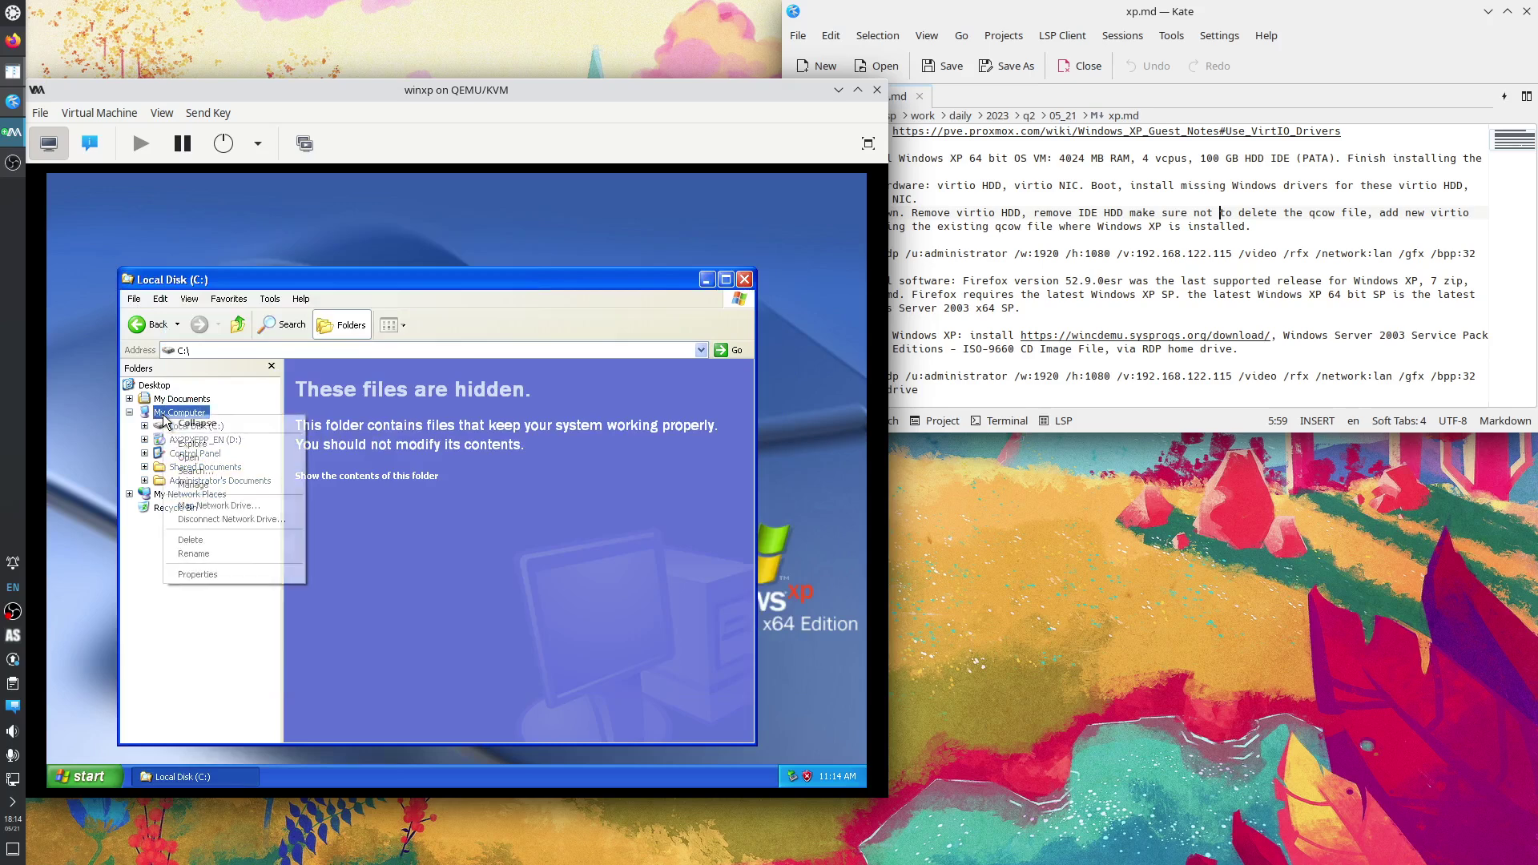
left_click(233, 576)
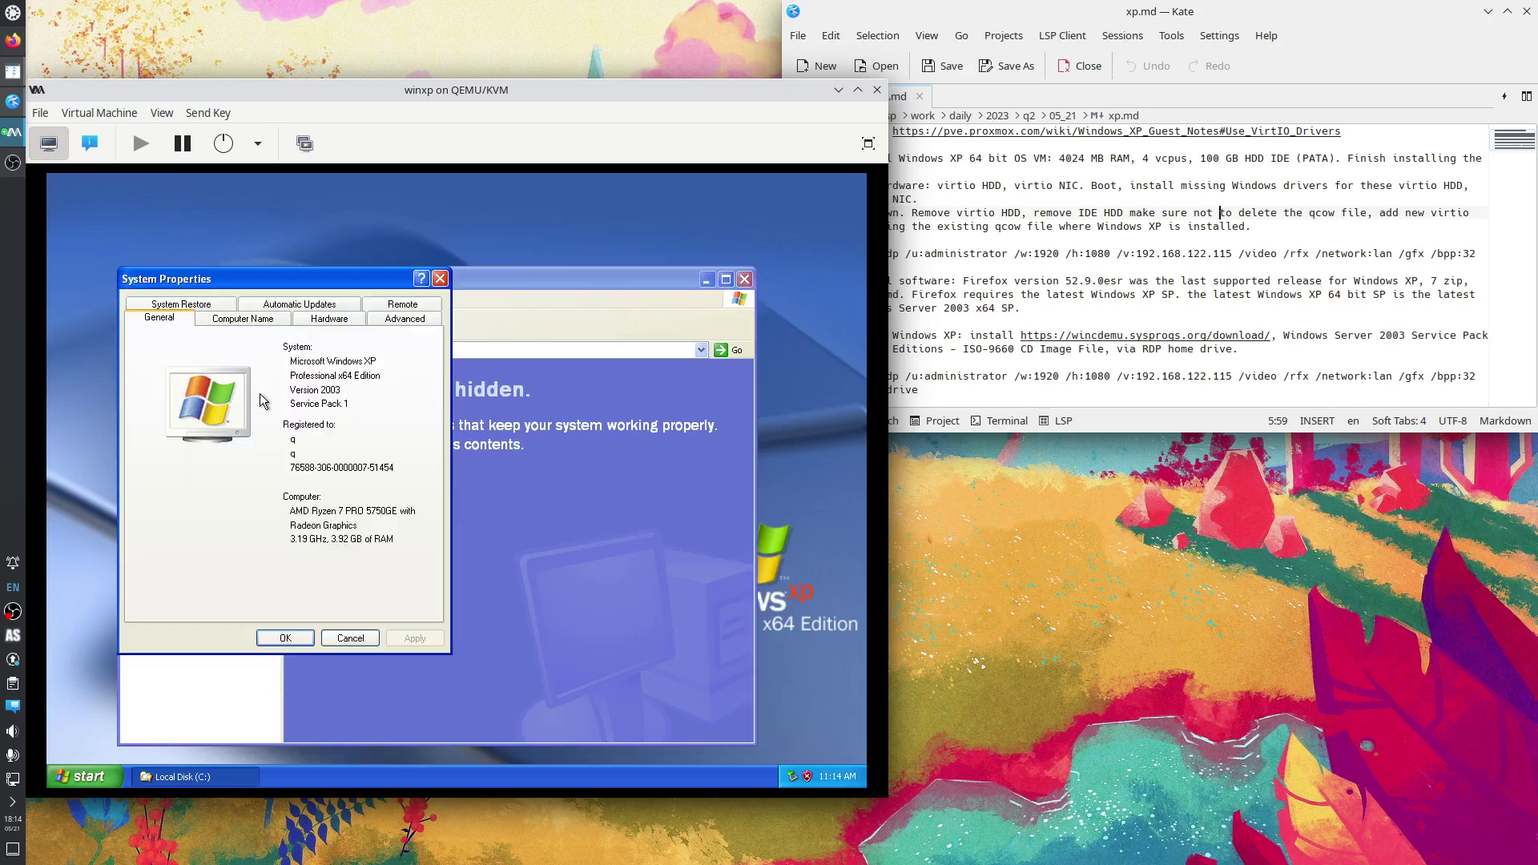
left_click_drag(165, 276, 234, 270)
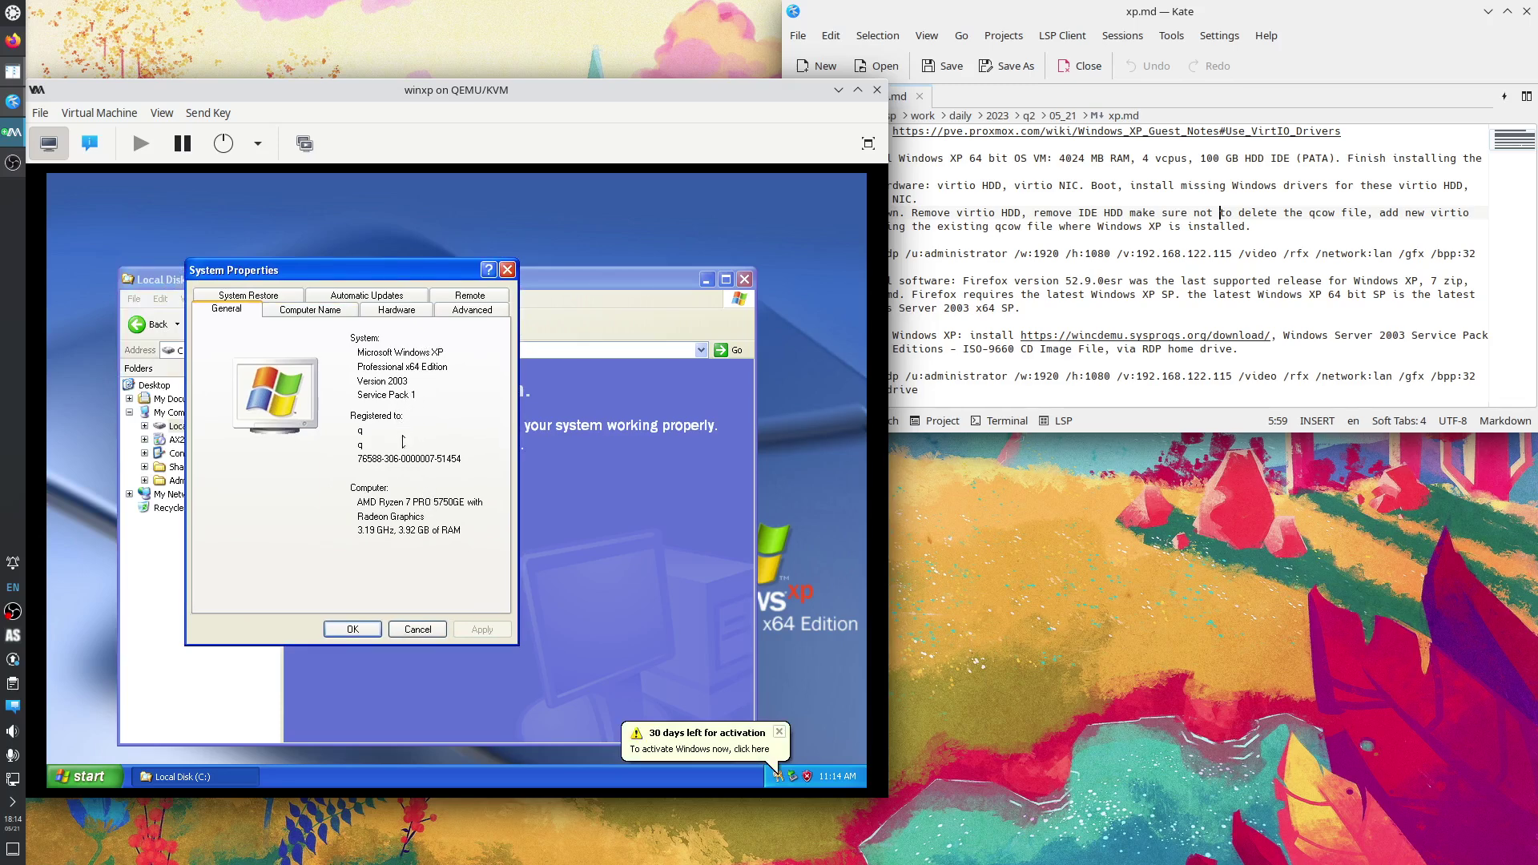
left_click(325, 310)
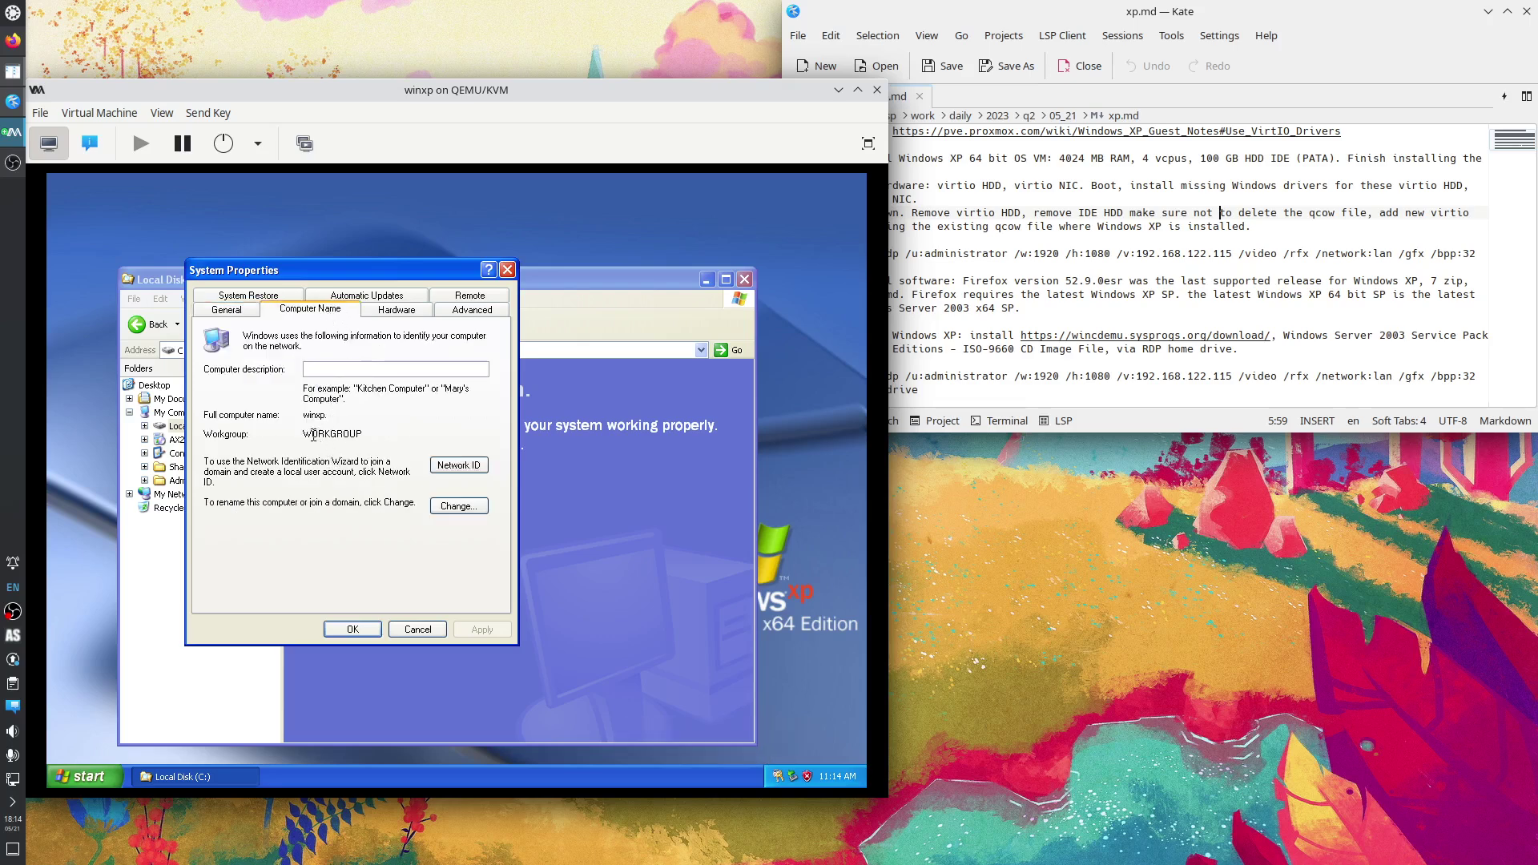
Enable 'Allow users to connect remotely' on the Remote tab and open the Remote Desktop Users list.
left_click(471, 296)
left_click(275, 457)
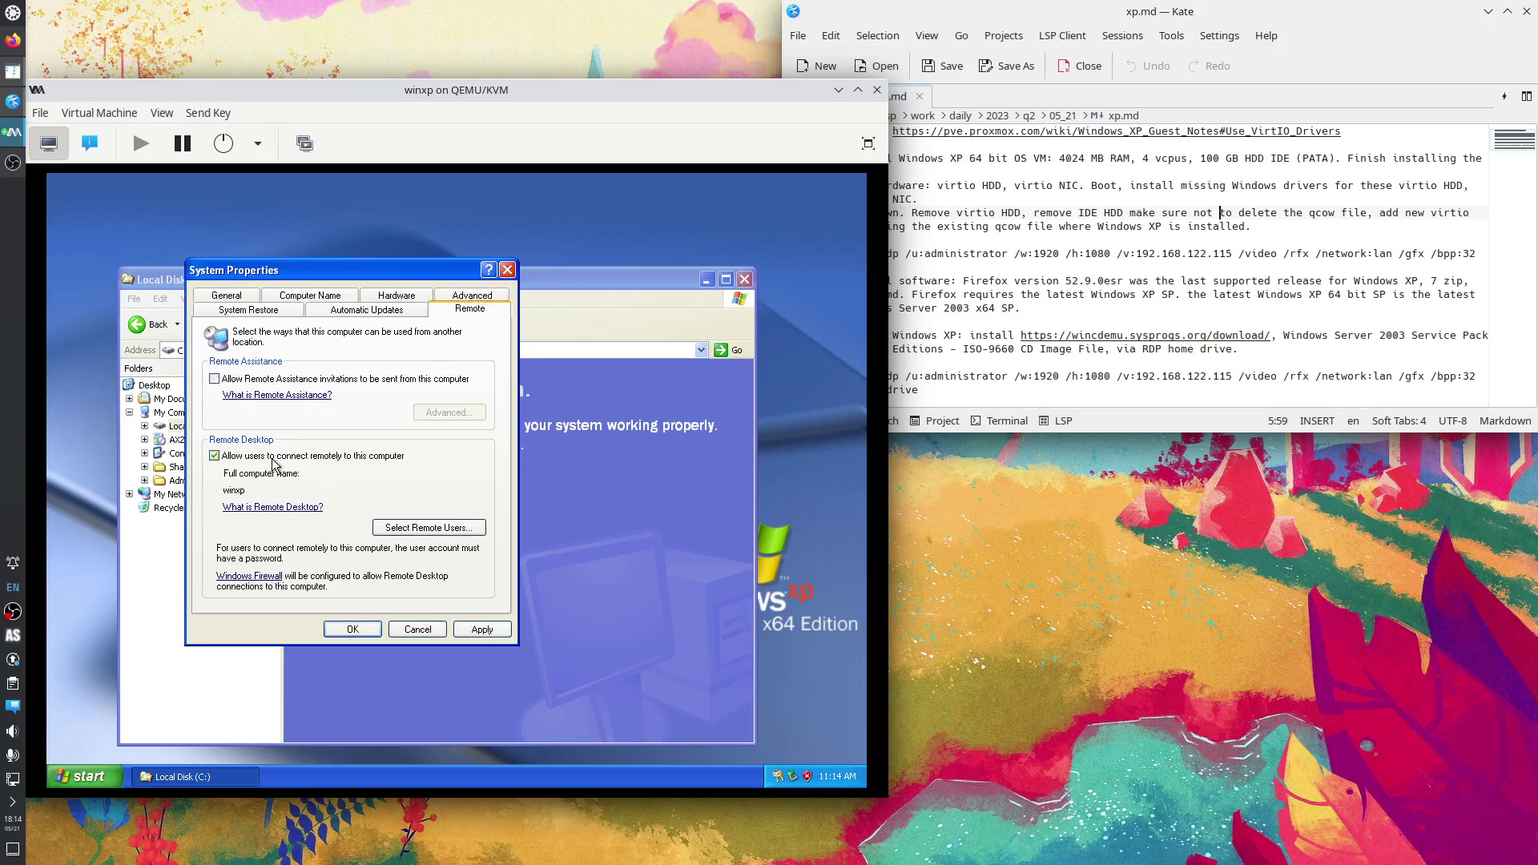
left_click(479, 631)
left_click(422, 529)
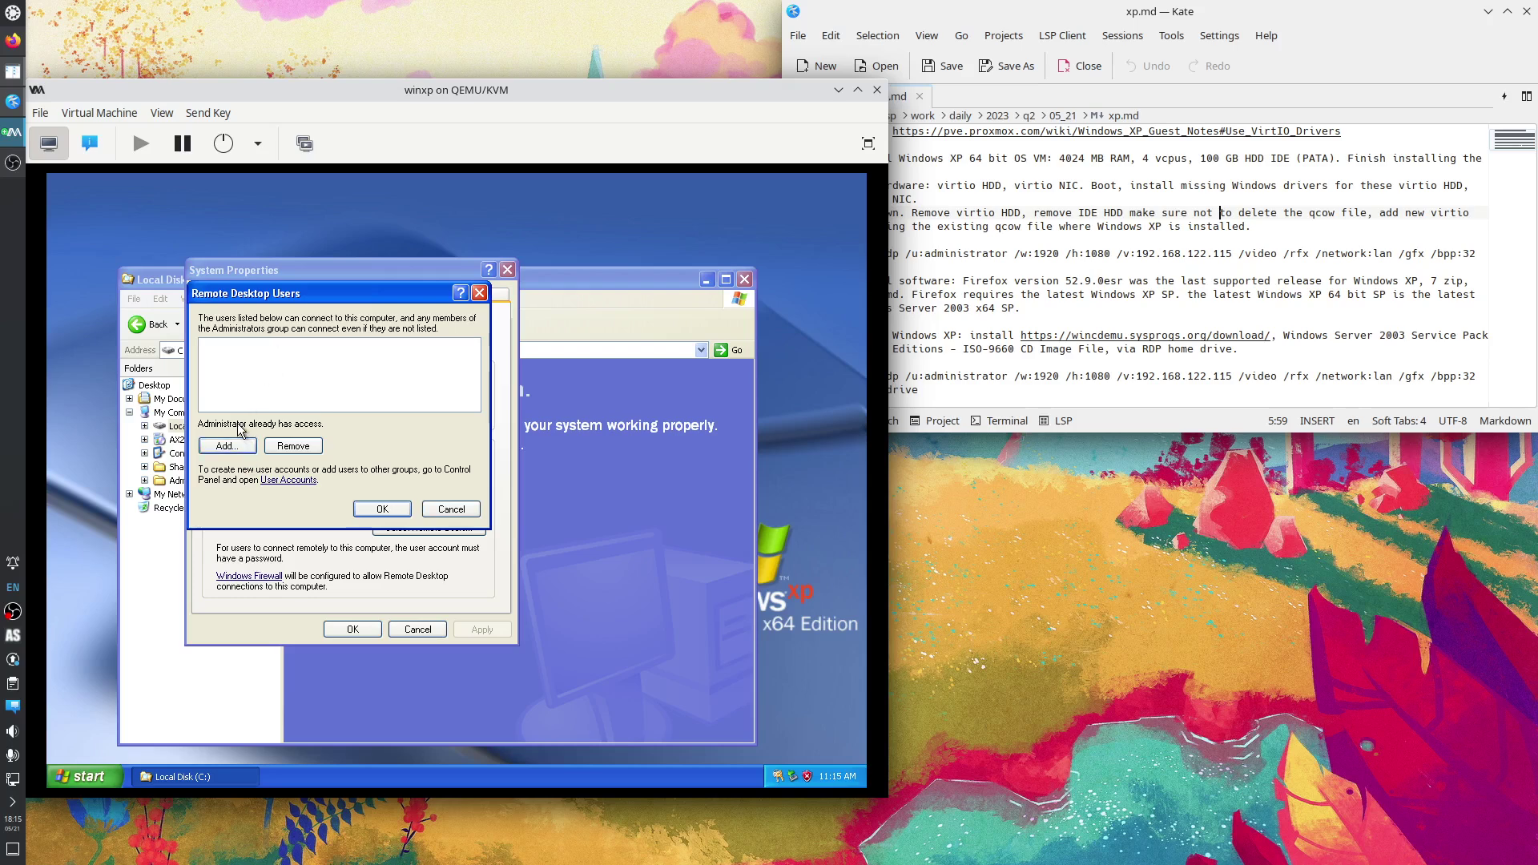
Close Remote Desktop Users and turn off Automatic Updates.
left_click(382, 509)
left_click(385, 314)
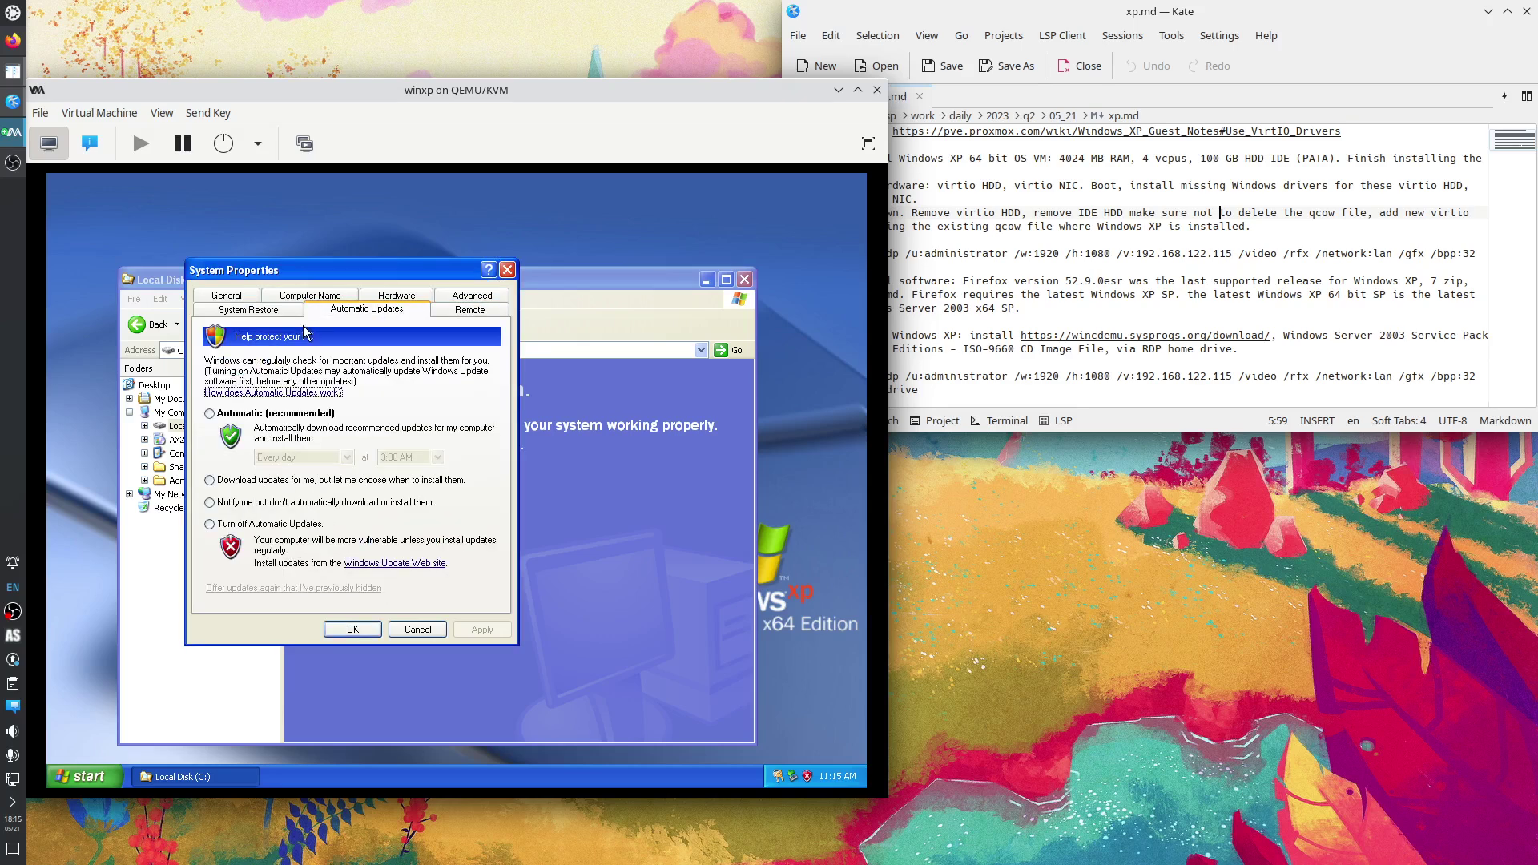
left_click(255, 524)
left_click(481, 629)
Turn off System Restore on all drives and confirm the change.
left_click(269, 312)
left_click(209, 370)
left_click(481, 629)
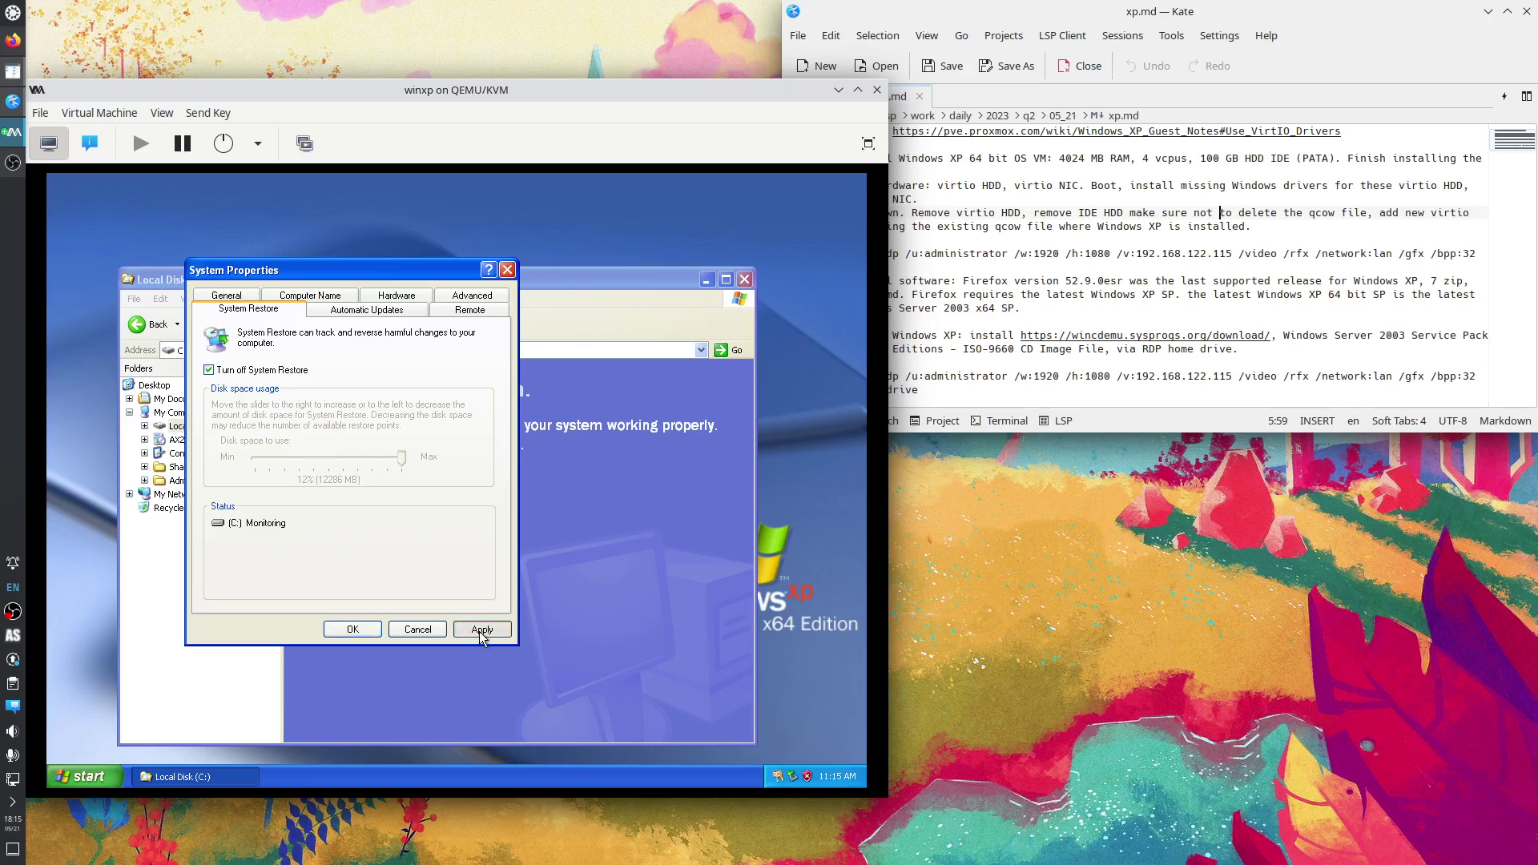
left_click(427, 531)
Look over the Advanced and Hardware tabs, then close System Properties and the Local Disk (C:) window.
left_click(459, 297)
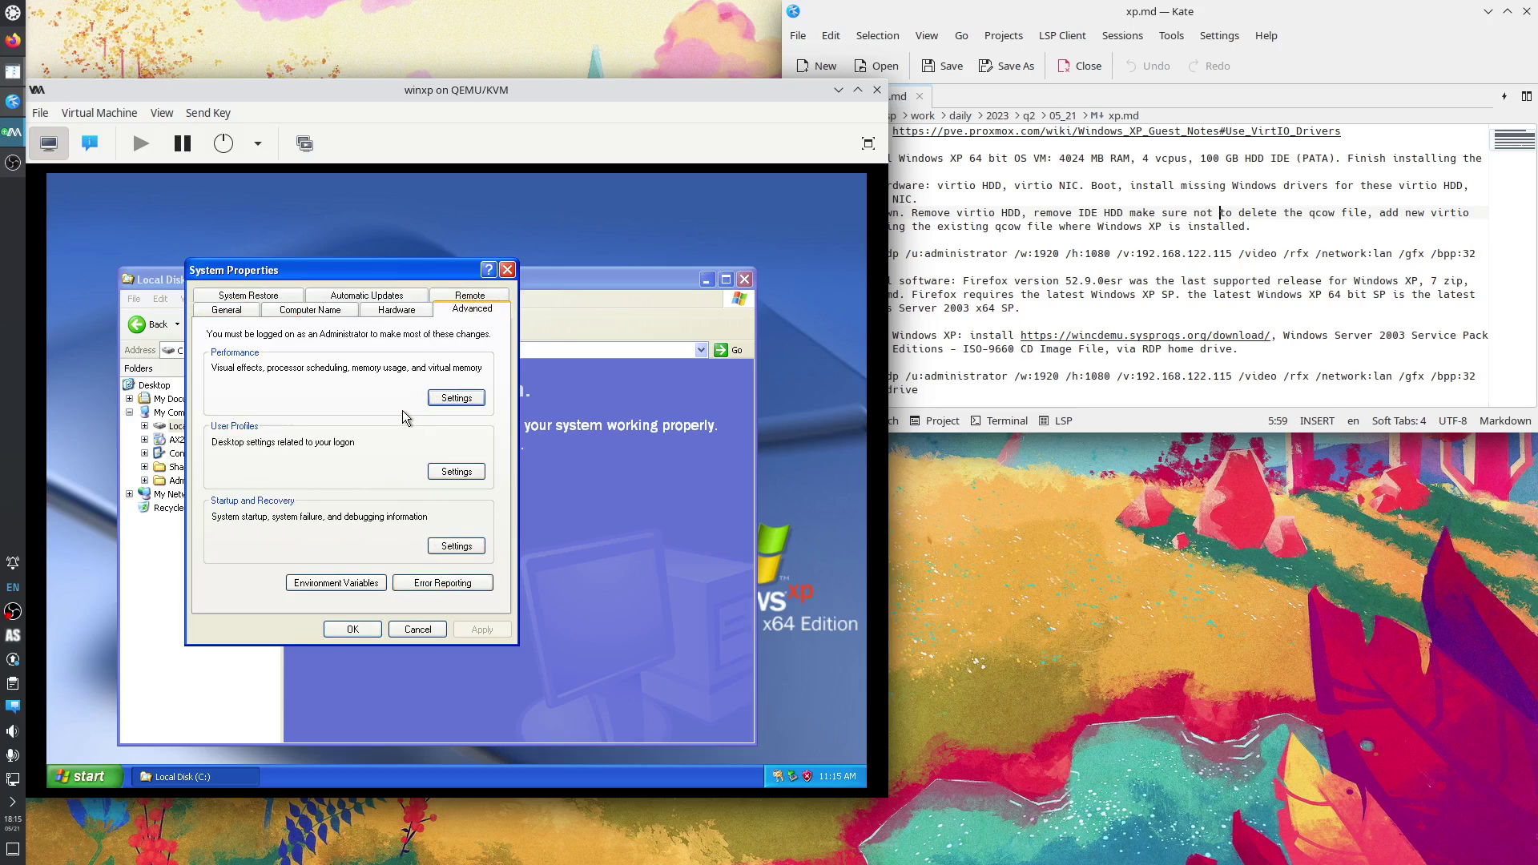
left_click(405, 314)
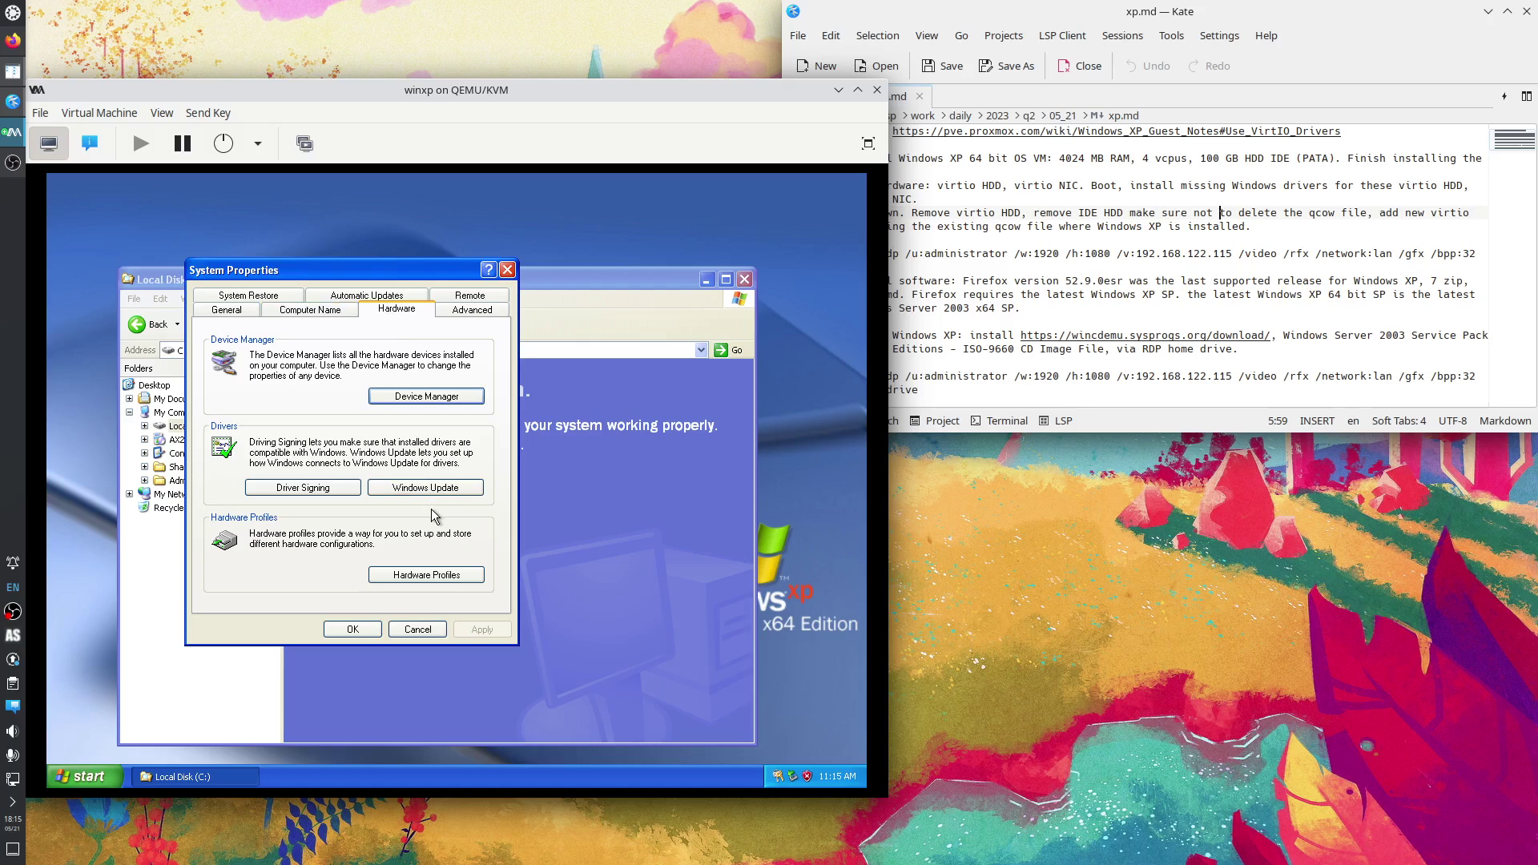
left_click(507, 270)
left_click(744, 279)
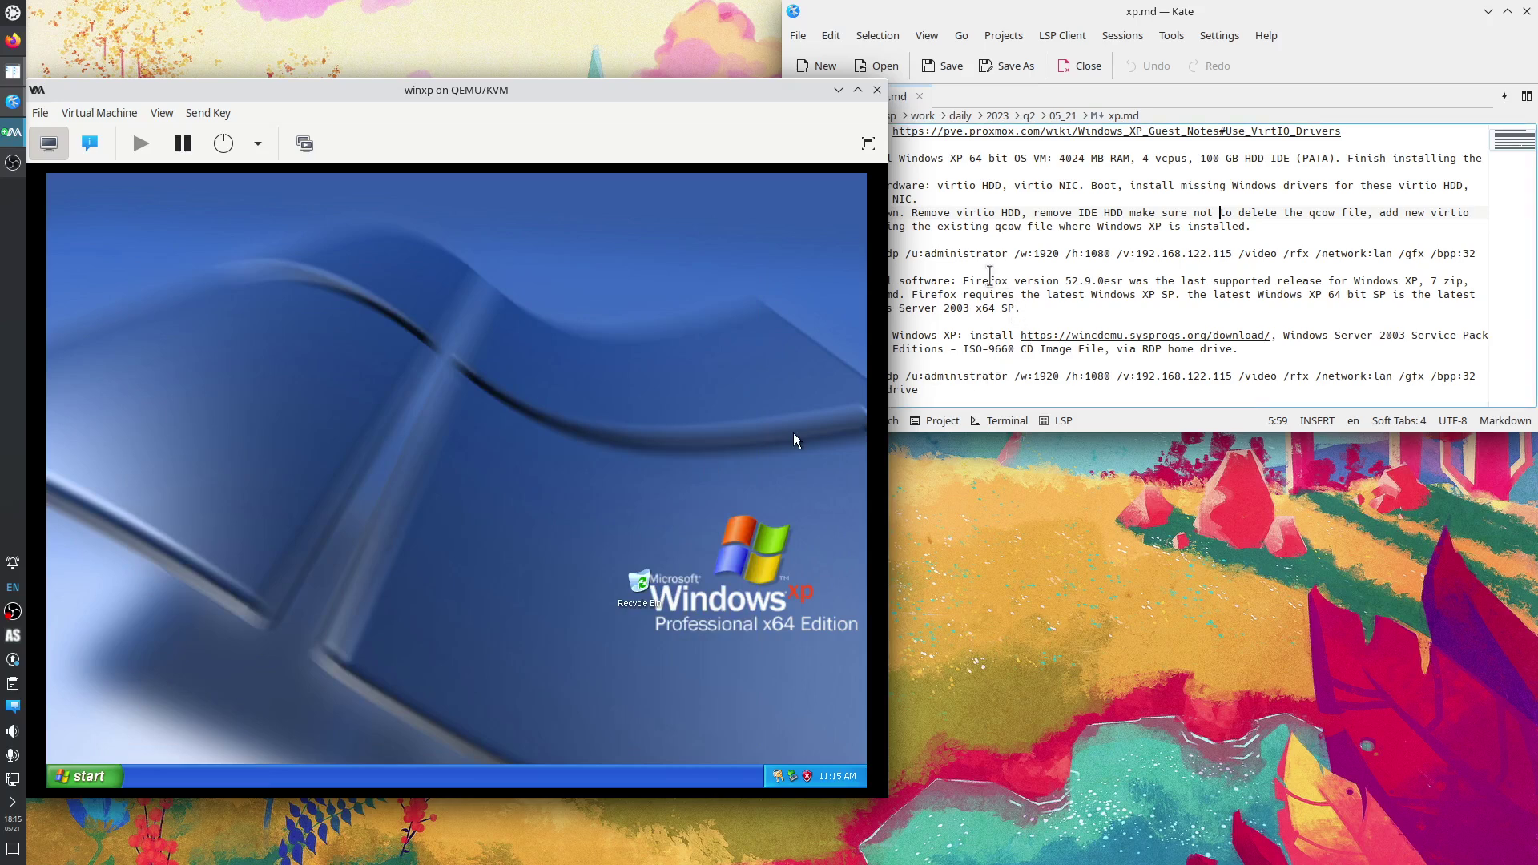
Show the winxp hardware details and select the NIC's IP address 192.168.122.223.
left_click(90, 144)
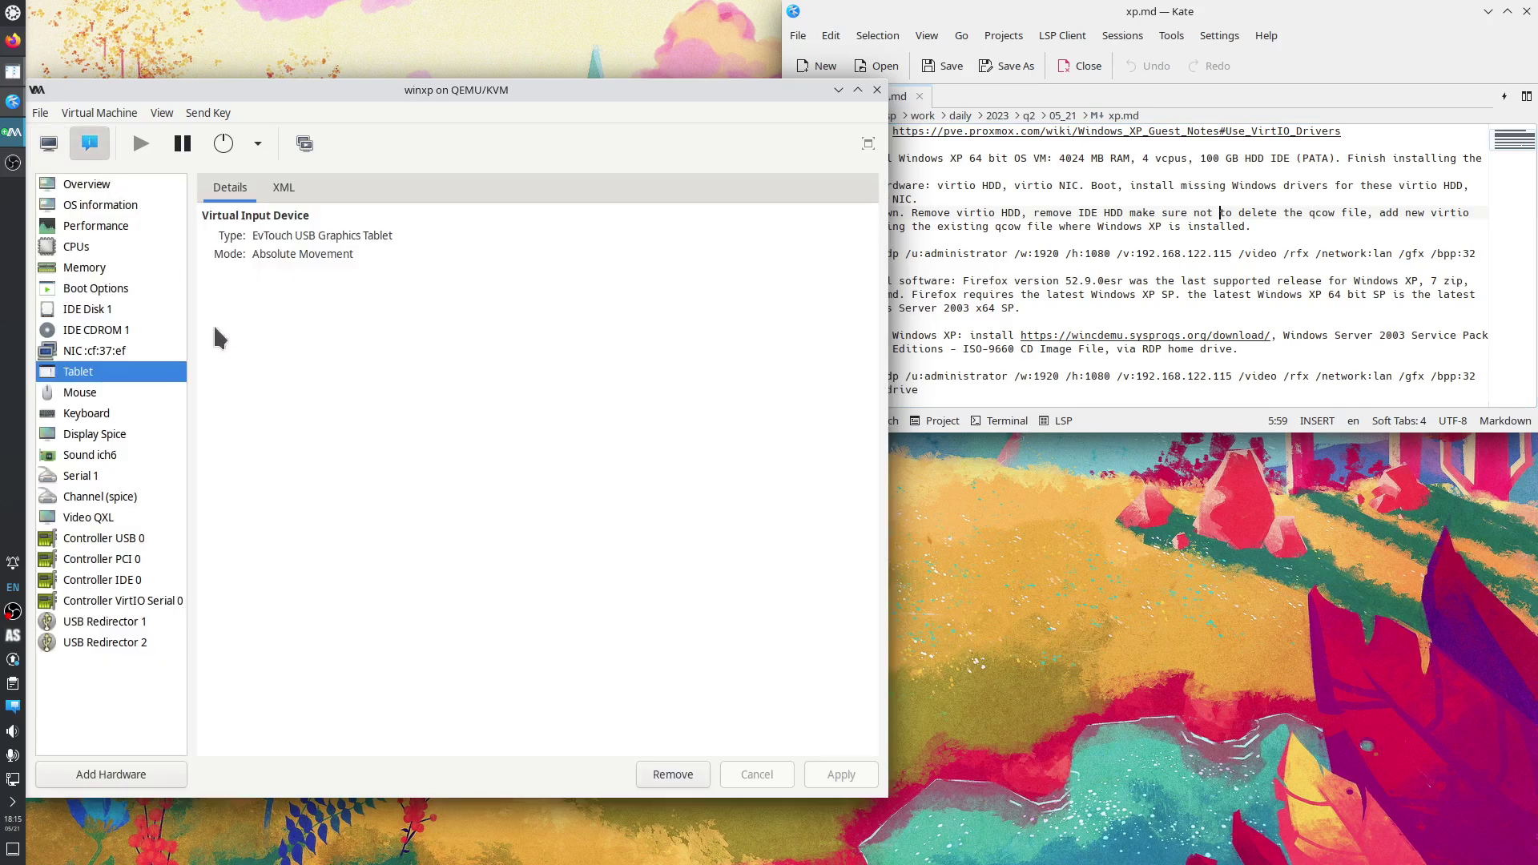
left_click(100, 352)
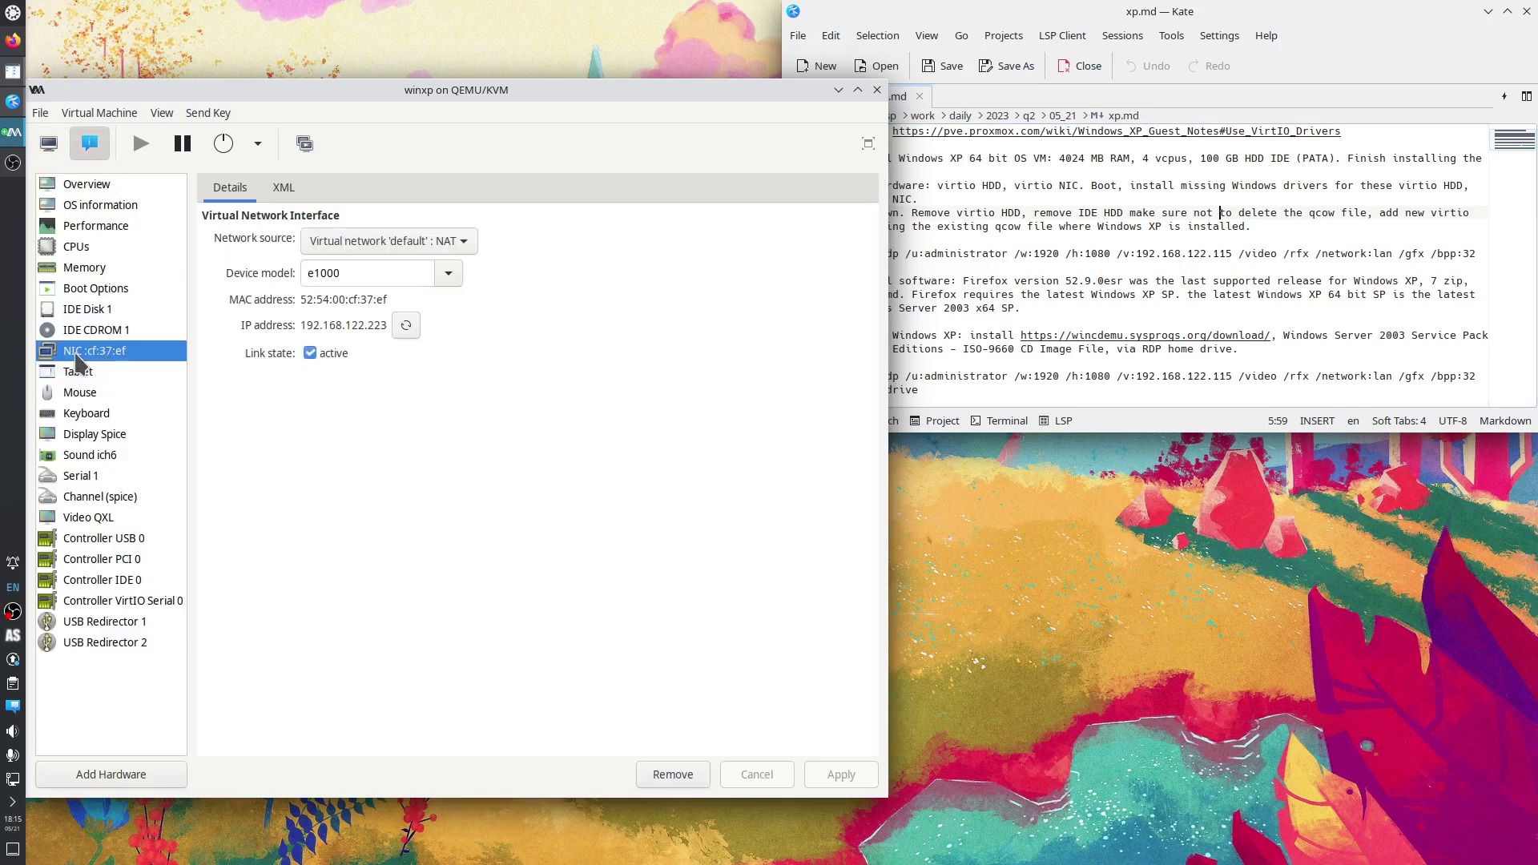
left_click_drag(301, 325, 388, 325)
Launch Konsole and tile it into the top-left quarter of the screen.
left_click(13, 18)
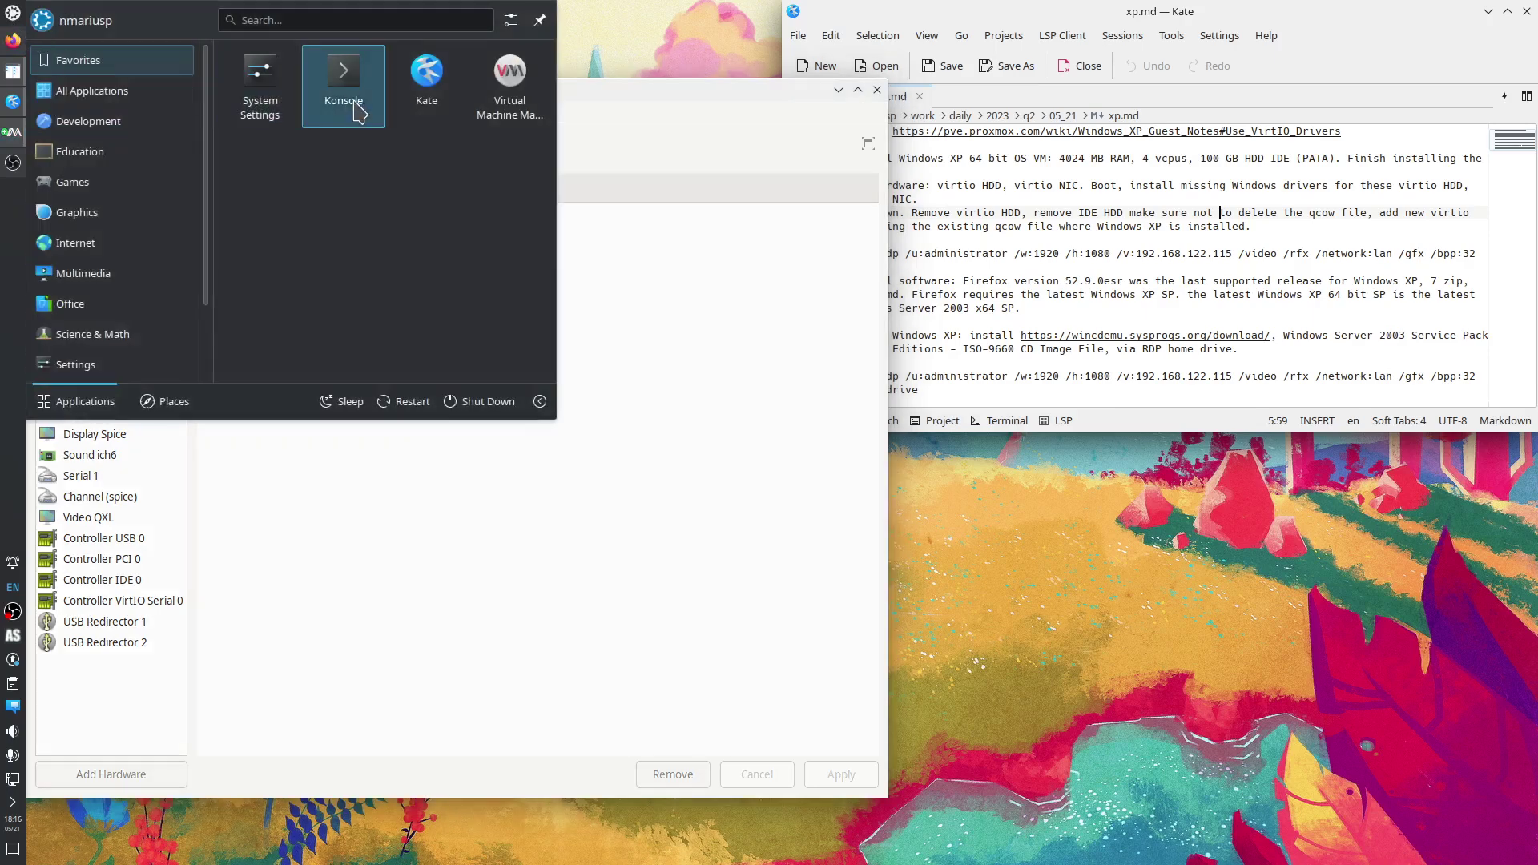
left_click(324, 80)
left_click_drag(857, 12, 2, 1)
Replace the IP octet 115 with 223 on xfreerdp lines 7 and 13 of xp.md.
left_click(1045, 267)
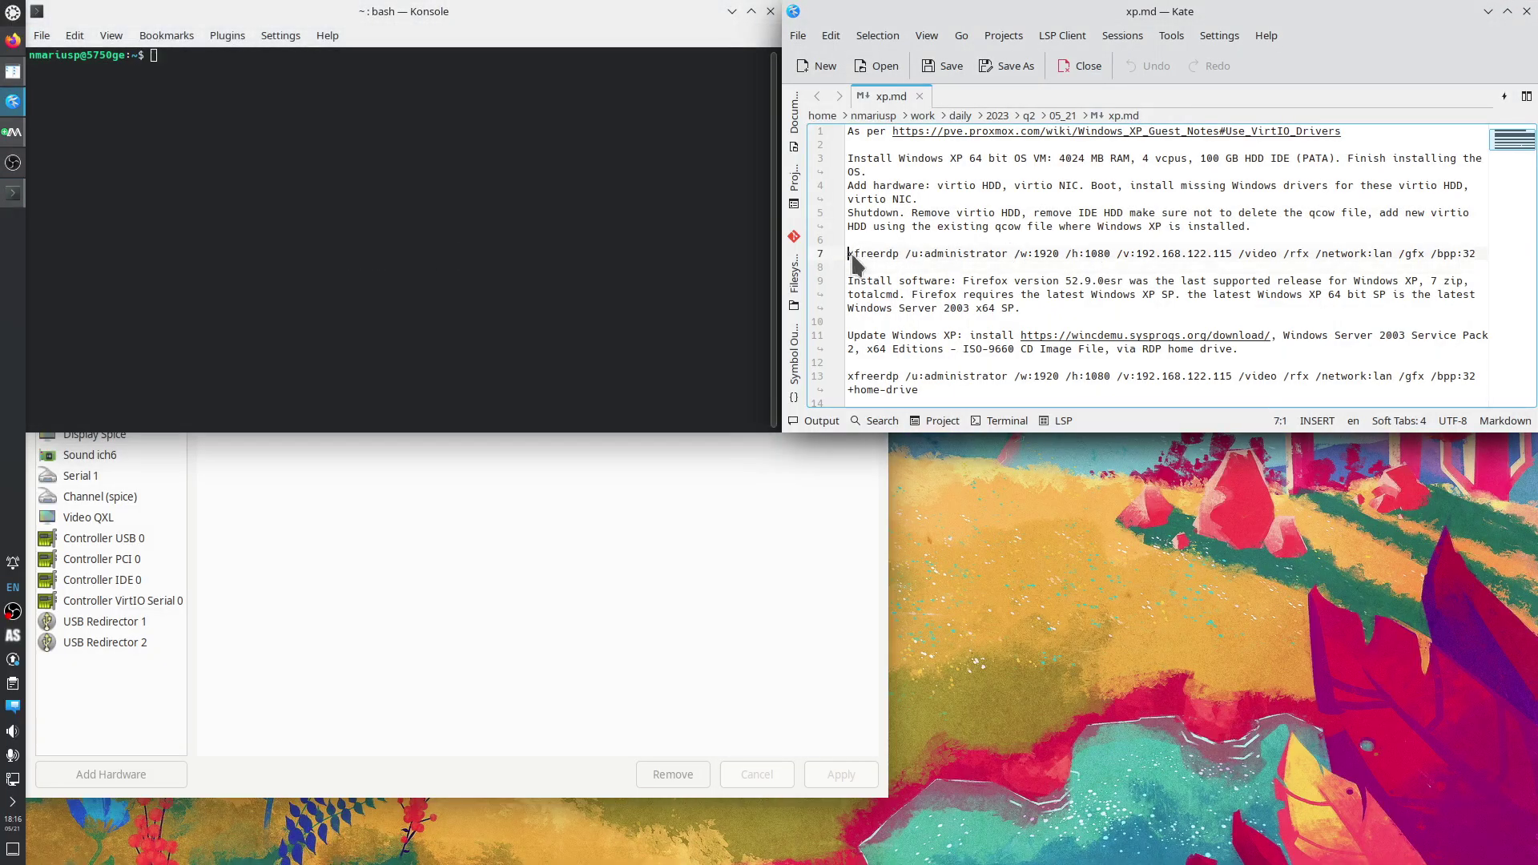
key("Up")
left_click(535, 448)
double_click(377, 325)
right_click(379, 325)
left_click(414, 359)
double_click(1220, 253)
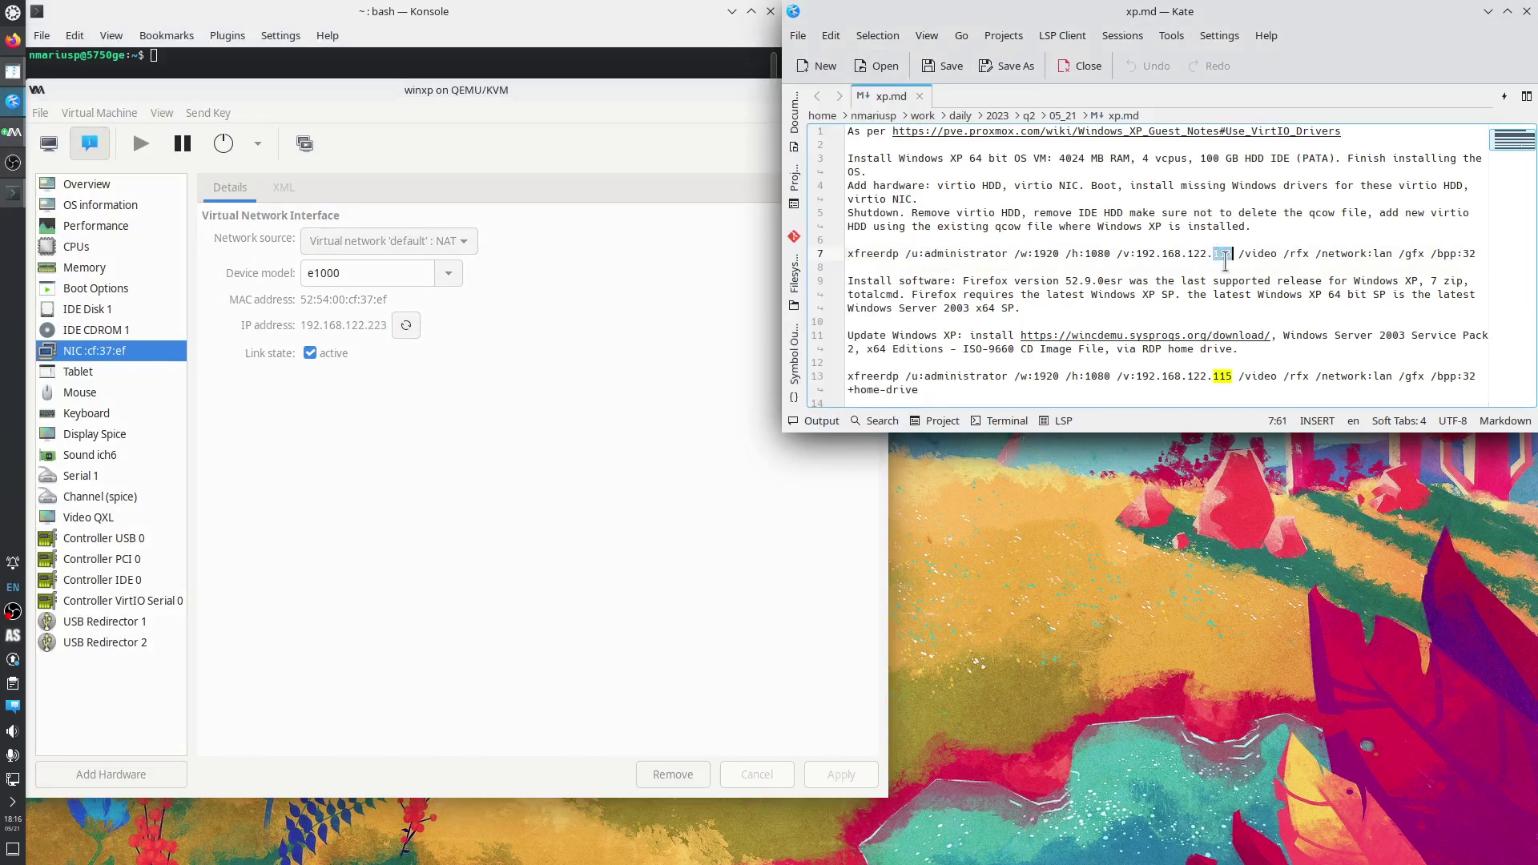
key("ctrl+v")
left_click(1220, 379)
double_click(1221, 377)
key("ctrl+v")
Run the line 7 xfreerdp command in Konsole to start an RDP logon.
left_click_drag(1482, 255, 847, 255)
left_click(248, 60)
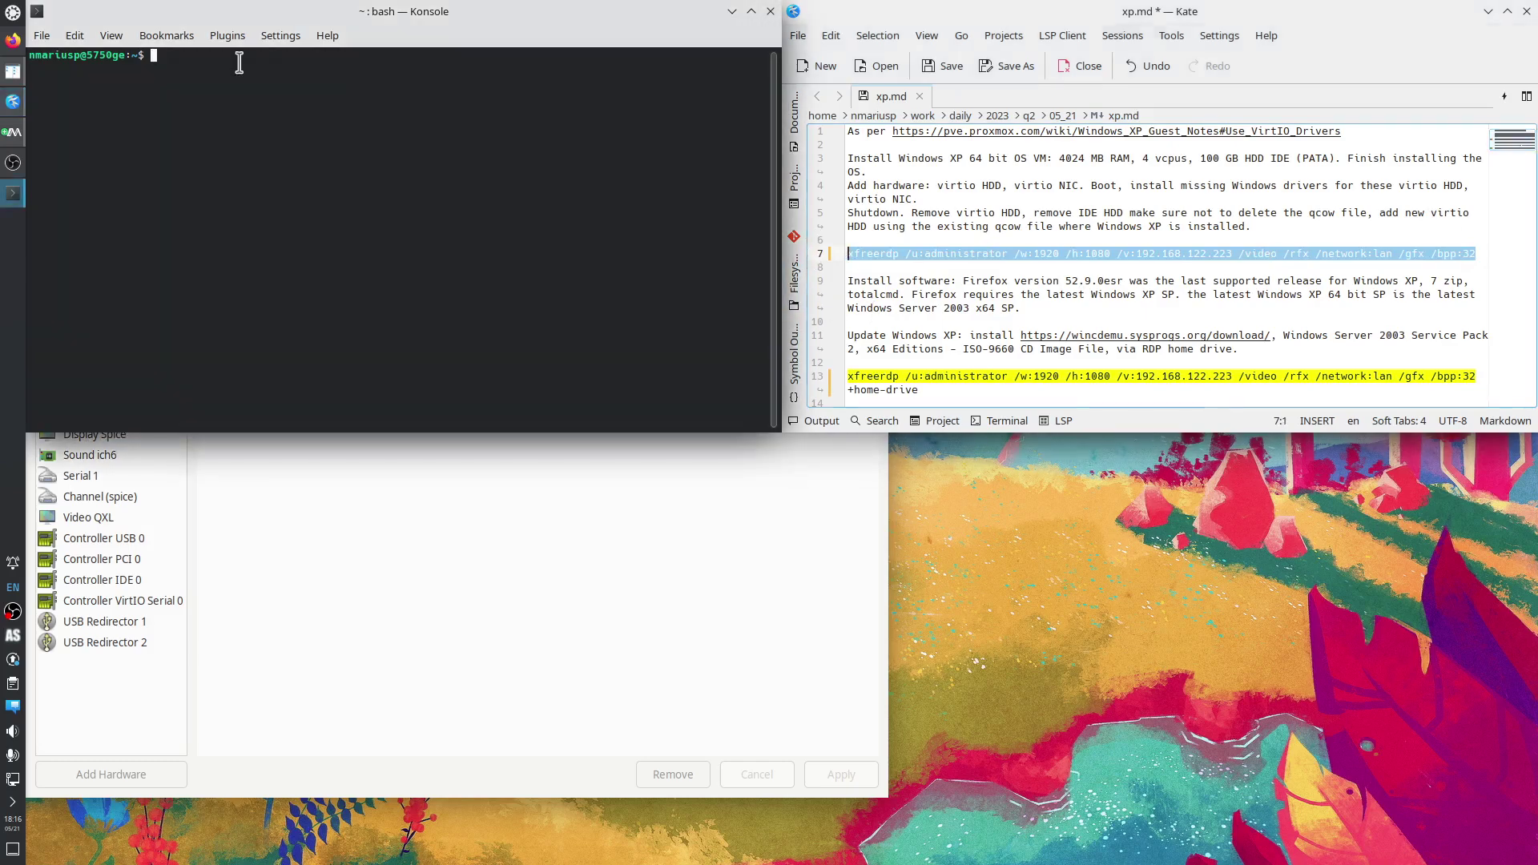
middle_click(238, 62)
key("Return")
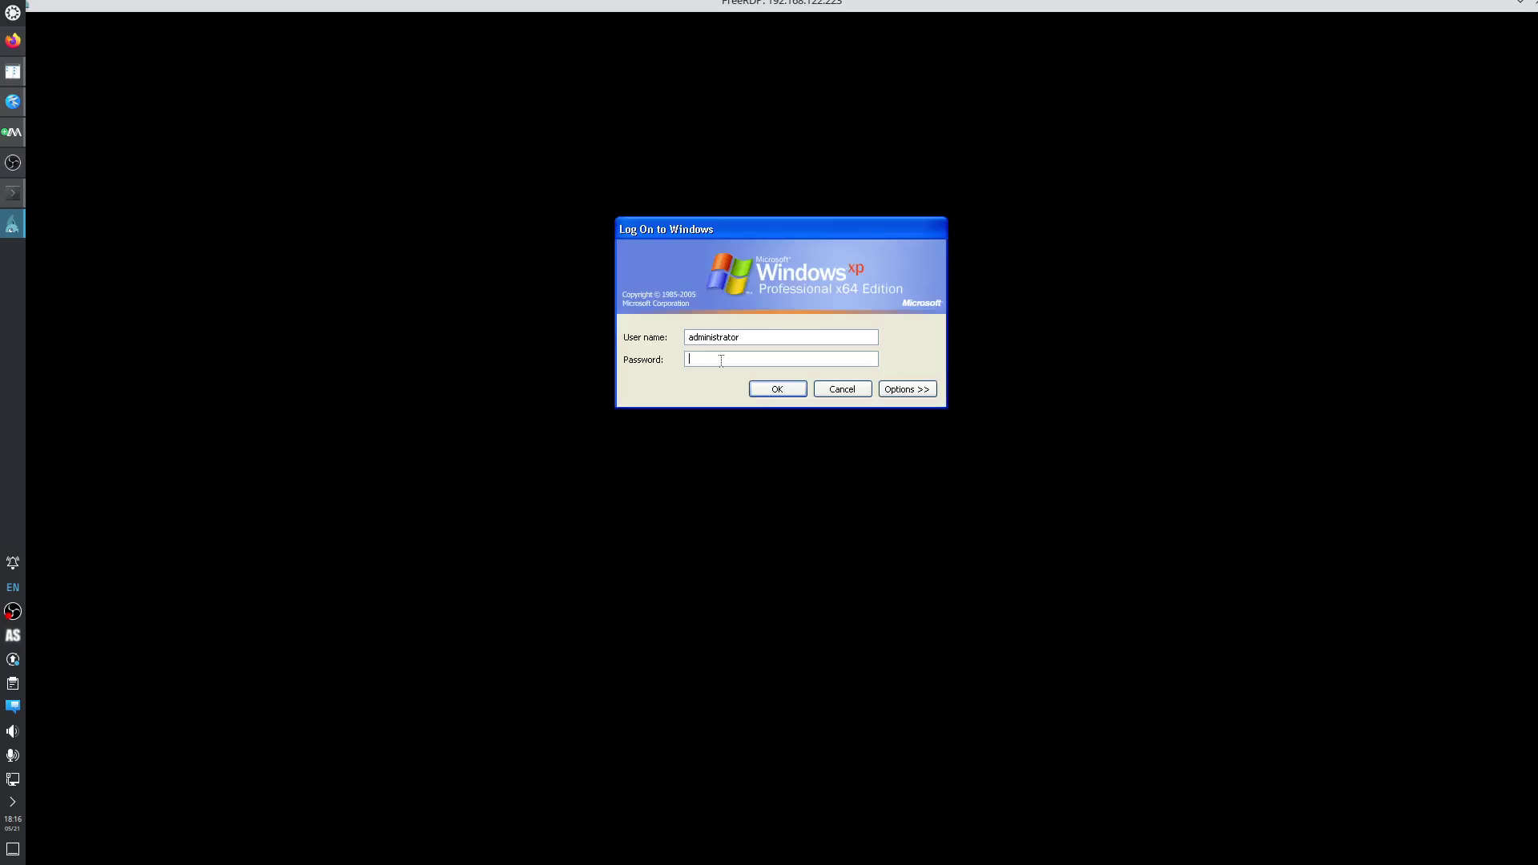
Log in to the XP RDP session with the password, then close the FreeRDP window.
type("••••")
key("Return")
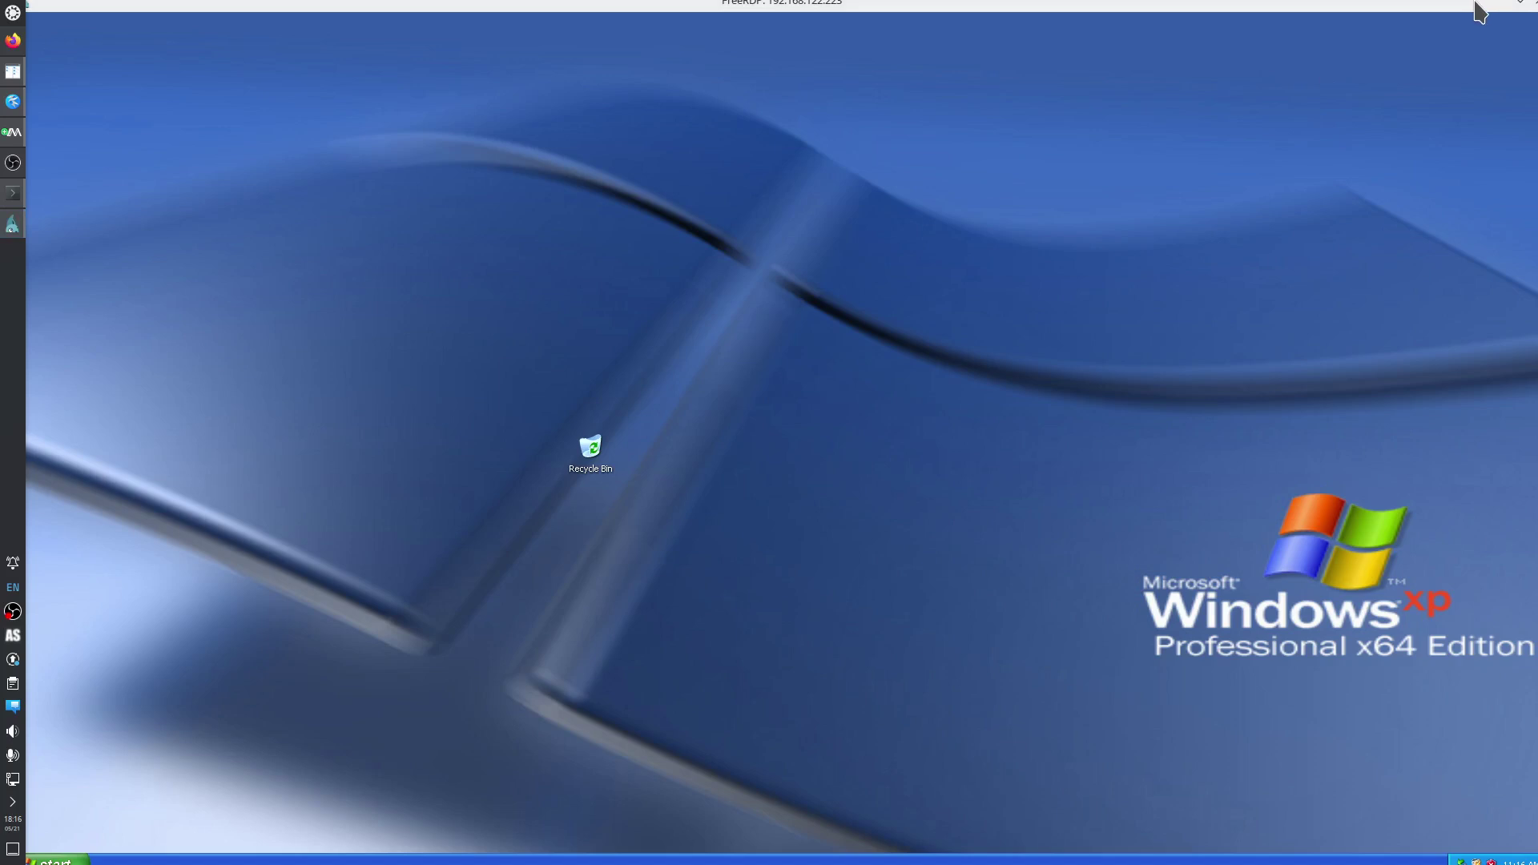
left_click_drag(1477, 2, 1464, 7)
left_click(1526, 11)
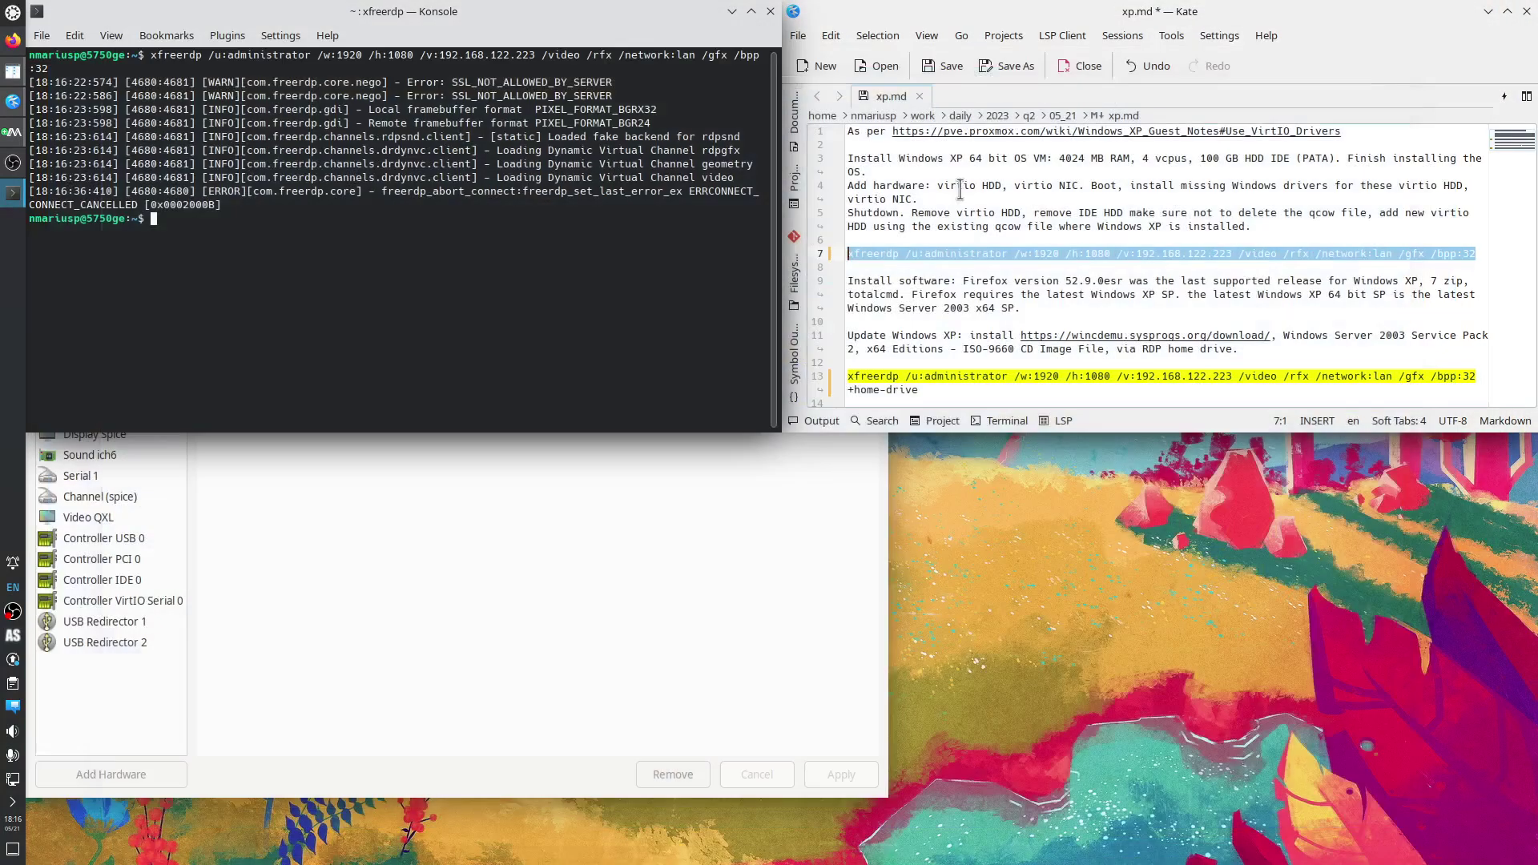
Relaunch the xfreerdp command with /w:1880 and /h:1040 instead of 1920 by 1080.
key("Up")
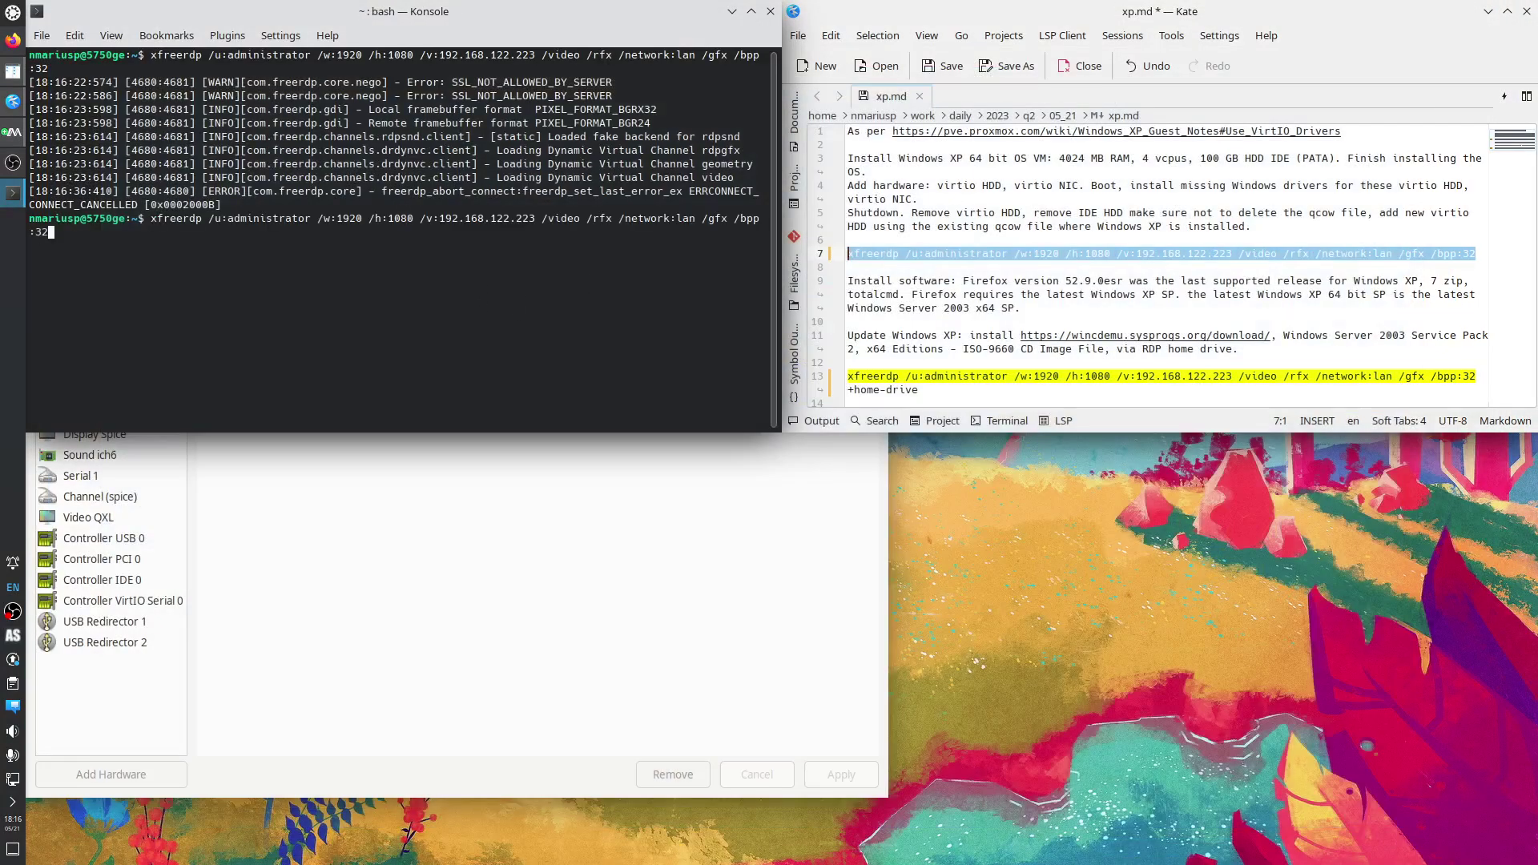
key("Home")
key("ctrl+Right")
key("ctrl+Right")
key("ctrl+Right")
key("ctrl+Right")
key("ctrl+Right")
key("ctrl+Right")
key("Left")
key("BackSpace")
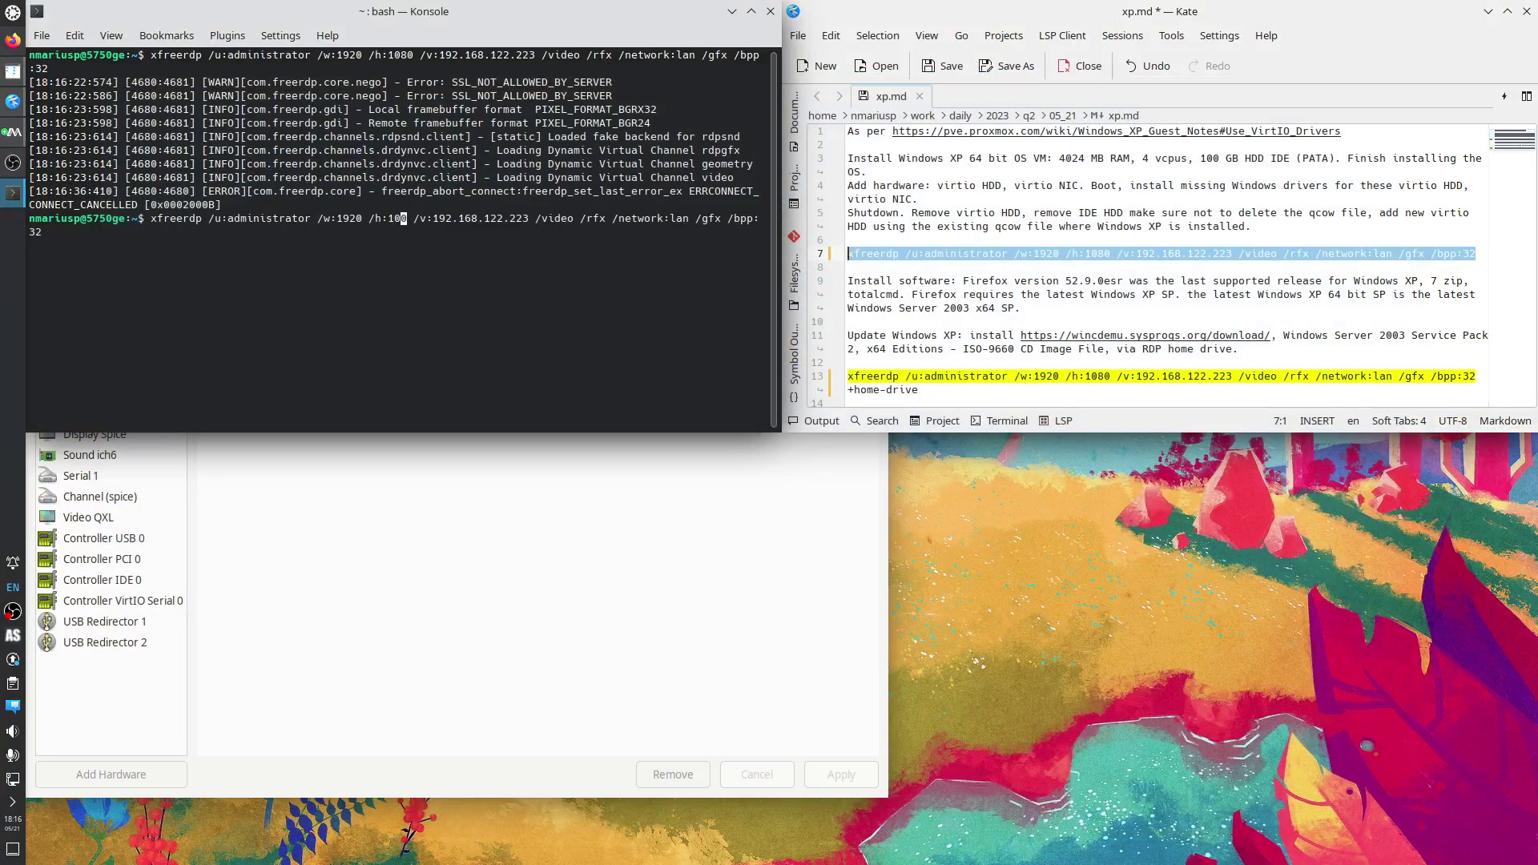
type("4")
key("Left")
key("Left")
key("Left")
key("Left")
key("Left")
key("Left")
key("Left")
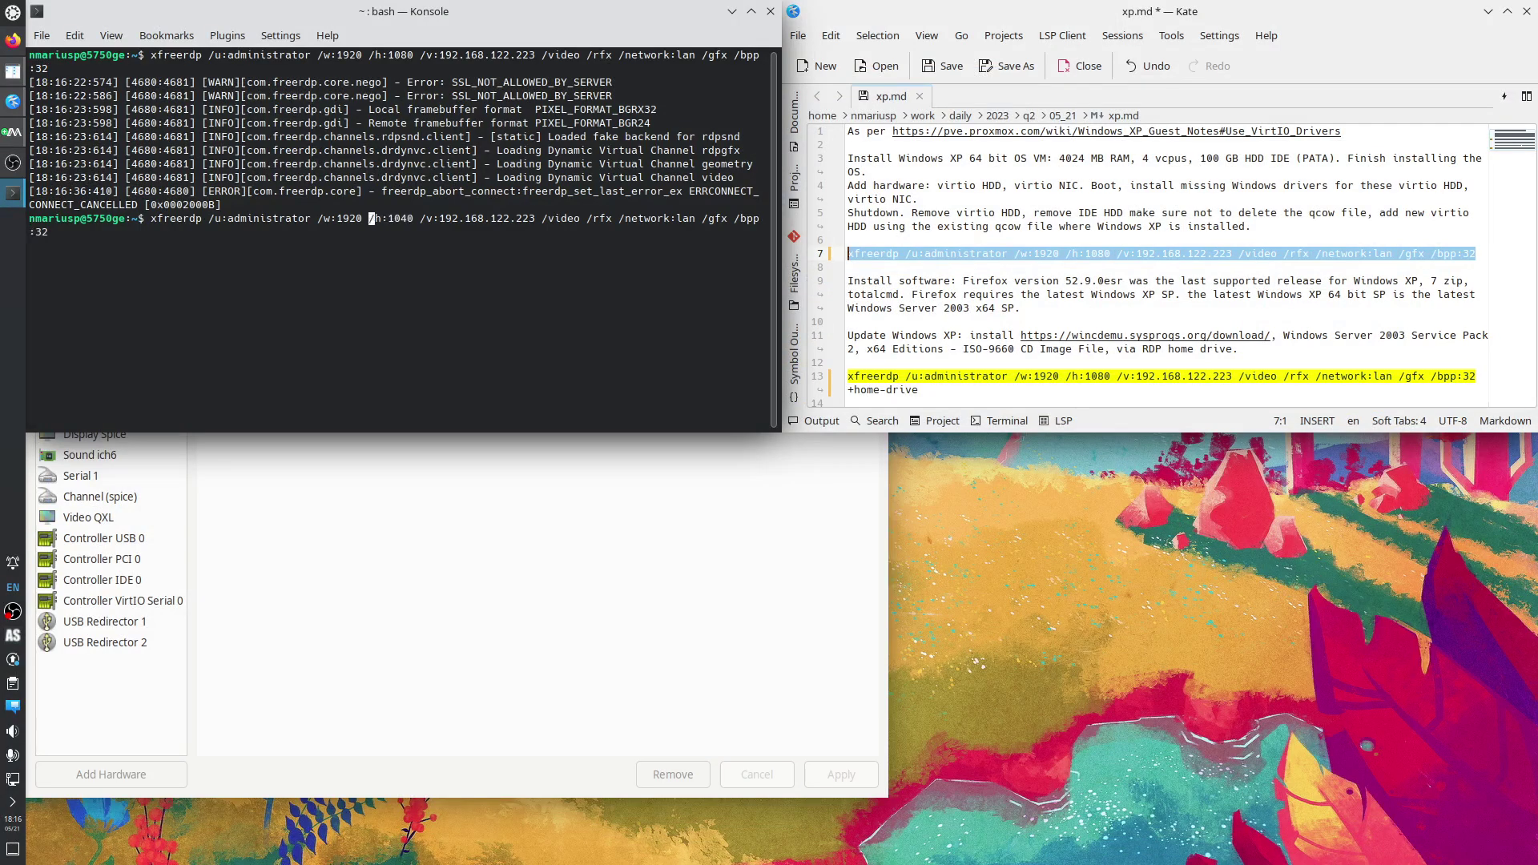
key("Left")
key("BackSpace")
key("BackSpace")
type("88")
key("Return")
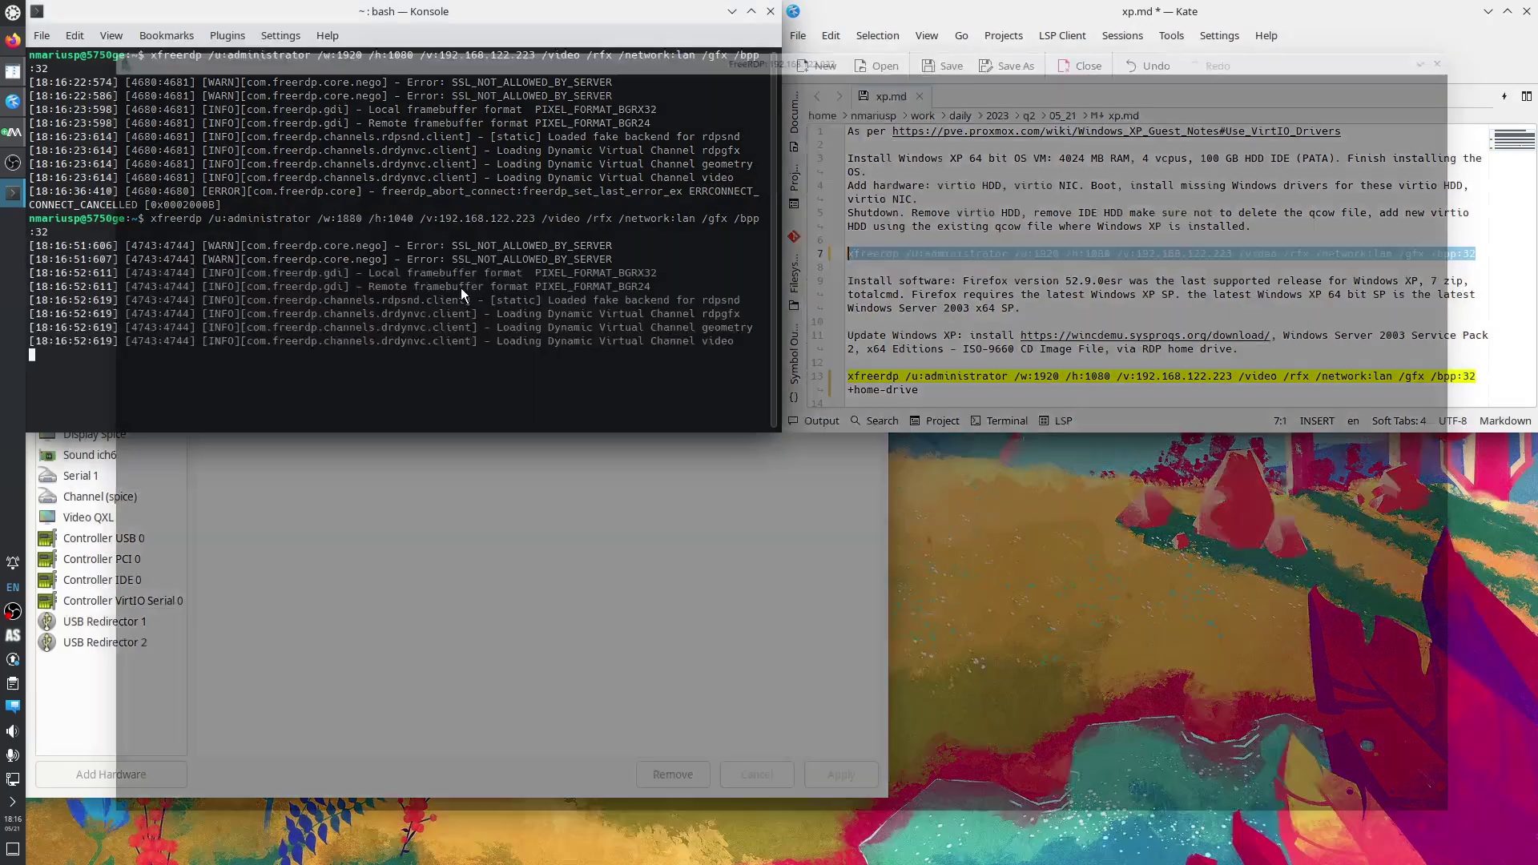
Log in to the relaunched session and bring Virtual Machine Manager forward.
type("••••")
key("Return")
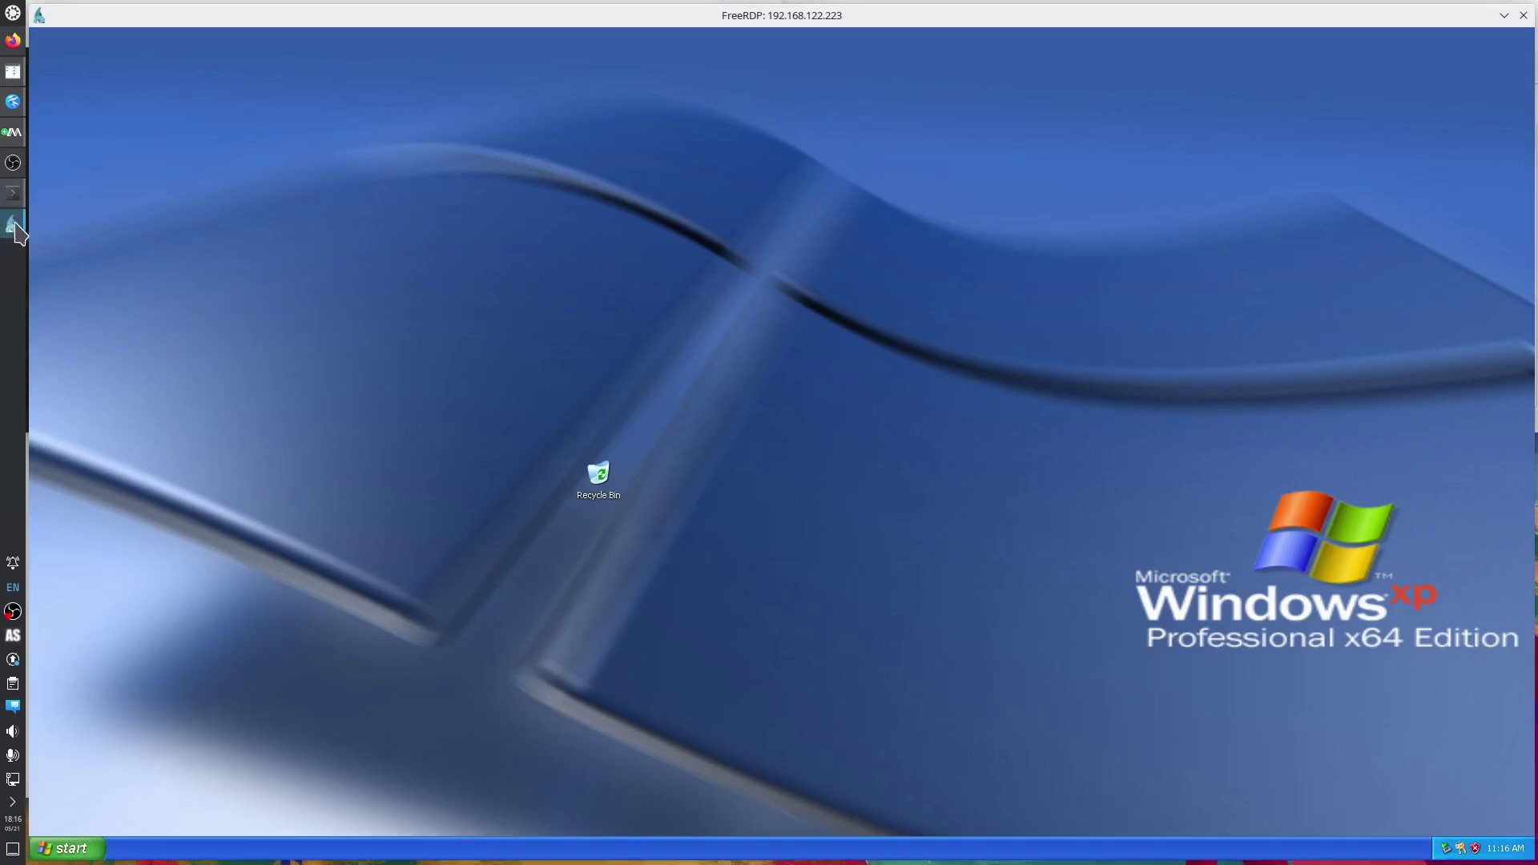
left_click(13, 132)
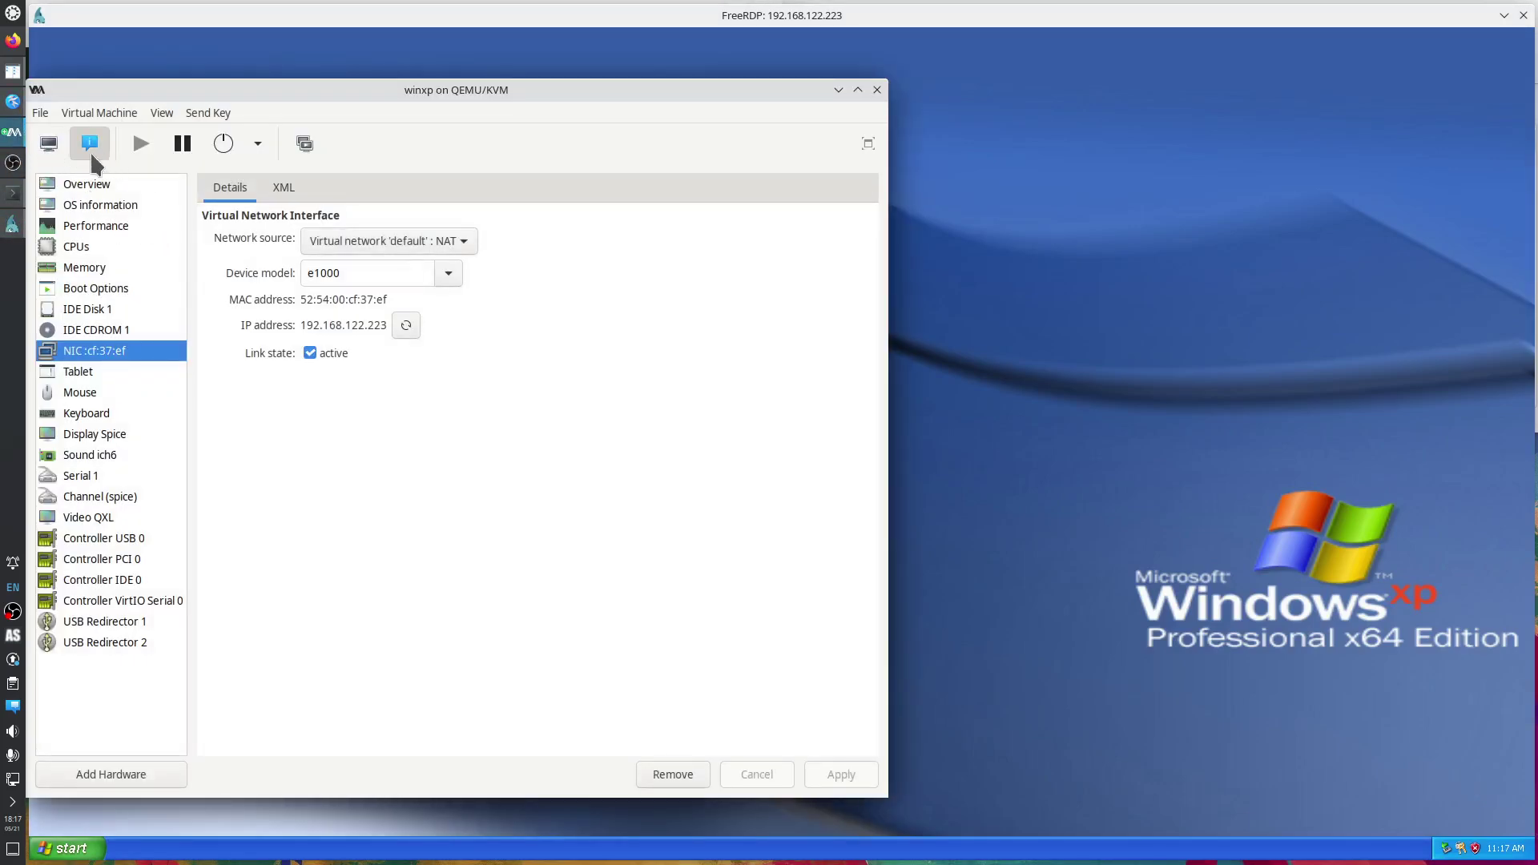
View winxp's graphical console at the XP logon screen, then return to the FreeRDP window.
left_click(49, 145)
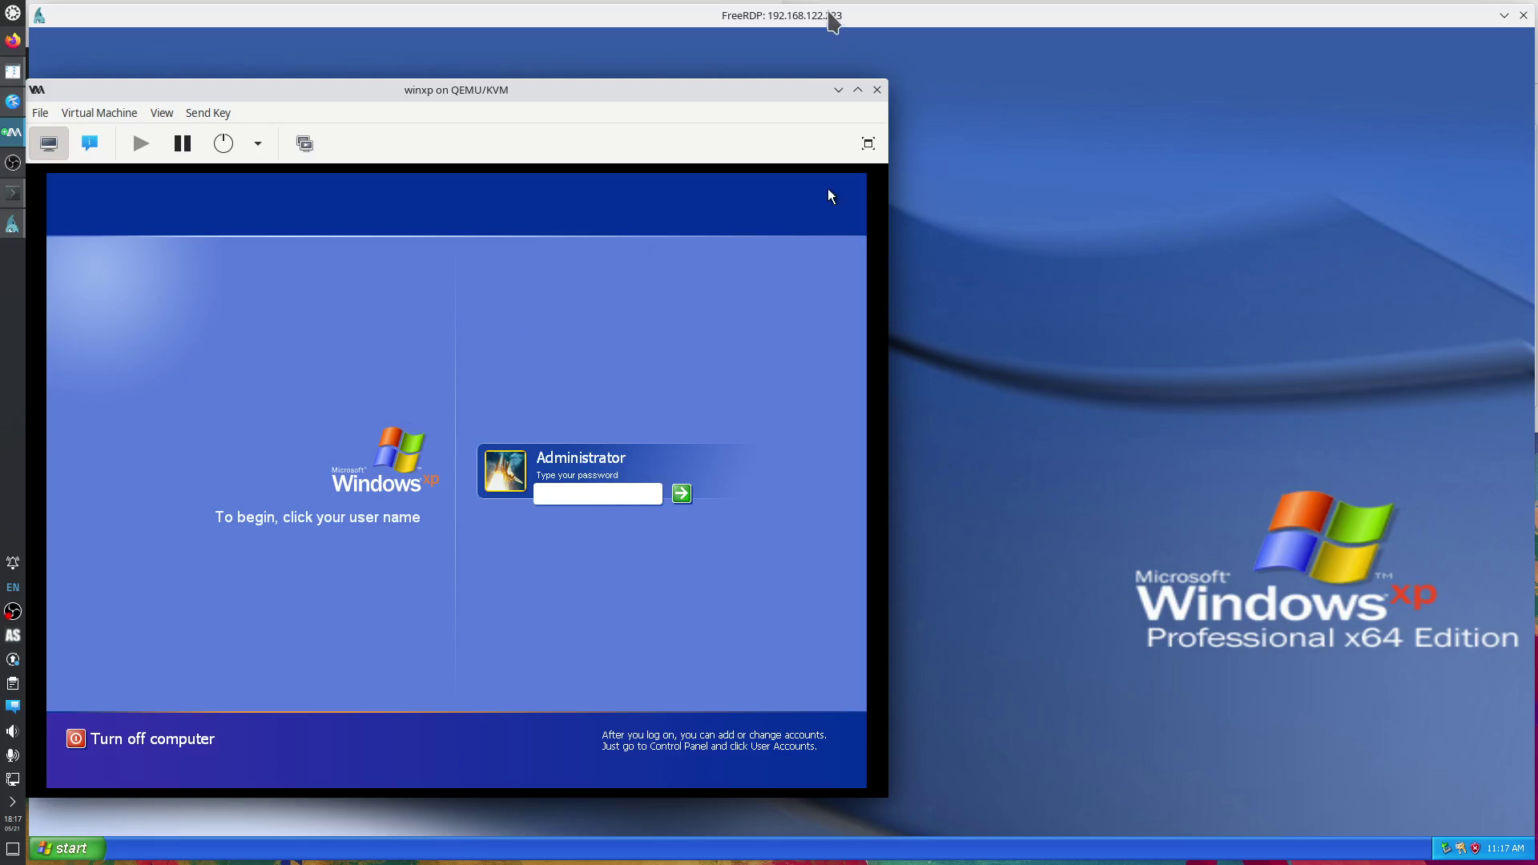
left_click(832, 16)
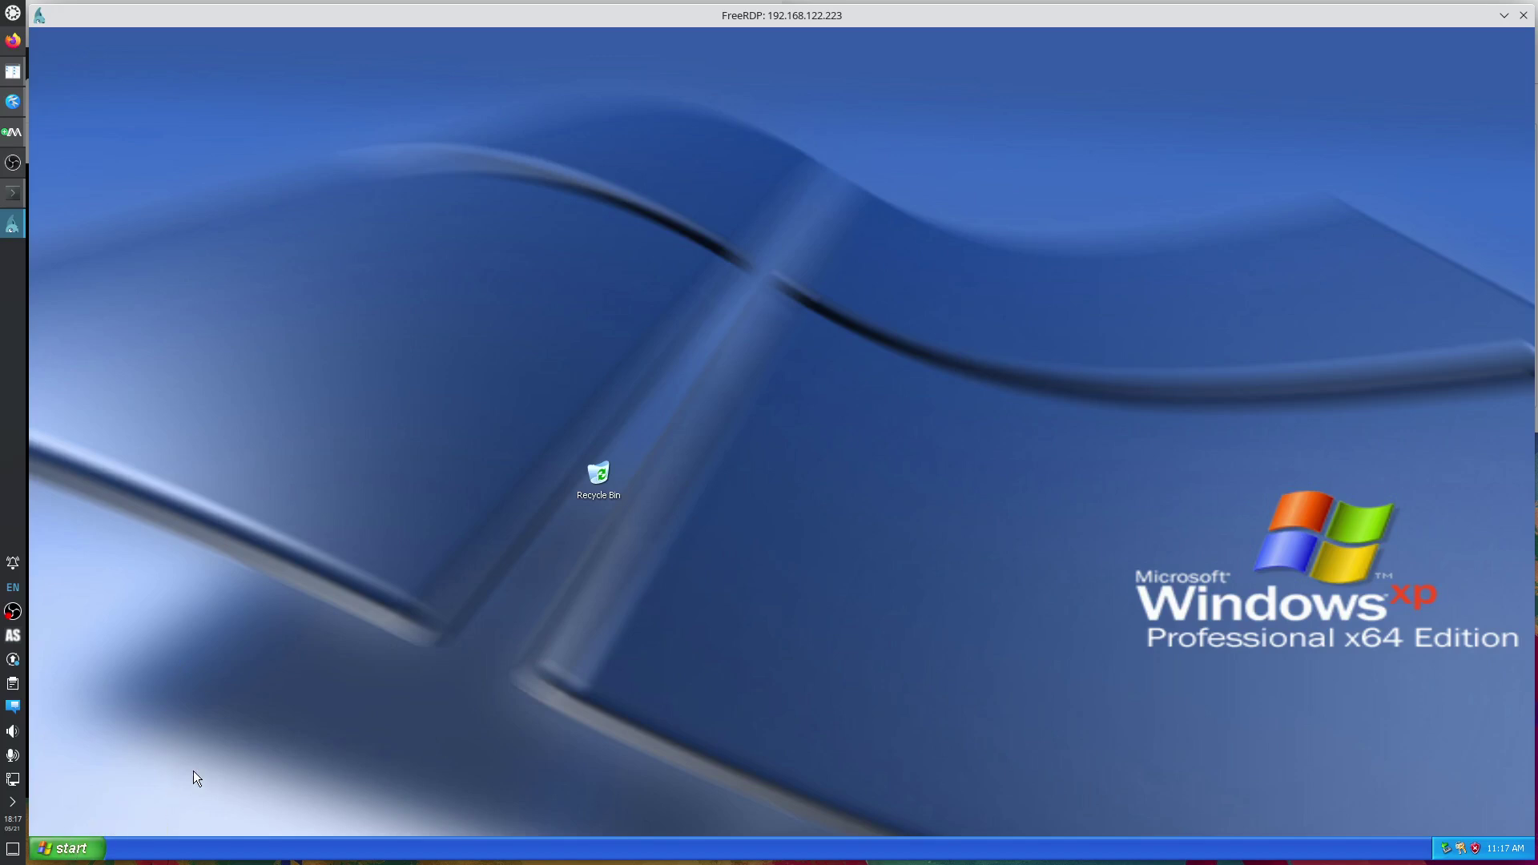
Open a command prompt with cmd from Run, checking the Start menu's log-off options.
key("super+r")
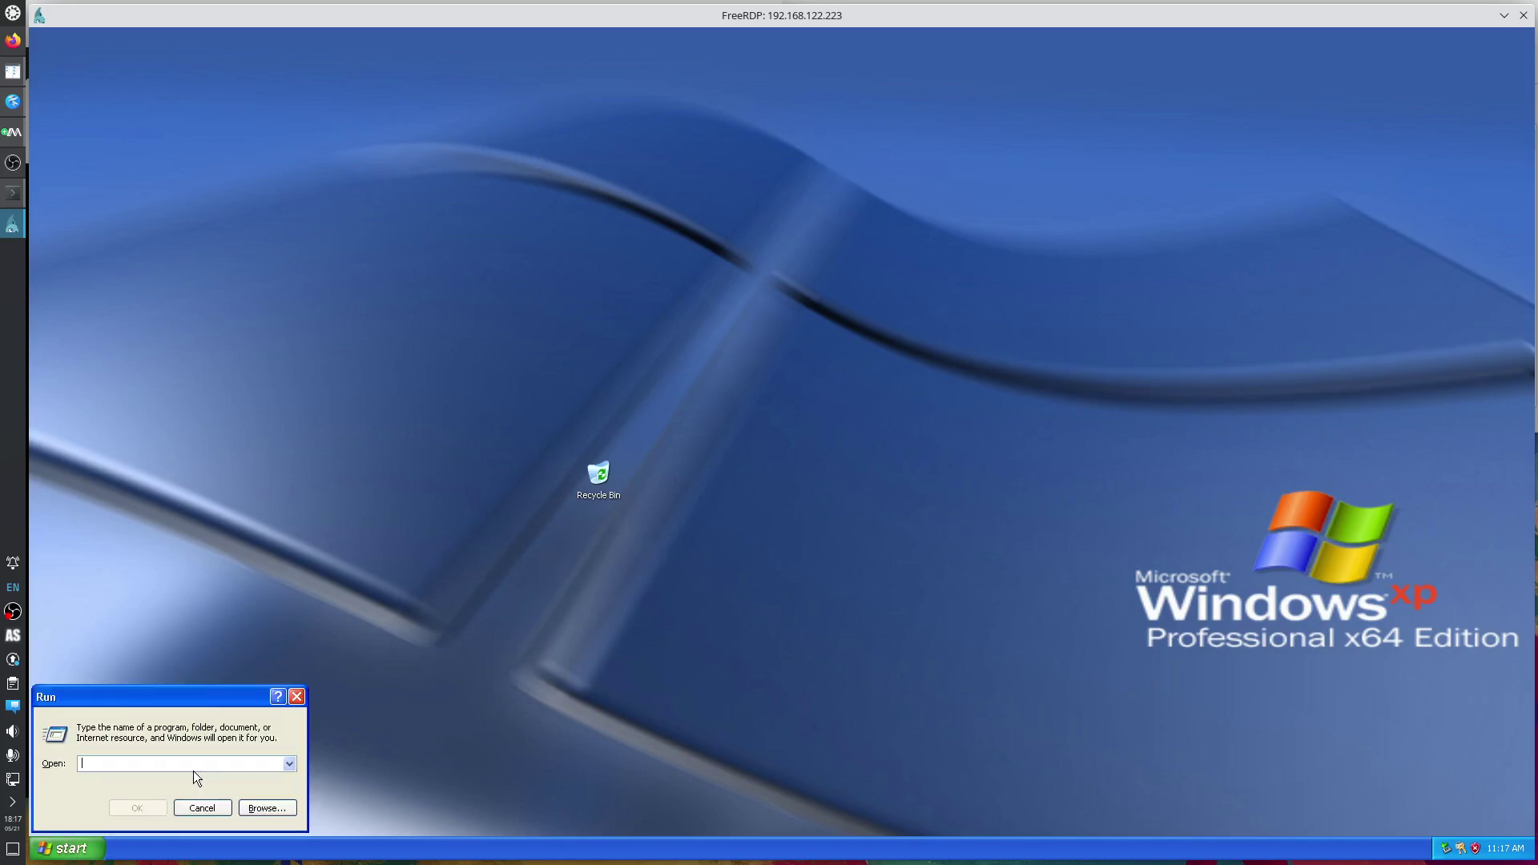
type("cmd")
key("Return")
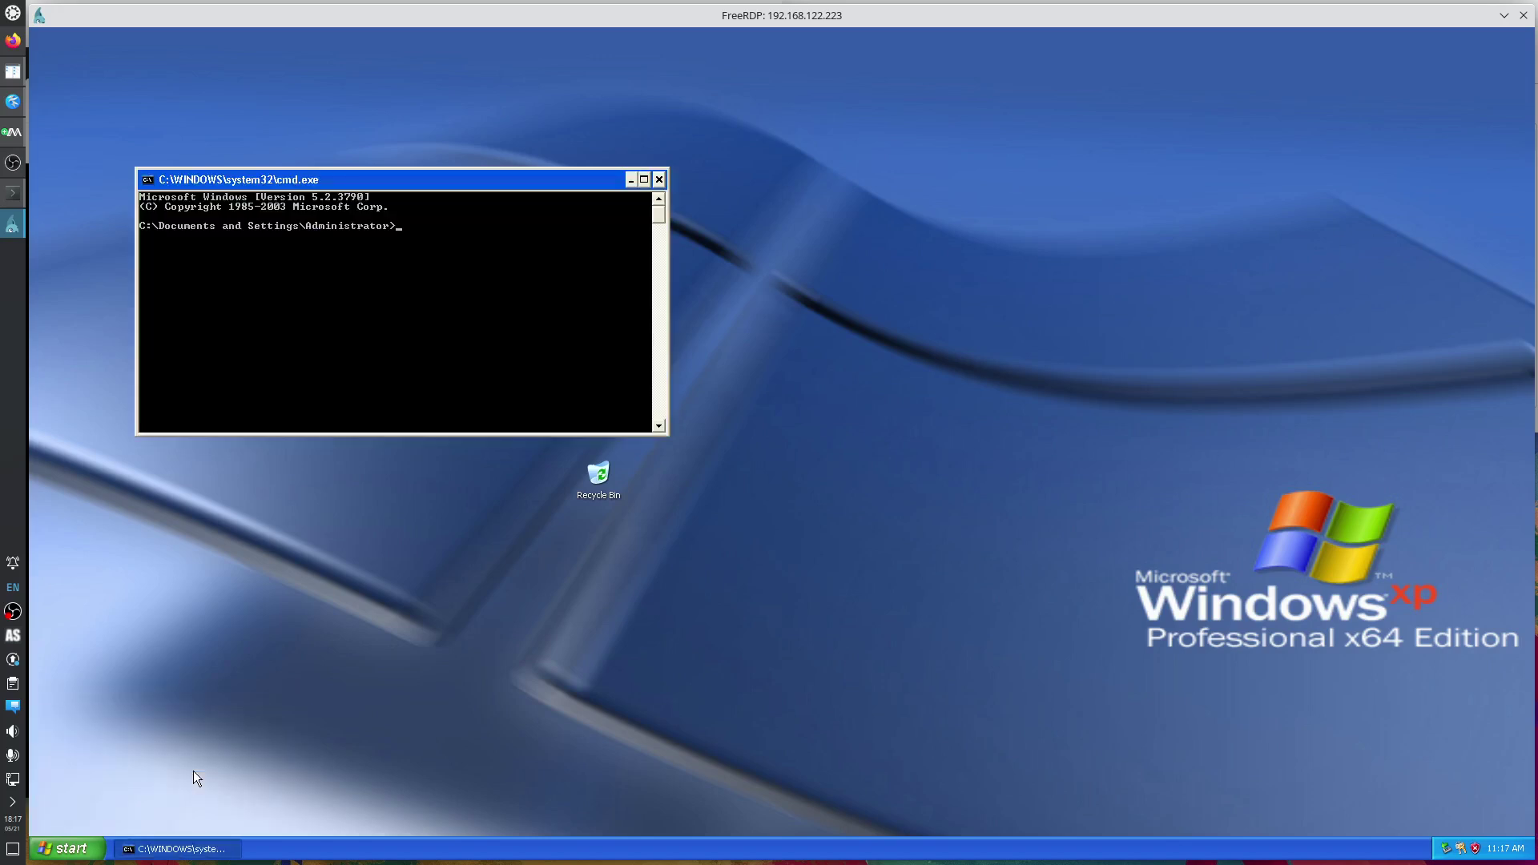
left_click(61, 848)
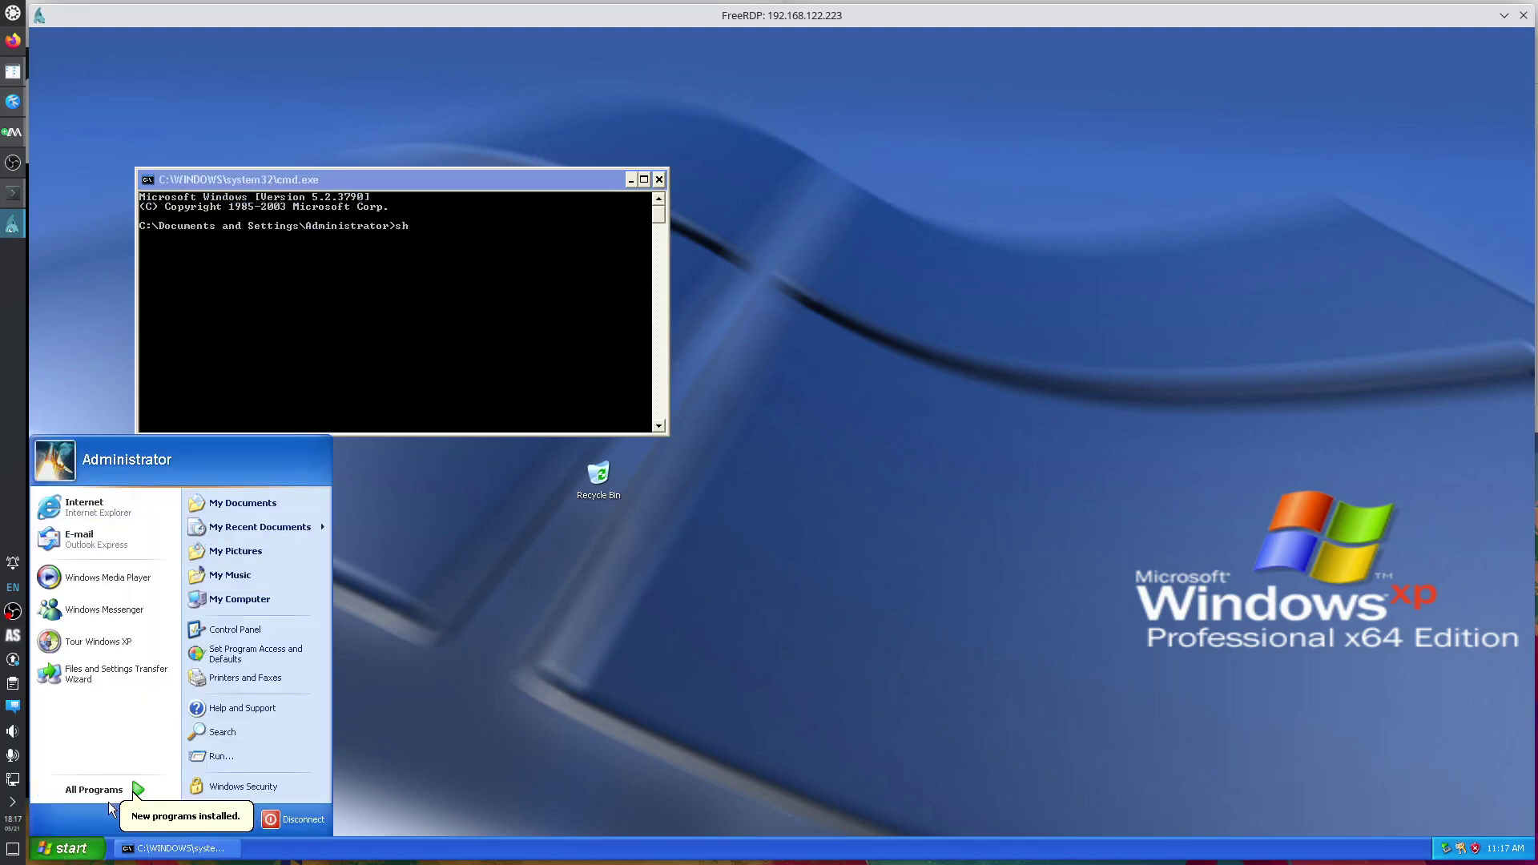
left_click(63, 849)
left_click(63, 850)
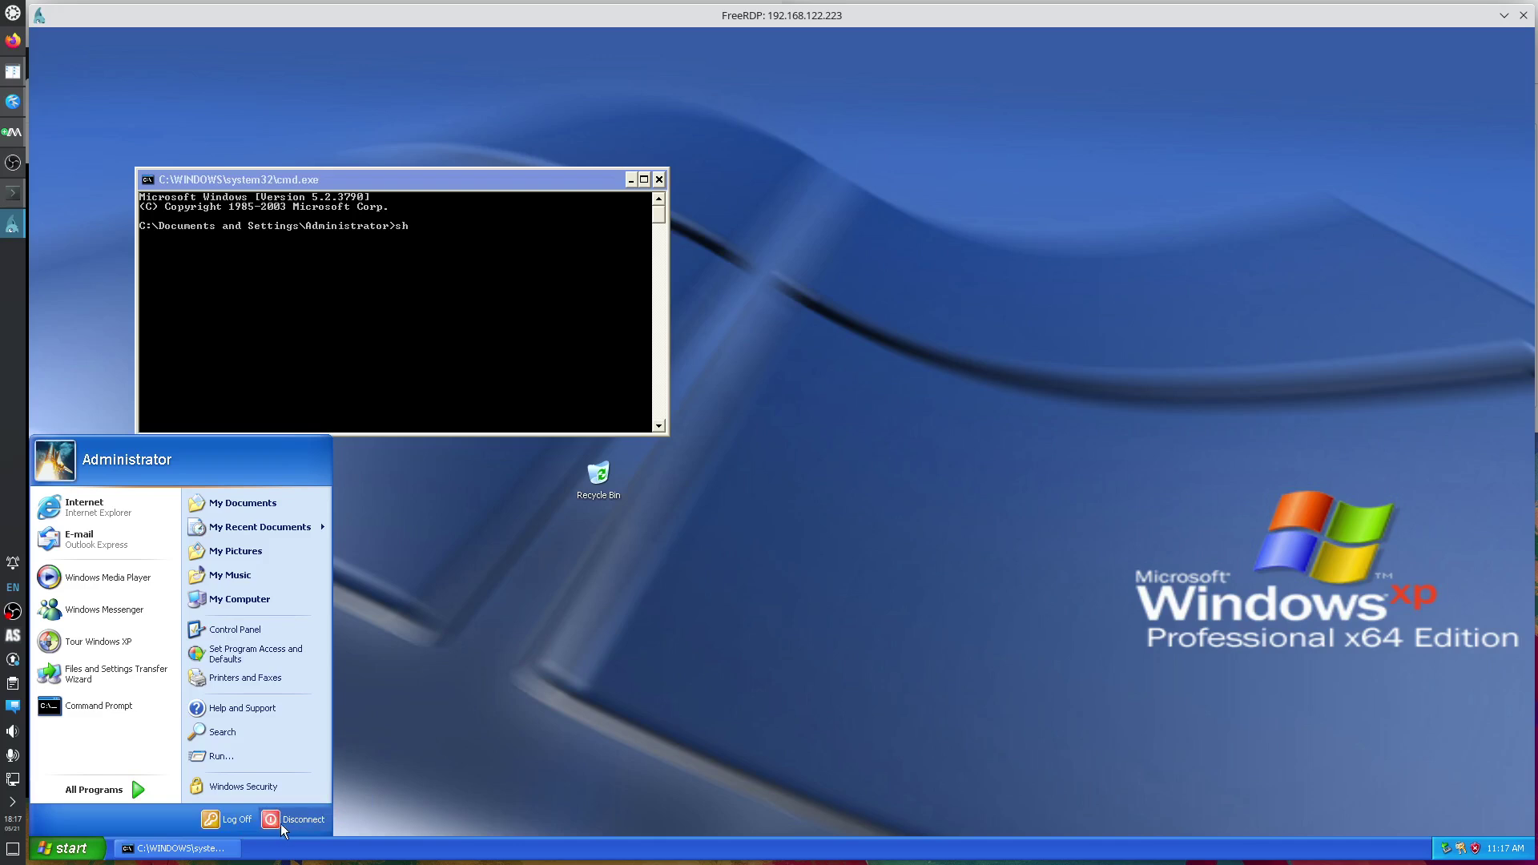
left_click(417, 419)
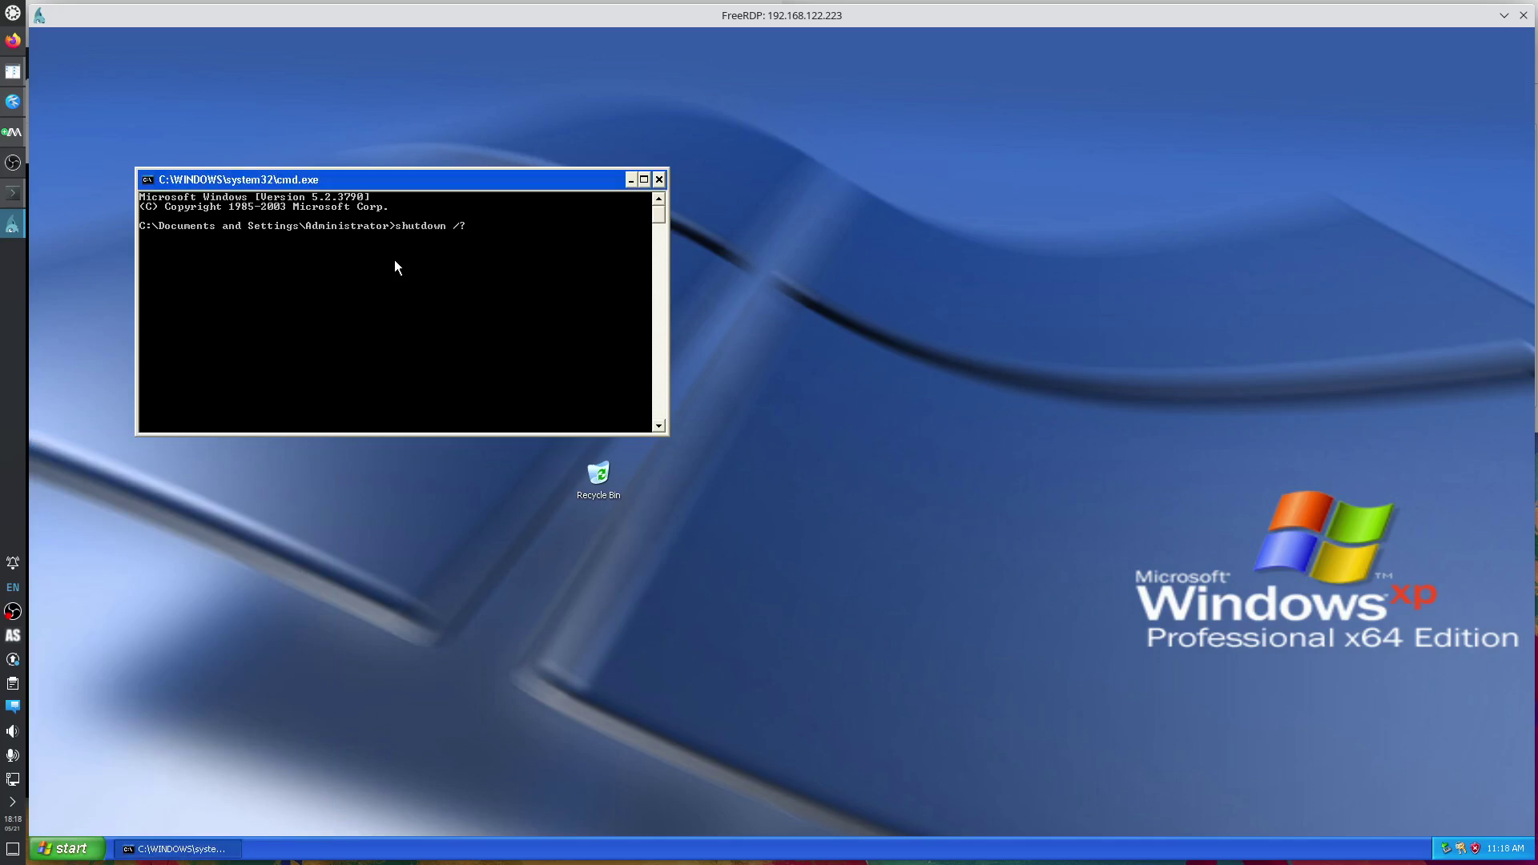
Maximize the command prompt and run shutdown /s /t 1 to power off XP.
key("Return")
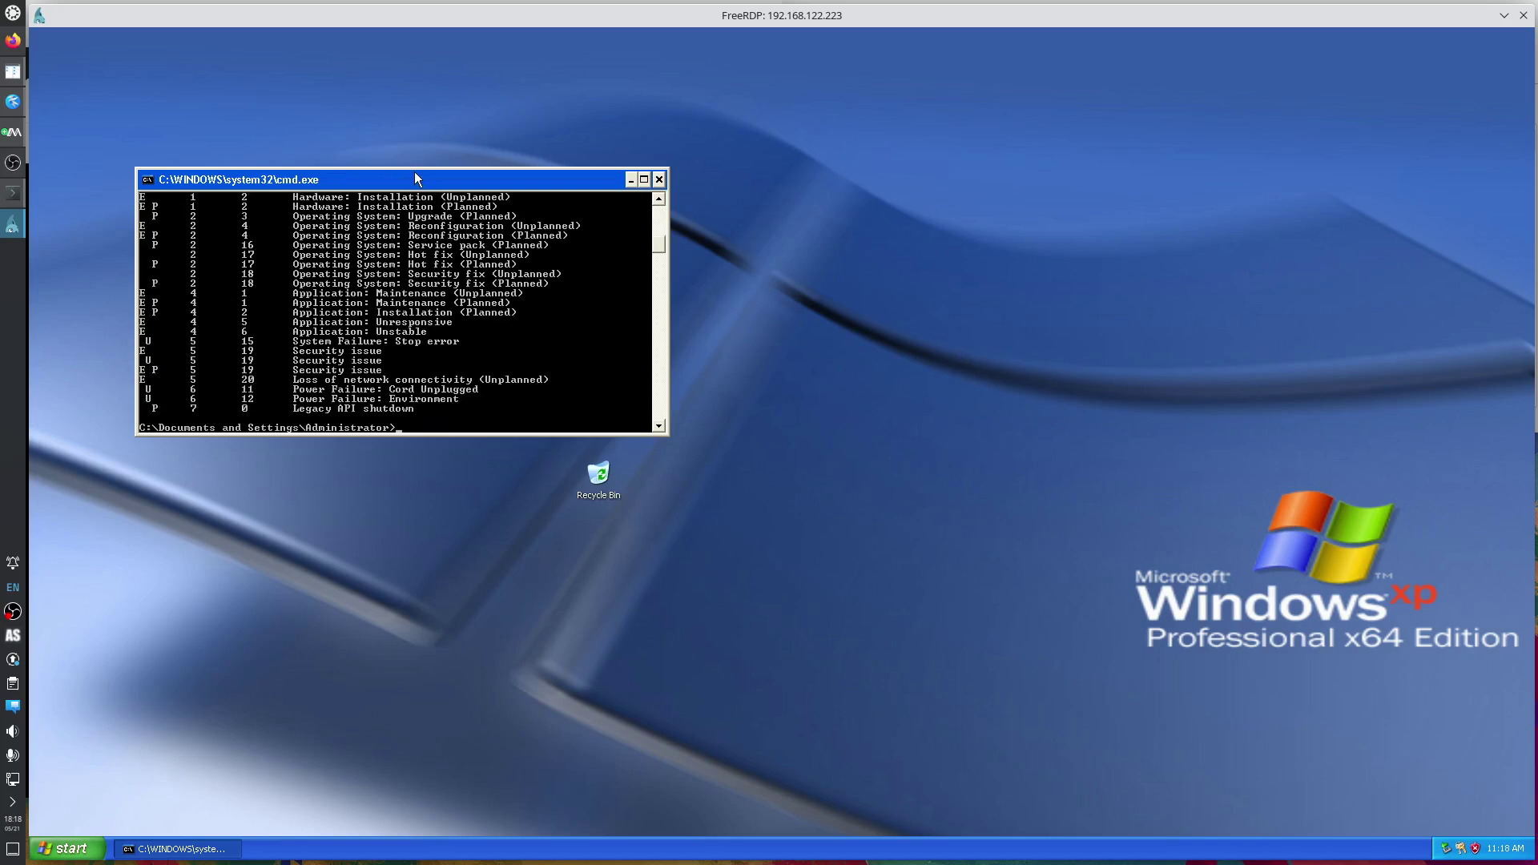
double_click(418, 179)
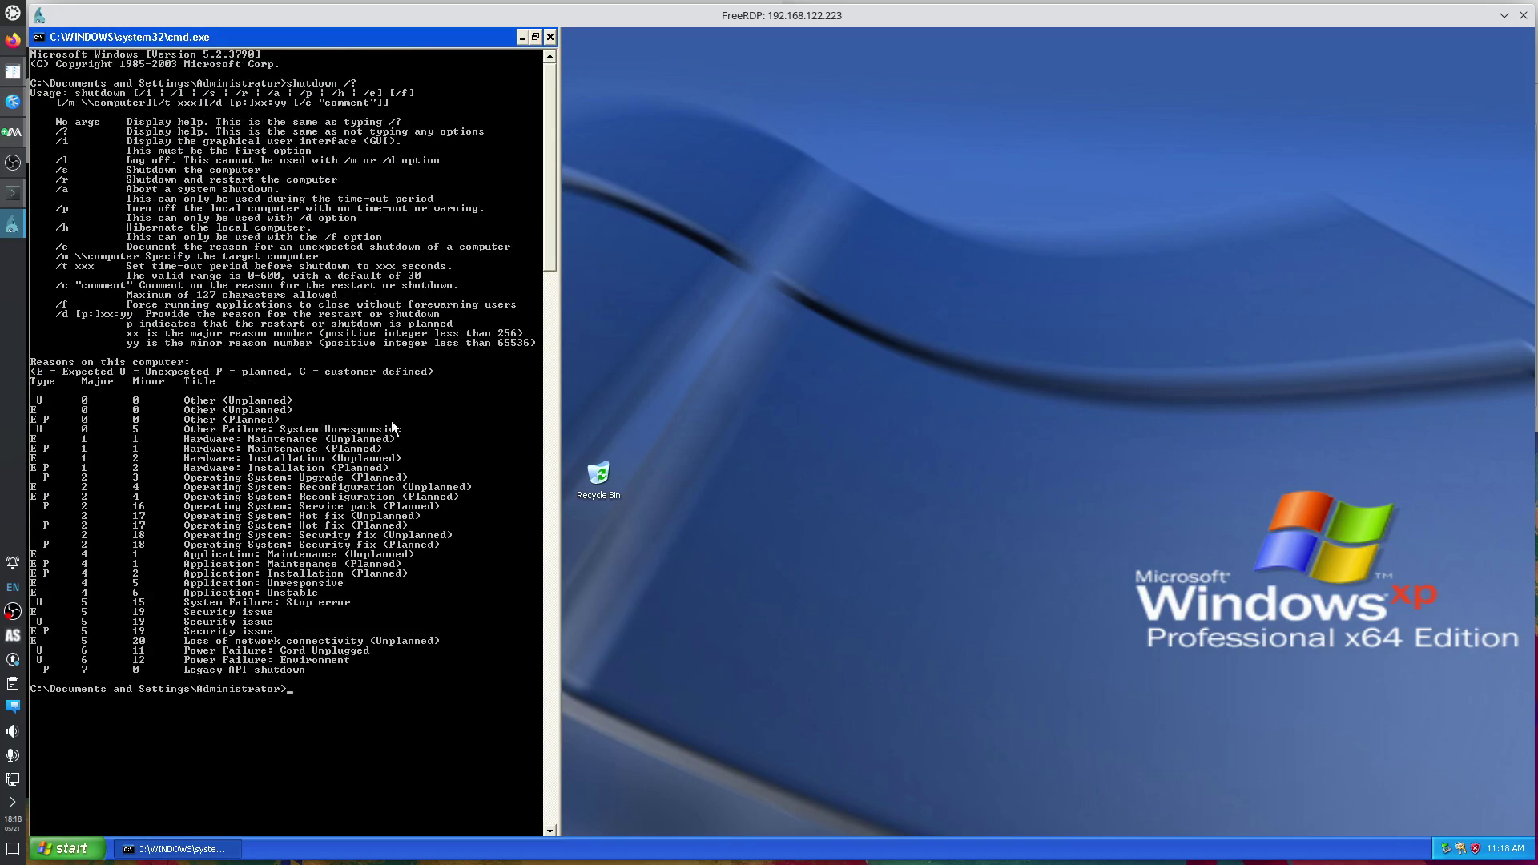
type("shutdown /")
key("Return")
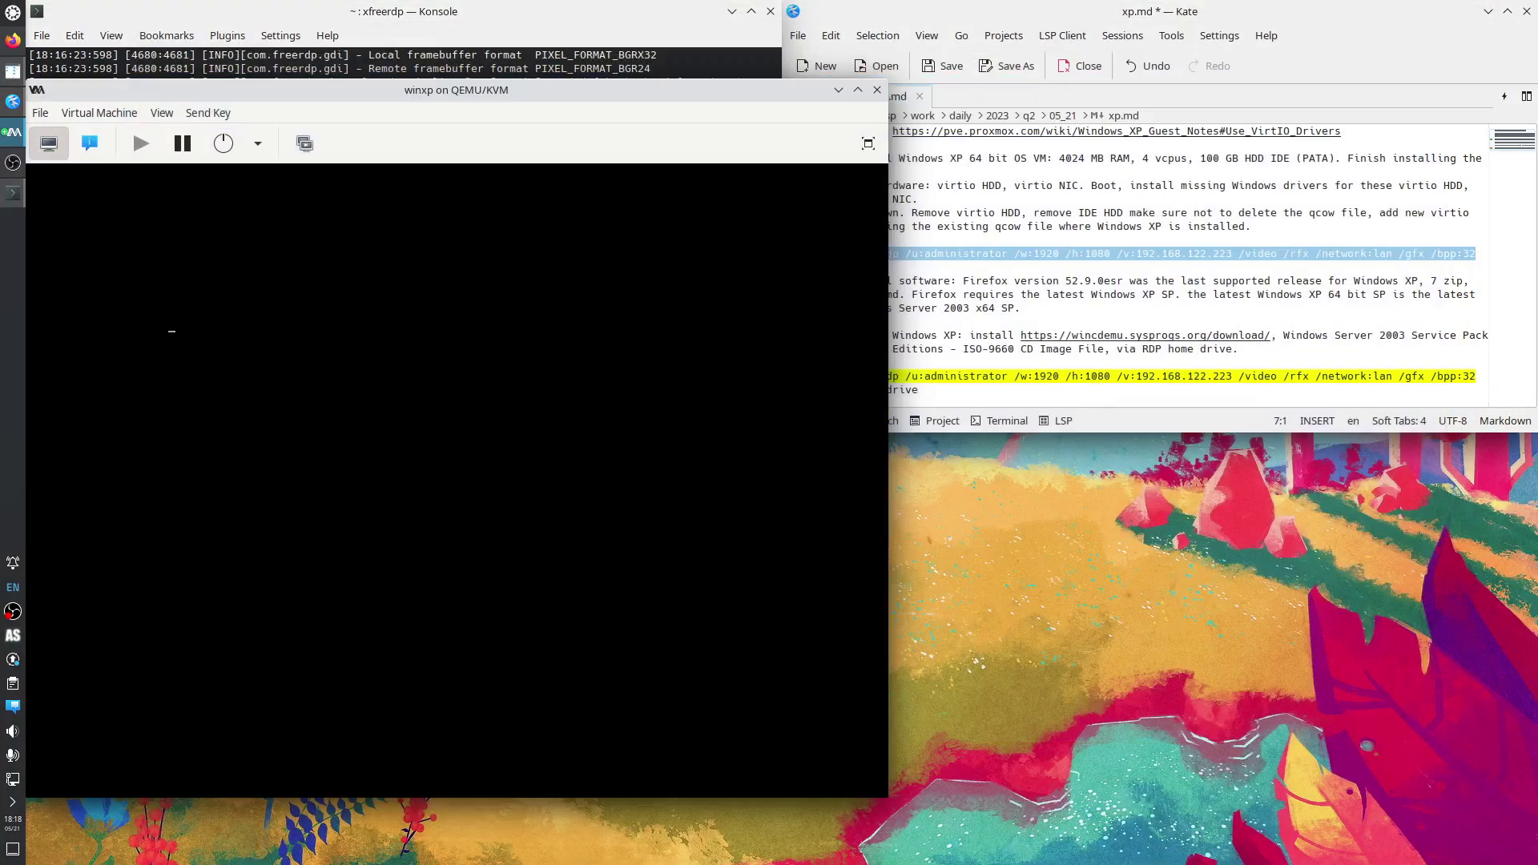
Show the VM's hardware details and mark the virtio HDD step in the setup notes.
left_click(1049, 352)
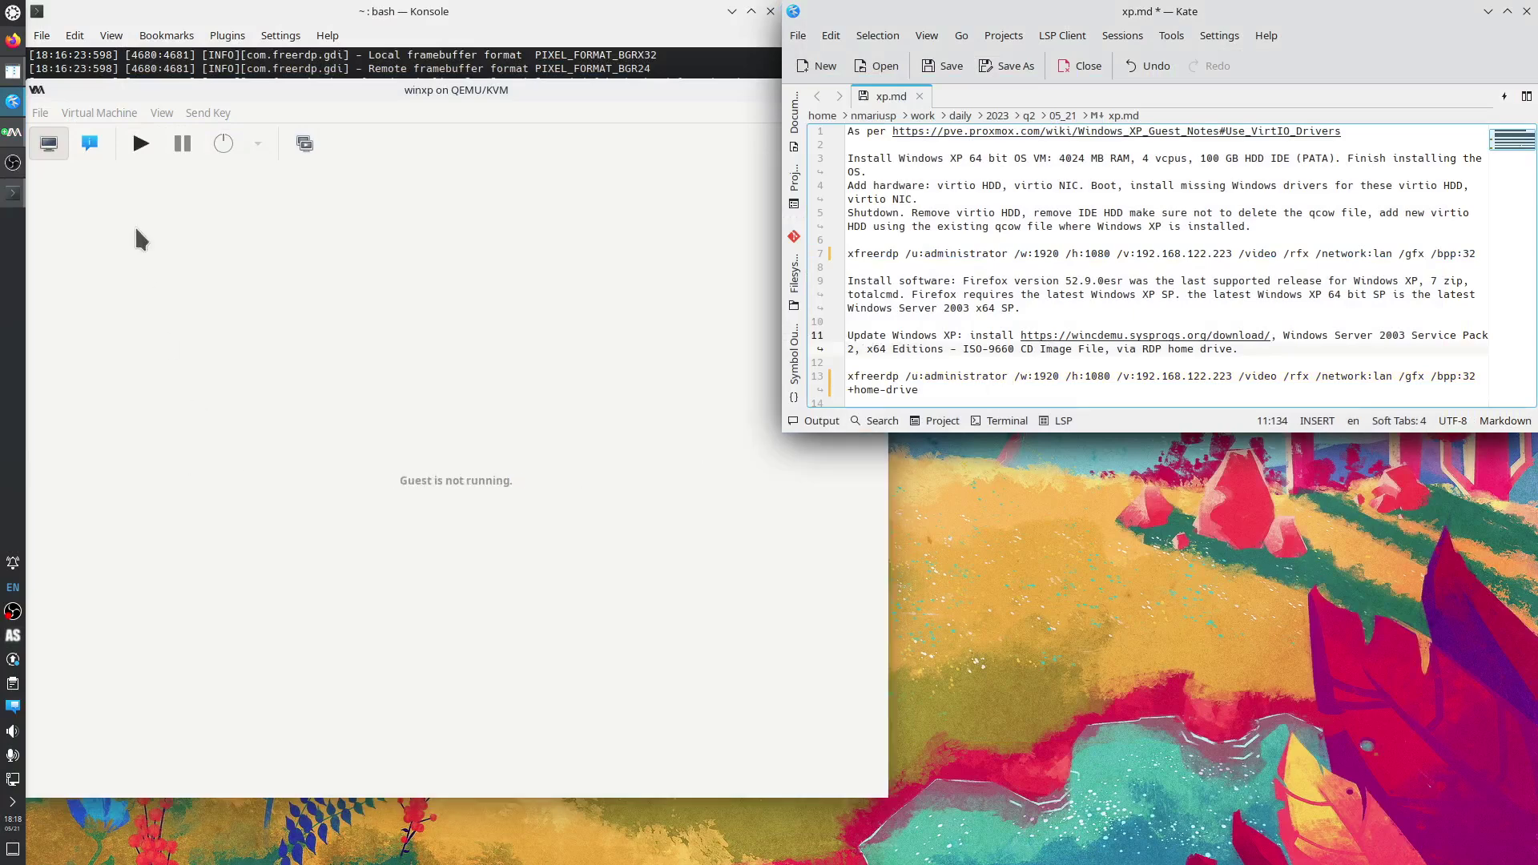
left_click(91, 146)
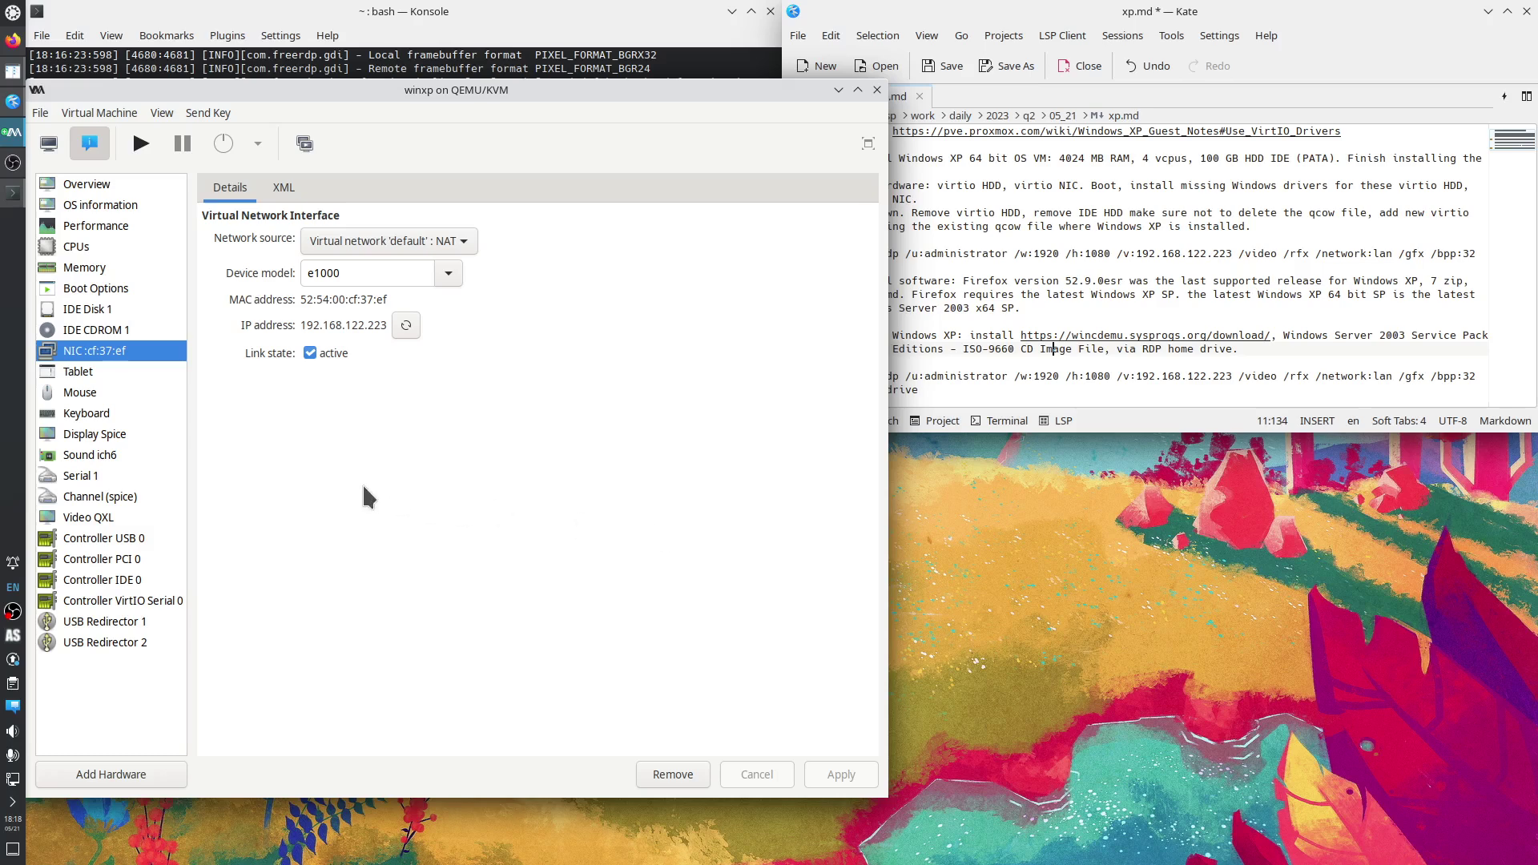
left_click(921, 199)
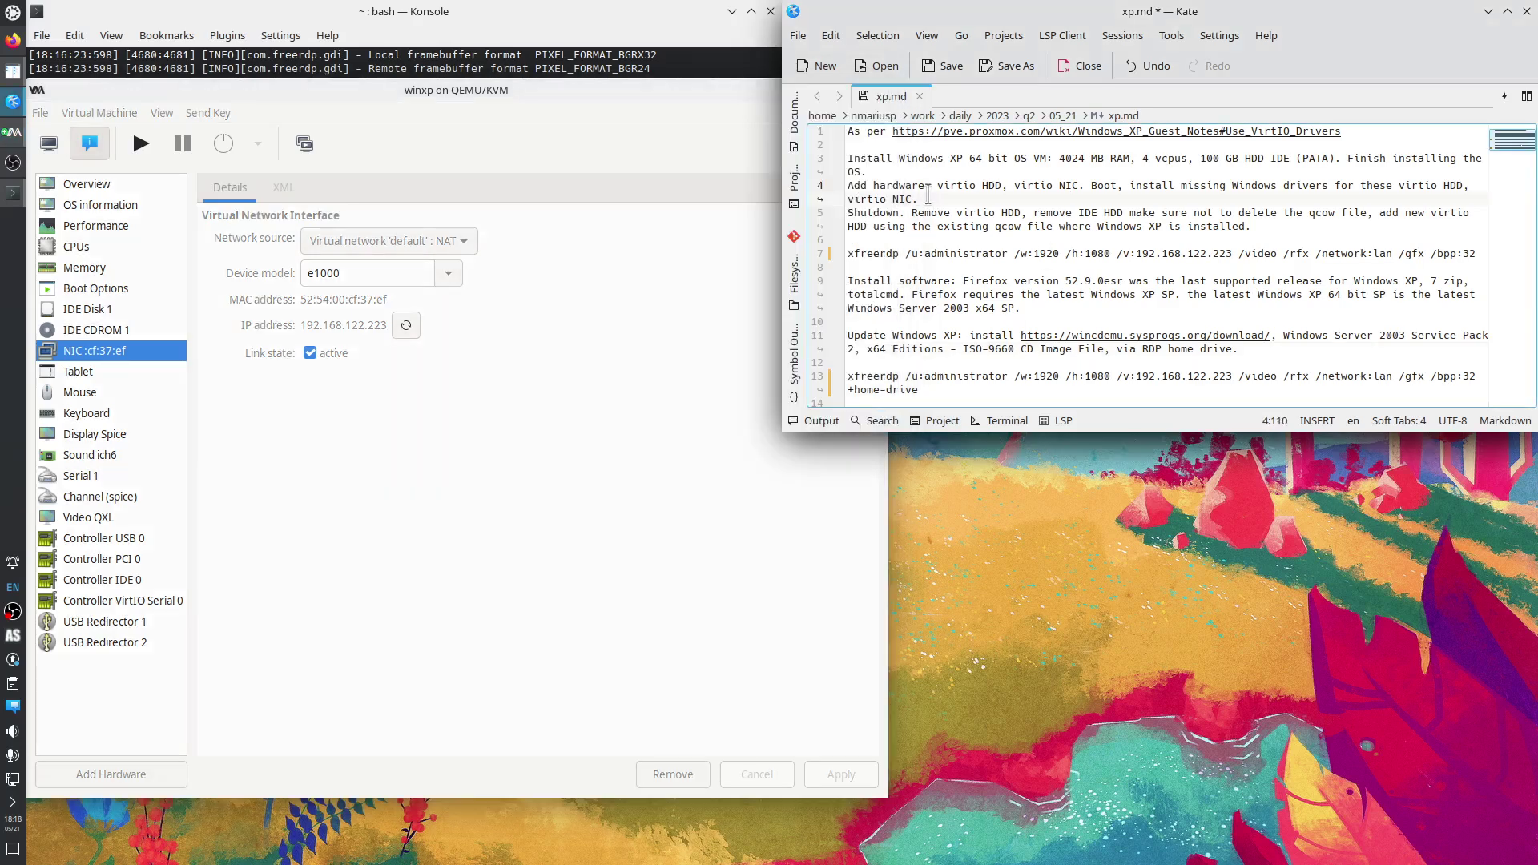
left_click_drag(938, 185, 996, 185)
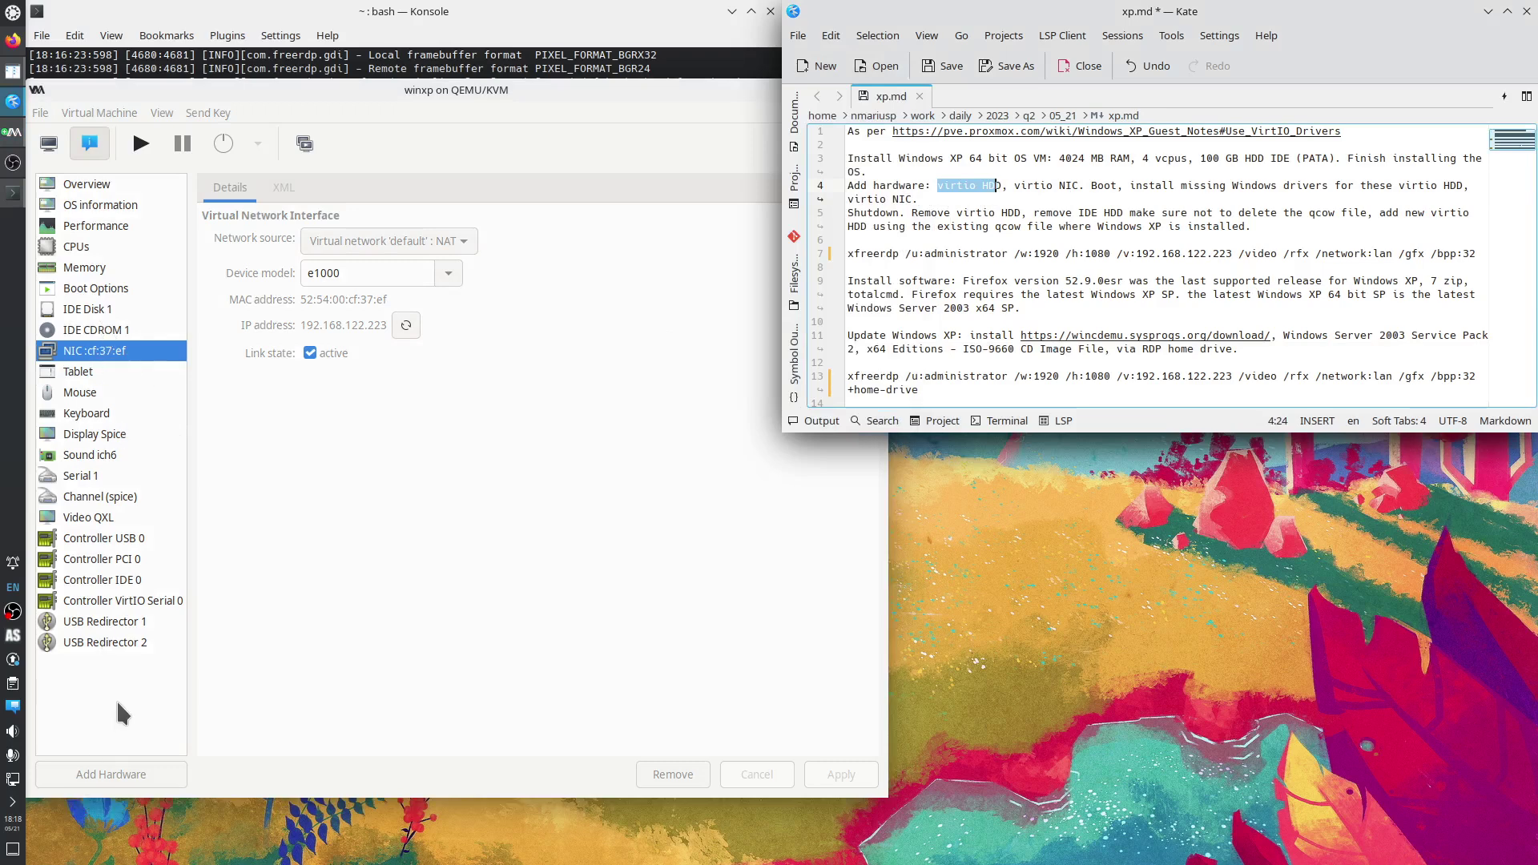
Add a new 20 GiB storage disk using the VirtIO bus type.
left_click(86, 788)
left_click(86, 784)
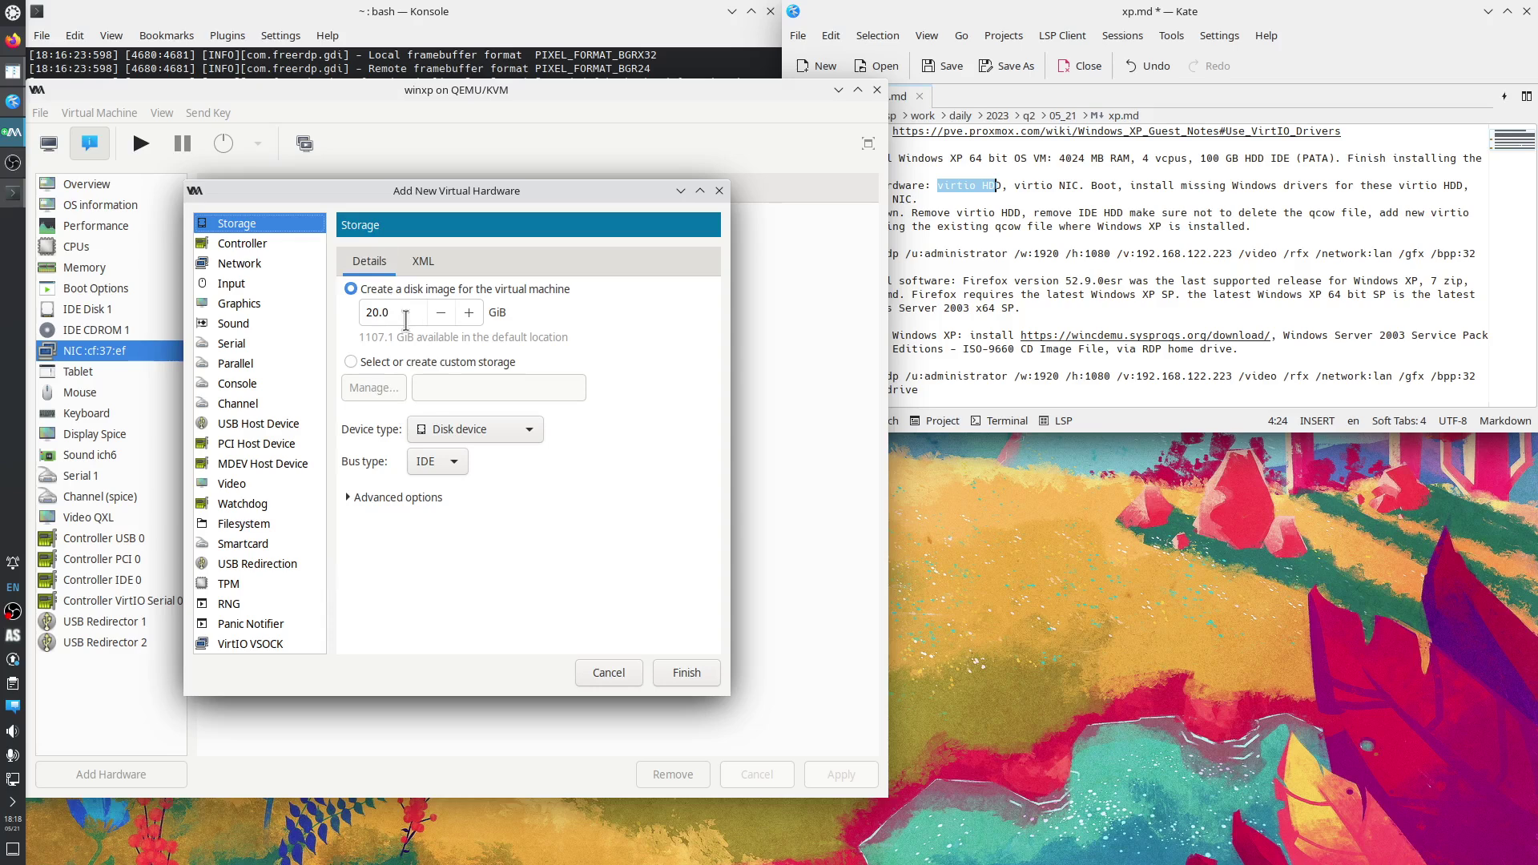
left_click(458, 463)
left_click(445, 570)
left_click(677, 677)
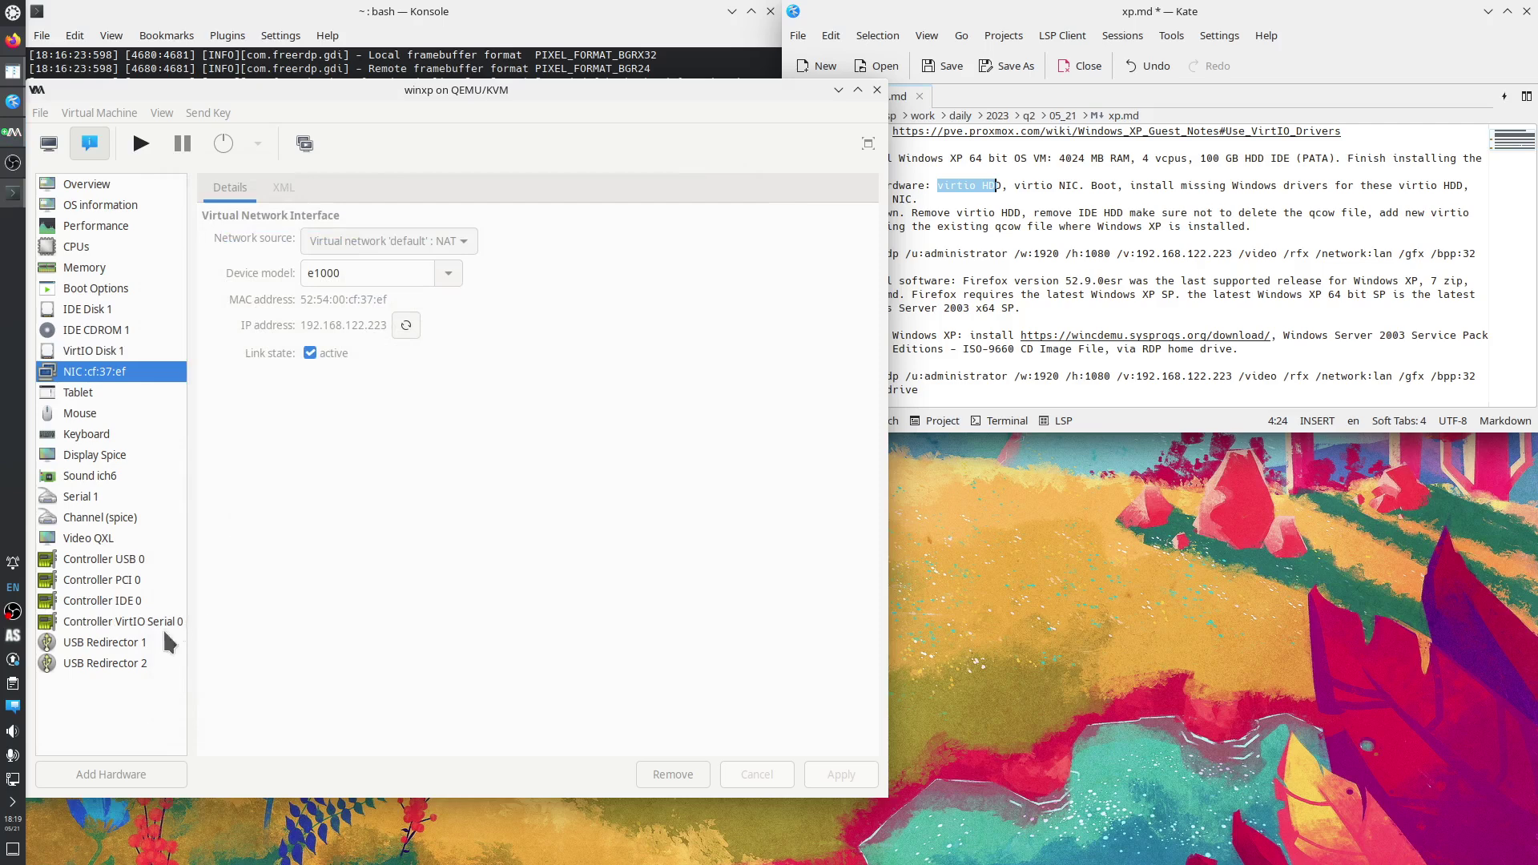
Add a network card with device model virtio to winxp, then start the VM.
left_click(117, 774)
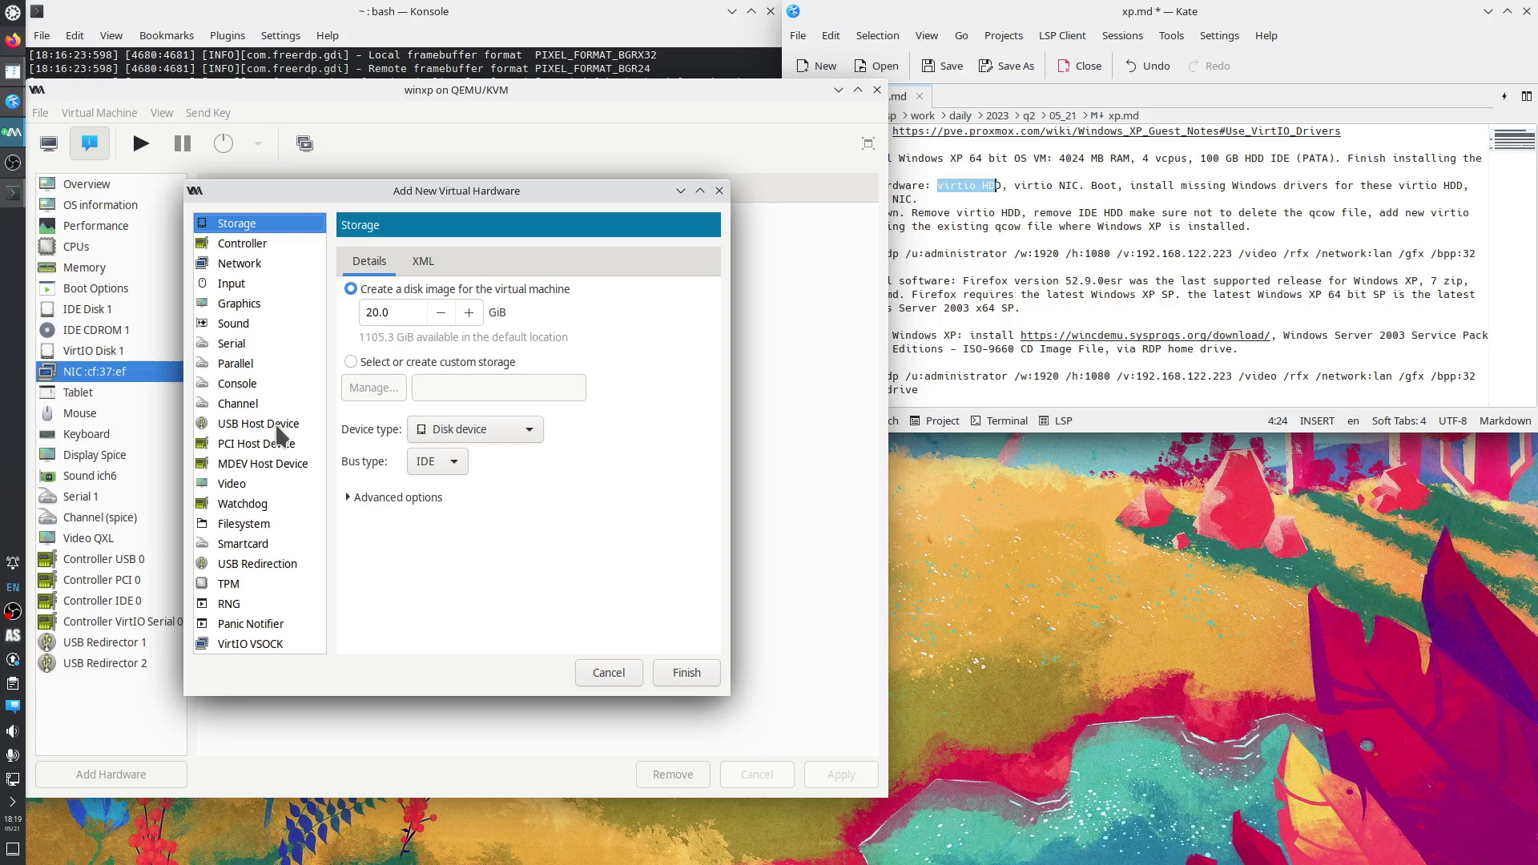
left_click(254, 264)
left_click(586, 365)
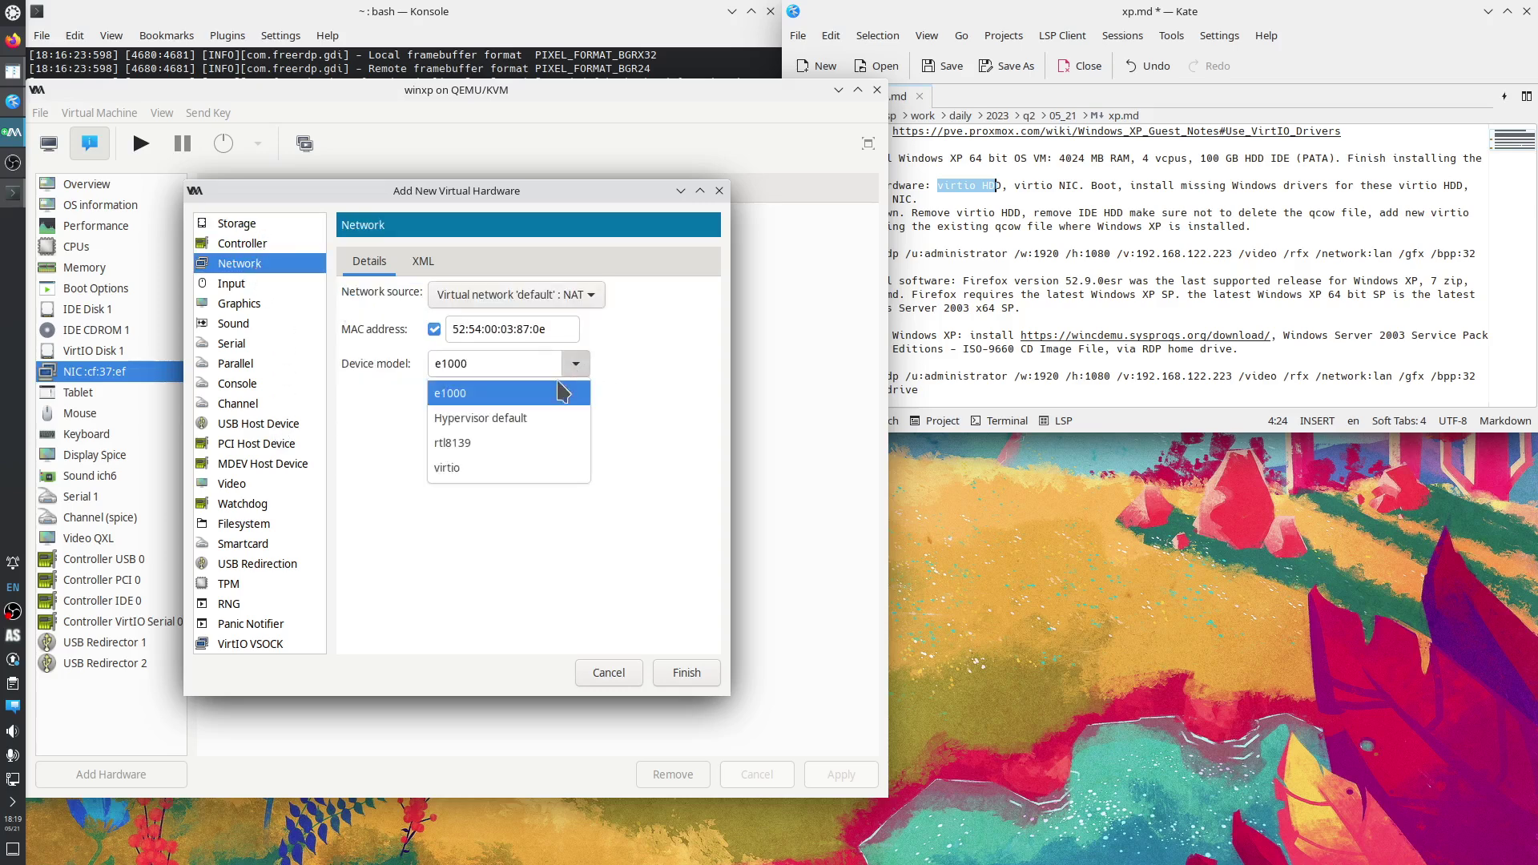
left_click(480, 468)
left_click(676, 675)
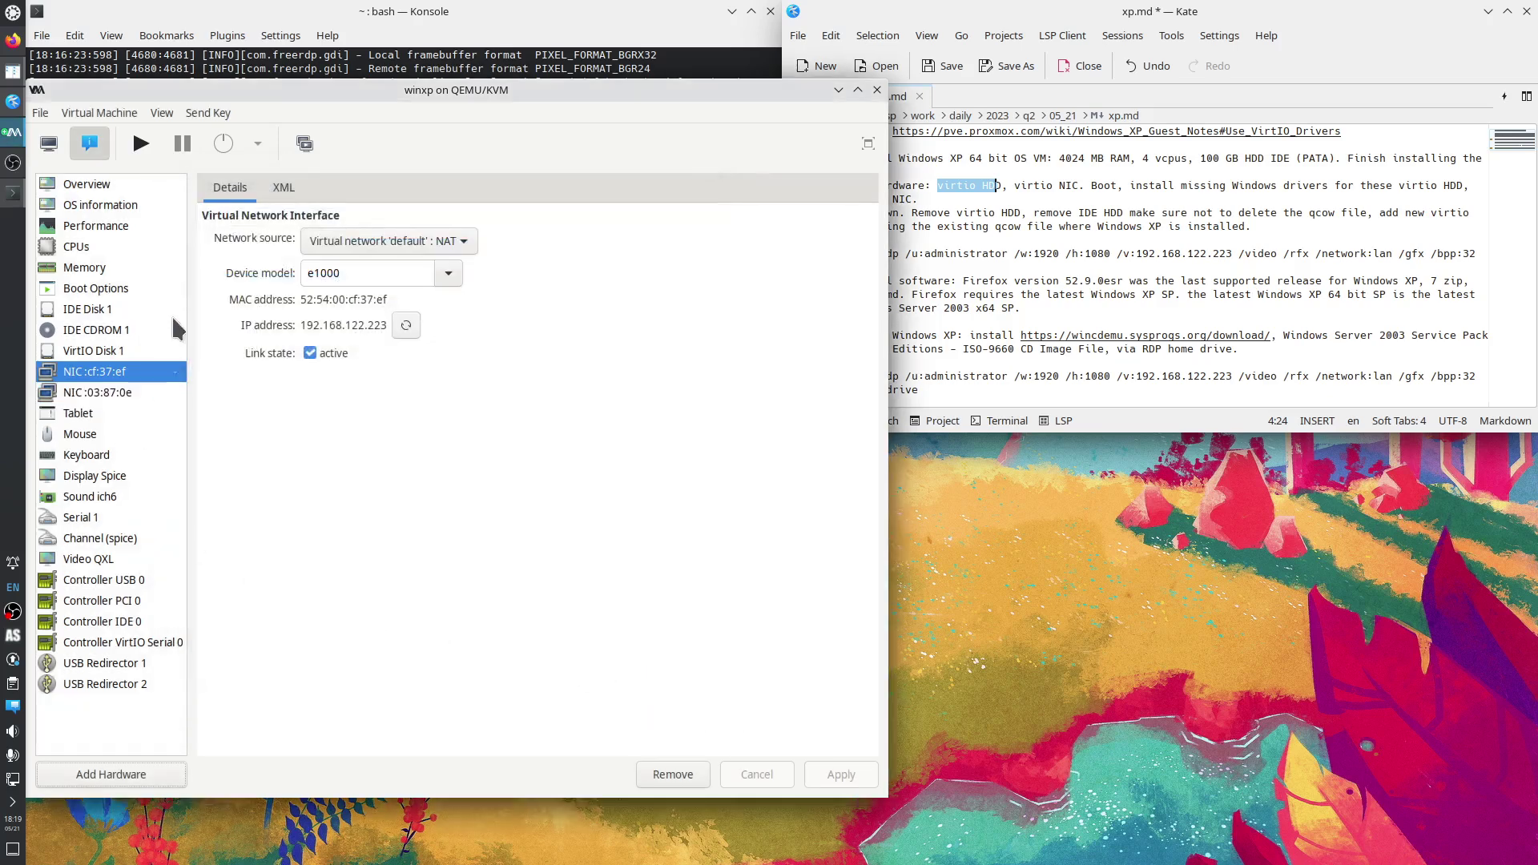
left_click(141, 148)
Show winxp's graphical console and check the xfreerdp connection output in Konsole.
left_click(48, 145)
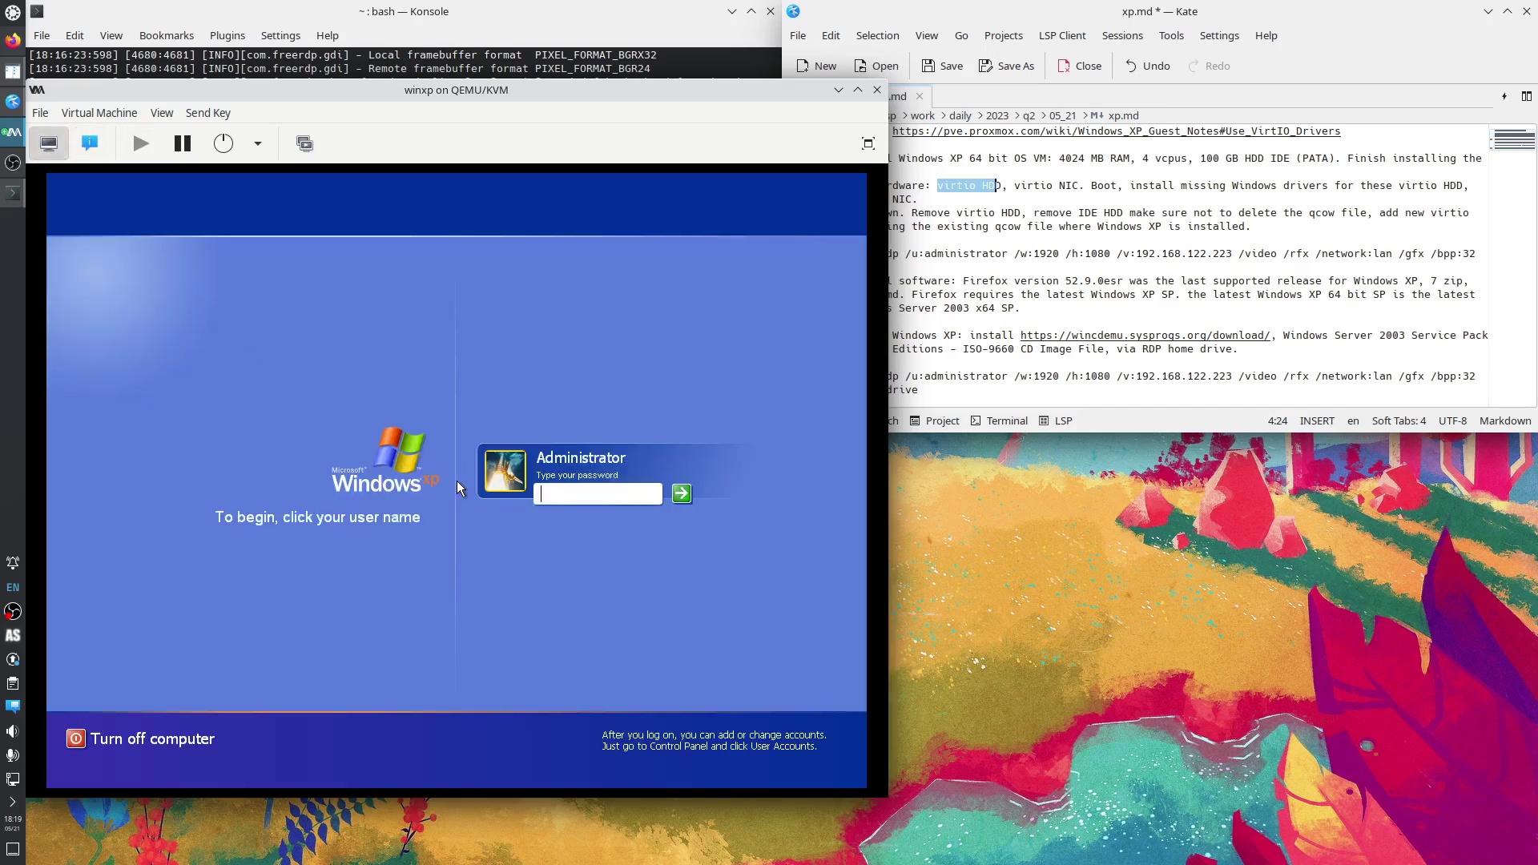
left_click(295, 64)
key("Up")
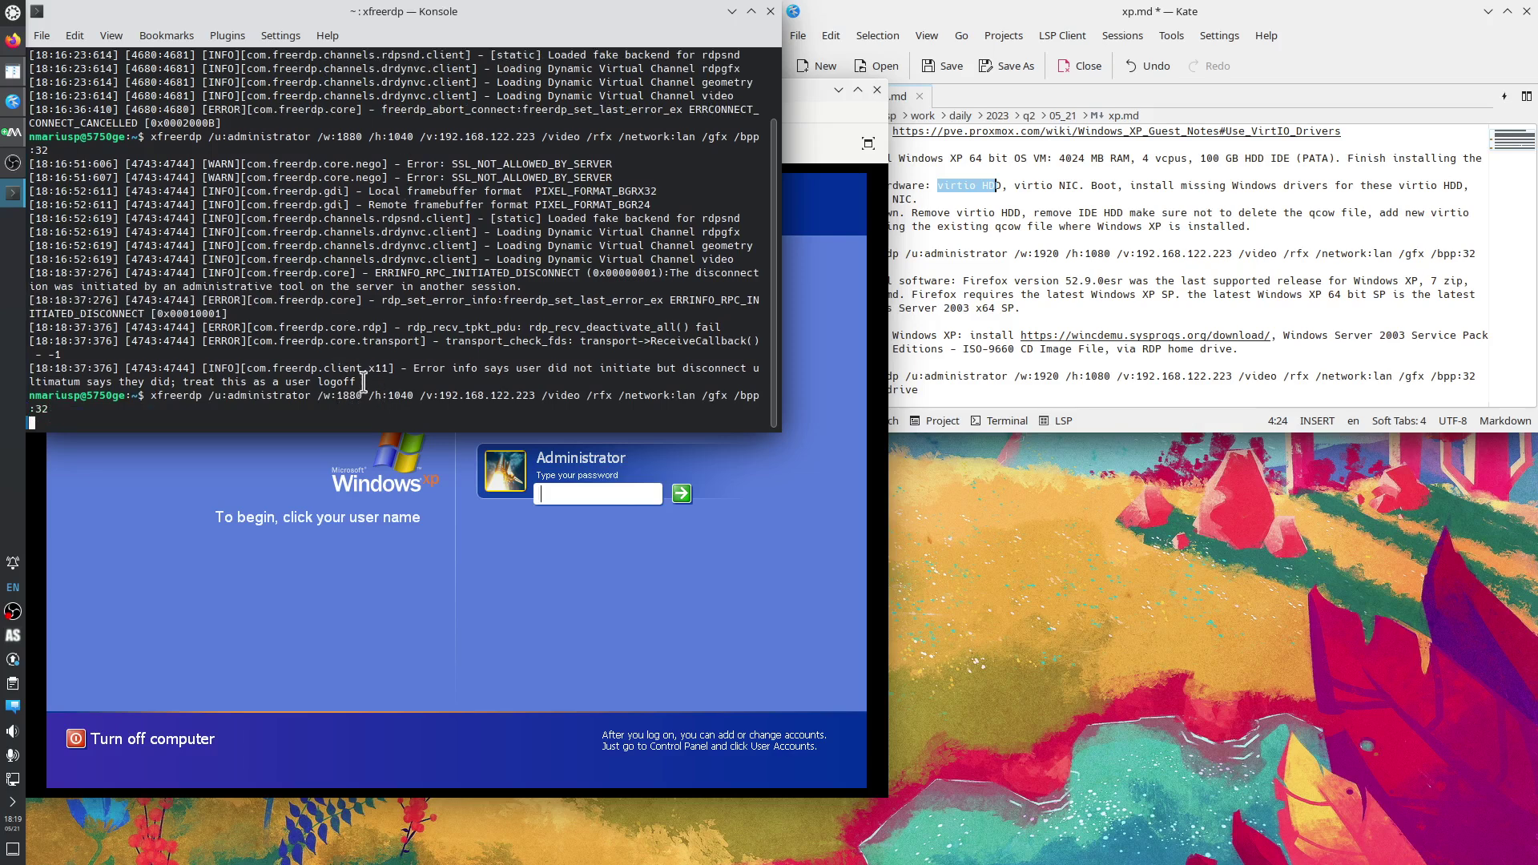
scroll(363, 364, "up", 1)
scroll(363, 364, "down", 1)
left_click(588, 499)
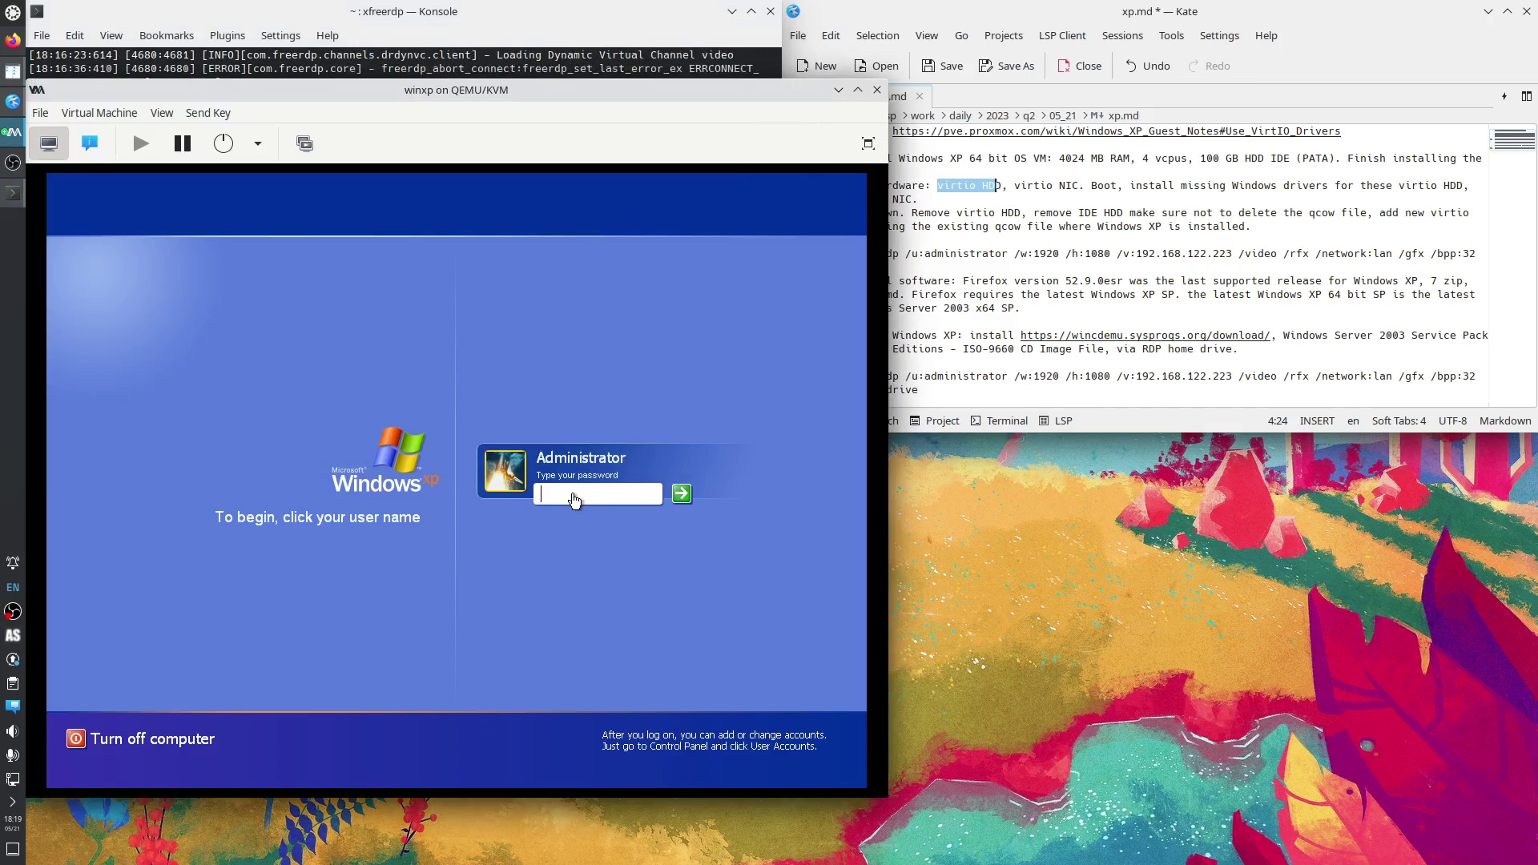
left_click(468, 56)
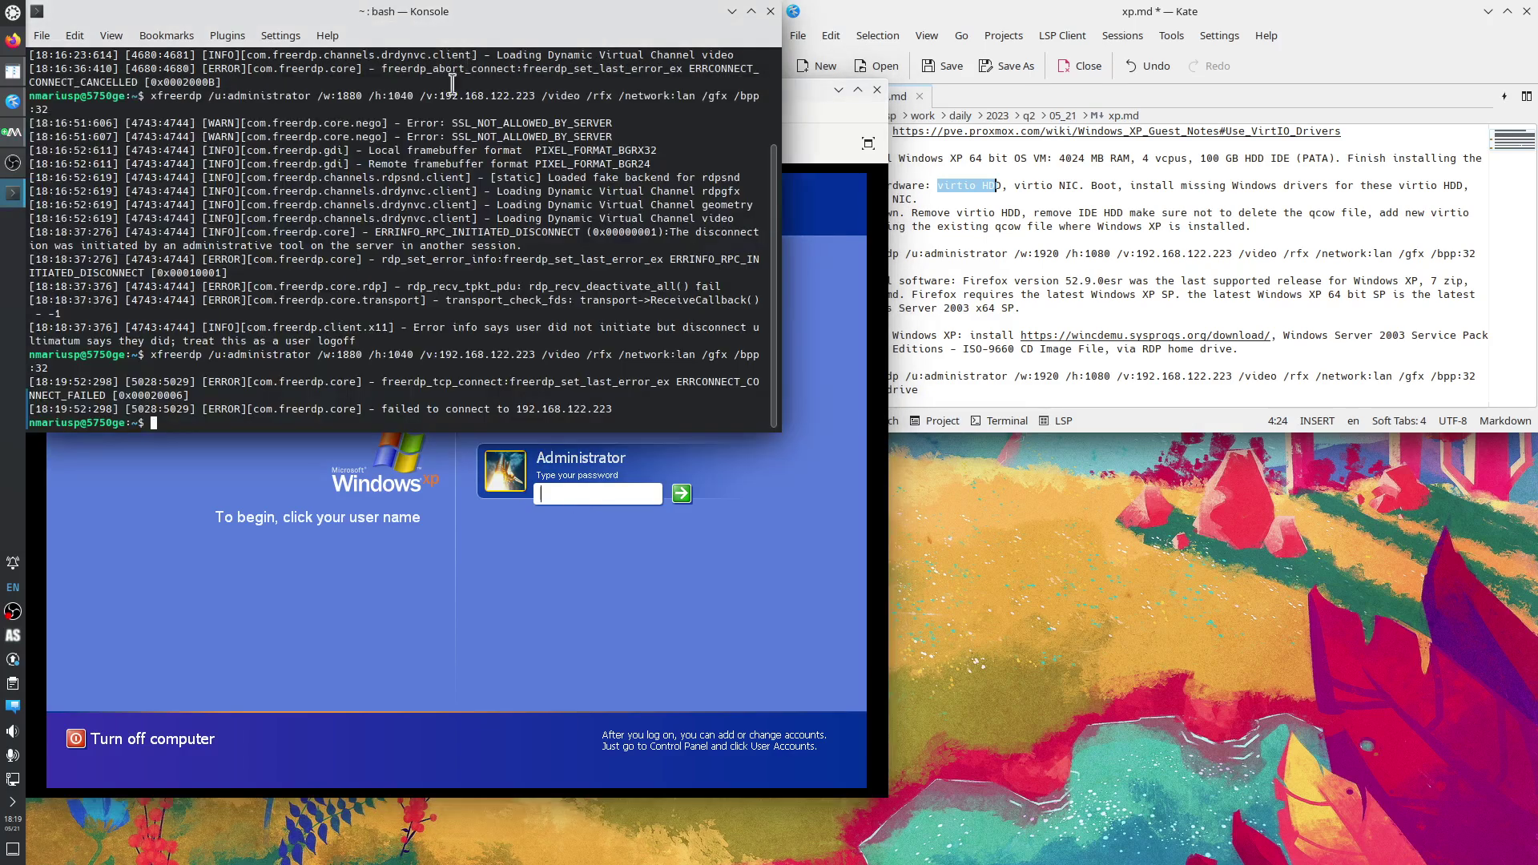
Log in to XP on the VM console, then rerun the xfreerdp command in Konsole.
left_click(582, 498)
type("••")
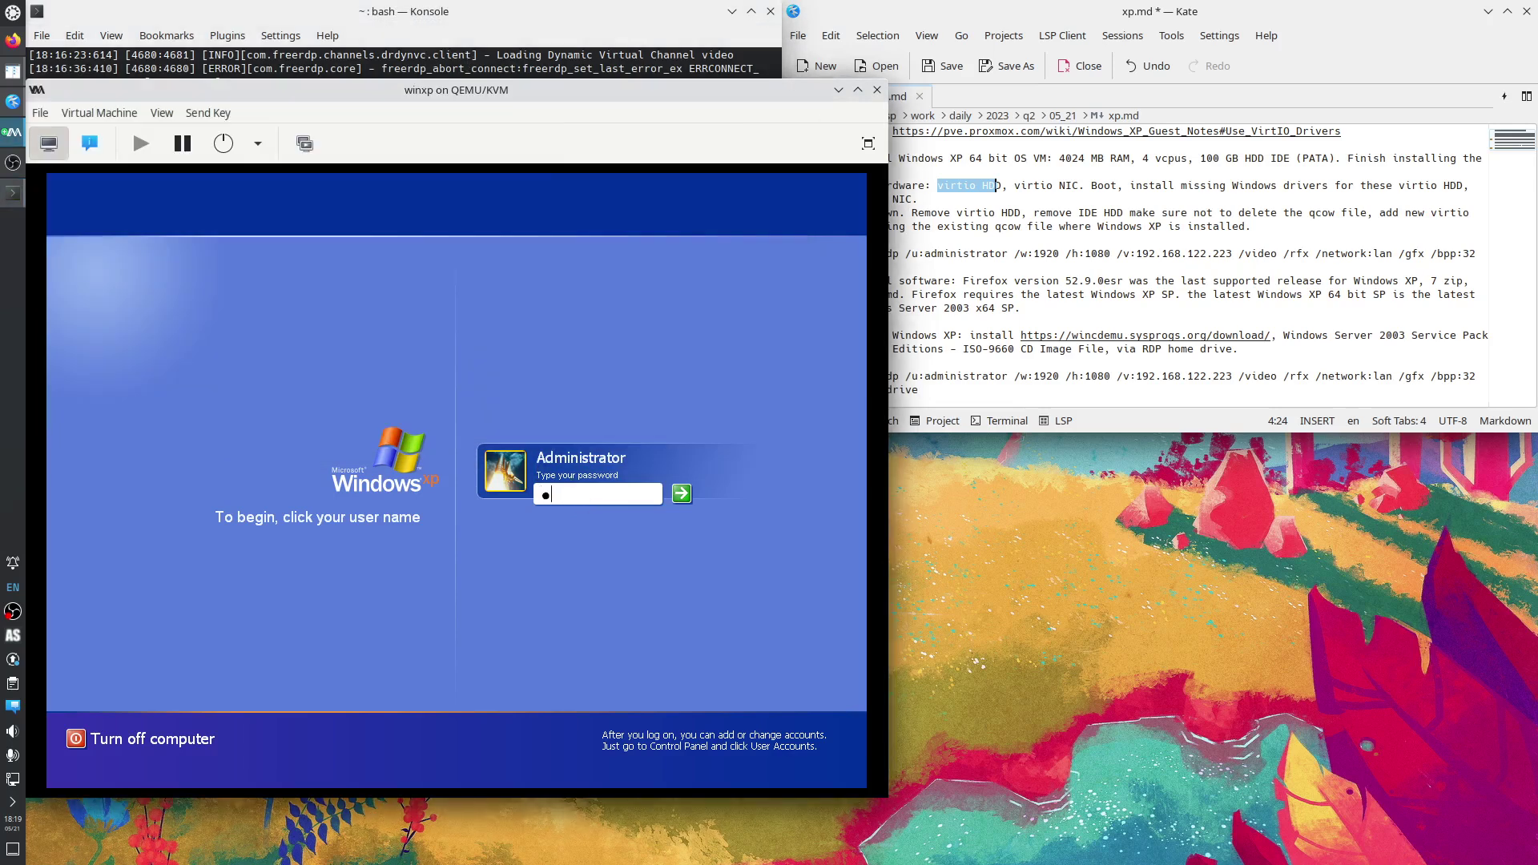
type("••")
key("Return")
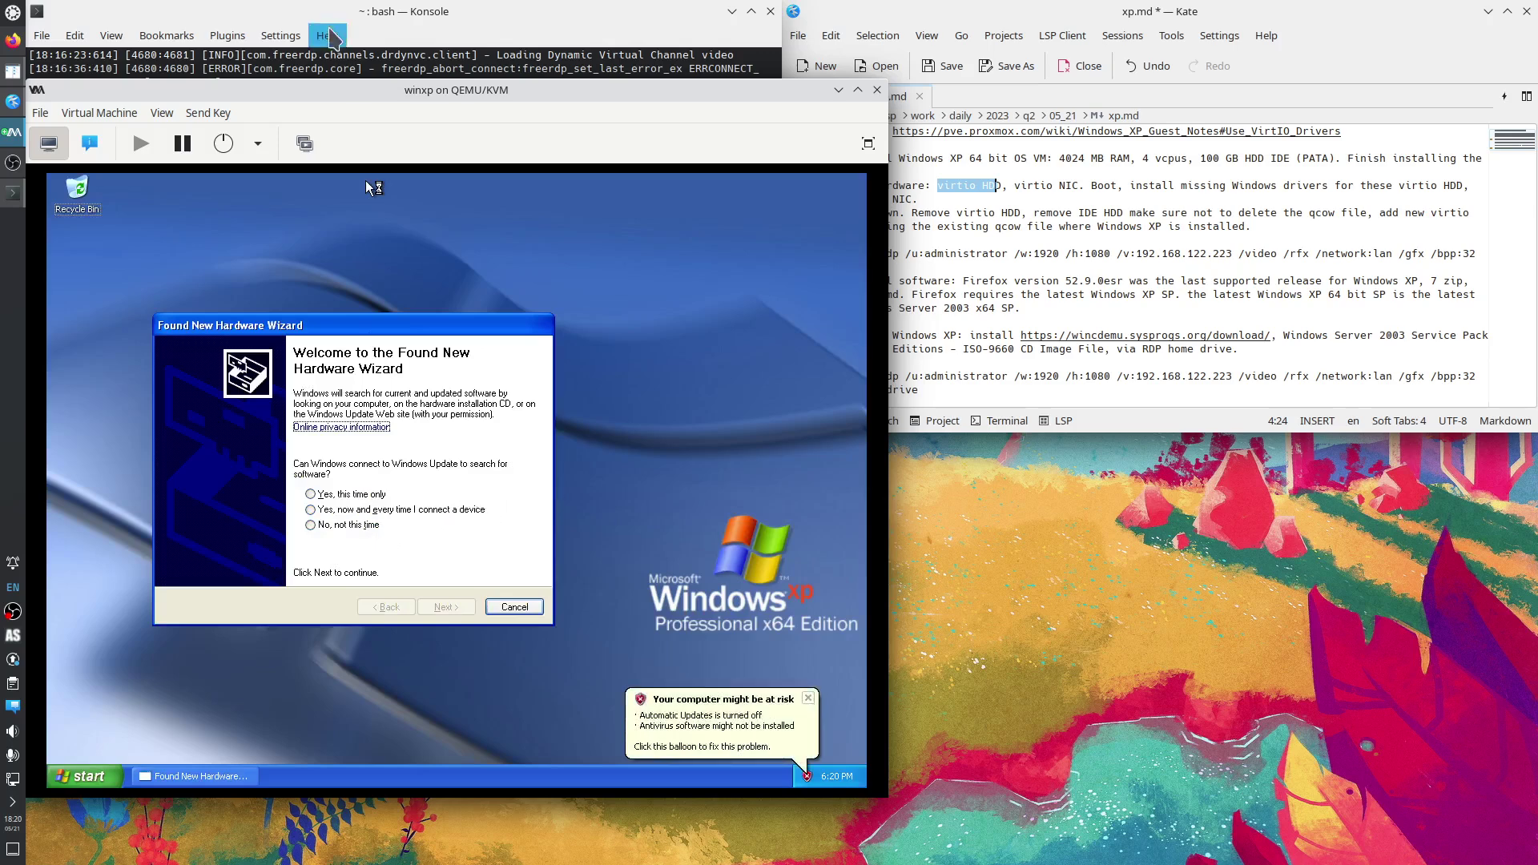
left_click(332, 64)
key("Up")
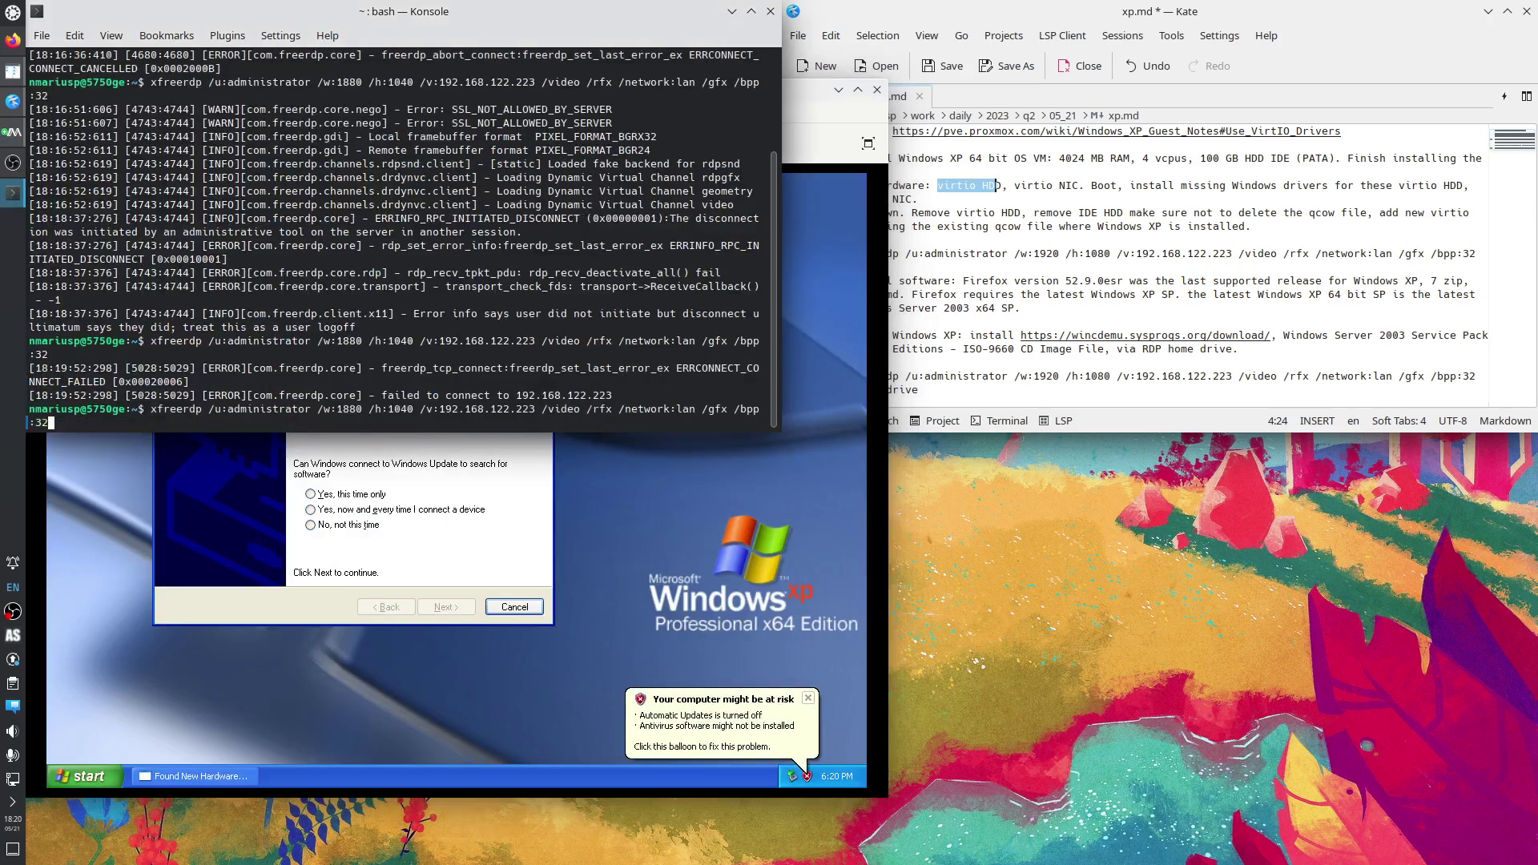
key("Return")
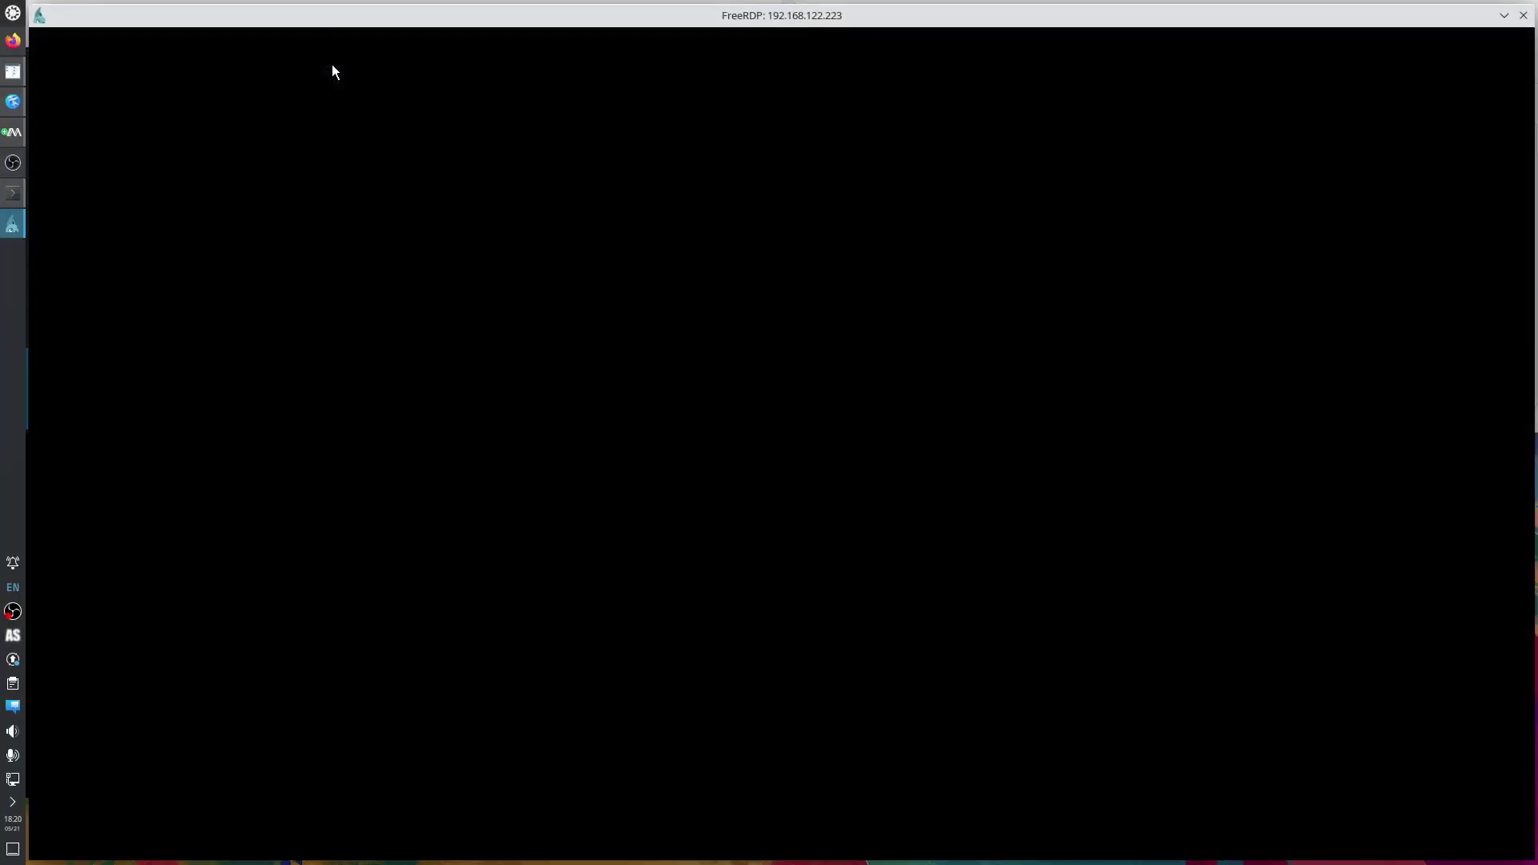
Log on, and in Found New Hardware Wizard choose Yes this time only and automatic install.
type("****")
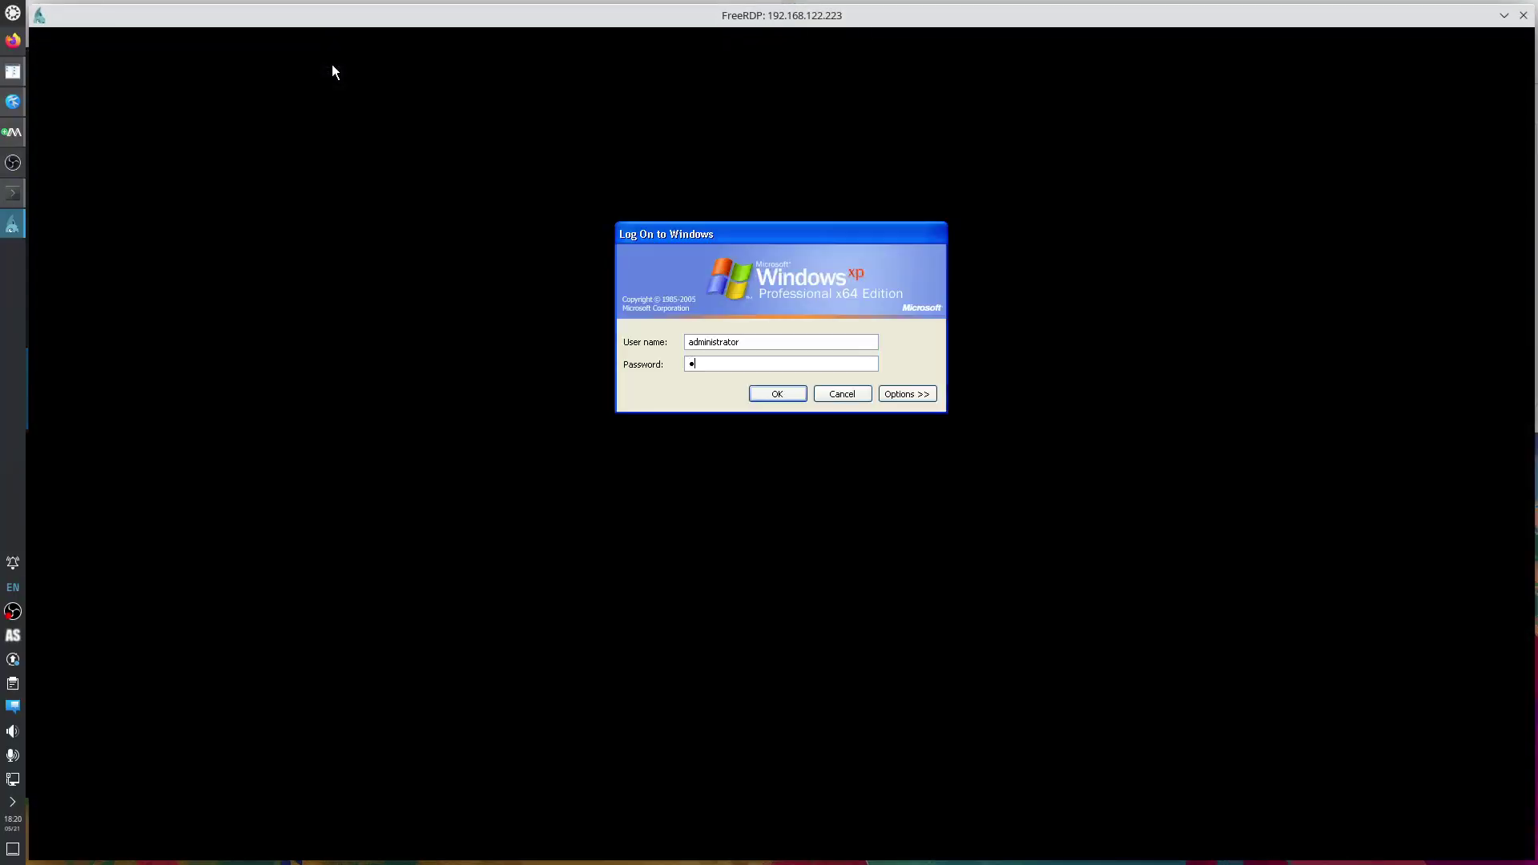
key("Return")
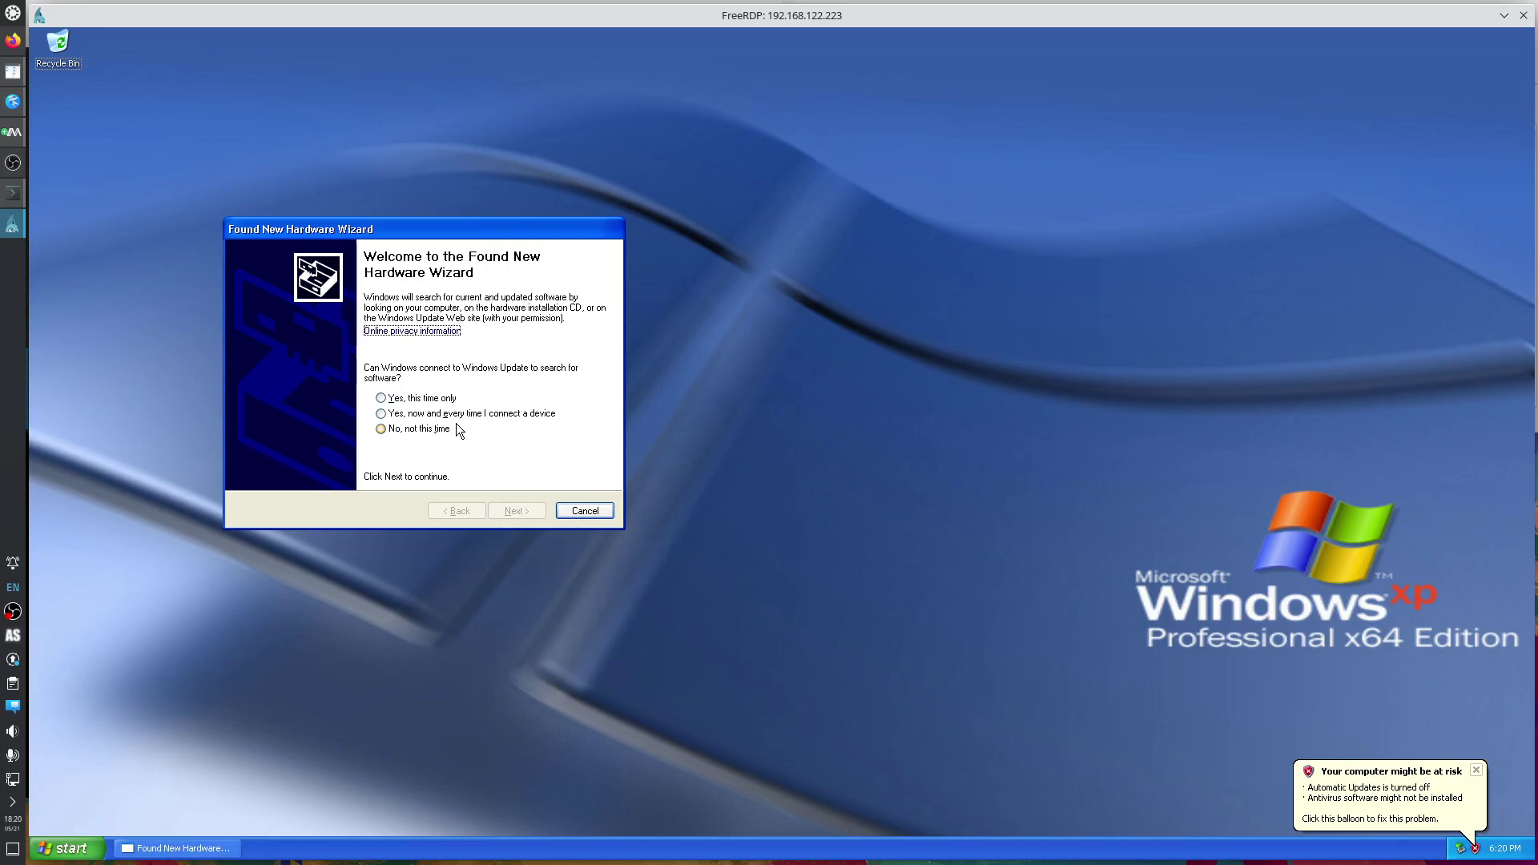
left_click(417, 399)
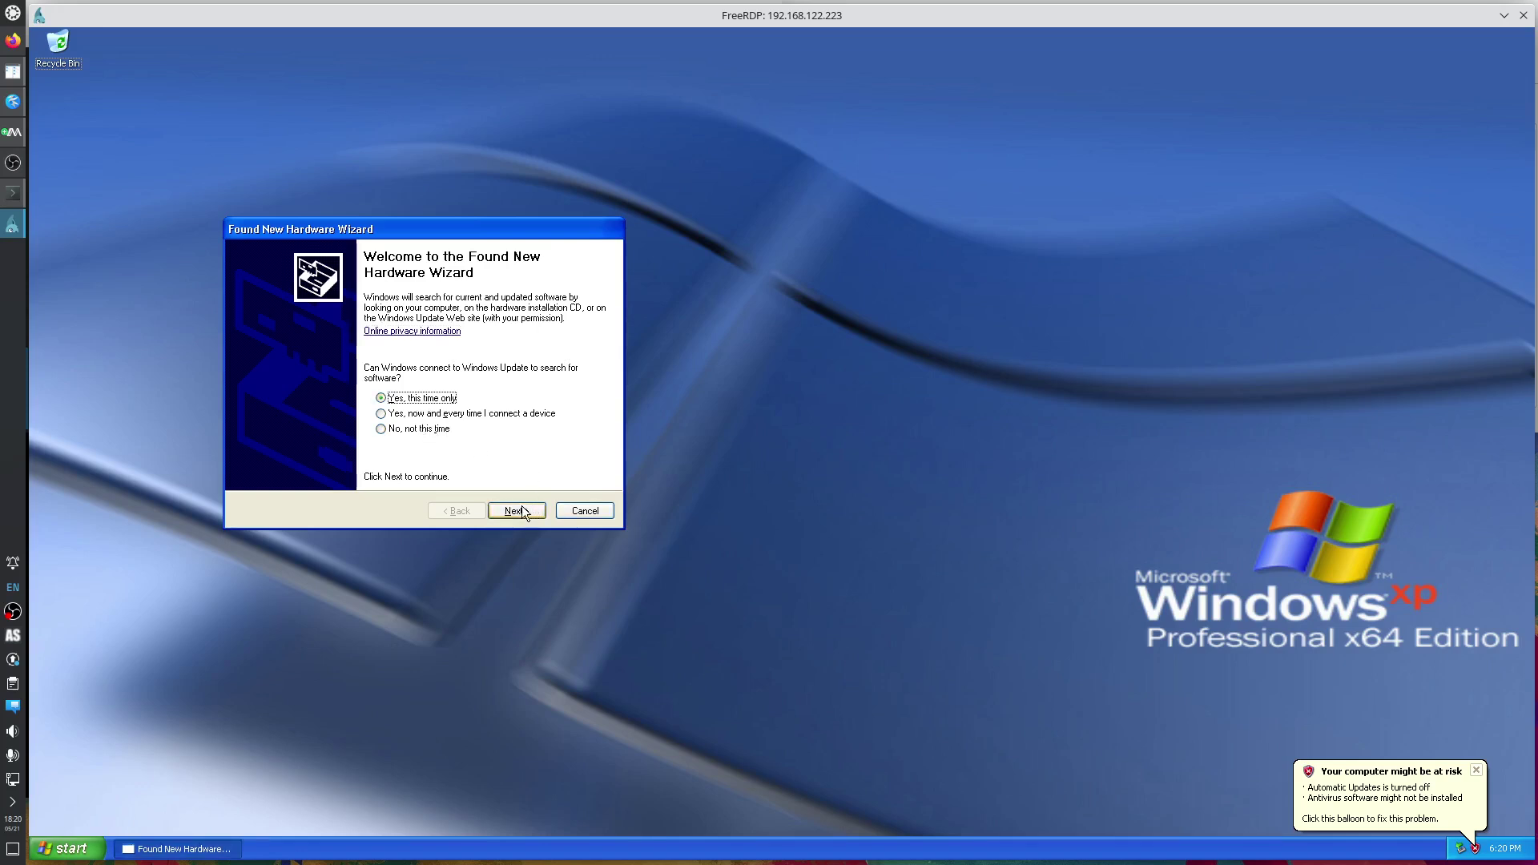
left_click(517, 511)
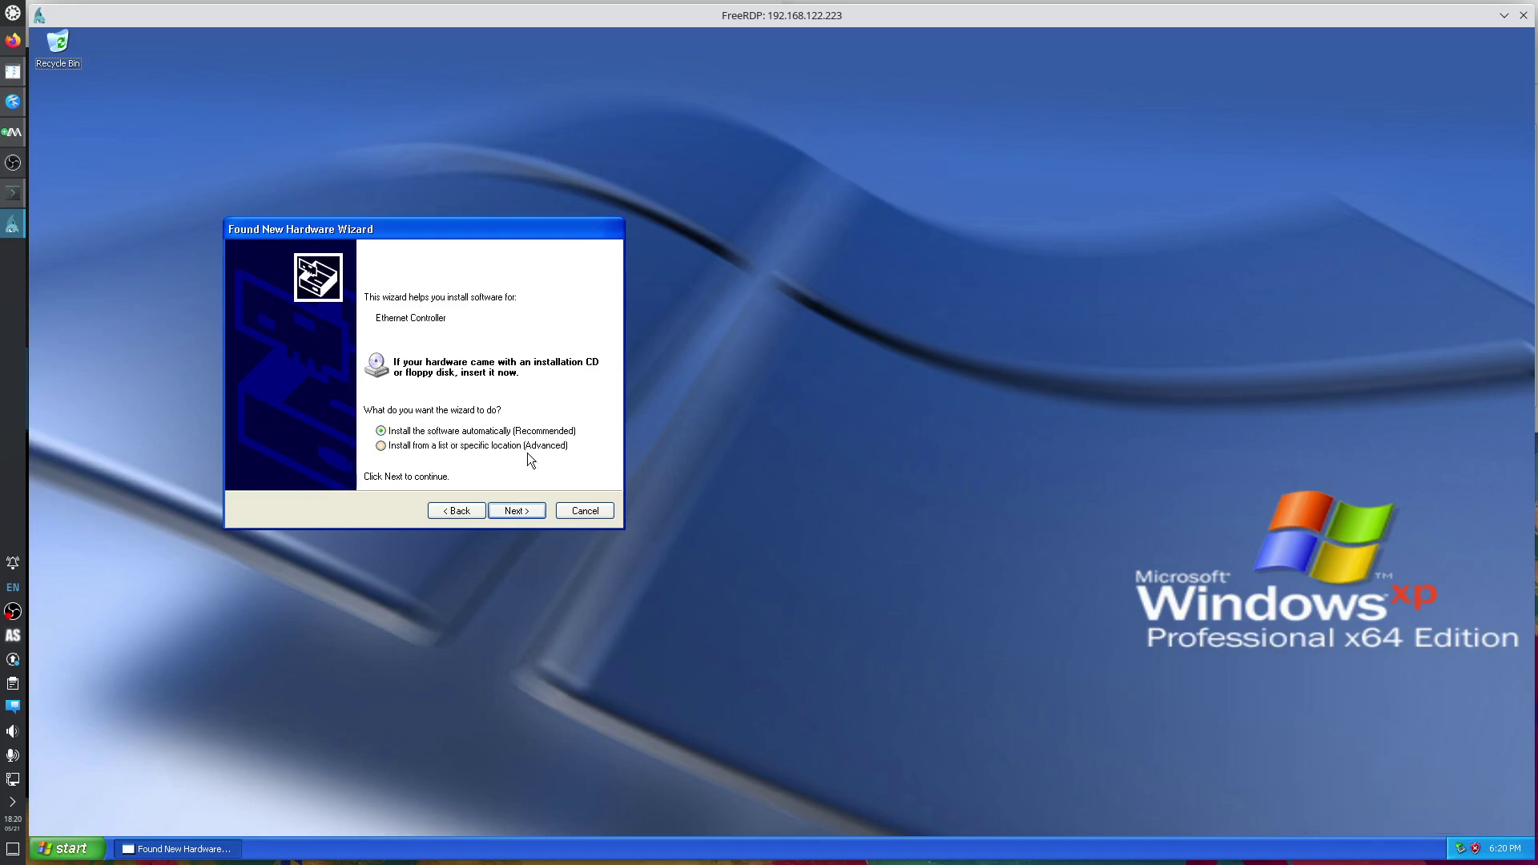
left_click(516, 512)
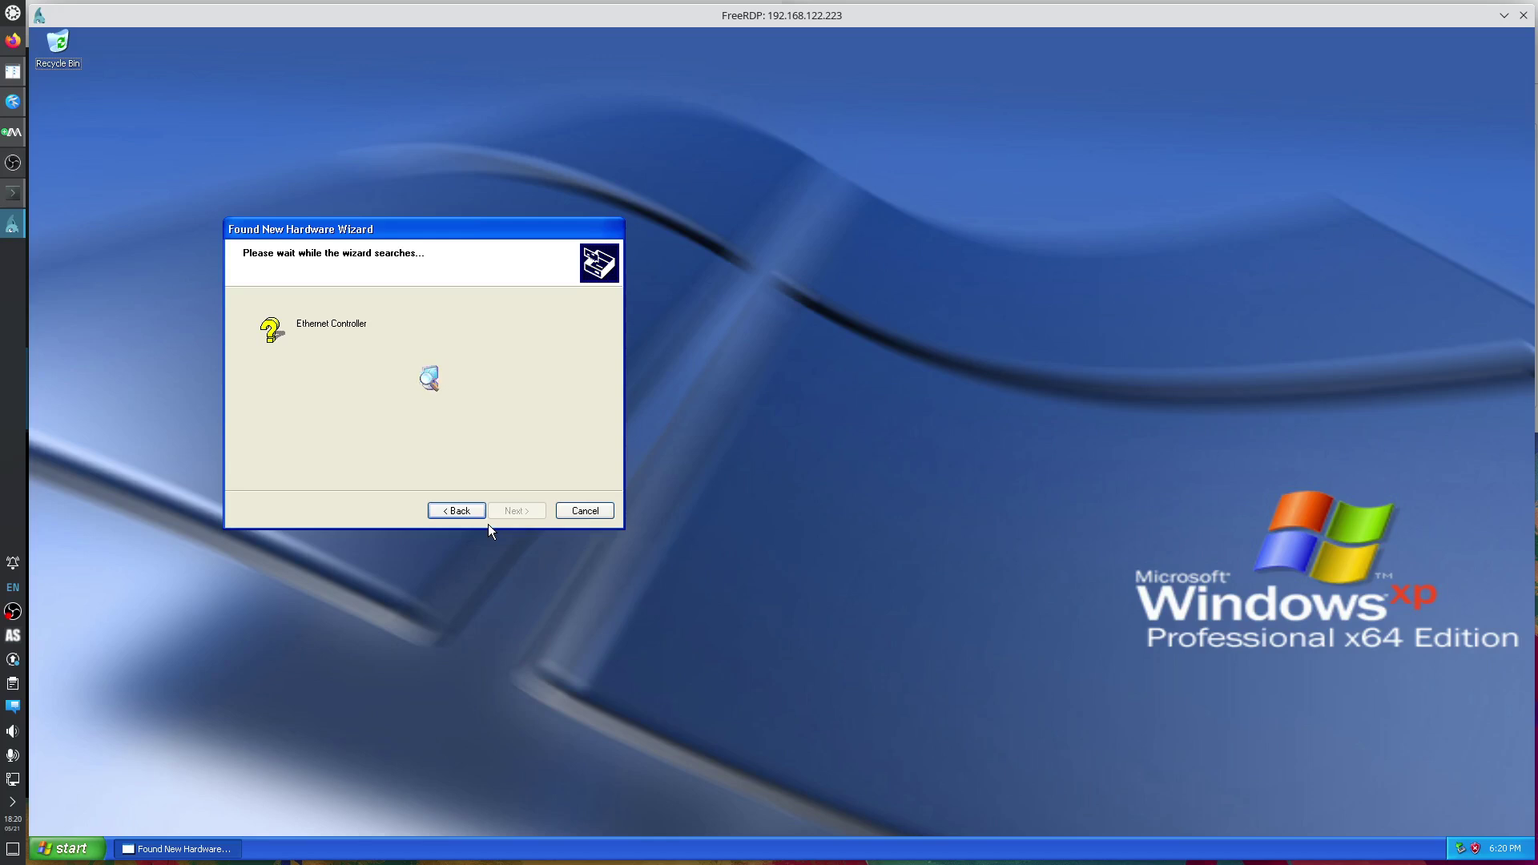
left_click(585, 513)
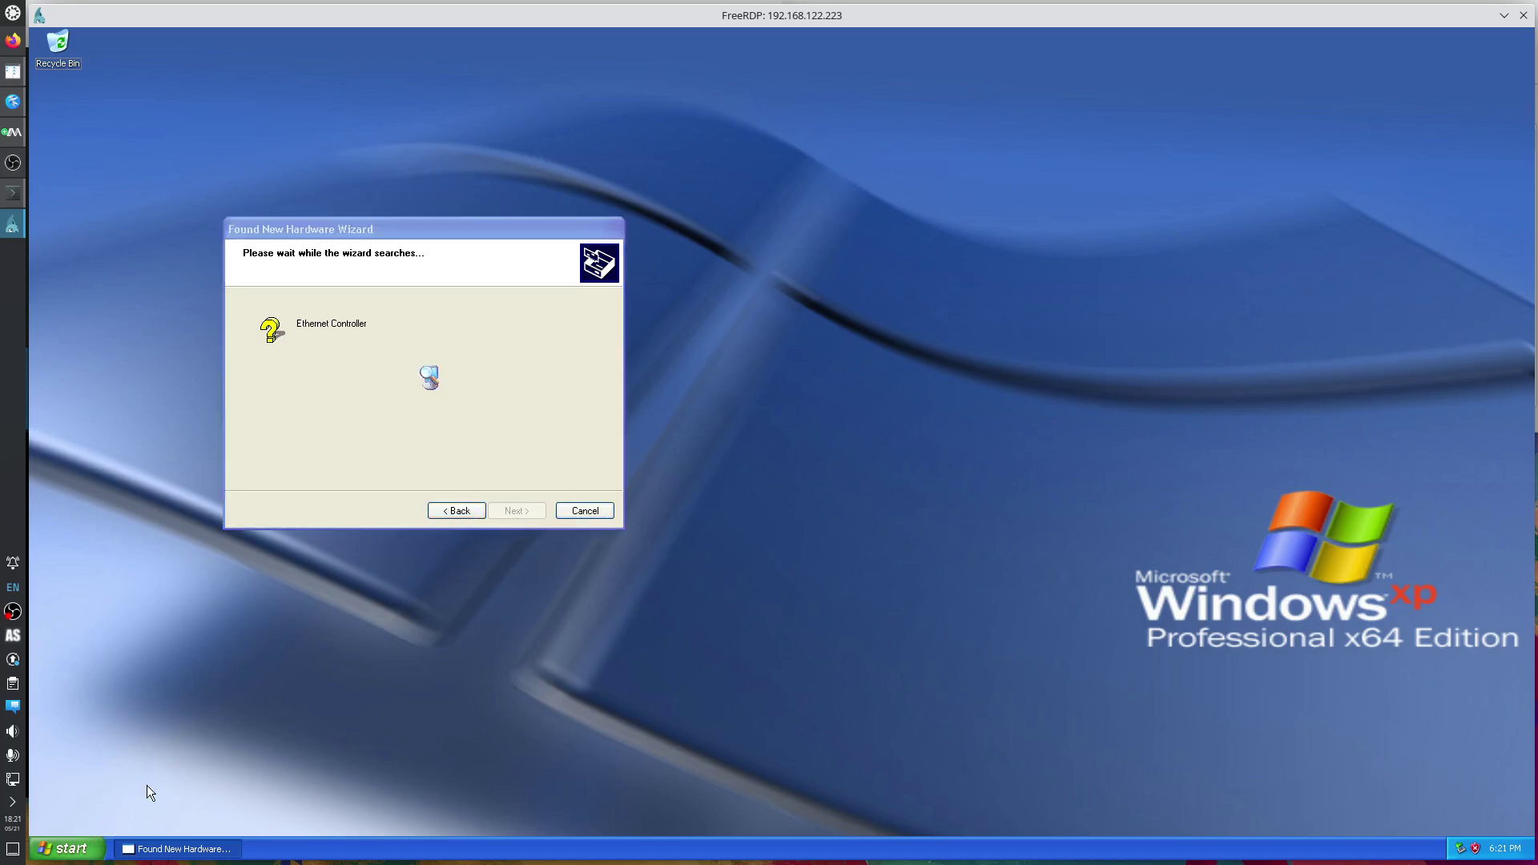
key("super+r")
Run shutdown /s /t 0 to power off XP, check virt-manager, then return to the notes.
type("shutdown")
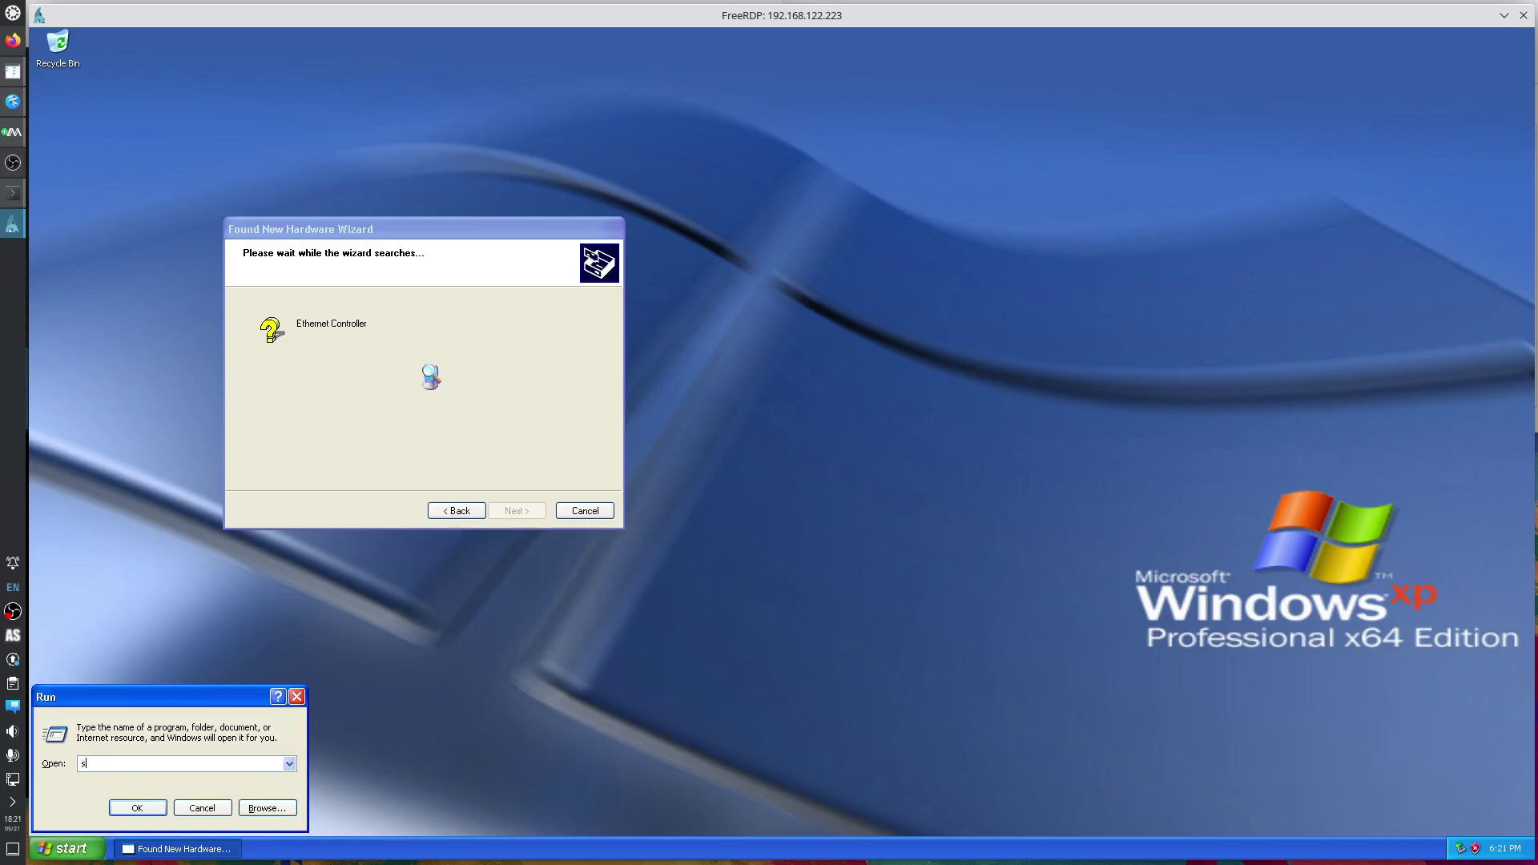
type(" /s /t ")
type("0")
key("Return")
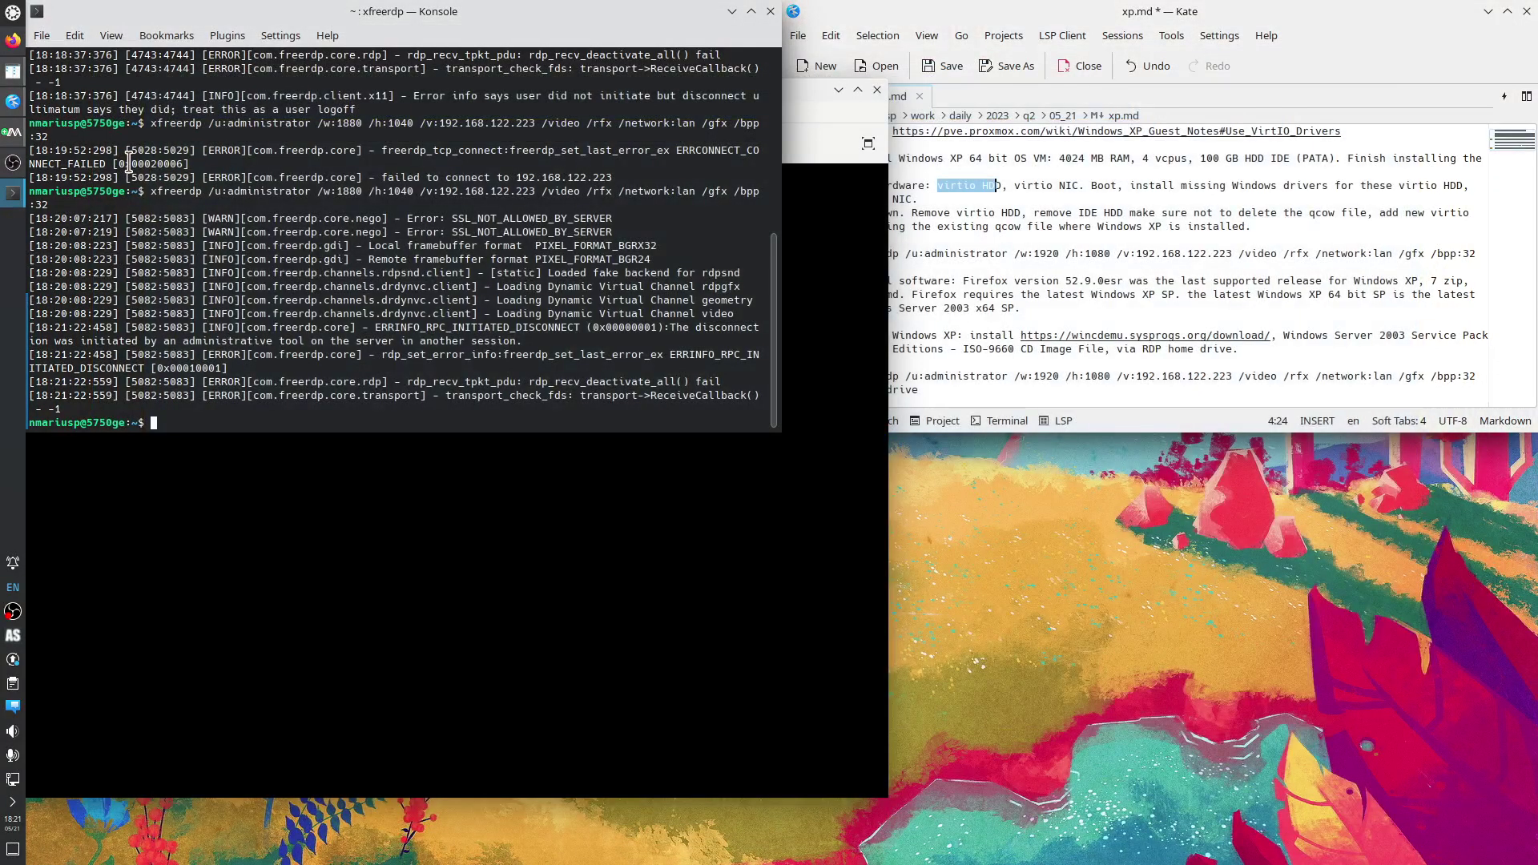
left_click(13, 164)
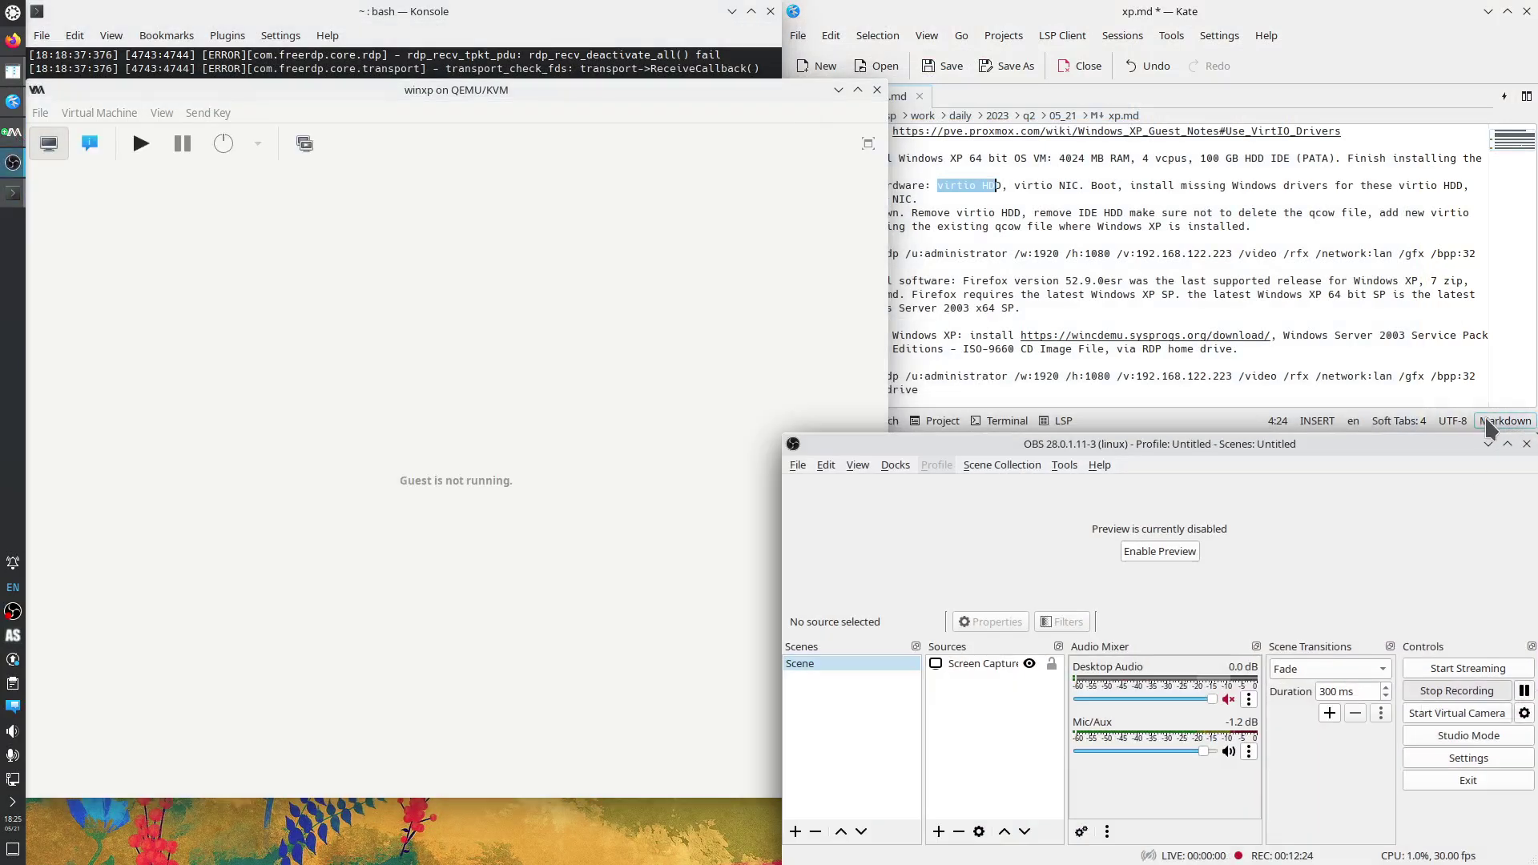
left_click(1488, 444)
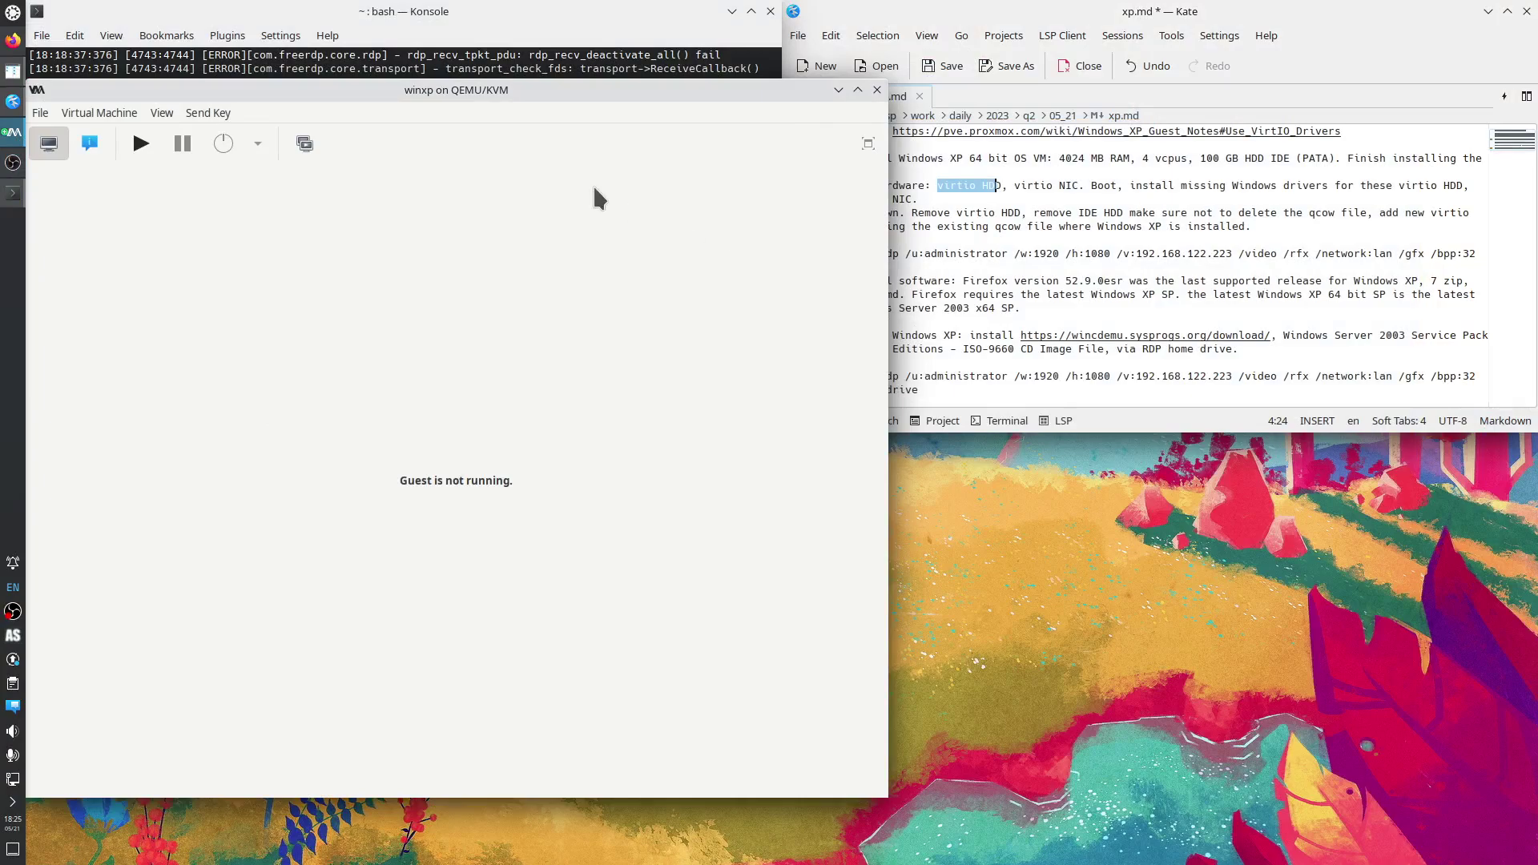
left_click(944, 240)
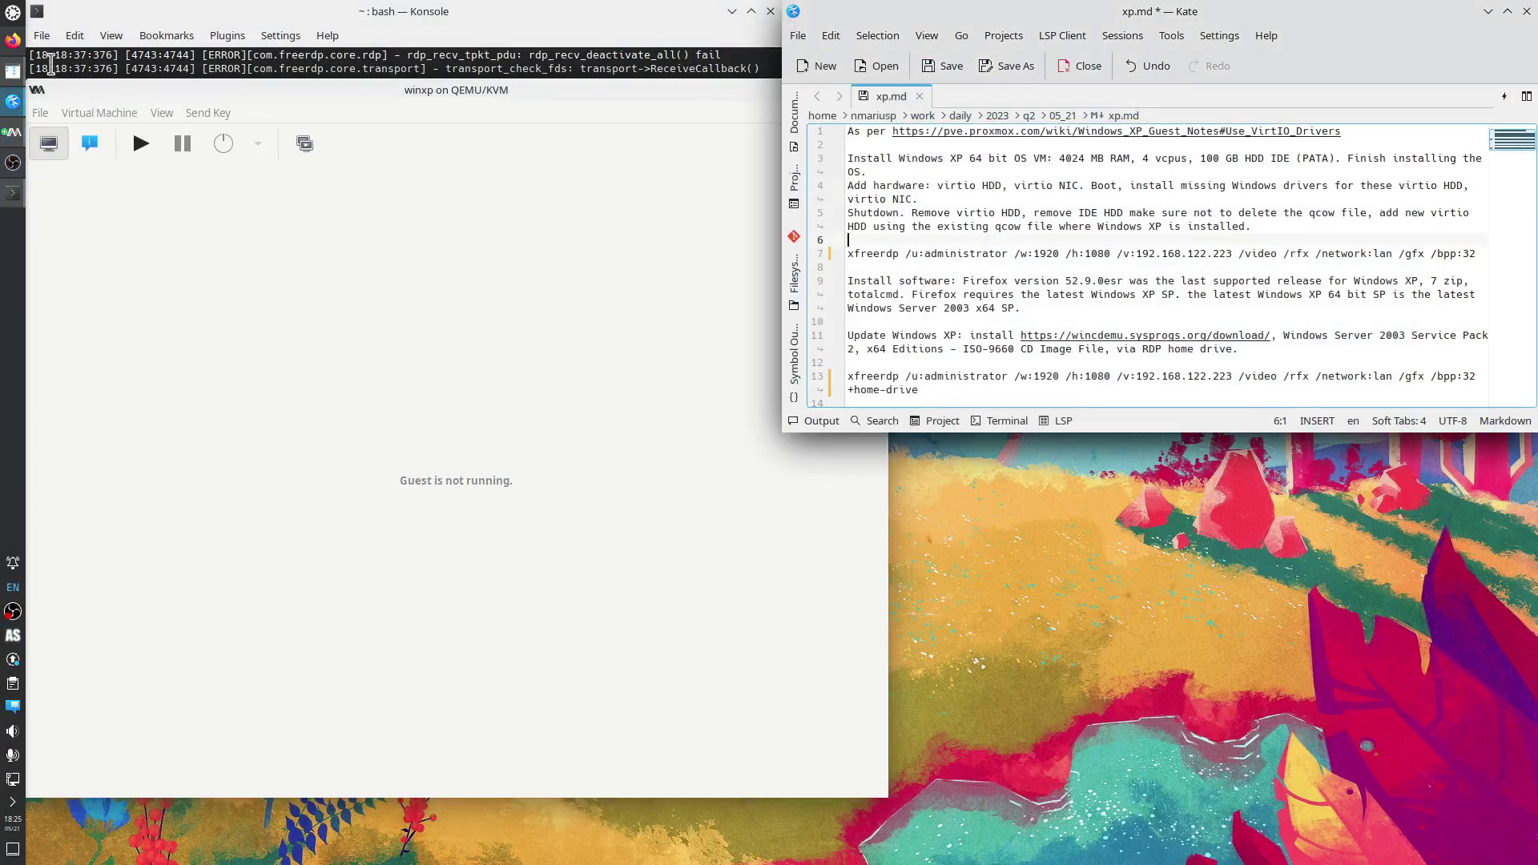
Search 'virtio windows iso' in a private tab and open the Fedora People result in a new tab.
left_click(13, 40)
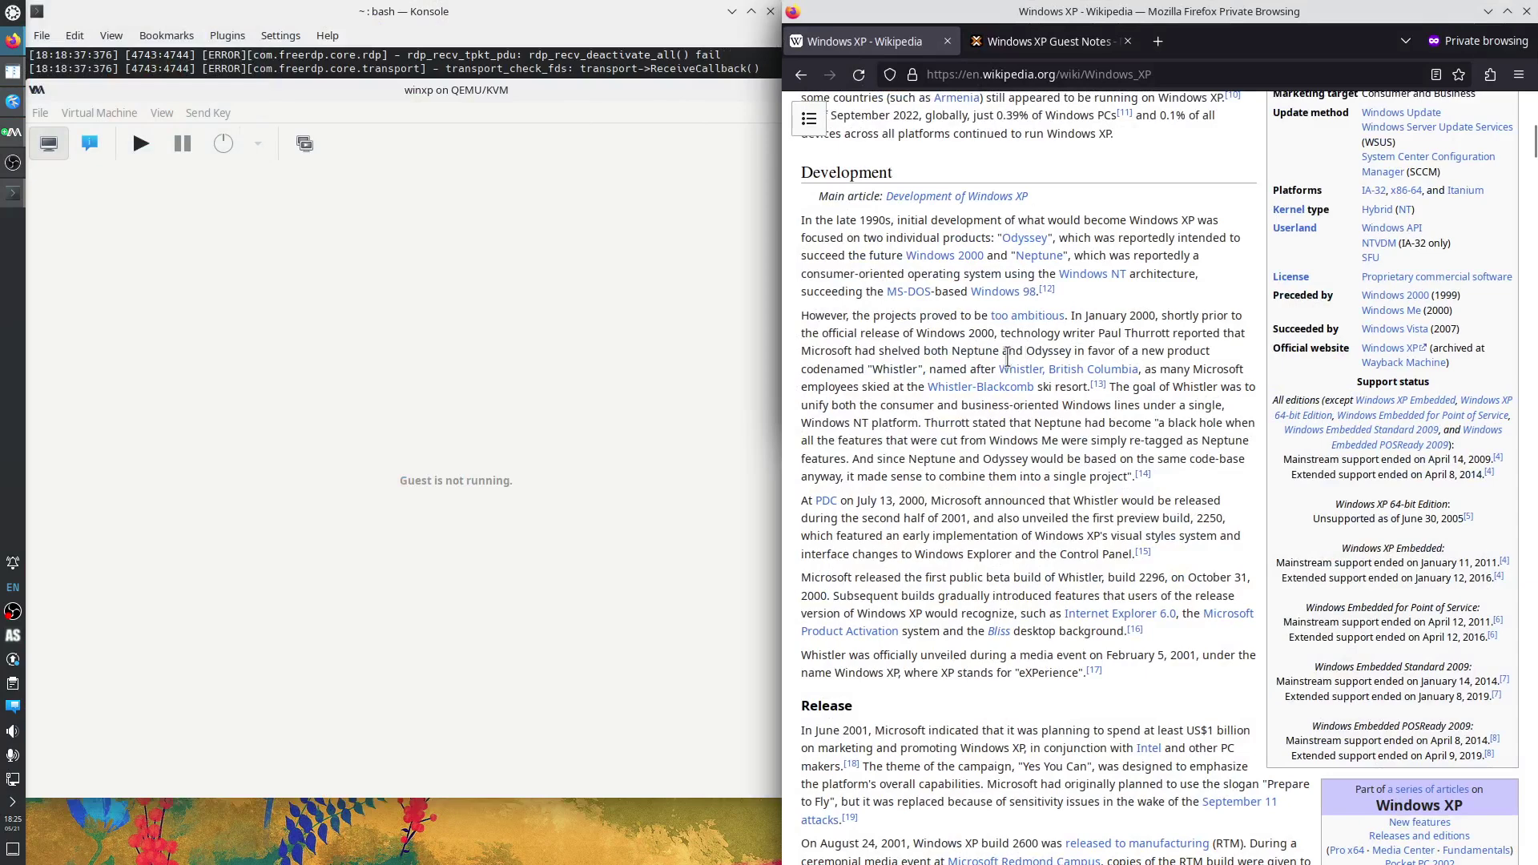
key("ctrl+t")
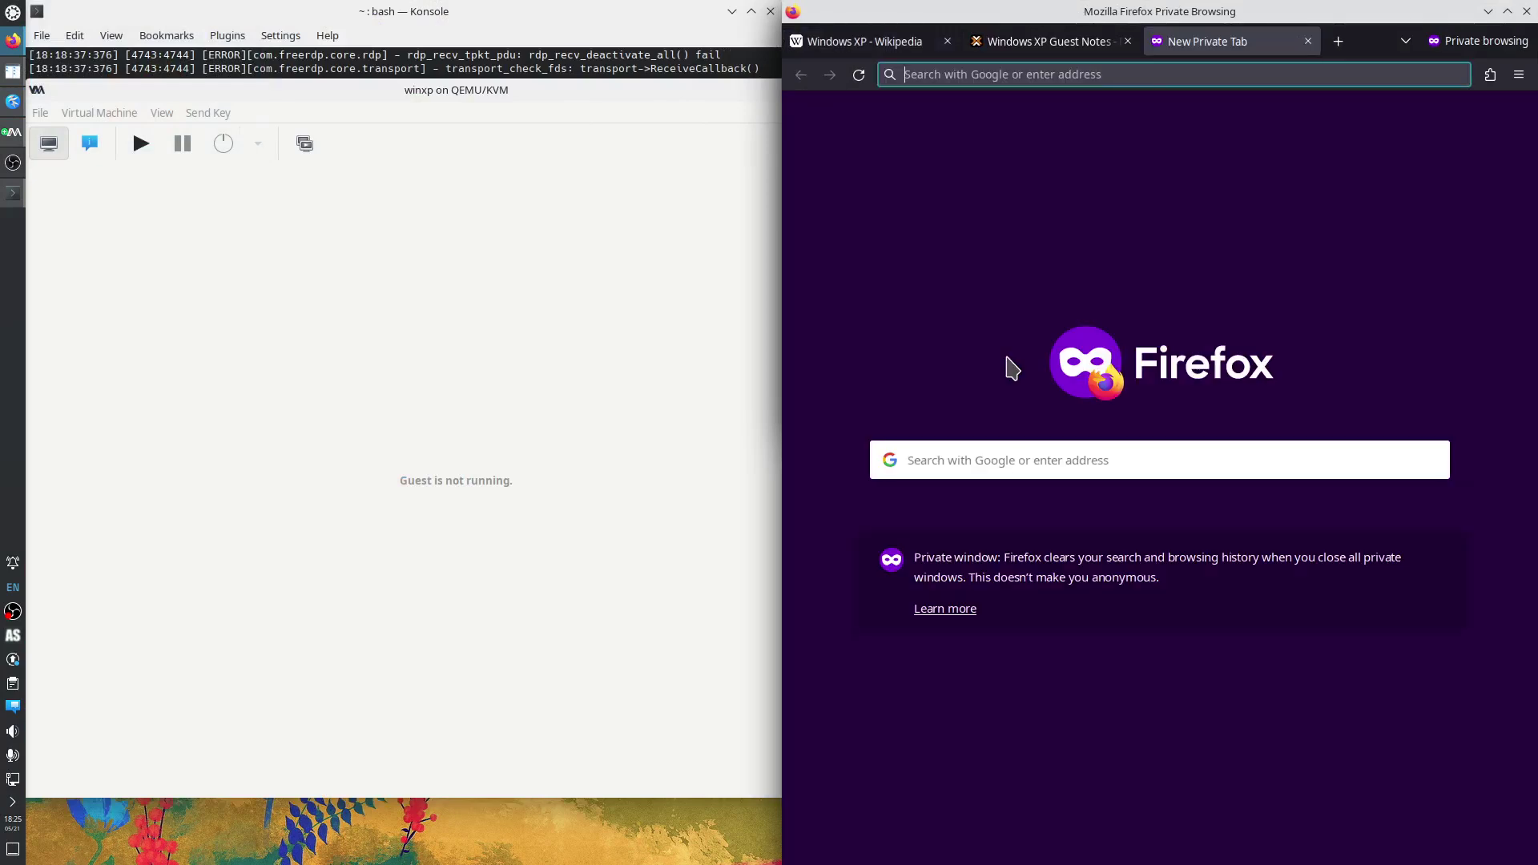
type("virtio")
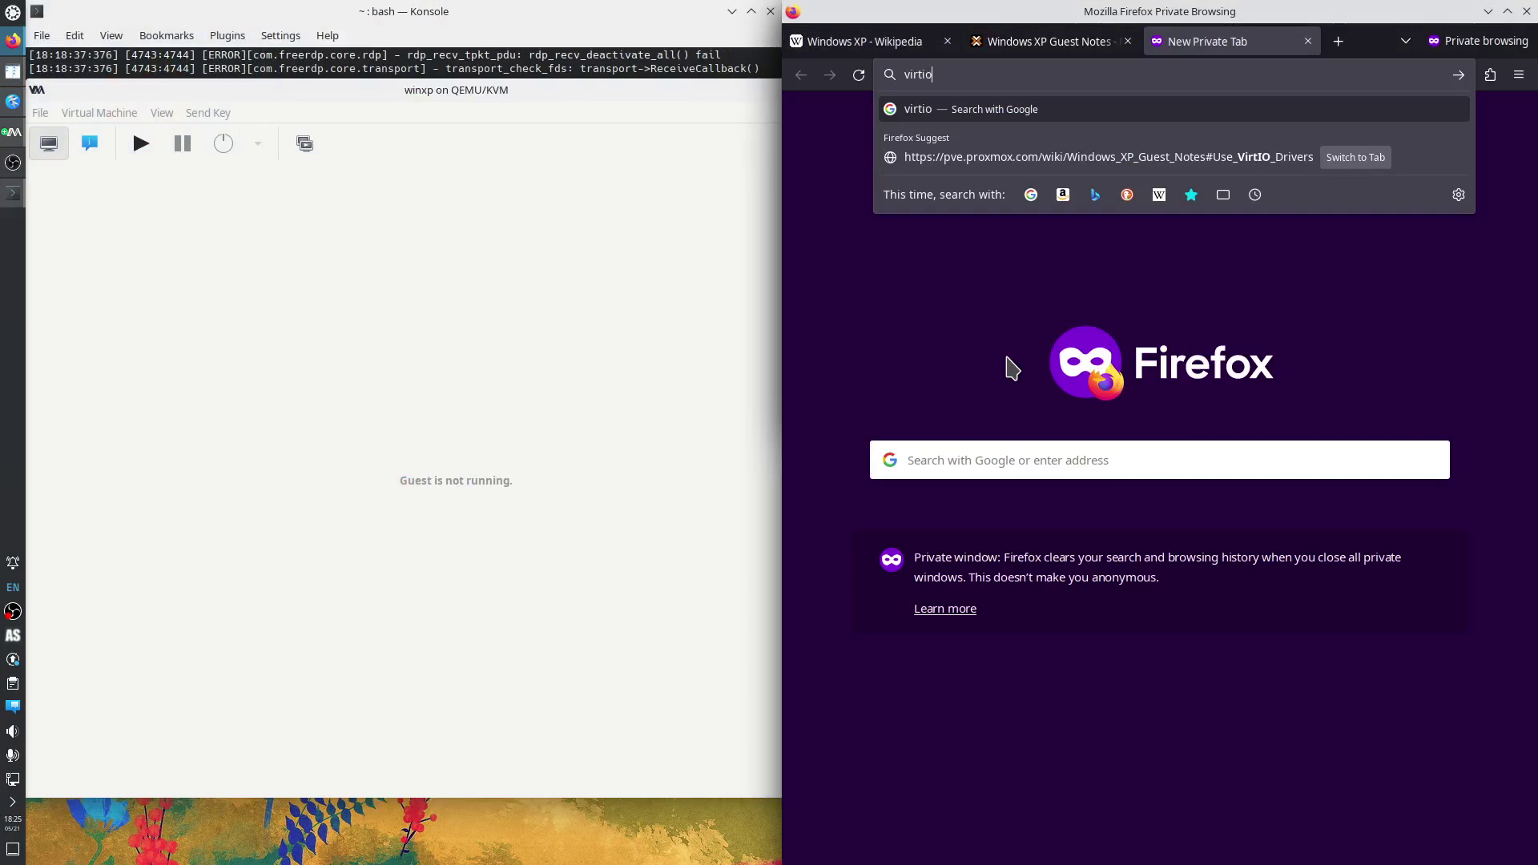
type(" windows iso")
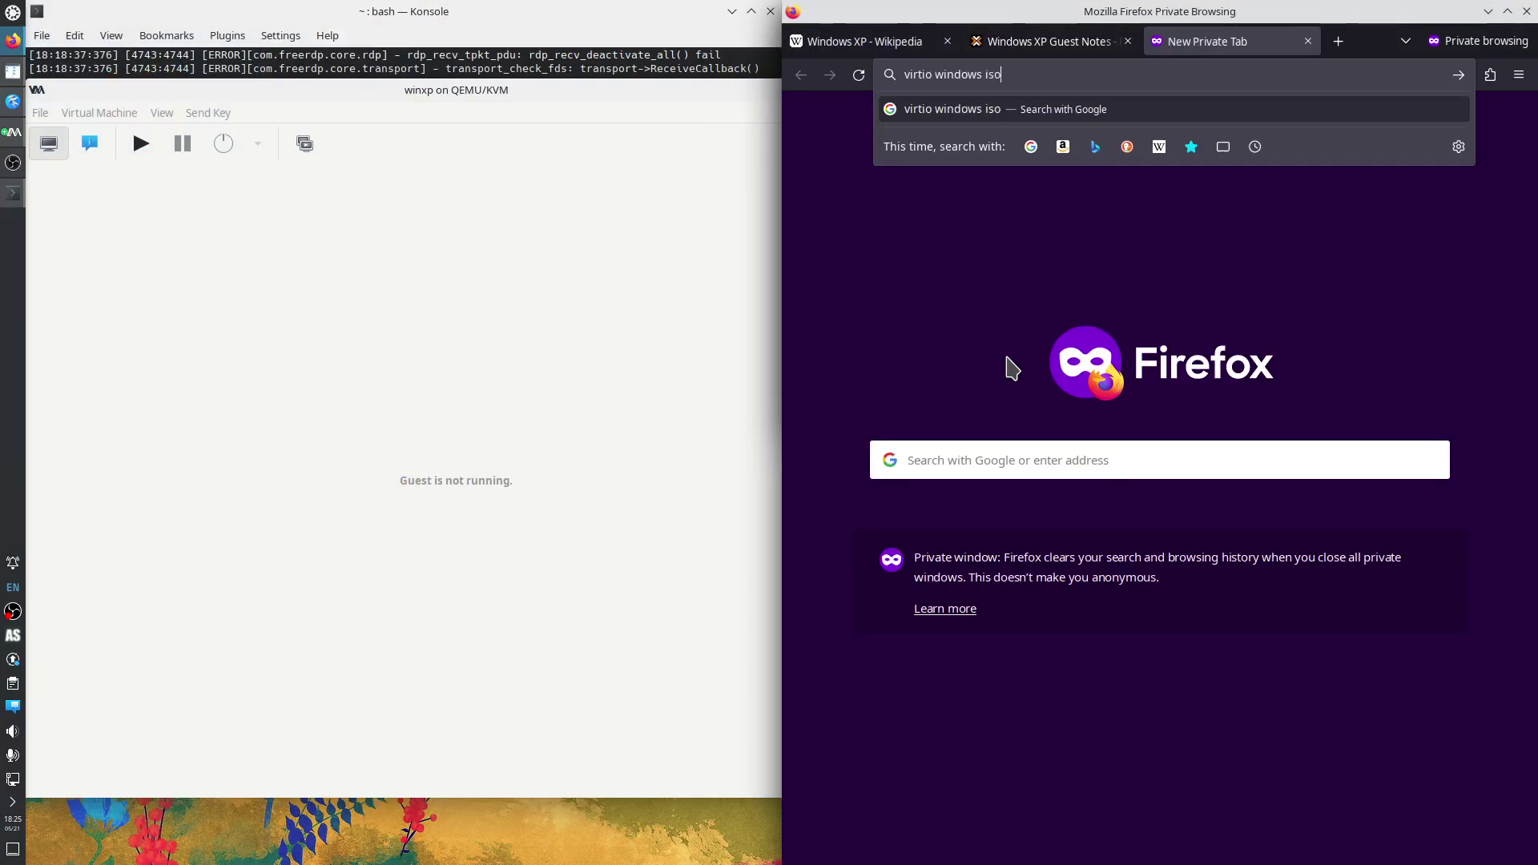
key("Return")
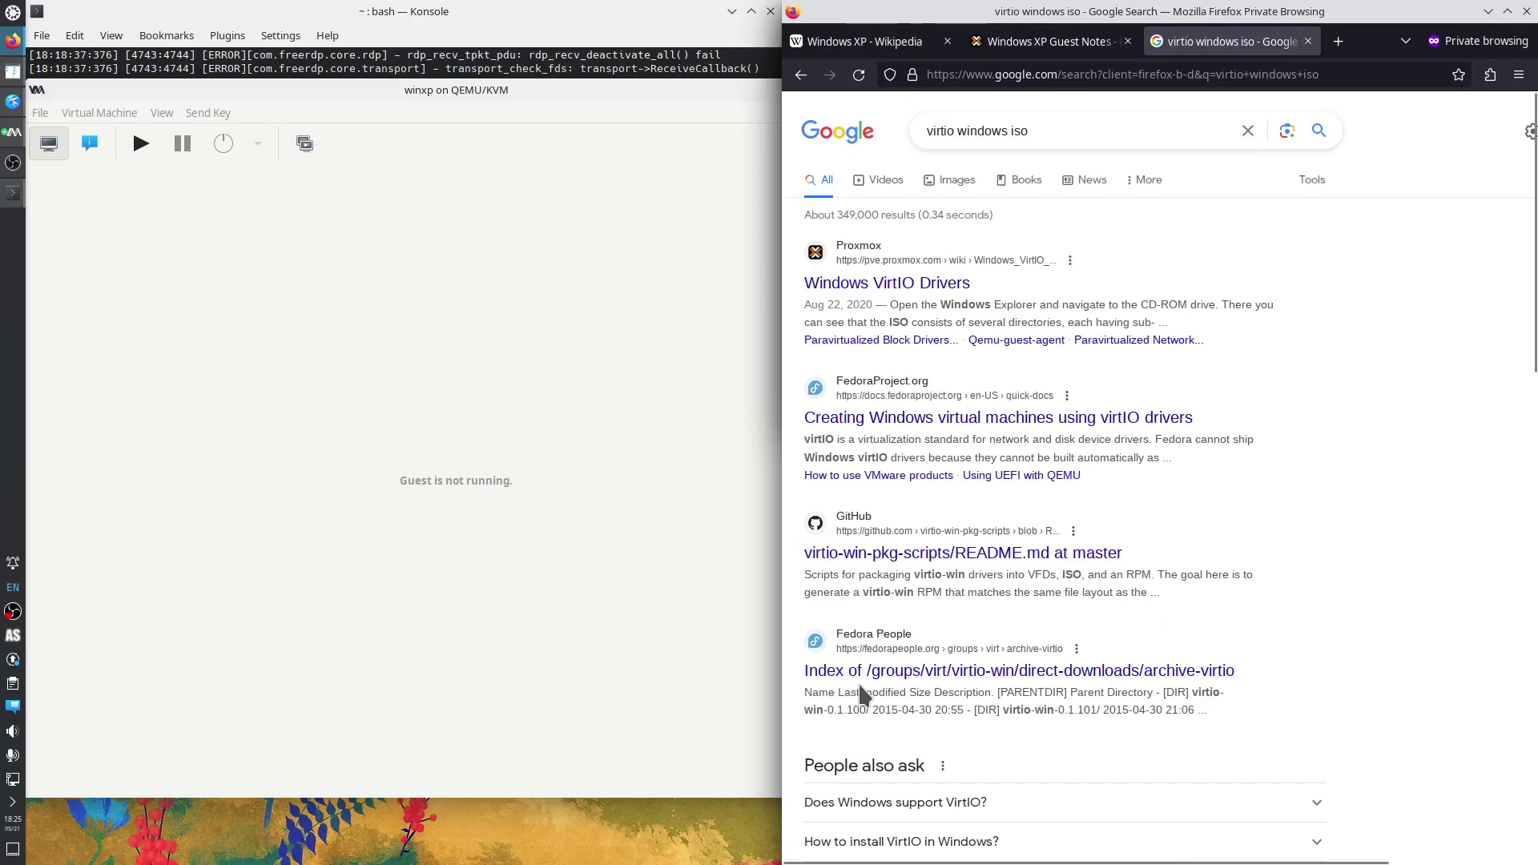
right_click(952, 671)
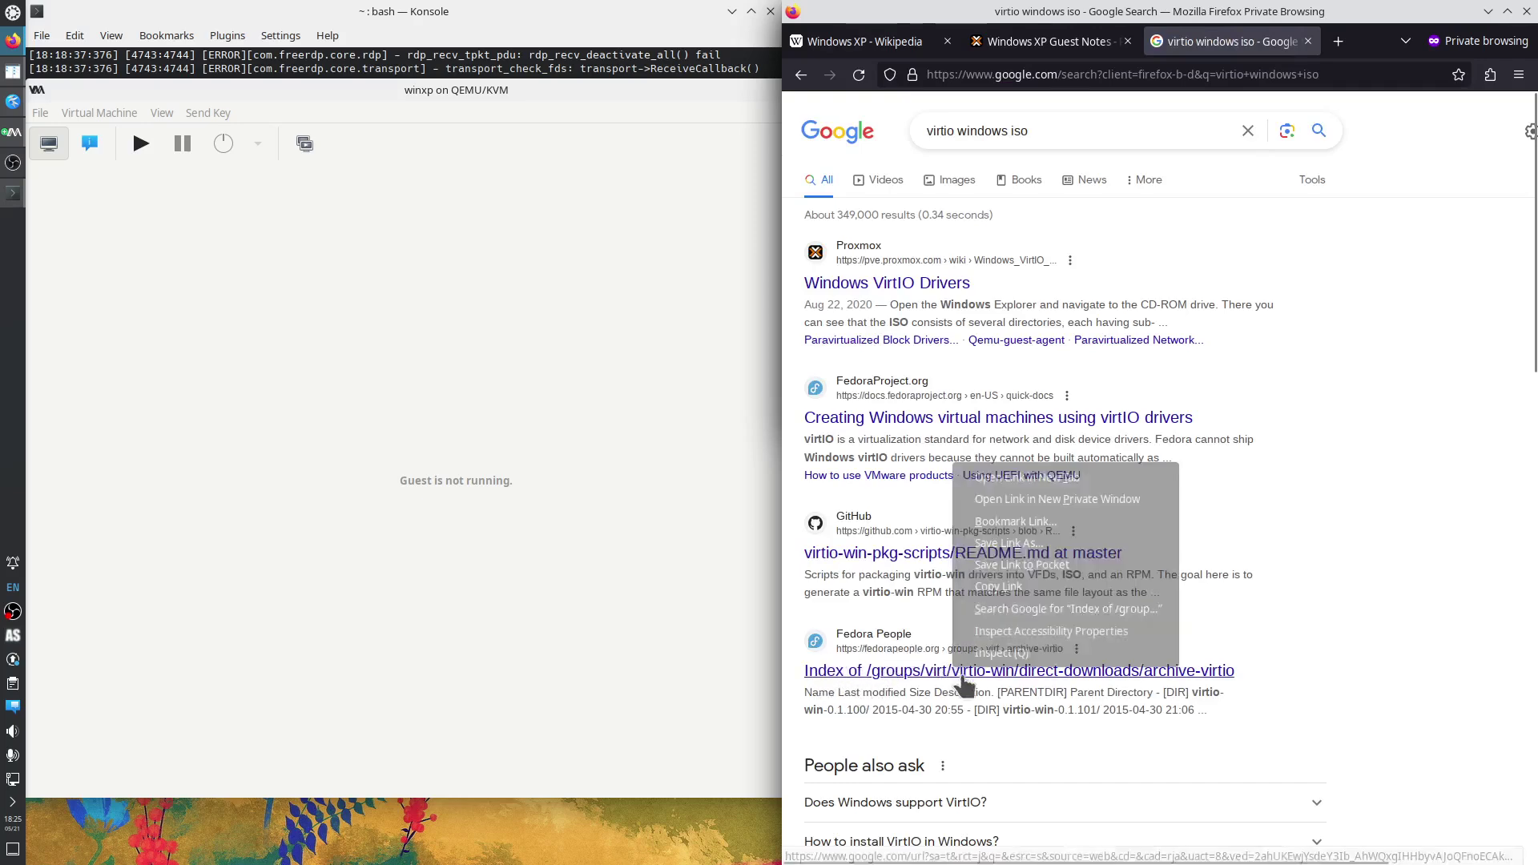
left_click(1053, 478)
left_click(1286, 44)
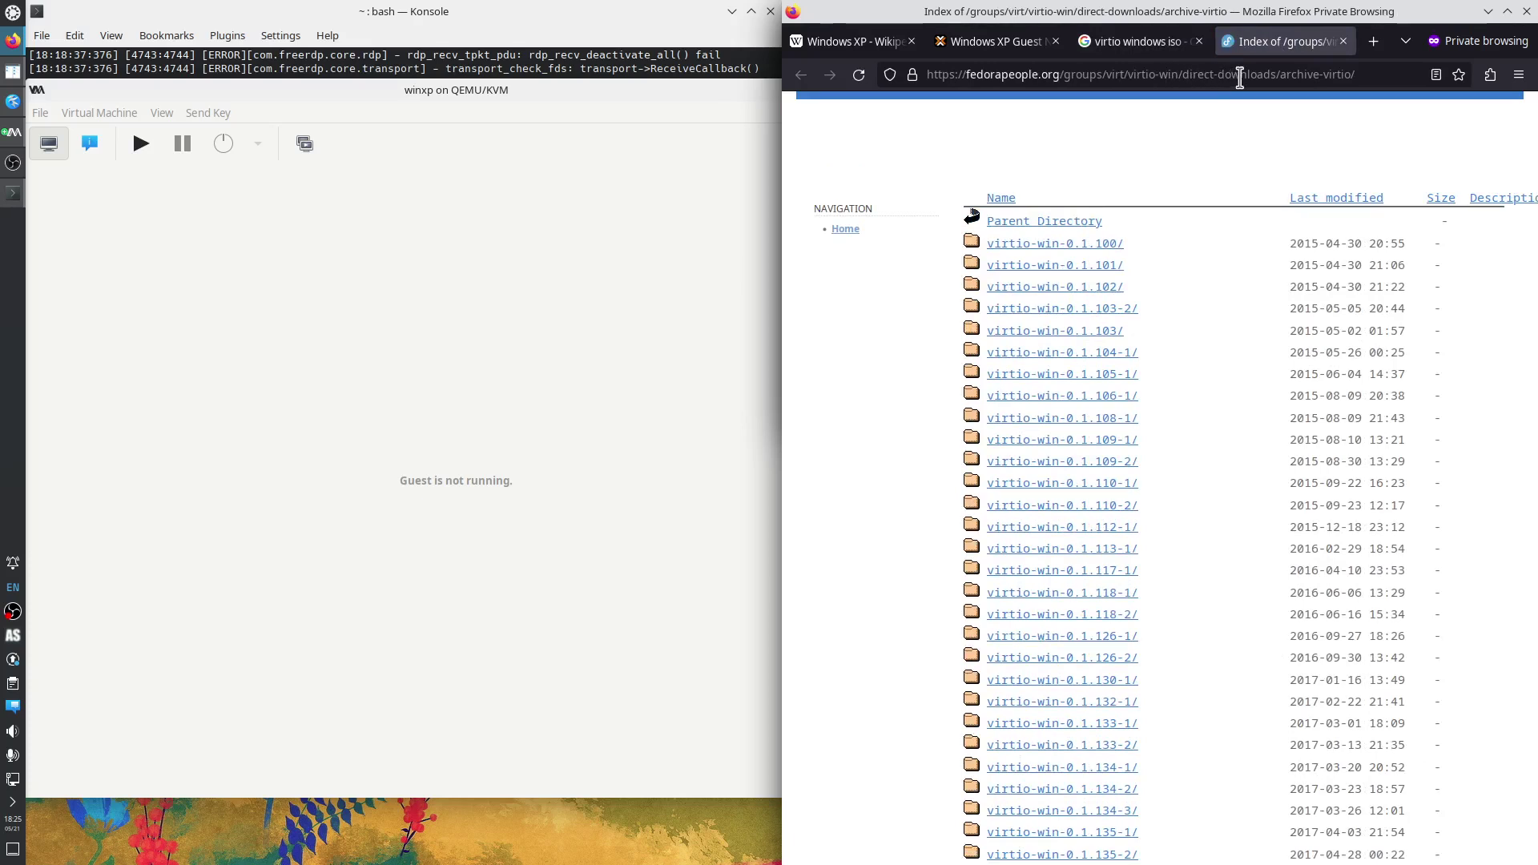
Go to the direct-downloads latest-virtio folder and select virtio-win-0.1.229.iso.
left_click_drag(1282, 74, 1388, 75)
key("BackSpace")
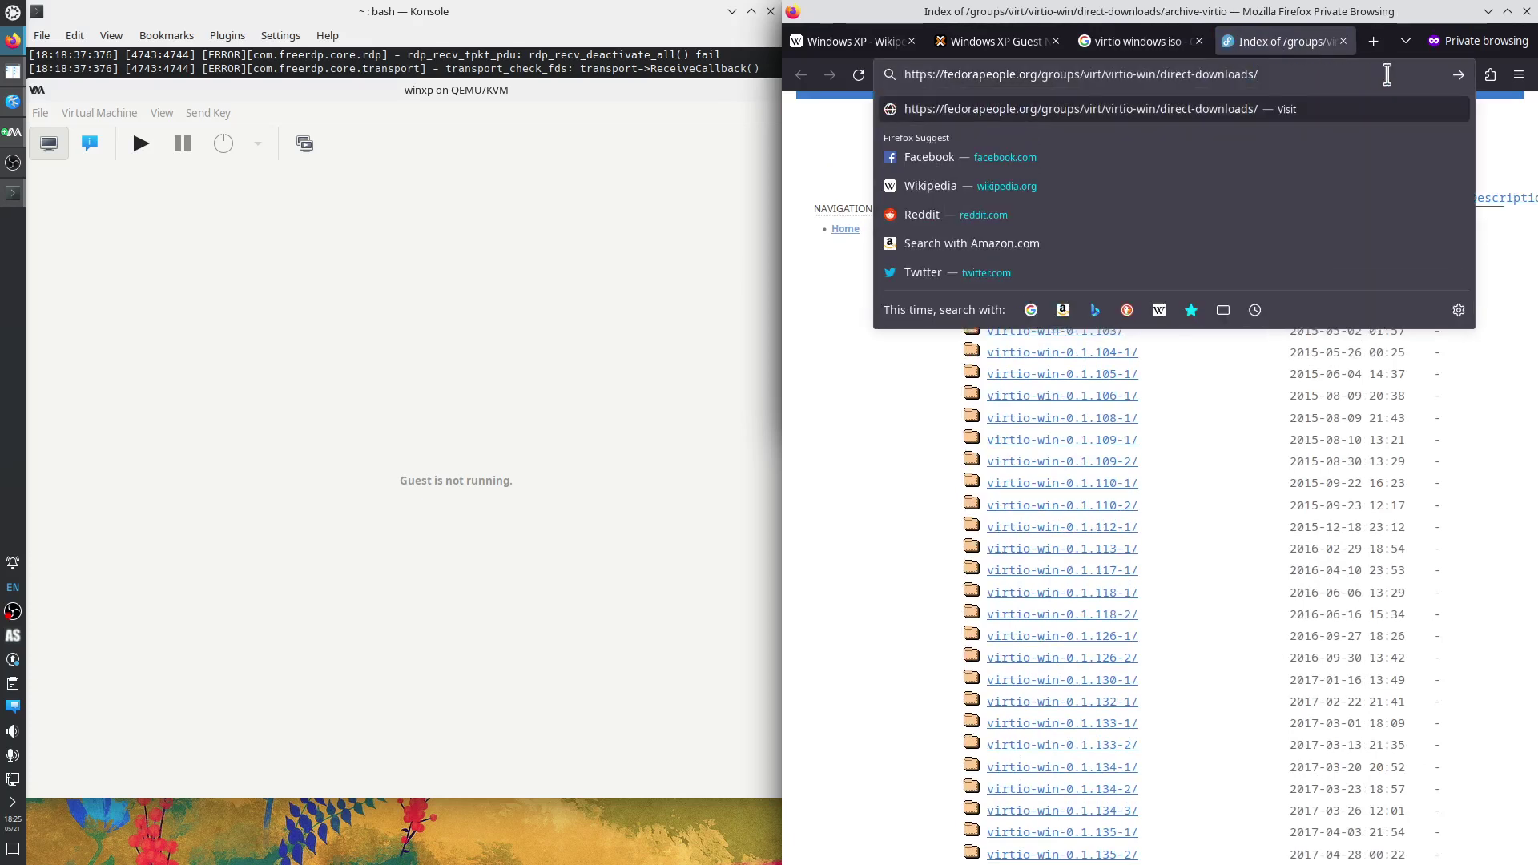
key("Return")
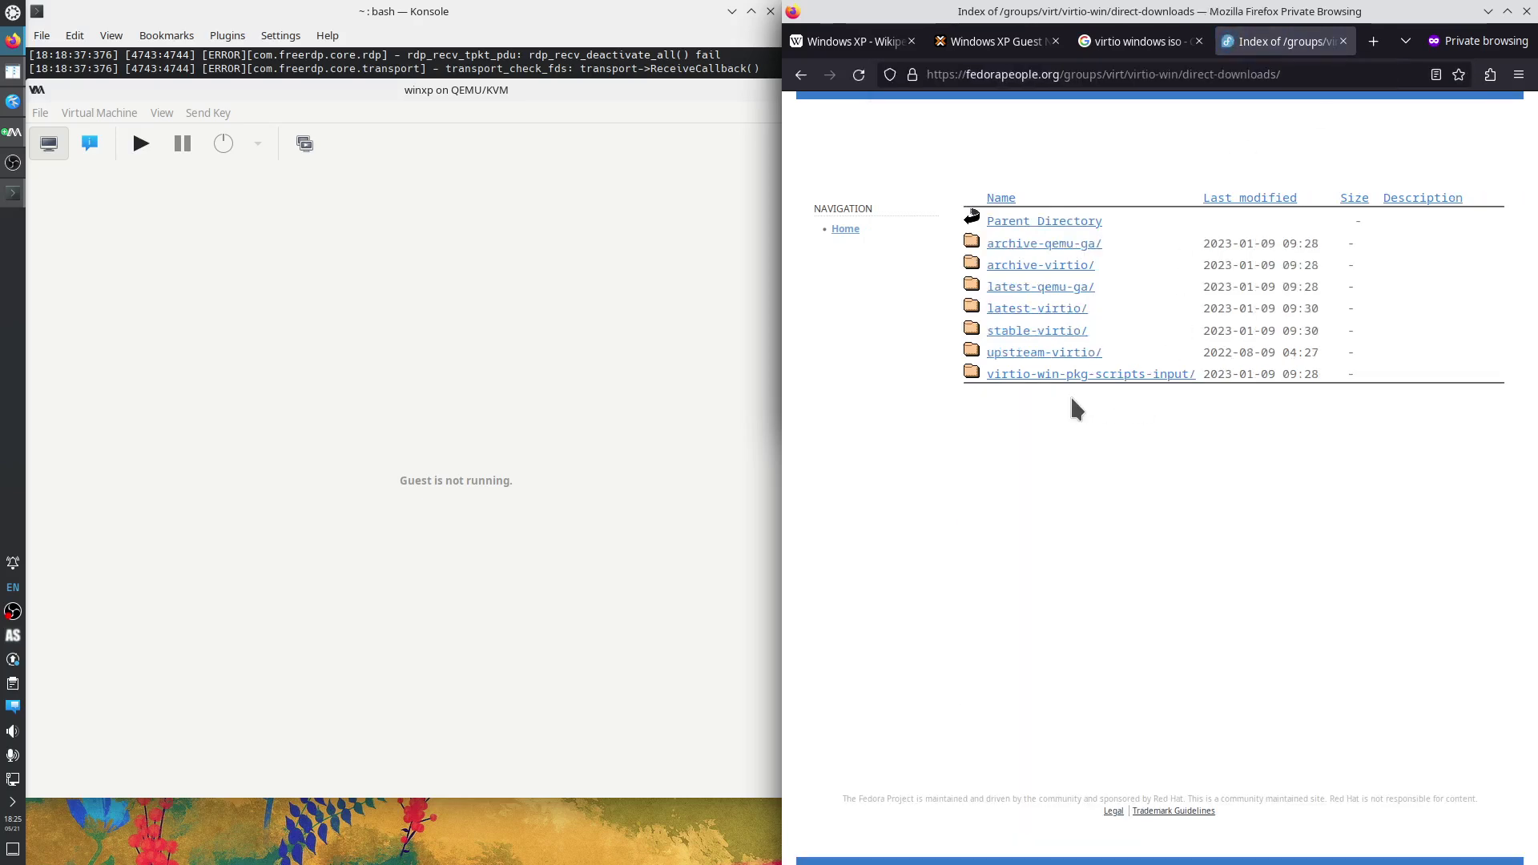
left_click(1047, 311)
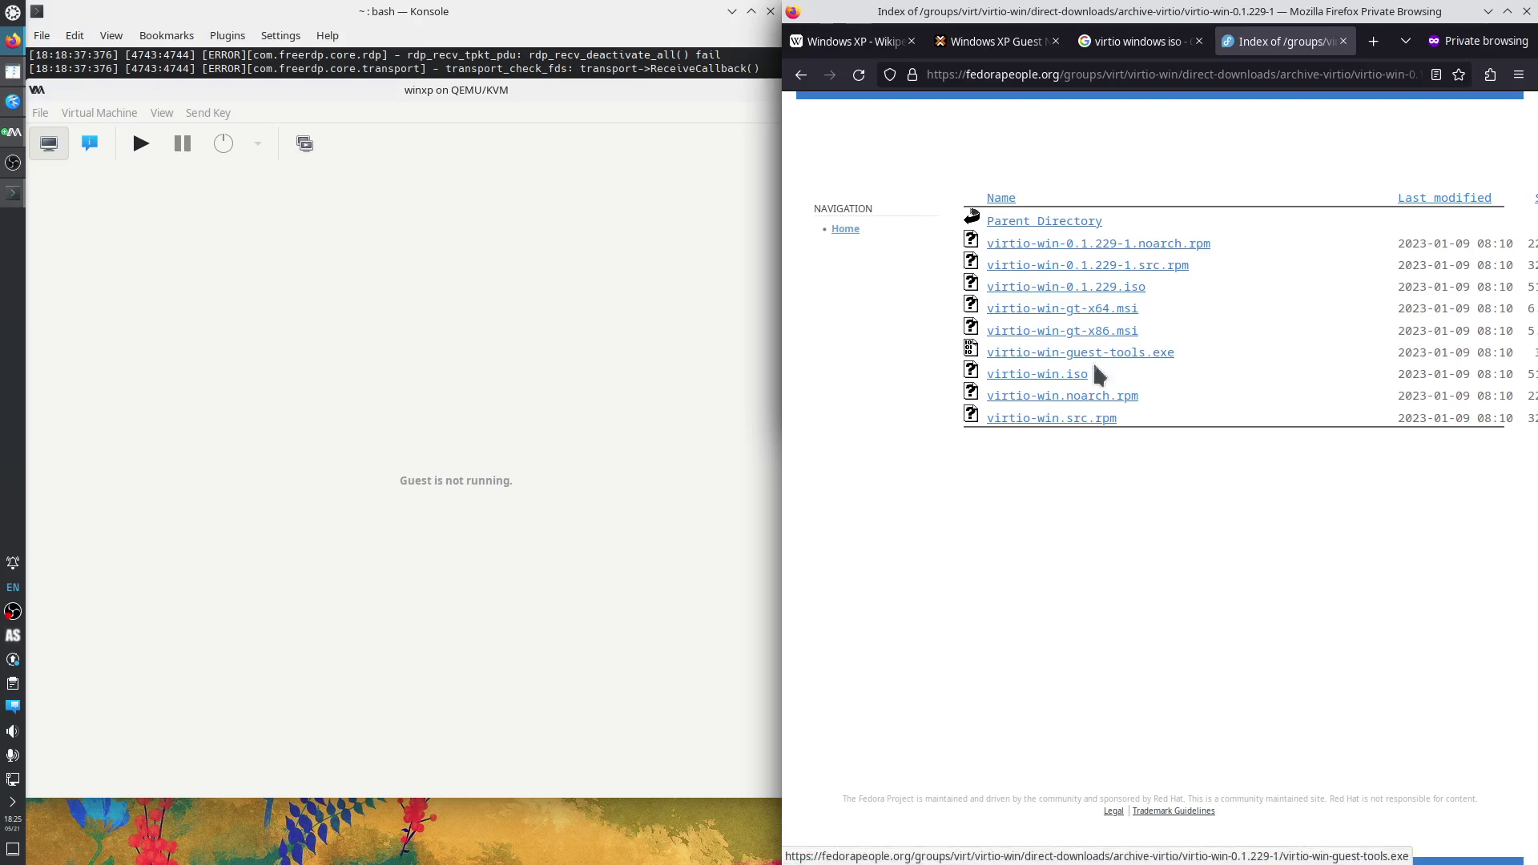
left_click_drag(1099, 374, 975, 388)
left_click_drag(1159, 287, 986, 286)
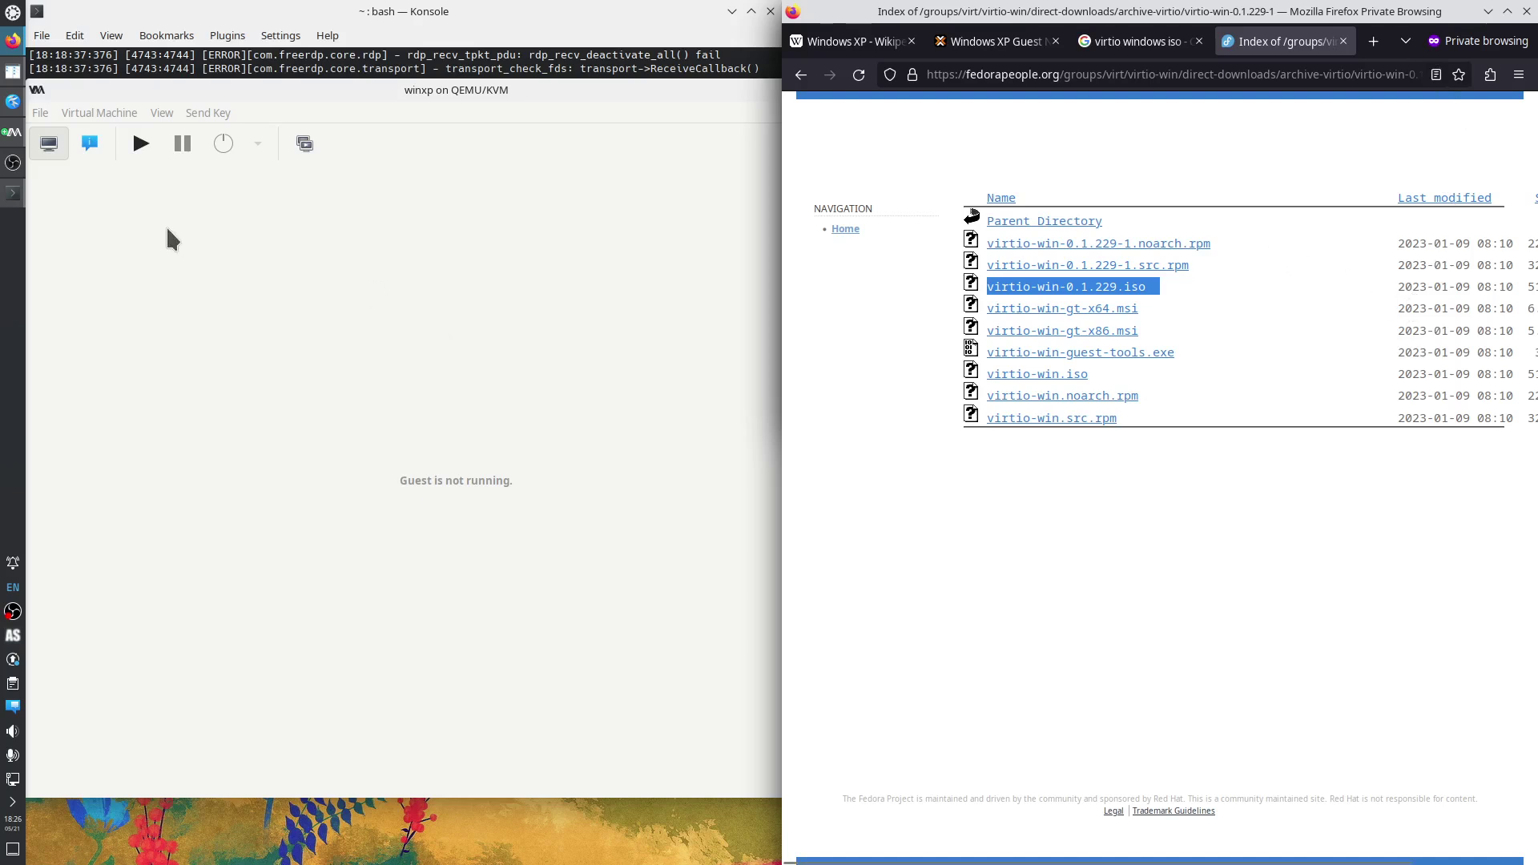
left_click(88, 145)
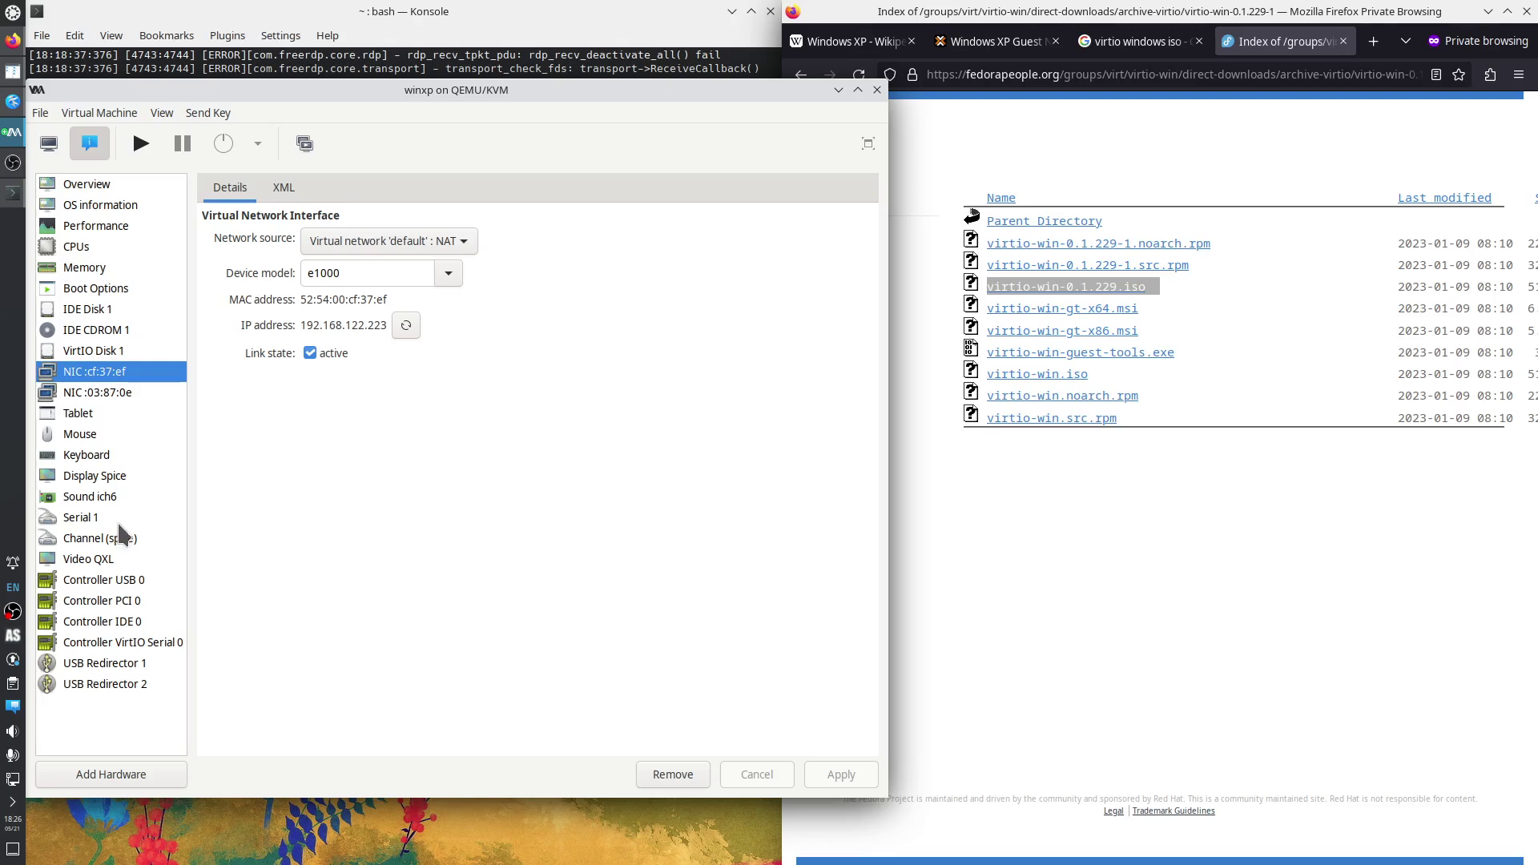
Add a new CD-ROM drive, IDE CDROM 2, using virtio-win-0.1.229.iso from the ISO pool.
left_click(124, 773)
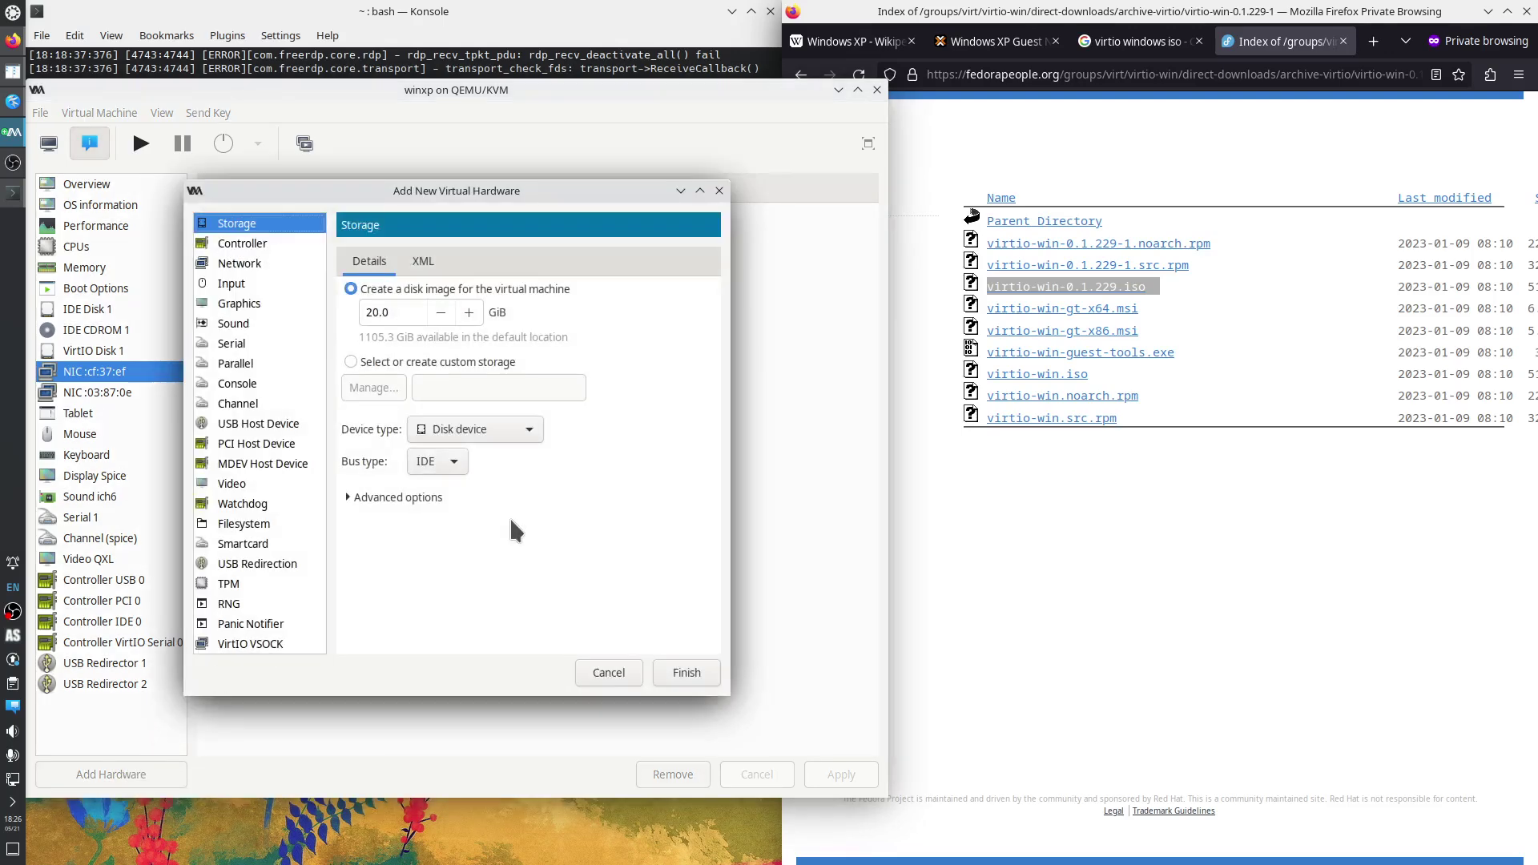
left_click(460, 430)
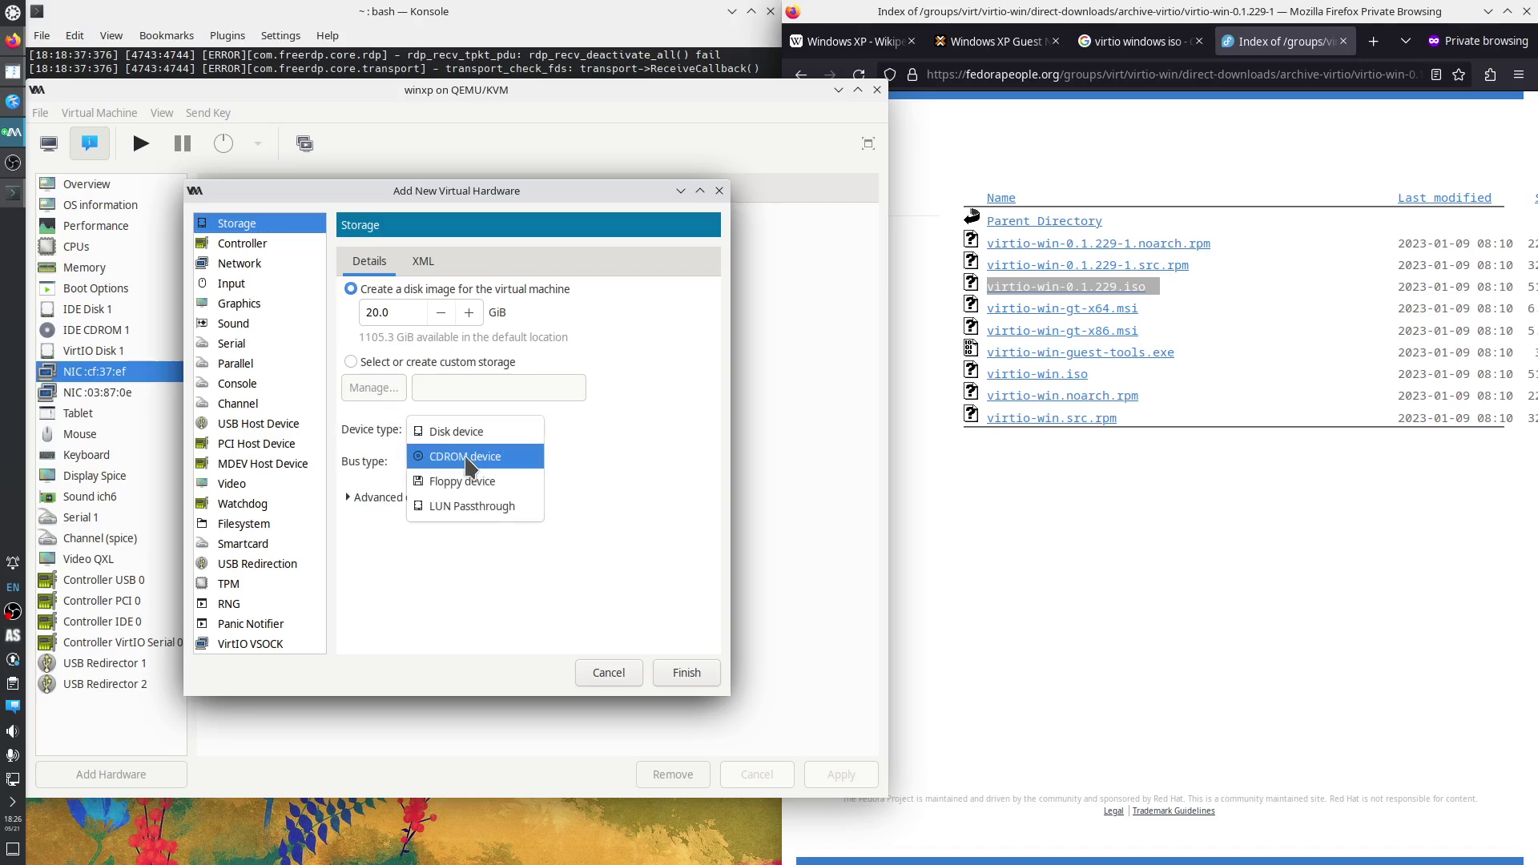
left_click(467, 463)
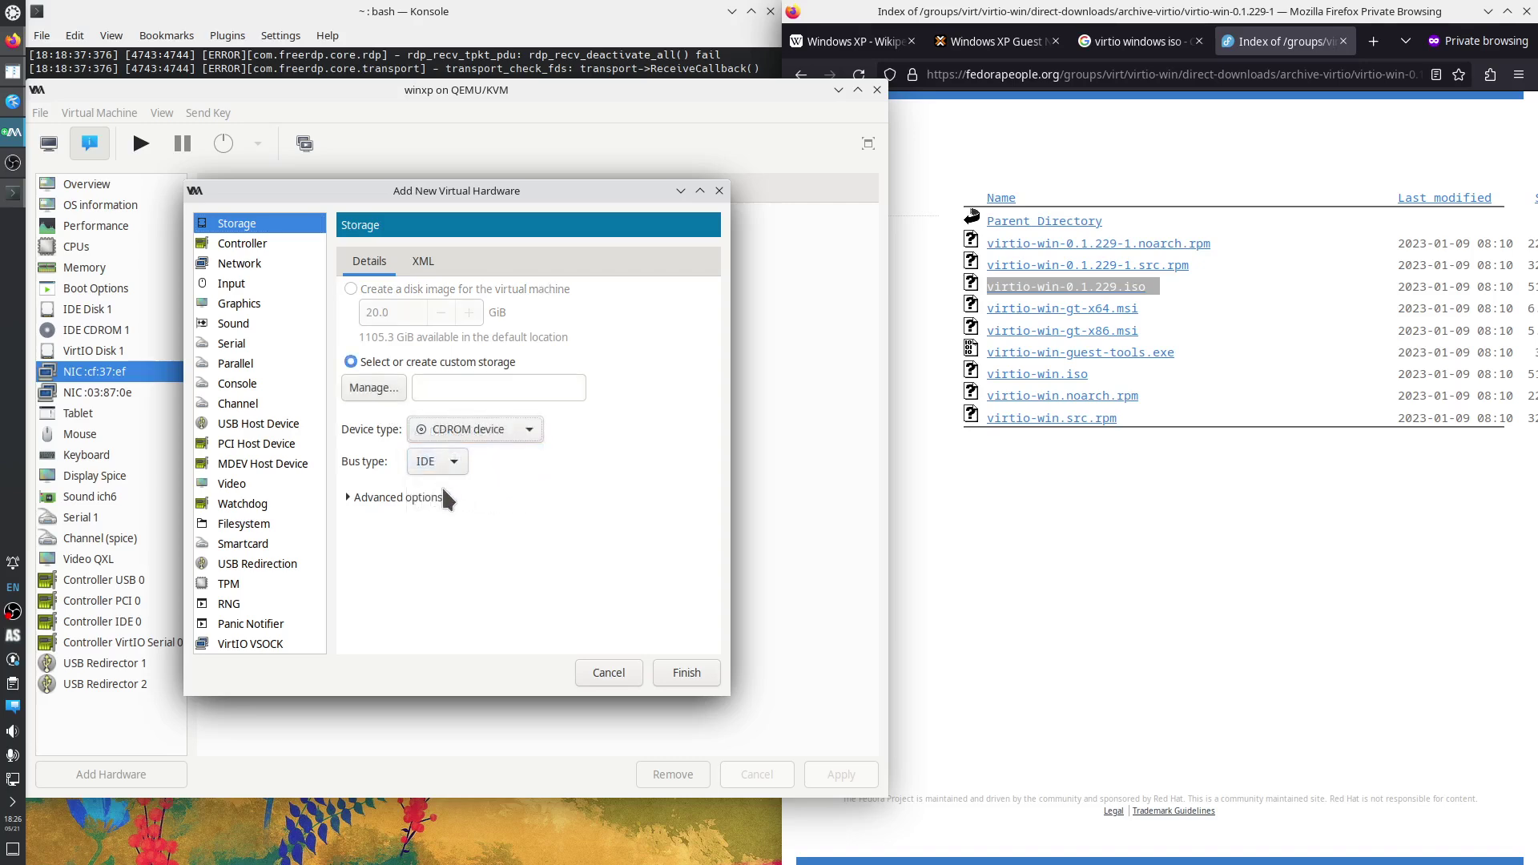
left_click(393, 386)
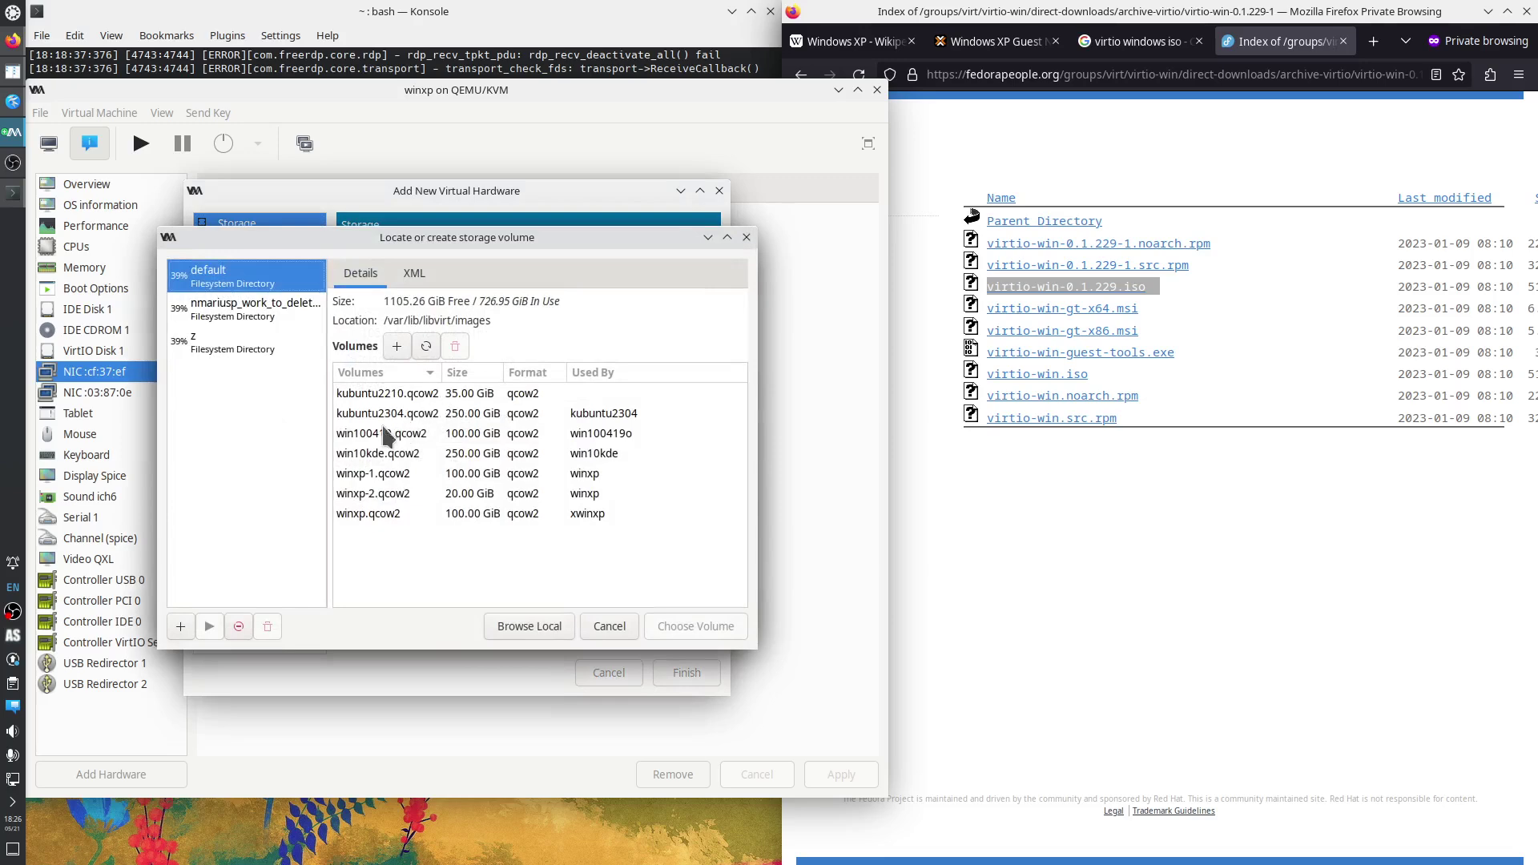
left_click(249, 312)
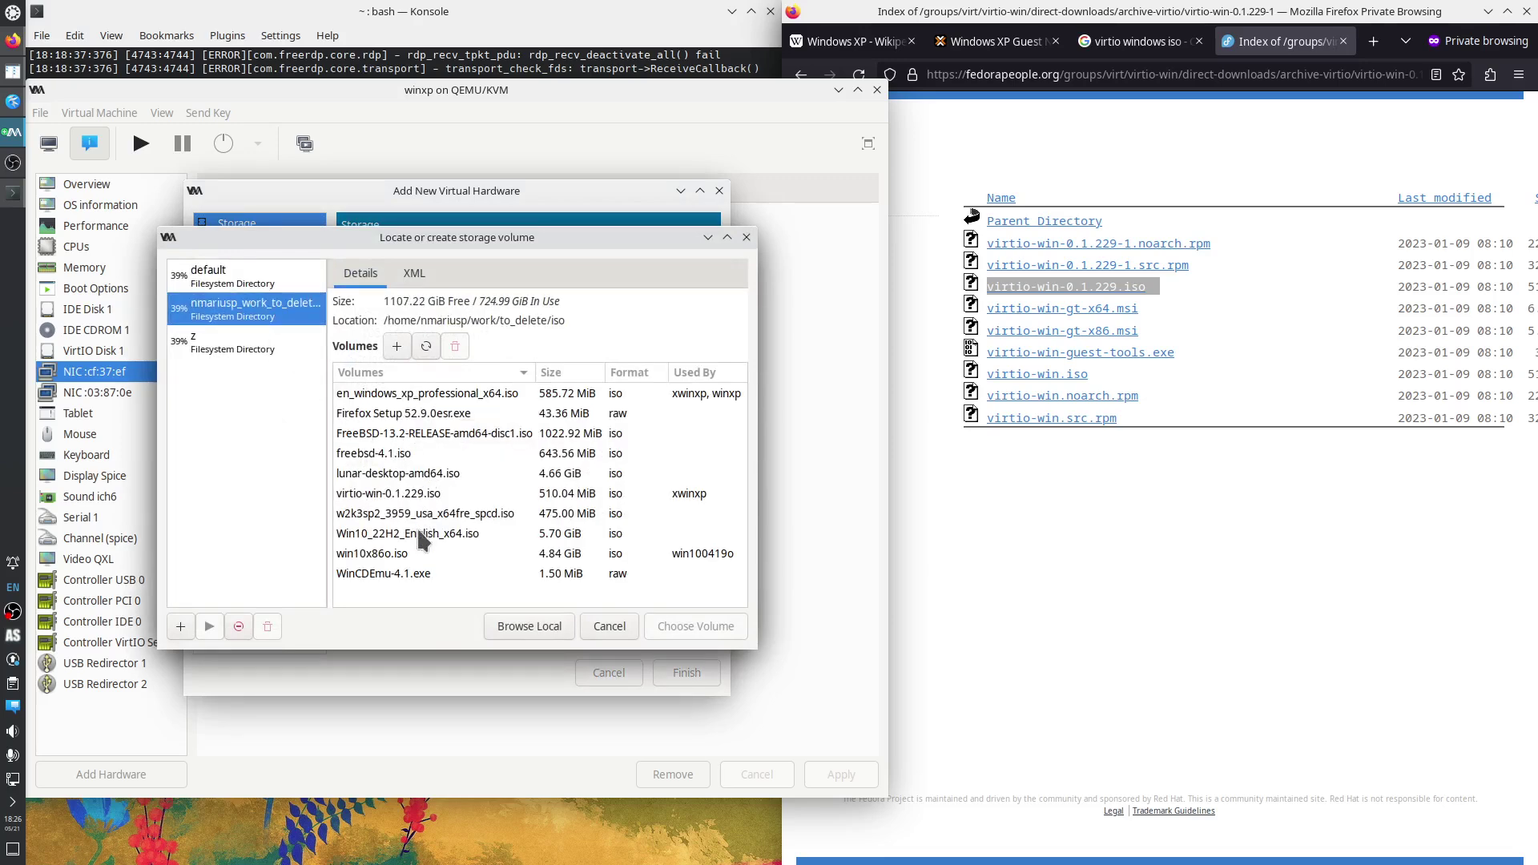
left_click(387, 493)
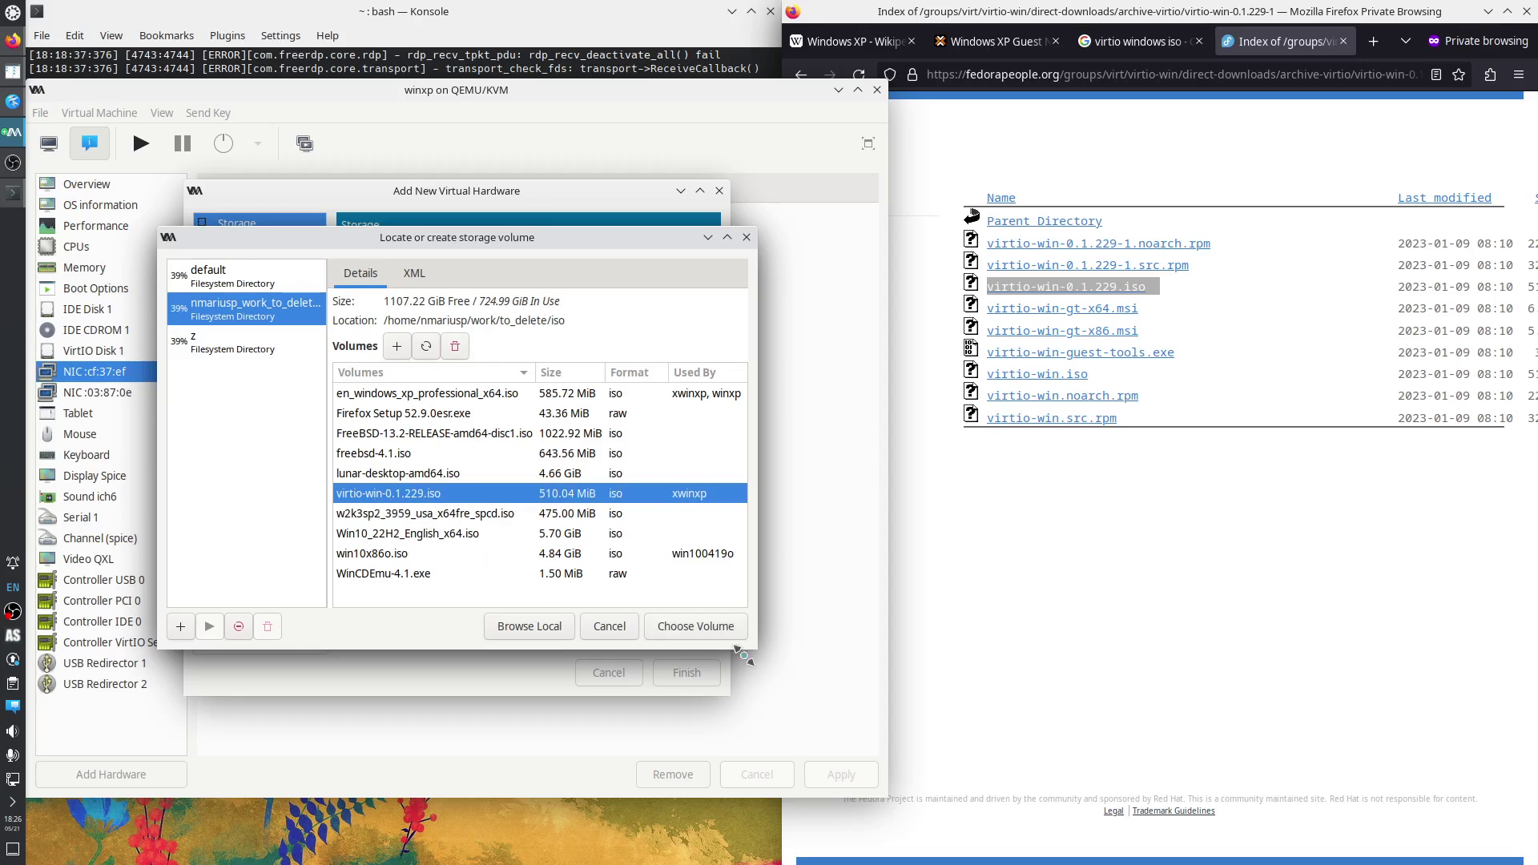
left_click(695, 628)
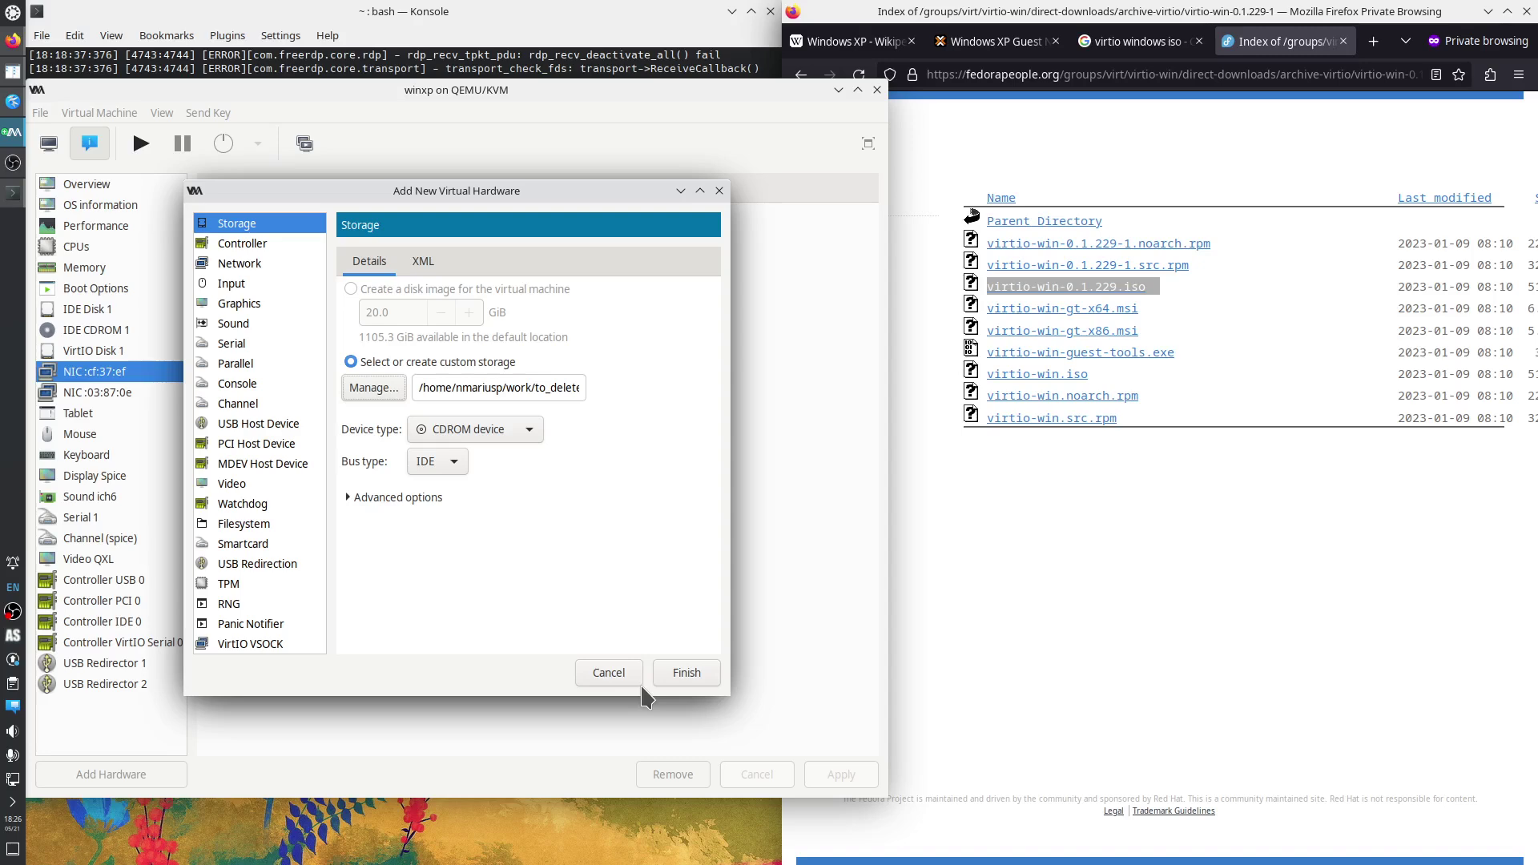
left_click(673, 677)
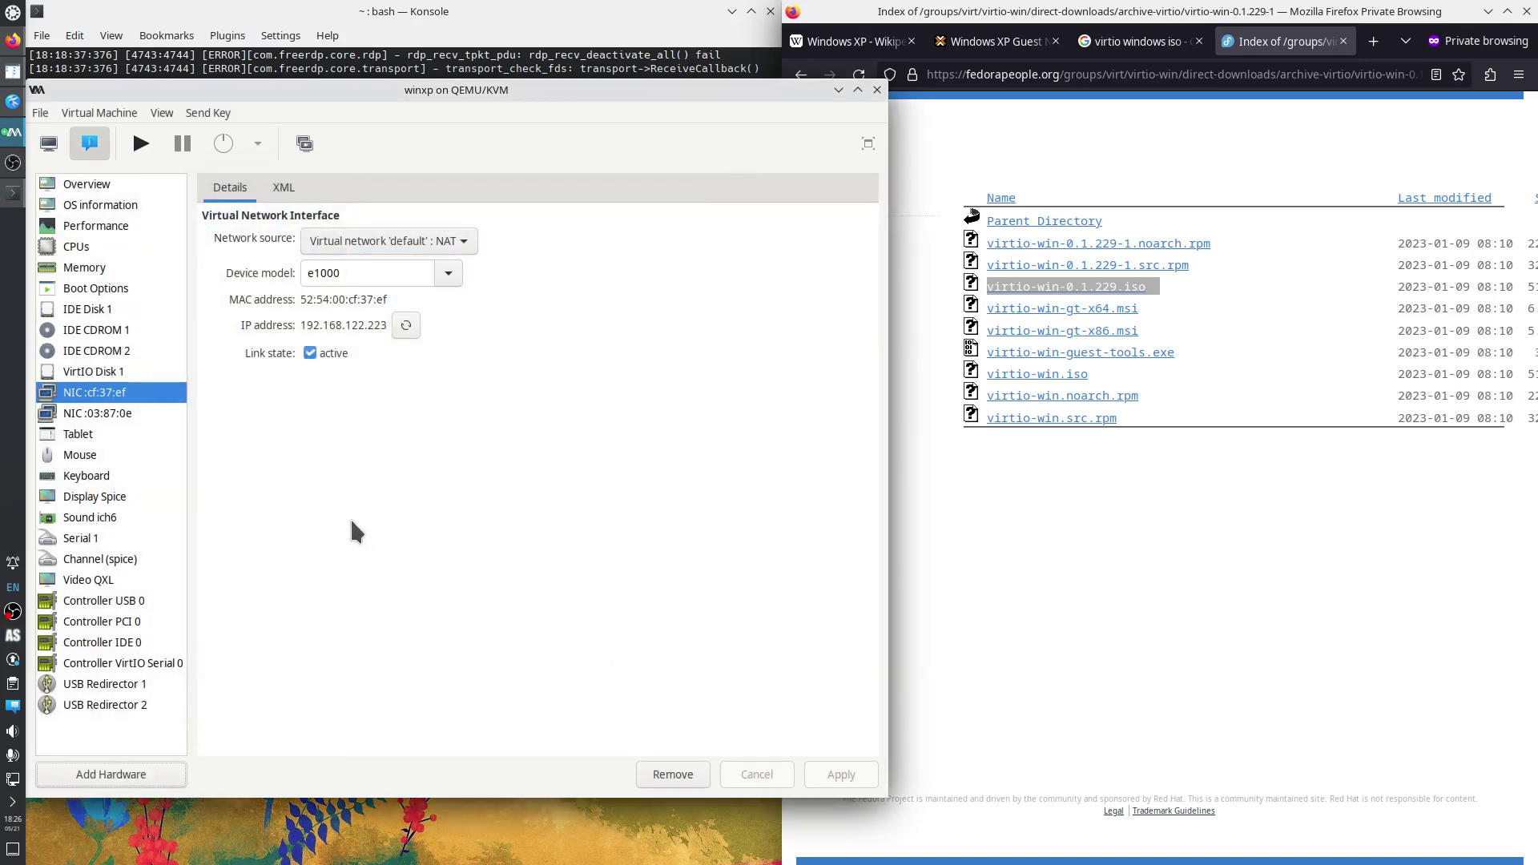
Review the winxp hardware: network cards, VirtIO Disk 1, IDE CDROM 2, IDE CDROM 1, IDE Disk 1.
left_click(112, 411)
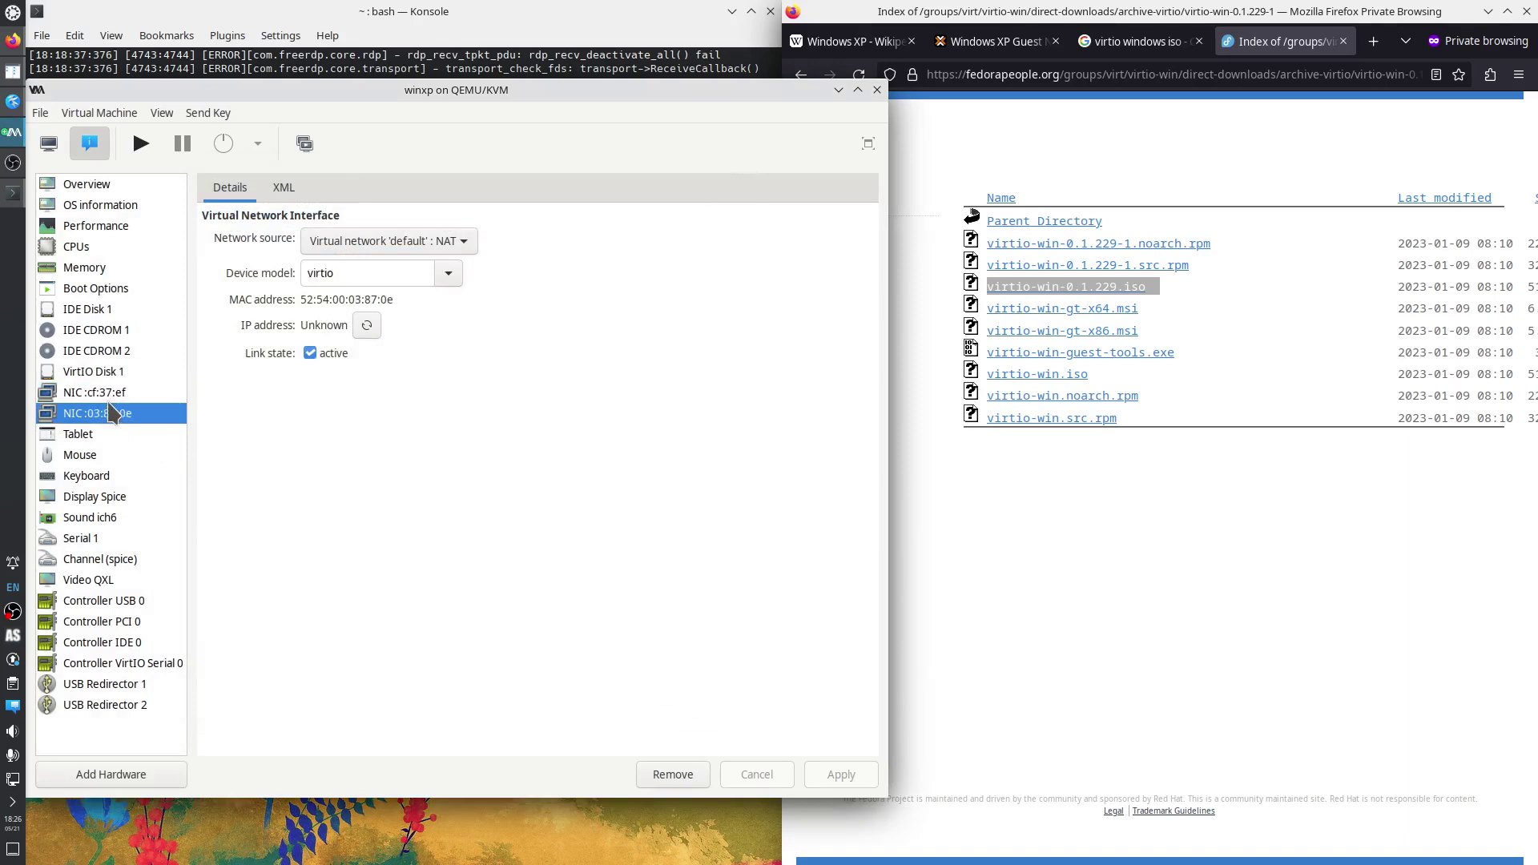
left_click(107, 392)
left_click(103, 375)
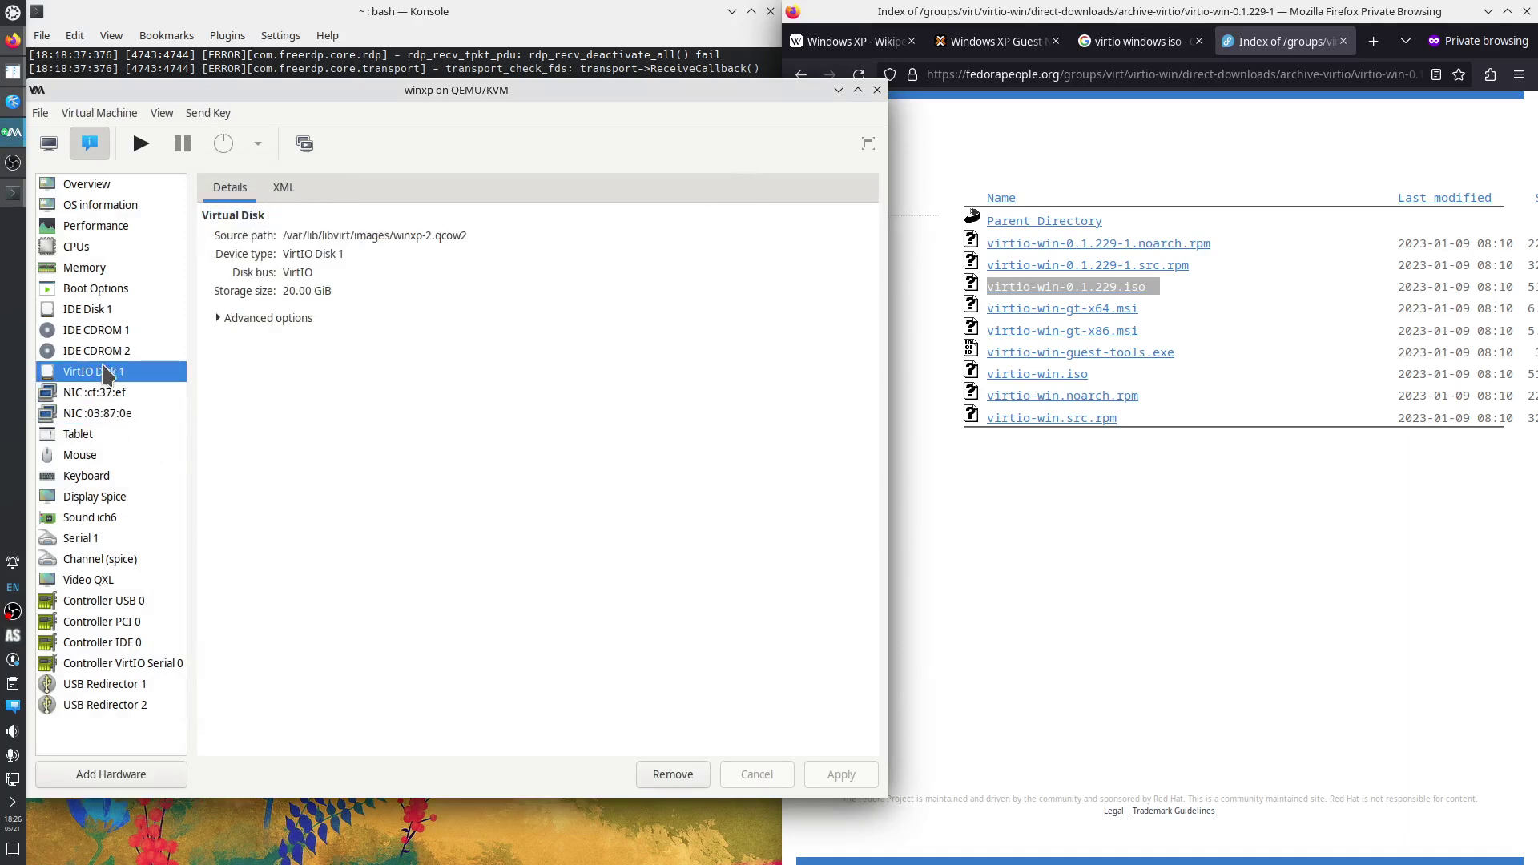
left_click(104, 352)
left_click(105, 333)
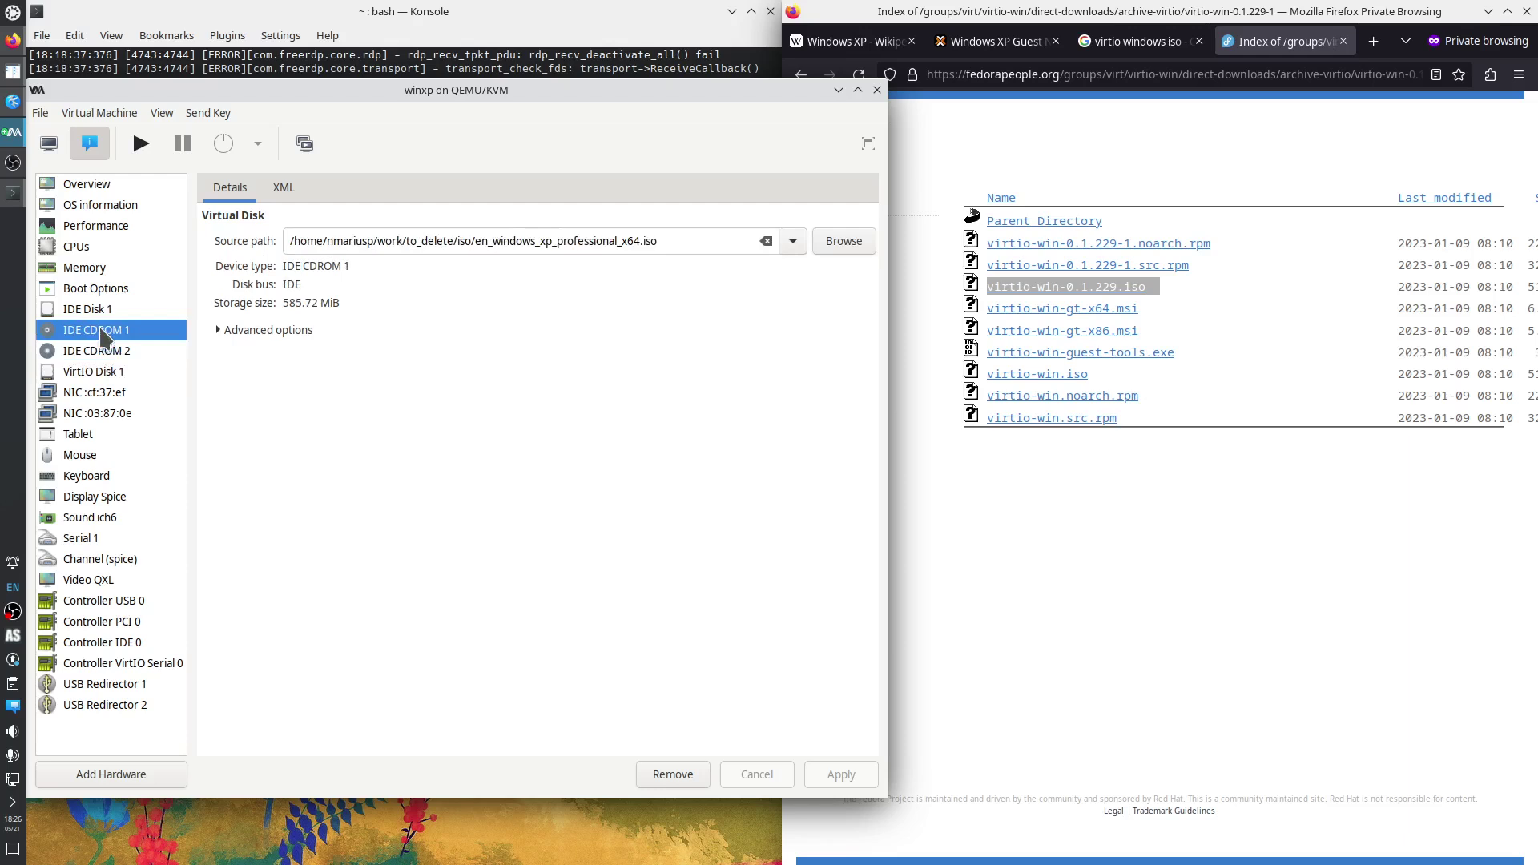
left_click(102, 311)
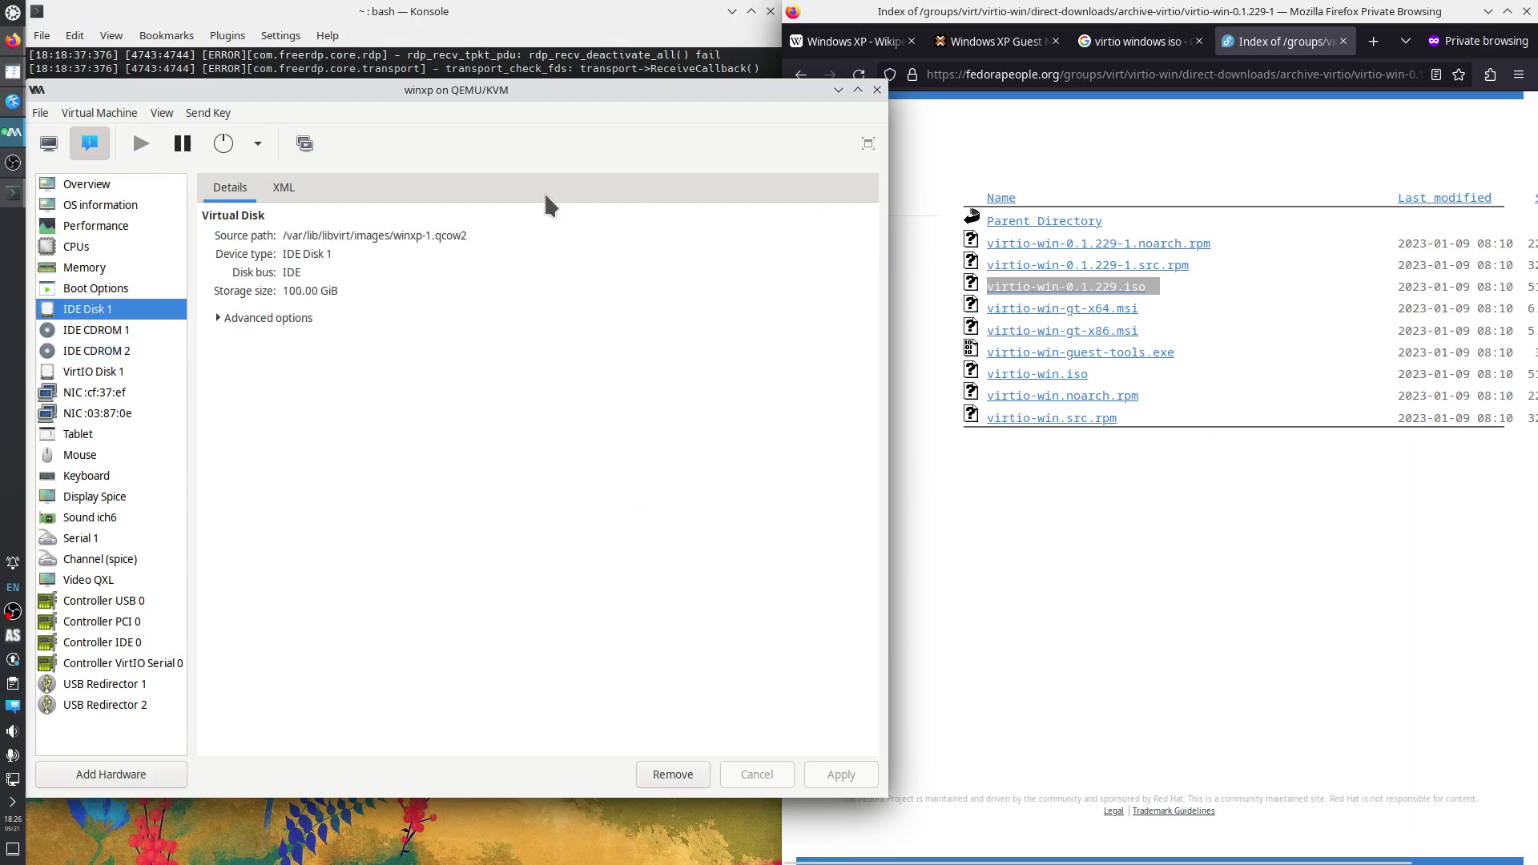
Switch to the graphical console and log on to Windows XP with the account password.
left_click(42, 149)
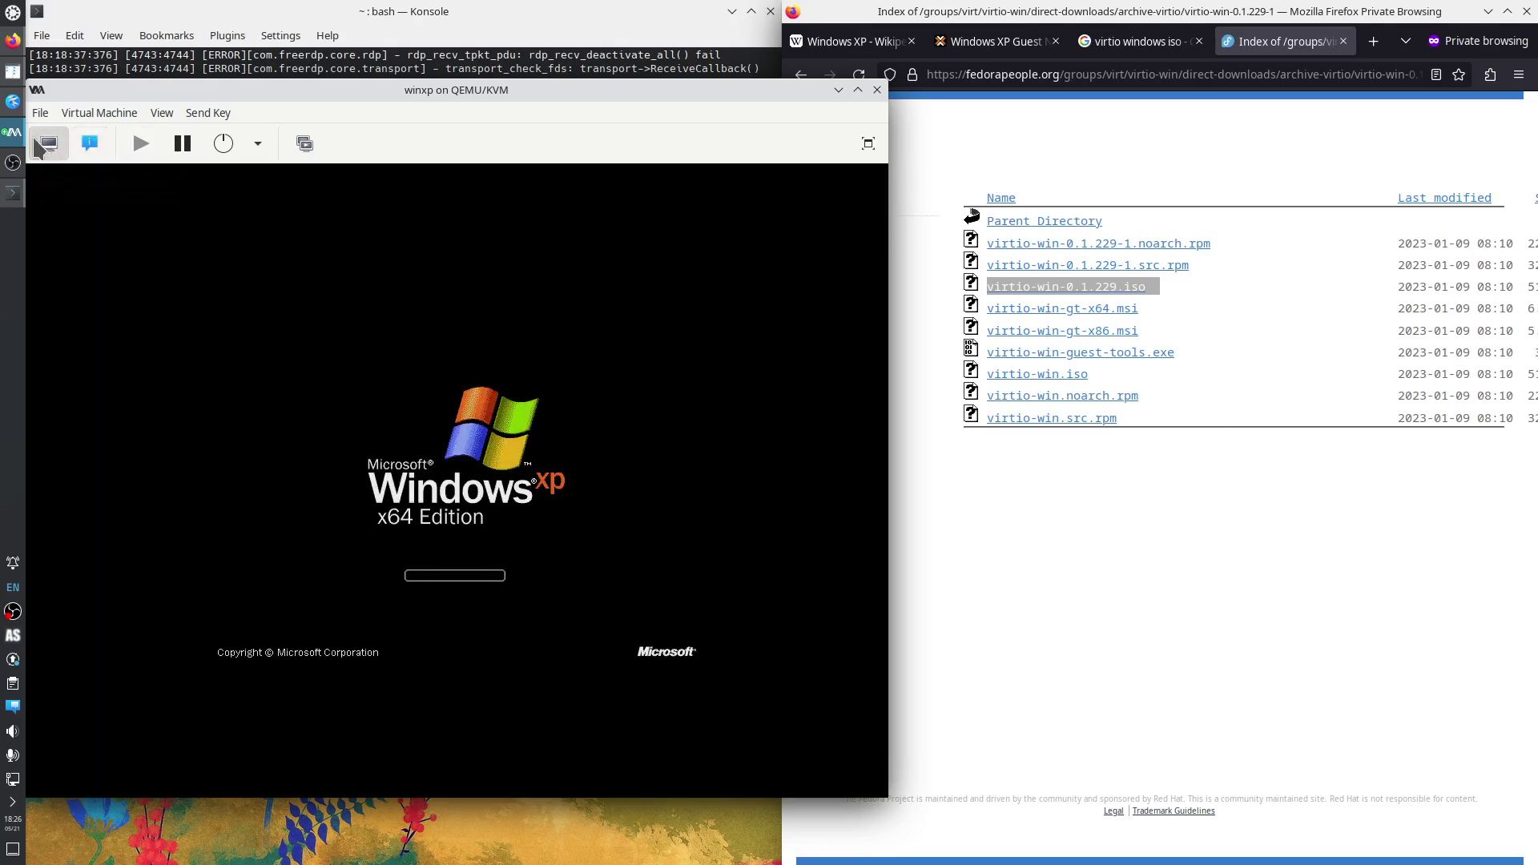
left_click(13, 101)
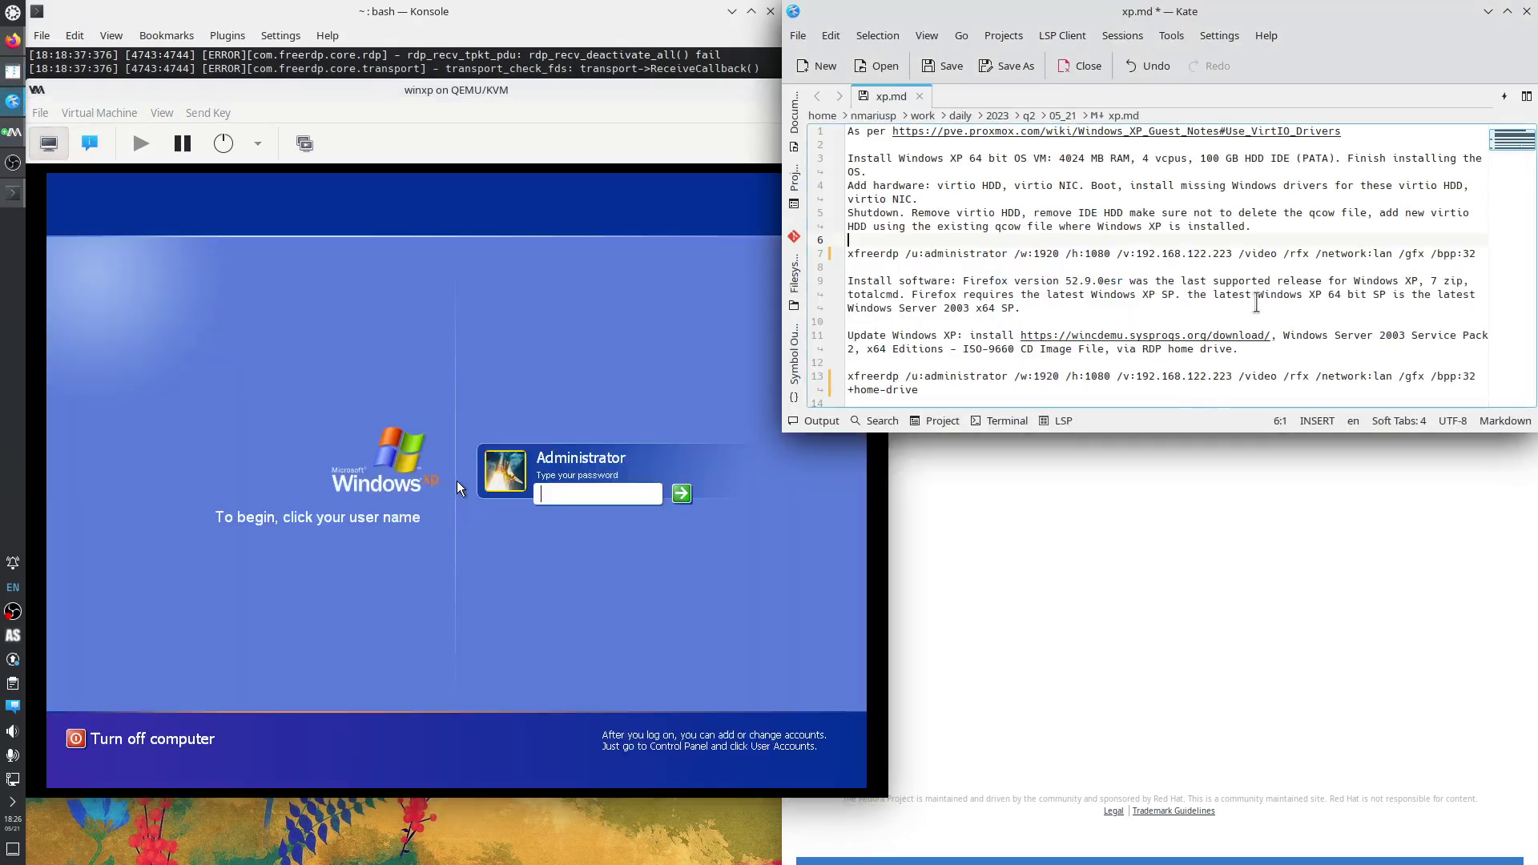
left_click(570, 496)
type("••••")
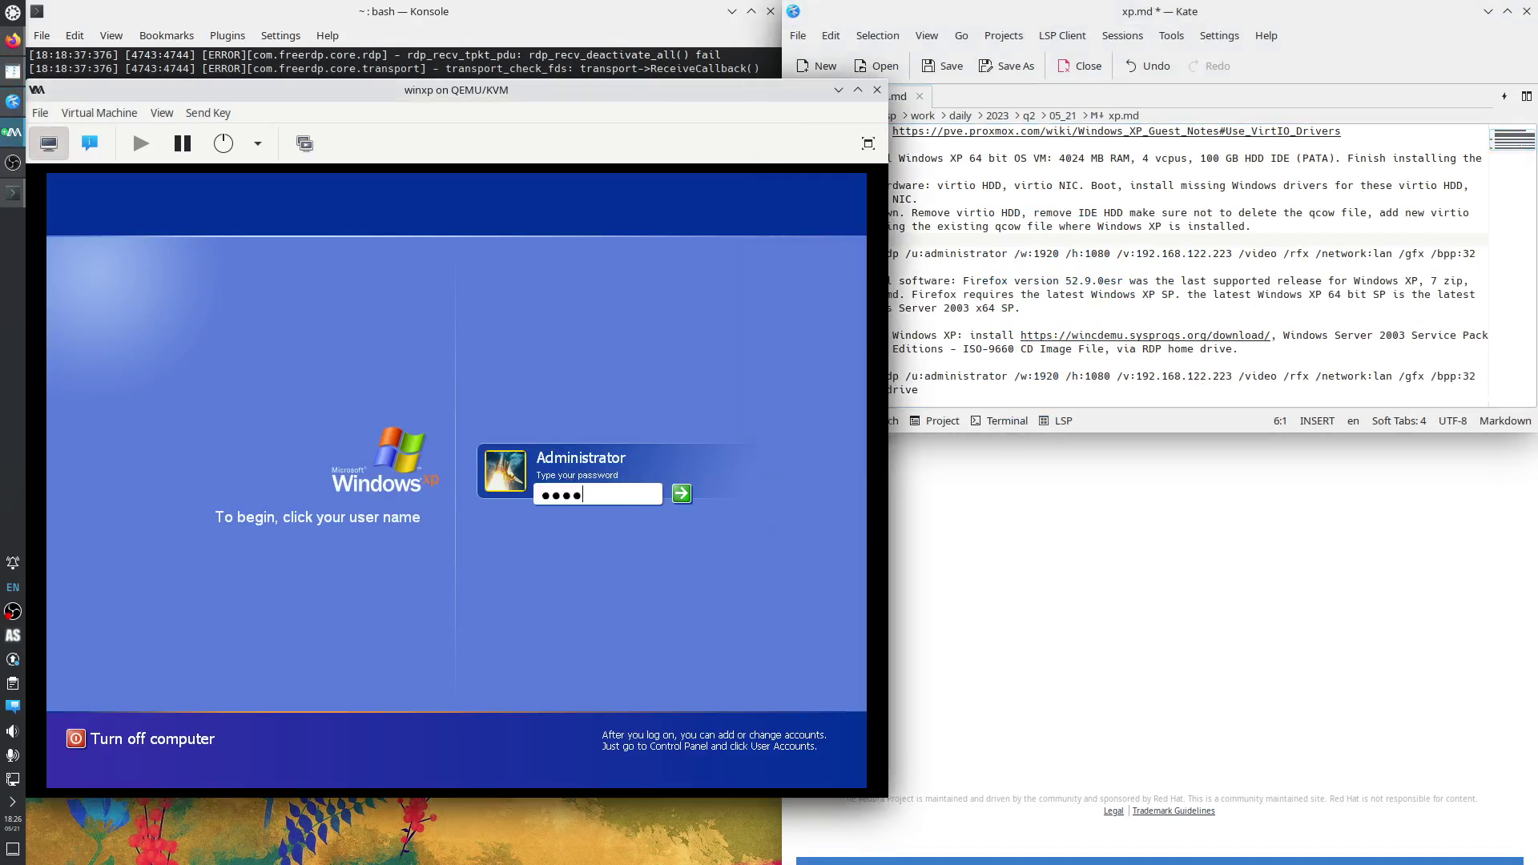
key("Return")
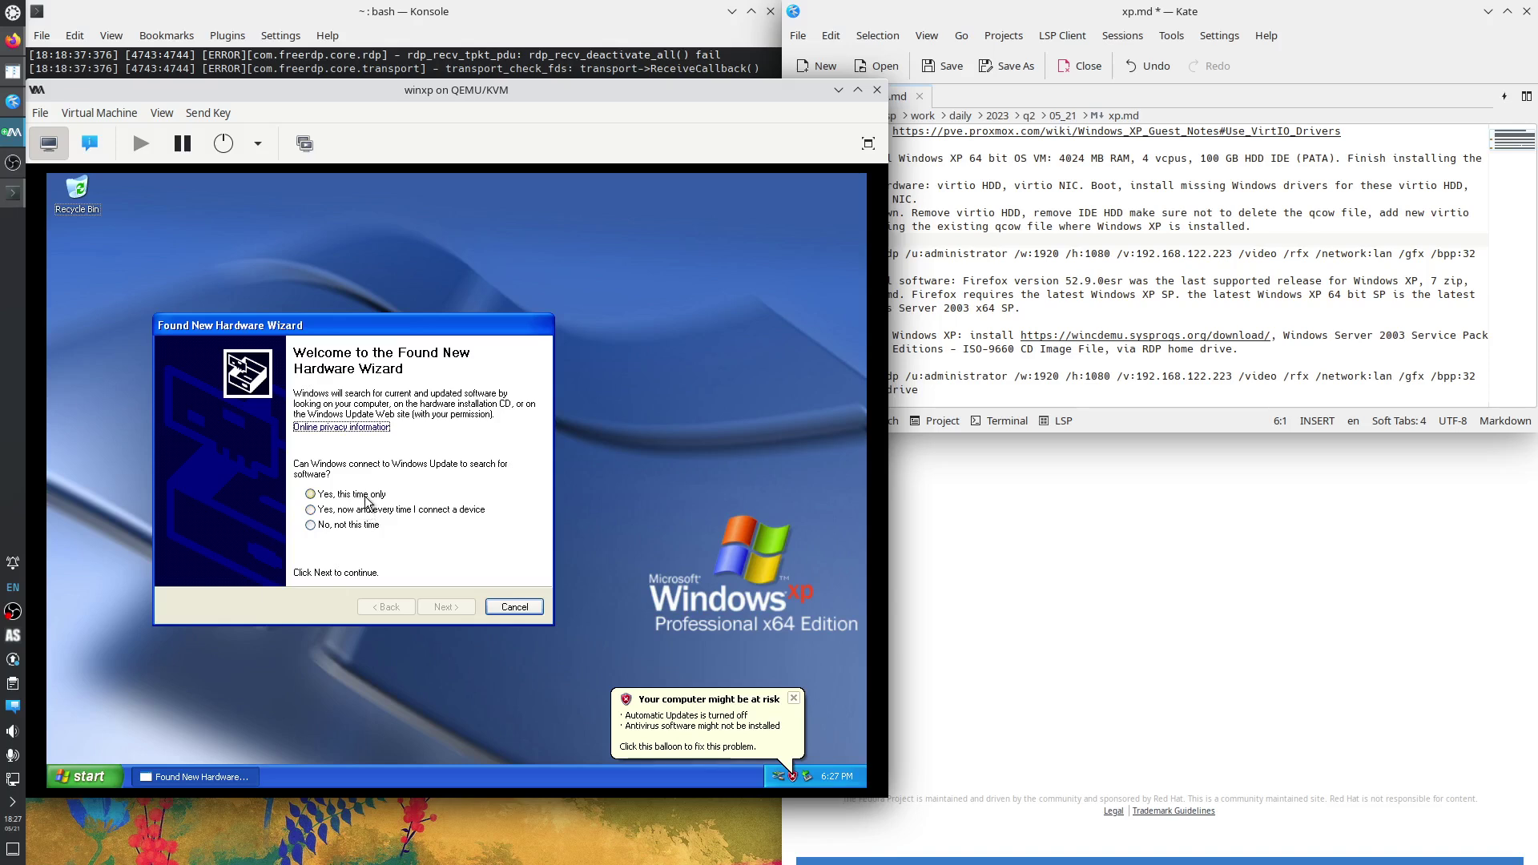
Choose 'Yes, this time only' and install the Ethernet Controller software automatically.
left_click(367, 497)
left_click(447, 606)
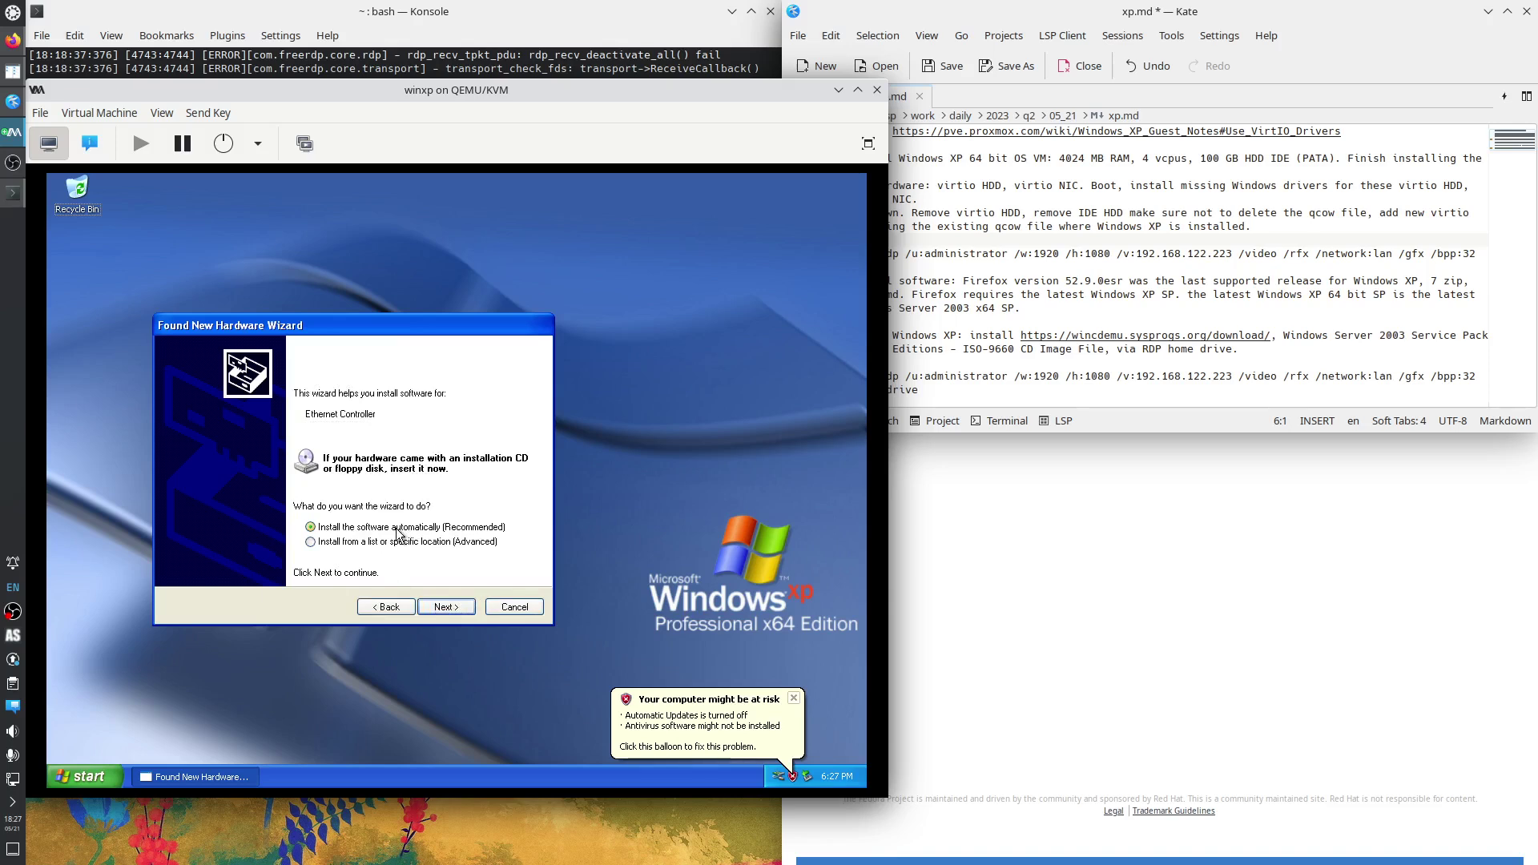
left_click(446, 607)
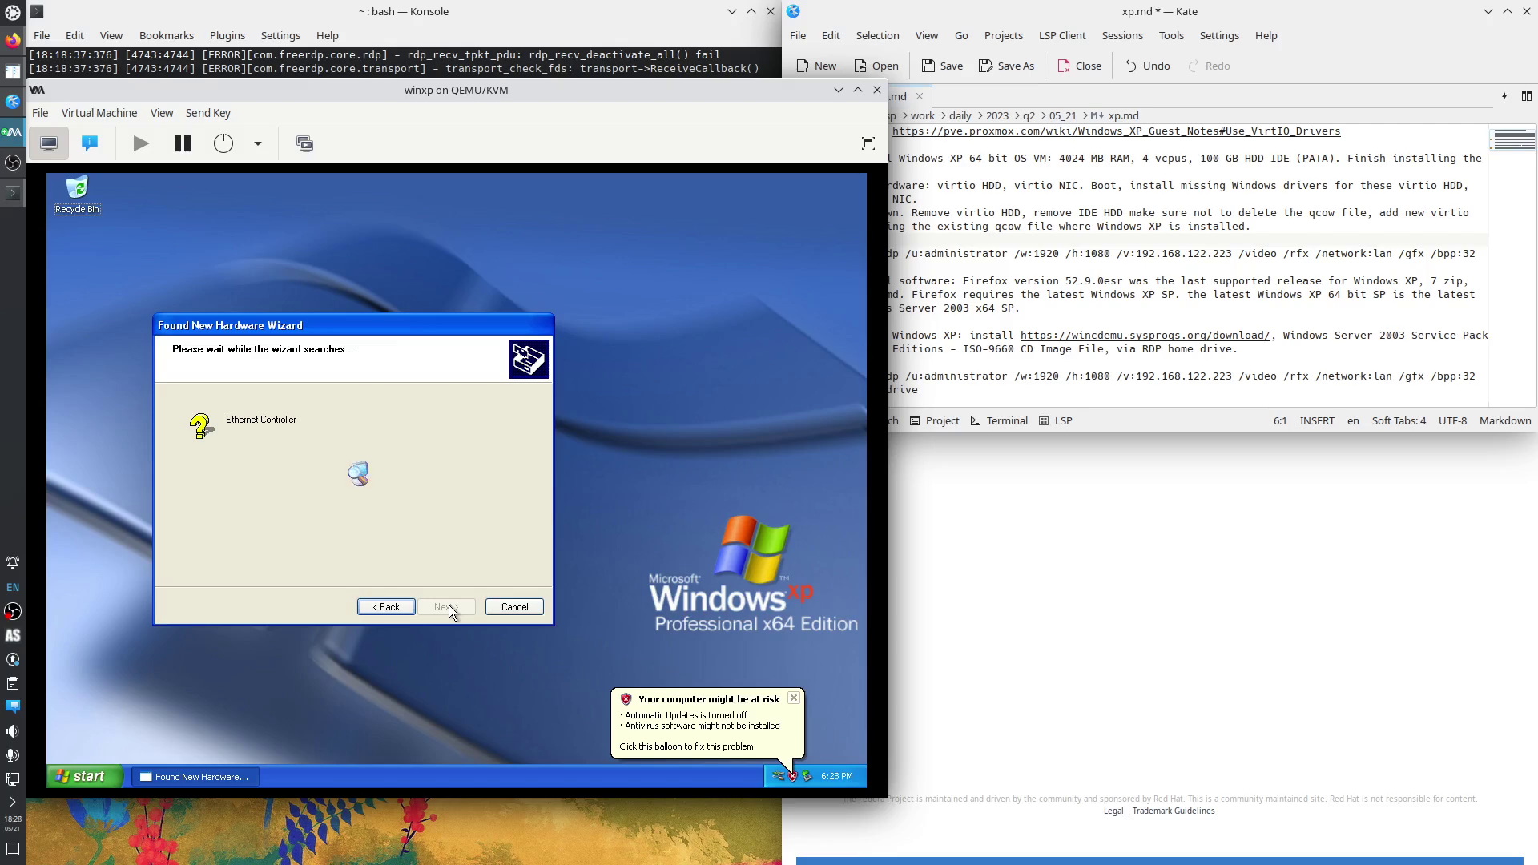
Open Windows Security Center from the Control Panel in classic view.
left_click(93, 780)
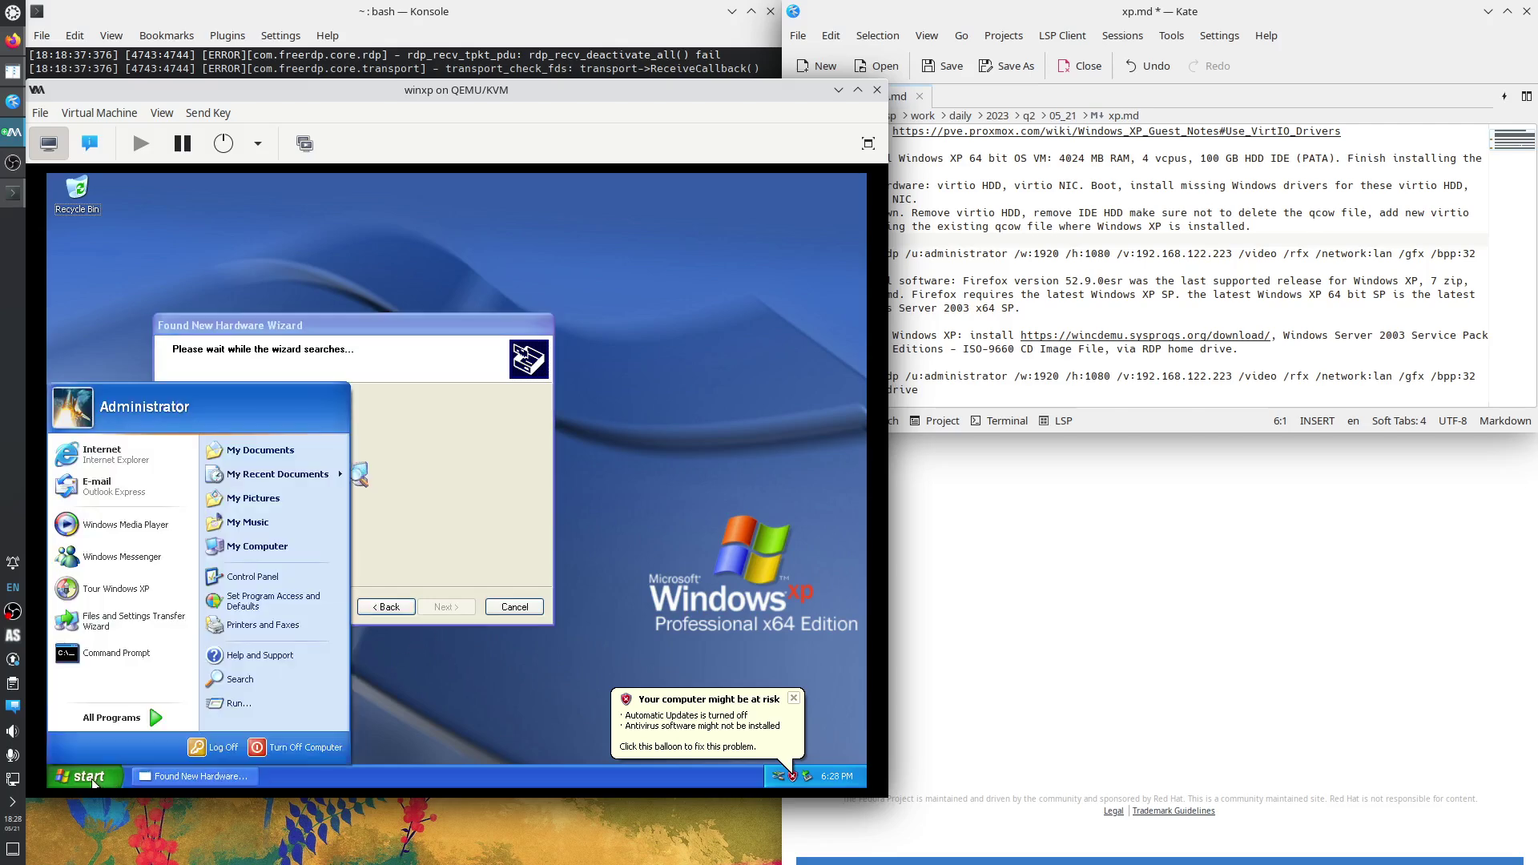
left_click(288, 580)
left_click(154, 340)
double_click(275, 508)
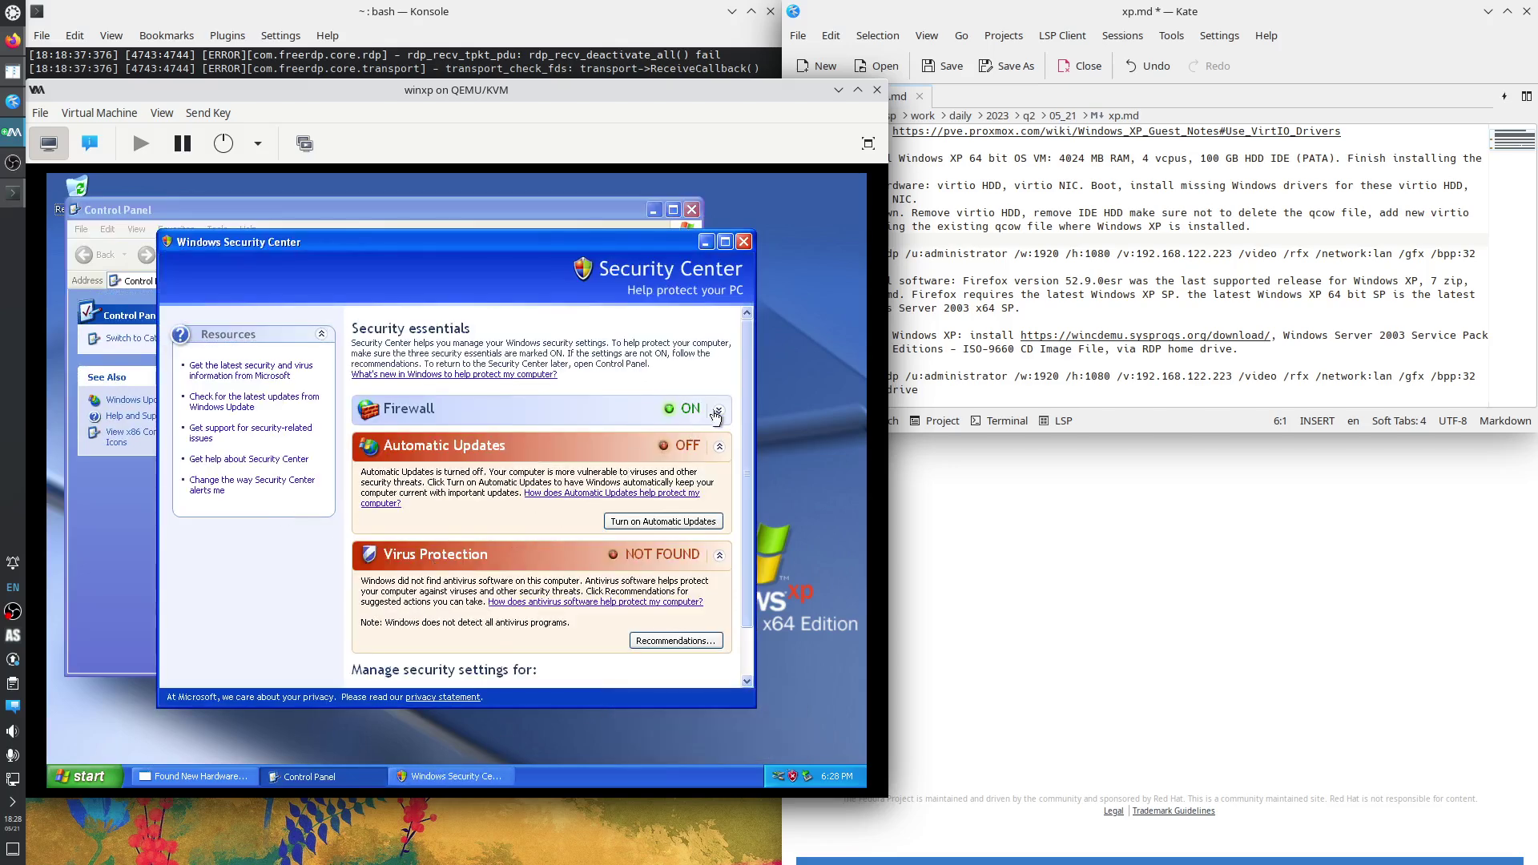
Turn Windows Firewall off and close Security Center.
left_click(715, 414)
scroll(545, 509, "down", 1)
scroll(545, 509, "down", 3)
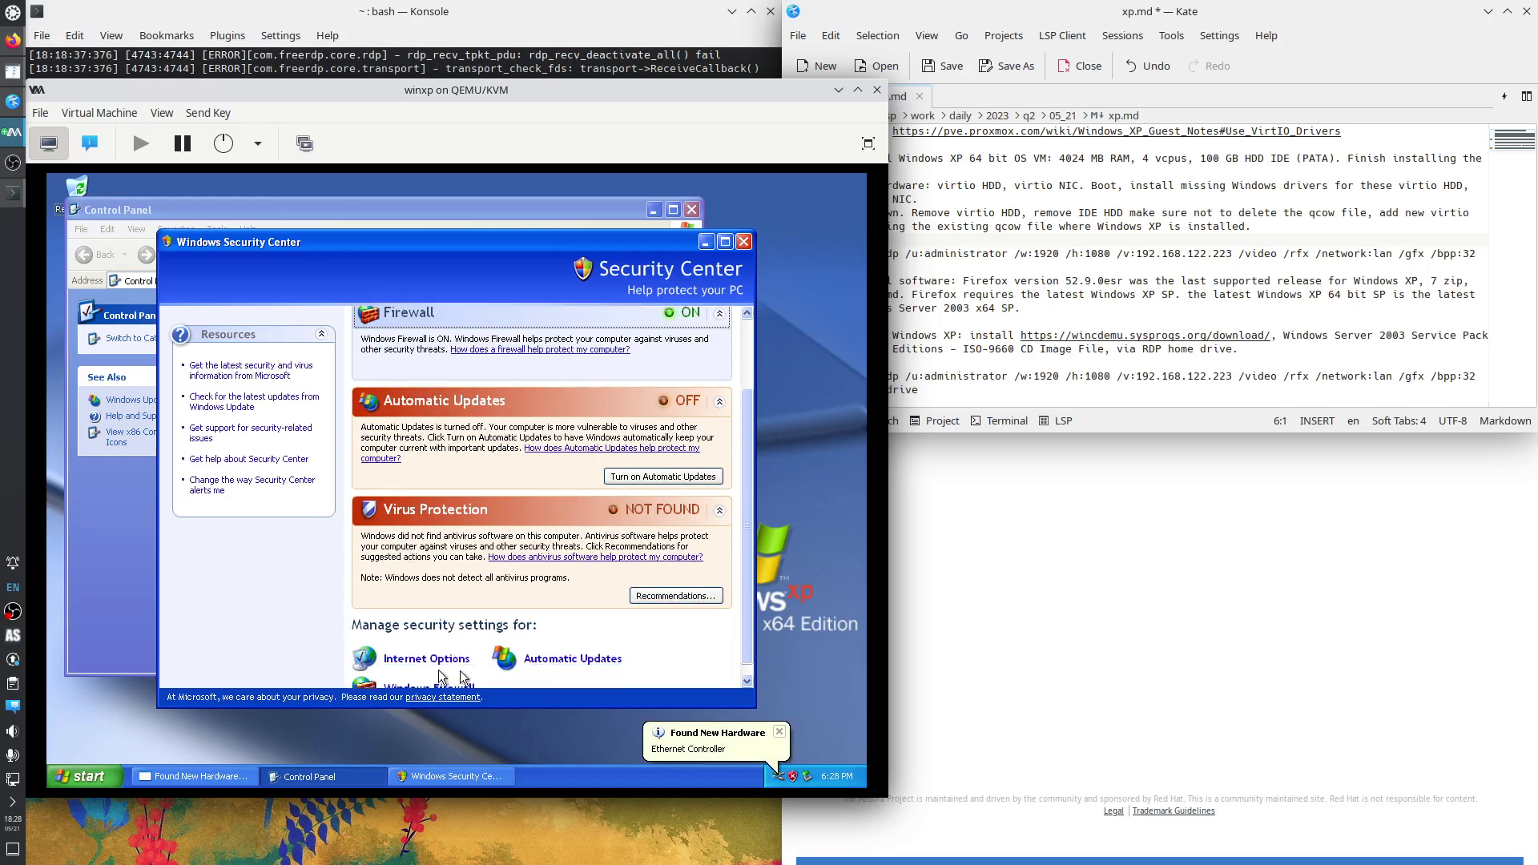
left_click(426, 685)
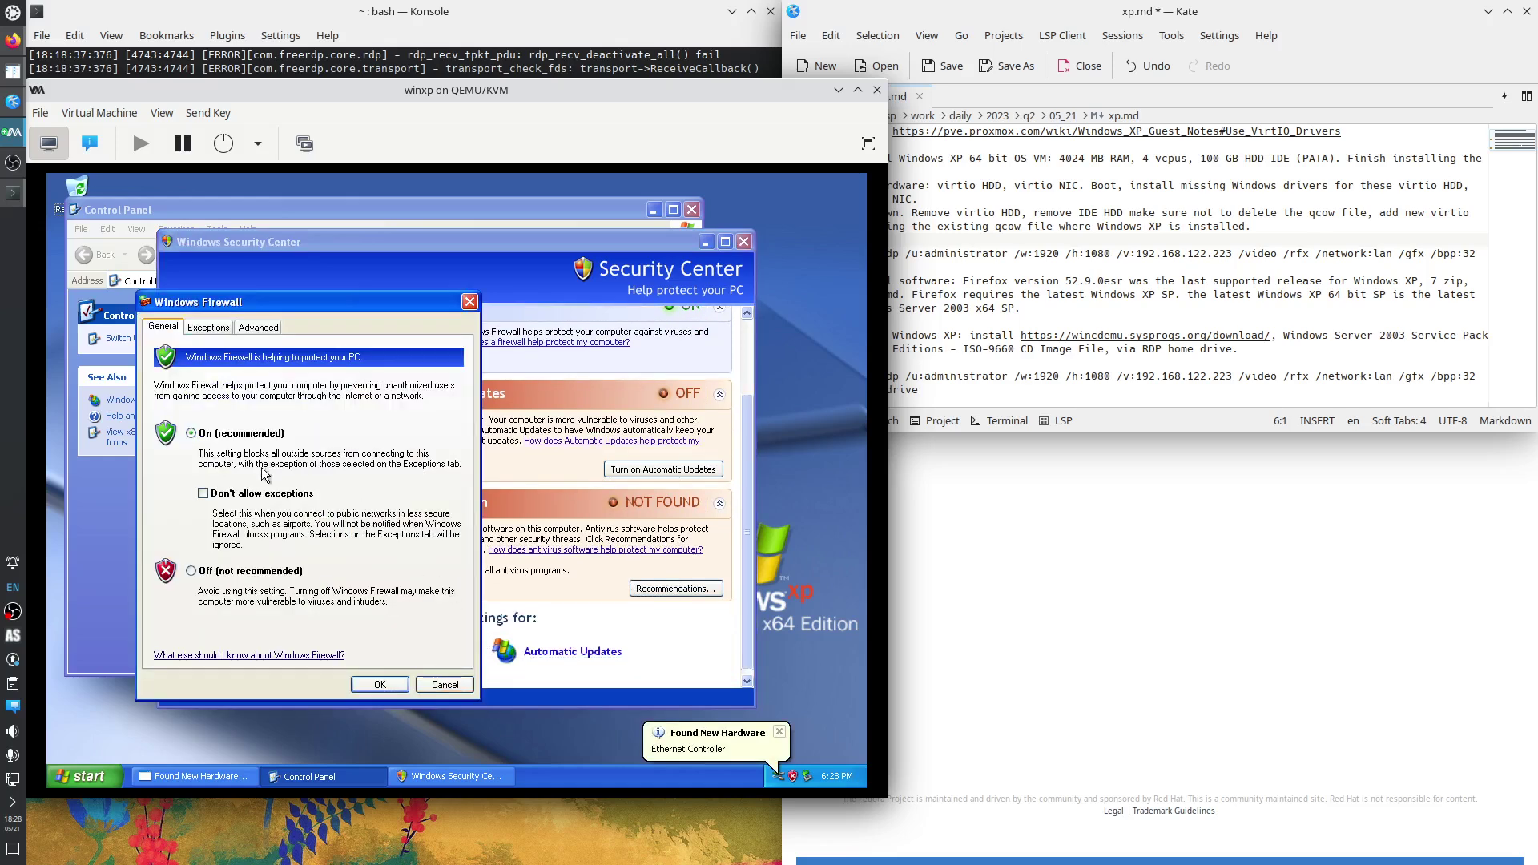
left_click(251, 571)
left_click(380, 685)
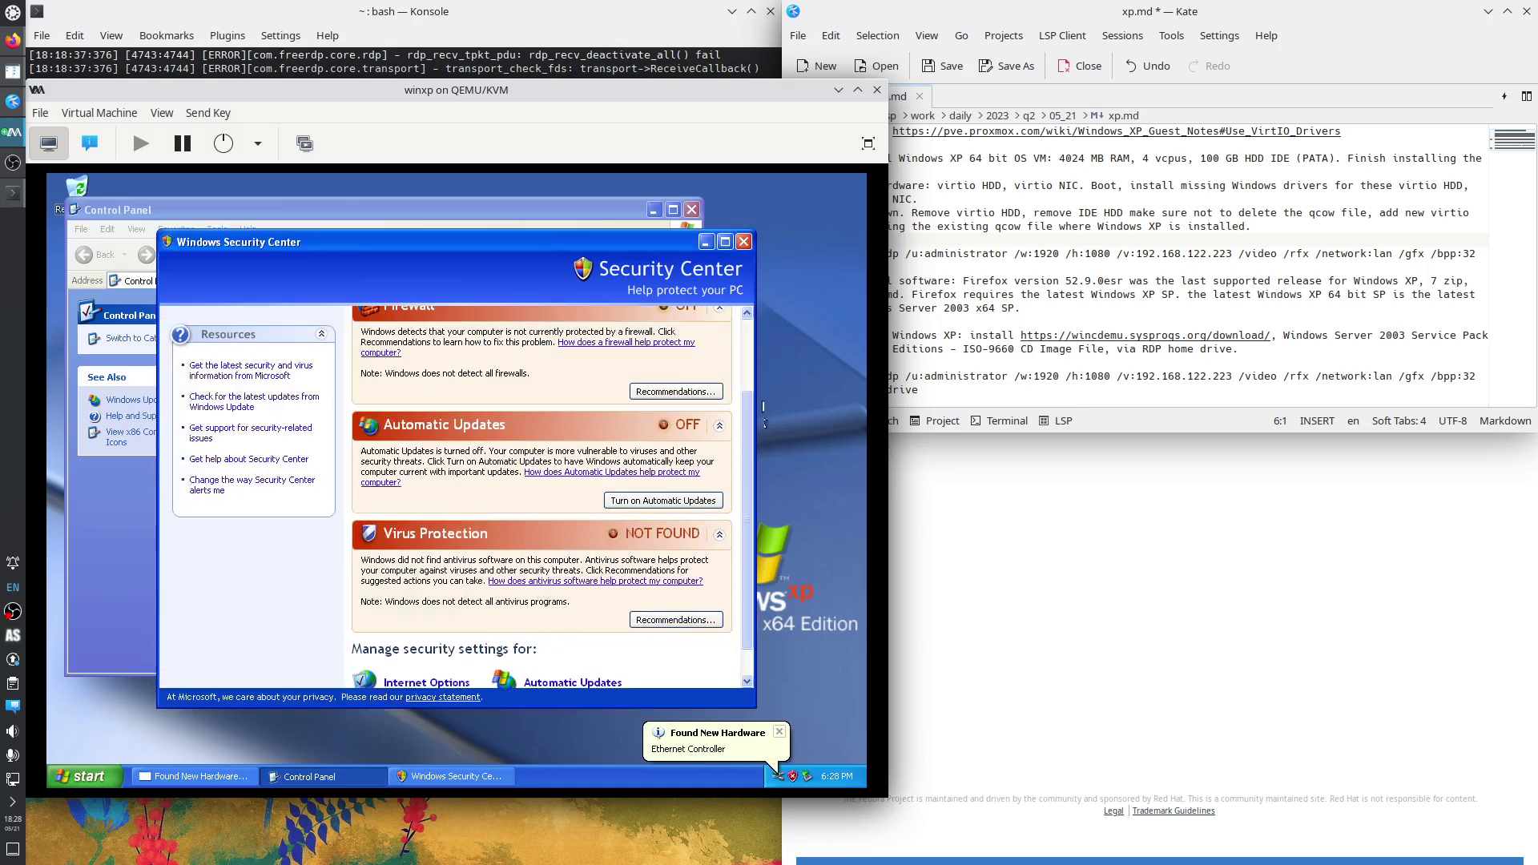
left_click(744, 369)
left_click_drag(747, 338, 739, 484)
left_click(744, 242)
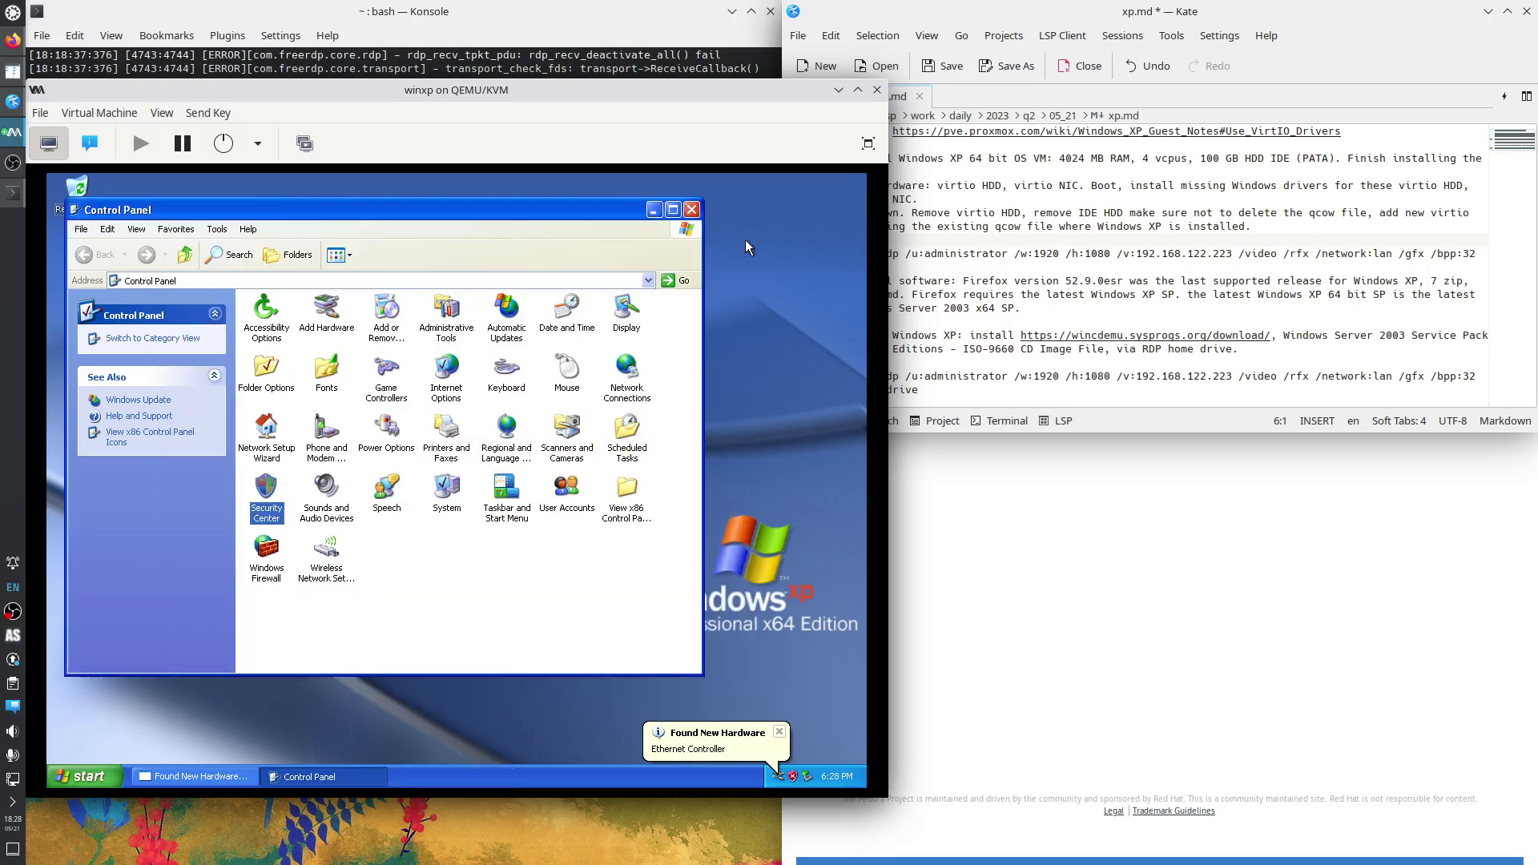
Pick the Red Hat VirtIO Ethernet Adapter driver and install it despite the unsigned-driver warning.
left_click(654, 211)
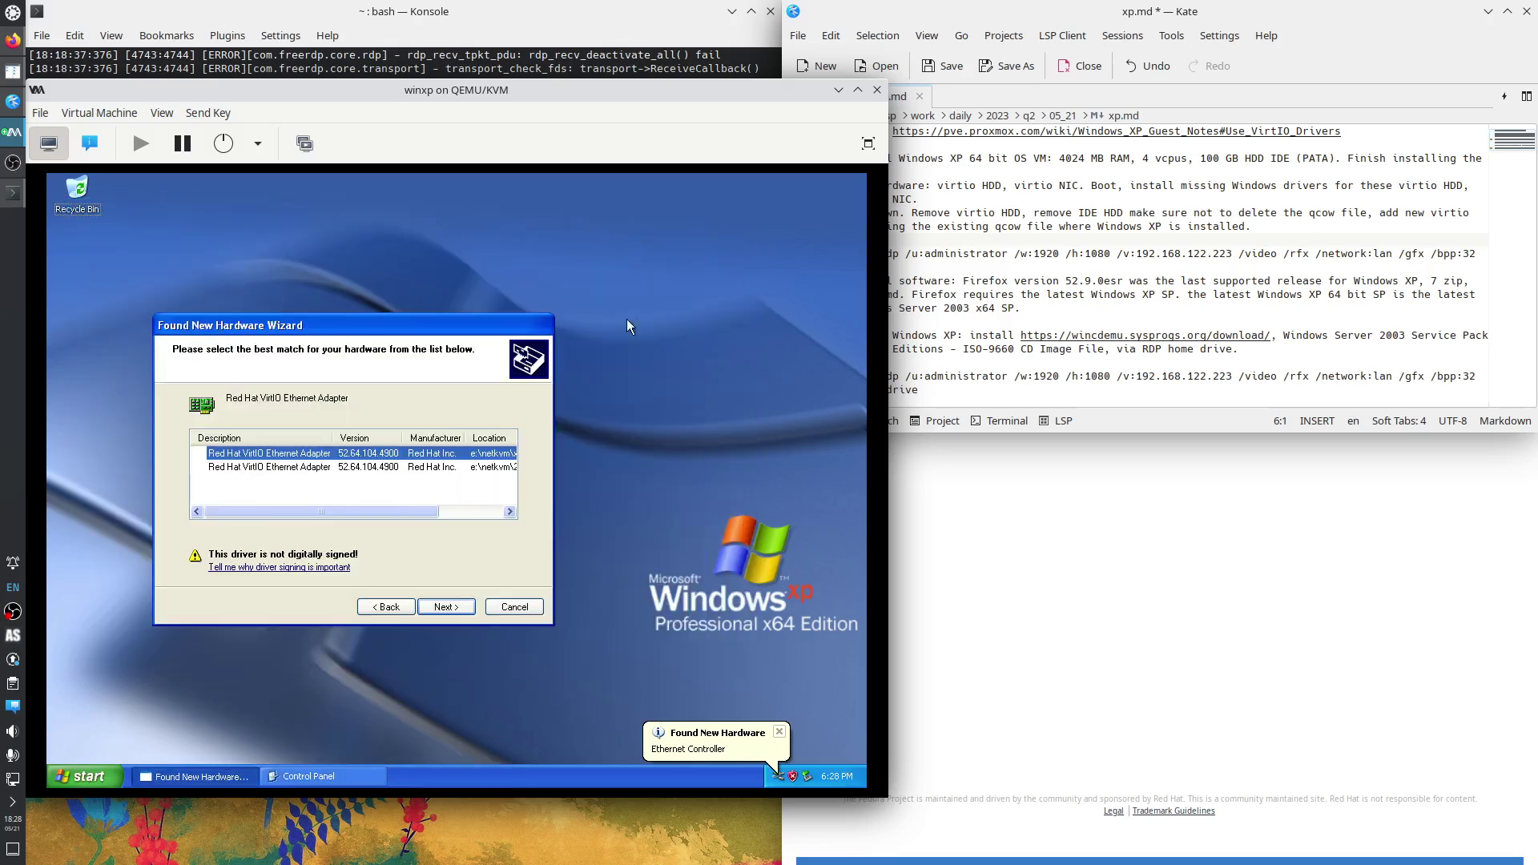
left_click(463, 512)
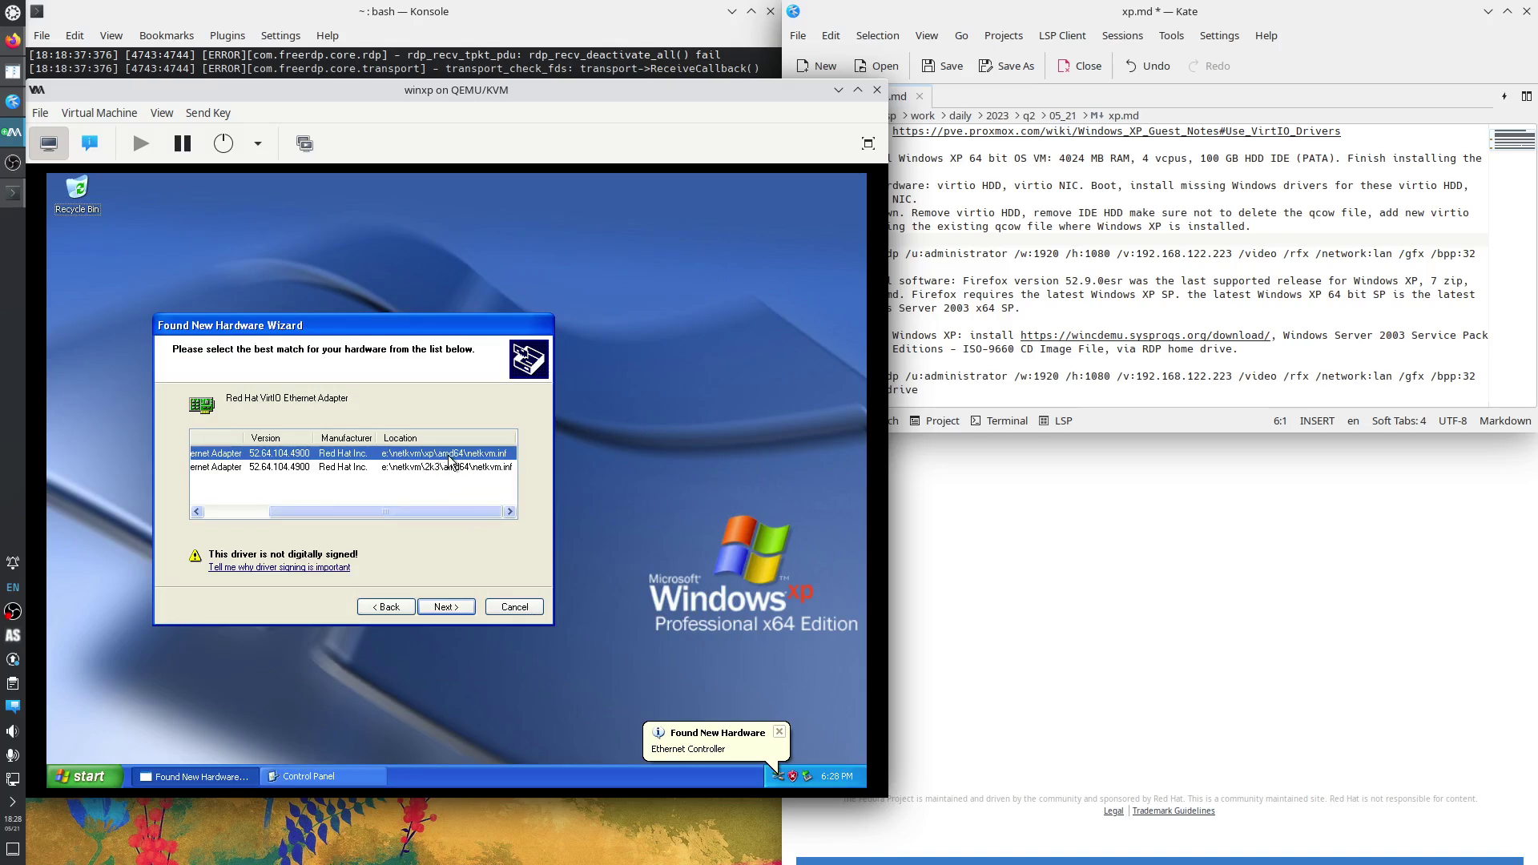
left_click_drag(335, 512, 227, 527)
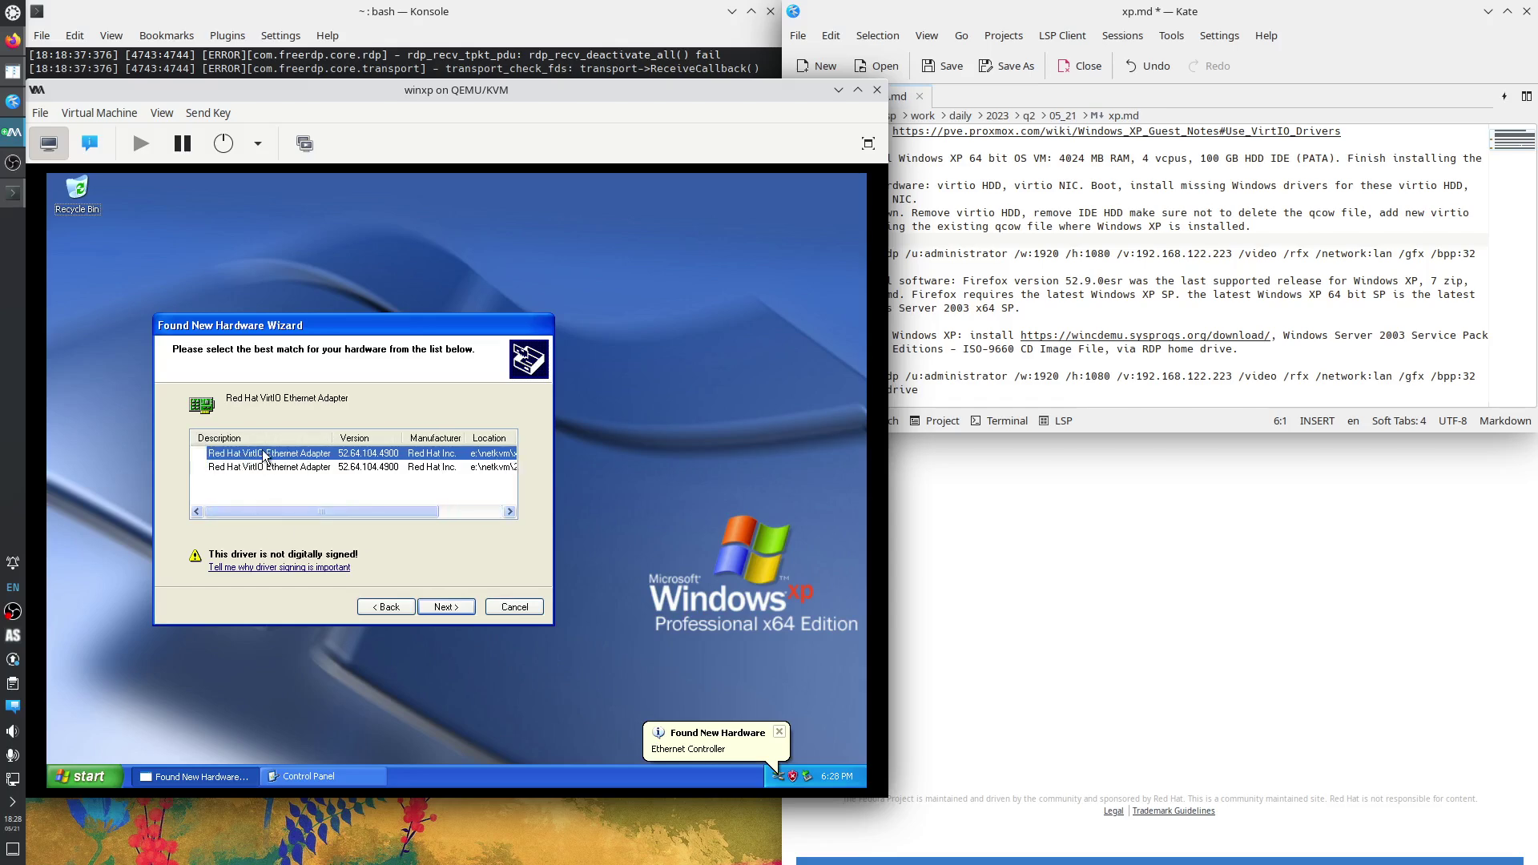
left_click(446, 606)
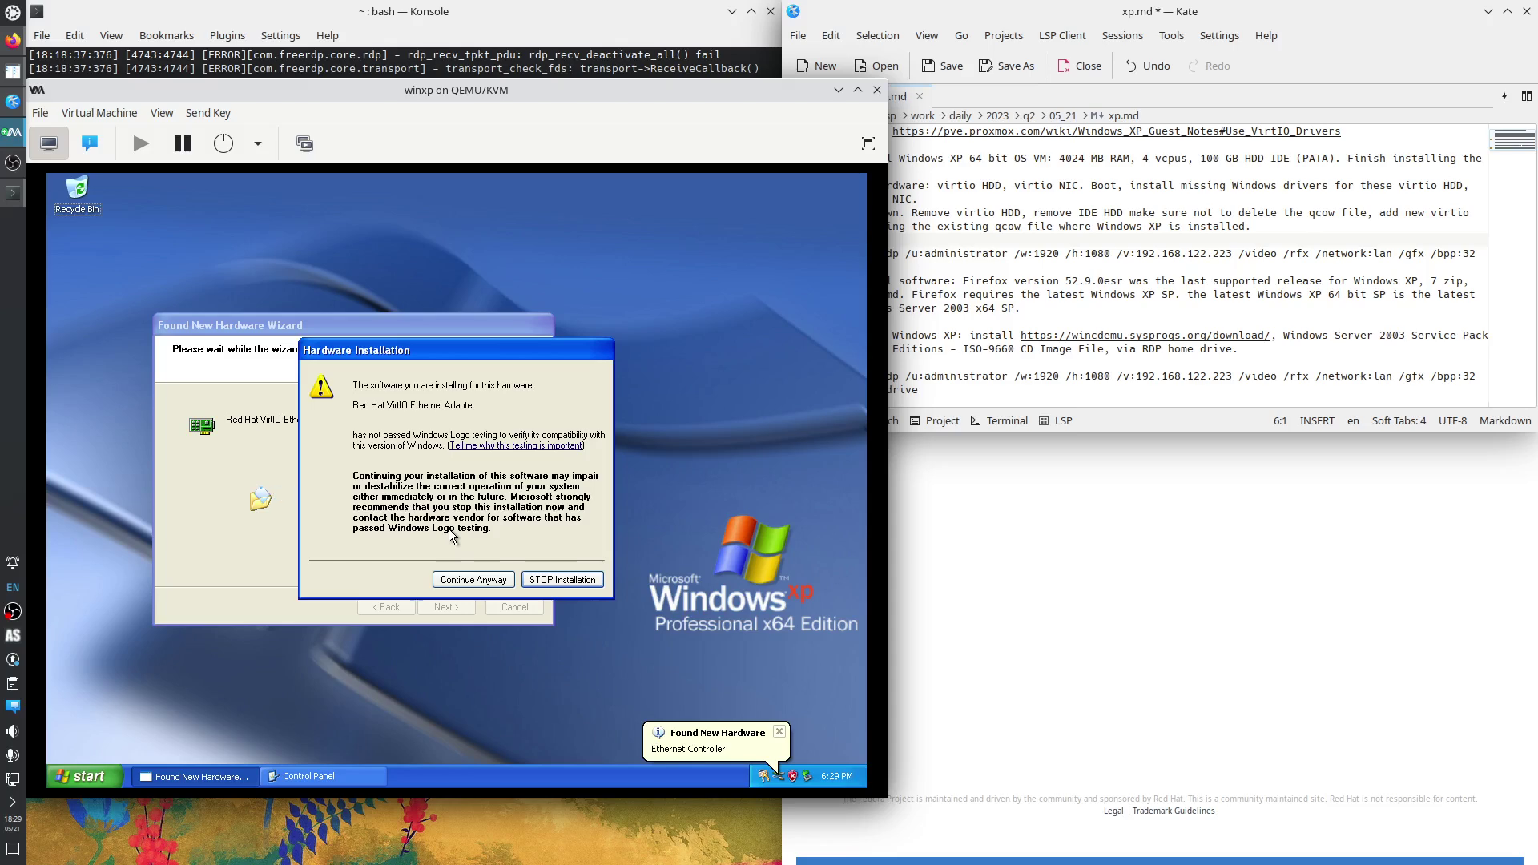
left_click(482, 579)
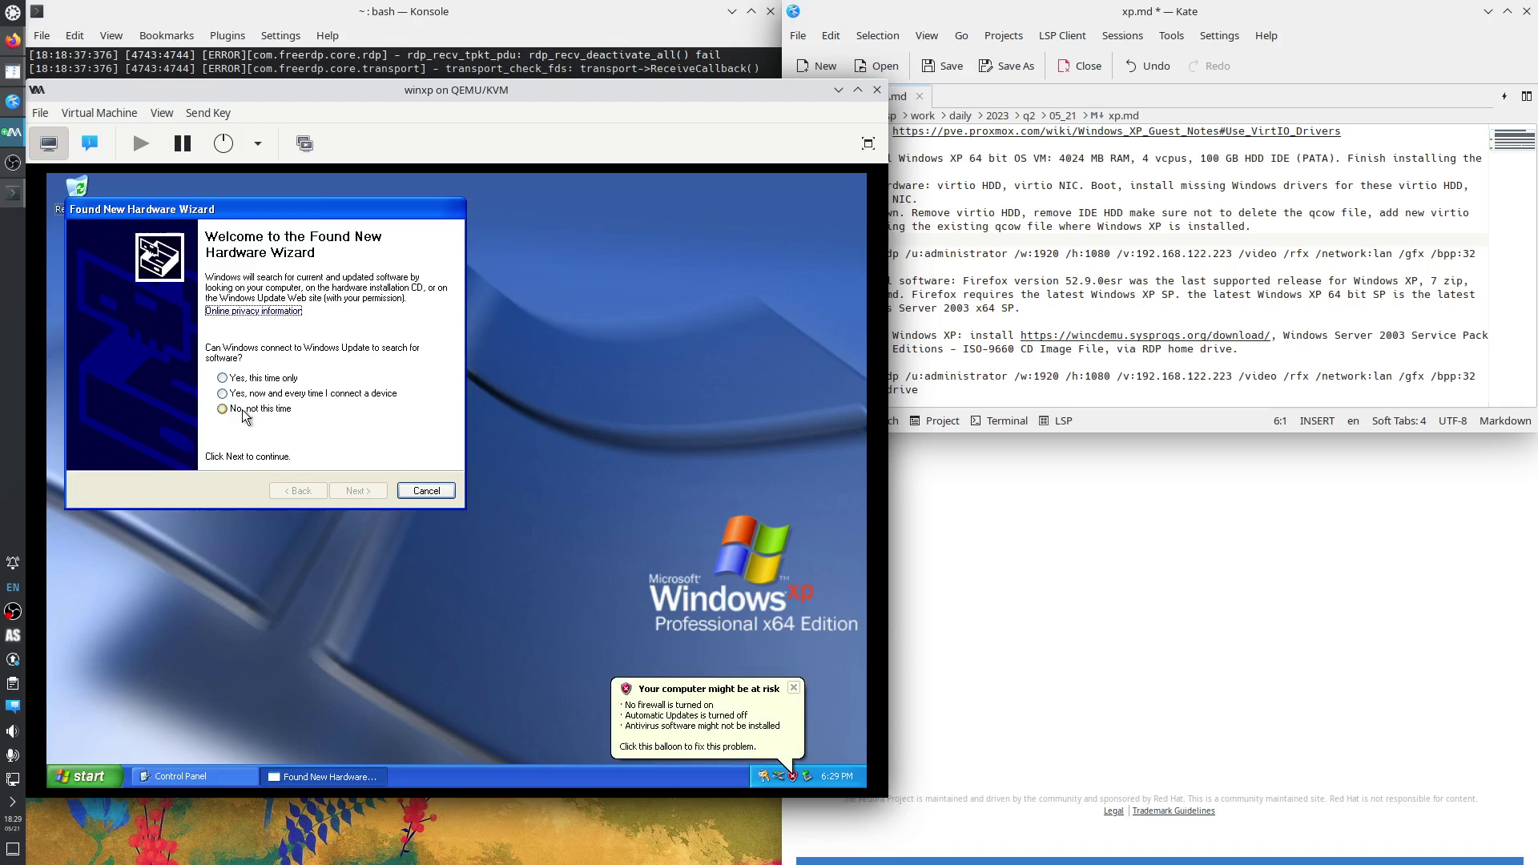
Skip Windows Update, search automatically, and install the unsigned Red Hat VirtIO SCSI controller driver.
left_click(244, 411)
left_click(344, 492)
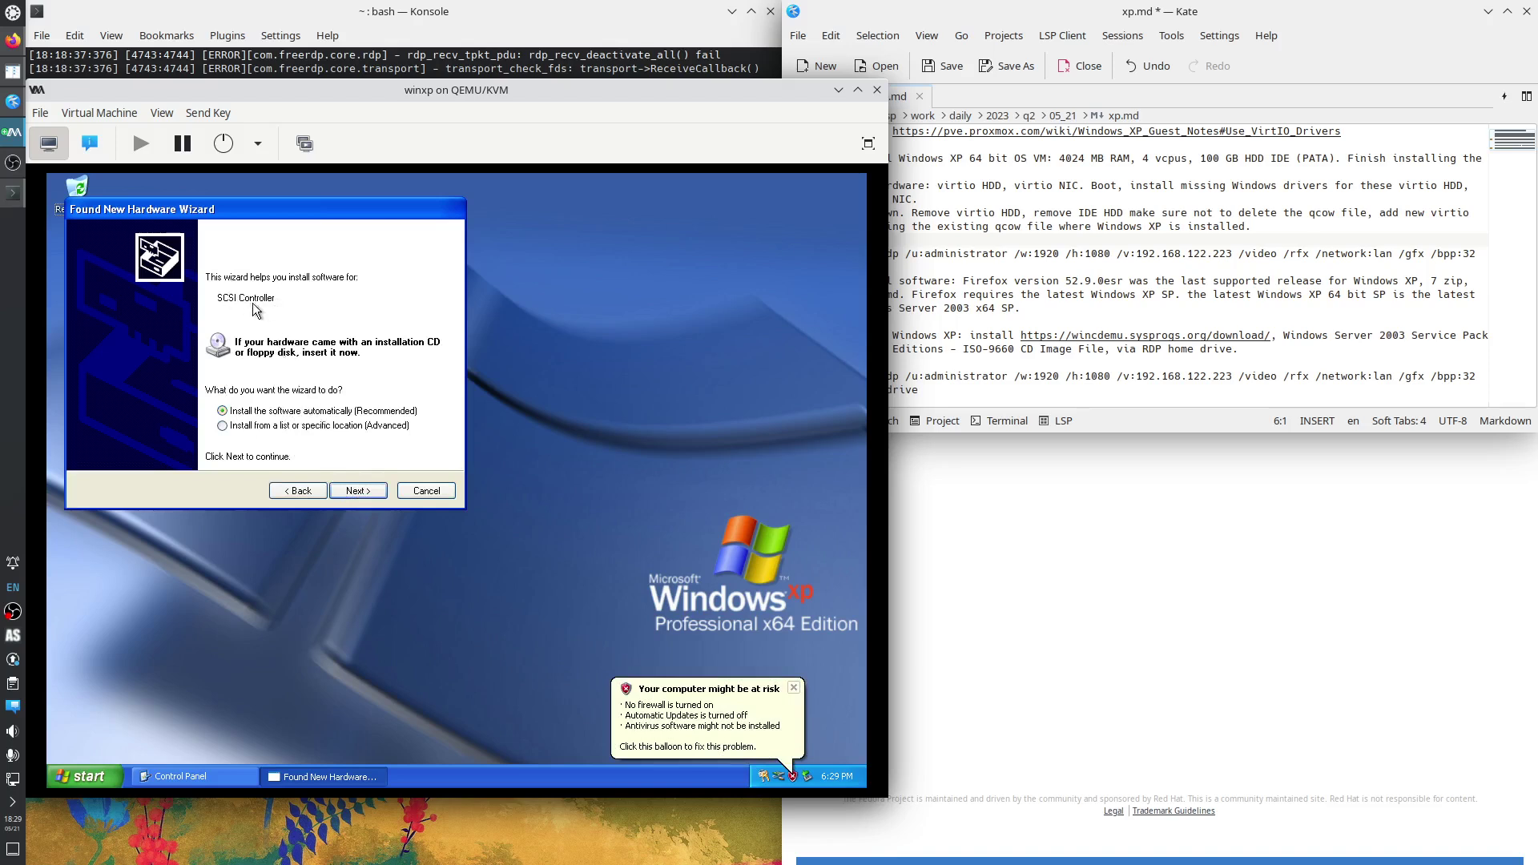
left_click(359, 492)
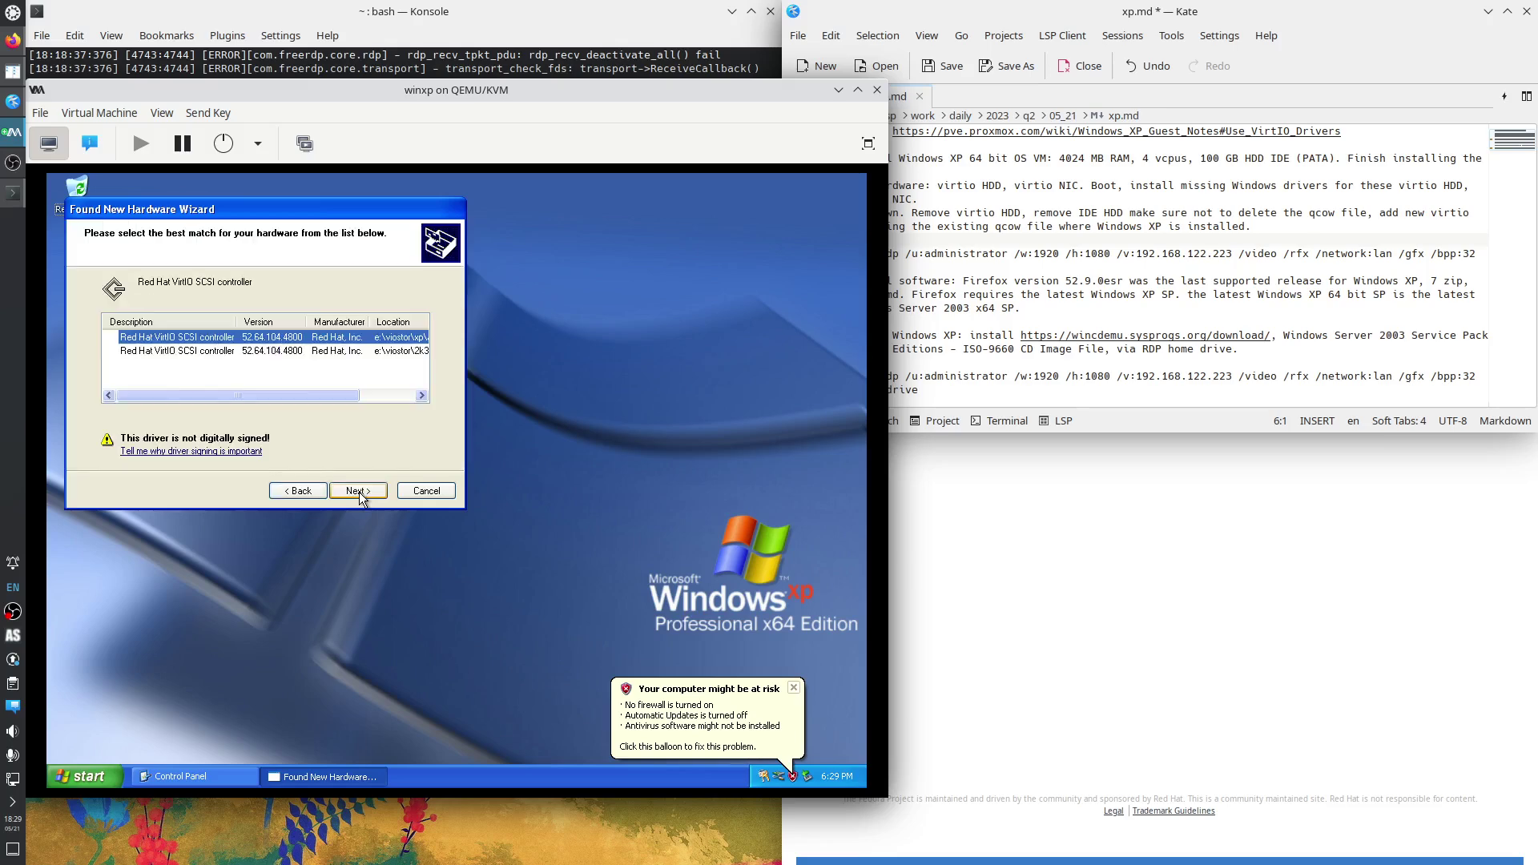
left_click(387, 396)
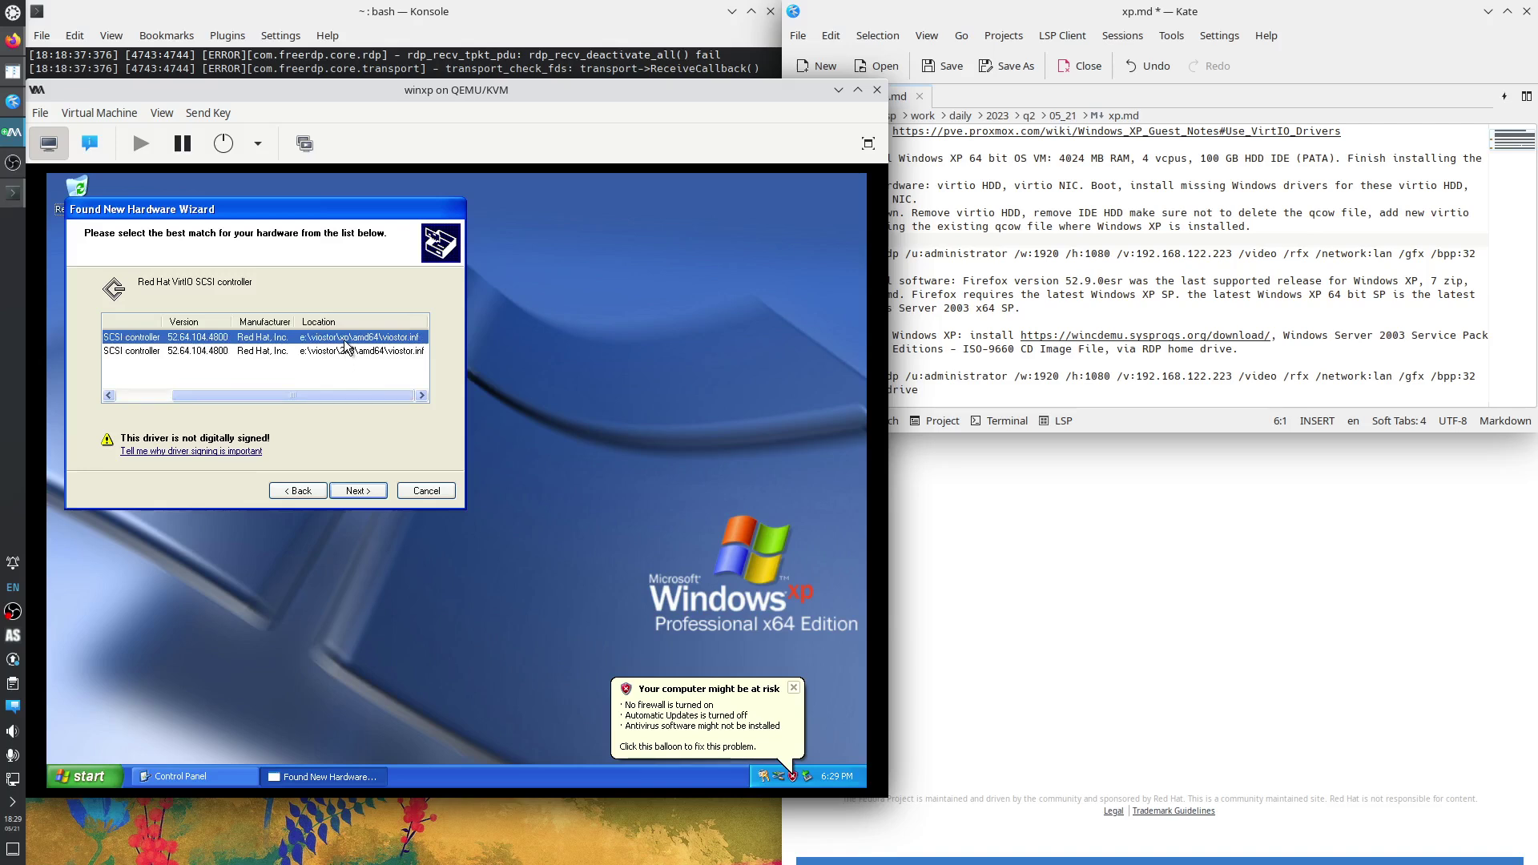
left_click(364, 492)
left_click(478, 580)
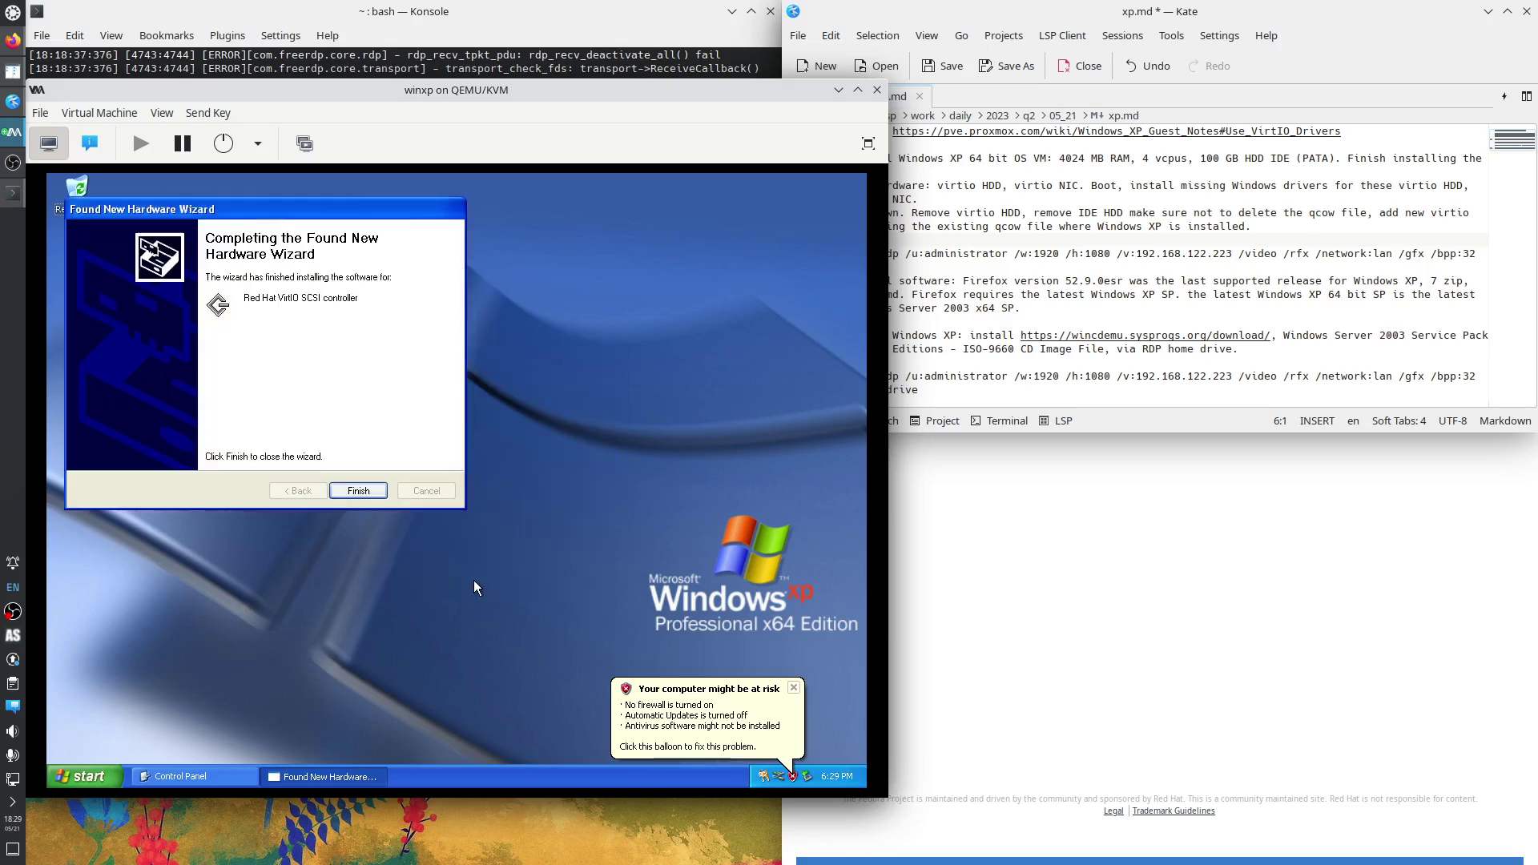
left_click(360, 492)
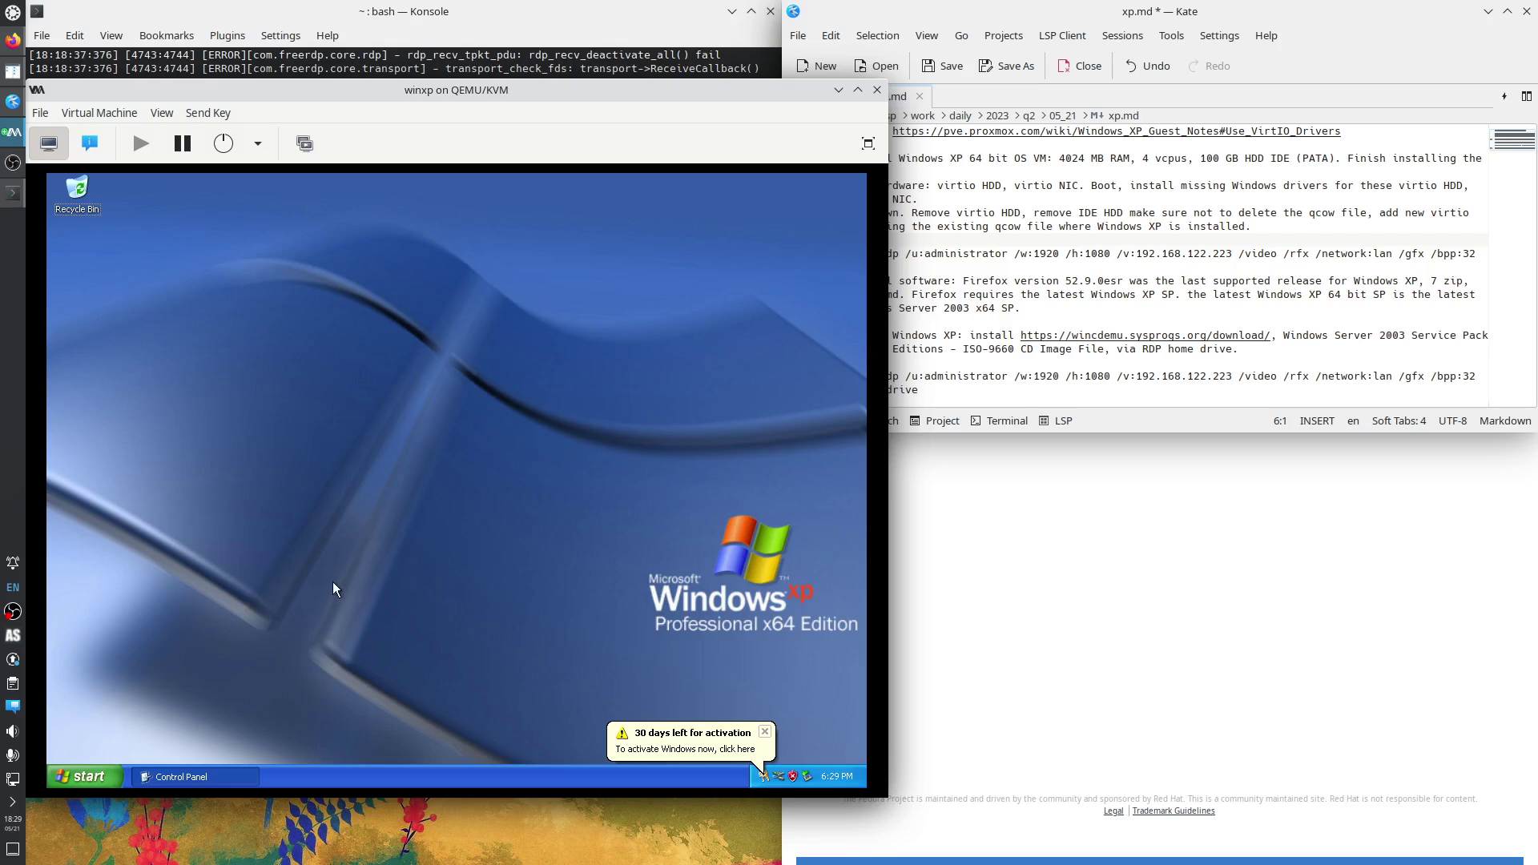
Use Explore All Users, then browse drives C:, D: and virtio-win-0.1.229 (E:) in the folder tree.
right_click(89, 777)
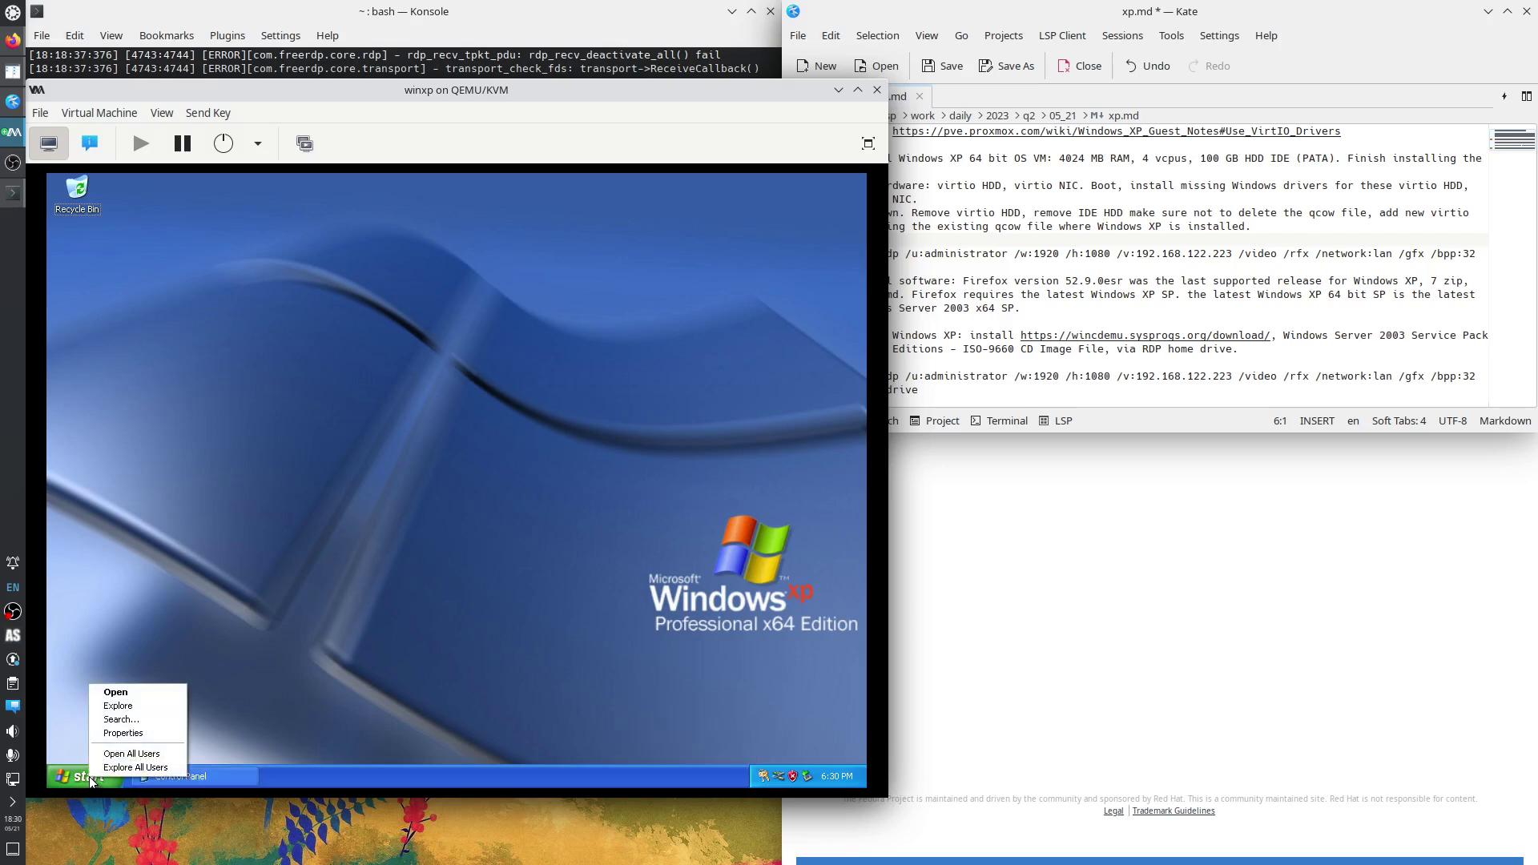
left_click(148, 767)
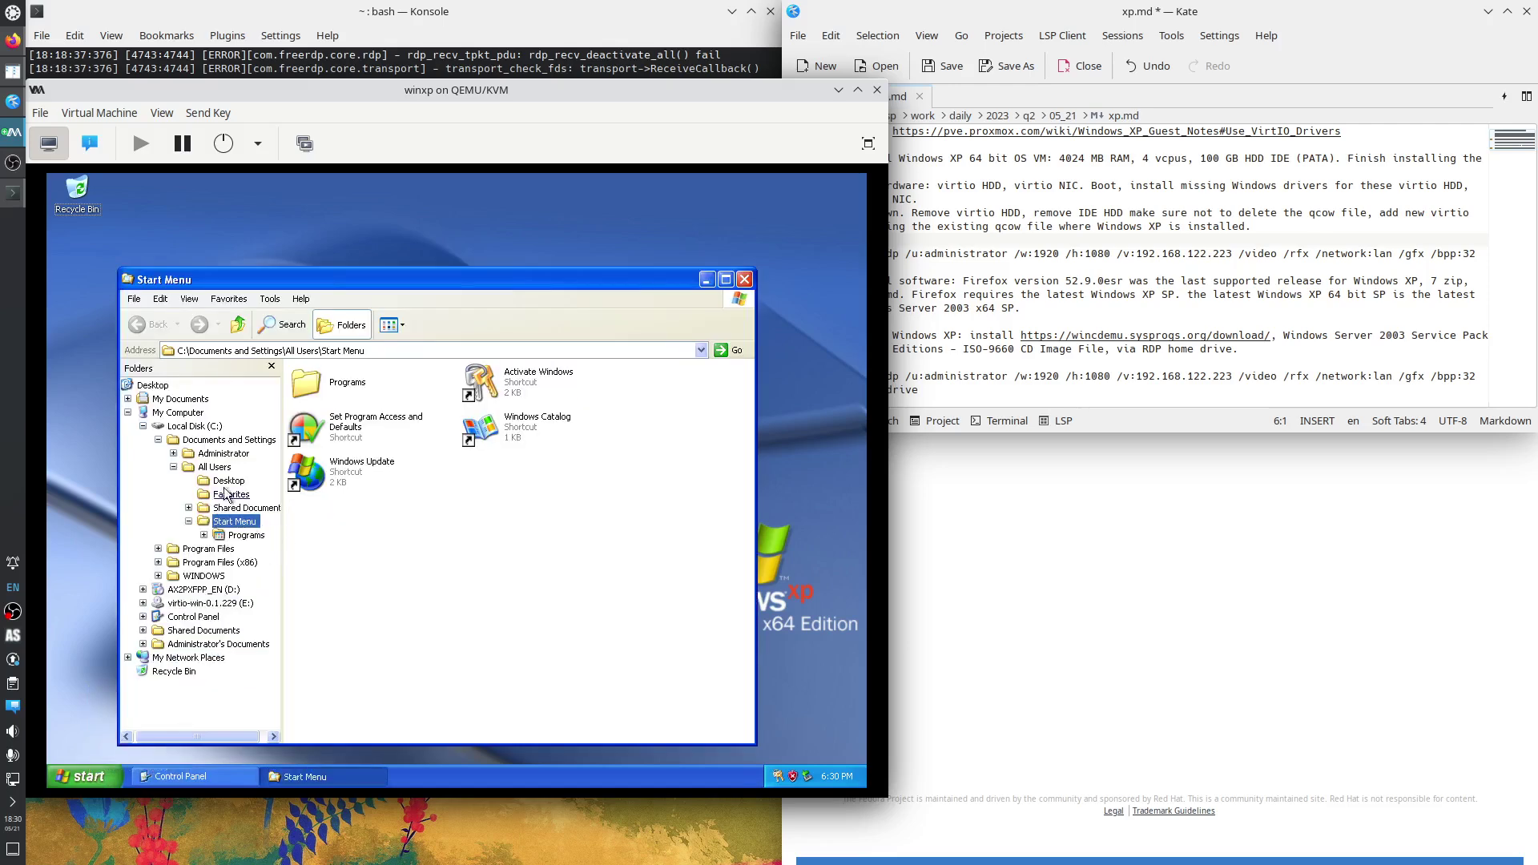
left_click(196, 427)
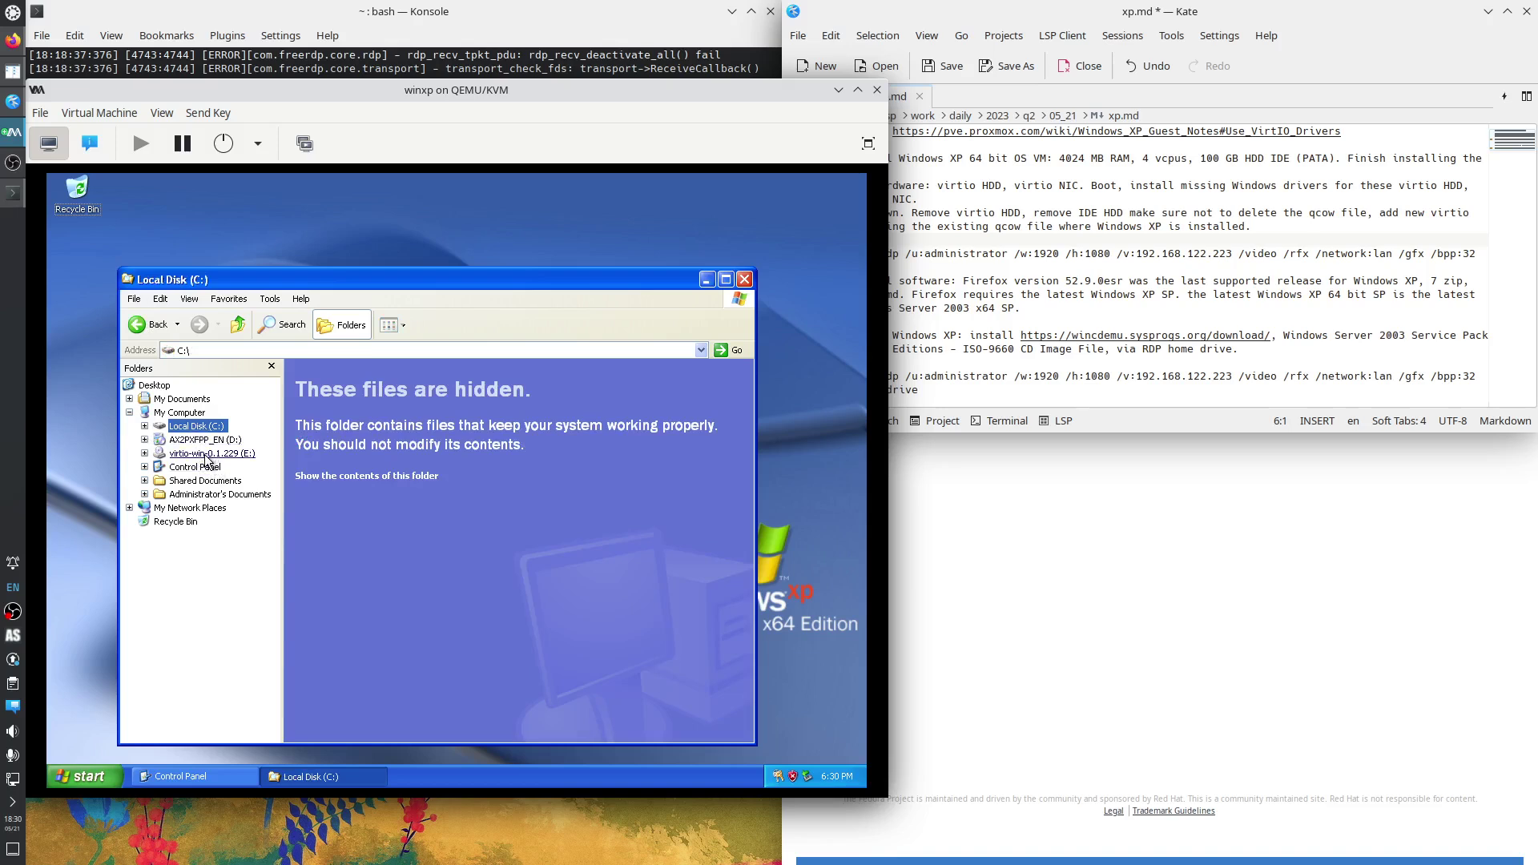
left_click(205, 440)
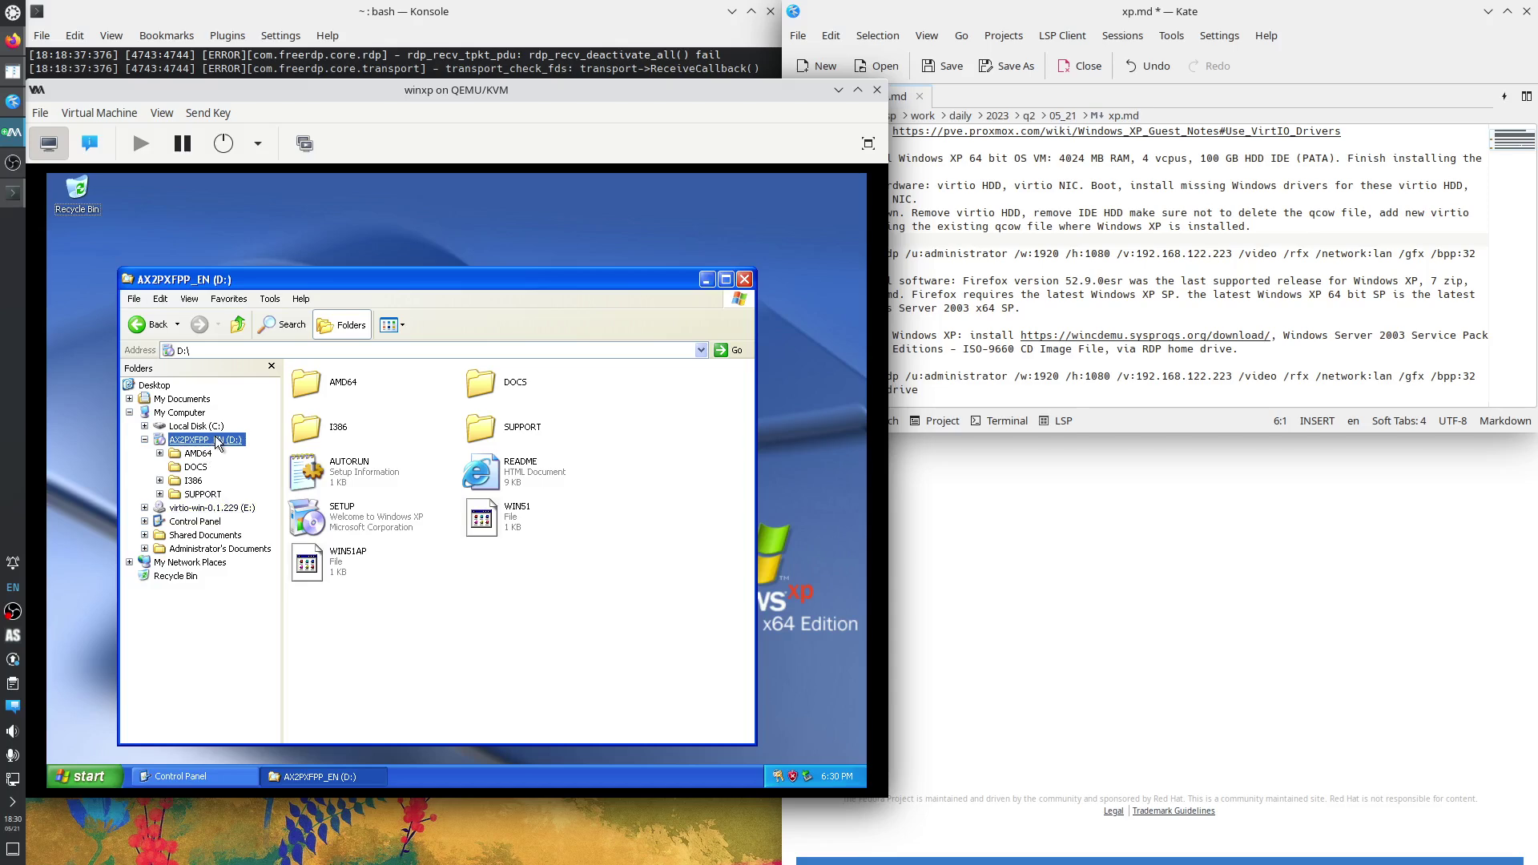
left_click(212, 508)
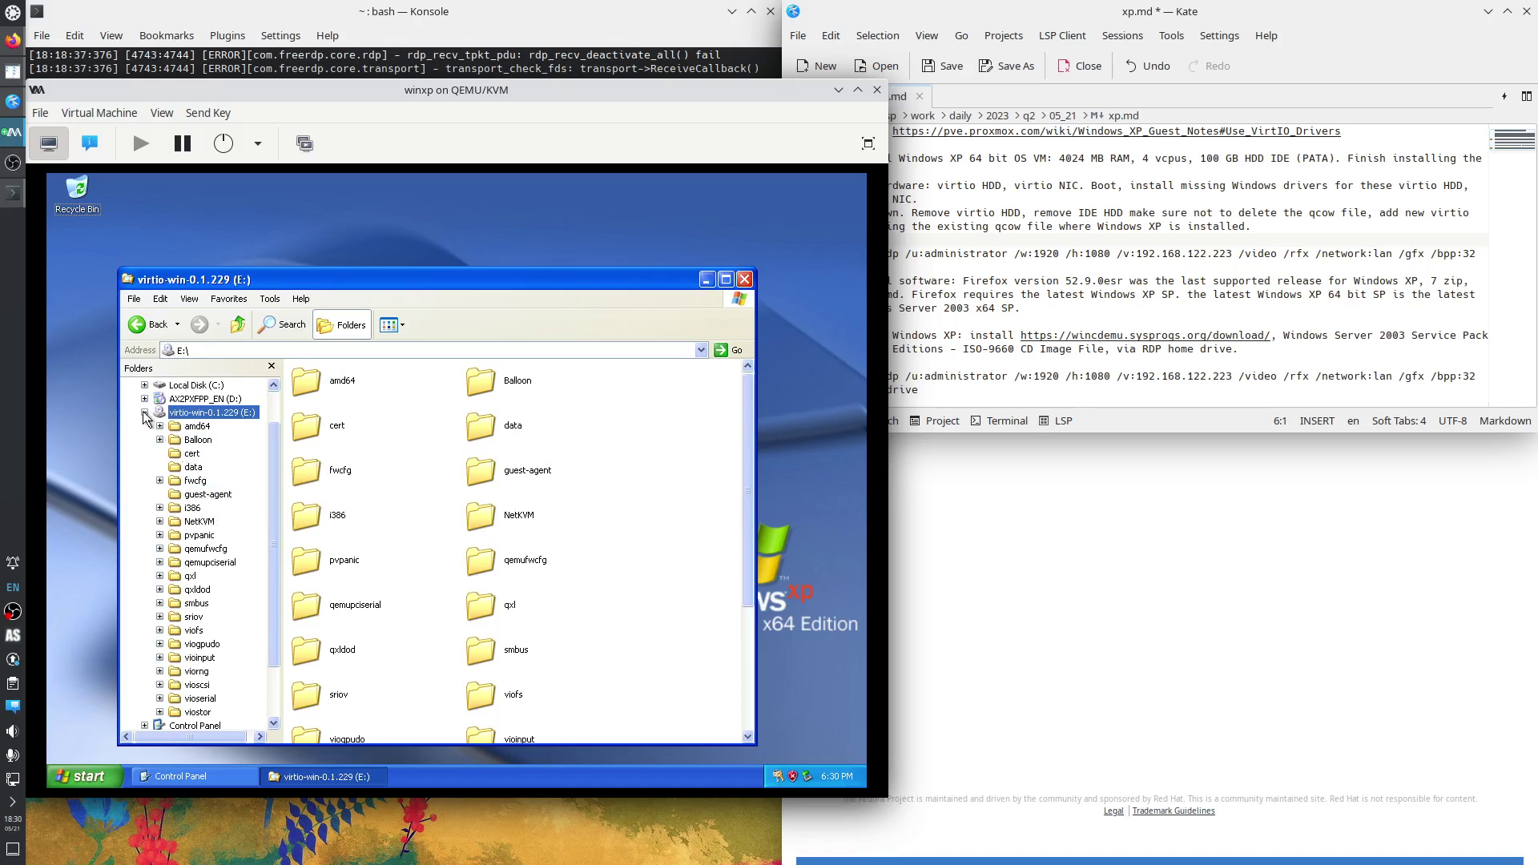
left_click(145, 413)
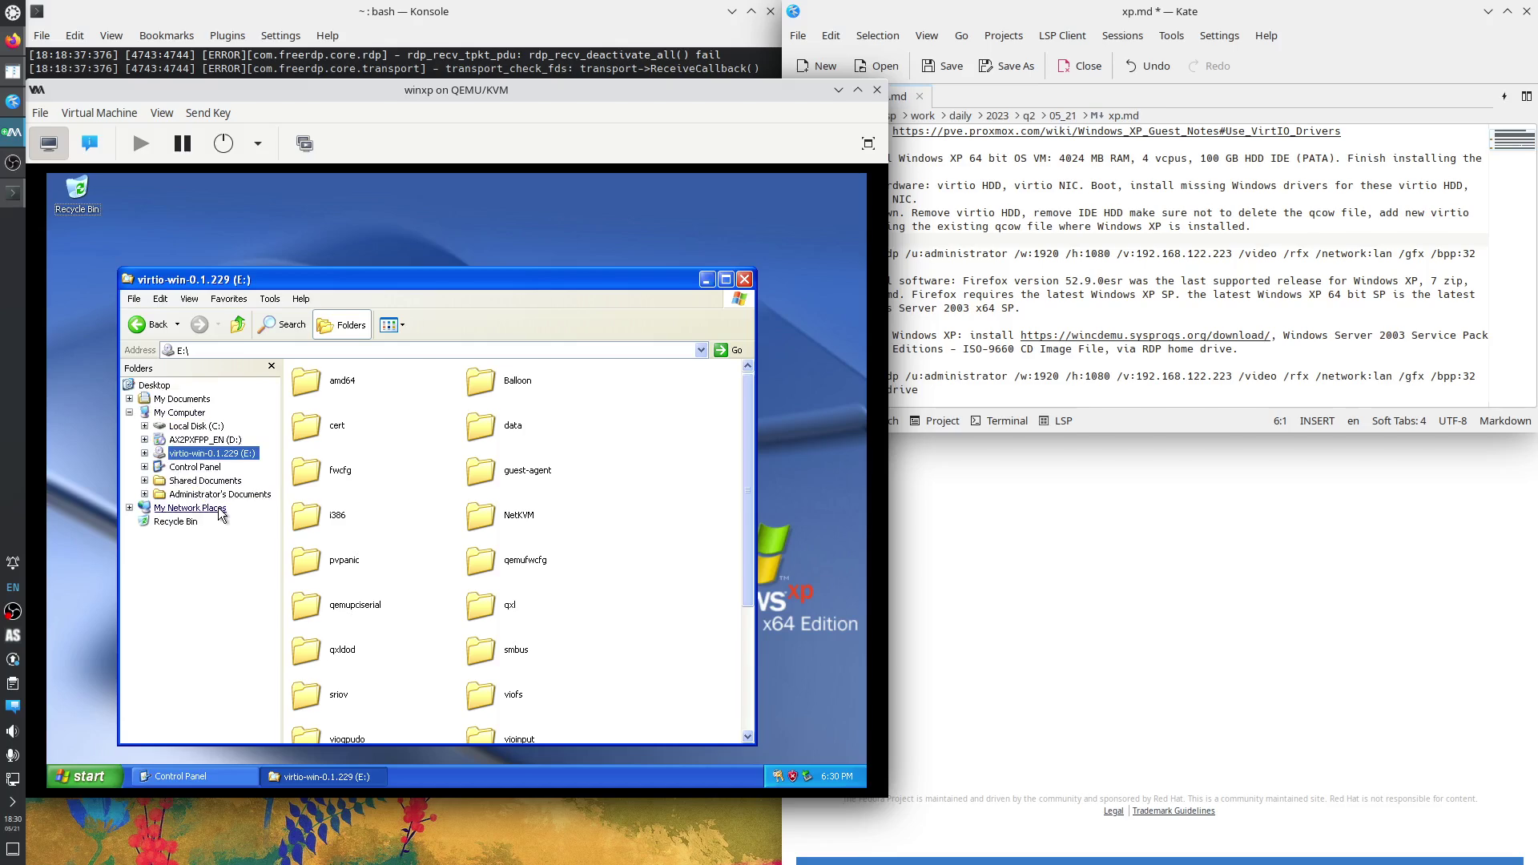
Open Device Manager from My Computer's Properties on the Hardware tab.
right_click(178, 413)
left_click(237, 571)
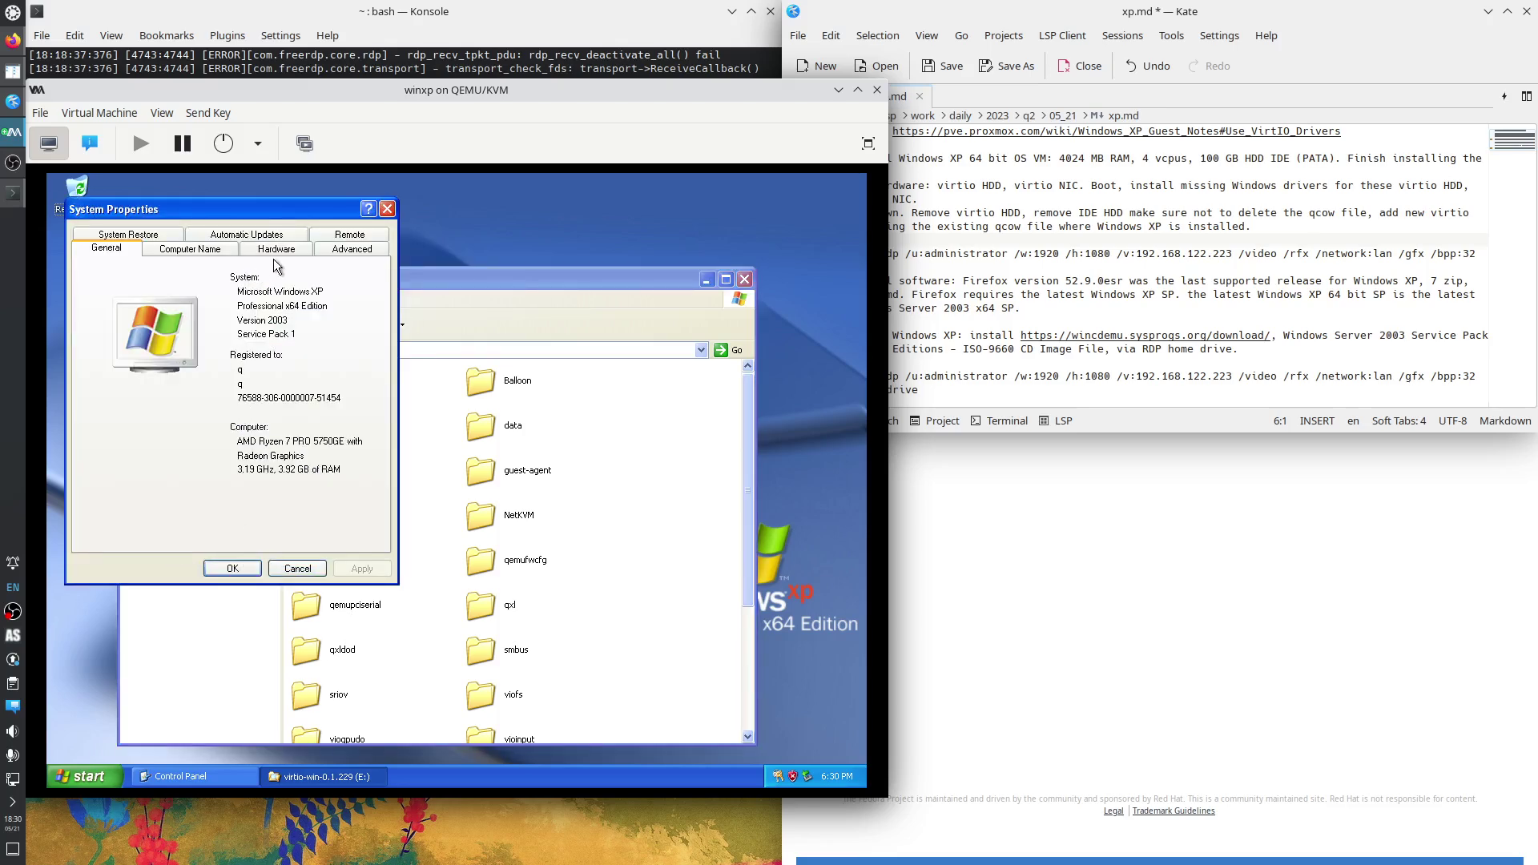
left_click(276, 249)
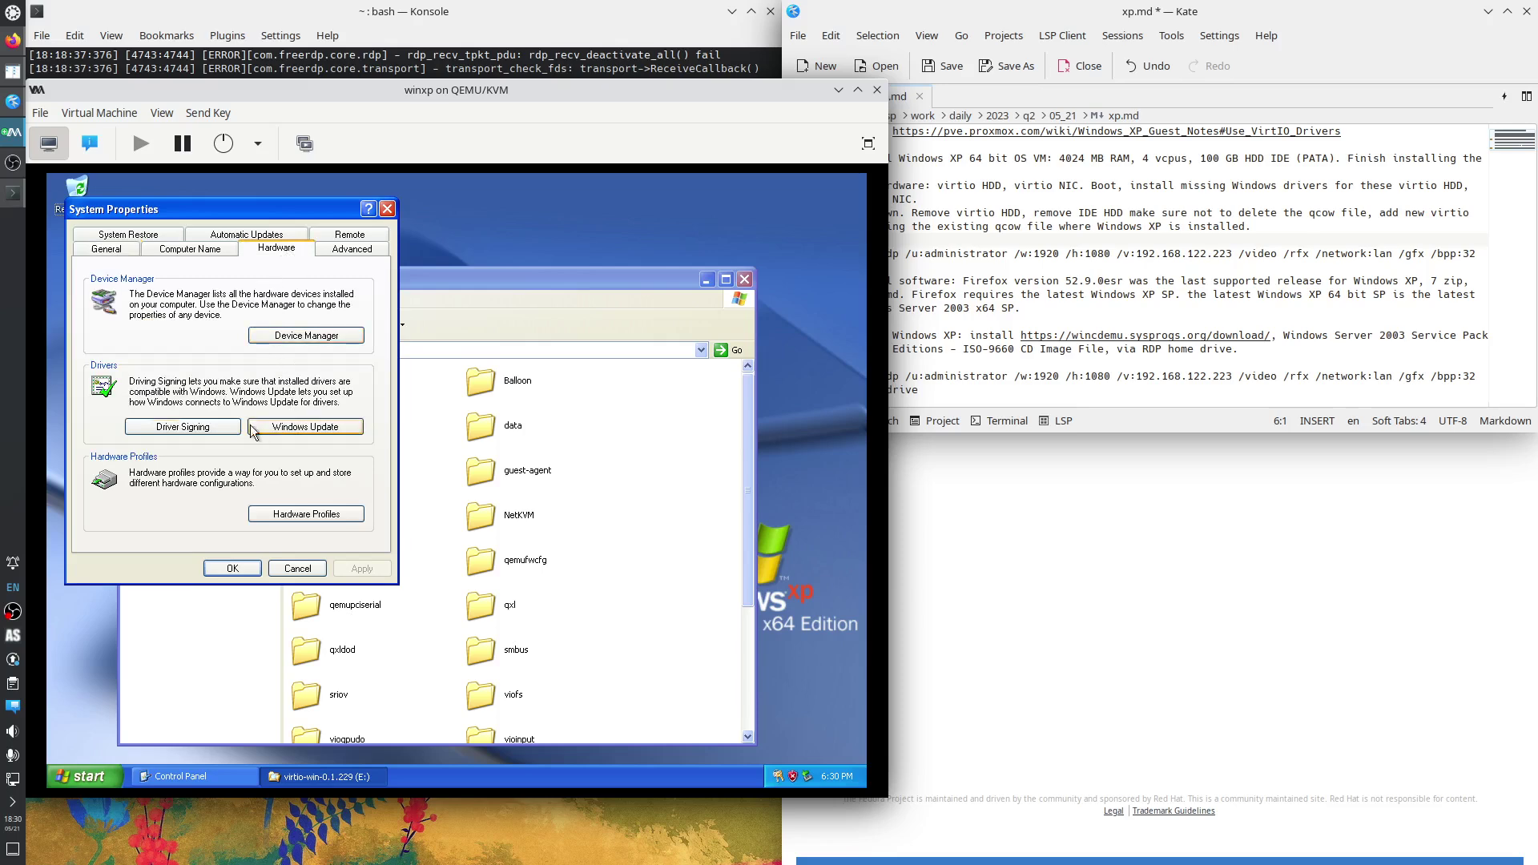
left_click(303, 336)
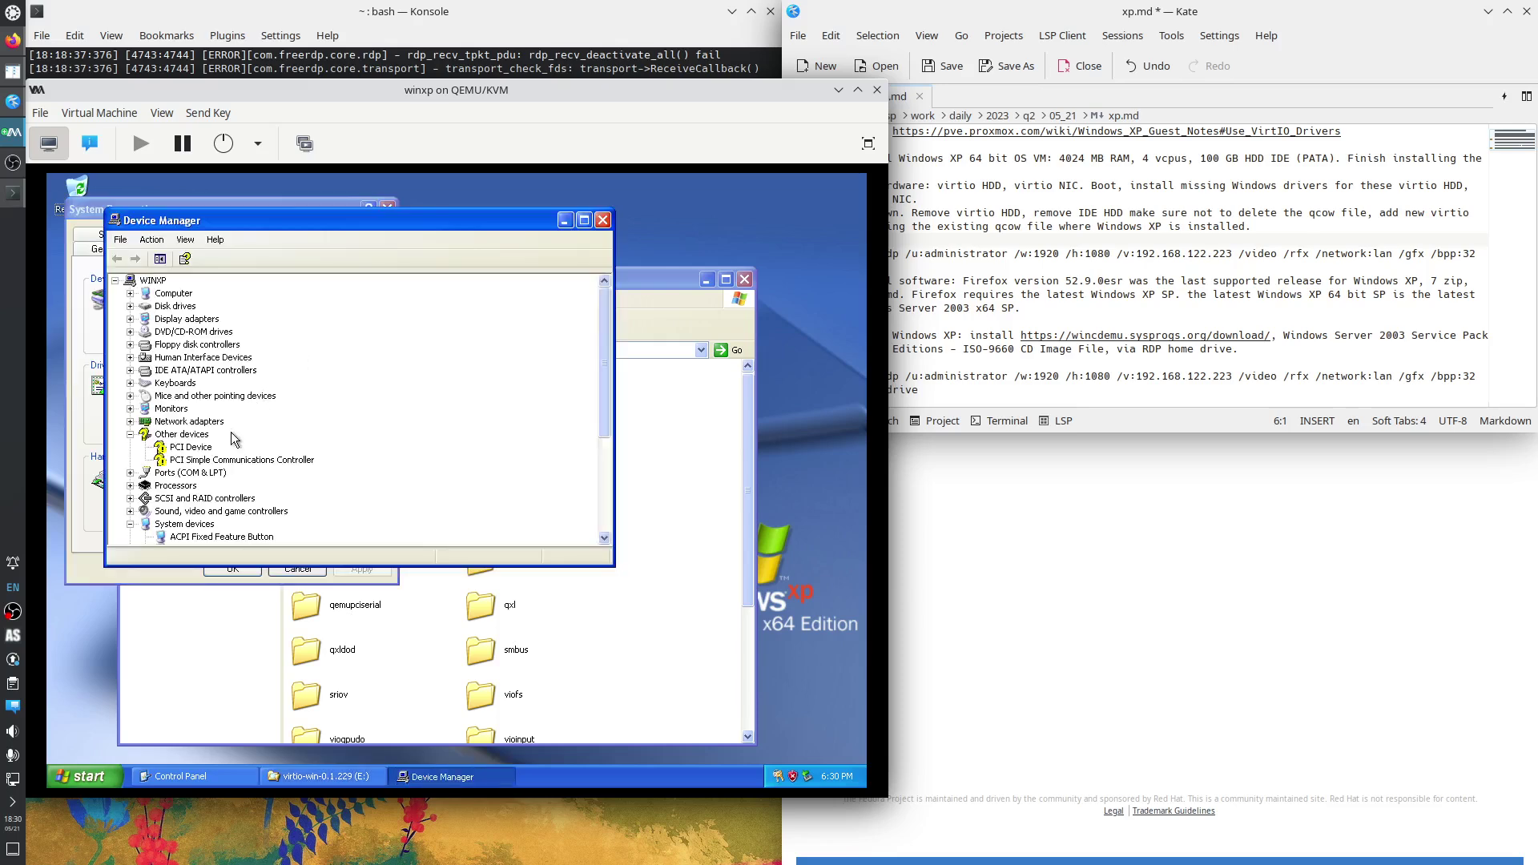
Update the unknown PCI Device's driver, installing the unsigned VirtIO Balloon Driver.
right_click(199, 445)
left_click(228, 452)
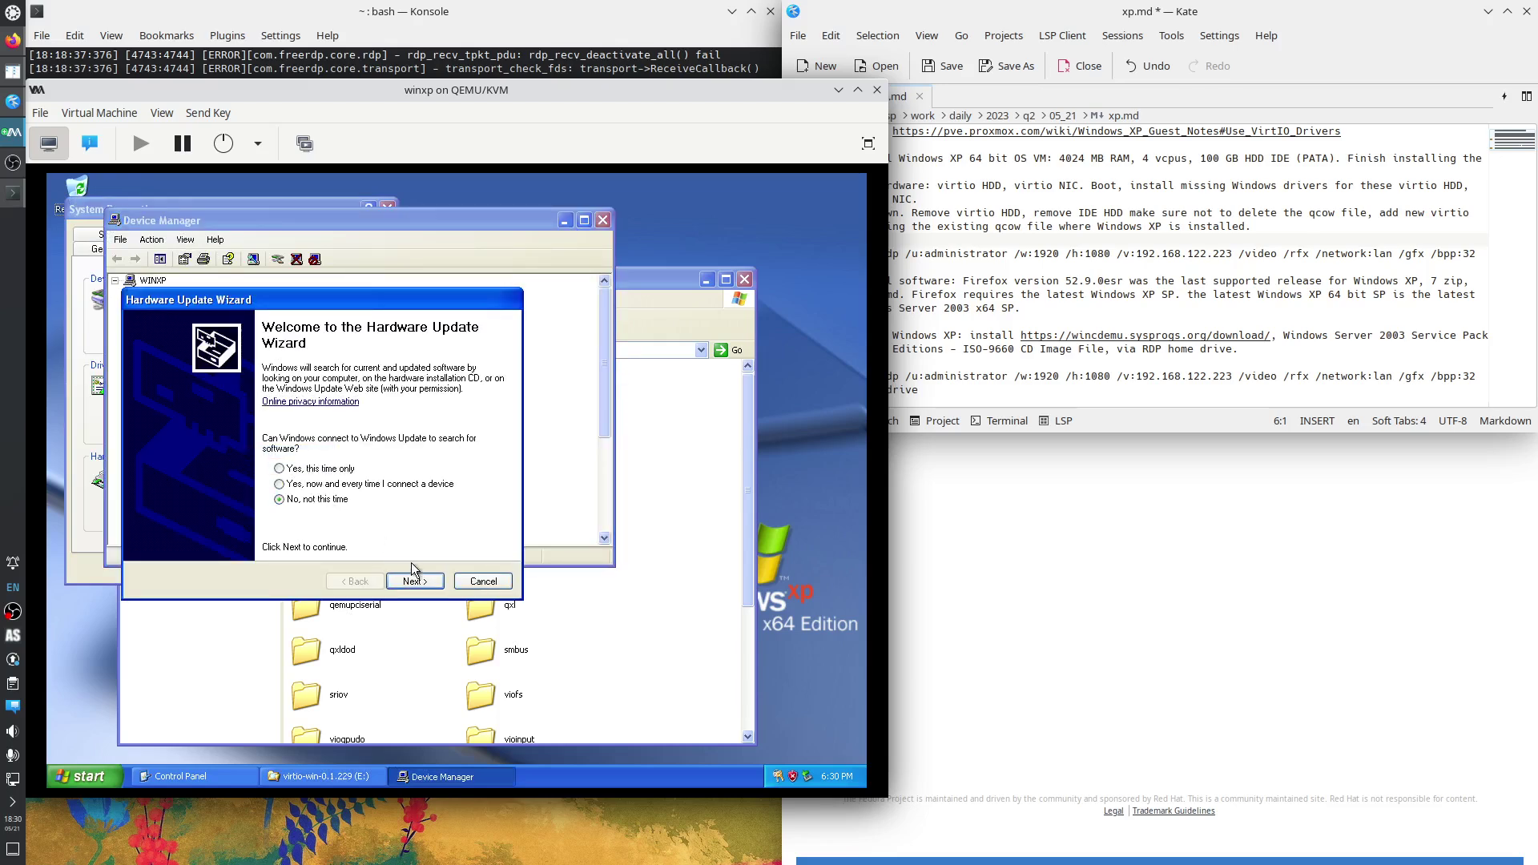
left_click(415, 580)
left_click(417, 580)
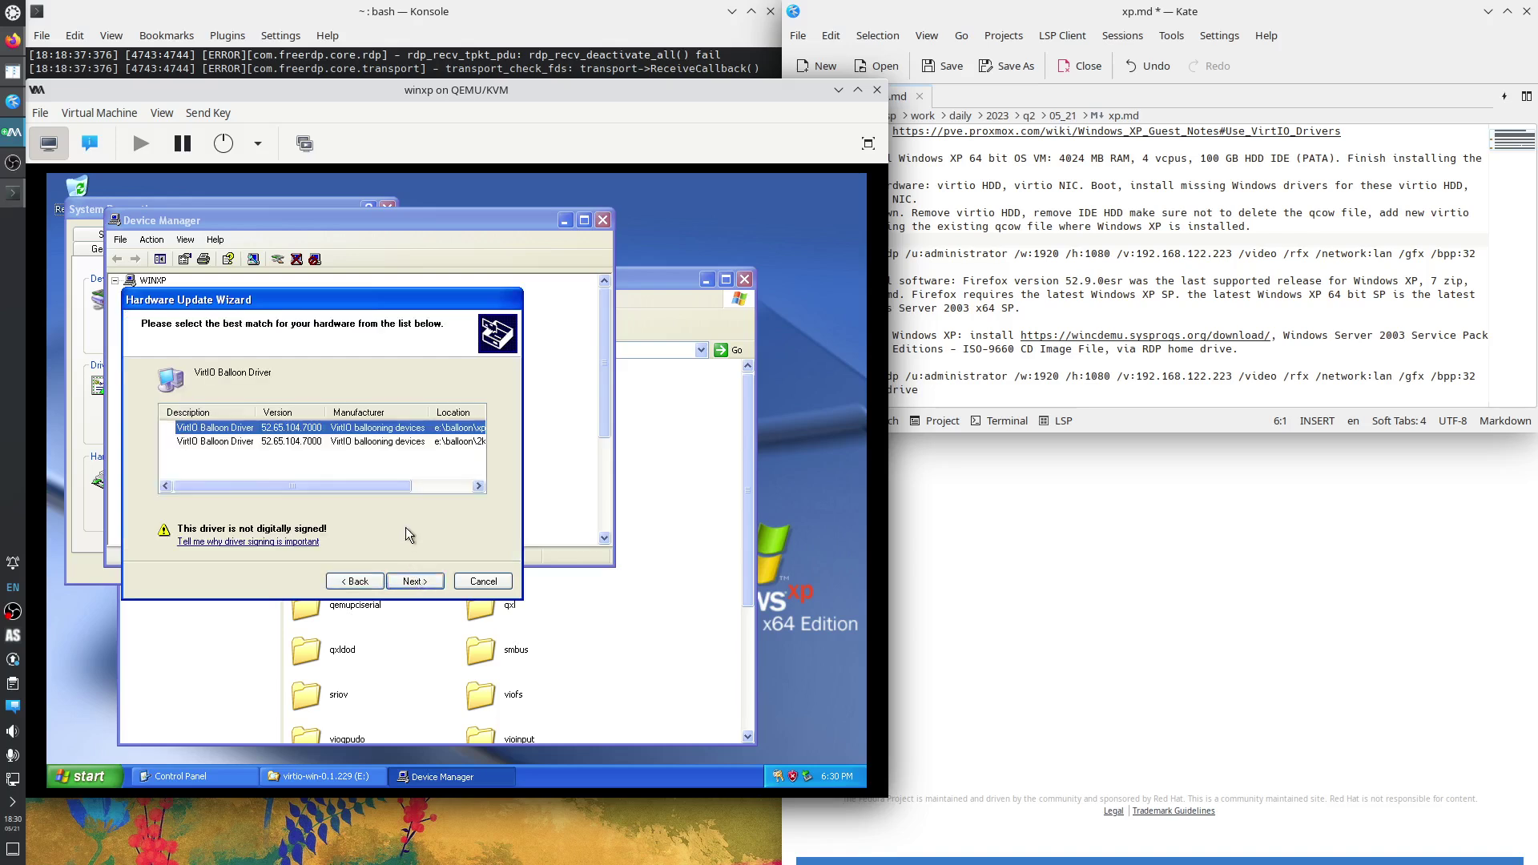
left_click(450, 488)
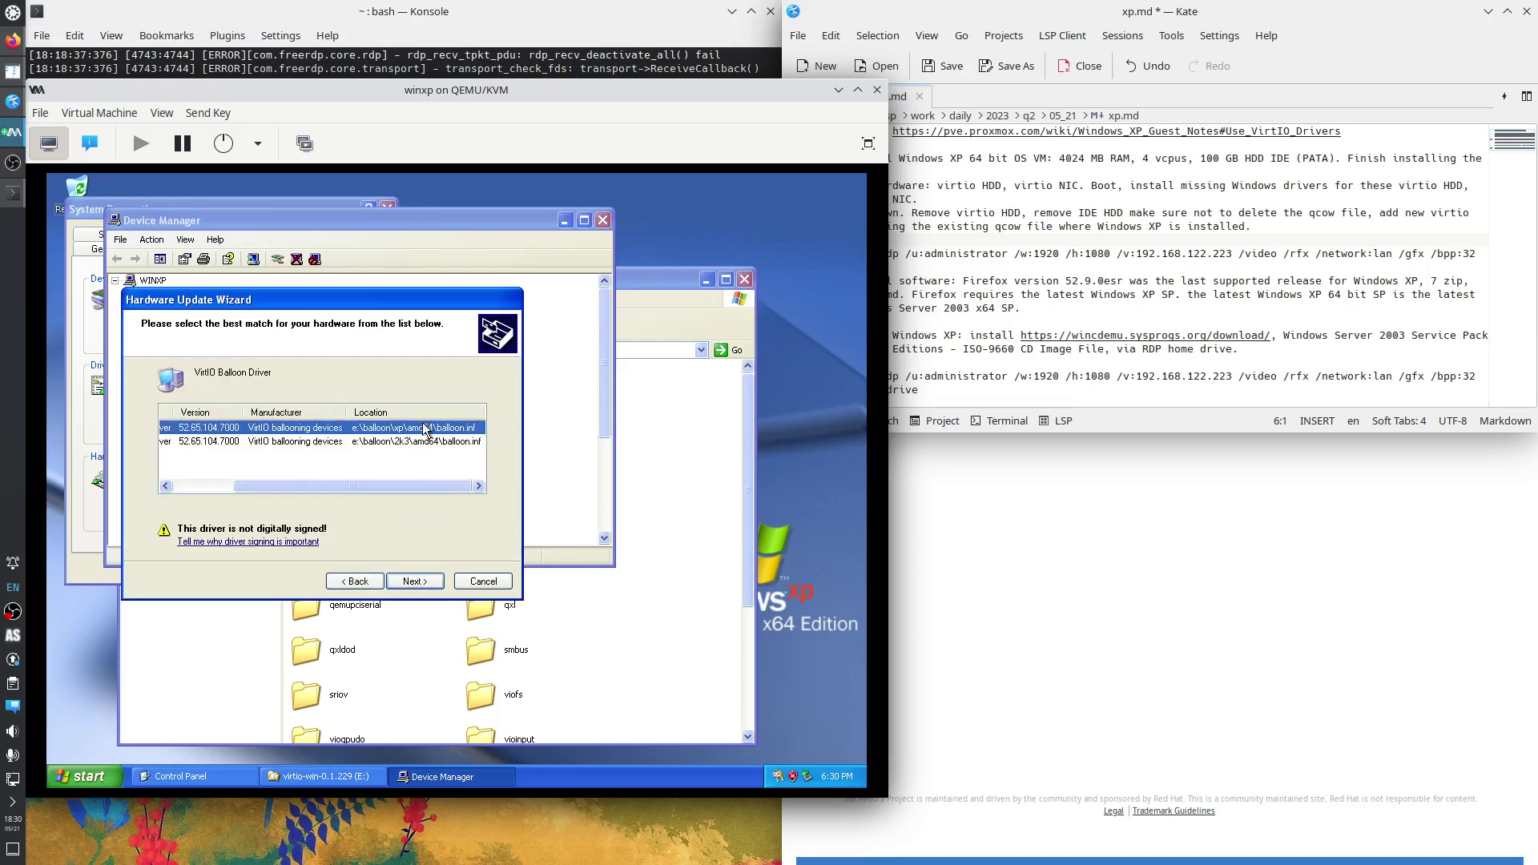
left_click(405, 584)
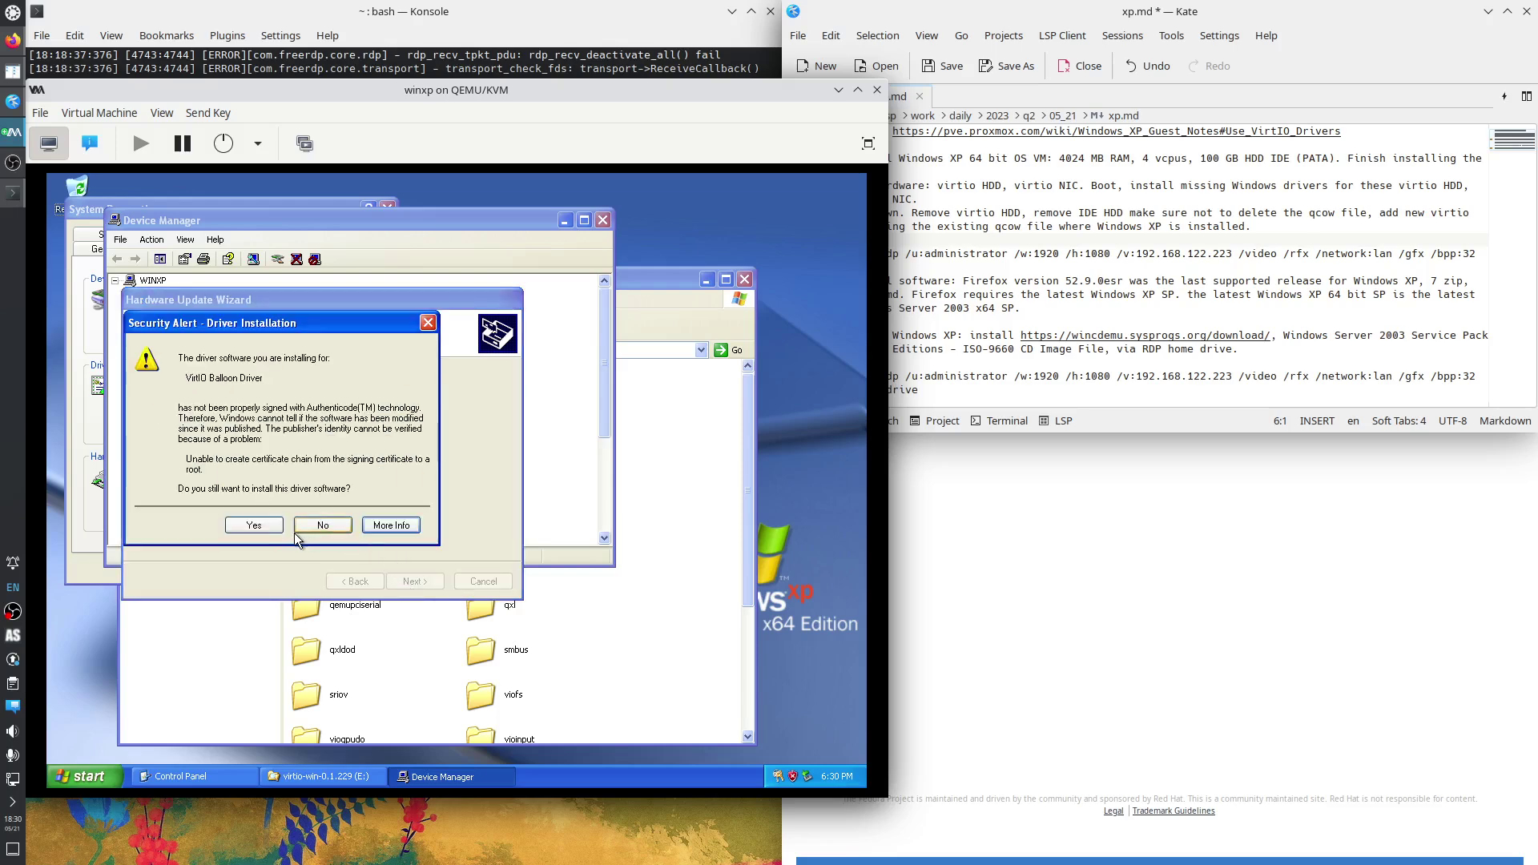
left_click(254, 524)
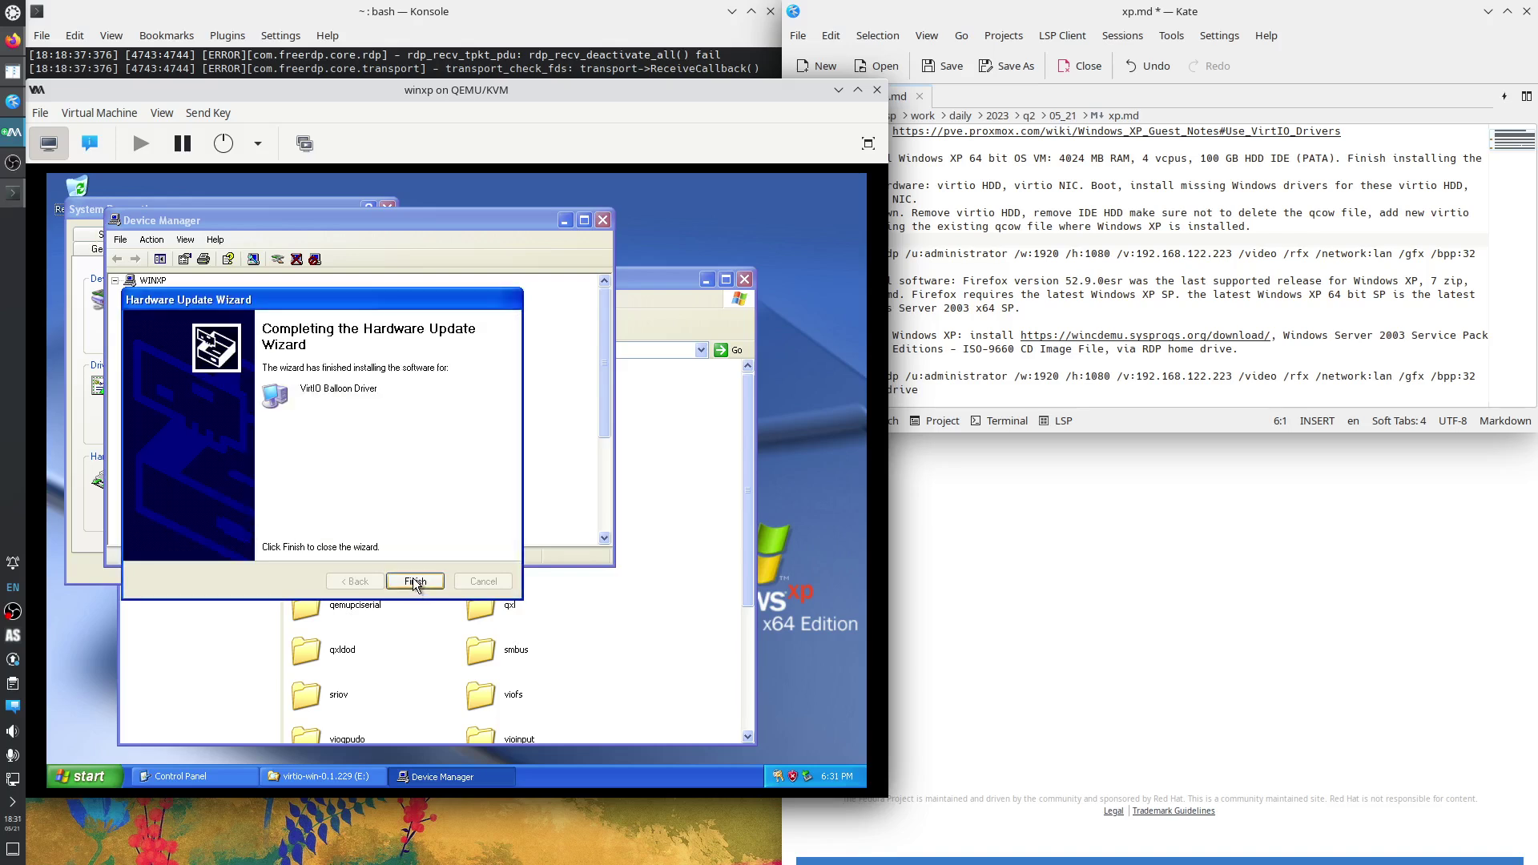
left_click(415, 588)
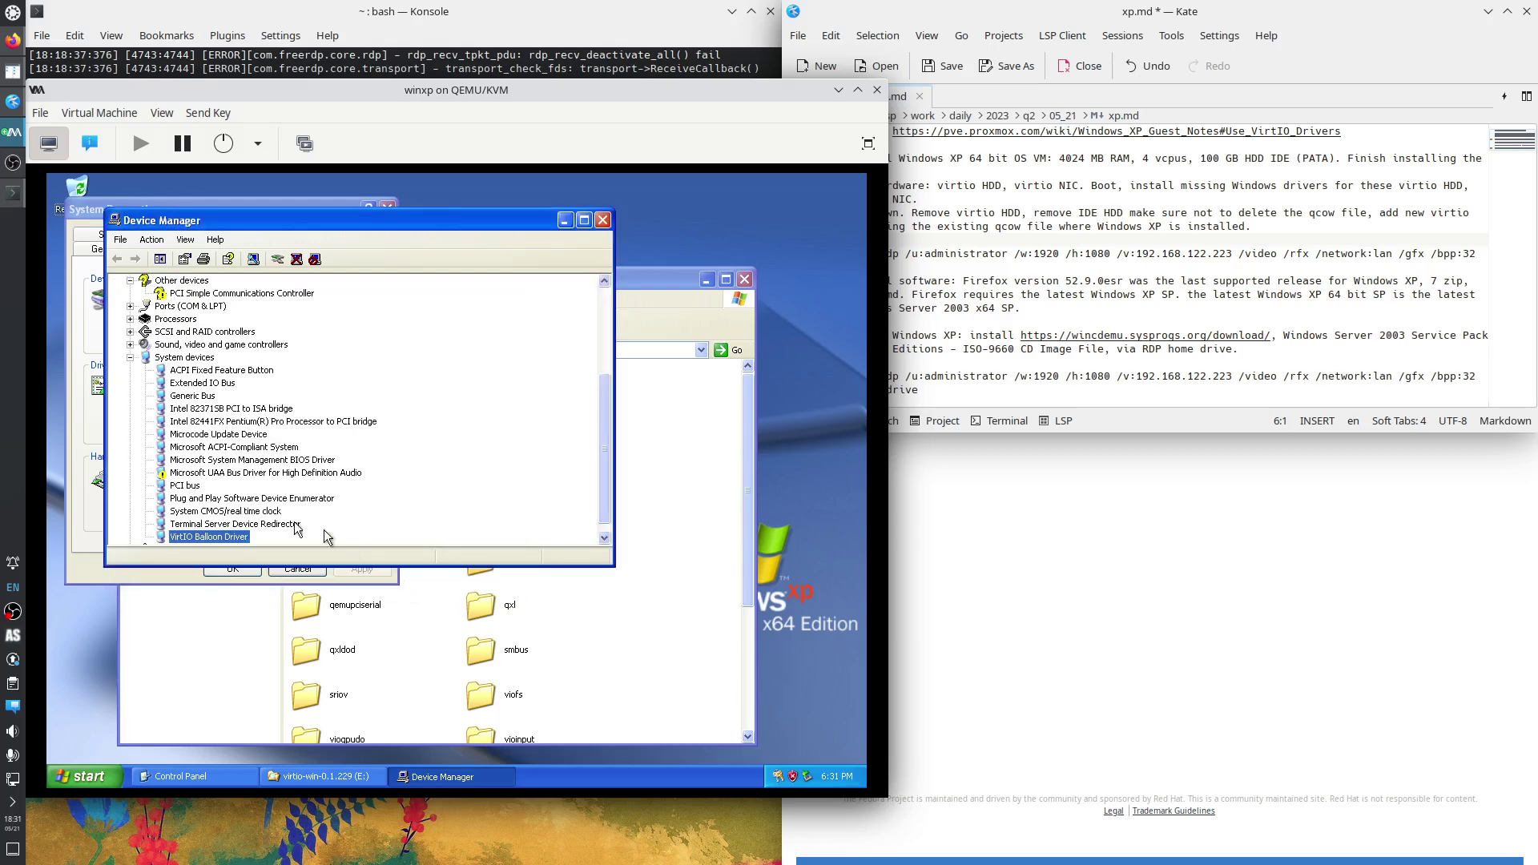
Update the PCI Simple Communications Controller driver, accepting the unsigned VirtIO-Serial Driver.
right_click(215, 373)
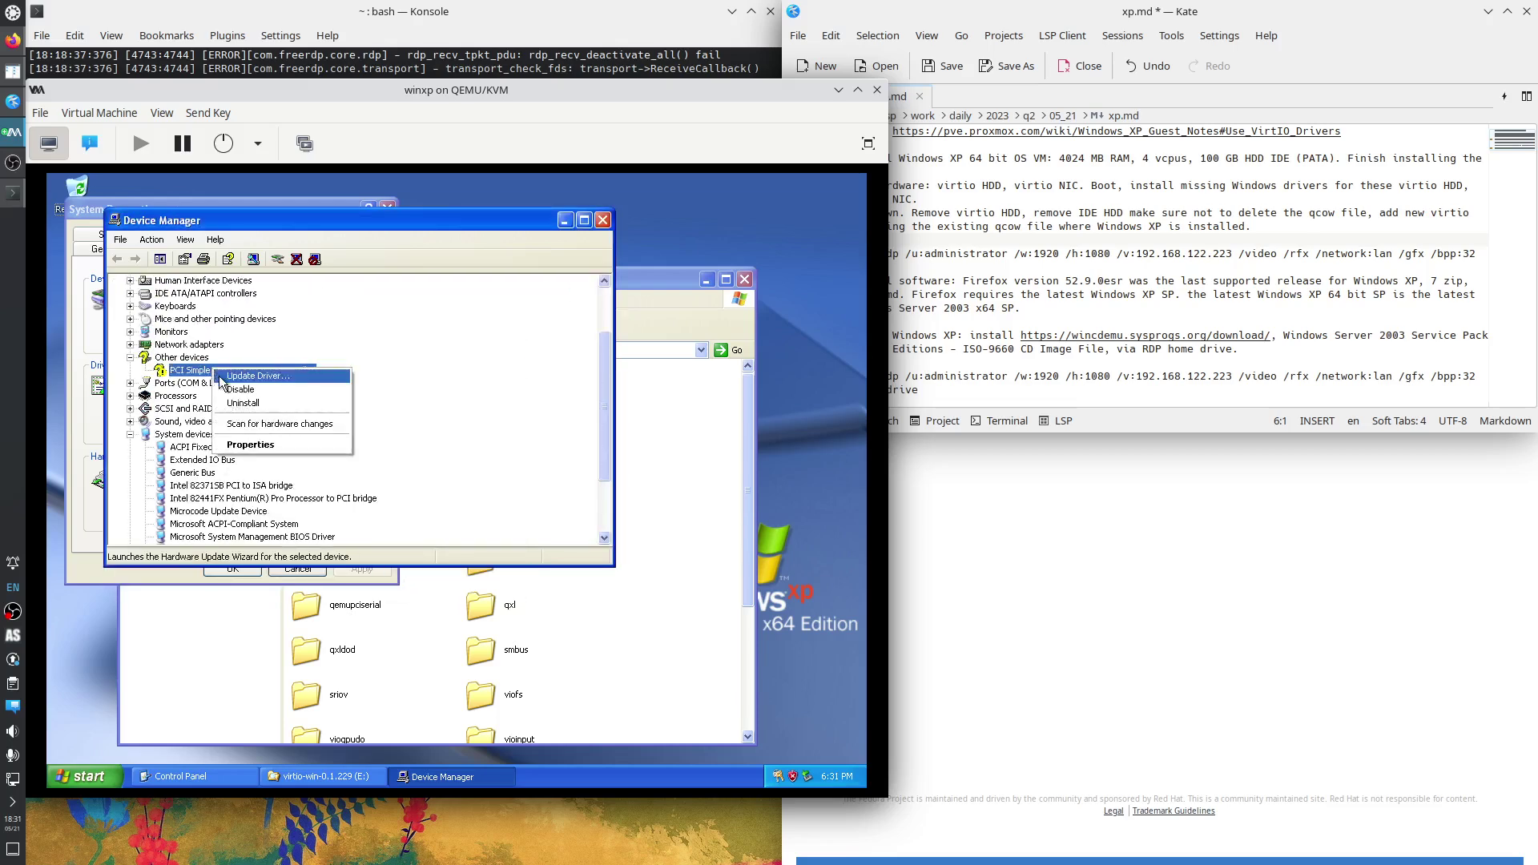
left_click(249, 378)
left_click(333, 500)
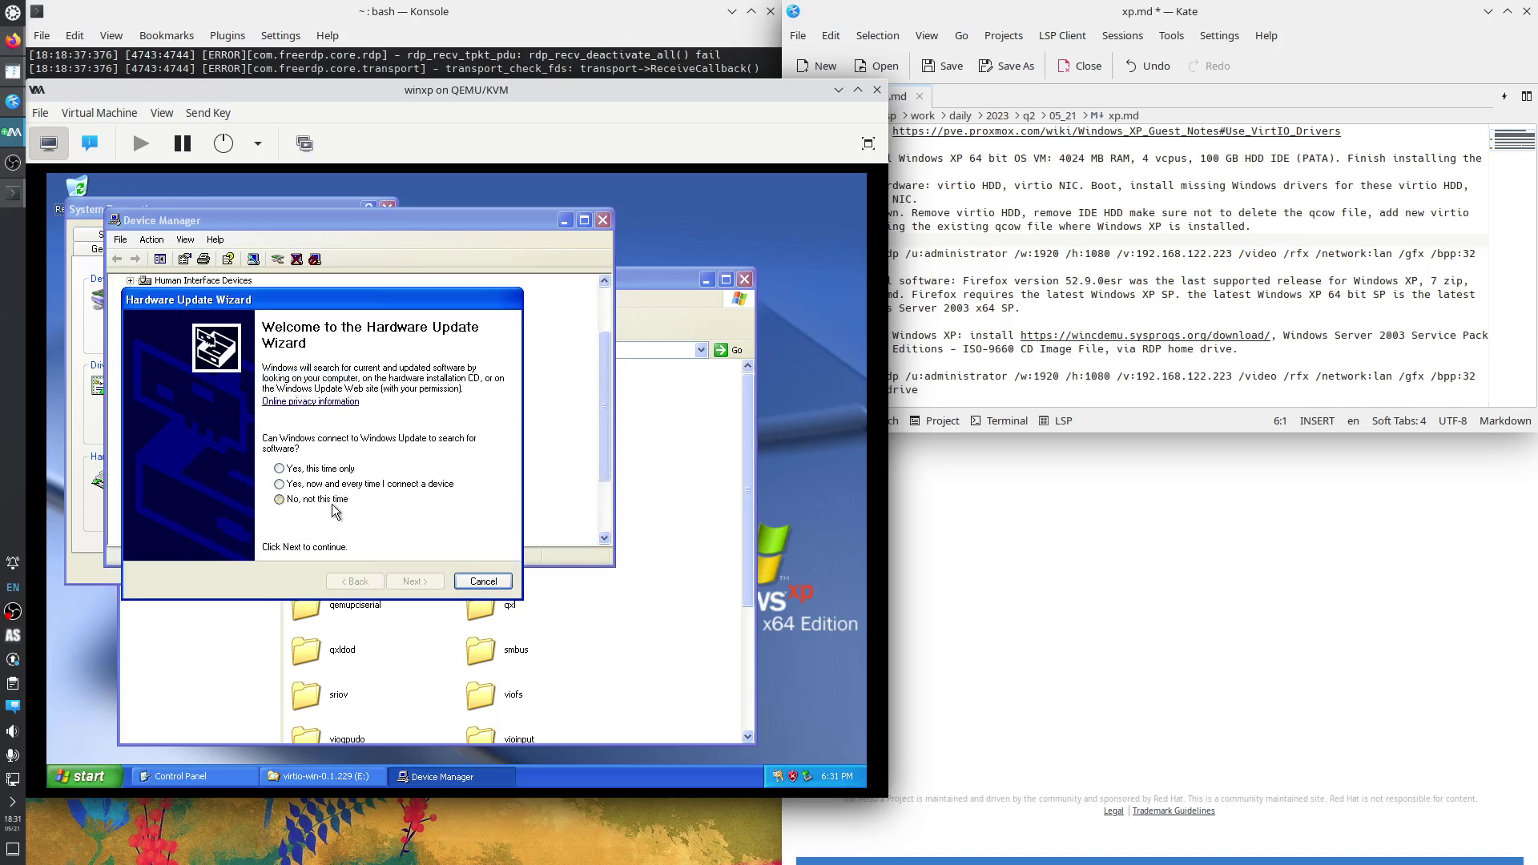
left_click(410, 581)
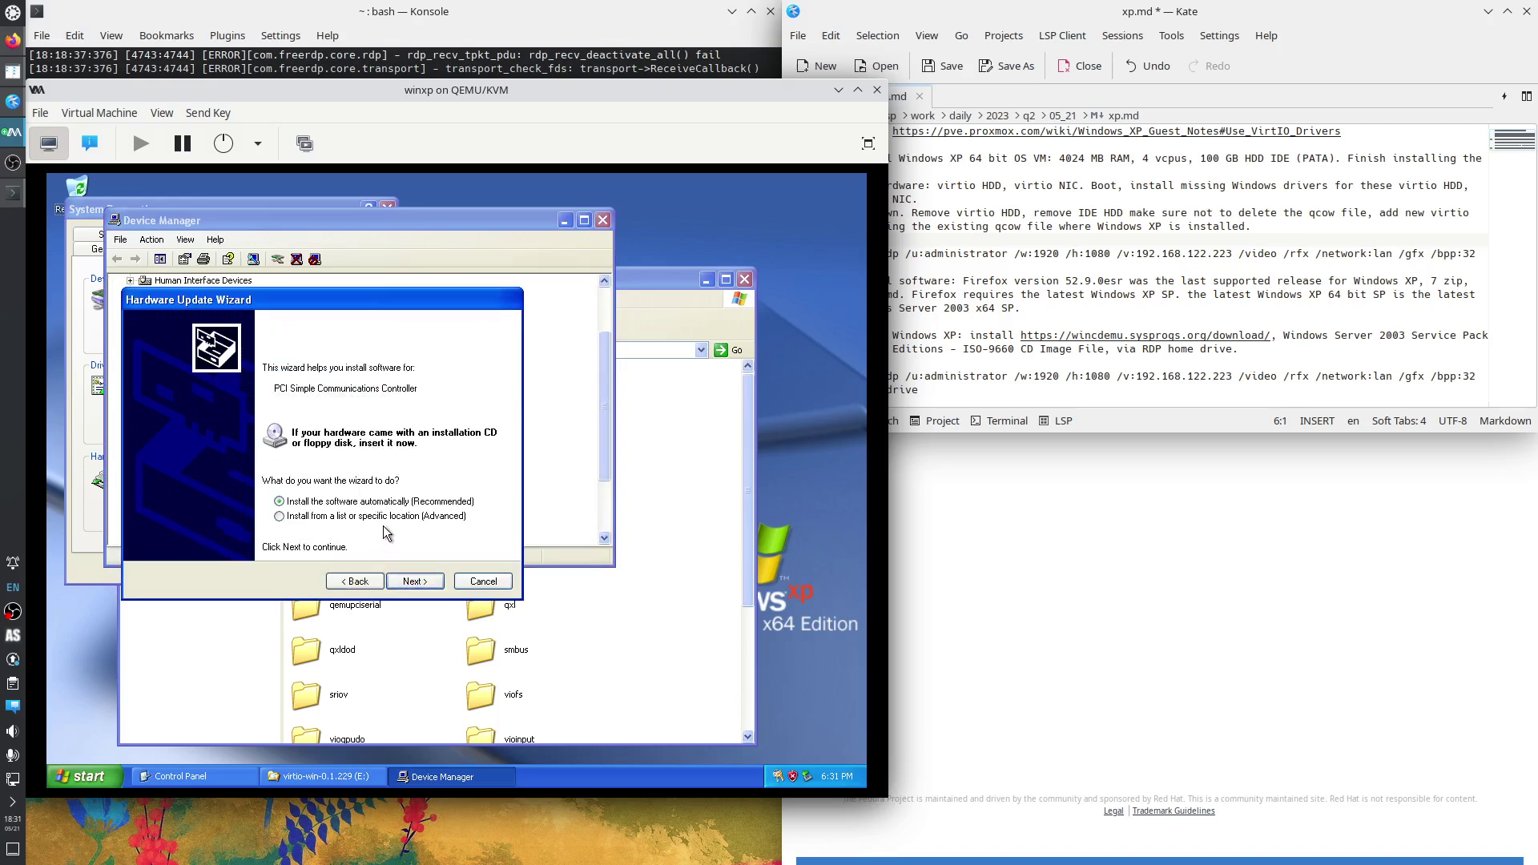
left_click(408, 581)
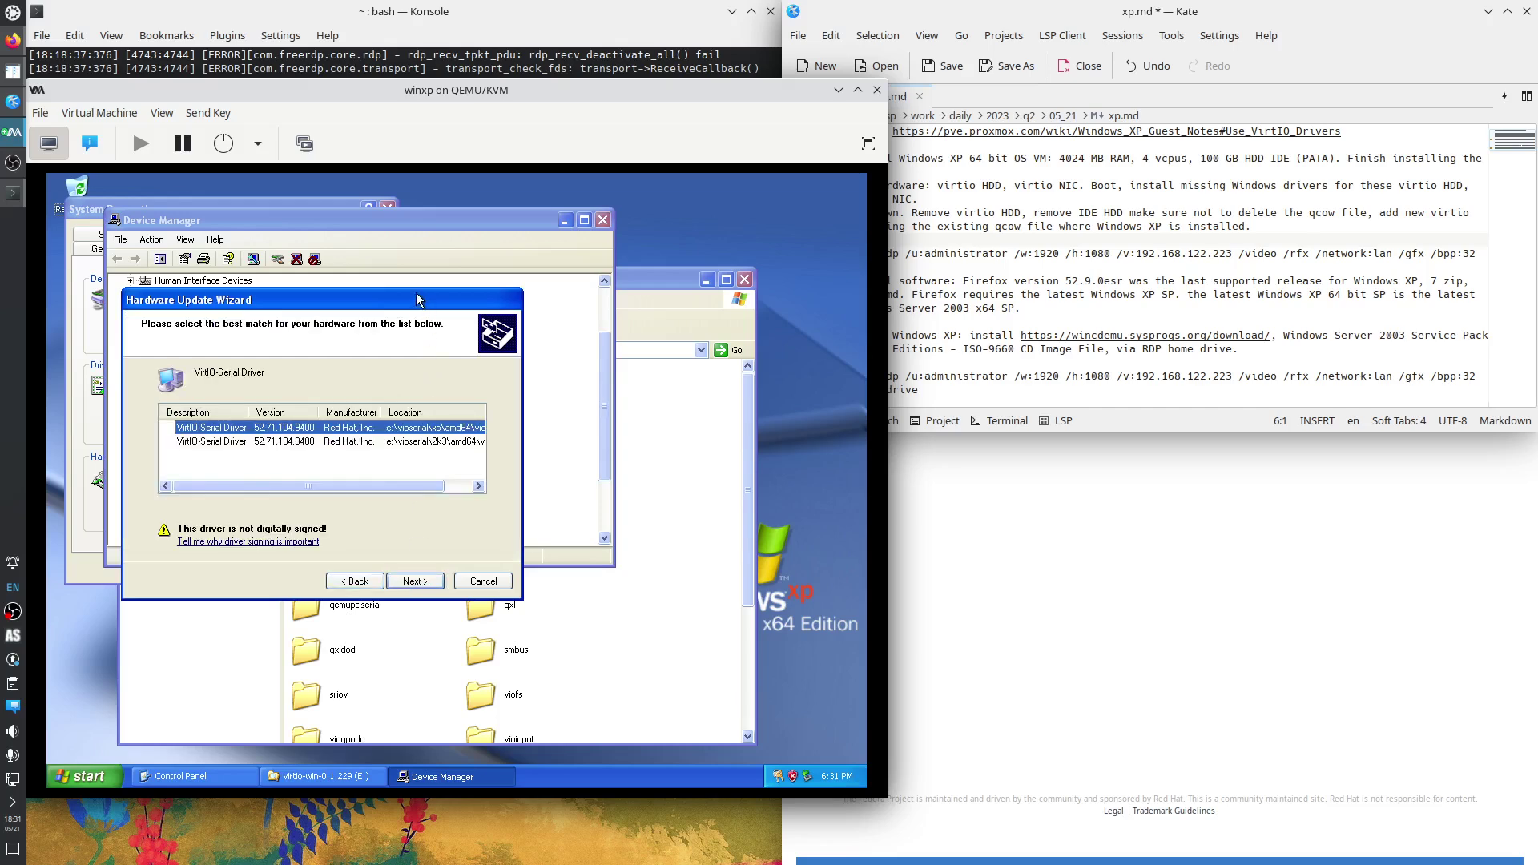
left_click(603, 489)
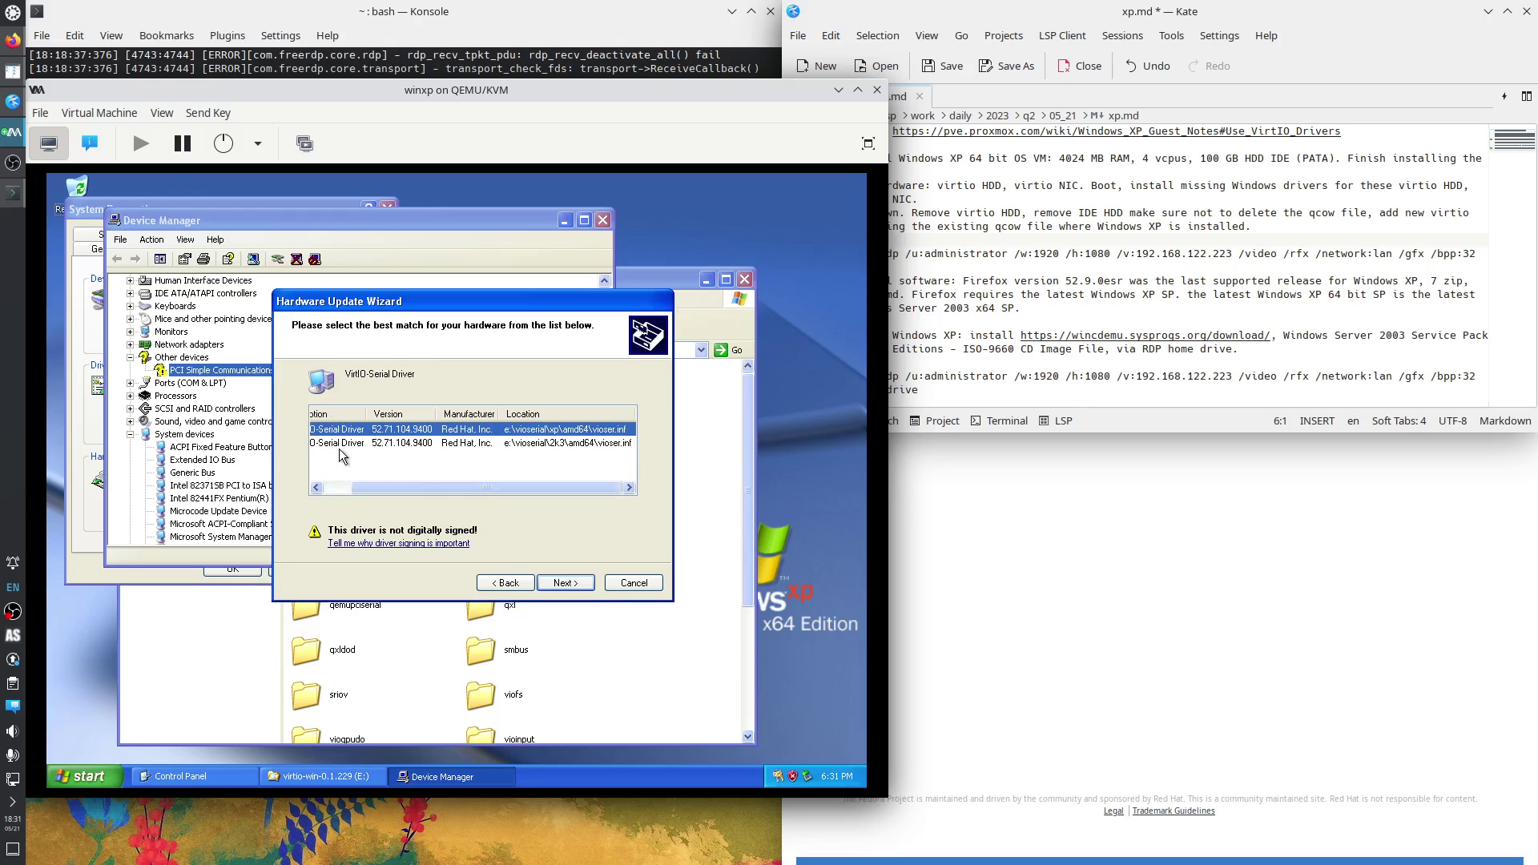
left_click(564, 583)
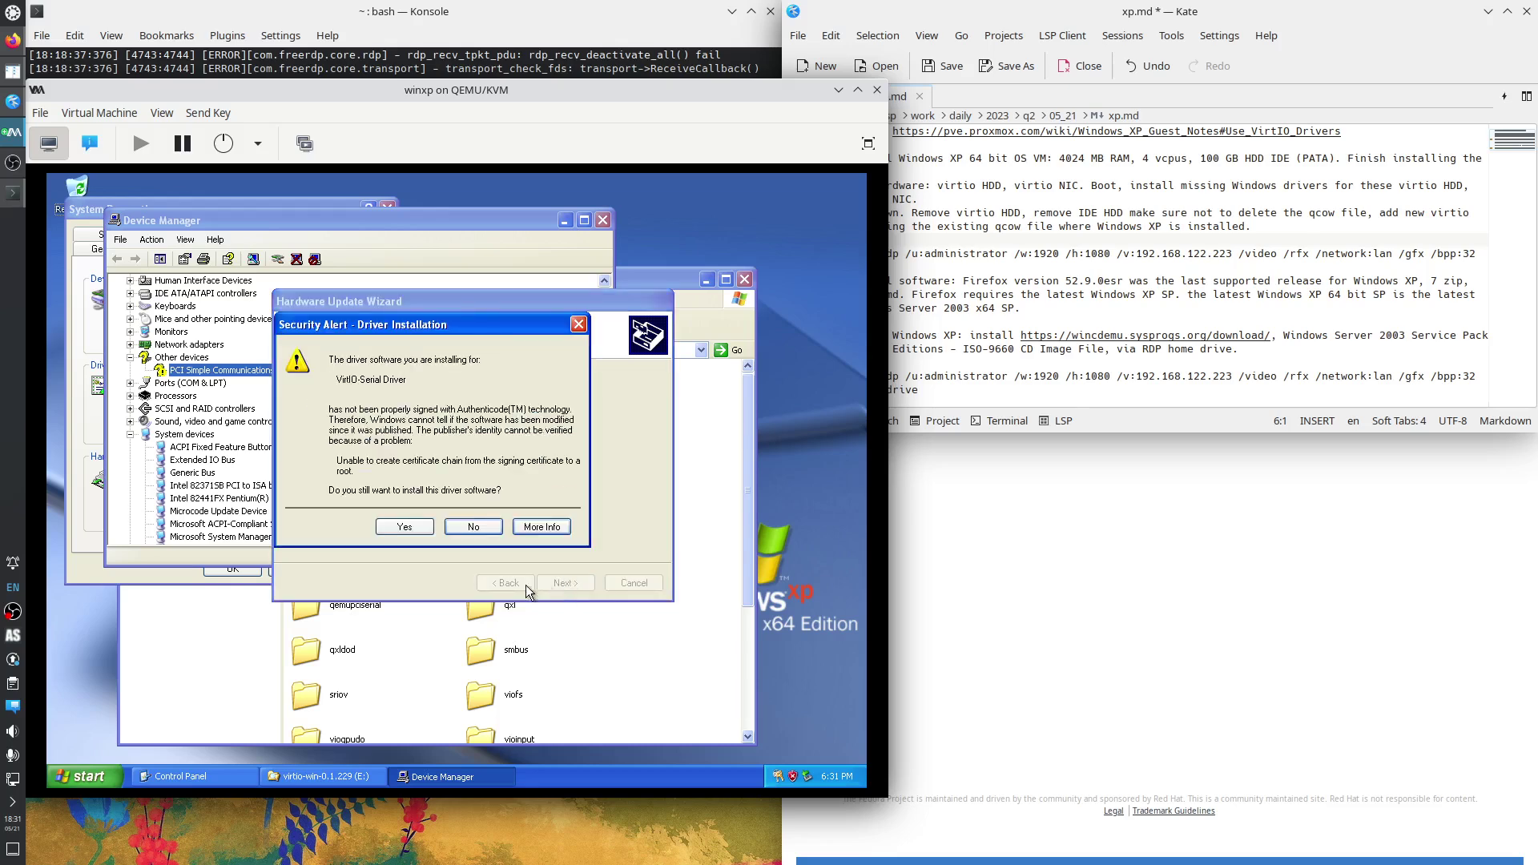
left_click(401, 529)
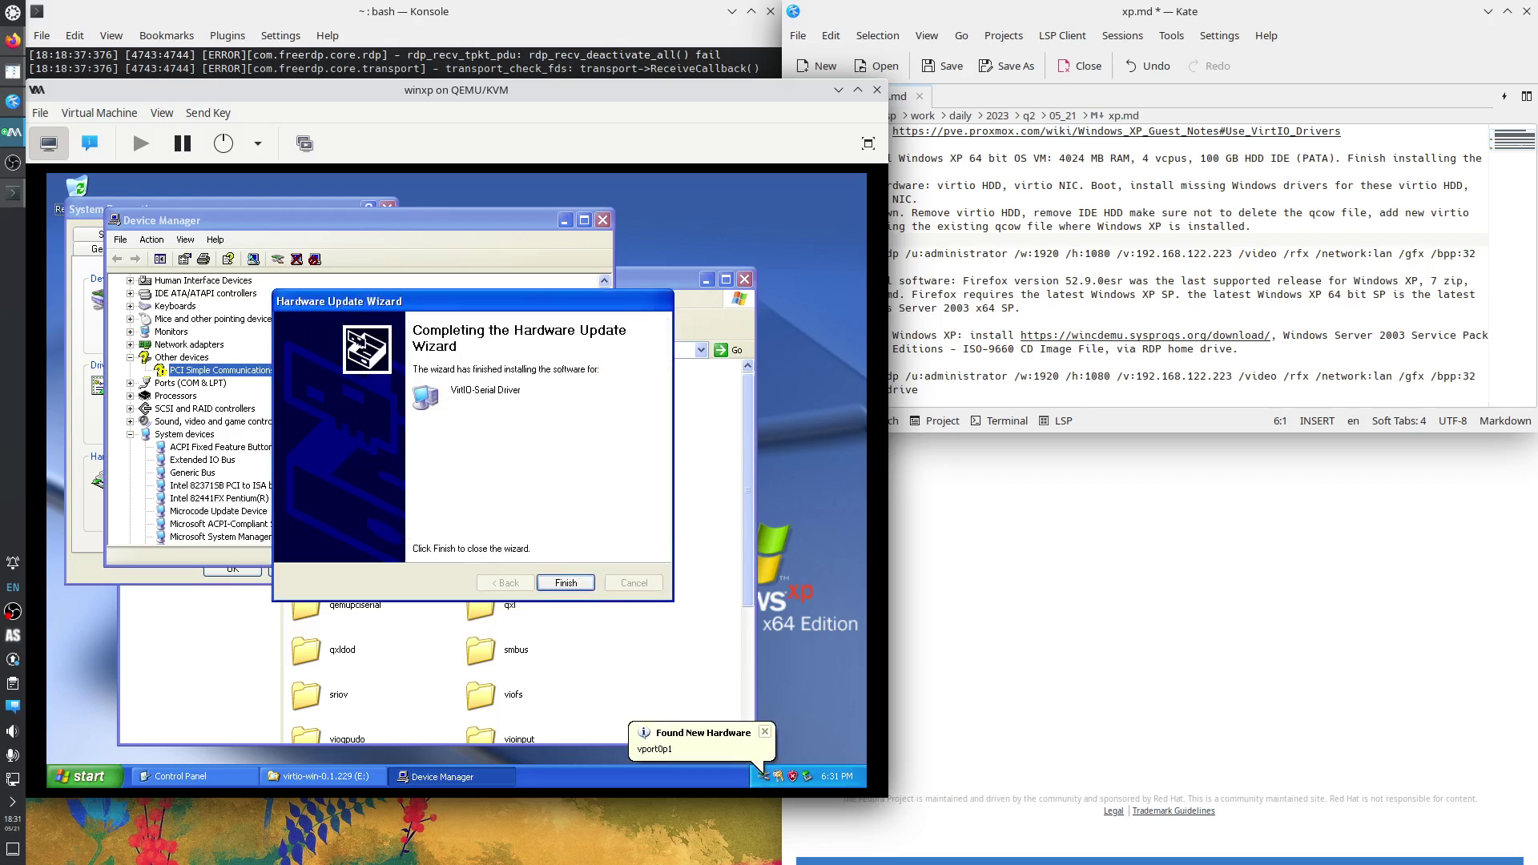
left_click(580, 589)
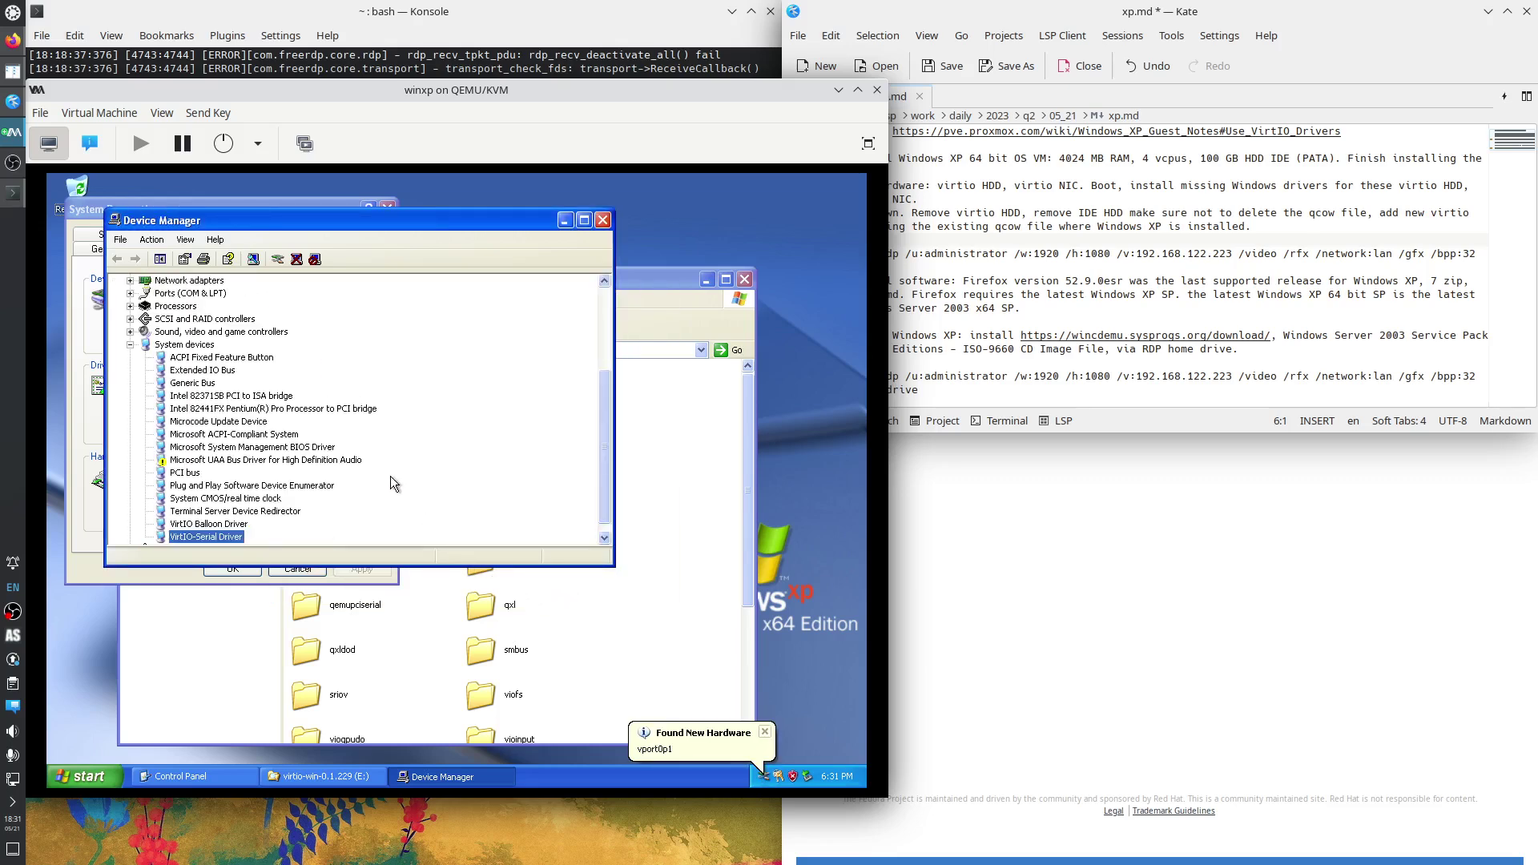
scroll(391, 478, "up", 4)
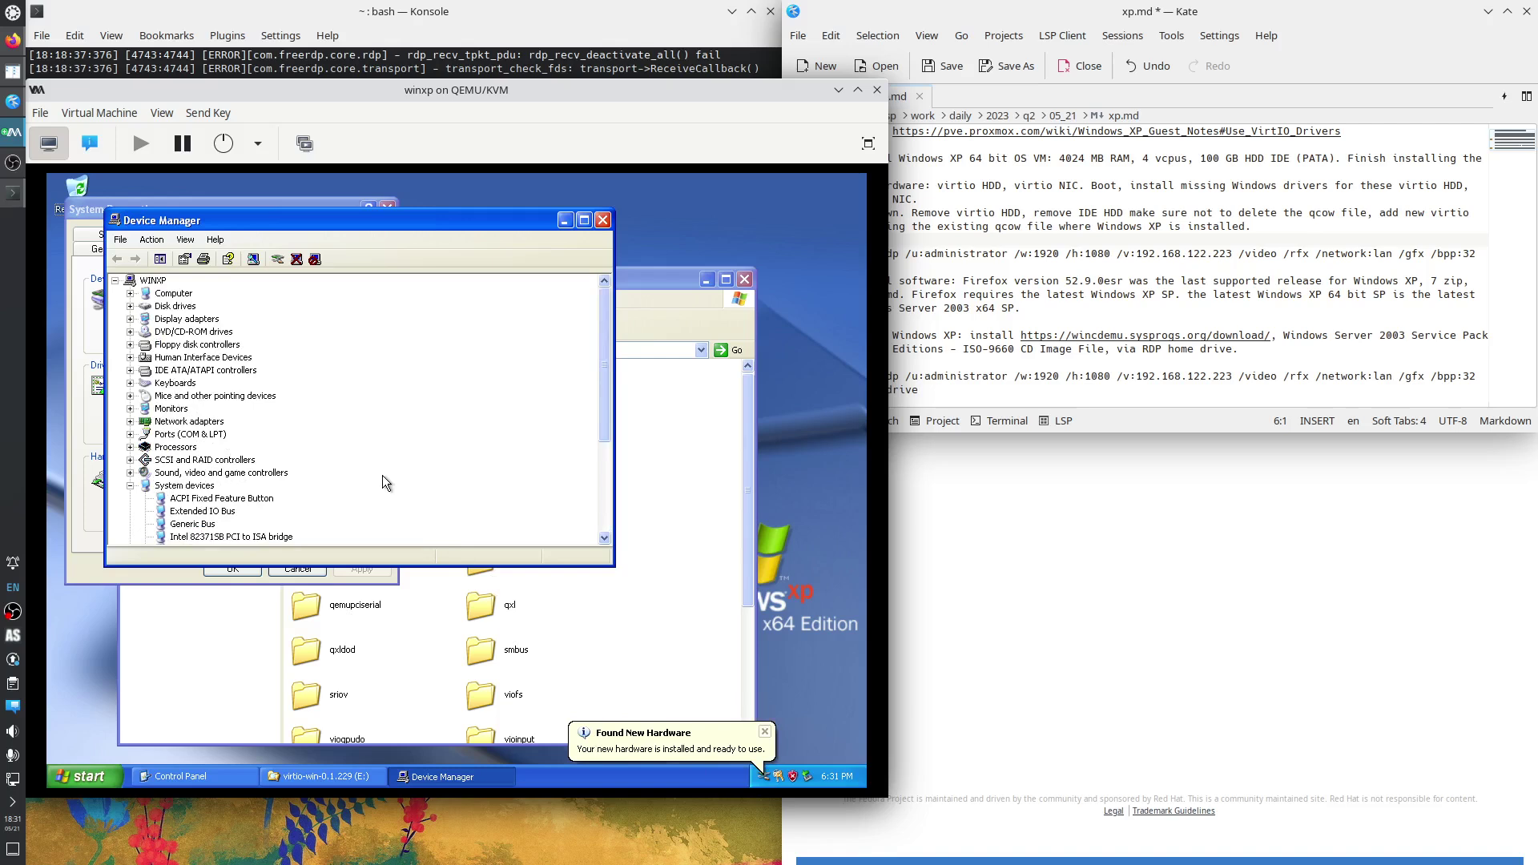
Collapse System devices and close Device Manager and the virtio-win folder window.
left_click(129, 486)
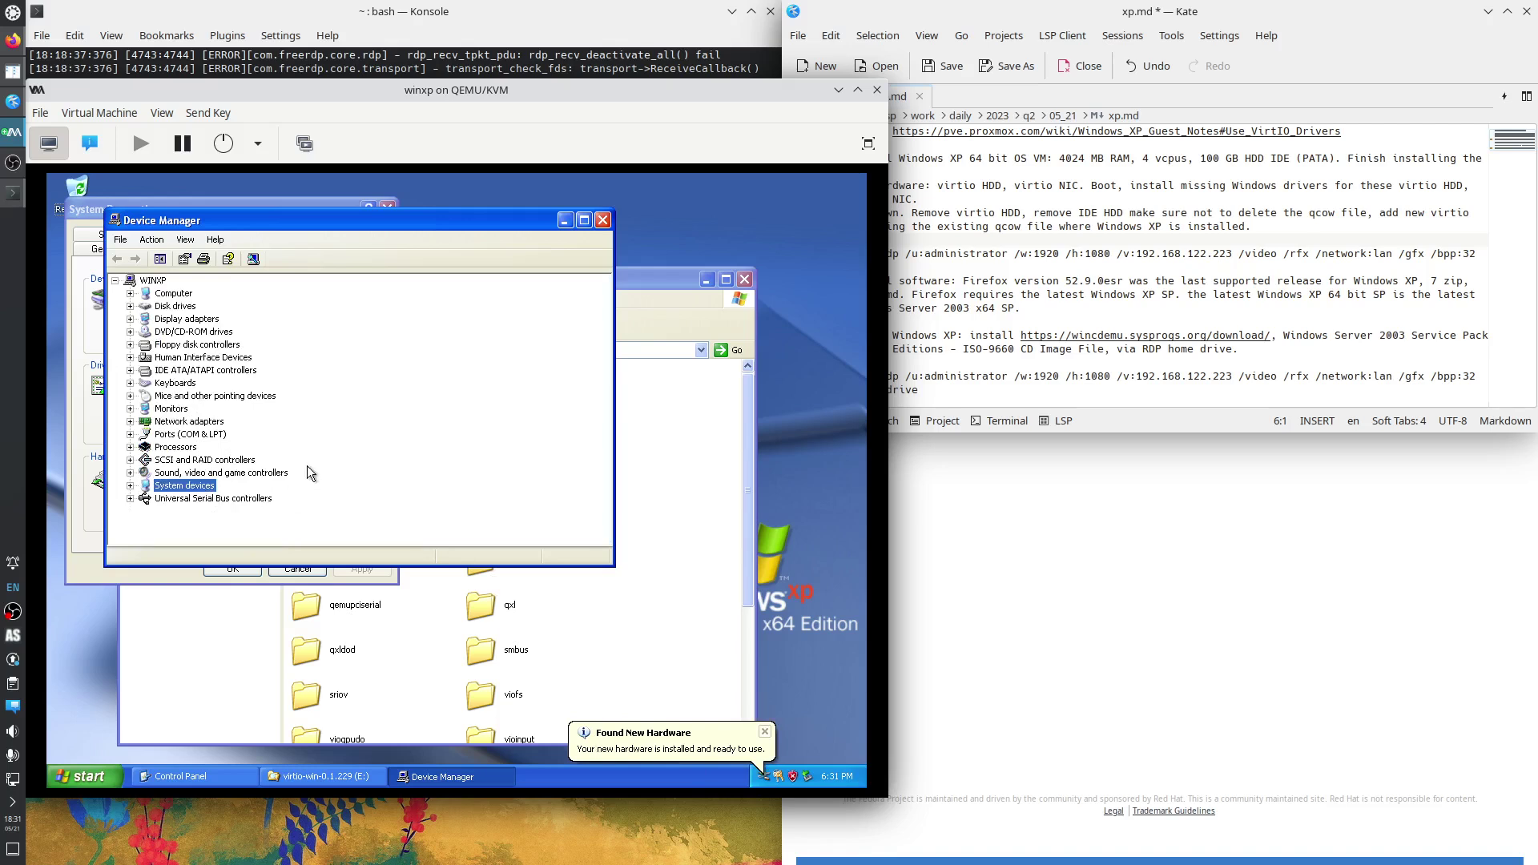
left_click(603, 219)
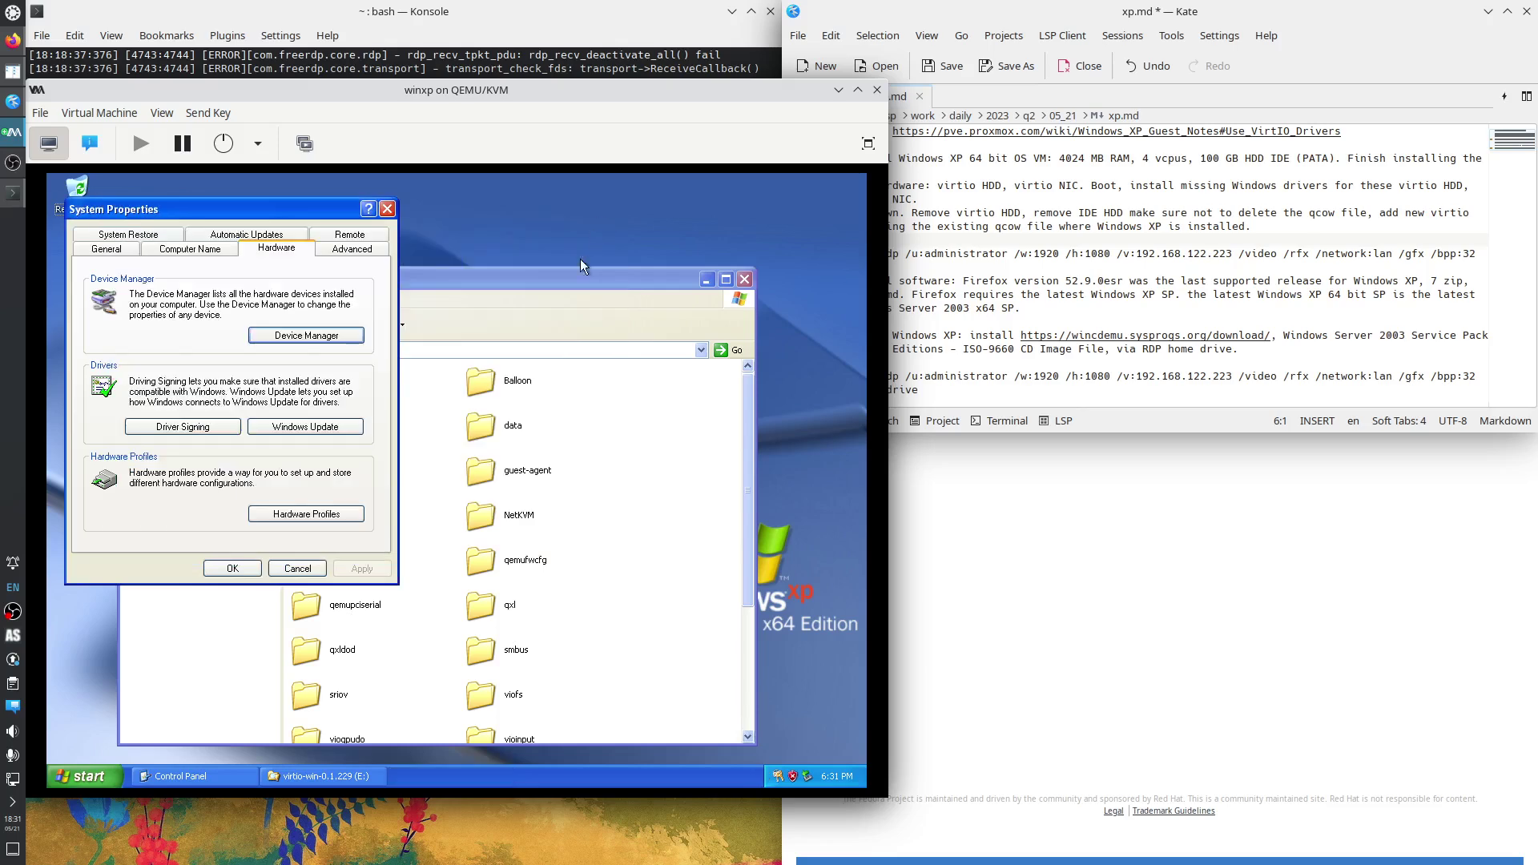
left_click(738, 282)
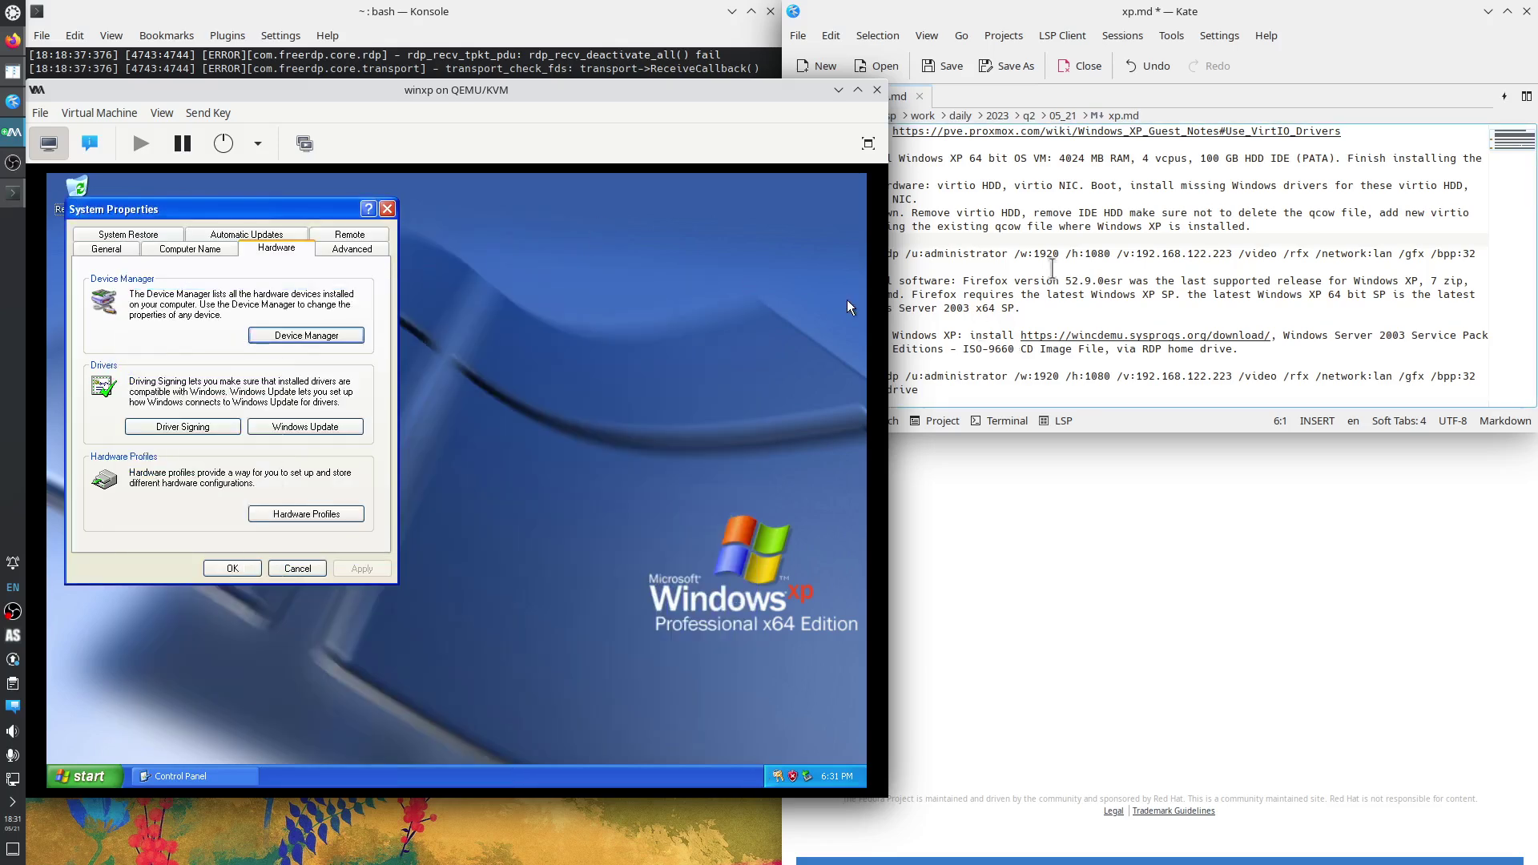
Mark the add-hardware, Boot and Shutdown lines in the Kate setup notes.
left_click(1001, 241)
left_click_drag(853, 190, 1078, 191)
left_click(1098, 185)
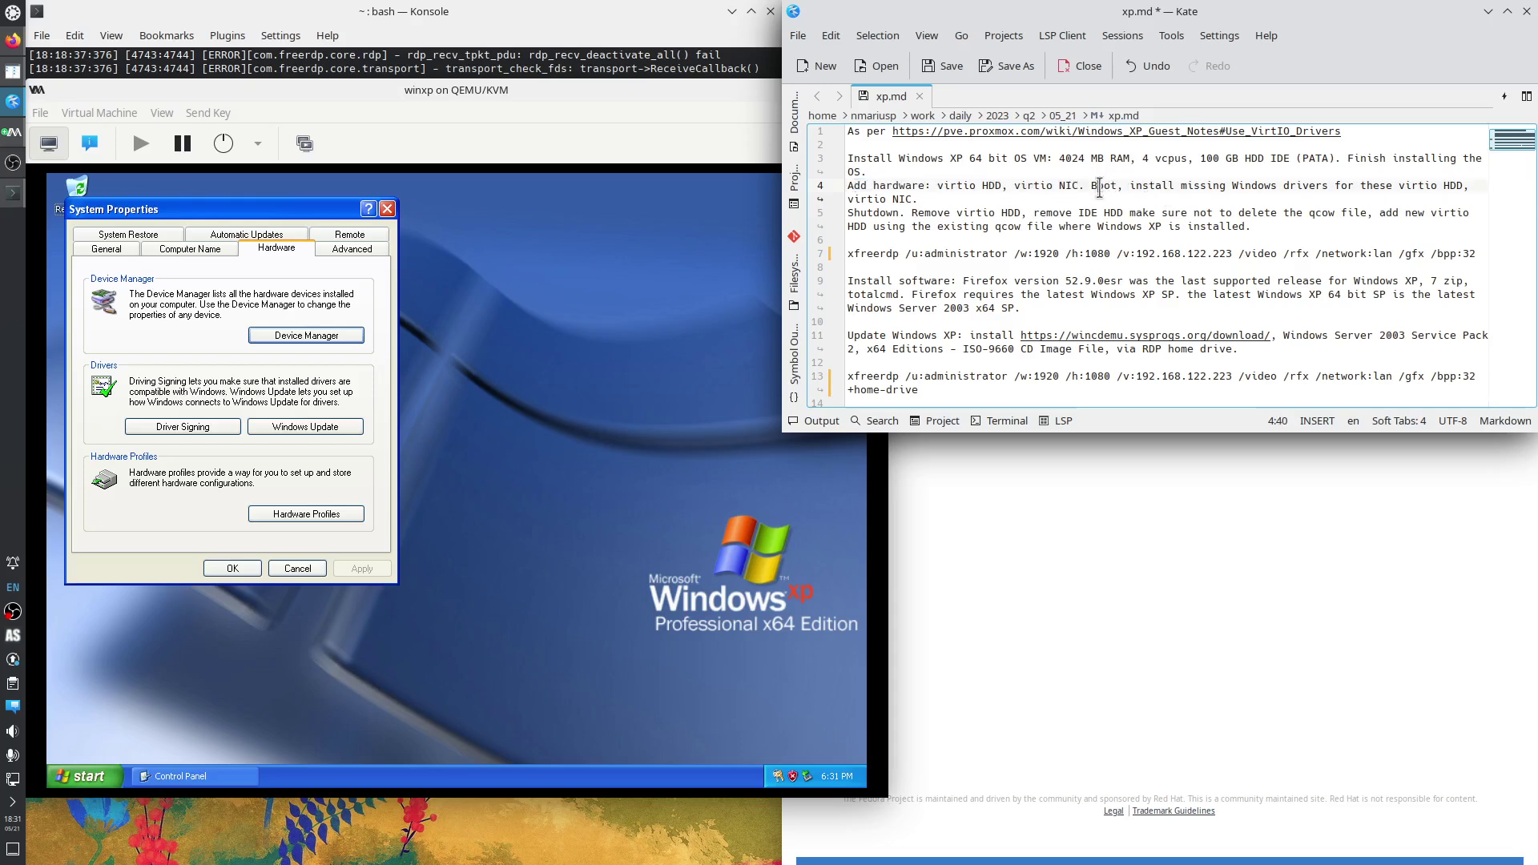
key("shift+End")
double_click(894, 215)
left_click(1071, 214)
Close System Properties and turn off Windows XP from the Start menu.
left_click(388, 209)
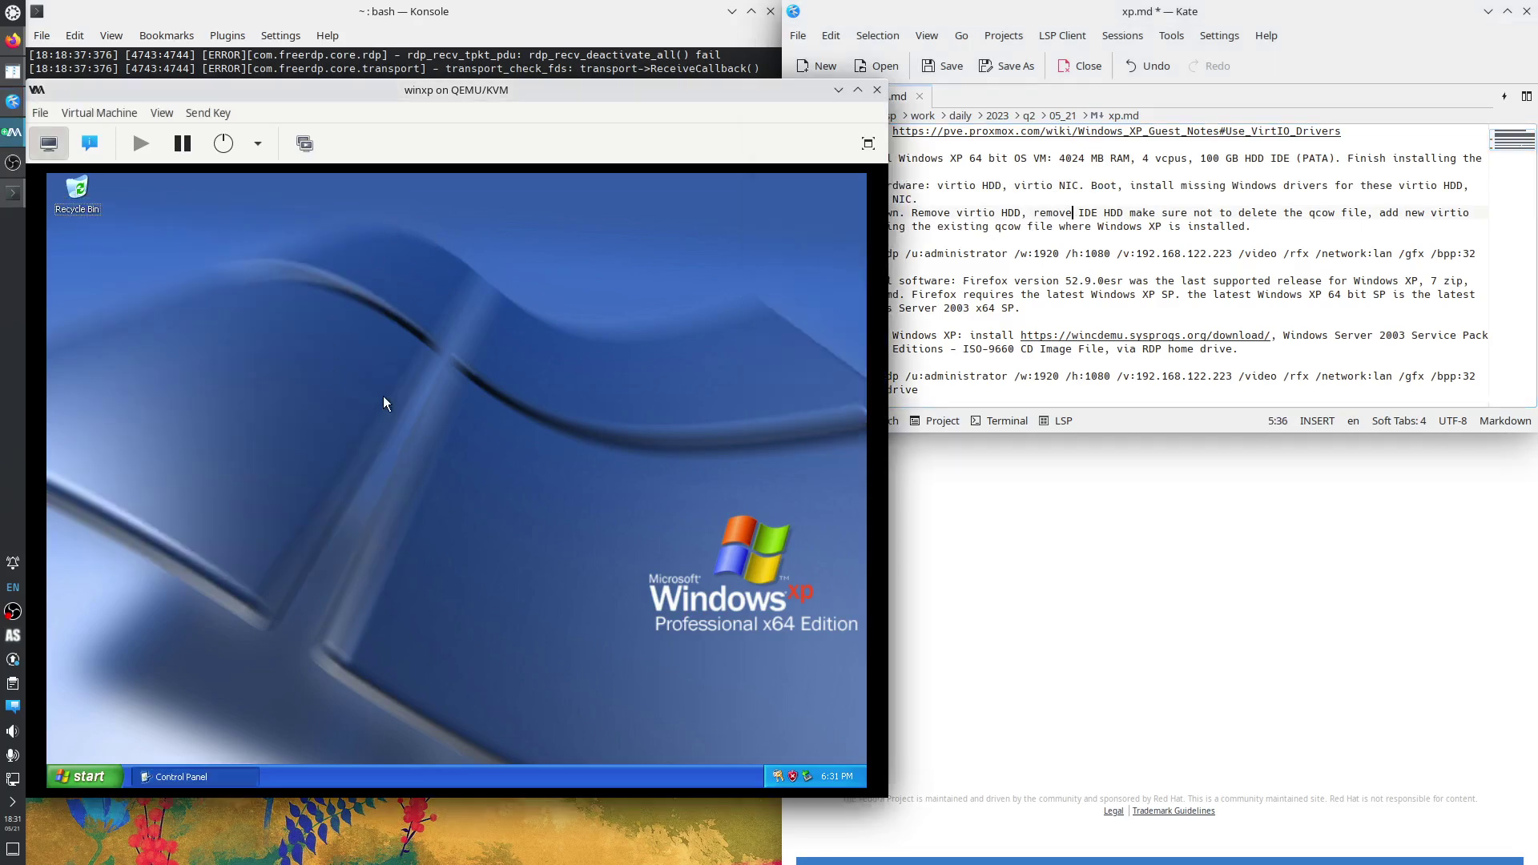
left_click(88, 774)
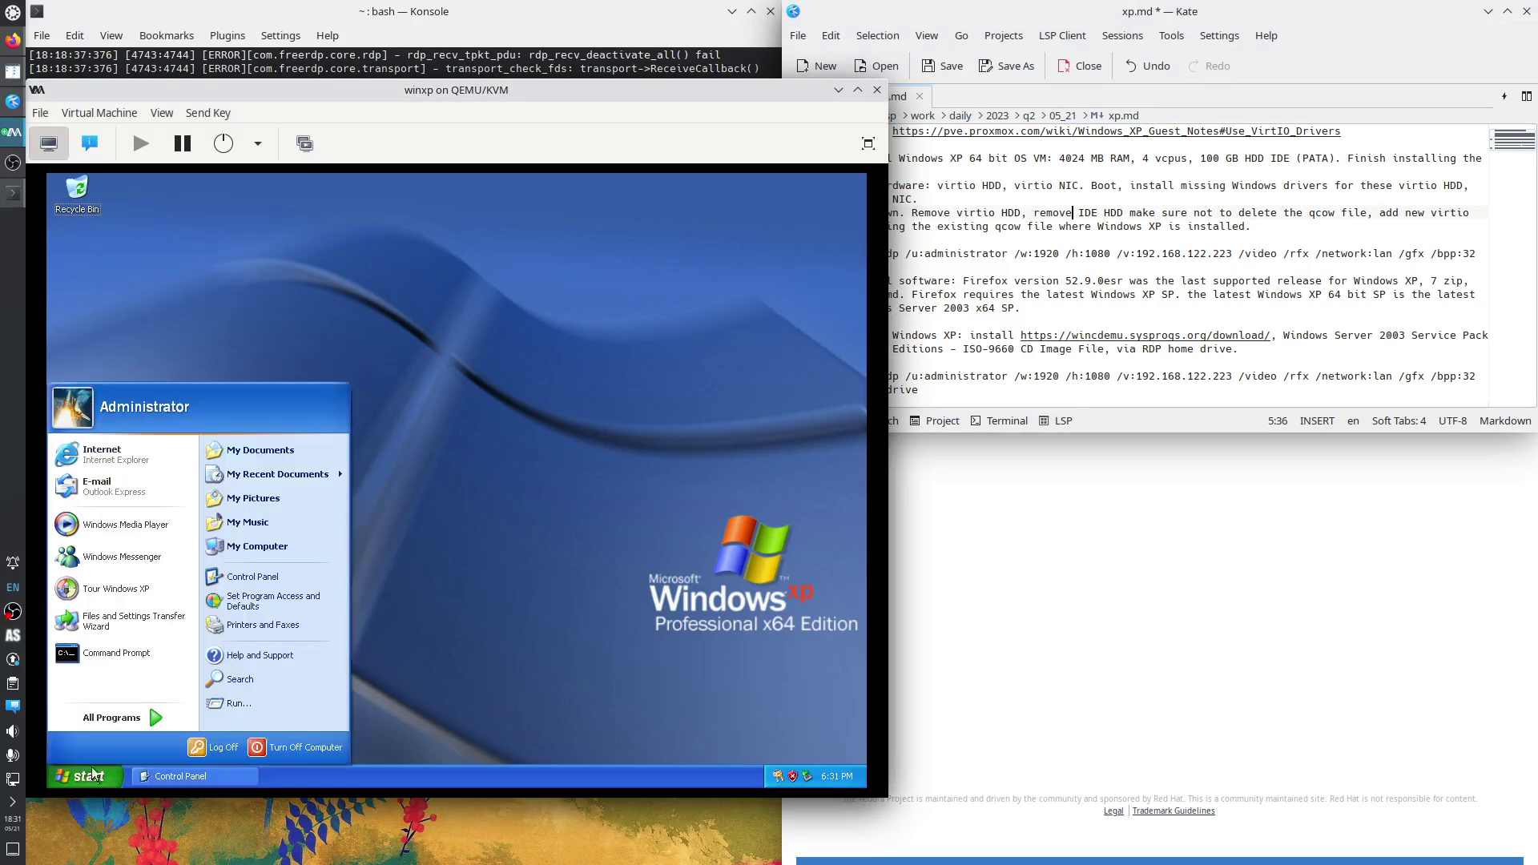
left_click(274, 748)
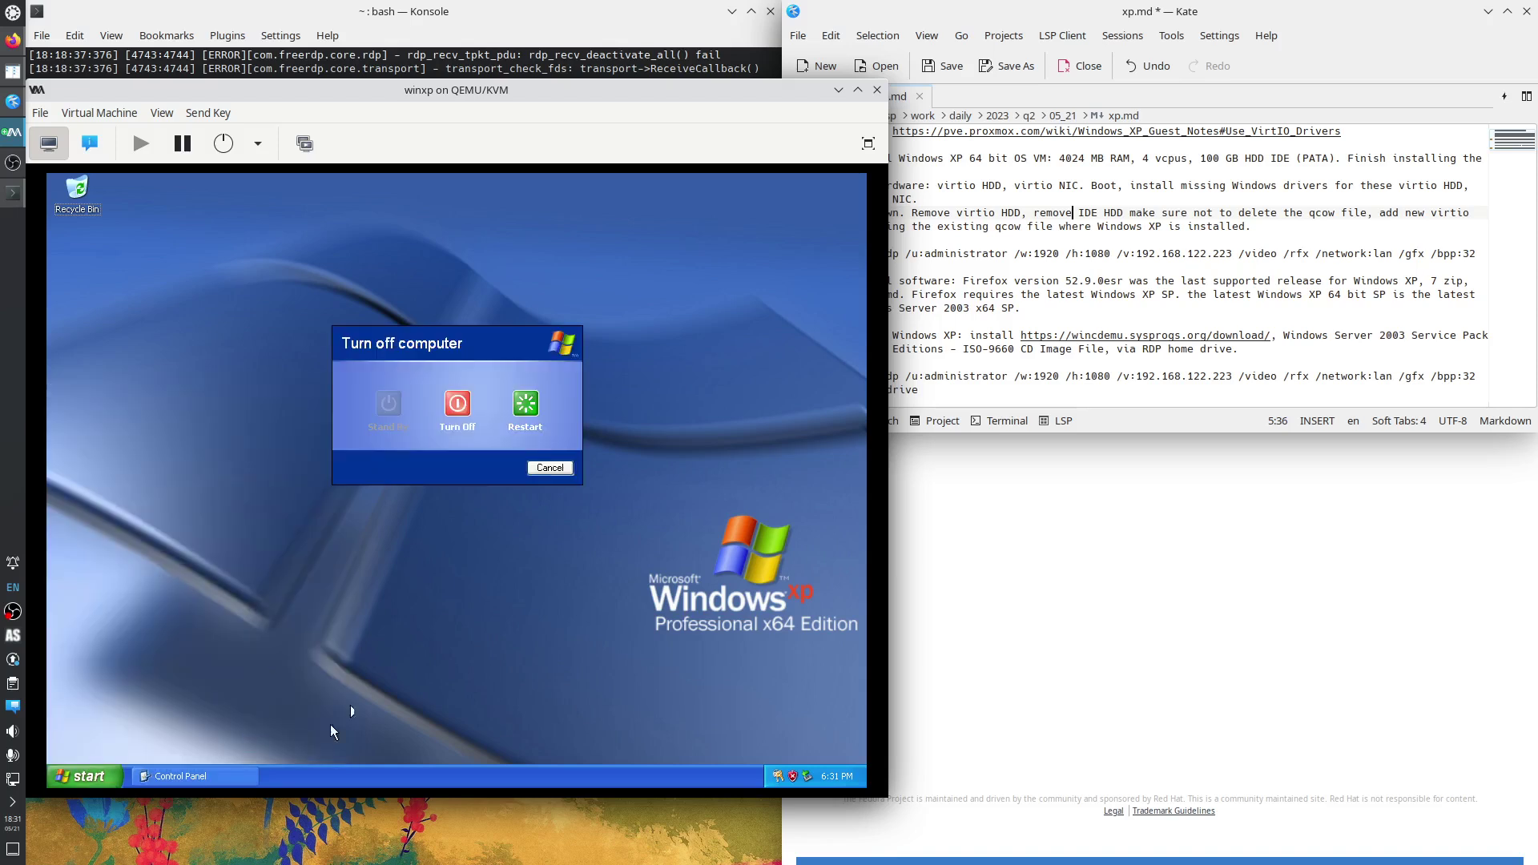
left_click(455, 404)
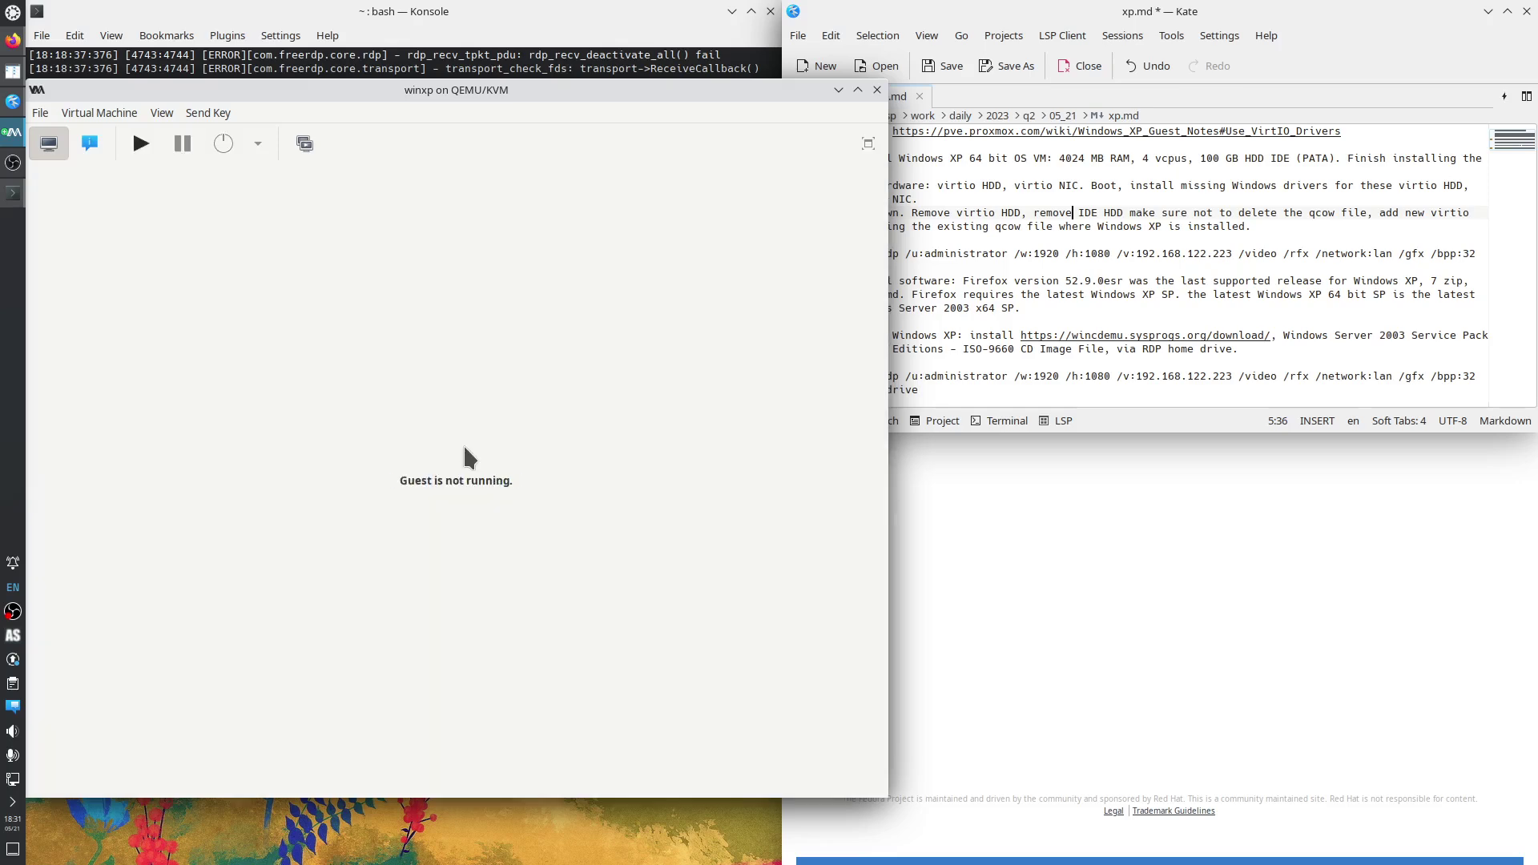
Open the winxp hardware details and review IDE CDROM 2, VirtIO Disk 1 and IDE Disk 1.
left_click(88, 143)
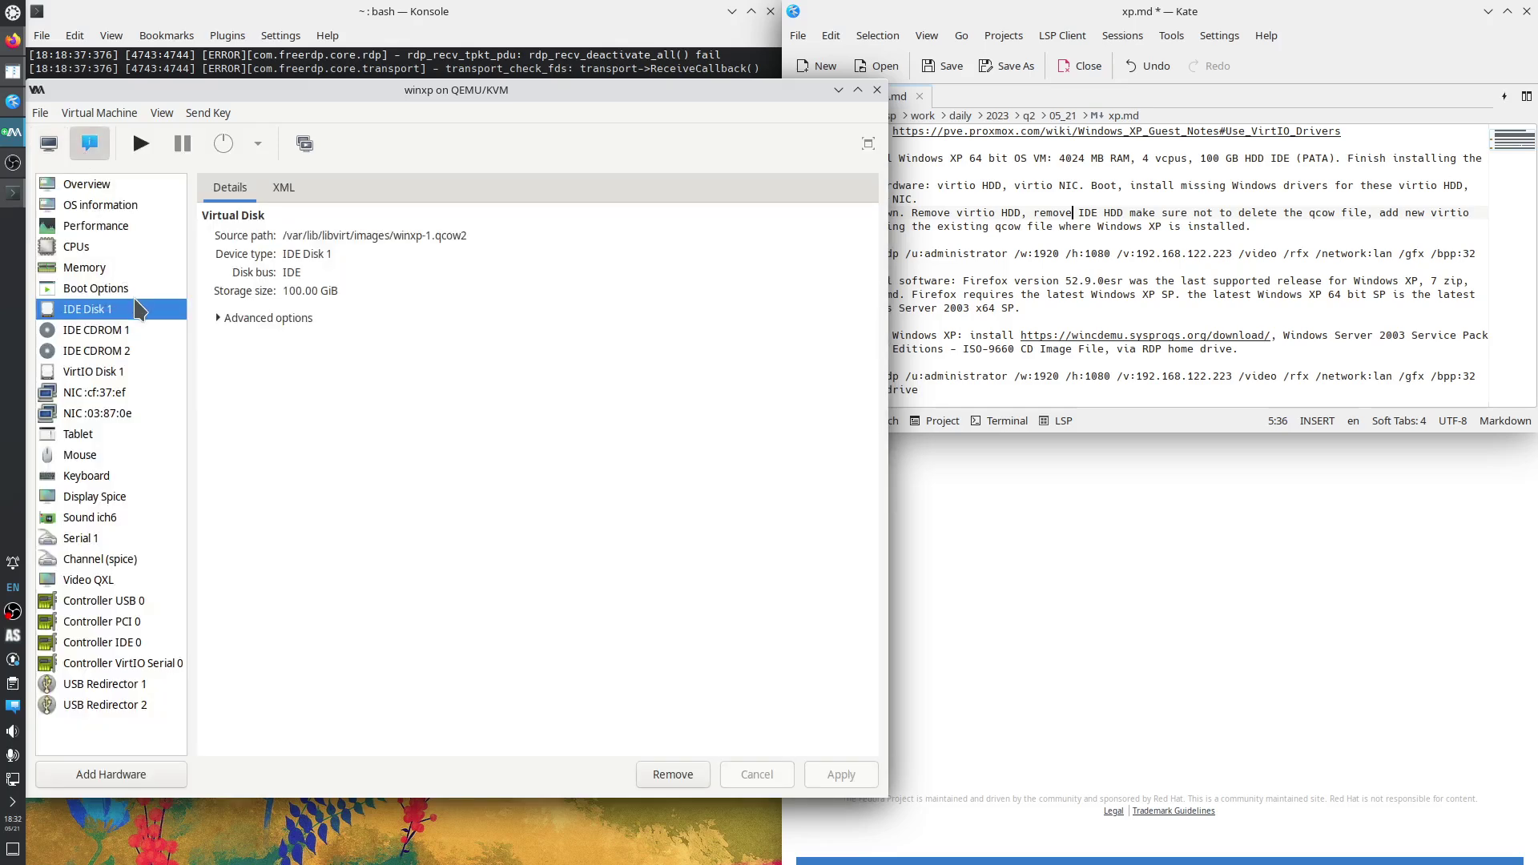
left_click(48, 144)
left_click(80, 147)
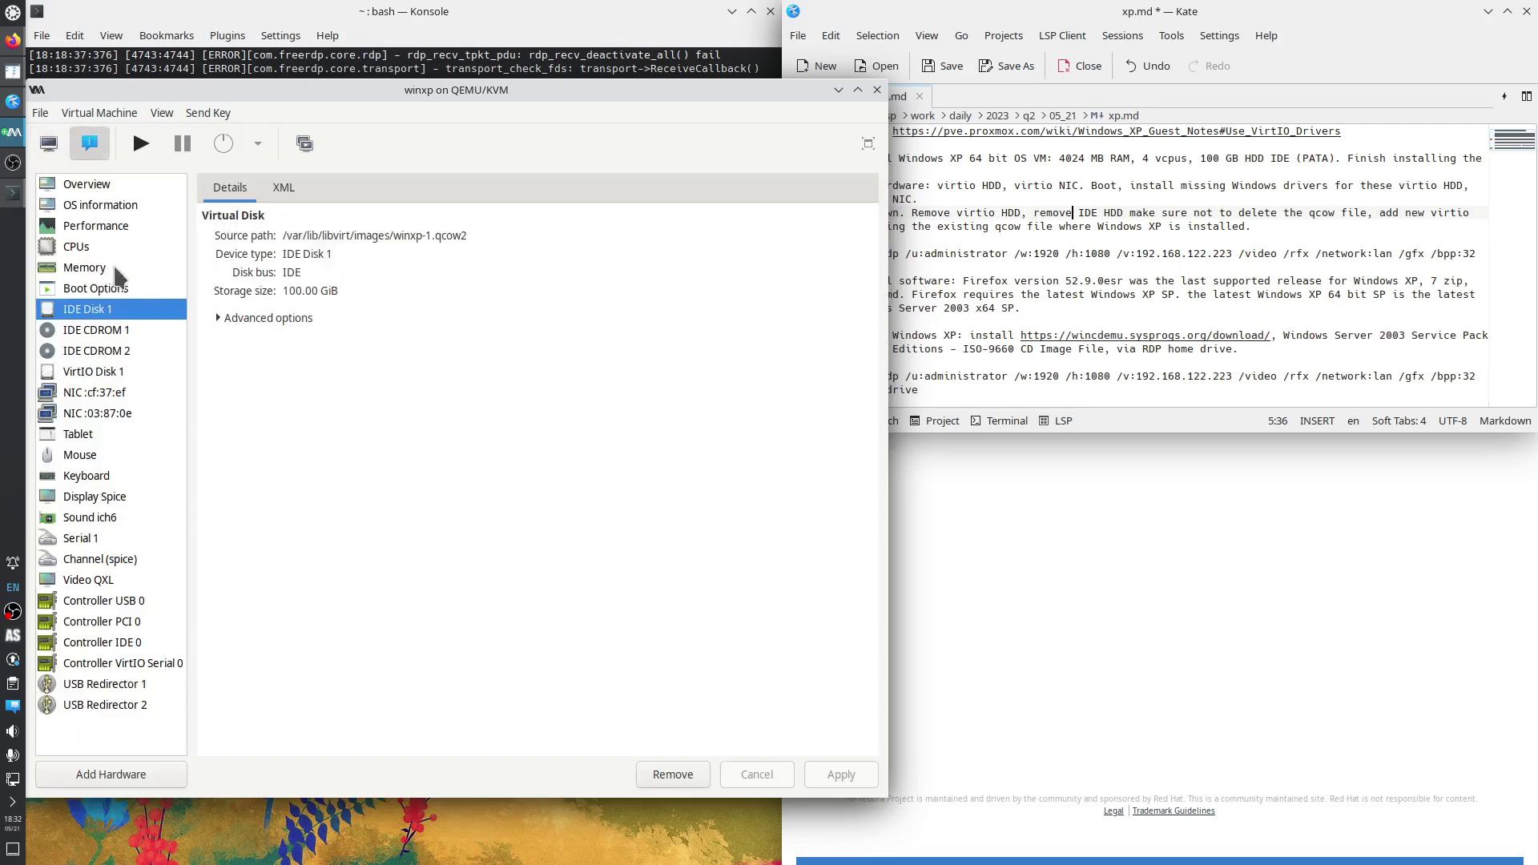
left_click(114, 355)
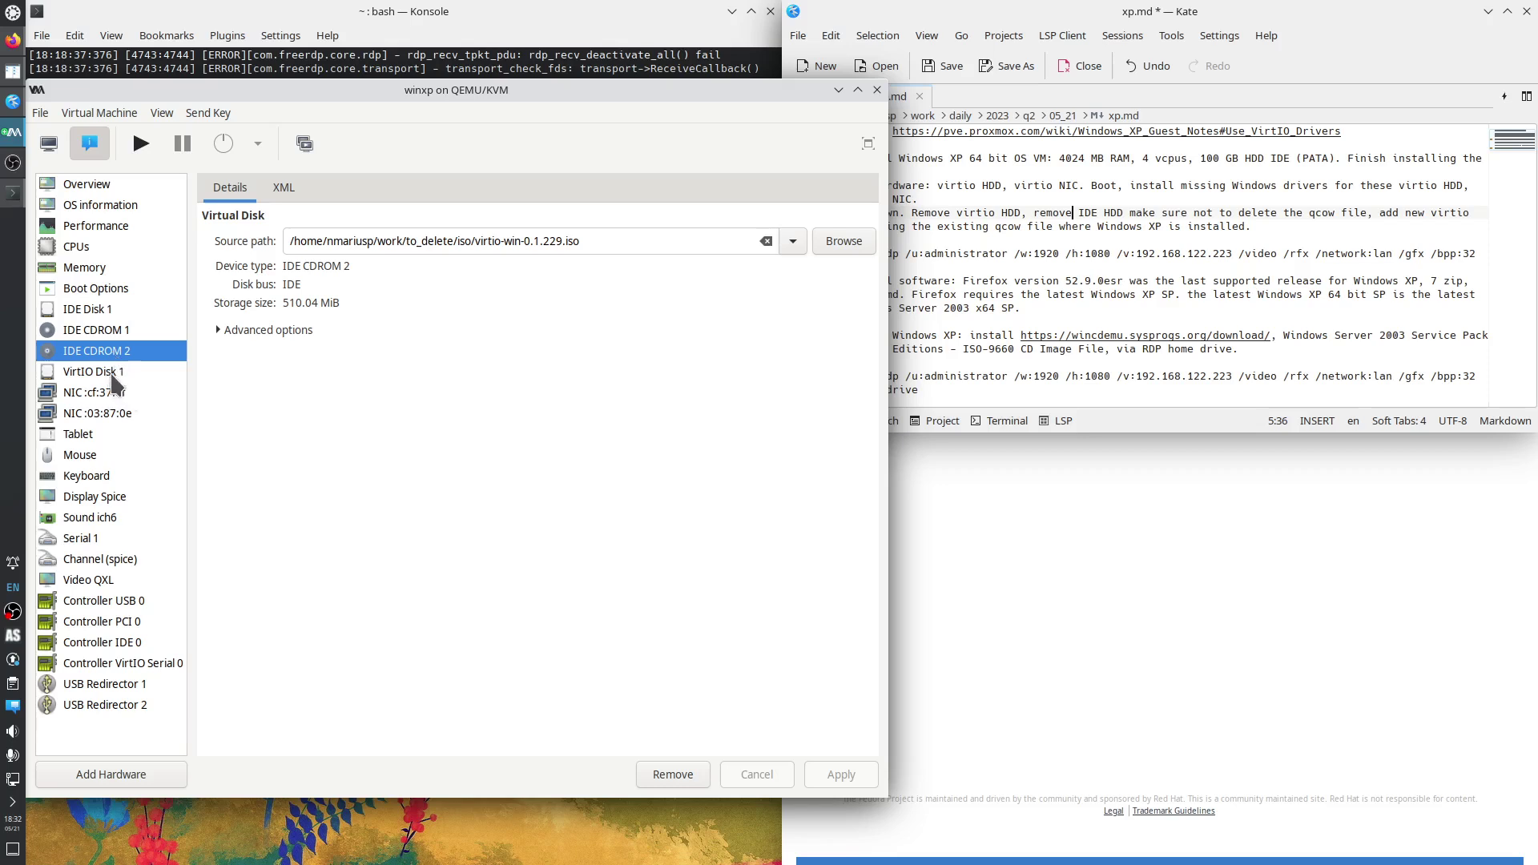
left_click(112, 373)
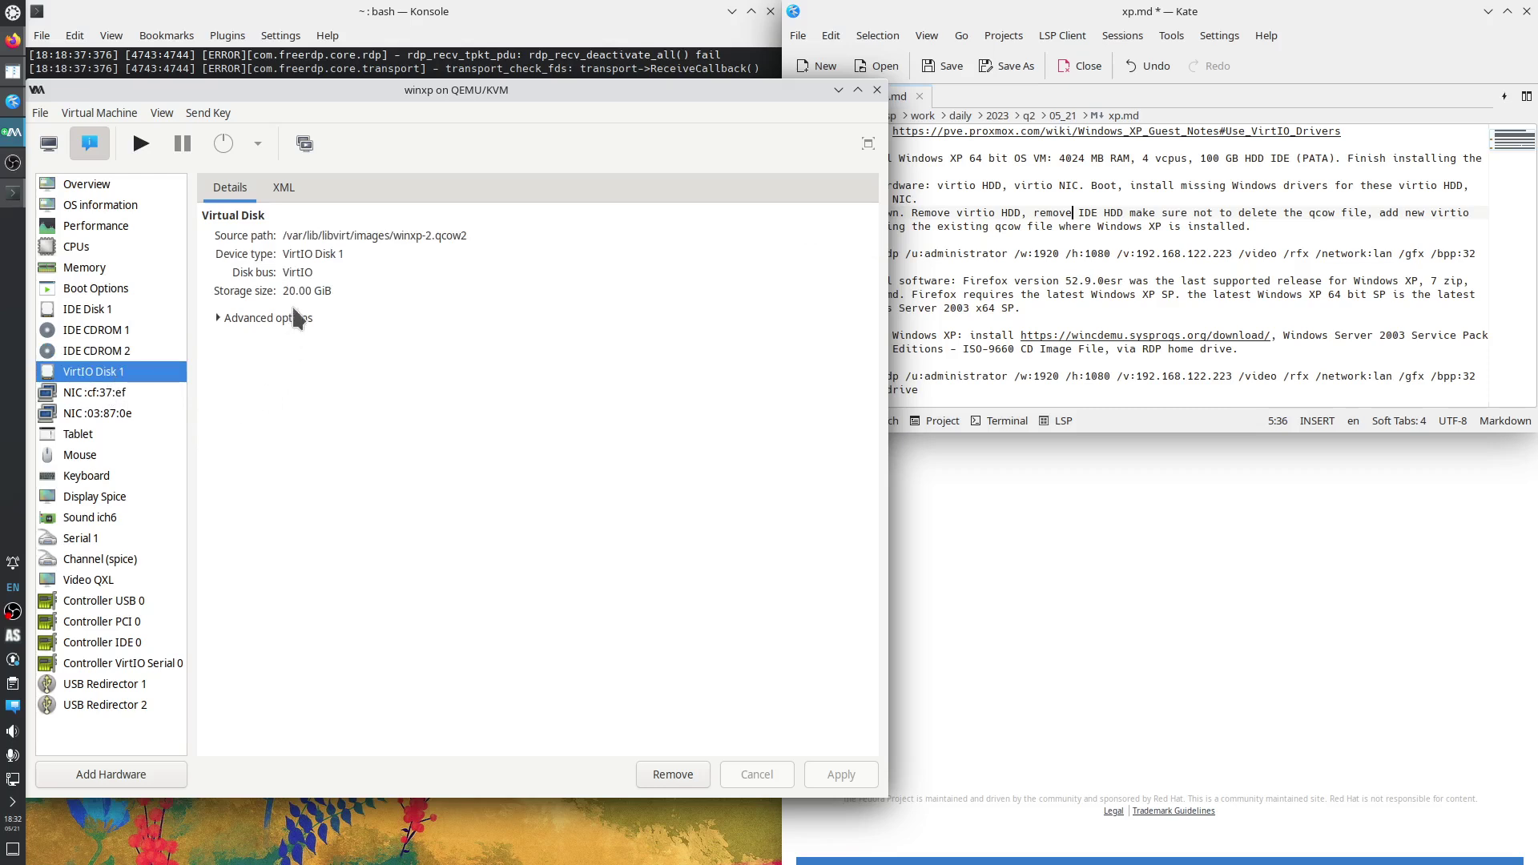
left_click(99, 312)
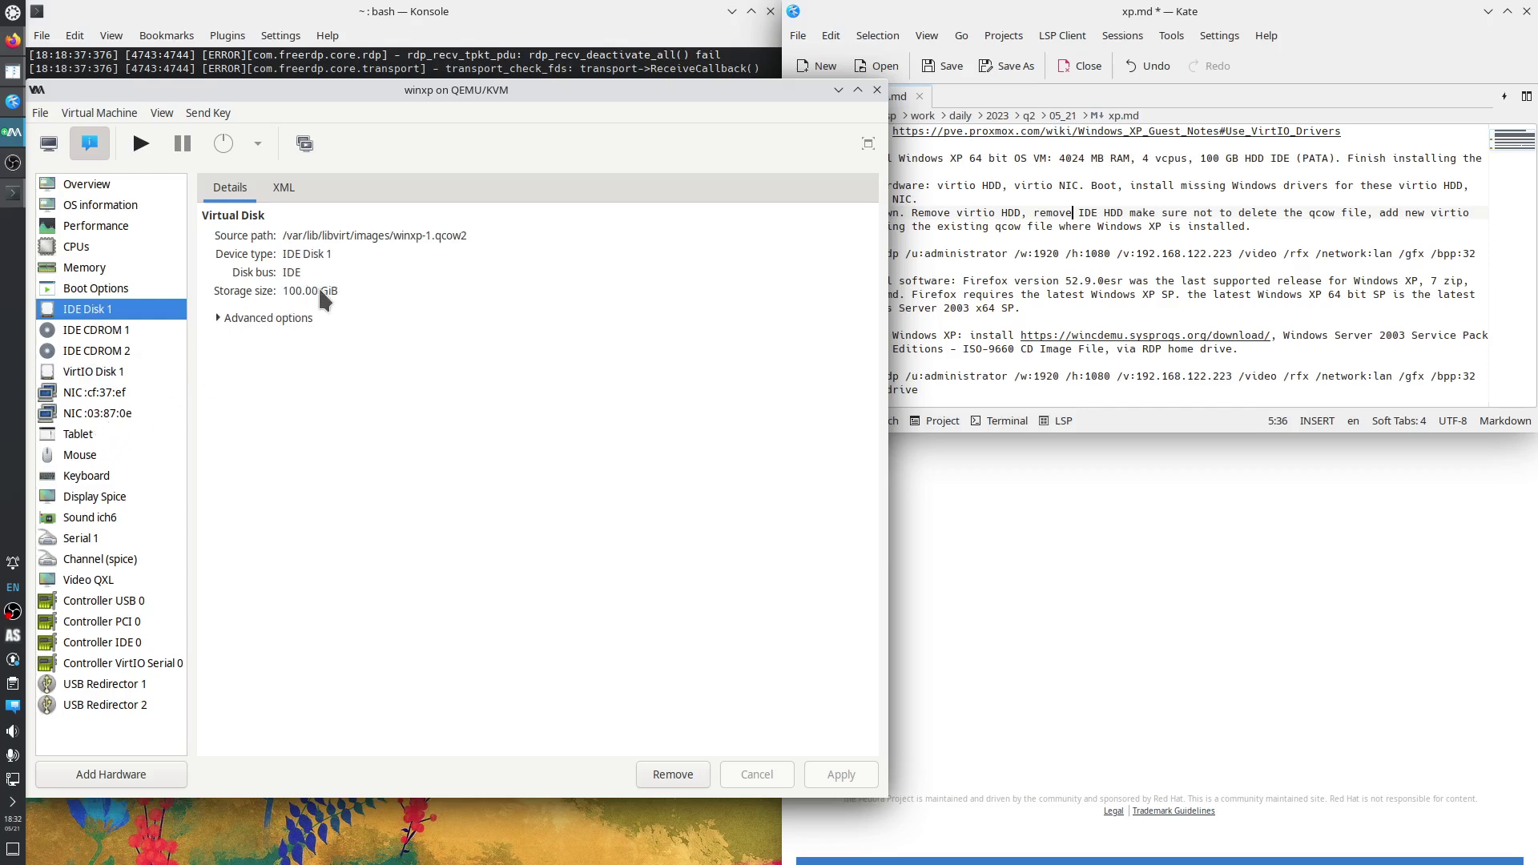
Remove VirtIO Disk 1 and delete its winxp-2.qcow2 storage file.
left_click(112, 376)
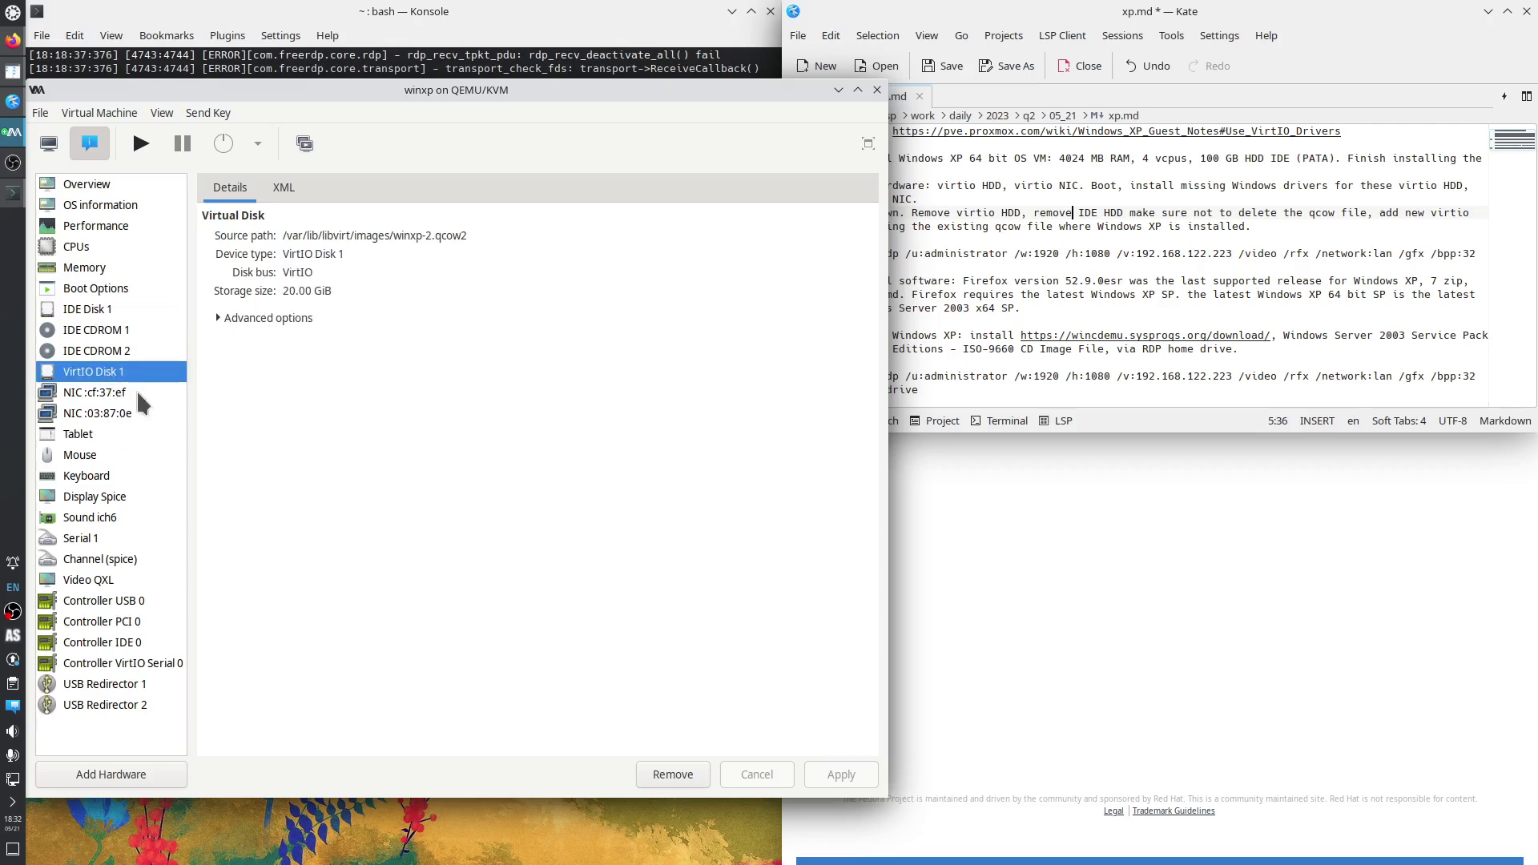
left_click(674, 774)
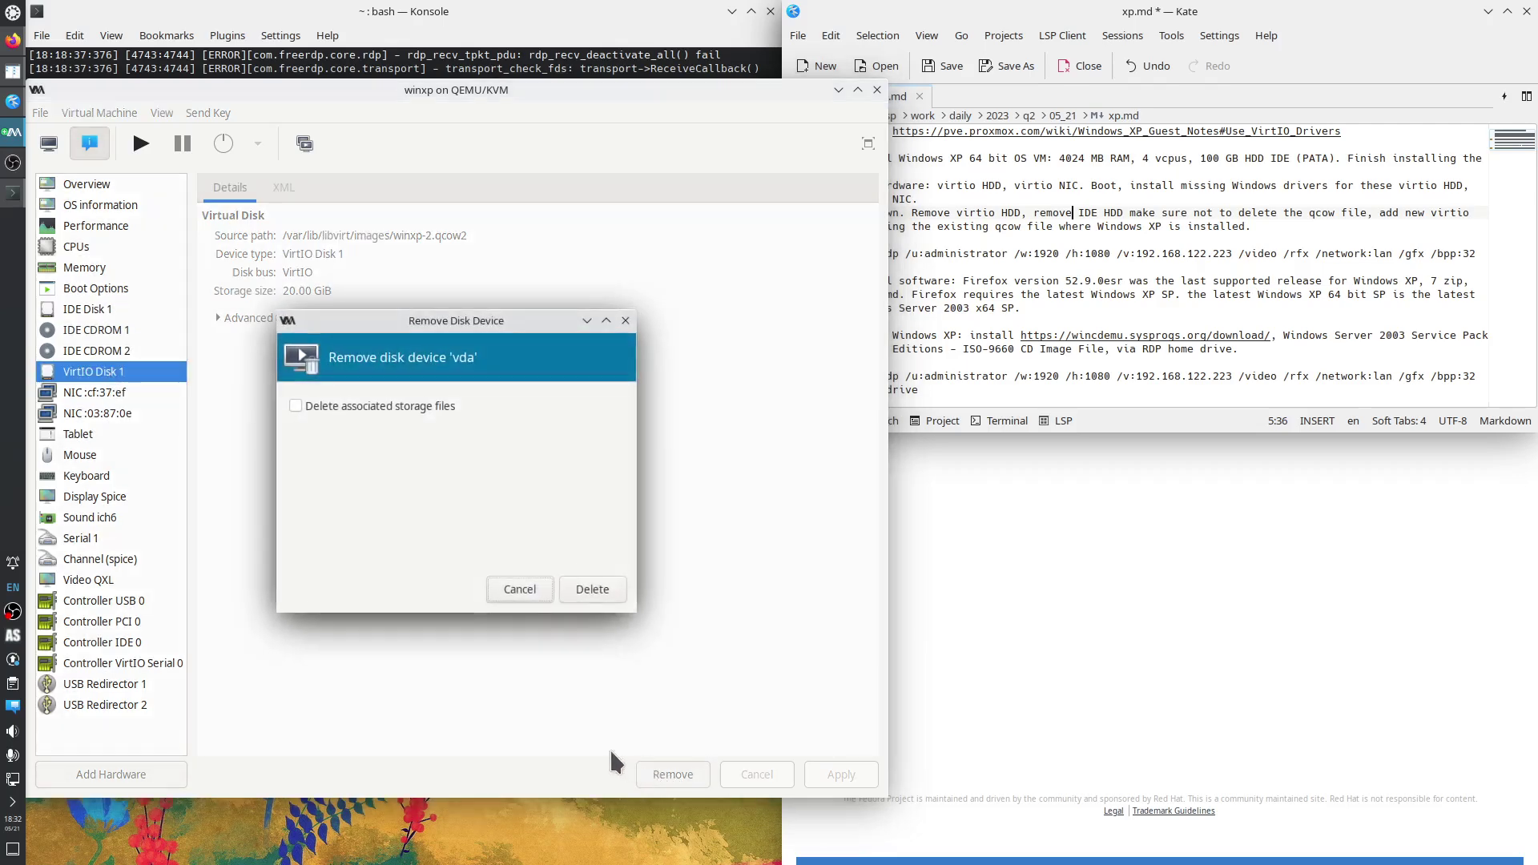
left_click(347, 407)
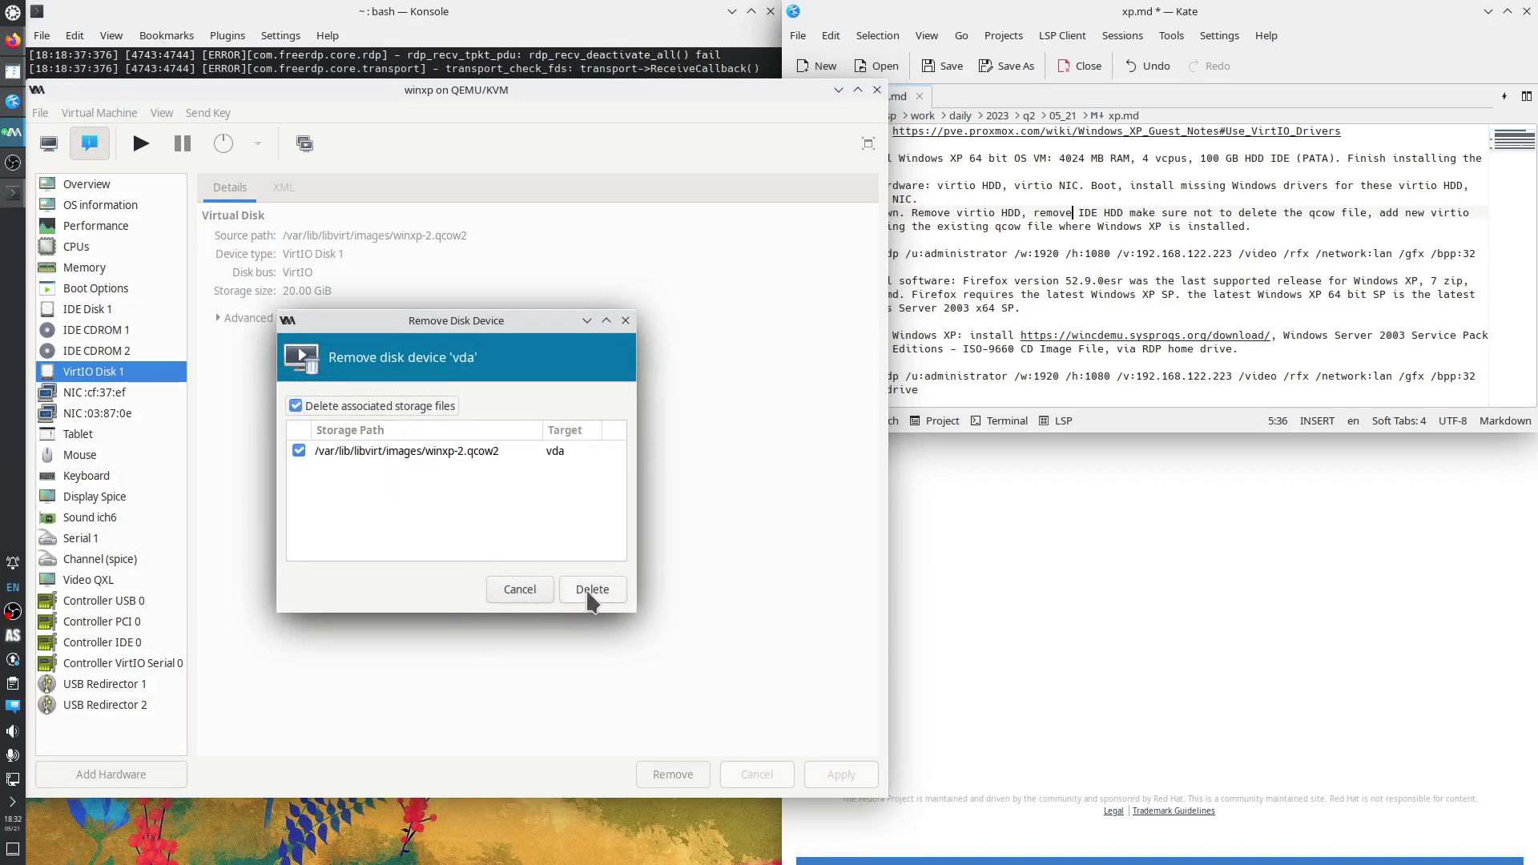
left_click(592, 597)
left_click(504, 571)
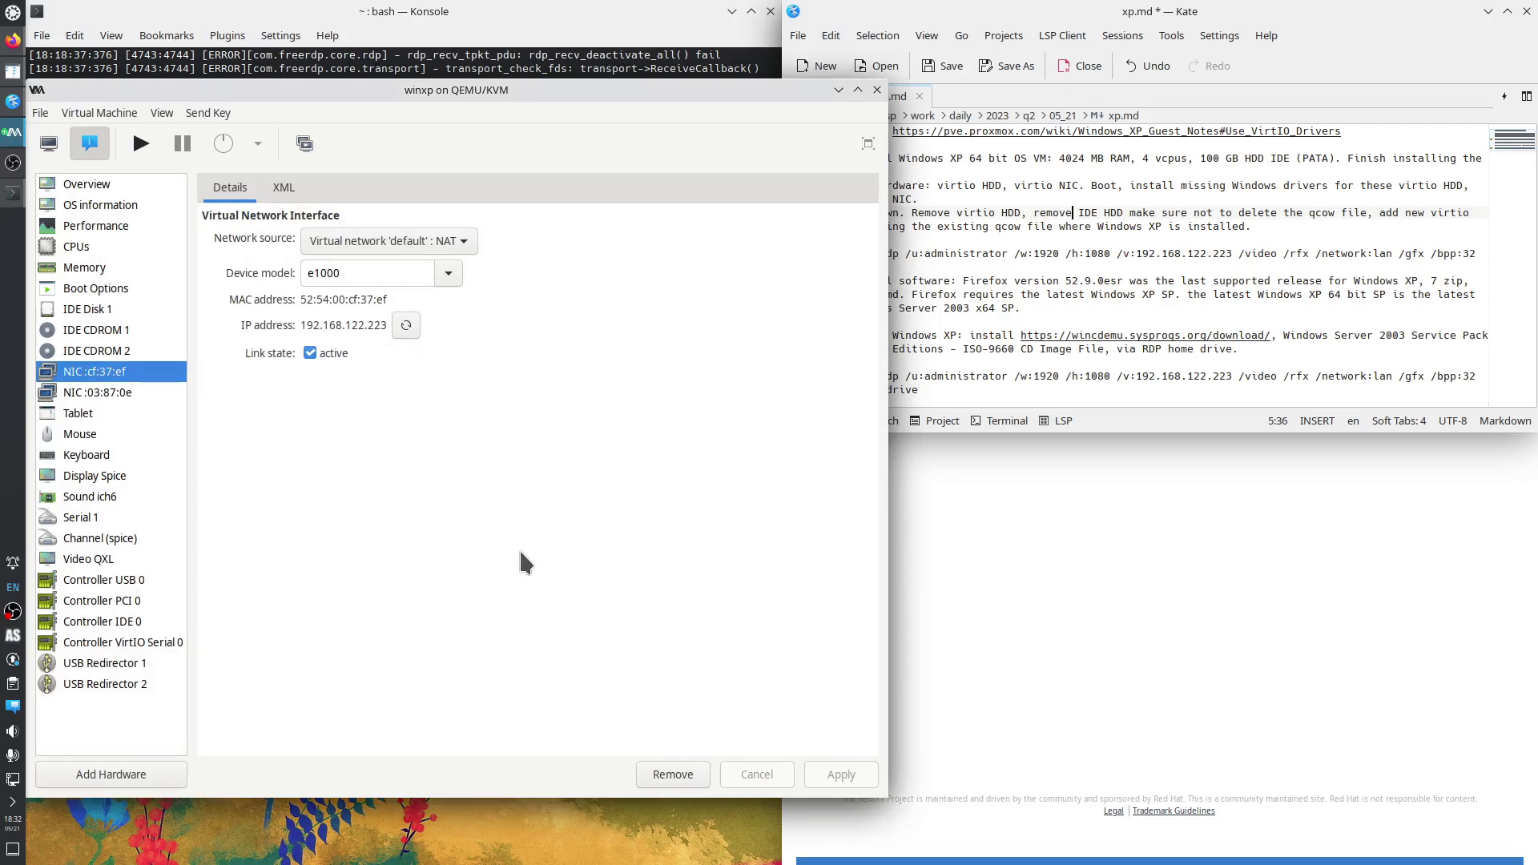
Remove the e1000 NIC, then start removing IDE Disk 1 with winxp-1.qcow2 marked for deletion.
left_click(673, 777)
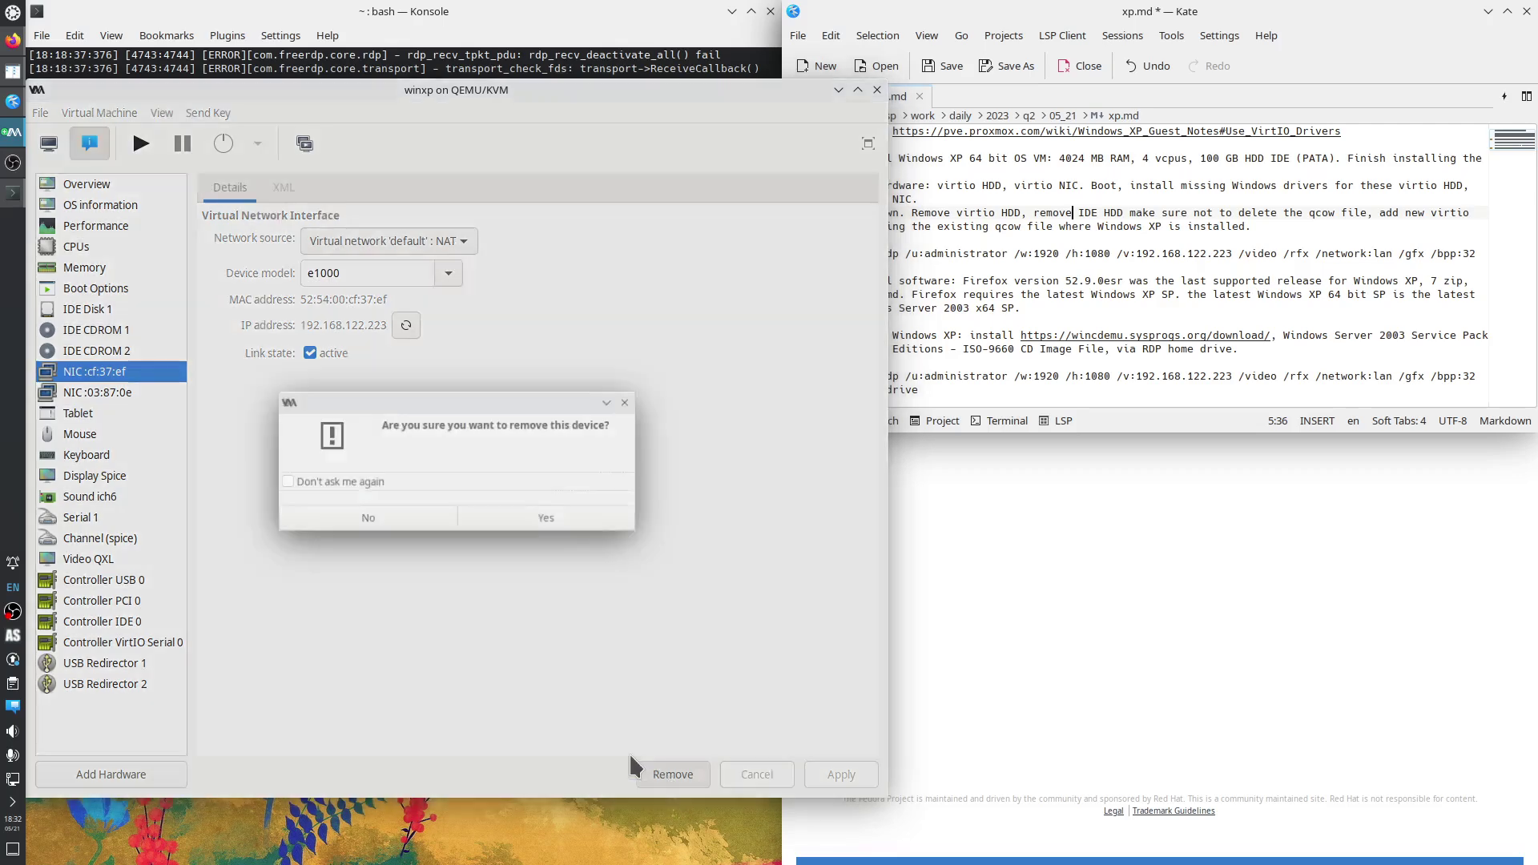
left_click(538, 522)
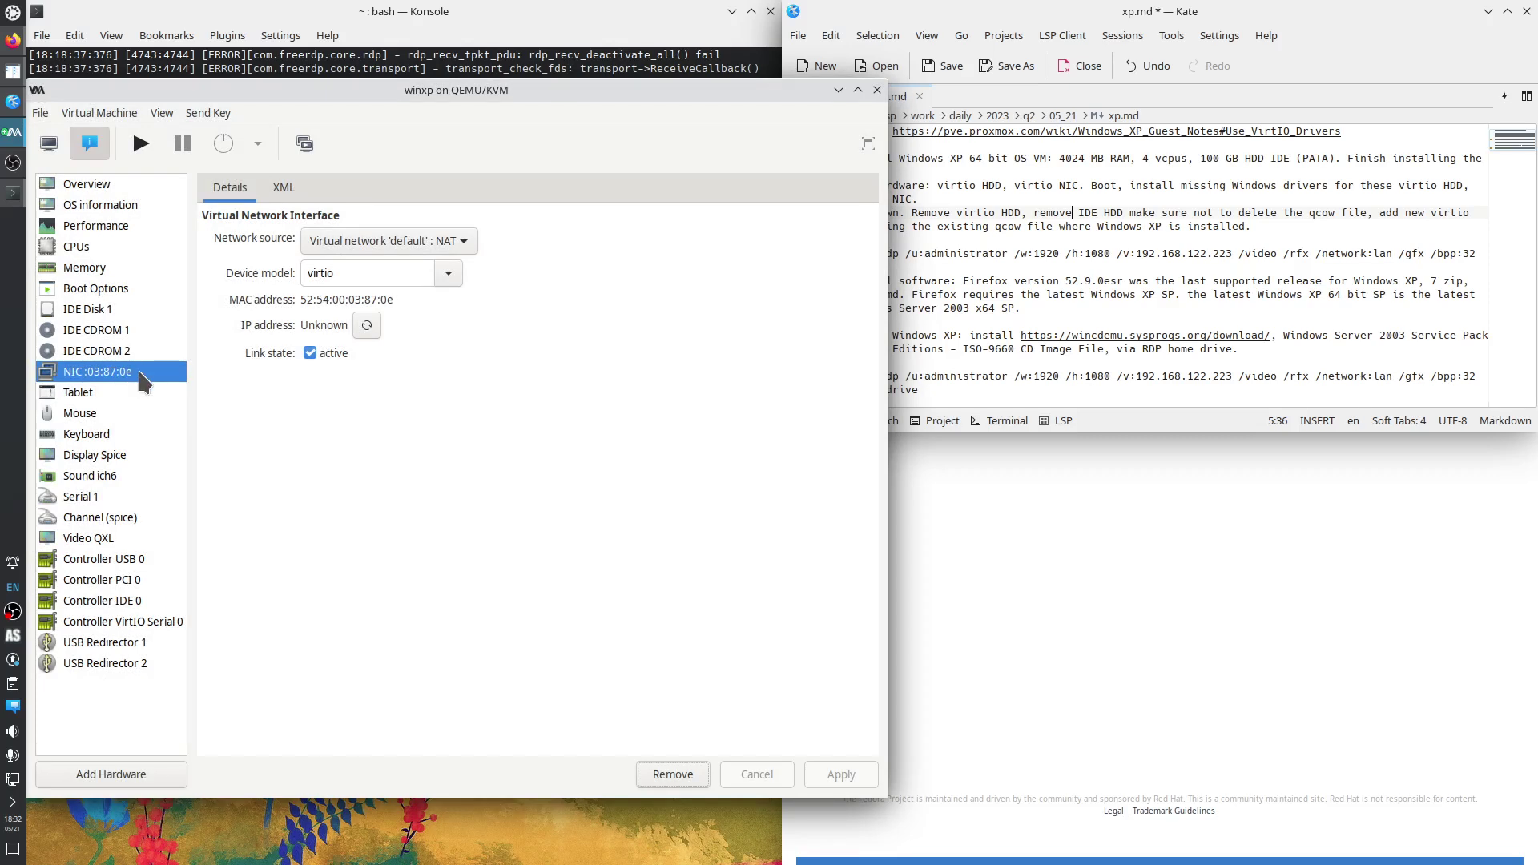
left_click(103, 309)
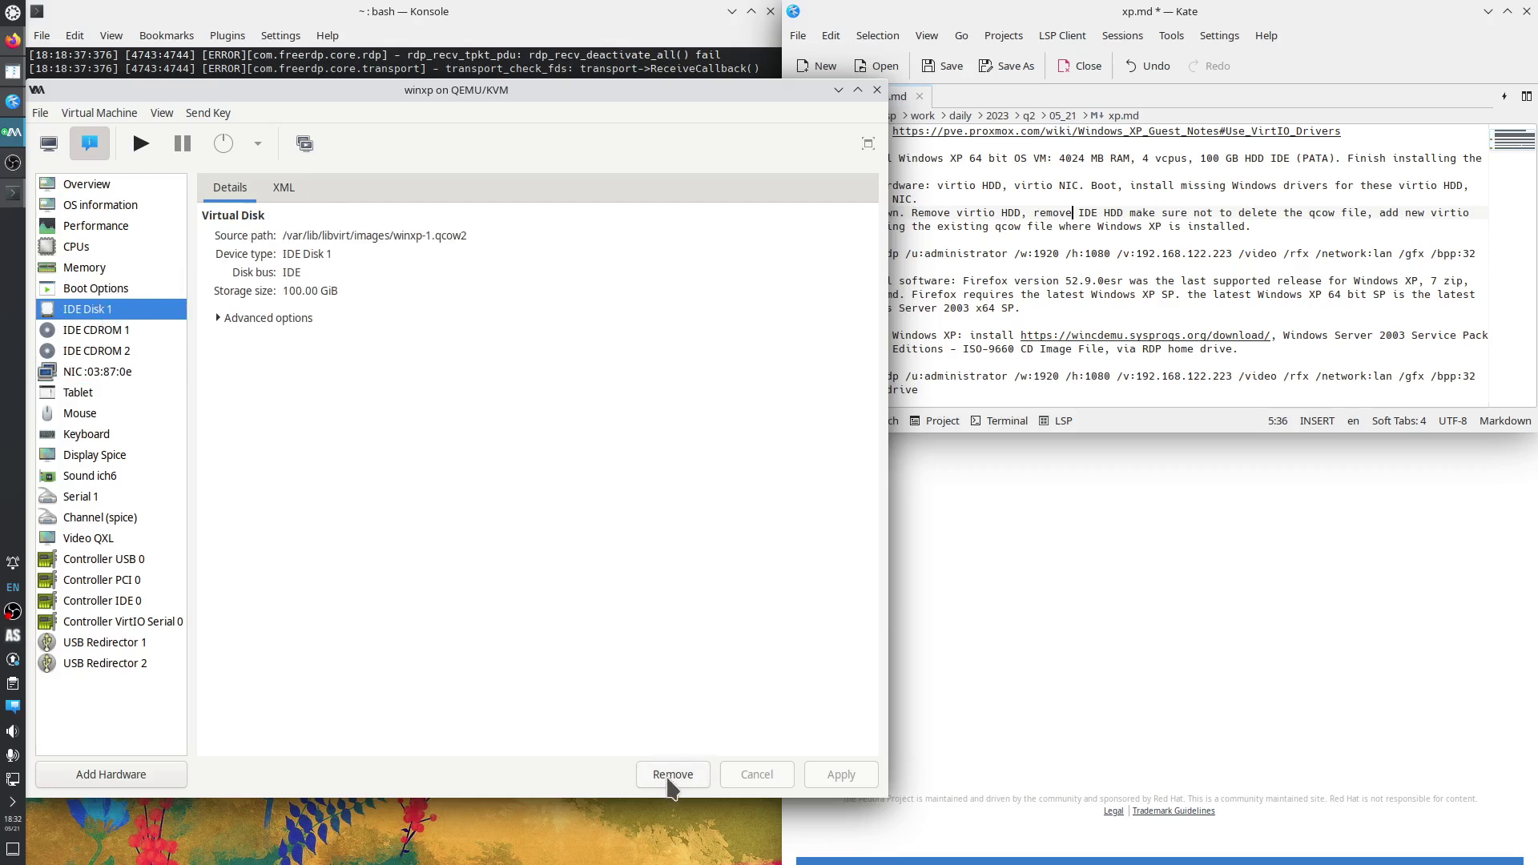
left_click(671, 775)
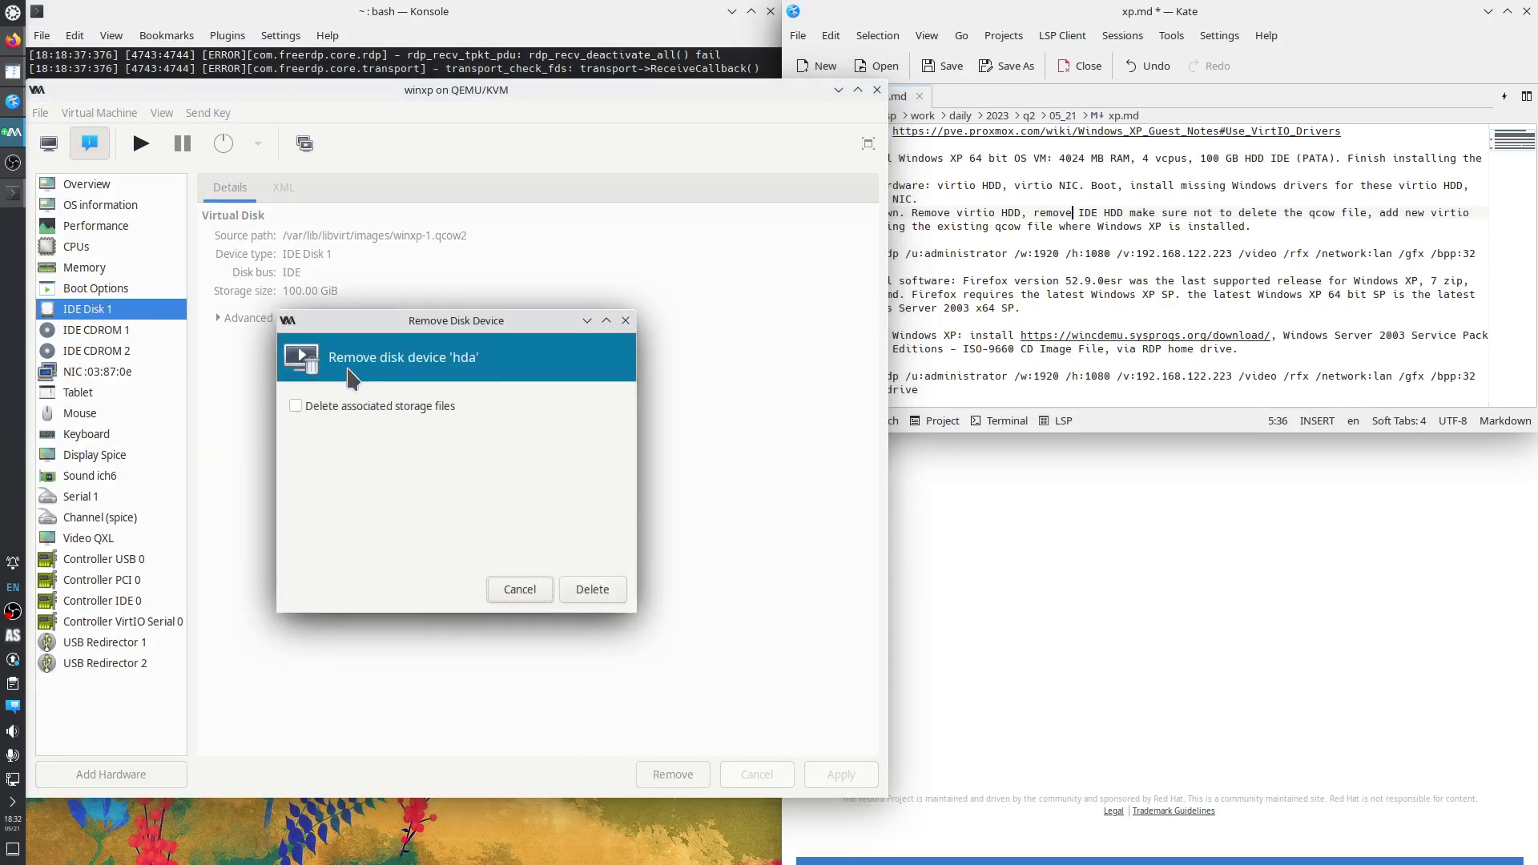
left_click(374, 410)
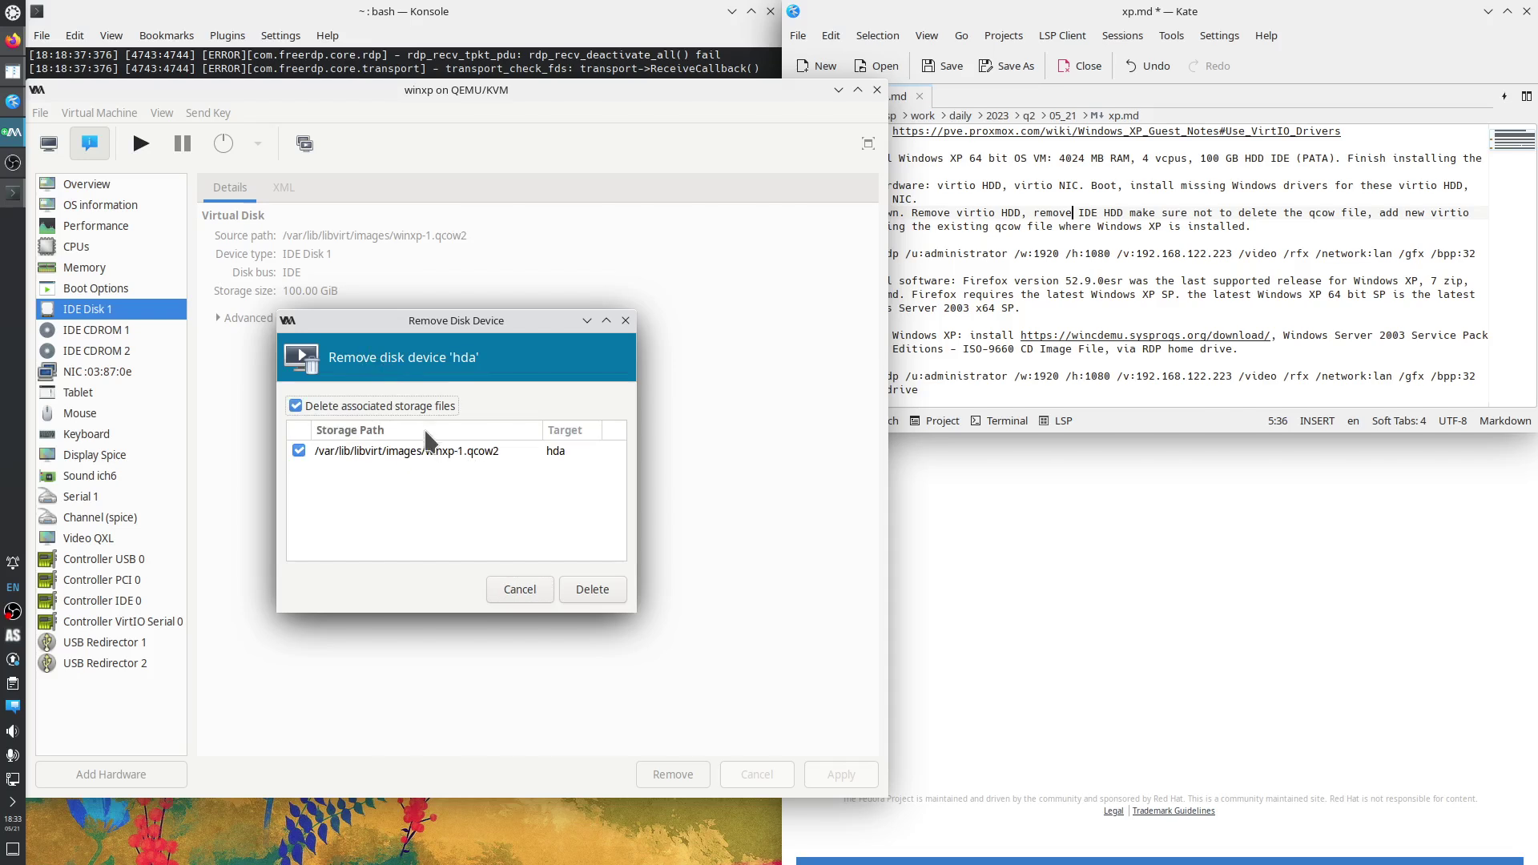
left_click(391, 407)
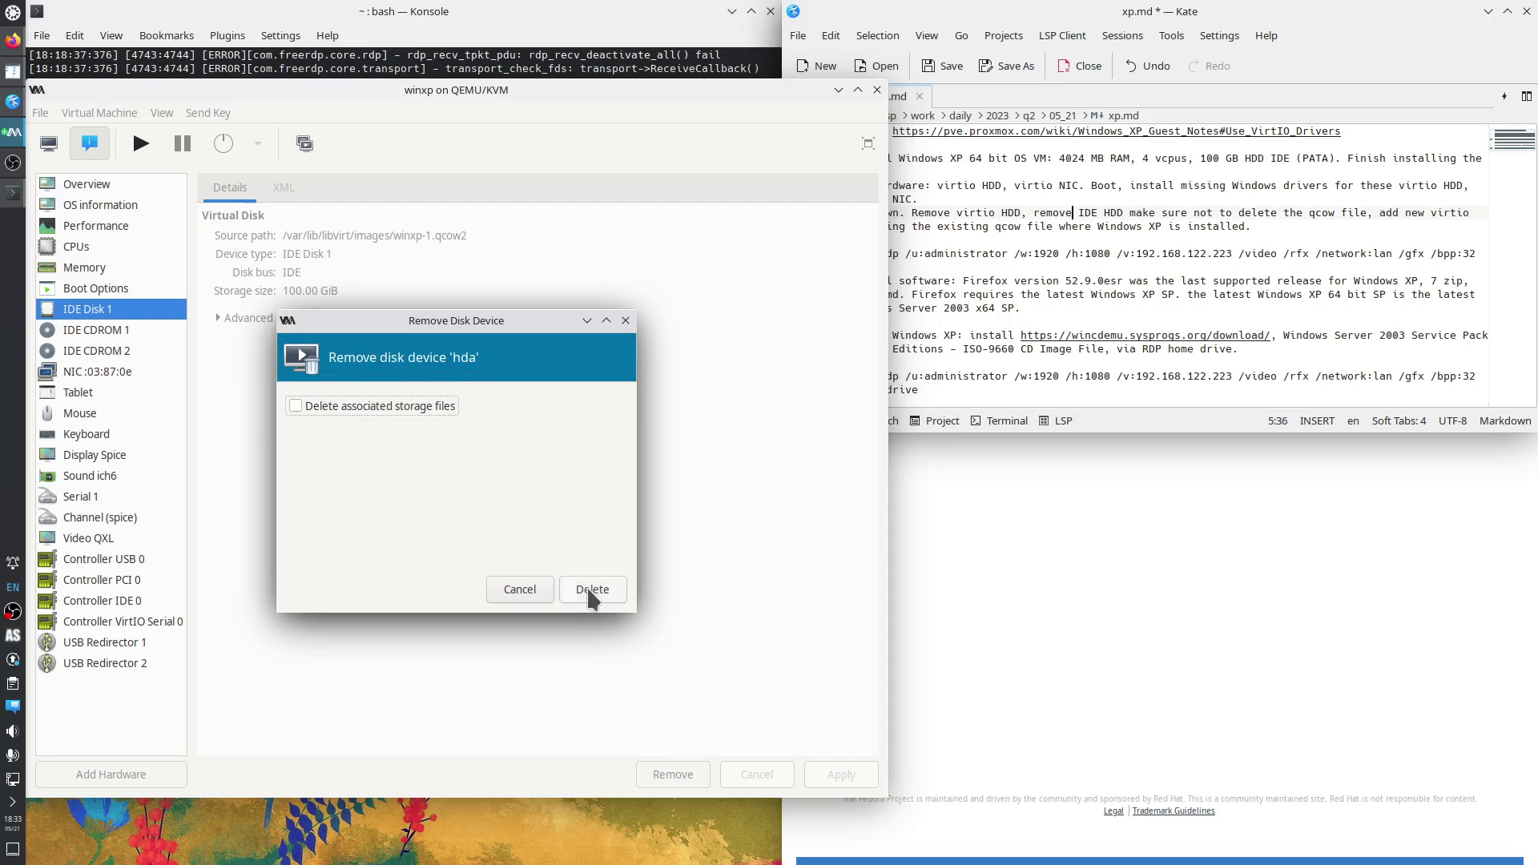
left_click(427, 410)
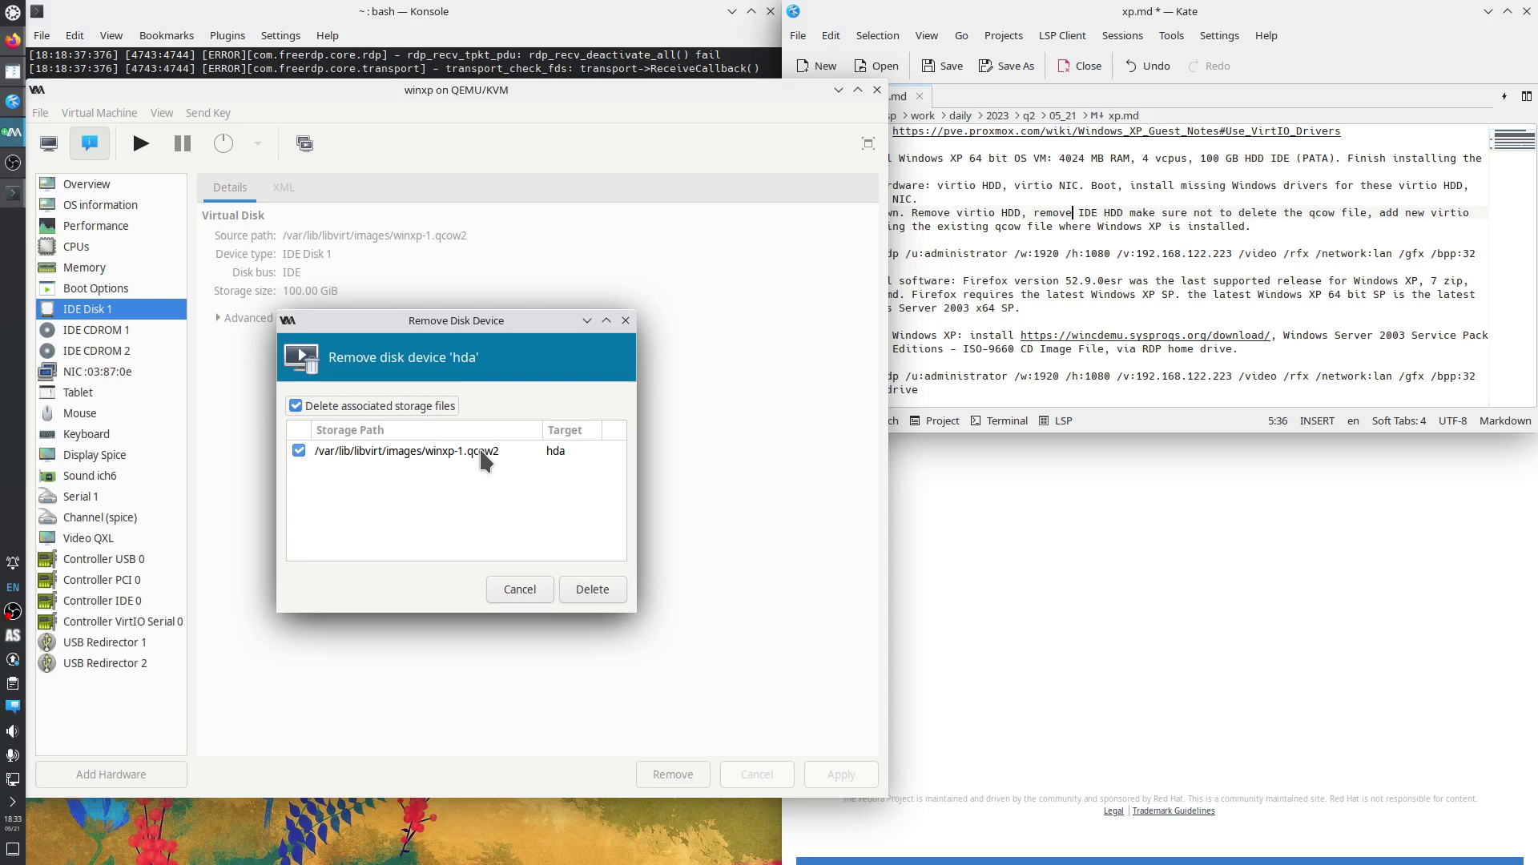
Delete IDE Disk 1 from winxp but keep its winxp-1.qcow2 storage file.
left_click(381, 407)
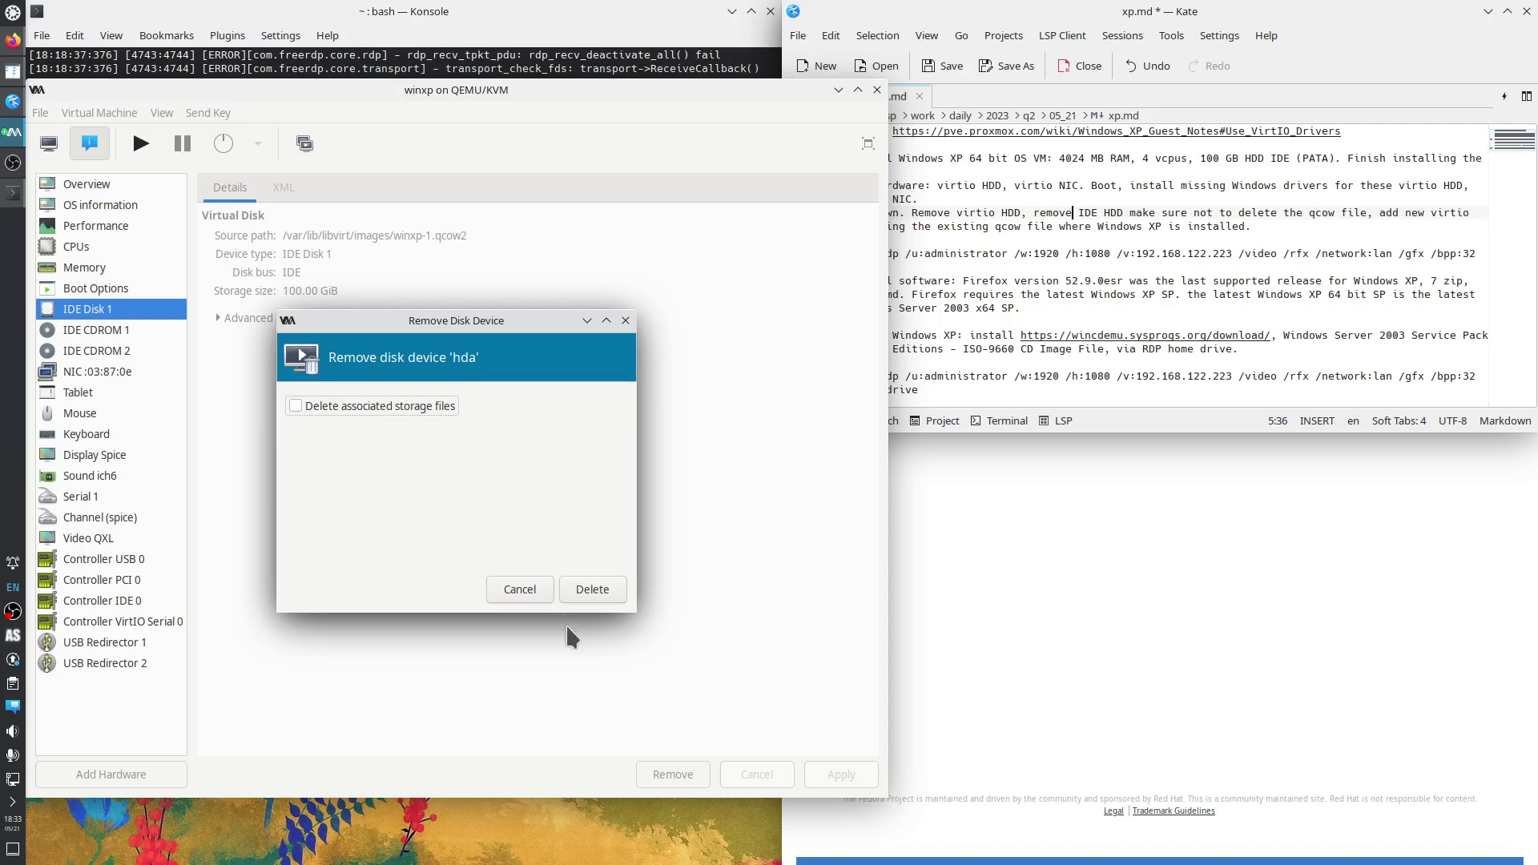
left_click(591, 590)
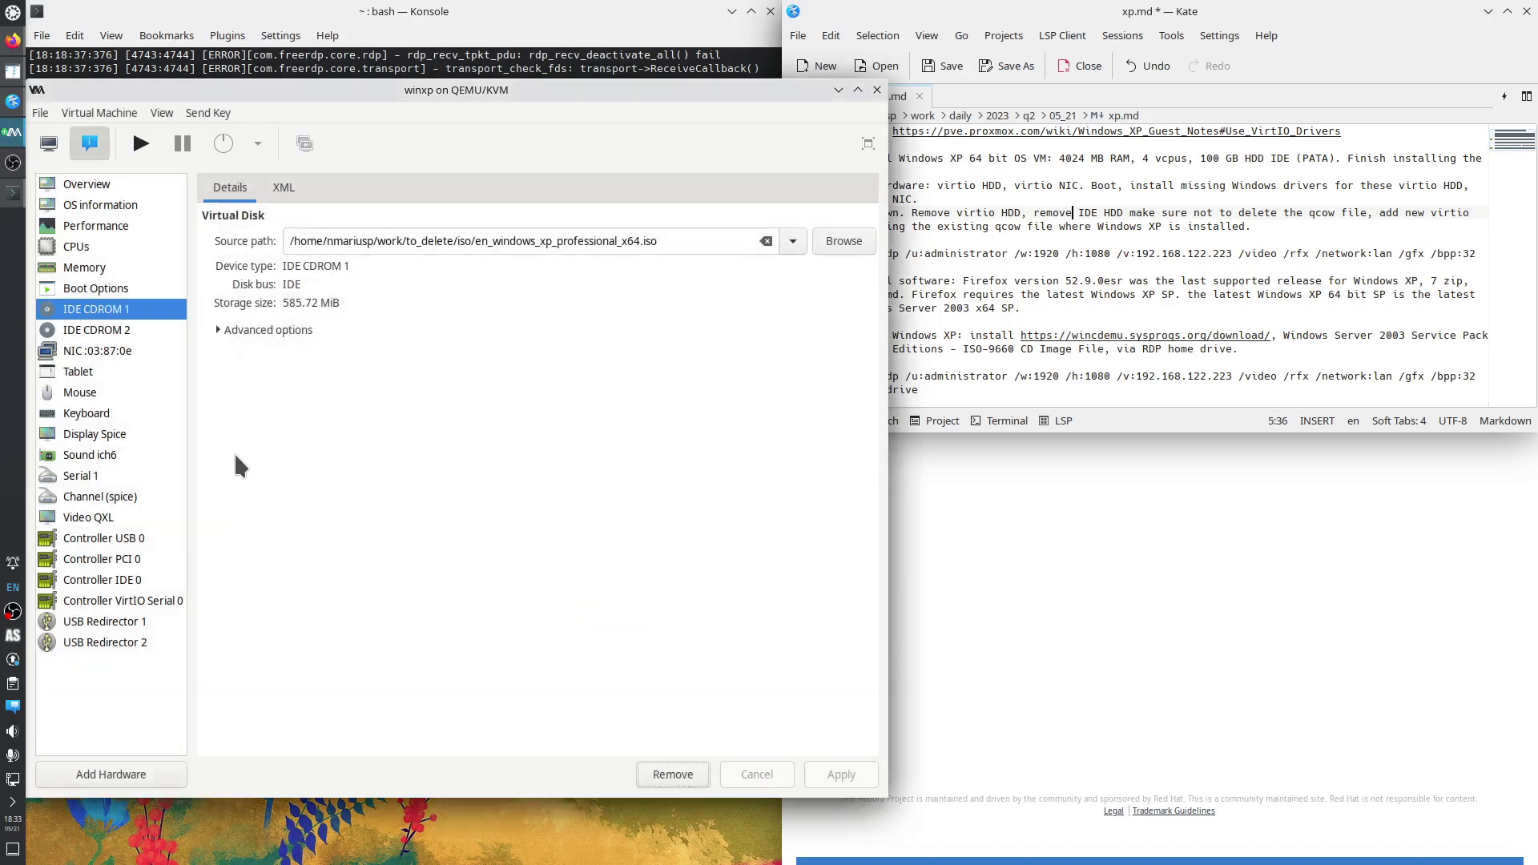
Add a VirtIO-bus disk using the existing winxp-1.qcow2 volume from the default pool.
left_click(122, 771)
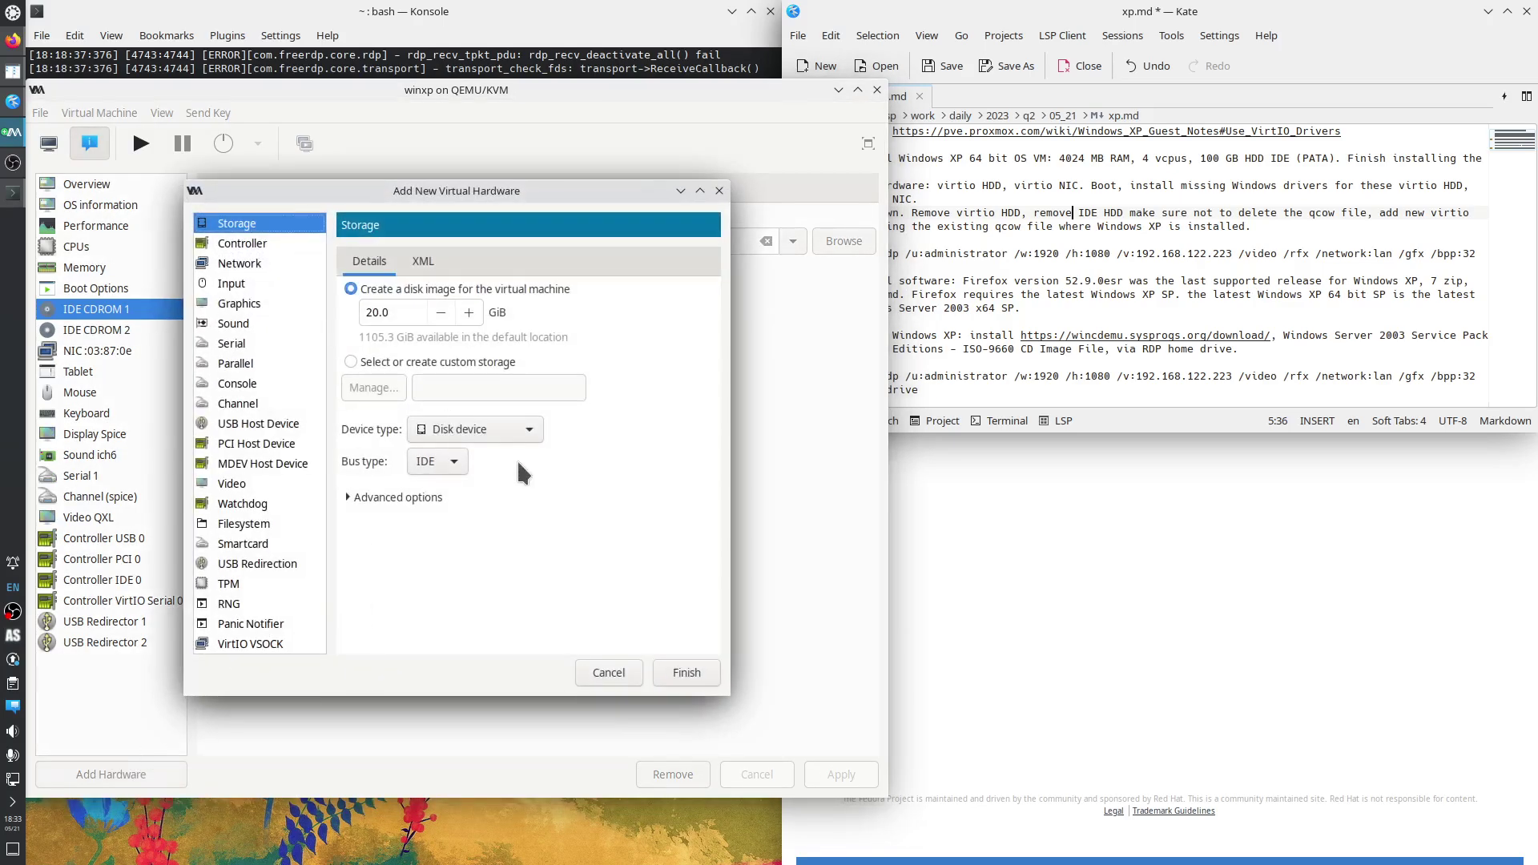
left_click(446, 463)
left_click(440, 563)
left_click(367, 362)
left_click(377, 388)
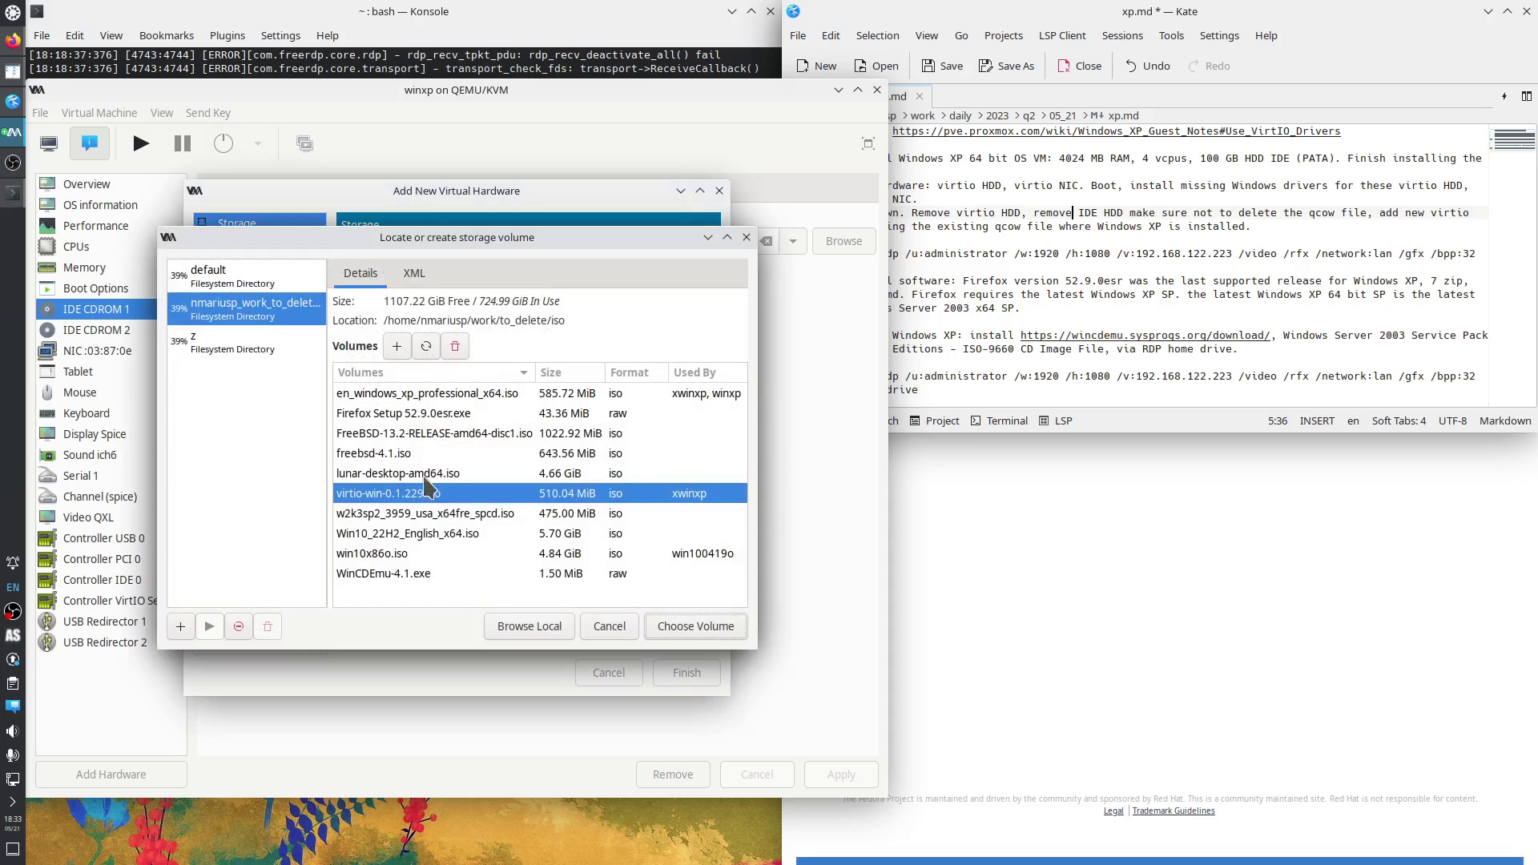
left_click(248, 292)
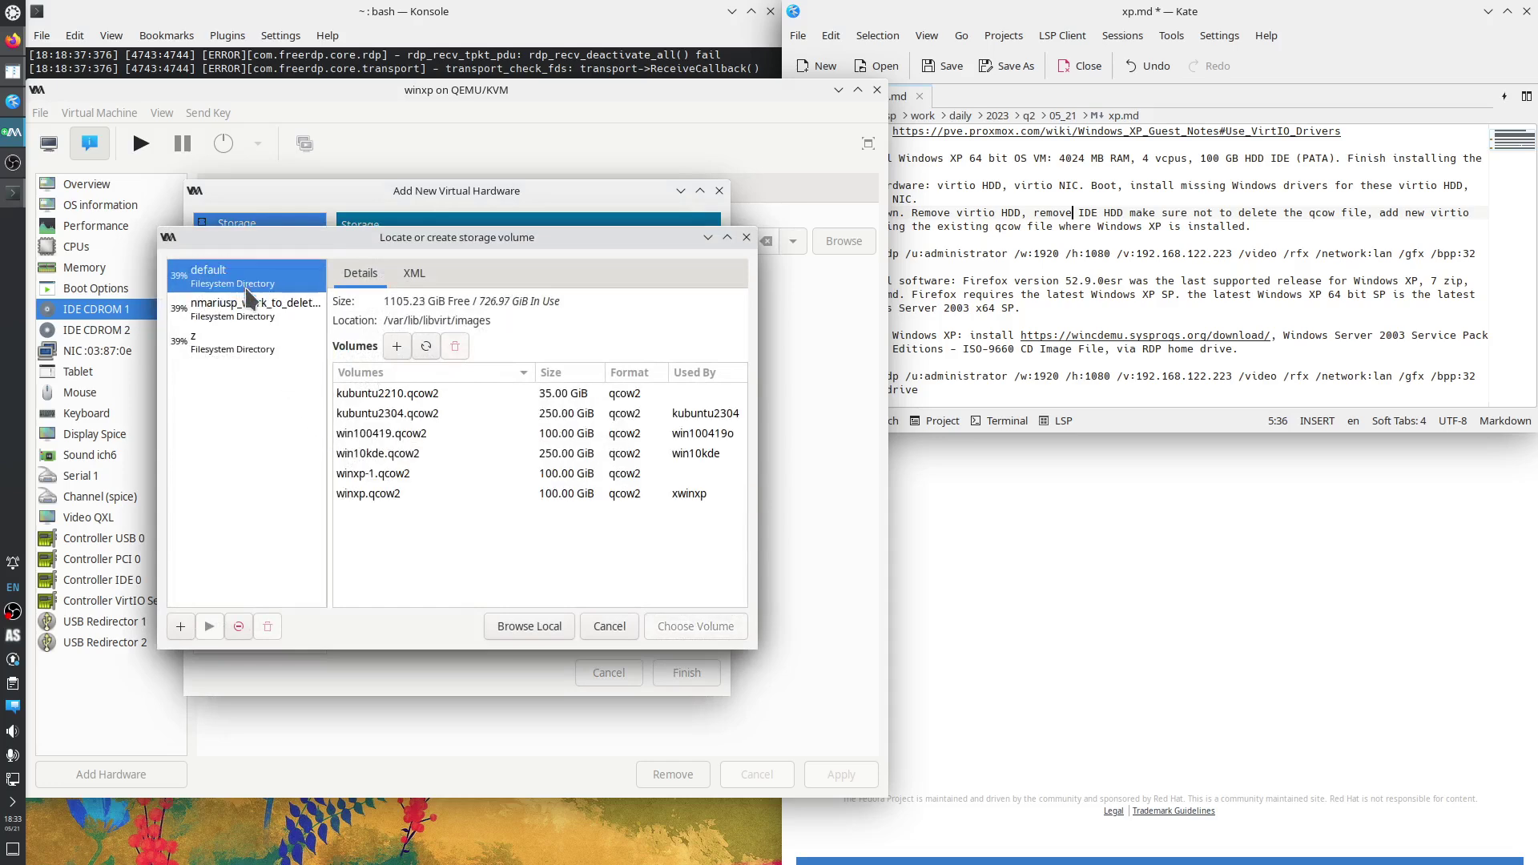
left_click(394, 474)
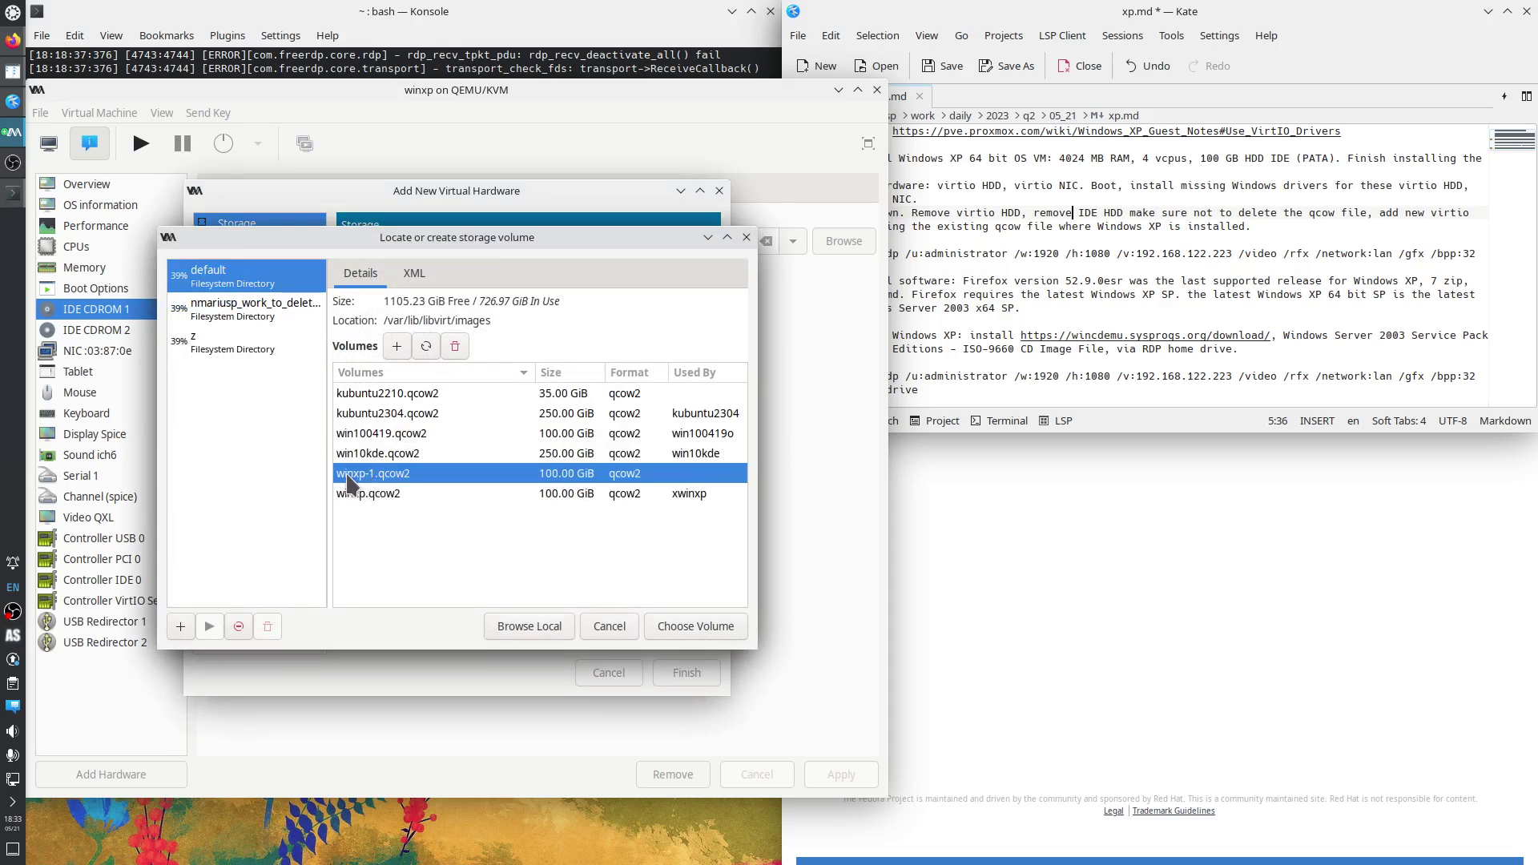
left_click(687, 632)
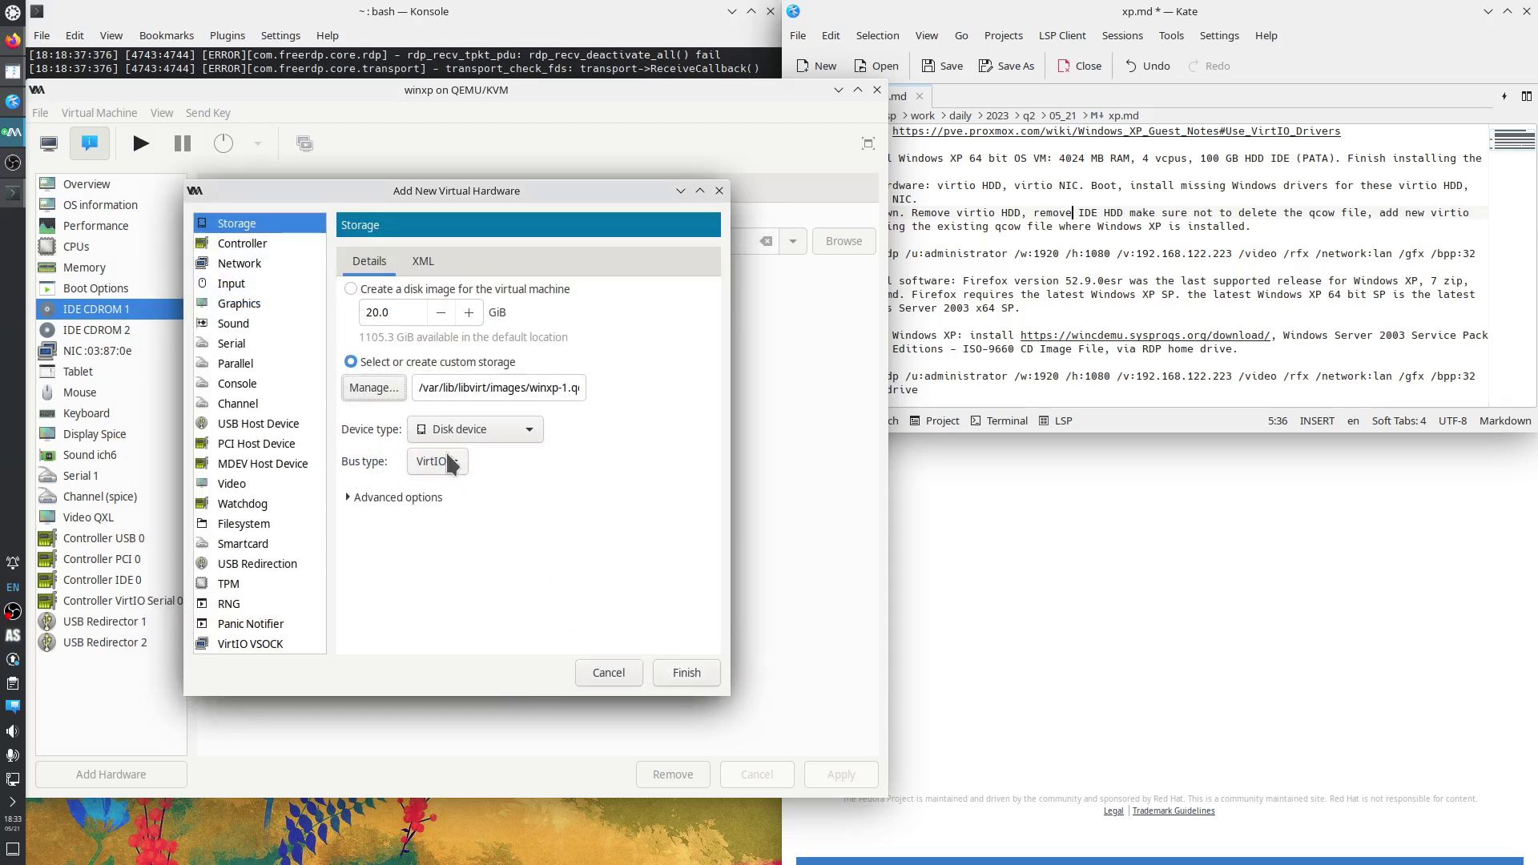
left_click(687, 675)
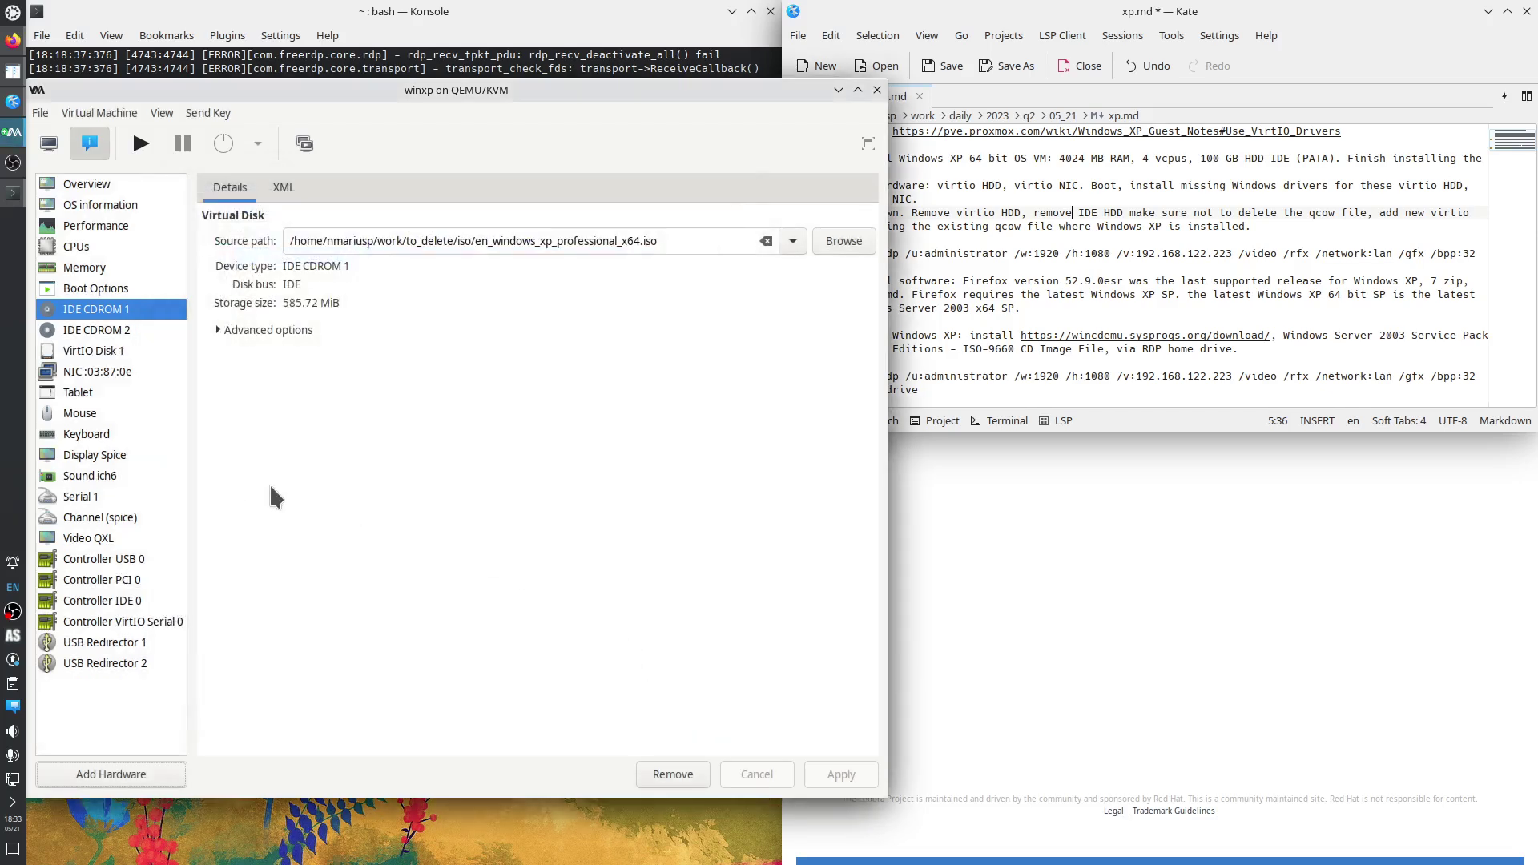
Check the VirtIO Disk 1, NIC, CPU and boot order settings, then start the winxp VM.
left_click(113, 362)
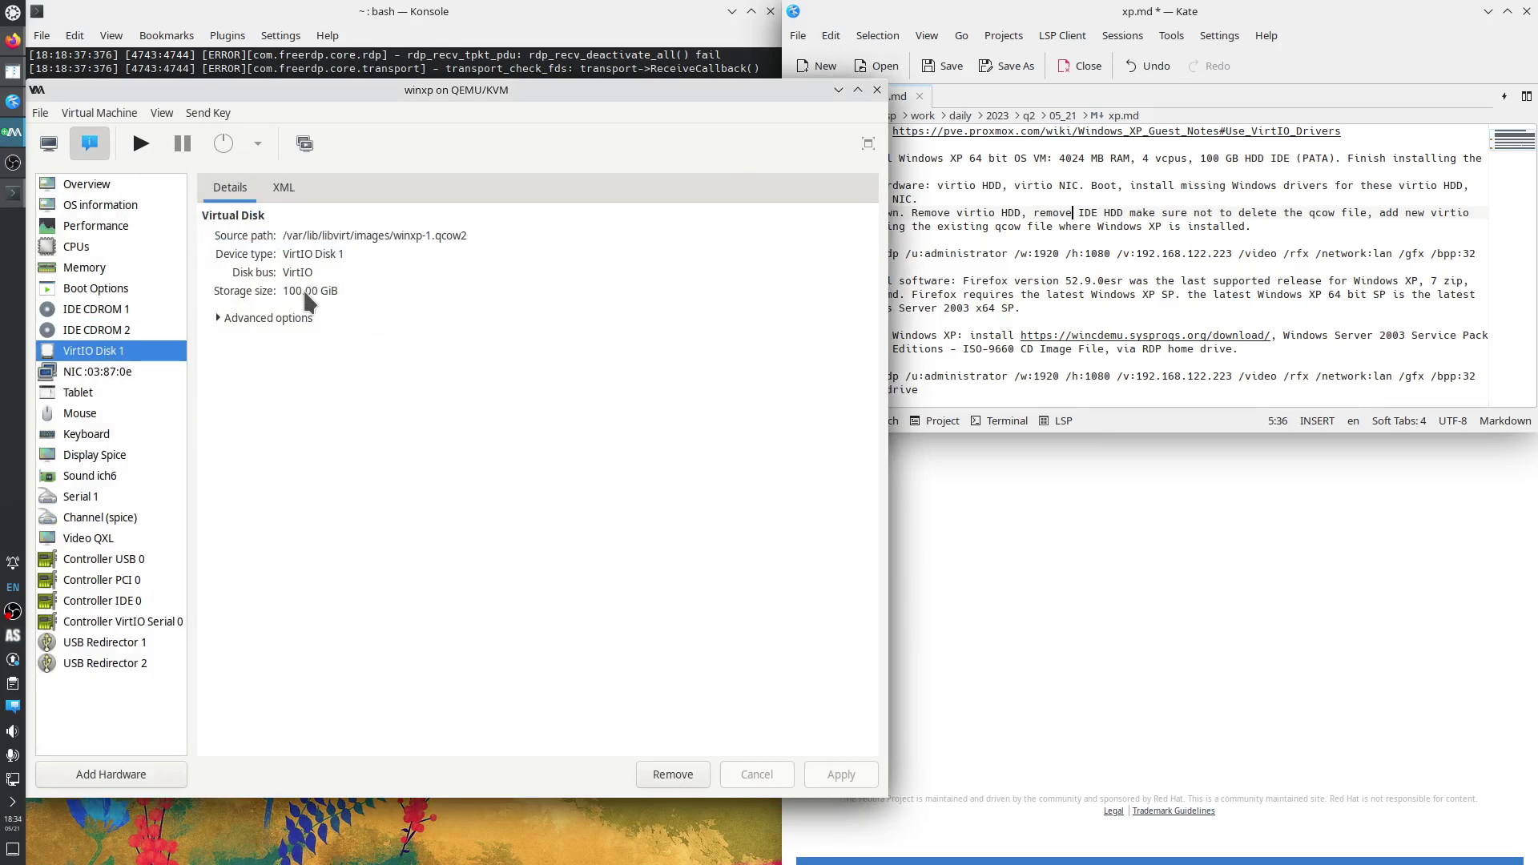
left_click(104, 374)
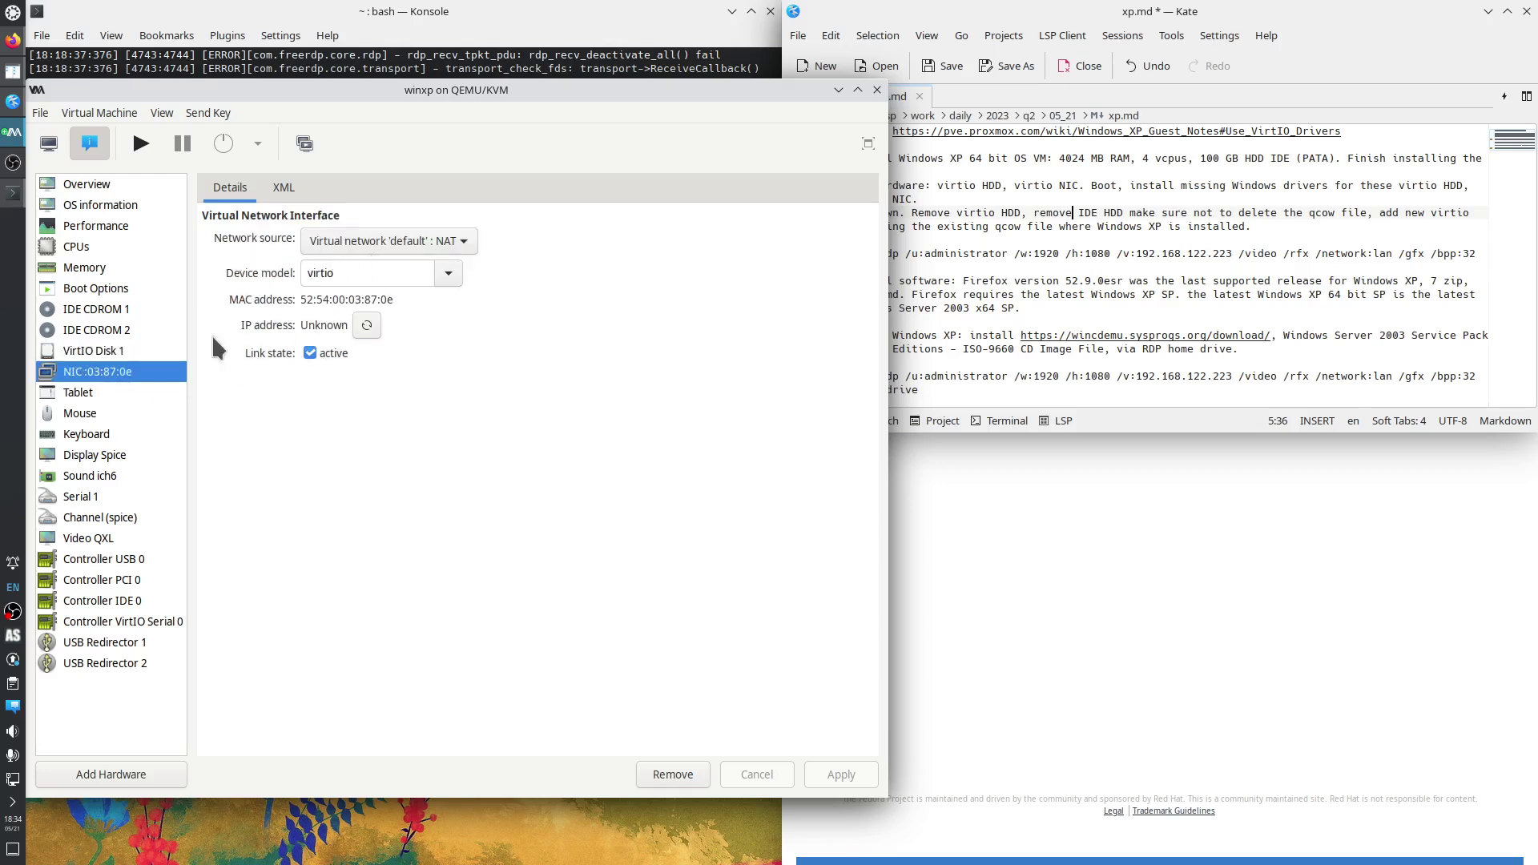
left_click(78, 249)
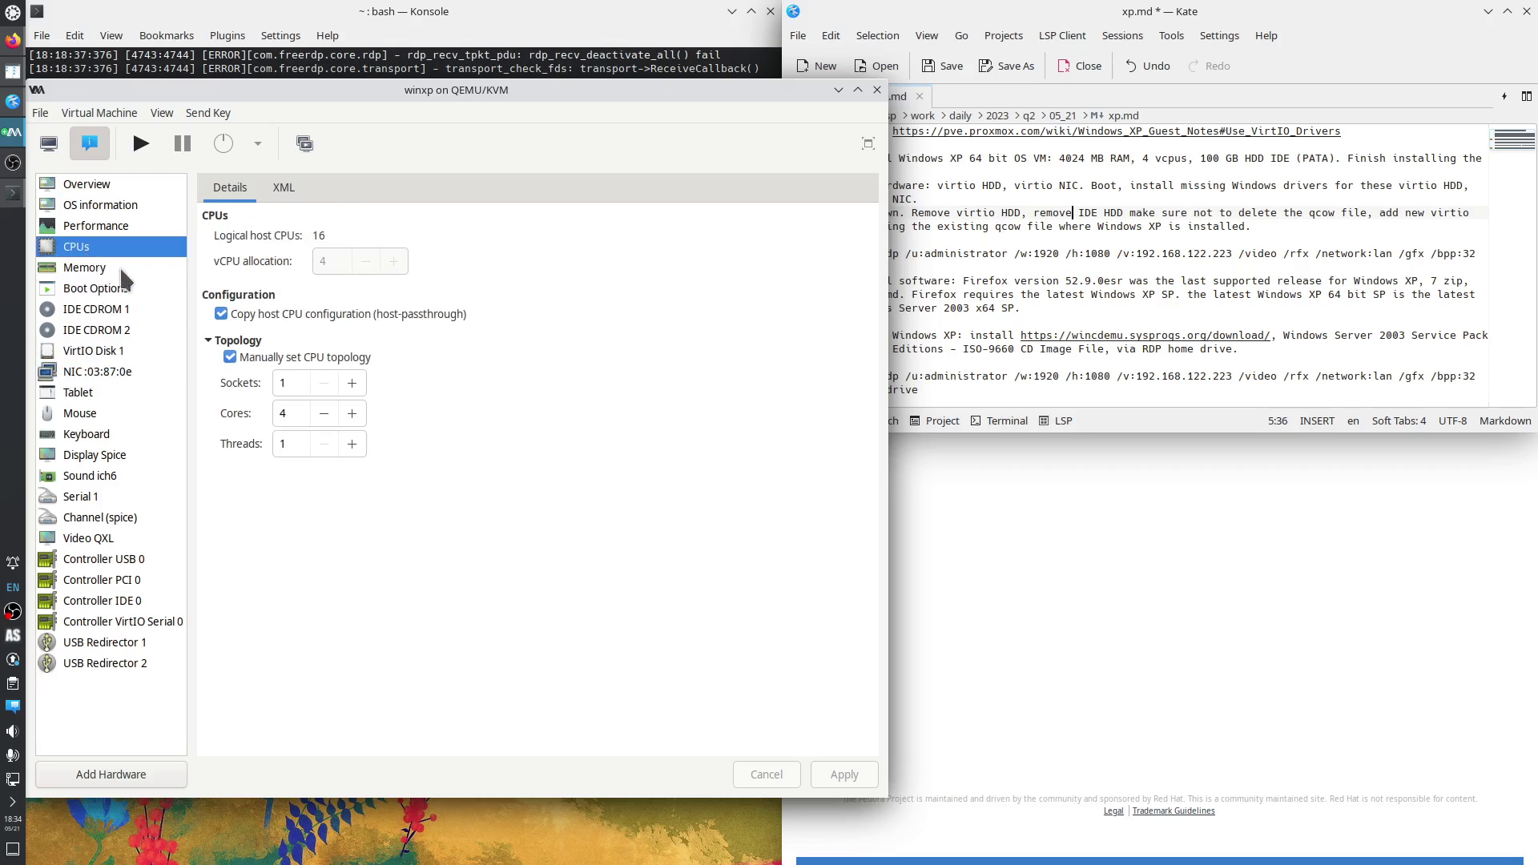
left_click(96, 293)
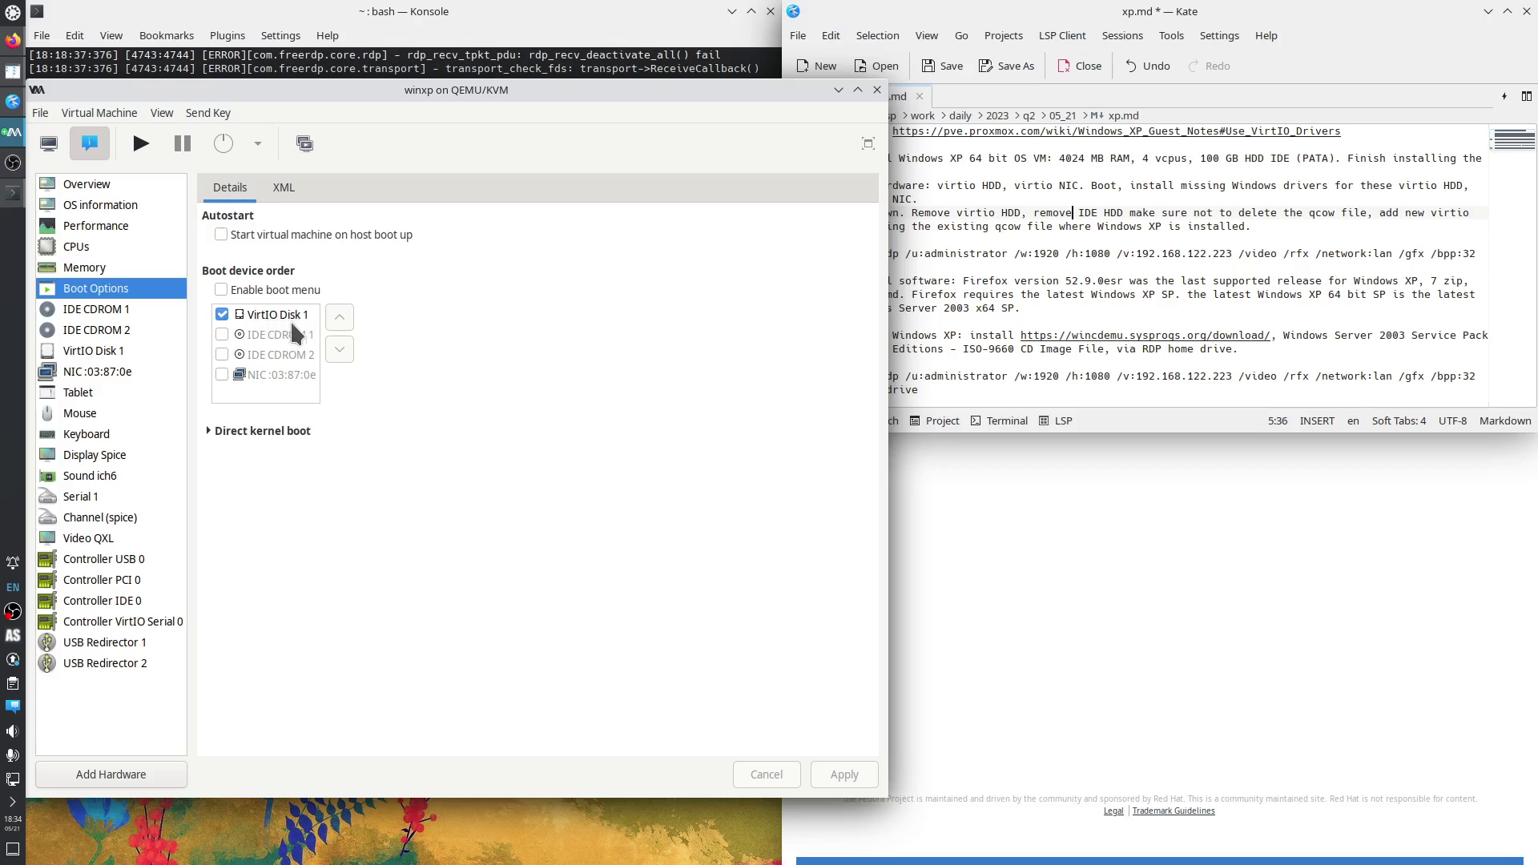
left_click(141, 145)
Log in to Windows XP as Administrator with the account password on the VM console.
left_click(54, 149)
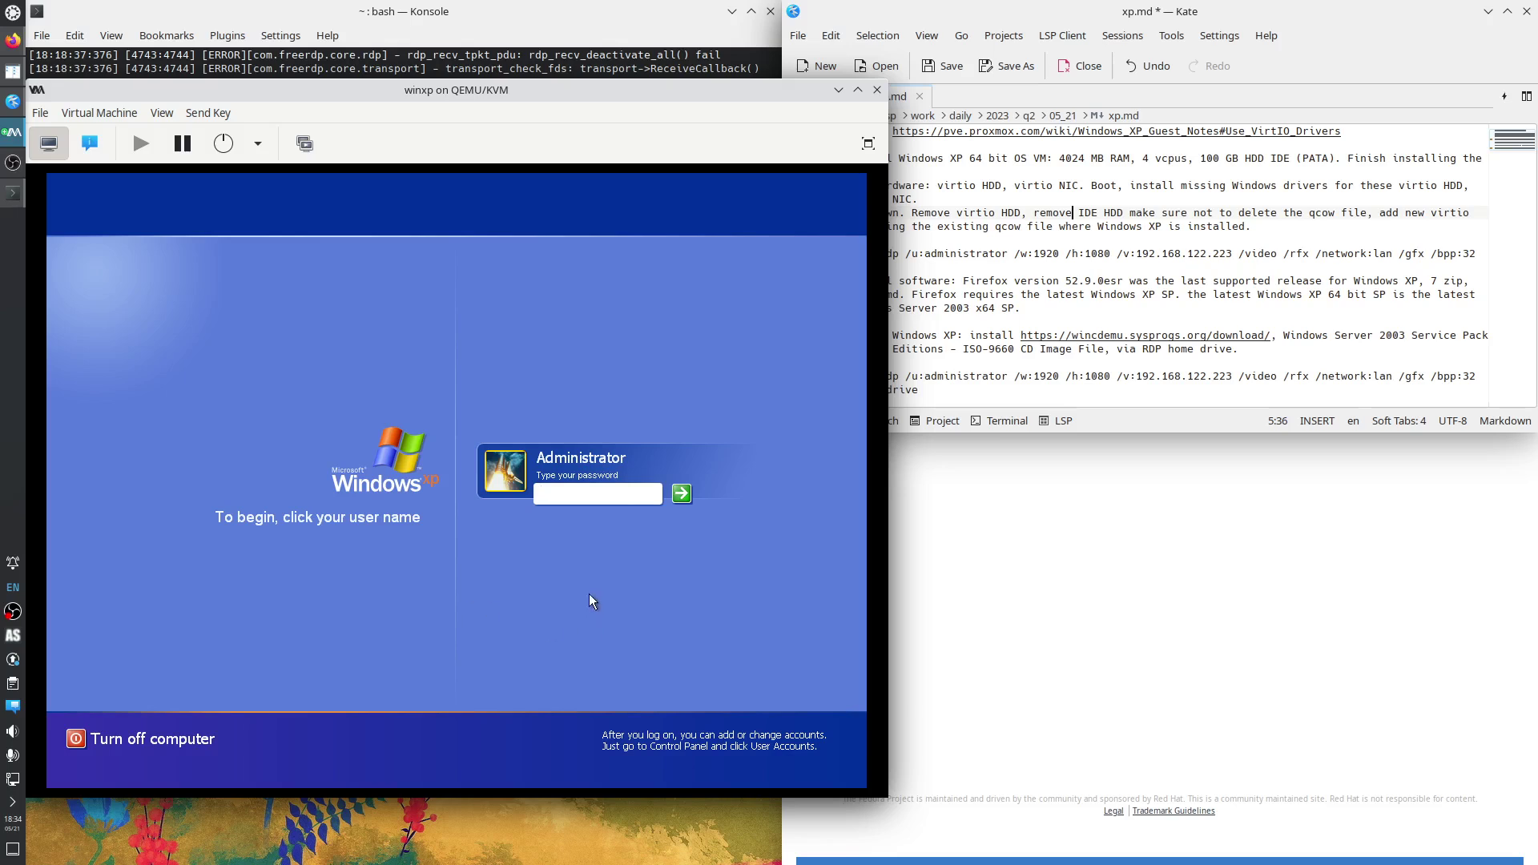
type("•")
key("Return")
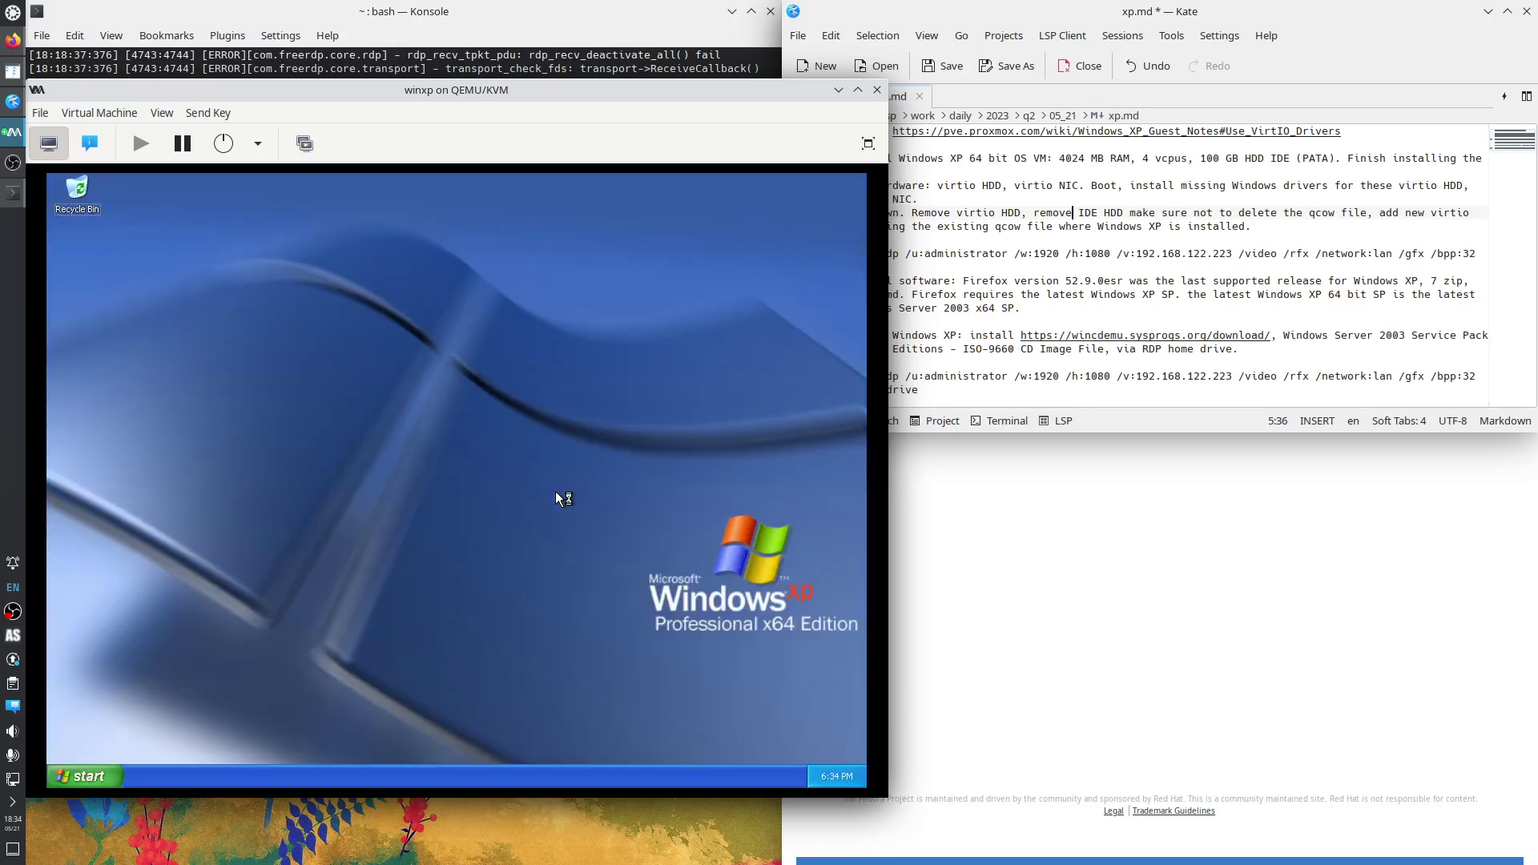
left_click(386, 72)
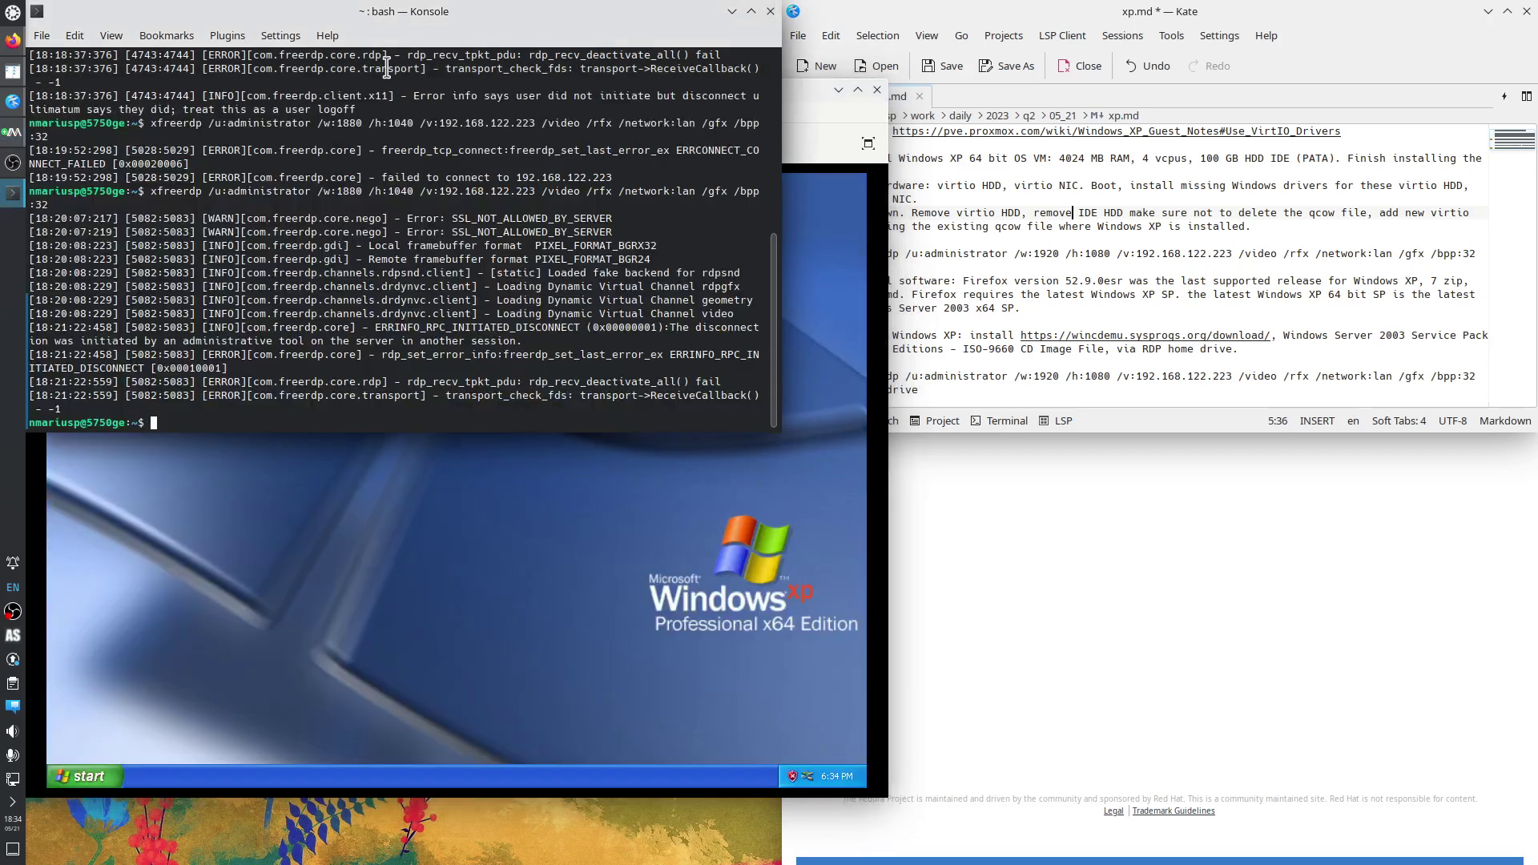
Rerun the xfreerdp command to 192.168.122.223, which fails with a broken-pipe error.
key("Up")
key("Return")
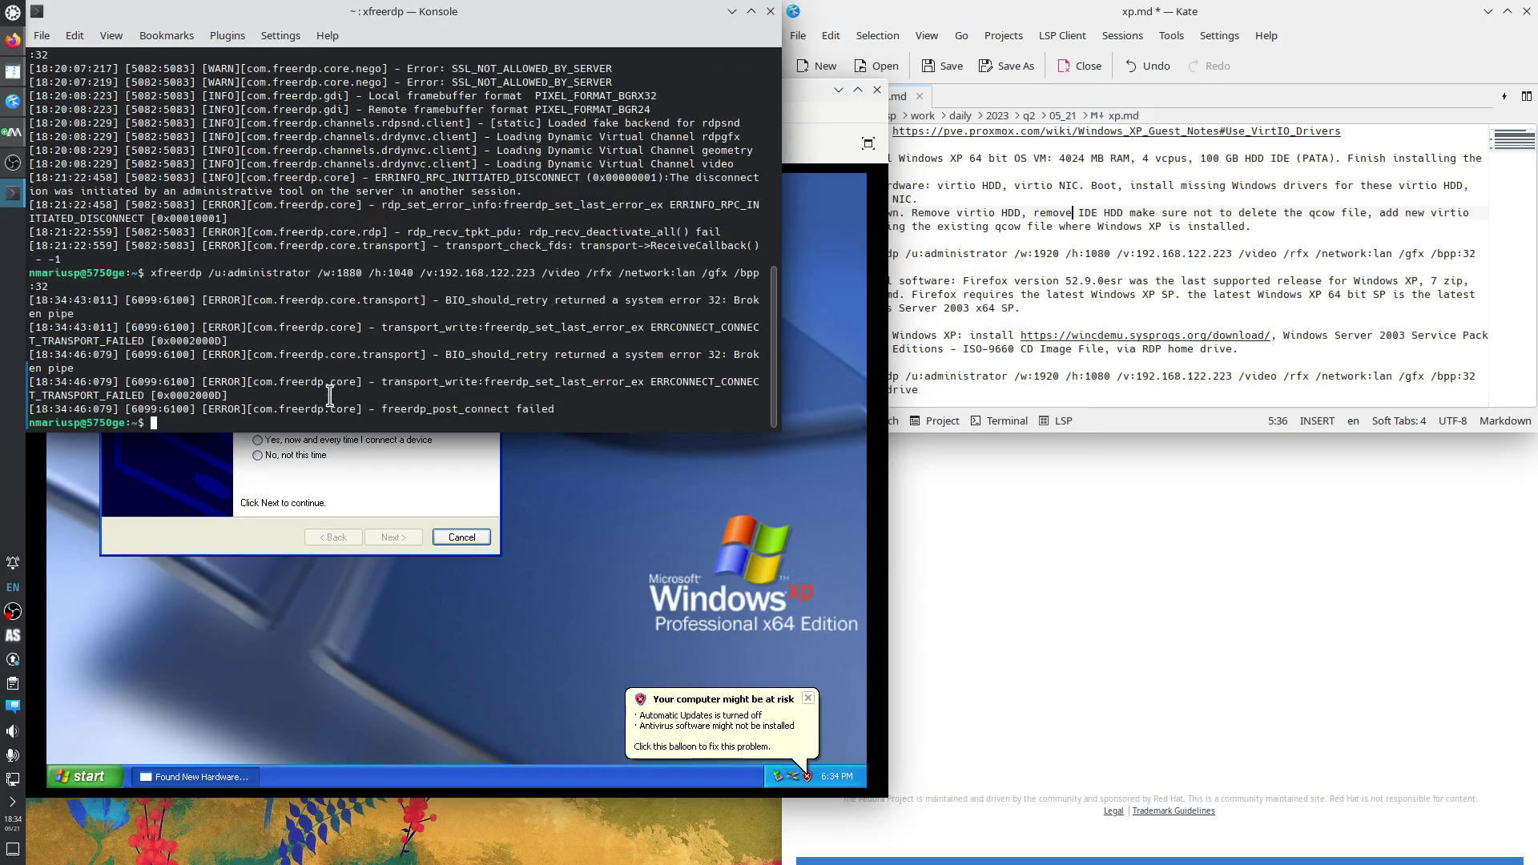
key("Up")
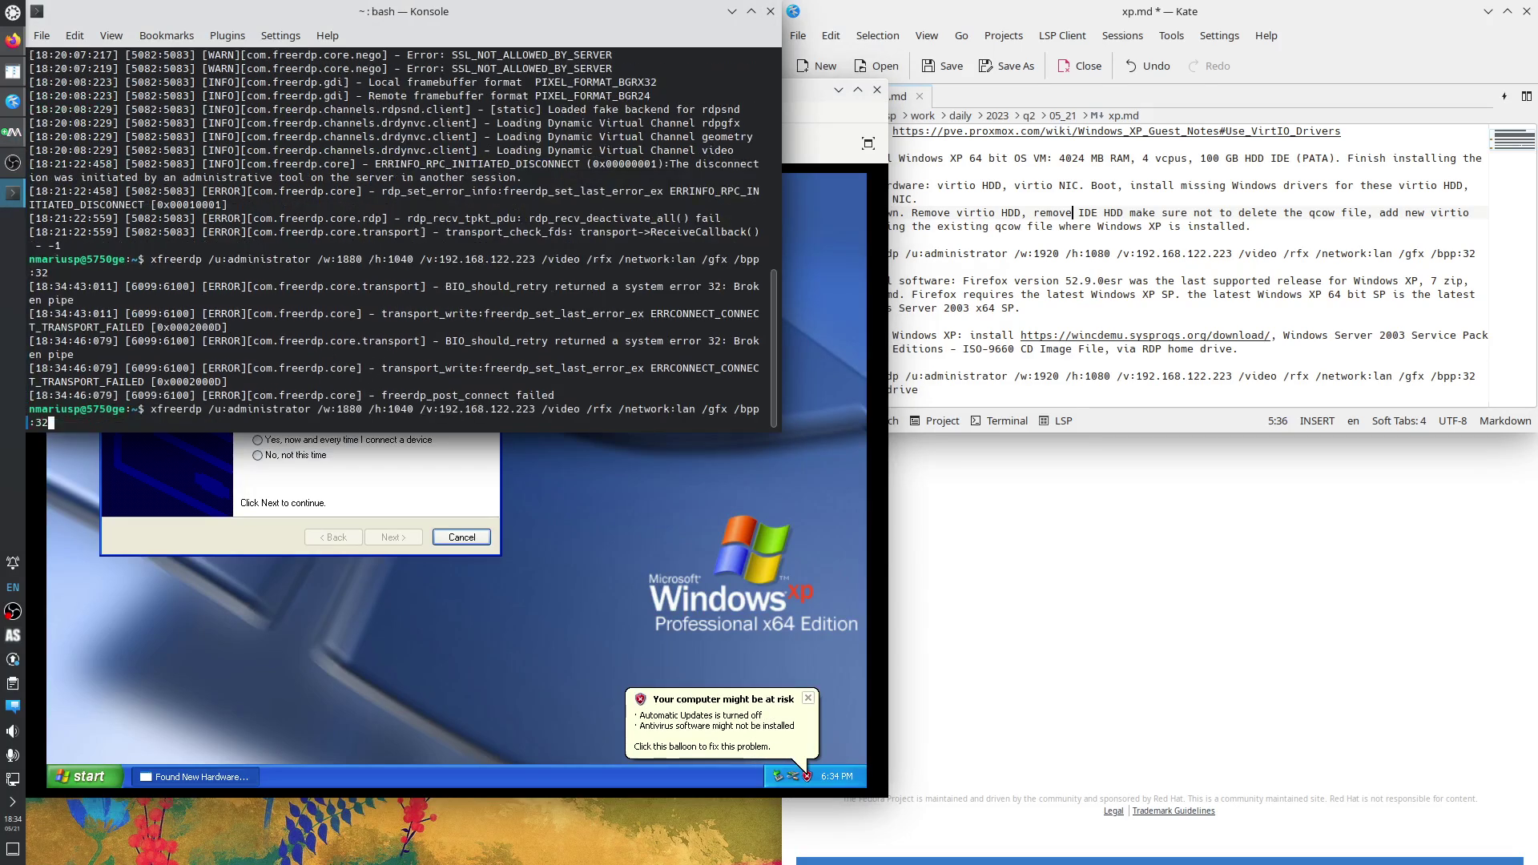
left_click(790, 242)
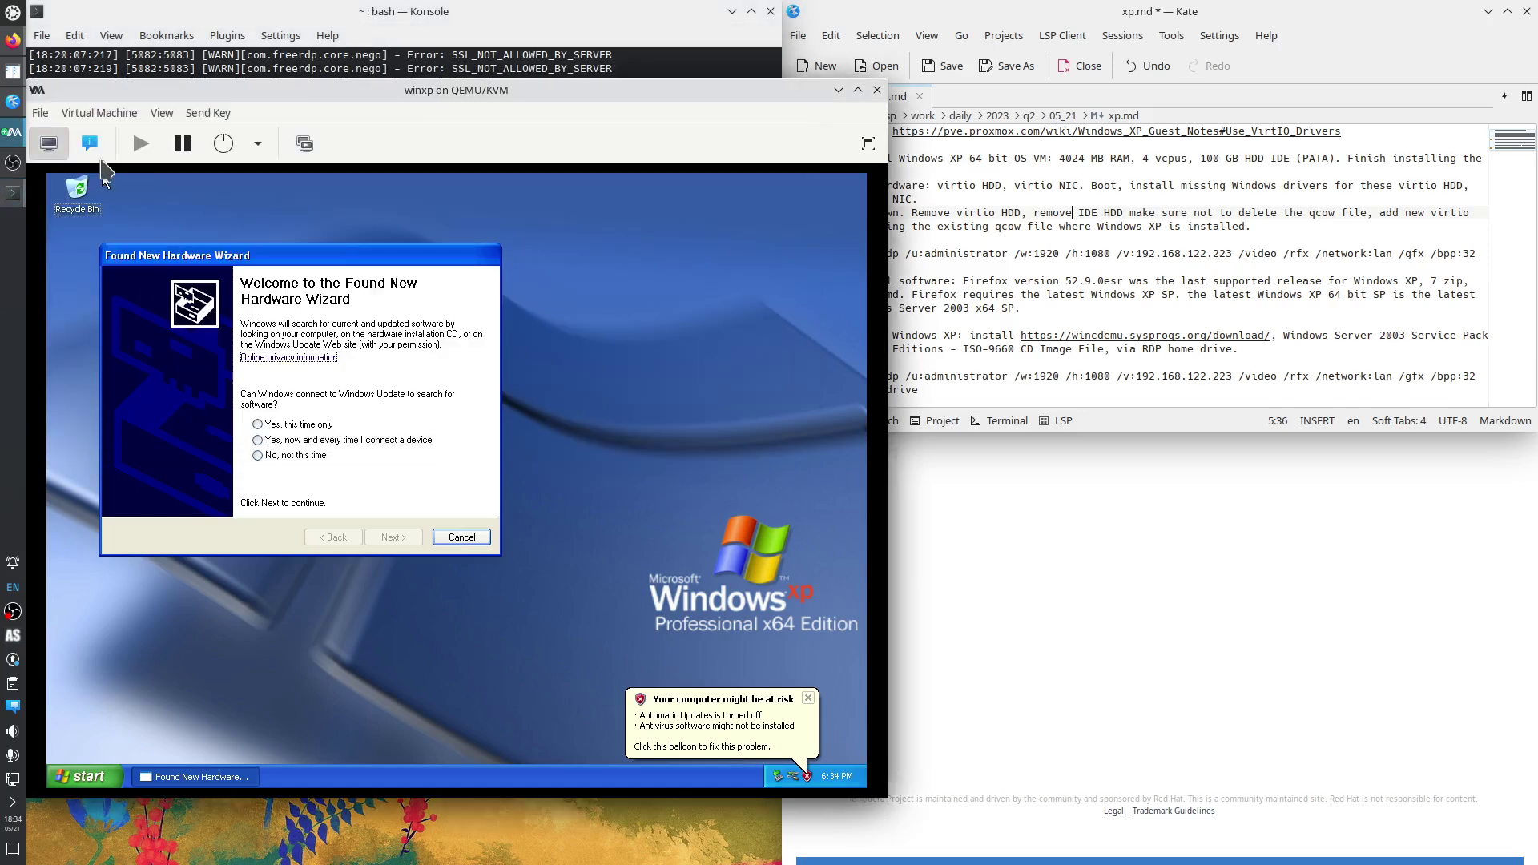
Refresh and read the winxp NIC's IP address, 192.168.122.22.
left_click(89, 143)
left_click(116, 373)
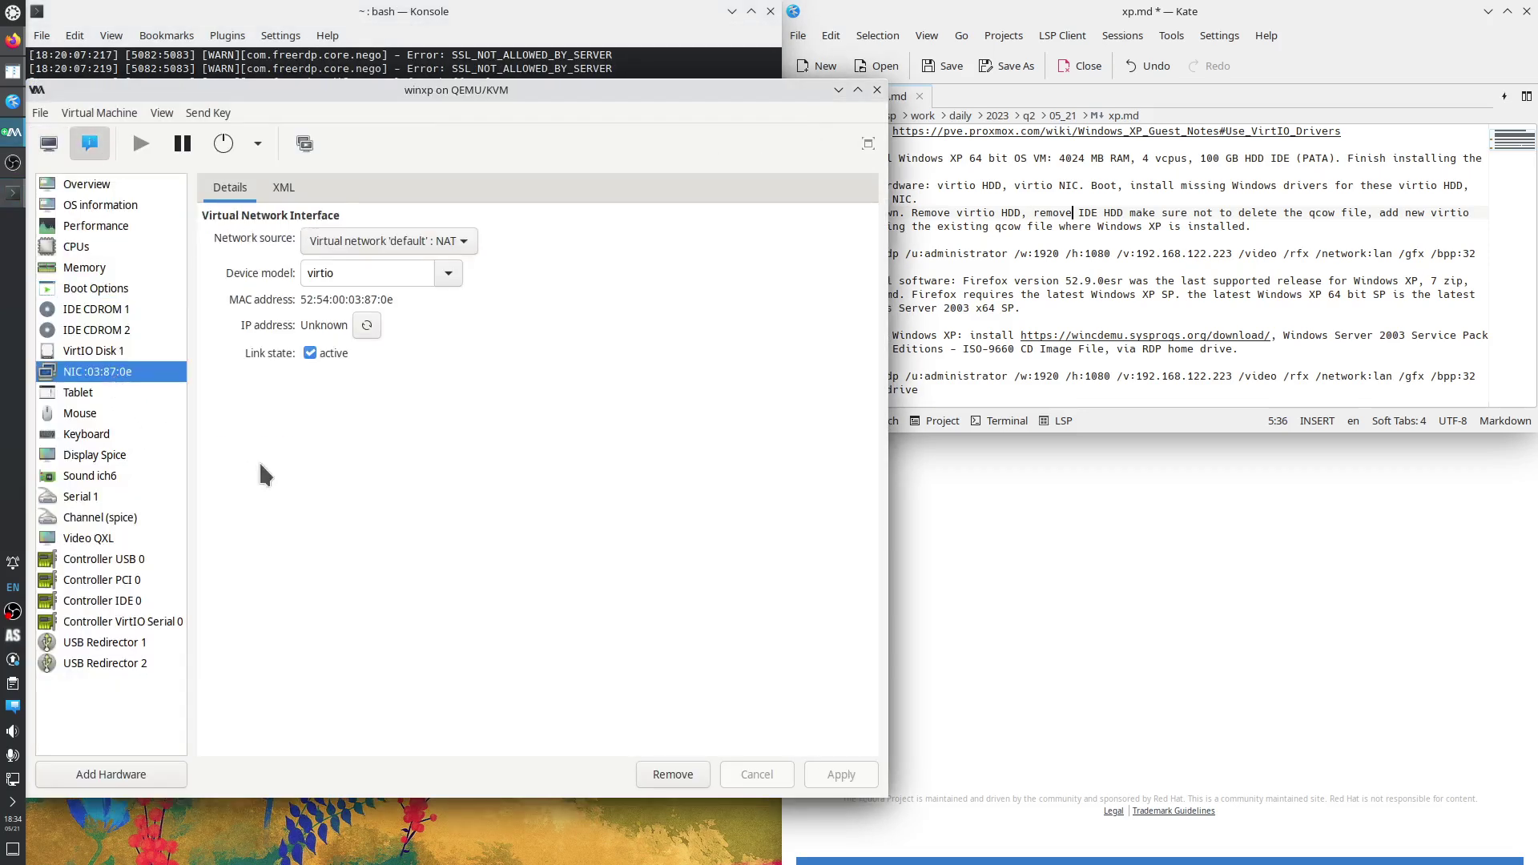
left_click(367, 325)
left_click_drag(369, 326, 377, 326)
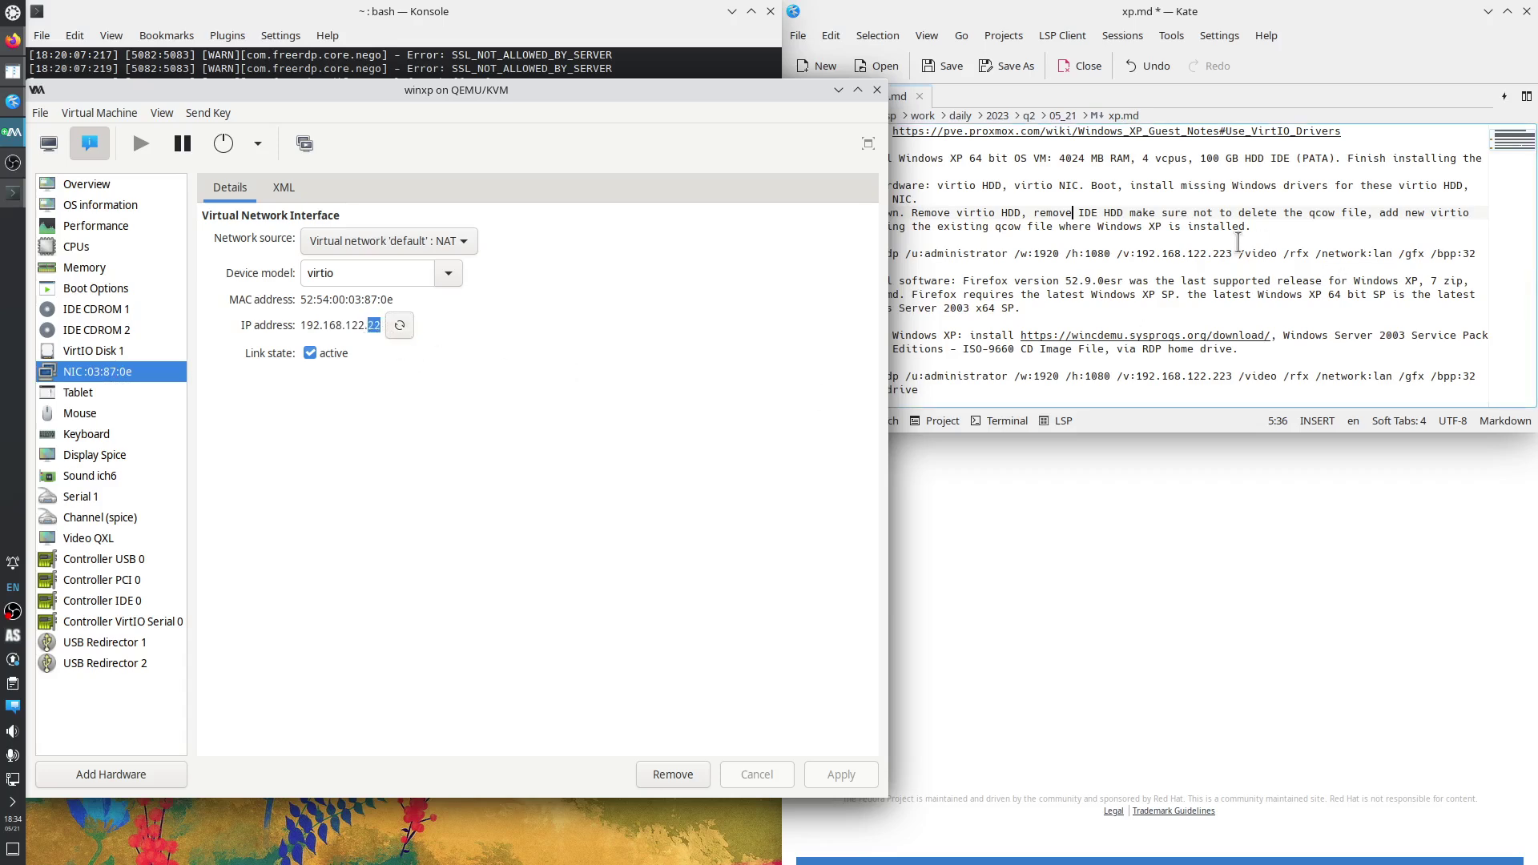
Change the IP to 192.168.122.22 in both xfreerdp commands in xp.md and minimize the VM window.
double_click(1223, 252)
type("22")
triple_click(1224, 374)
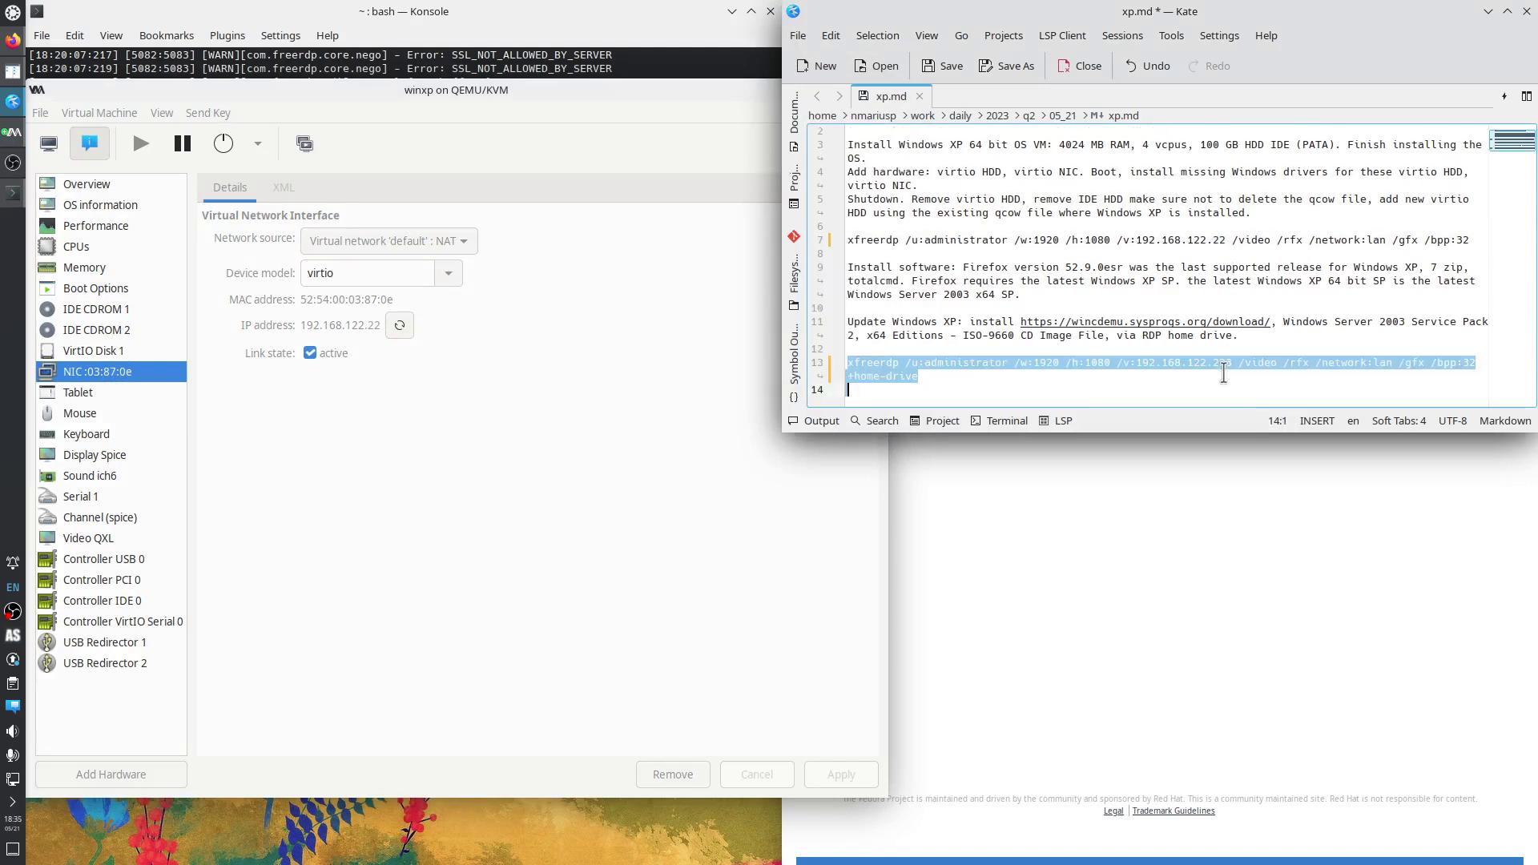
double_click(1226, 359)
type("22")
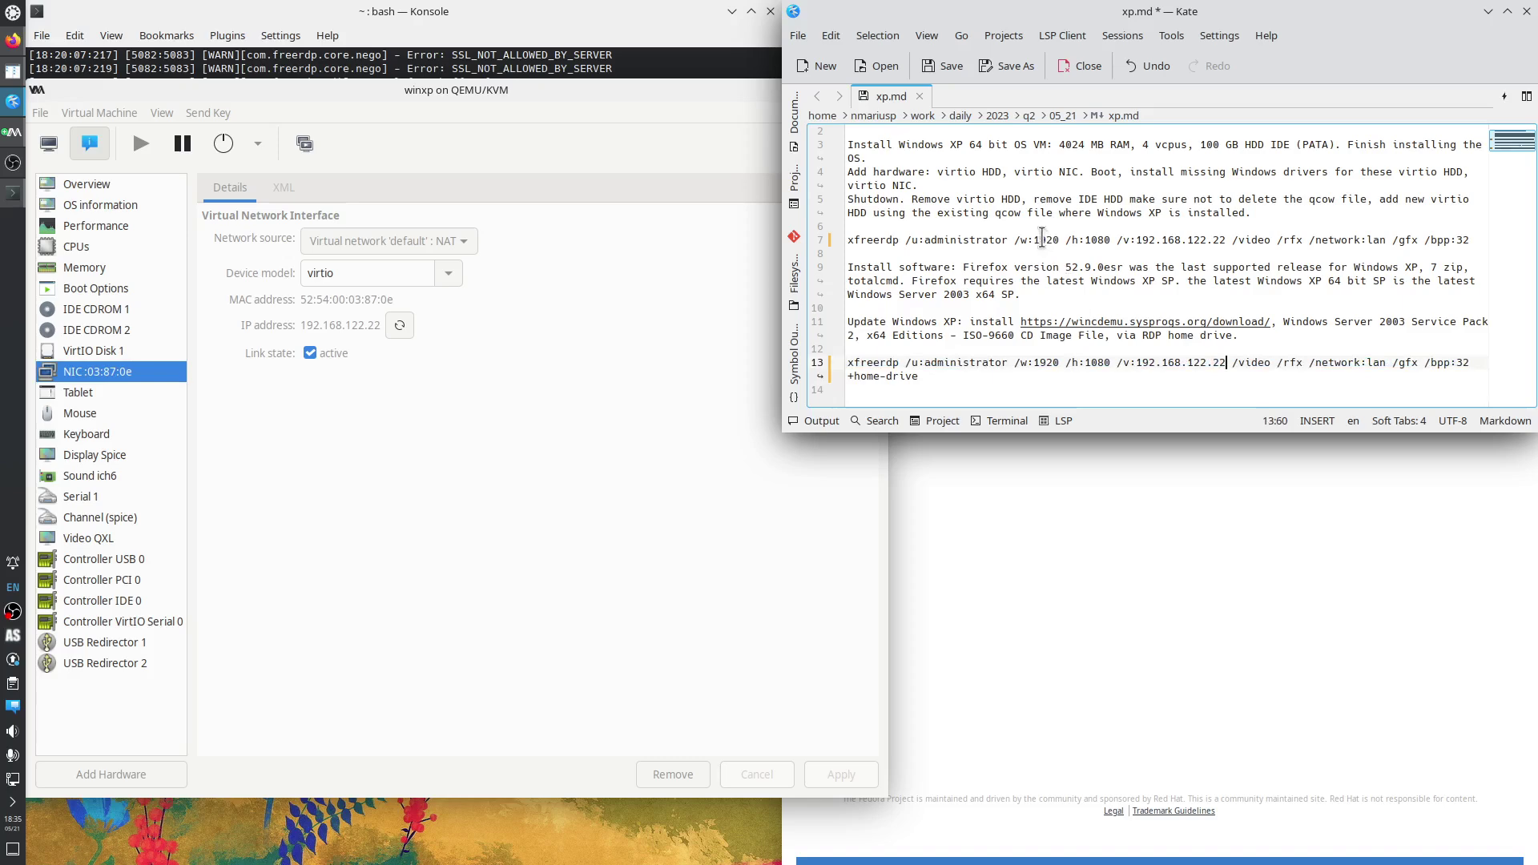
left_click(739, 103)
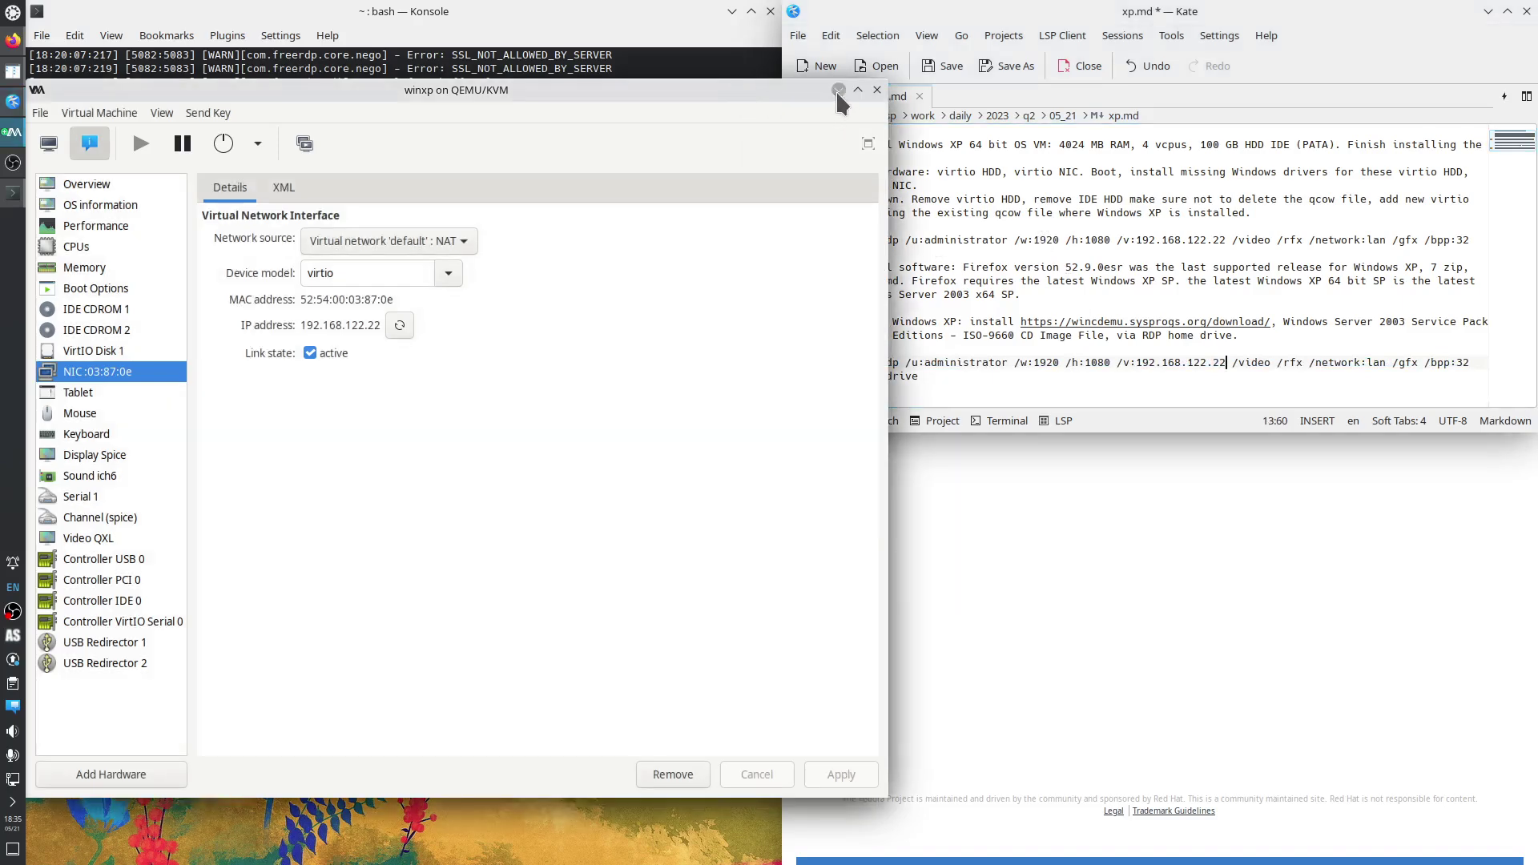
left_click(839, 90)
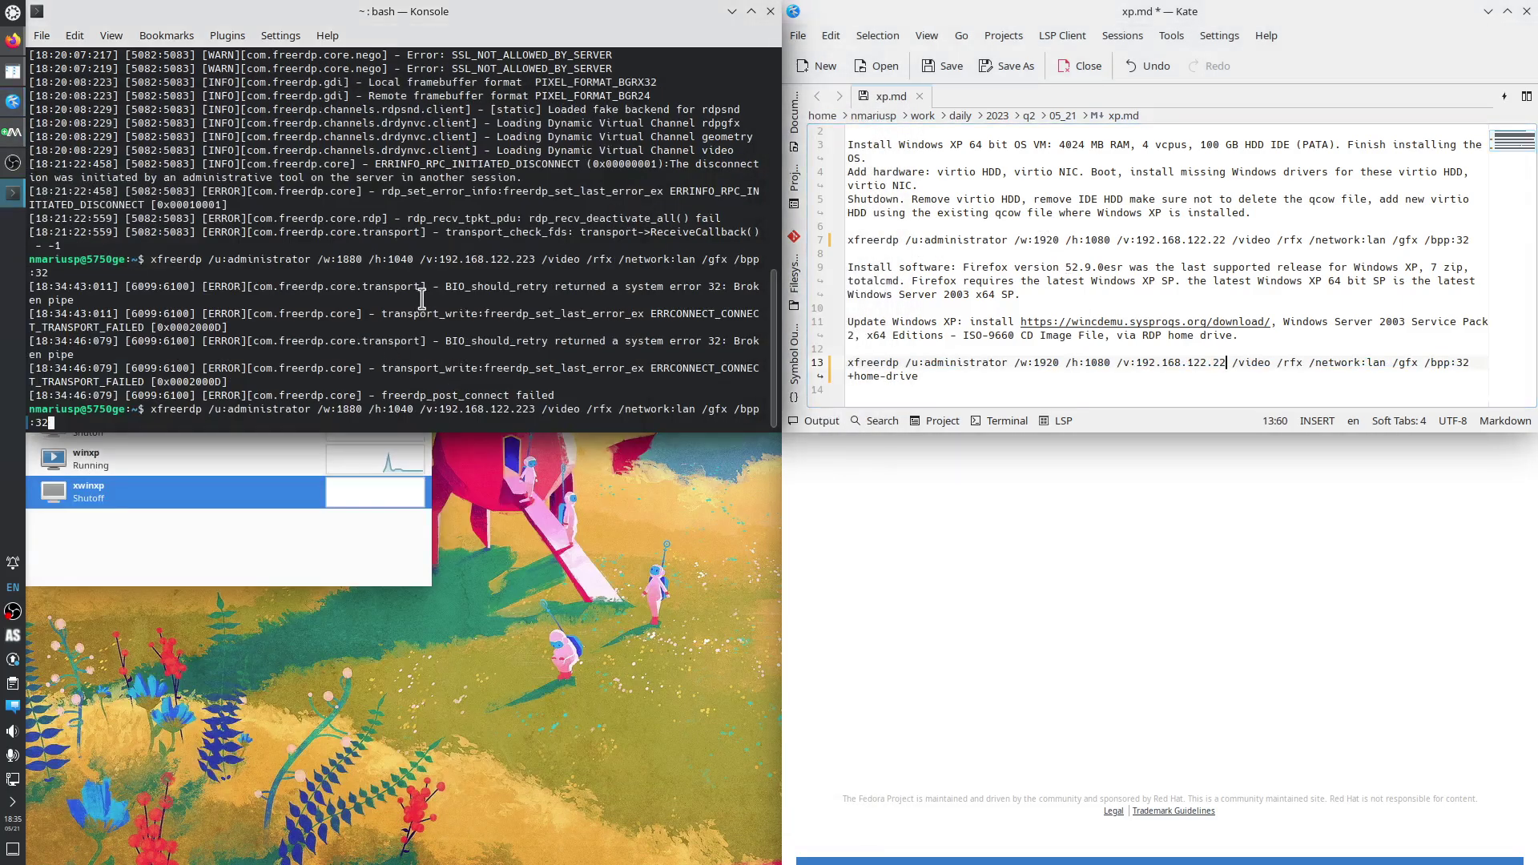
Replace the resolution on lines 7 and 13 of xp.md with /w:1880 /h:1040 and save.
left_click_drag(318, 259, 411, 259)
right_click(403, 256)
left_click(437, 272)
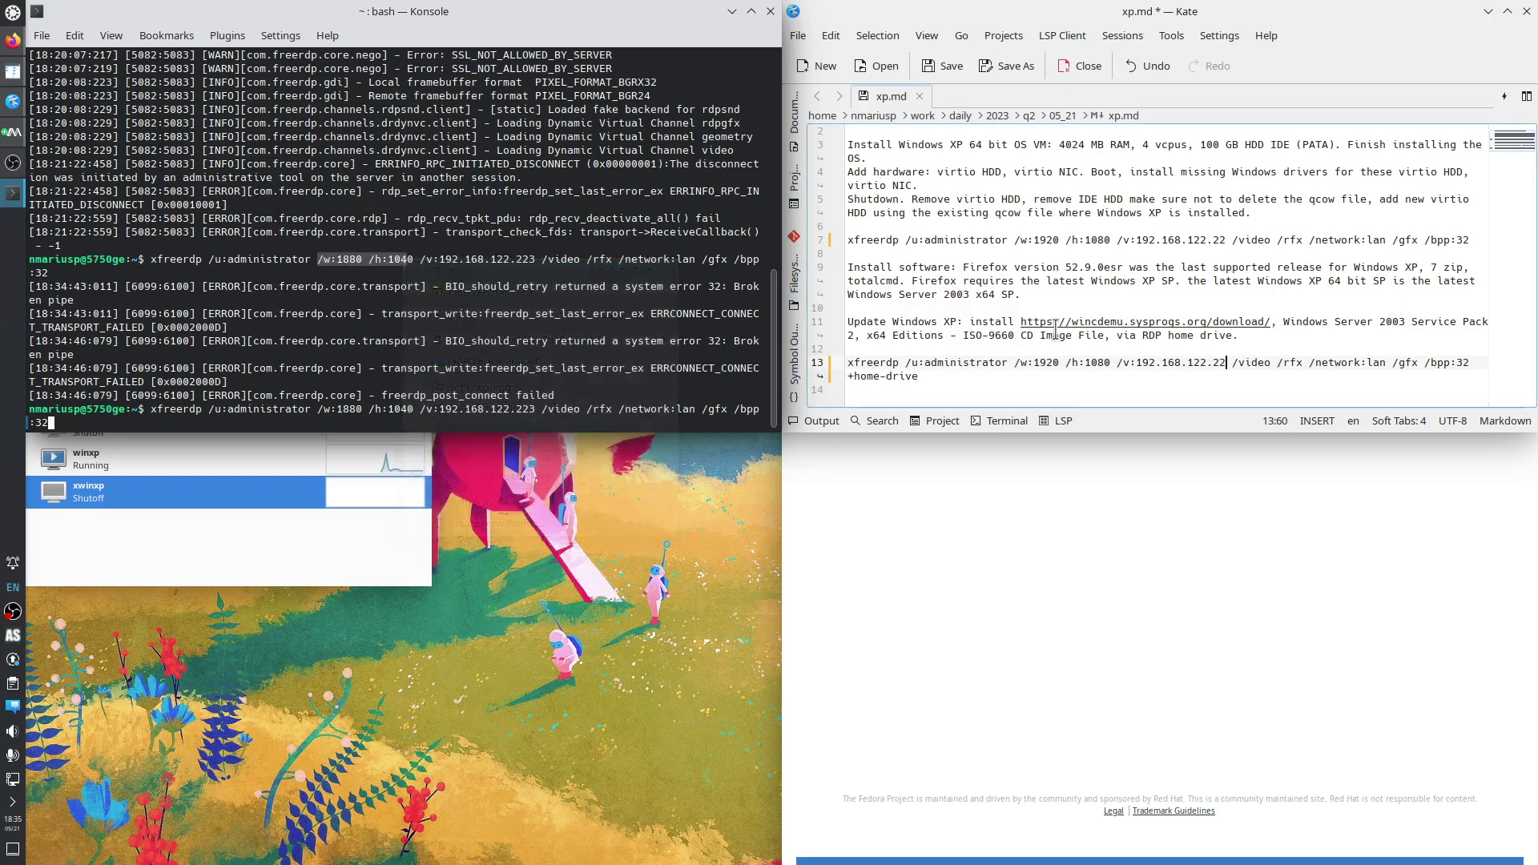
left_click_drag(1102, 240, 1013, 240)
key("ctrl+v")
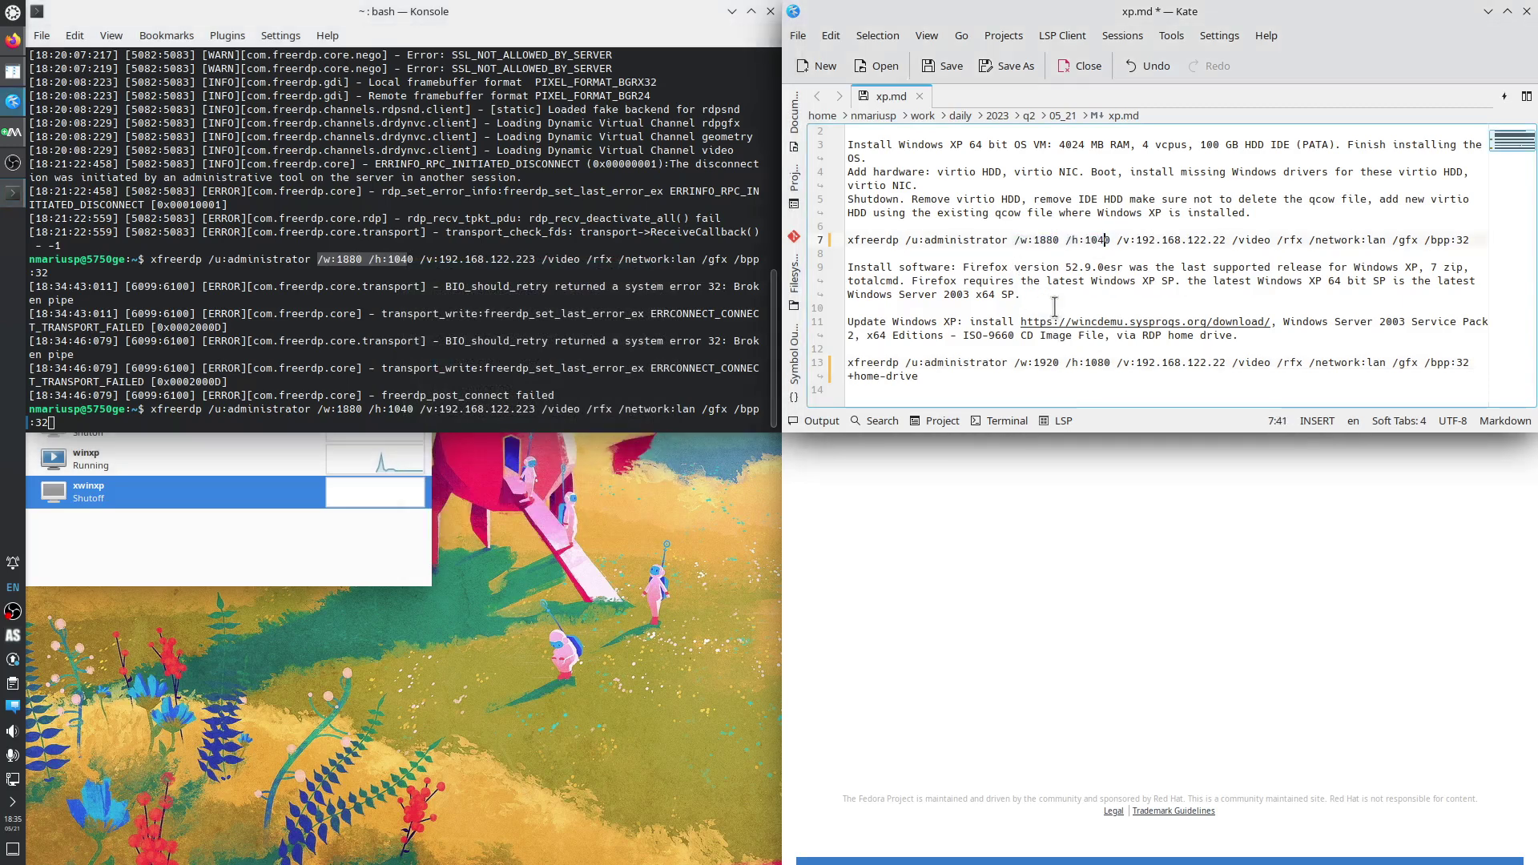
left_click_drag(1105, 363, 1017, 365)
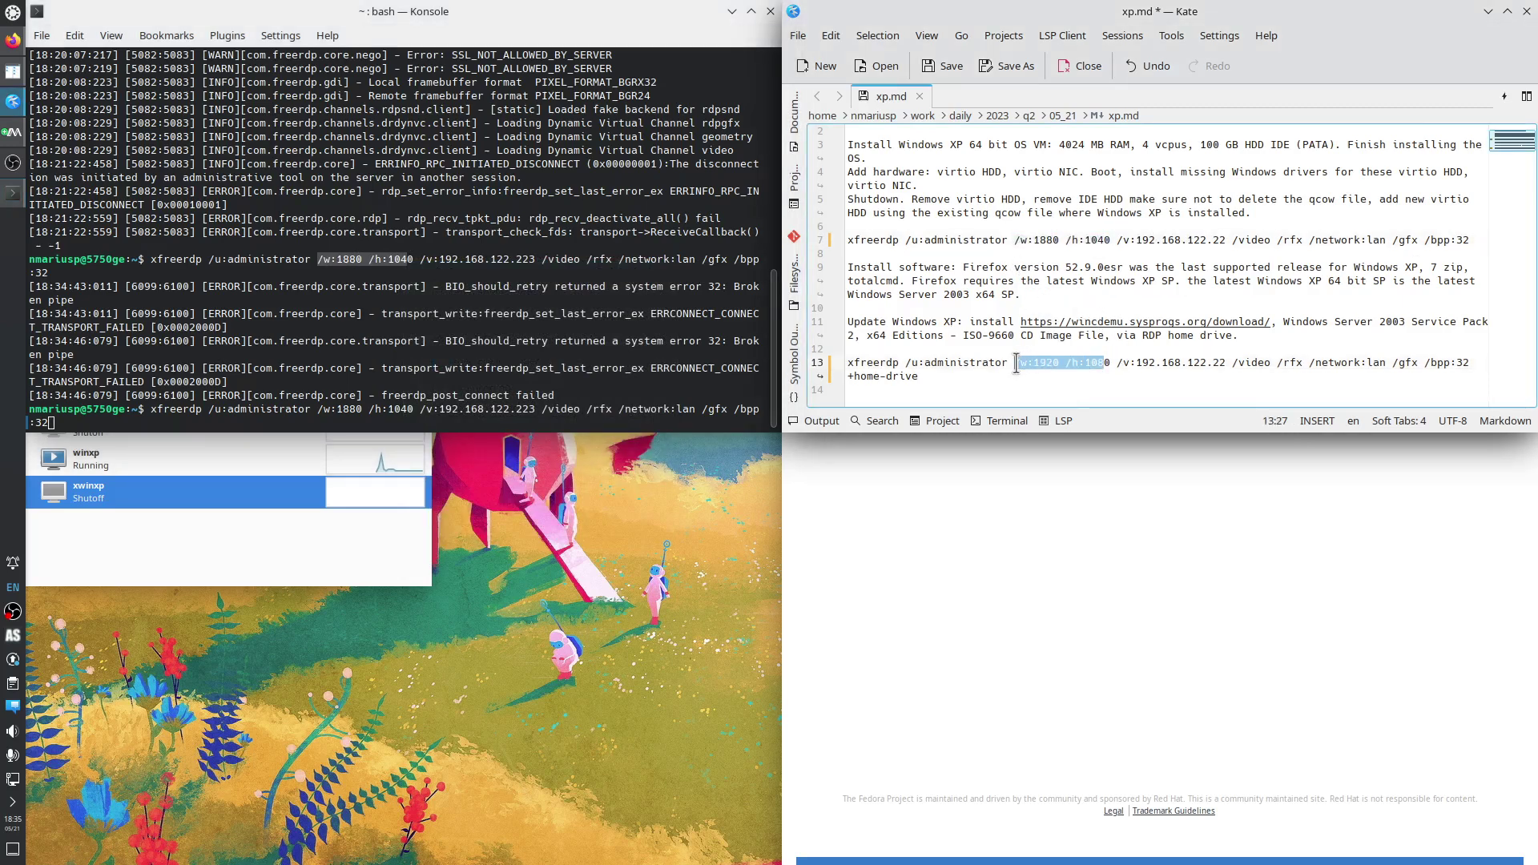
key("ctrl+v")
key("ctrl+s")
Copy the line 7 xfreerdp command into Konsole and run it.
left_click(534, 395)
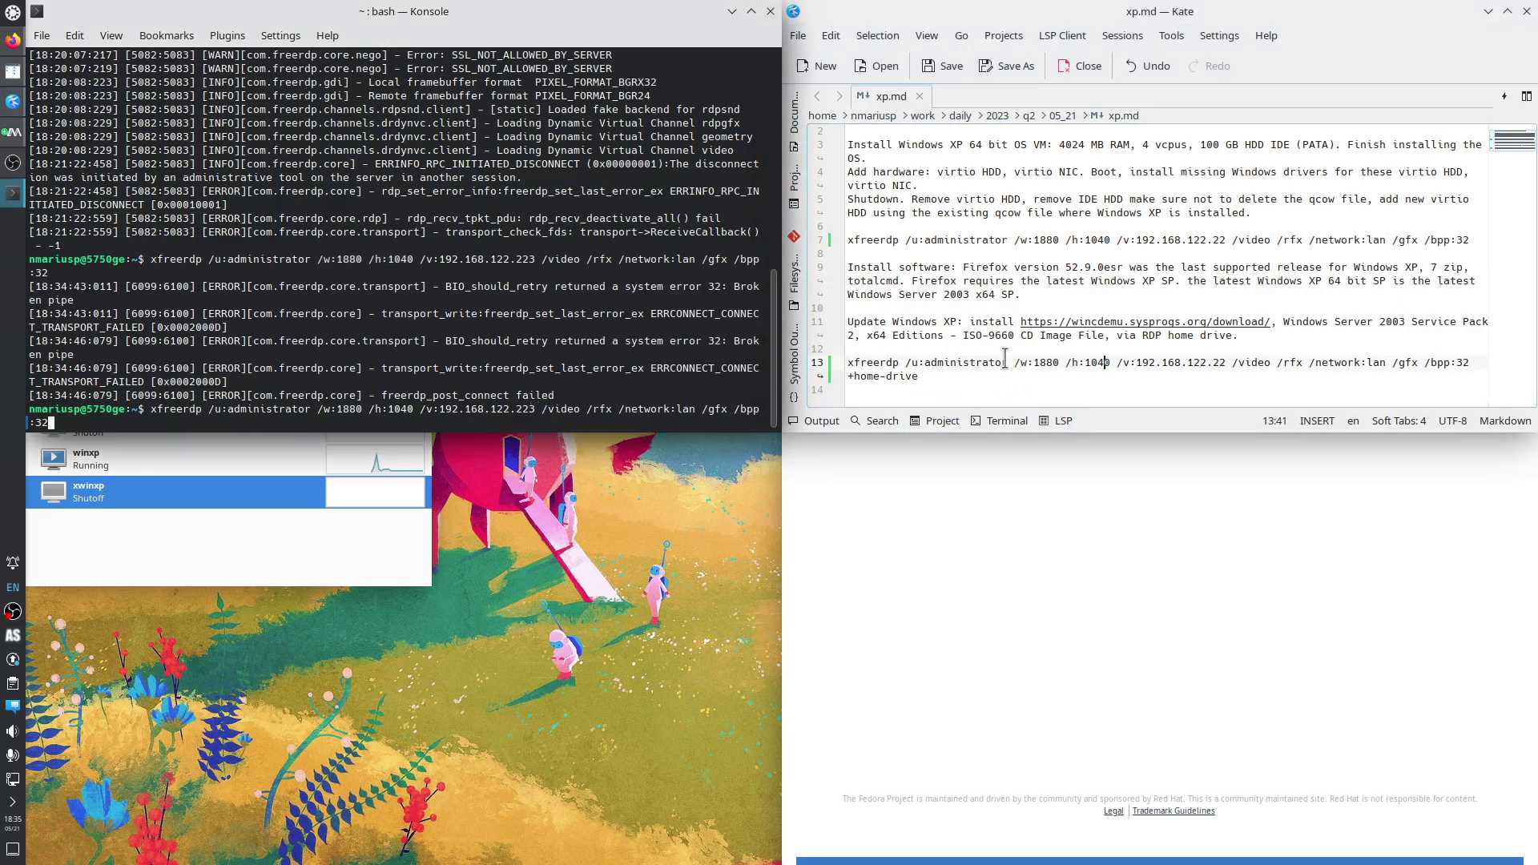
left_click_drag(1472, 240, 847, 240)
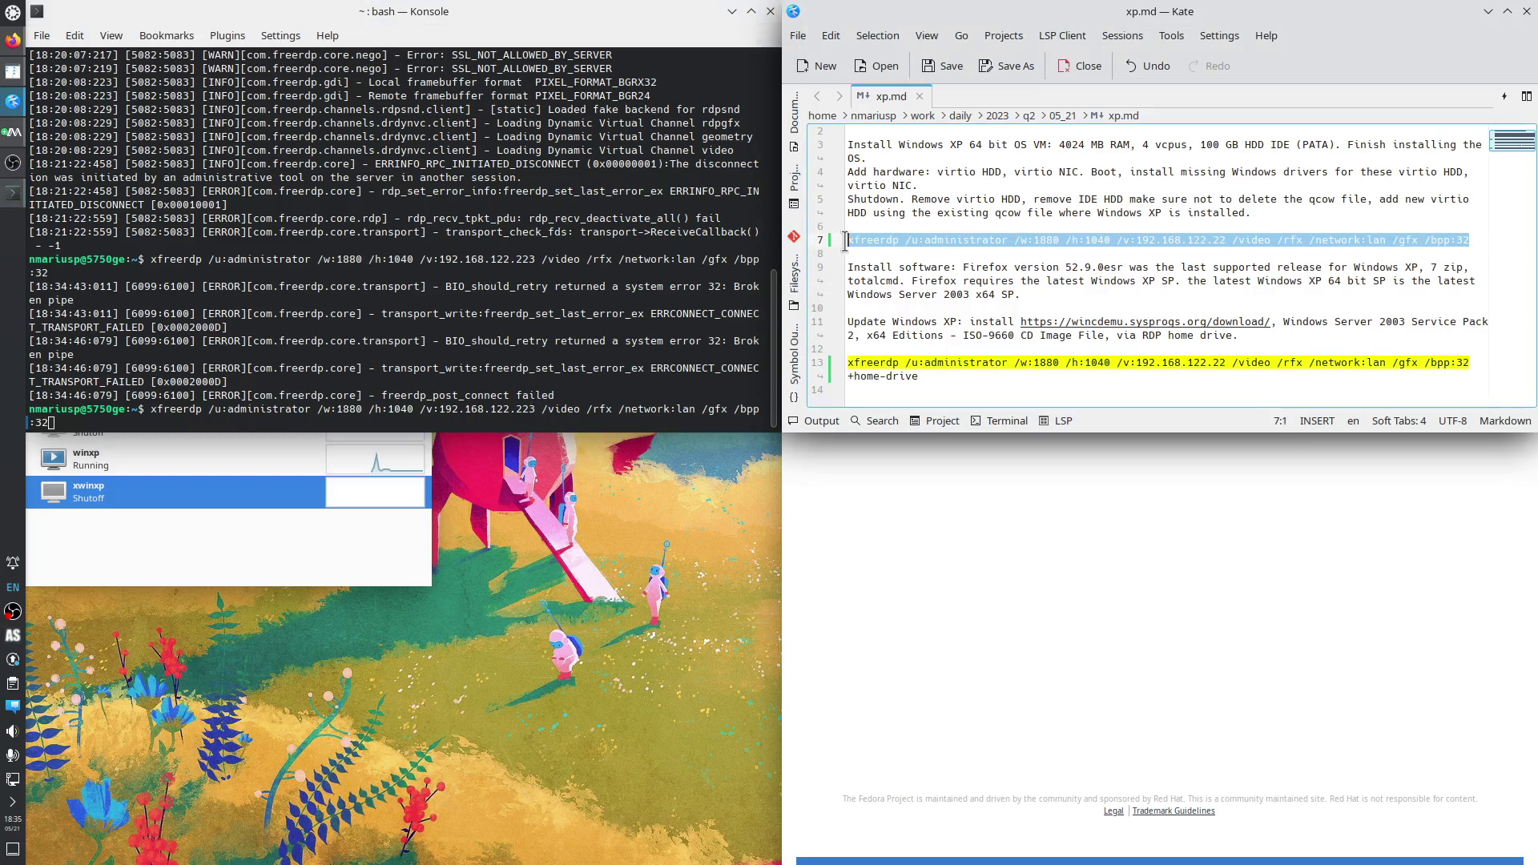
right_click(863, 239)
left_click(899, 276)
left_click(340, 410)
key("ctrl+c")
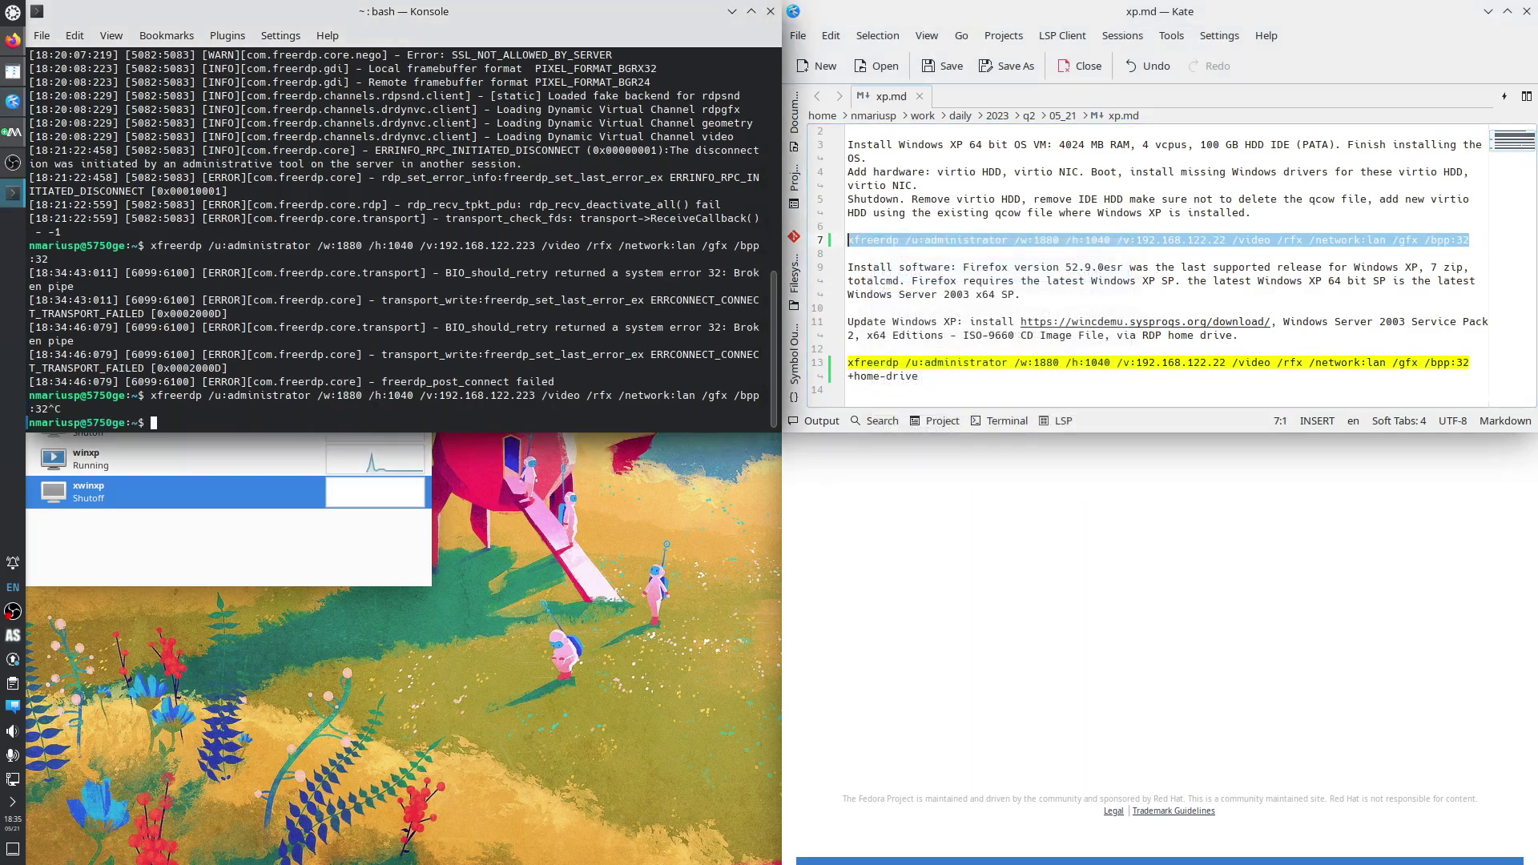
key("ctrl+shift+v")
key("Return")
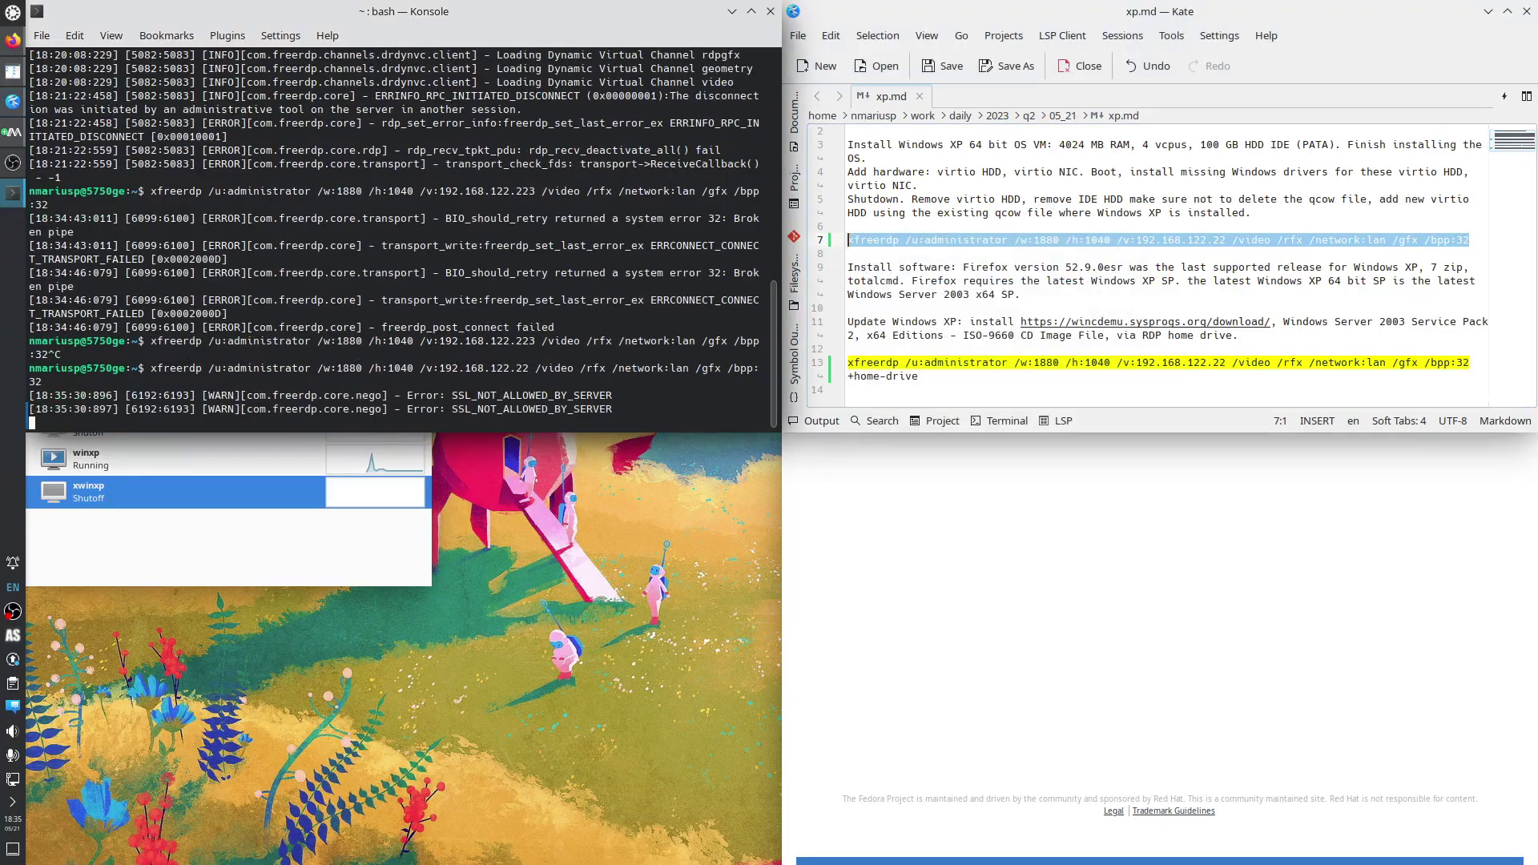
Log on to the XP guest with the password and decline Windows Update driver search.
type("****")
key("Return")
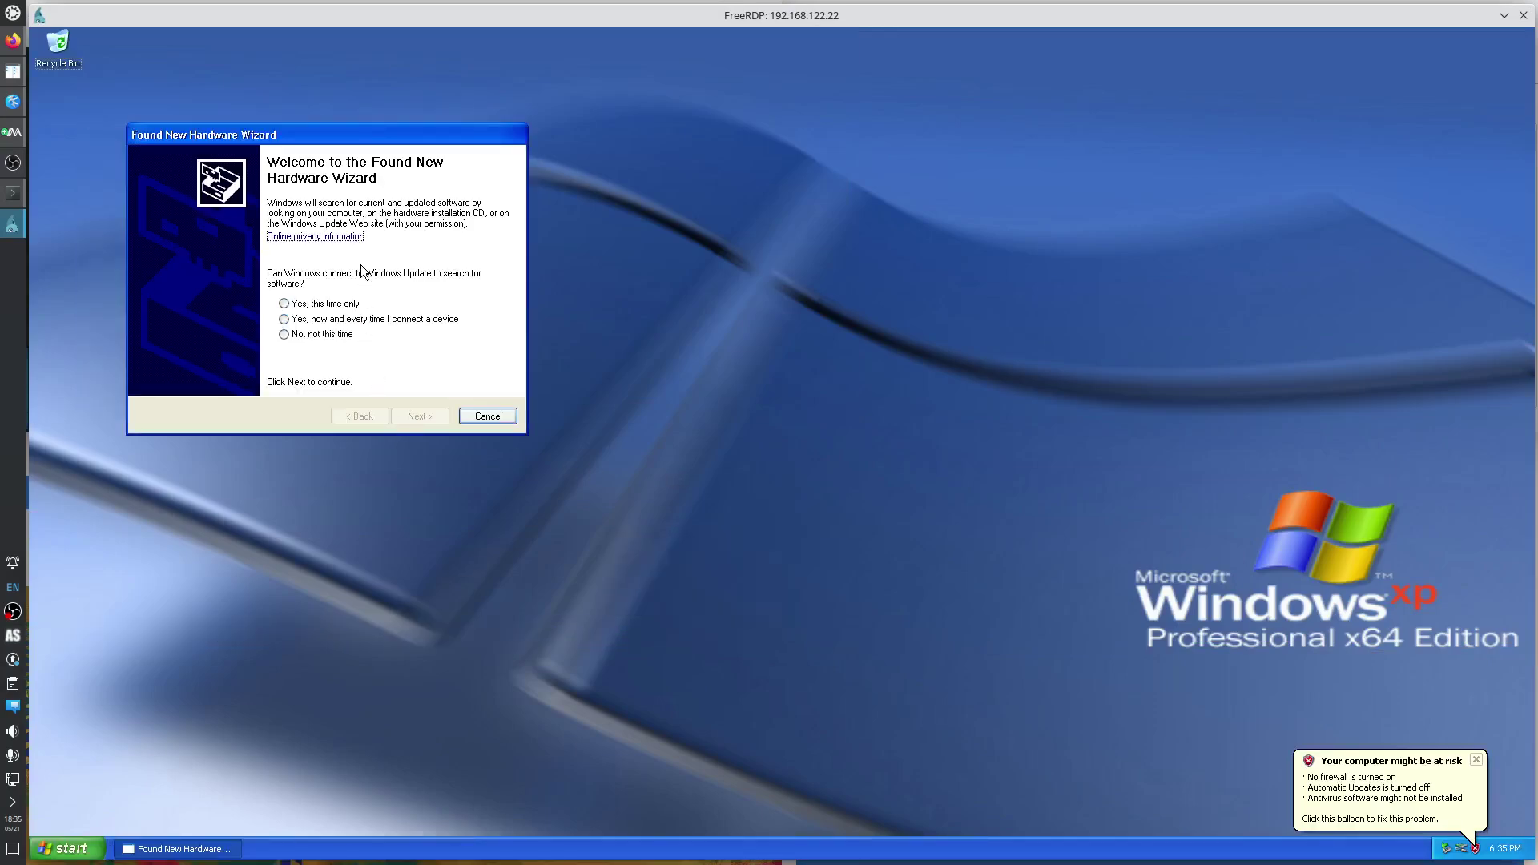
left_click(342, 335)
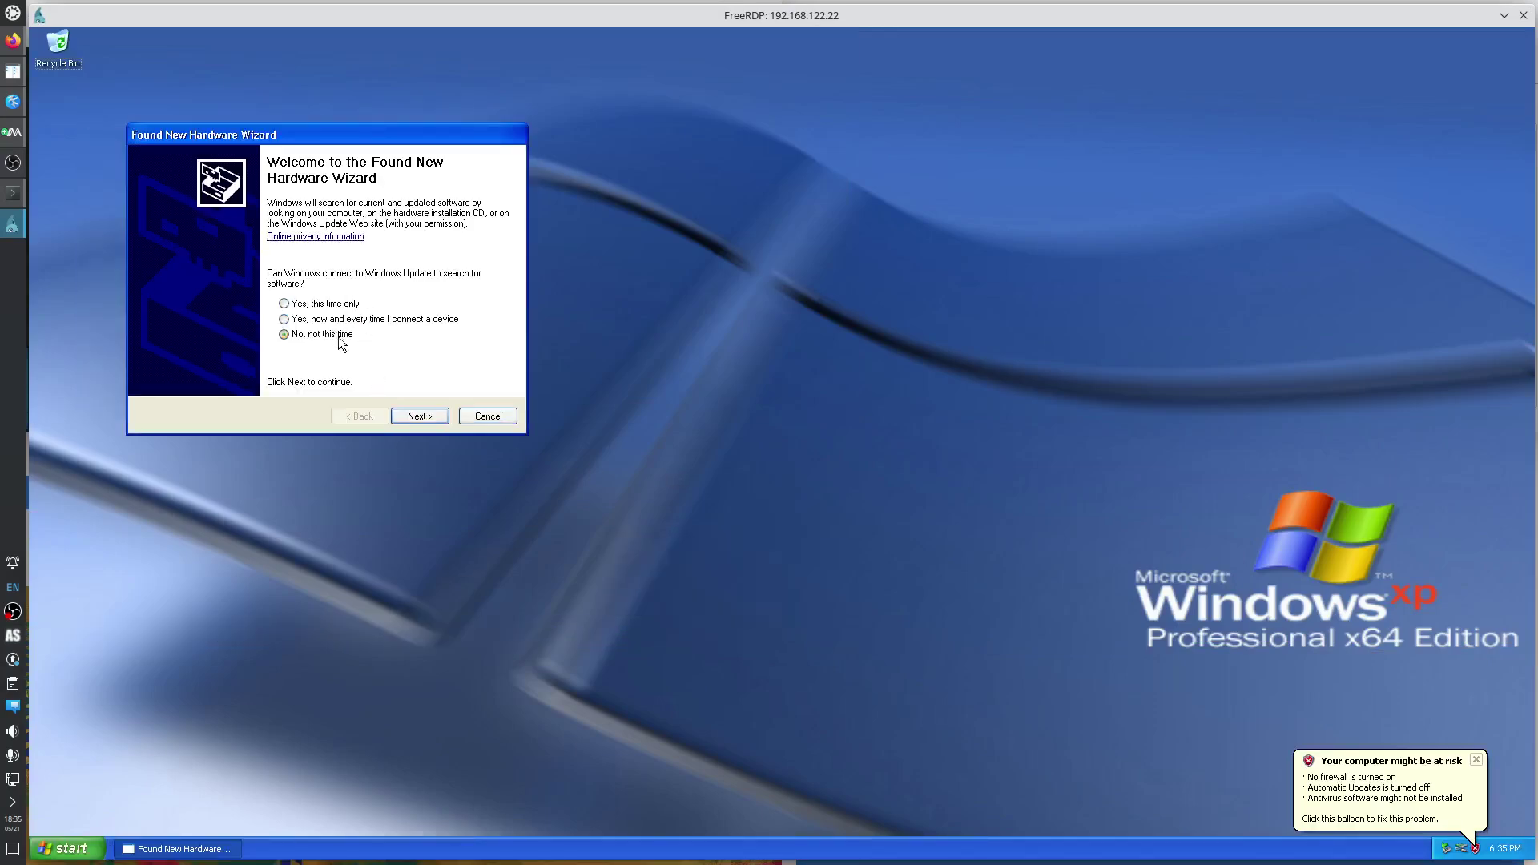
Install the Red Hat VirtIO SCSI controller driver automatically, accepting it despite being unsigned.
left_click(420, 422)
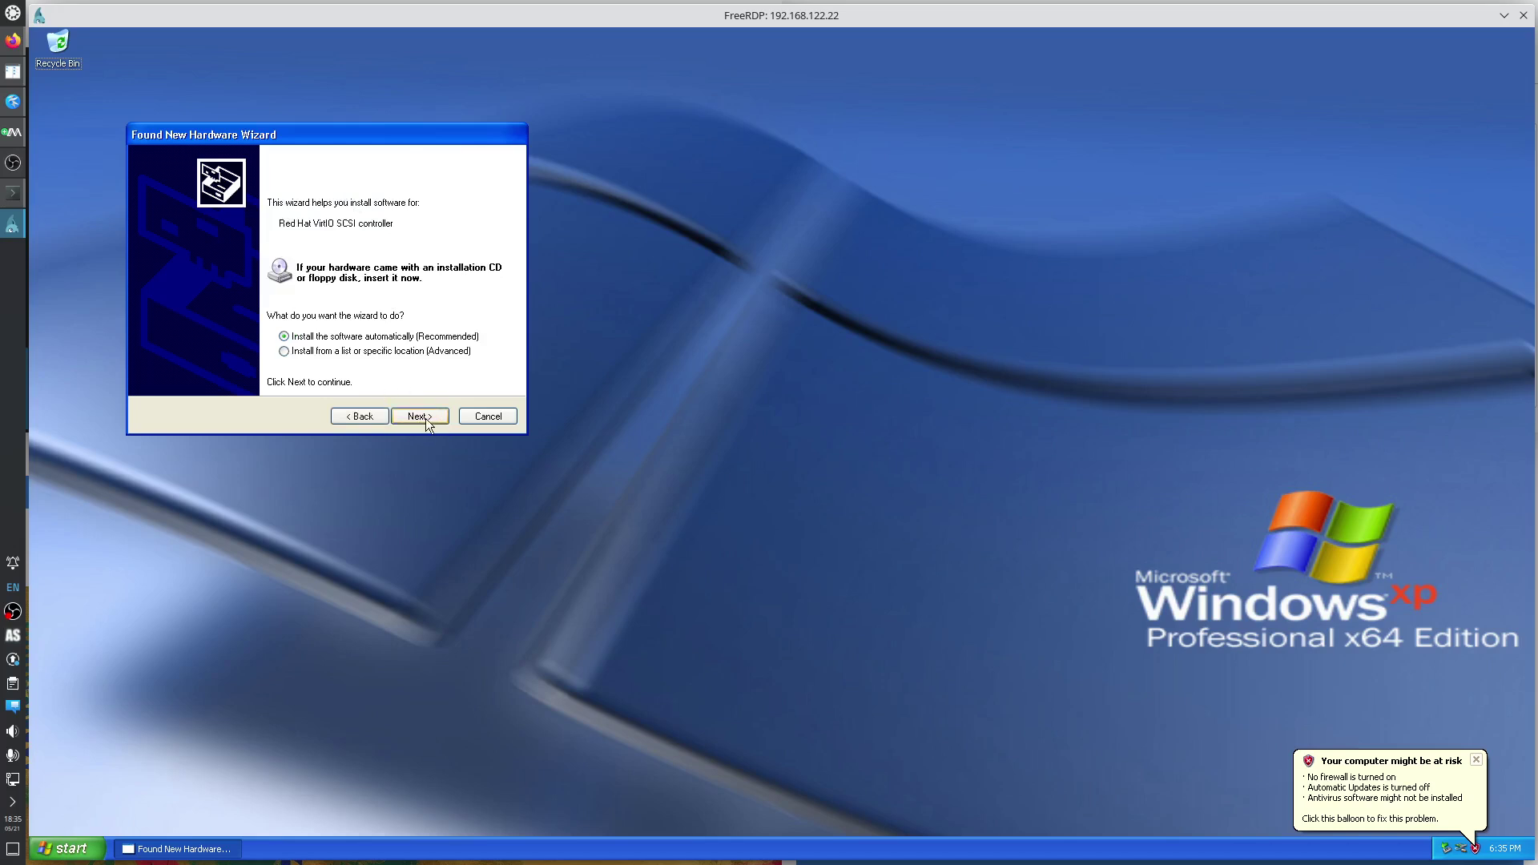
left_click(421, 415)
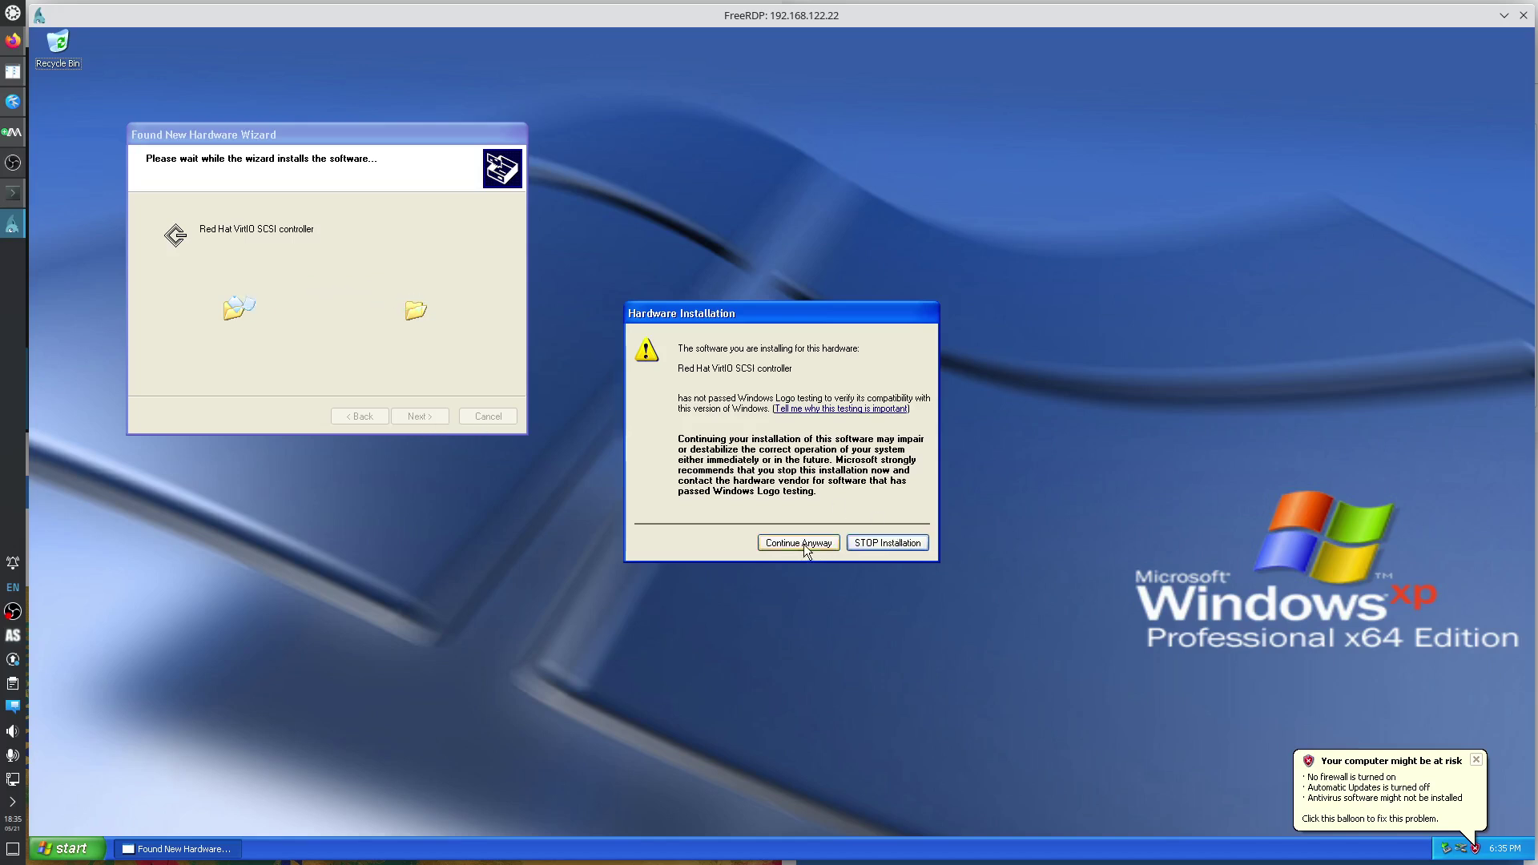
left_click(802, 543)
left_click(413, 420)
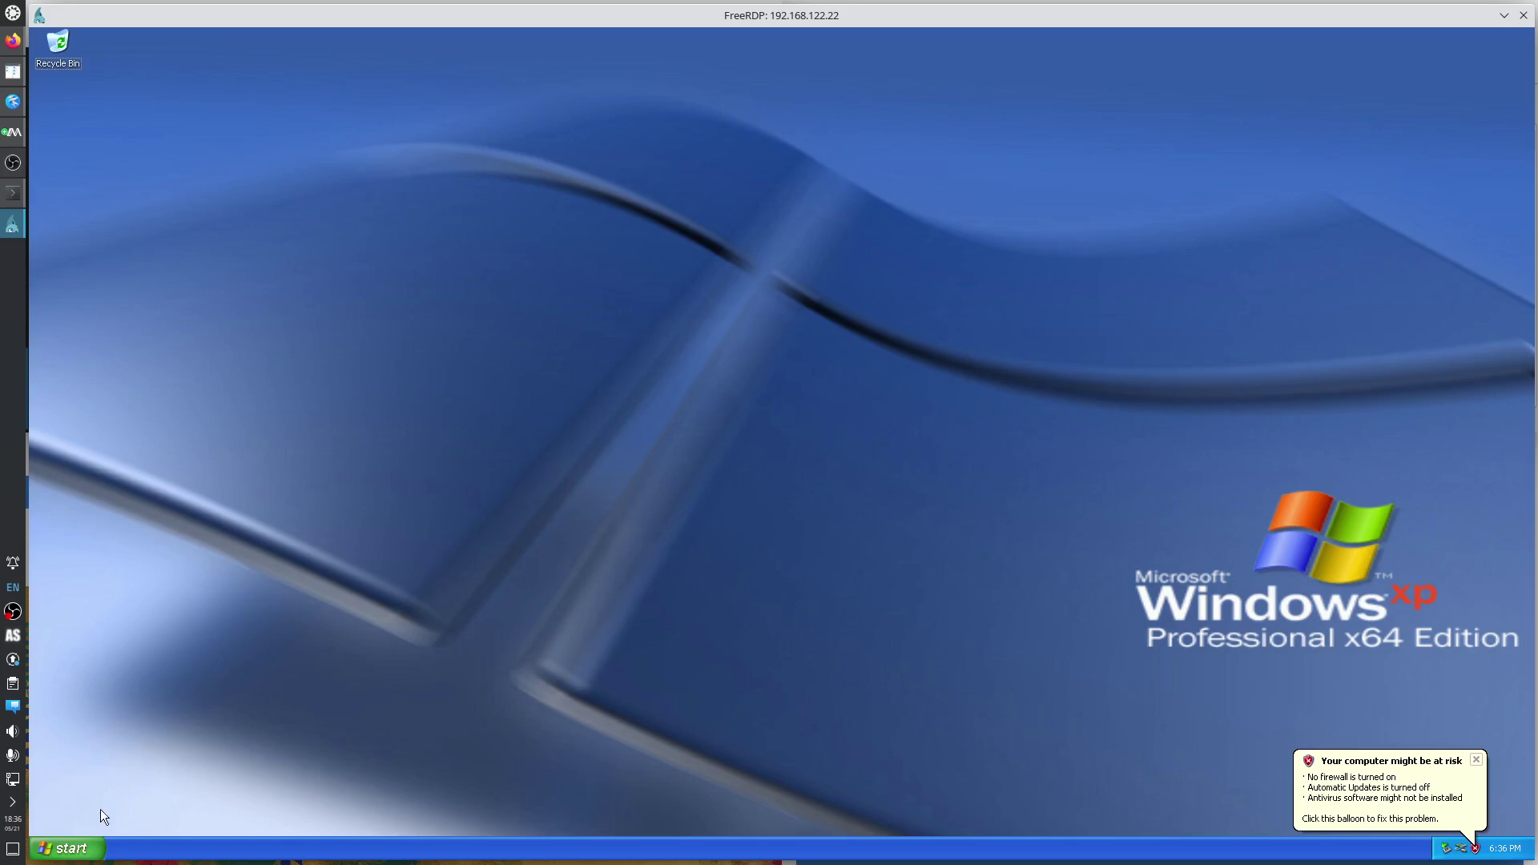
Launch Internet Explorer in the XP guest and navigate to the address 7zip.
left_click(73, 851)
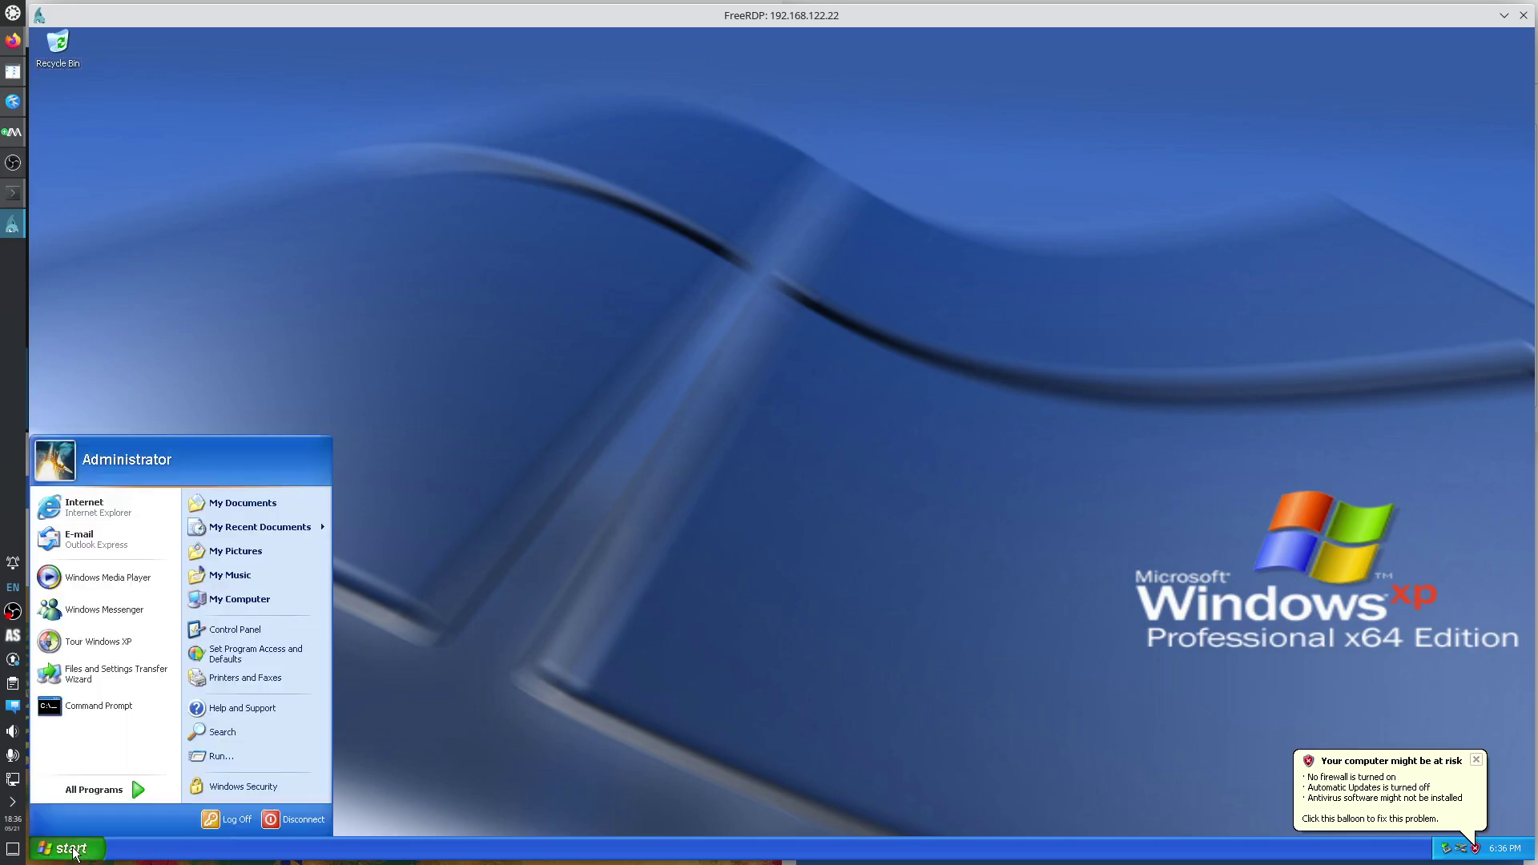
left_click(88, 509)
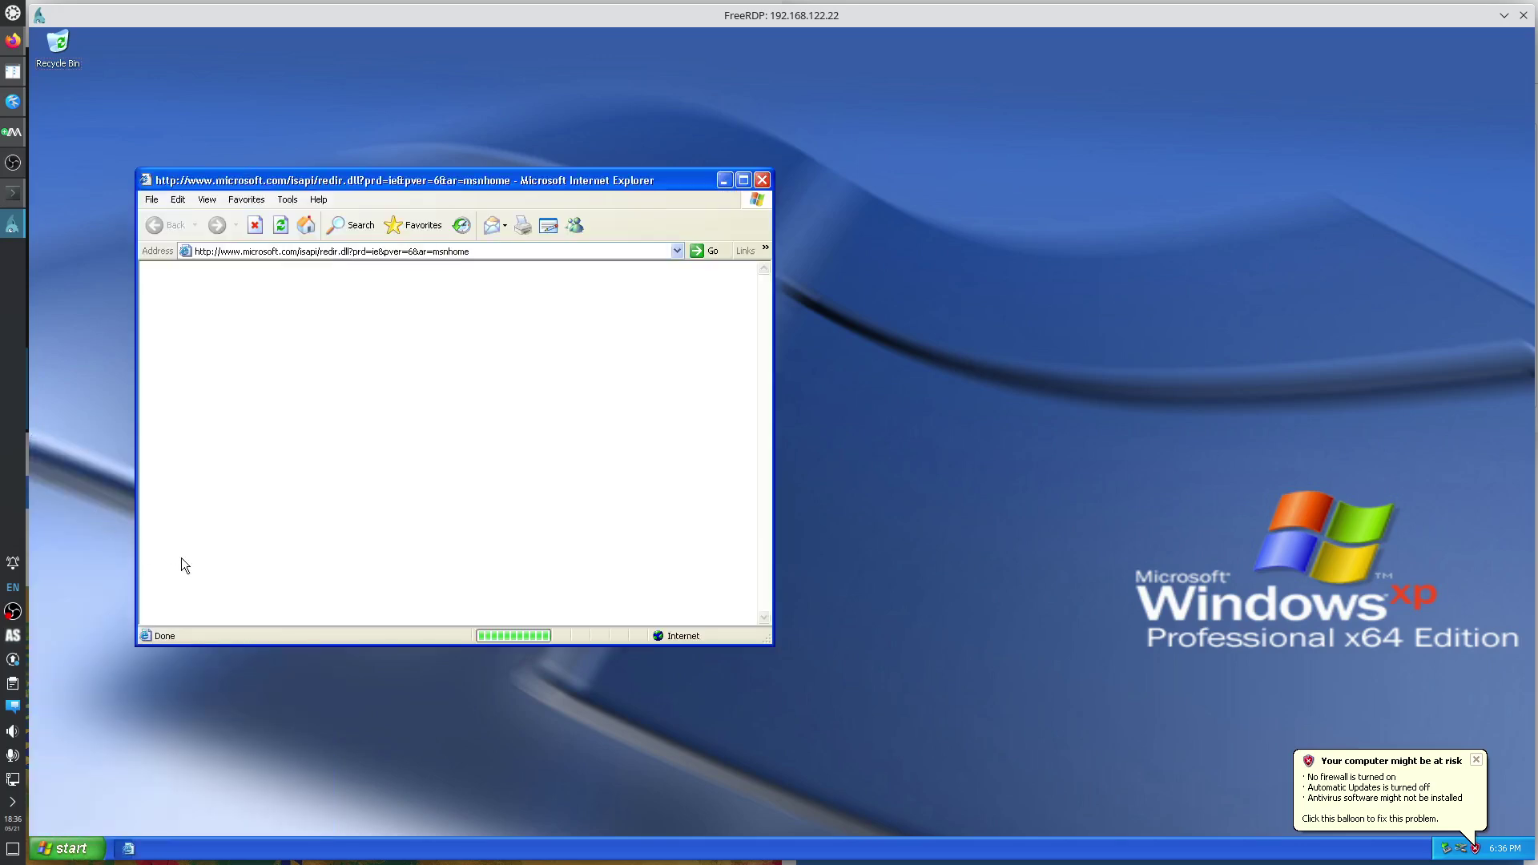
left_click(434, 255)
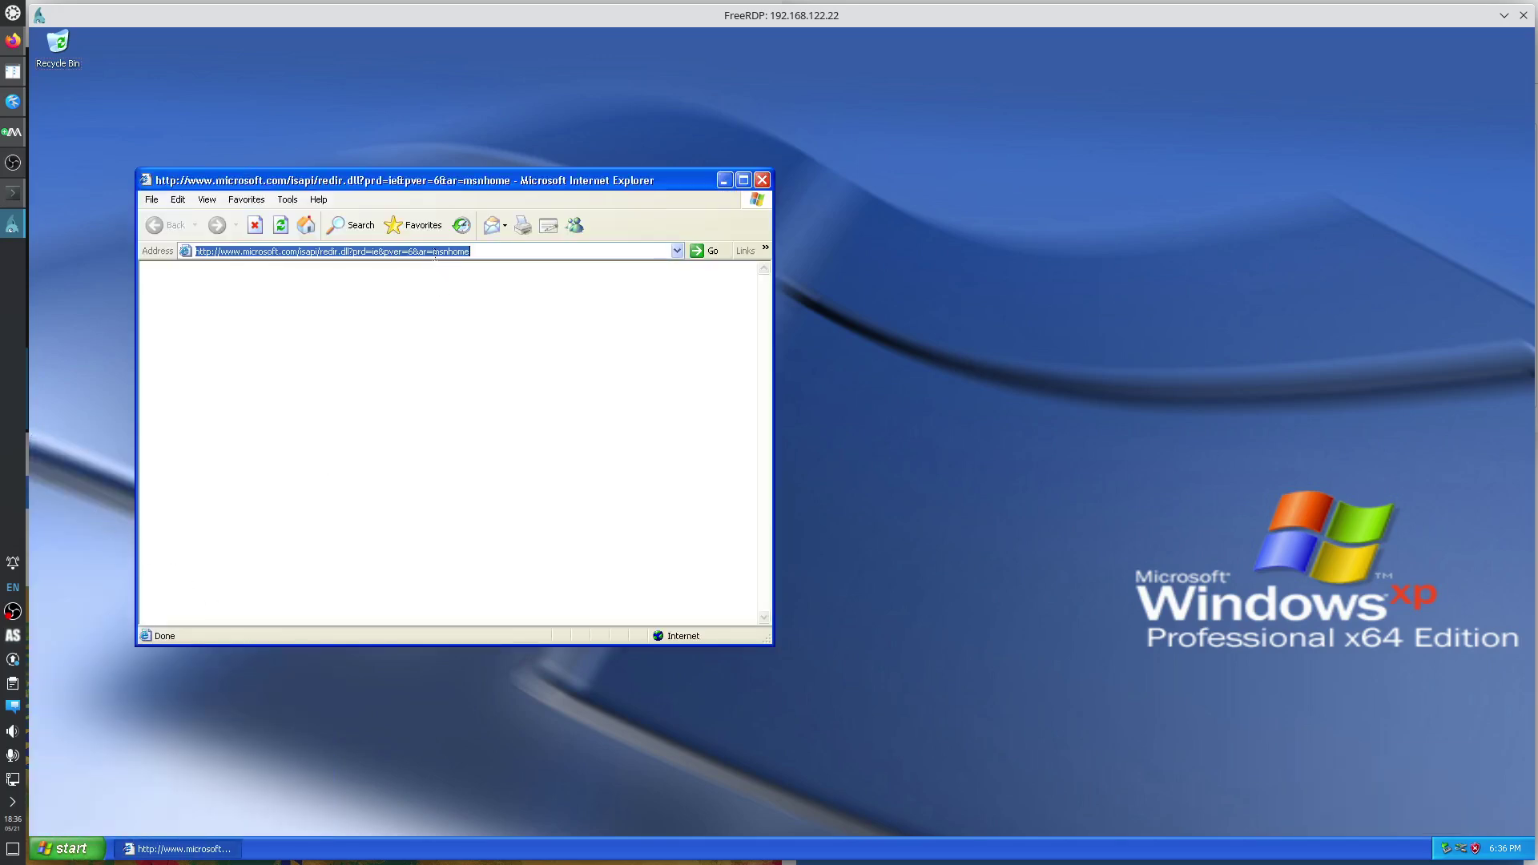
type("7zip")
key("Return")
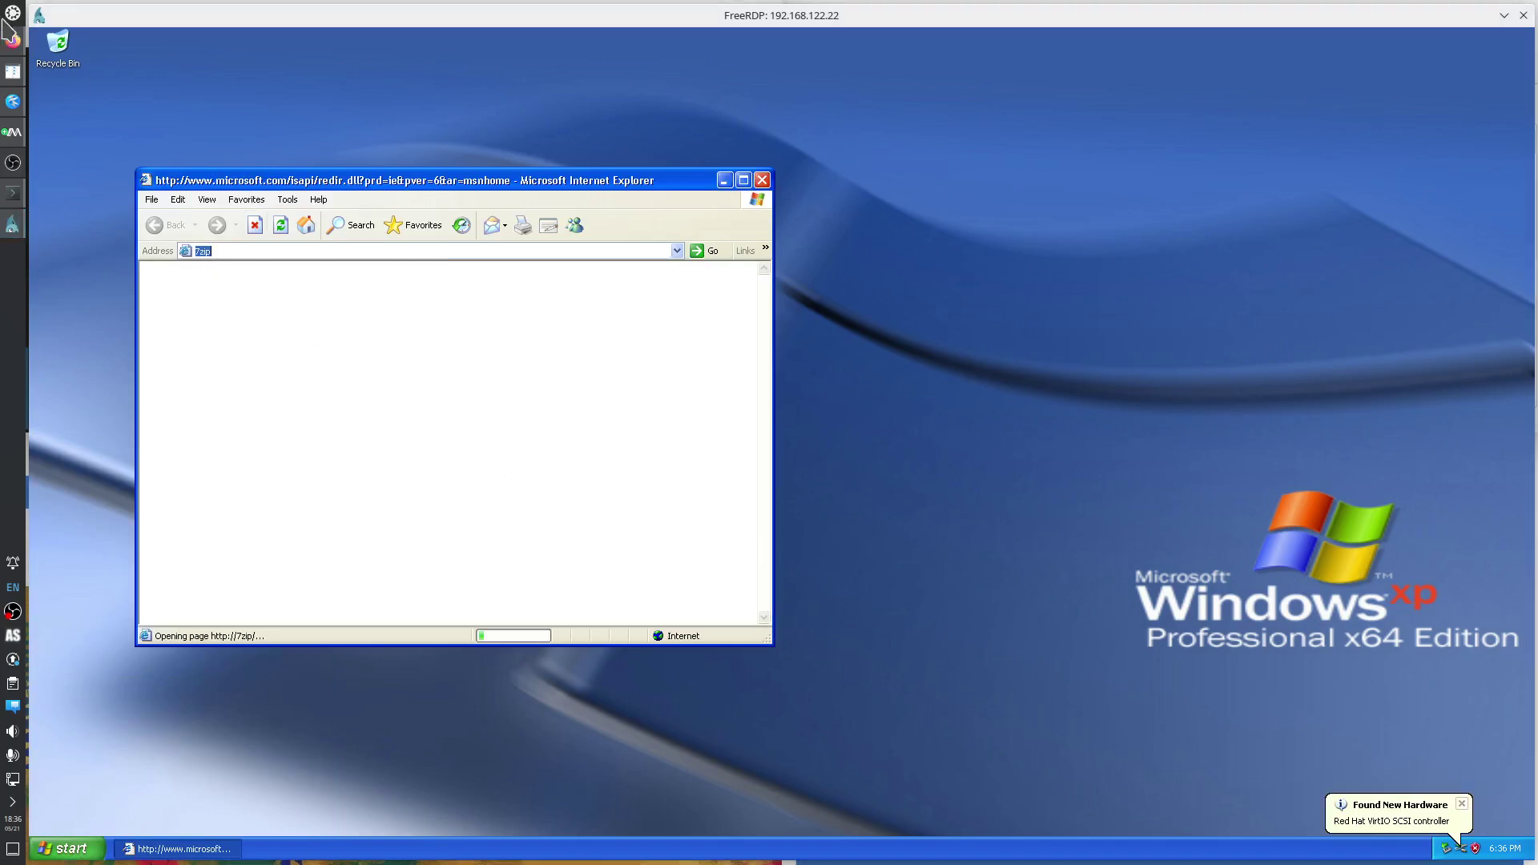
left_click(13, 40)
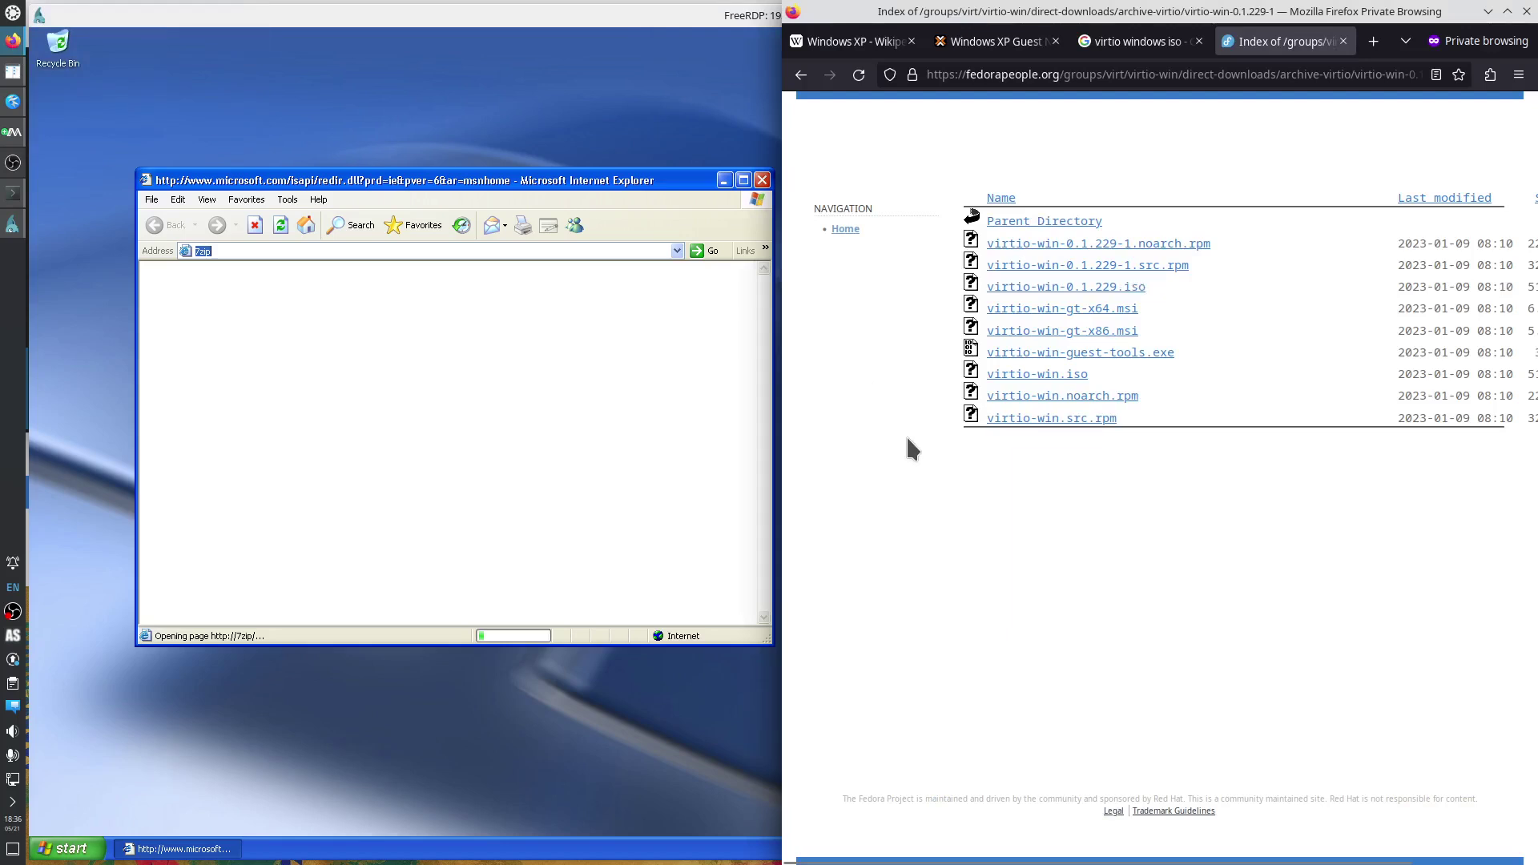
Search 7zip in a new Firefox tab and copy the 64-bit 7-Zip 22.01 download link from 7-zip.org.
key("ctrl+t")
type("7zip")
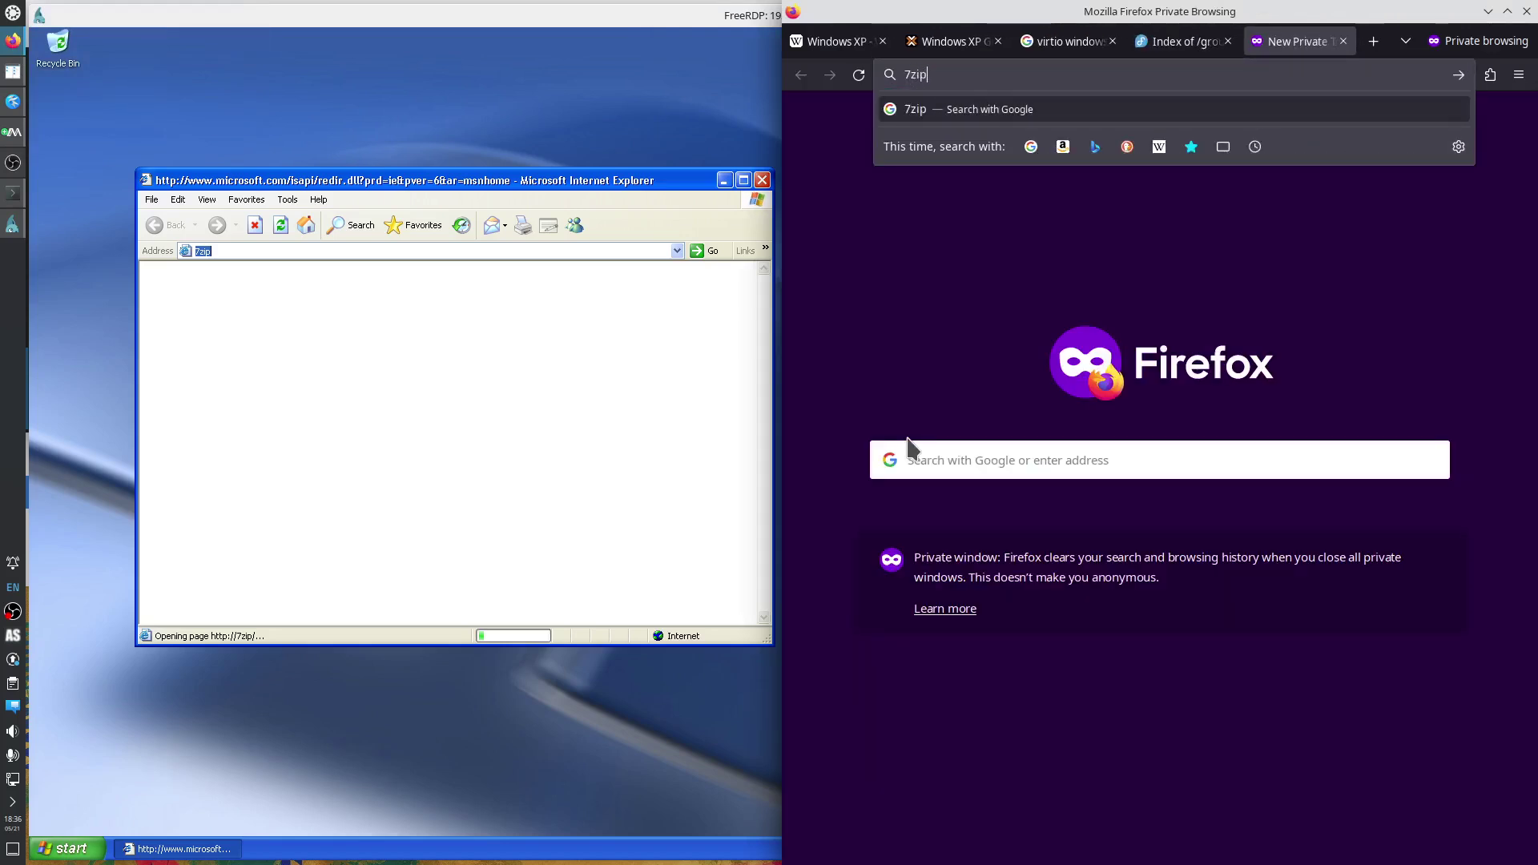
key("Return")
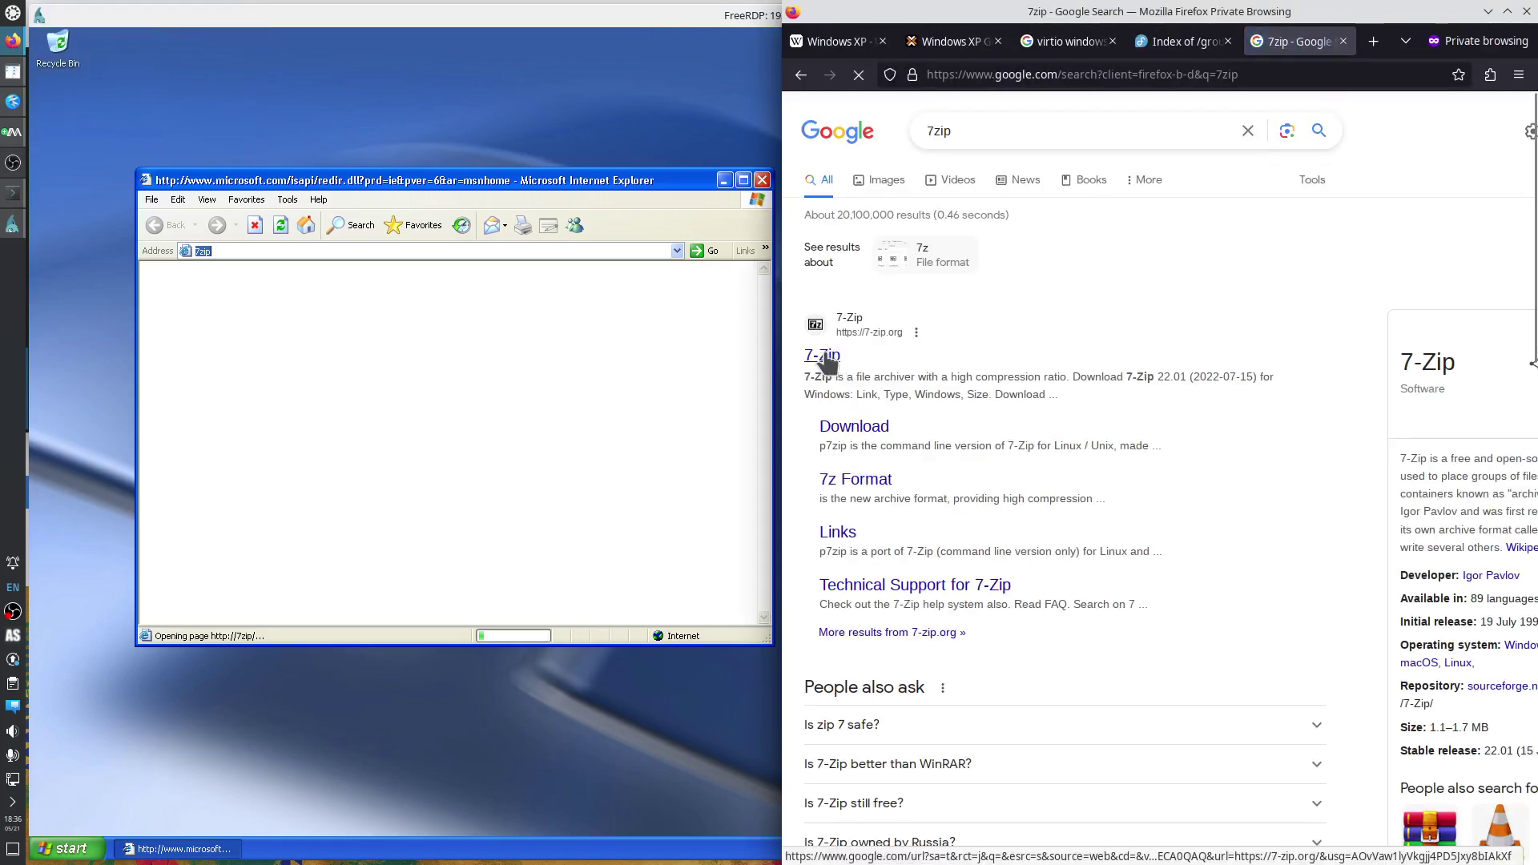
left_click(822, 357)
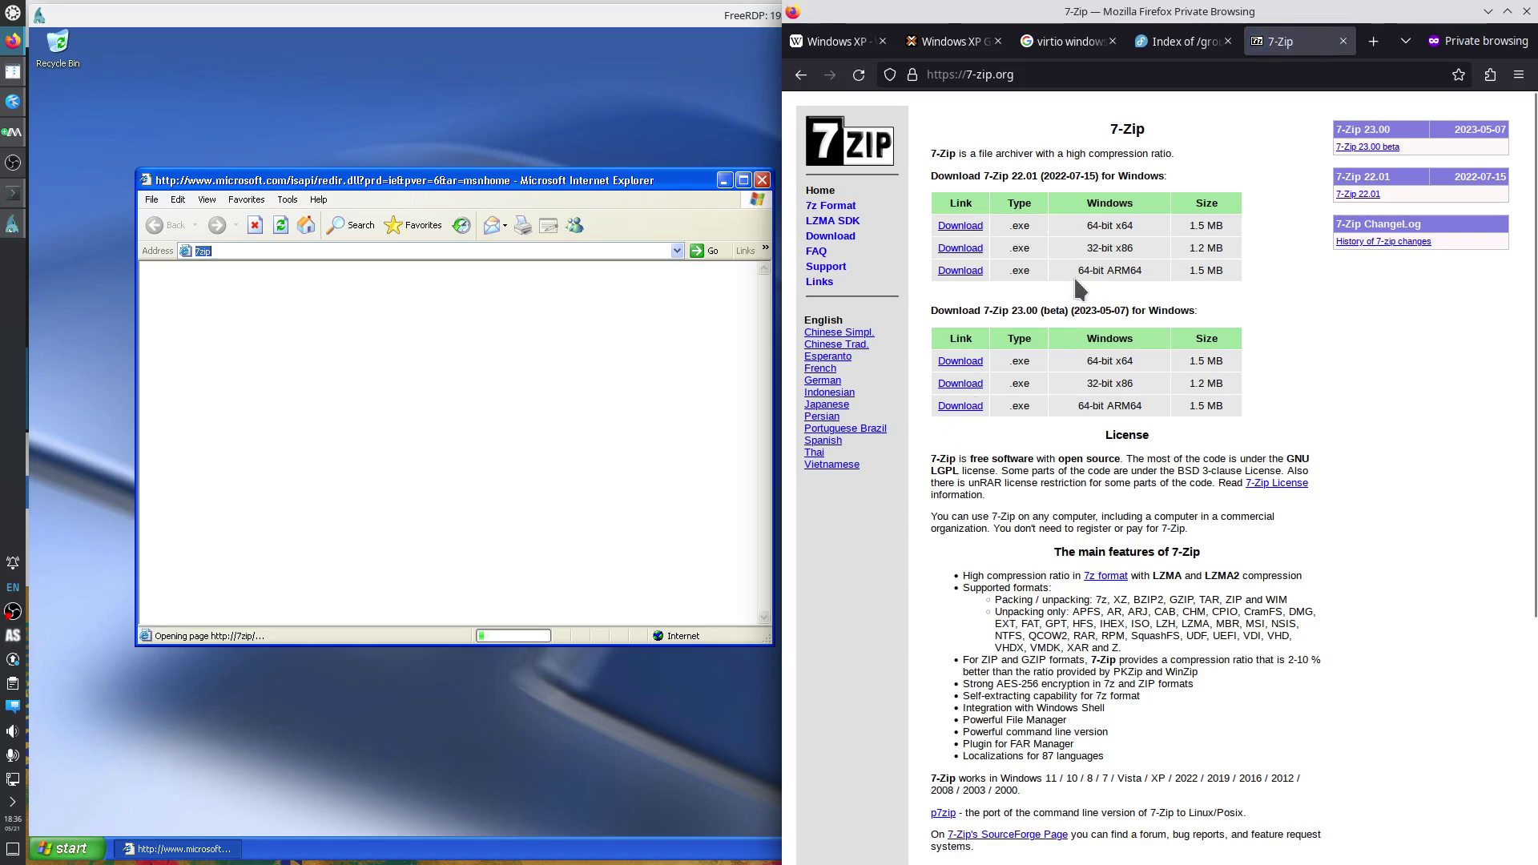
right_click(963, 228)
left_click(1022, 351)
left_click(352, 251)
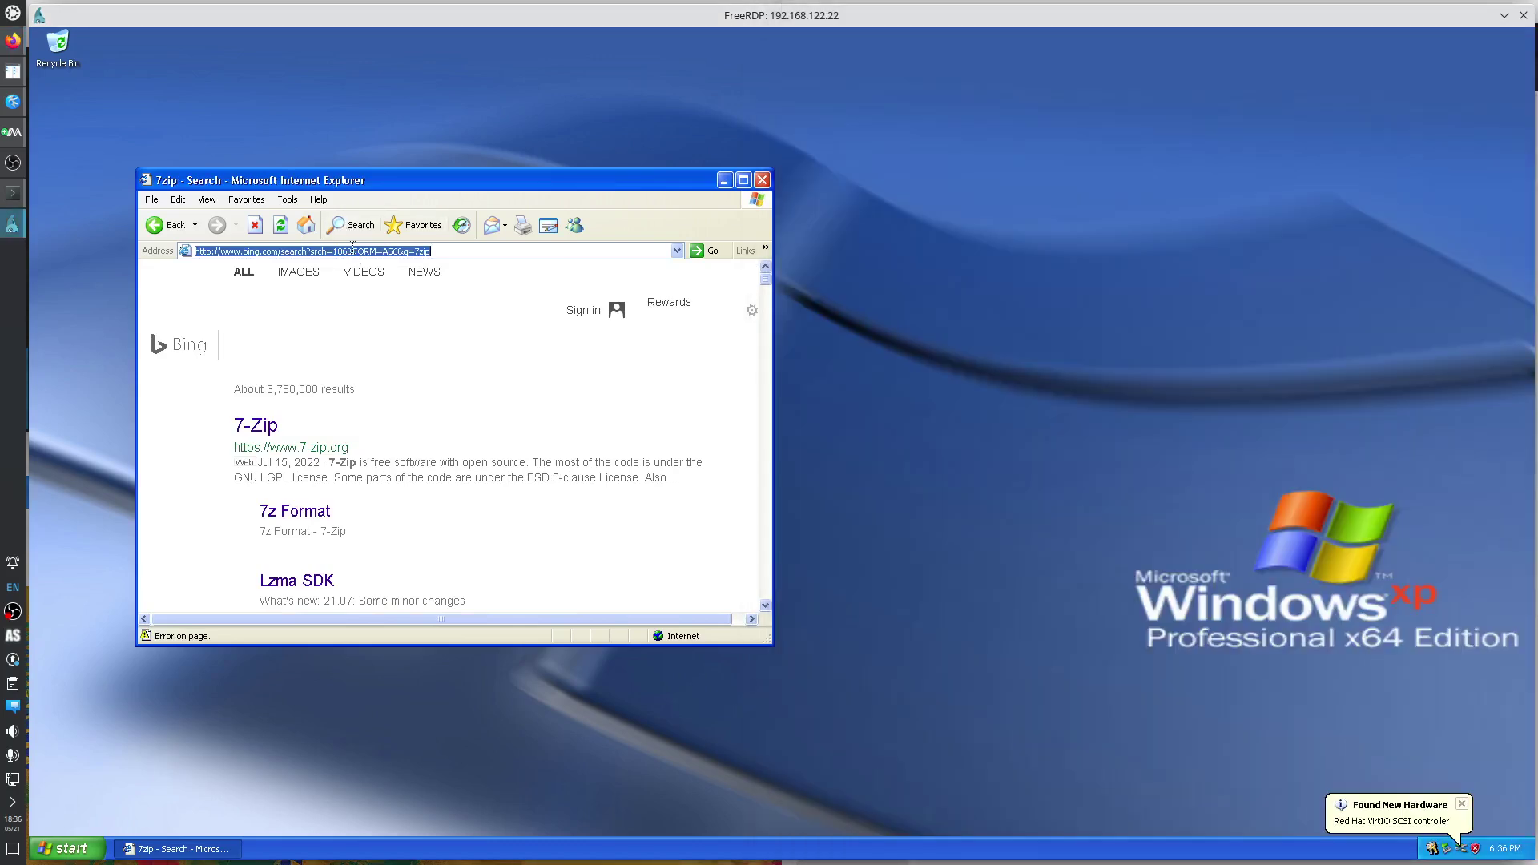
Load the 7-Zip x64 installer URL over https in XP's Internet Explorer, dismissing the Security Alert.
key("ctrl+v")
key("Return")
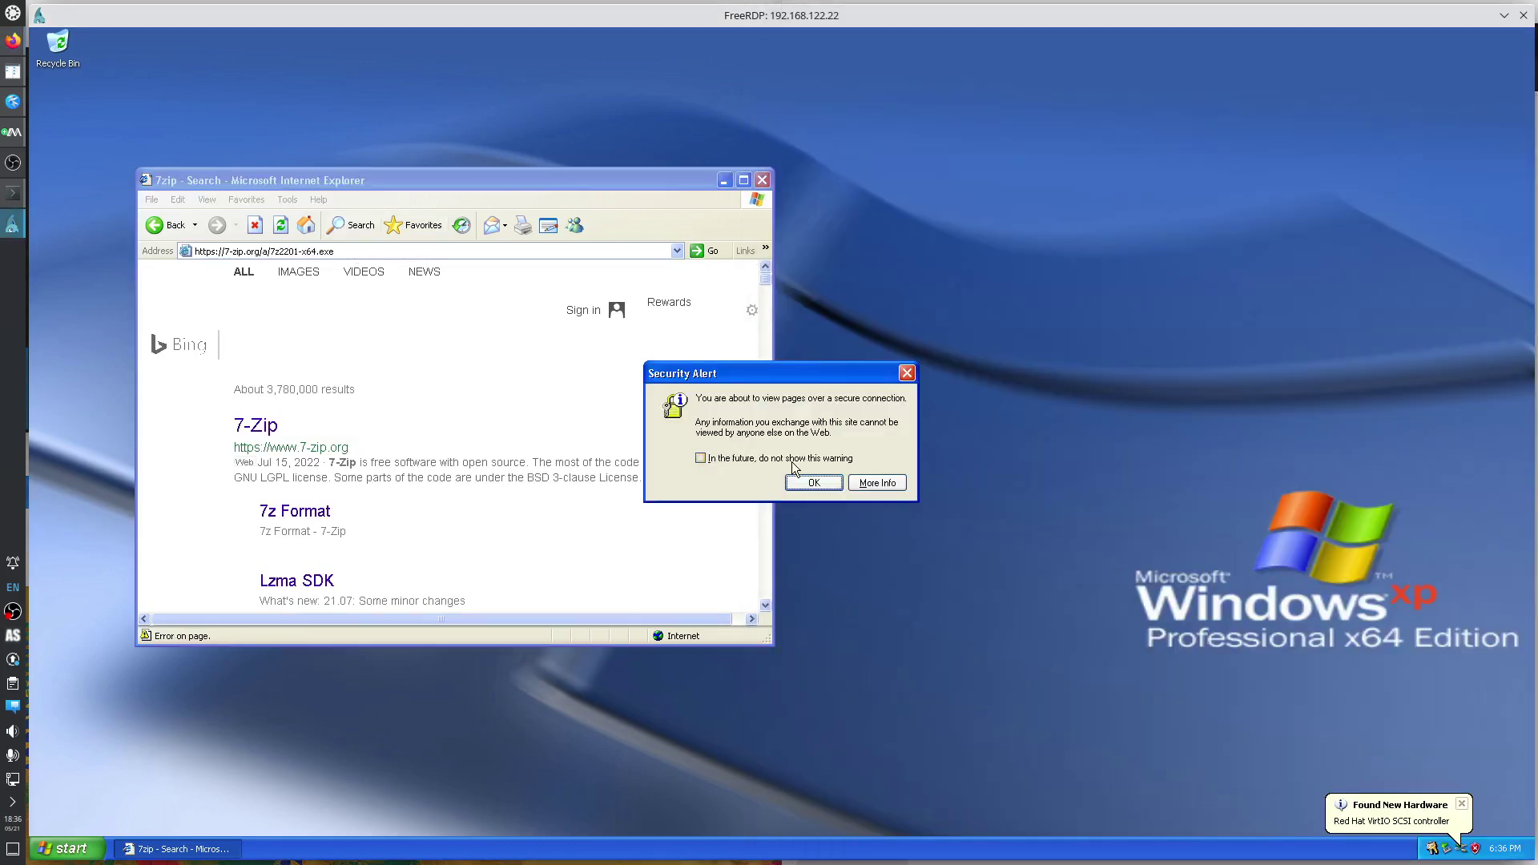
left_click(788, 463)
left_click(823, 486)
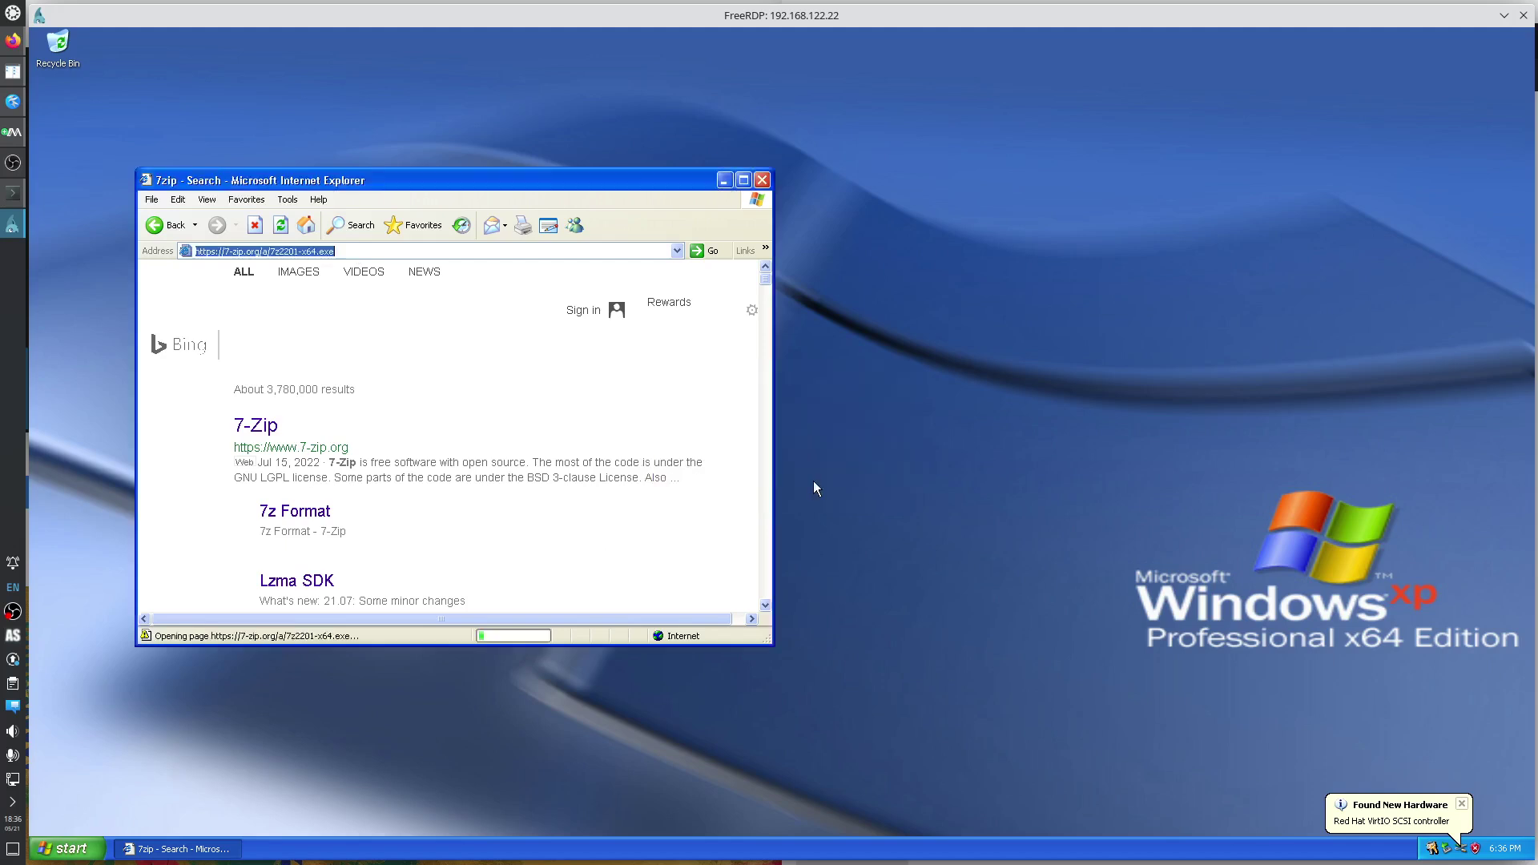
left_click(212, 251)
left_click(212, 251)
key("BackSpace")
key("Return")
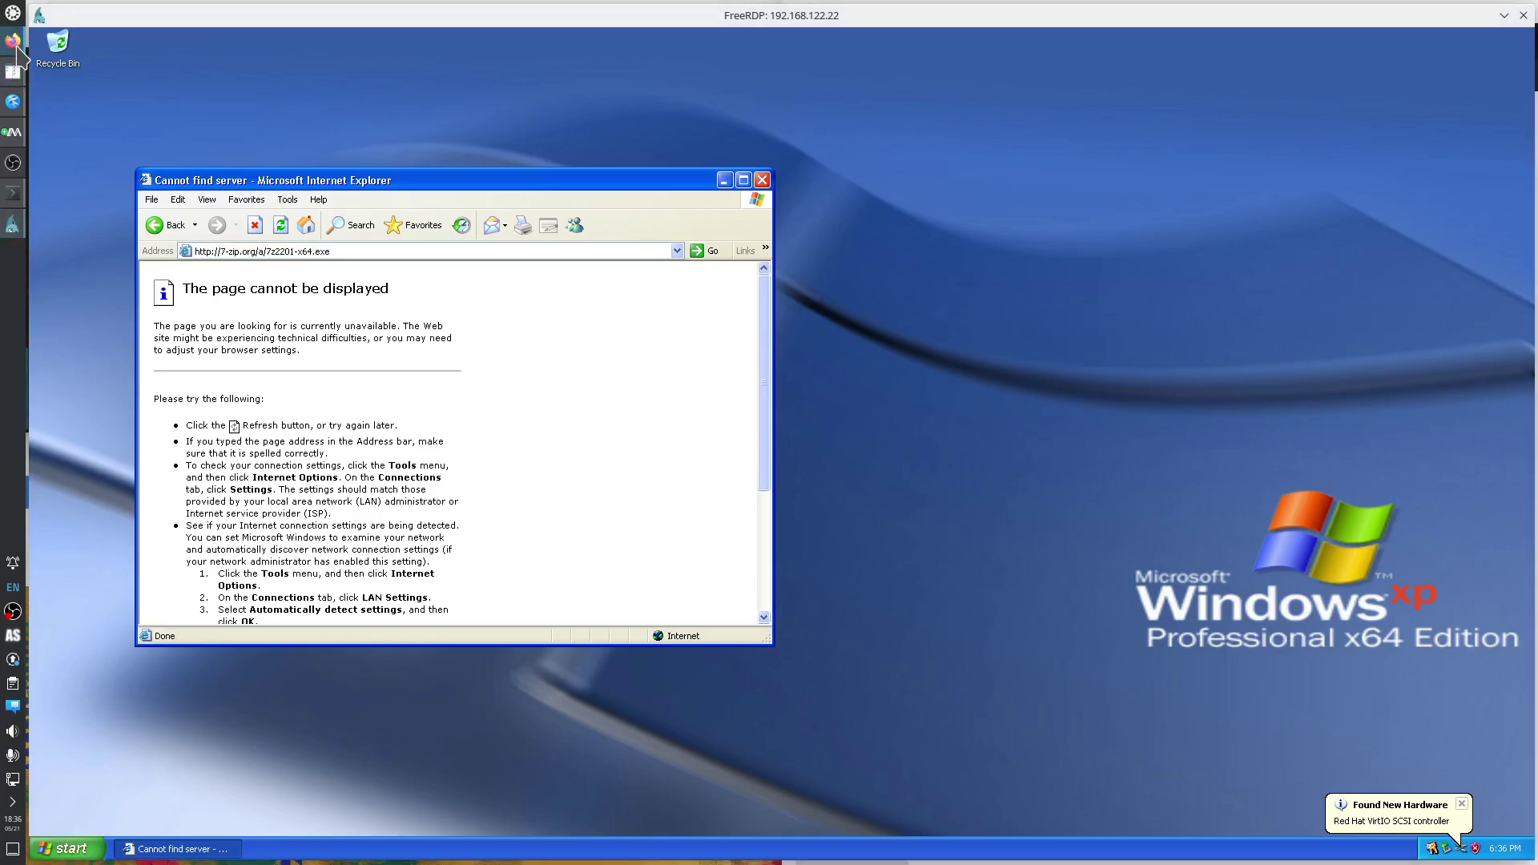
left_click(18, 49)
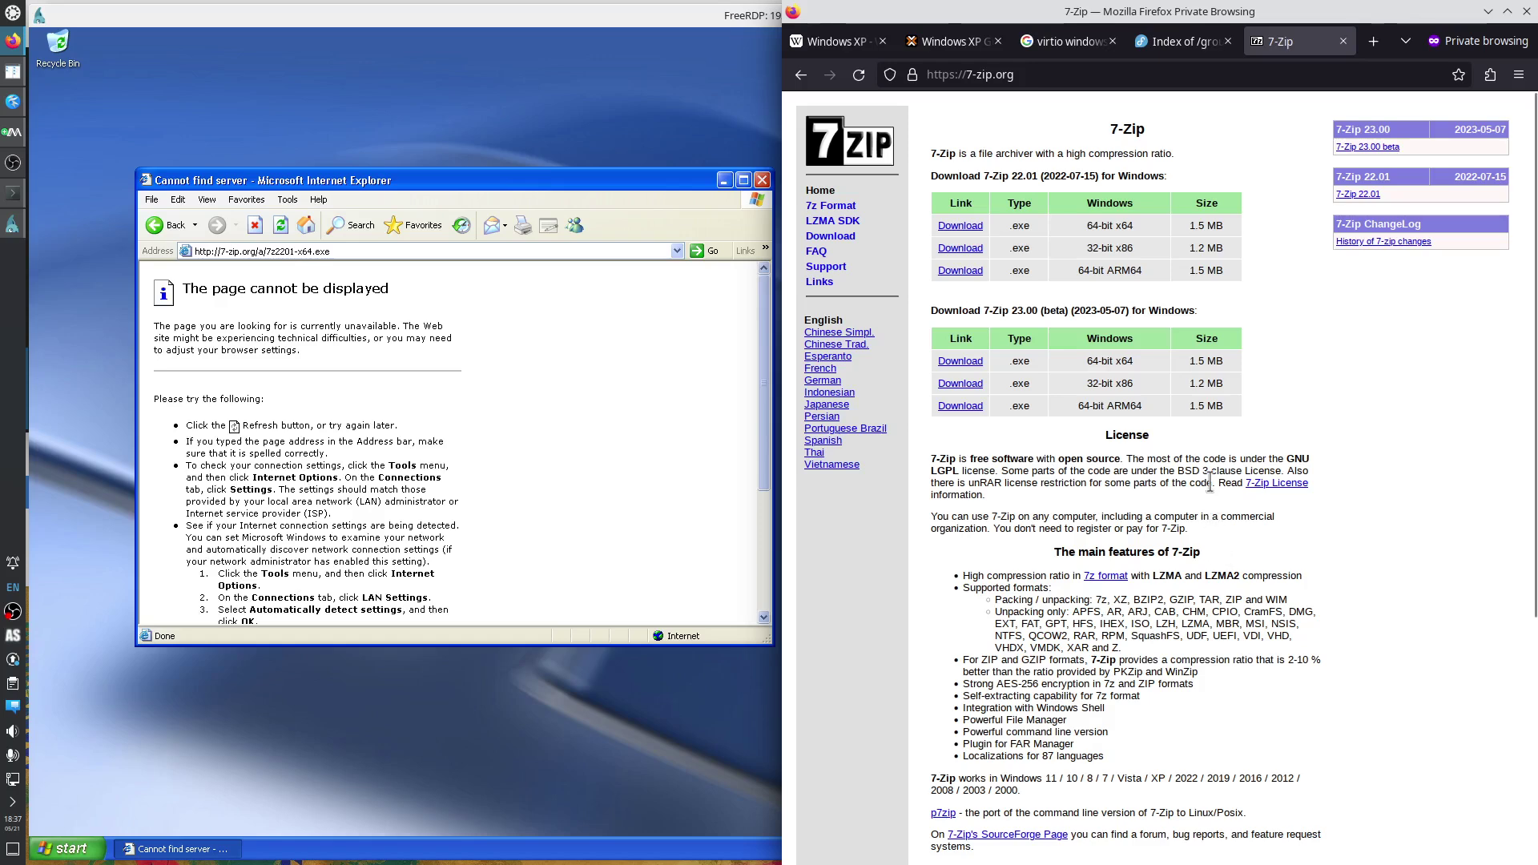
Save the 64-bit 7z2201-x64.exe installer from Firefox into the host's to_delete/iso folder.
left_click(962, 227)
left_click_drag(1017, 125, 592, 107)
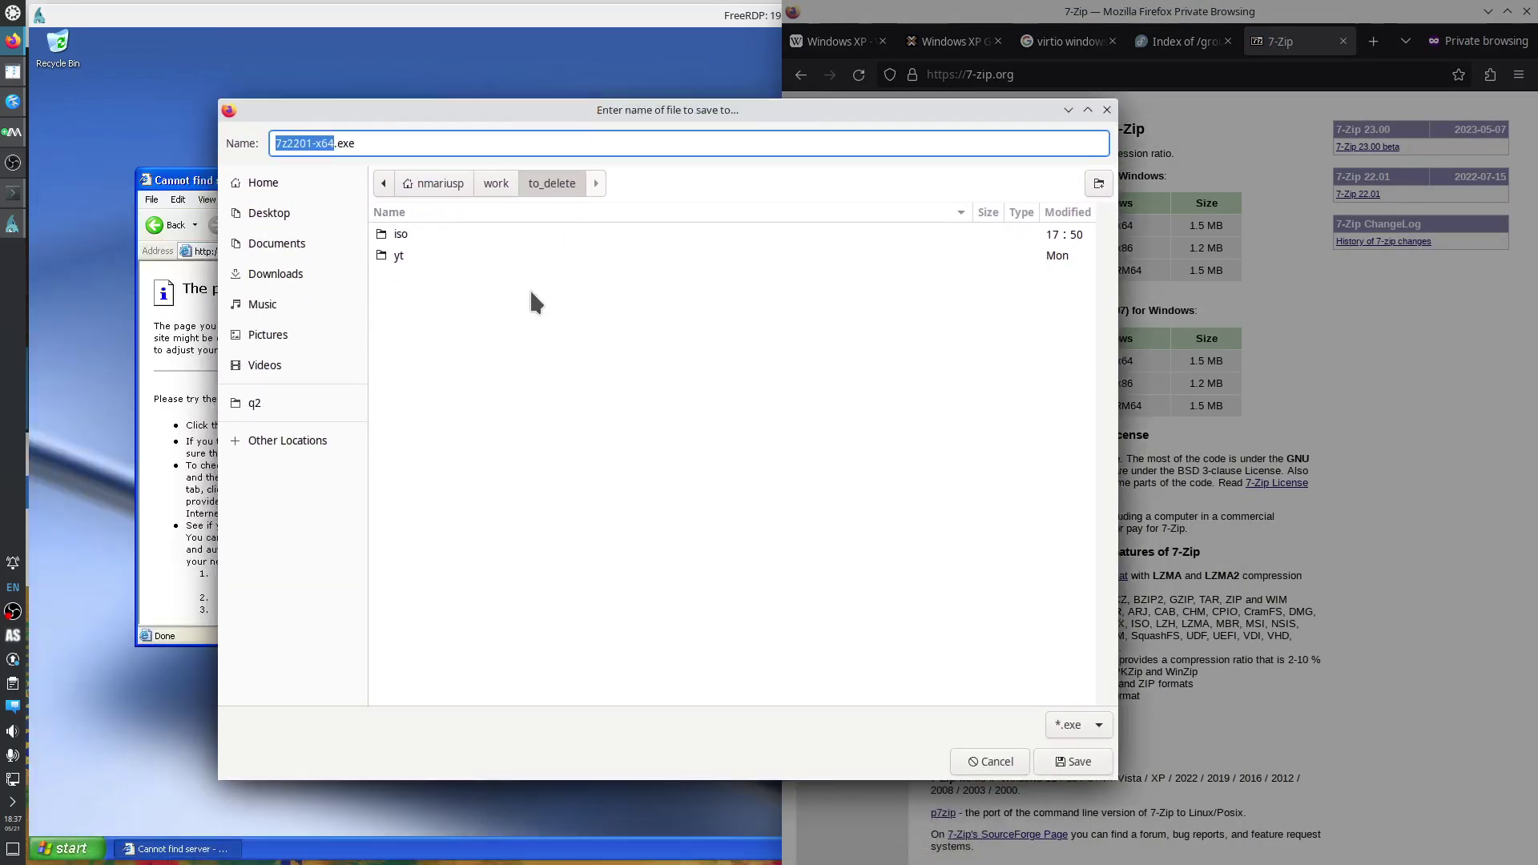
double_click(399, 234)
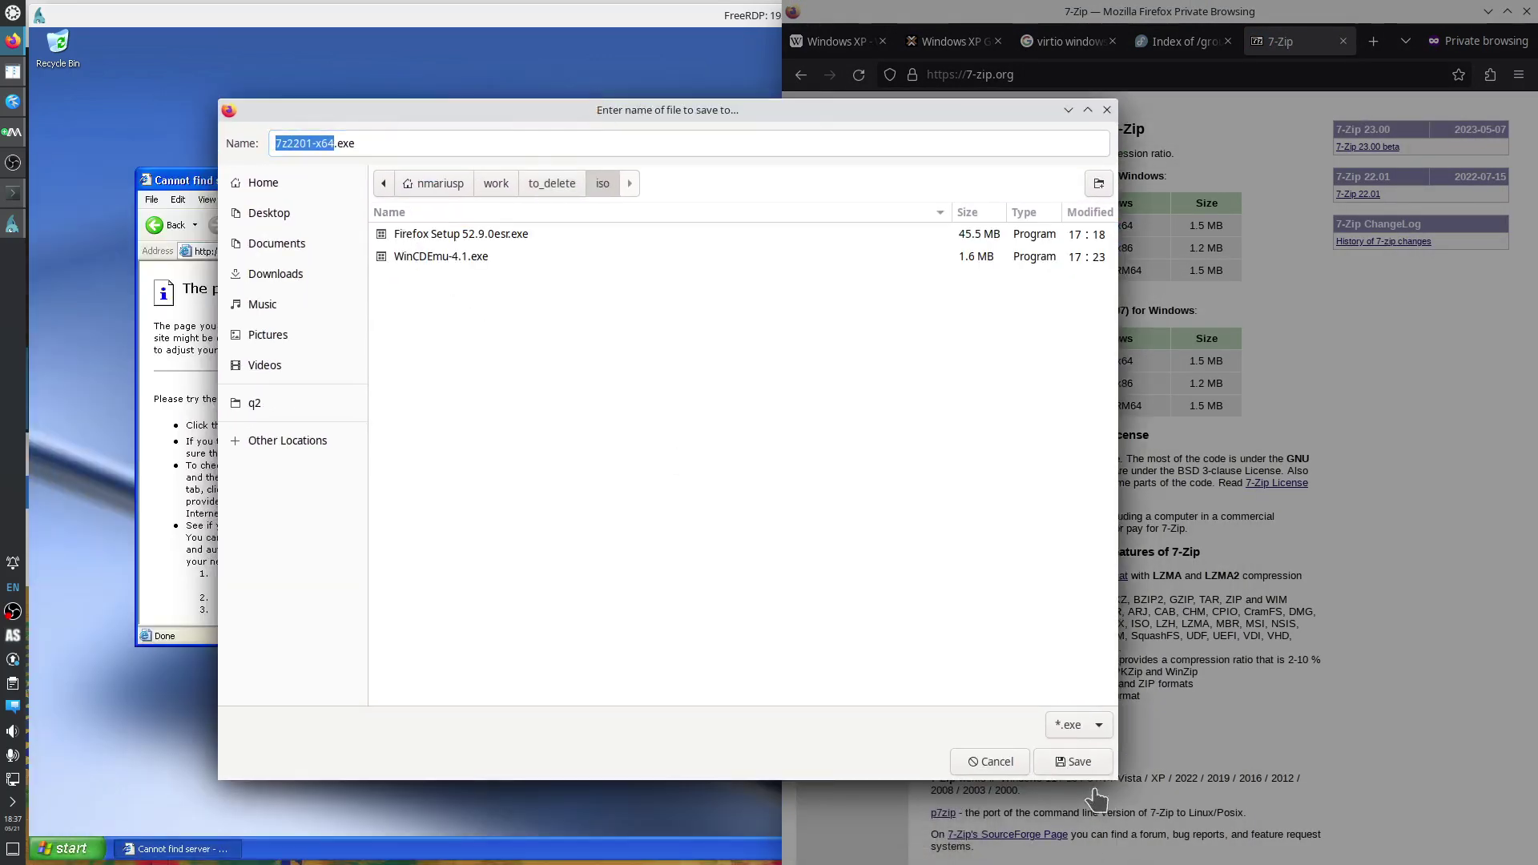
left_click(1073, 761)
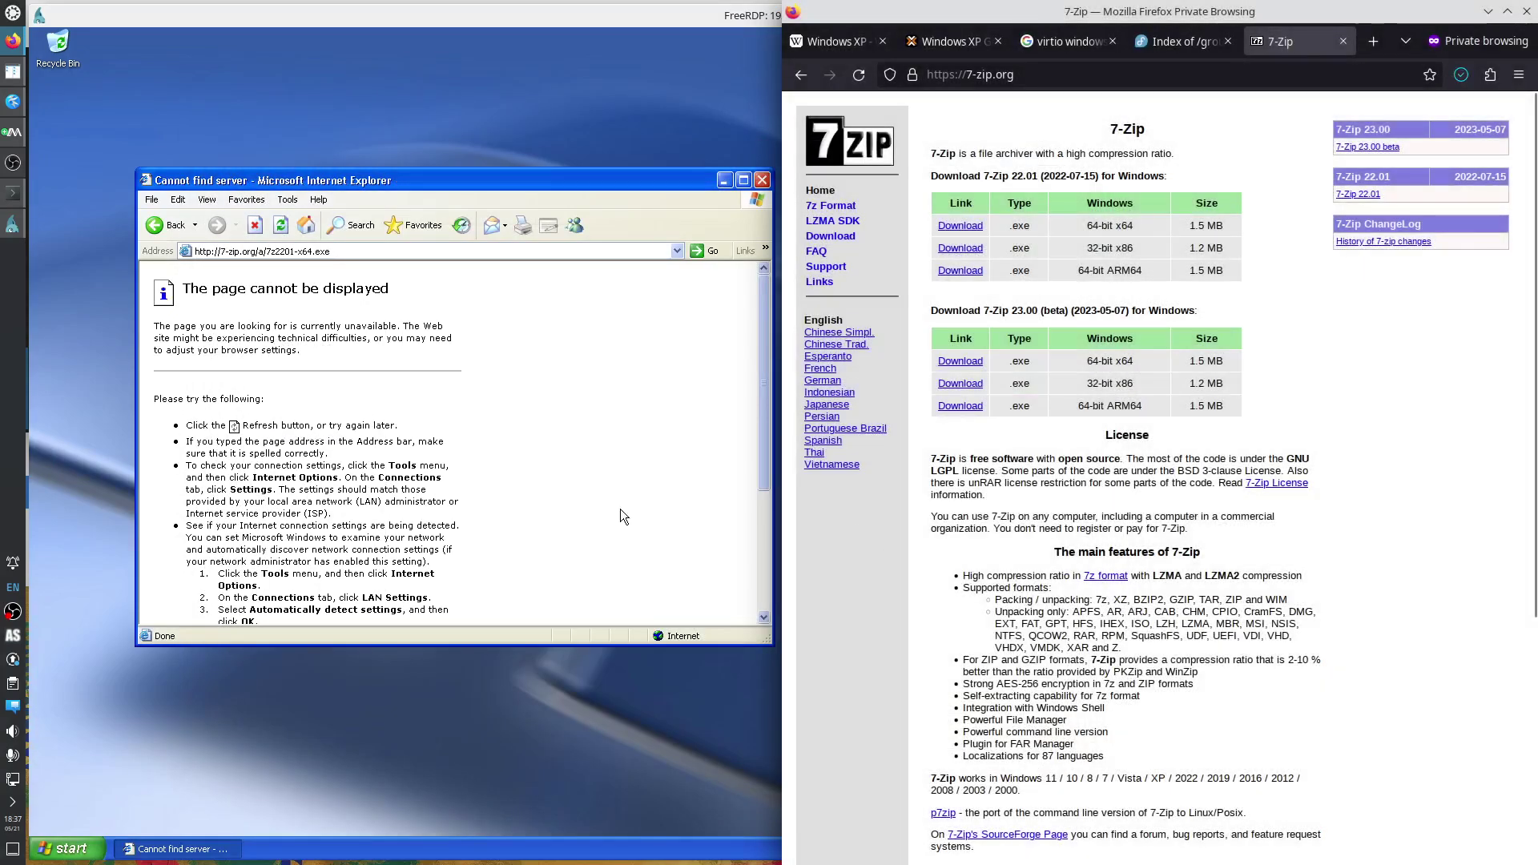
Close the FreeRDP XP session and bring up the xp.md notes in Kate.
double_click(318, 15)
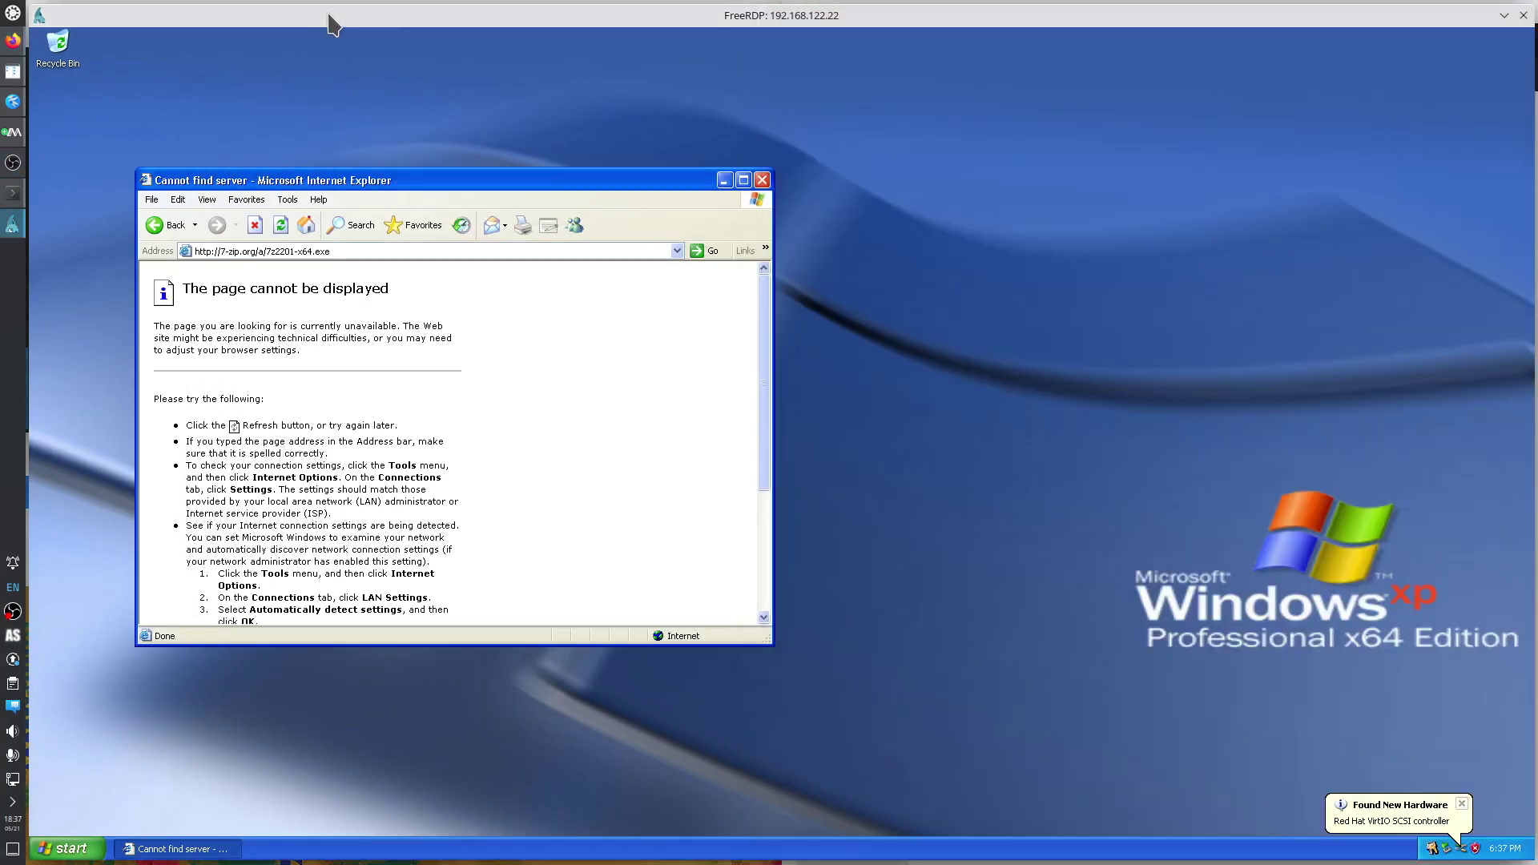
left_click(1524, 16)
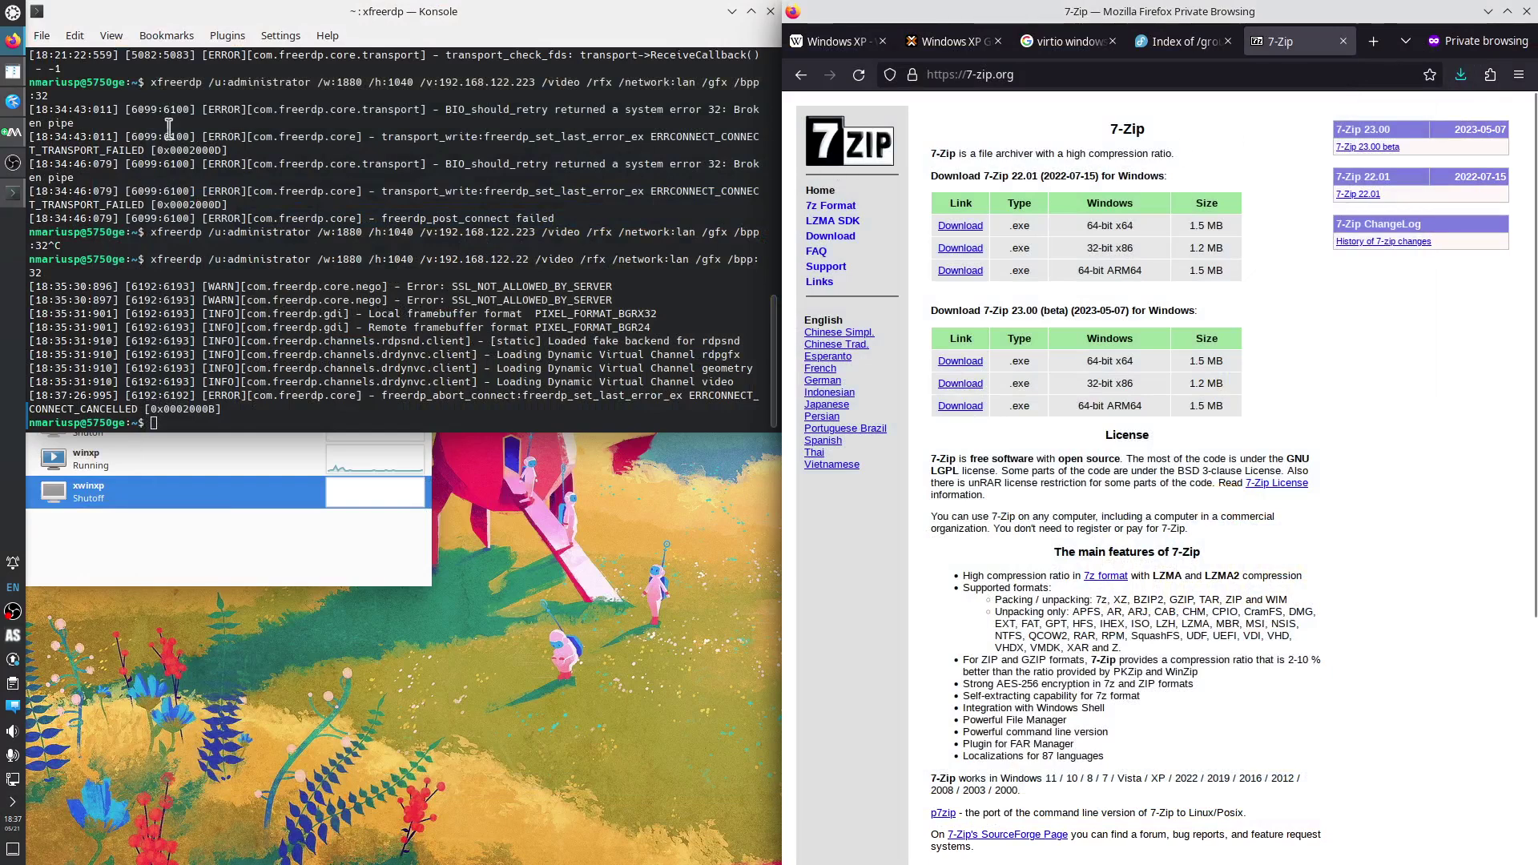
left_click(13, 101)
left_click(1131, 382)
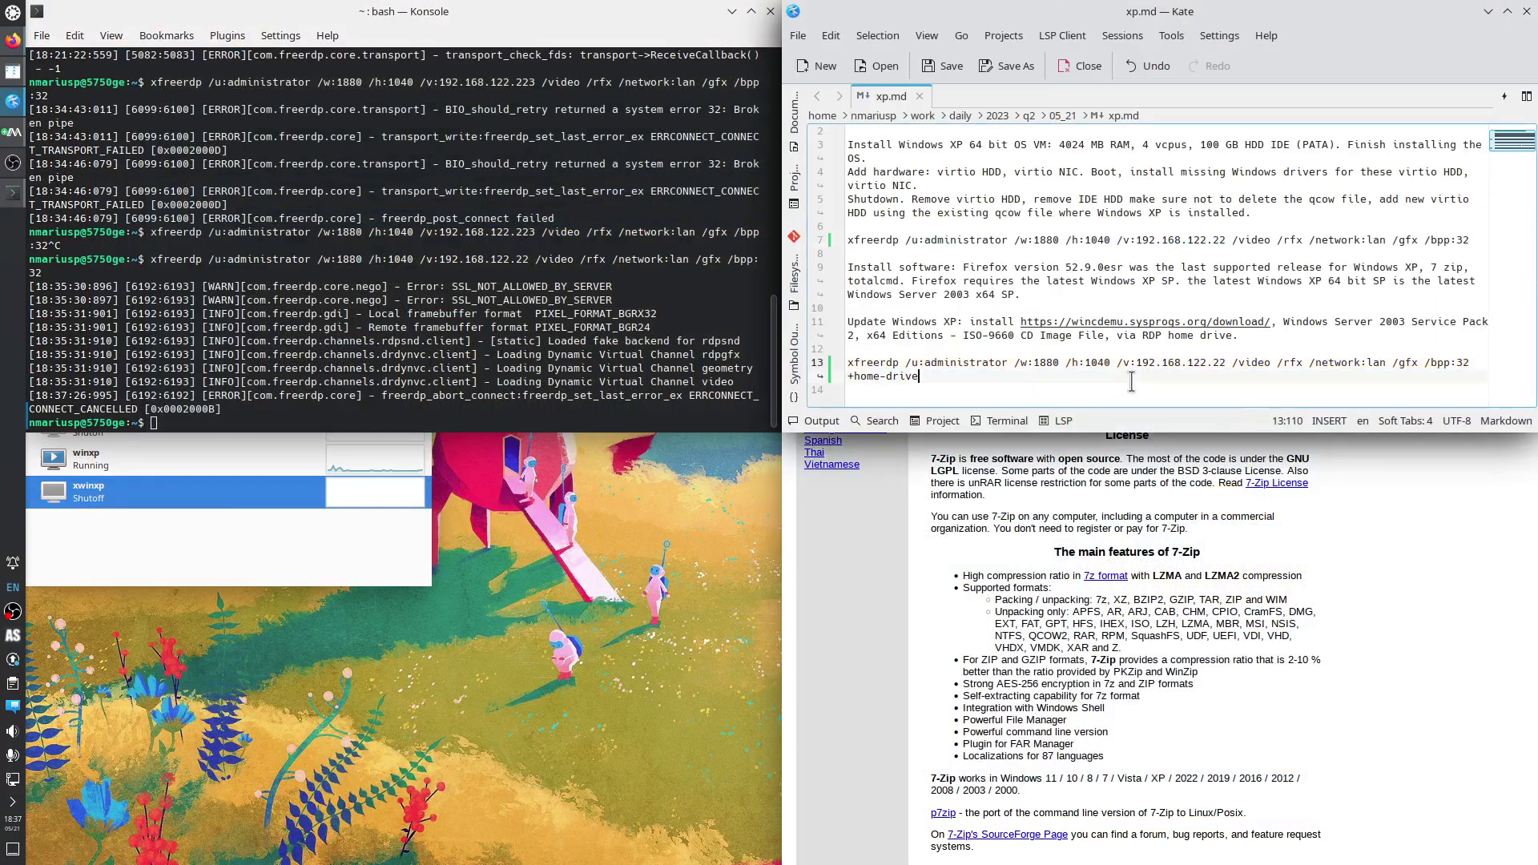
Compare the xfreerdp commands on lines 7 and 13, checking /u:administrator, /w:, /network:lan and +home-drive.
left_click(867, 250)
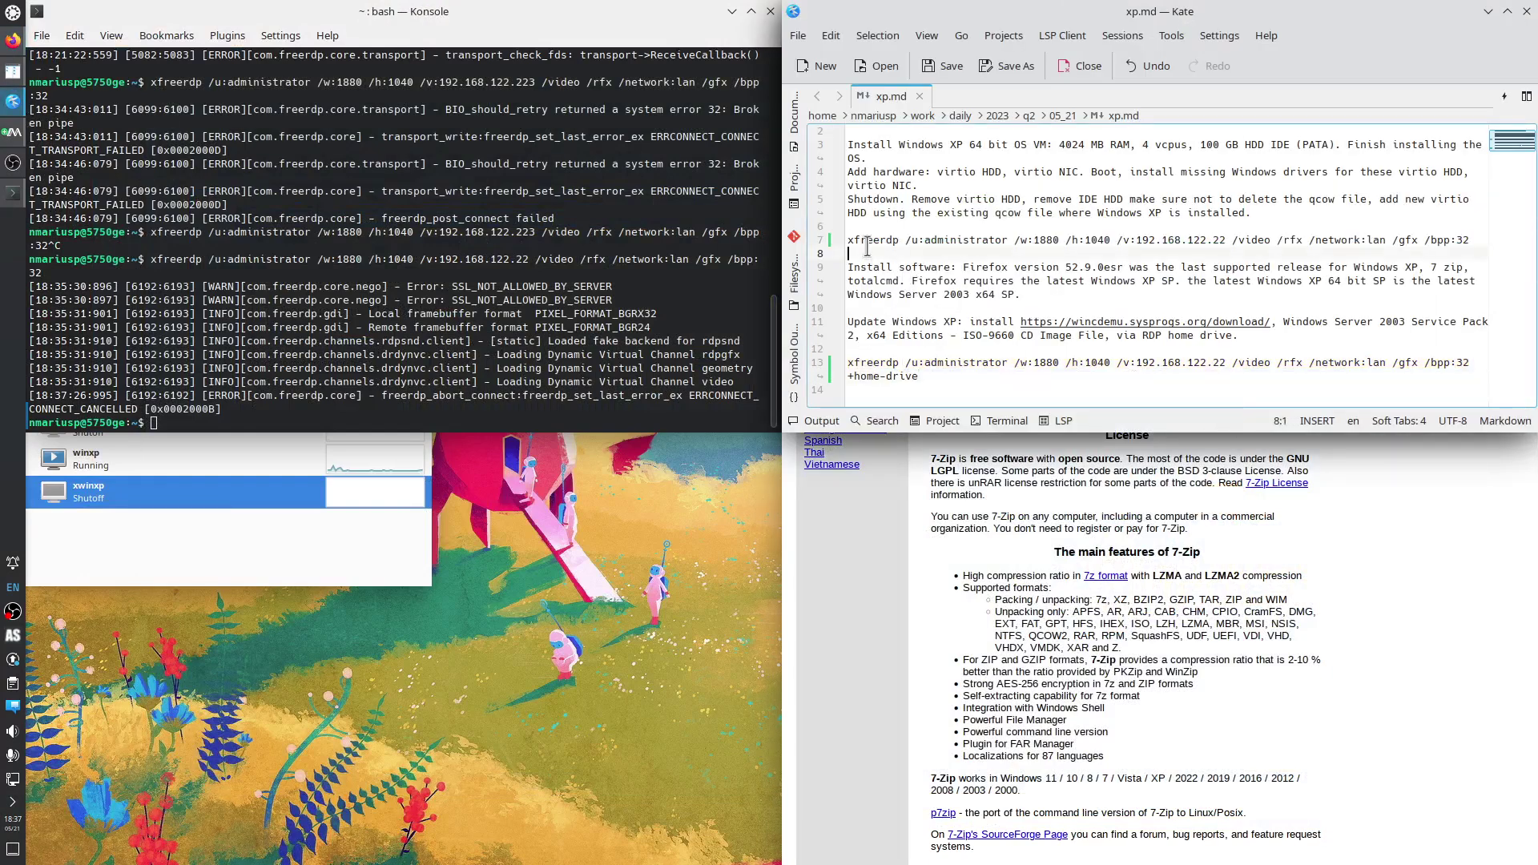
double_click(867, 240)
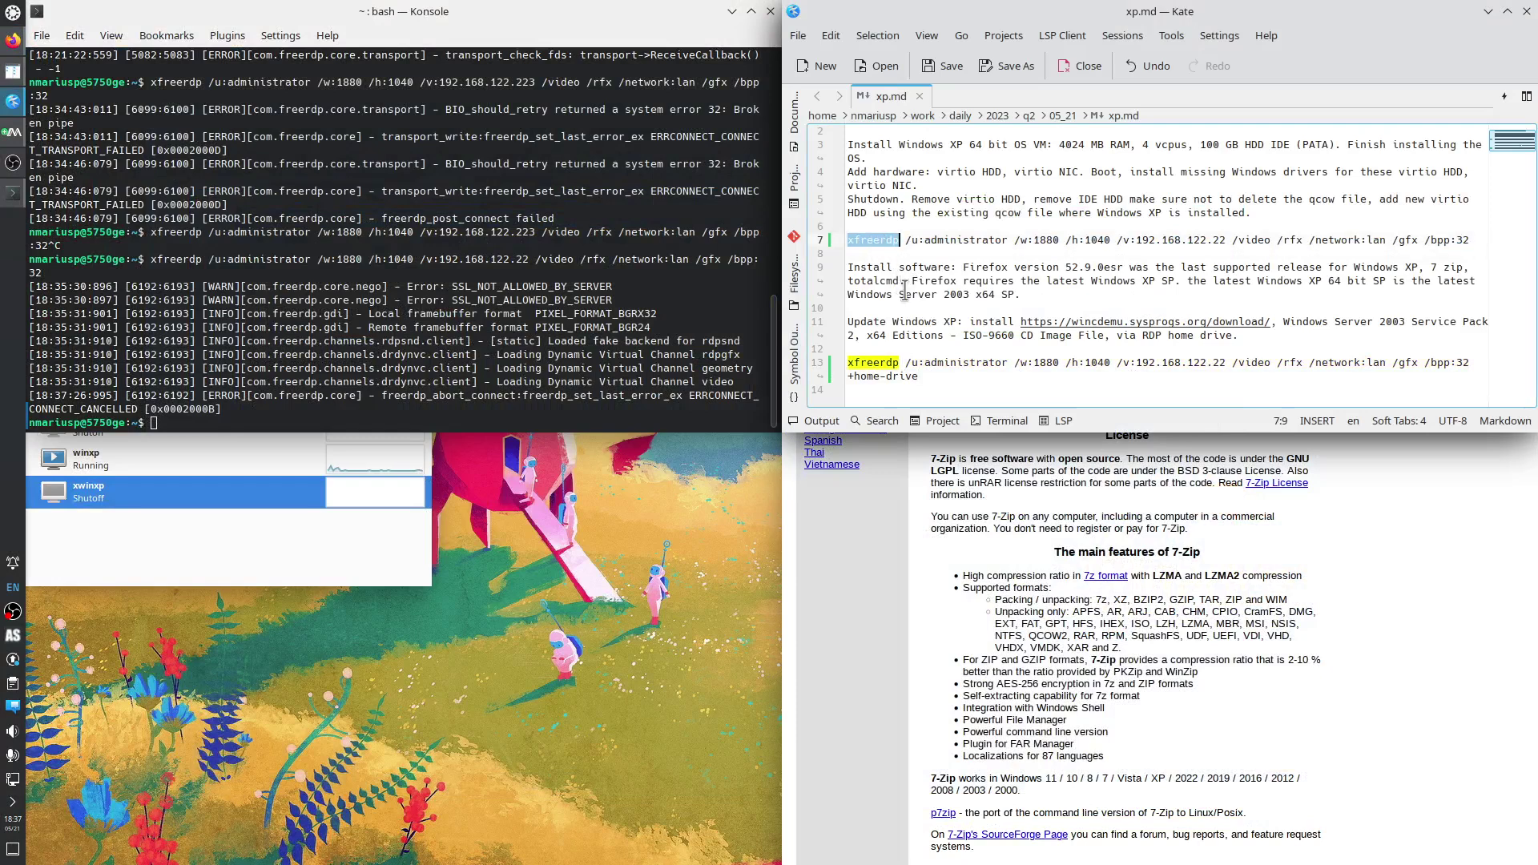
left_click_drag(906, 240, 1008, 240)
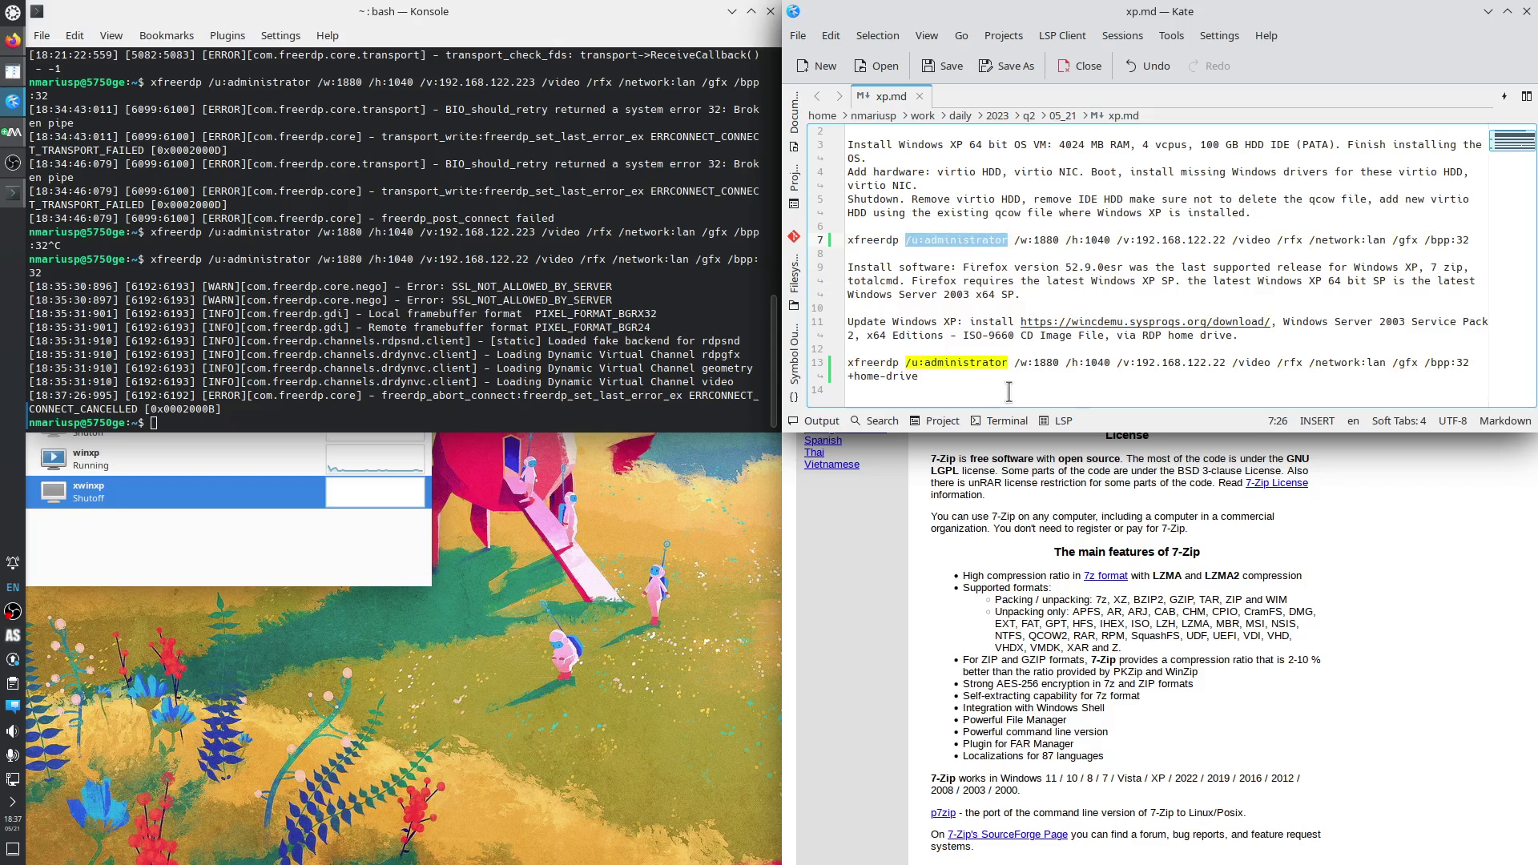
left_click_drag(1015, 240, 1470, 240)
left_click(1395, 239)
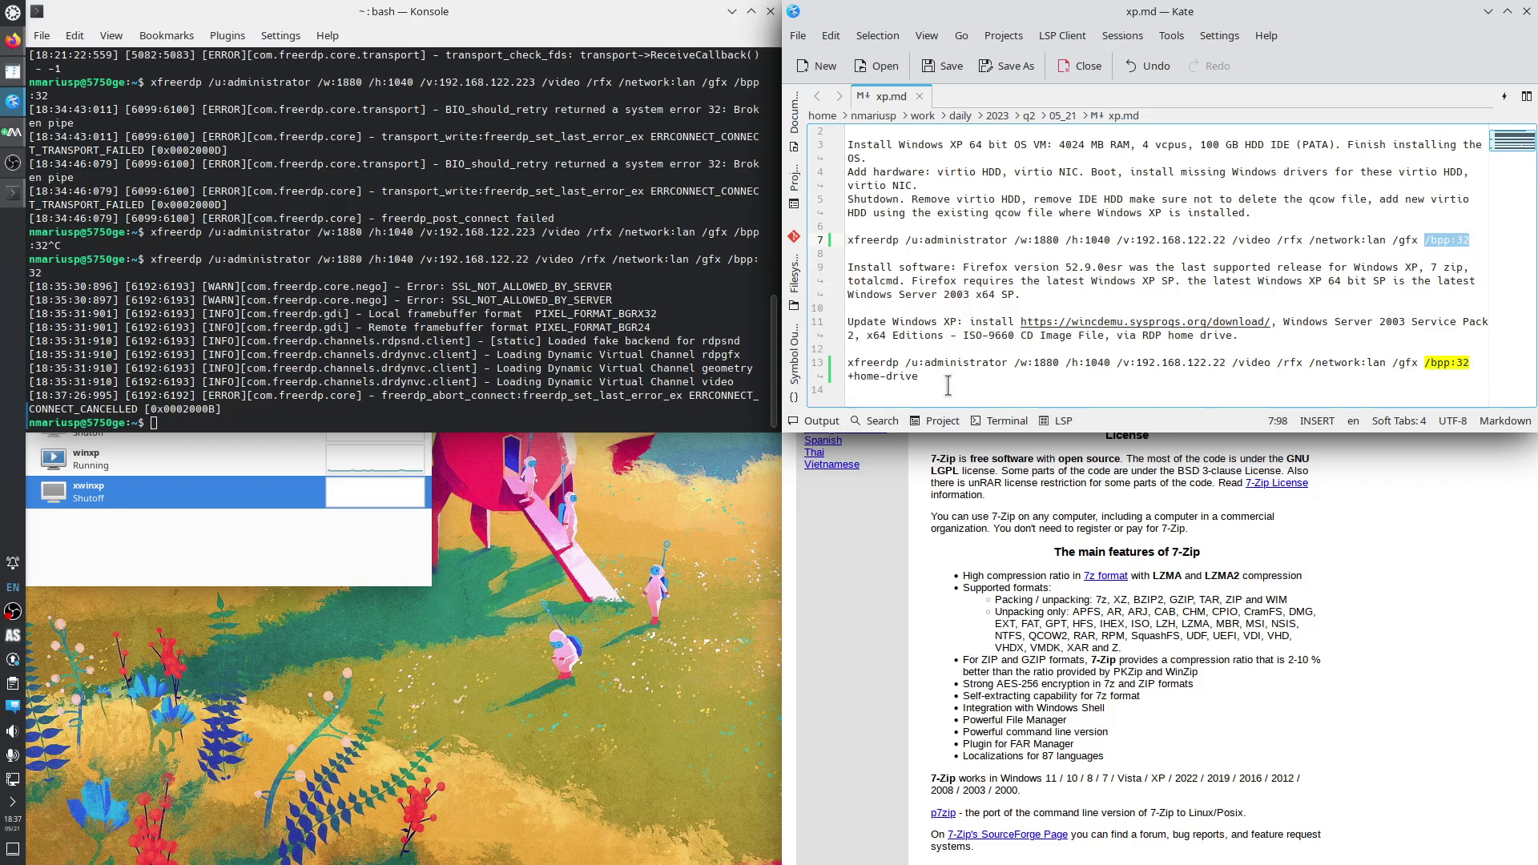
left_click_drag(919, 376, 847, 376)
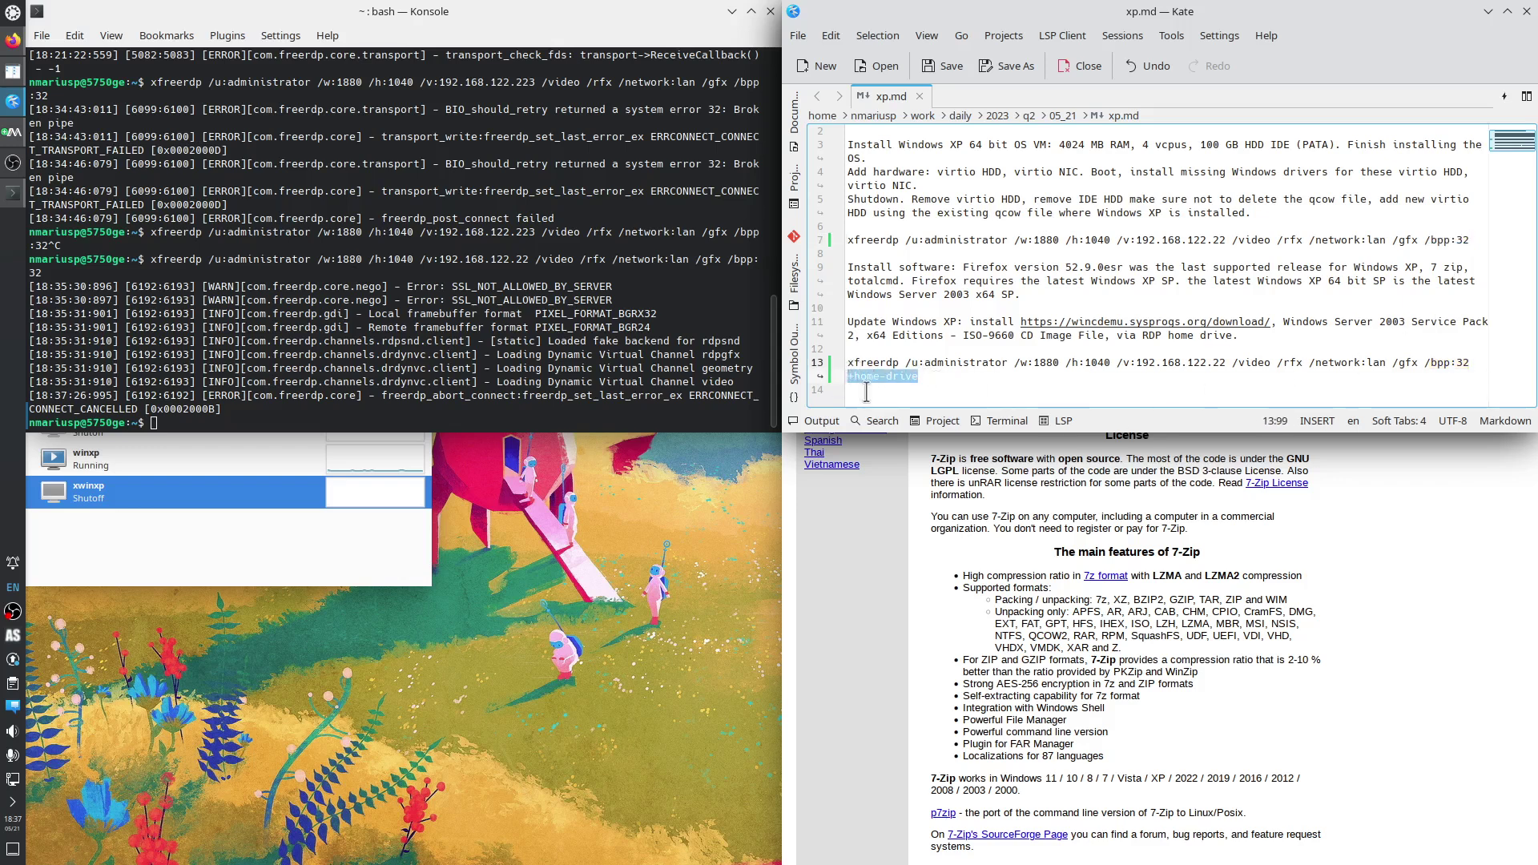
left_click(925, 375)
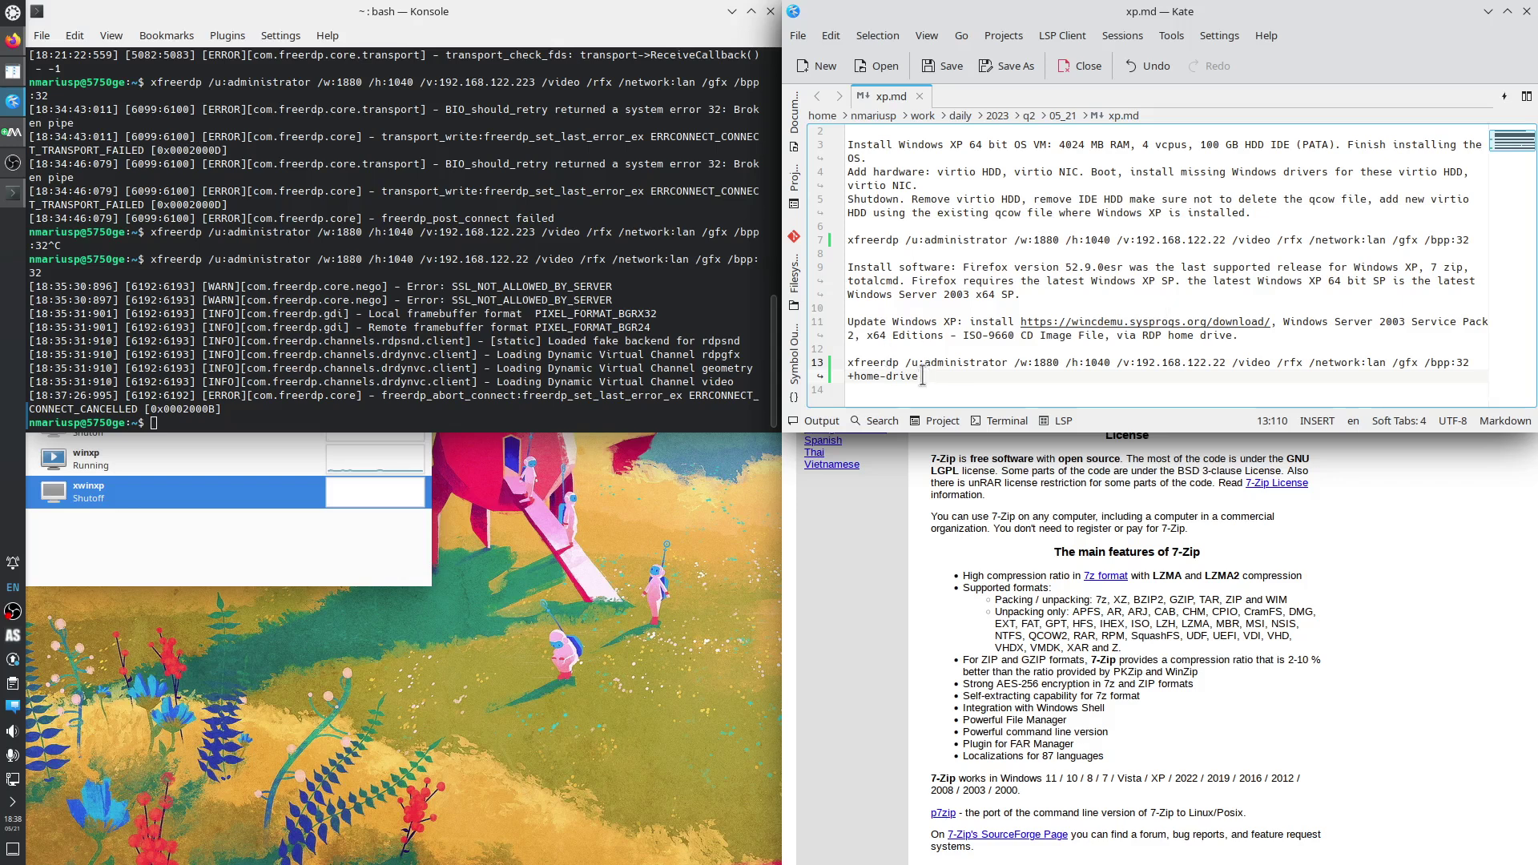
Copy line 13's xfreerdp command with +home-drive into Konsole and run it against 192.168.122.22.
left_click_drag(921, 376, 847, 362)
right_click(882, 368)
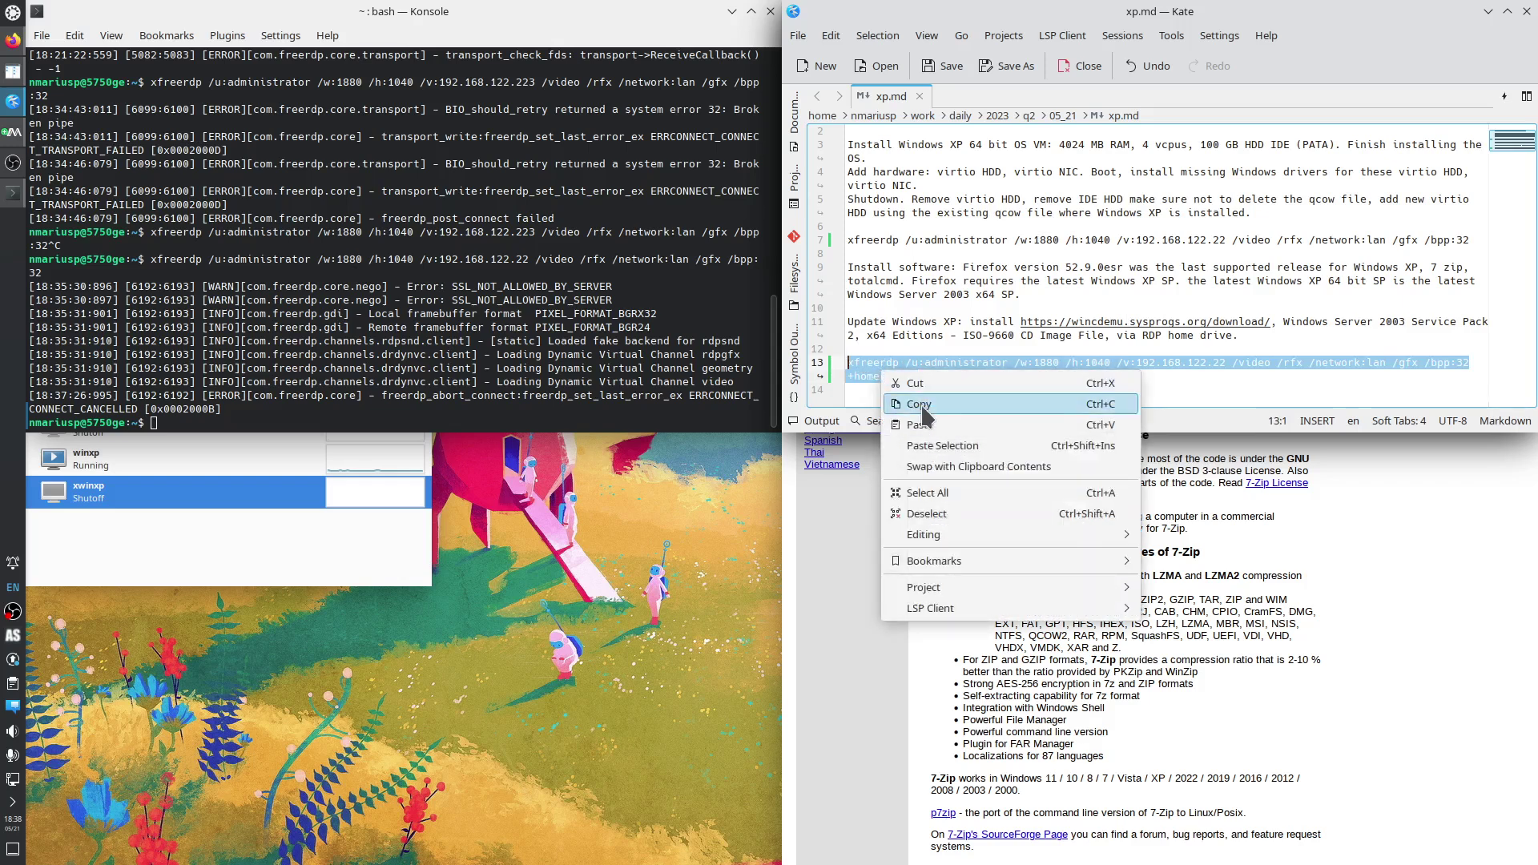
left_click(923, 407)
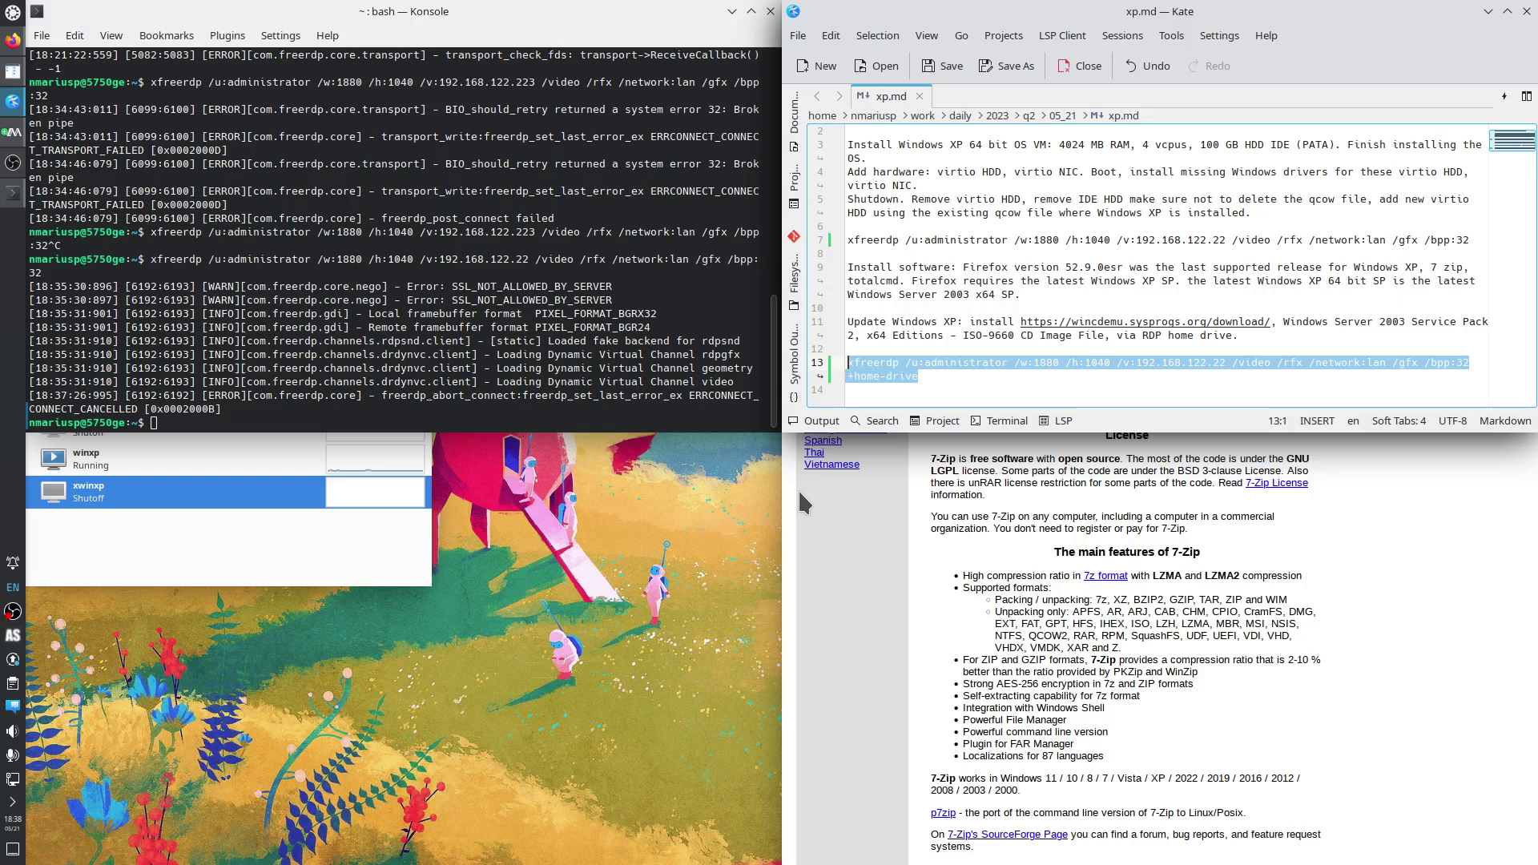
left_click(233, 421)
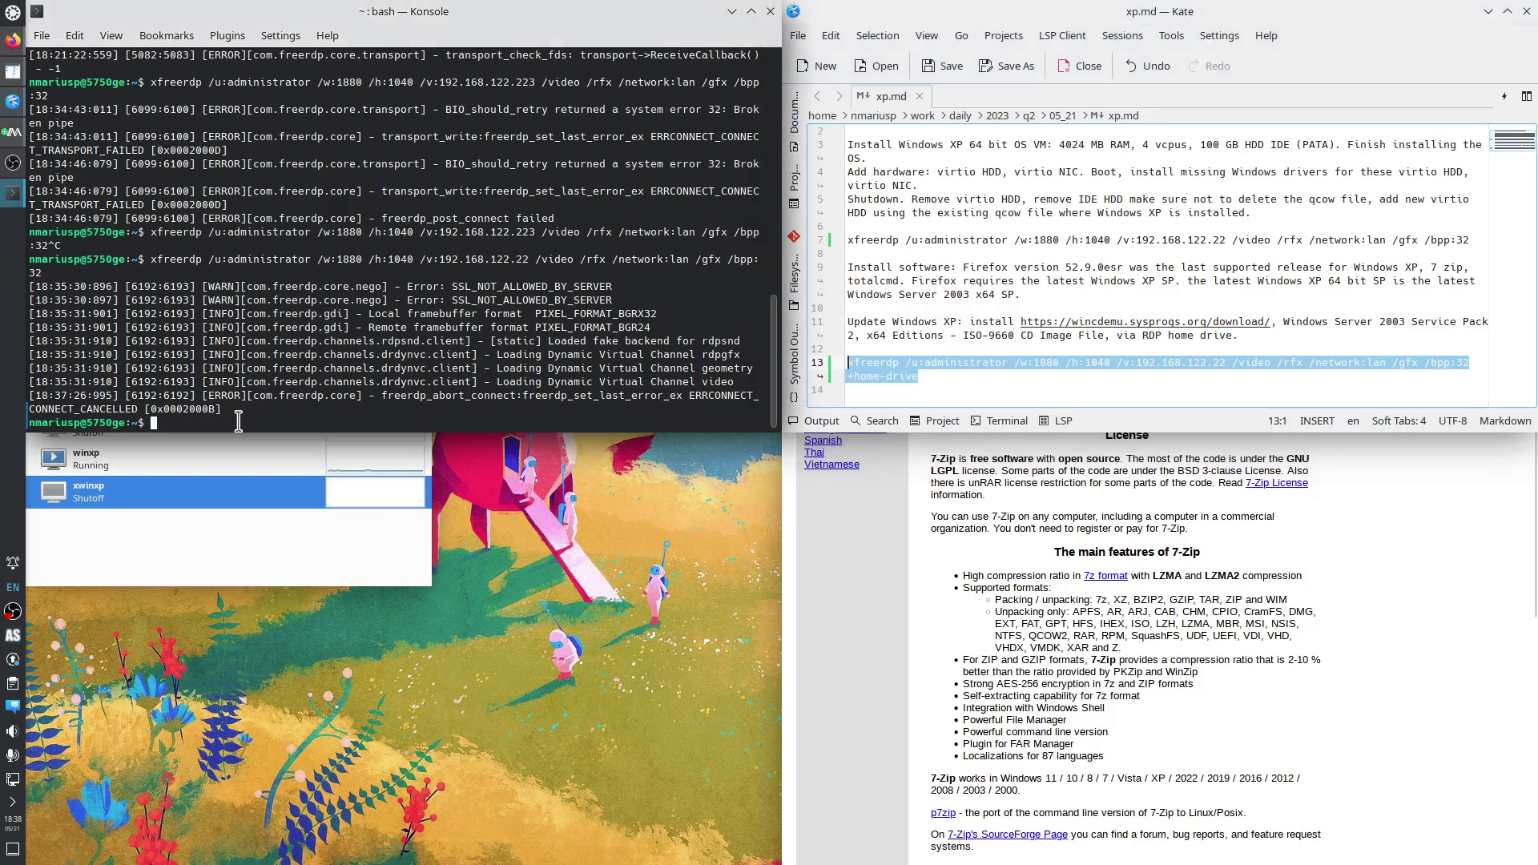
key("ctrl+shift+v")
key("Return")
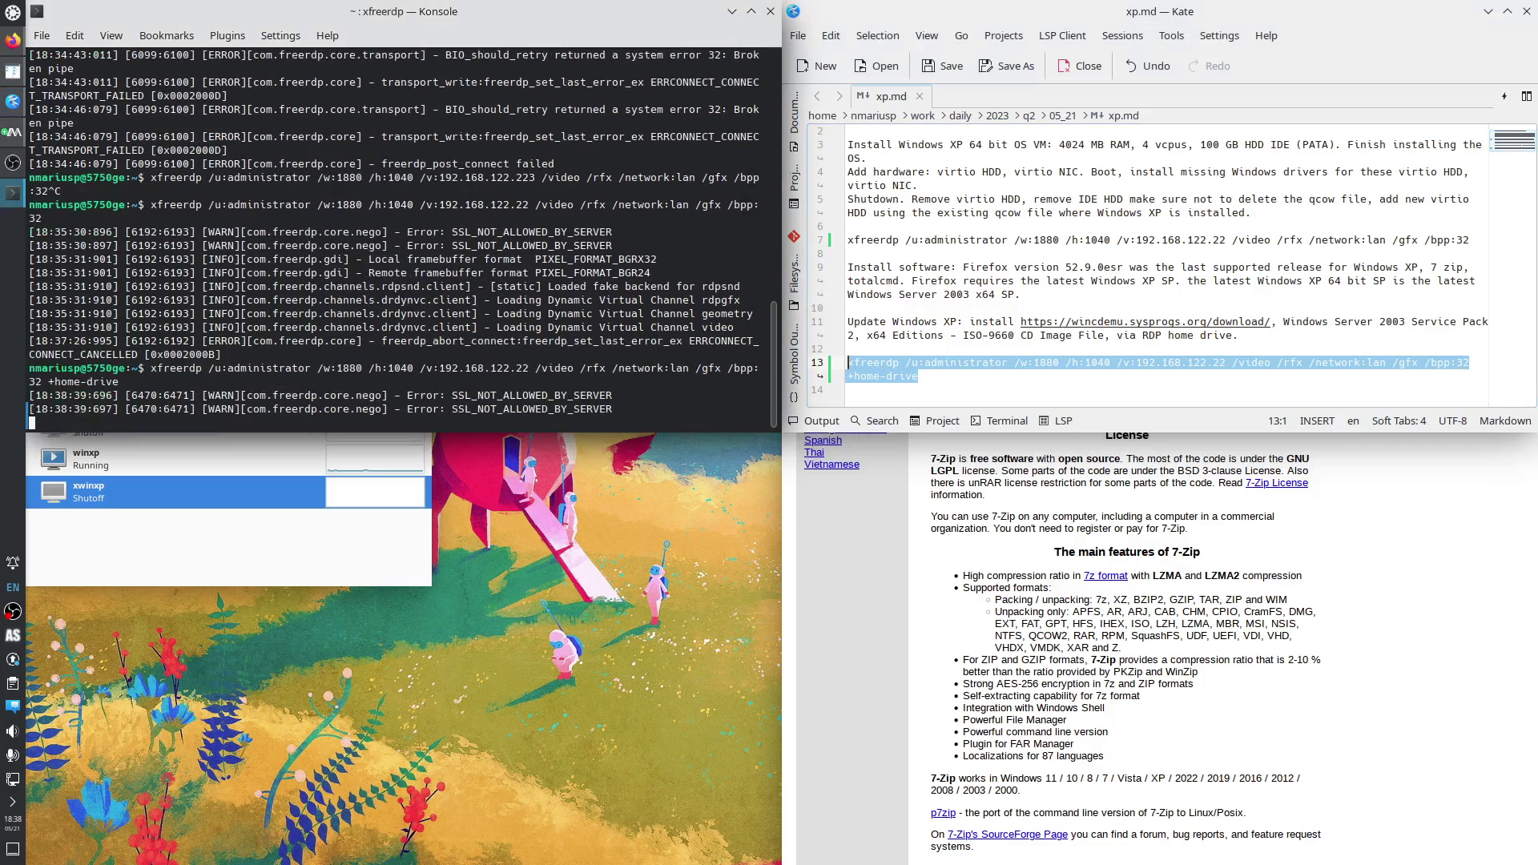
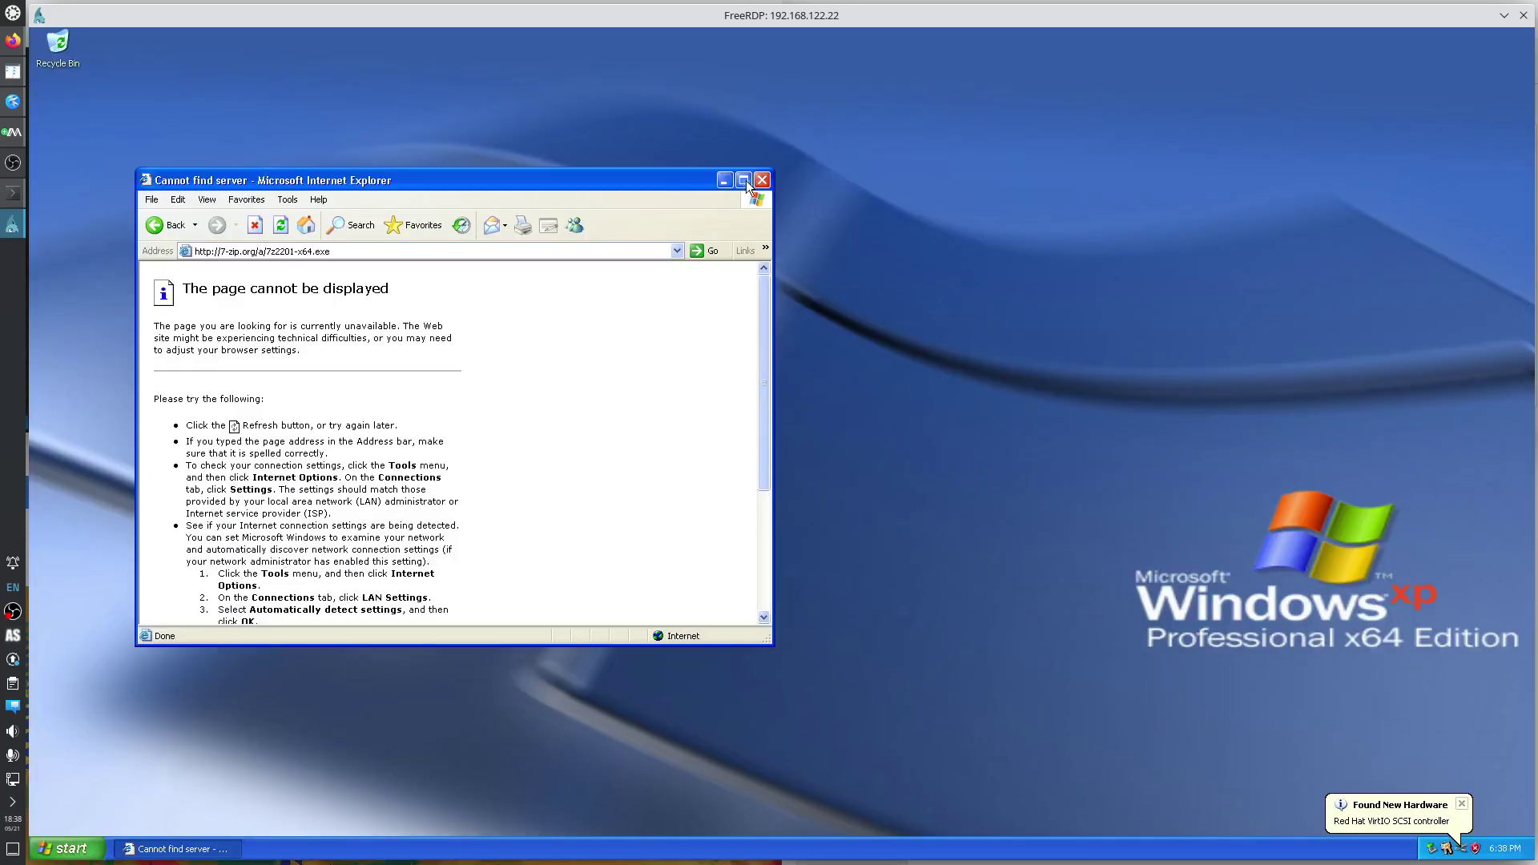
Close the IE error window and browse All Users Explorer to home on 5750ge > work > to_delete > iso.
left_click(762, 179)
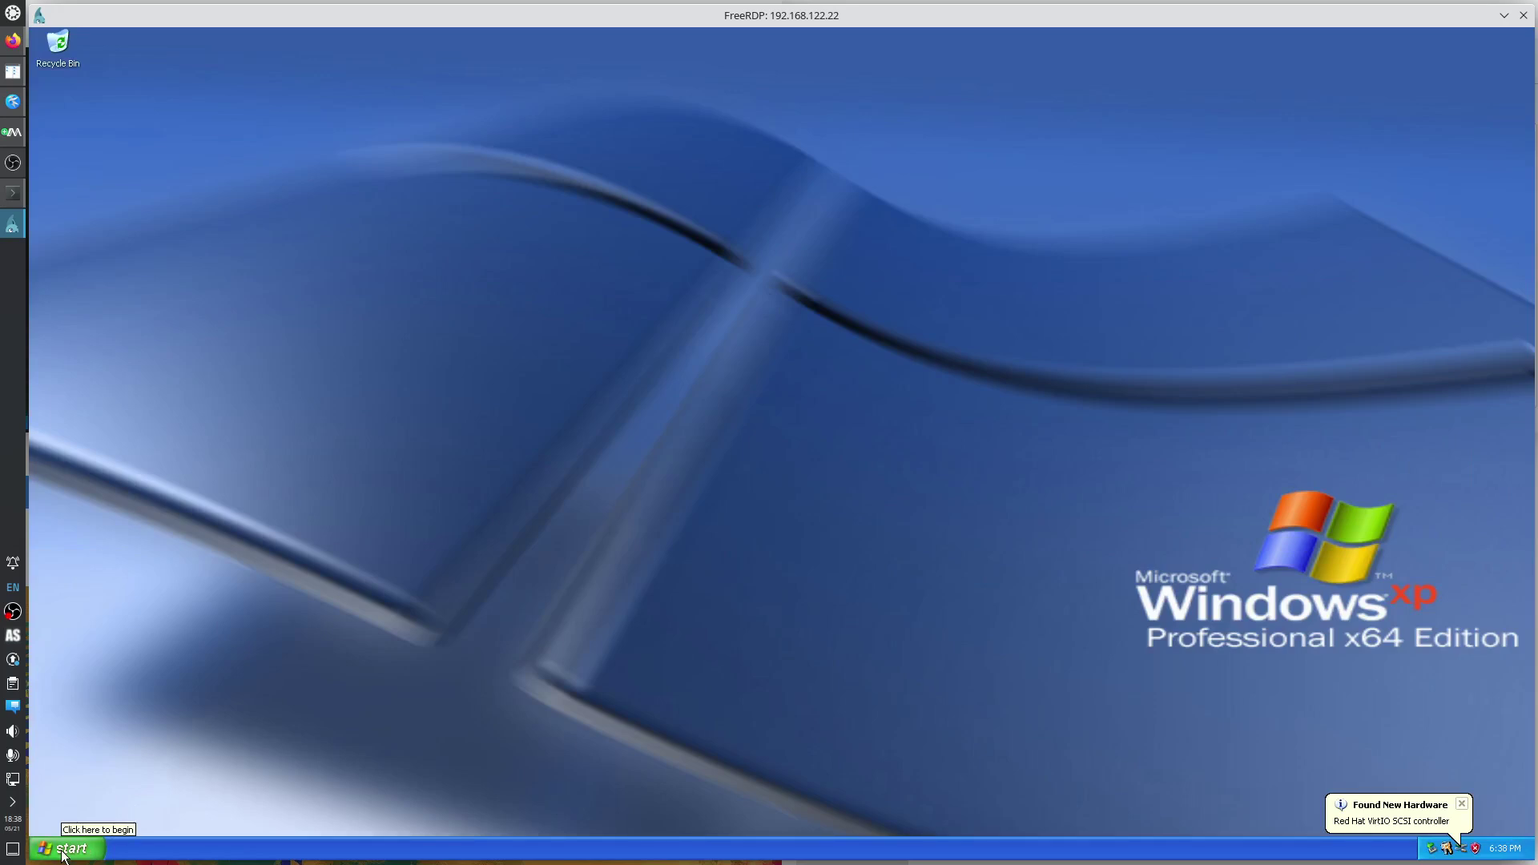
right_click(64, 850)
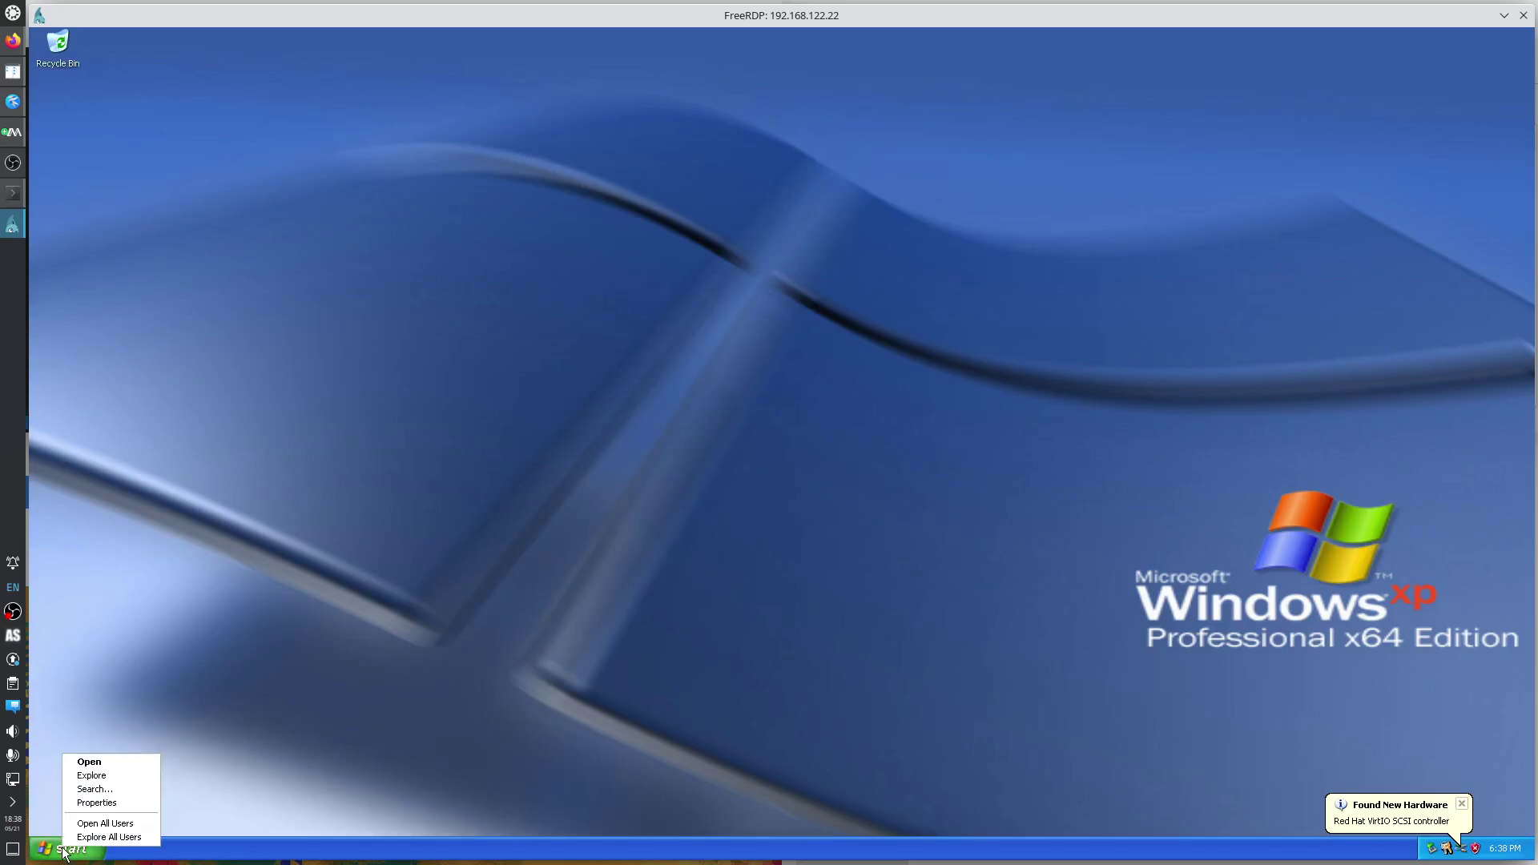
left_click(112, 838)
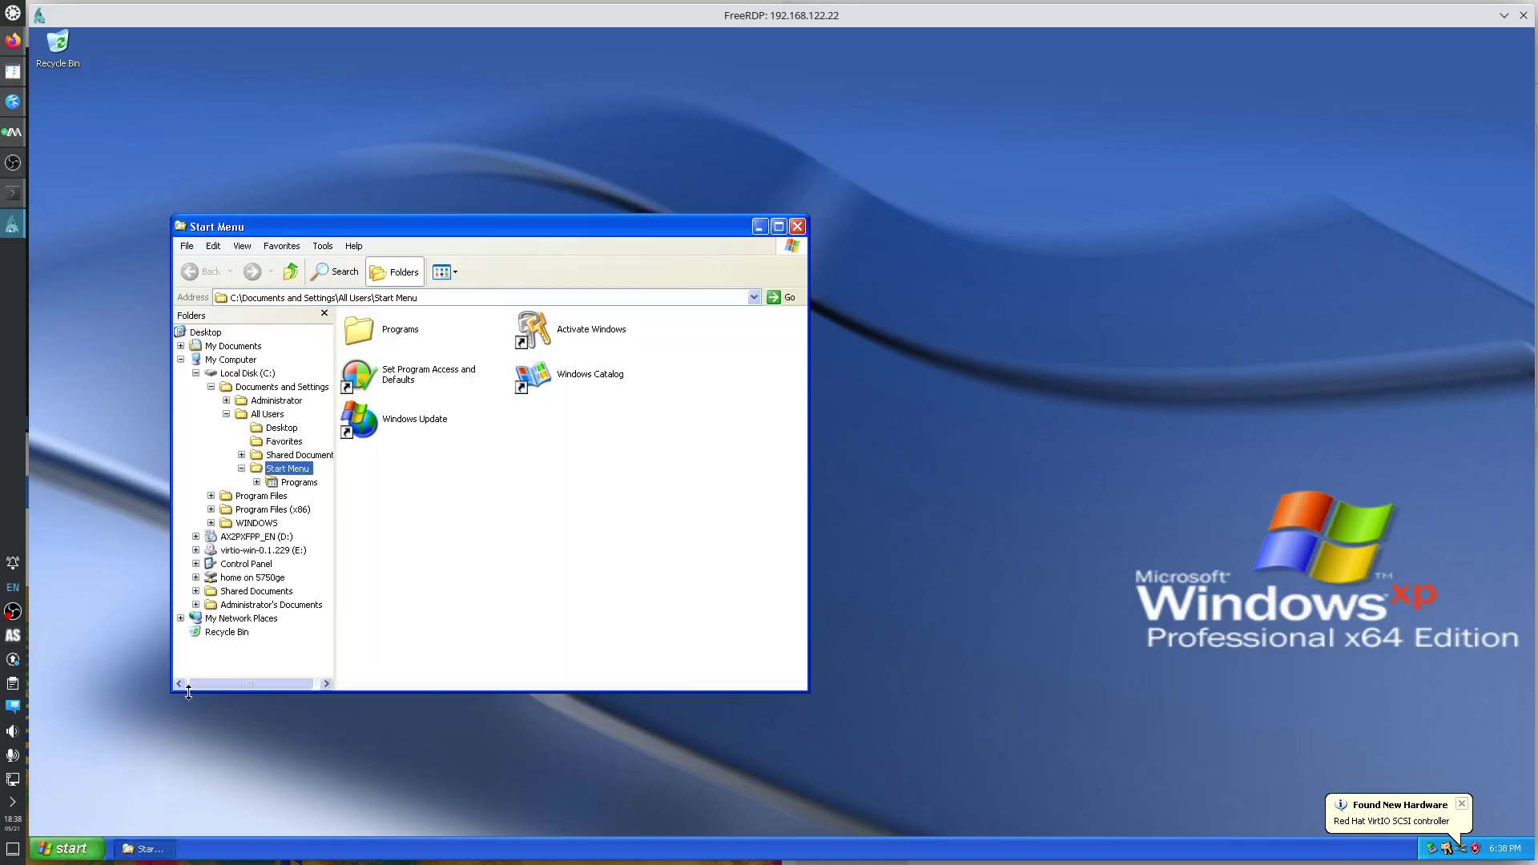
left_click(251, 577)
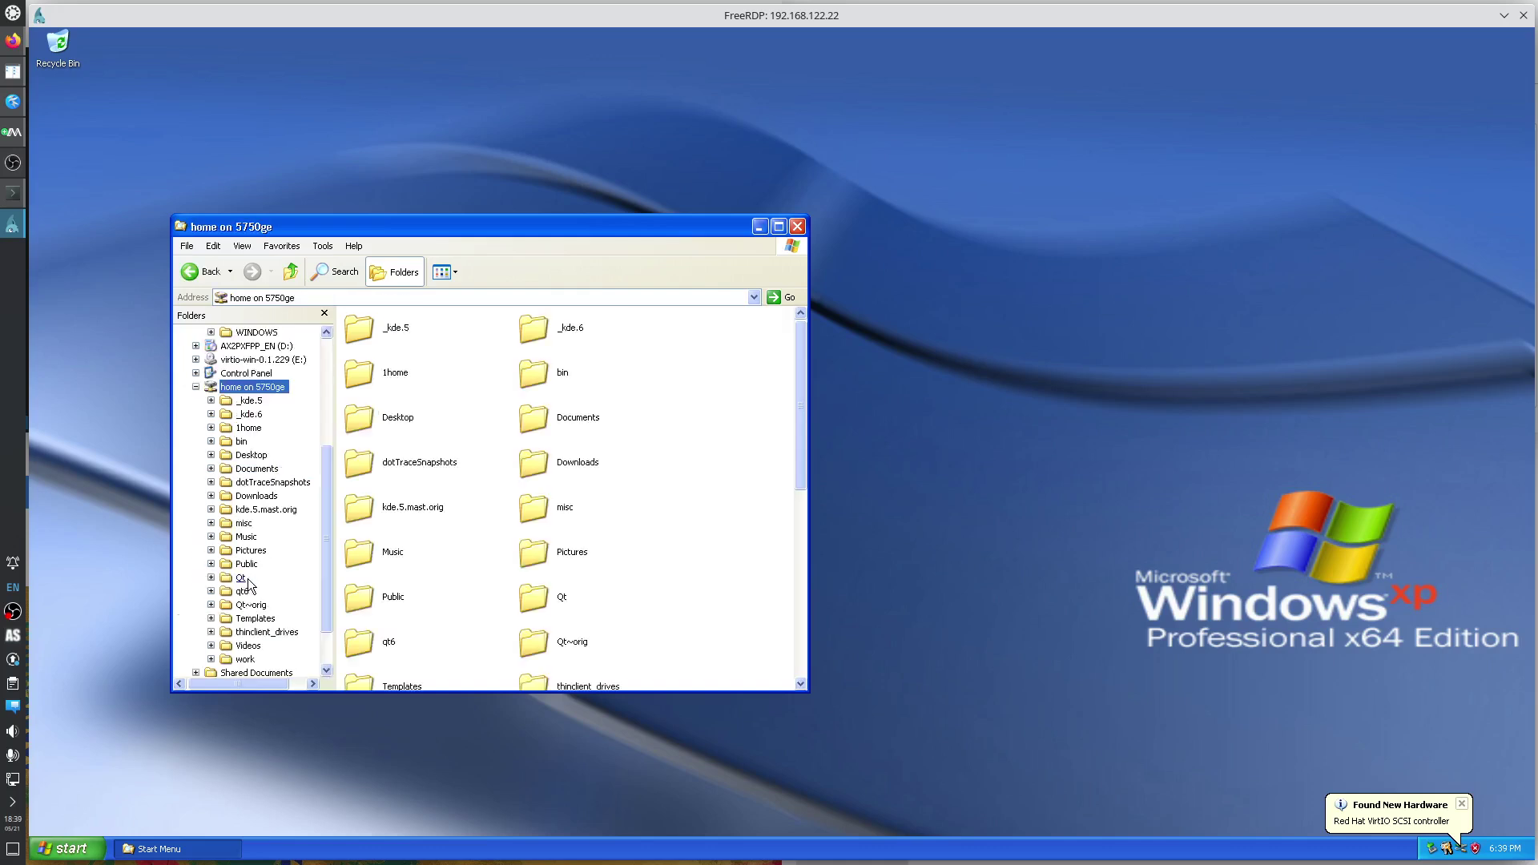
left_click(245, 658)
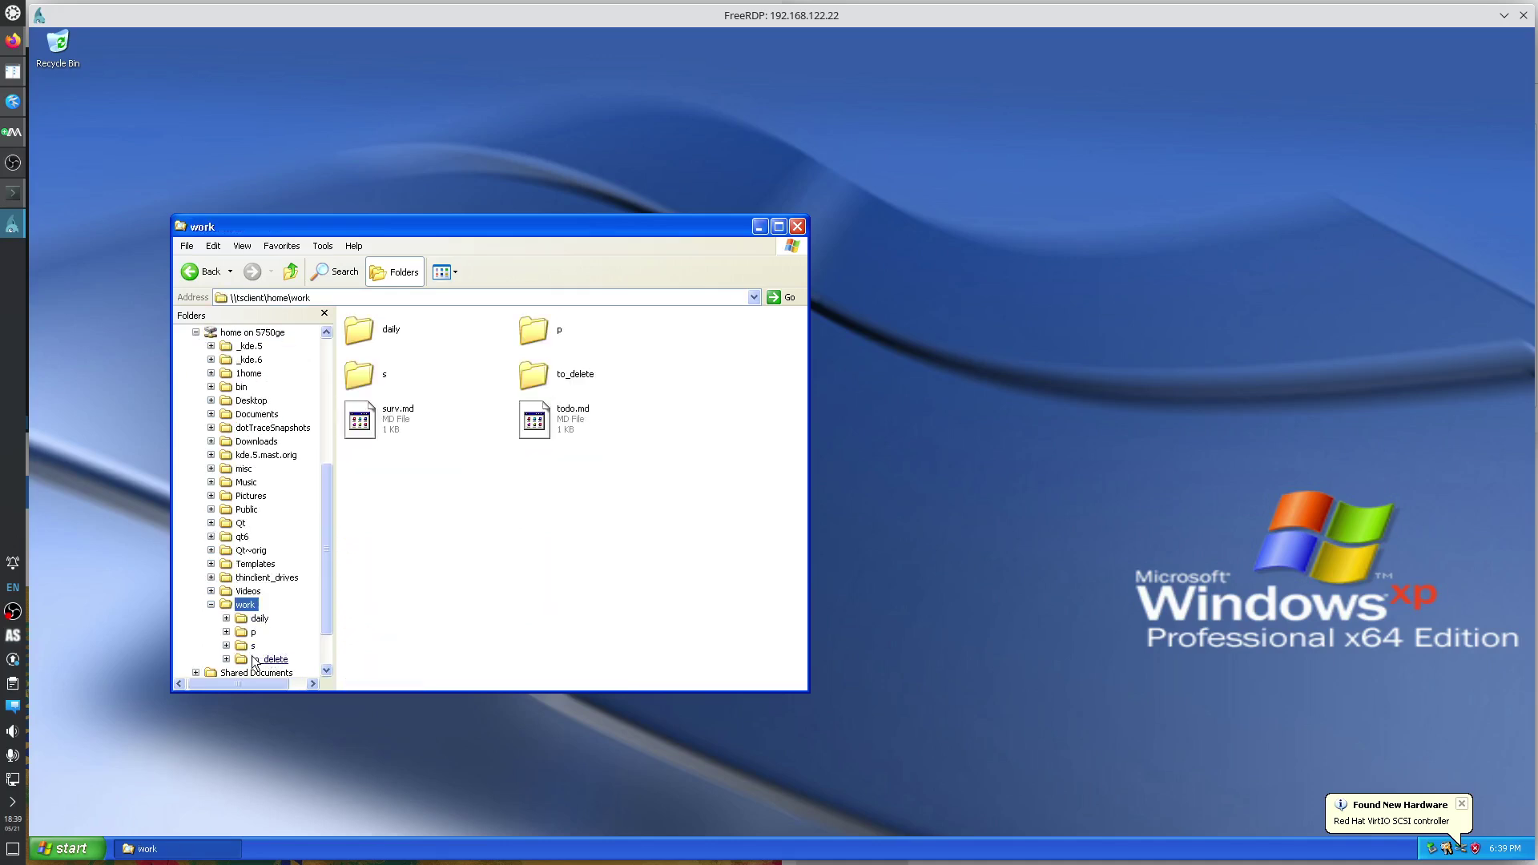
left_click(265, 659)
left_click(270, 647)
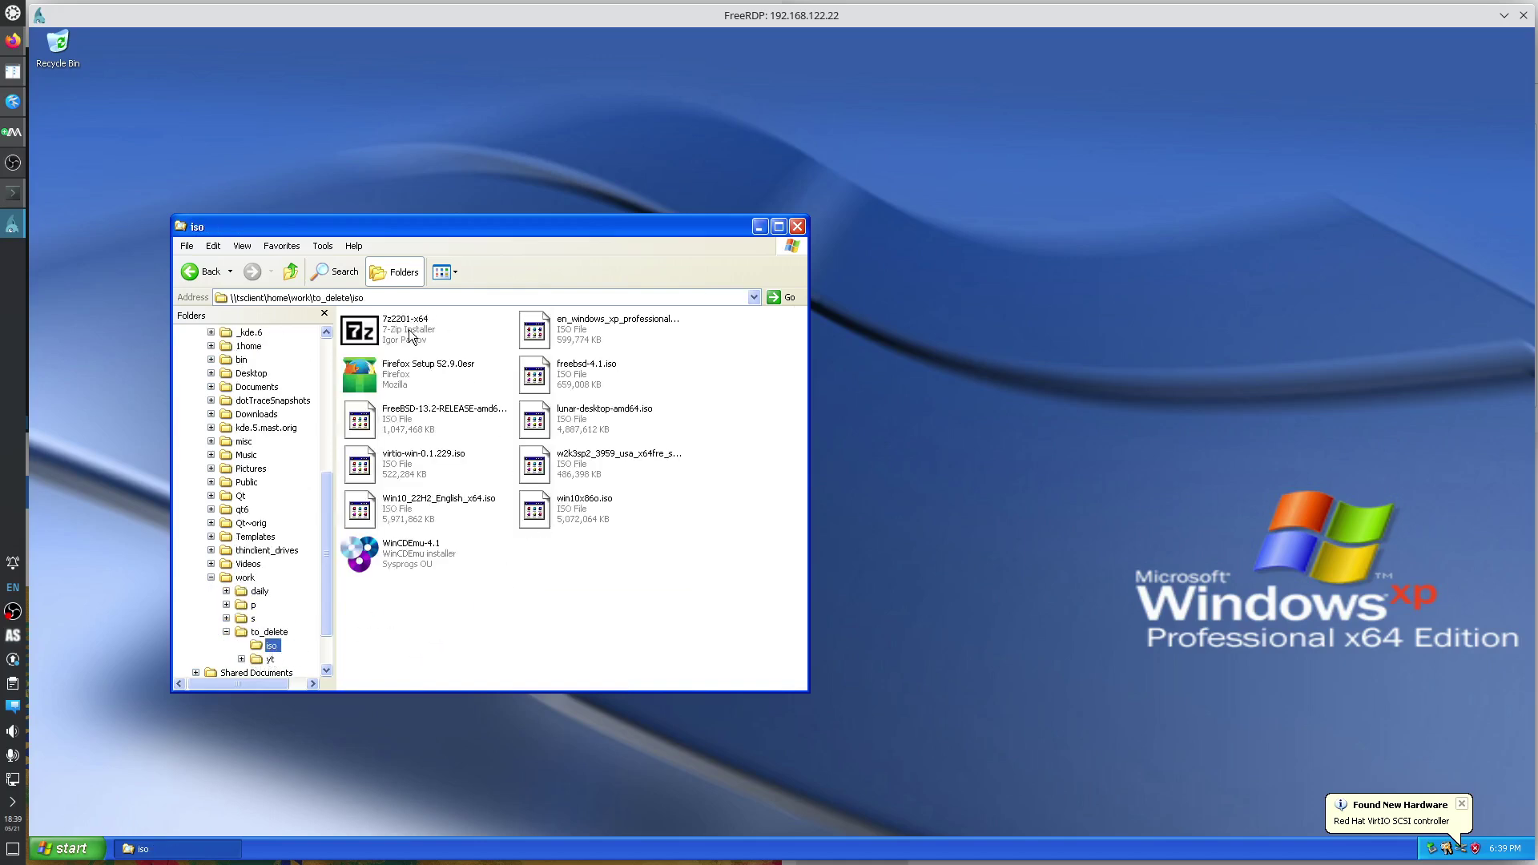
Run the 7z2201-x64 installer and install 7-Zip 22.01 (x64).
double_click(400, 329)
left_click(766, 491)
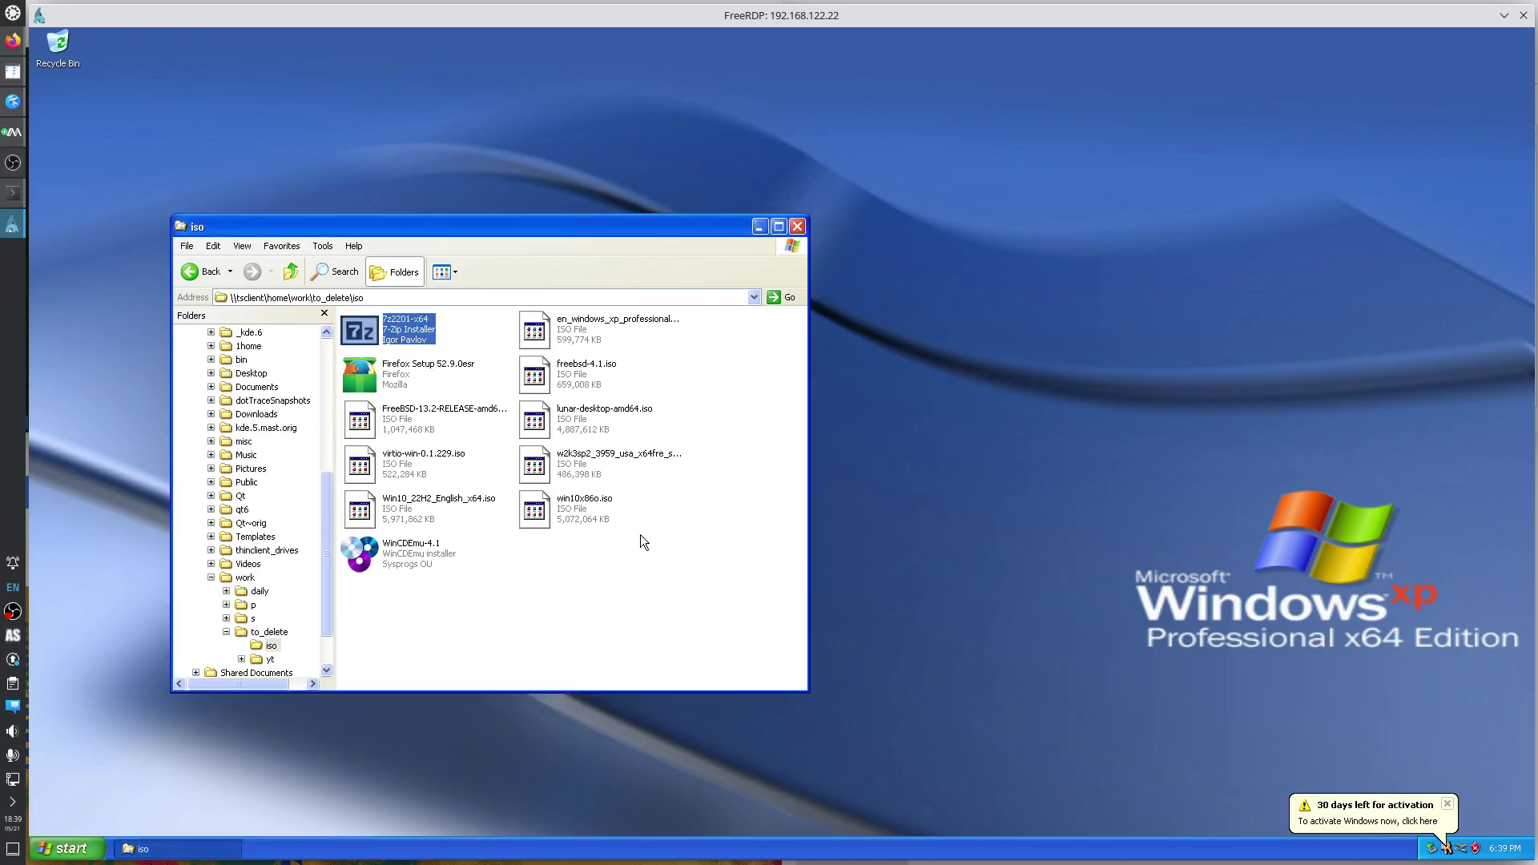
left_click(15, 43)
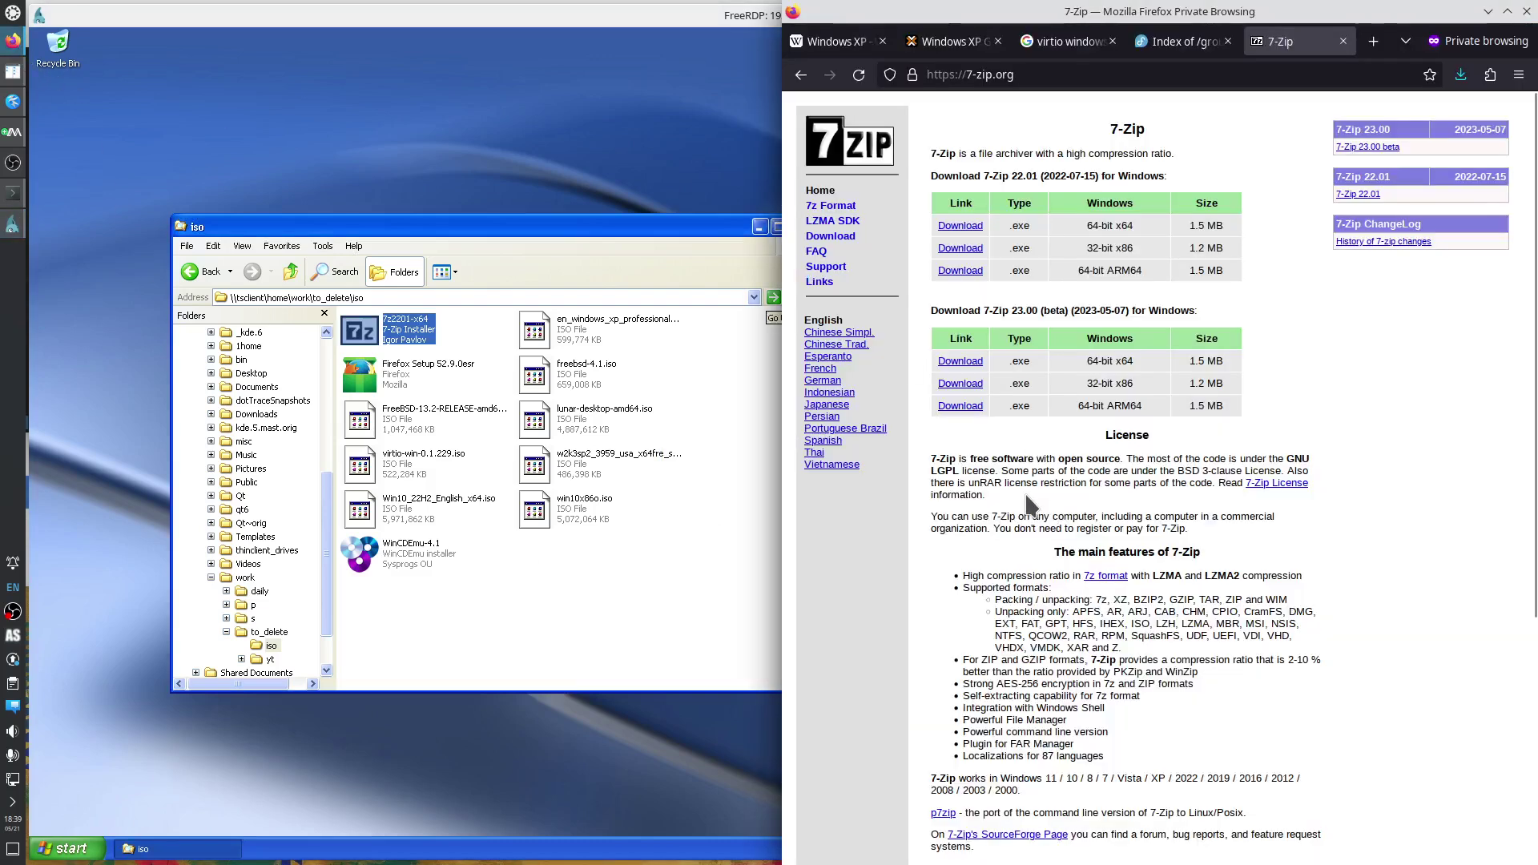
Search Google for 'firefox windows xp' and open the Mozilla end-of-support article.
key("ctrl+t")
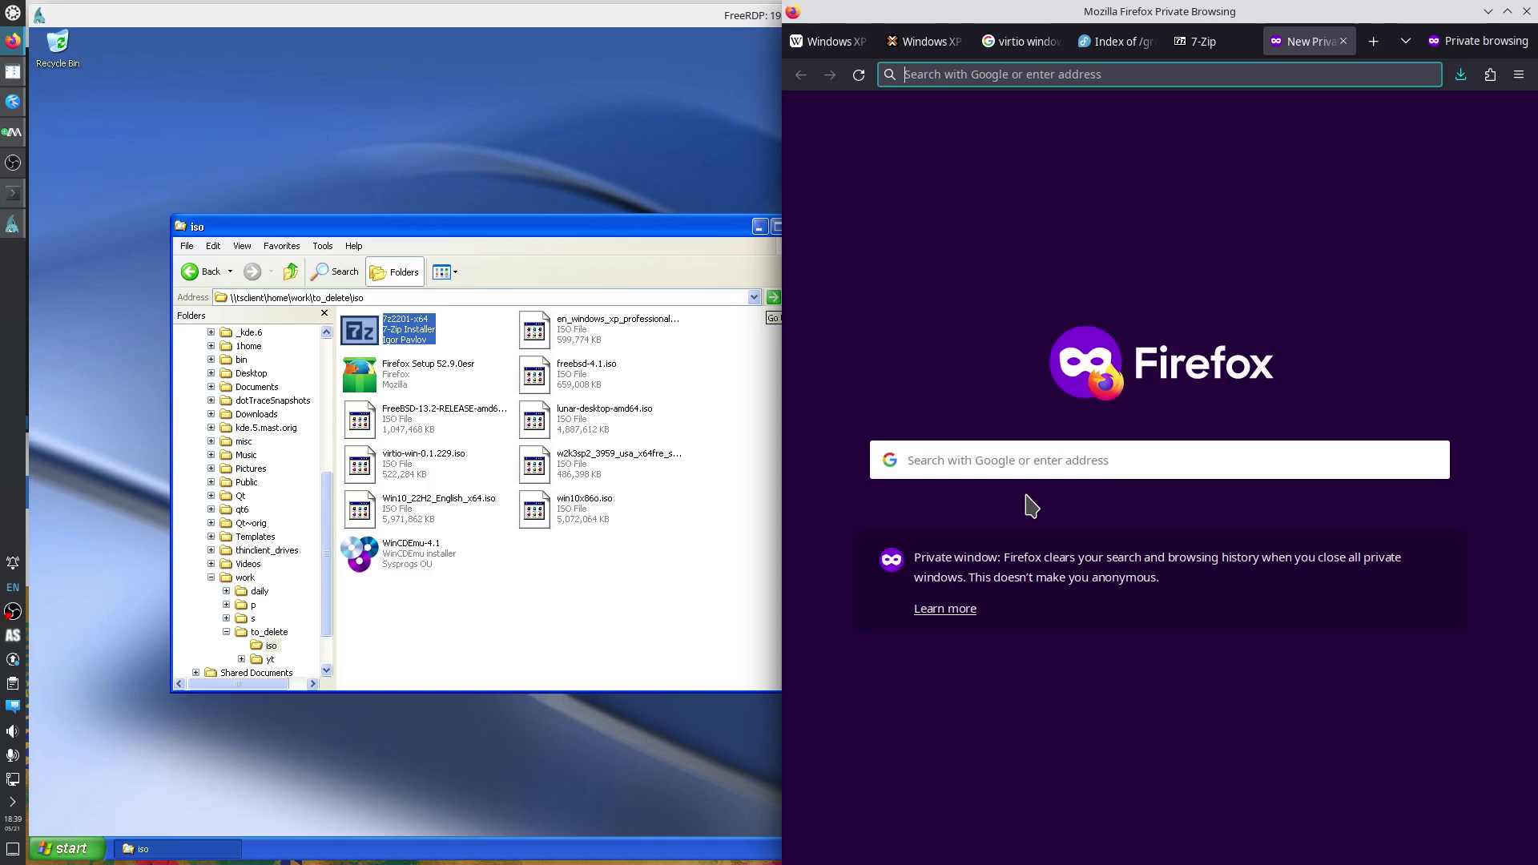
type("fire")
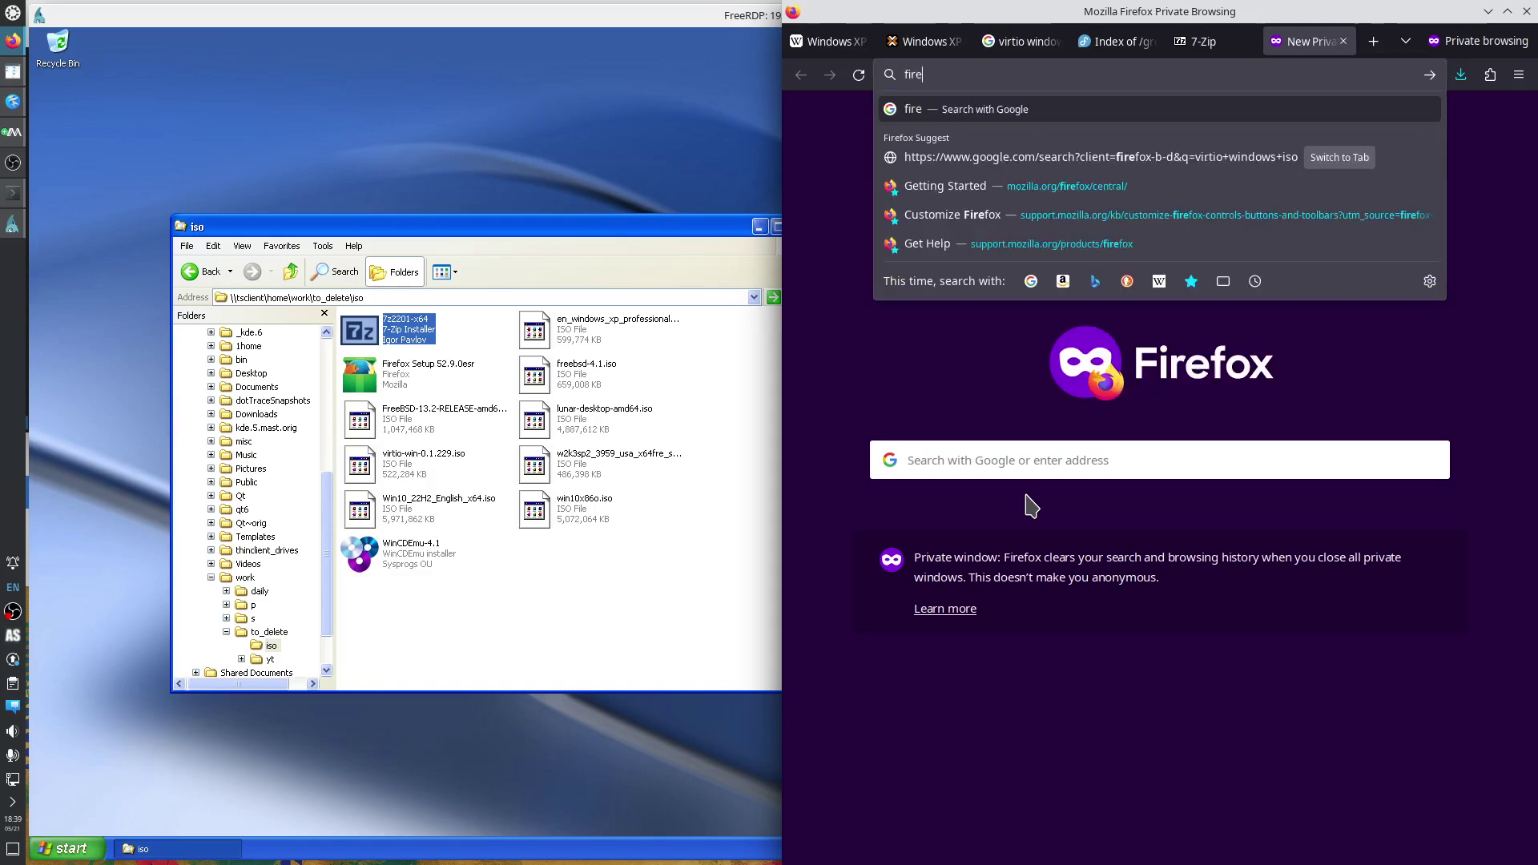
type("firefox")
key("BackSpace")
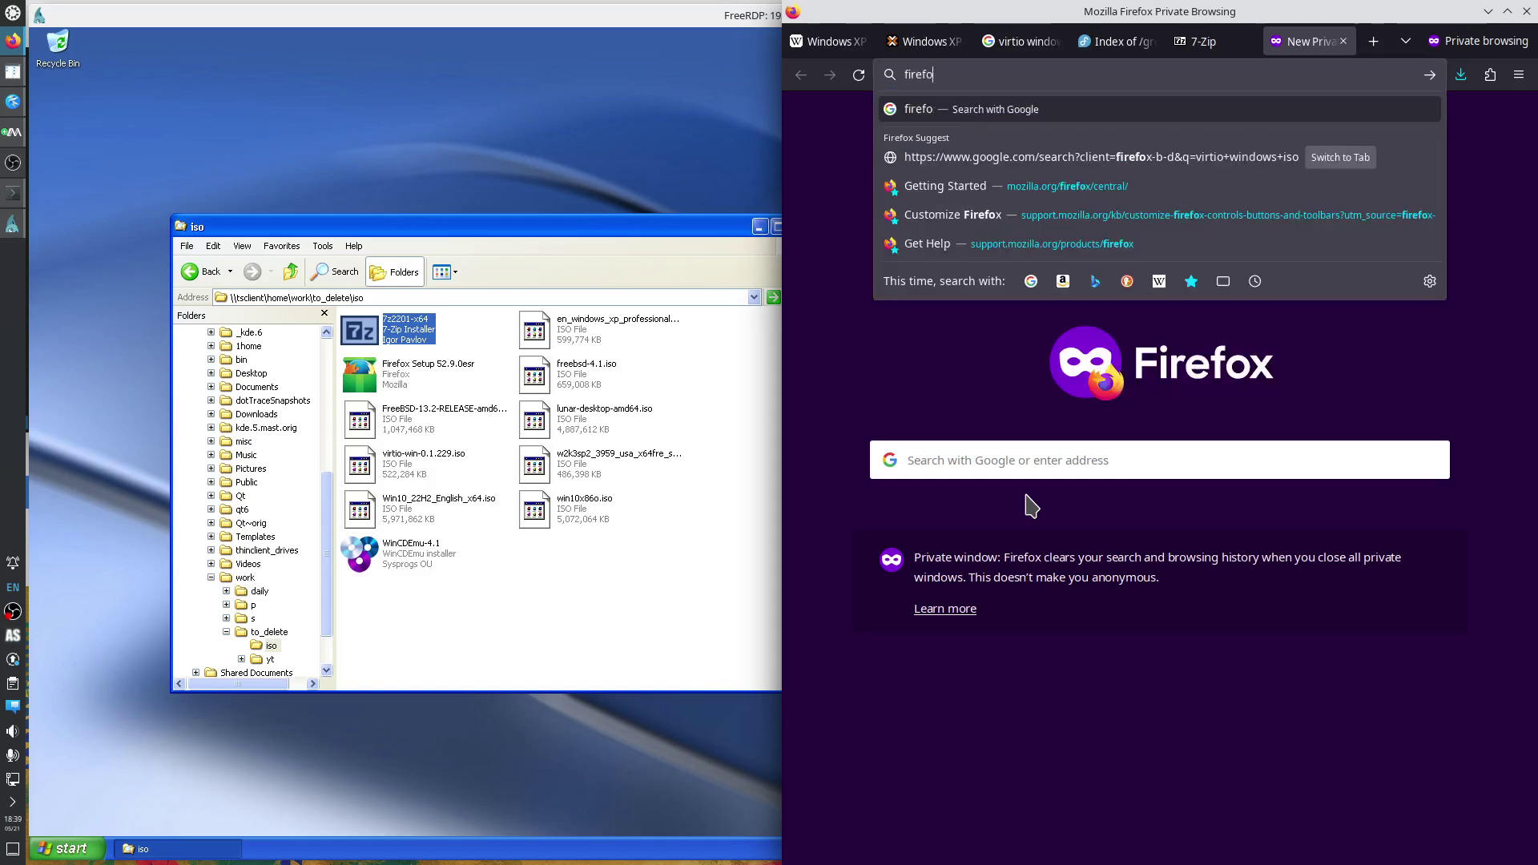
type("x windows xp")
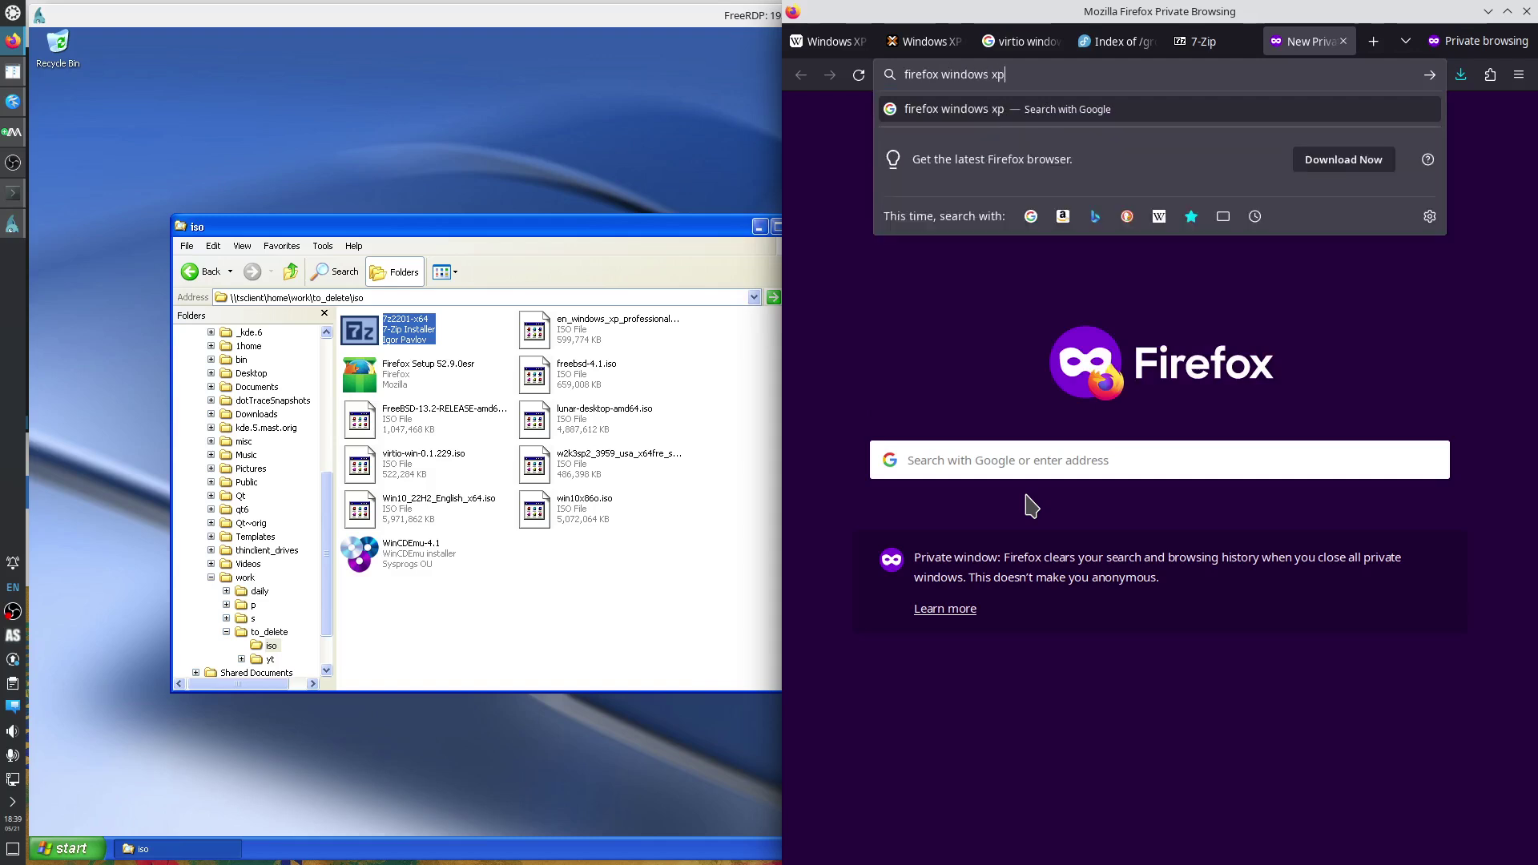
key("Return")
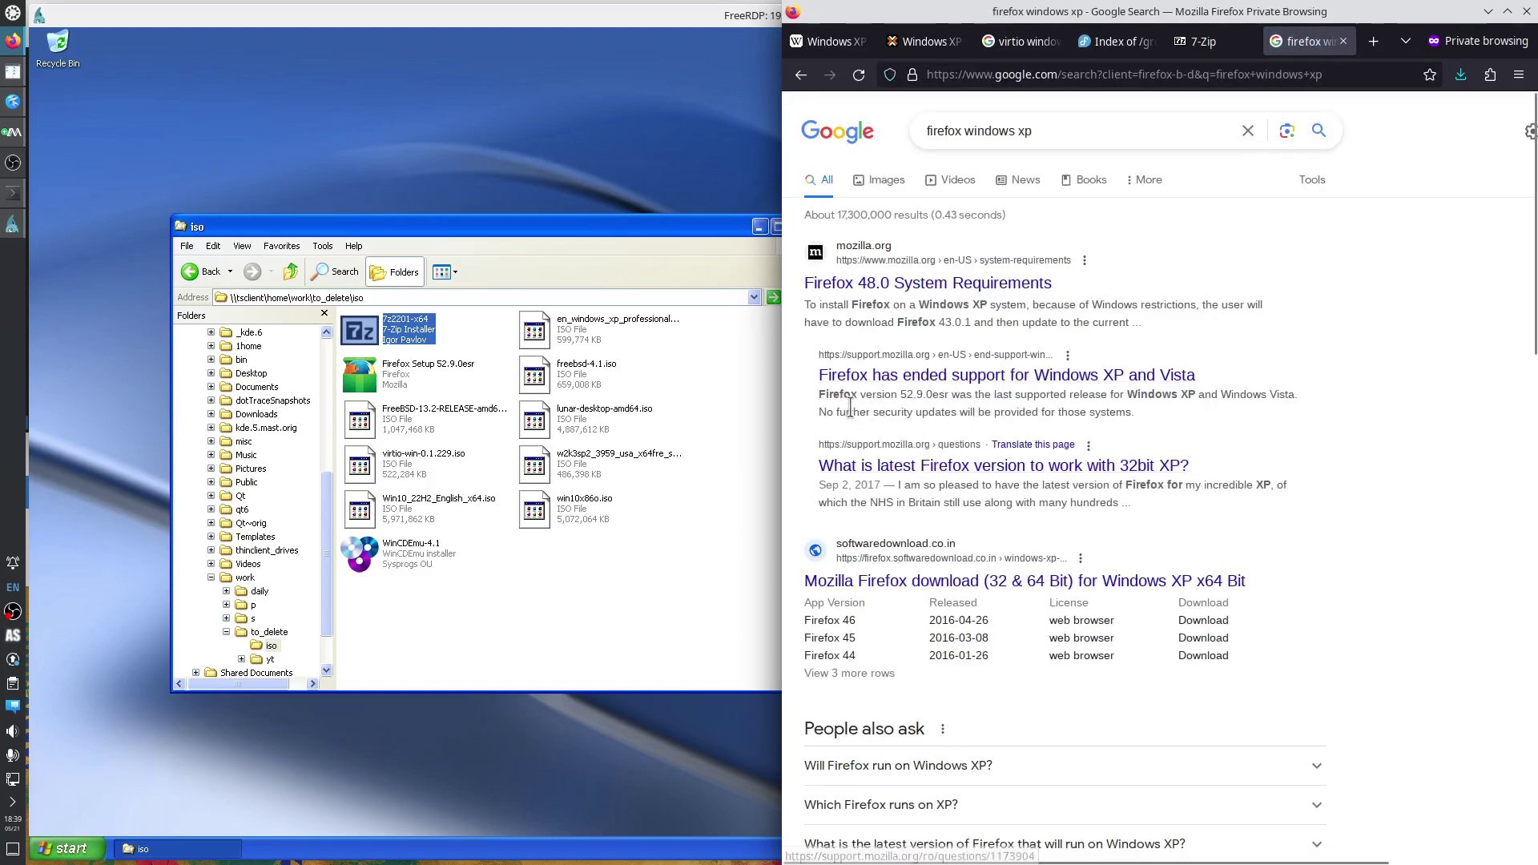
left_click_drag(819, 396, 951, 398)
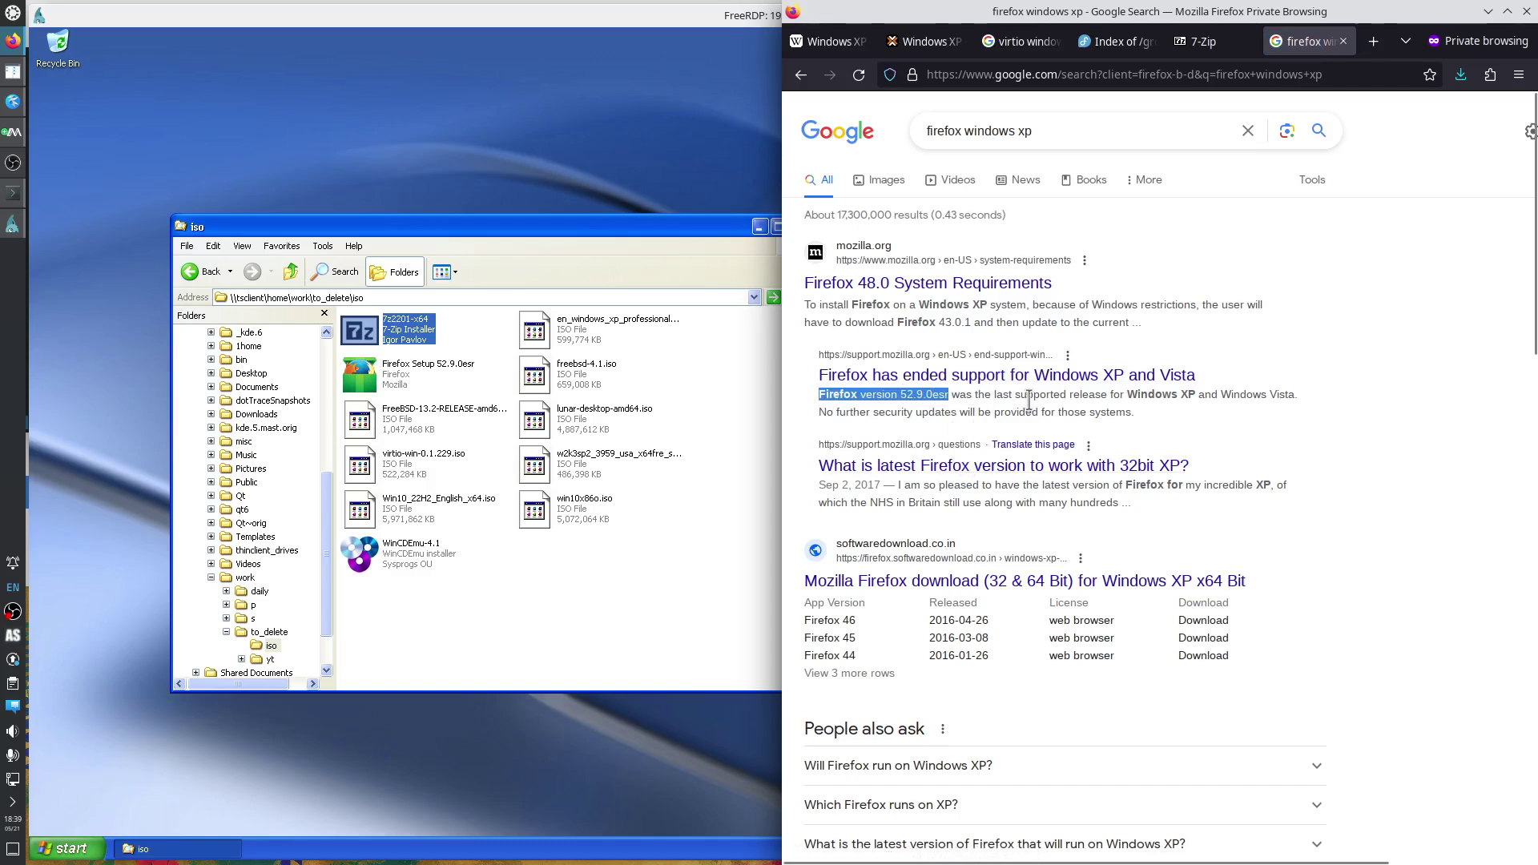
right_click(982, 375)
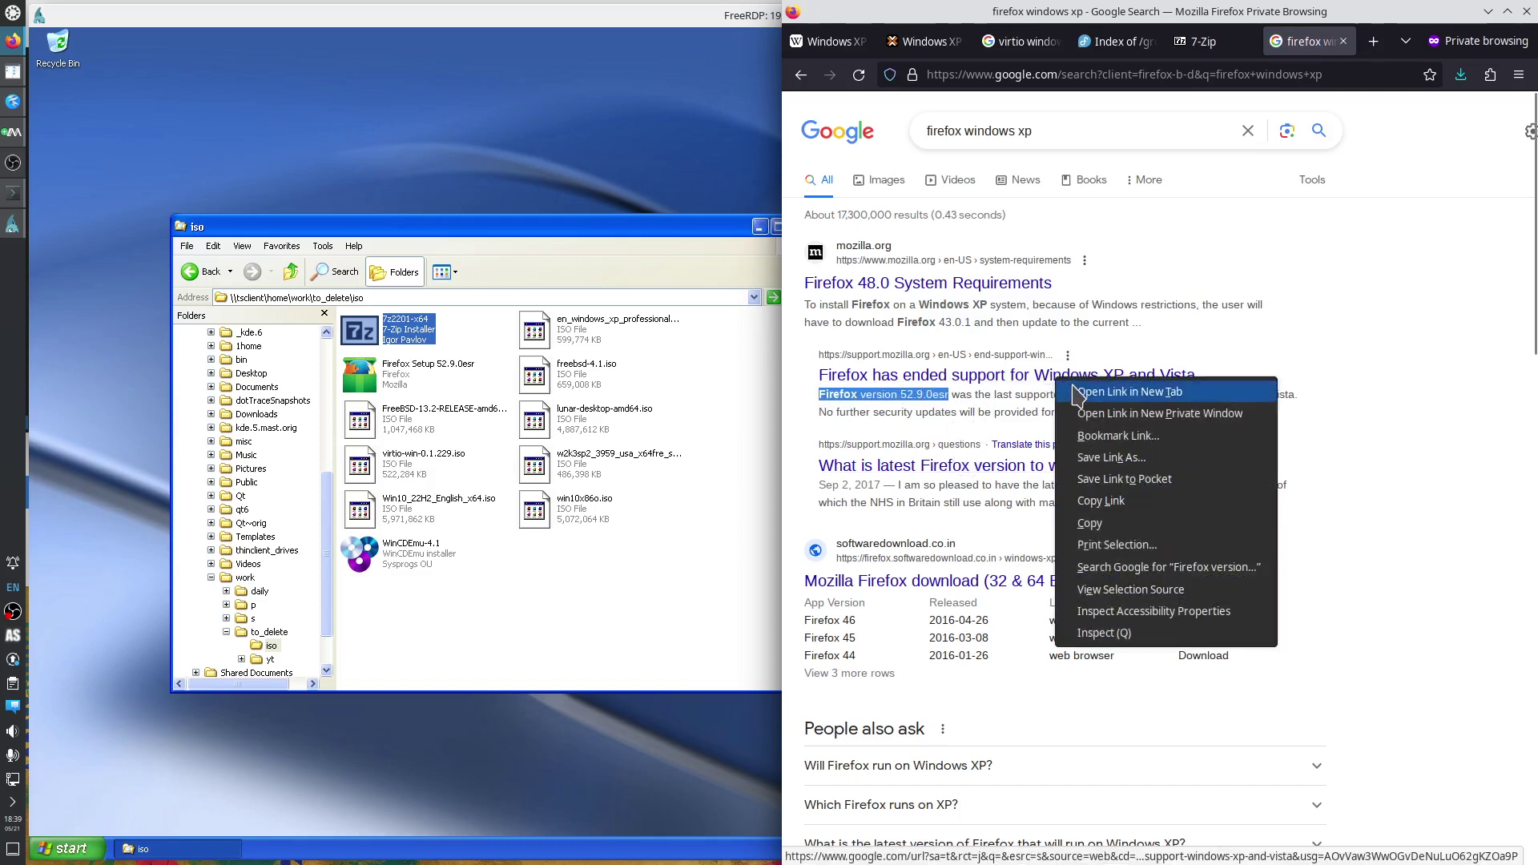
left_click(1011, 385)
left_click(1314, 45)
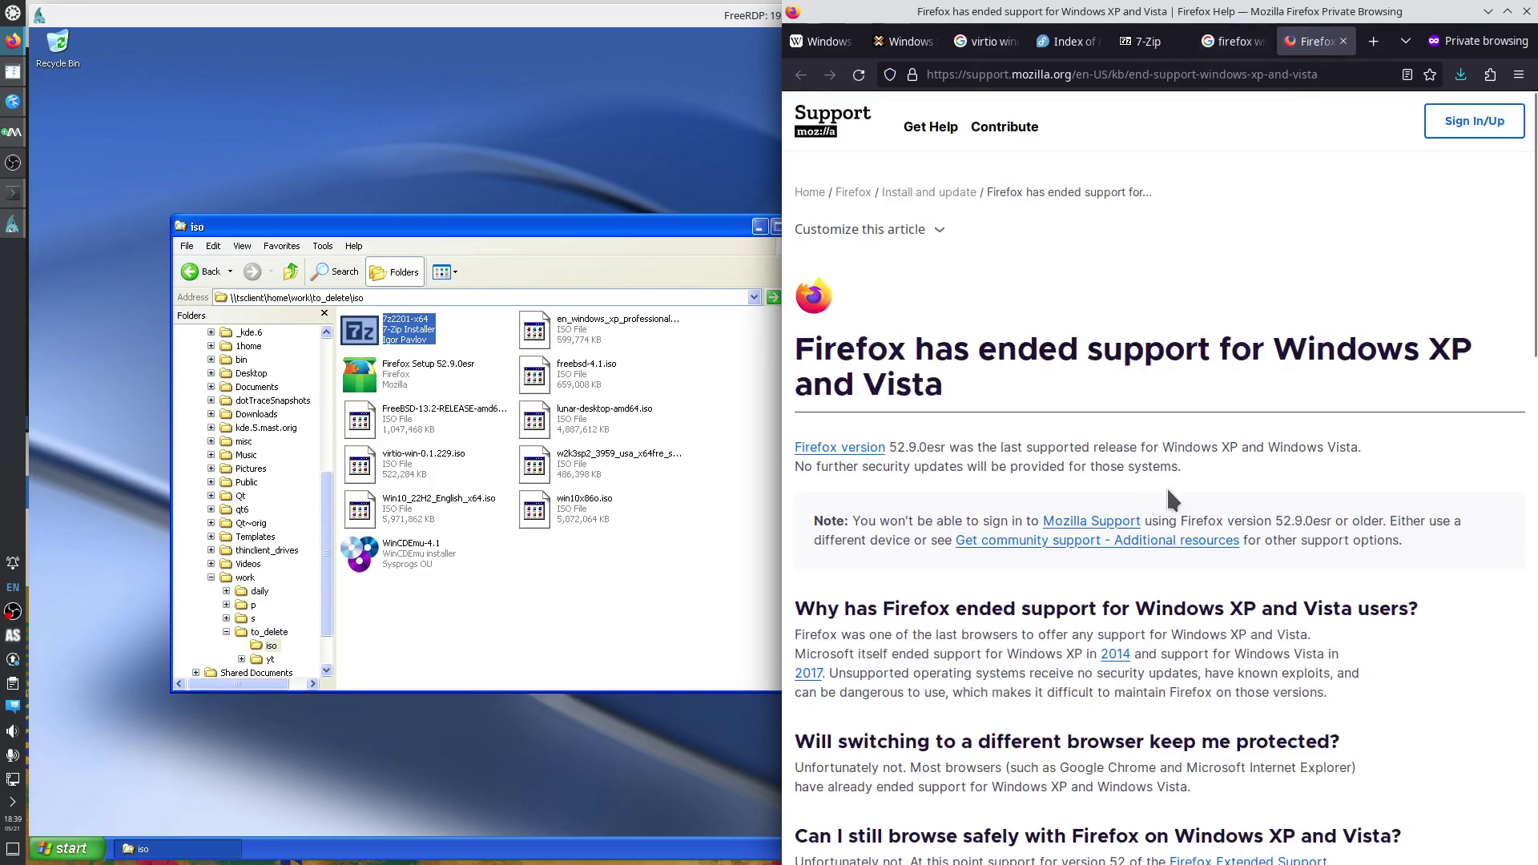
Copy 'Firefox version 52.9.0esr' from the article and search it in a new tab.
left_click_drag(1236, 446, 797, 449)
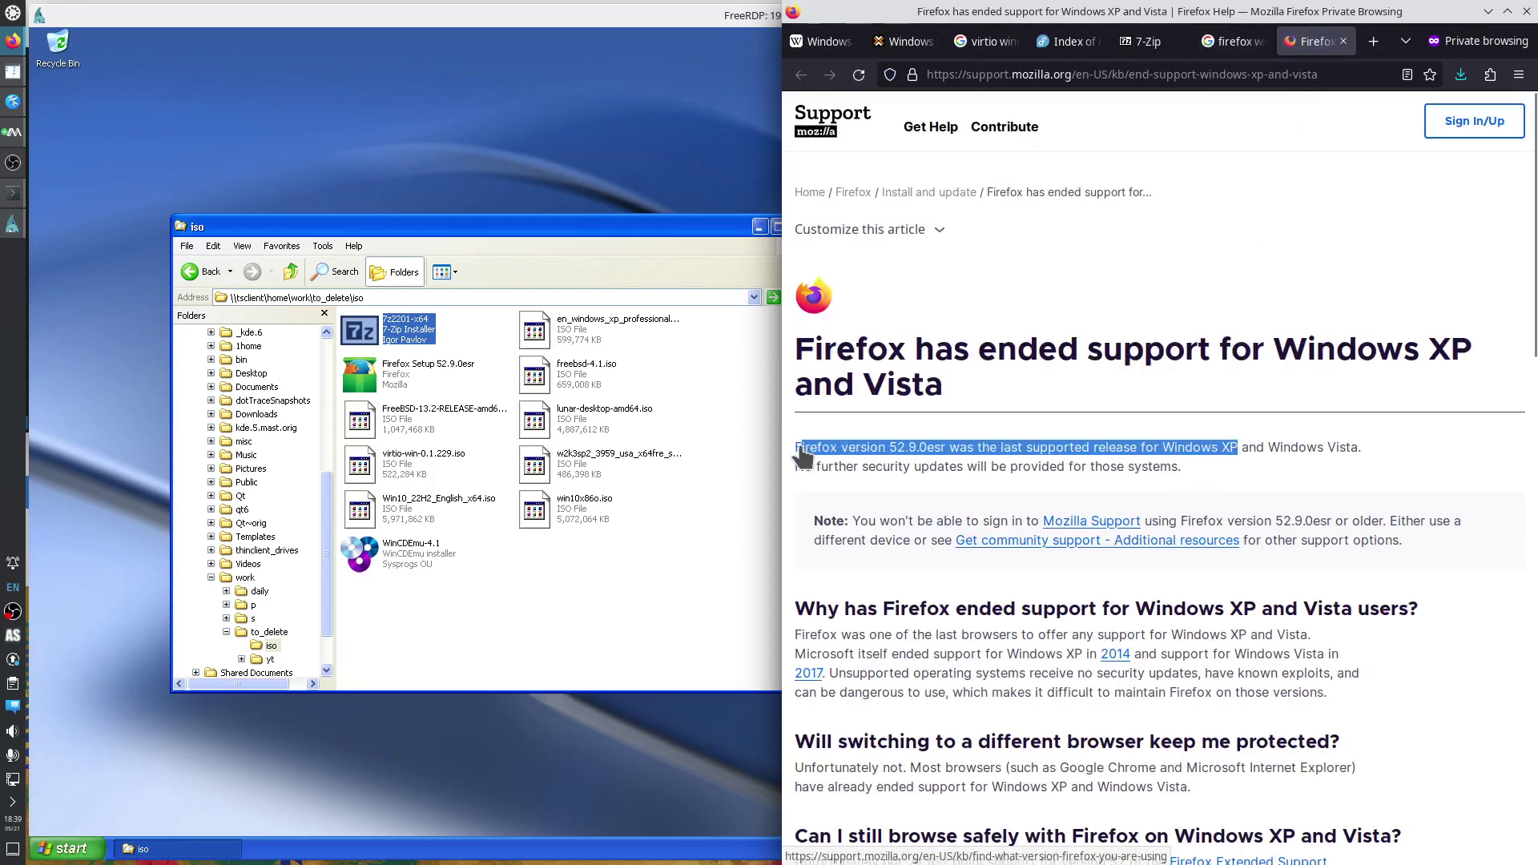
left_click(917, 483)
left_click_drag(945, 447, 801, 451)
key("ctrl+c")
key("ctrl+t")
key("ctrl+v")
key("Return")
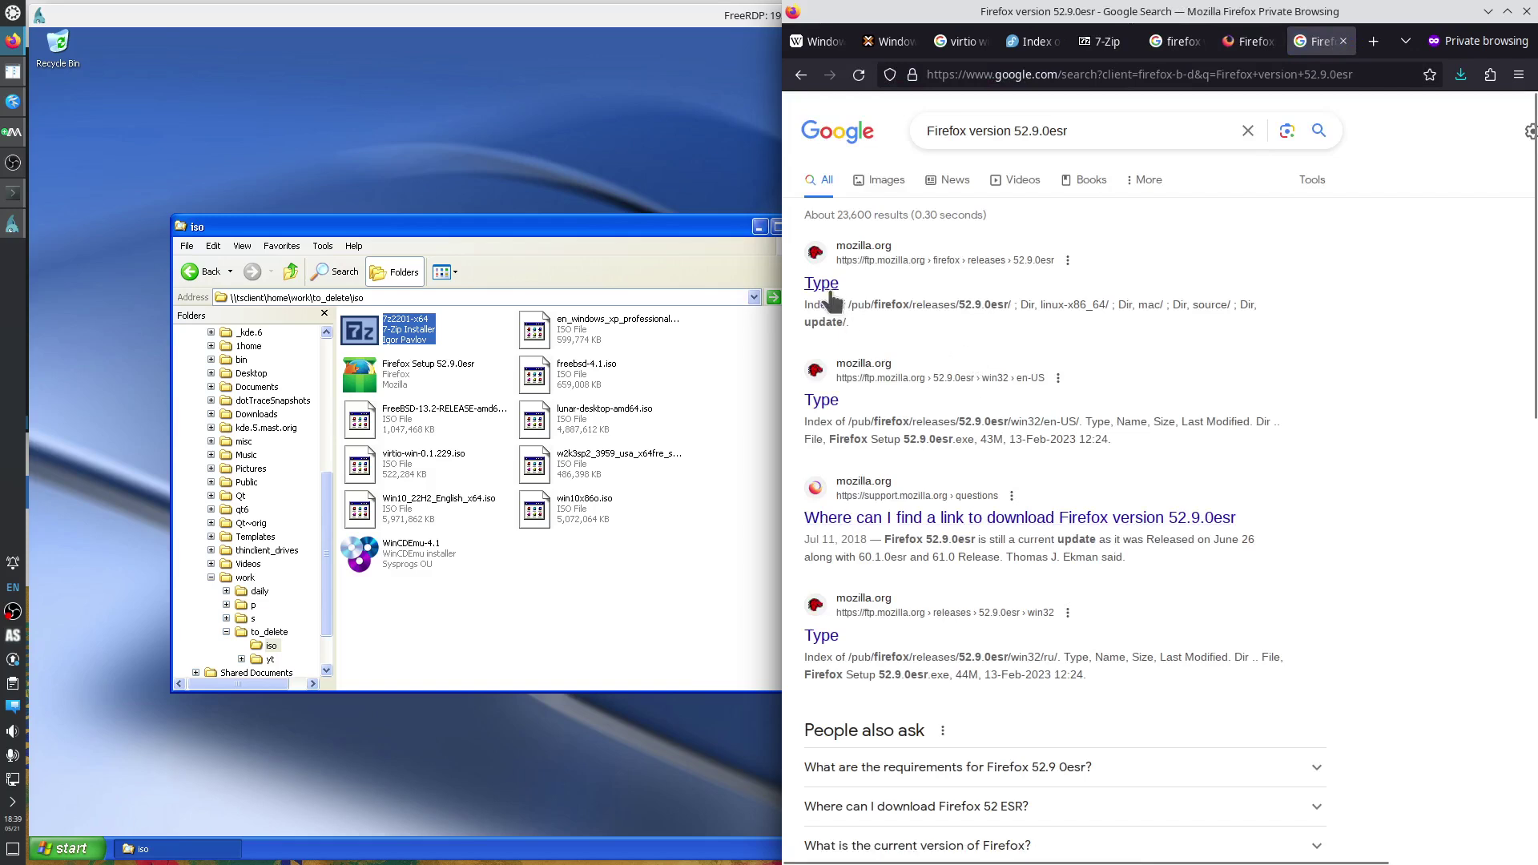
Open the 52.9.0esr release listing at win64/en-US/, then return to the XP session.
left_click(879, 302)
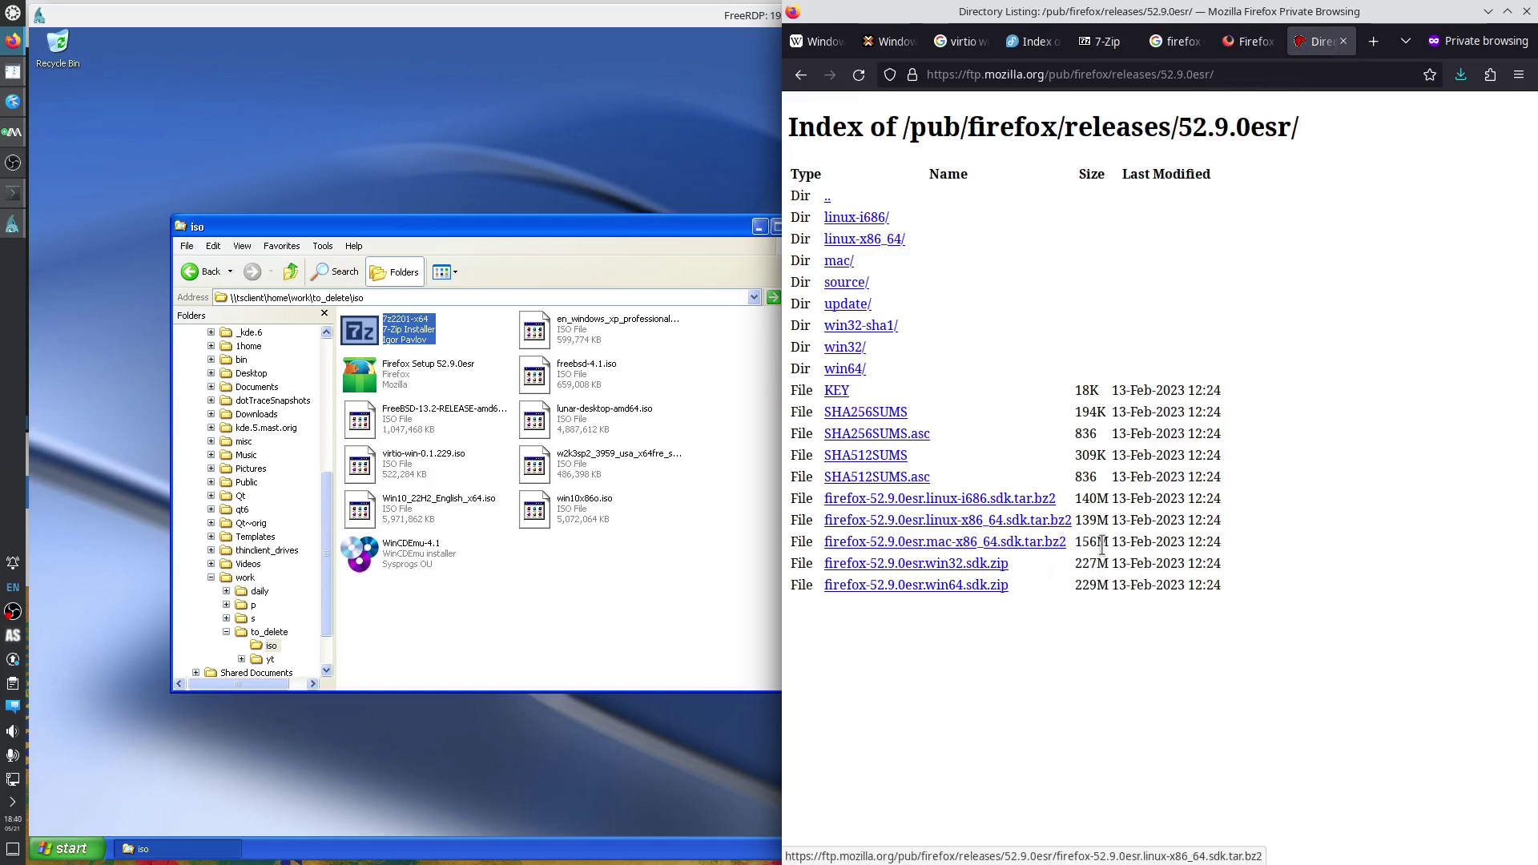
left_click(851, 369)
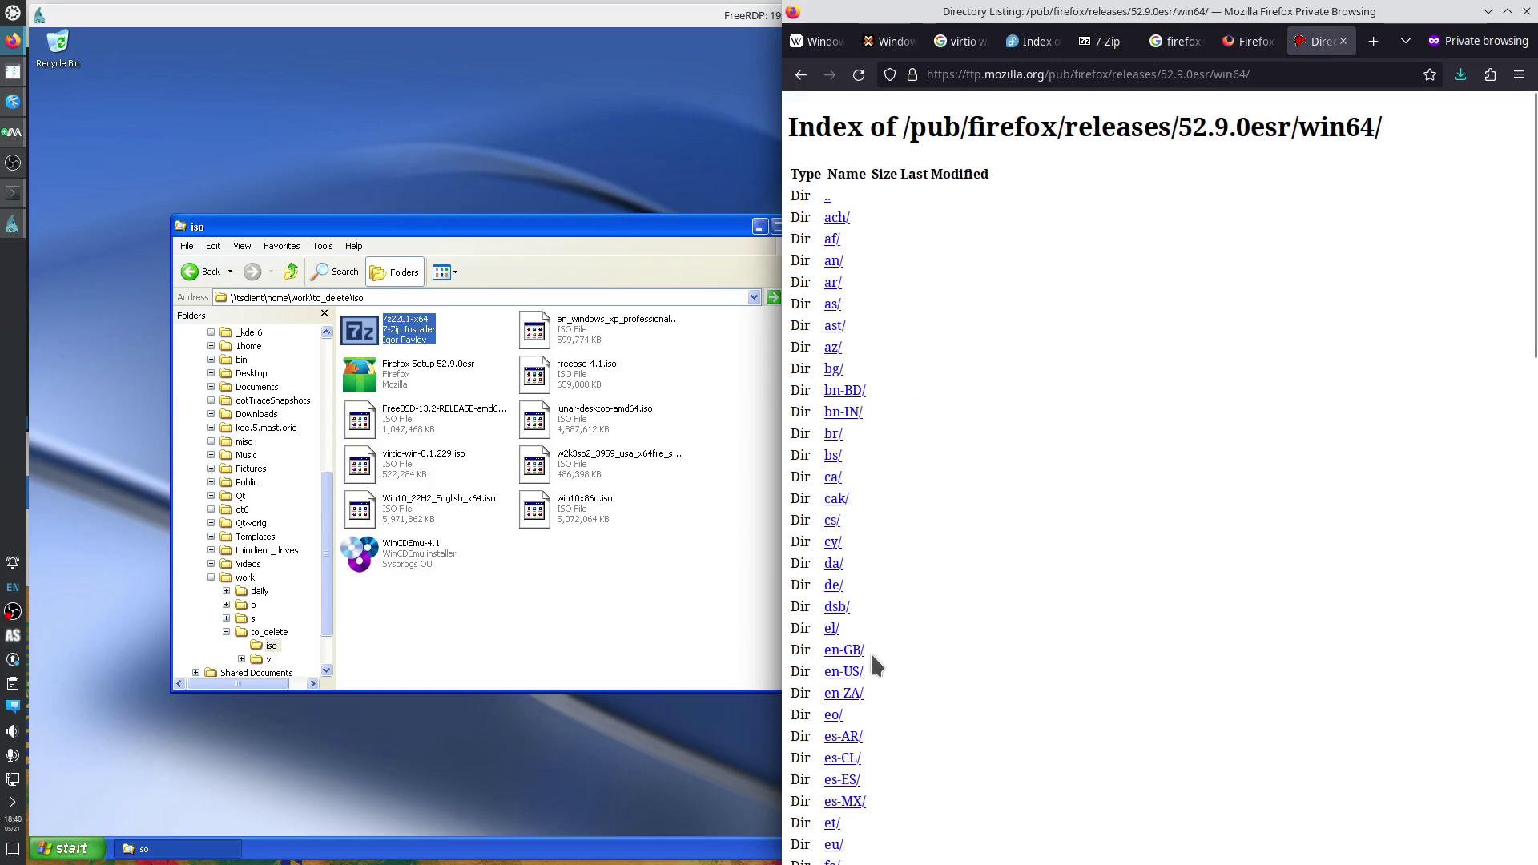
left_click(845, 672)
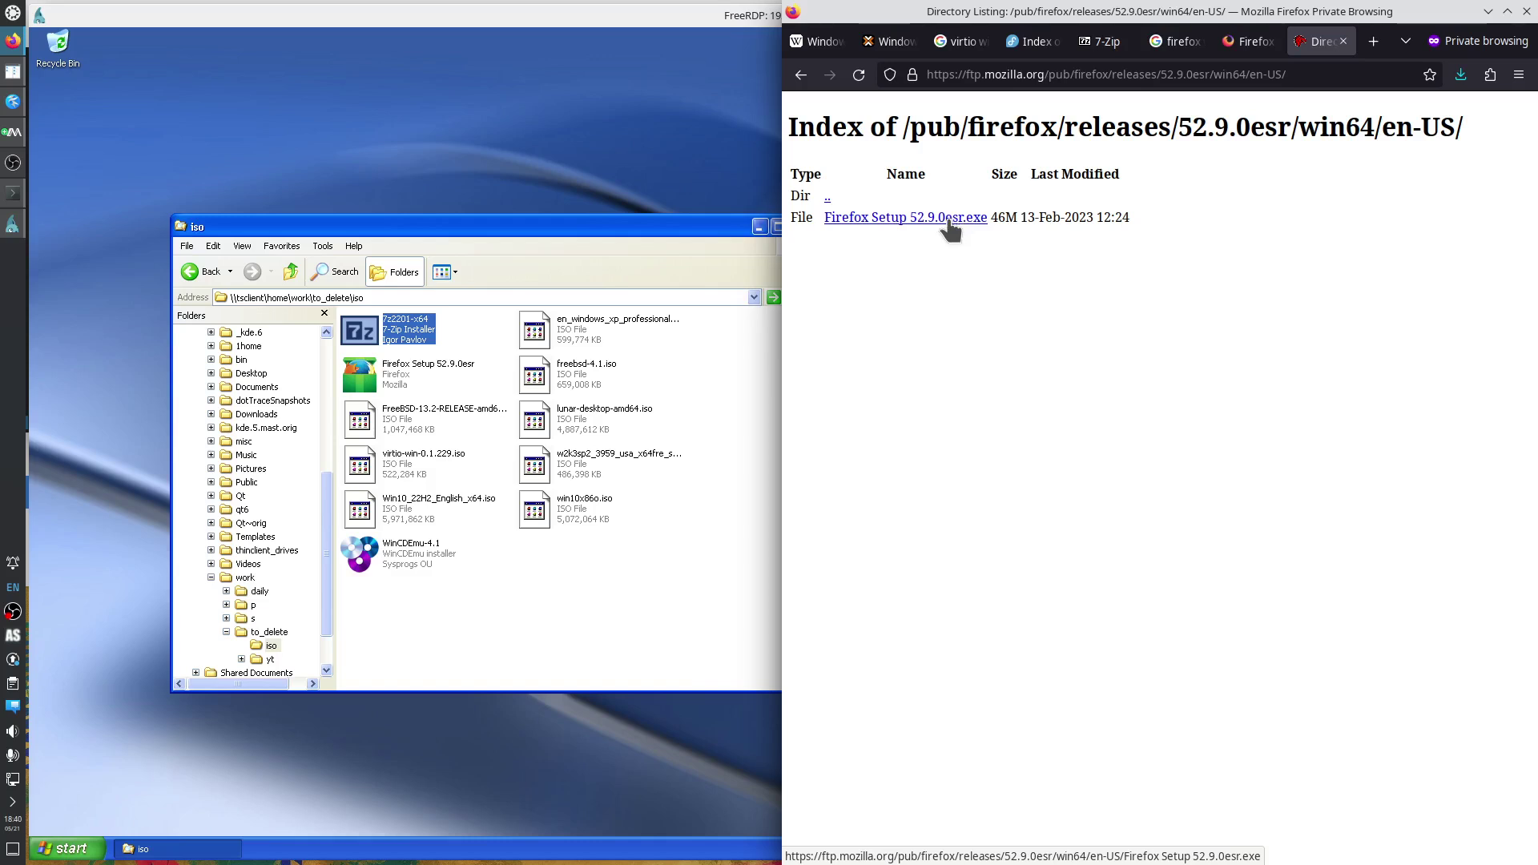
left_click(581, 596)
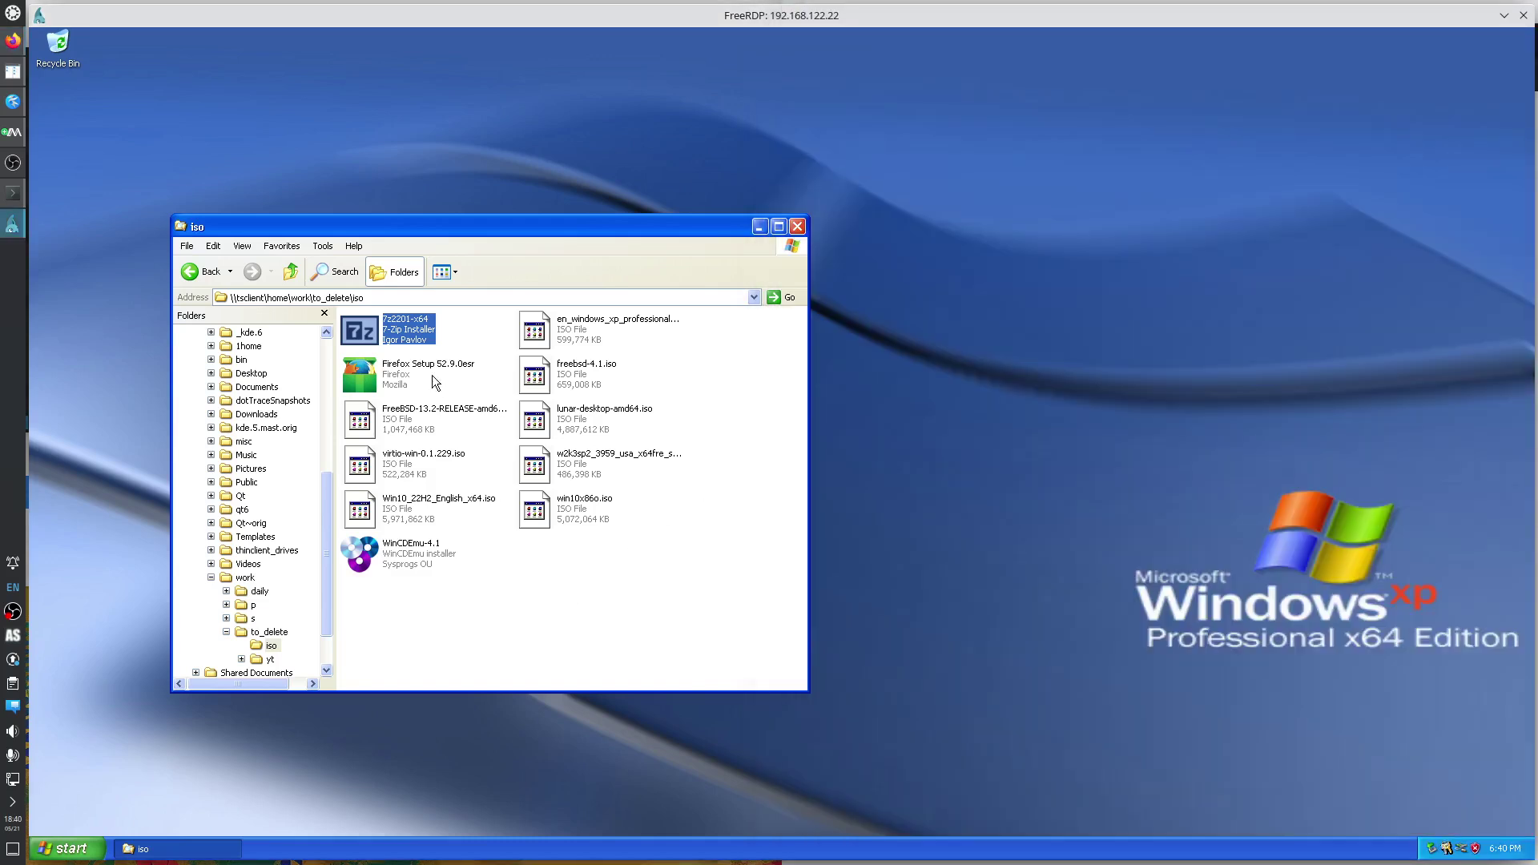
double_click(395, 379)
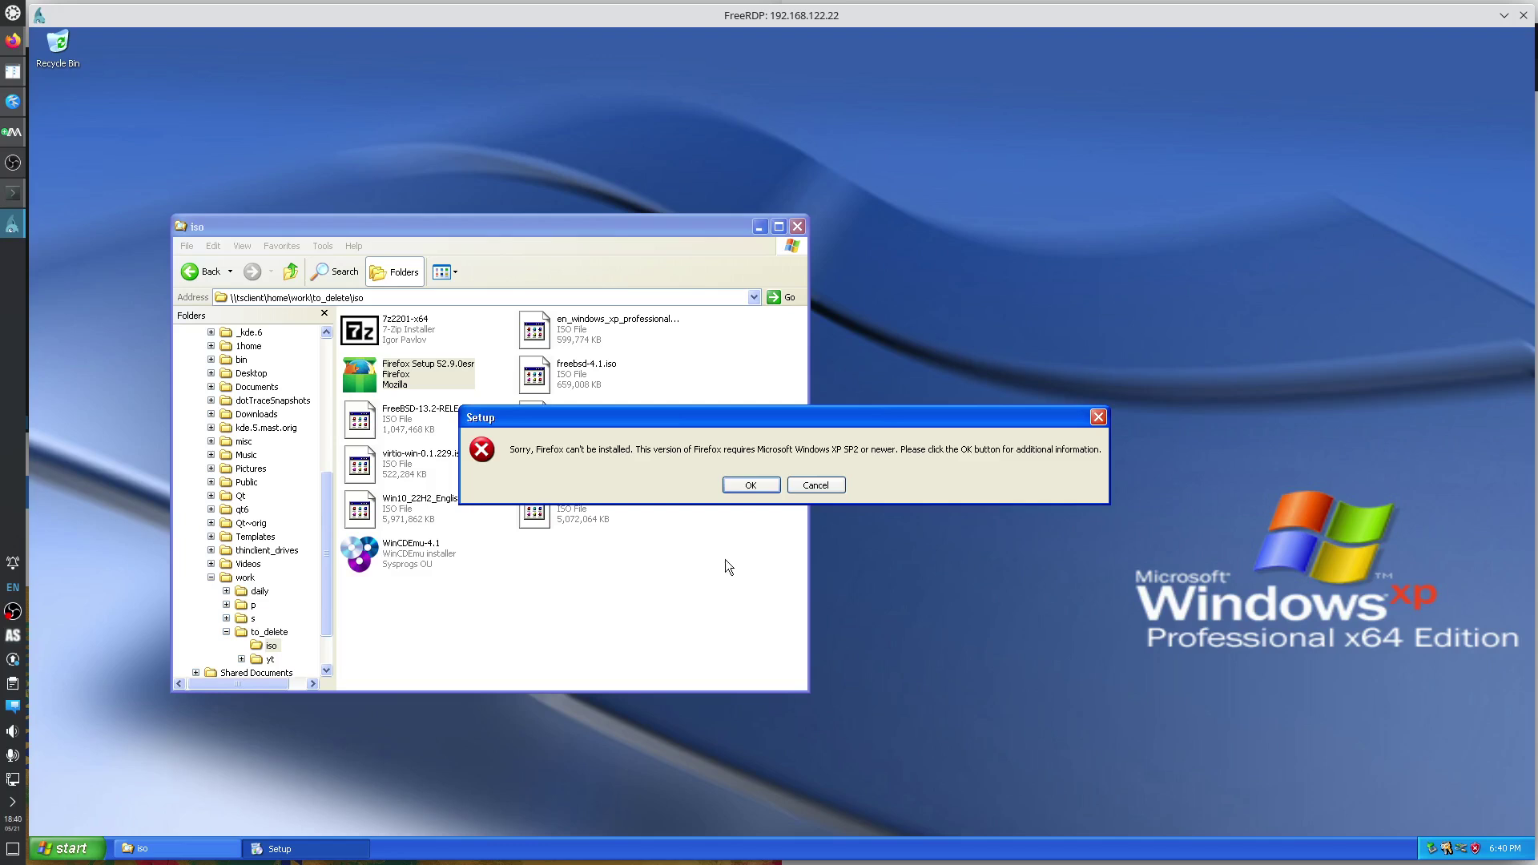
left_click(751, 485)
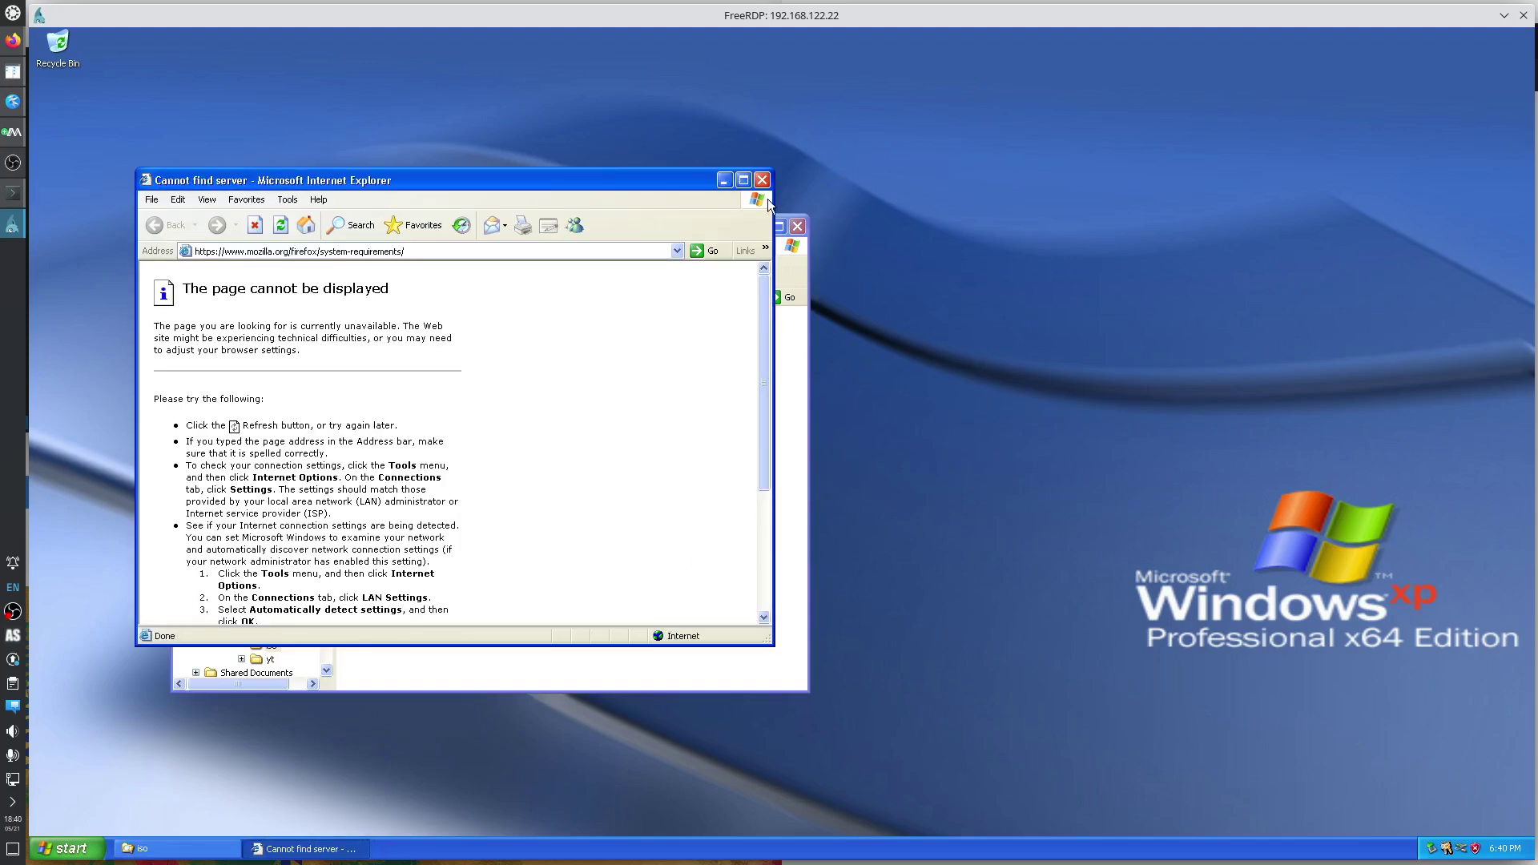
left_click(763, 181)
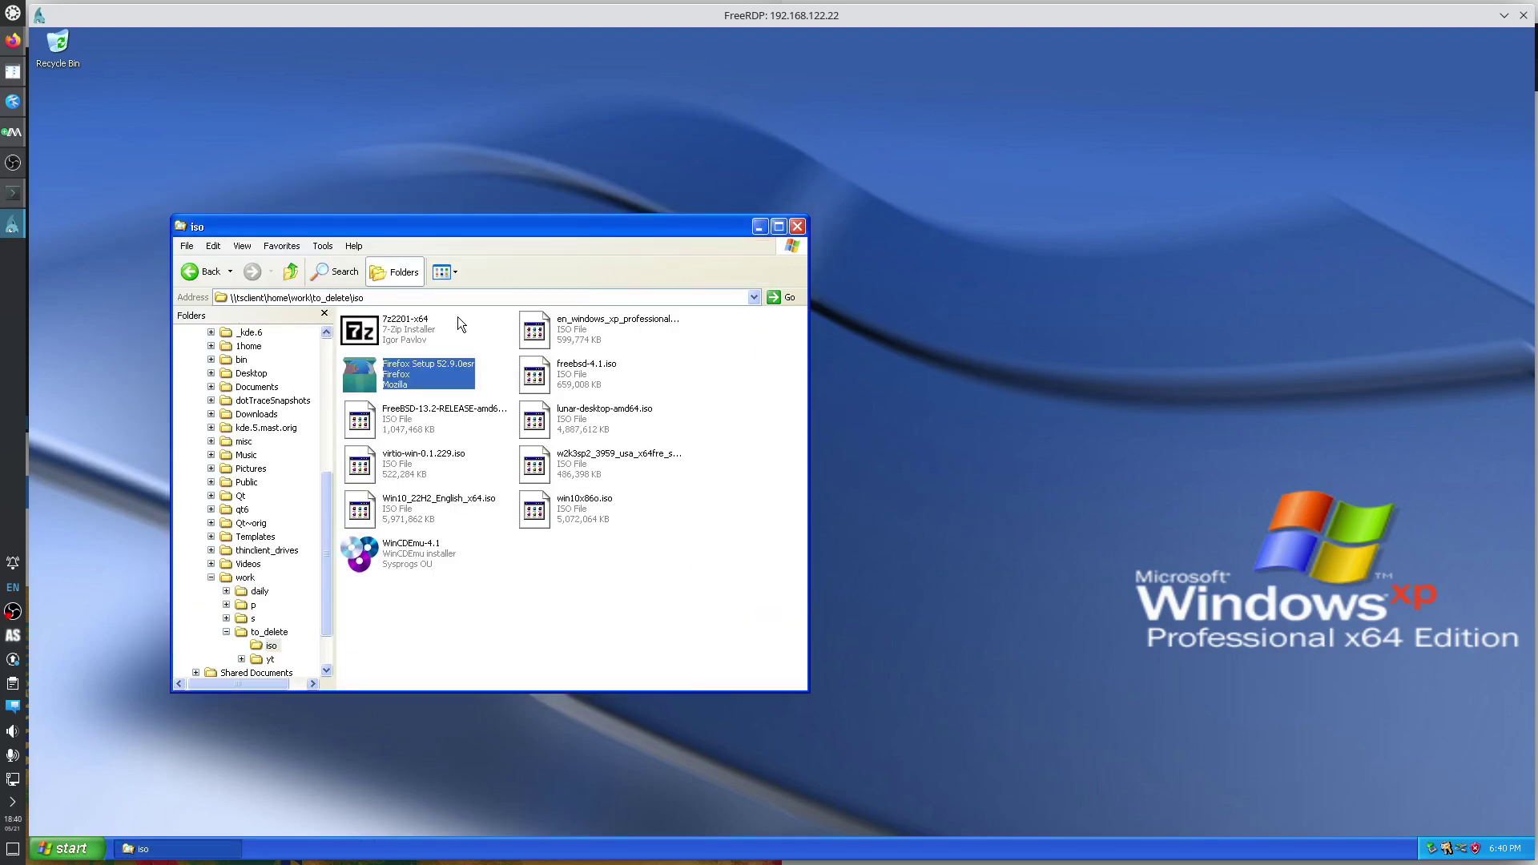
Search 'windows xp sp' and open the Wikipedia Windows XP article in a new tab.
left_click(14, 40)
key("ctrl+t")
type("windows xp ")
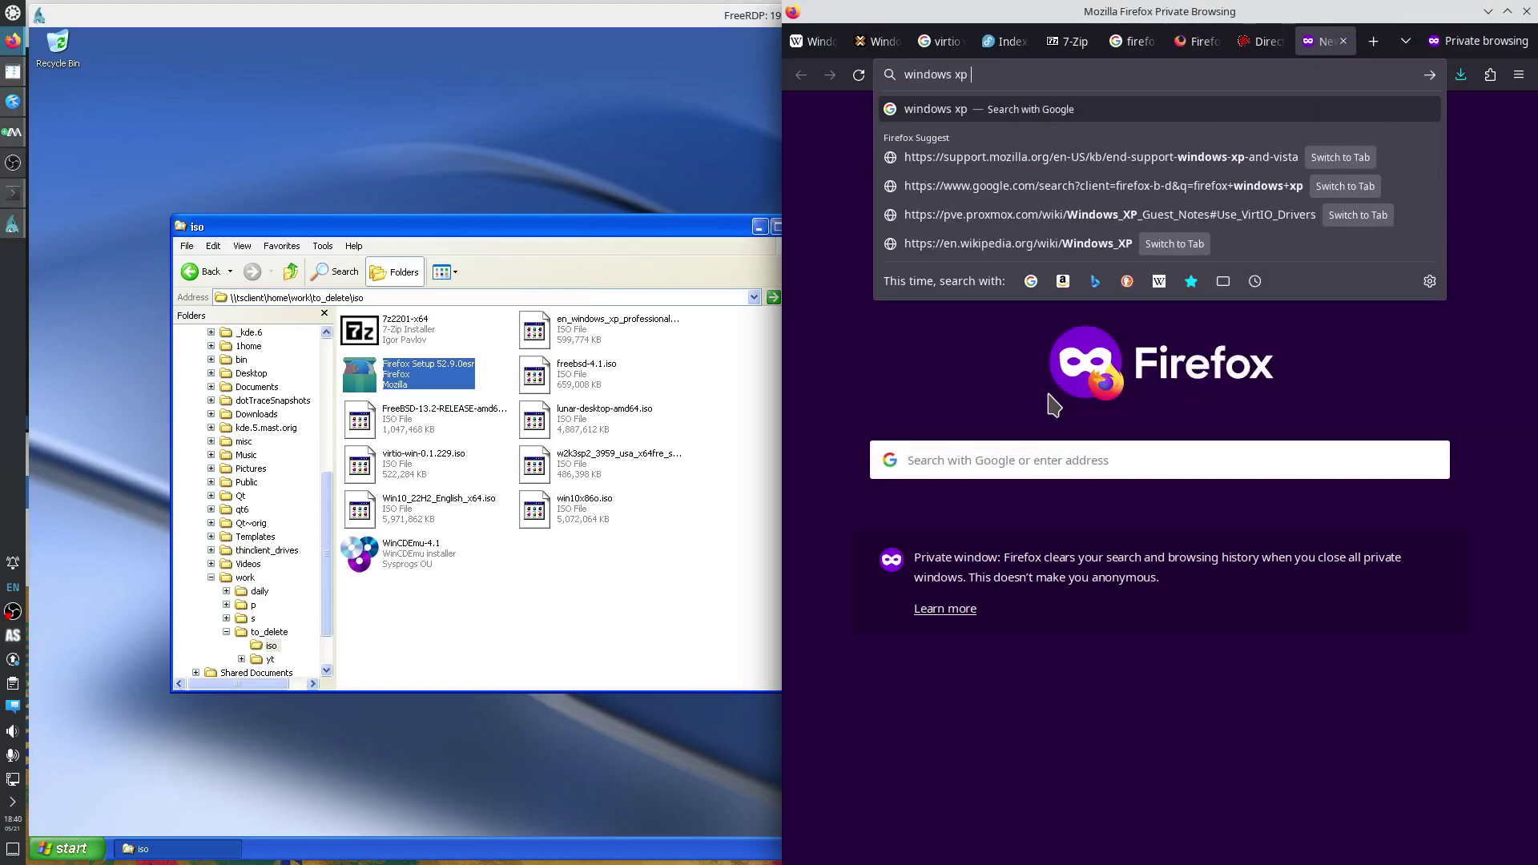
type("sp")
key("Return")
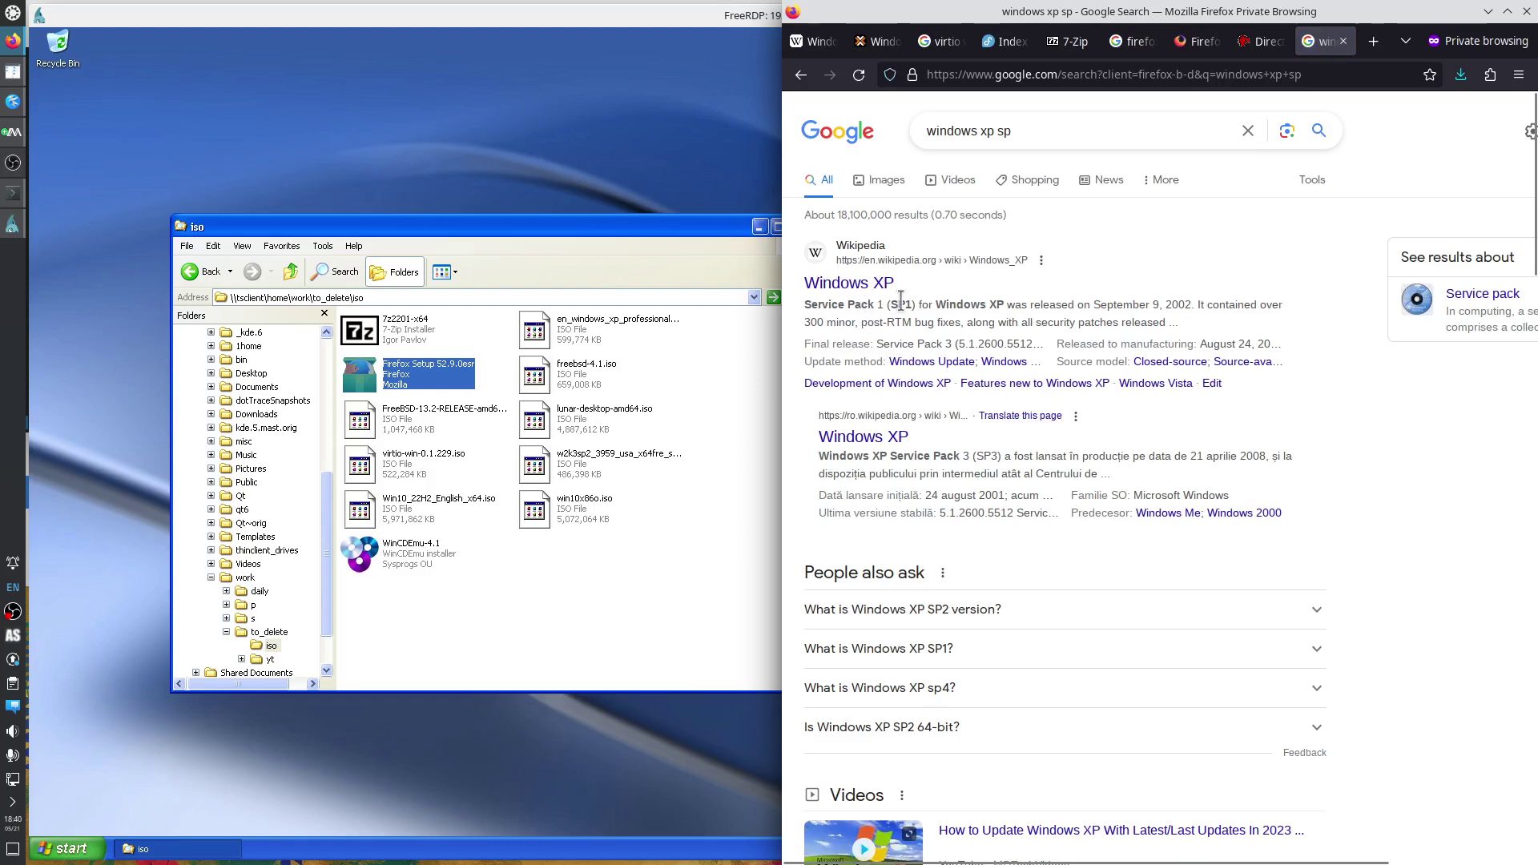
right_click(861, 288)
left_click(913, 305)
left_click(1298, 41)
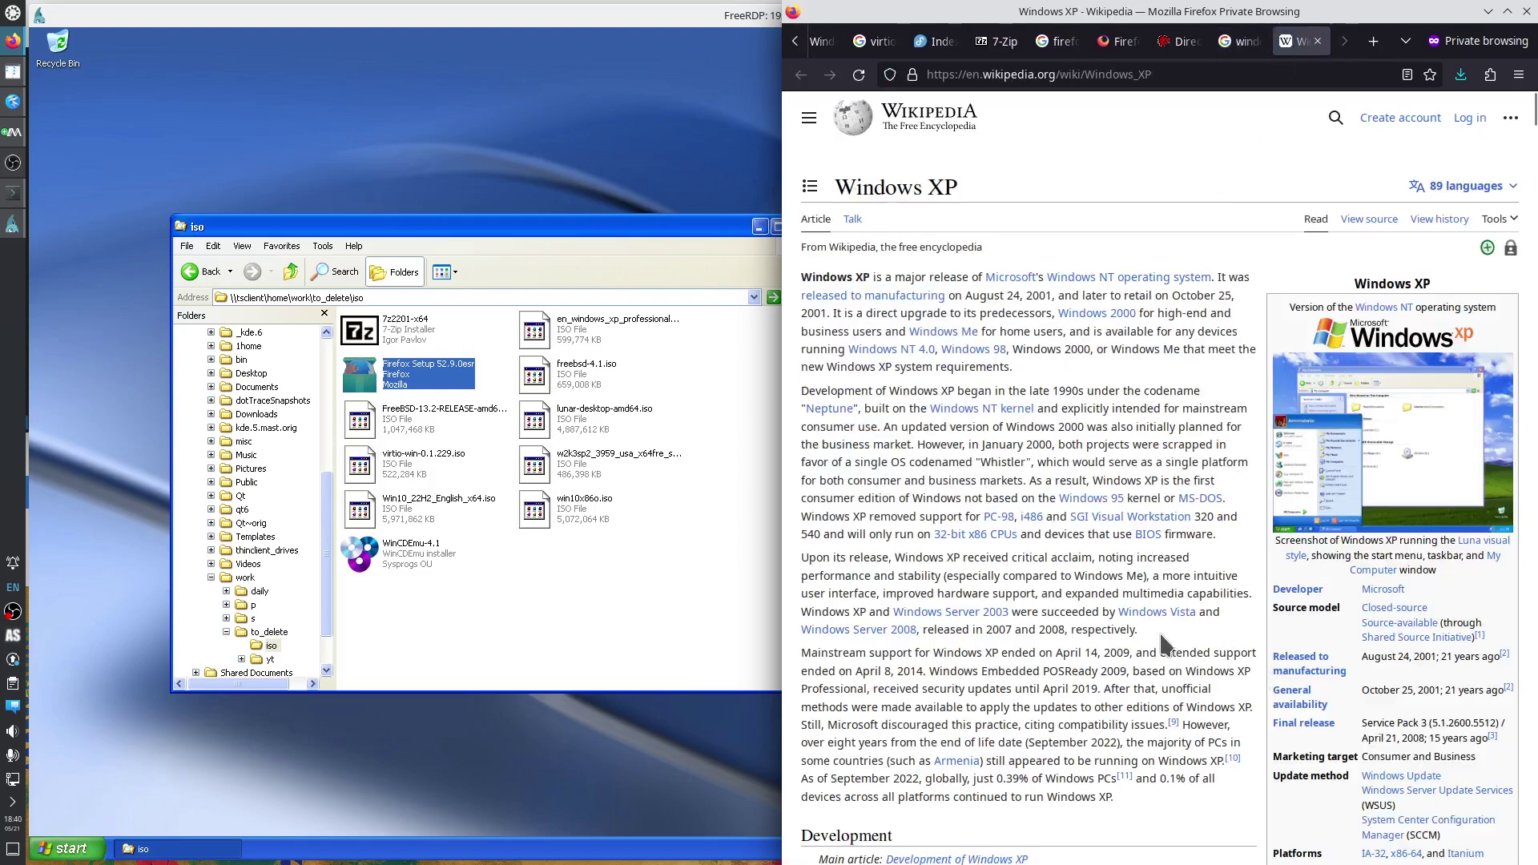
Check the infobox's final service pack, jump to Service packs and search the page for '64'.
scroll(1160, 633, "down", 3)
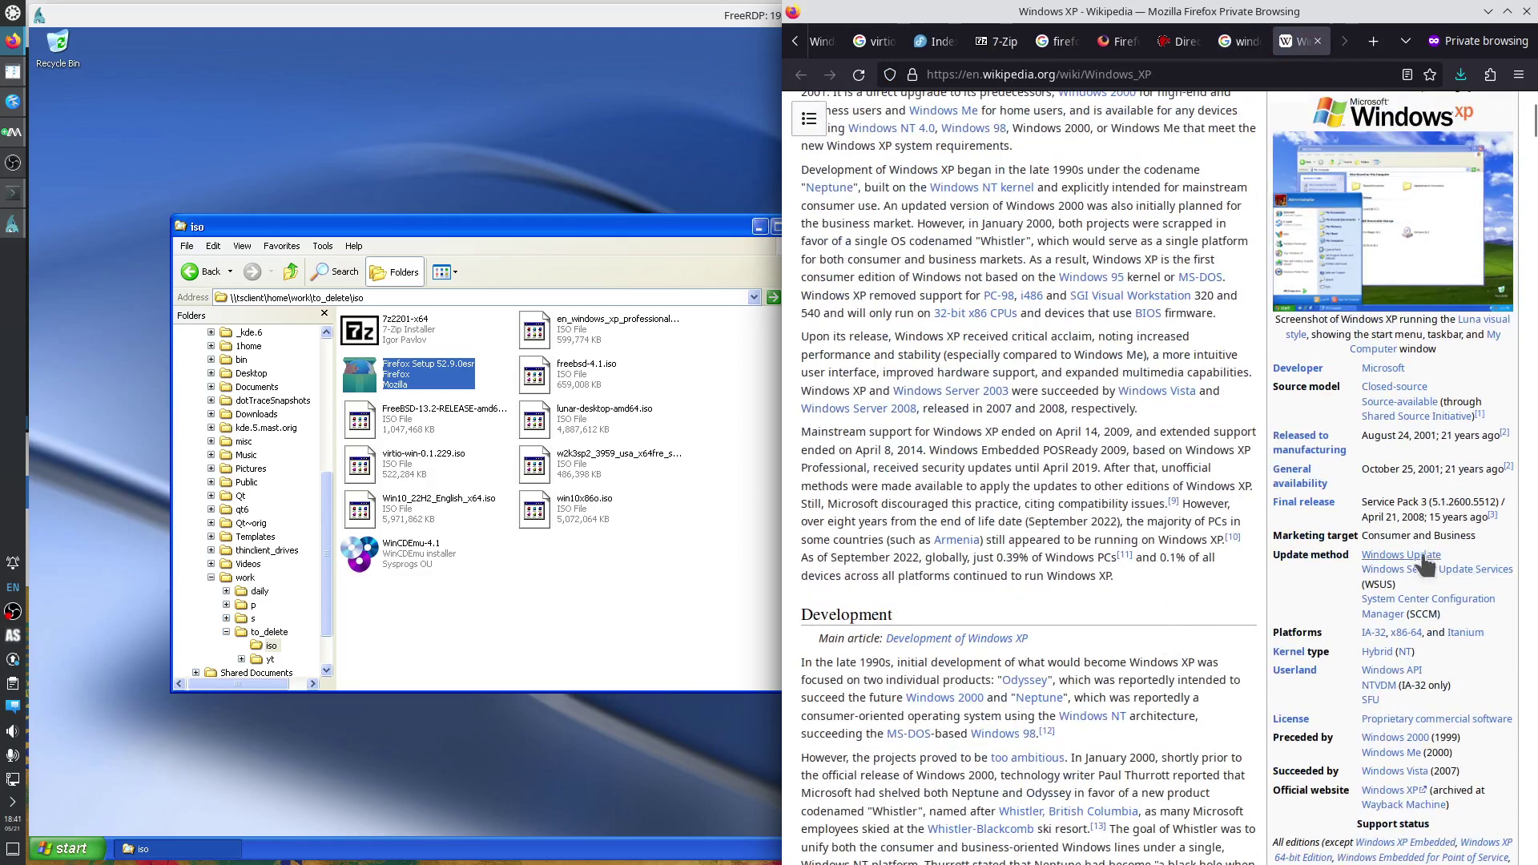
left_click_drag(1365, 503, 1460, 501)
scroll(1190, 593, "down", 3)
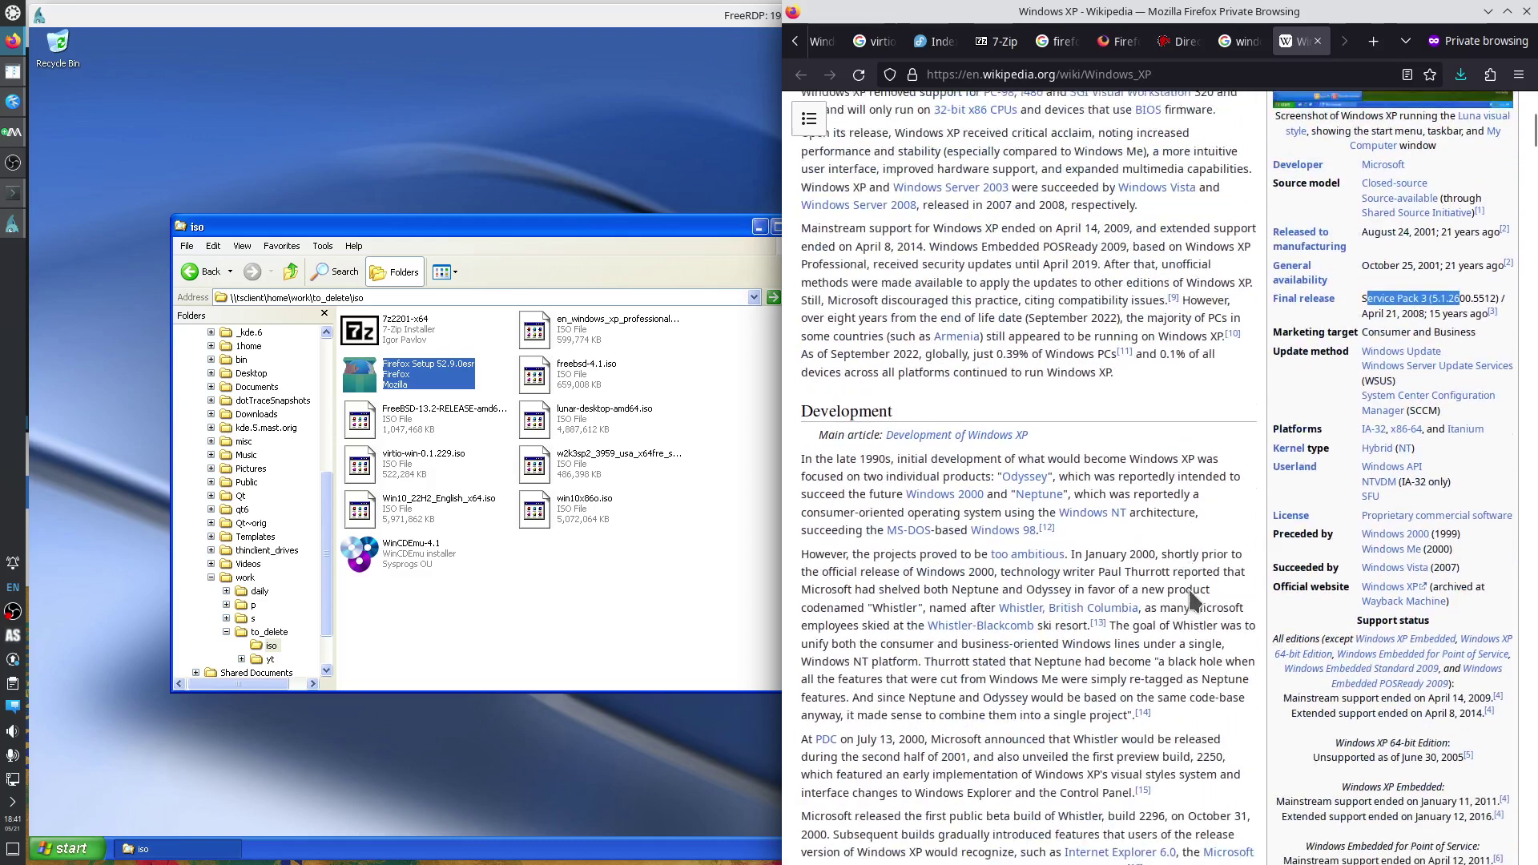
scroll(1145, 569, "up", 6)
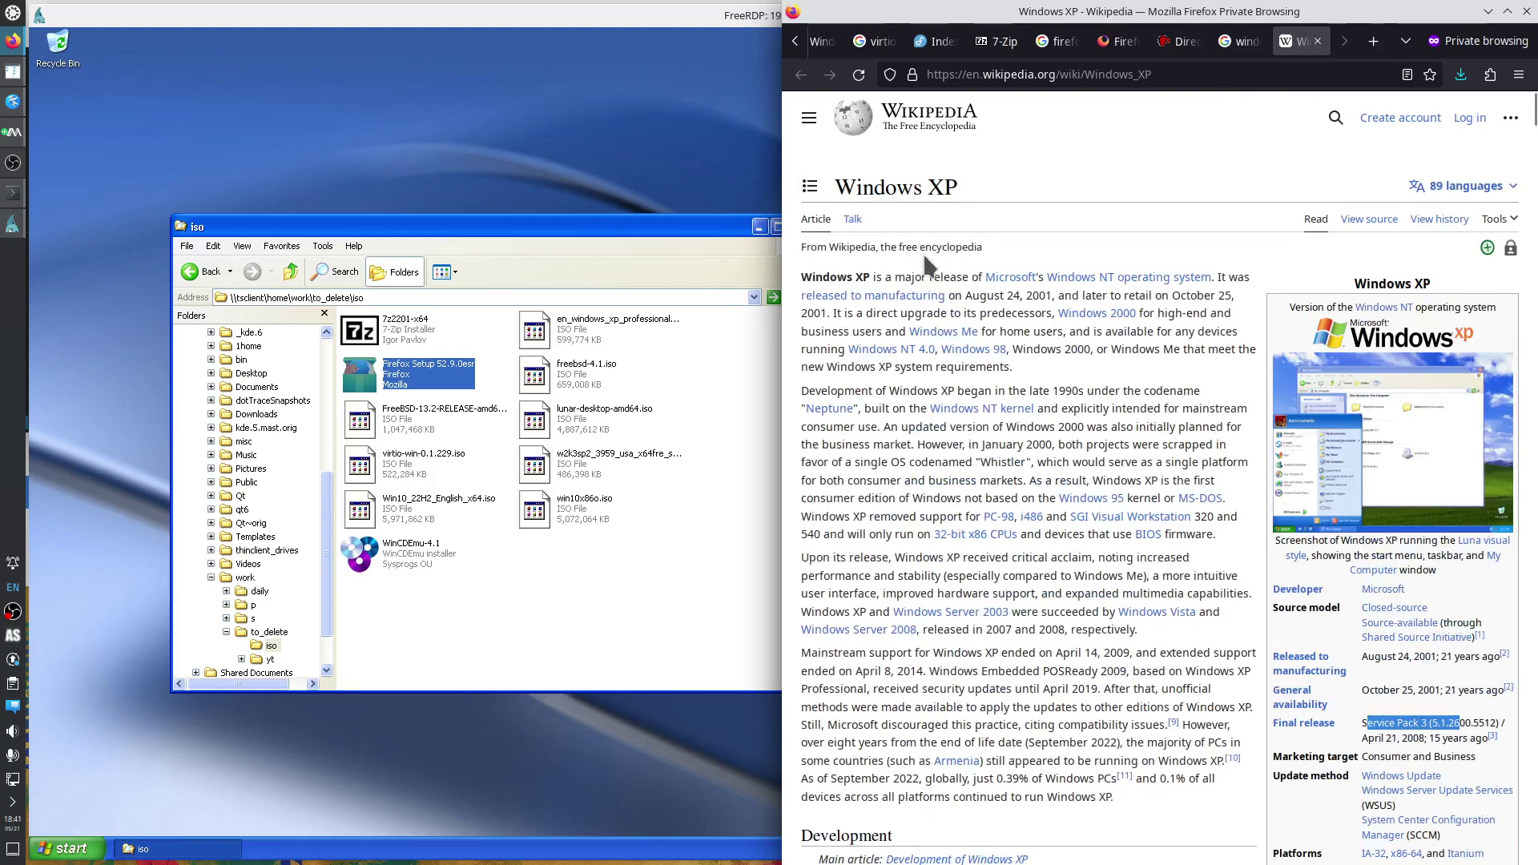
left_click(809, 186)
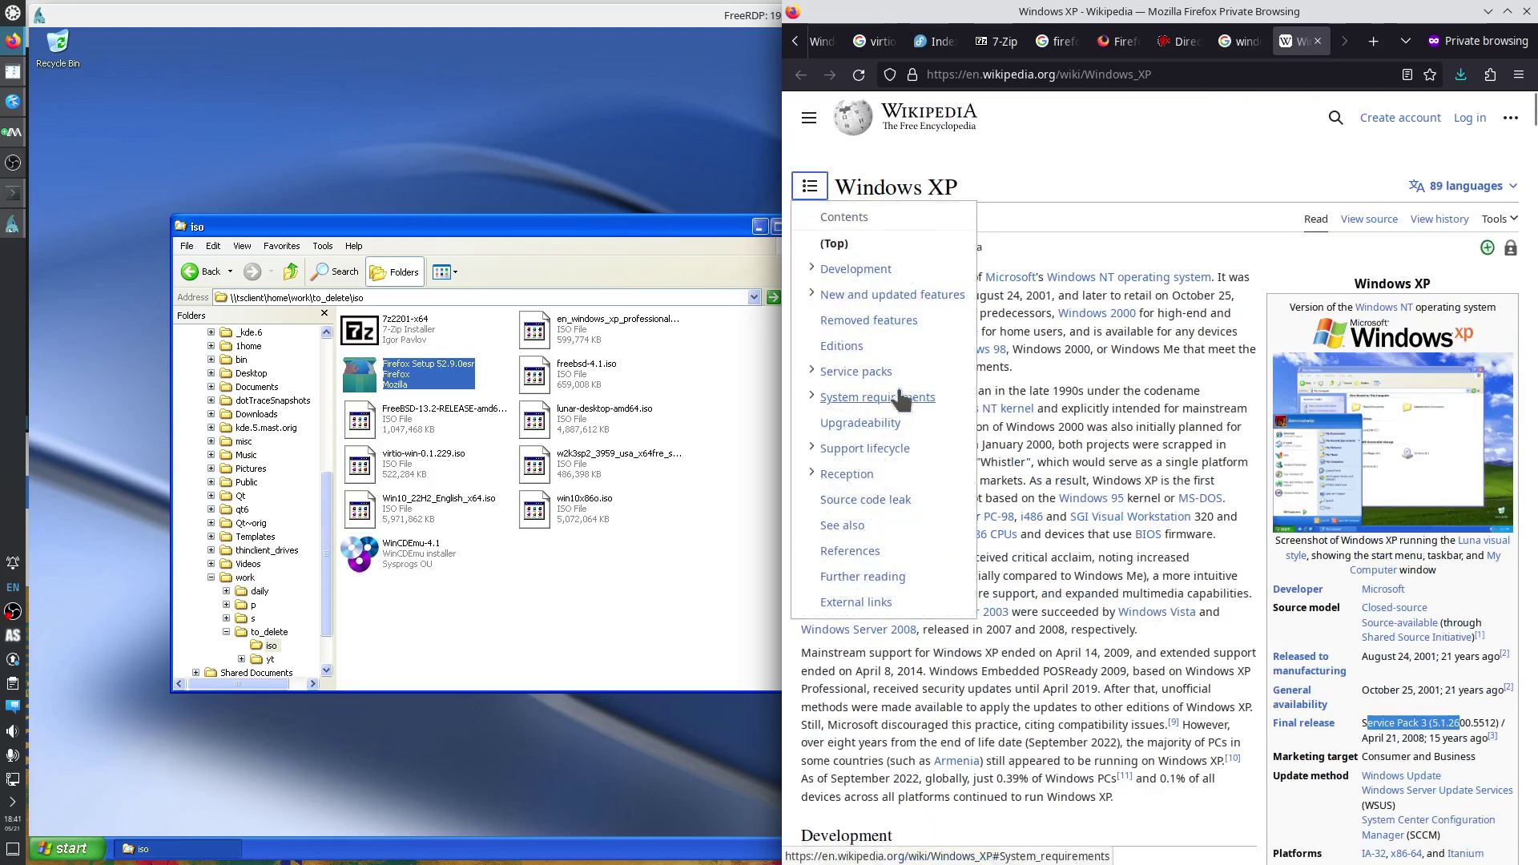
left_click(865, 371)
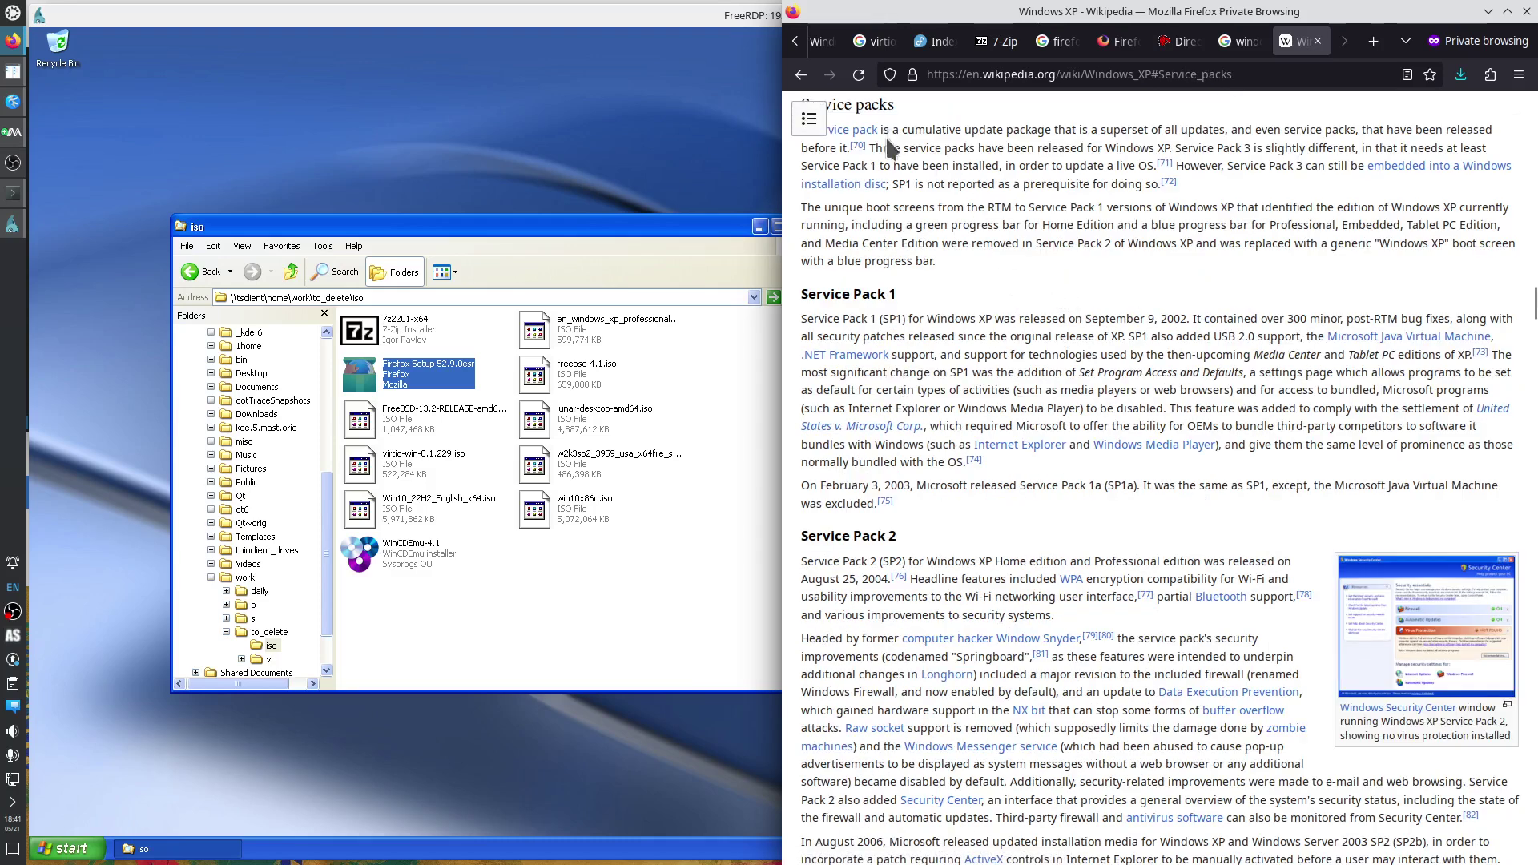
key("ctrl+f")
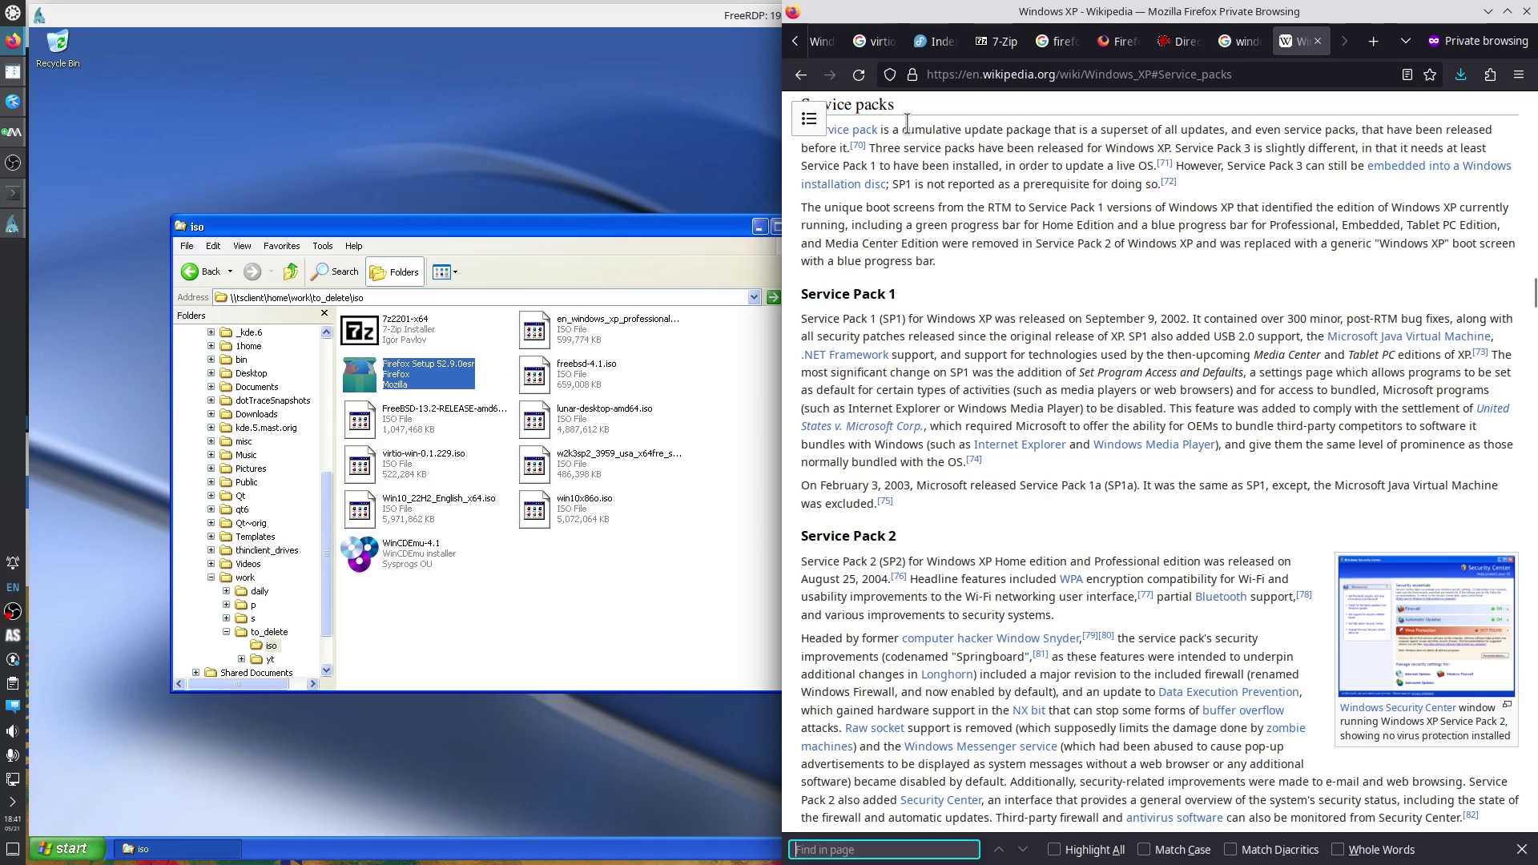
type("64")
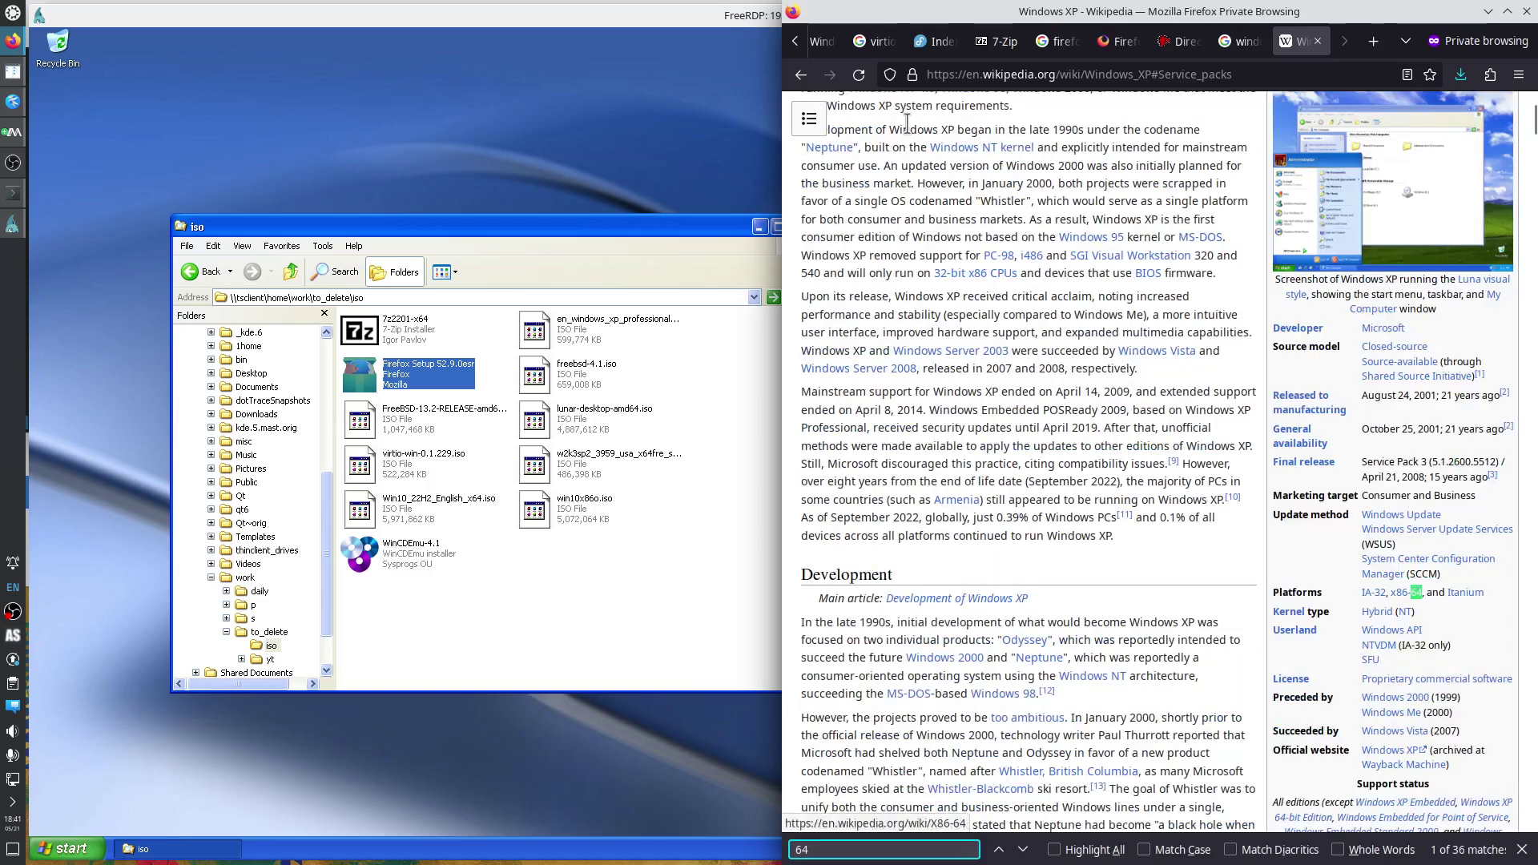
key("Return")
key("Return")
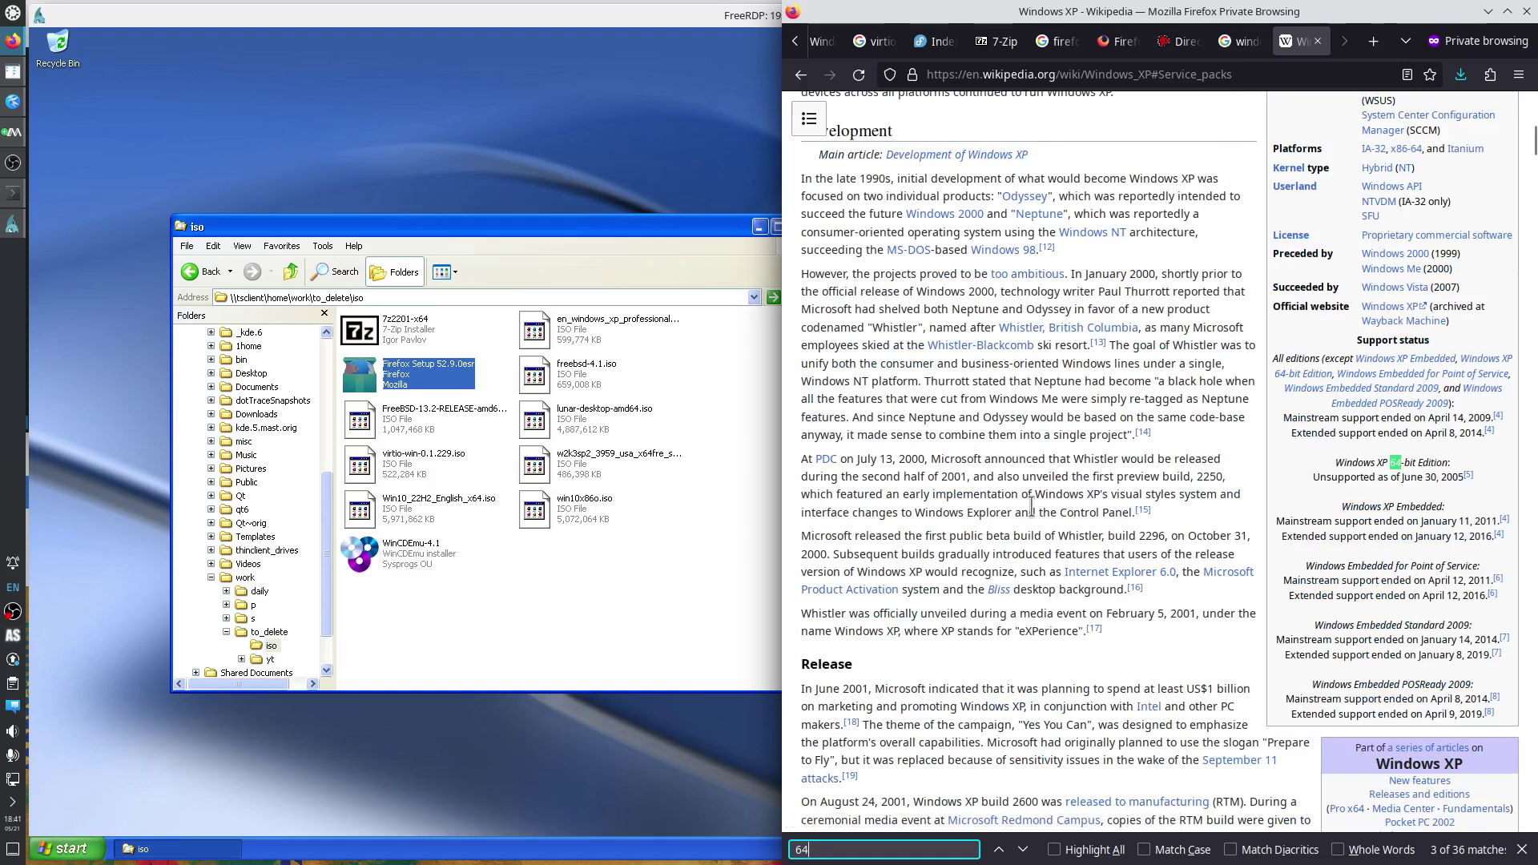
In the Service Pack 3 paragraph, highlight Windows XP x64 and select 'Windows Server 2003'.
left_click(809, 118)
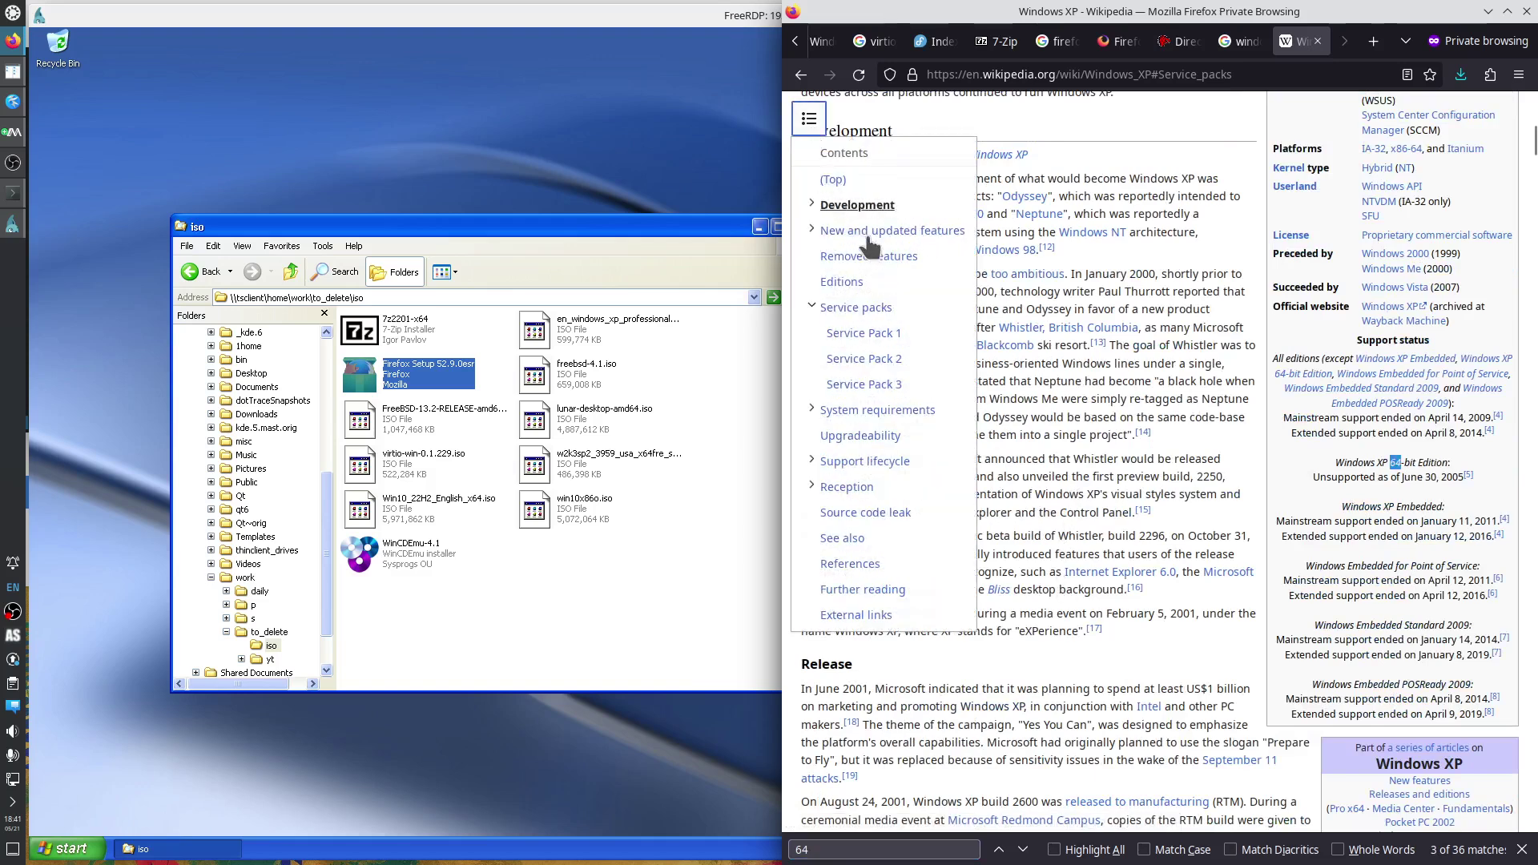
left_click(873, 312)
left_click_drag(915, 130, 942, 129)
key("ctrl+f")
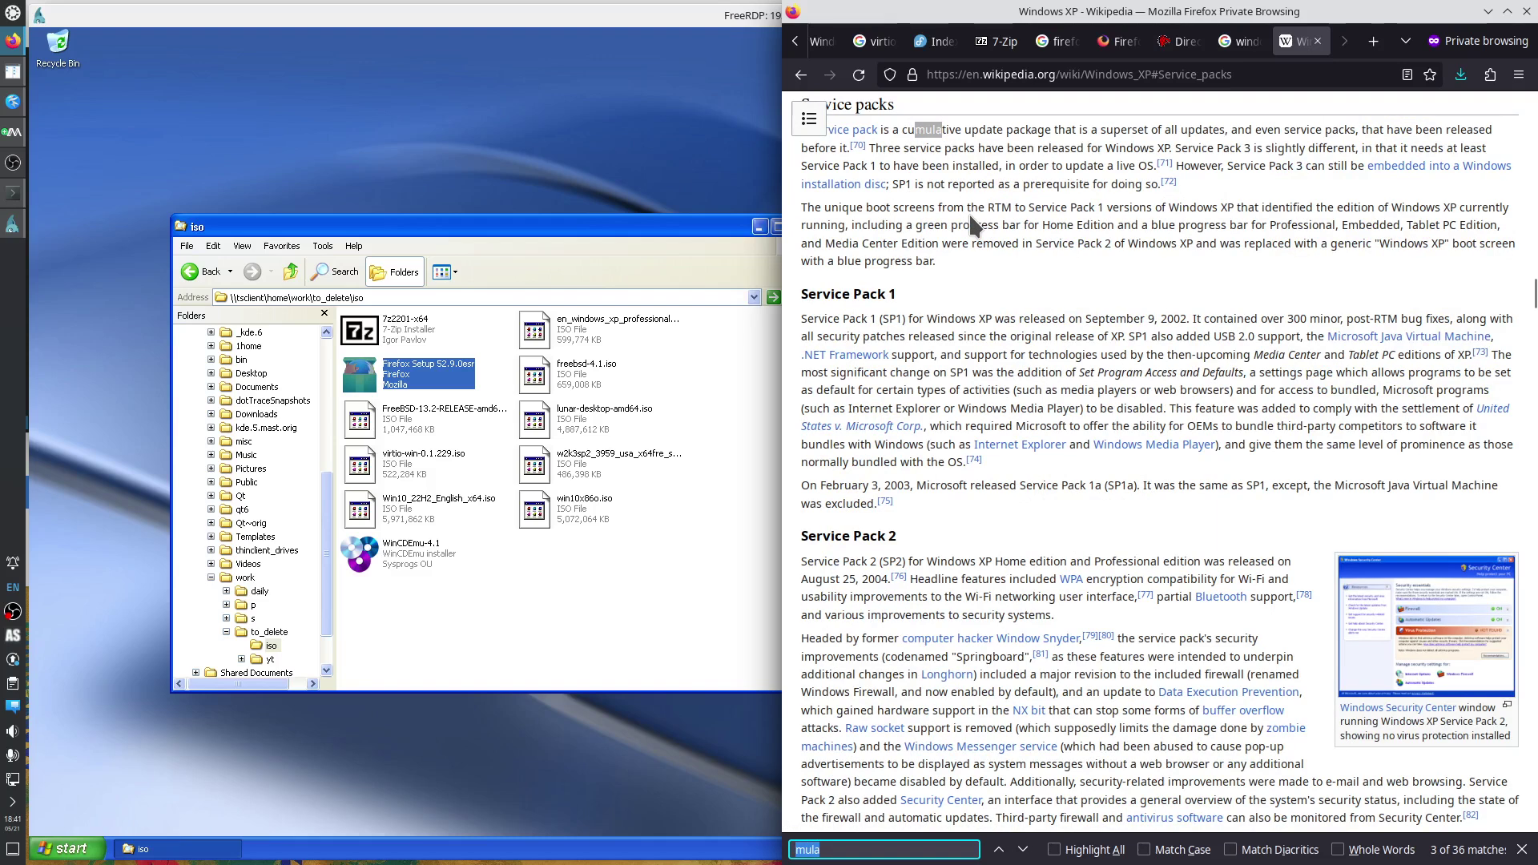
type("64")
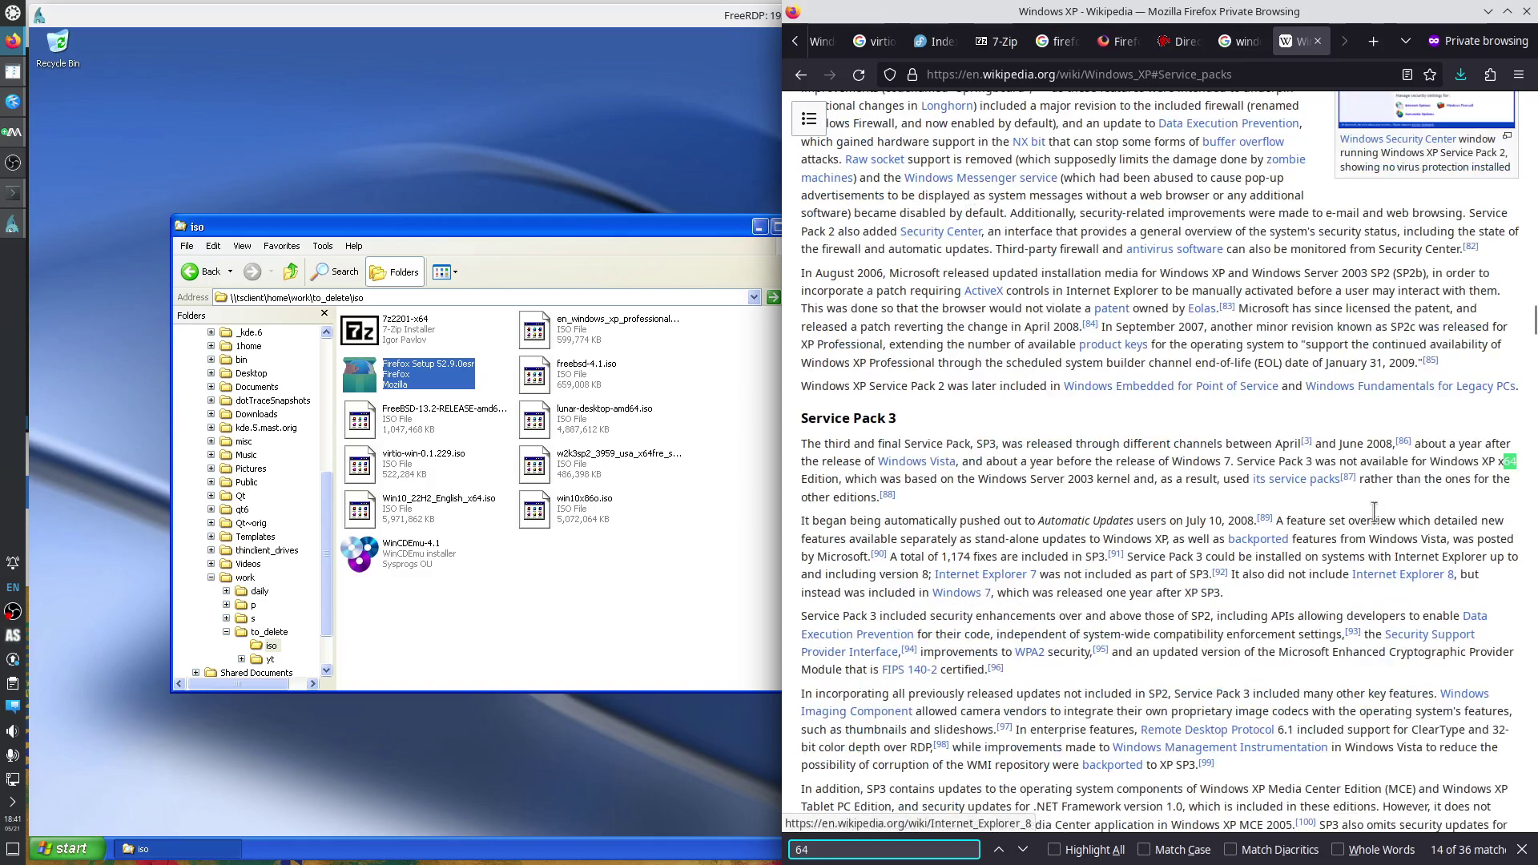
left_click_drag(1237, 463, 1317, 462)
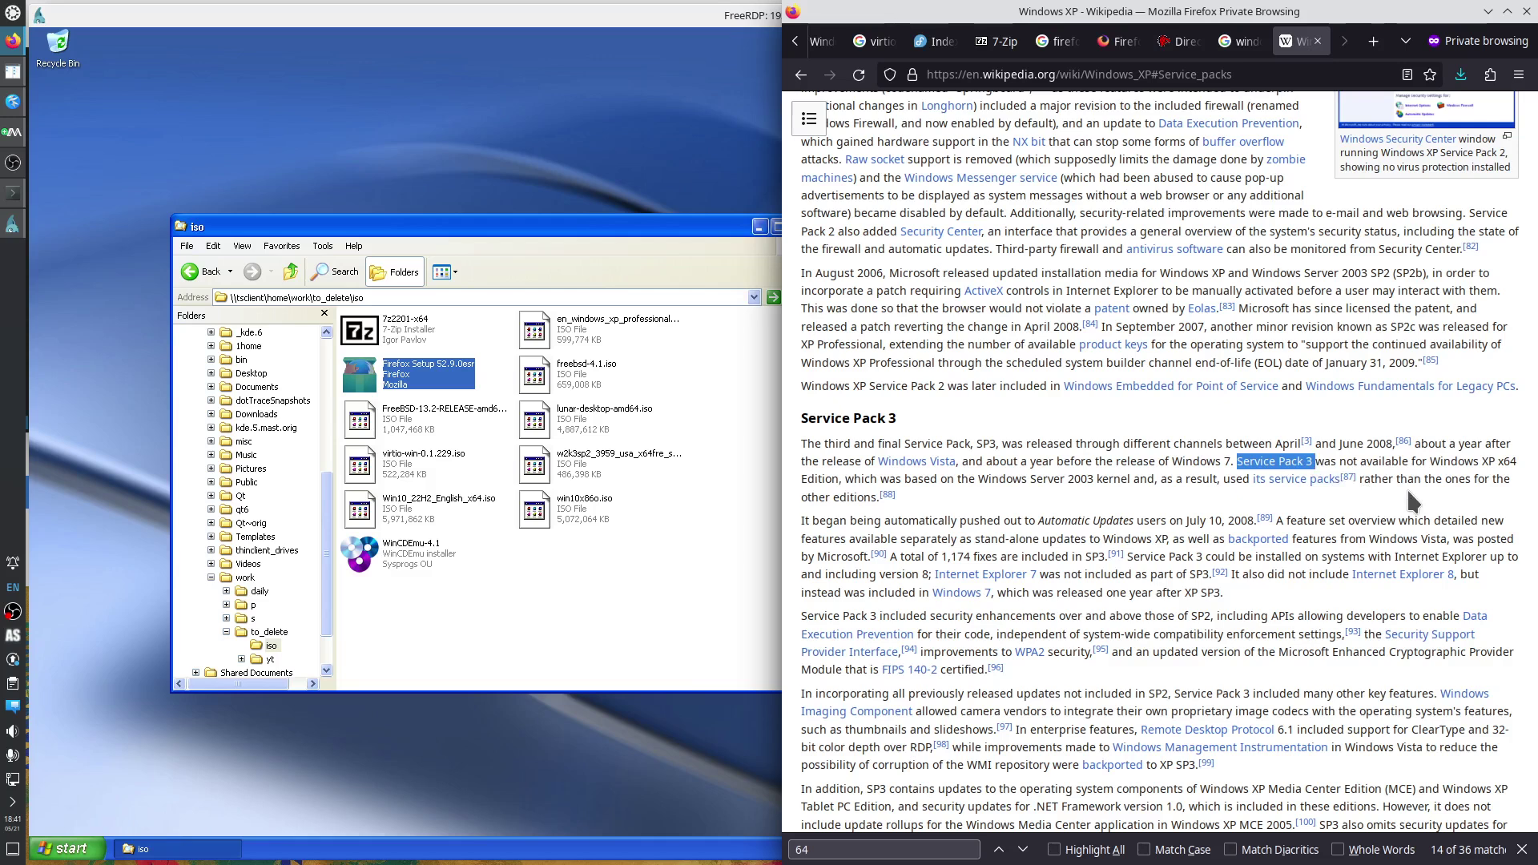
left_click_drag(1431, 462, 1522, 469)
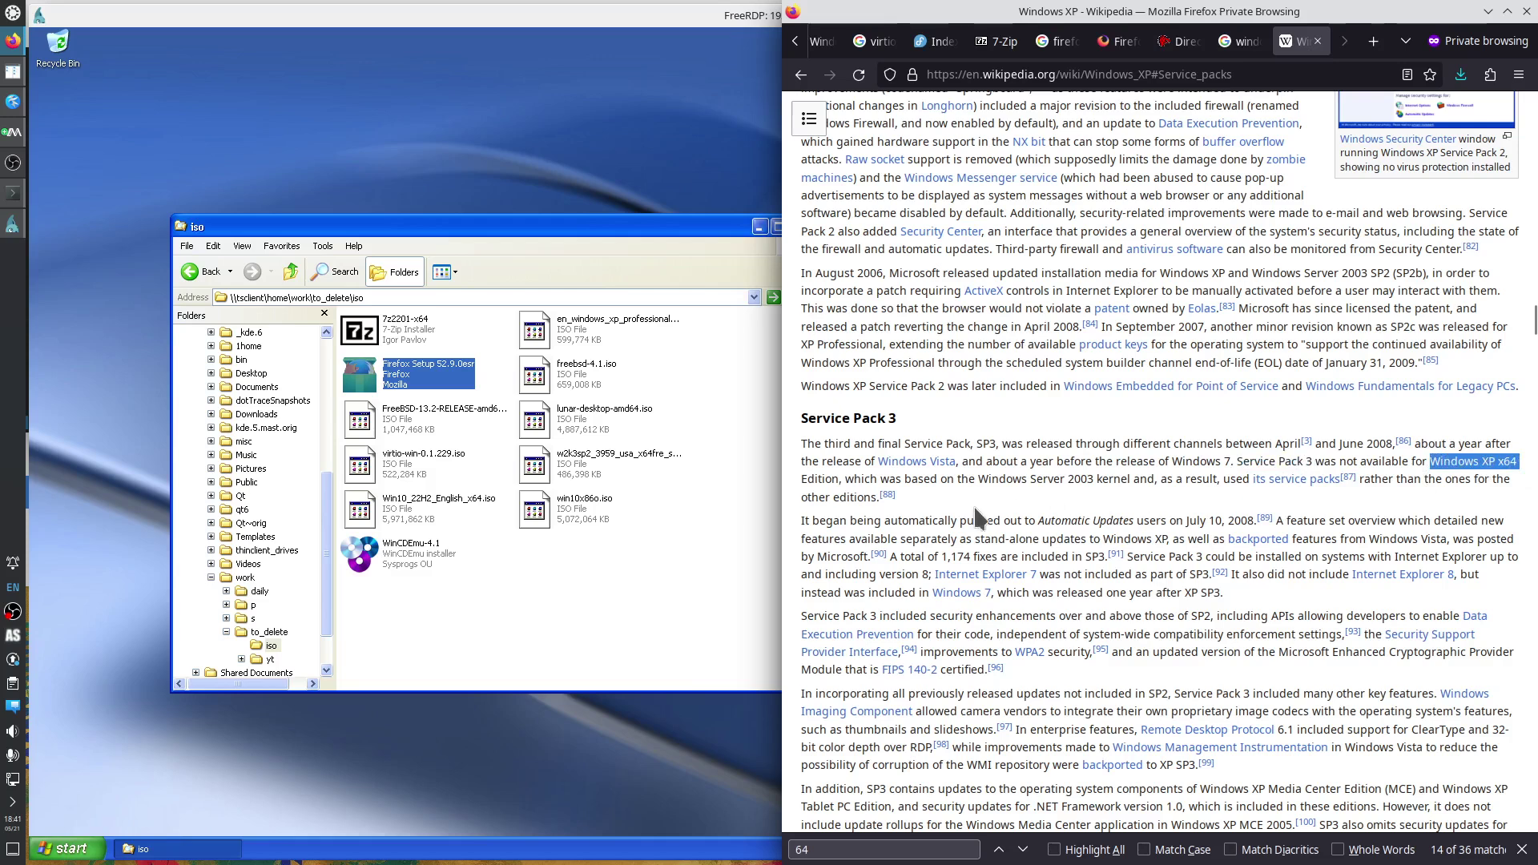
left_click_drag(959, 479, 1096, 487)
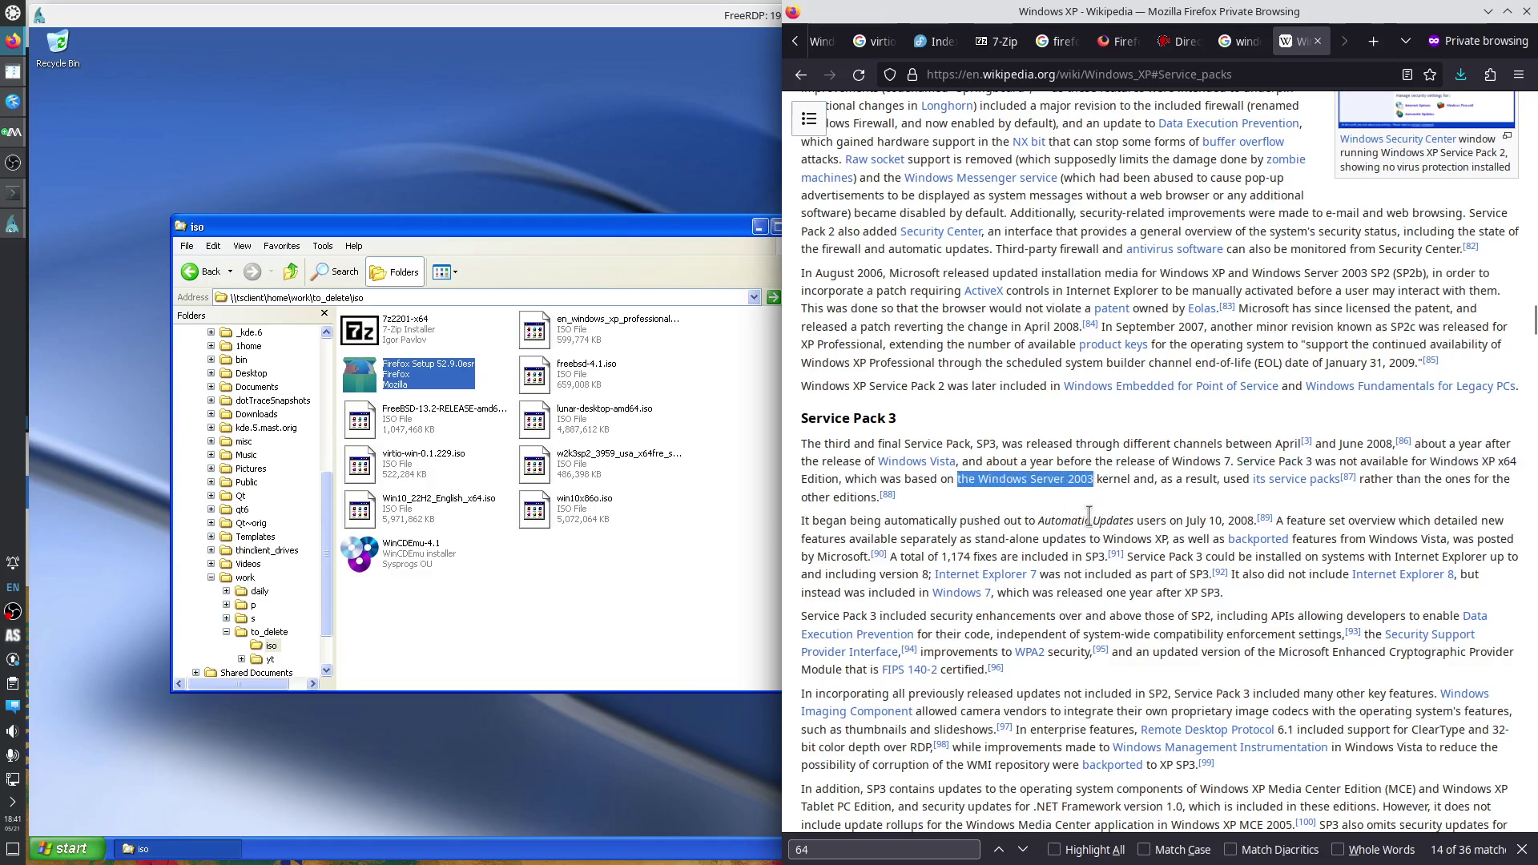
left_click_drag(1197, 479, 1243, 479)
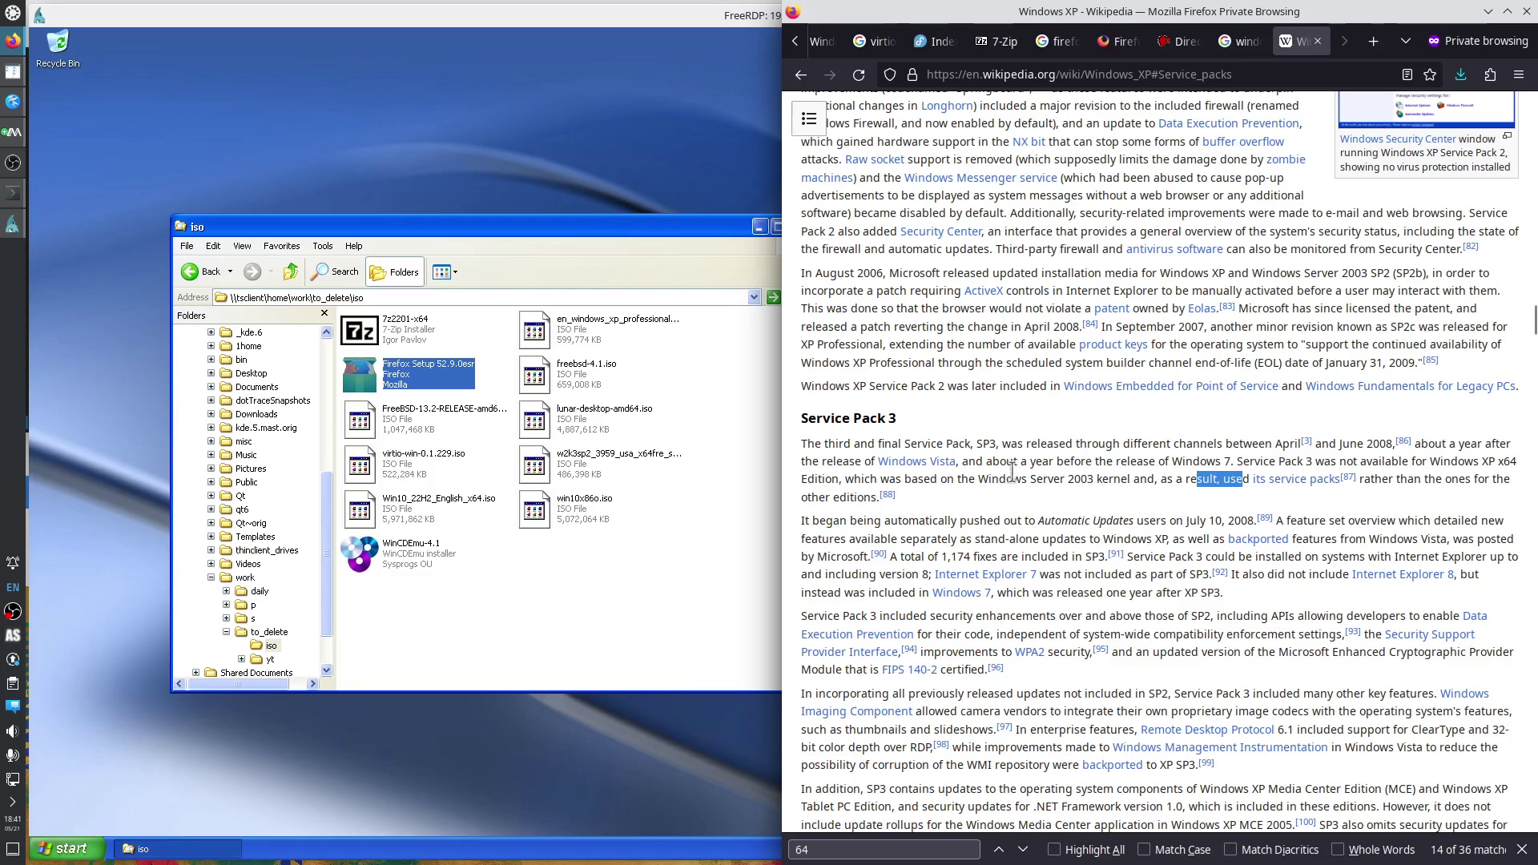
left_click_drag(979, 479, 1093, 481)
key("ctrl+c")
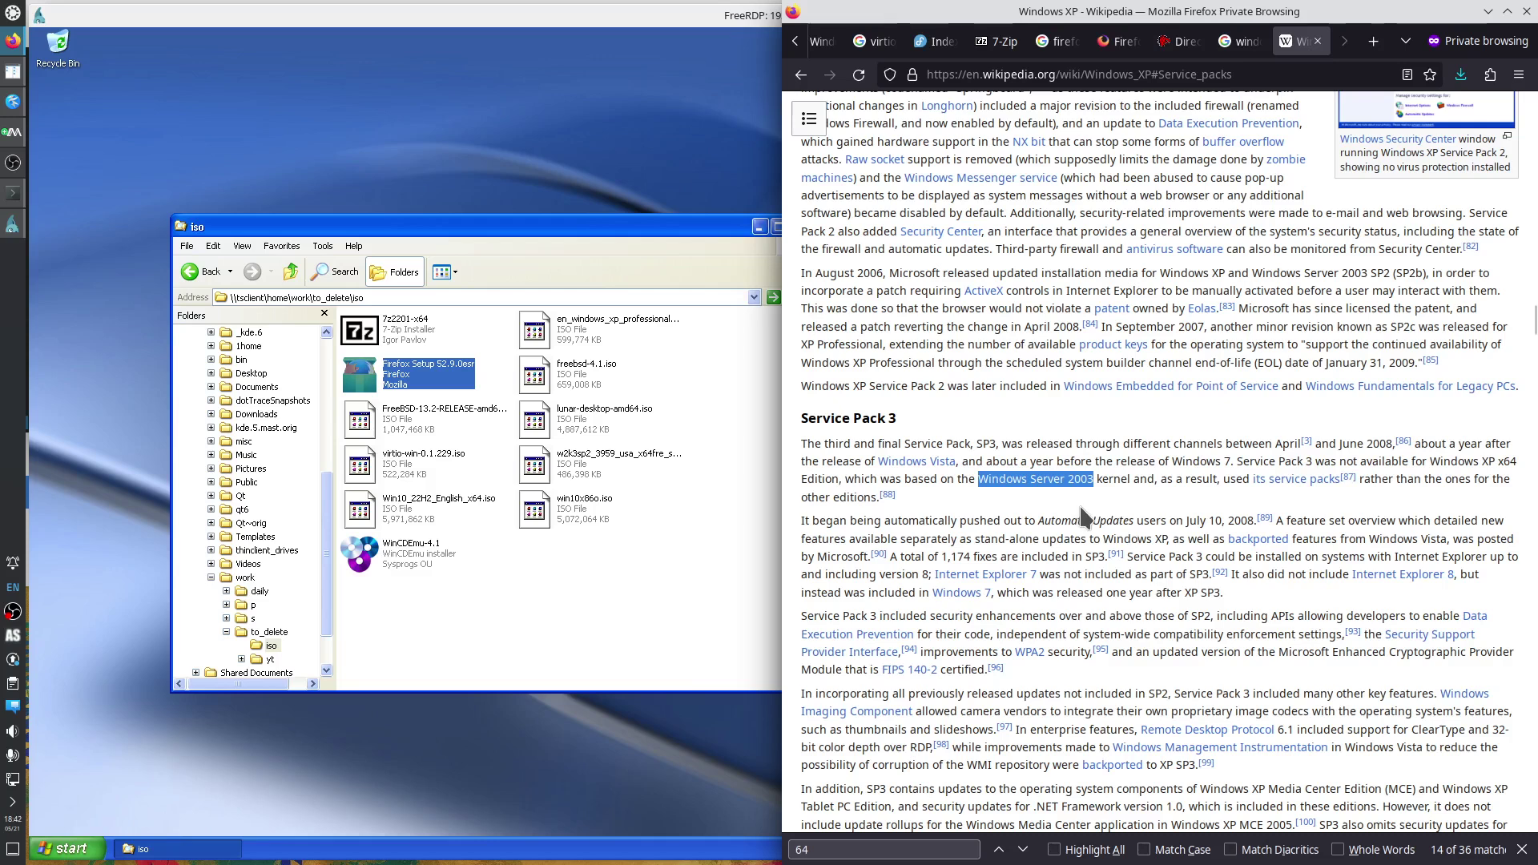
Search 'wiki Windows Server 2003' and open its Wikipedia article.
key("ctrl+t")
type("wiki")
key("ctrl+v")
key("Return")
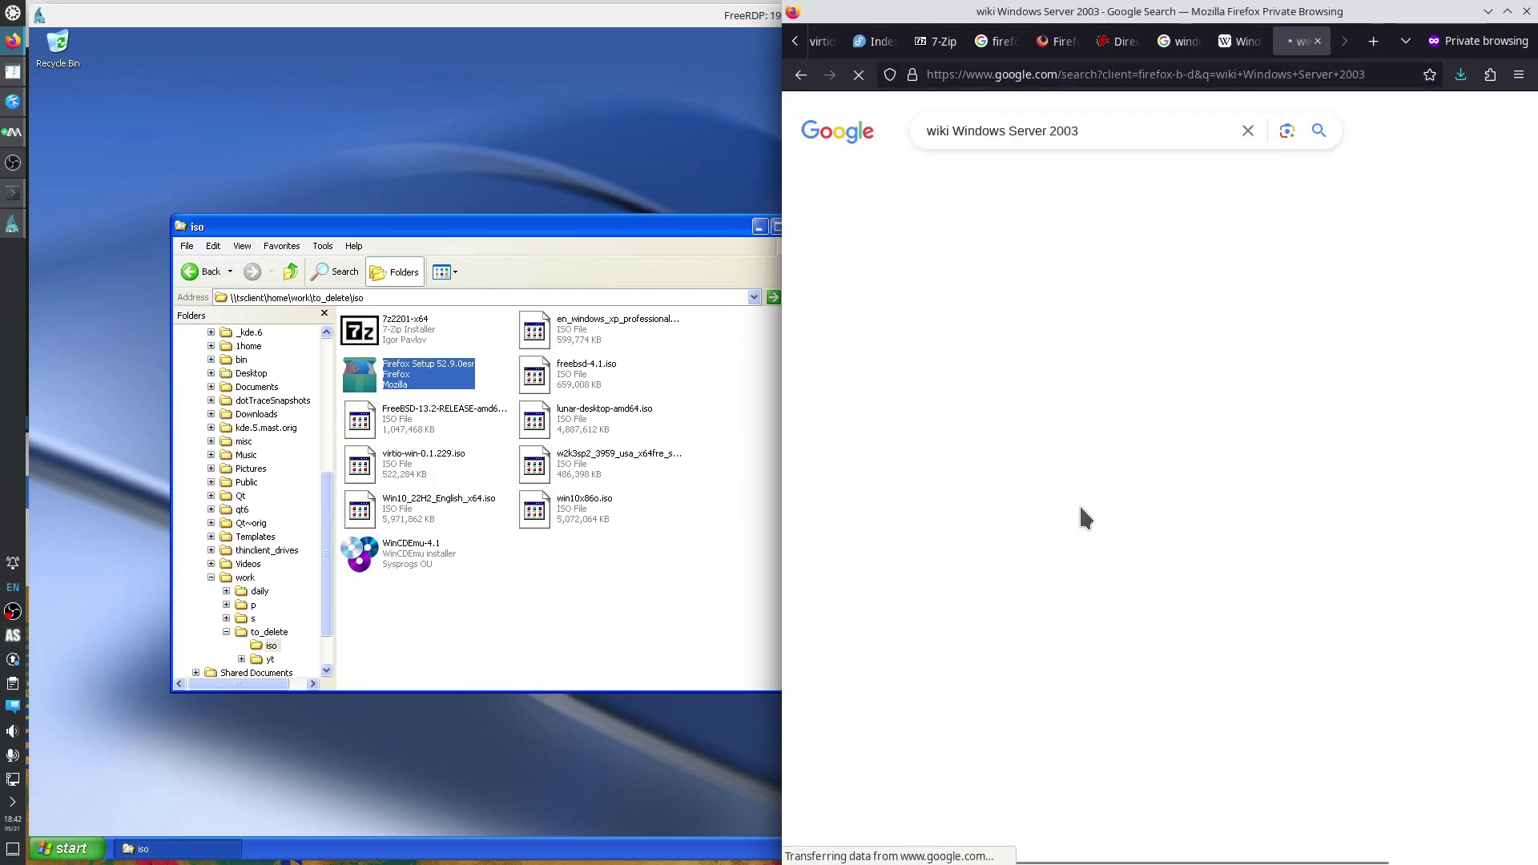
left_click(895, 295)
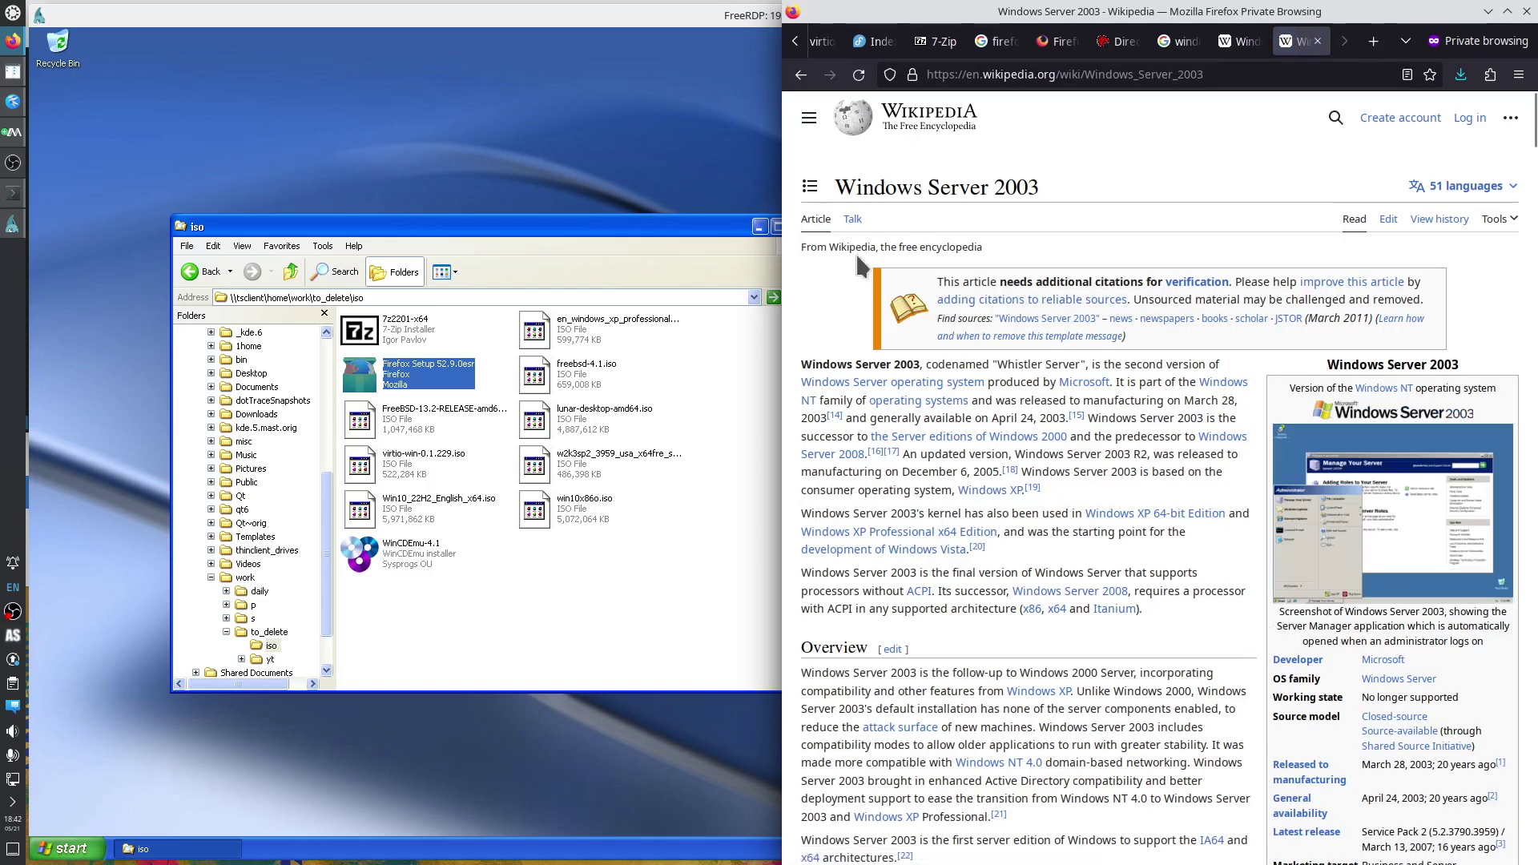
Jump to Updates and search Google for the copied phrase 'Service Pack 2 for Windows Server 2003'.
left_click(809, 186)
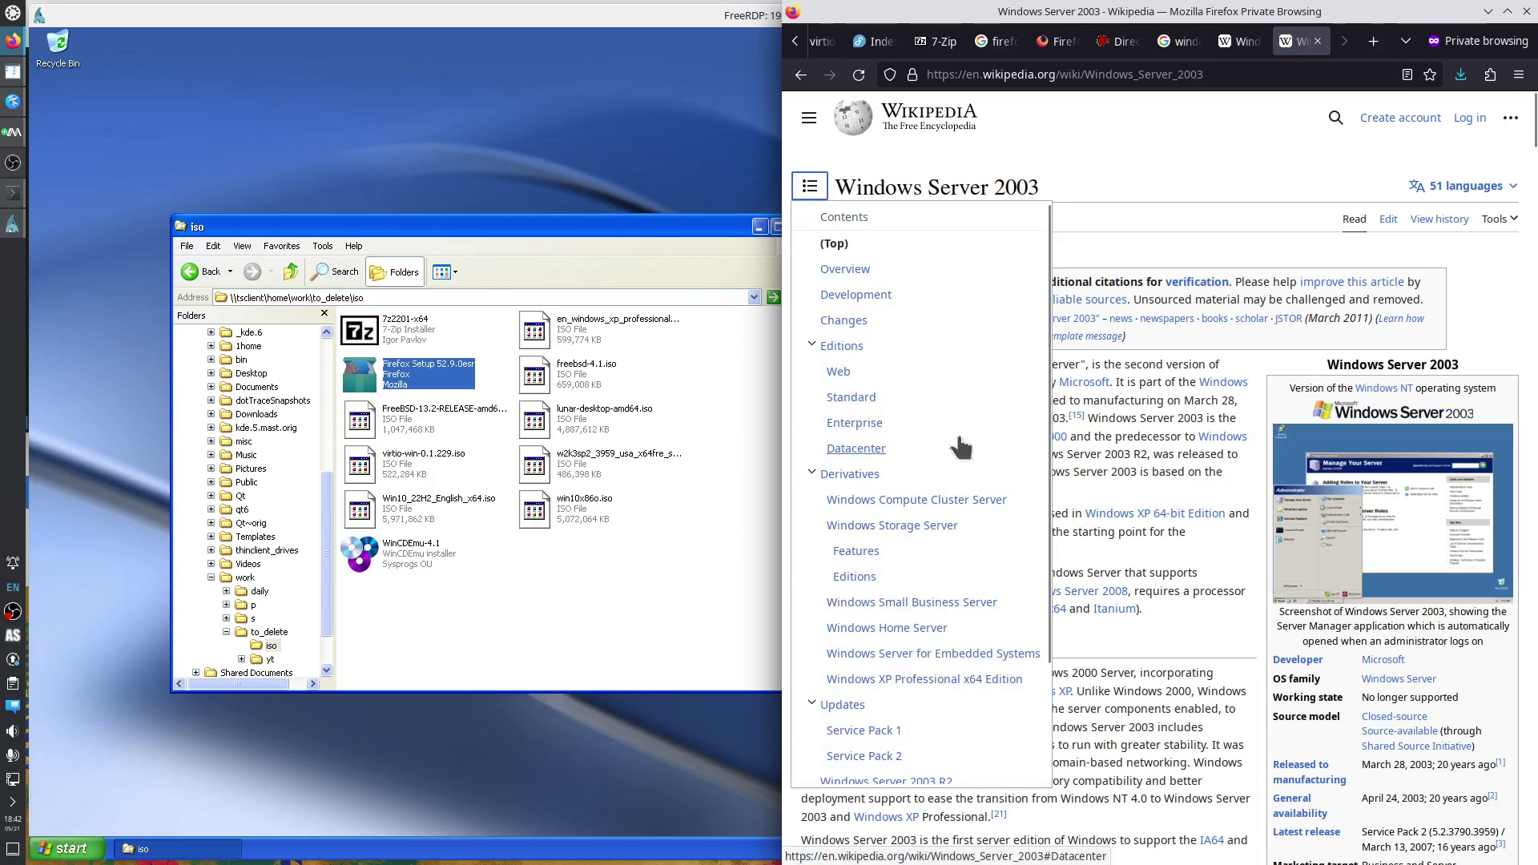
scroll(893, 687, "down", 2)
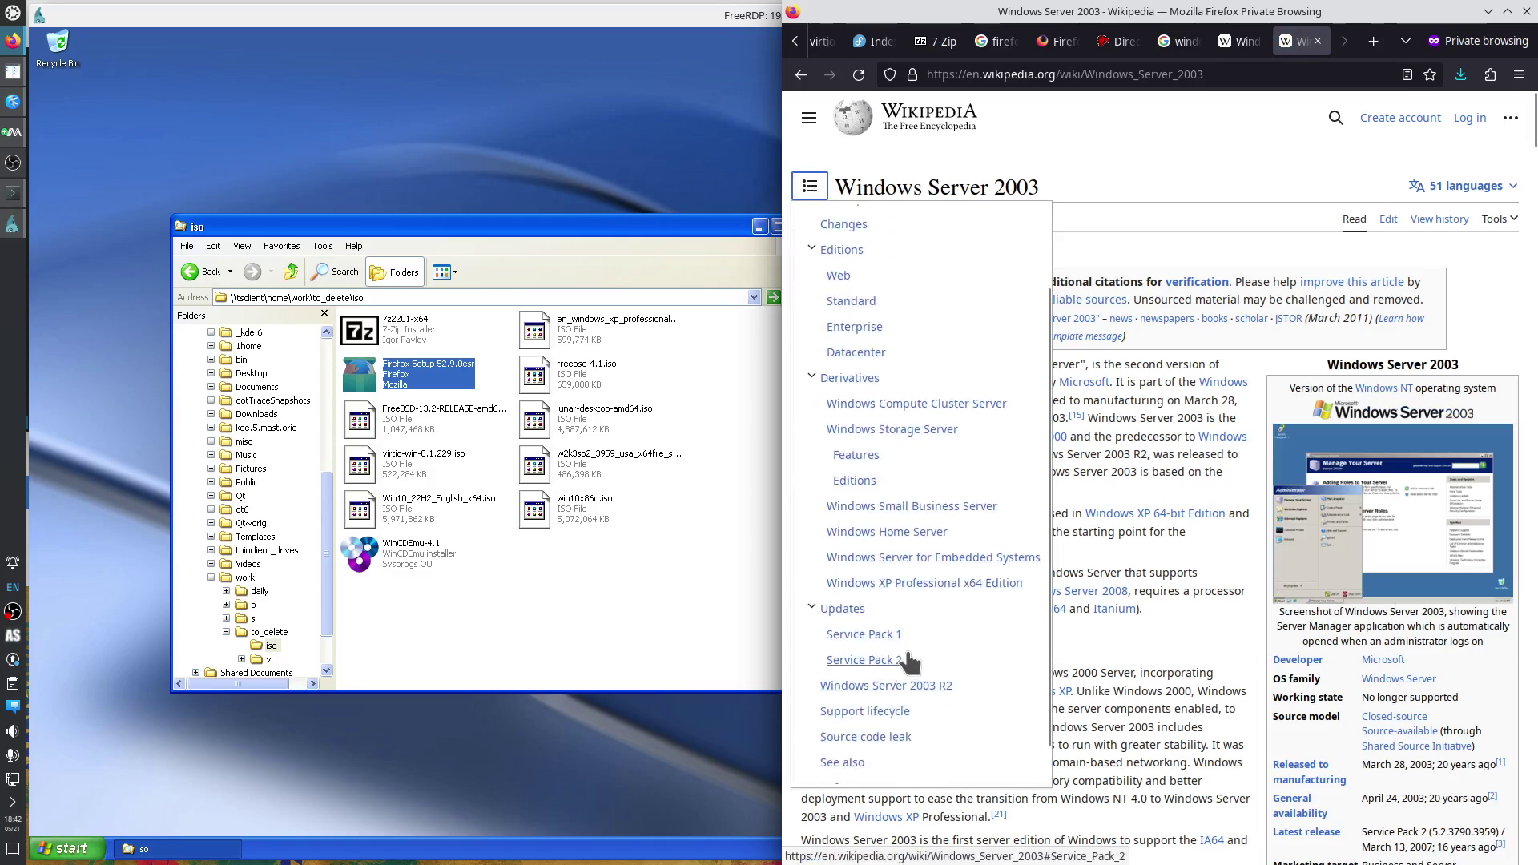
left_click(842, 609)
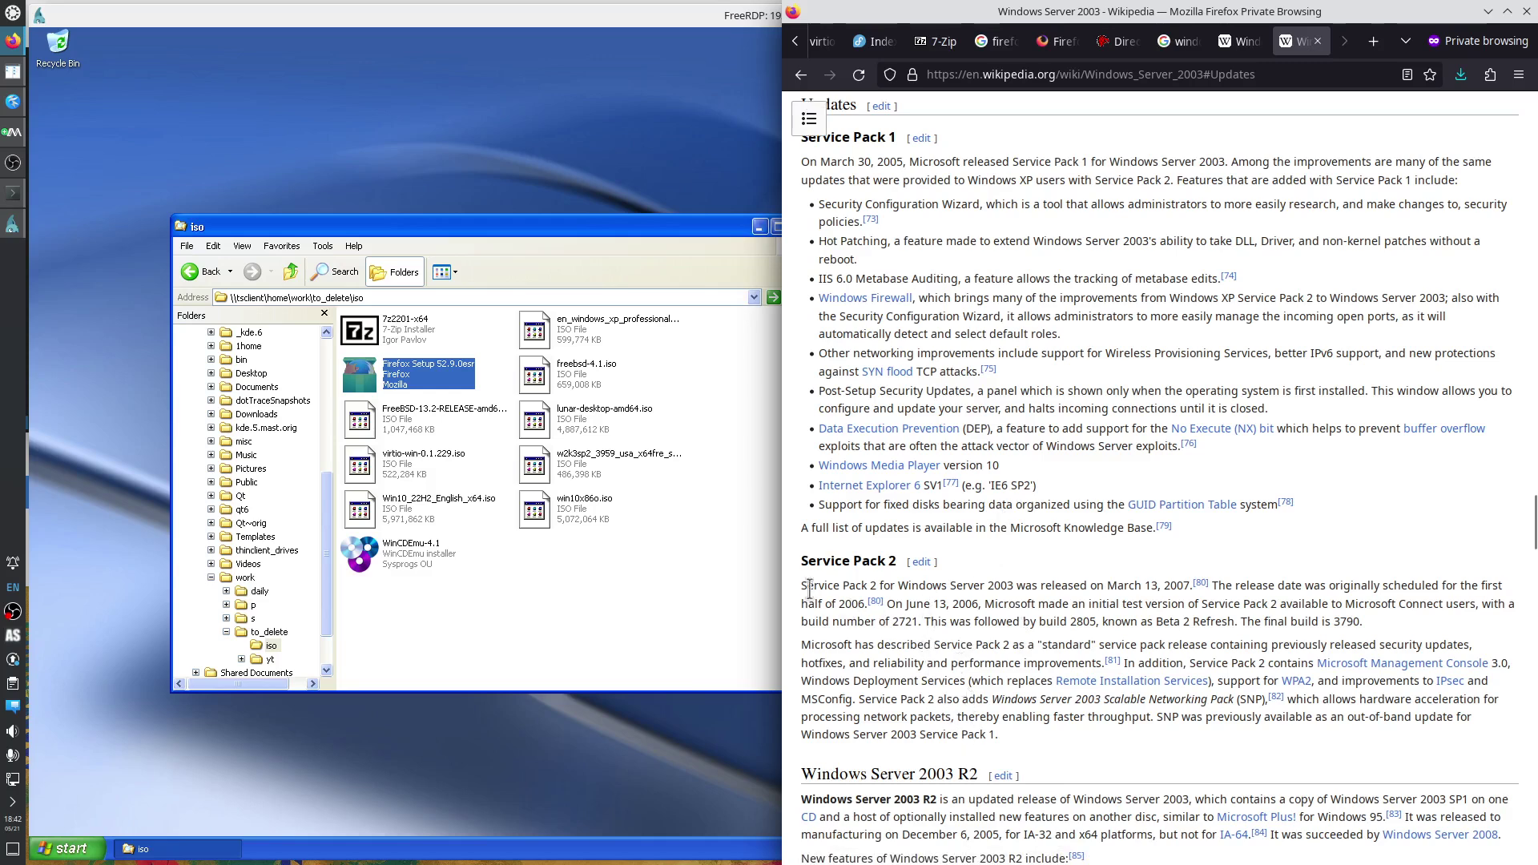
left_click_drag(898, 586, 1014, 585)
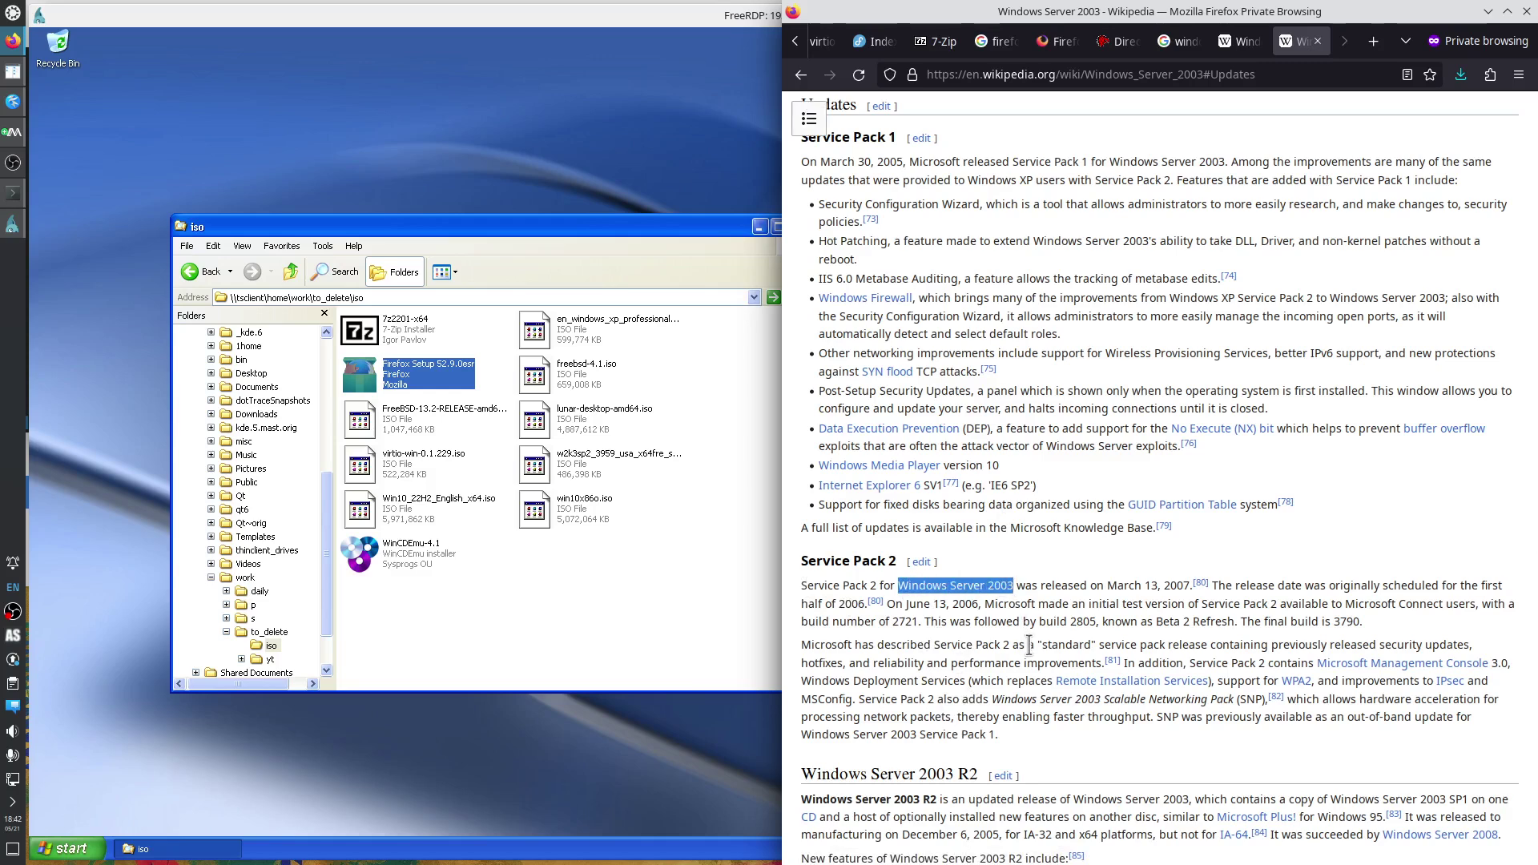
left_click_drag(800, 585, 1012, 585)
key("ctrl+c")
key("ctrl+t")
key("ctrl+v")
key("Return")
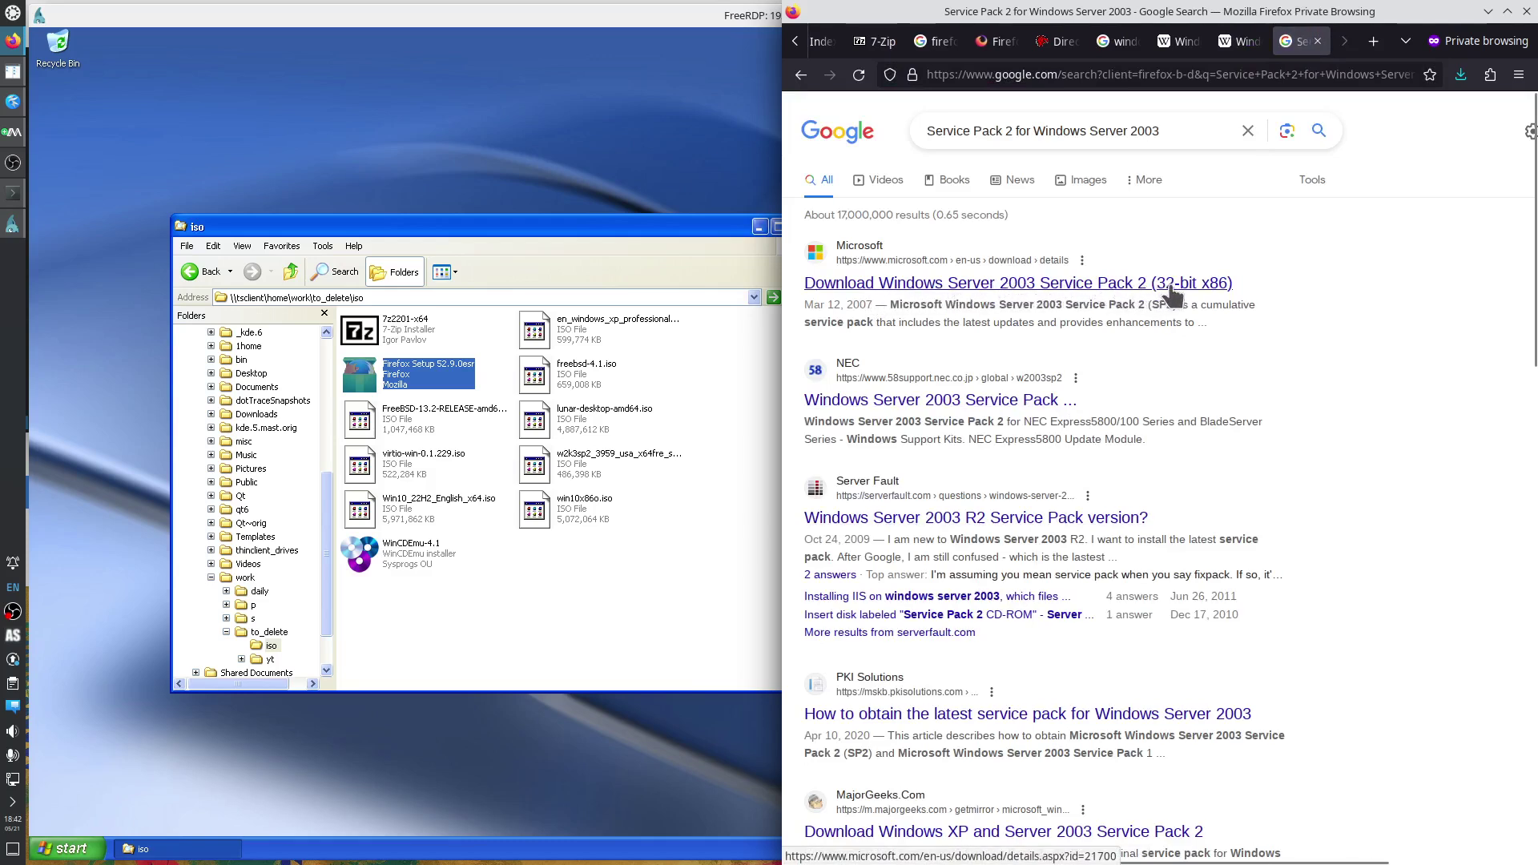
Add '64' to the query and open Microsoft's SP2 x64 Editions download page in a new tab.
left_click(1176, 128)
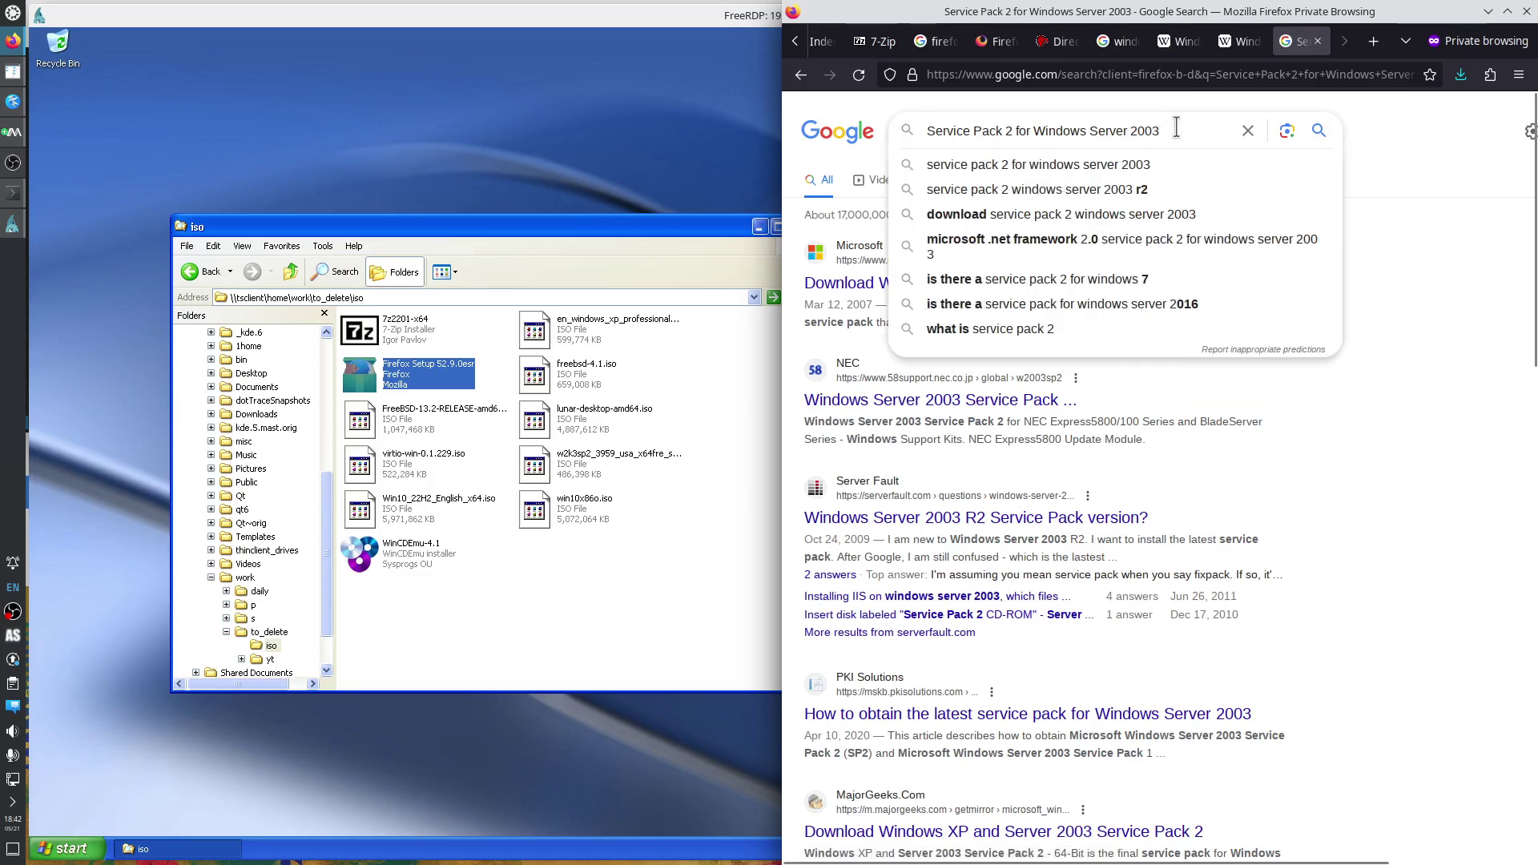
type("64")
key("Return")
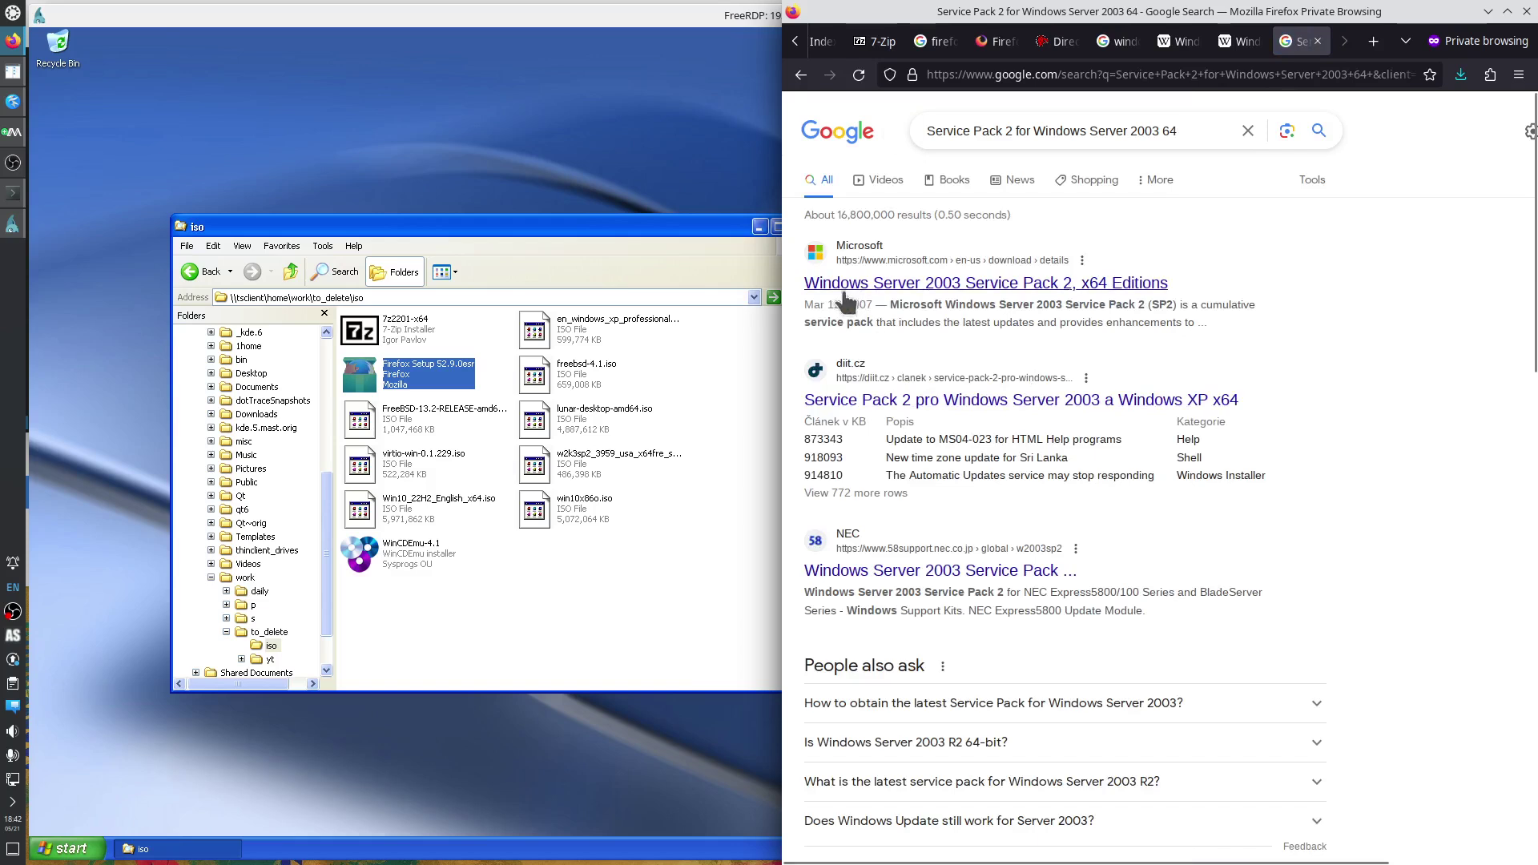
right_click(1008, 290)
left_click(1040, 303)
left_click(1298, 41)
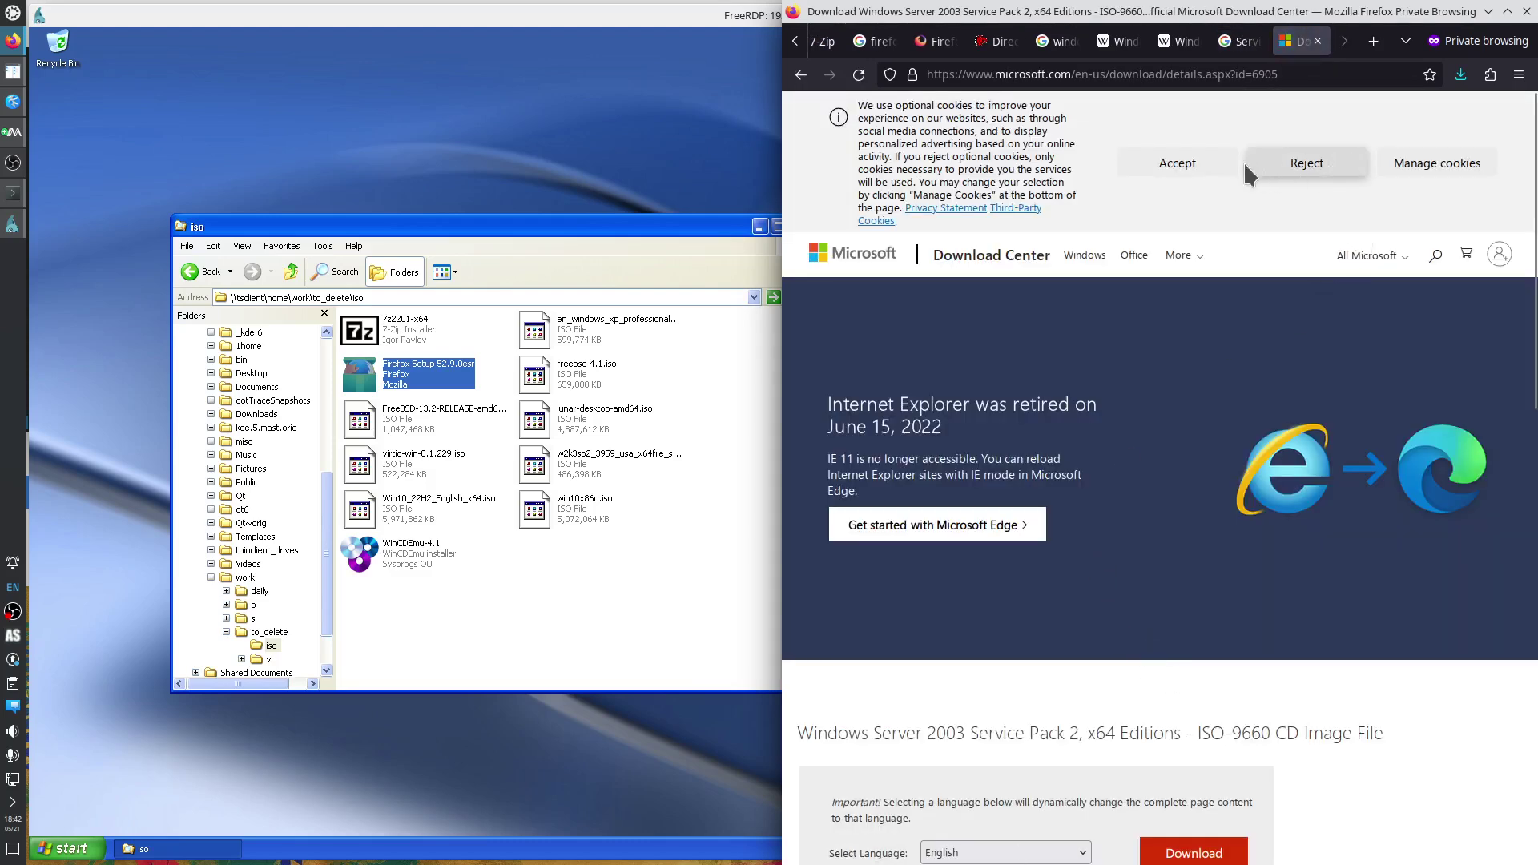
Decline cookies, keep English, expand the 475 MB ISO details, then return to the XP desktop.
left_click(1254, 175)
scroll(1290, 529, "down", 3)
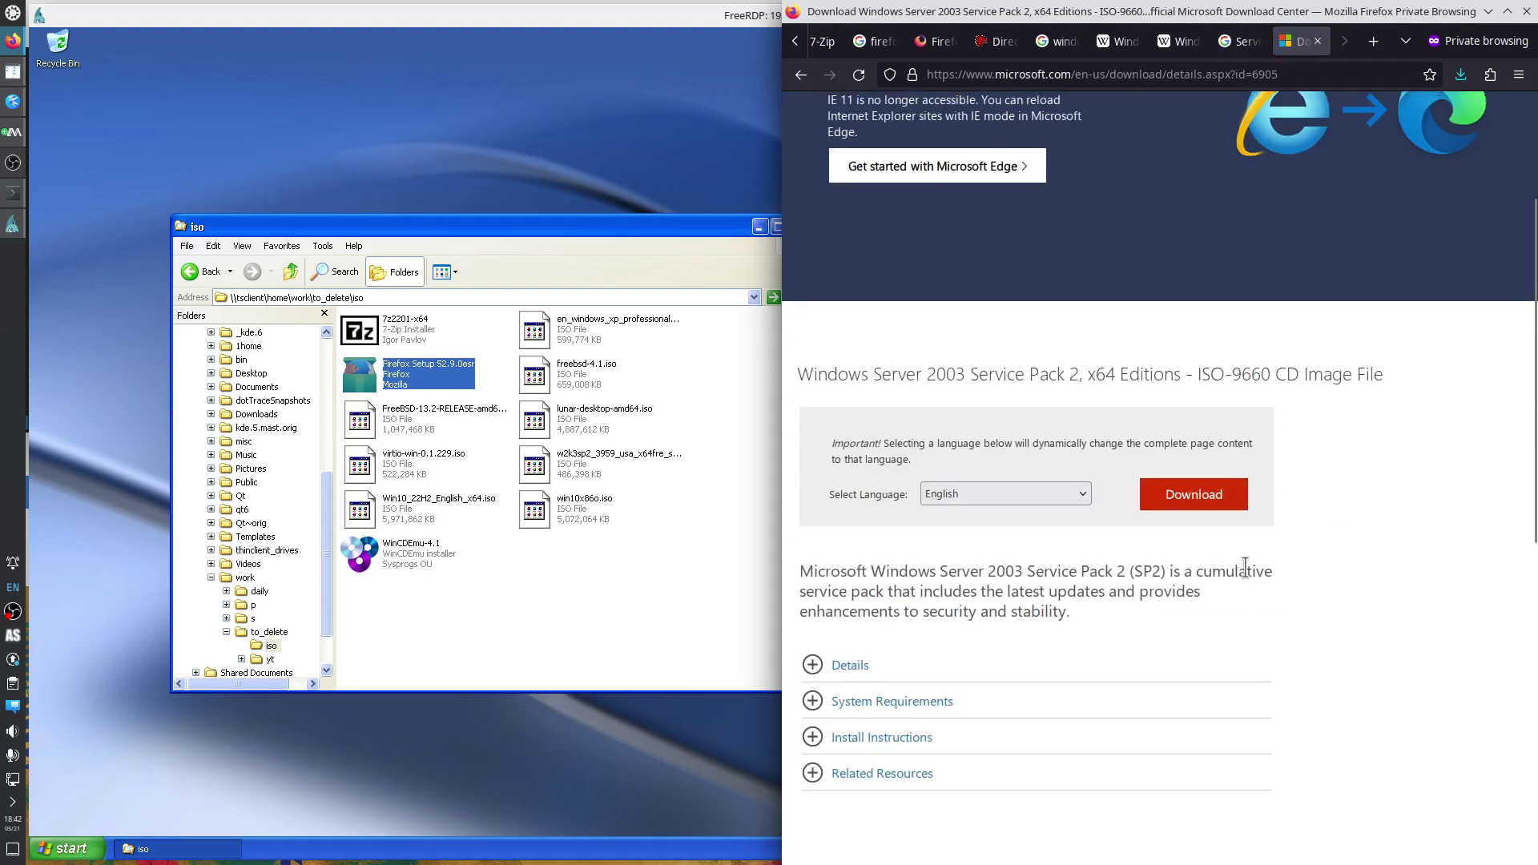
left_click(1084, 487)
left_click(1085, 489)
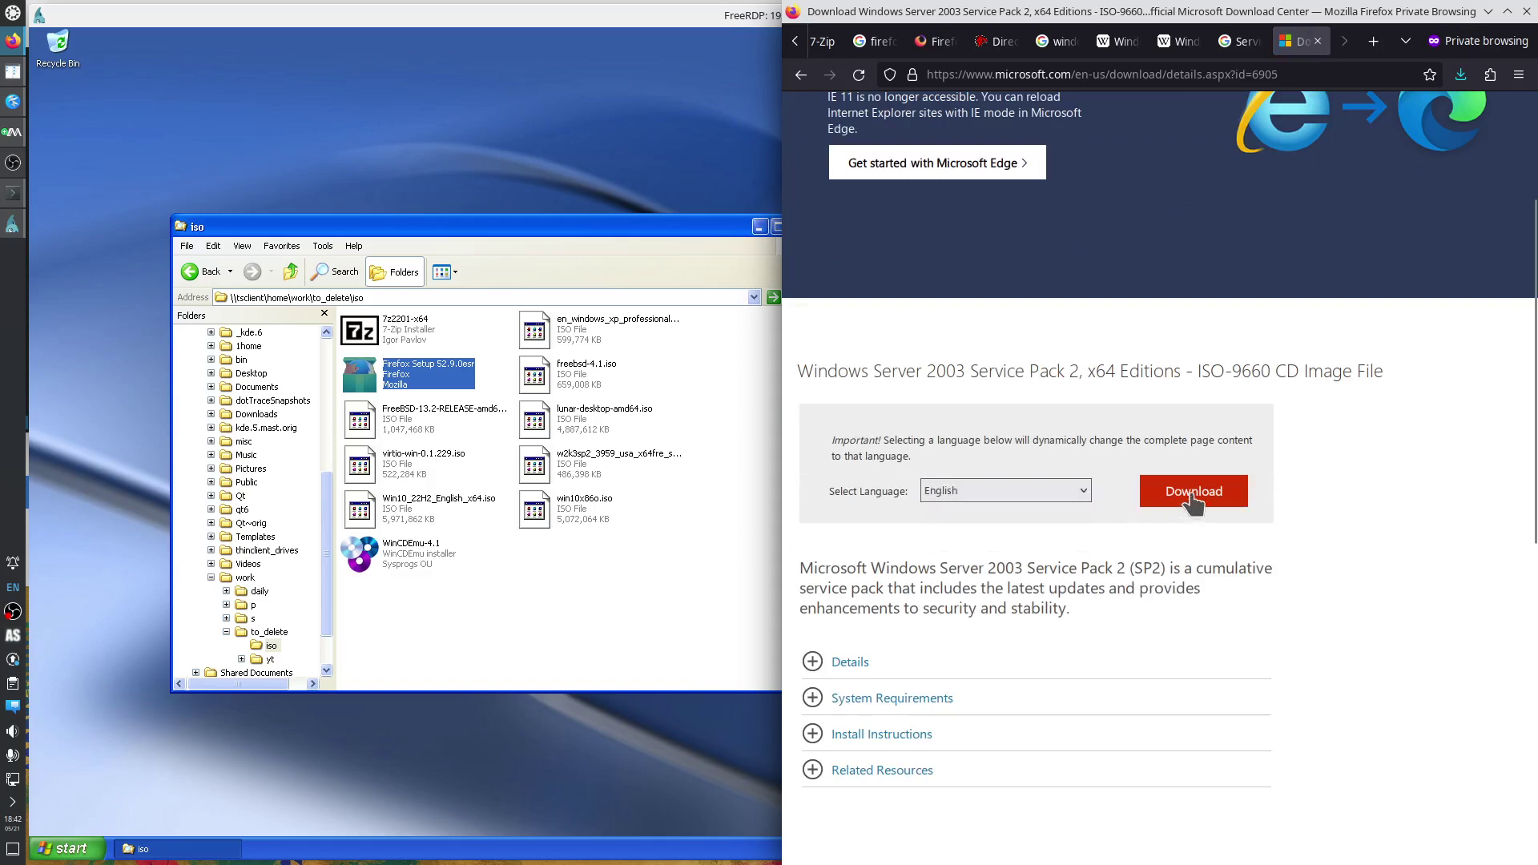
left_click_drag(1187, 371, 1272, 371)
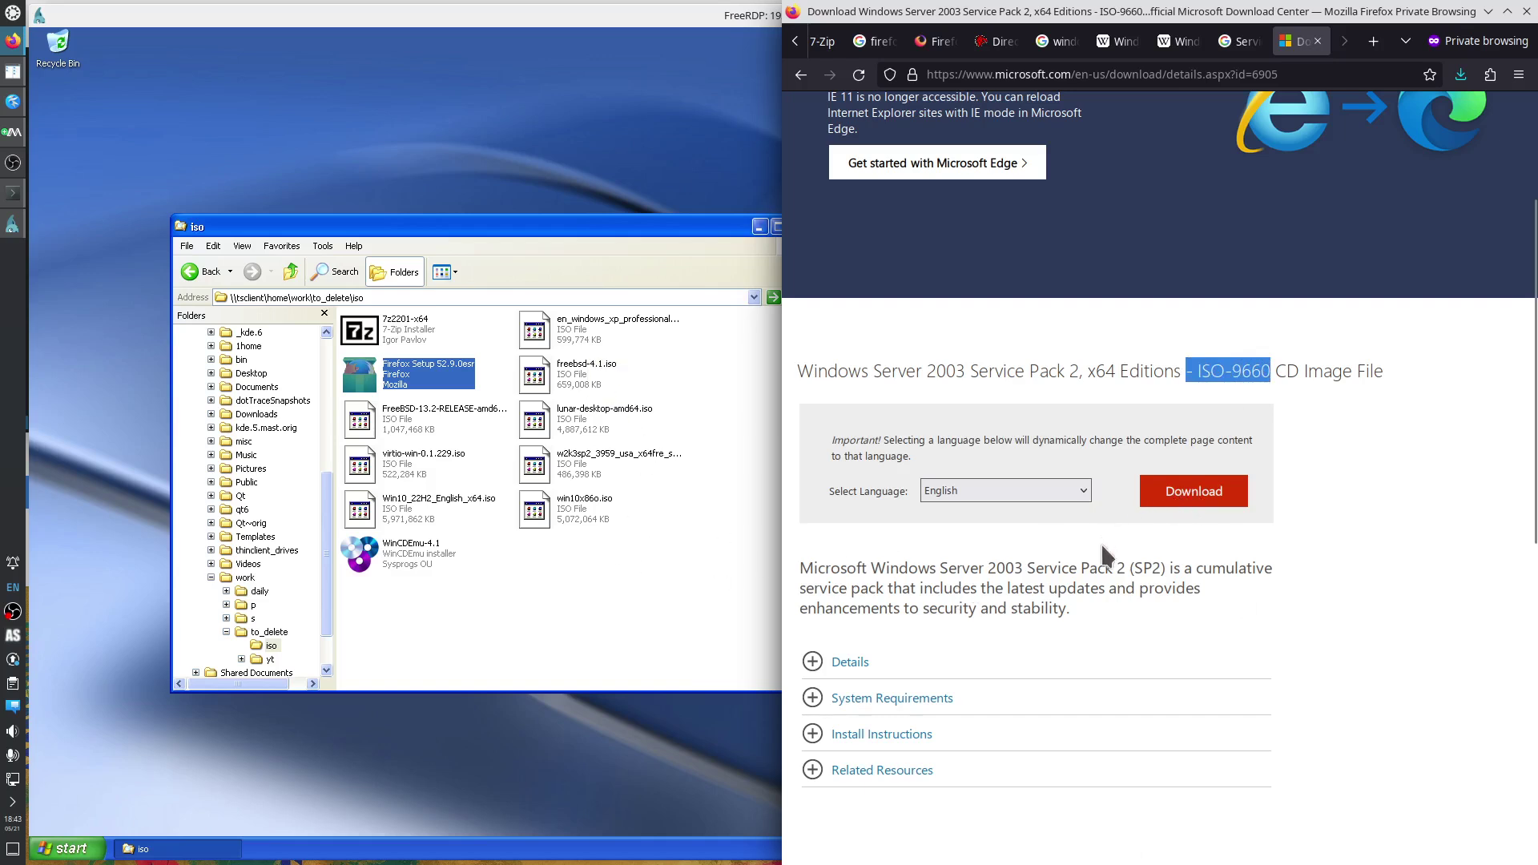
left_click(979, 663)
scroll(1067, 708, "down", 3)
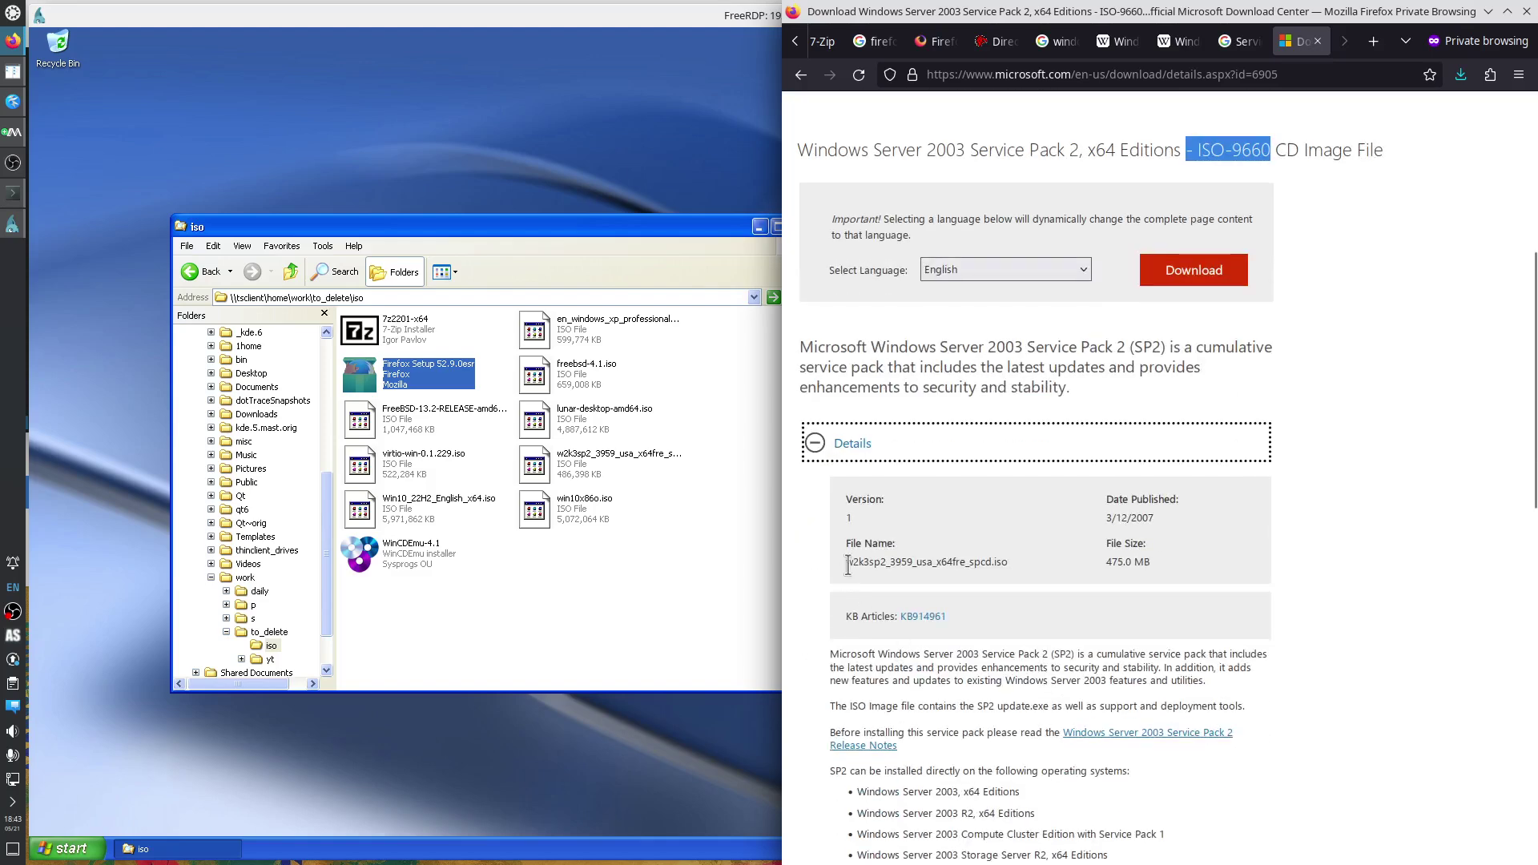
key("alt+Tab")
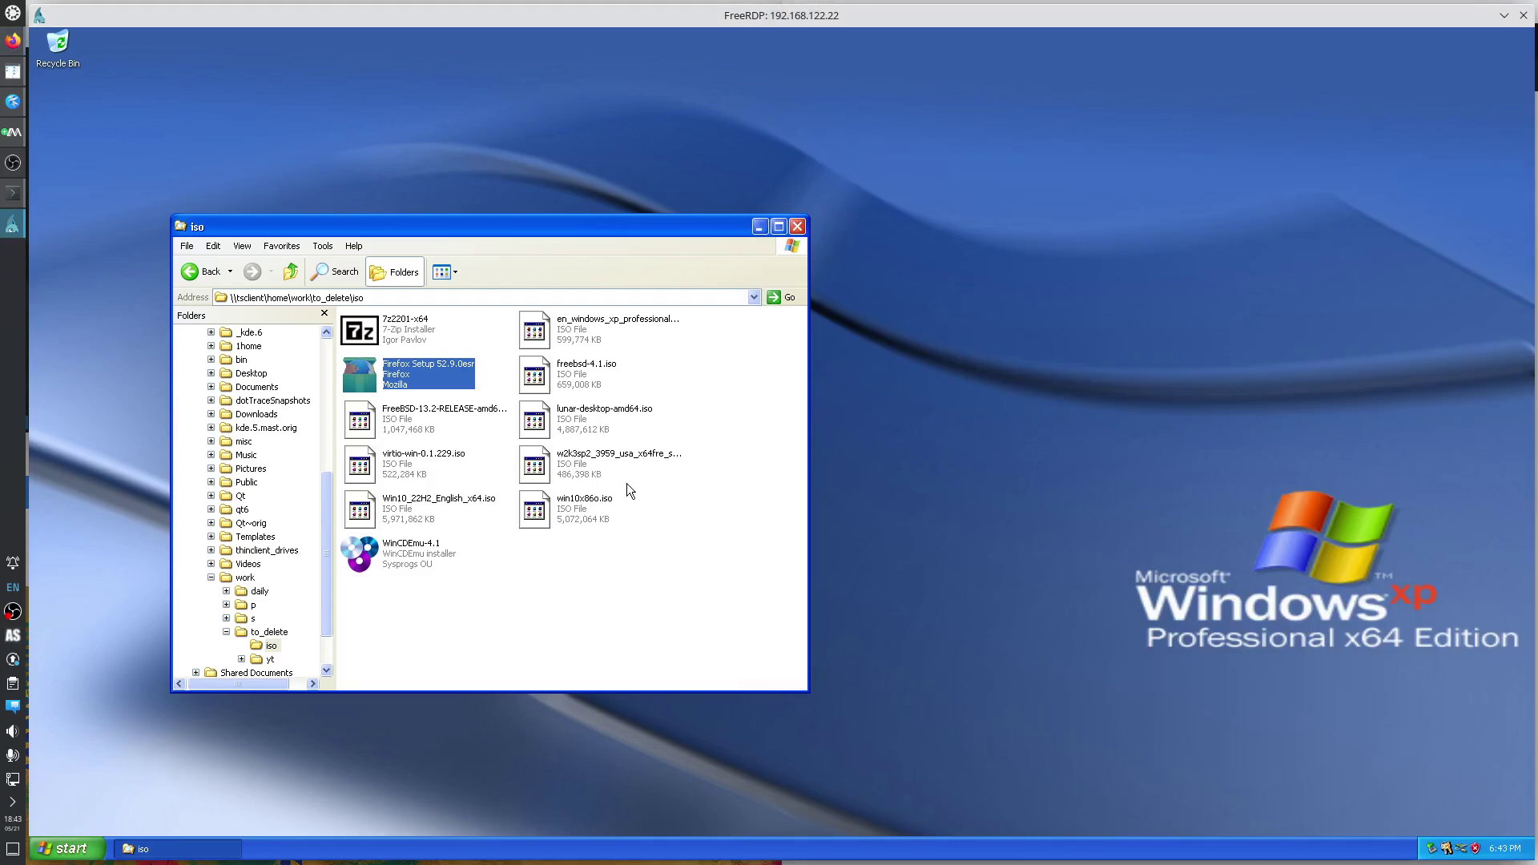
Create a new folder named temp on Local Disk (C:).
left_click(627, 483)
key("F2")
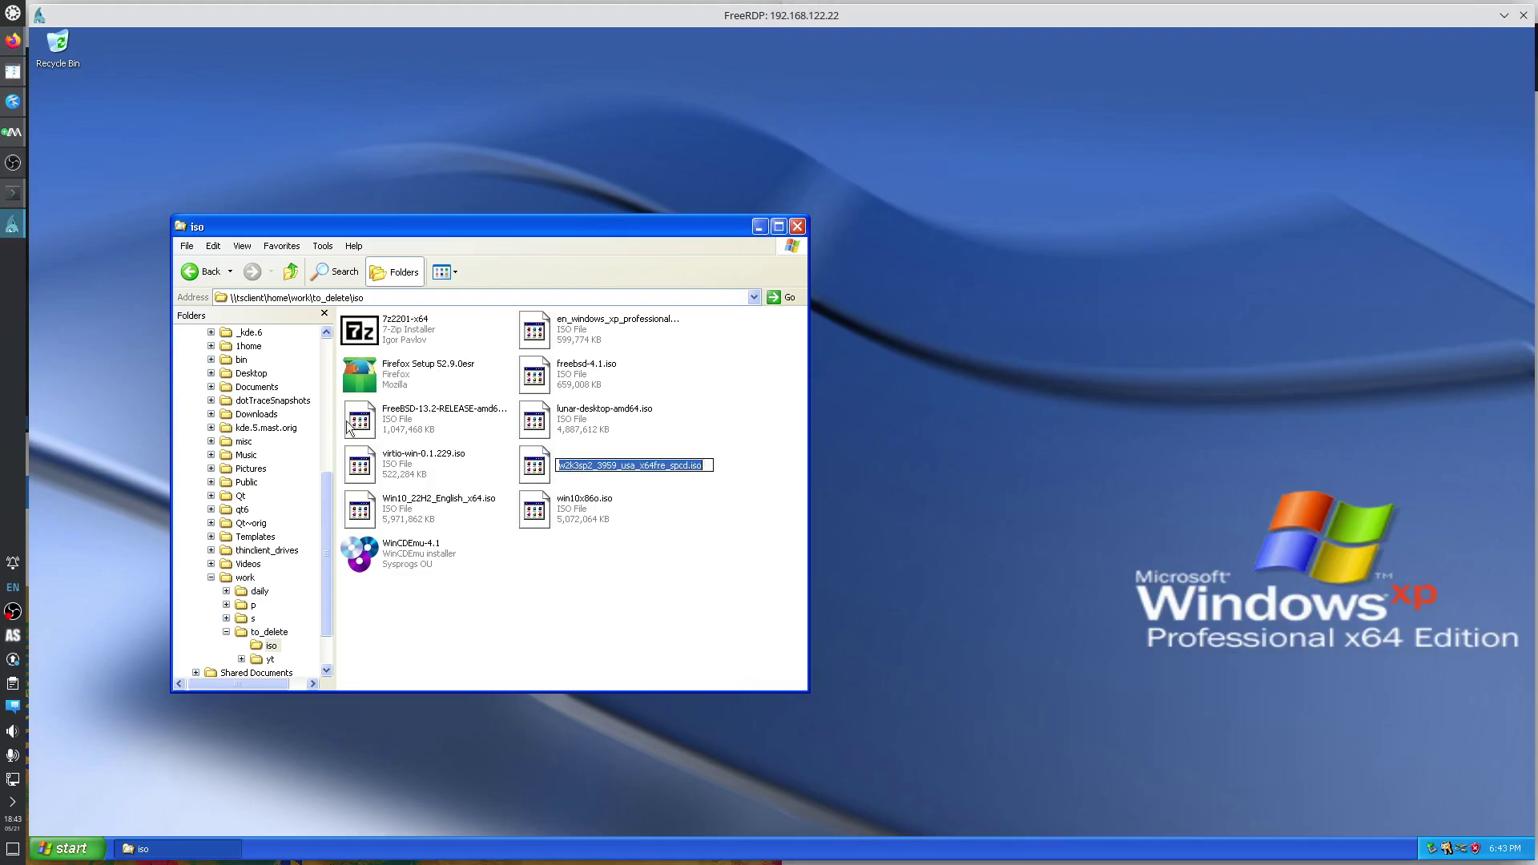
left_click(327, 410)
left_click(257, 375)
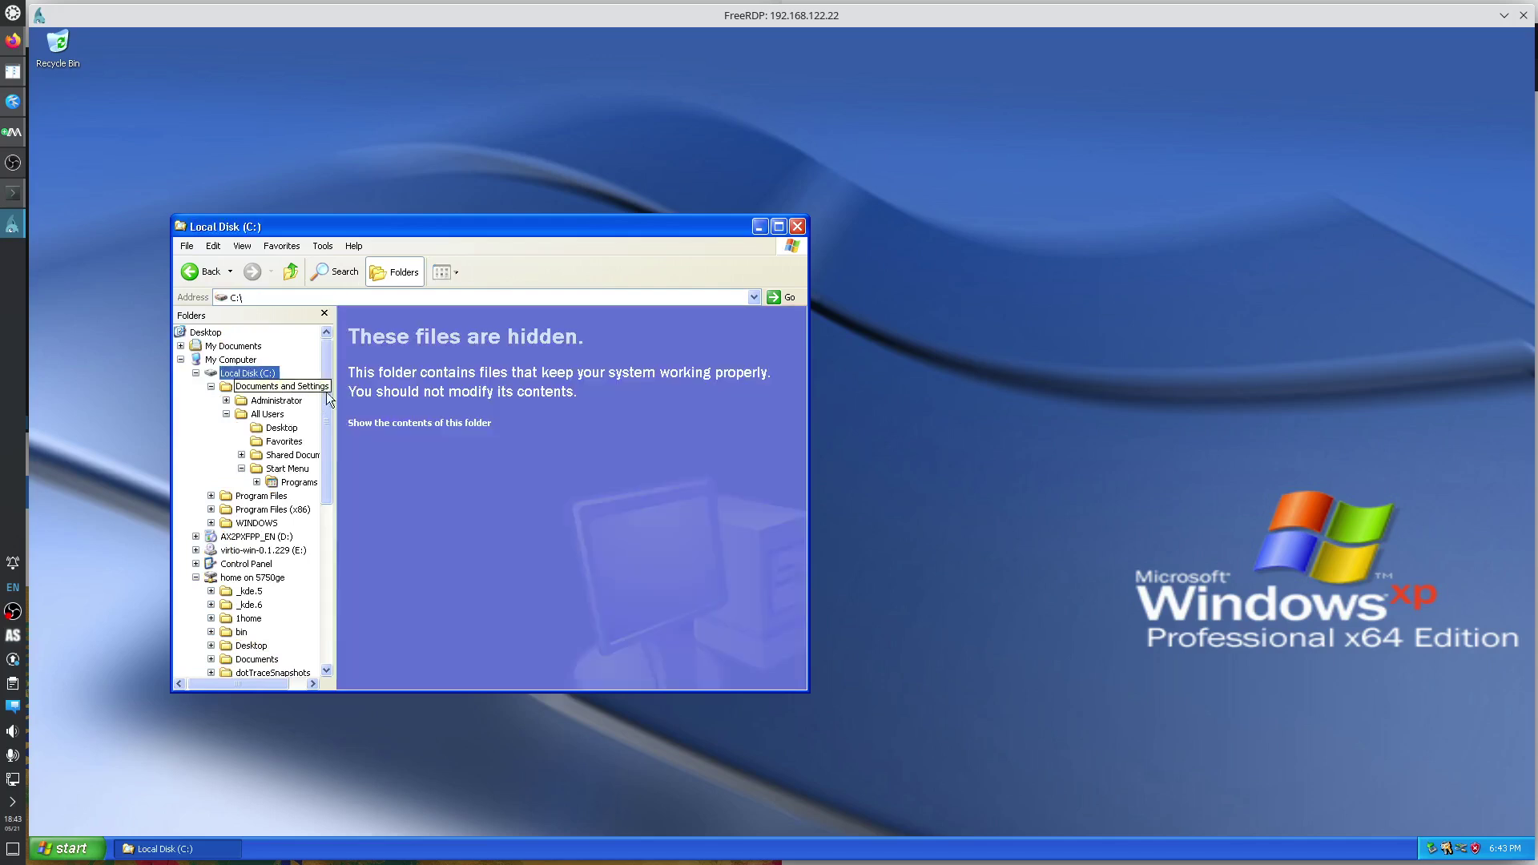
left_click(439, 425)
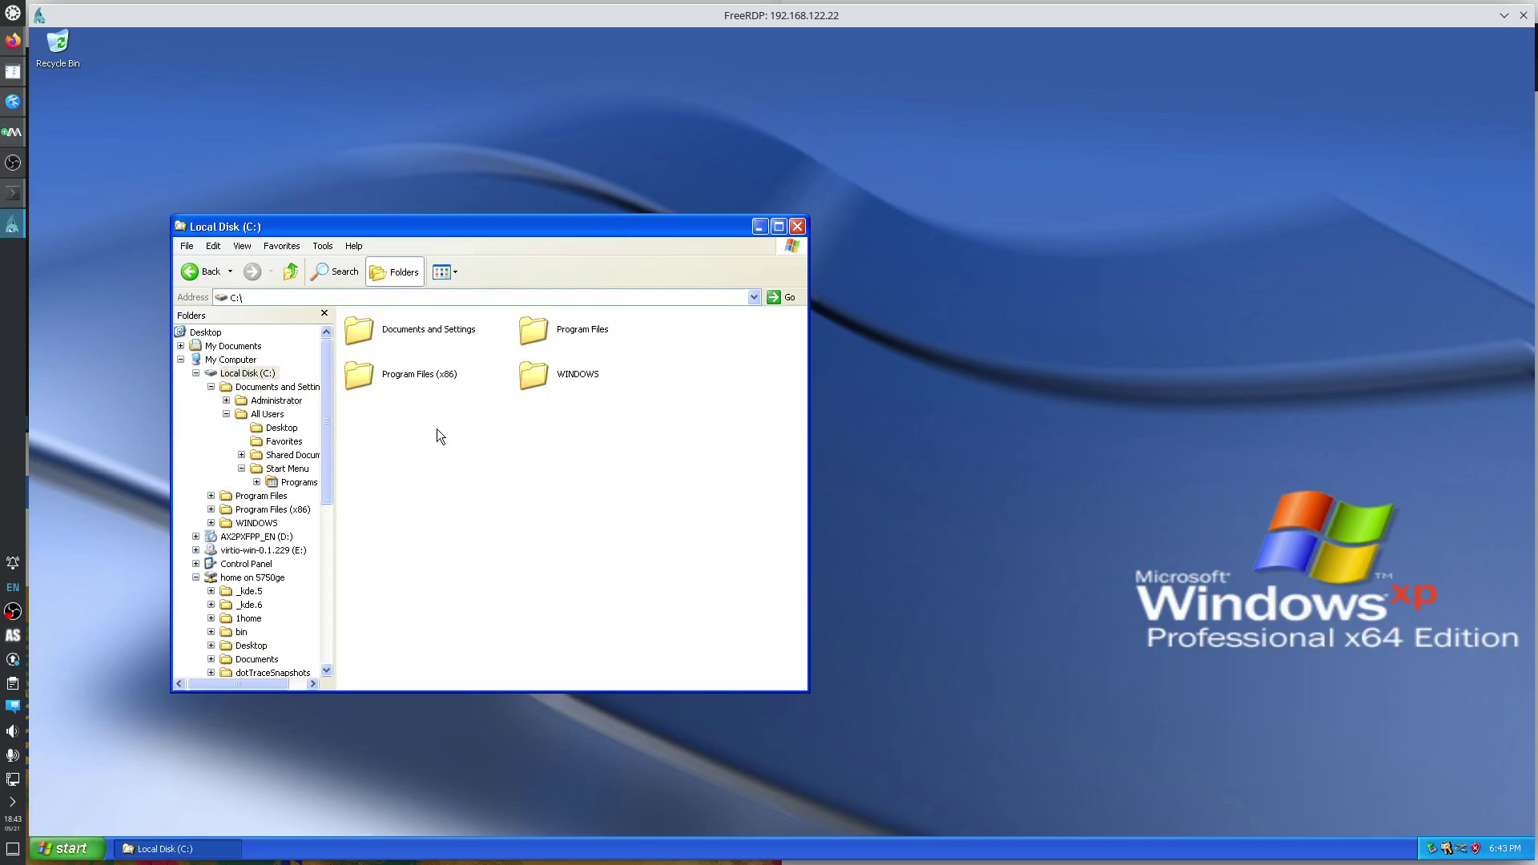
right_click(478, 441)
mouse_move(529, 538)
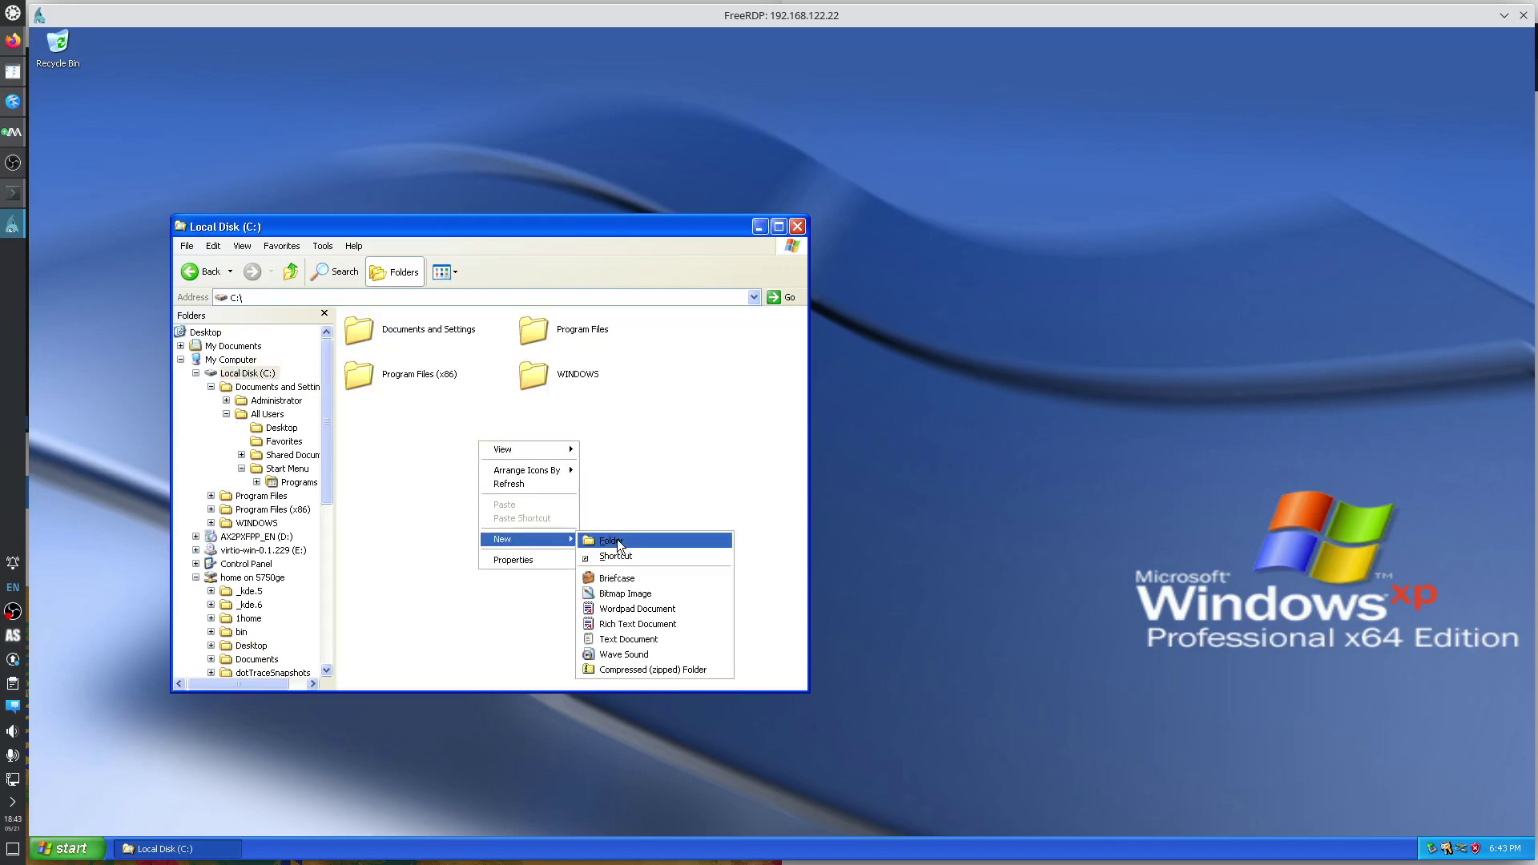
left_click(618, 543)
type("temp")
key("Return")
key("Return")
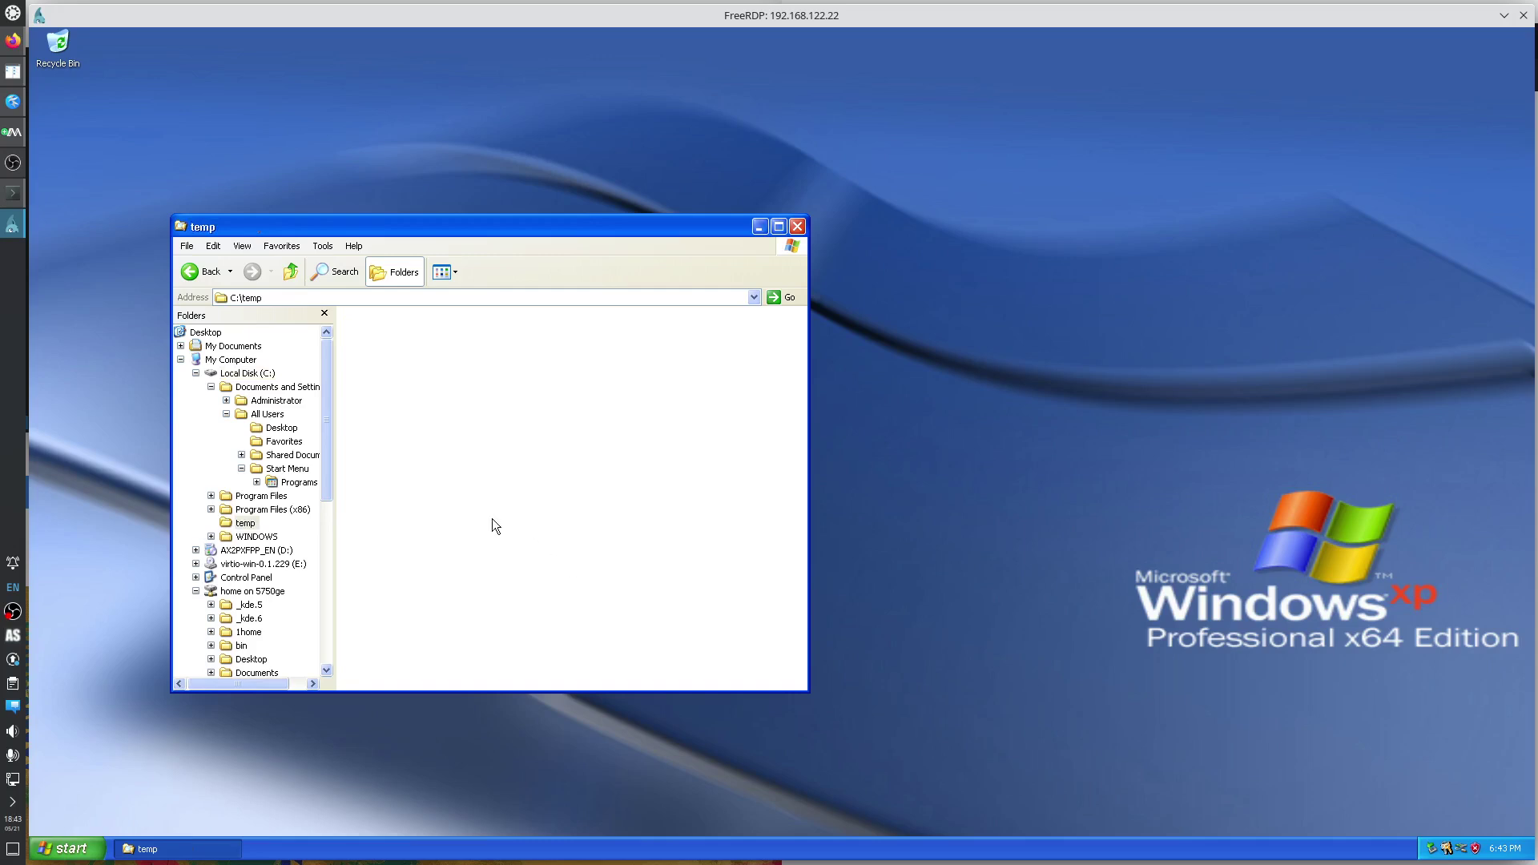
Copy the w2k3sp2 ISO from the home drive's iso folder and paste it into C:\temp.
left_click_drag(325, 482, 314, 667)
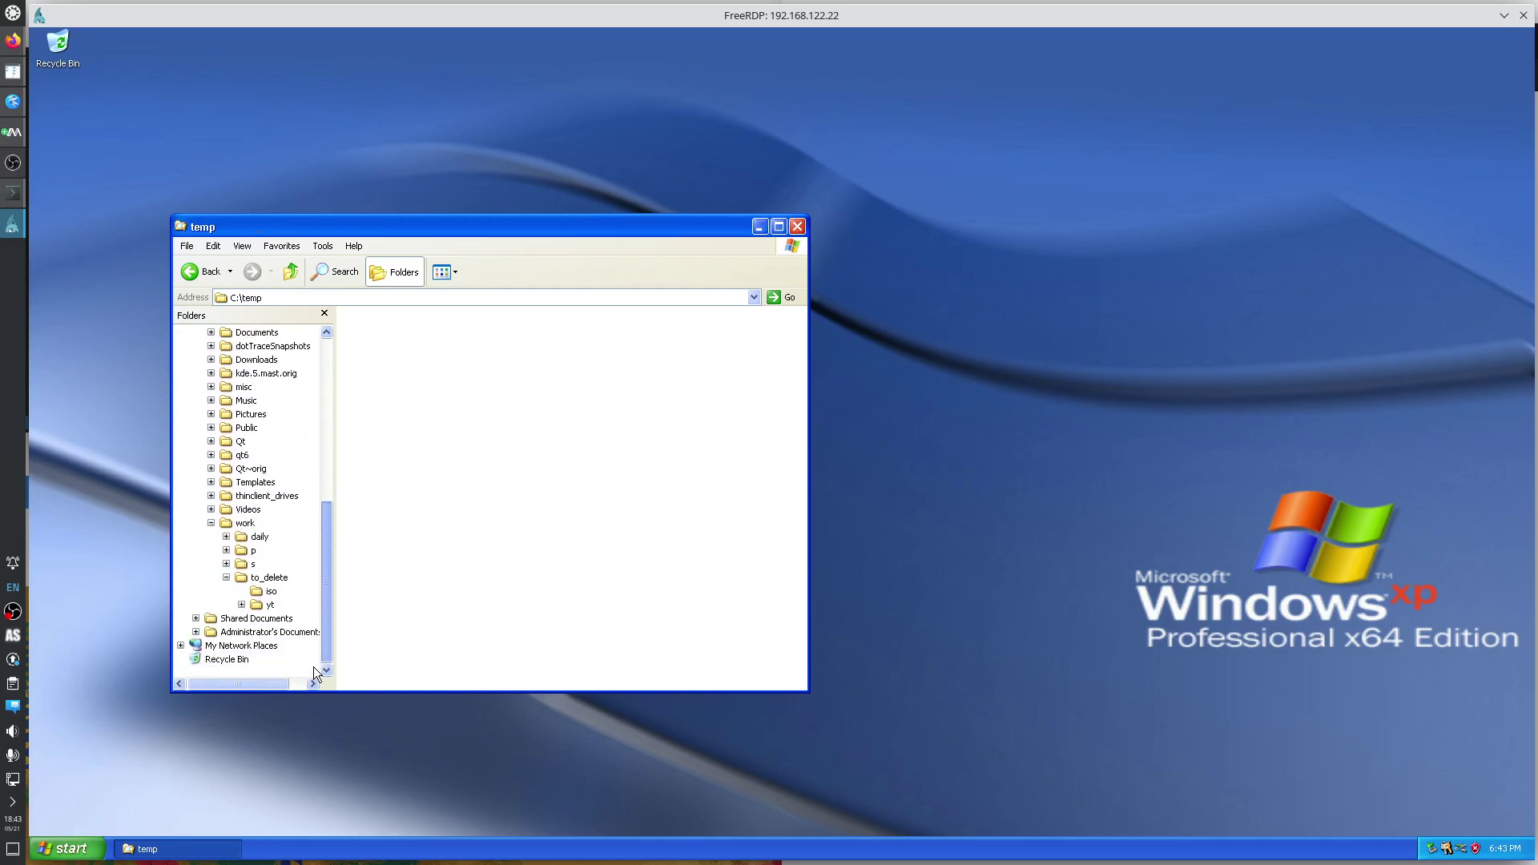
left_click(274, 588)
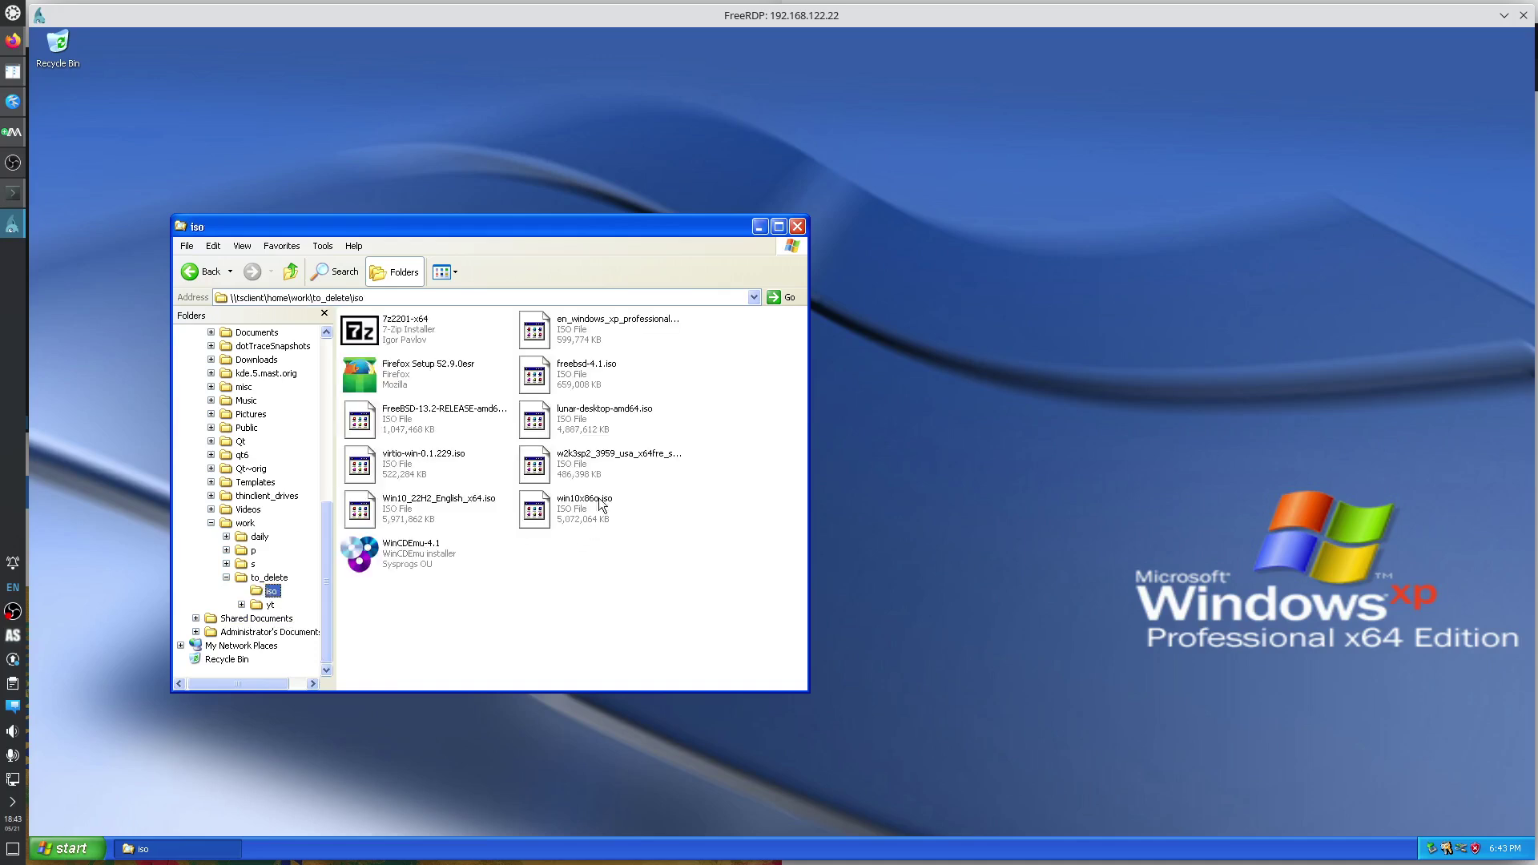
right_click(595, 456)
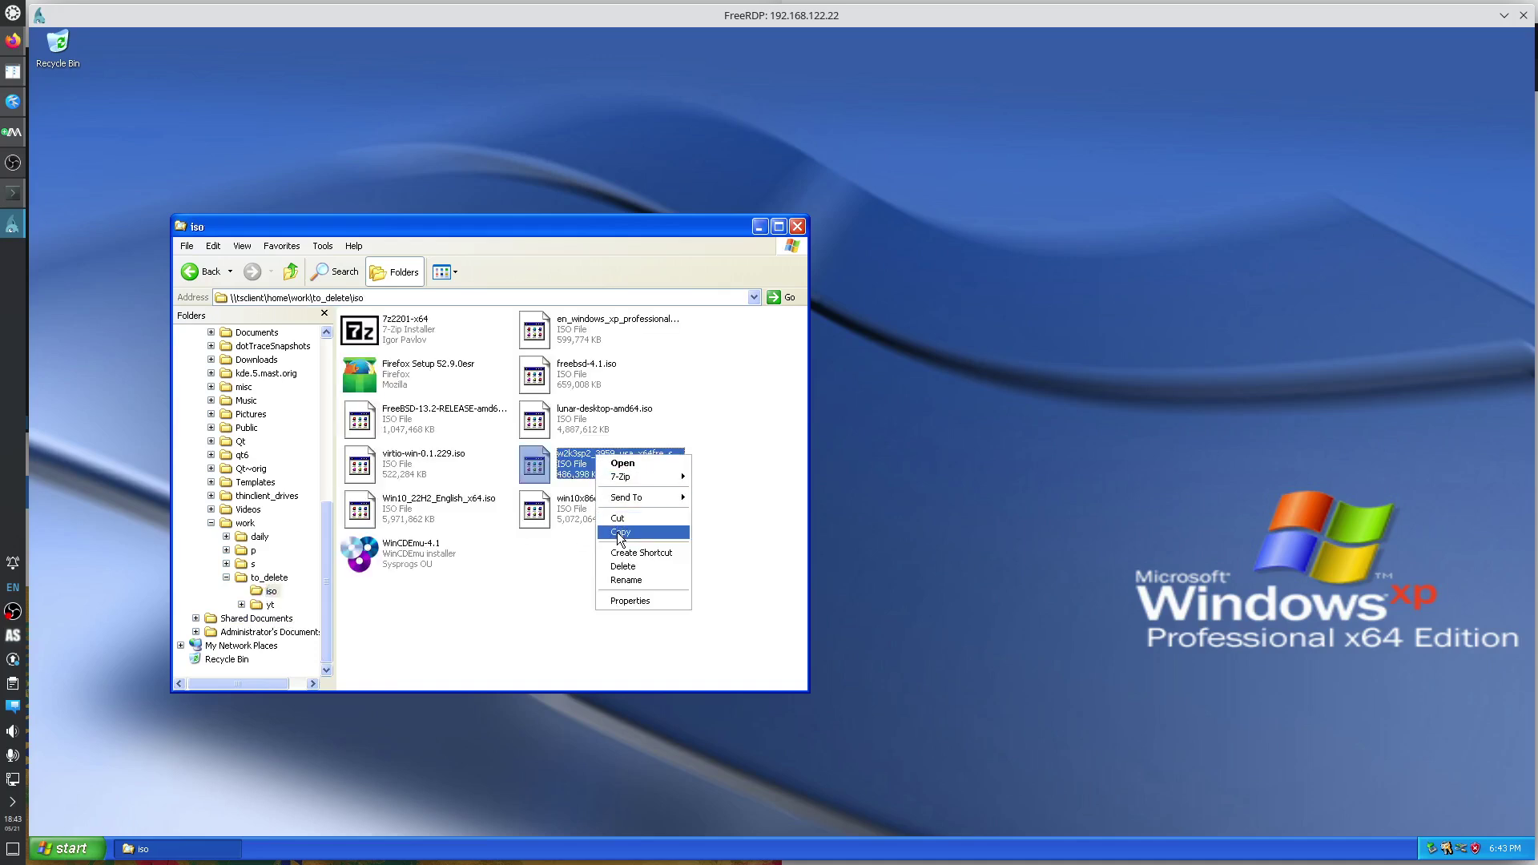
left_click(618, 533)
left_click(324, 439)
left_click(255, 512)
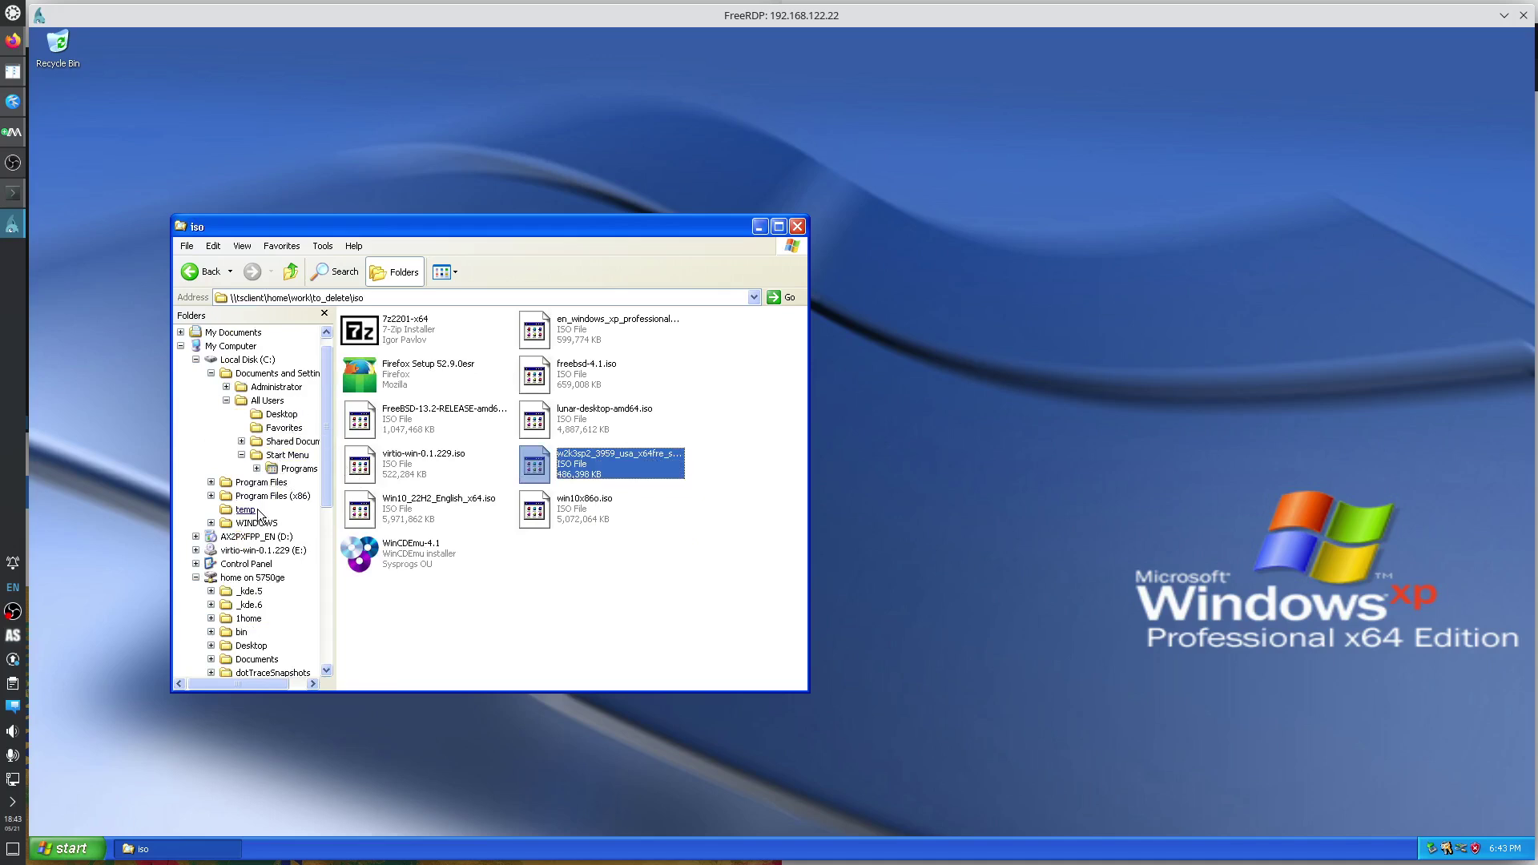
right_click(462, 431)
left_click(506, 510)
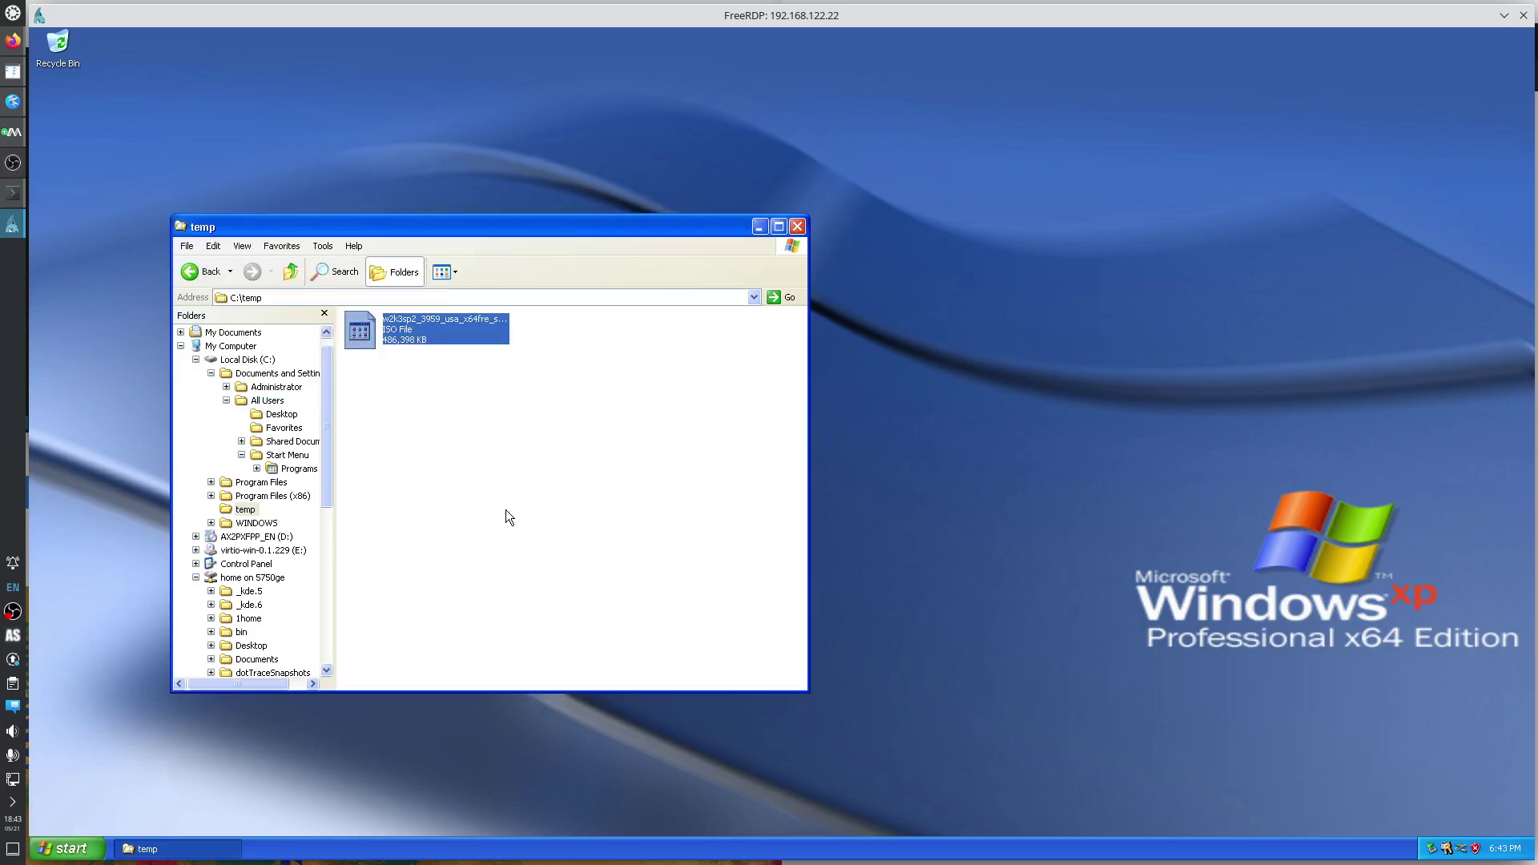
Extract the ISO with 7-Zip into the w2k3sp2_3959_usa_x64fre_spcd folder and open it.
right_click(433, 335)
mouse_move(476, 359)
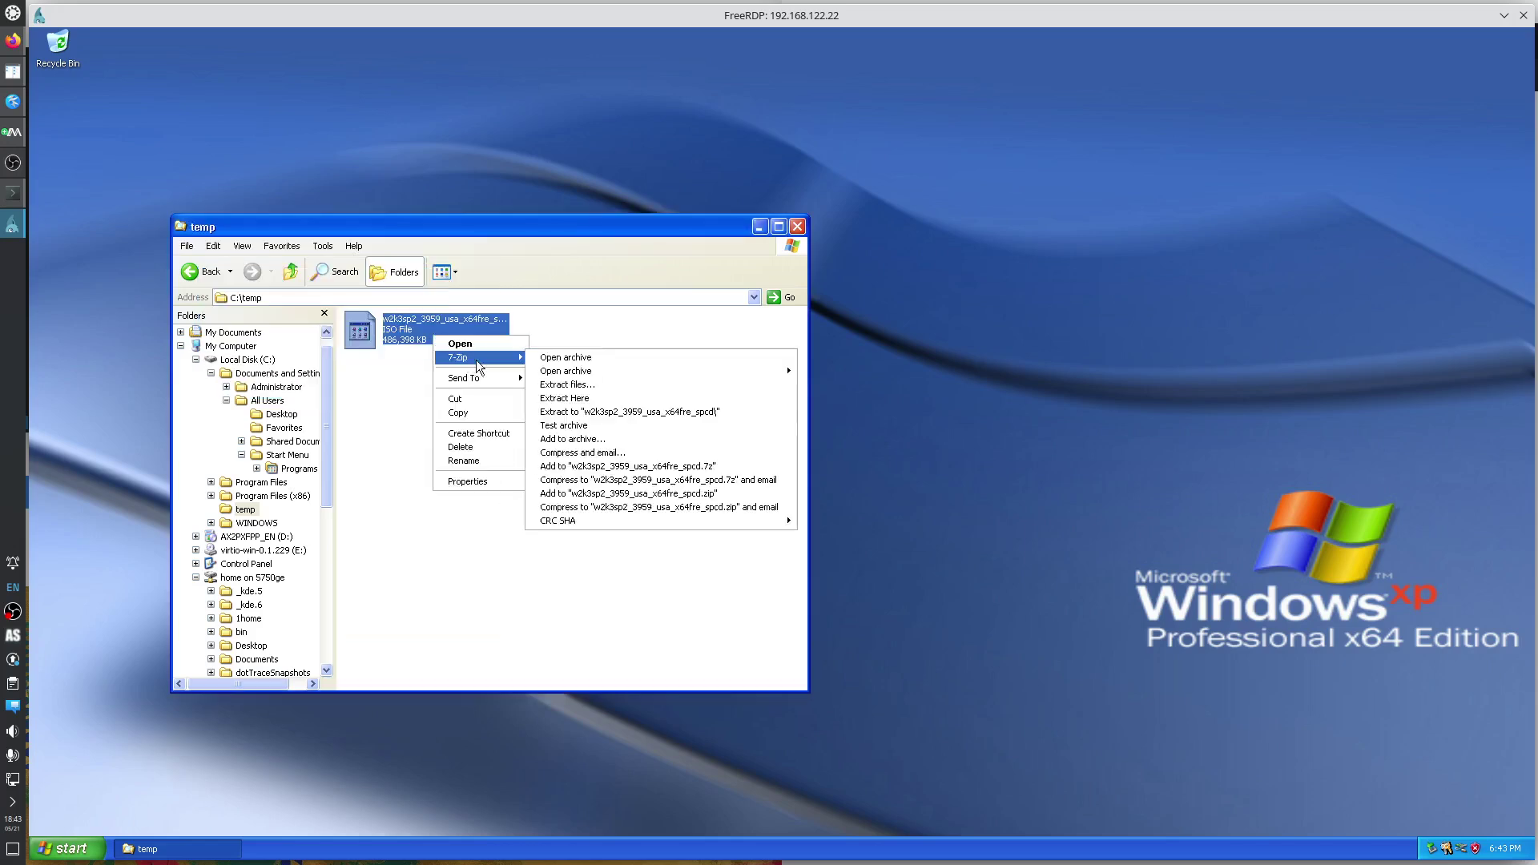
left_click(619, 412)
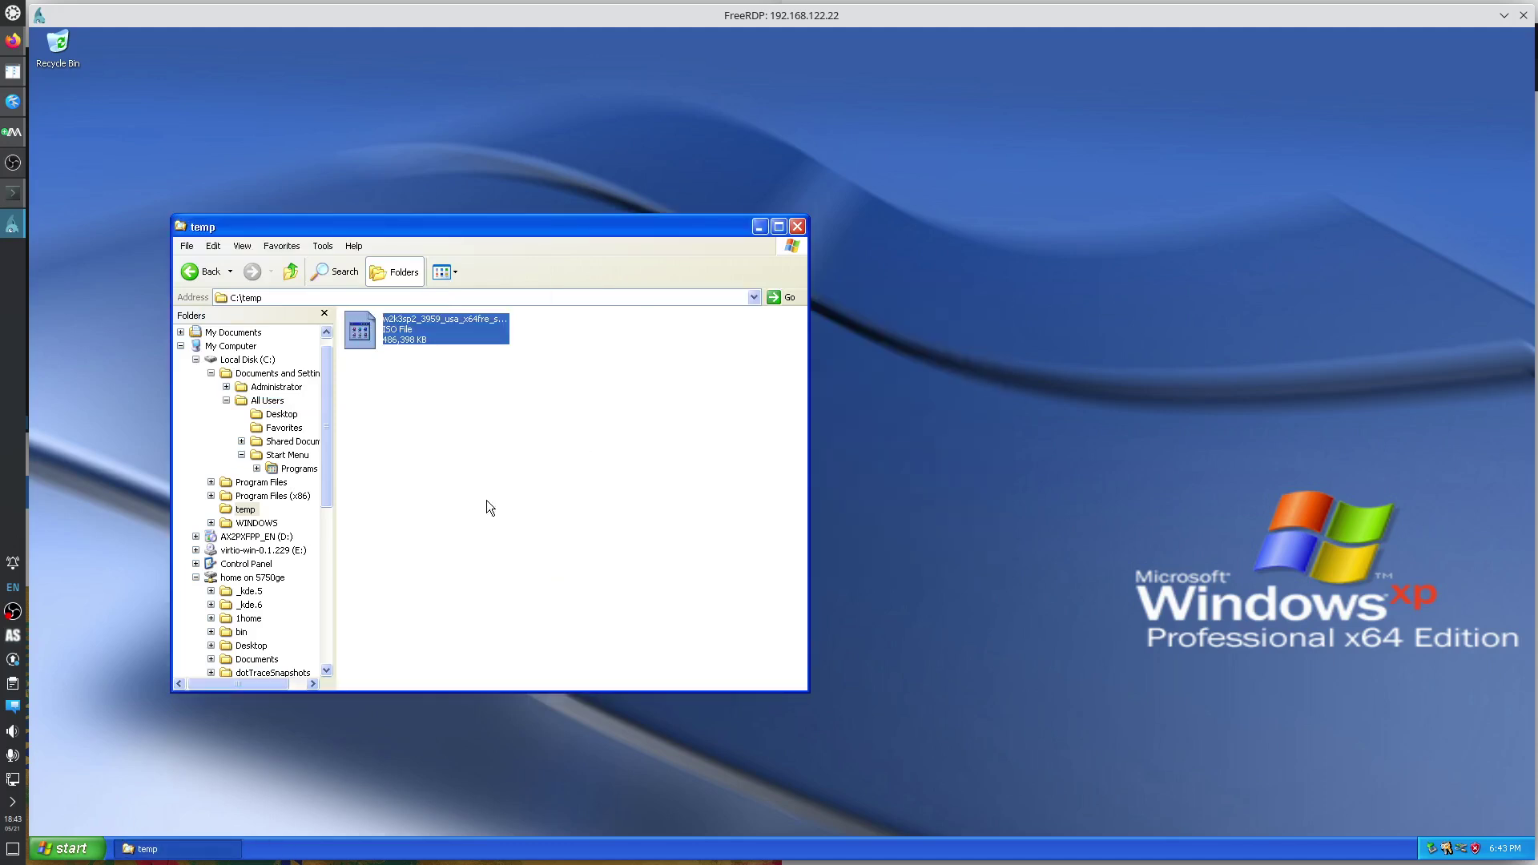
double_click(566, 329)
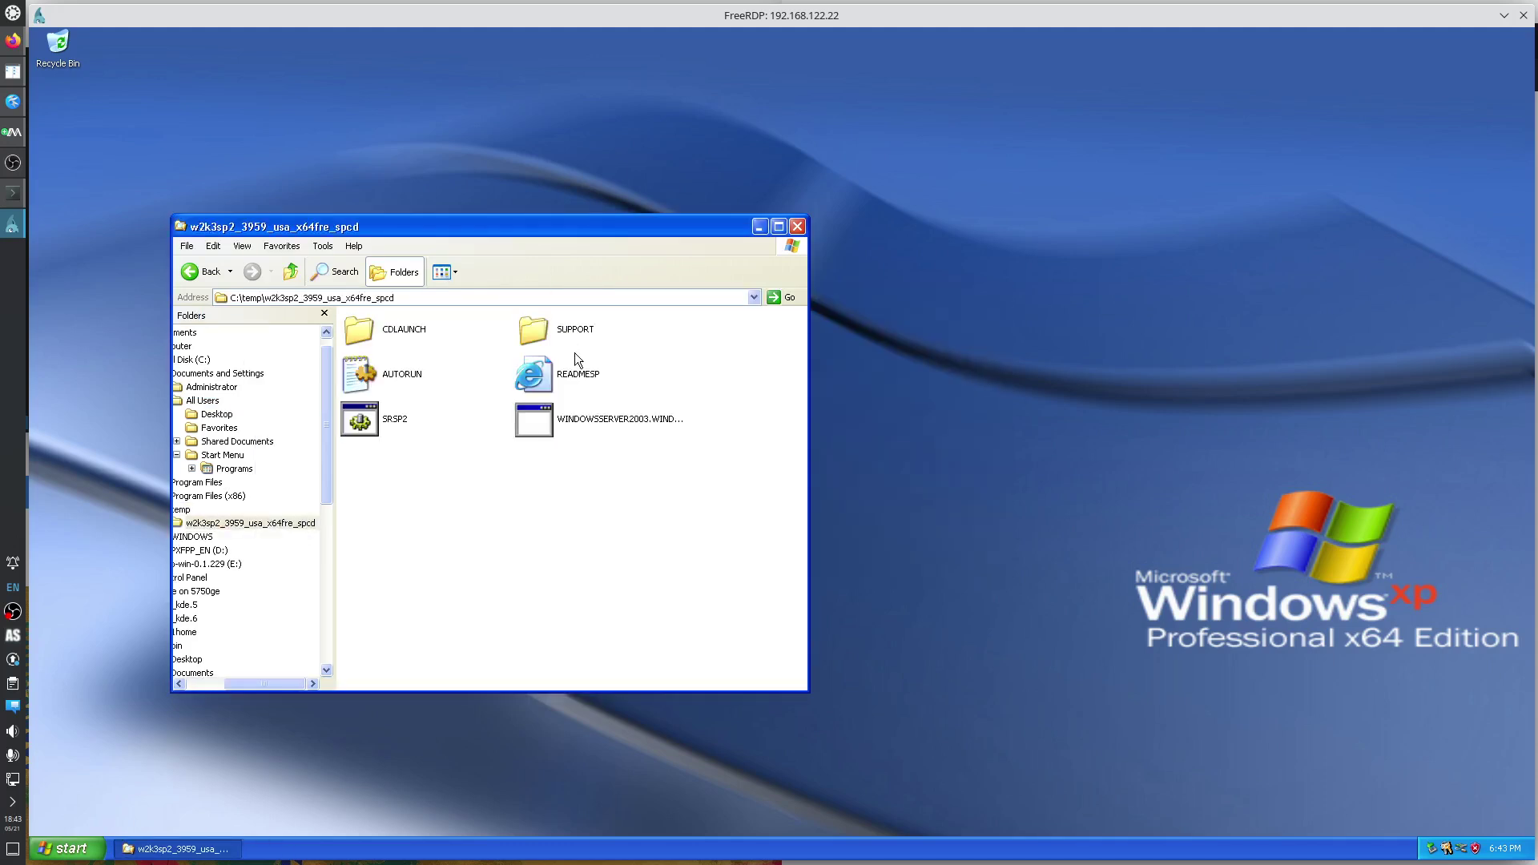
Open AUTORUN.INF in Notepad and move the Notepad window aside.
left_click(407, 378)
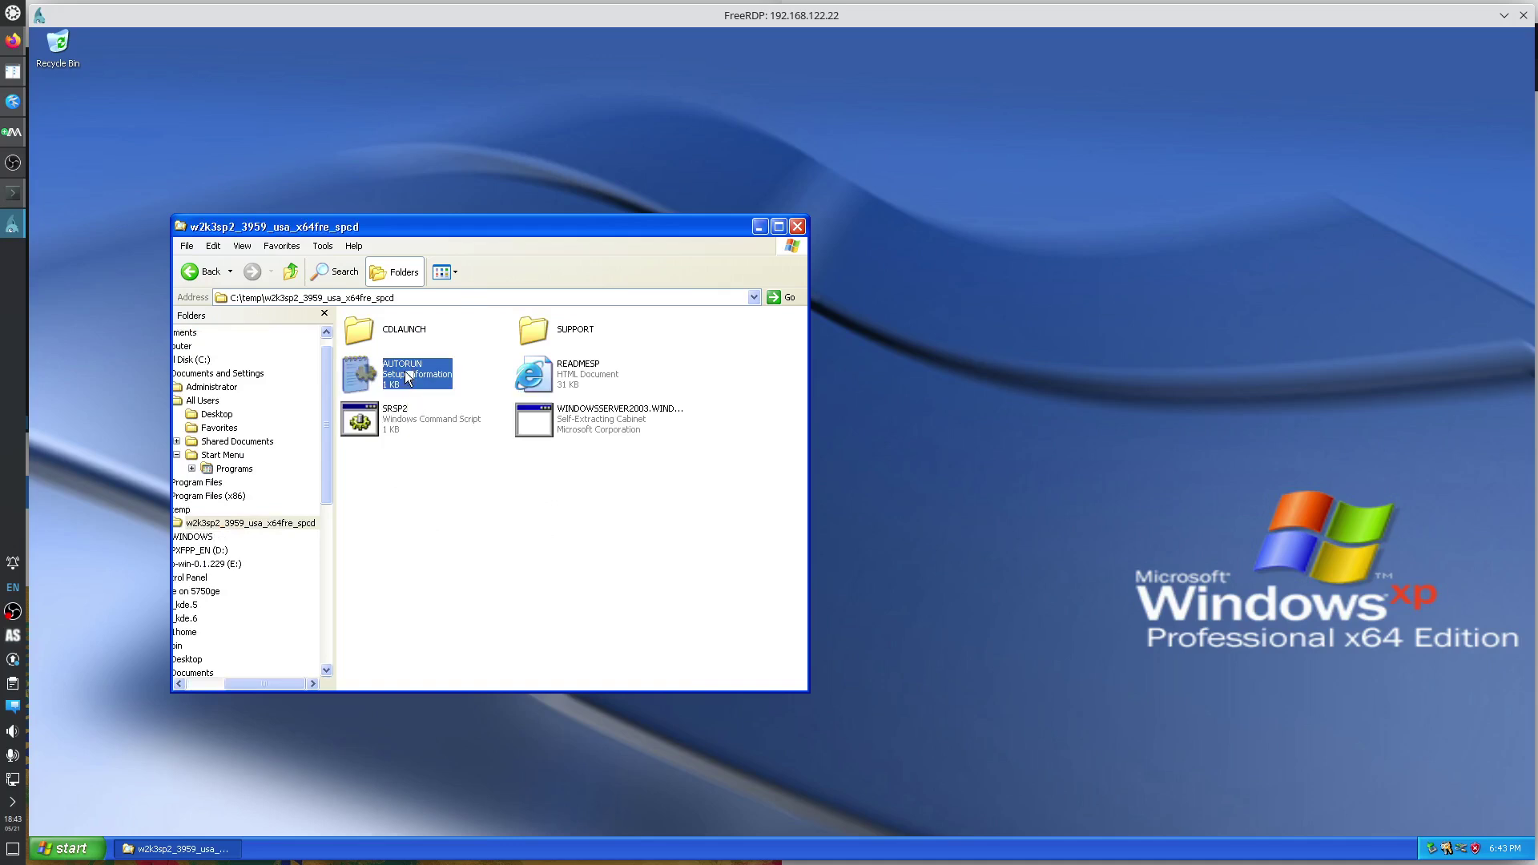
right_click(407, 377)
left_click(452, 429)
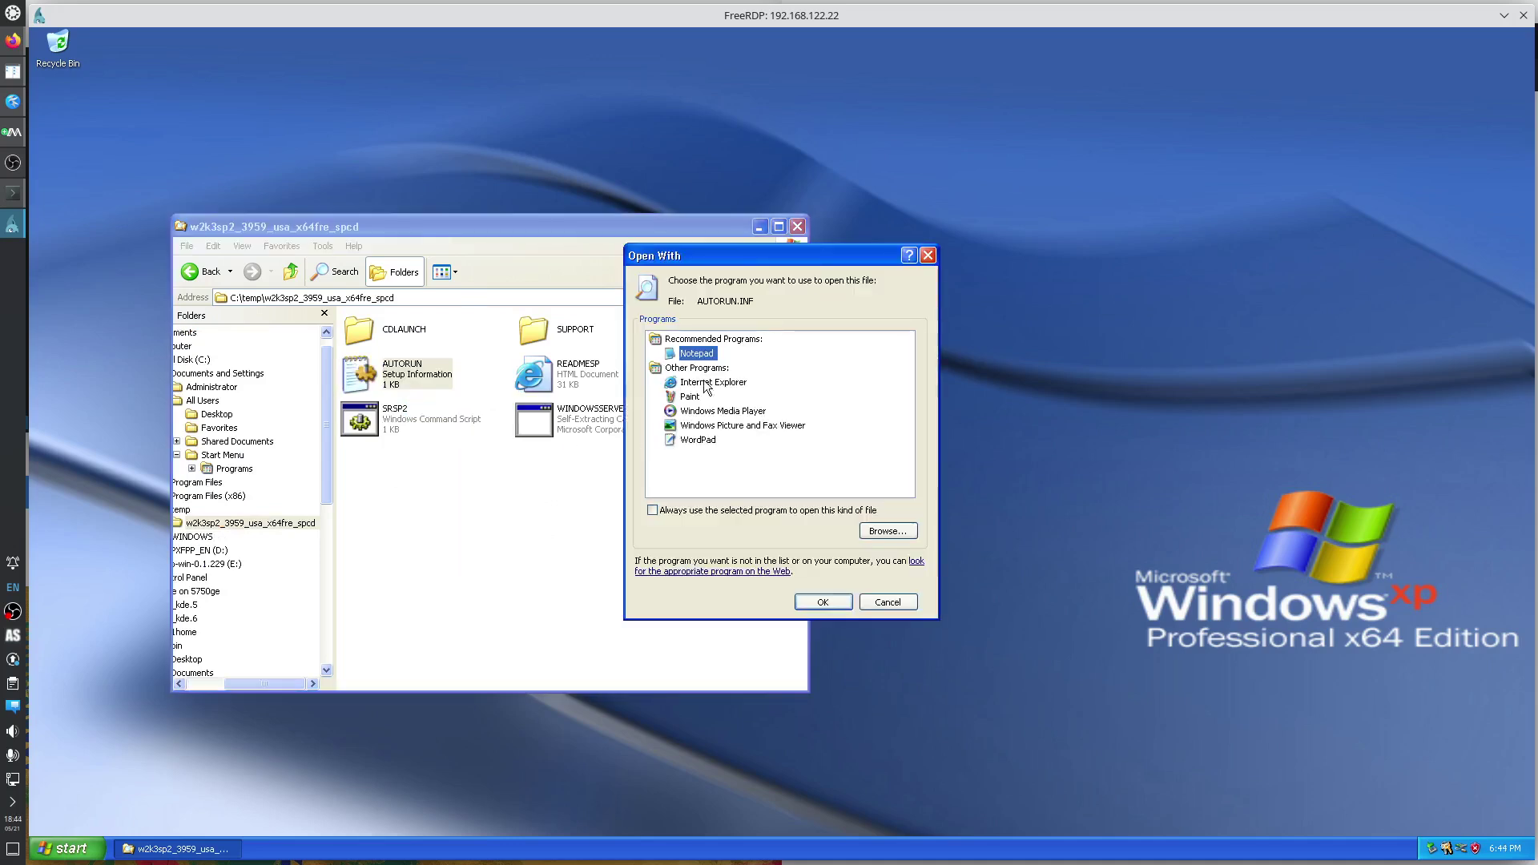
left_click(823, 603)
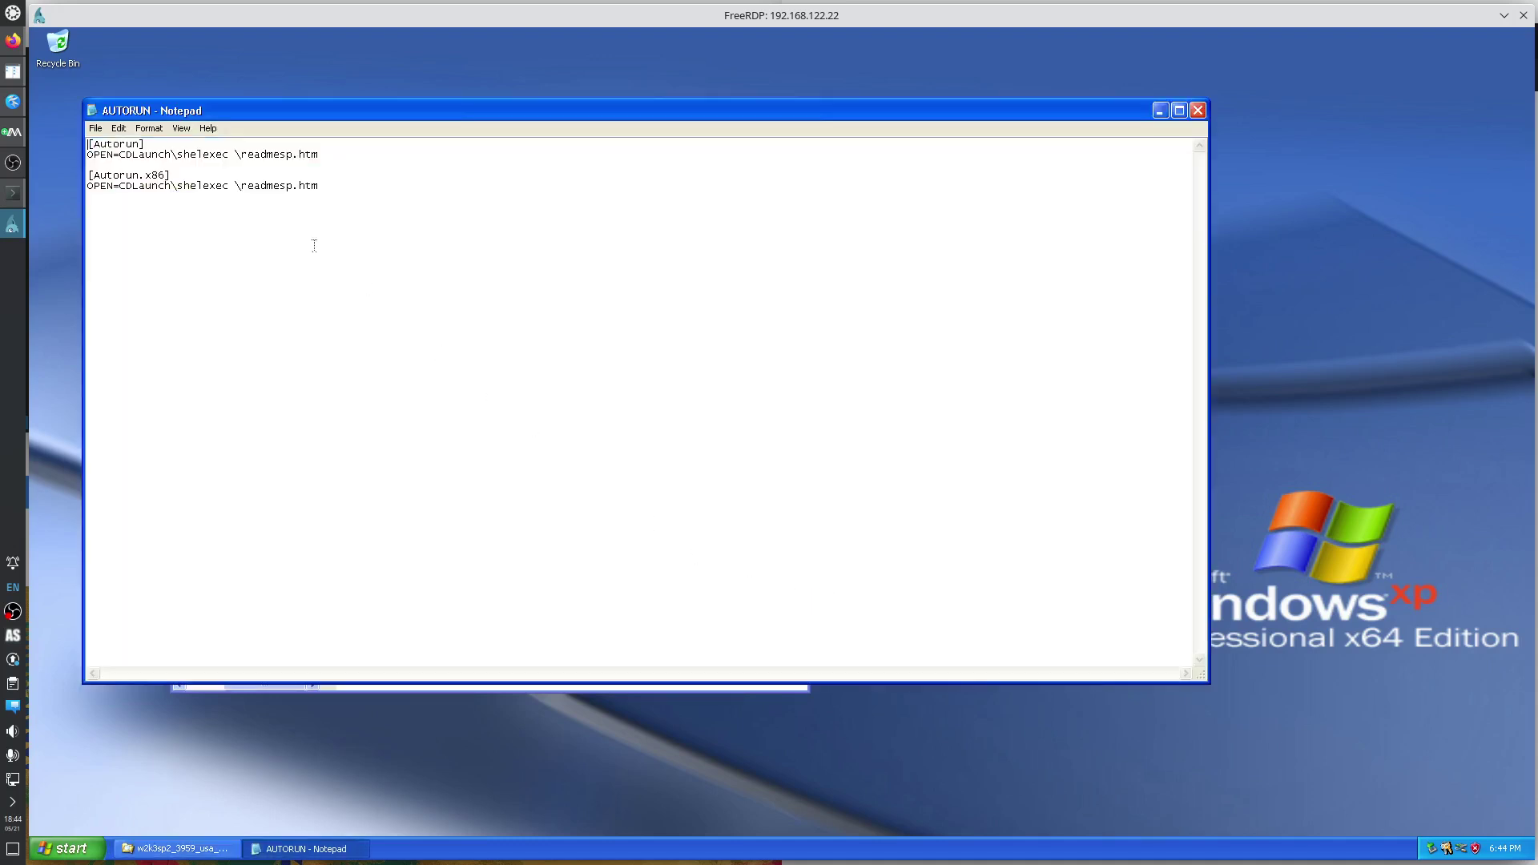
left_click_drag(215, 114, 547, 137)
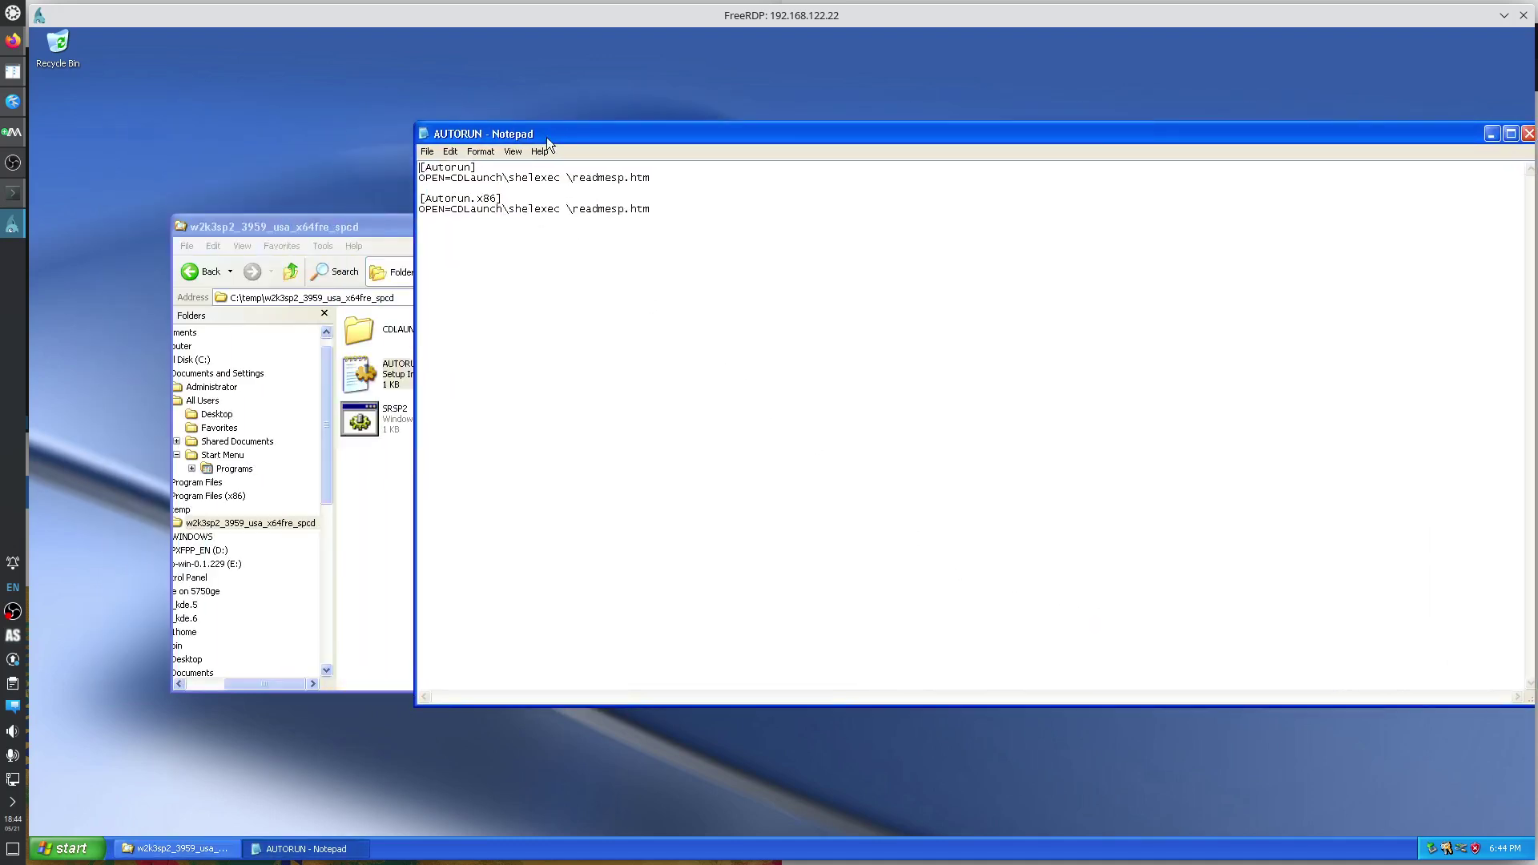
left_click_drag(666, 128, 908, 181)
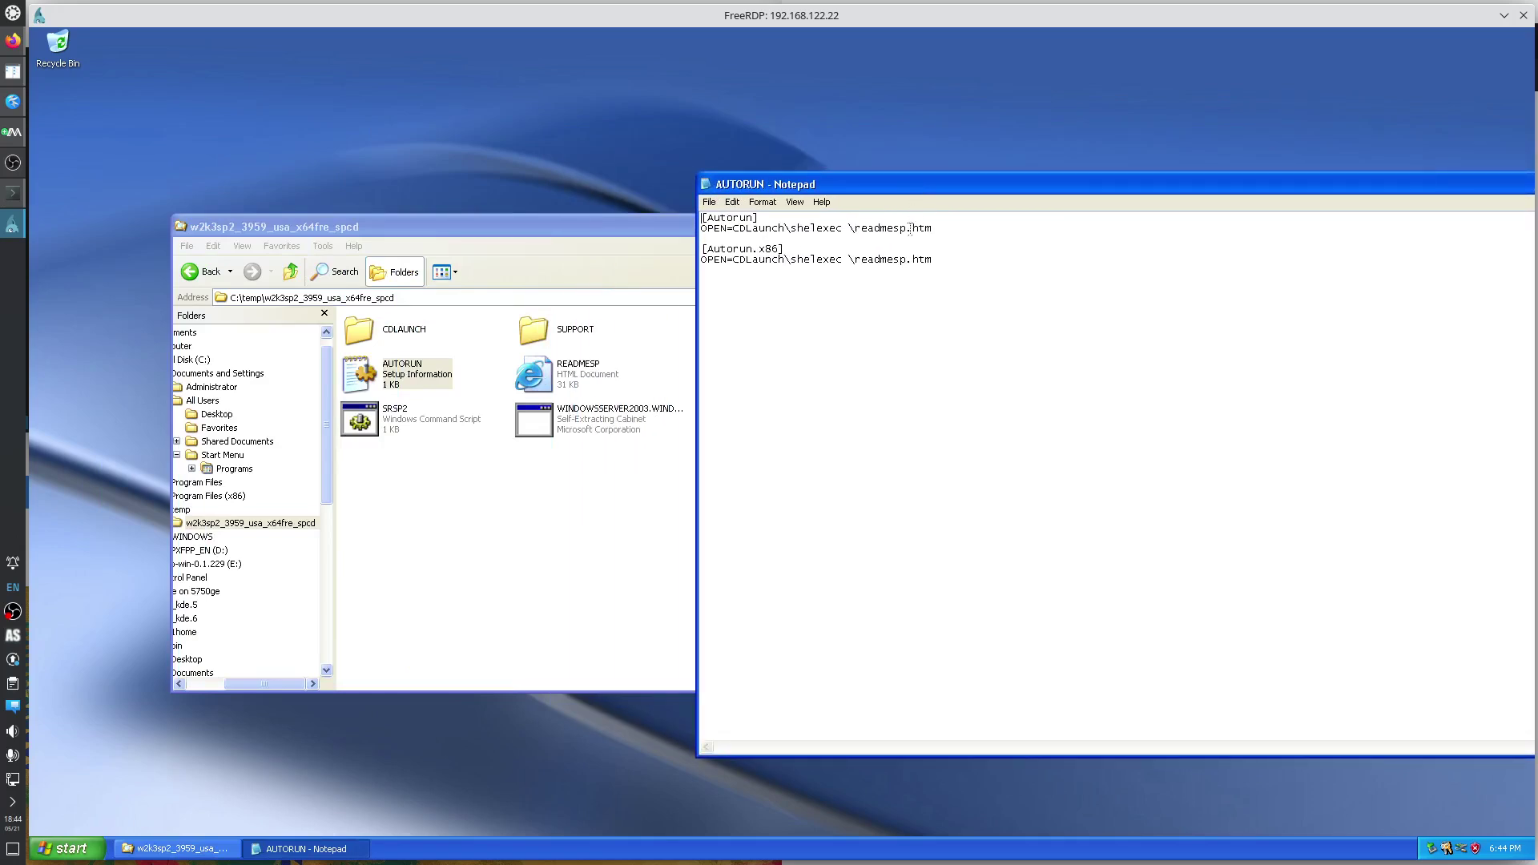
Open READMESP in Internet Explorer at its Installing SP2 section.
double_click(573, 374)
left_click_drag(605, 191, 1231, 248)
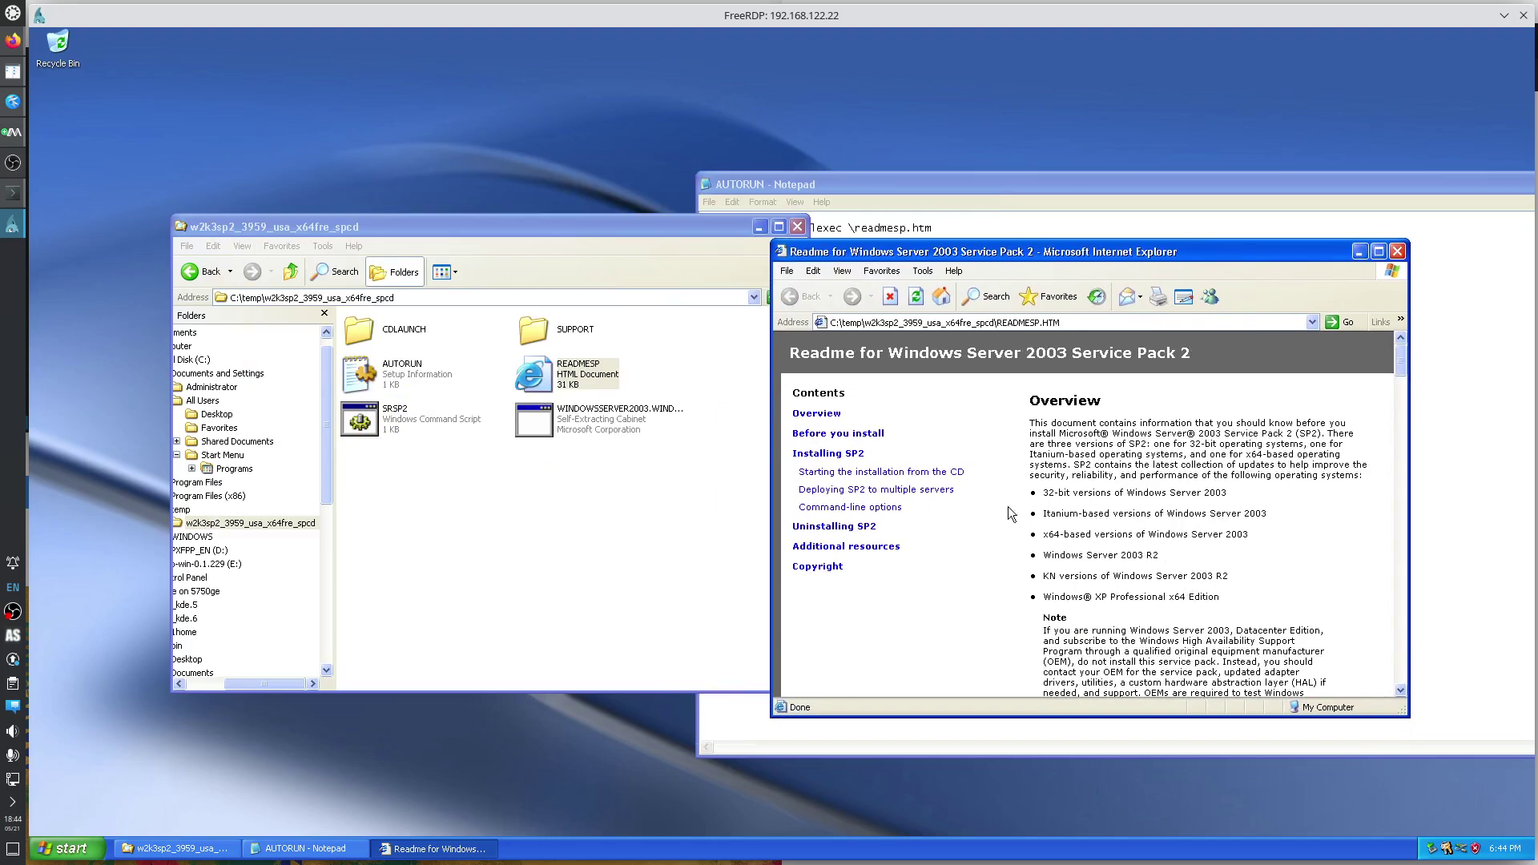
left_click(843, 454)
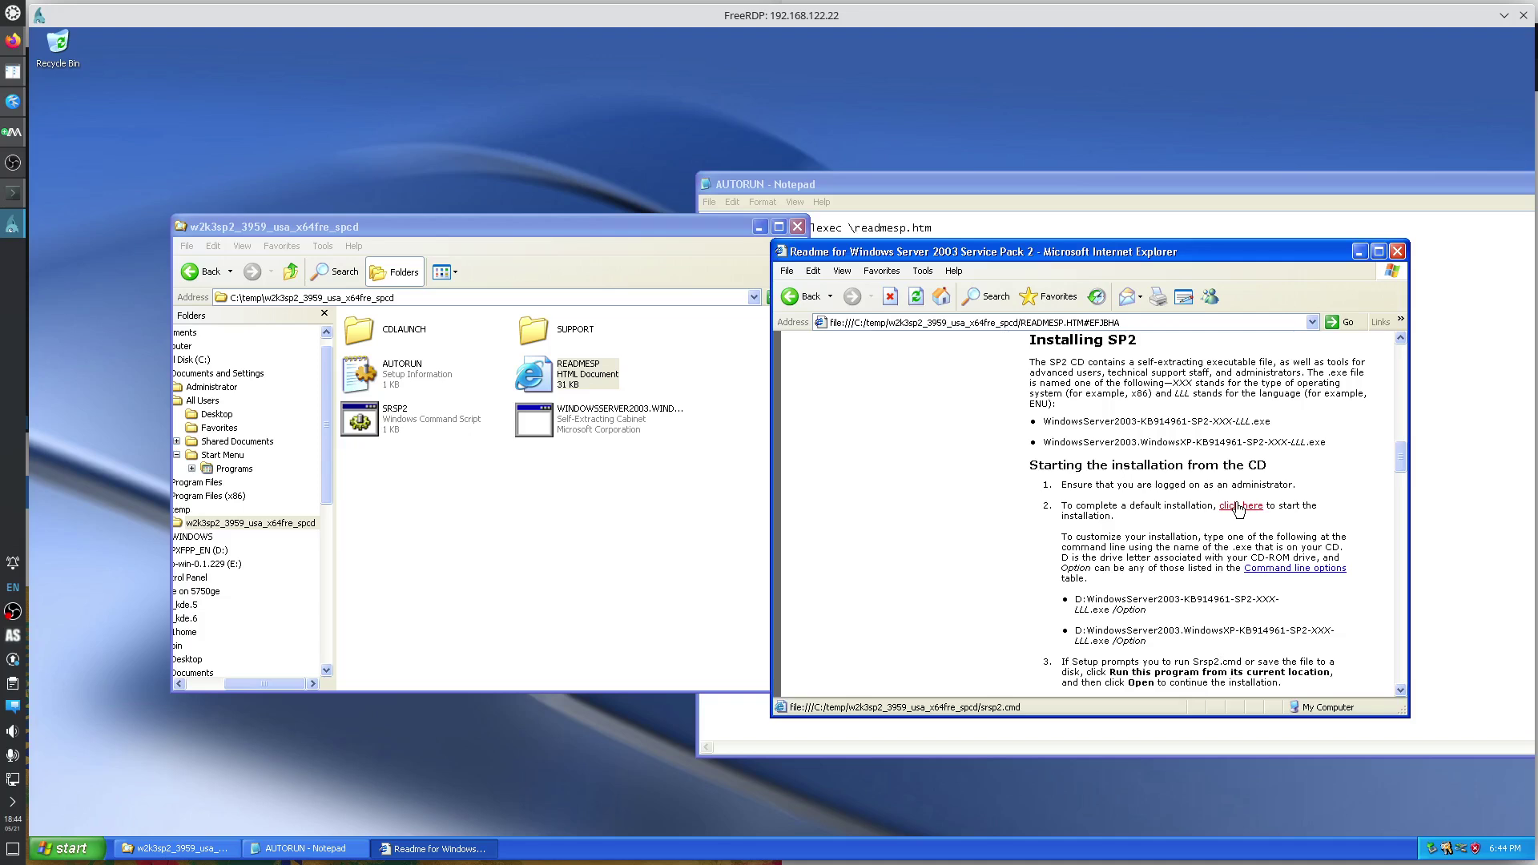
View the SRSP2 script's Properties, close them, and reselect SRSP2.
right_click(402, 424)
left_click(464, 613)
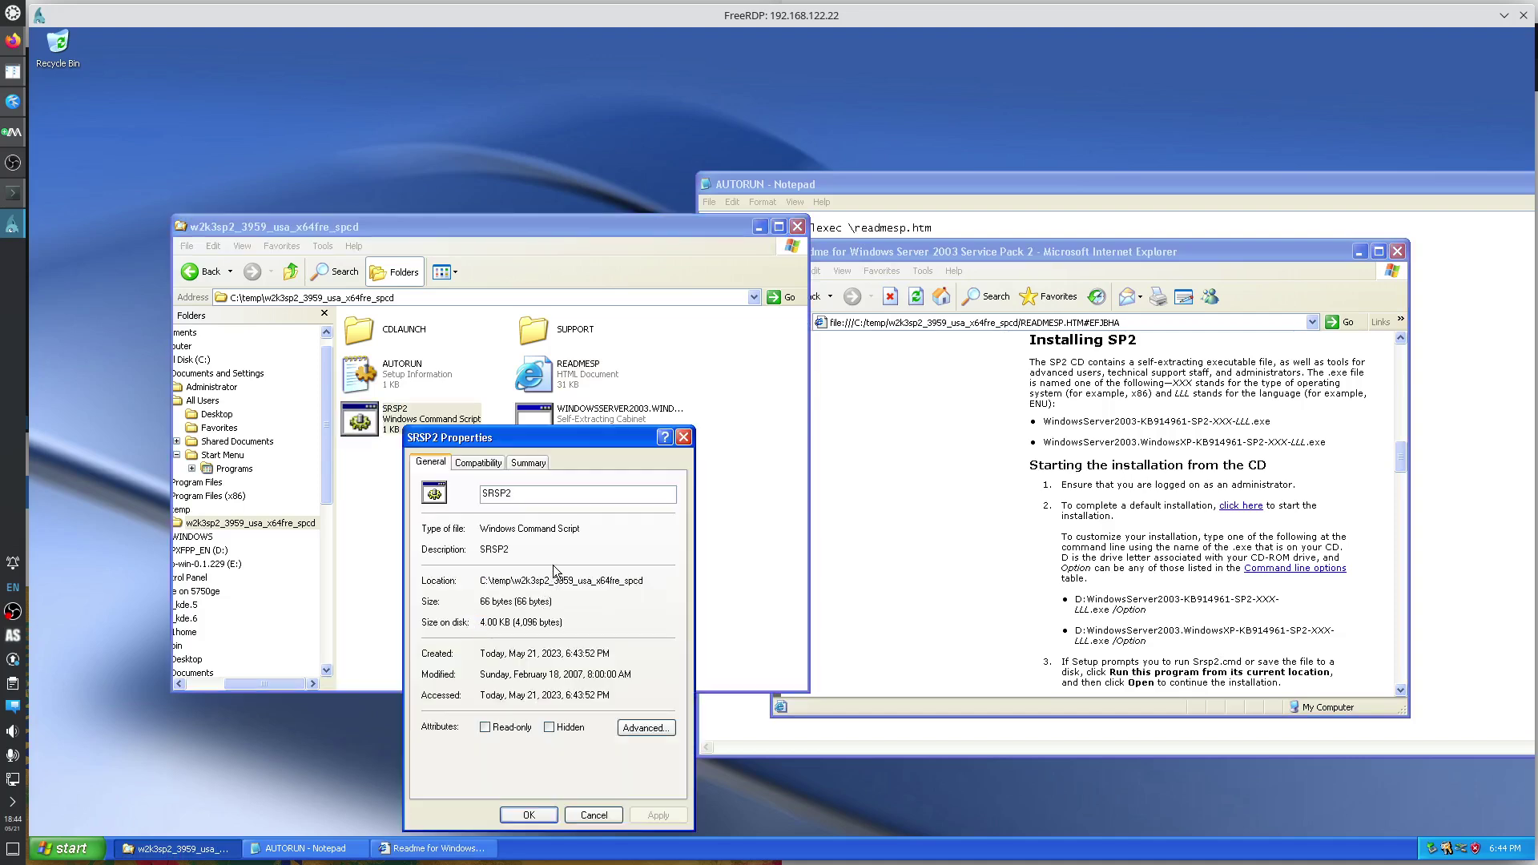
left_click(683, 438)
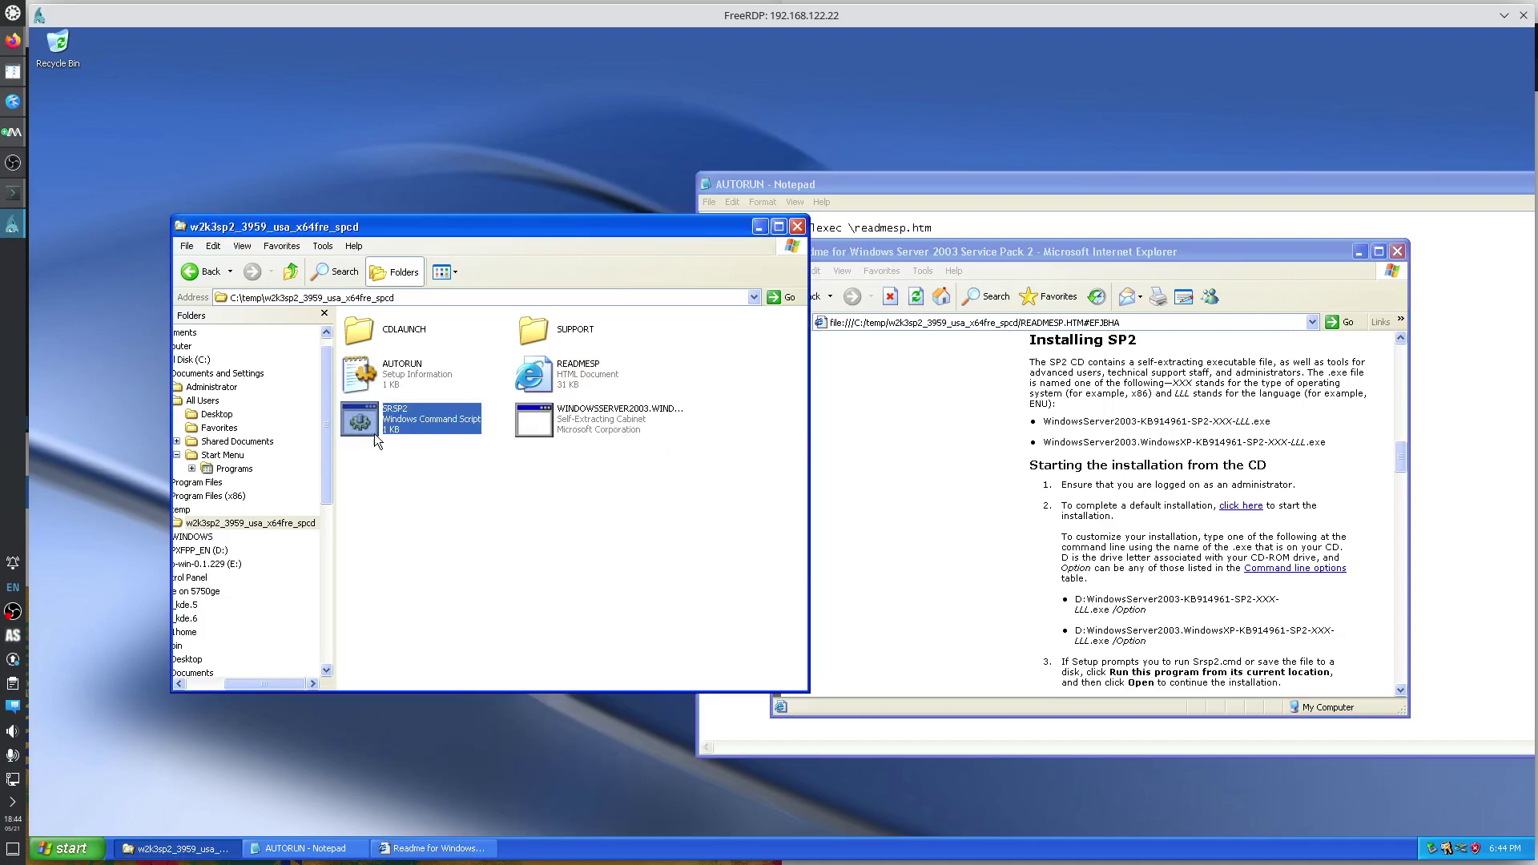
left_click(583, 427)
left_click(402, 427)
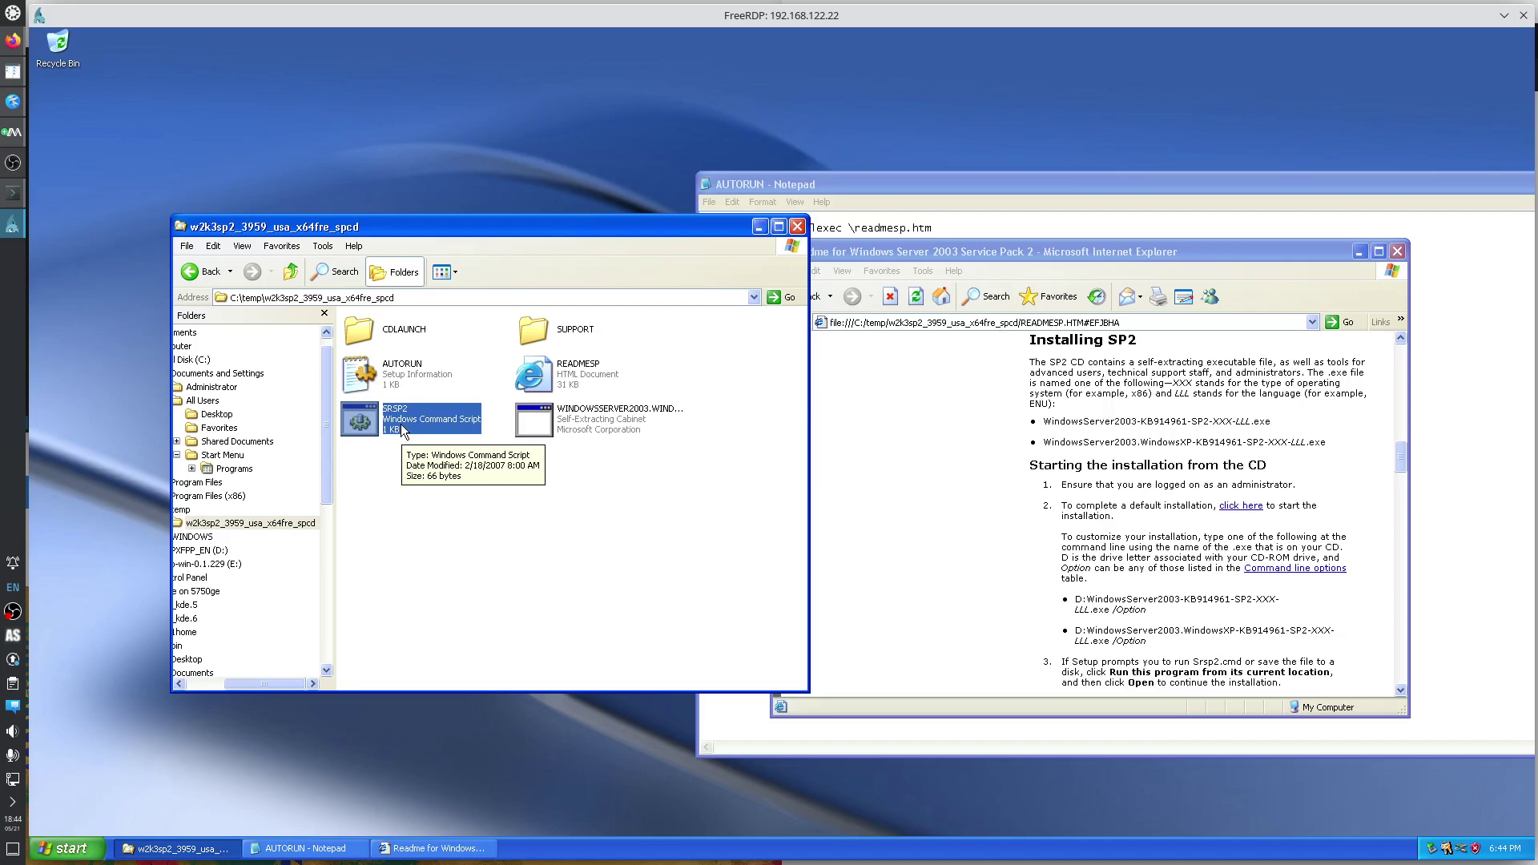
right_click(402, 431)
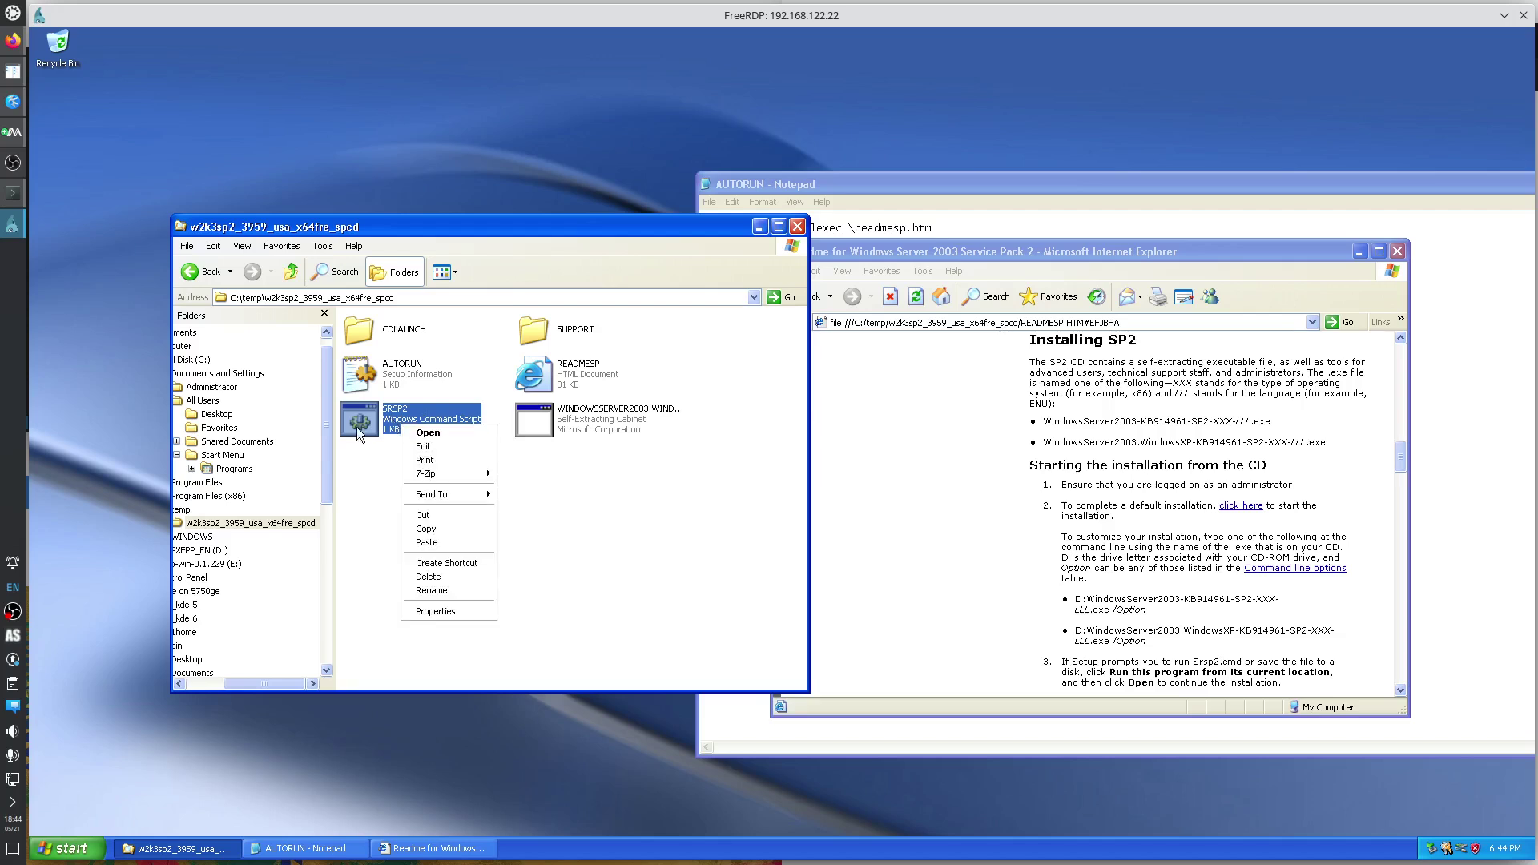
Run SRSP2, accept the SP2 licence with I Agree, and keep the default uninstall folder.
left_click(413, 433)
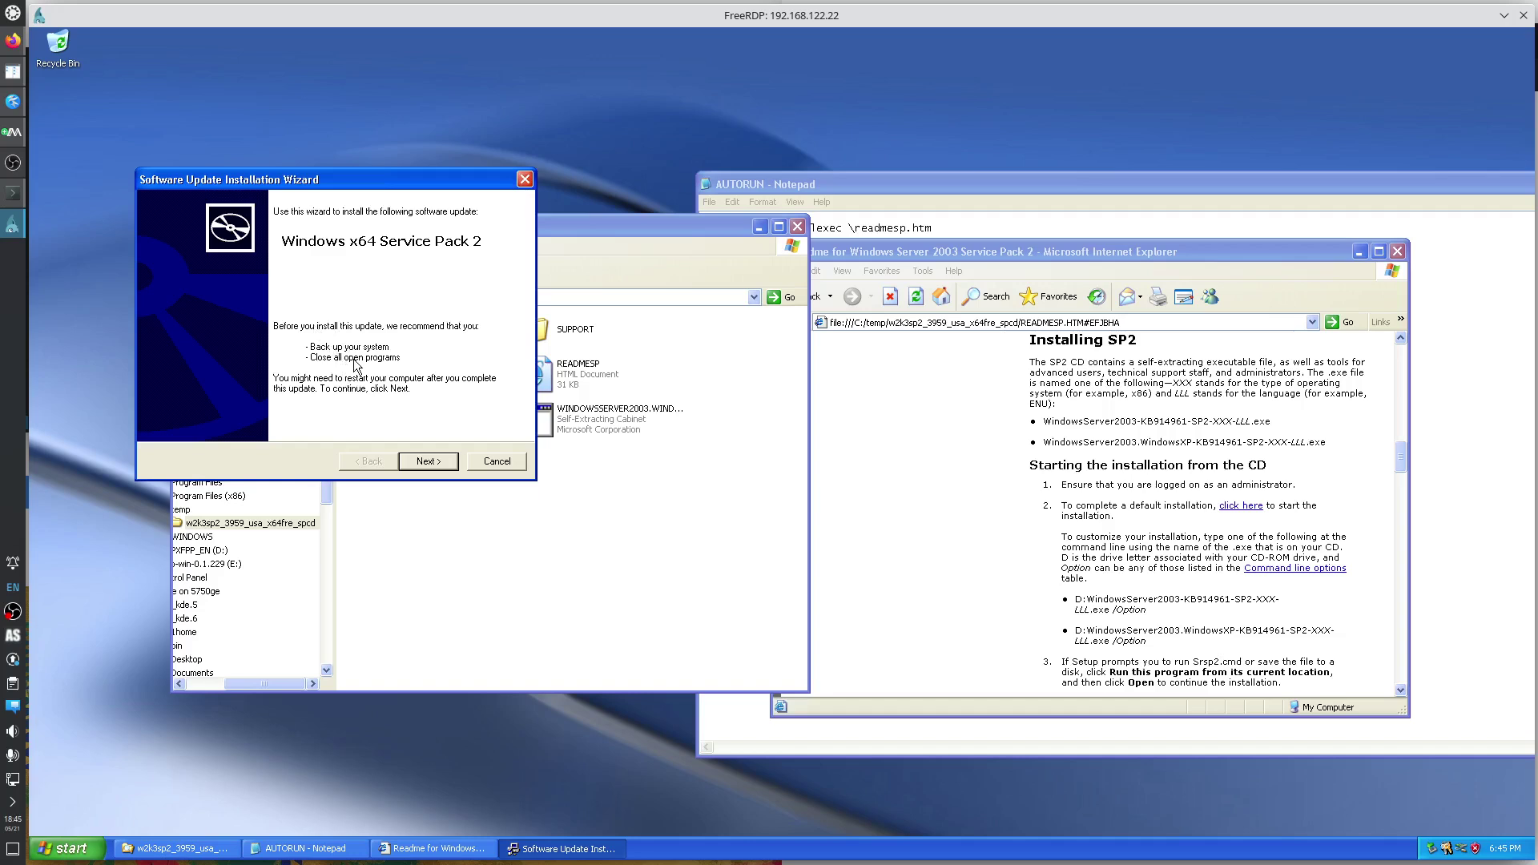
left_click(428, 463)
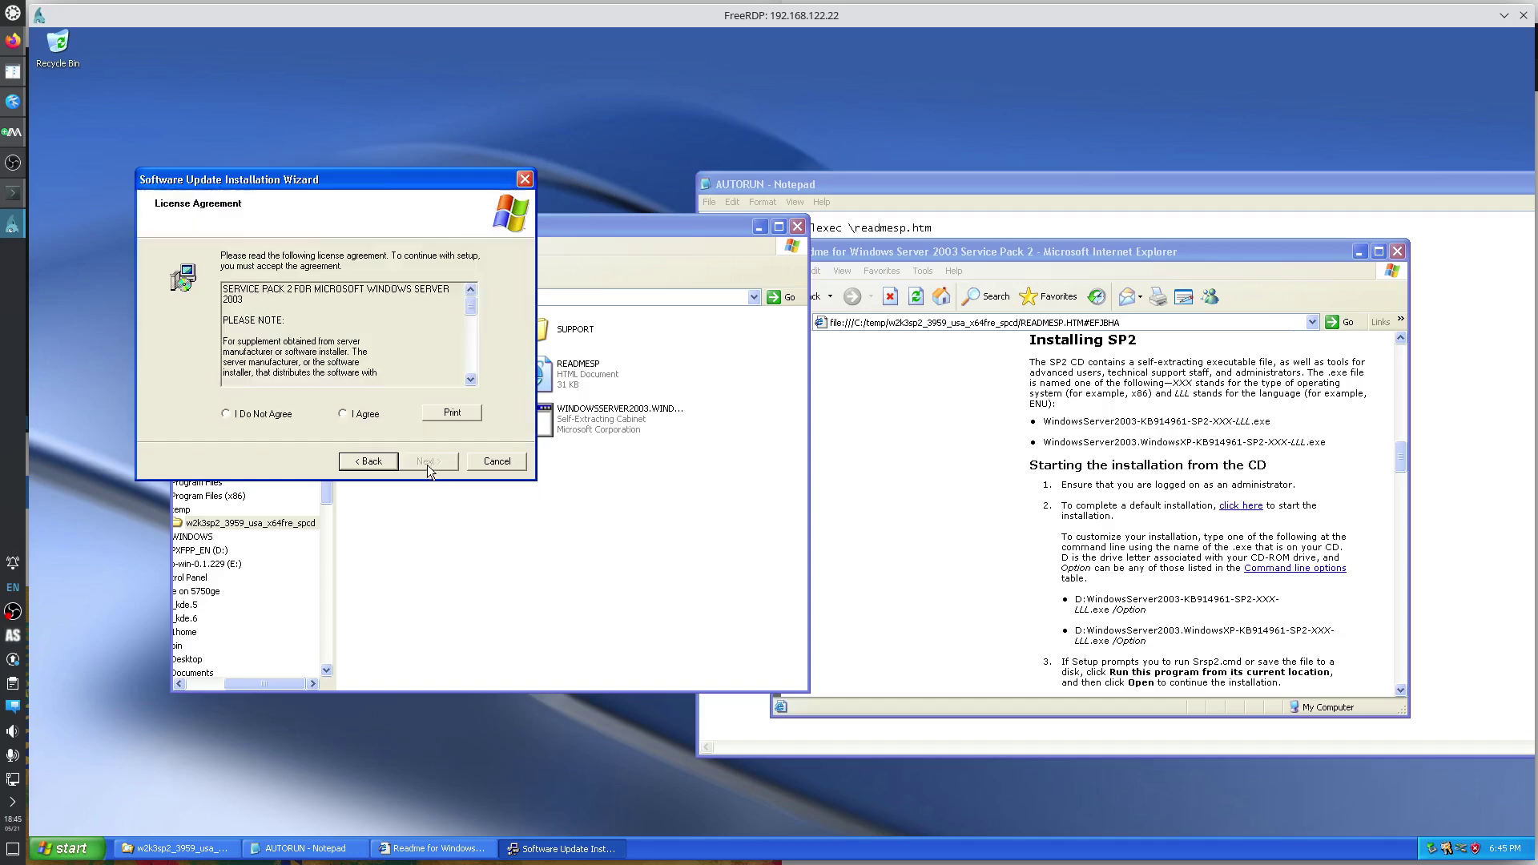
left_click(343, 414)
left_click(440, 463)
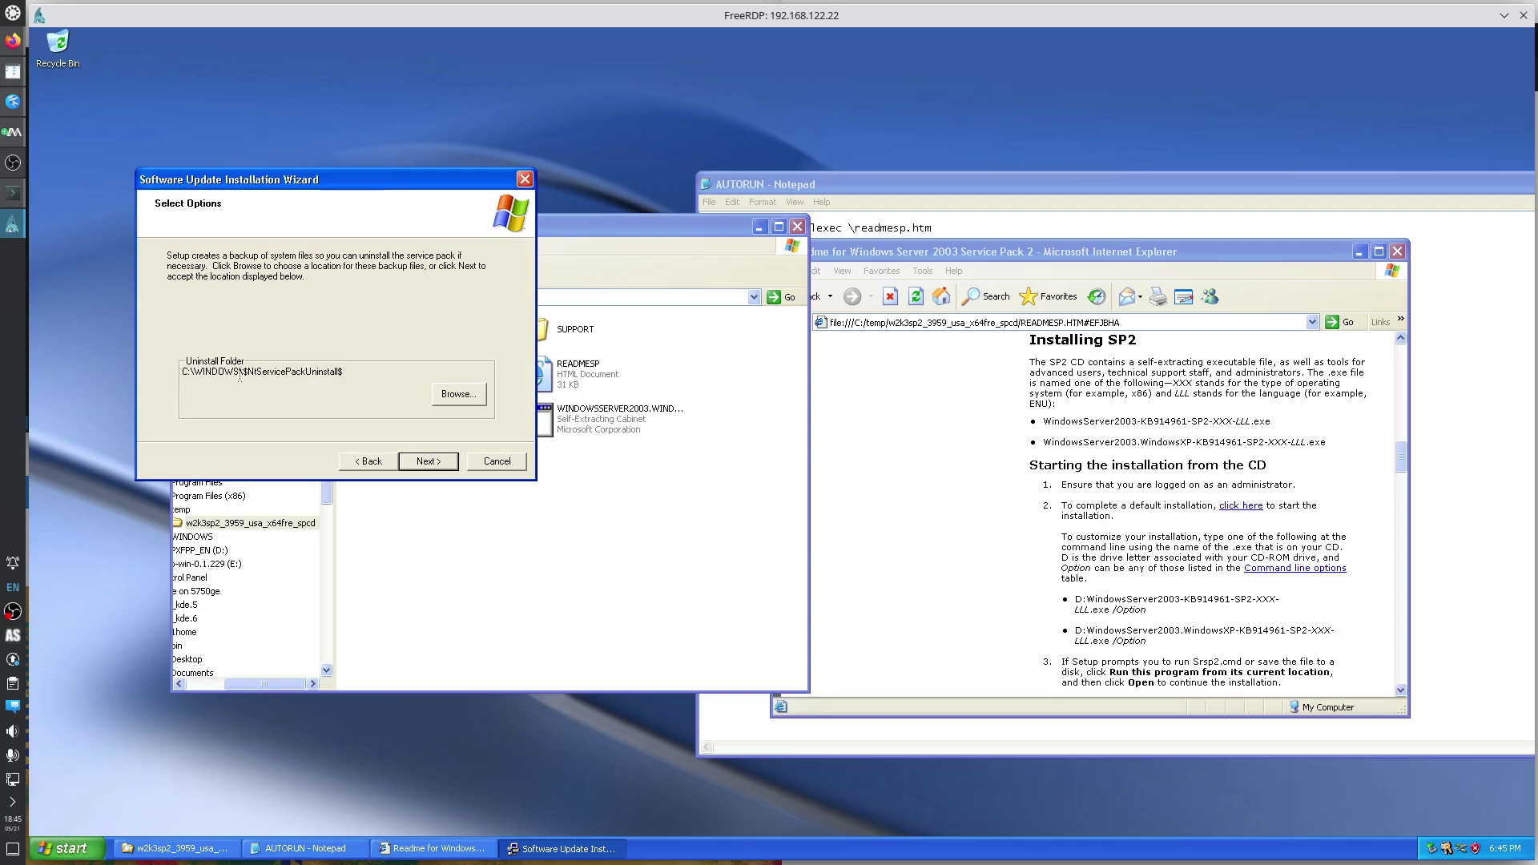
left_click(431, 463)
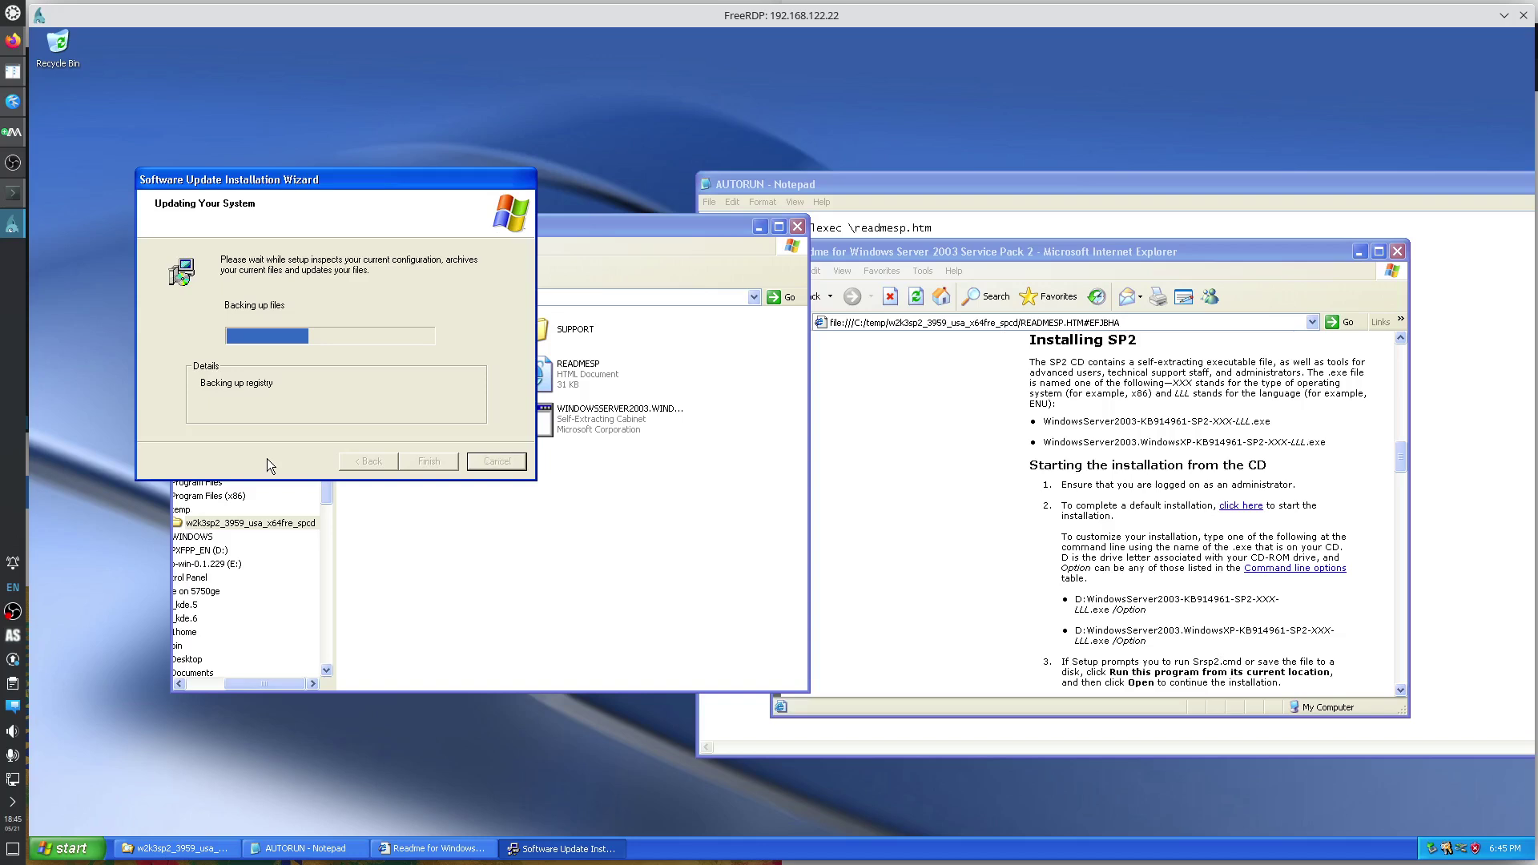
Check the Firefox note in xp.md, then Finish the SP2 wizard with restart left enabled.
left_click(13, 102)
left_click(1119, 267)
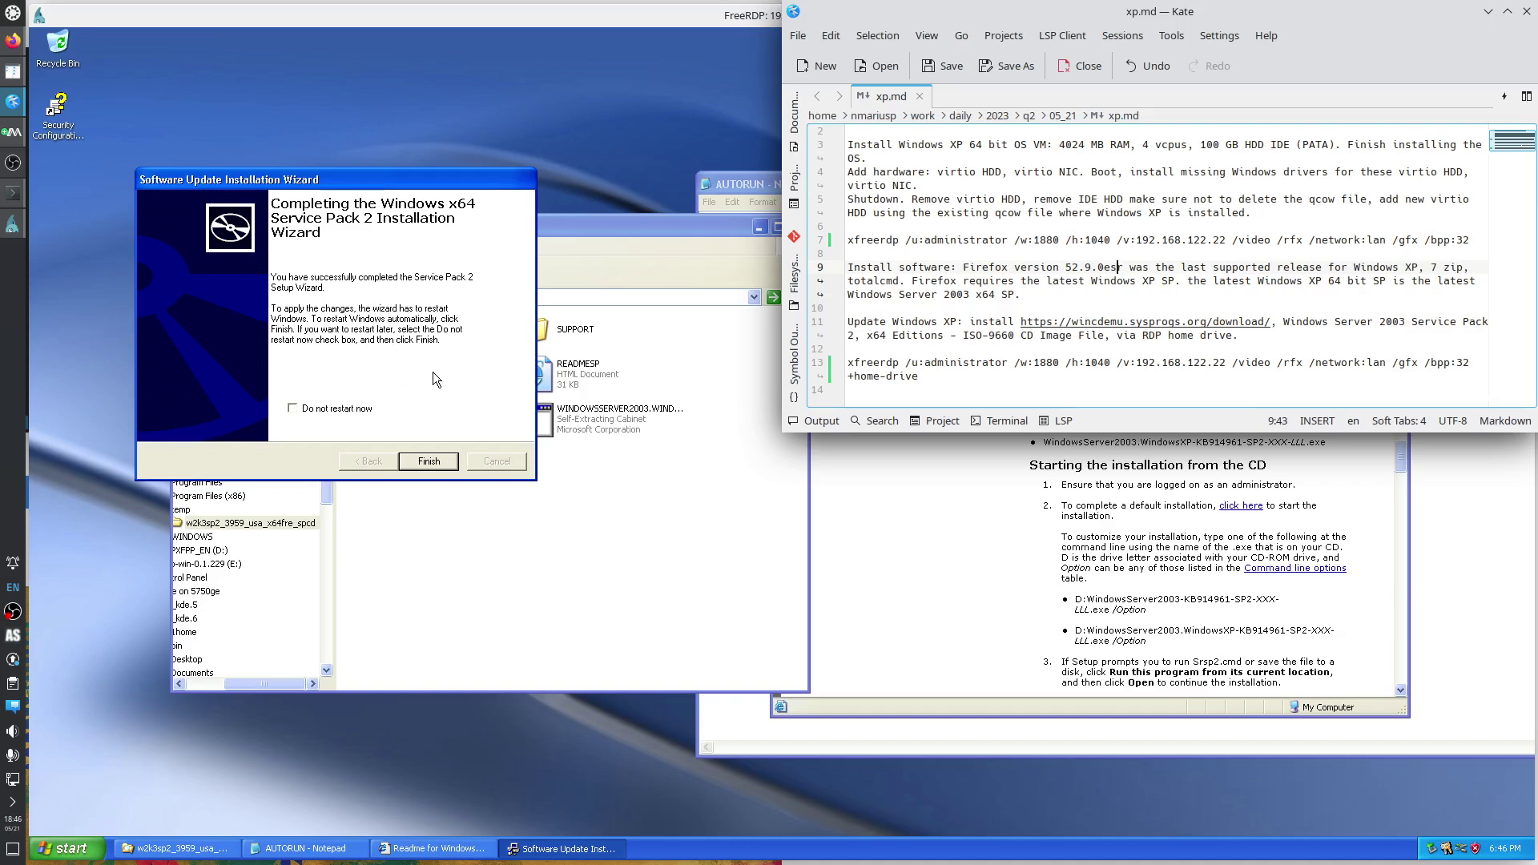
left_click(428, 461)
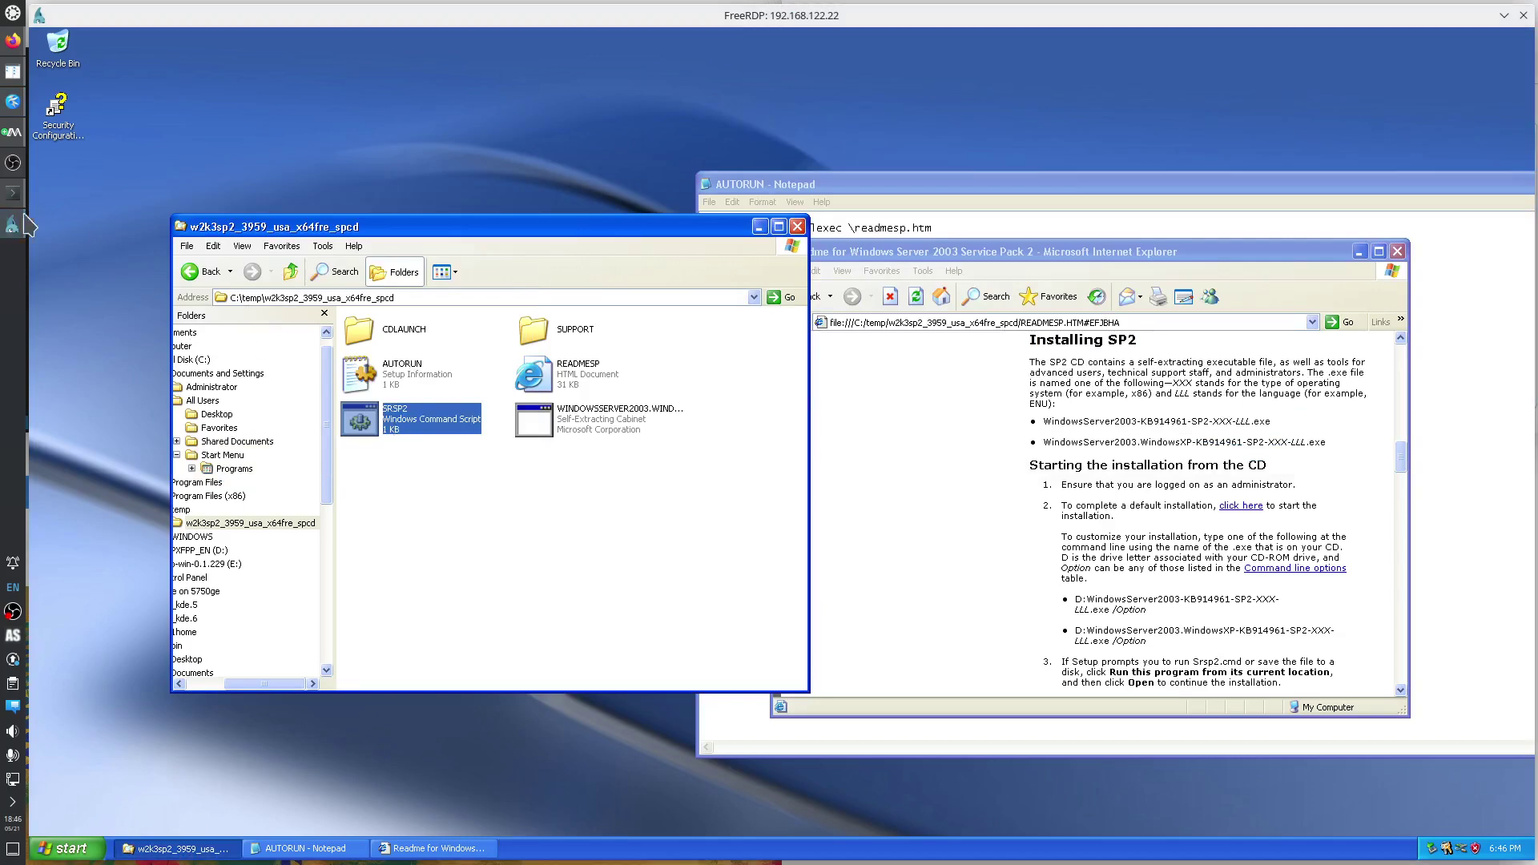
Open the winxp VM's graphical console to watch the guest restart, then return to the browser.
left_click(13, 131)
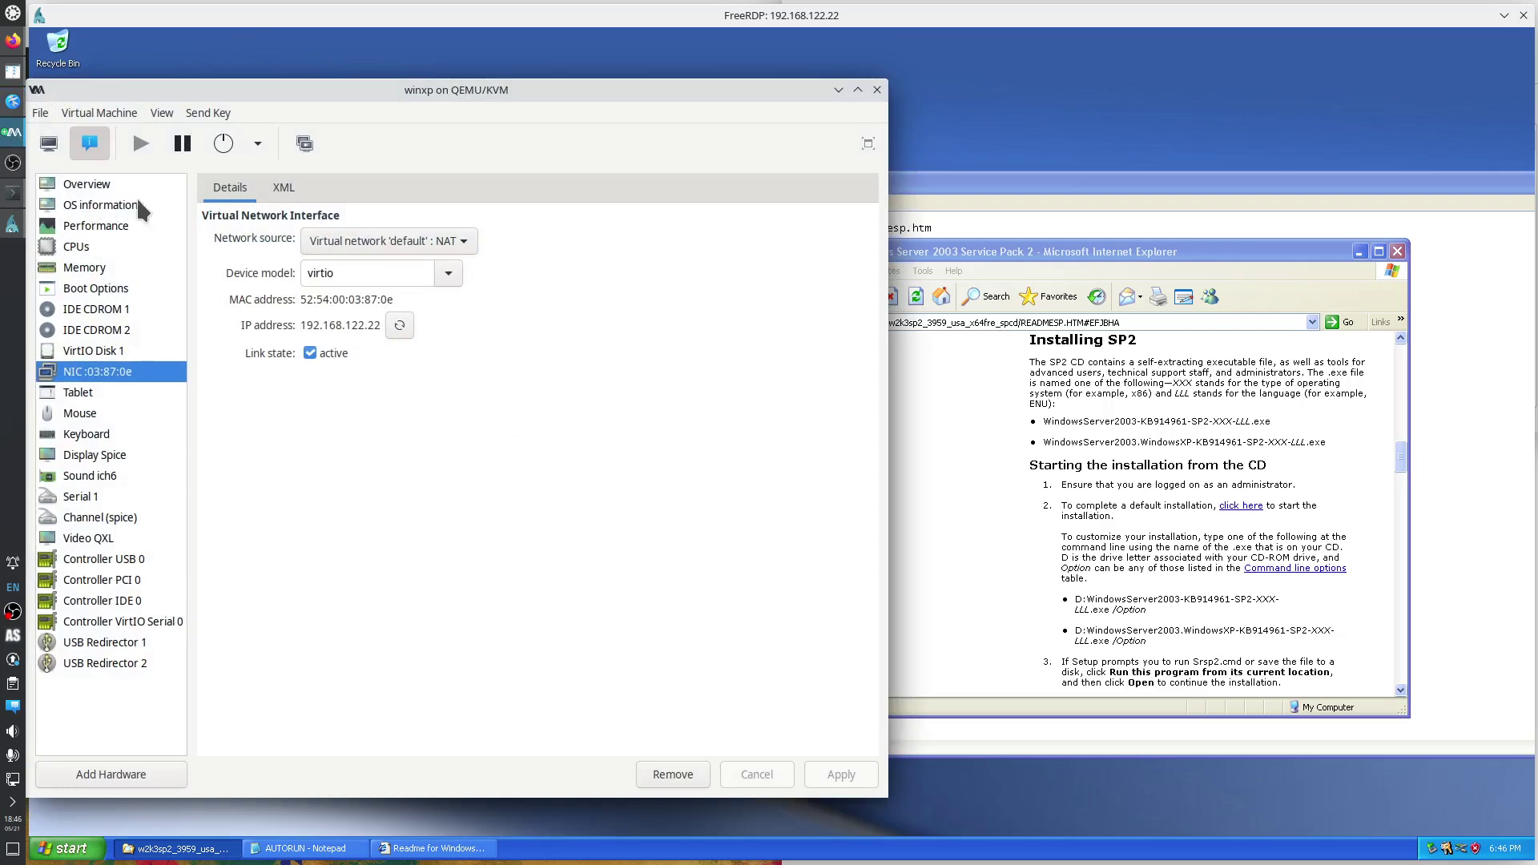
left_click(49, 146)
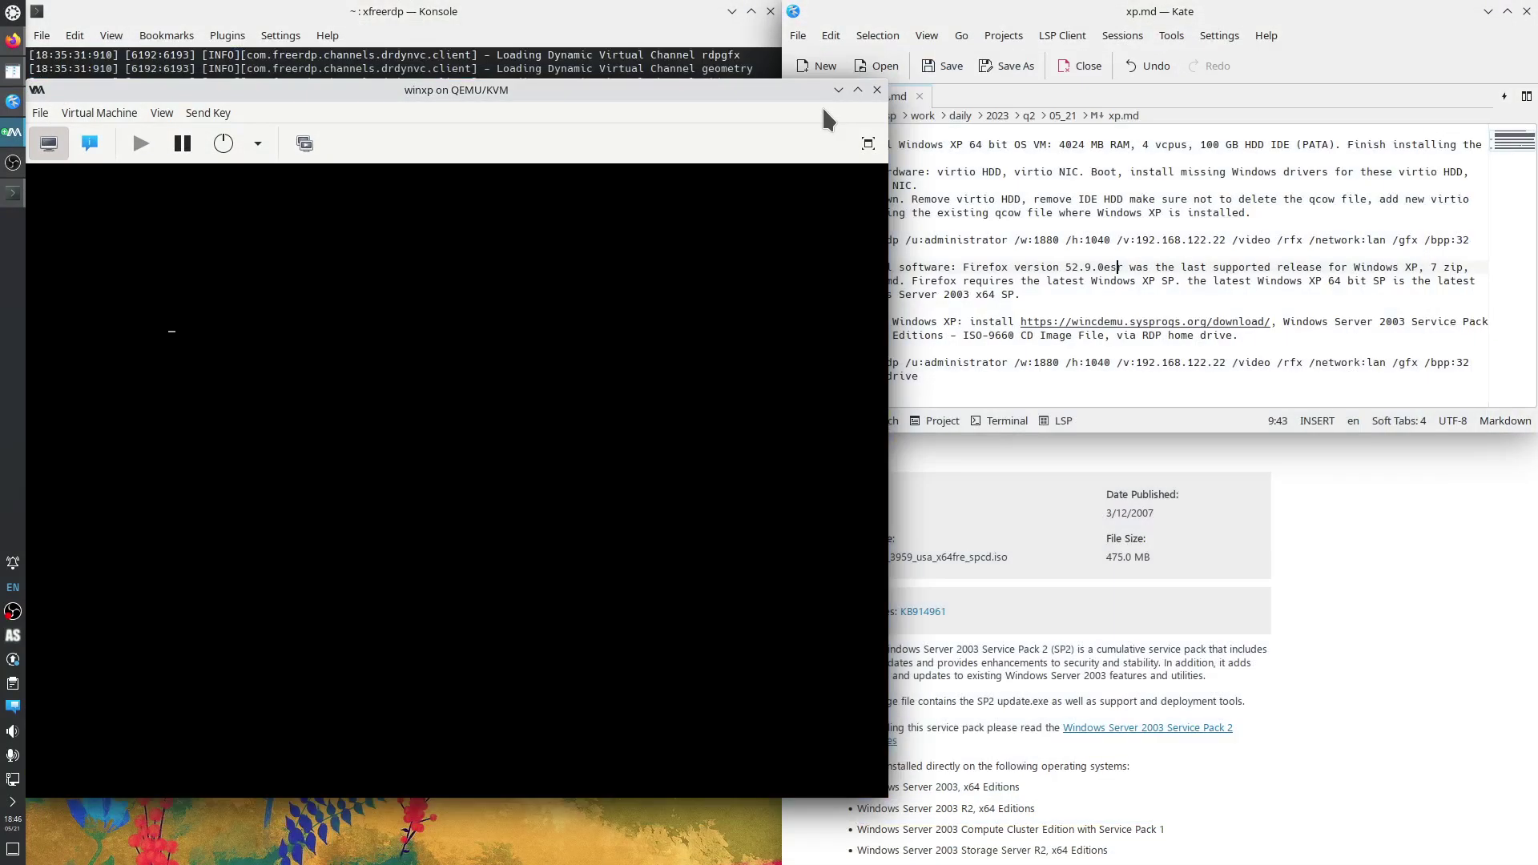
left_click(1472, 589)
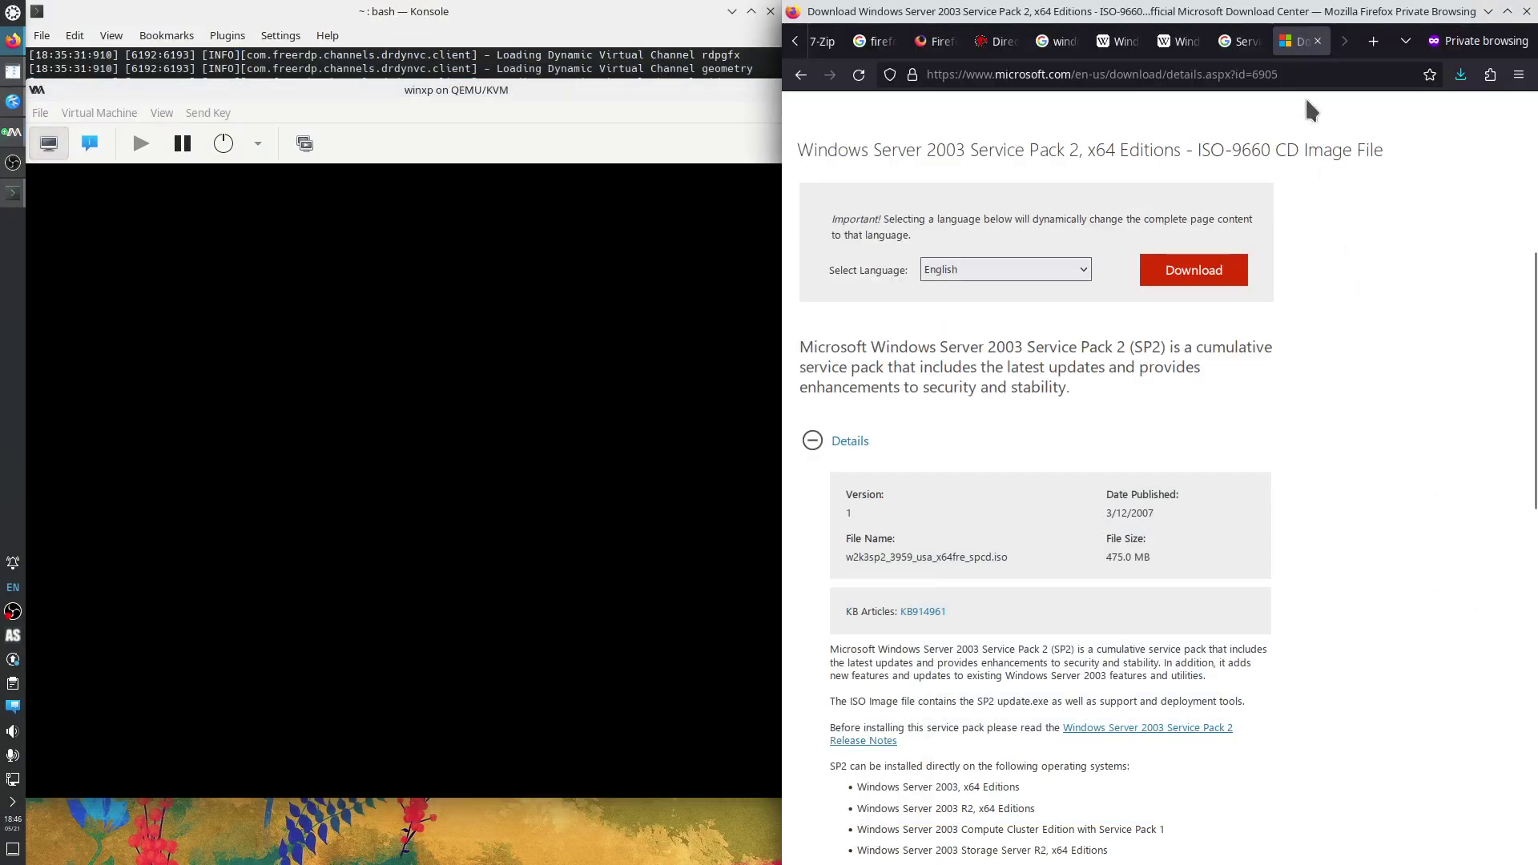
Close the Microsoft download, Windows Server 2003 and Windows XP tabs, leaving the 'windows xp sp' results.
middle_click(1300, 45)
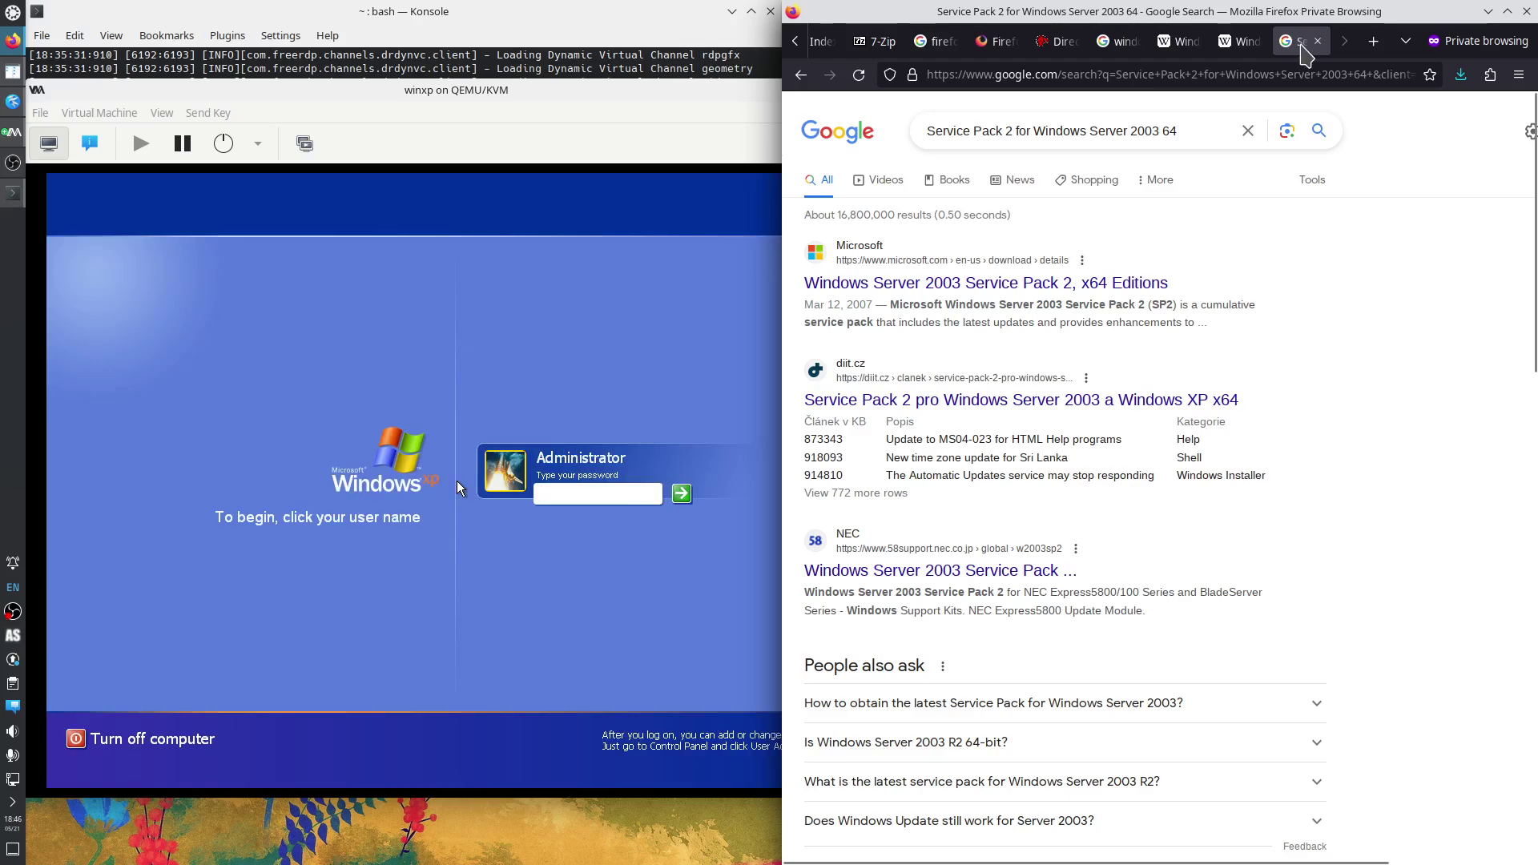
middle_click(1294, 41)
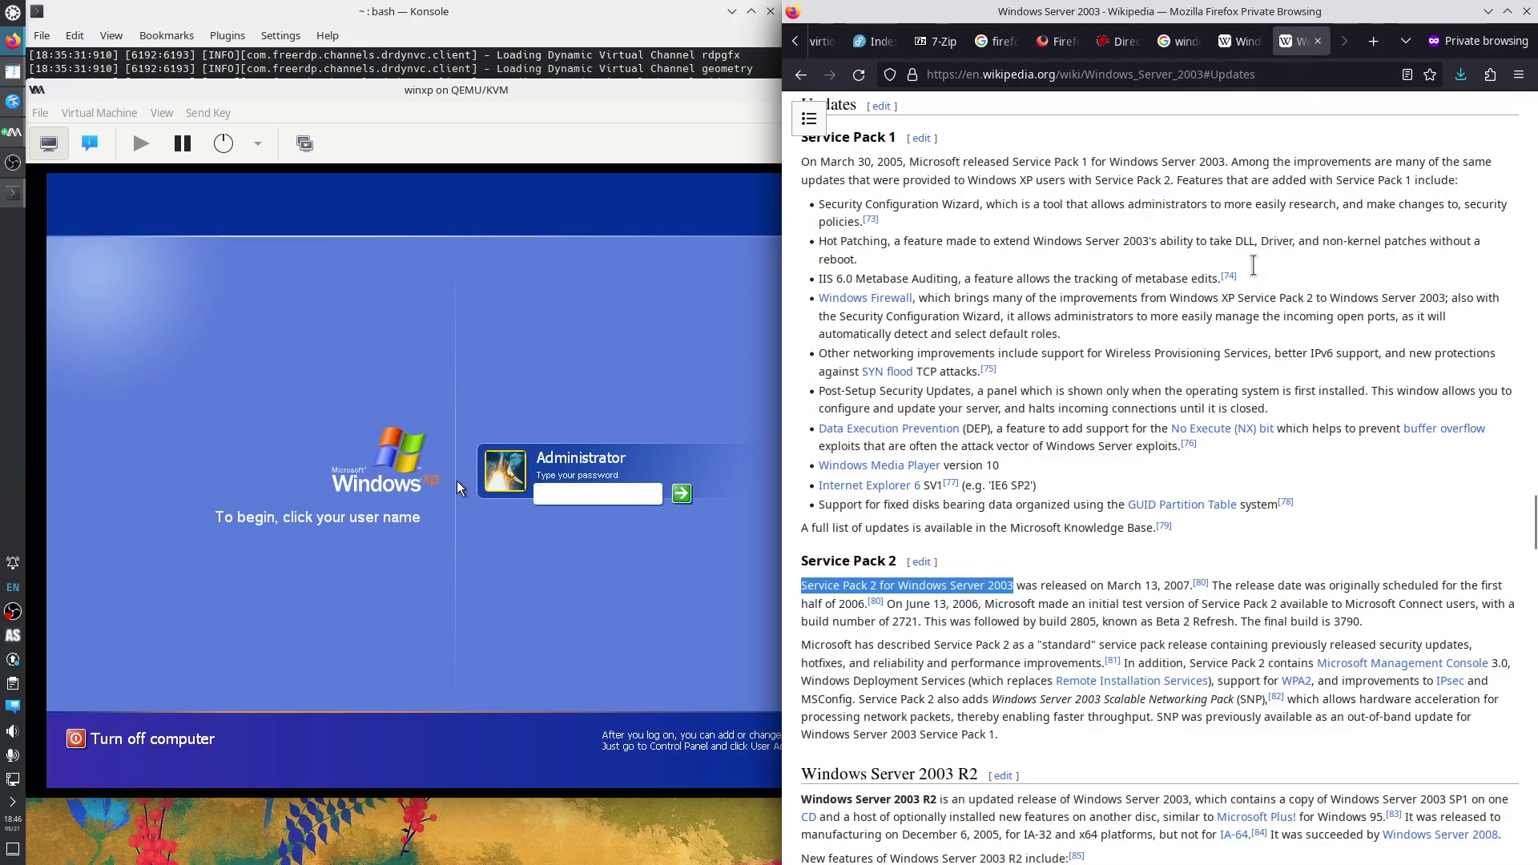
middle_click(1299, 48)
middle_click(1299, 48)
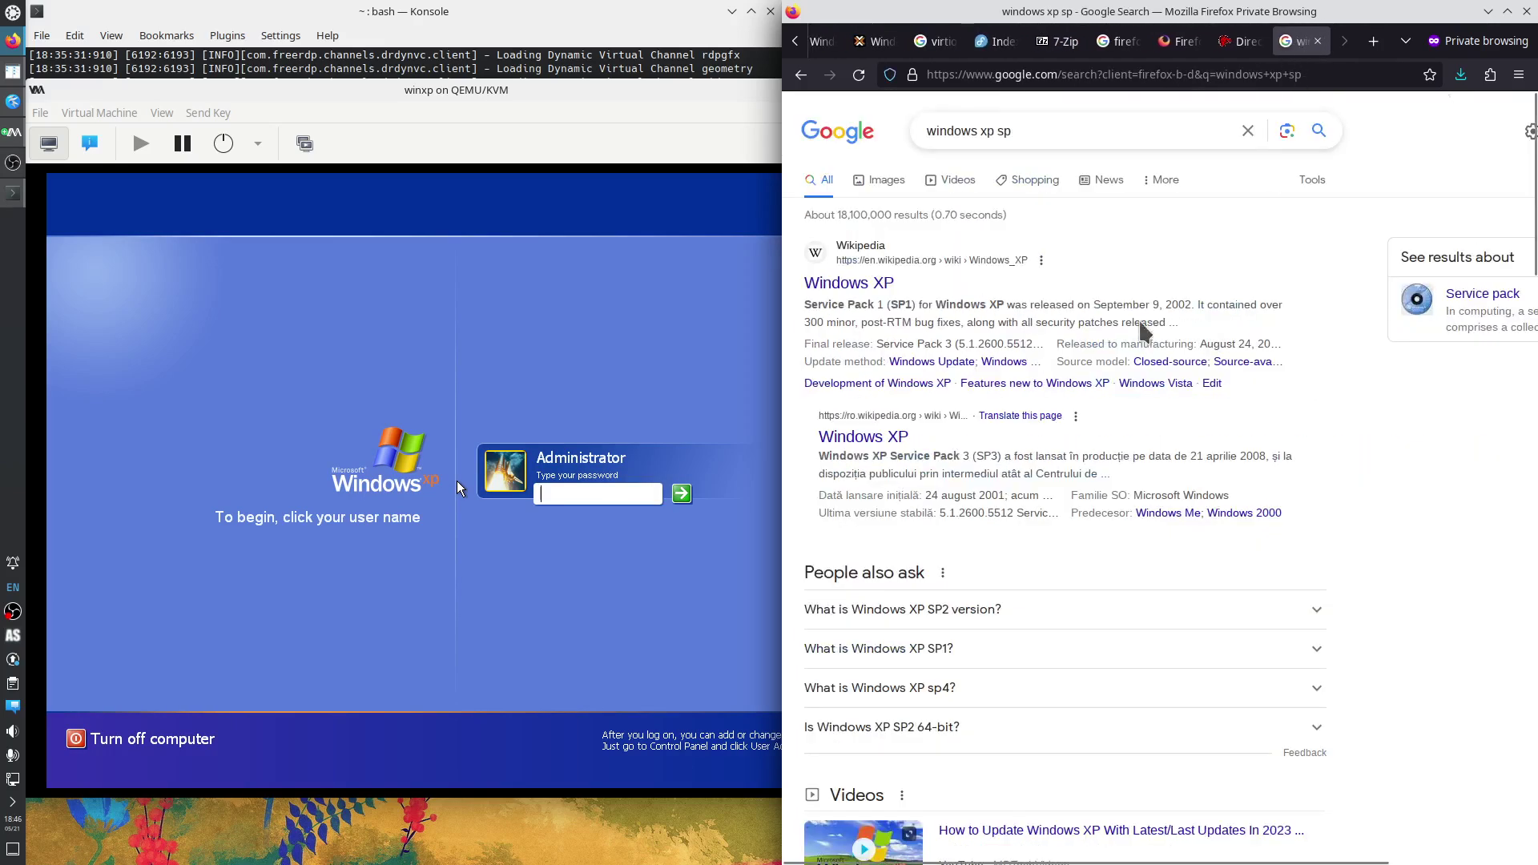
left_click(593, 505)
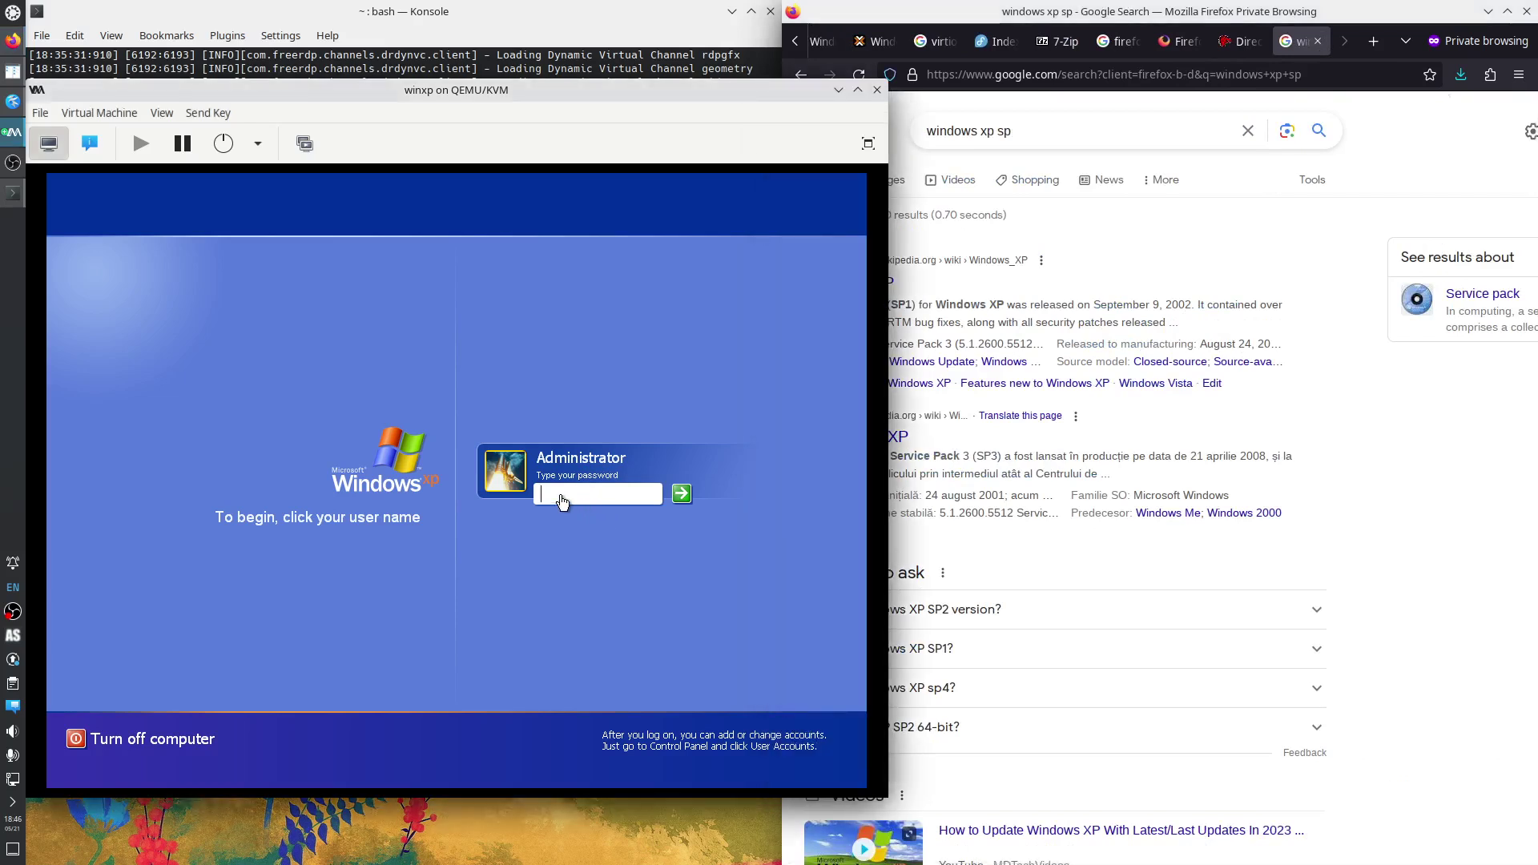
Log on to the XP guest with the account password and decline Windows Update in the hardware wizard.
type("***")
key("Return")
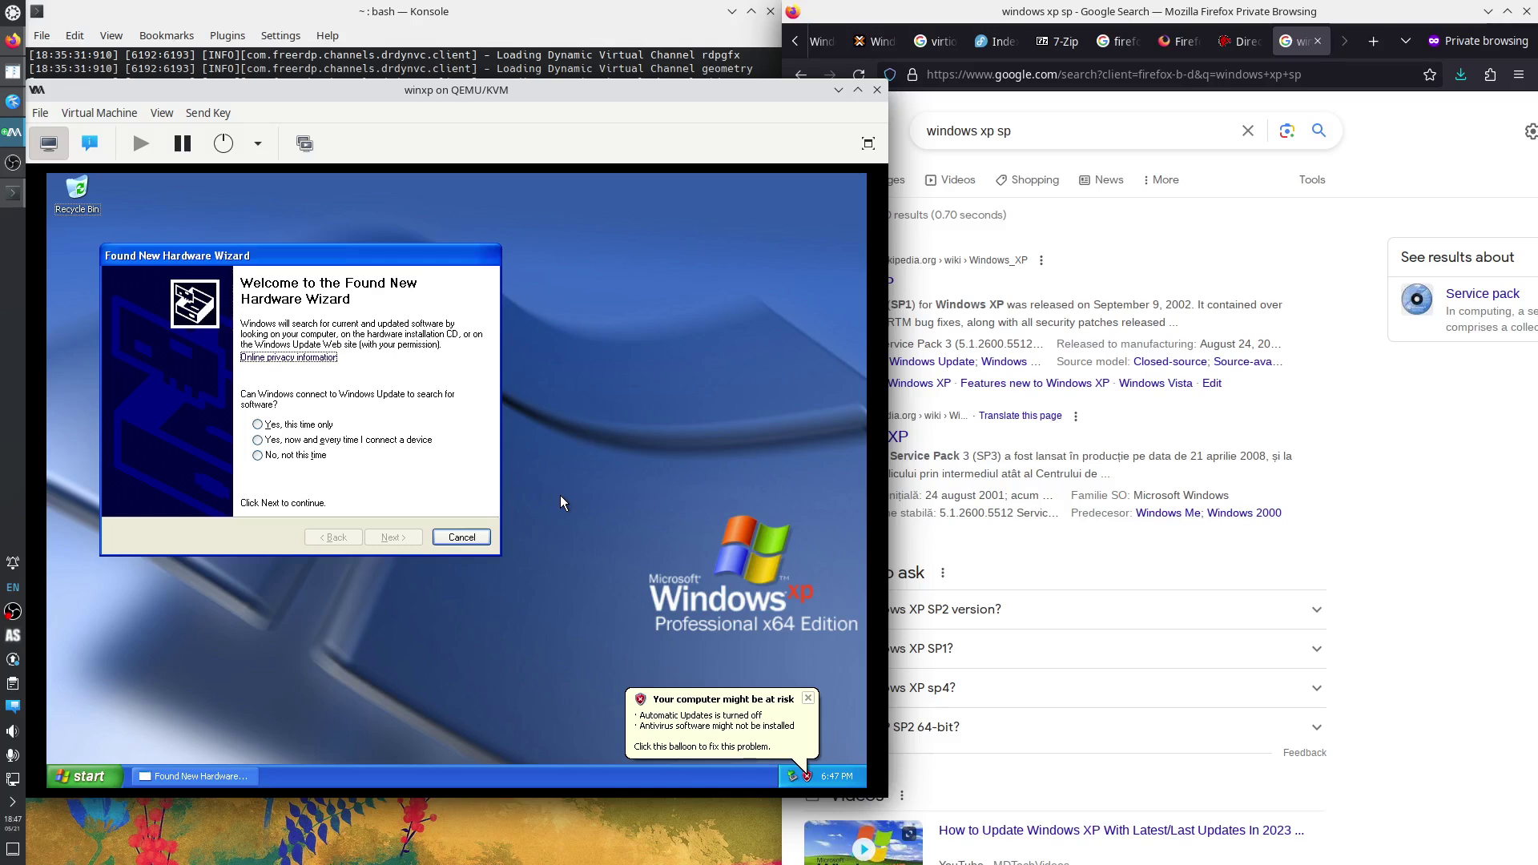
left_click(293, 455)
left_click(396, 538)
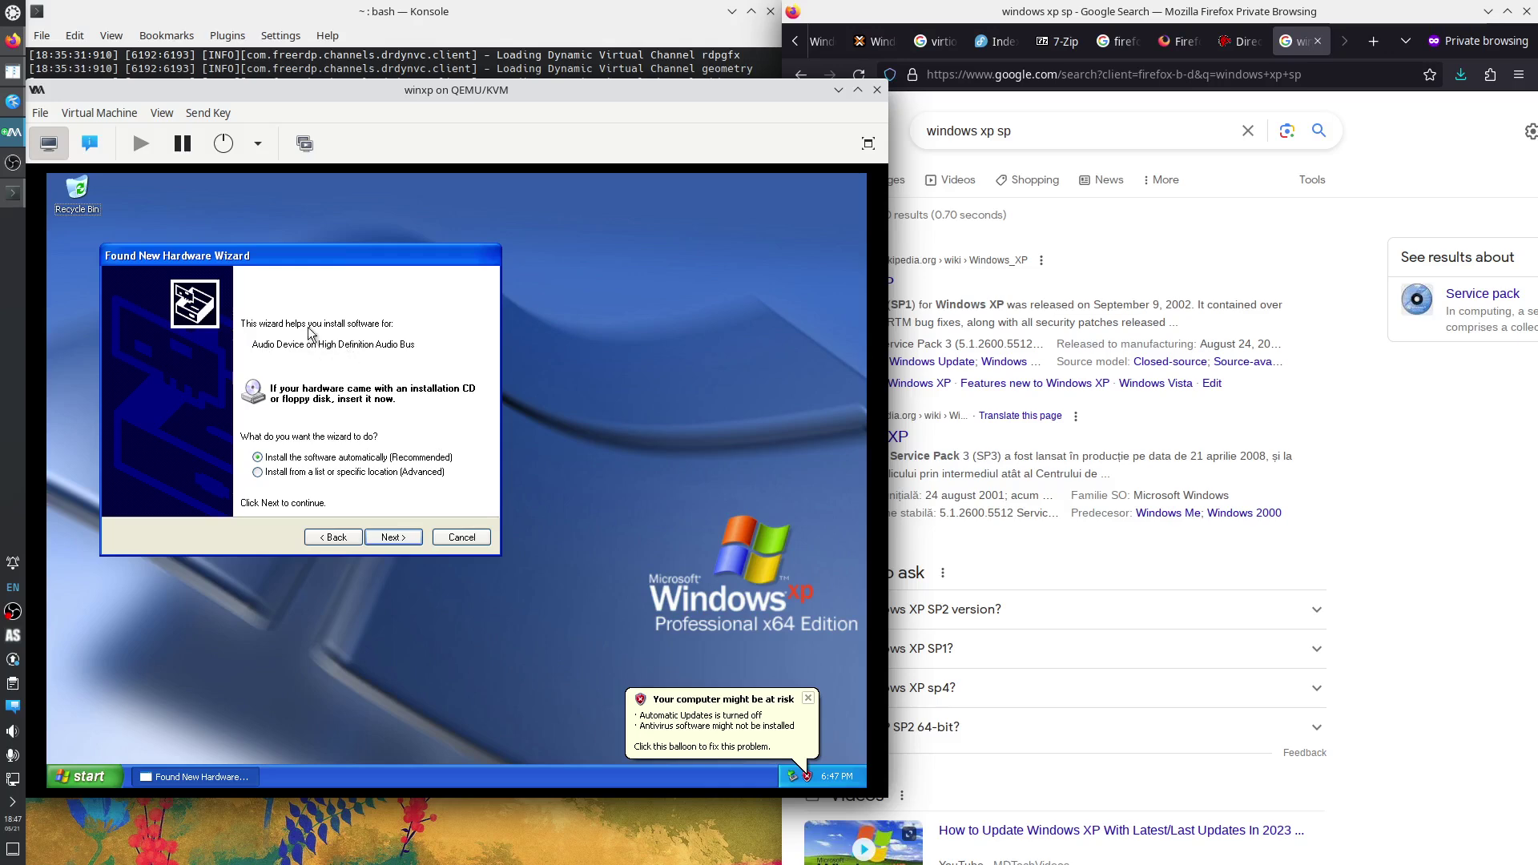
Change the VM's sound device model from ich6 to AC97, applied for the next boot.
left_click(94, 141)
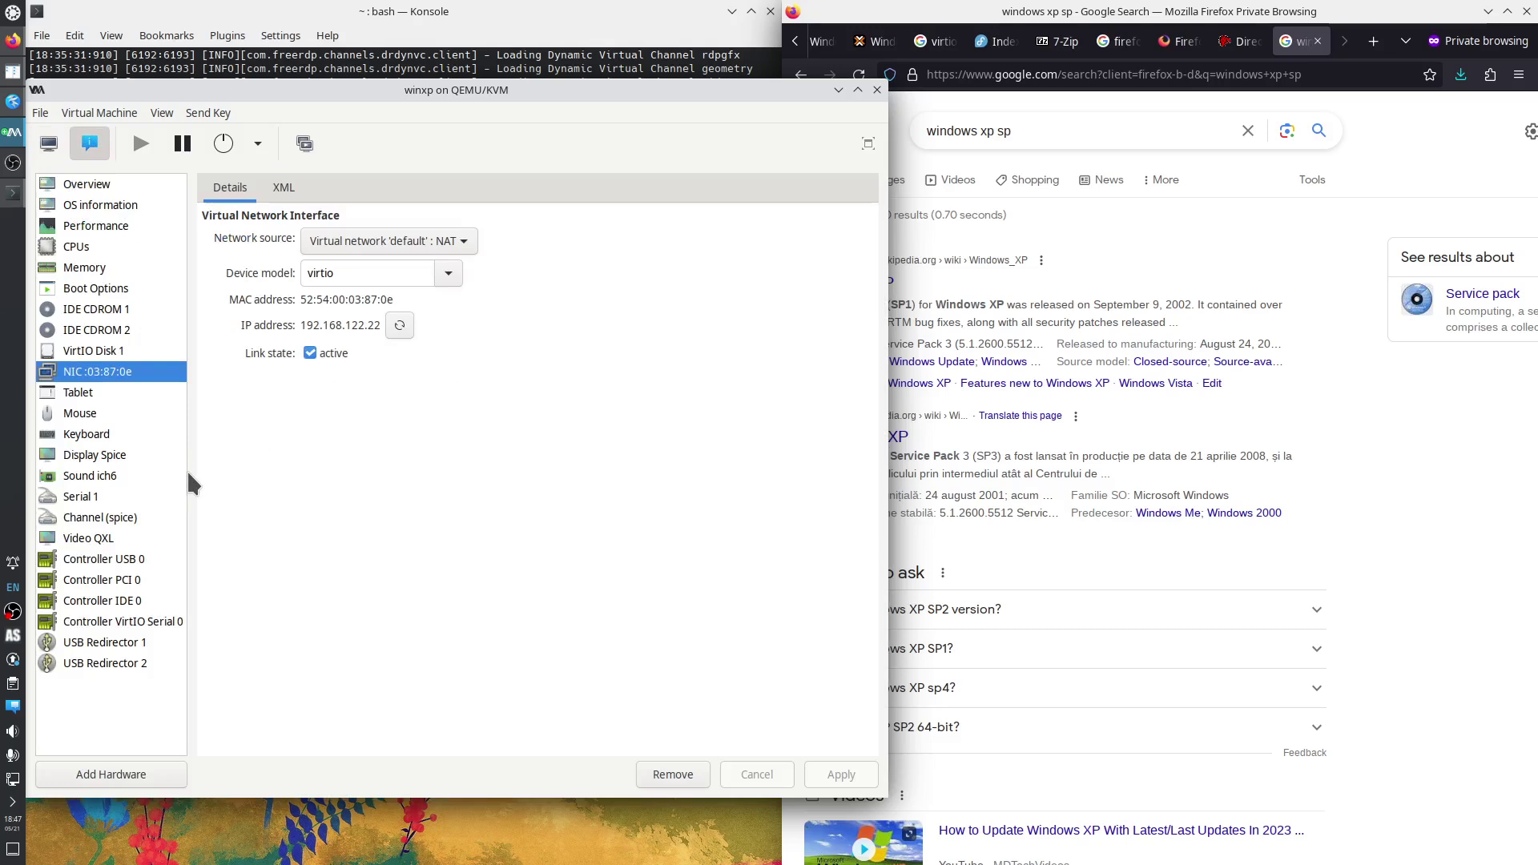
left_click(108, 481)
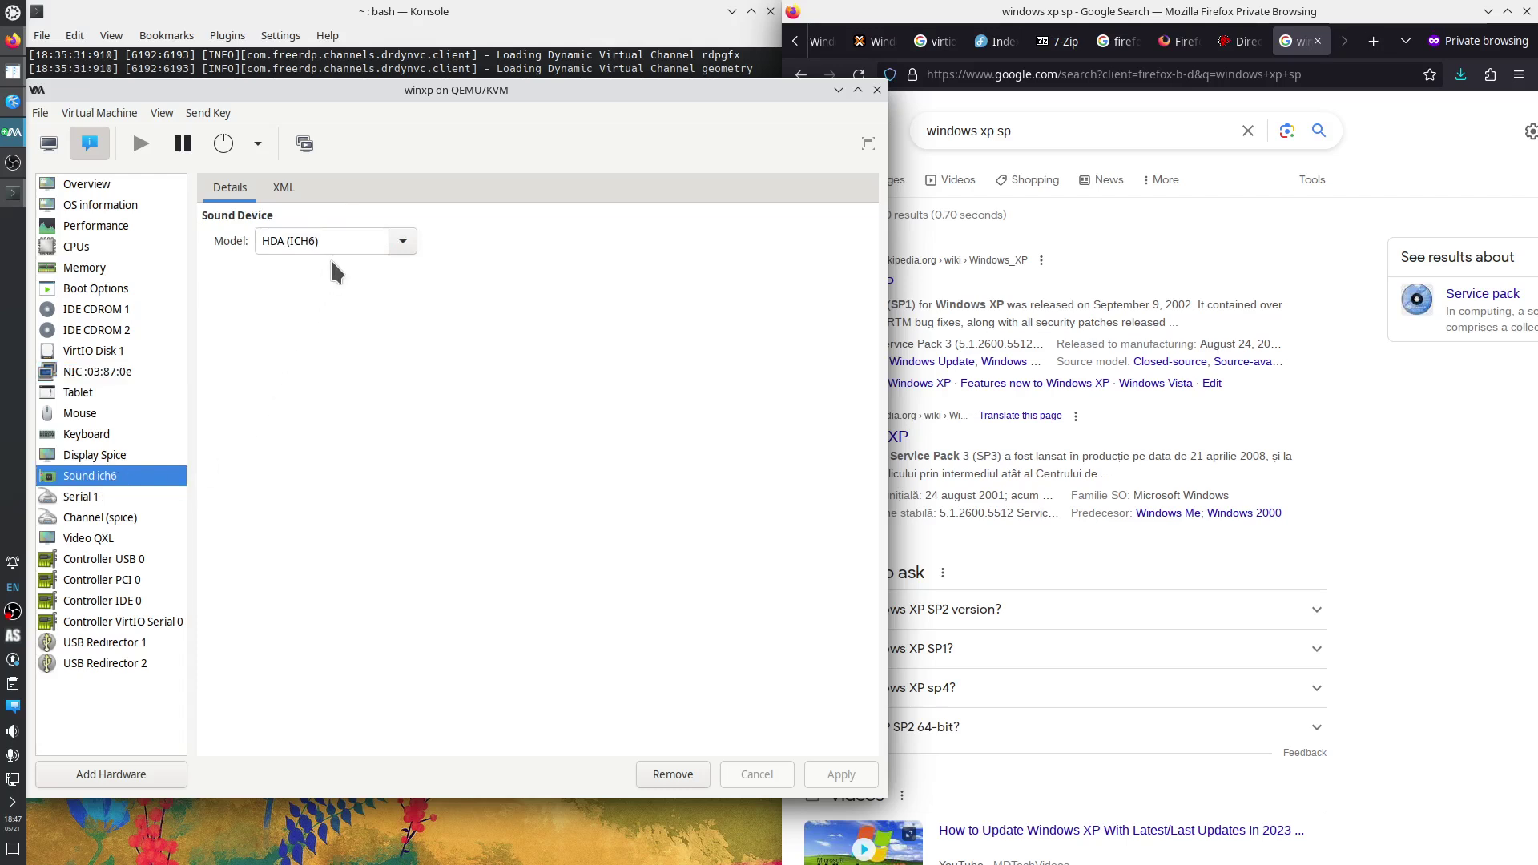
left_click(403, 241)
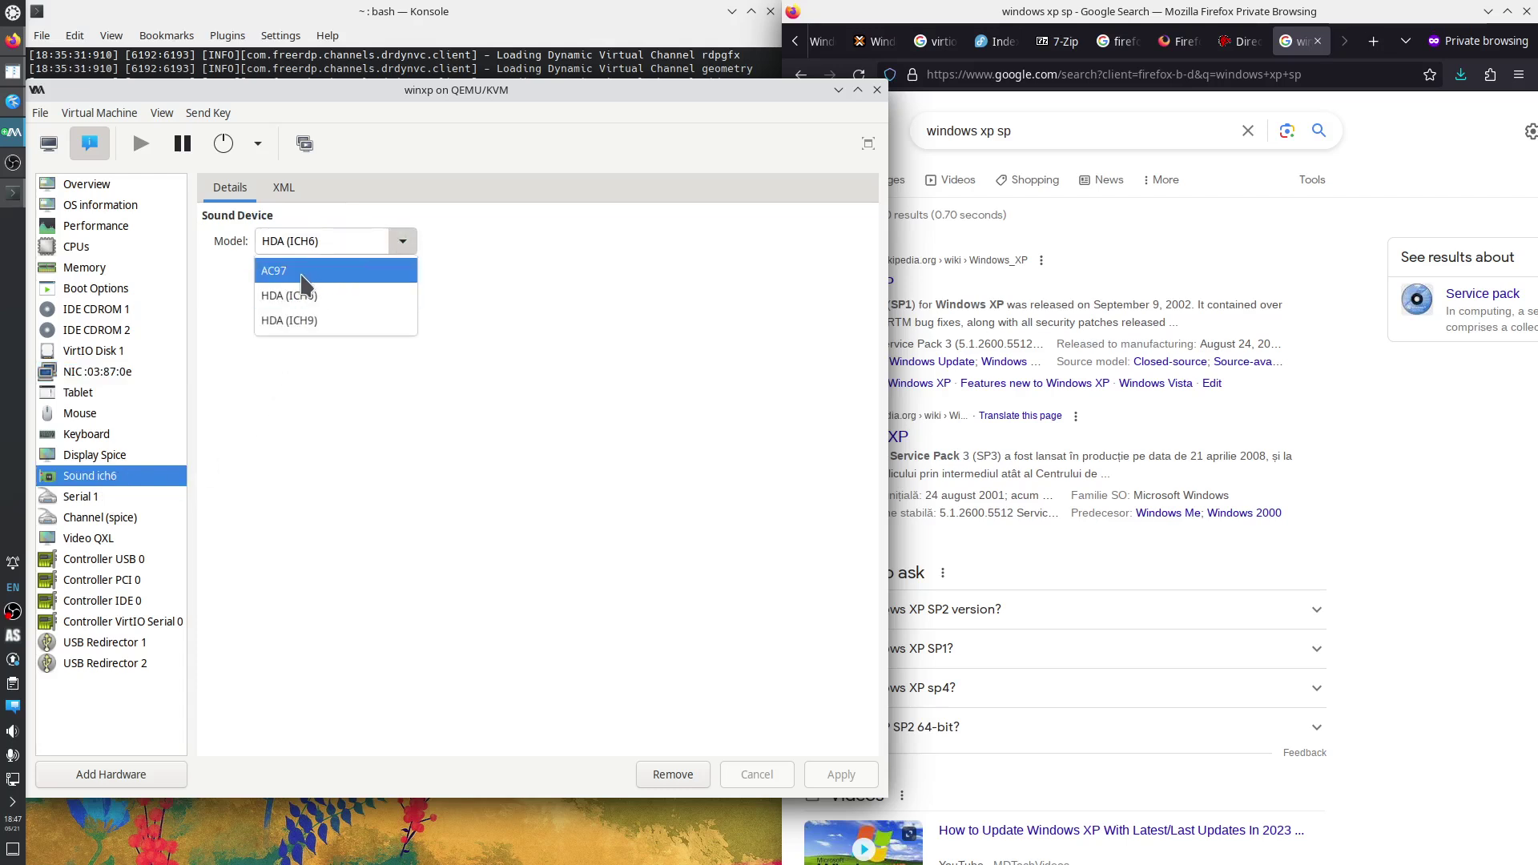
left_click(302, 272)
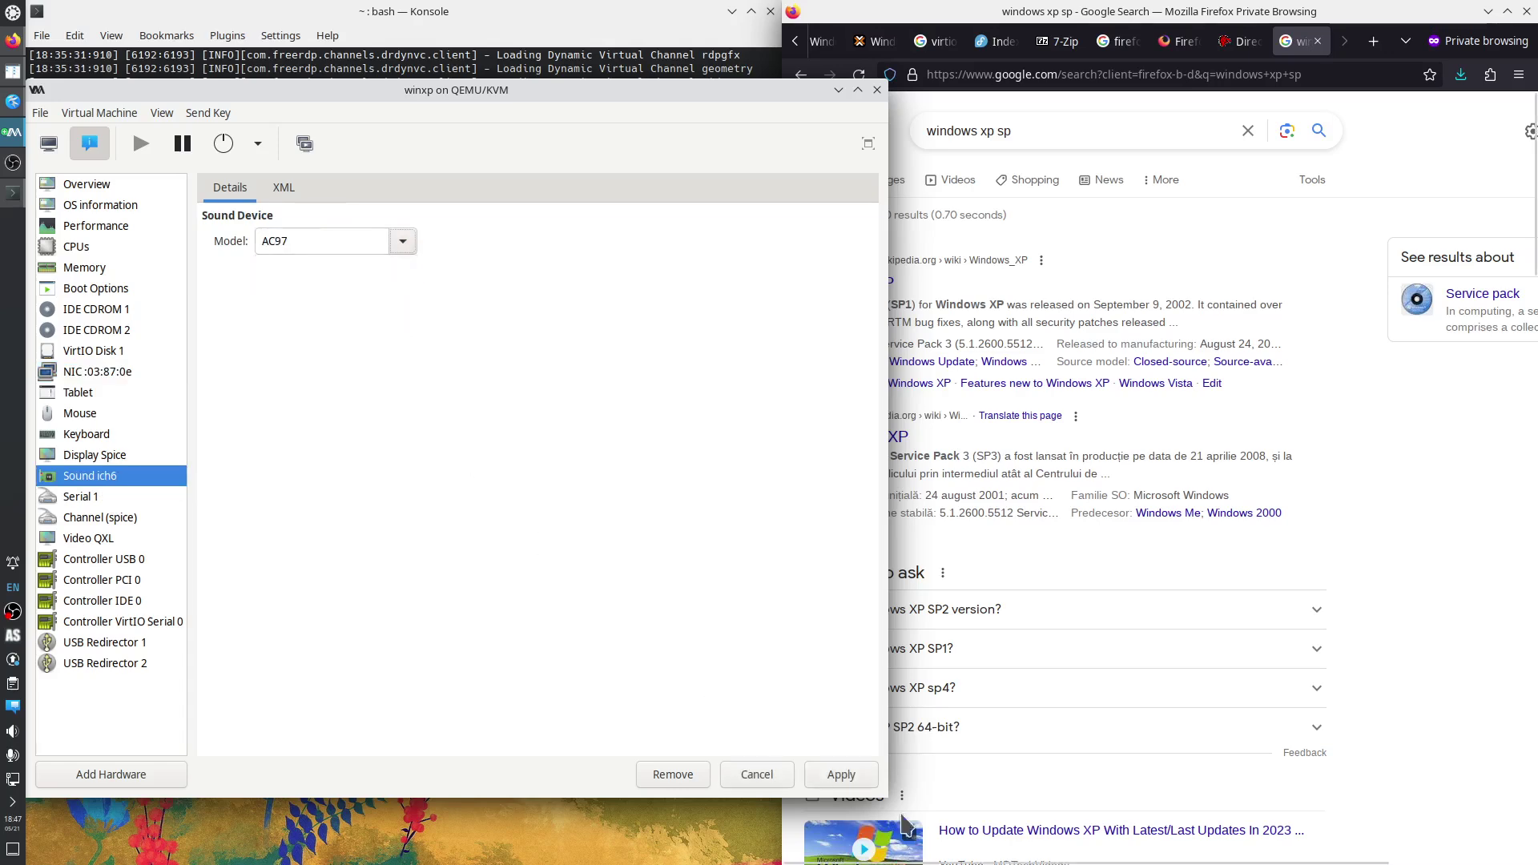
left_click(839, 774)
left_click(388, 529)
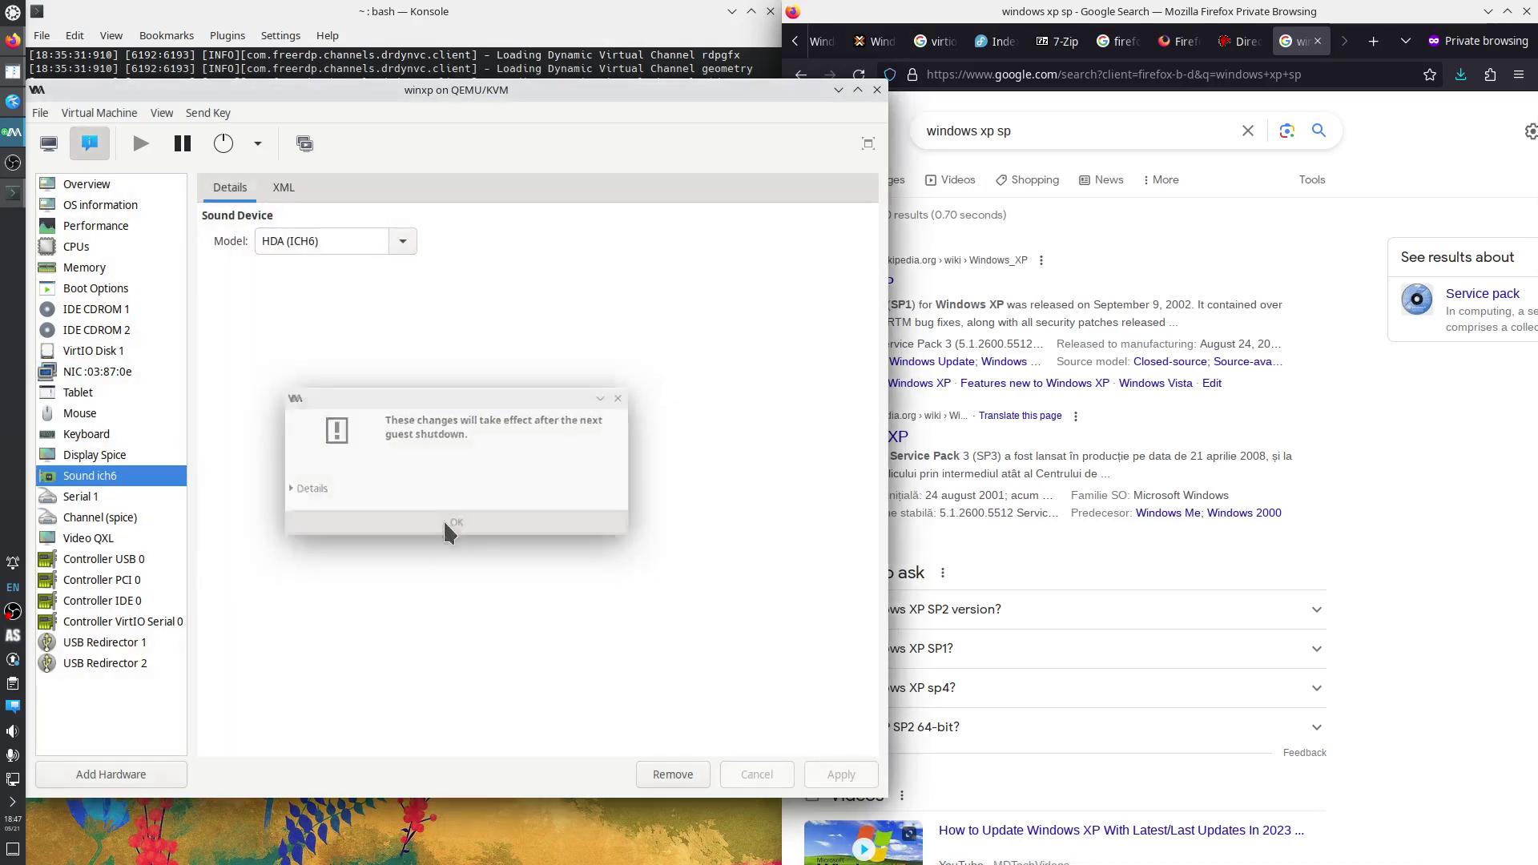
Let the hardware wizard search for the audio driver, finish it, and dismiss the security balloon.
left_click(58, 152)
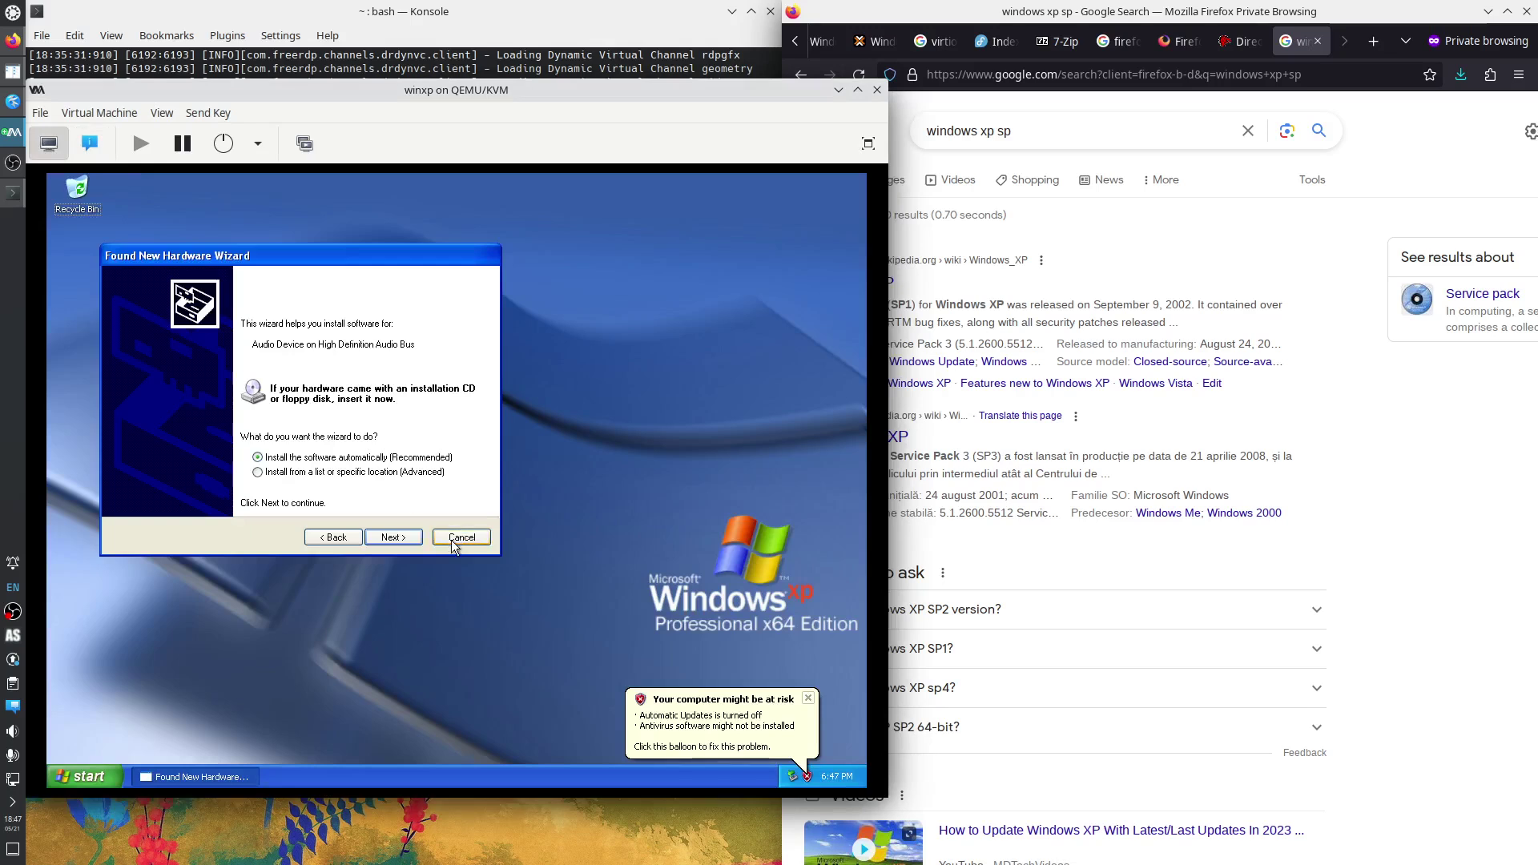
left_click(388, 535)
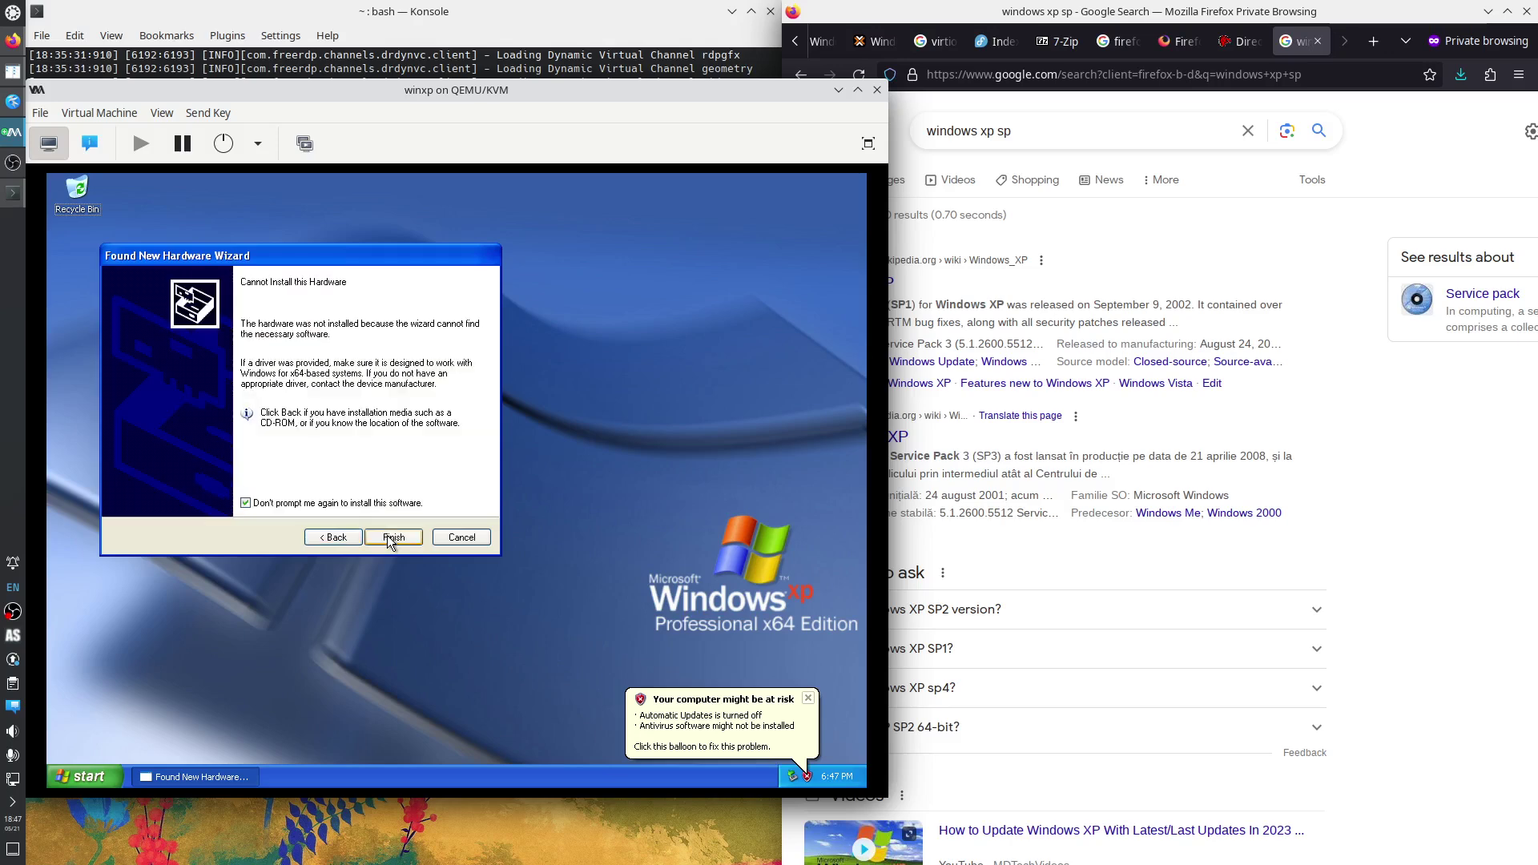
left_click(392, 538)
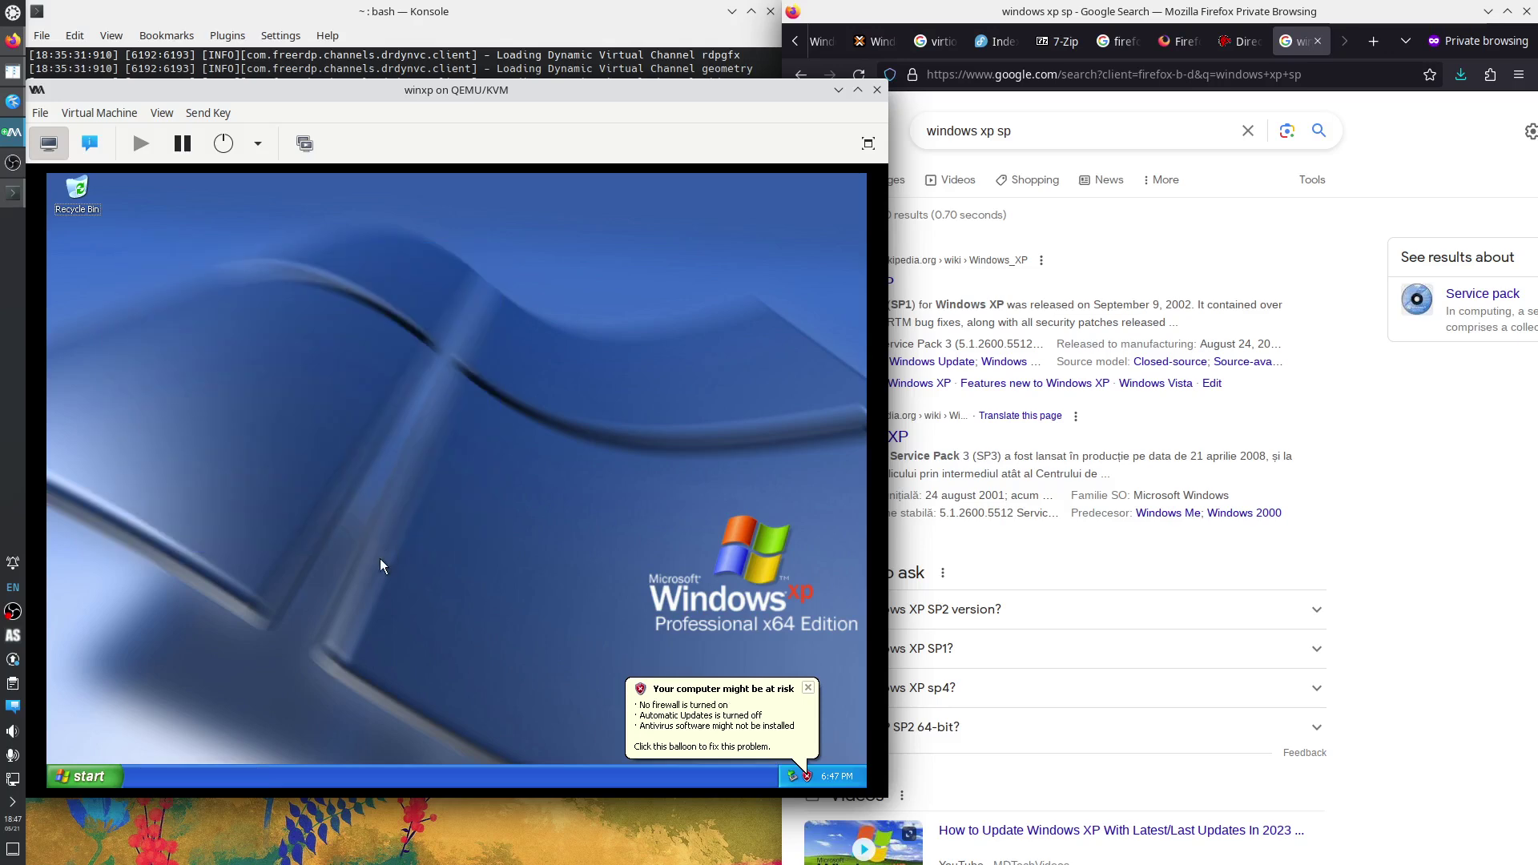
left_click(808, 687)
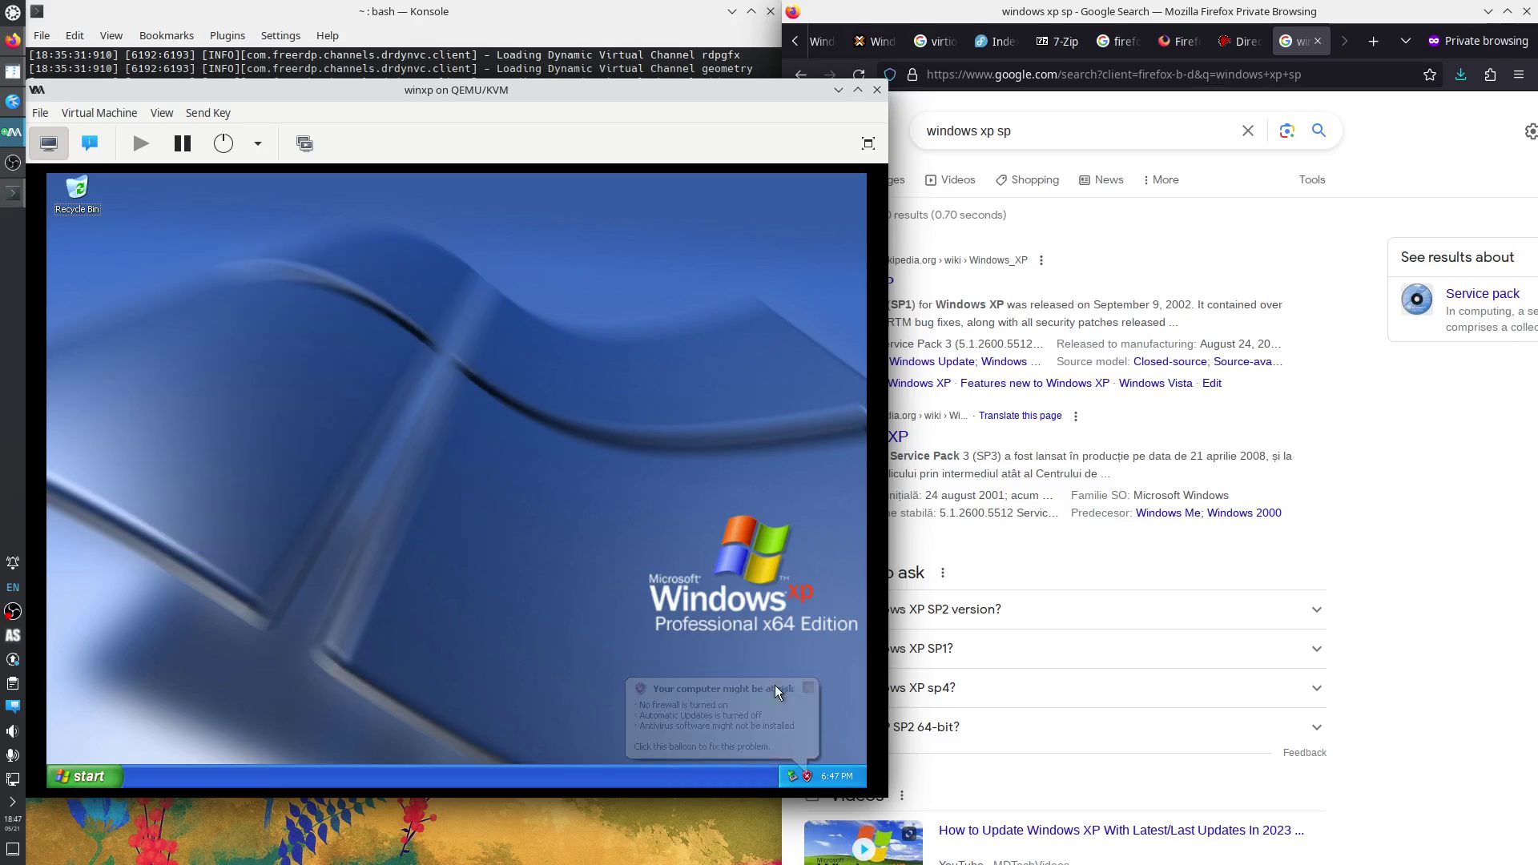
left_click(245, 64)
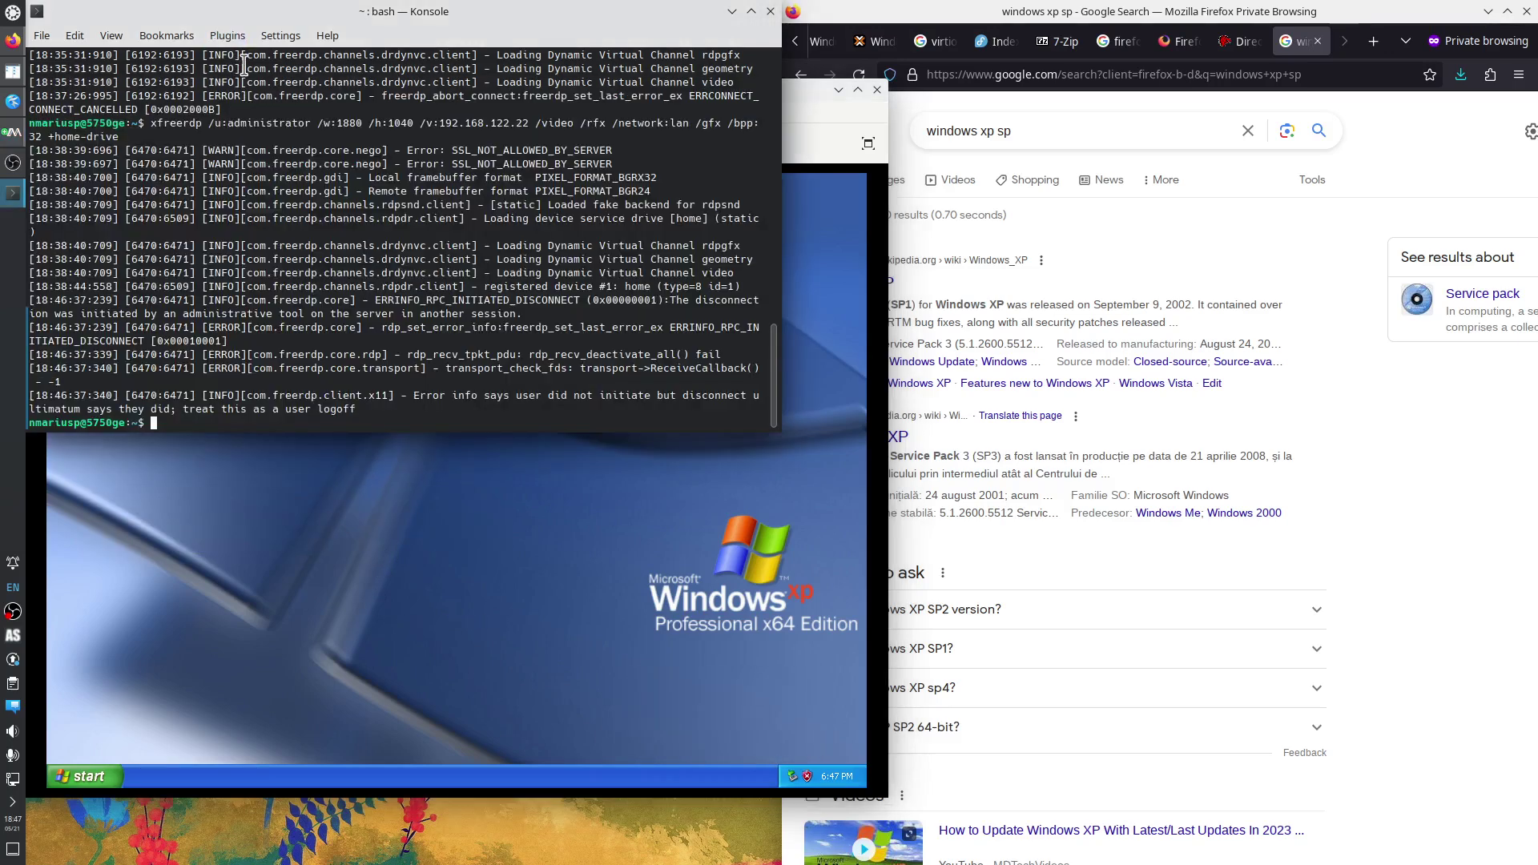
Rerun the xfreerdp connection from Konsole history and log on to the XP guest.
key("Up")
key("Return")
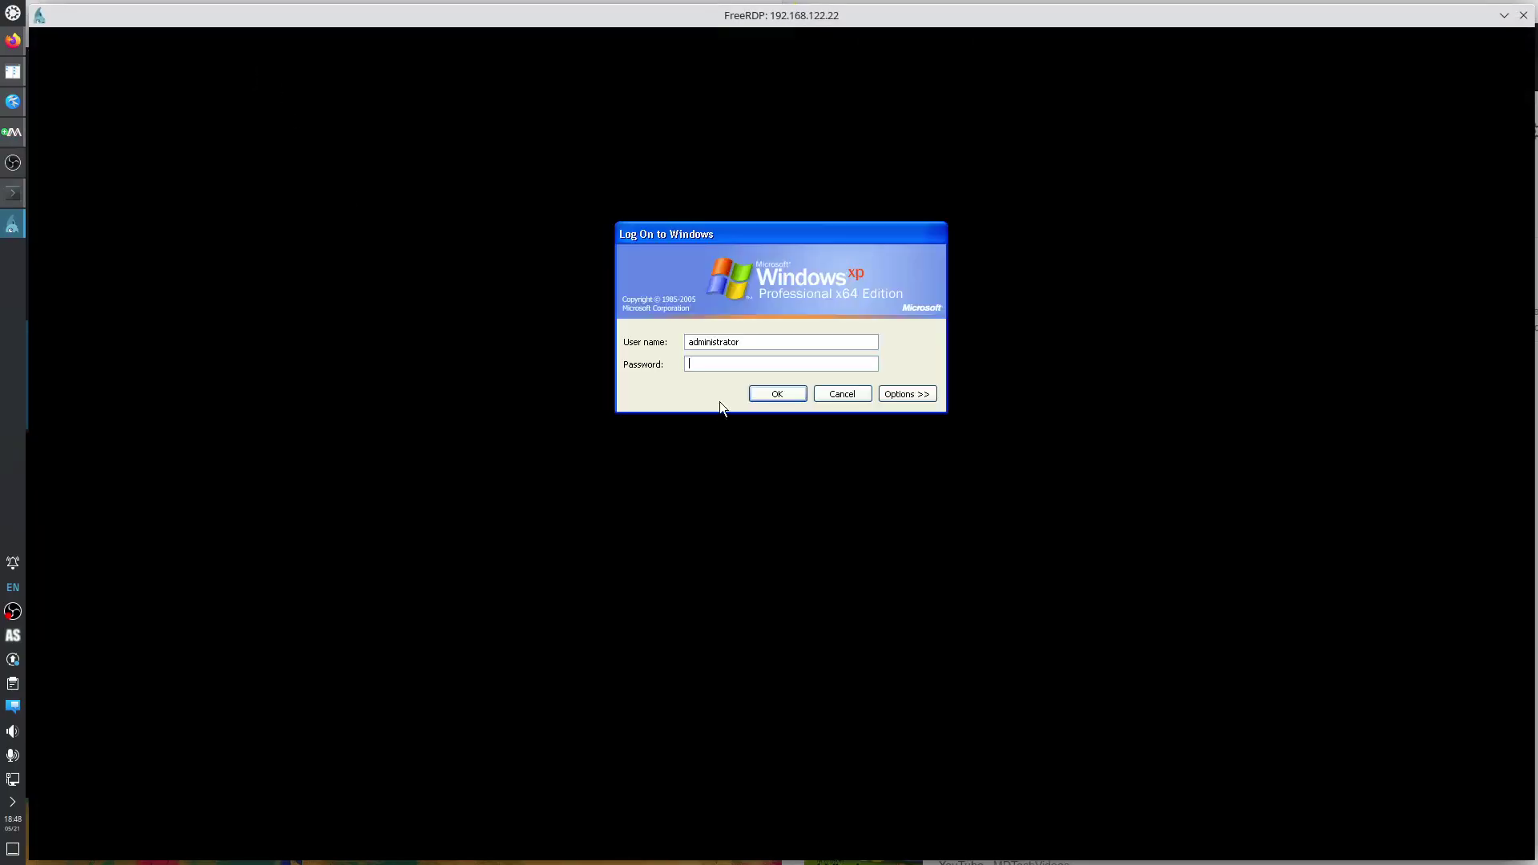
type("••")
key("Return")
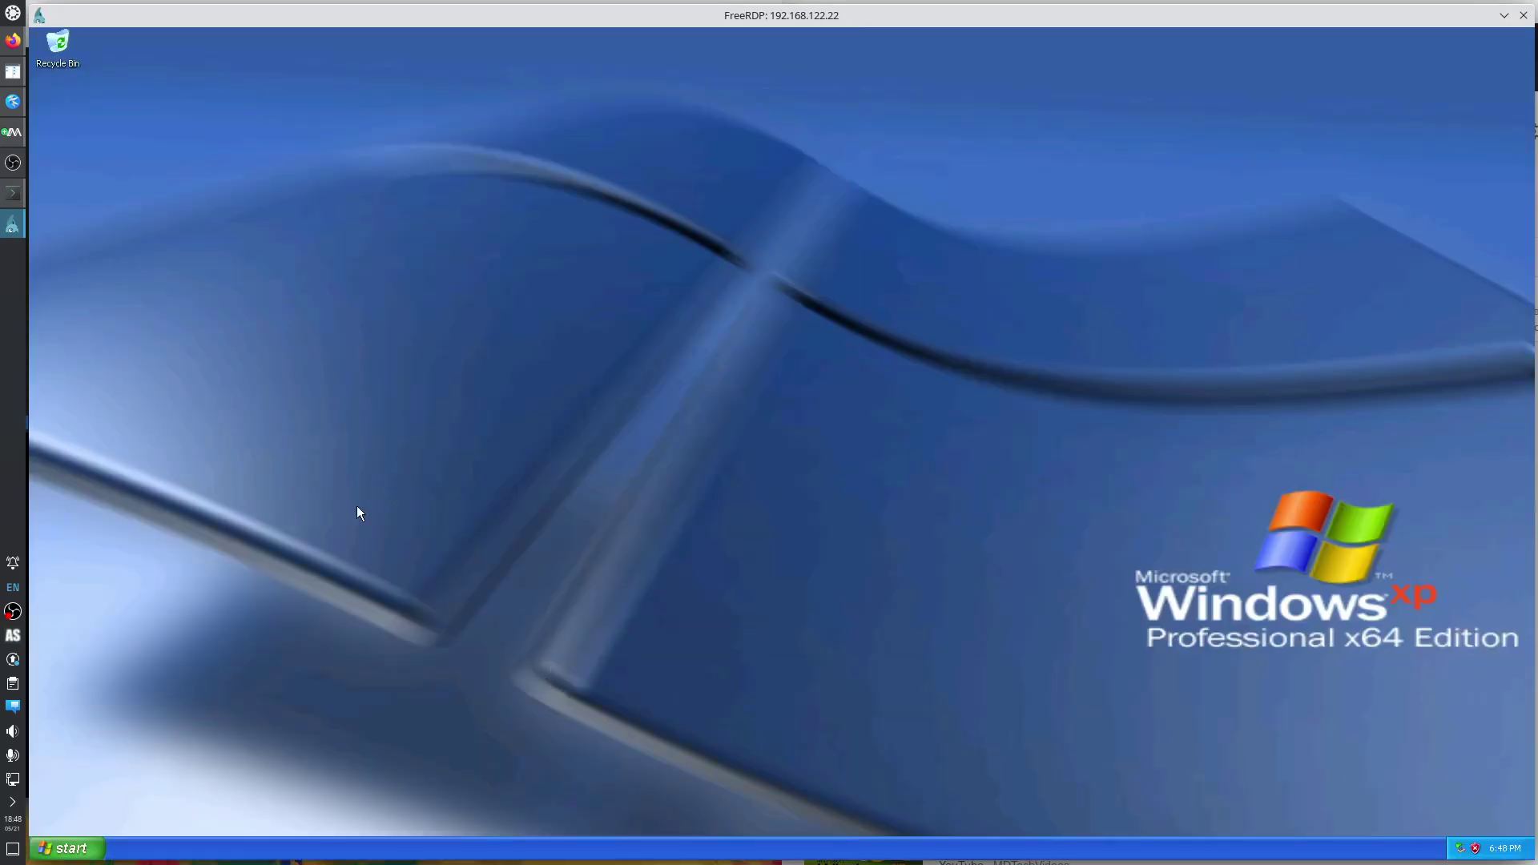
Open Explorer via Start's Explore All Users and browse home on 5750ge to work\to_delete\iso.
right_click(56, 851)
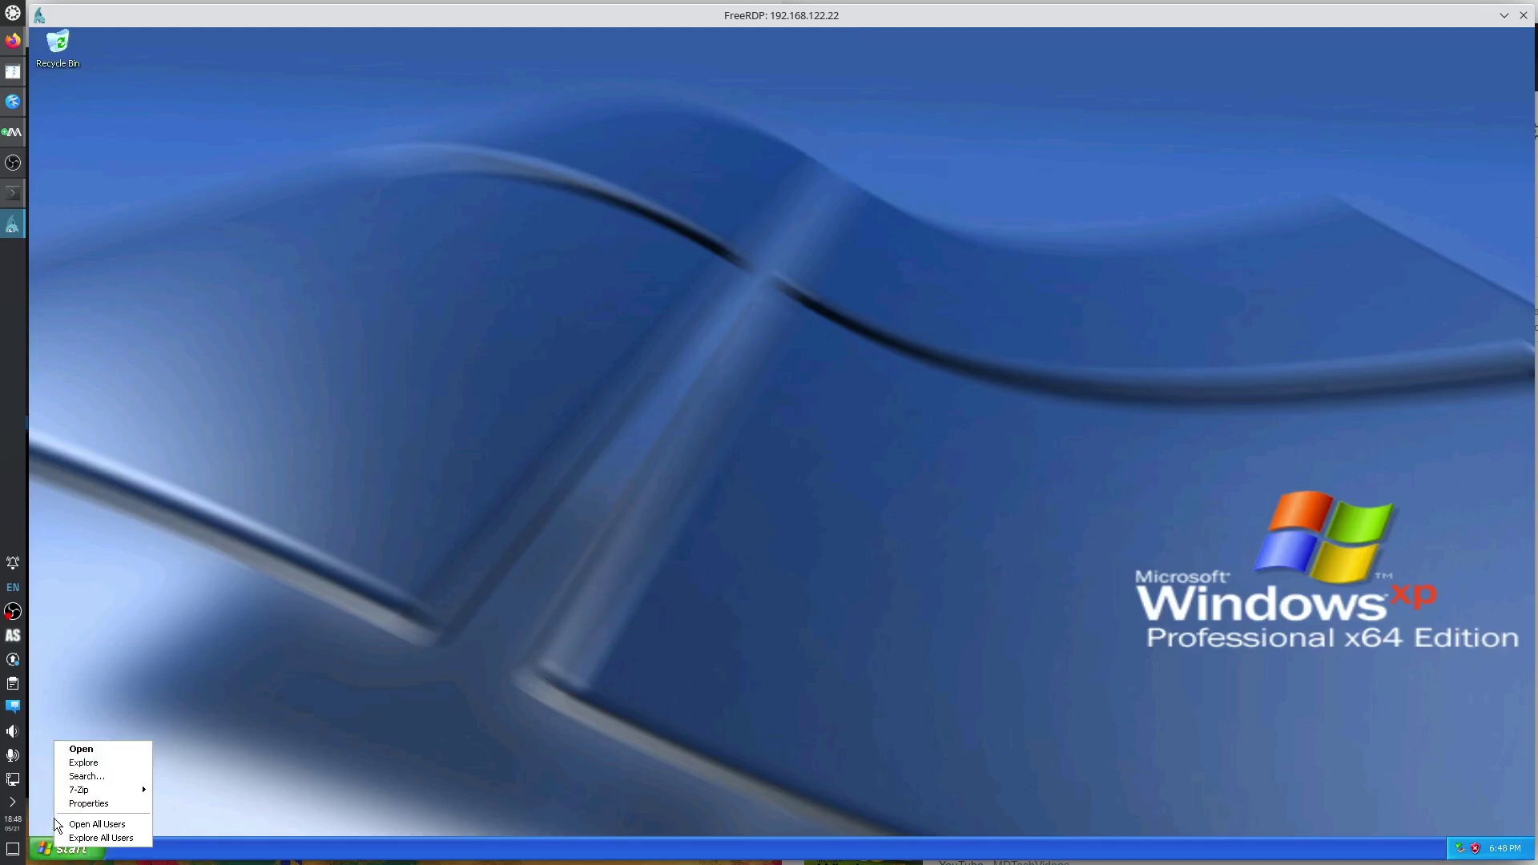
left_click(98, 838)
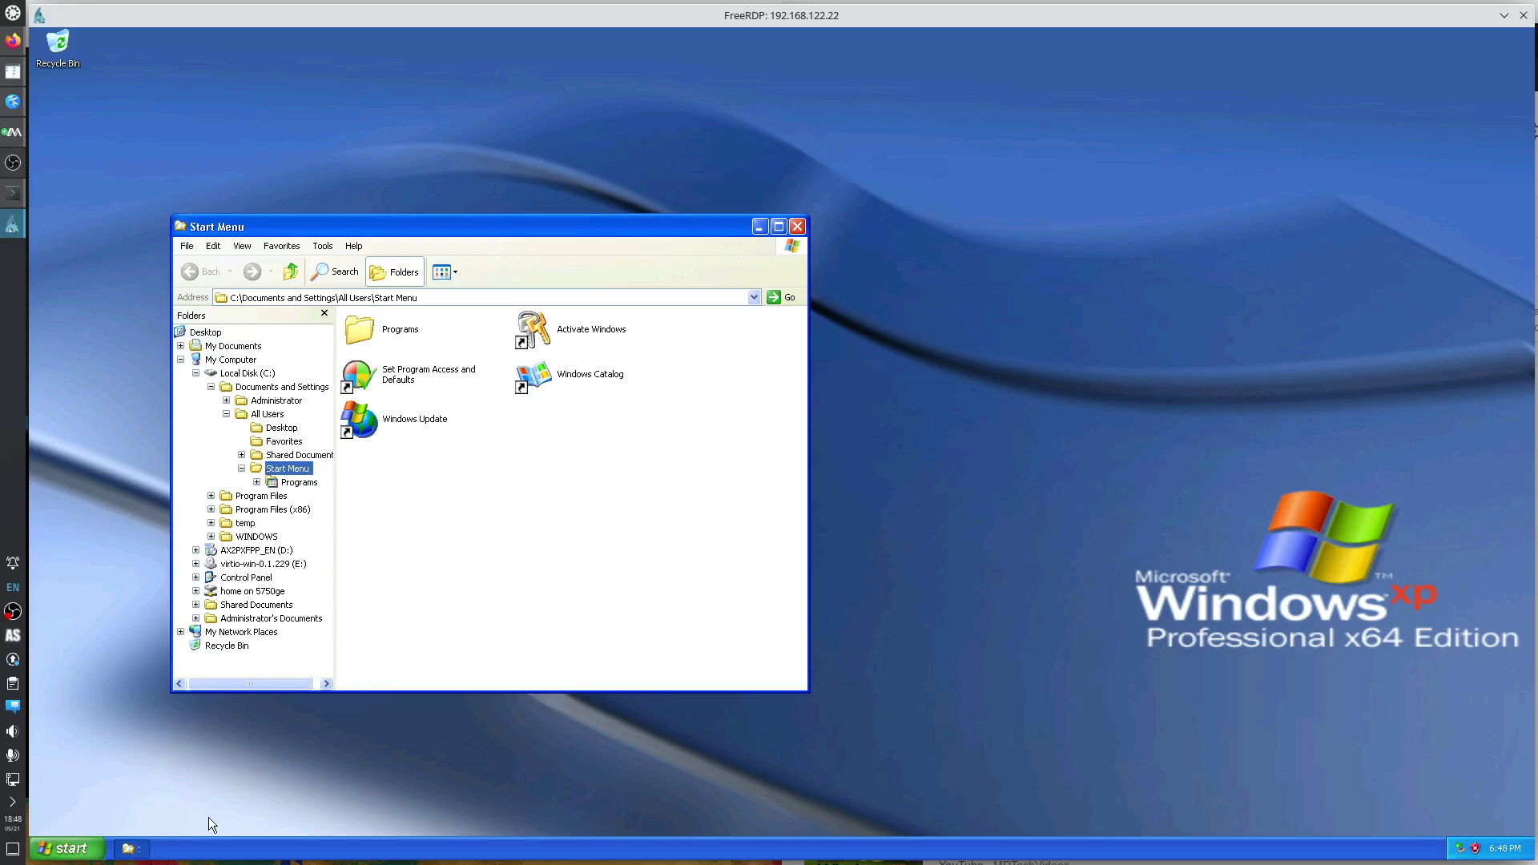
left_click(197, 374)
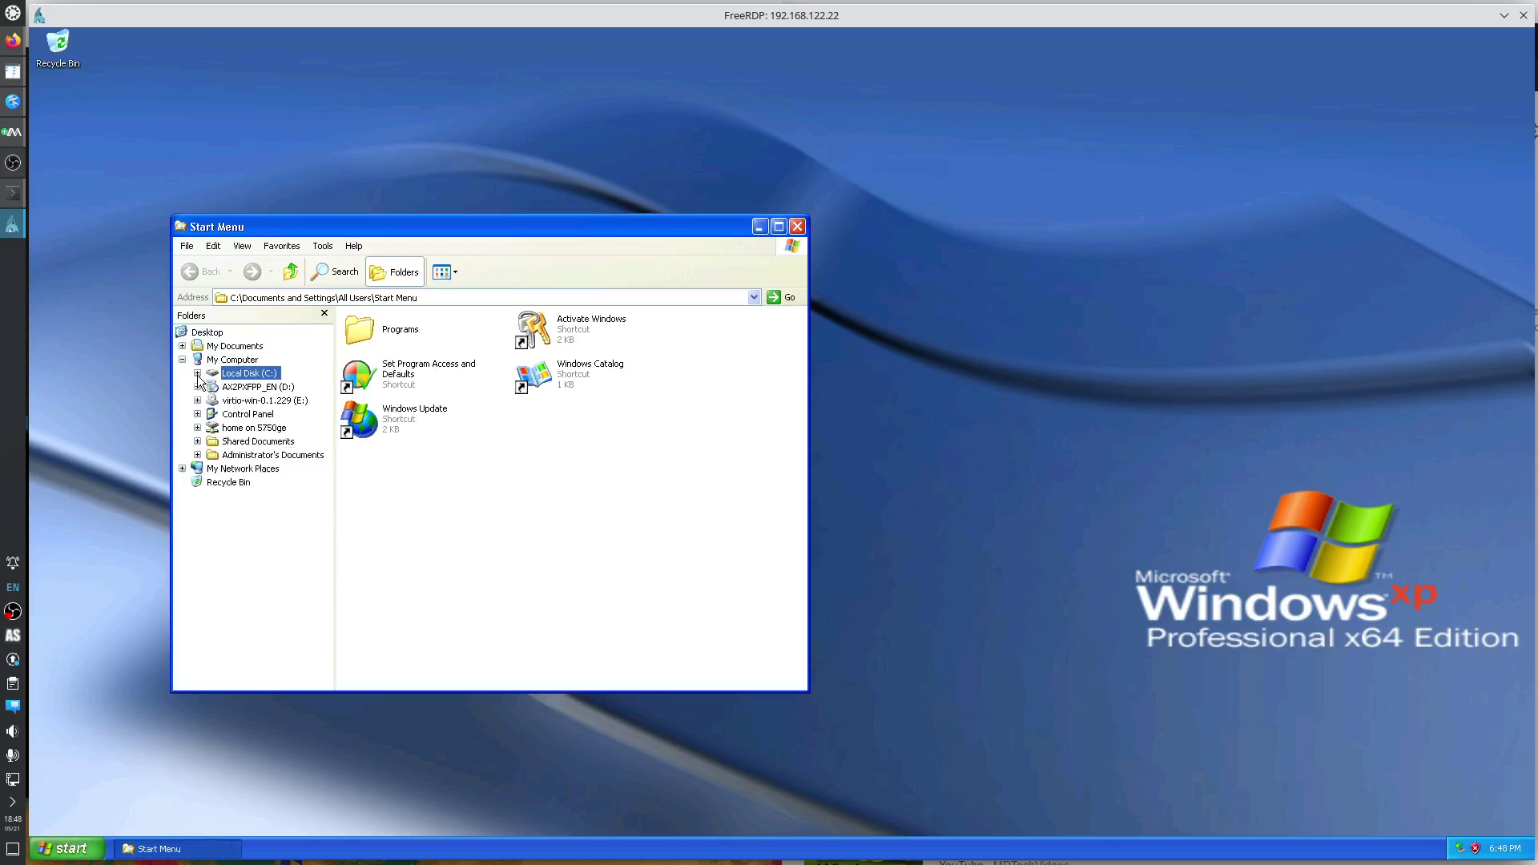
left_click(197, 428)
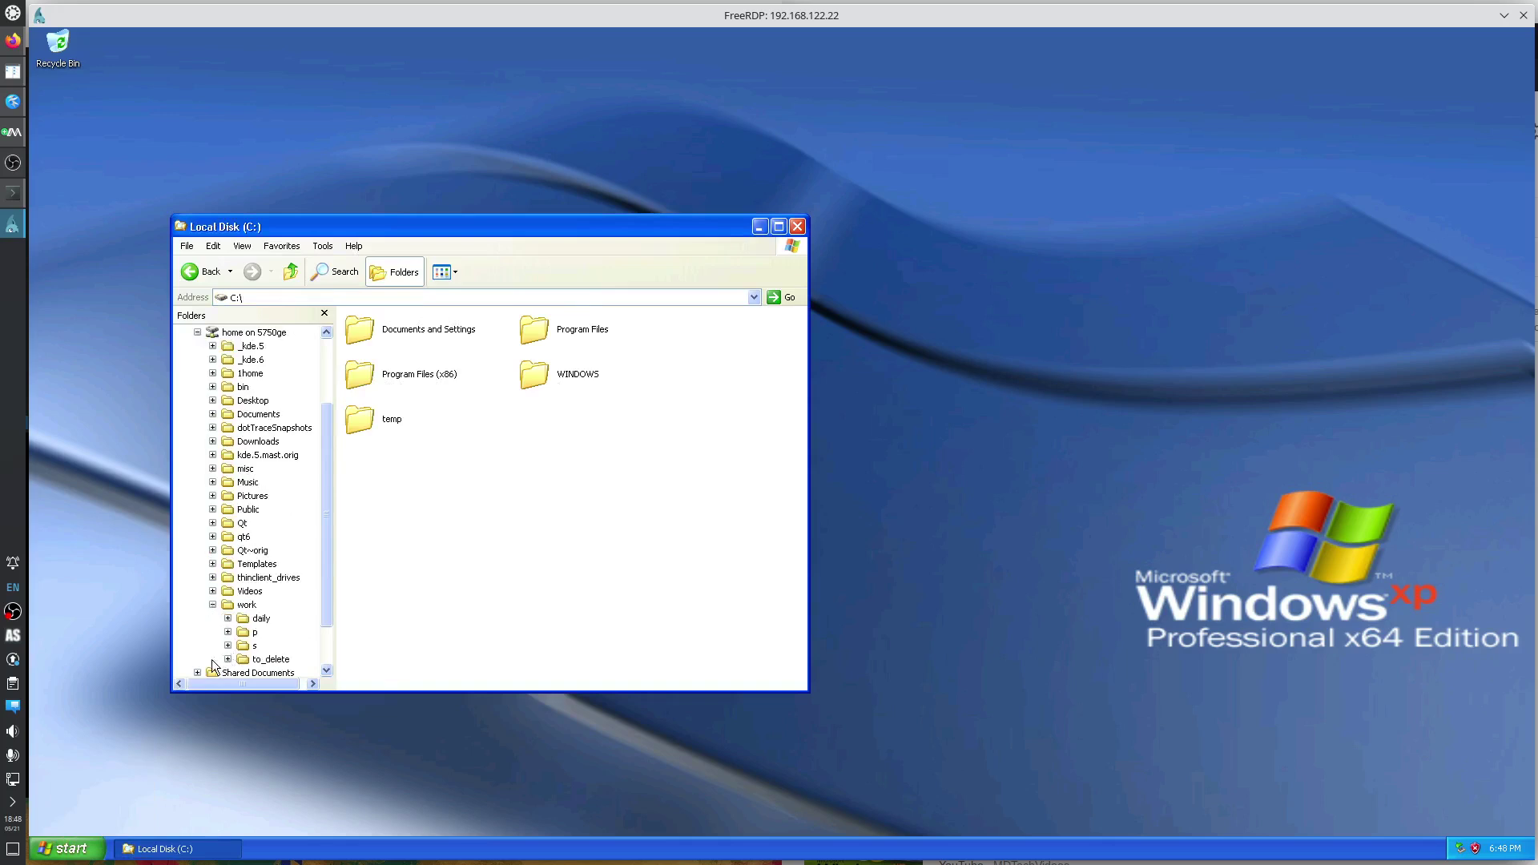
left_click(227, 619)
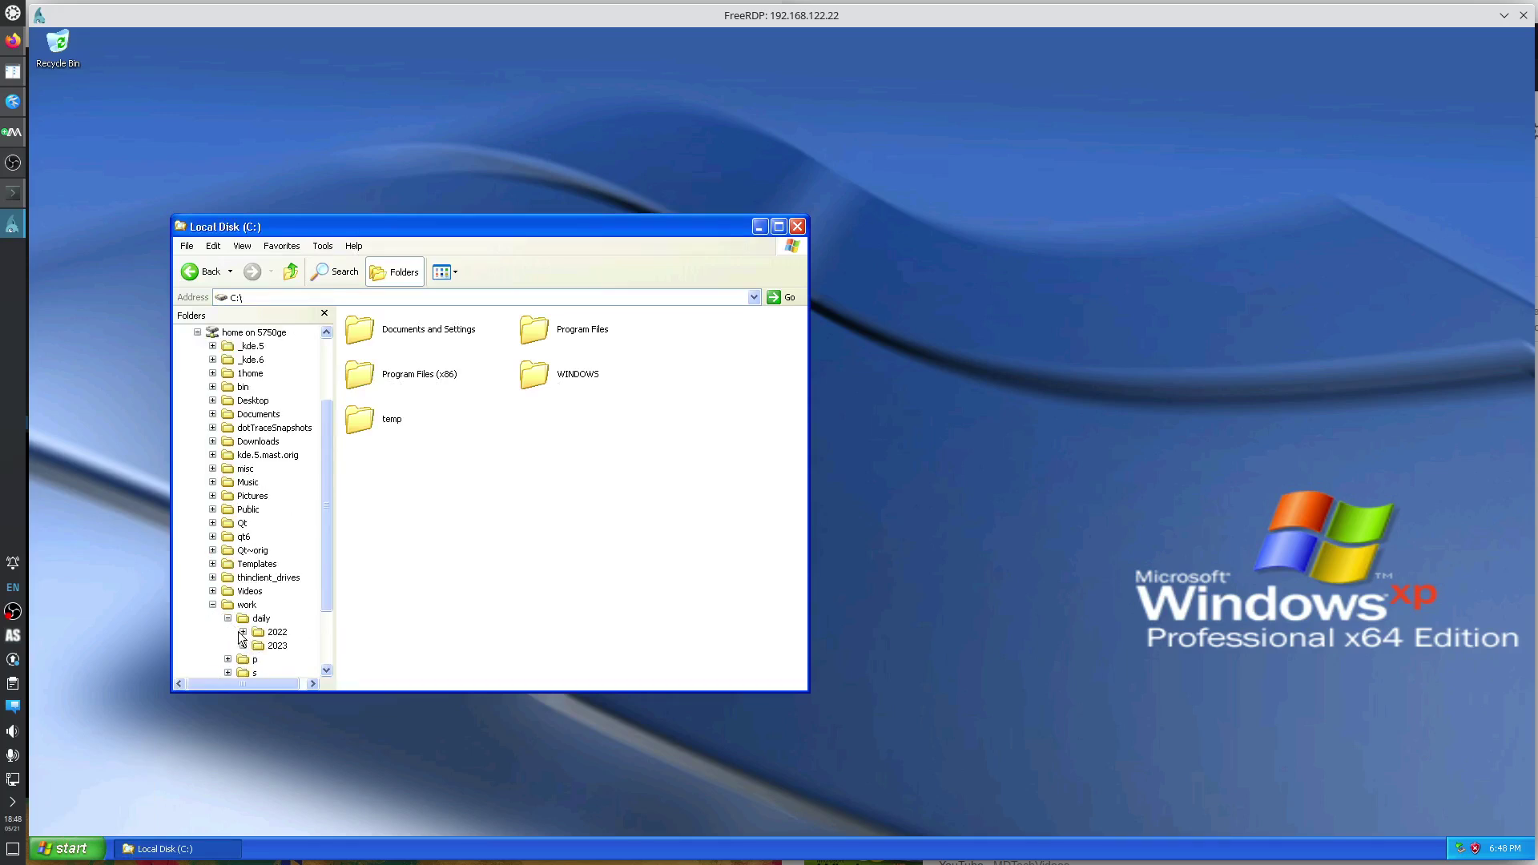
left_click(228, 618)
left_click(227, 659)
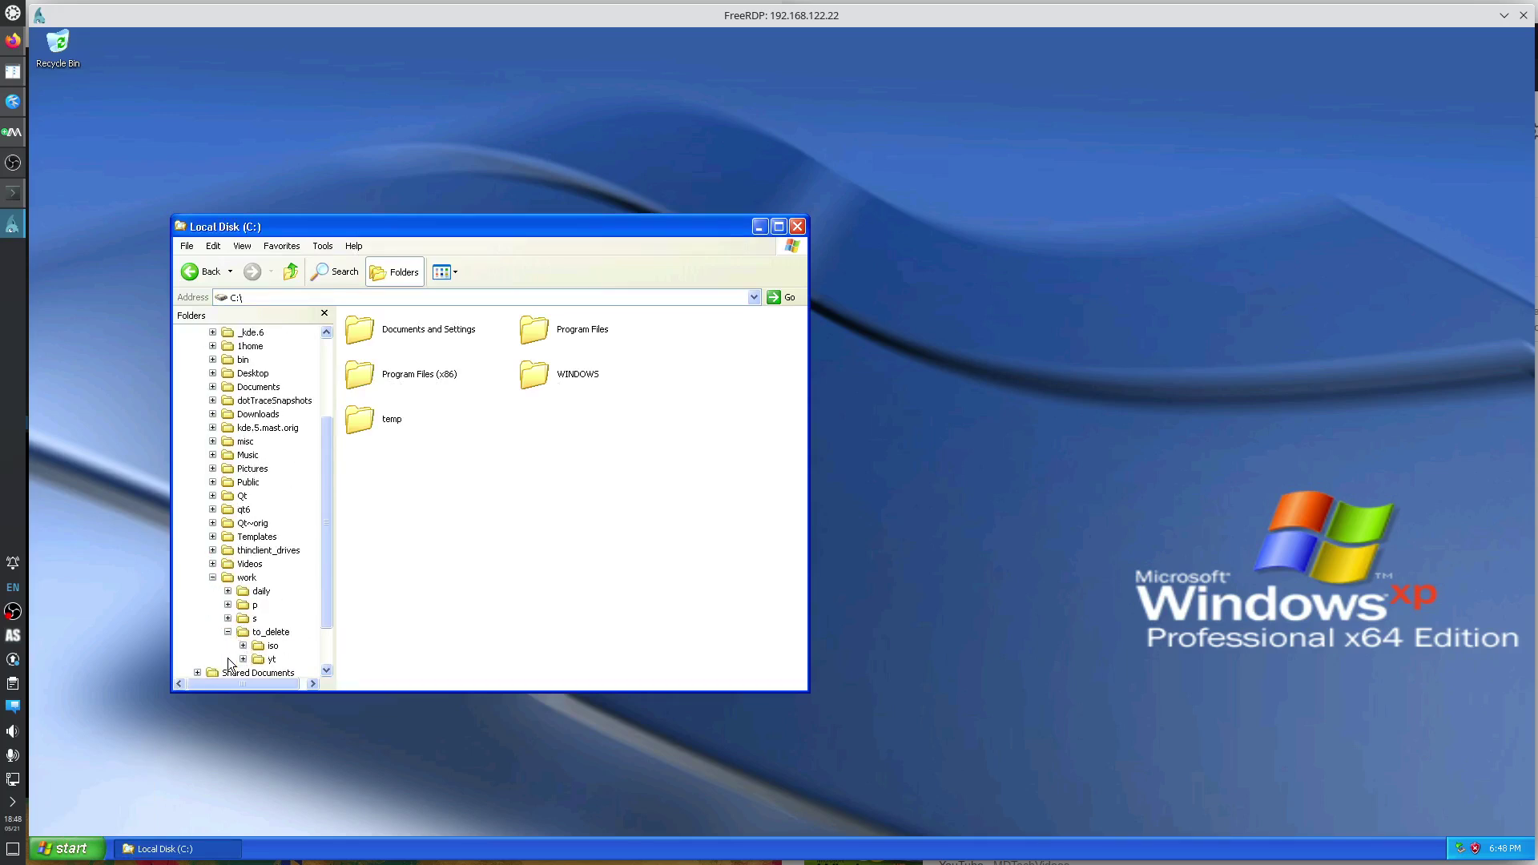
left_click(273, 646)
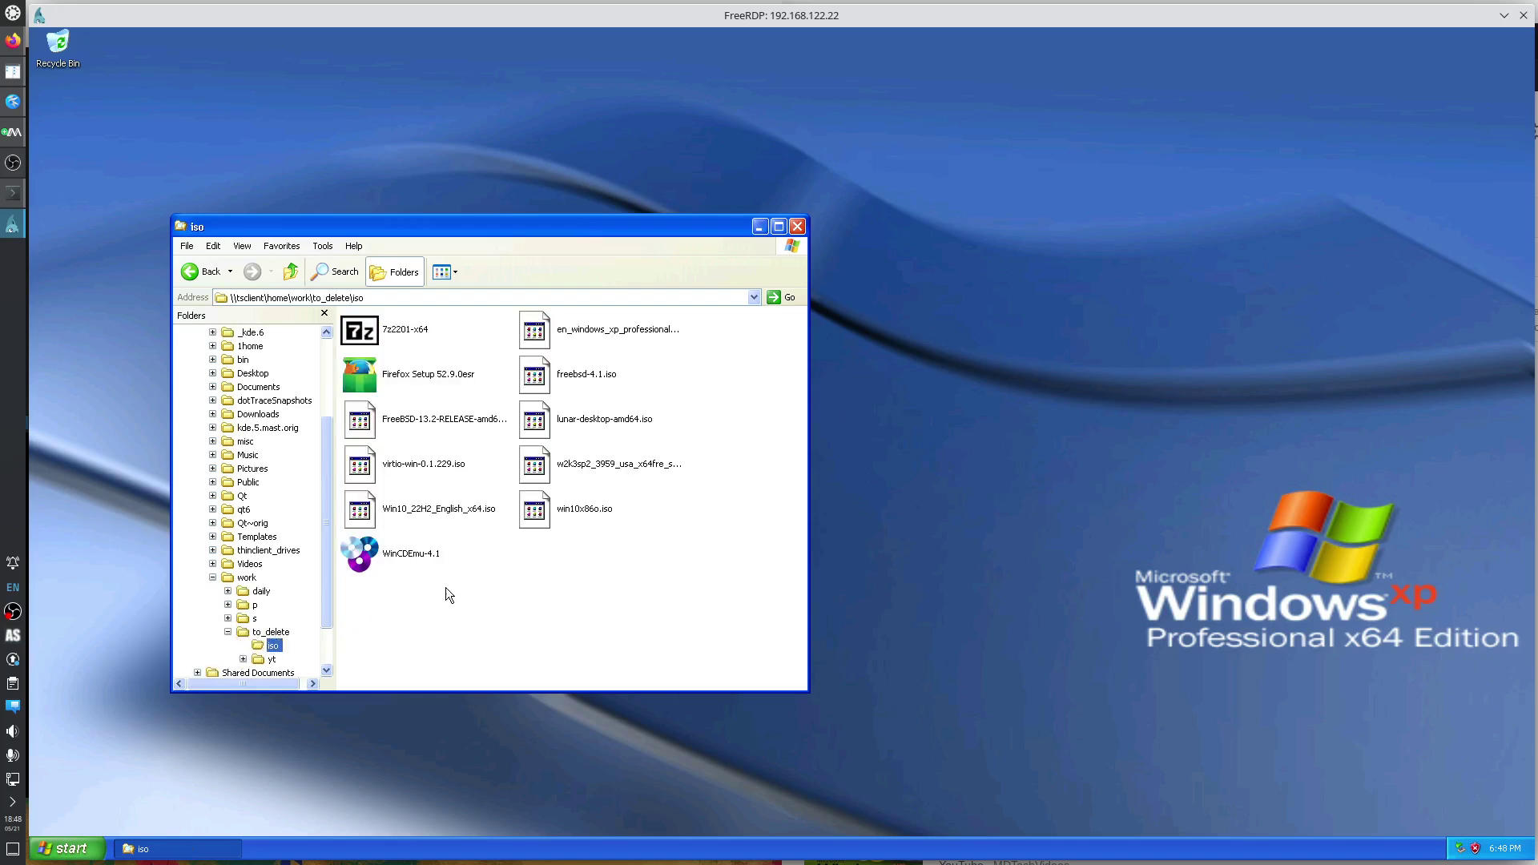
Copy the Firefox Setup installer from the iso folder into C:\temp.
right_click(416, 370)
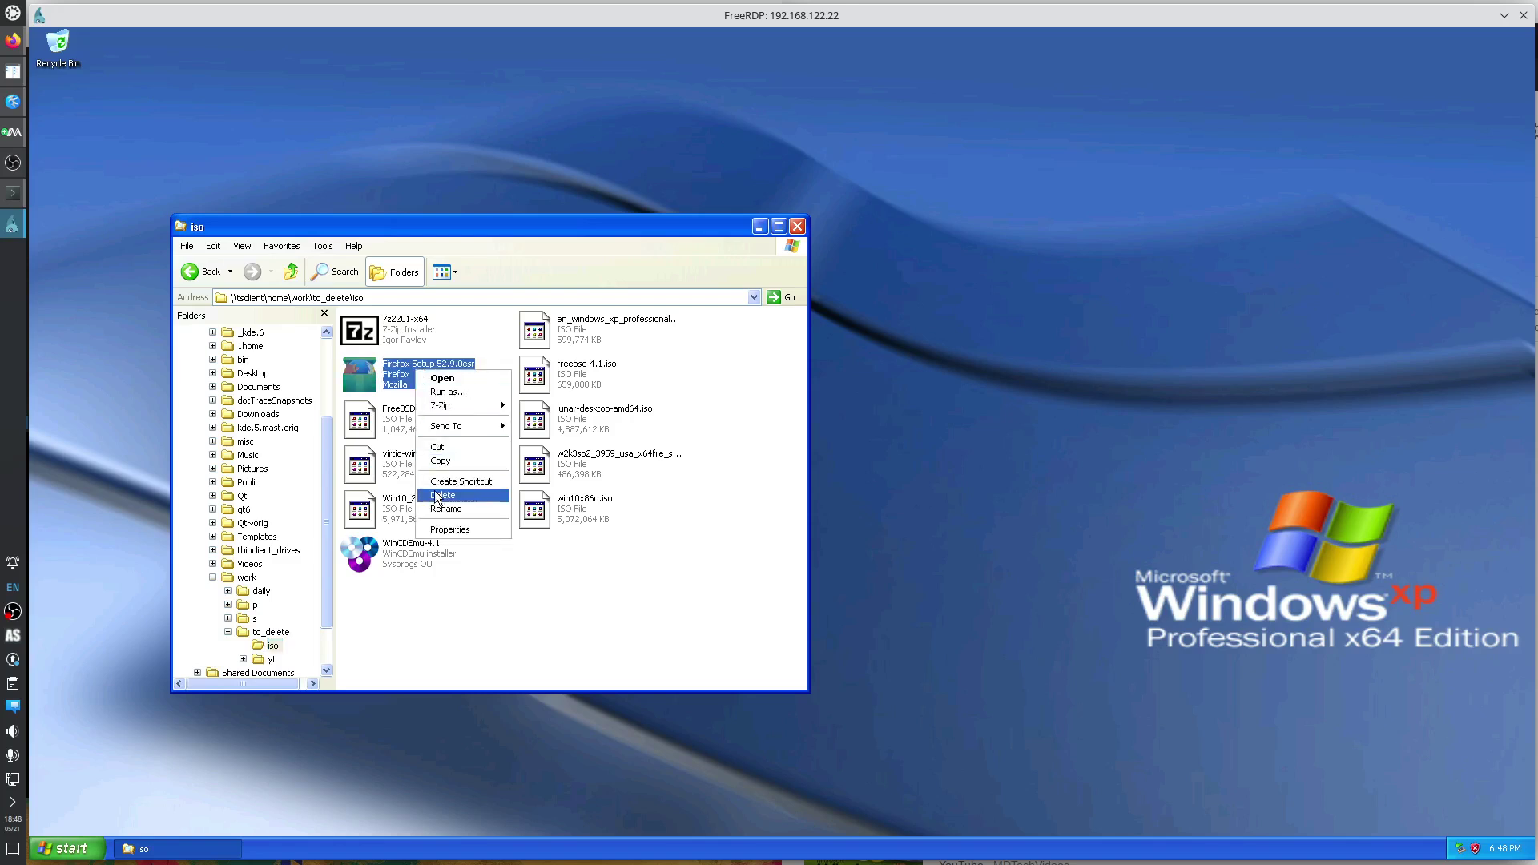
left_click(465, 465)
scroll(327, 391, "up", 3)
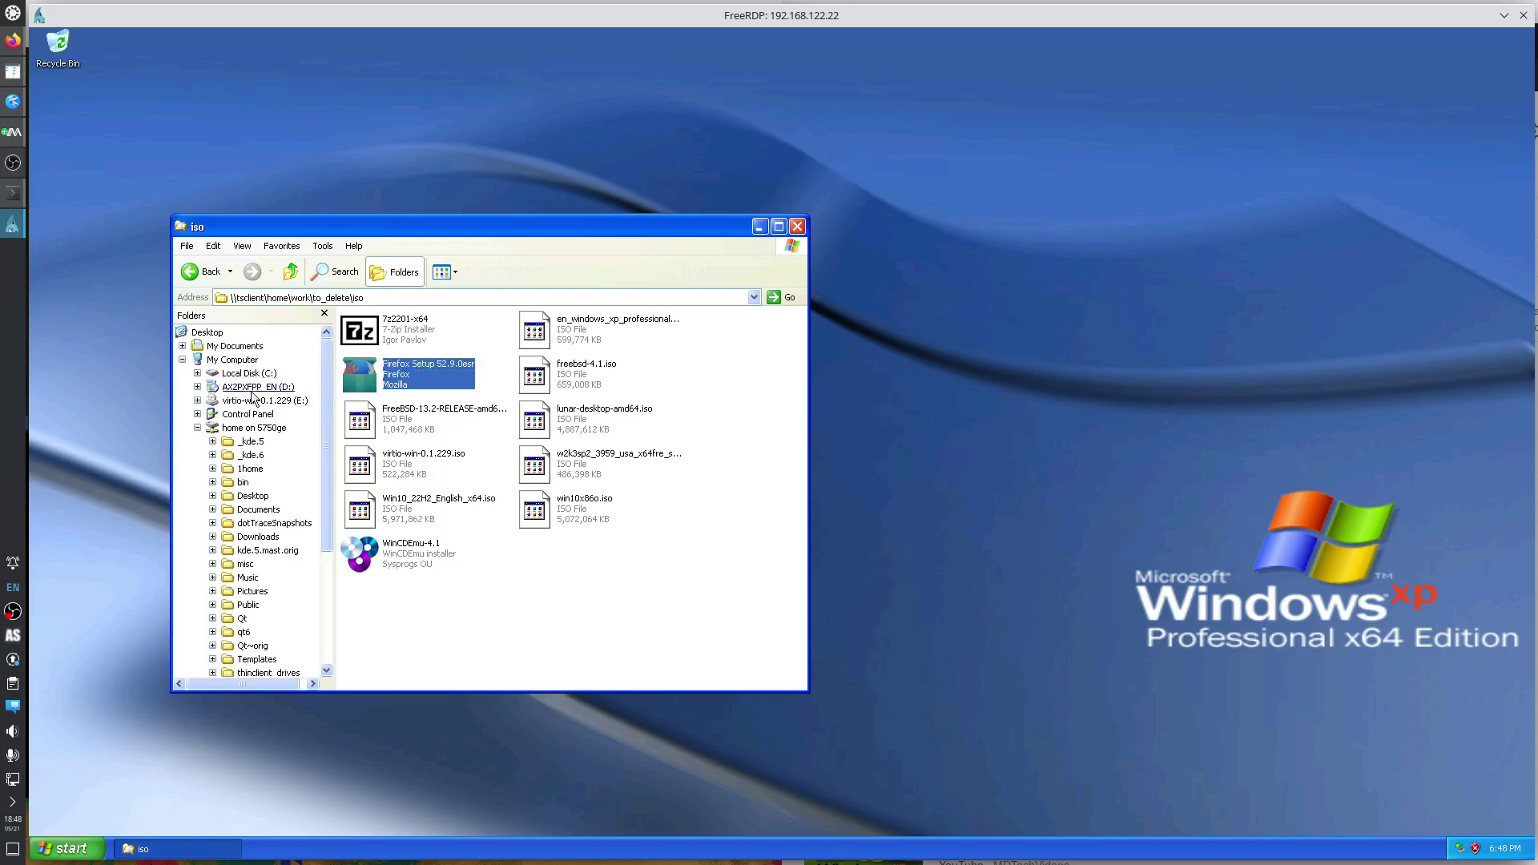
left_click(226, 374)
double_click(367, 415)
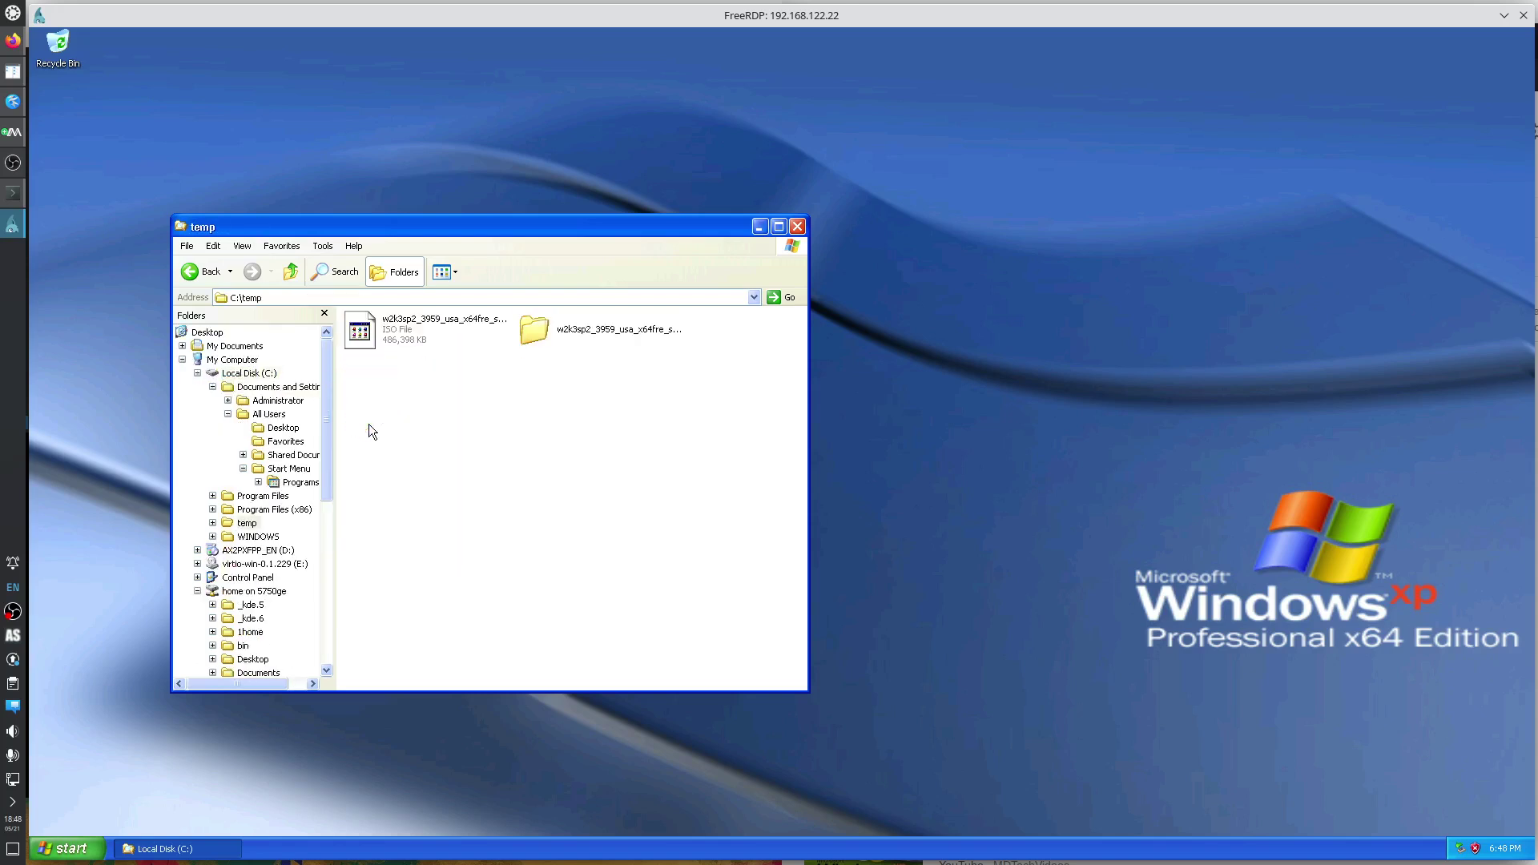
right_click(468, 455)
left_click(497, 537)
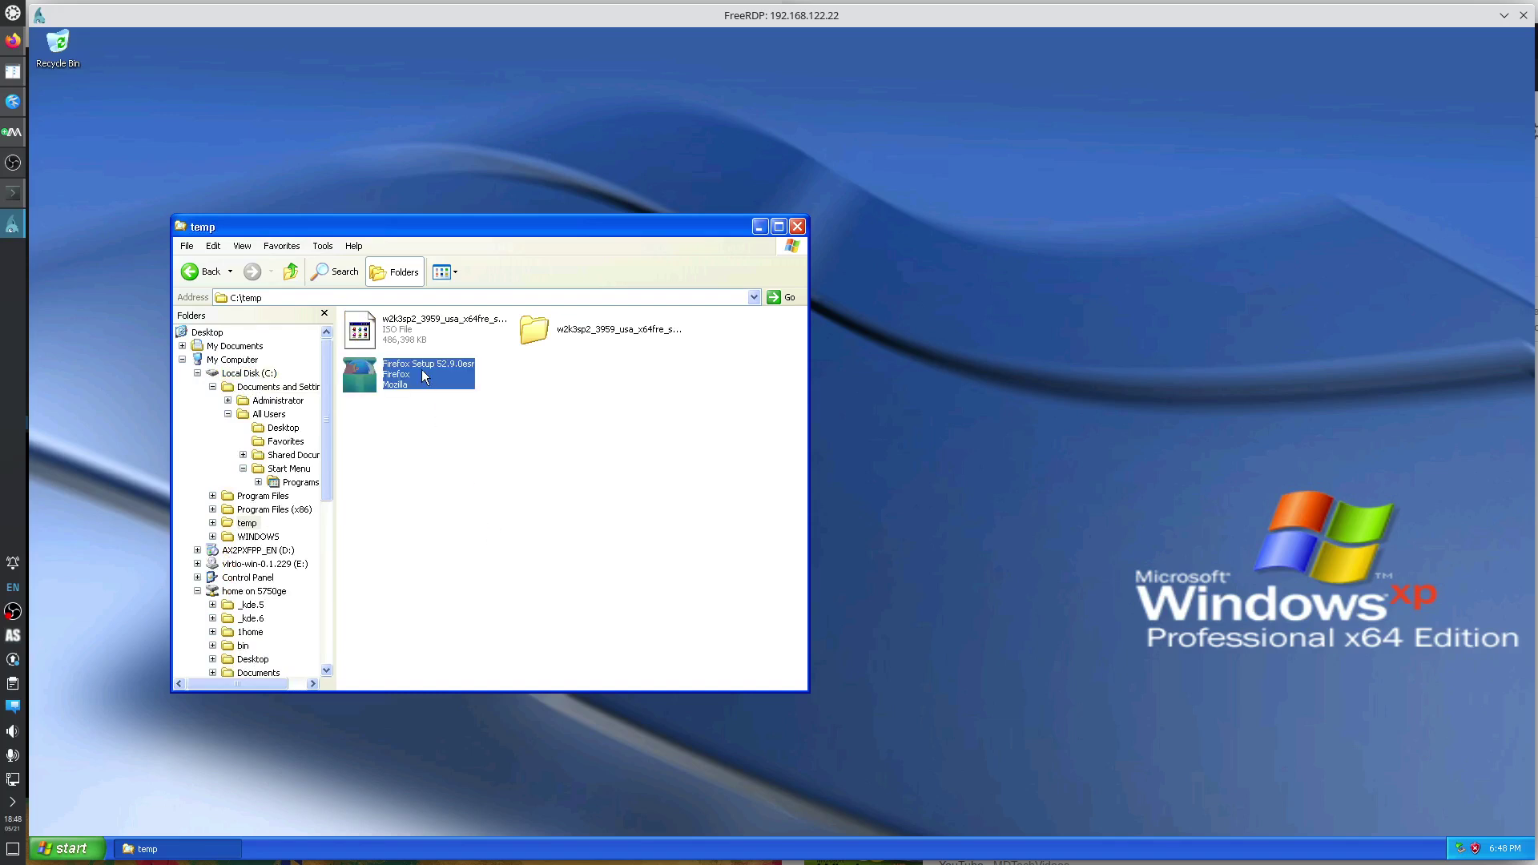
Install Firefox with custom setup and no desktop shortcut, launching it on finish.
double_click(424, 377)
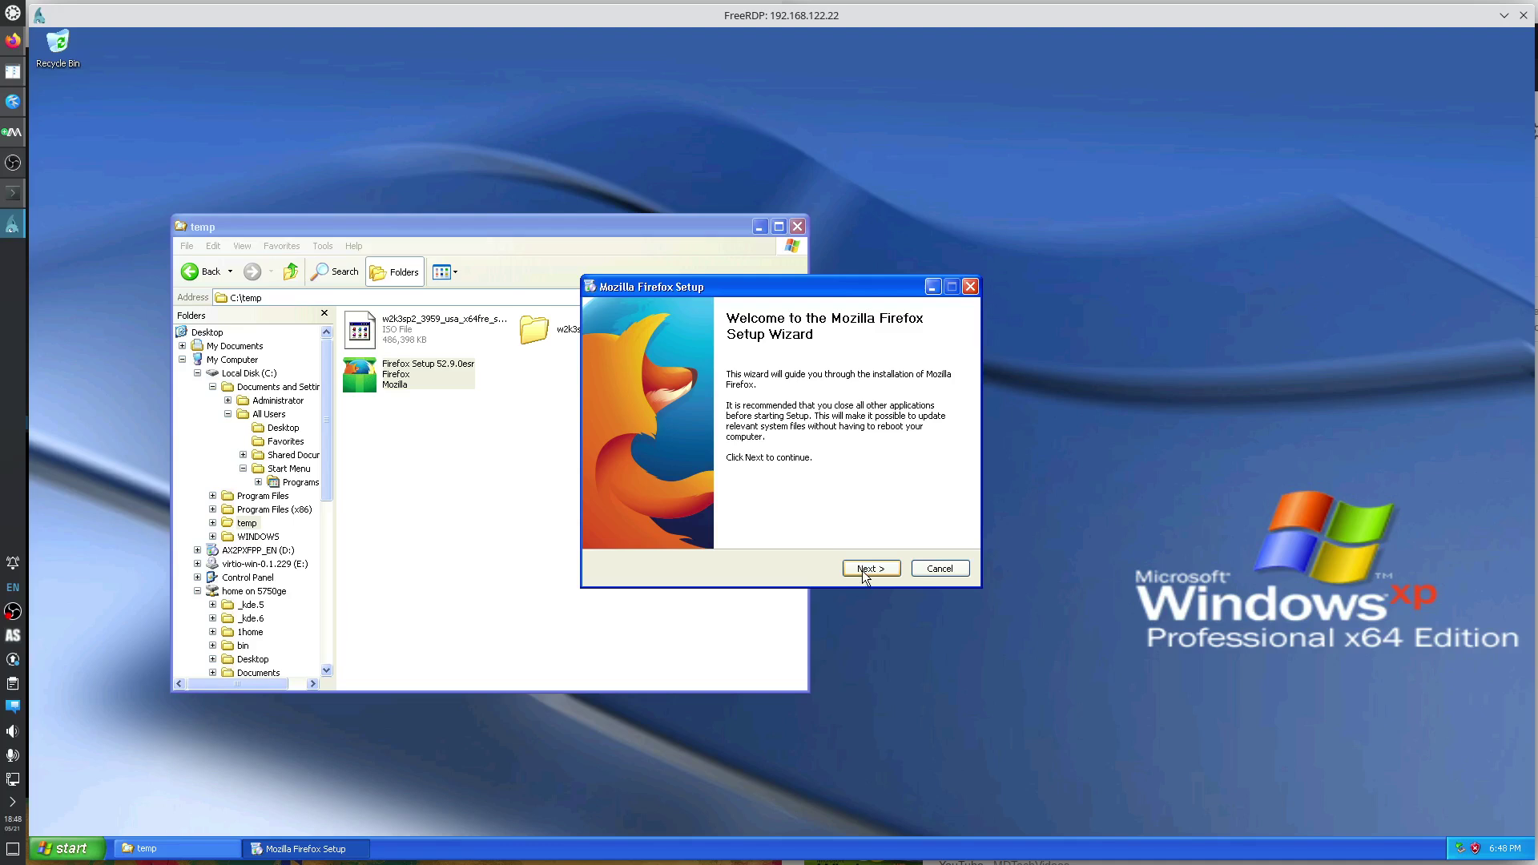
left_click(872, 570)
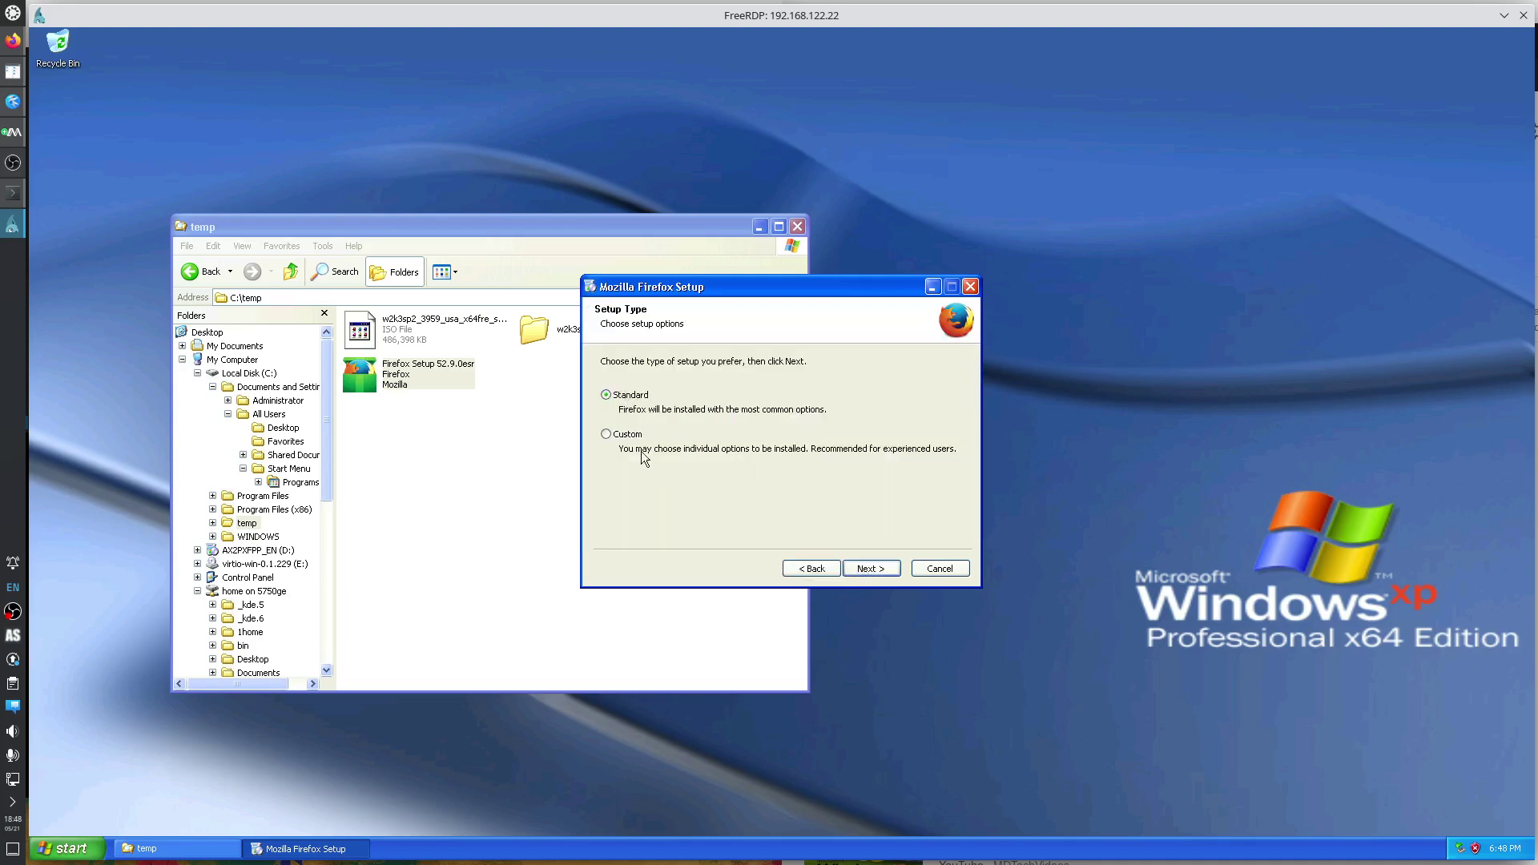
left_click(624, 435)
left_click(873, 570)
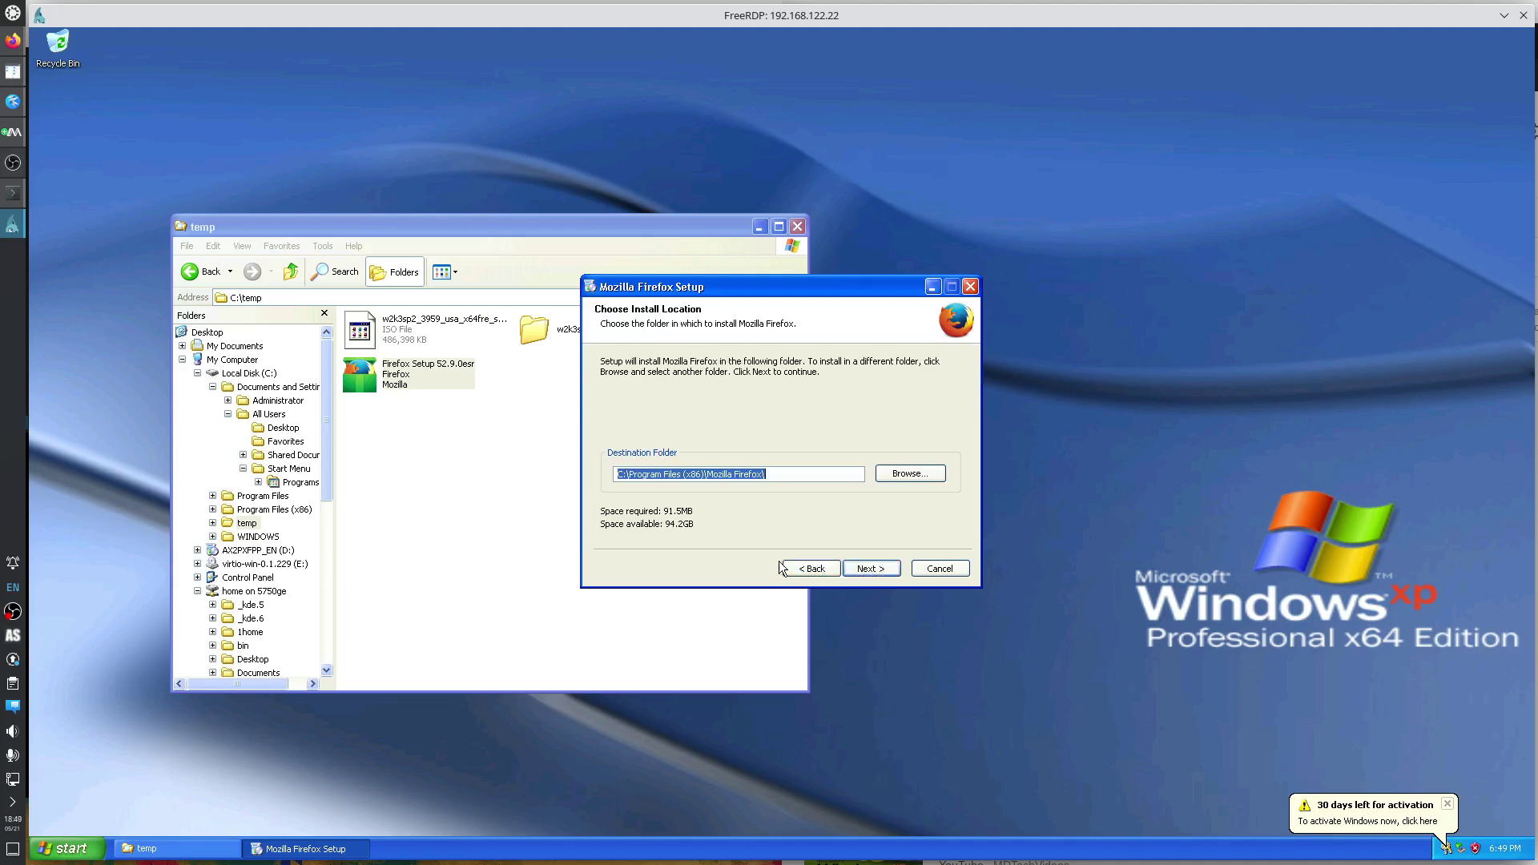
left_click(891, 569)
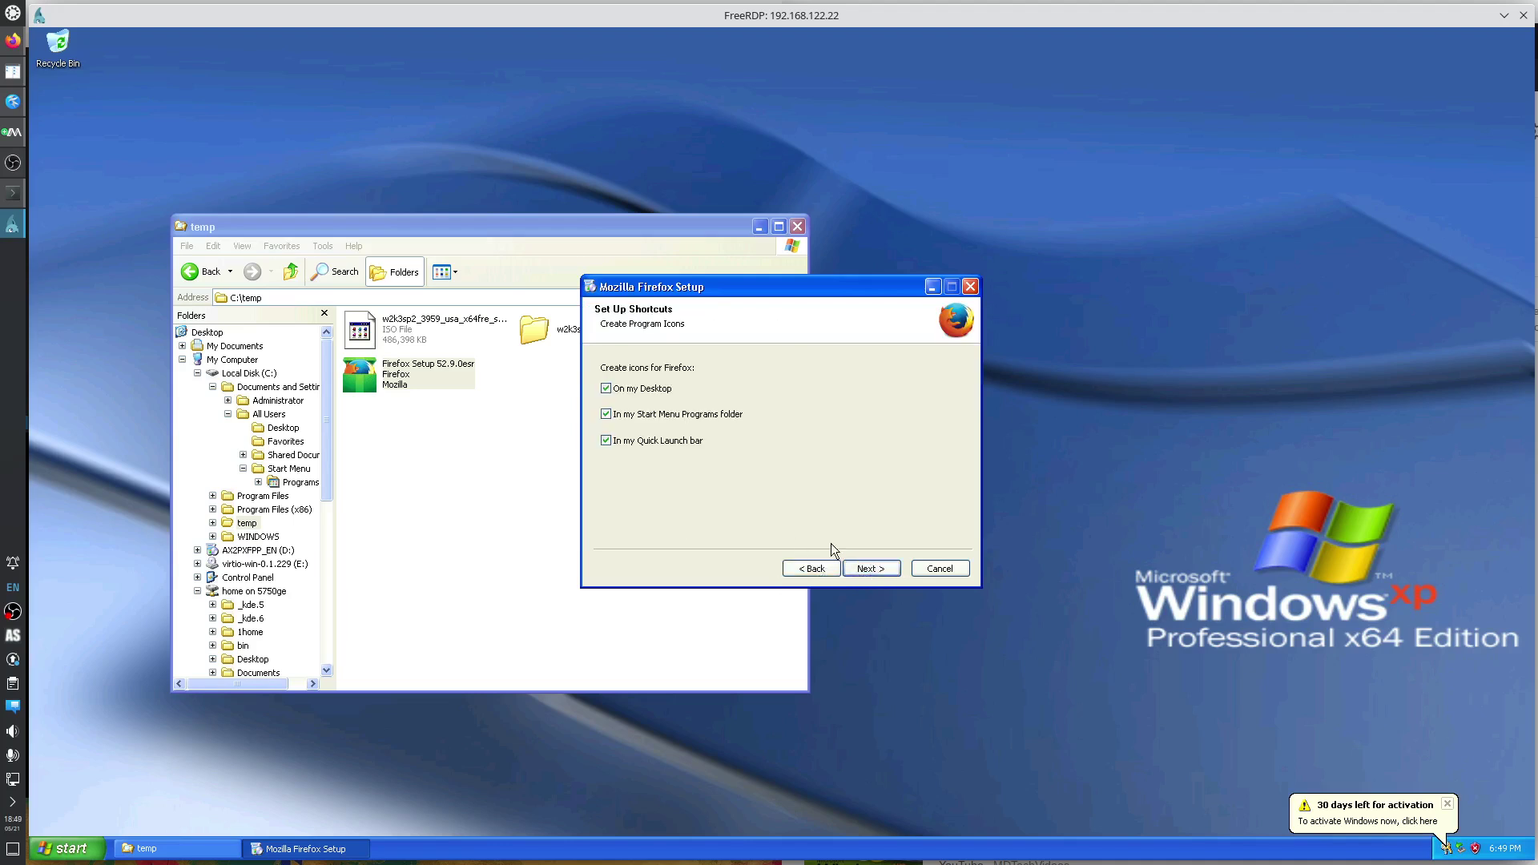
left_click(660, 392)
left_click(872, 570)
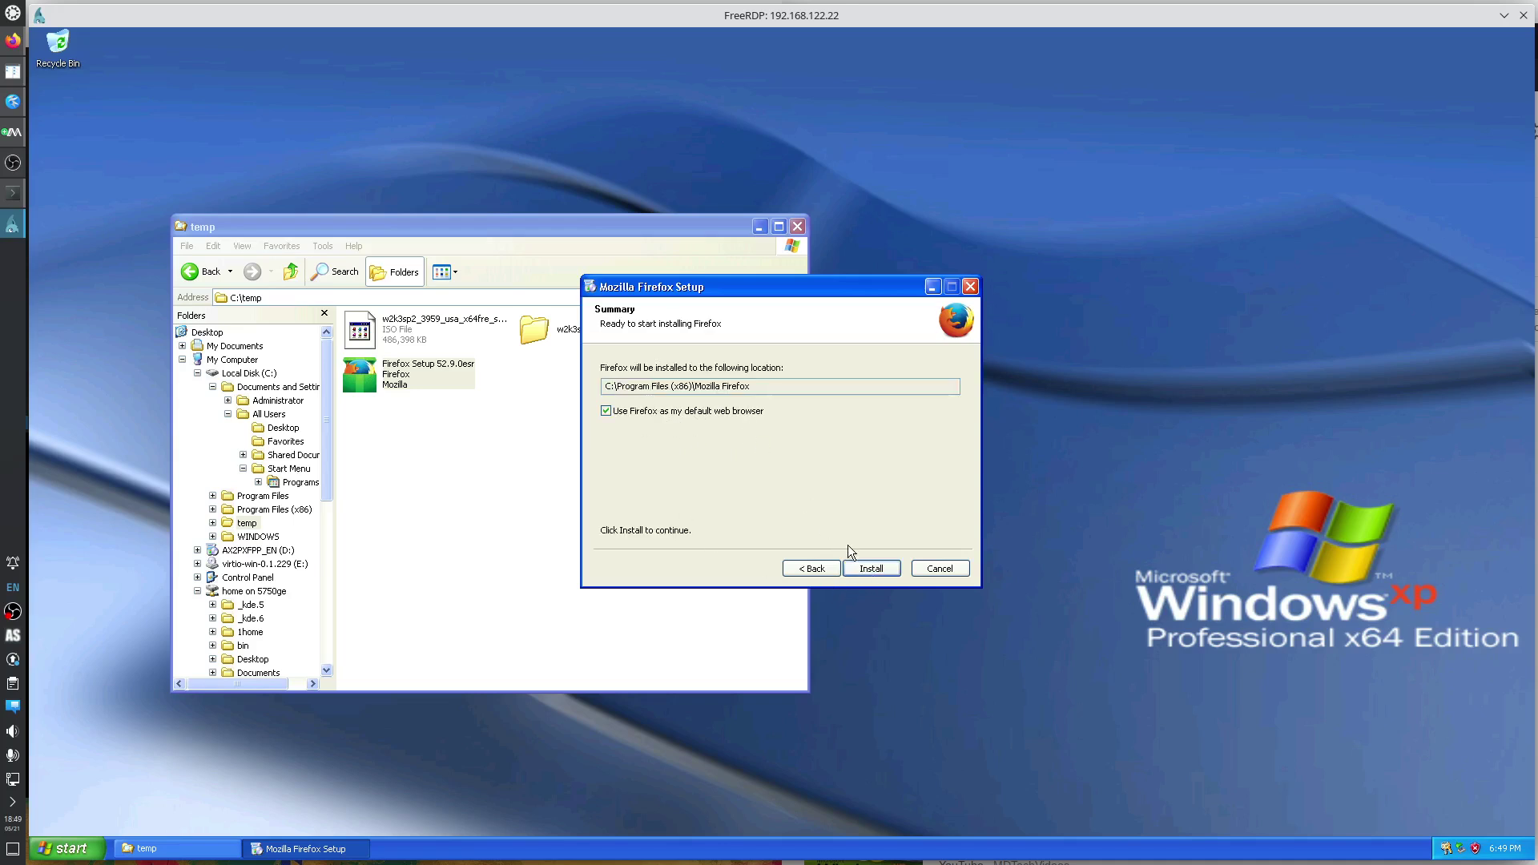
left_click(871, 573)
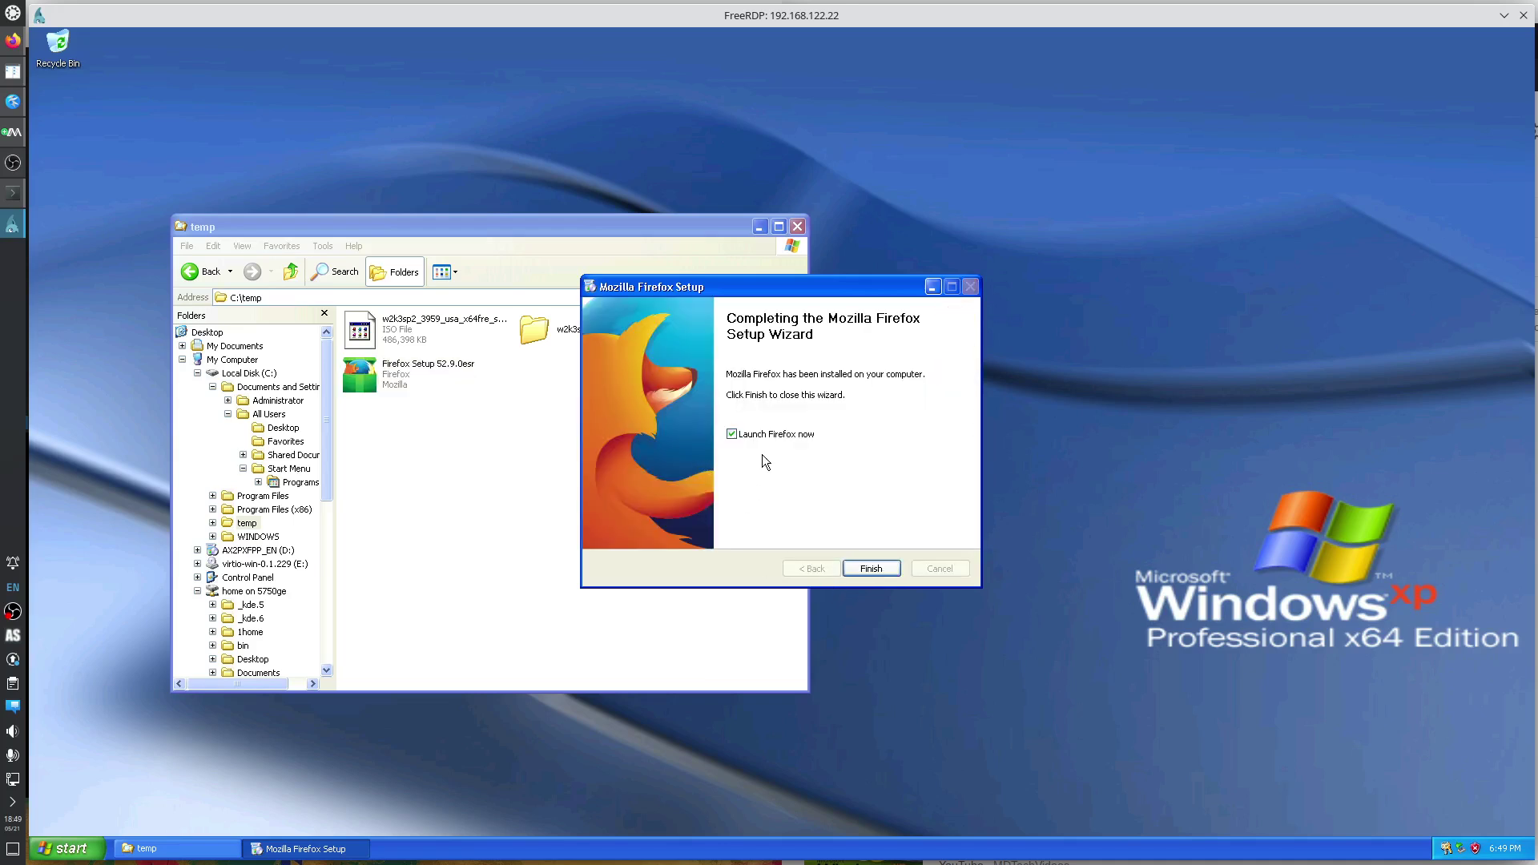
left_click(877, 567)
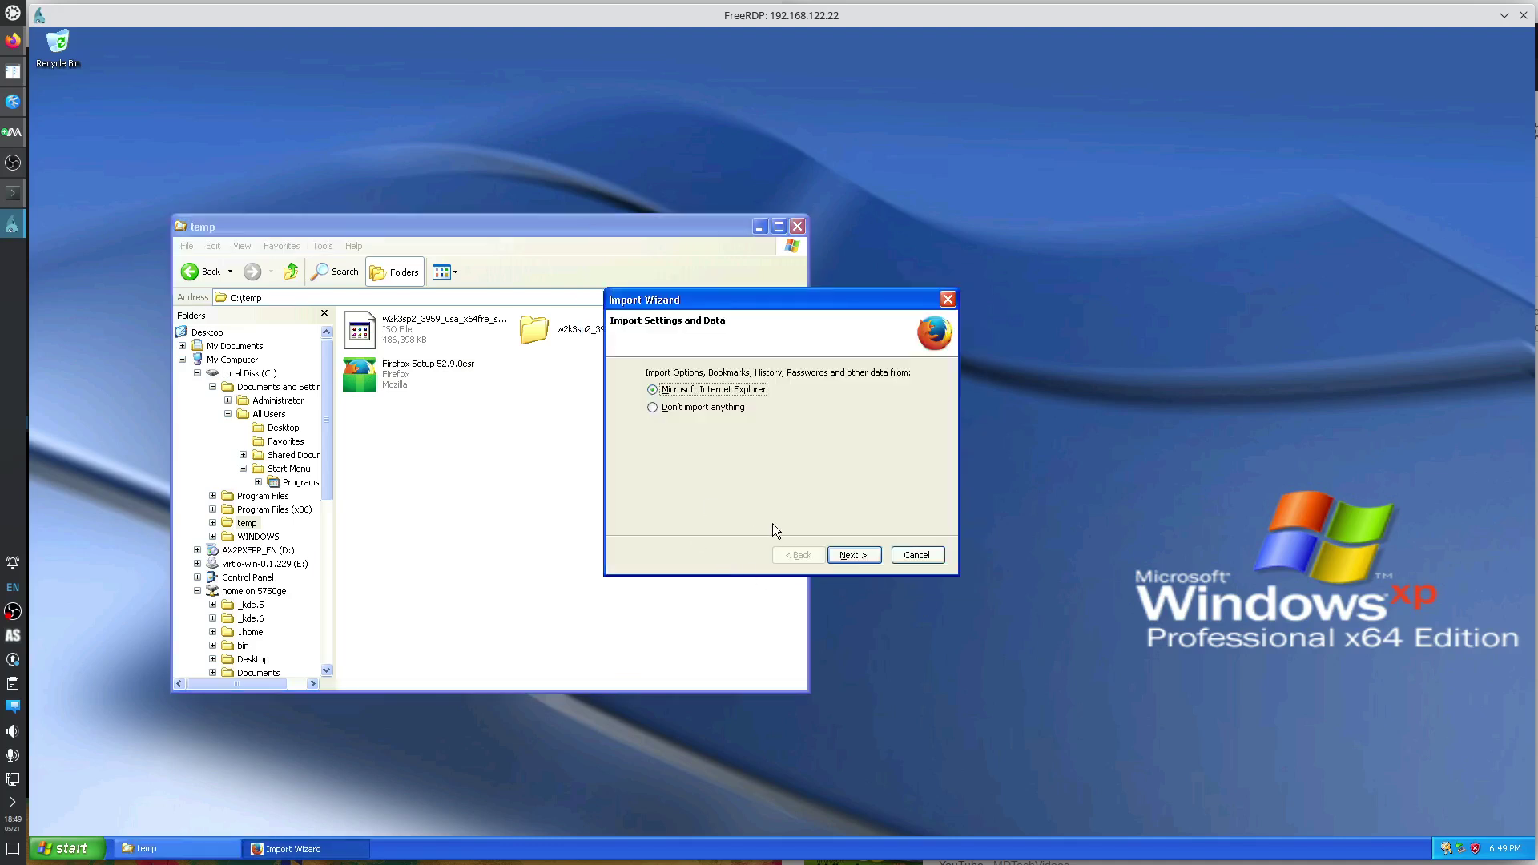
Close the Import Wizard, search Google for '7 zip' and accept the consent prompt.
left_click(854, 555)
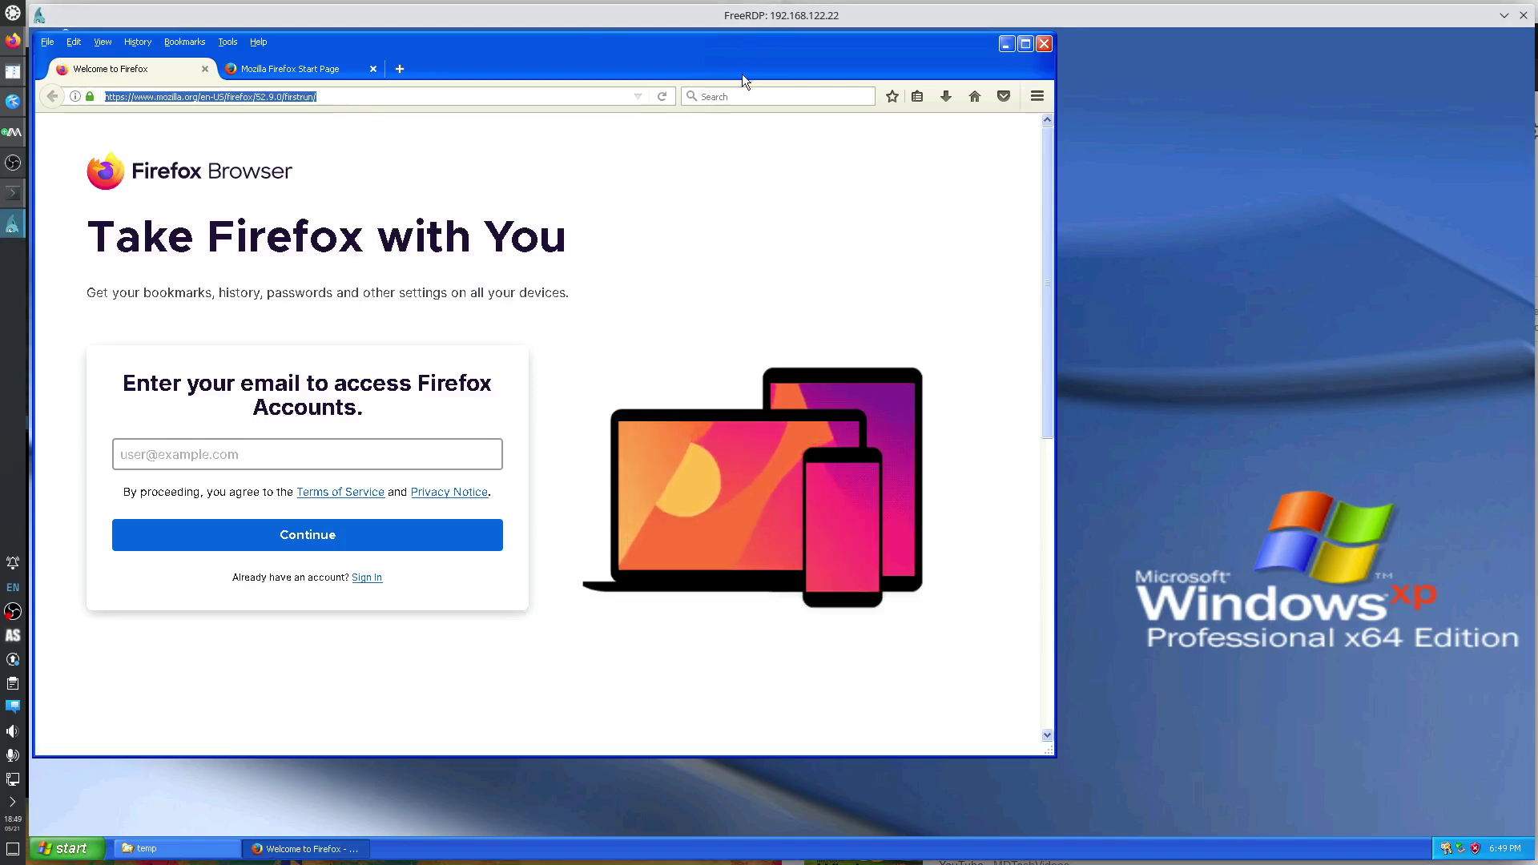
left_click(734, 97)
type("7 zip")
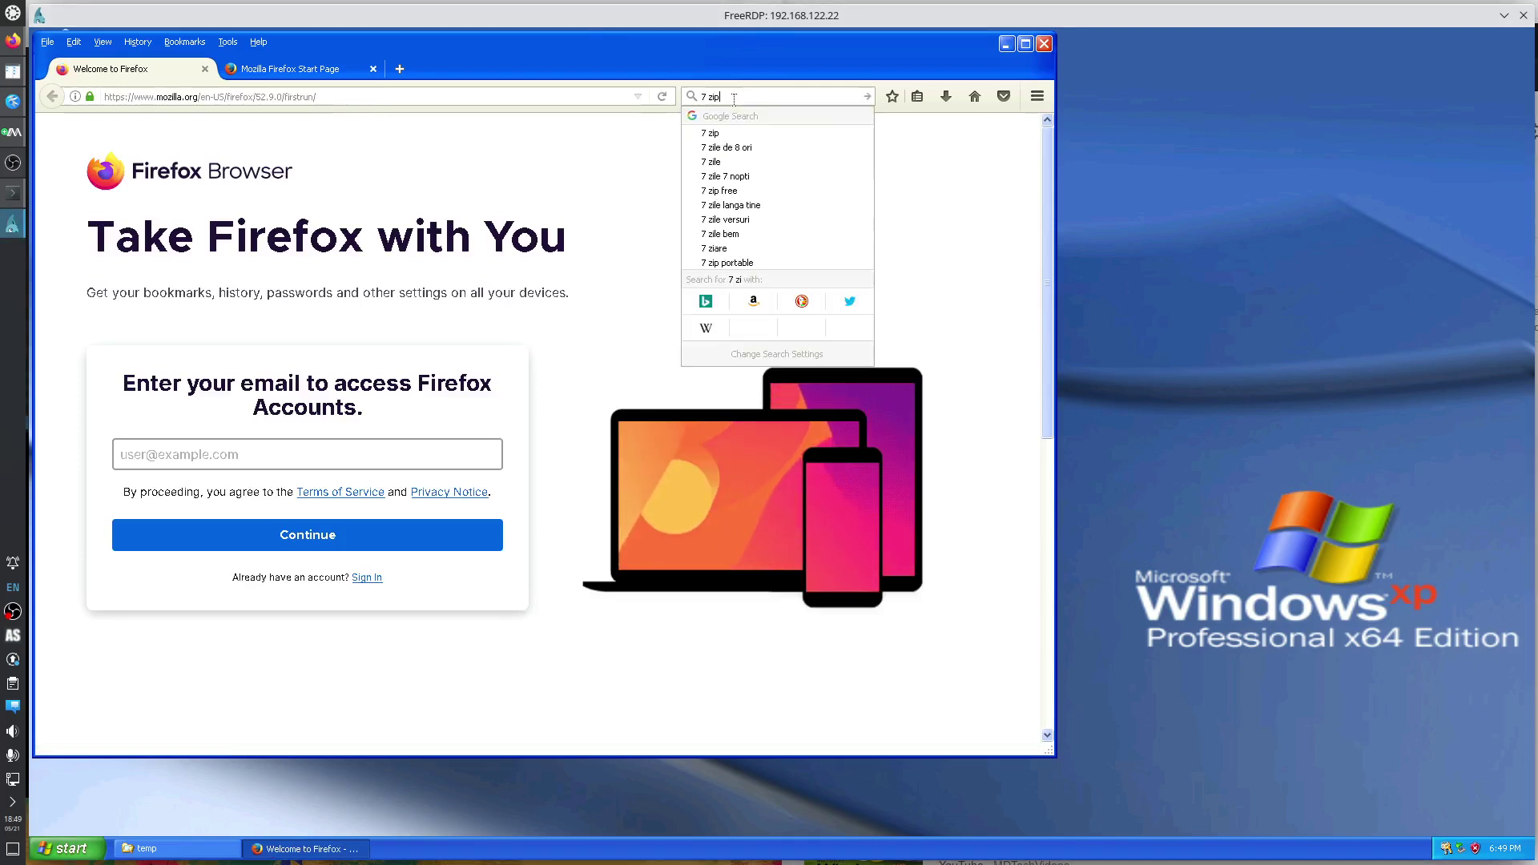
key("Return")
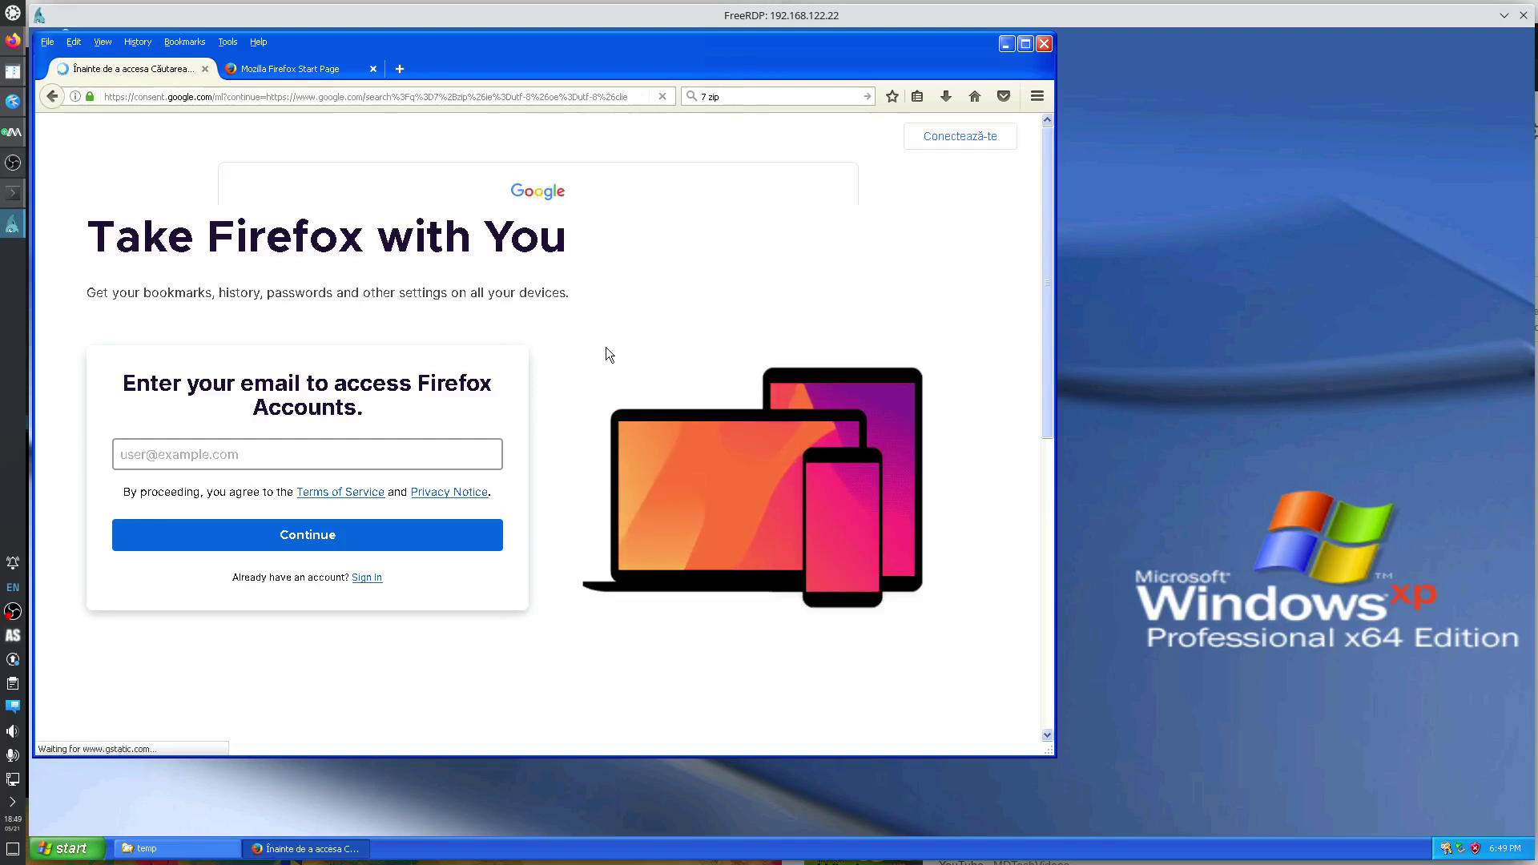
left_click(633, 687)
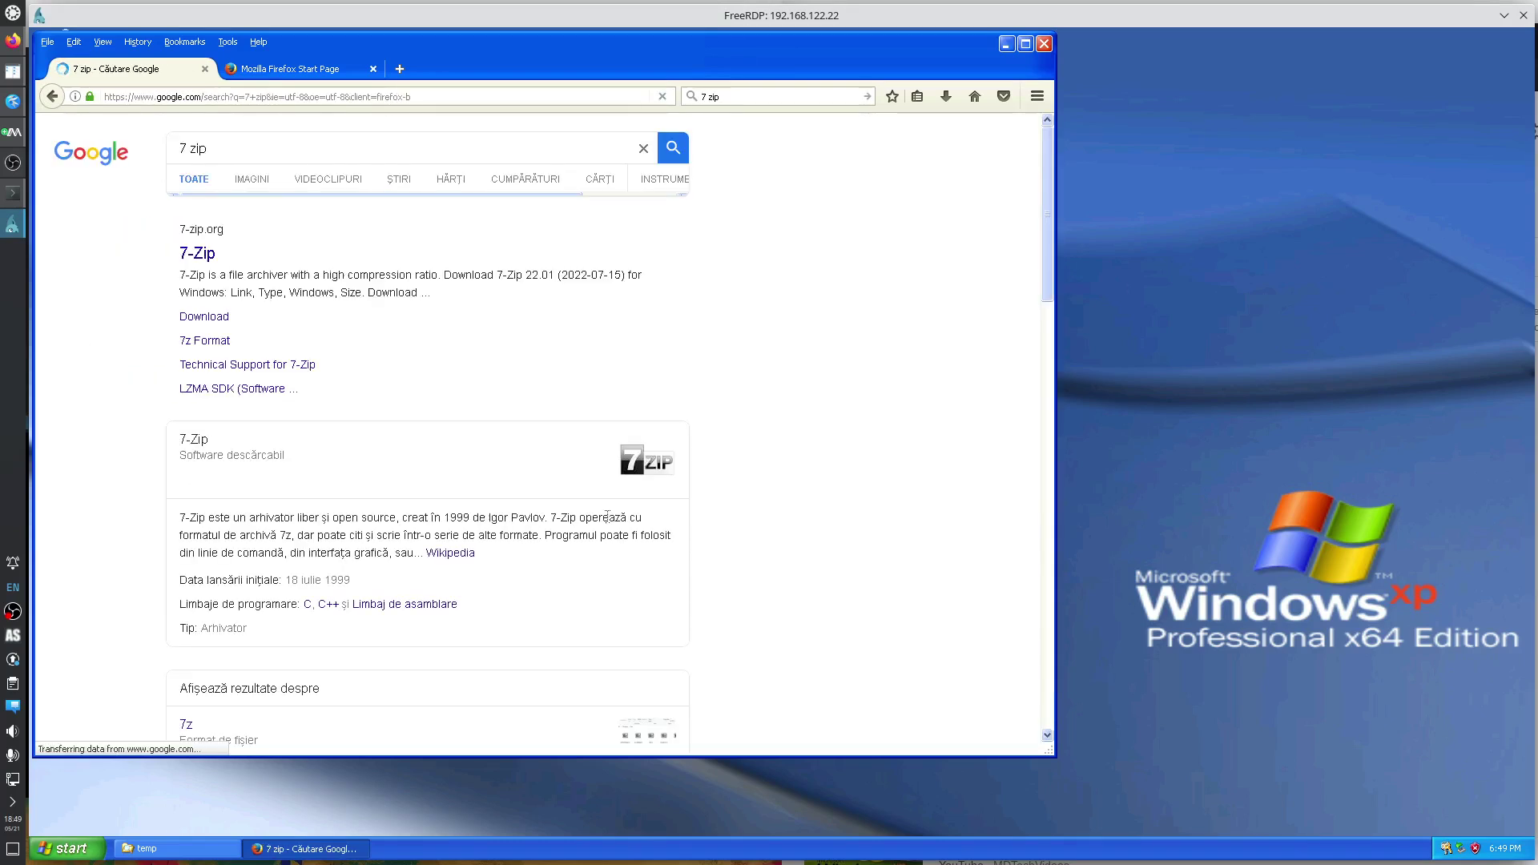
Maximize Firefox, open the official 7-Zip homepage, then minimize the browser.
left_click(1025, 44)
scroll(950, 423, "down", 6)
scroll(945, 407, "up", 6)
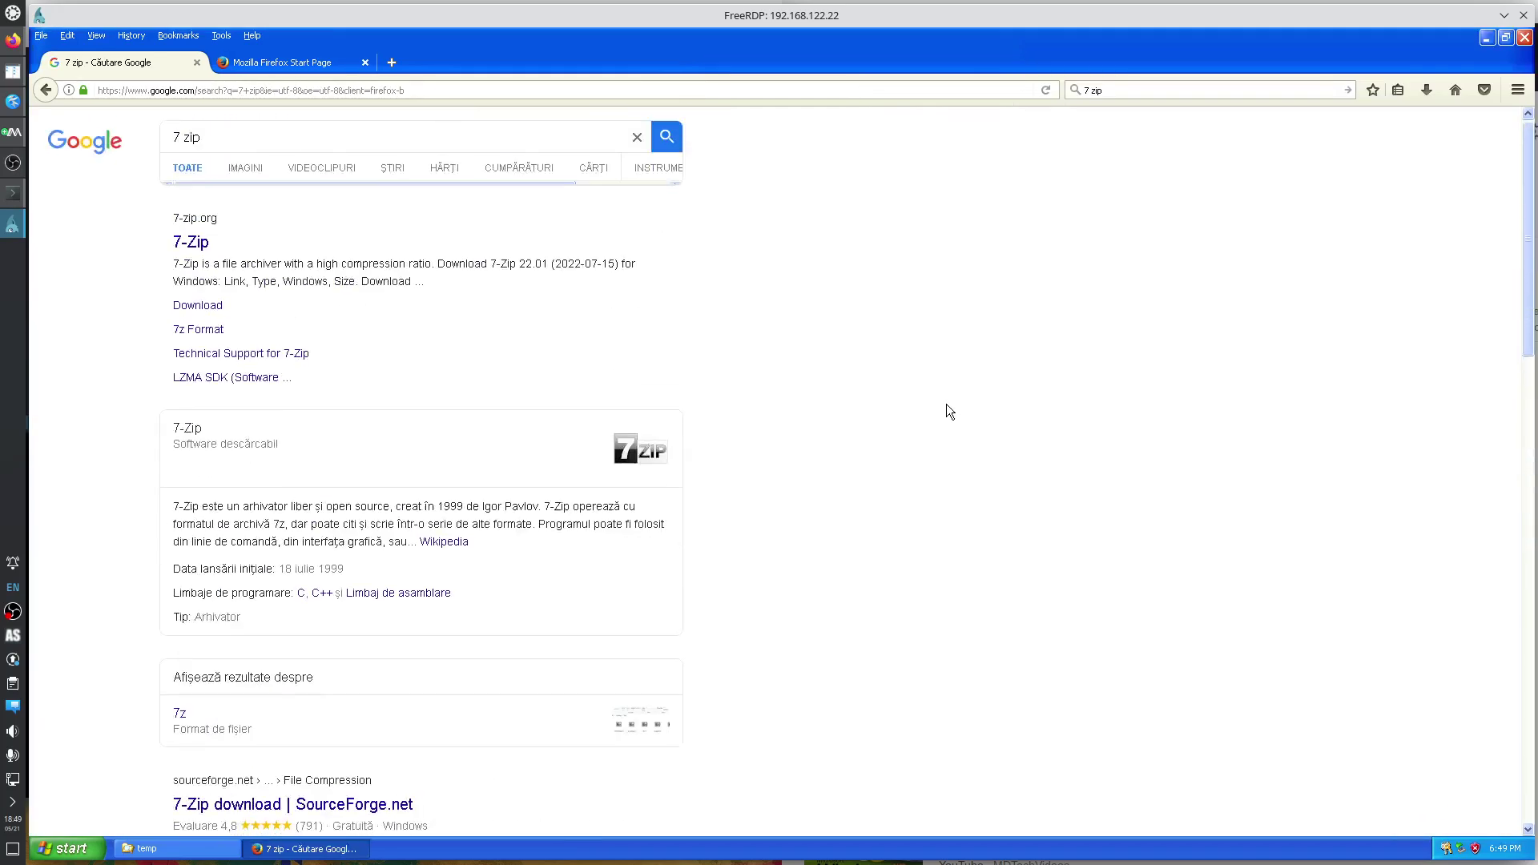
left_click(192, 250)
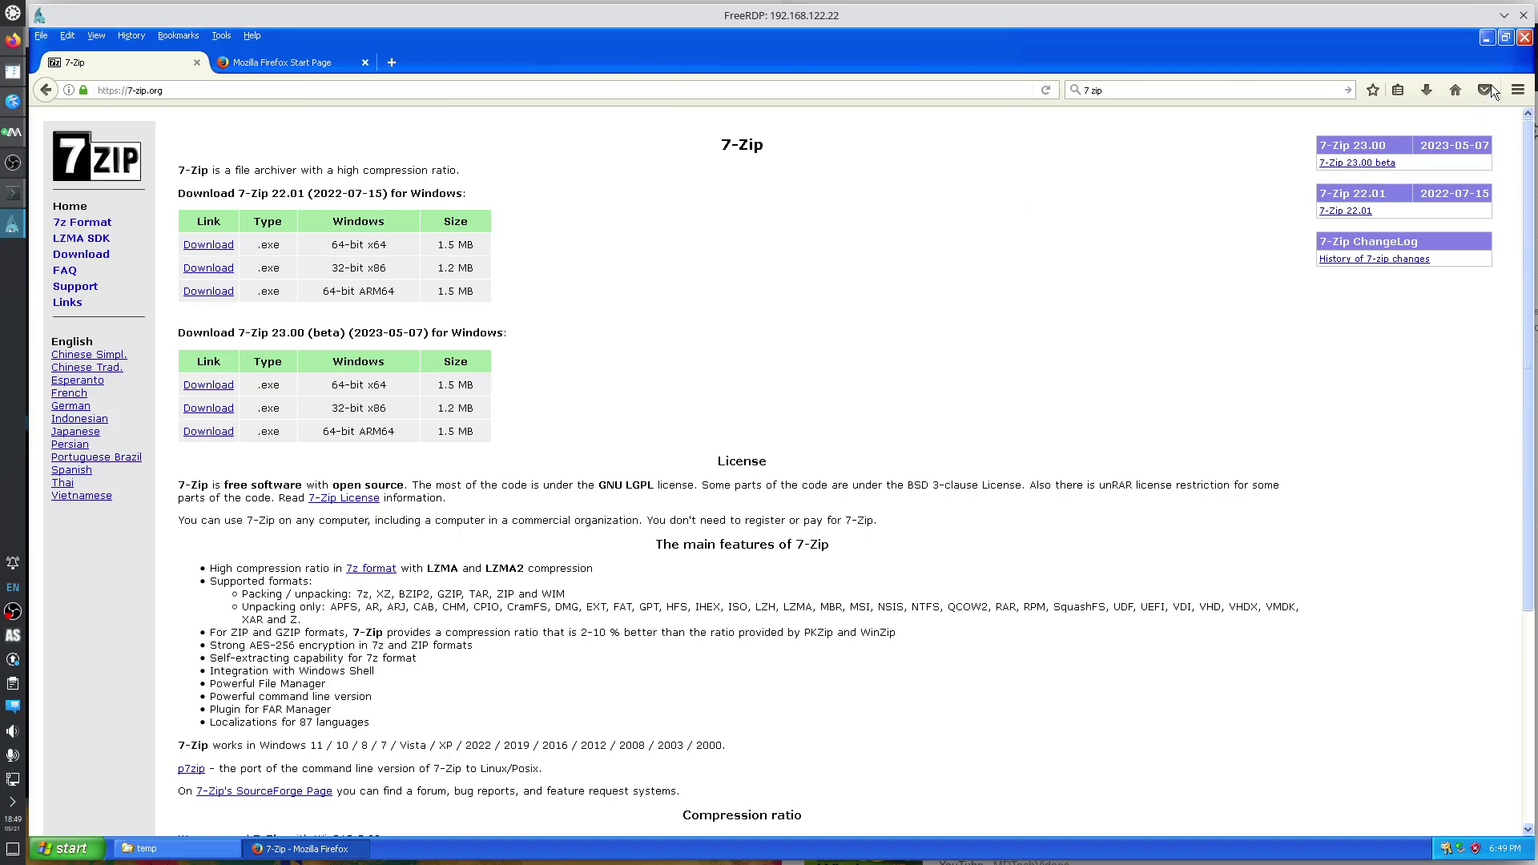
left_click(1487, 38)
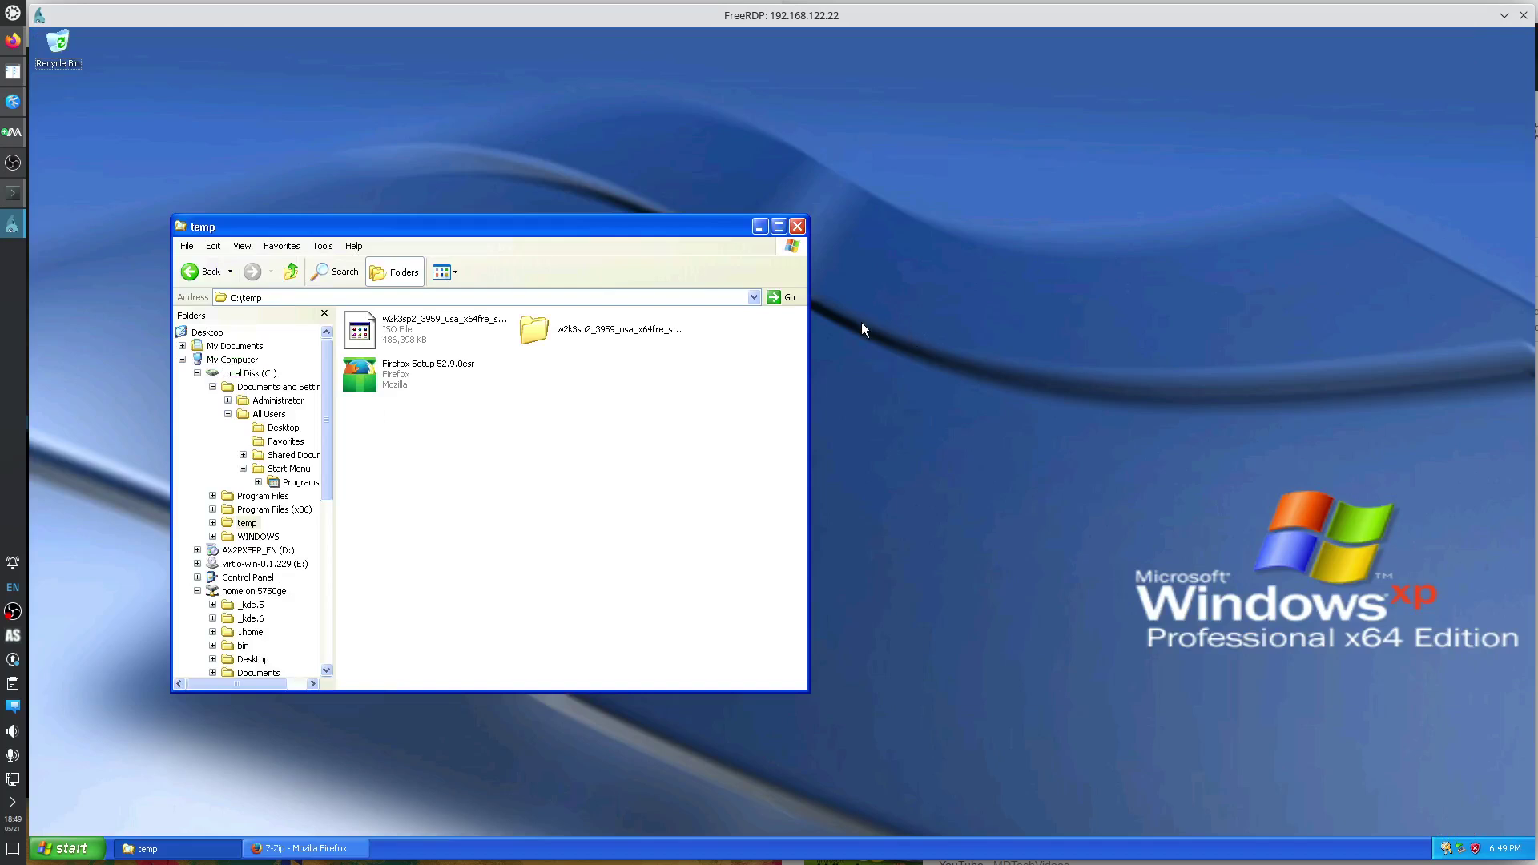
Bring up Kate's xp.md notes, then open Task Manager from the XP taskbar.
left_click(12, 101)
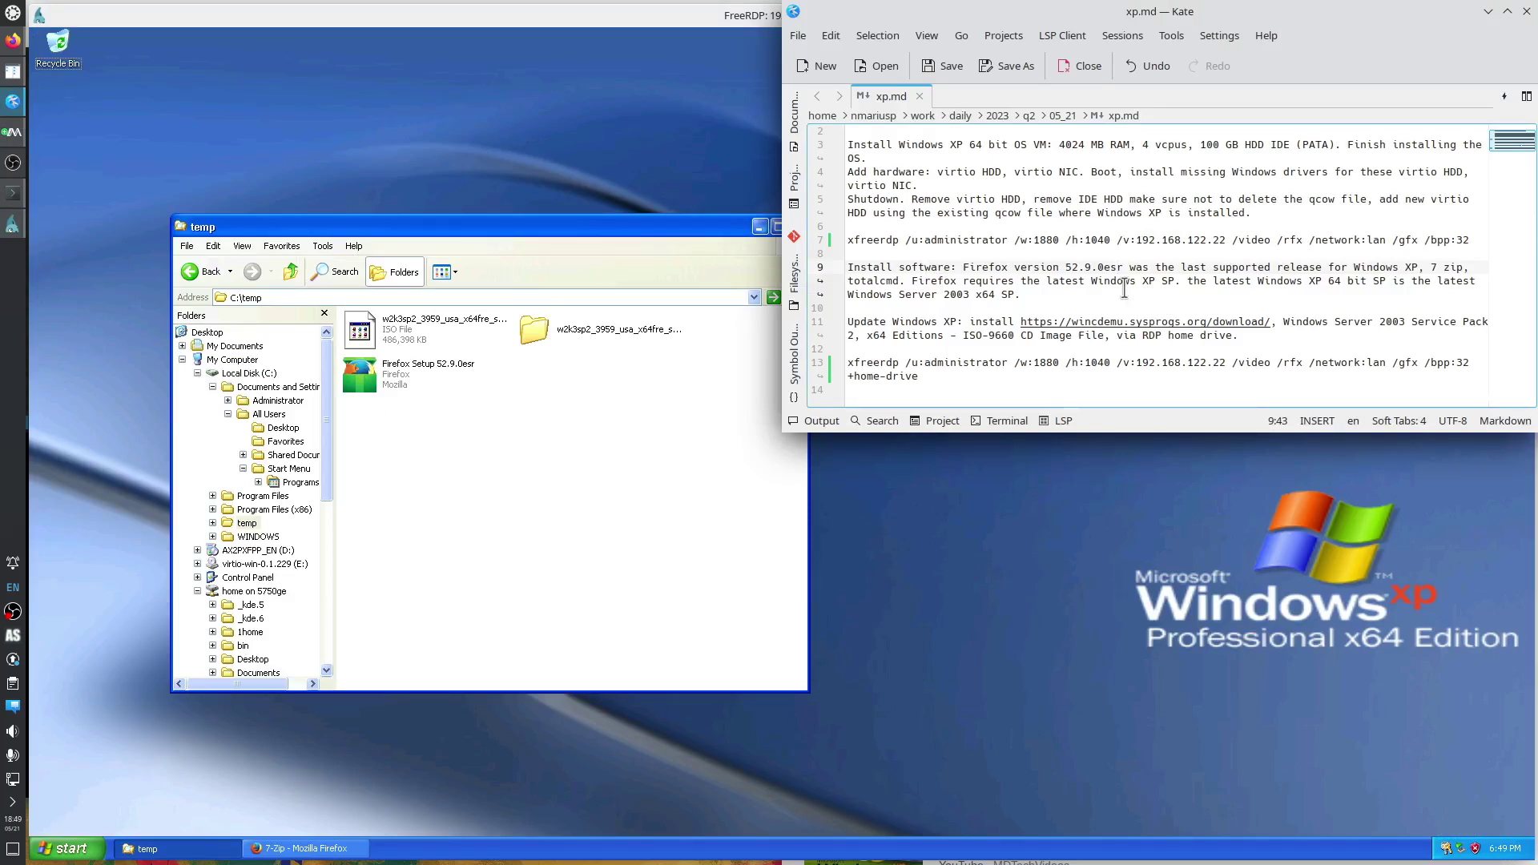
right_click(407, 847)
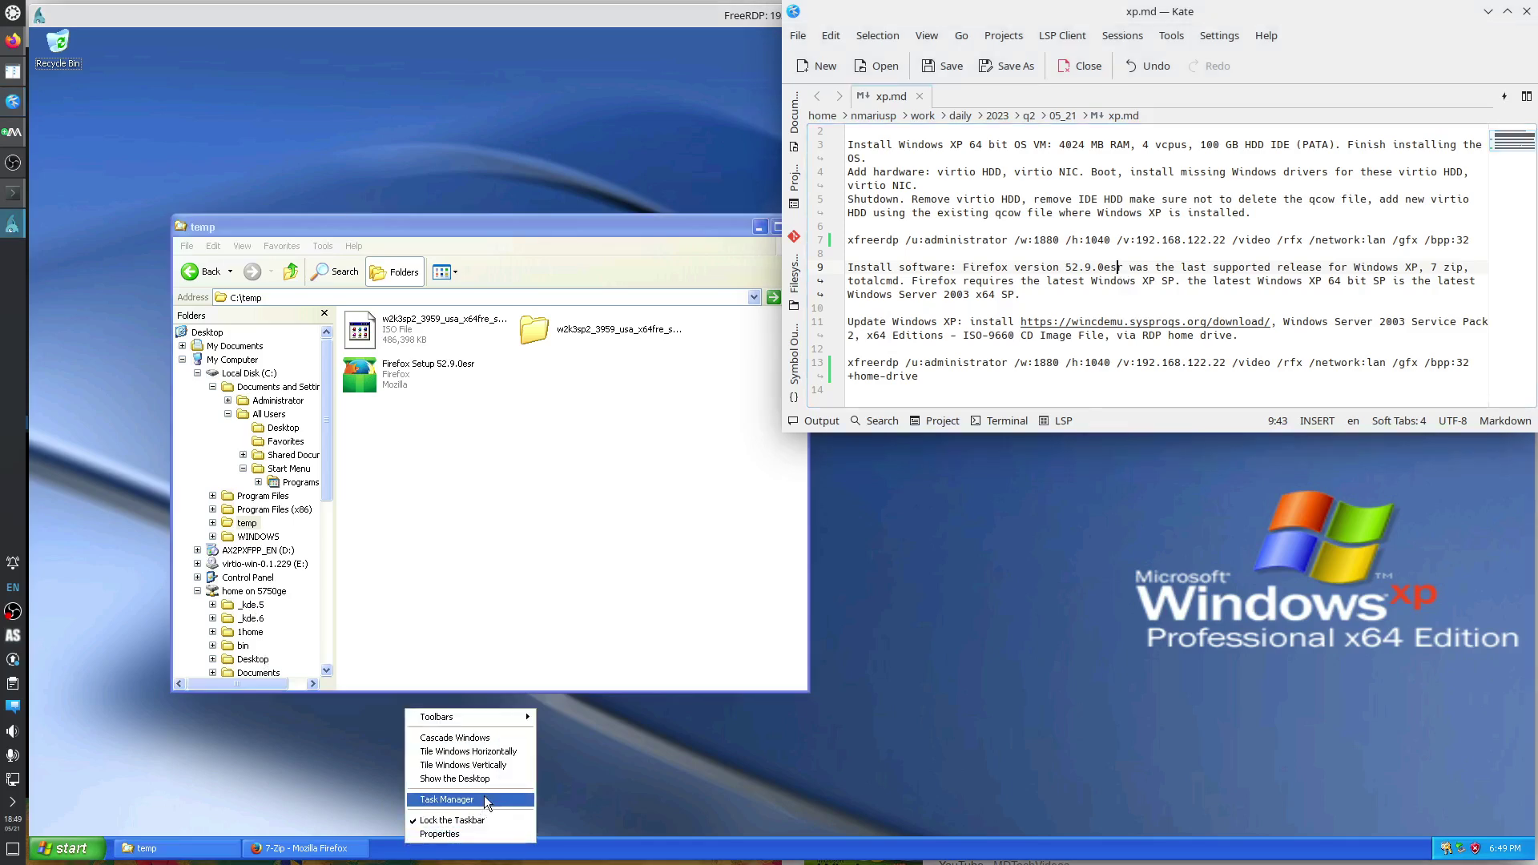
left_click(480, 797)
Review Task Manager's Processes, Performance, Applications, Networking and Users tabs, then open Start.
left_click(124, 88)
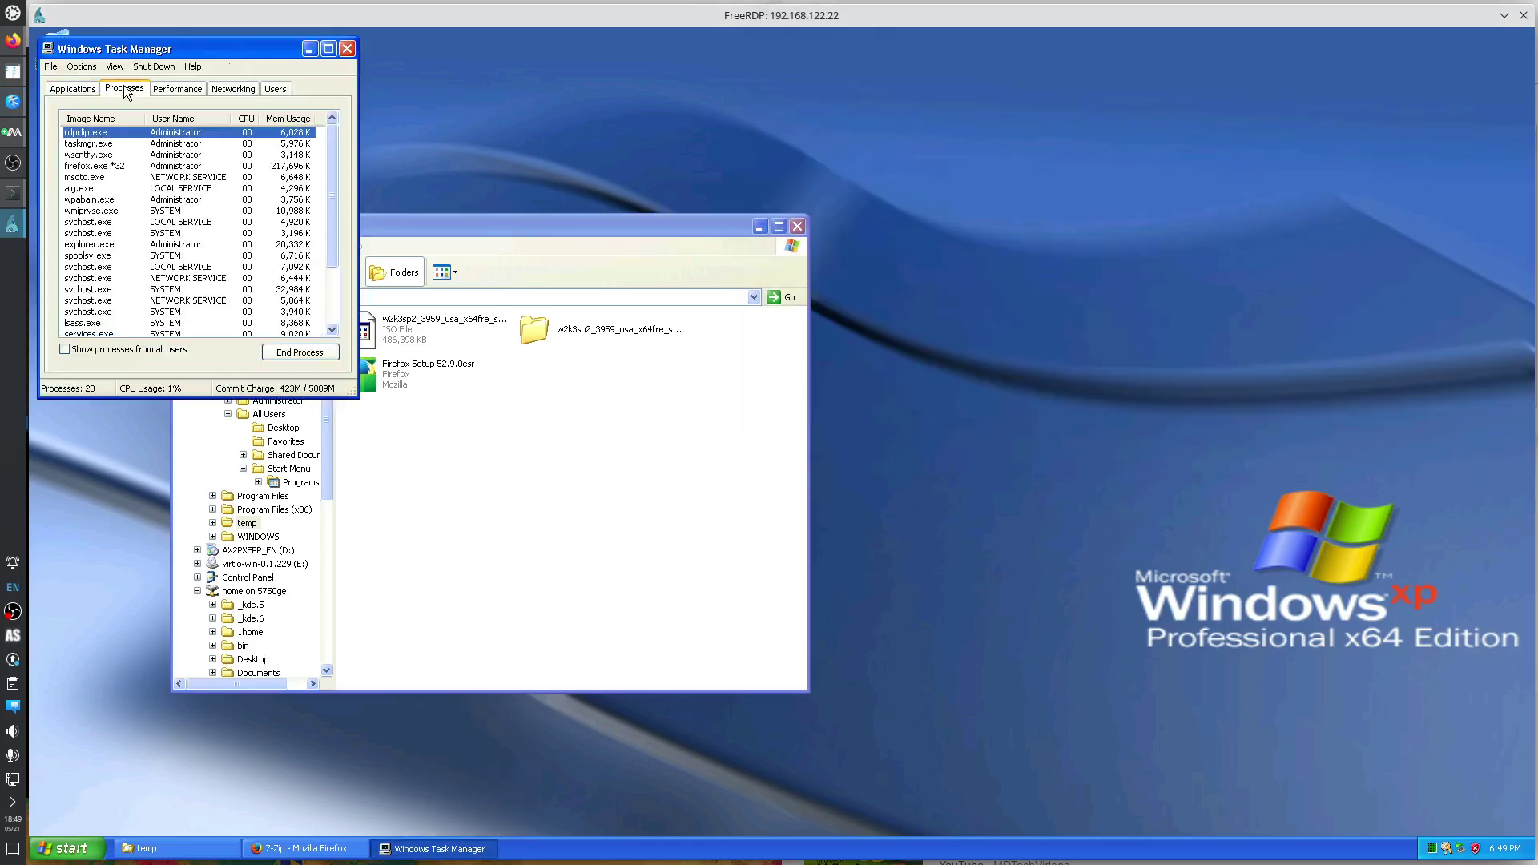
left_click(178, 88)
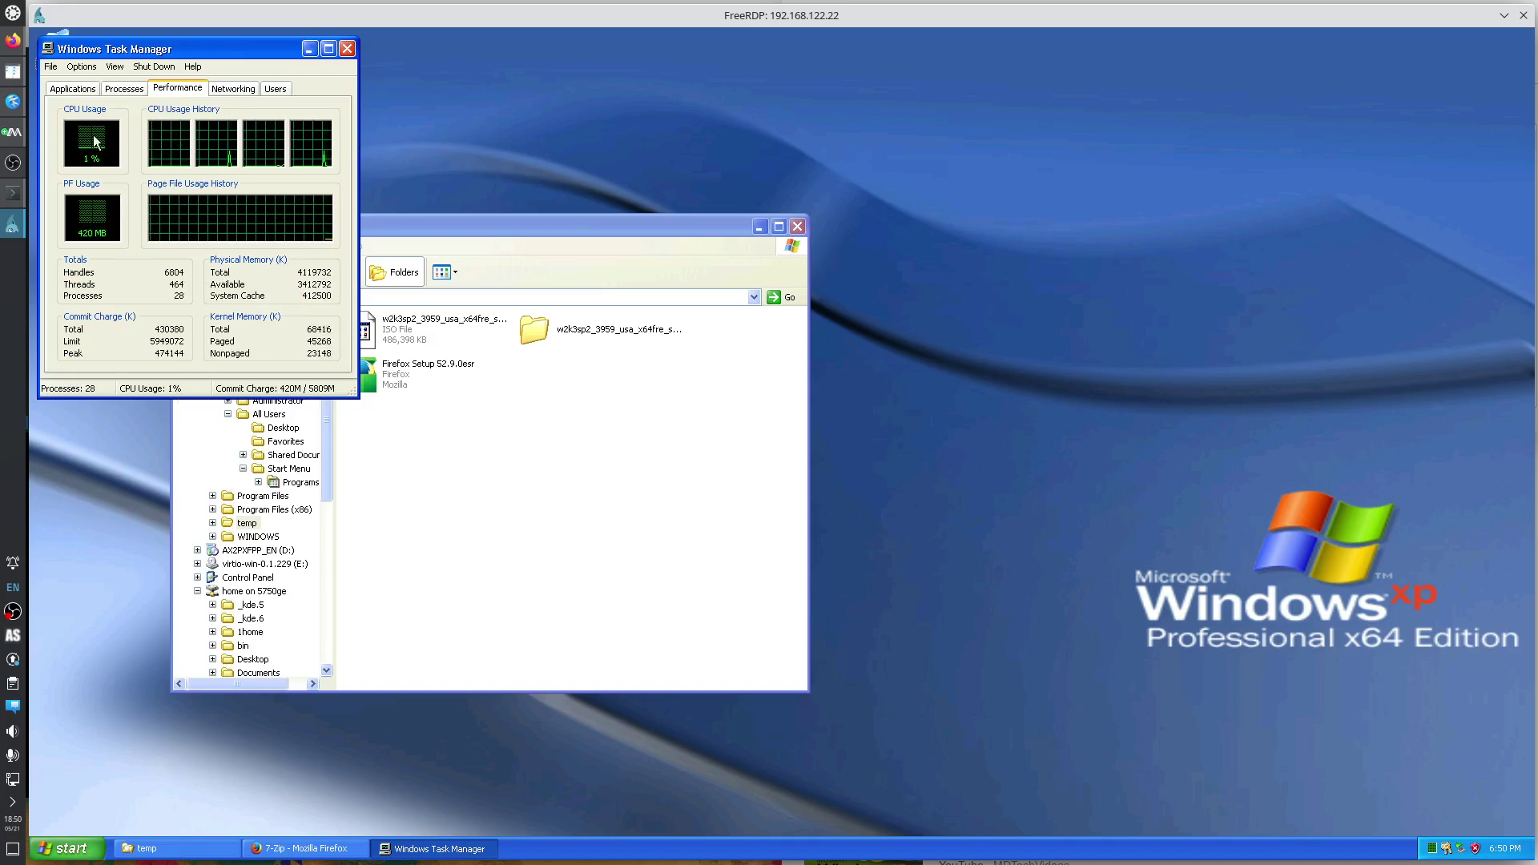
left_click(72, 89)
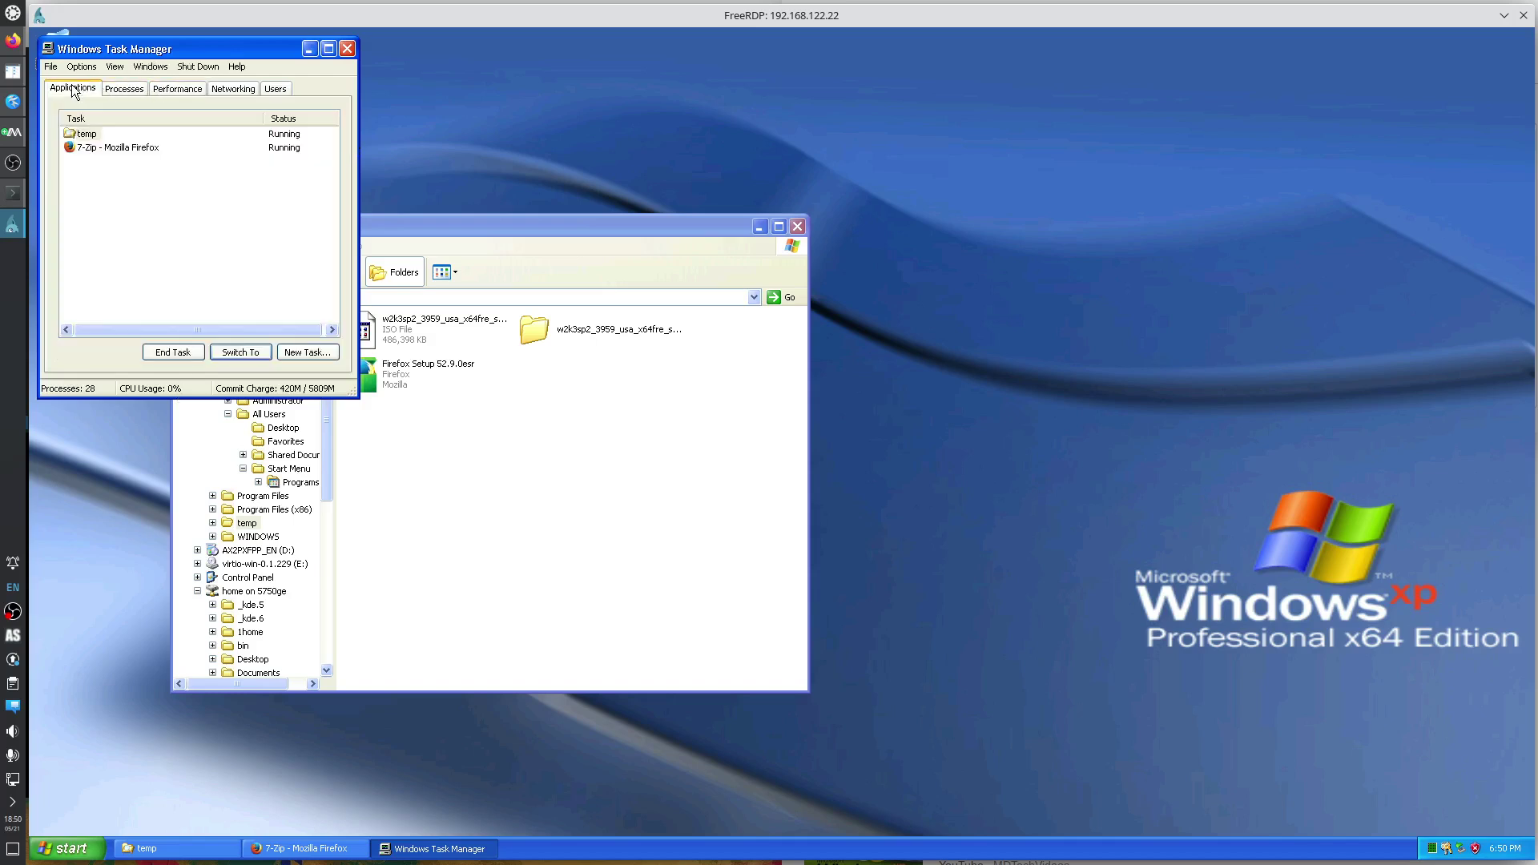
left_click(113, 94)
left_click(177, 89)
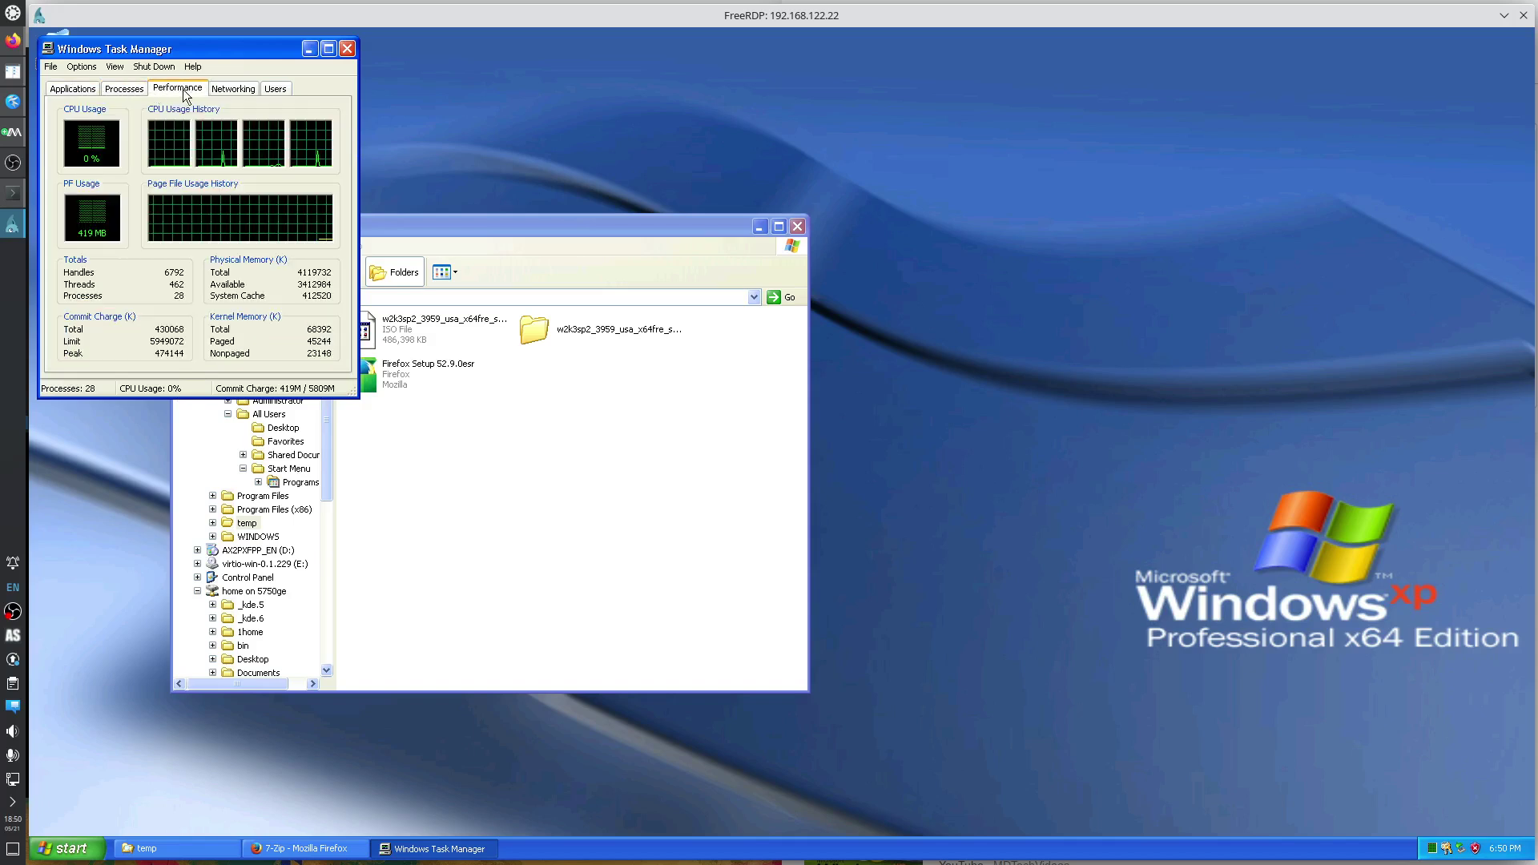
left_click(243, 93)
left_click(275, 91)
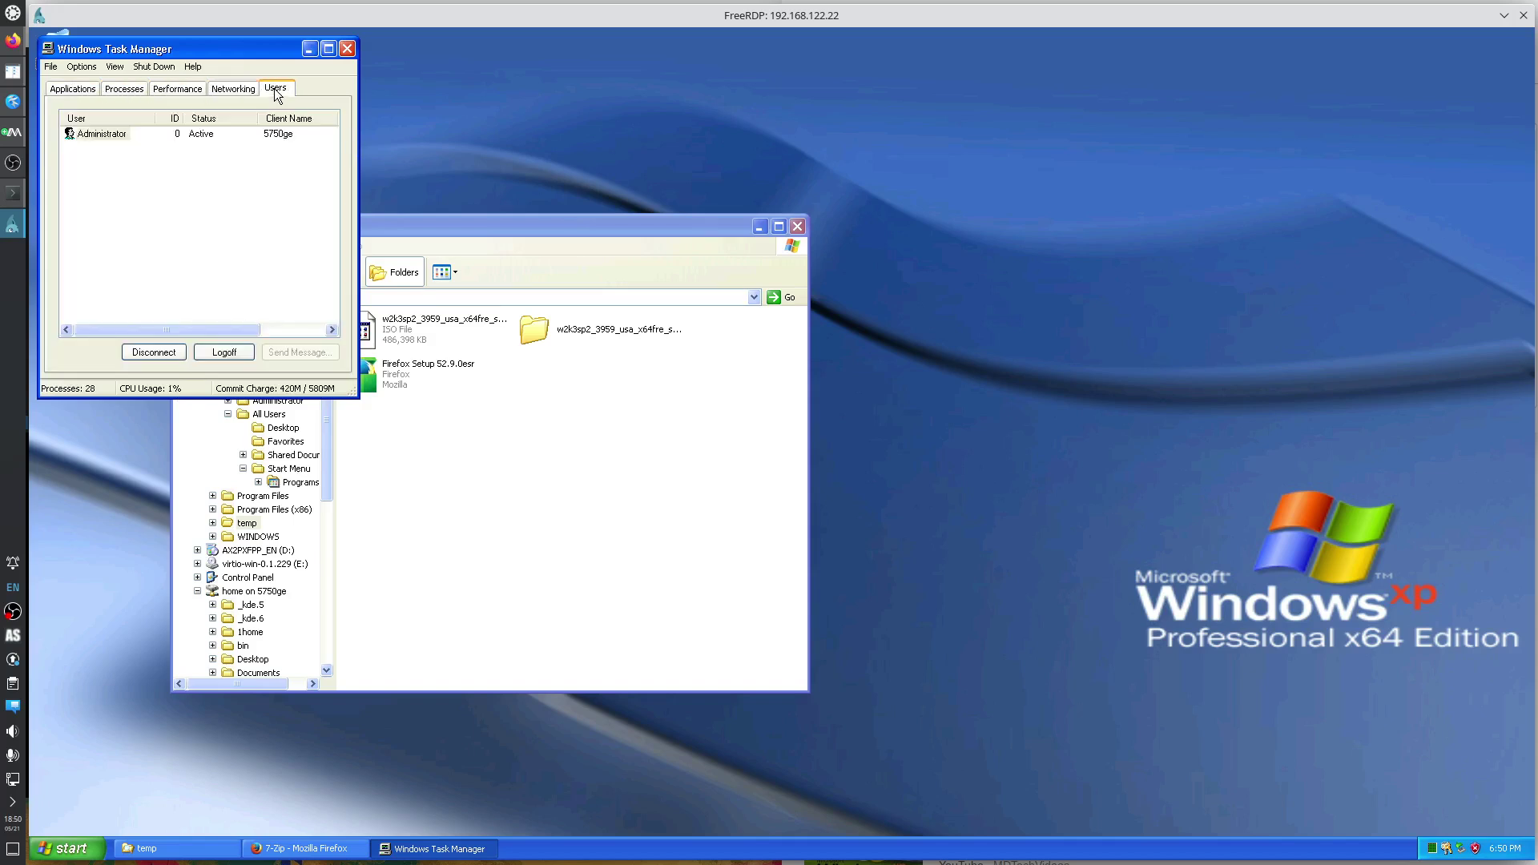
left_click(248, 88)
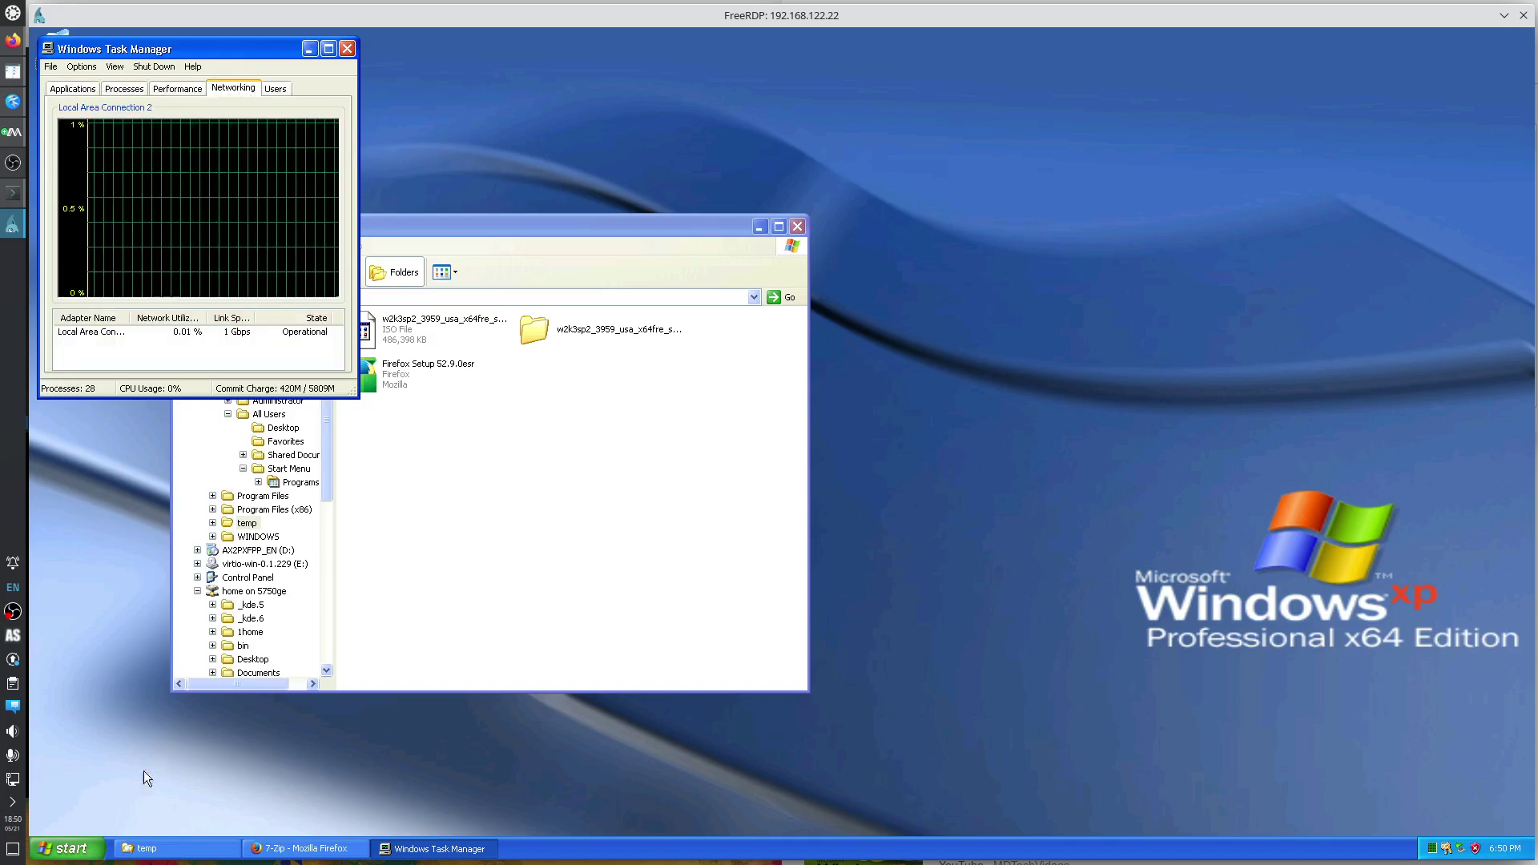
key("super")
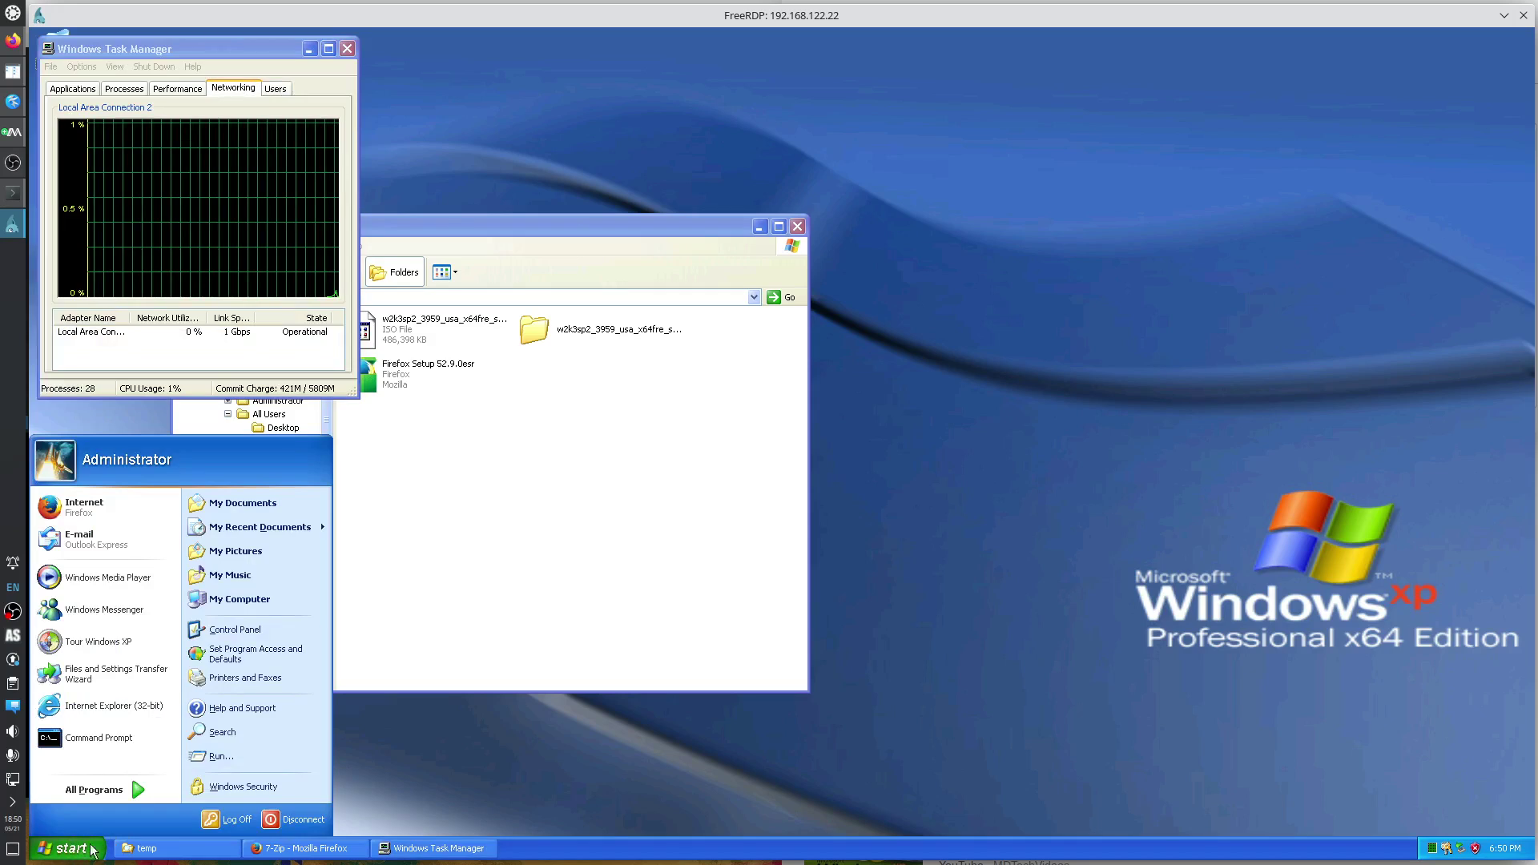
Check All Programs for Firefox and 7-Zip, then enable the Quick Launch toolbar on the taskbar.
mouse_move(138, 790)
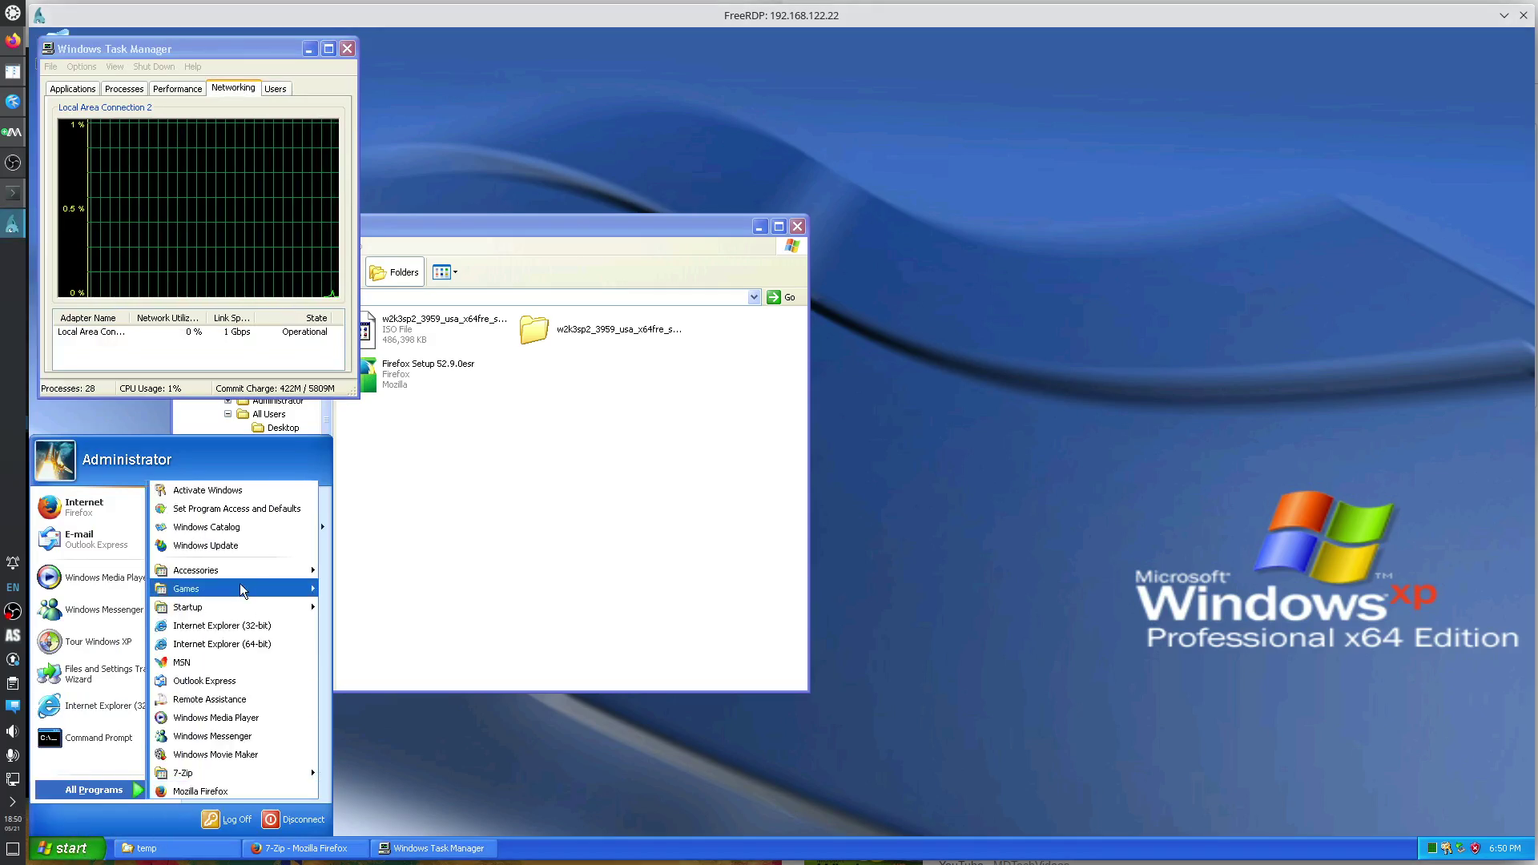
mouse_move(240, 774)
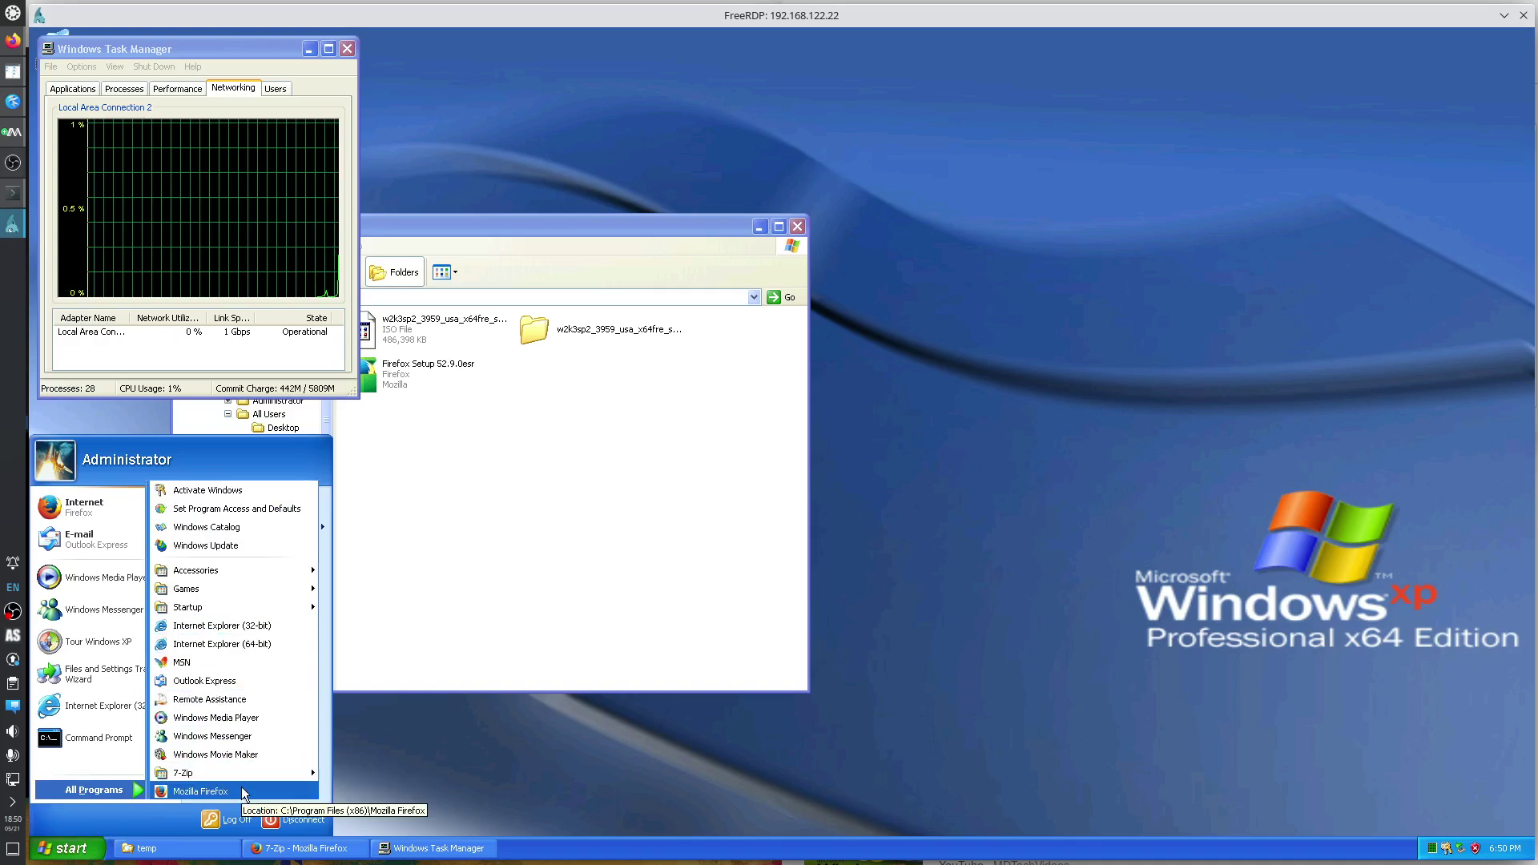
right_click(551, 843)
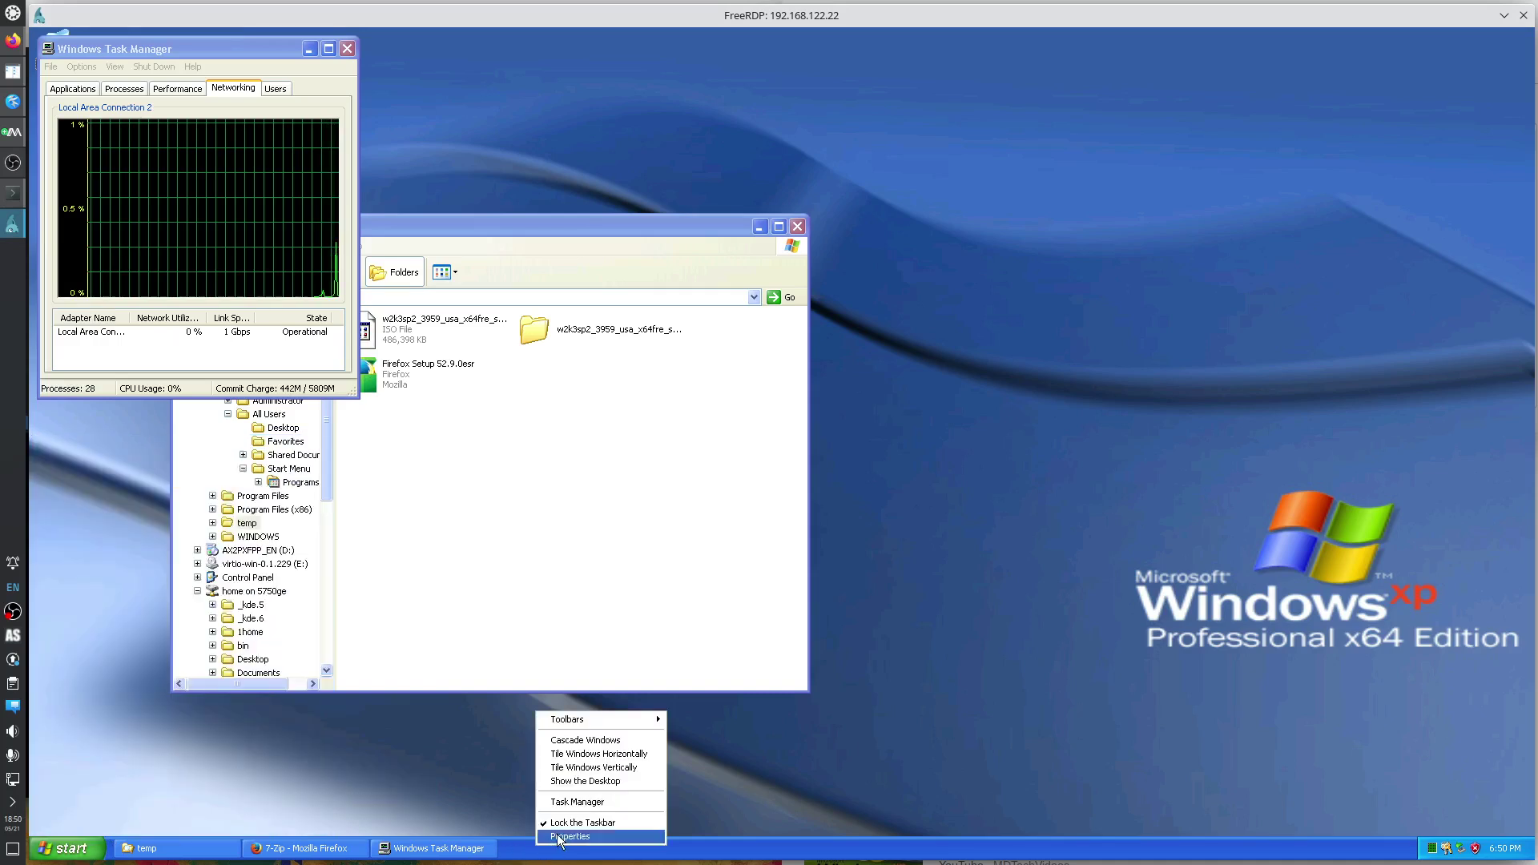
mouse_move(609, 715)
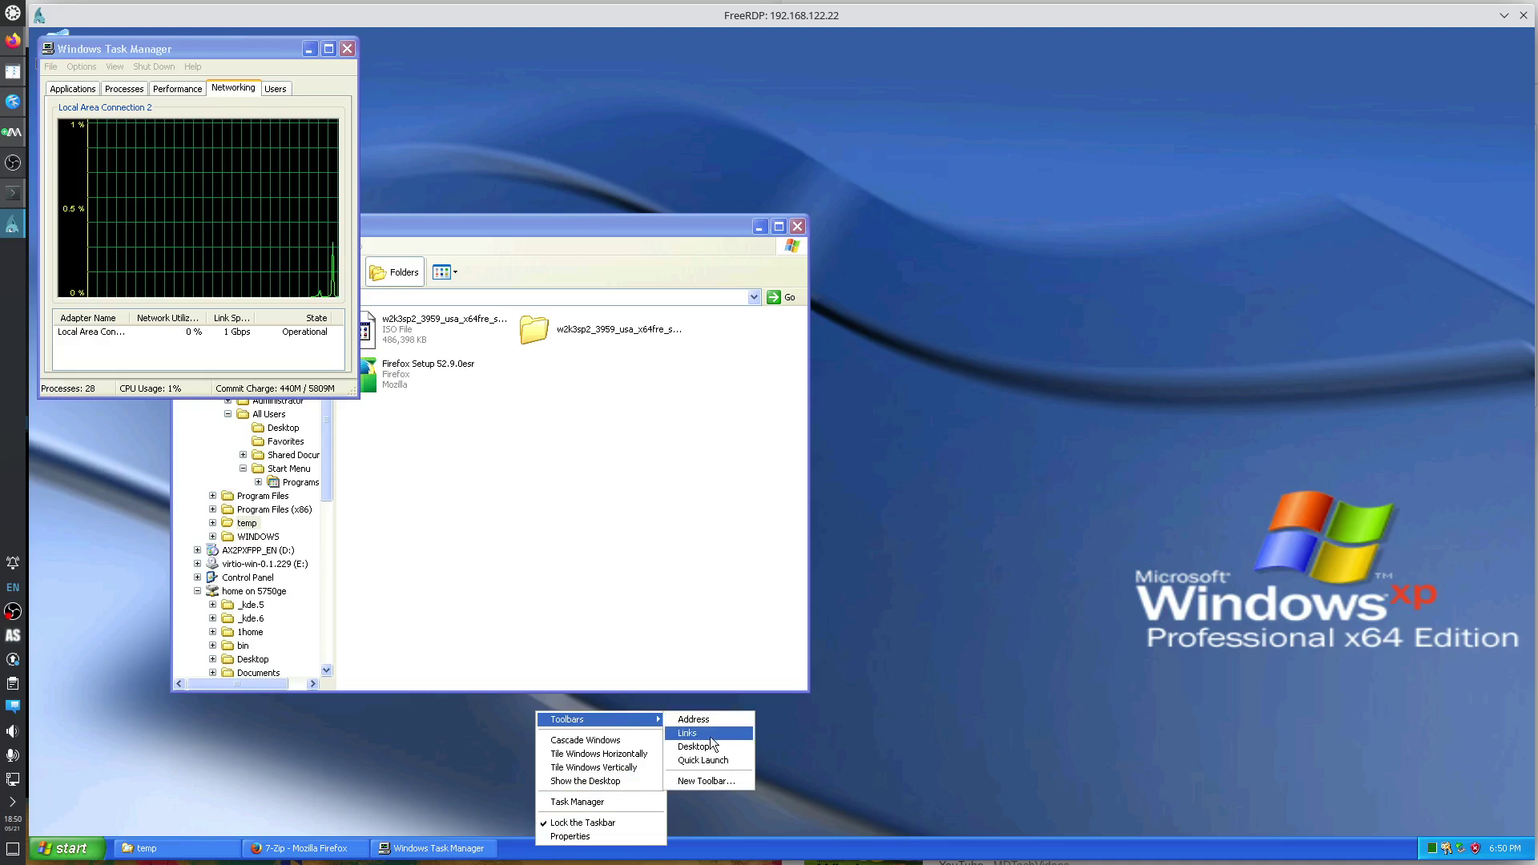
left_click(701, 761)
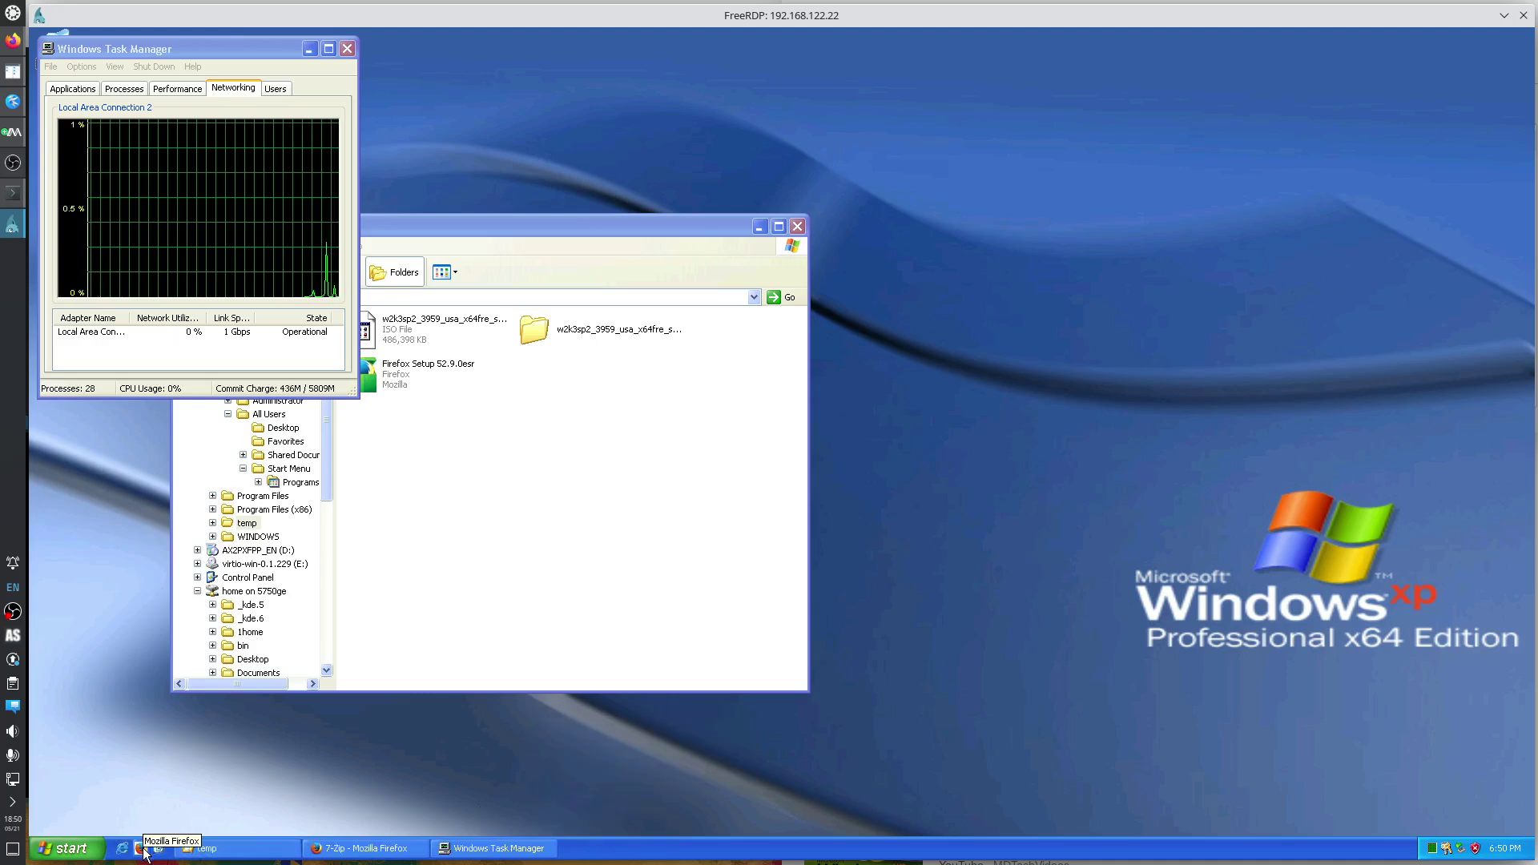
Unlock the taskbar, dock it along the left edge, resize it, and lock it again.
right_click(661, 854)
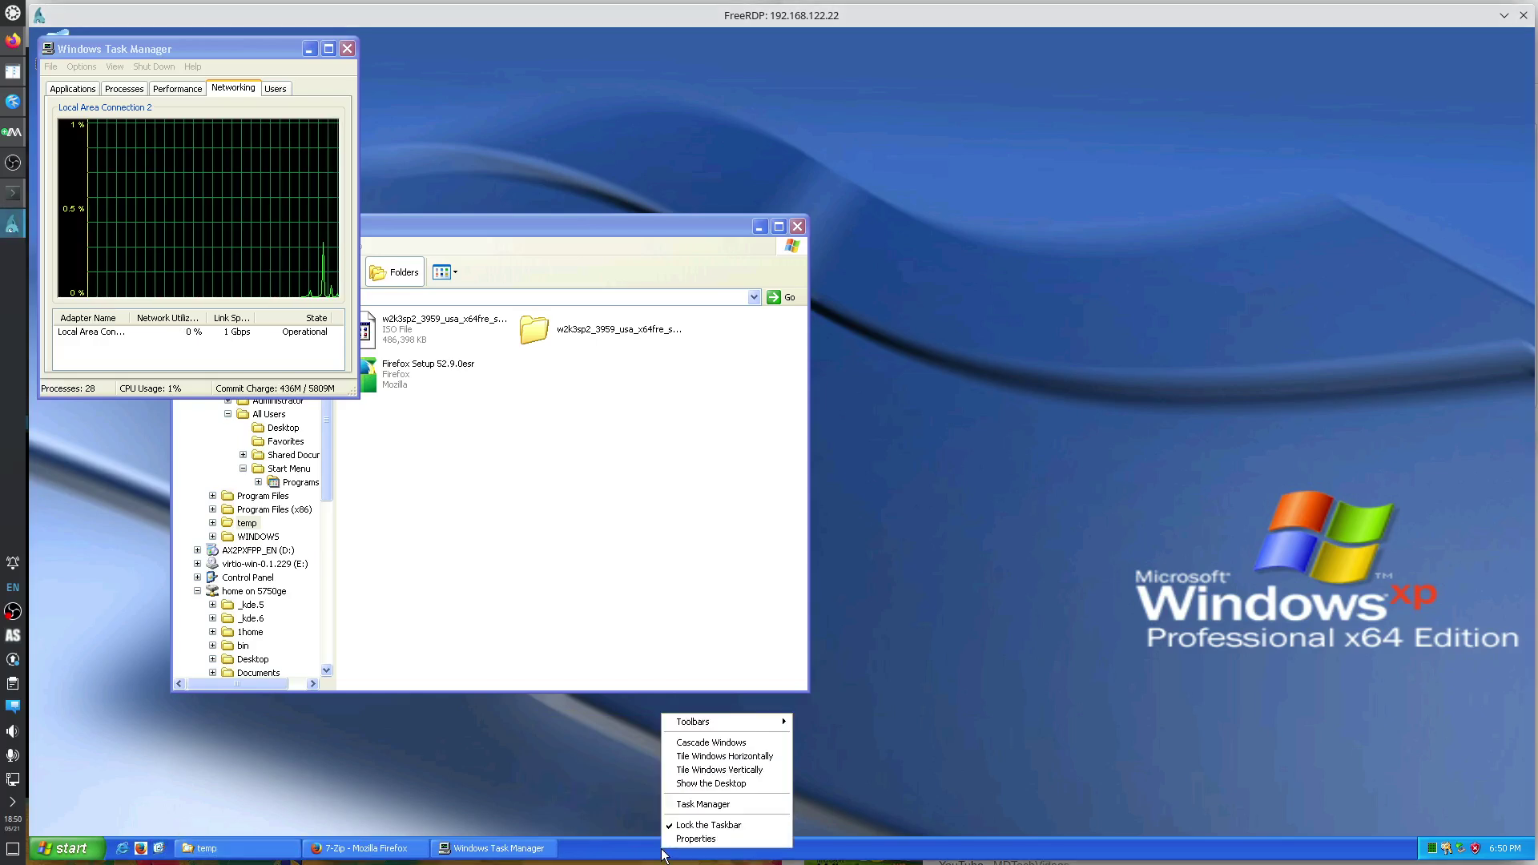
left_click(705, 823)
left_click_drag(626, 858, 42, 704)
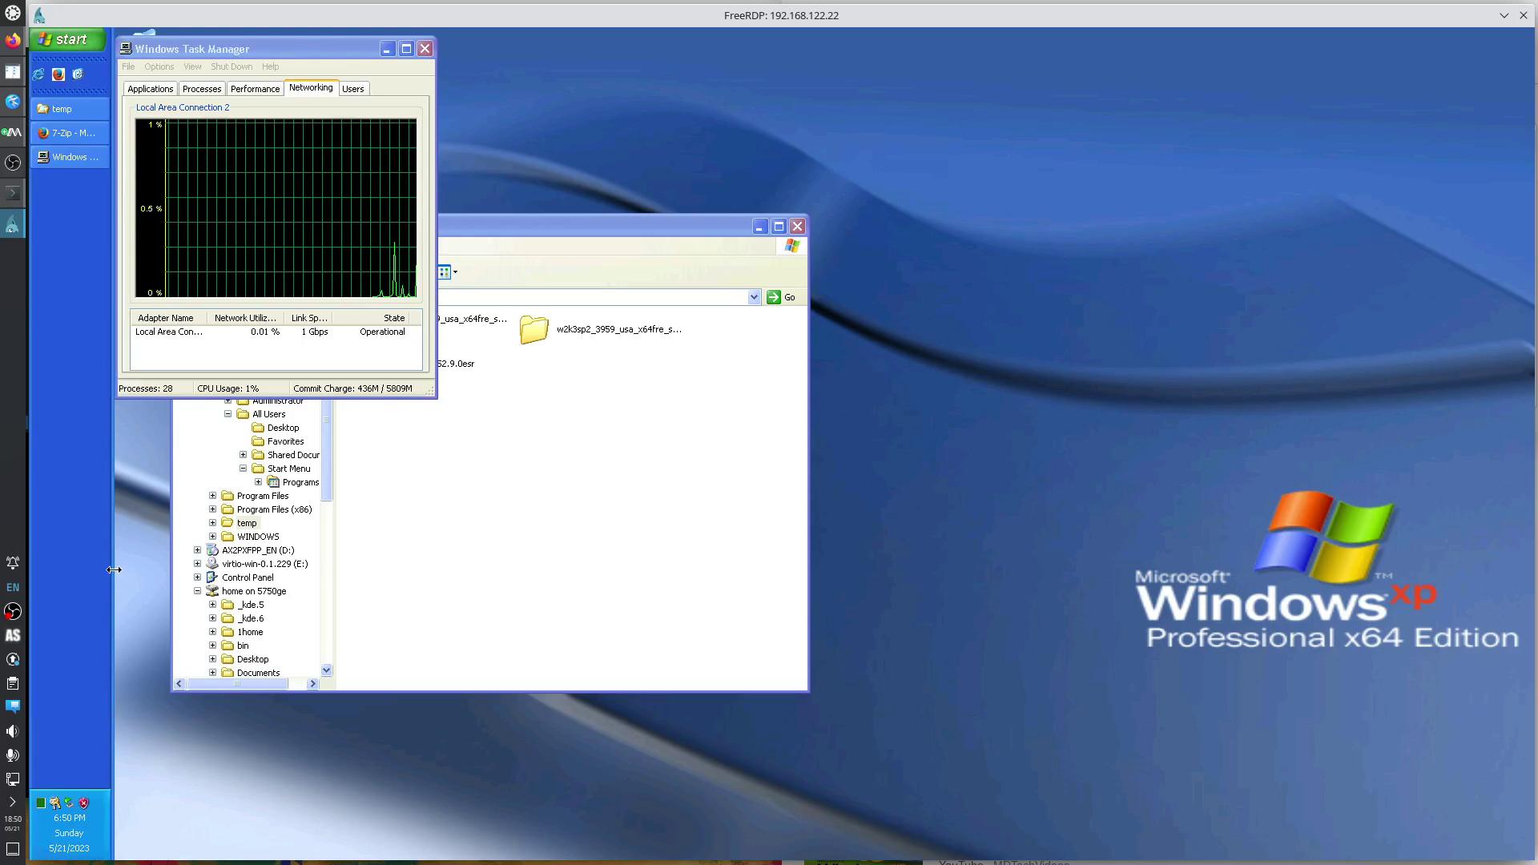
left_click_drag(114, 569, 4, 542)
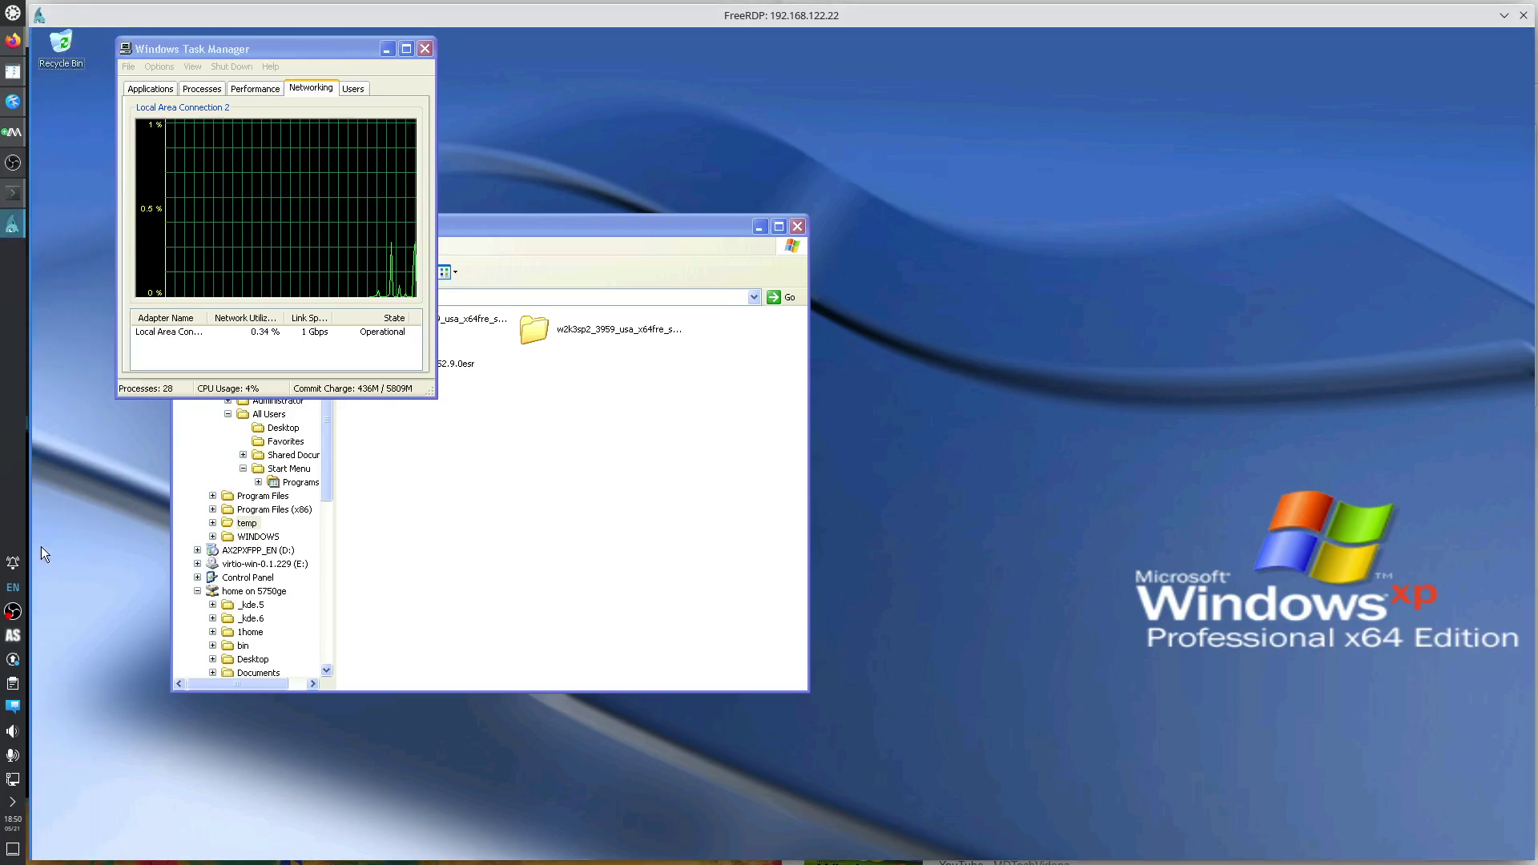
left_click_drag(30, 540, 51, 540)
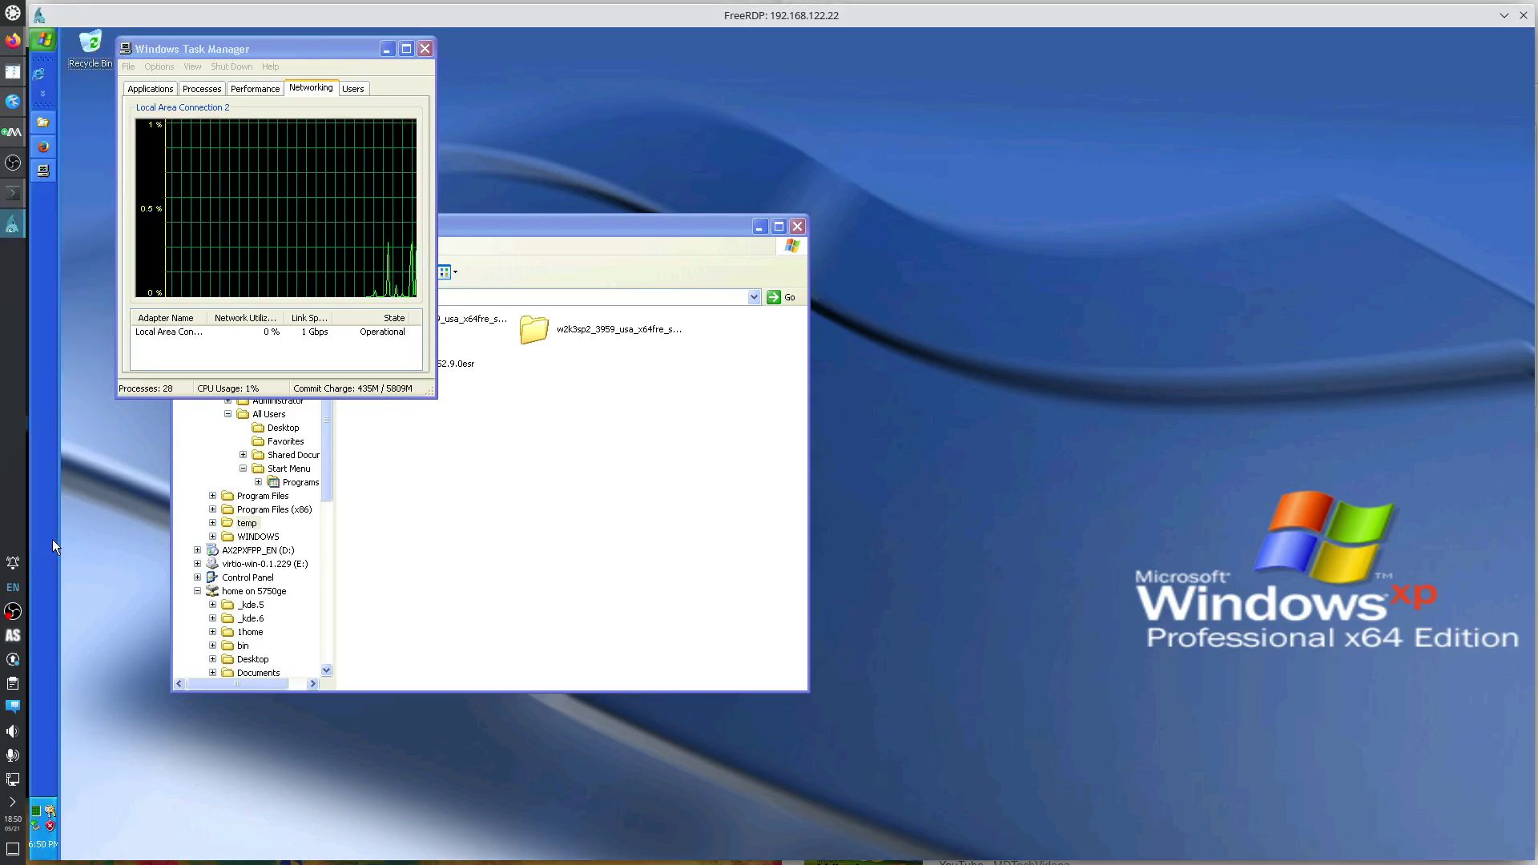
right_click(46, 534)
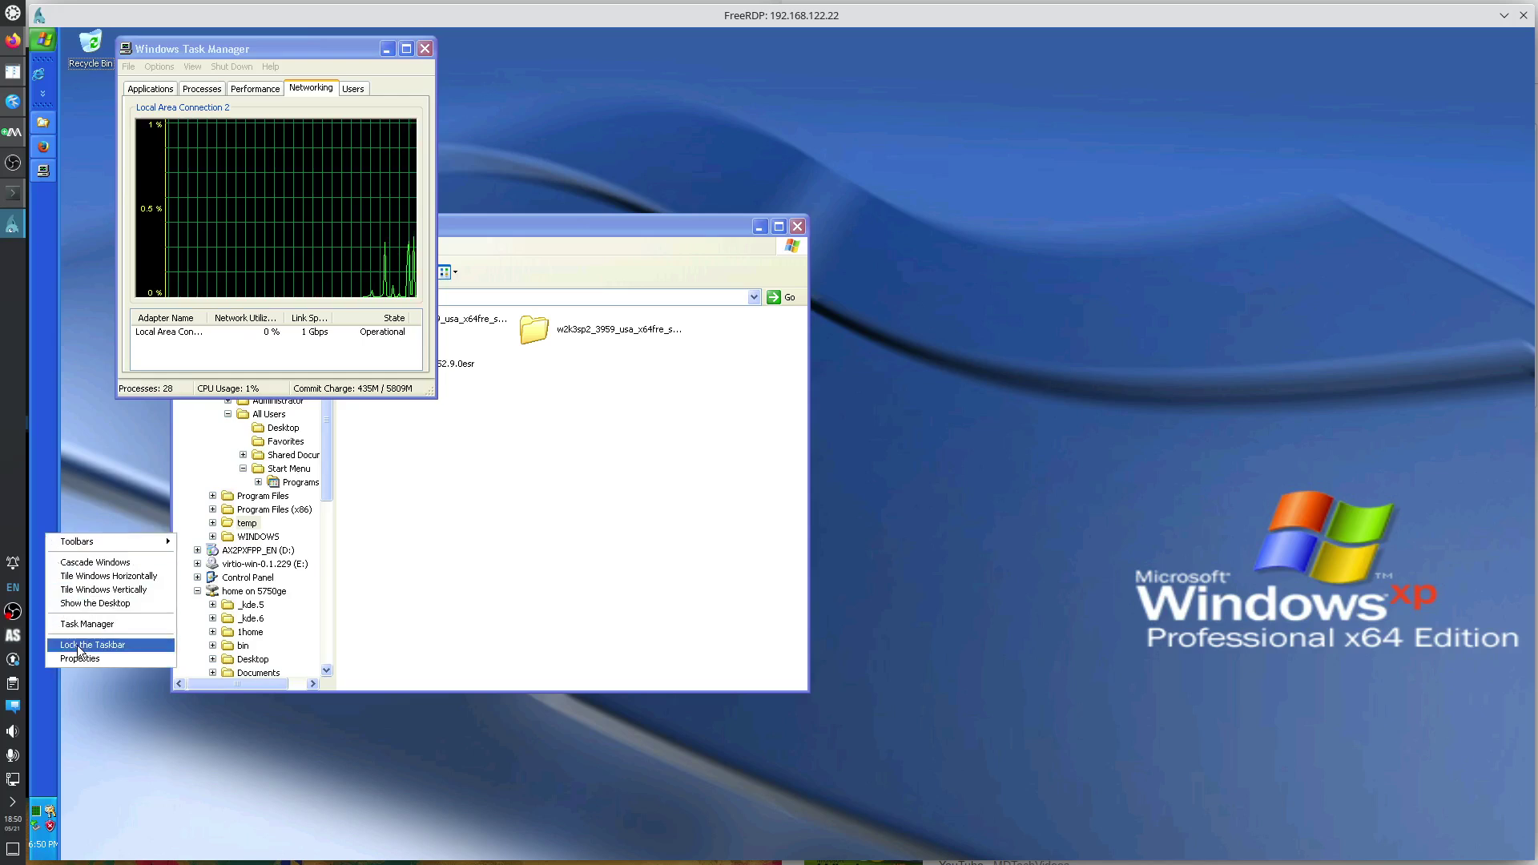
left_click(78, 645)
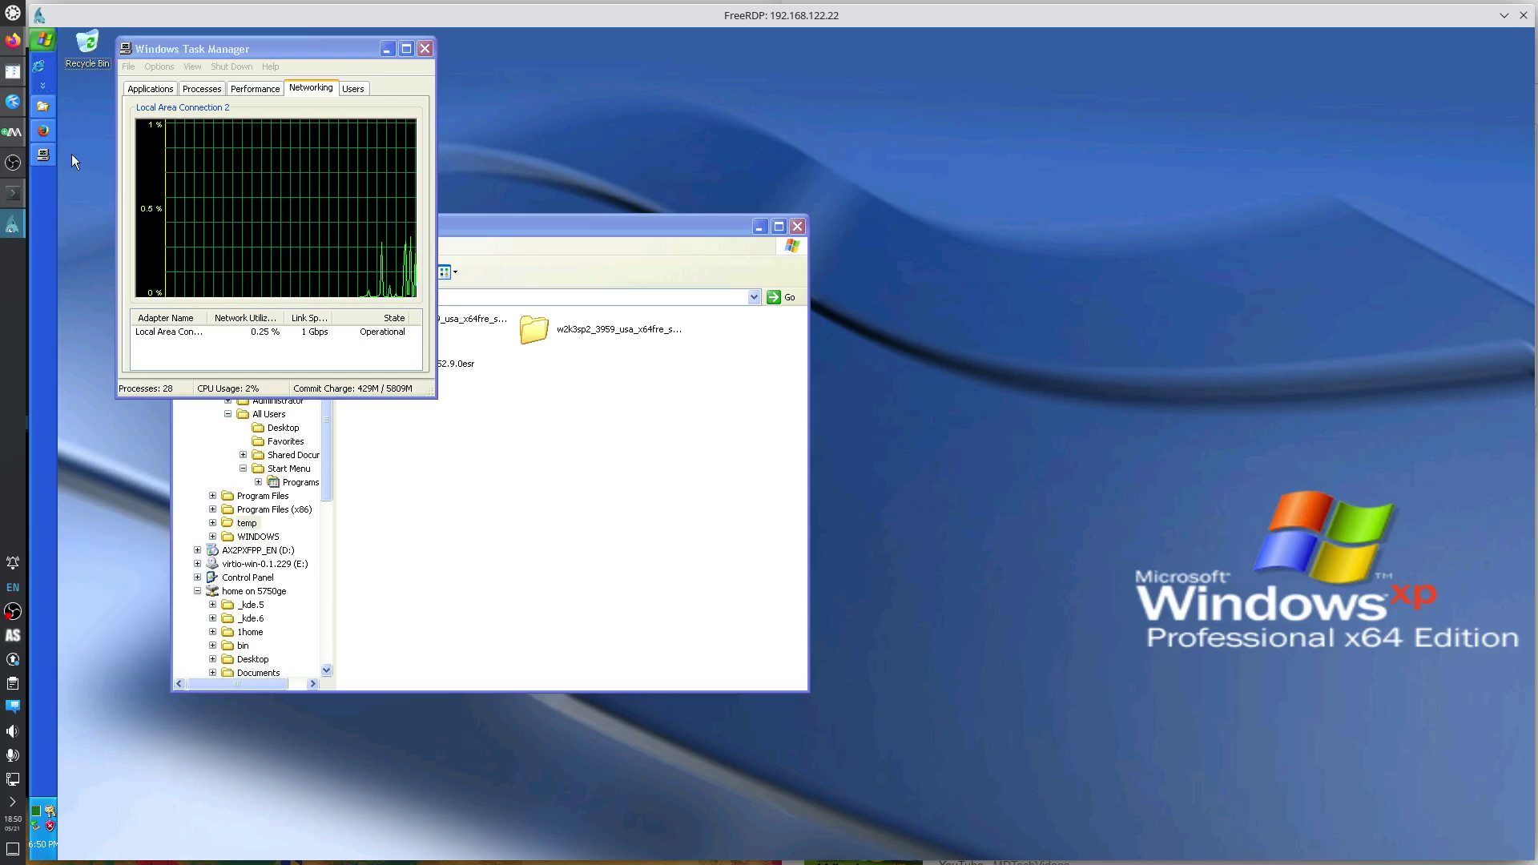
Delete the Launch Internet Explorer Browser shortcut from Quick Launch, confirming Yes.
left_click(44, 85)
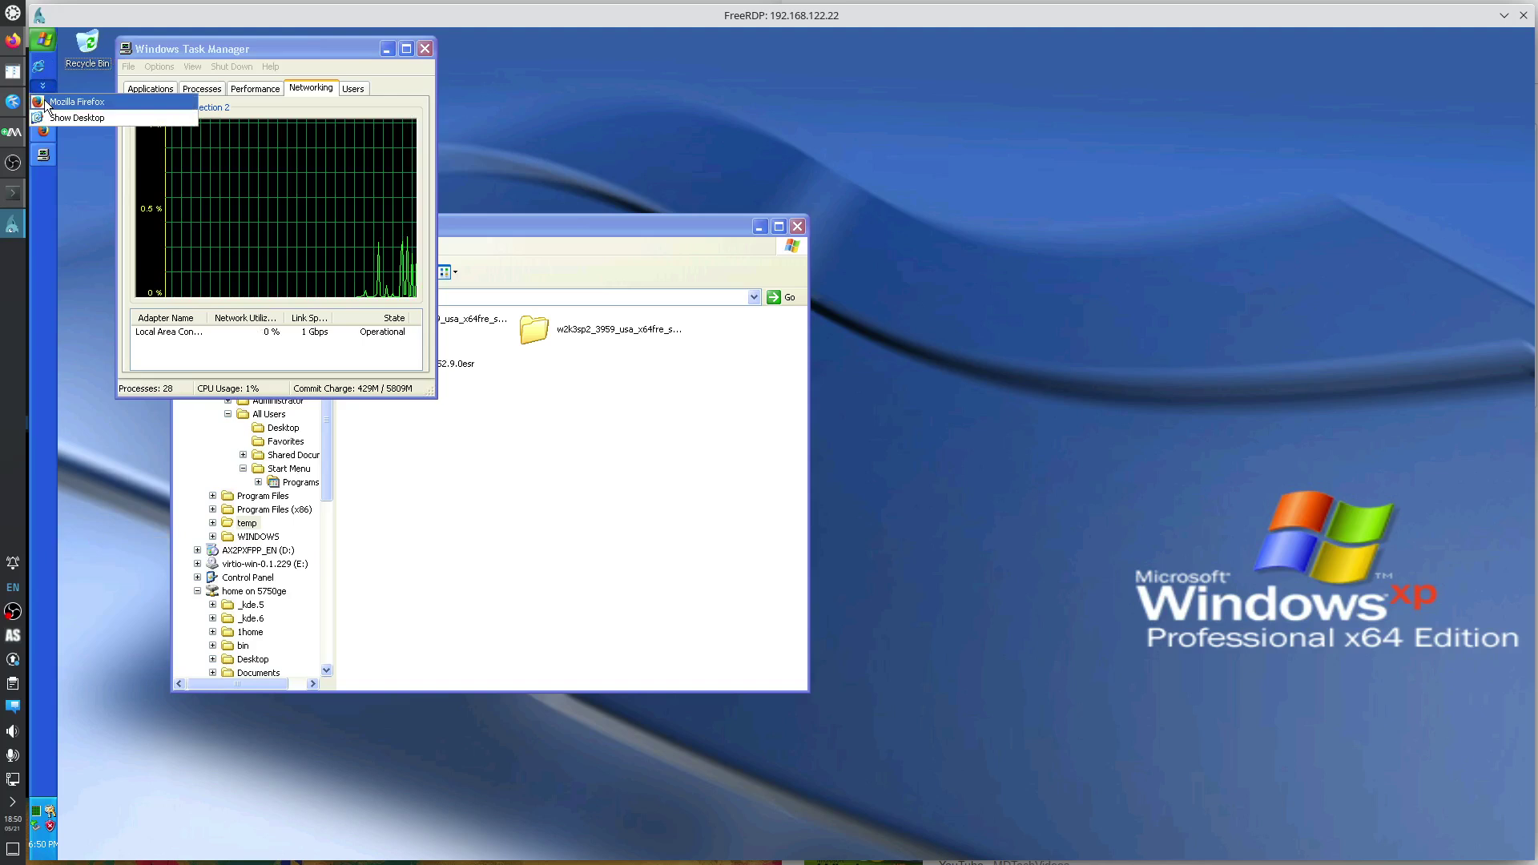
right_click(59, 114)
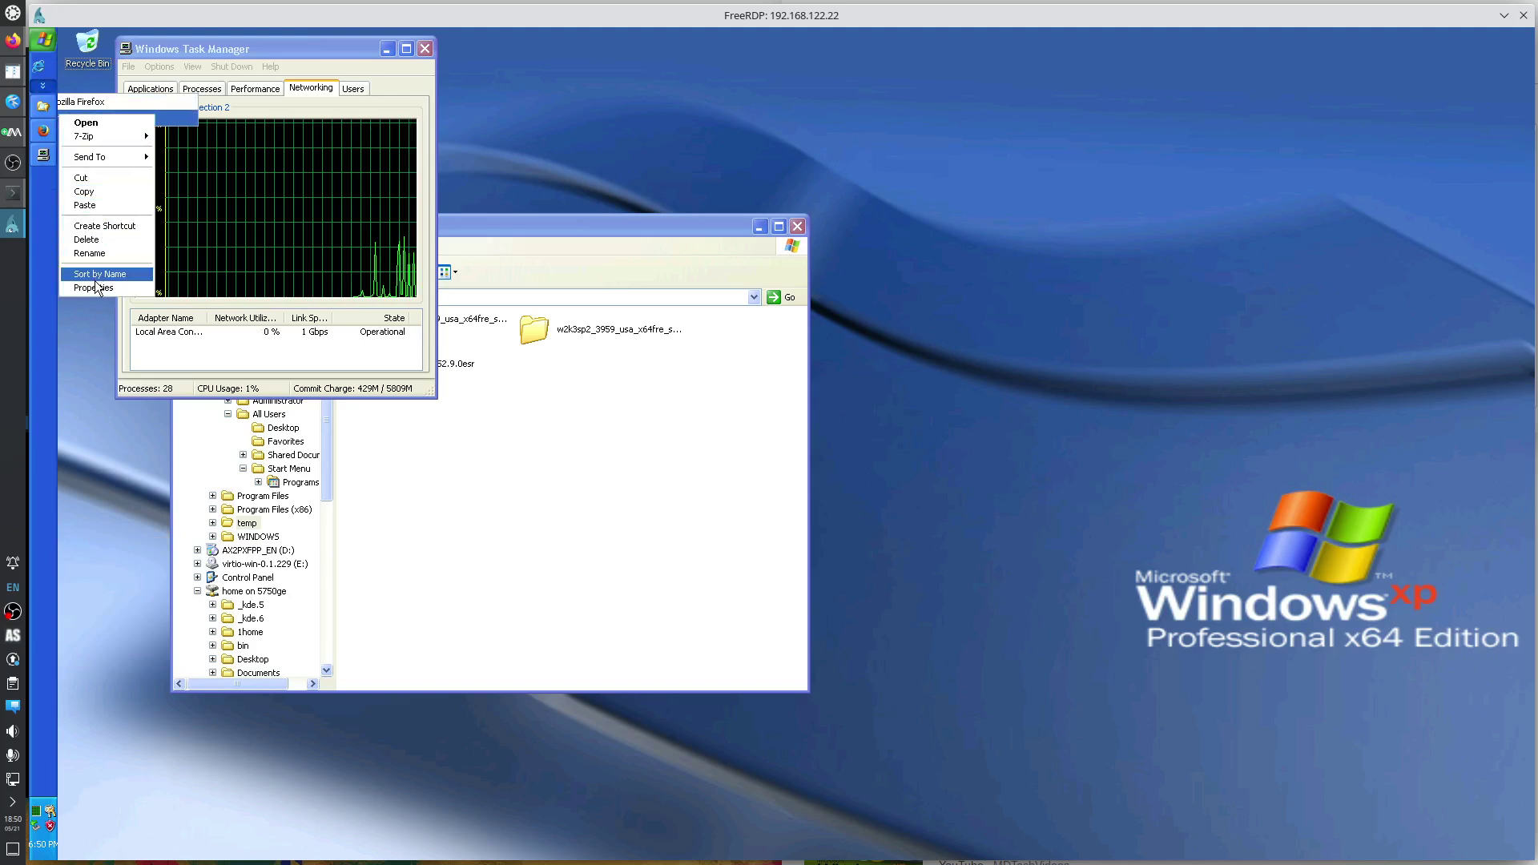
left_click(45, 233)
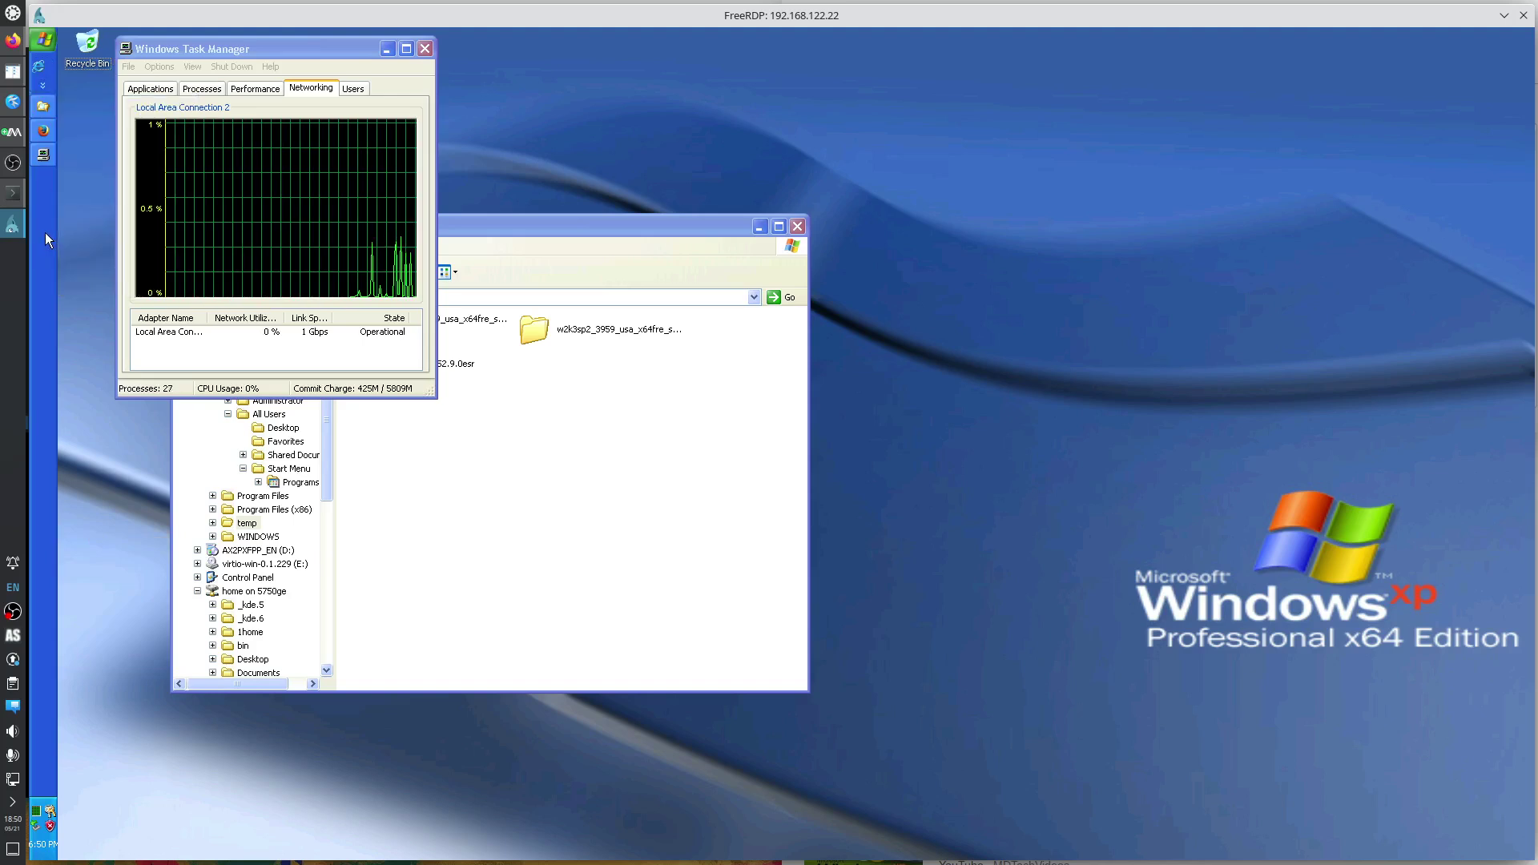
right_click(39, 69)
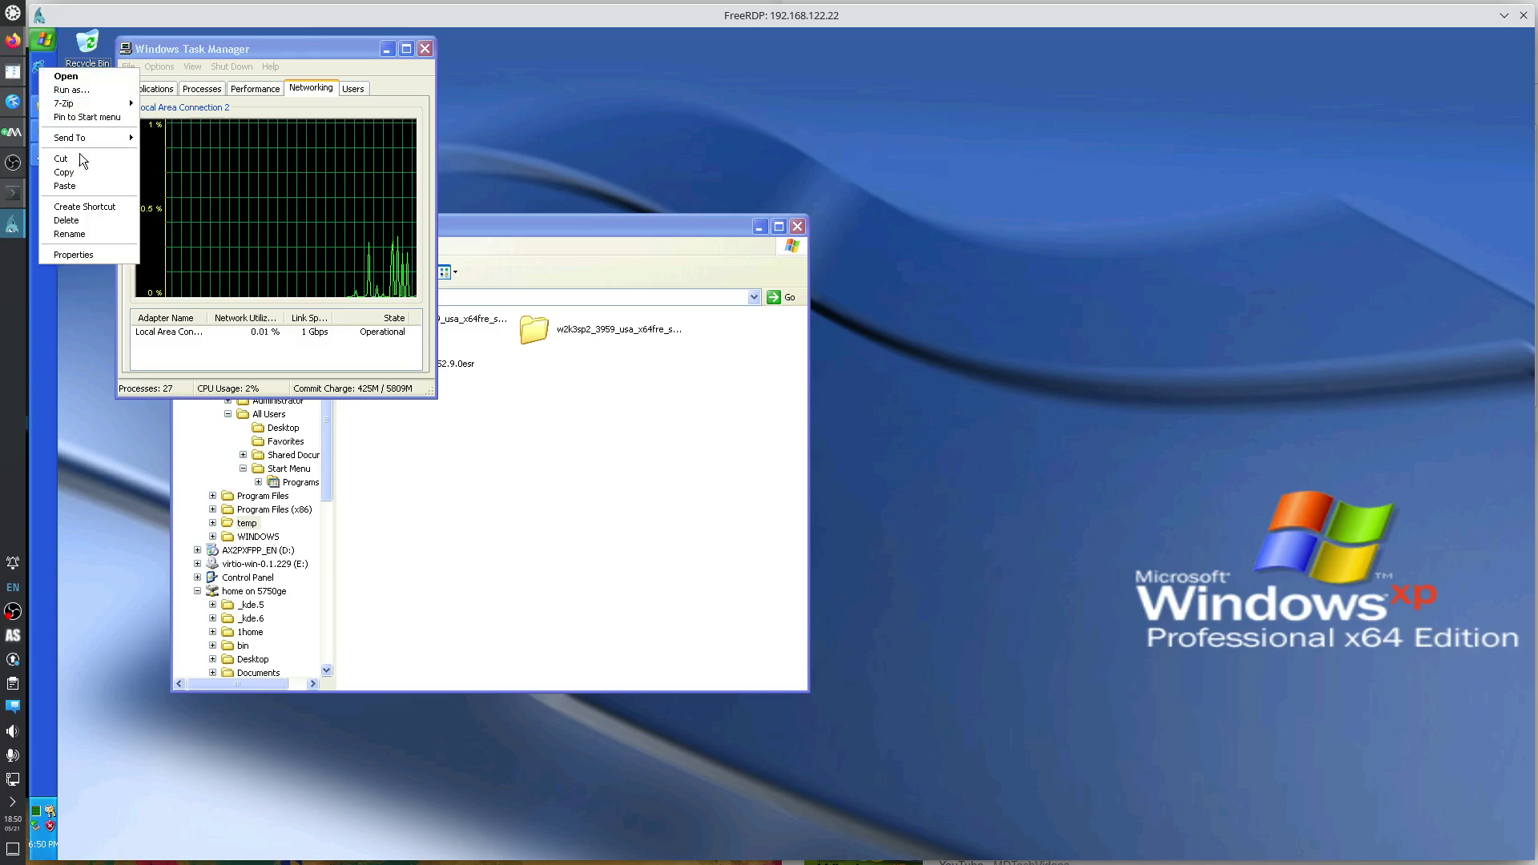
left_click(80, 221)
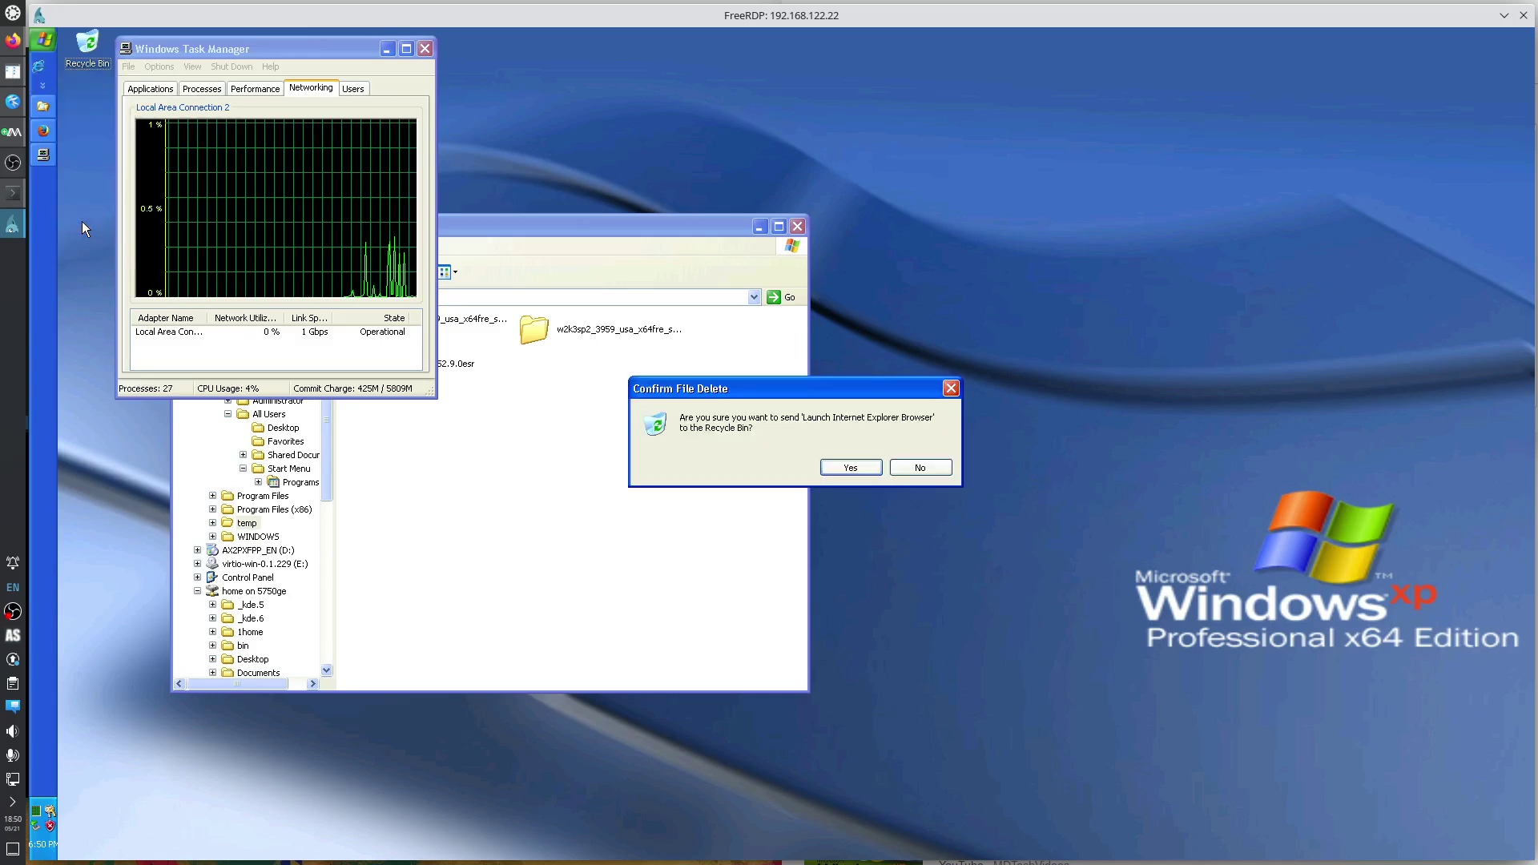
left_click(850, 468)
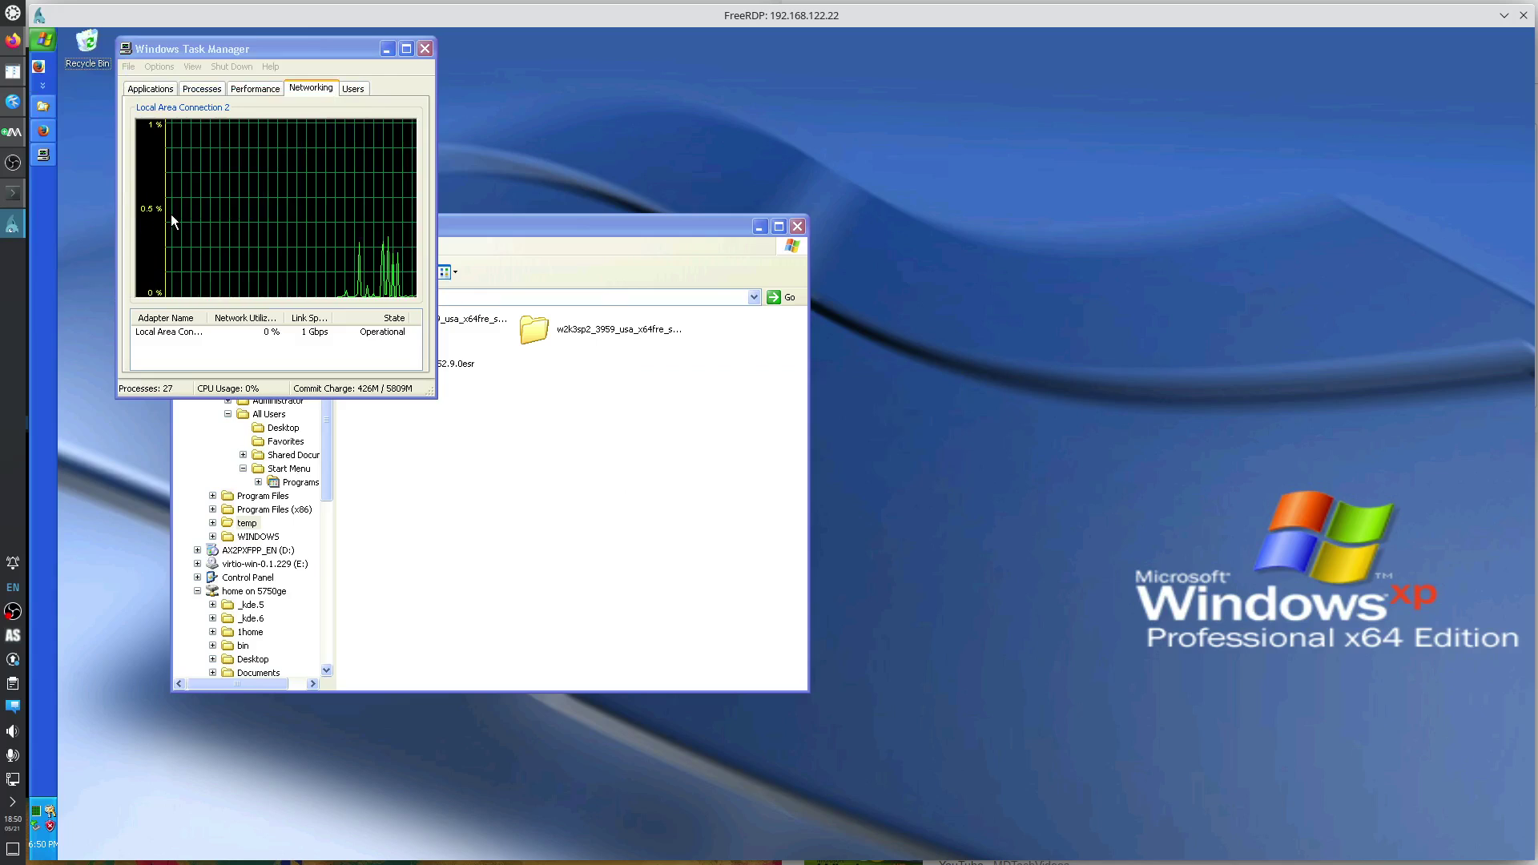
Look through Task Manager's shutdown, display and file menus.
left_click(231, 66)
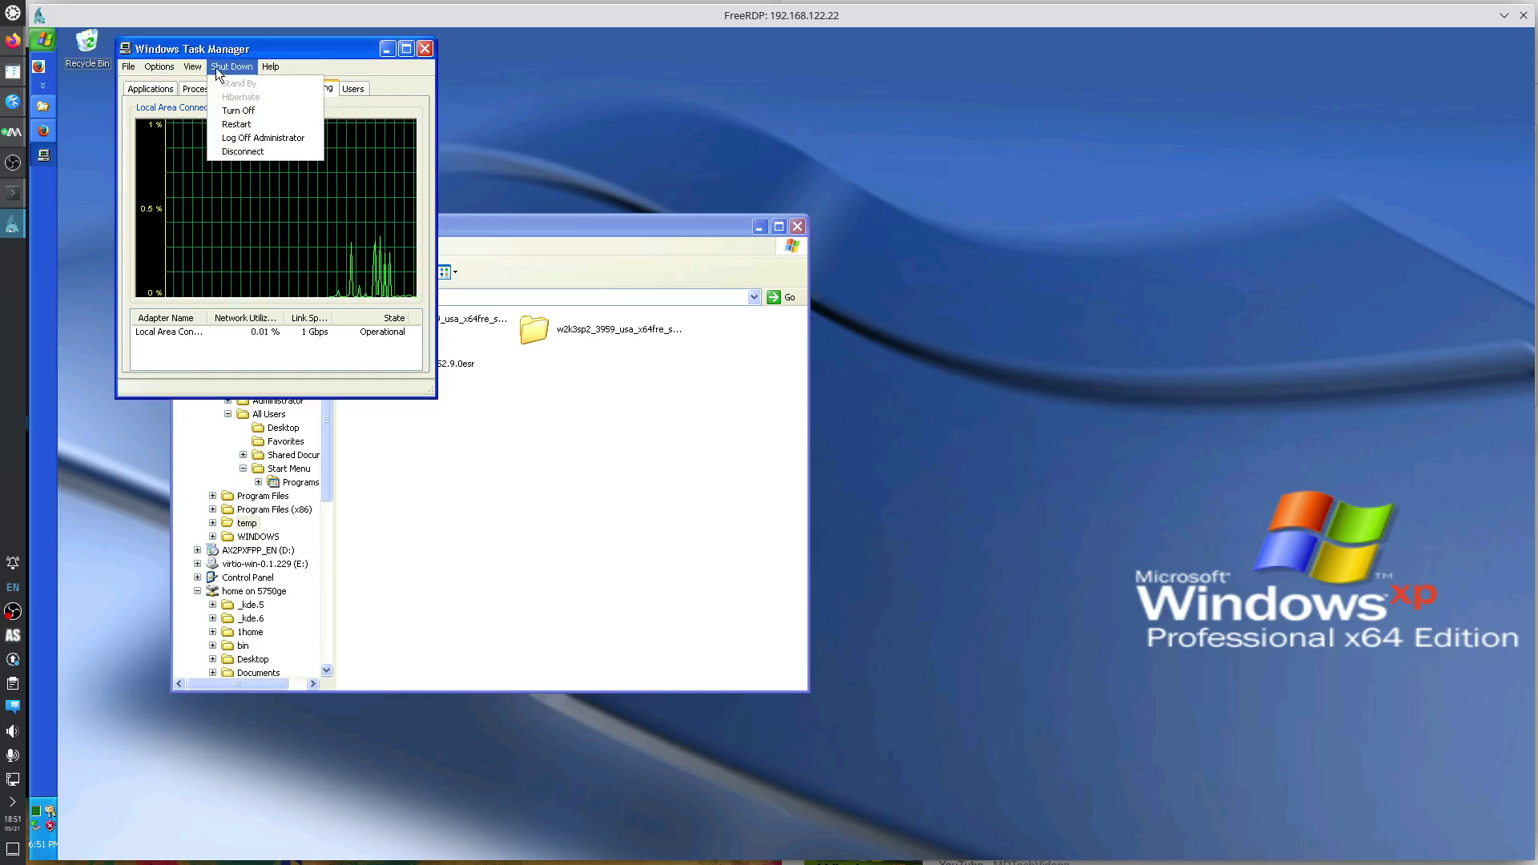
left_click(164, 67)
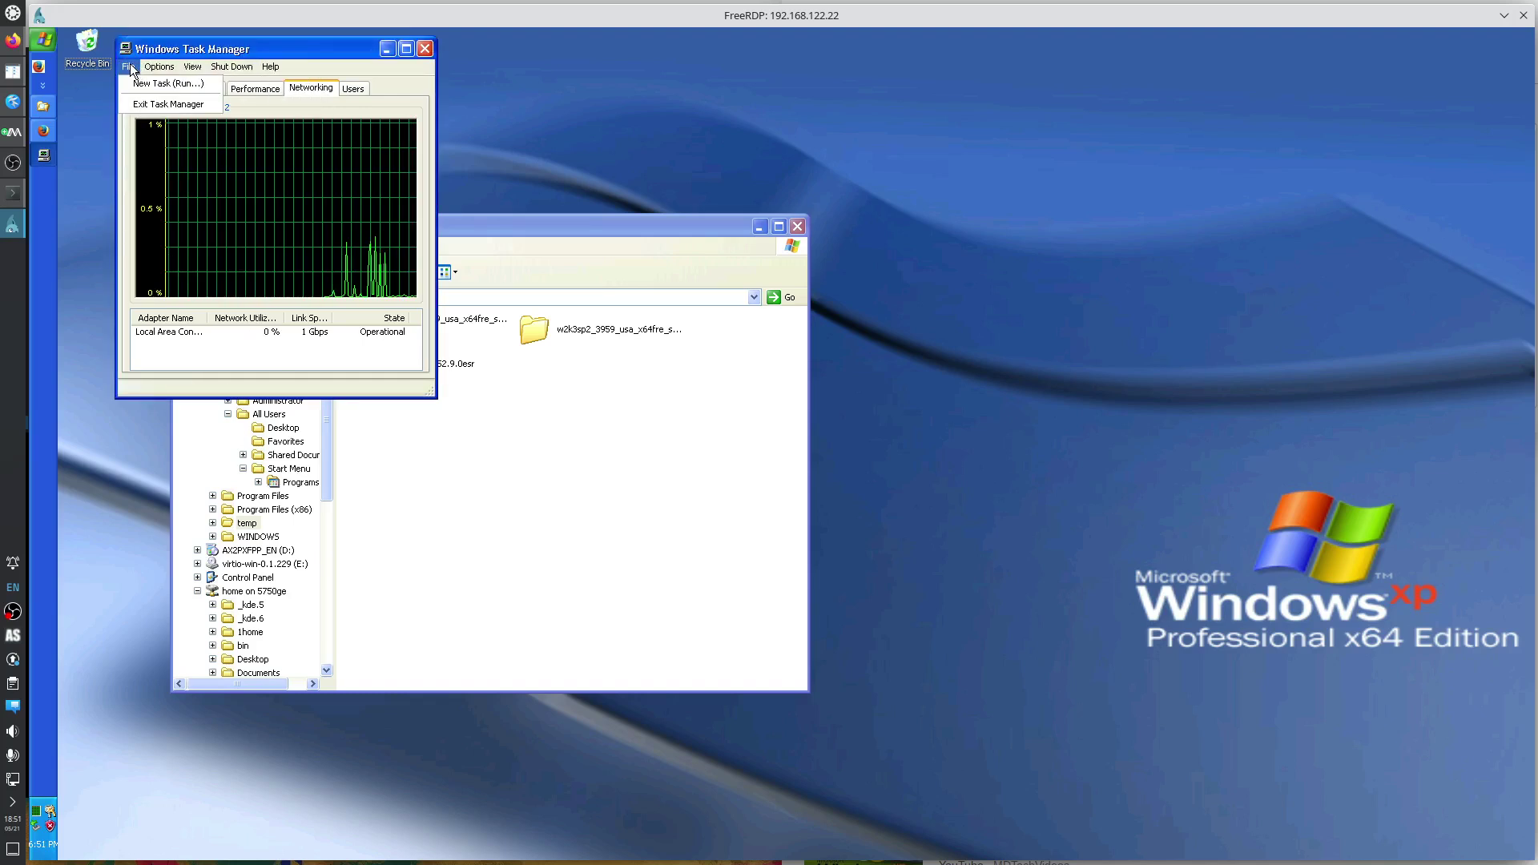
left_click(207, 68)
Switch Task Manager to its Performance page and enlarge the window.
mouse_move(160, 67)
left_click(232, 218)
left_click(210, 92)
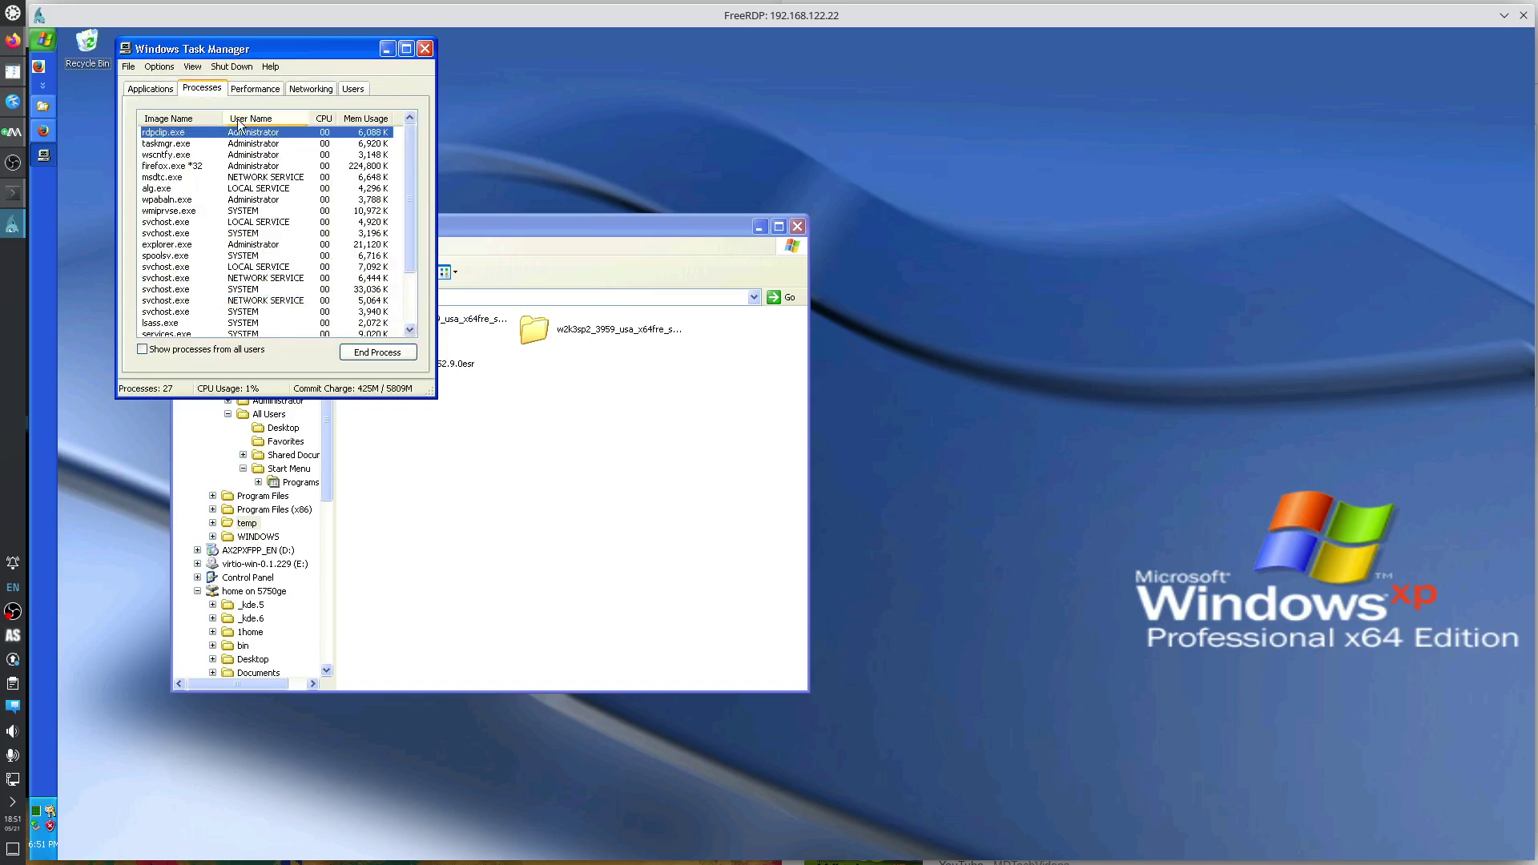
left_click(252, 89)
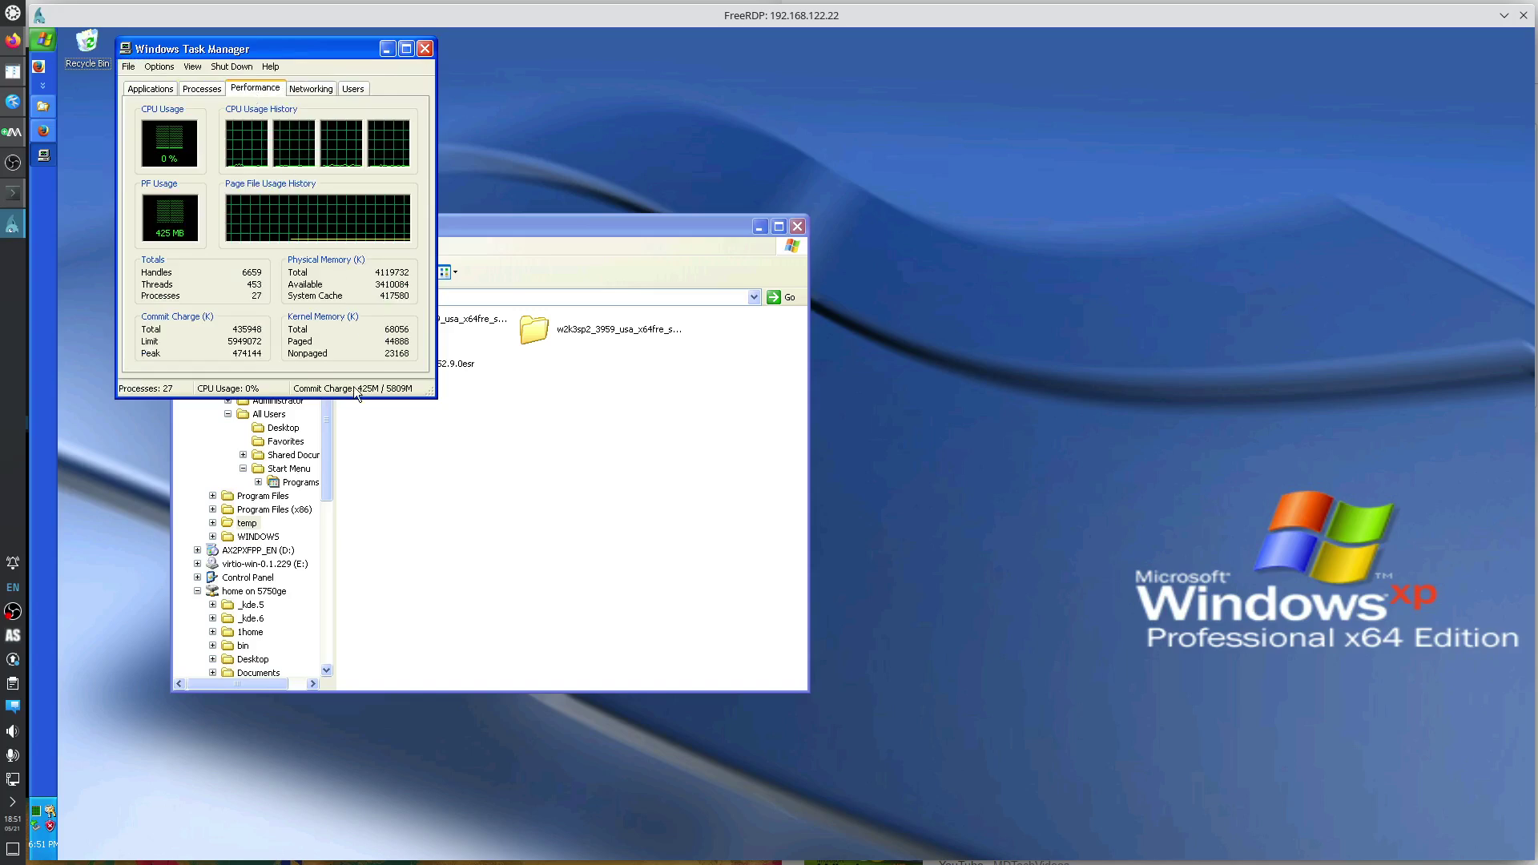
left_click_drag(430, 390, 489, 435)
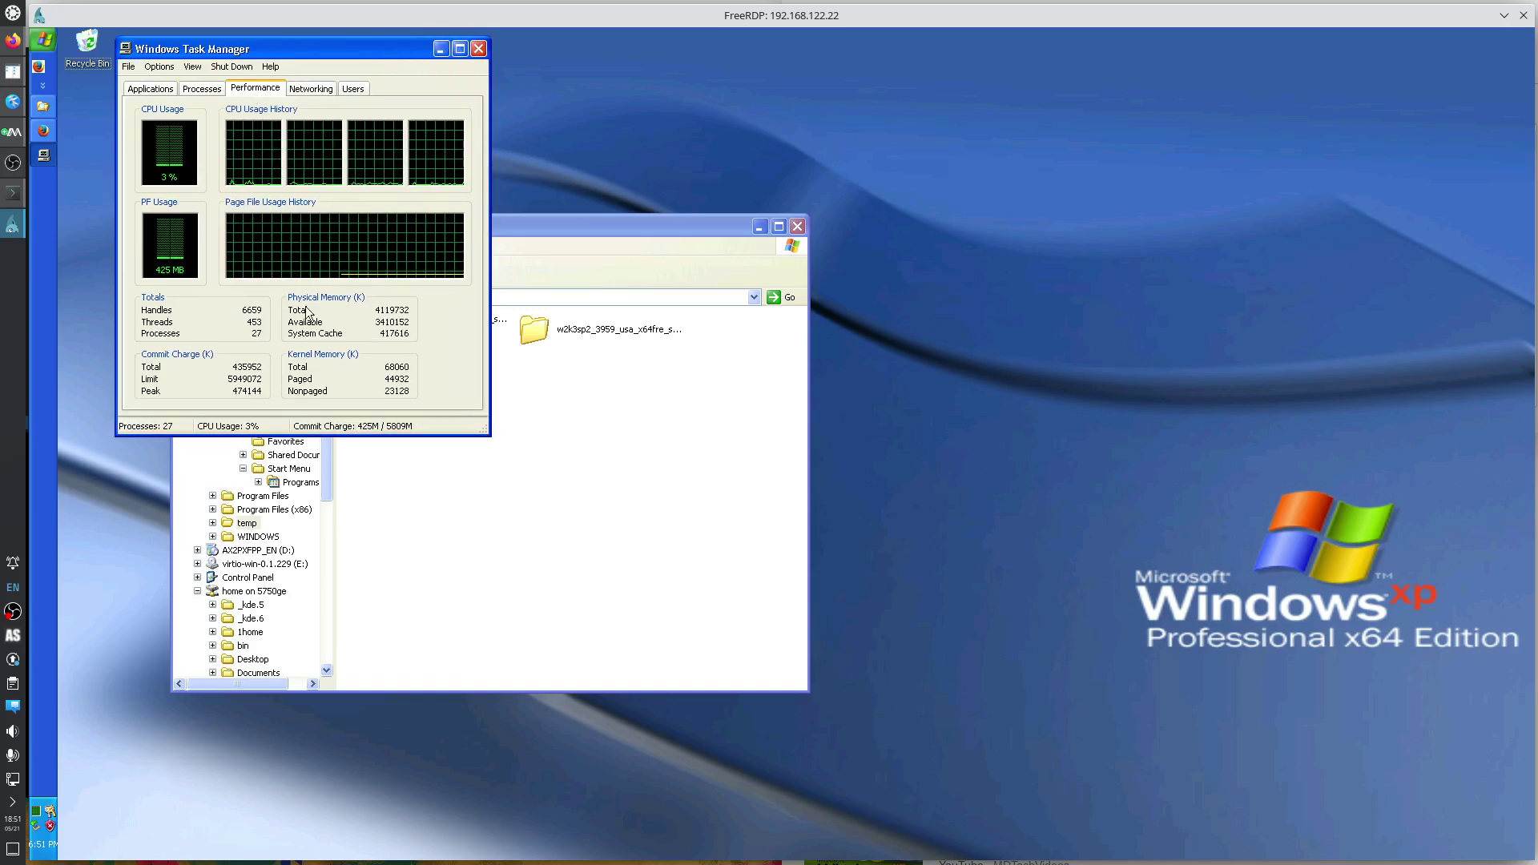
Review the system summary in System Information from Accessories > System Tools, then close it.
left_click(38, 44)
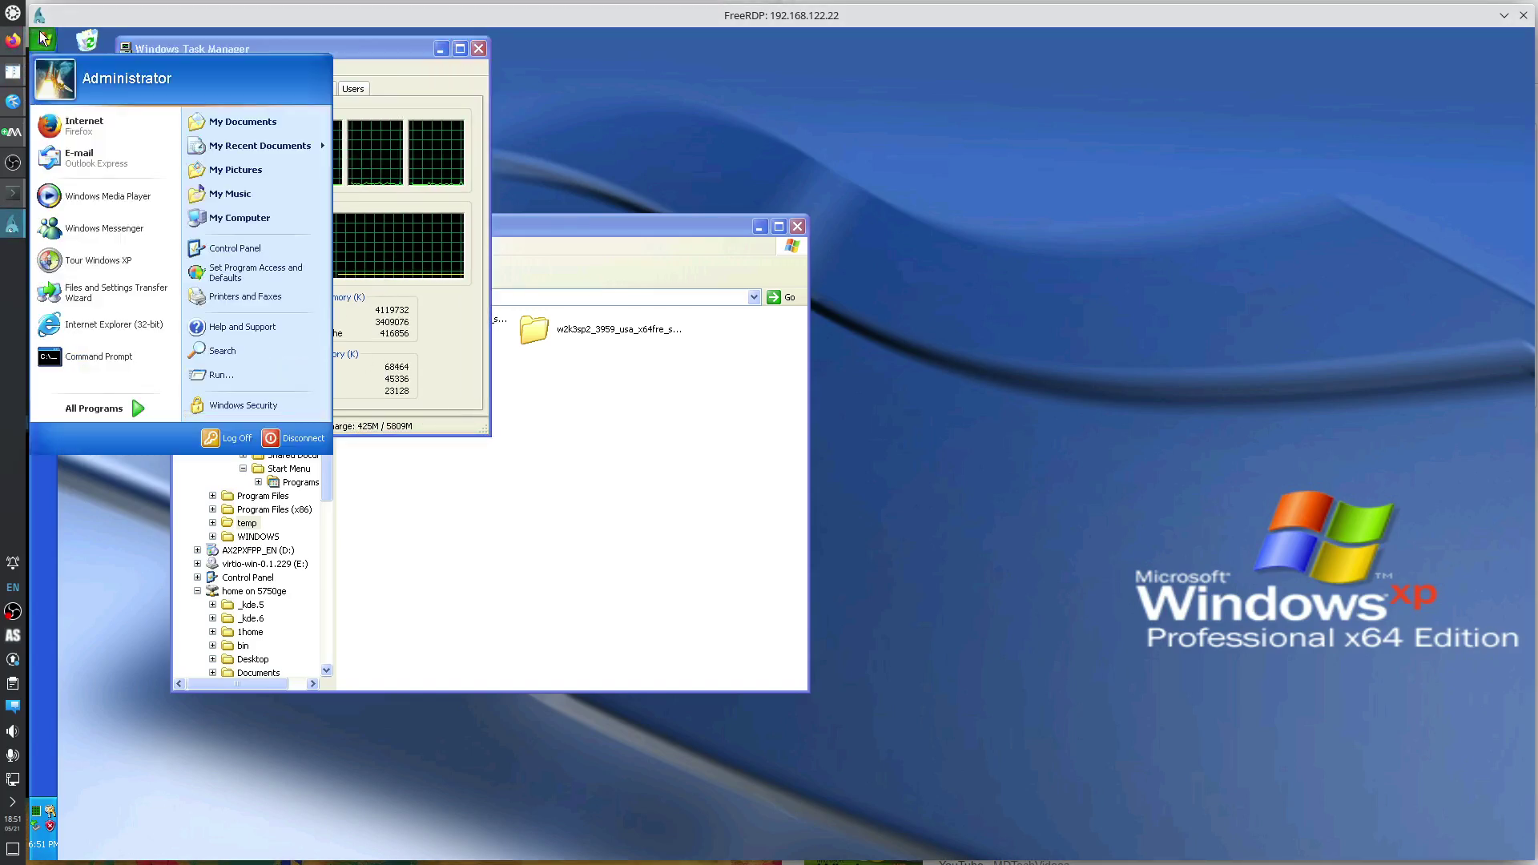
mouse_move(148, 410)
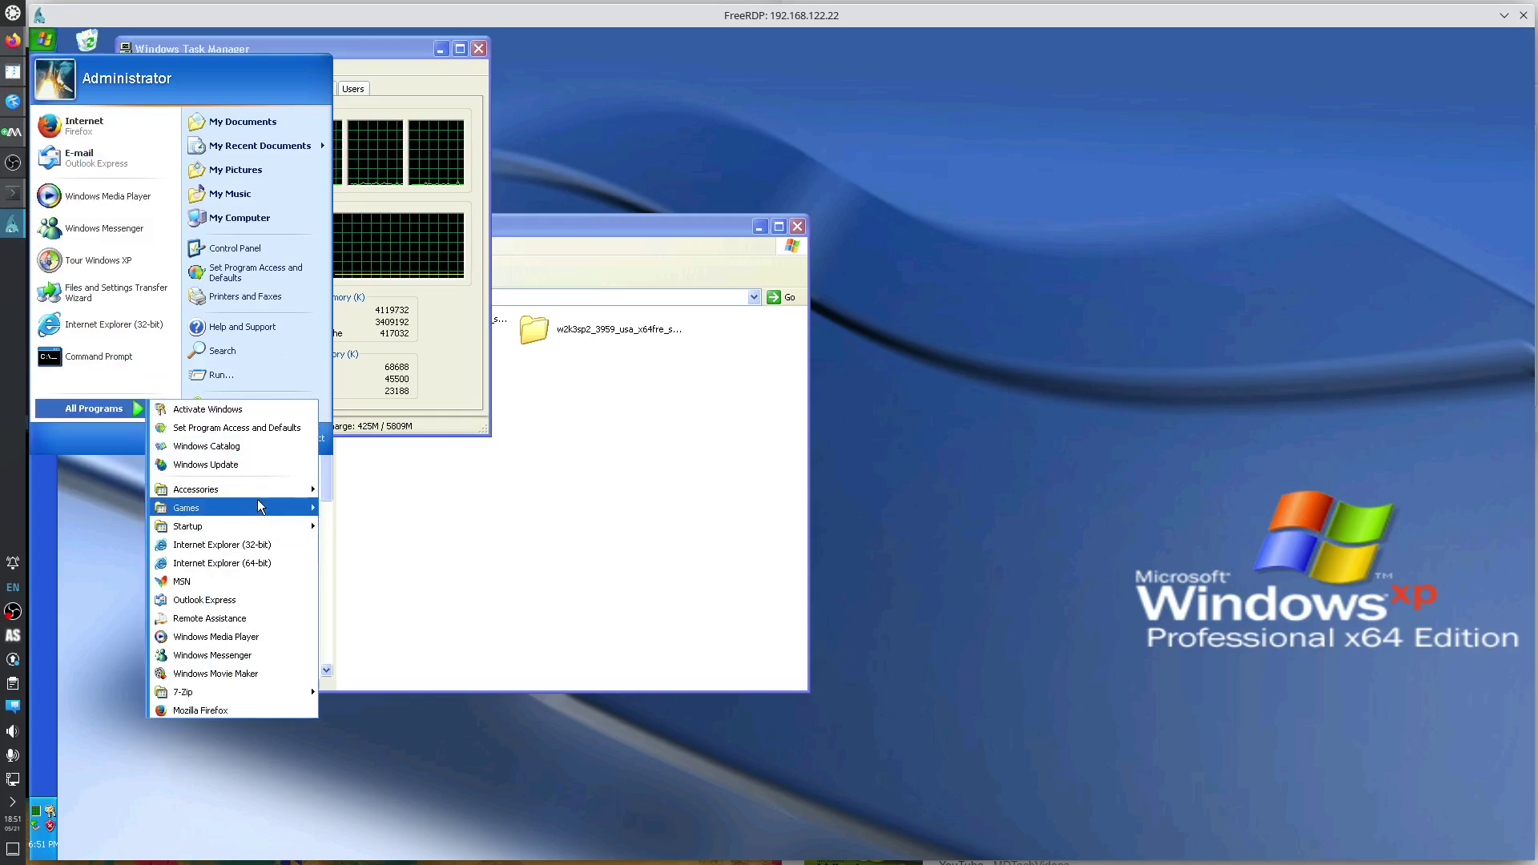
mouse_move(257, 488)
mouse_move(376, 545)
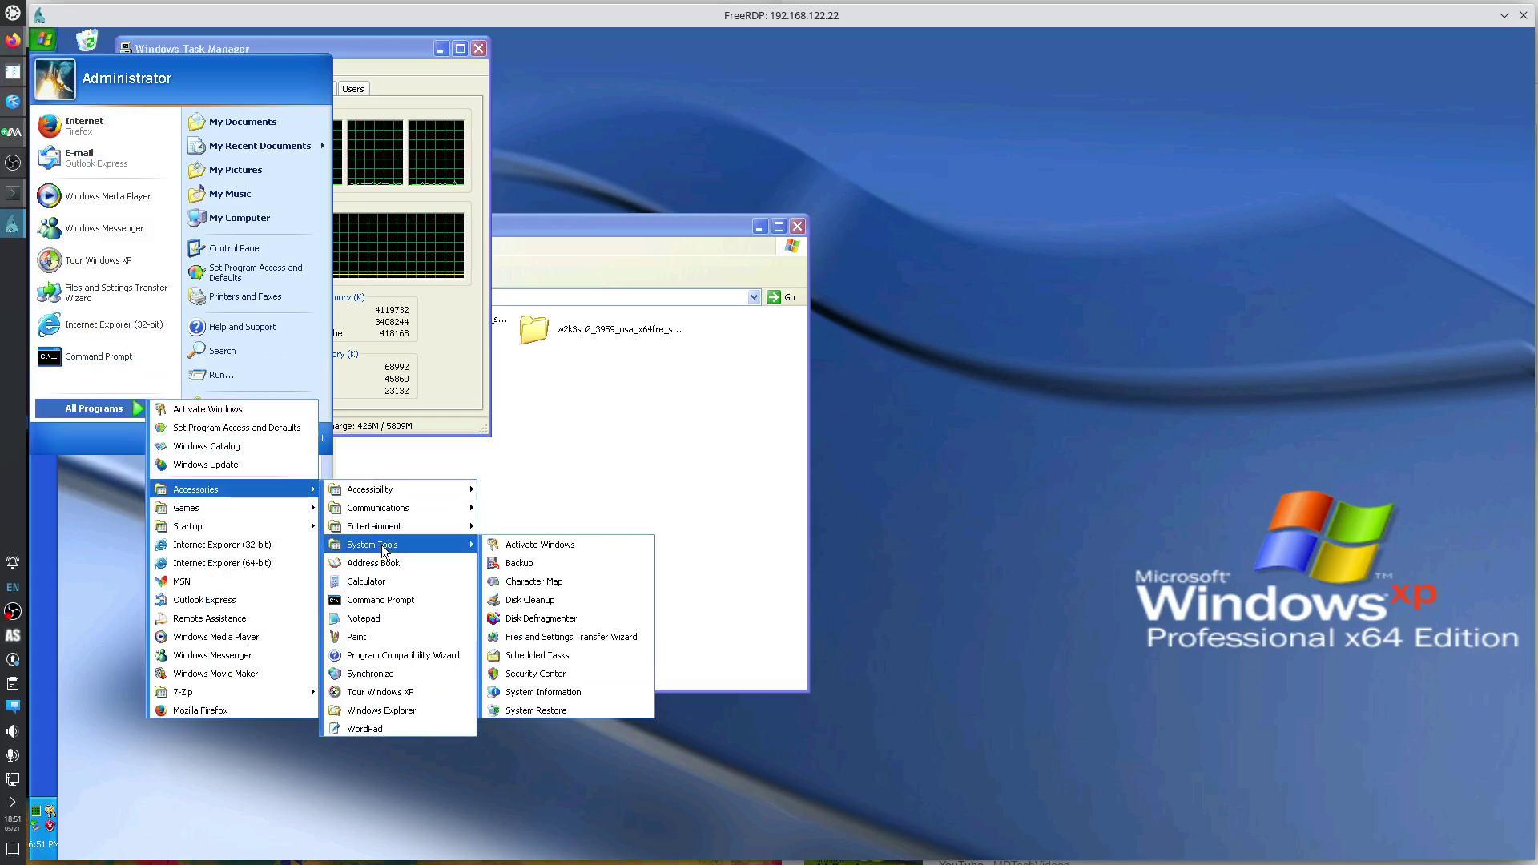
left_click(543, 692)
mouse_move(267, 56)
left_mouse_down()
mouse_move(354, 240)
mouse_move(355, 346)
left_mouse_up()
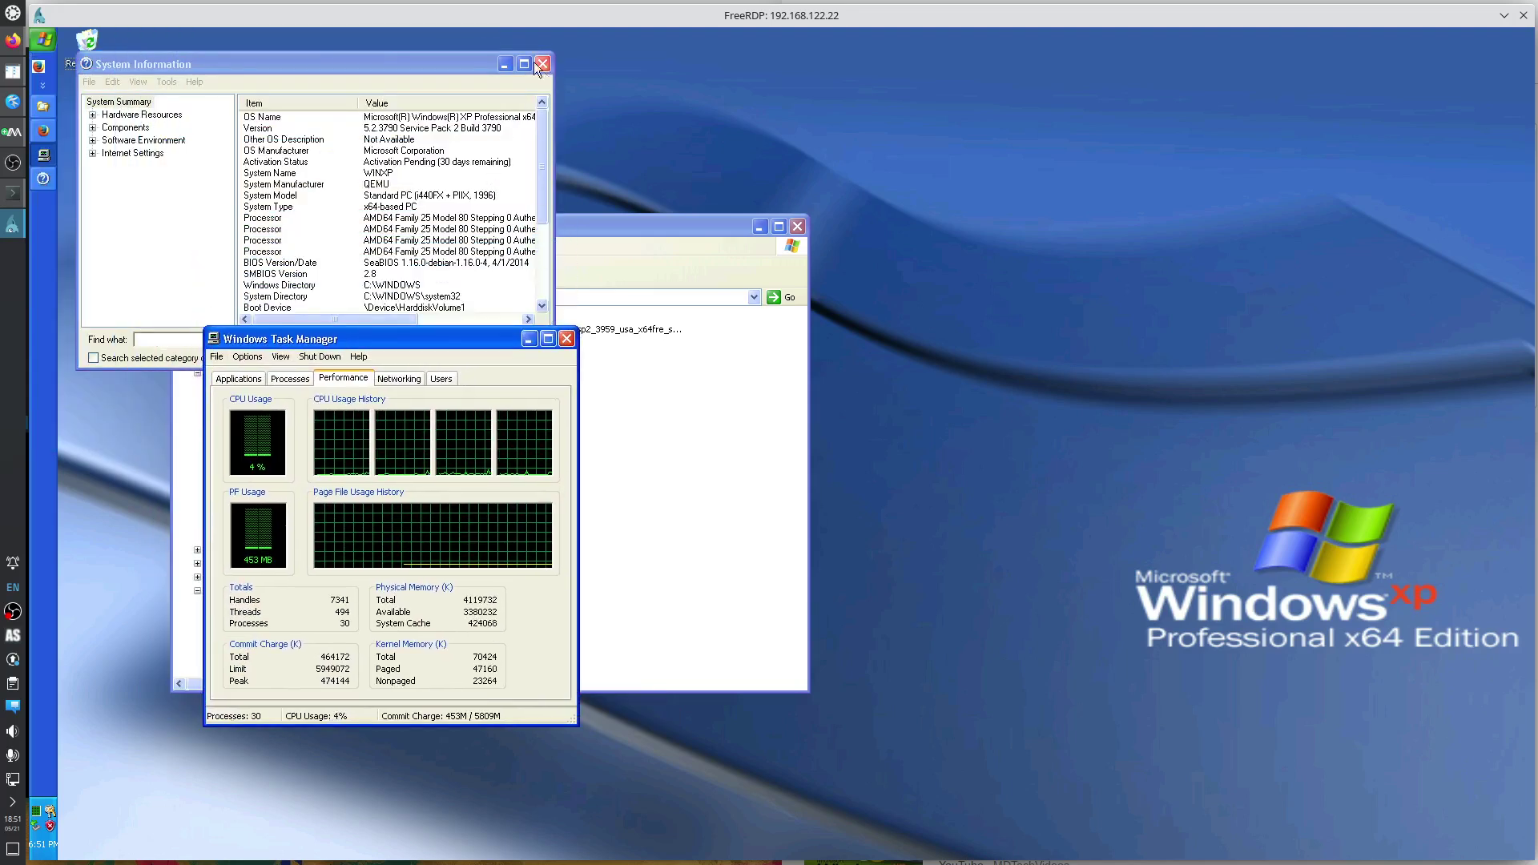
left_click_drag(527, 61, 982, 103)
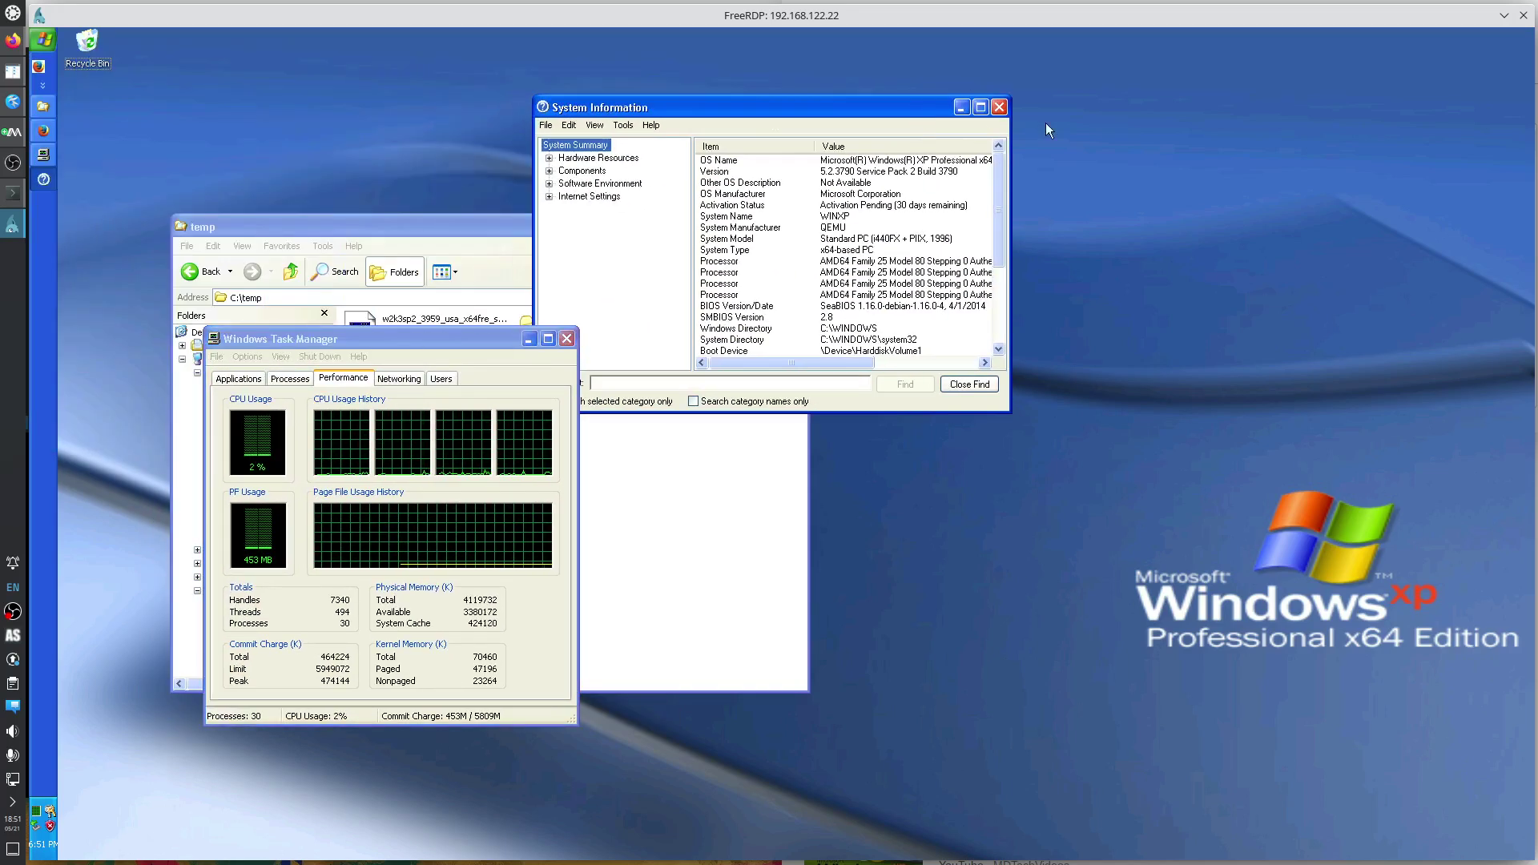
left_click(999, 108)
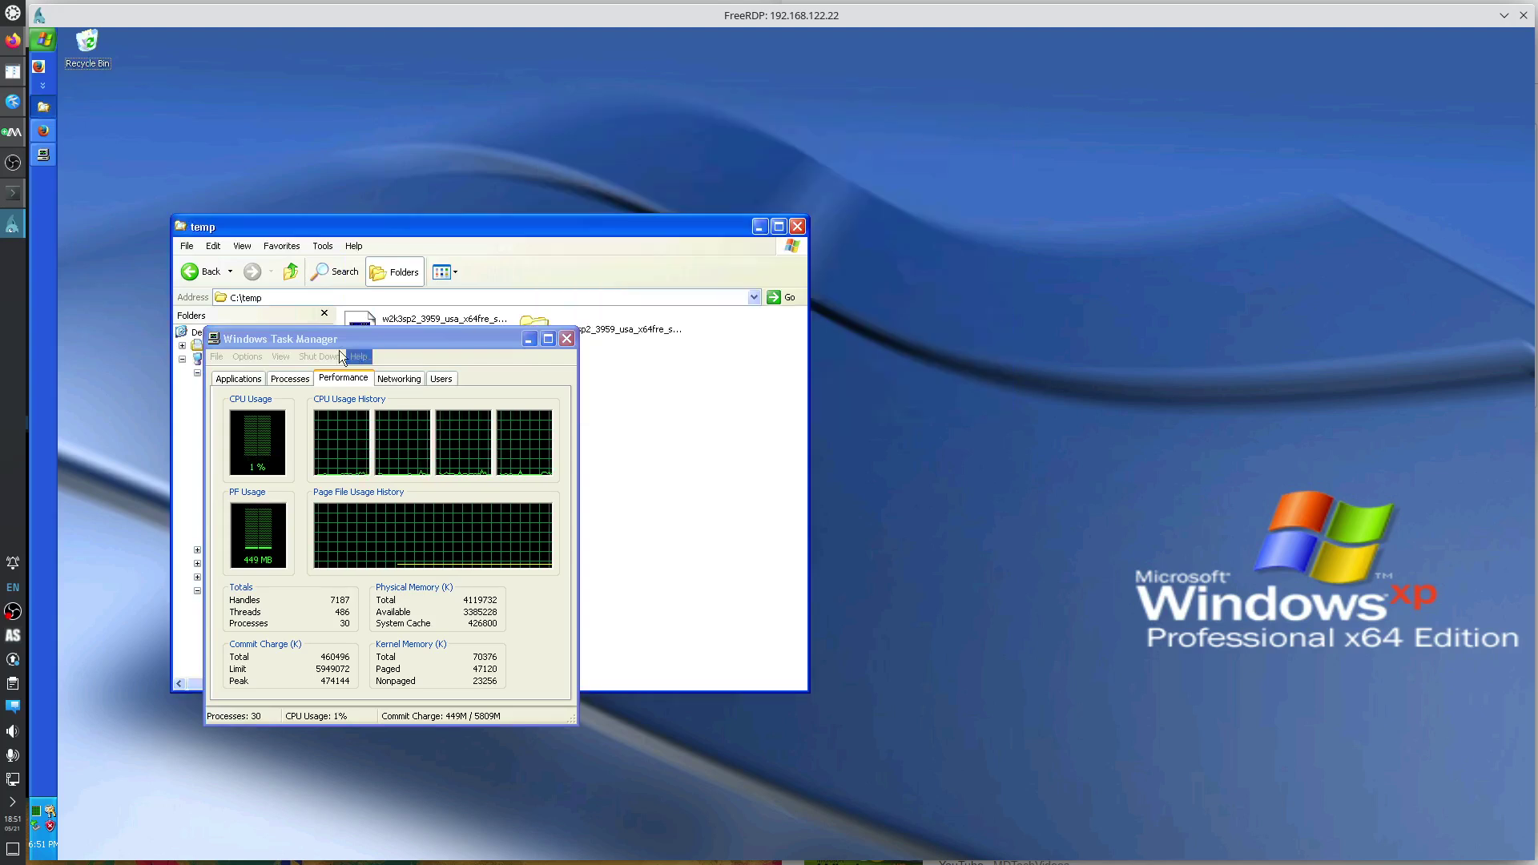
left_click(43, 43)
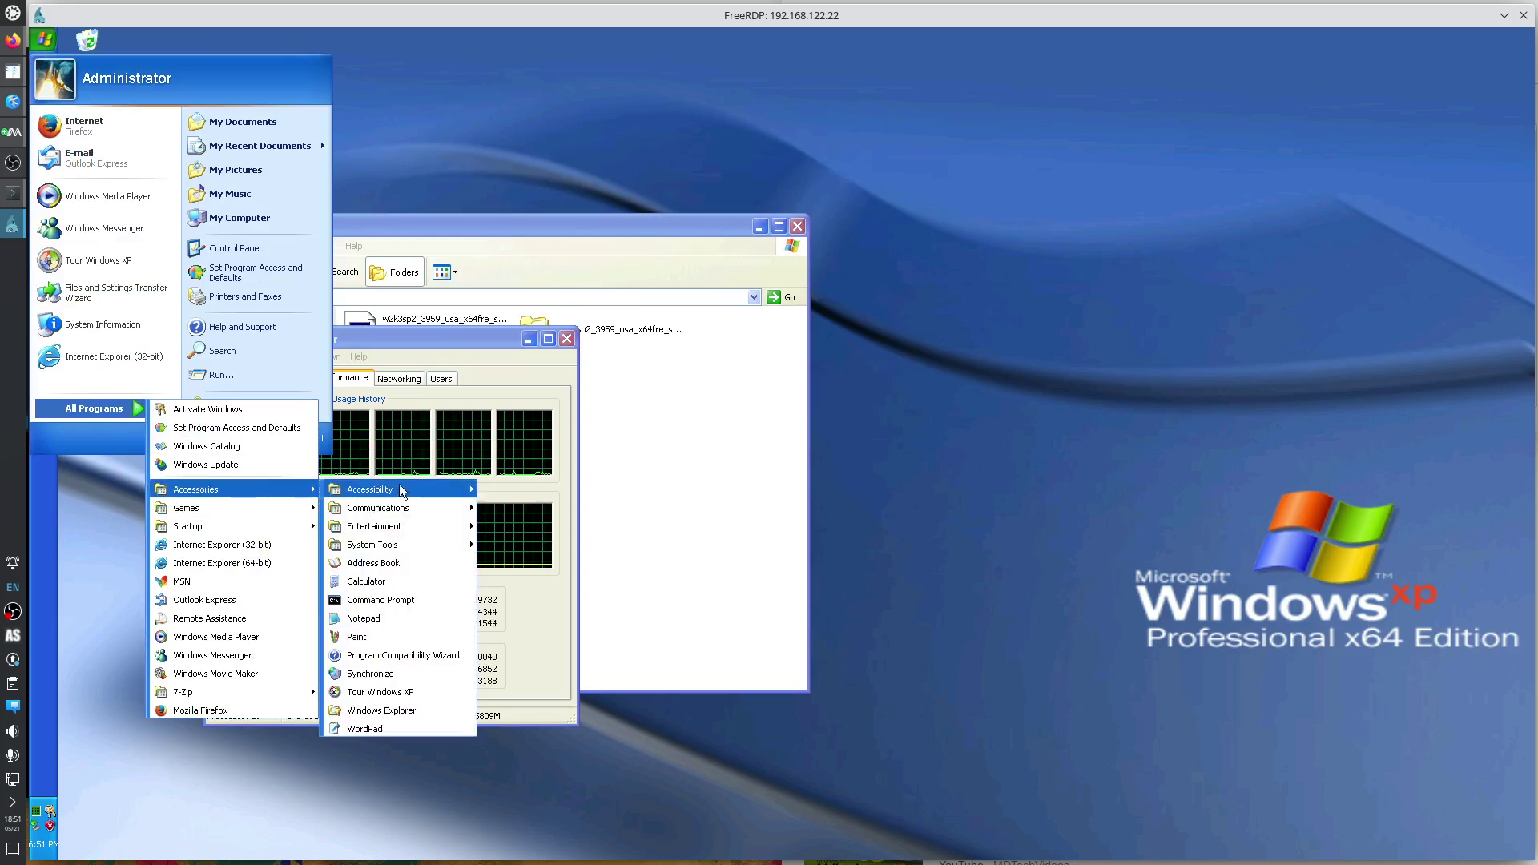
mouse_move(412, 484)
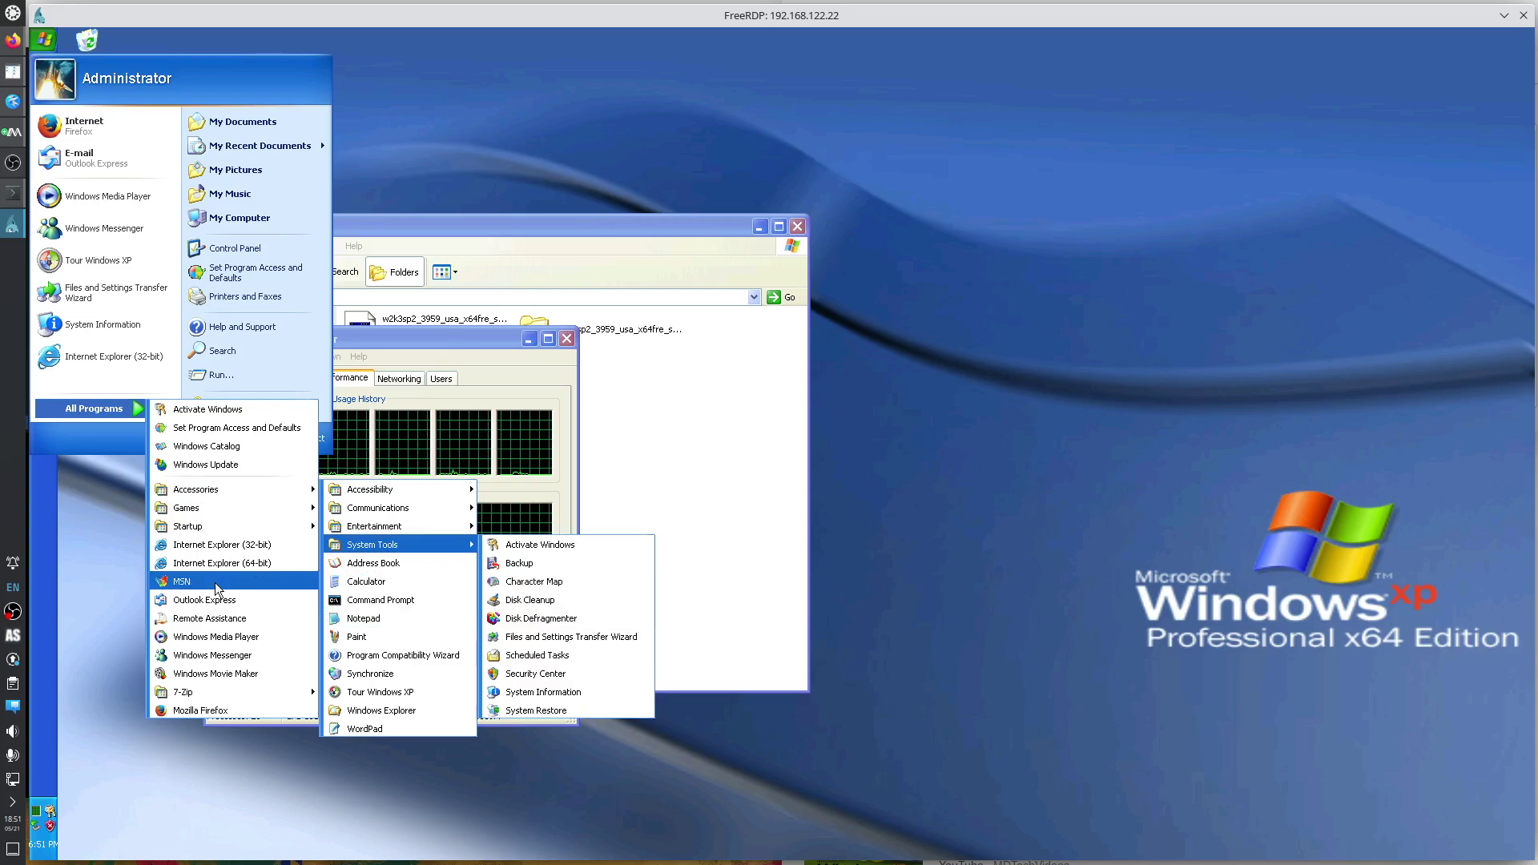
left_click(100, 560)
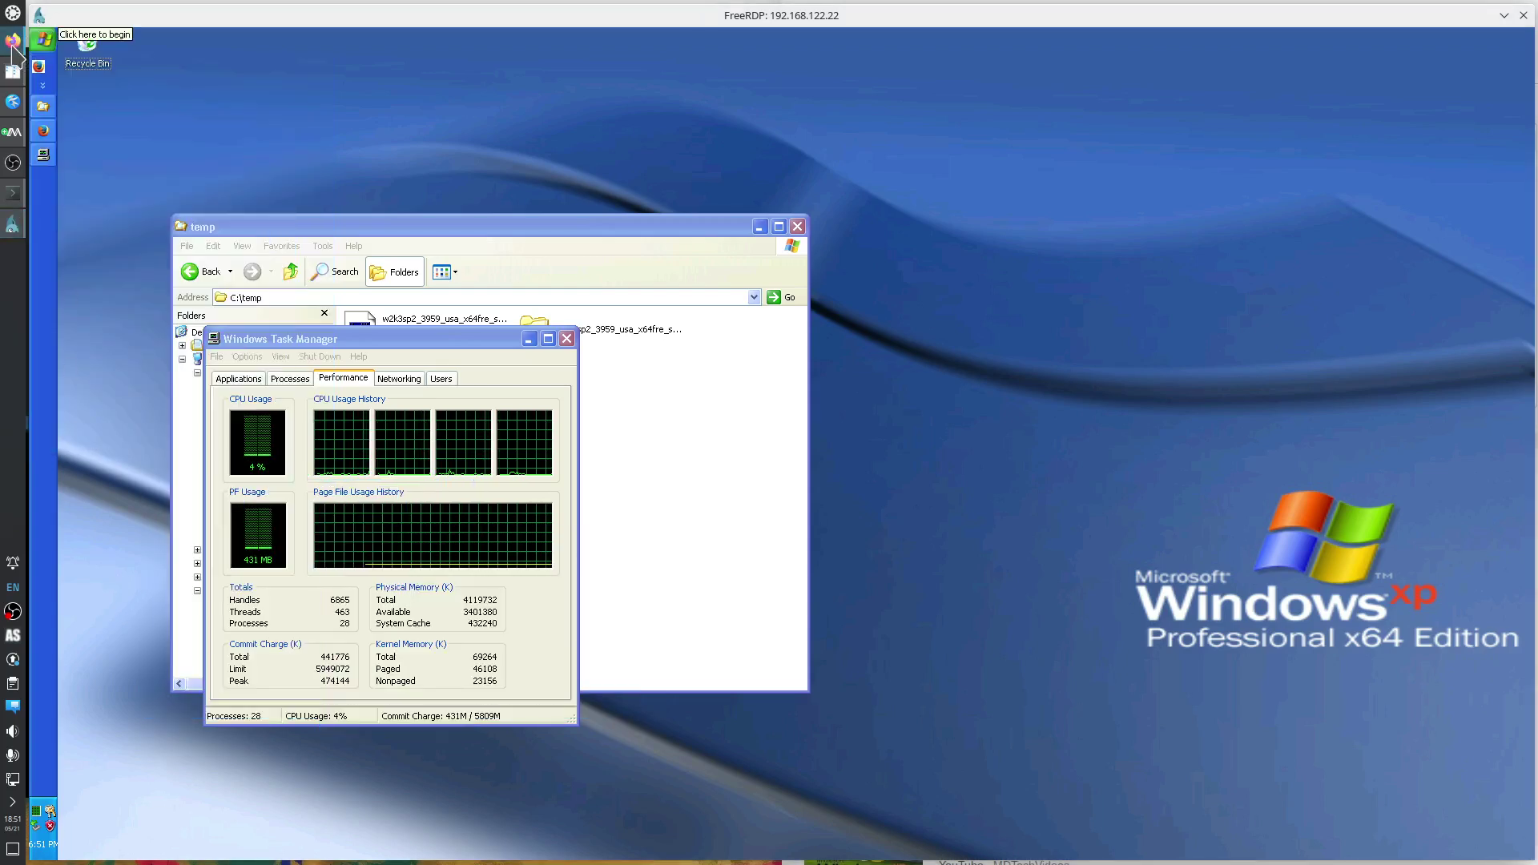
Search Google for 'windows performance tools command line'.
left_click(12, 43)
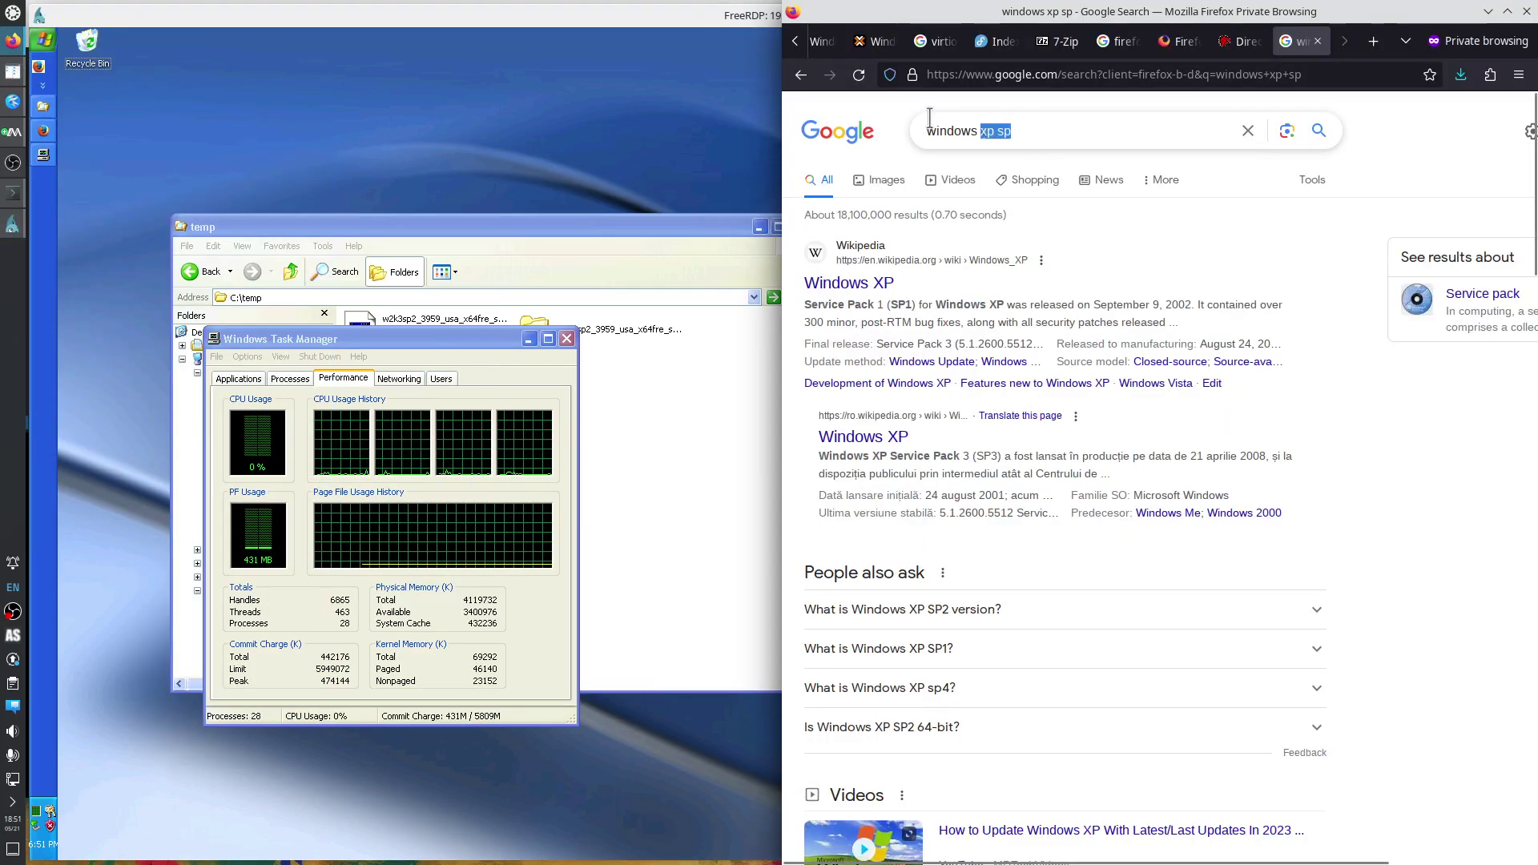
left_click_drag(1041, 133, 855, 120)
type("windows ")
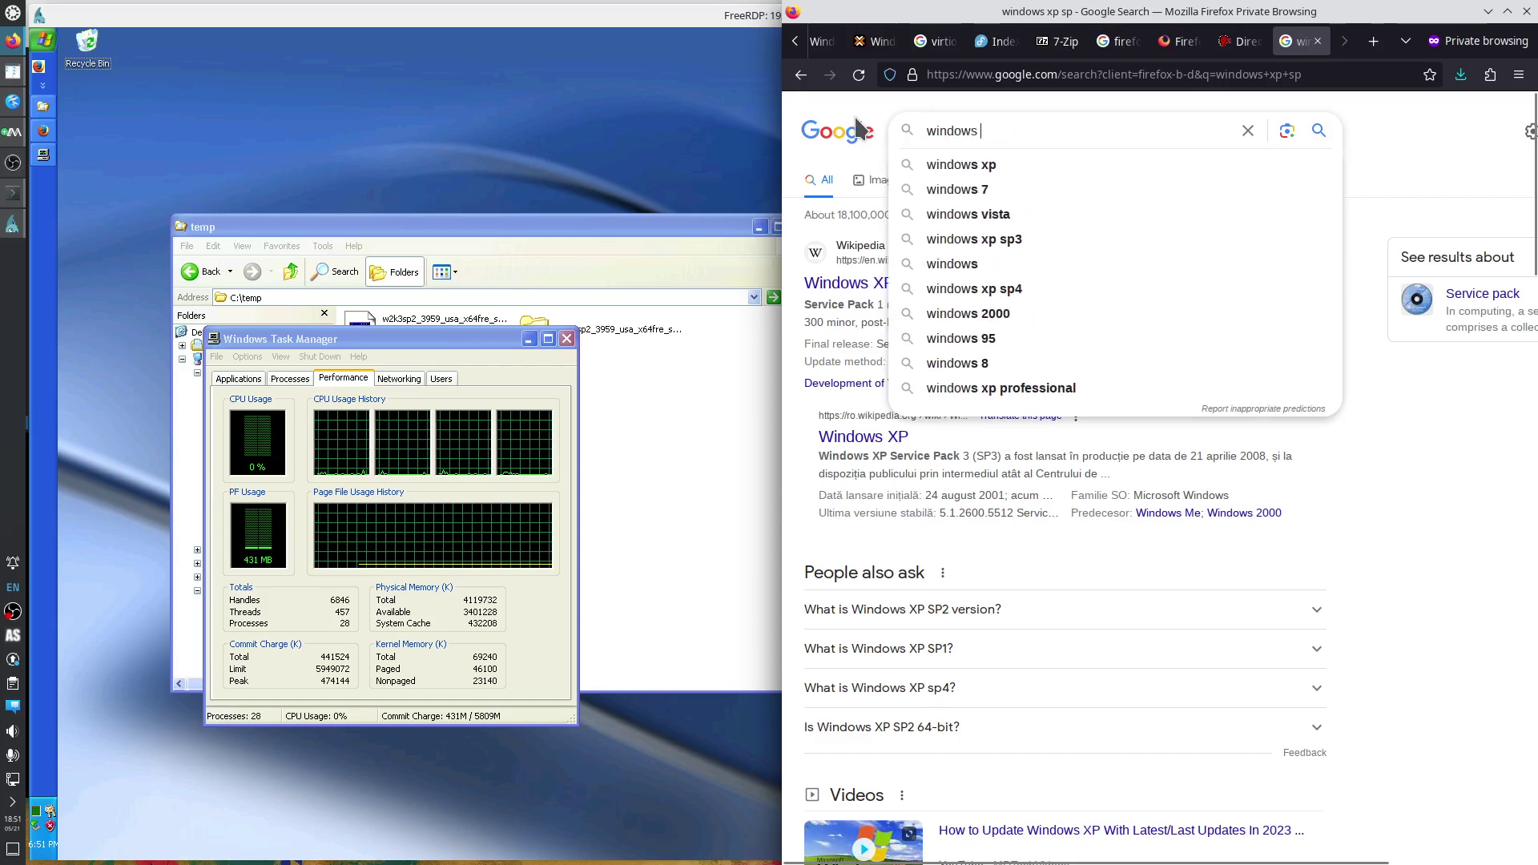
type("performance tools cmd")
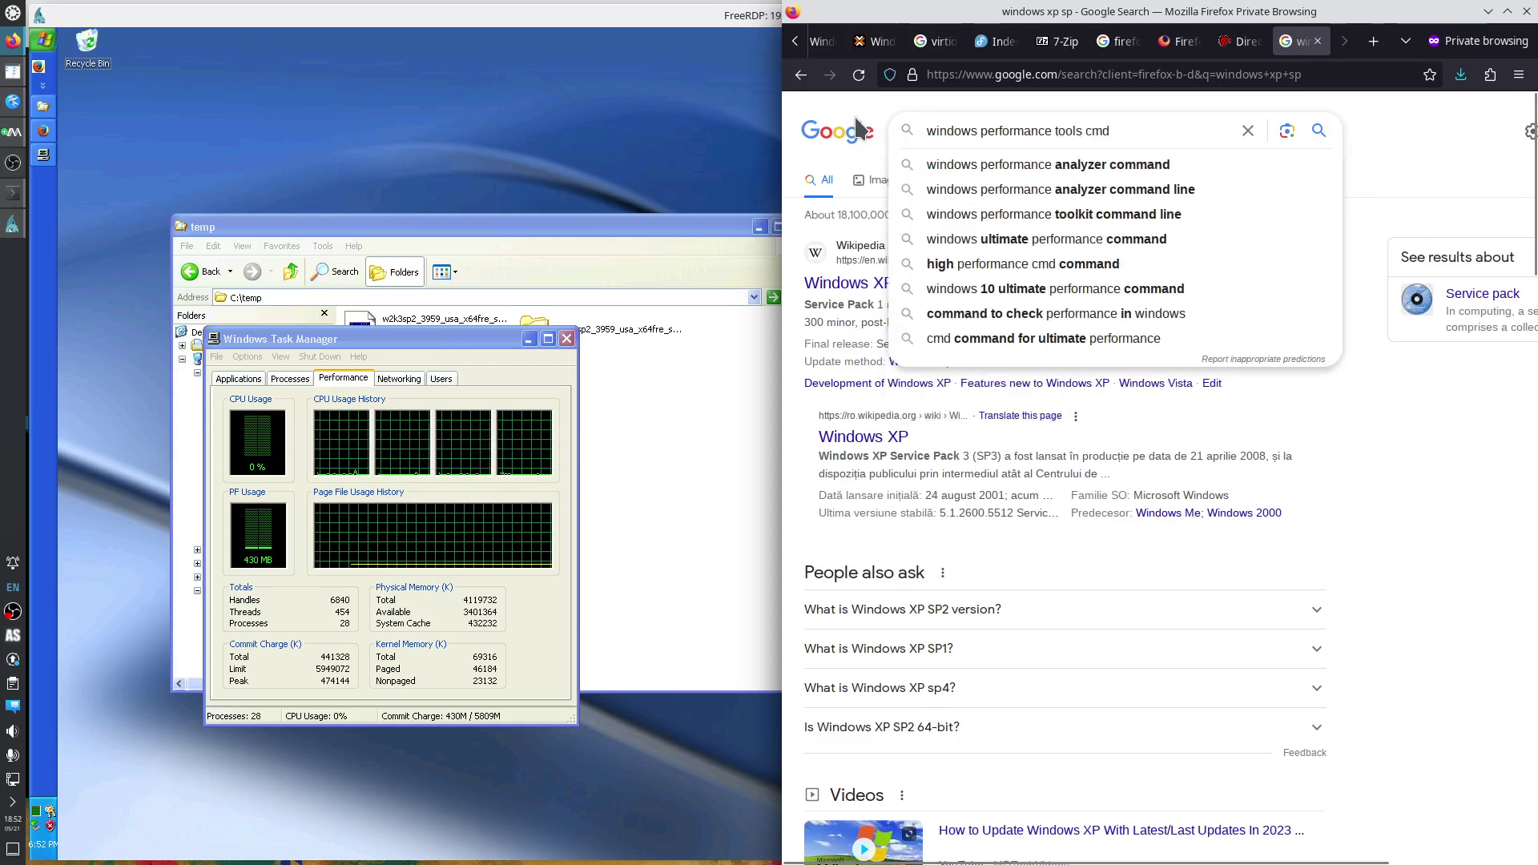
key("BackSpace")
key("BackSpace")
type("ommand line")
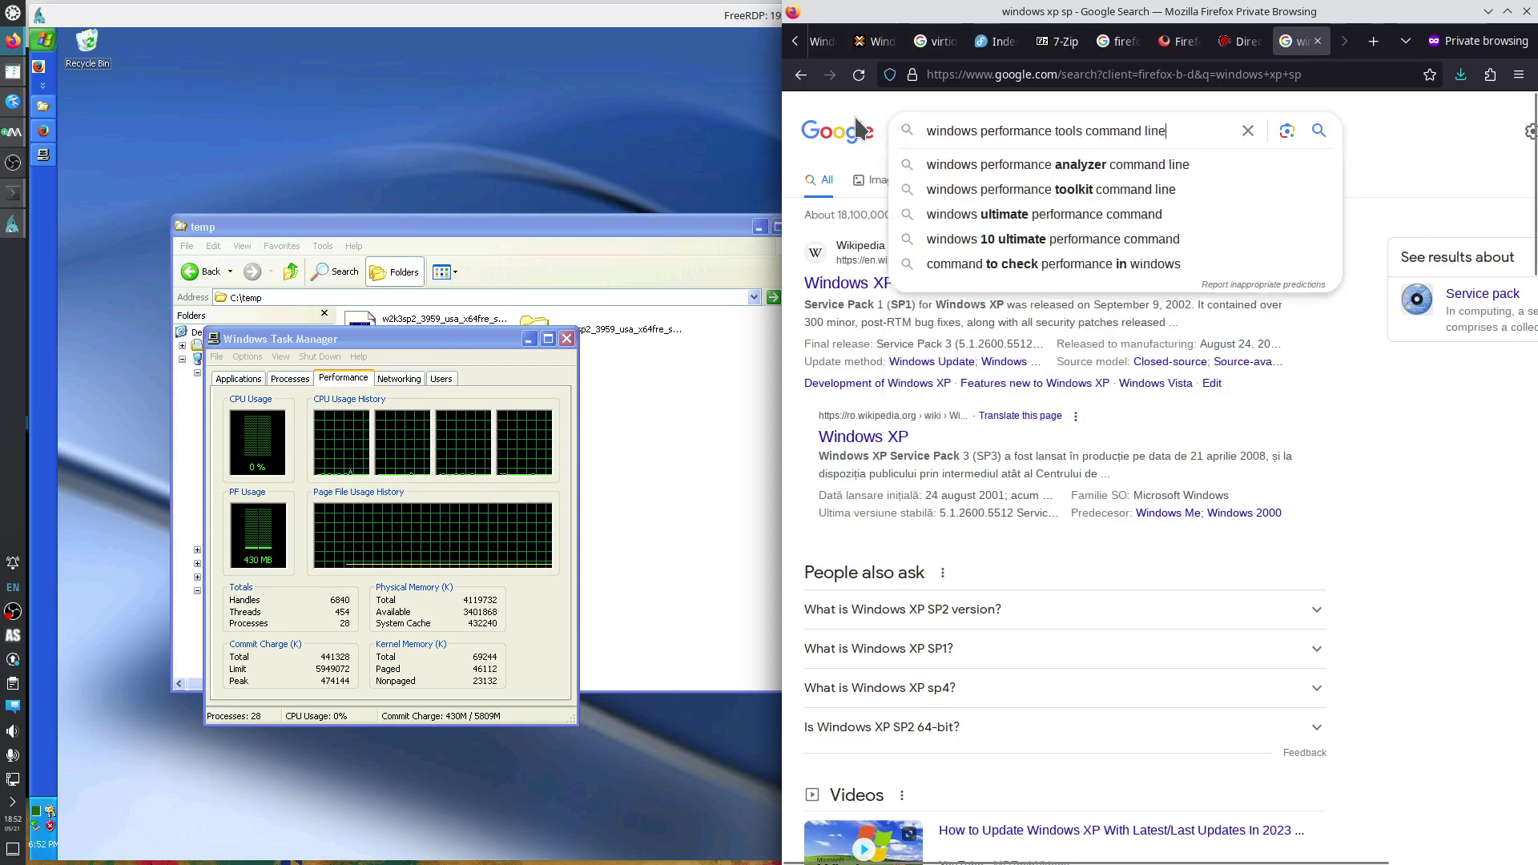
key("Return")
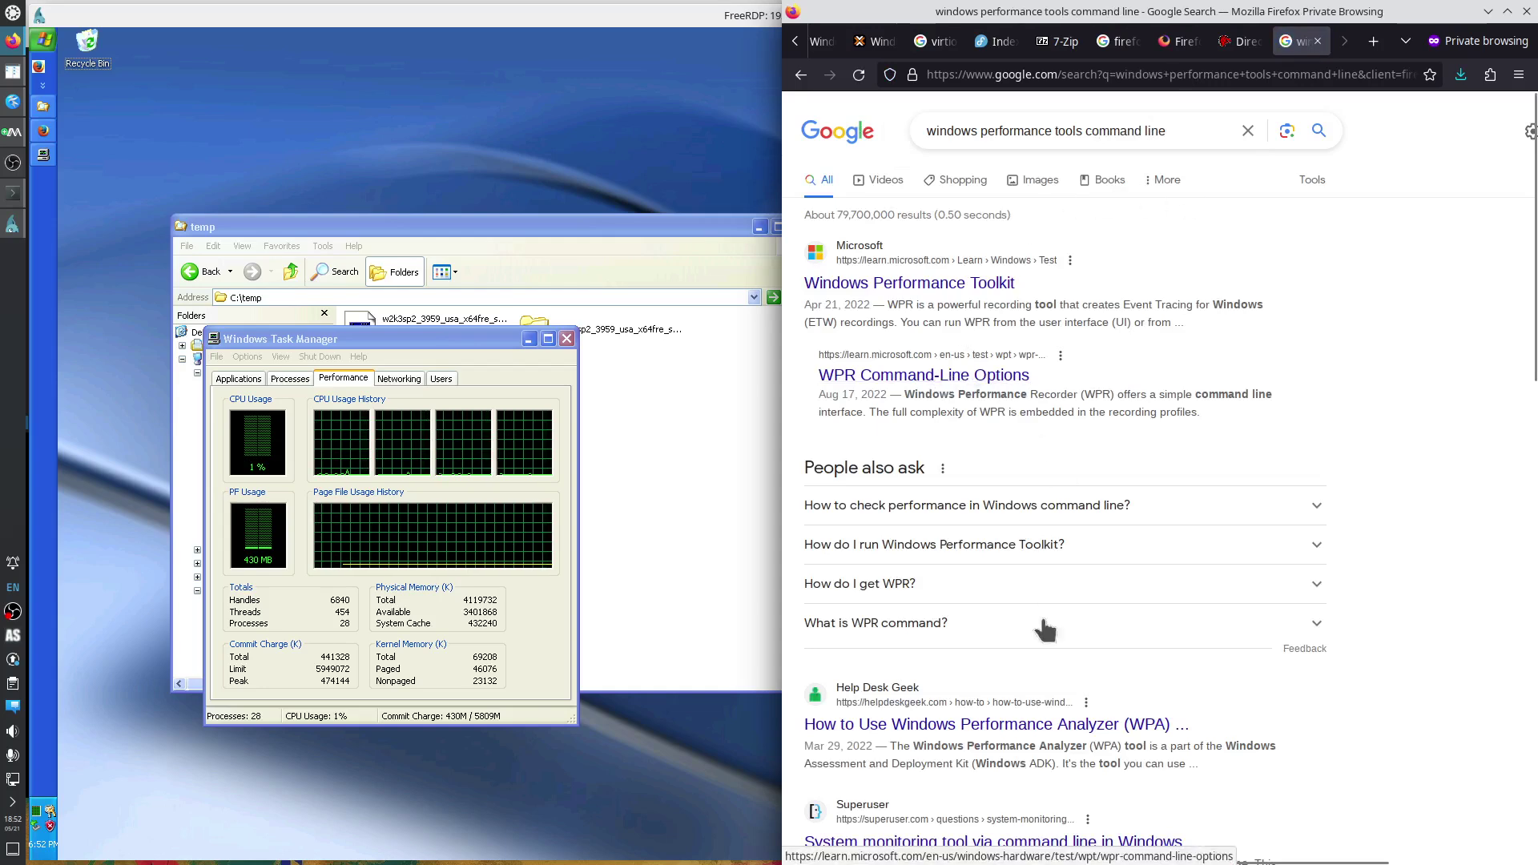
Copy 'perfmon.msc' from the Superuser result snippet.
scroll(1144, 655, "down", 4)
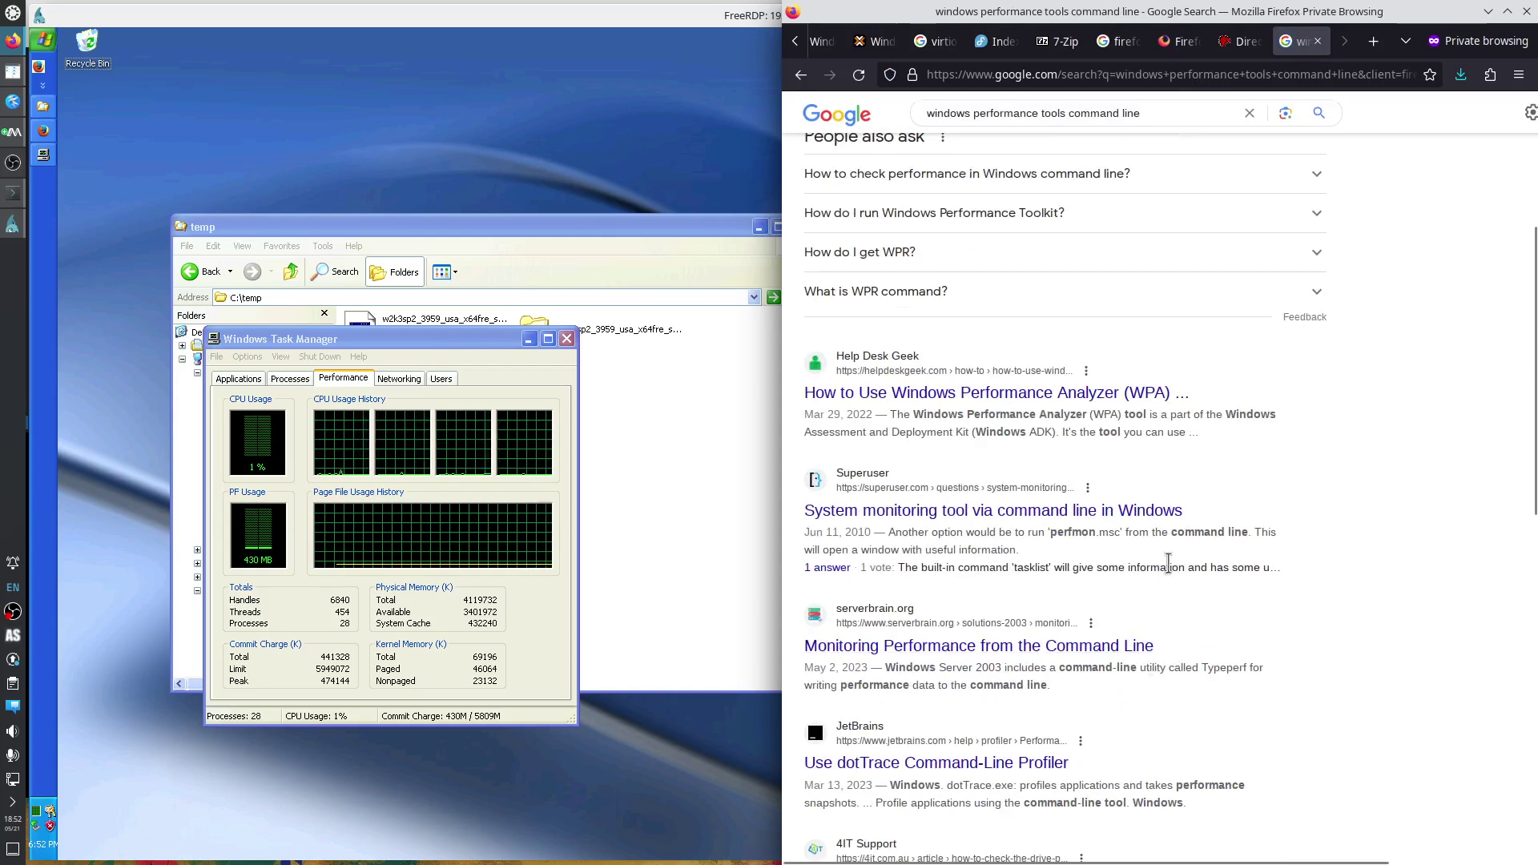
left_click_drag(1050, 532, 1118, 535)
right_click(1113, 533)
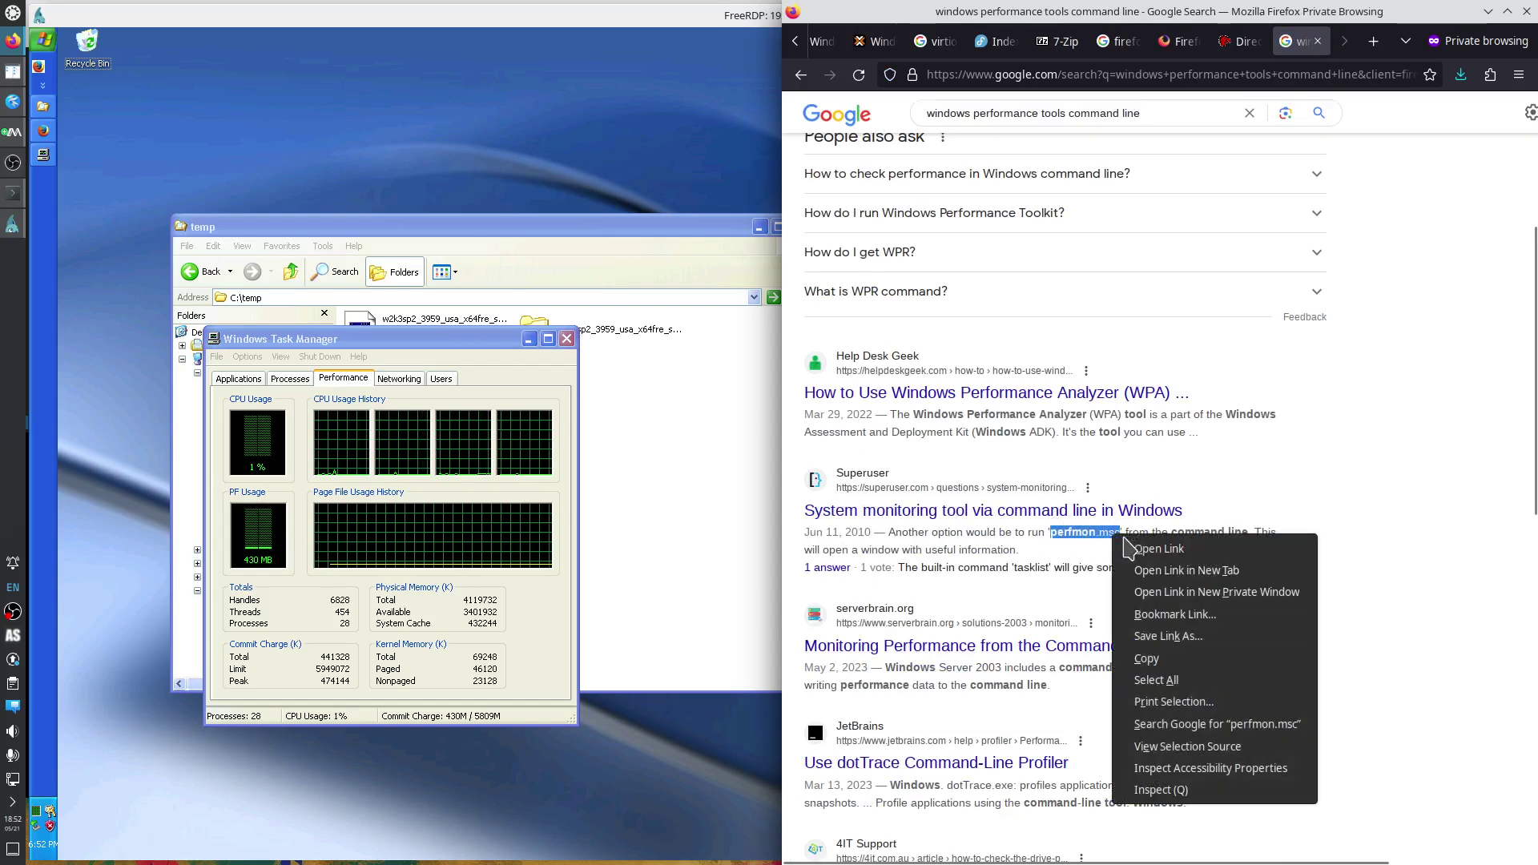
left_click(1154, 658)
In the XP guest, run the copied perfmon.msc from the Run dialog.
left_click(100, 790)
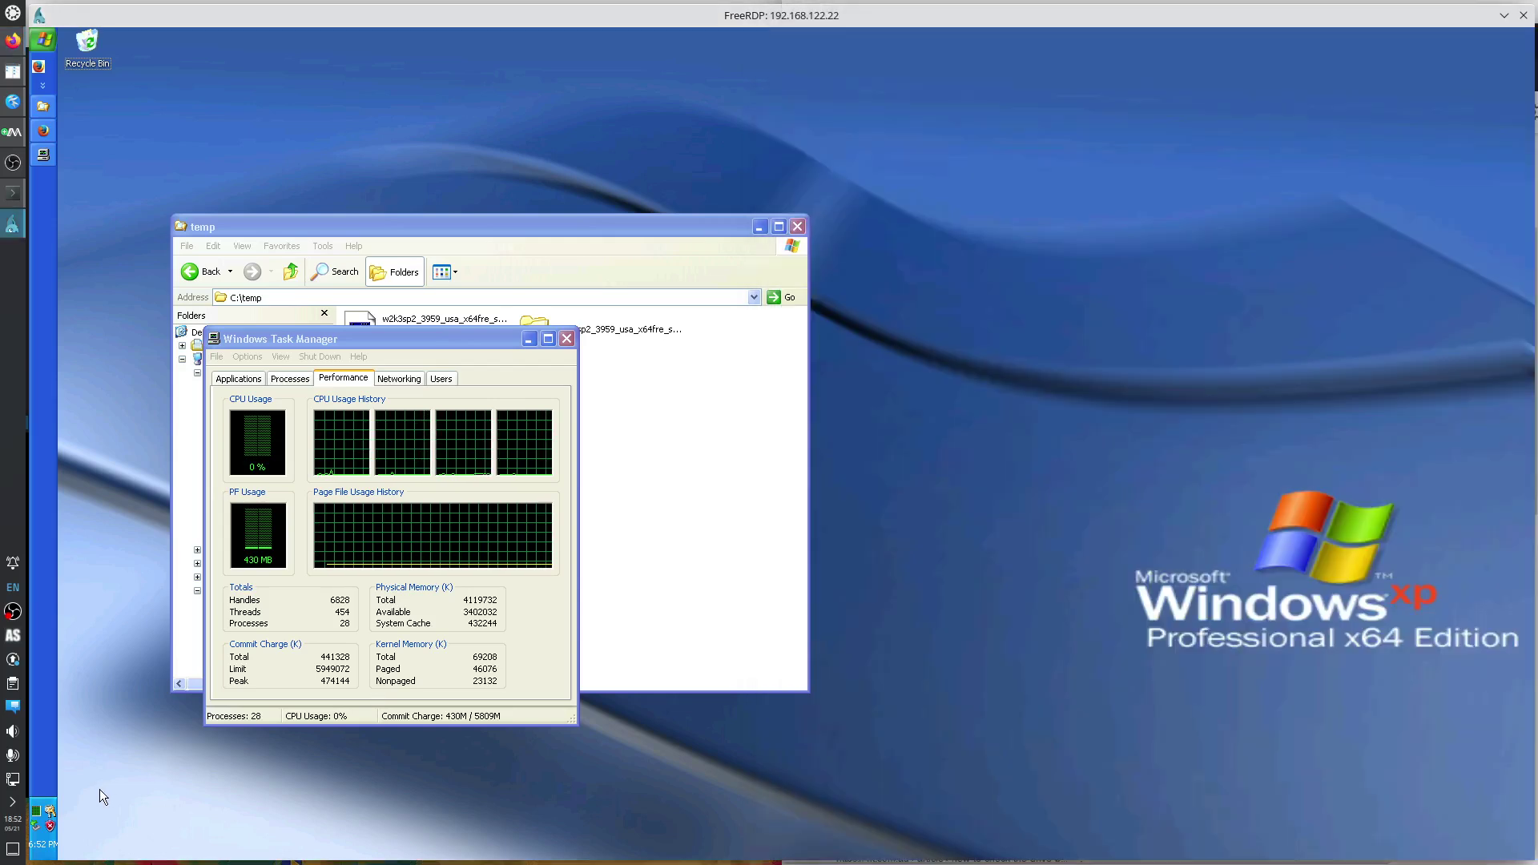
key("super+r")
key("ctrl+v")
key("Return")
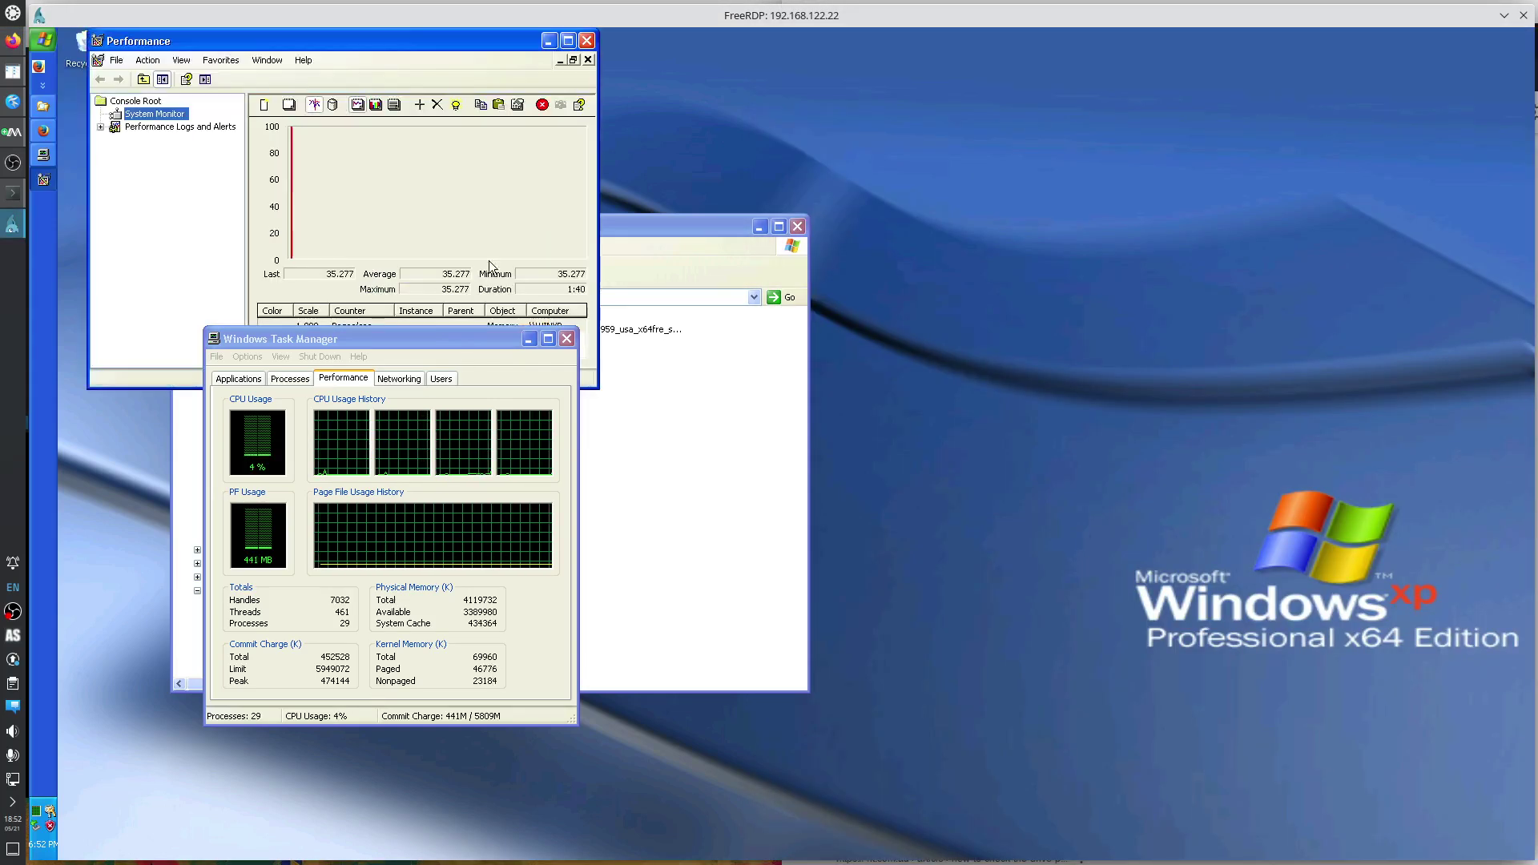
Expand Performance Logs and Alerts, close the console, and move Task Manager lower.
left_click(100, 127)
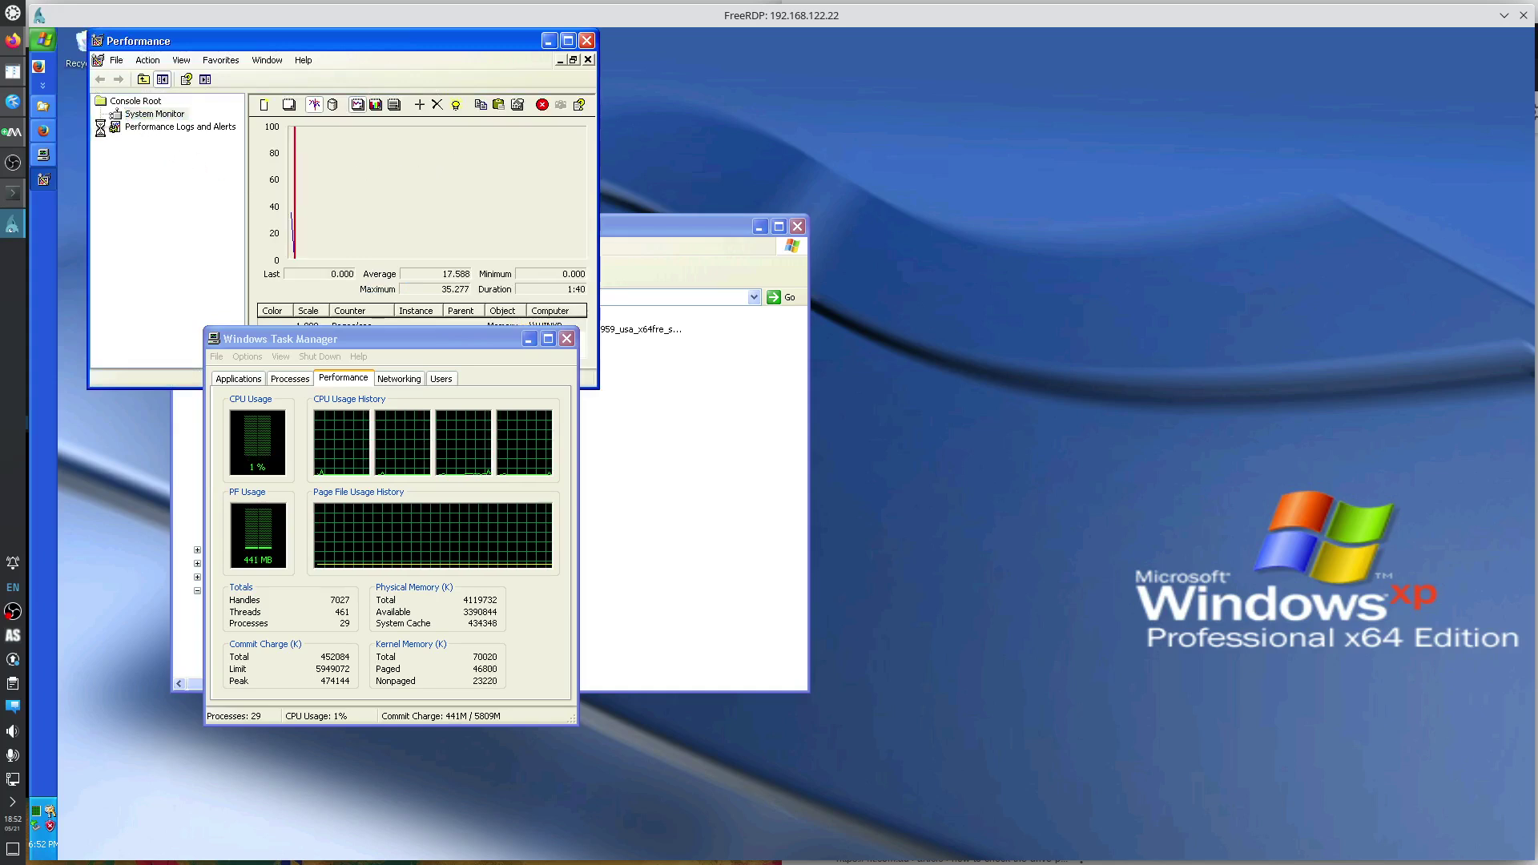
left_click(587, 41)
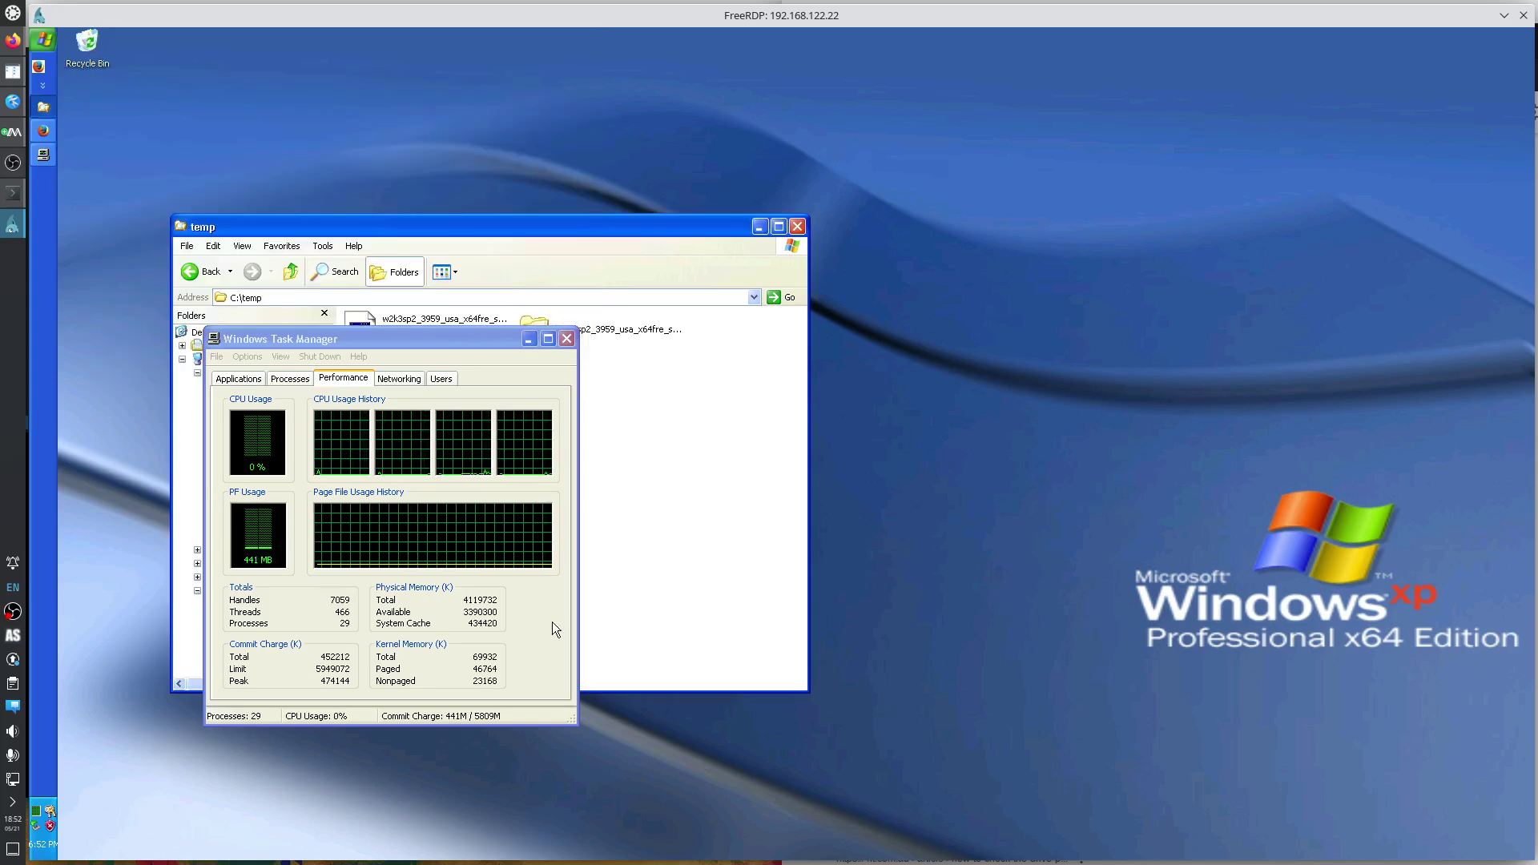
left_click_drag(405, 335, 503, 442)
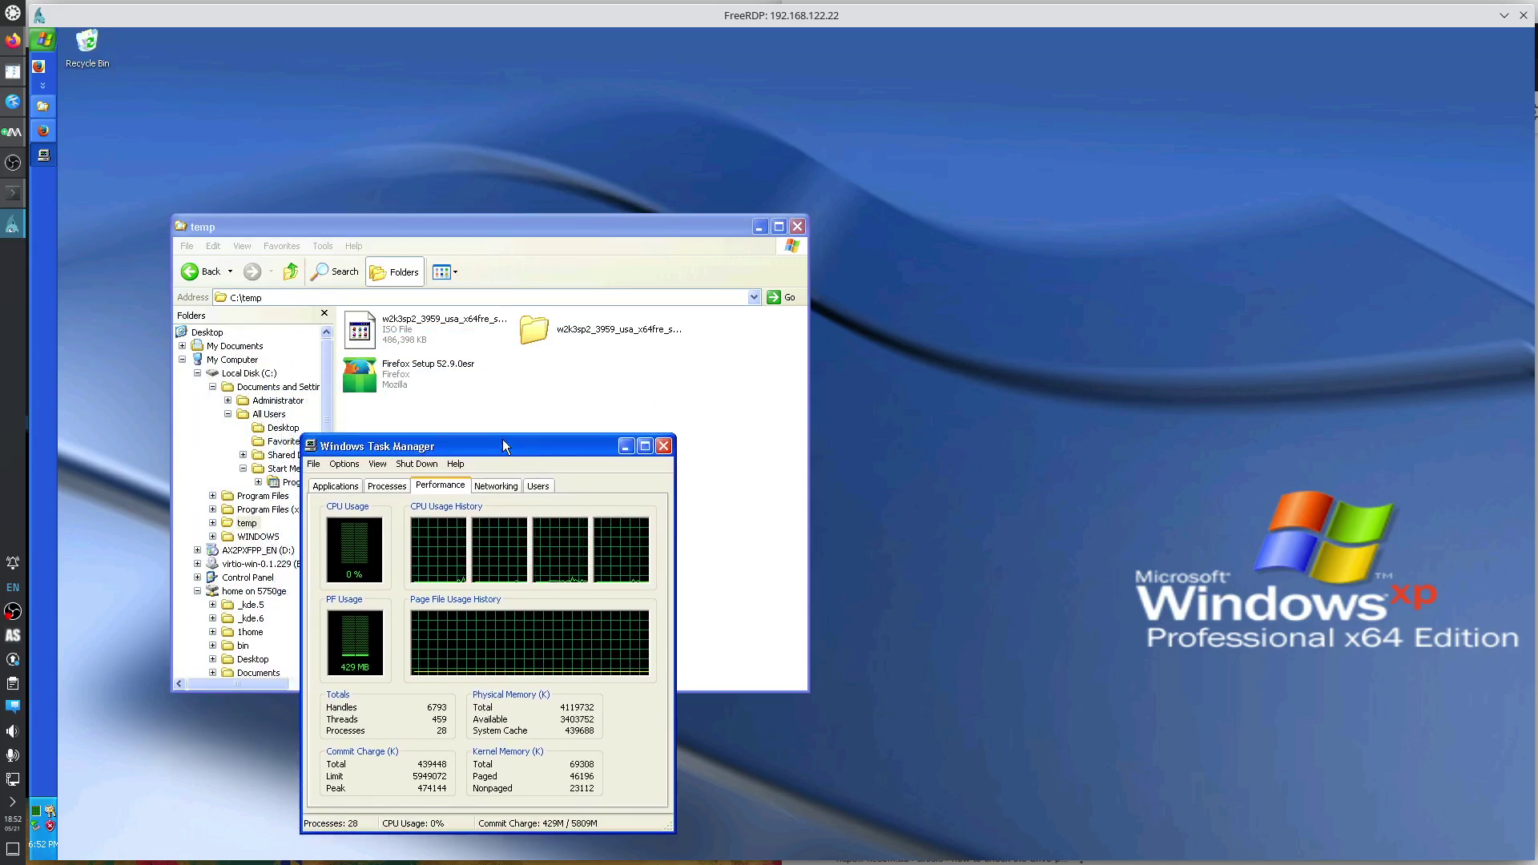
Raise the xp.md notes in Kate and highlight the '7 zip' entry on line 9.
left_click(13, 102)
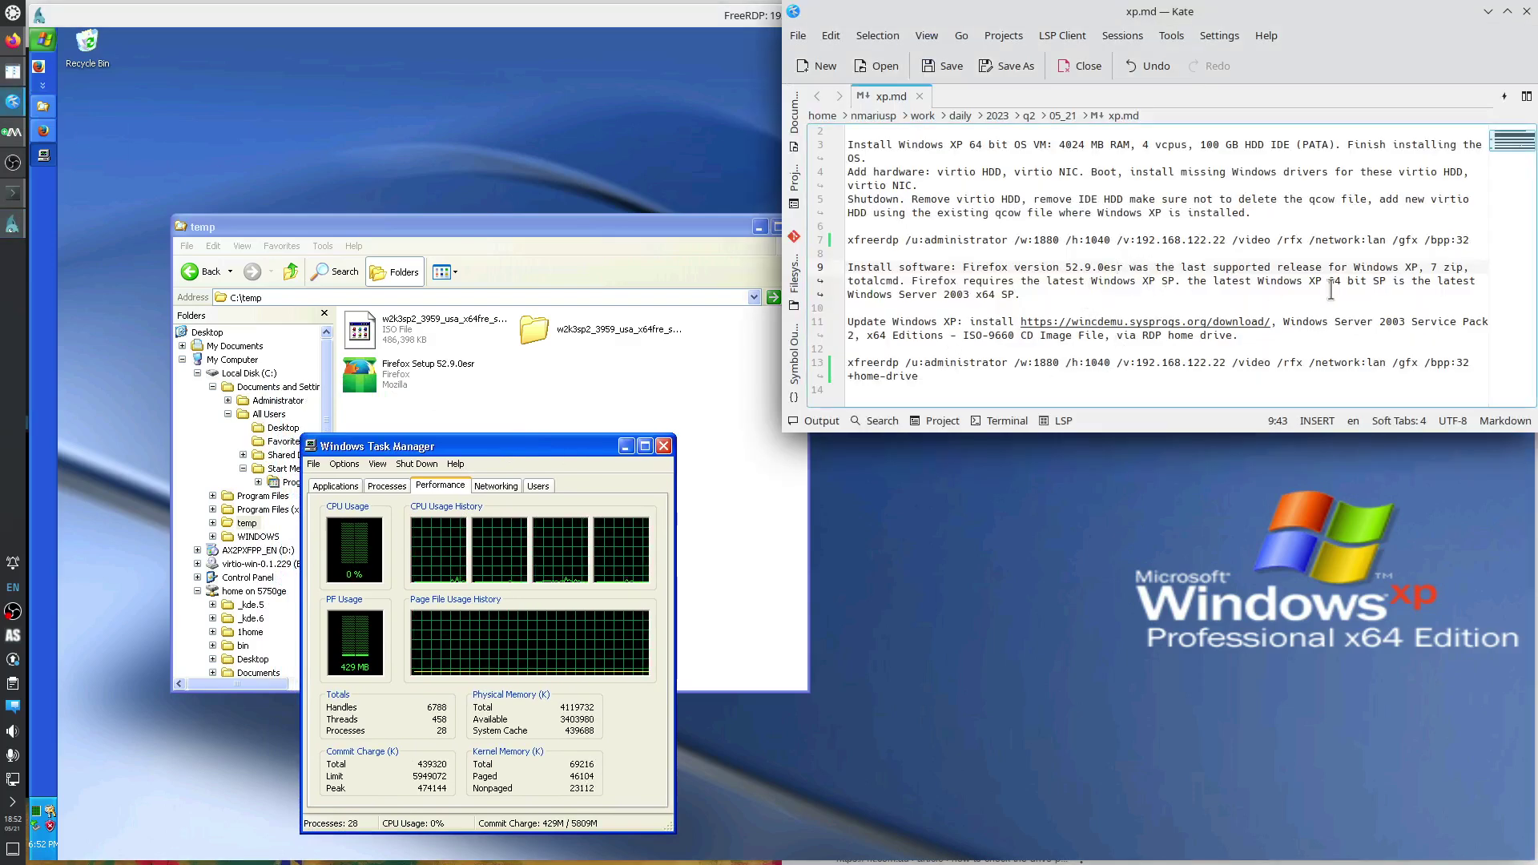
left_click_drag(1430, 267, 1464, 267)
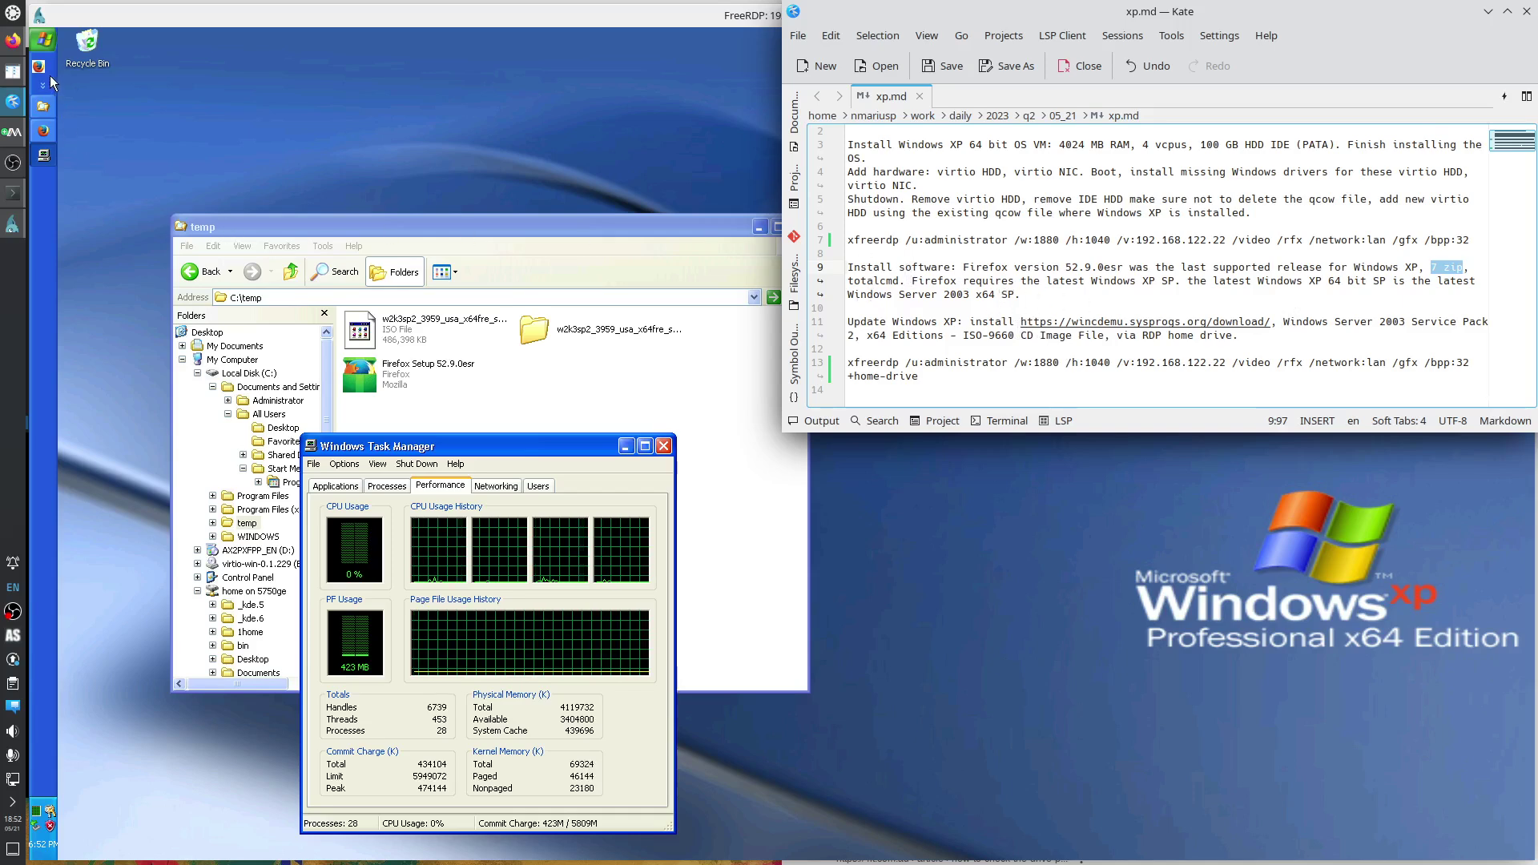
left_click(45, 129)
Search the web for 'totalcmd' and close Task Manager.
left_click(258, 89)
type("totalcmd")
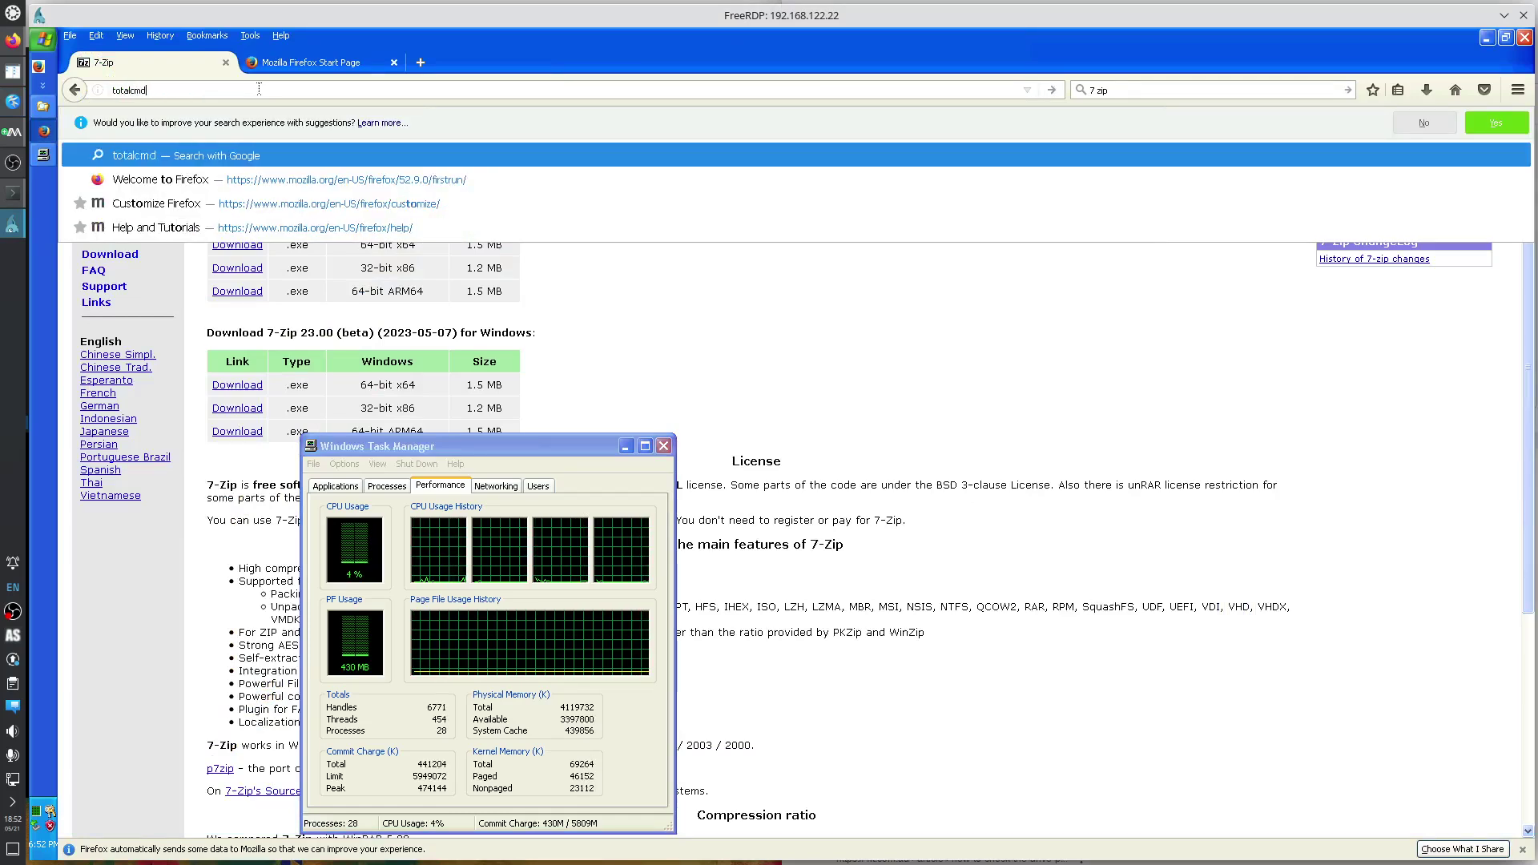
key("Return")
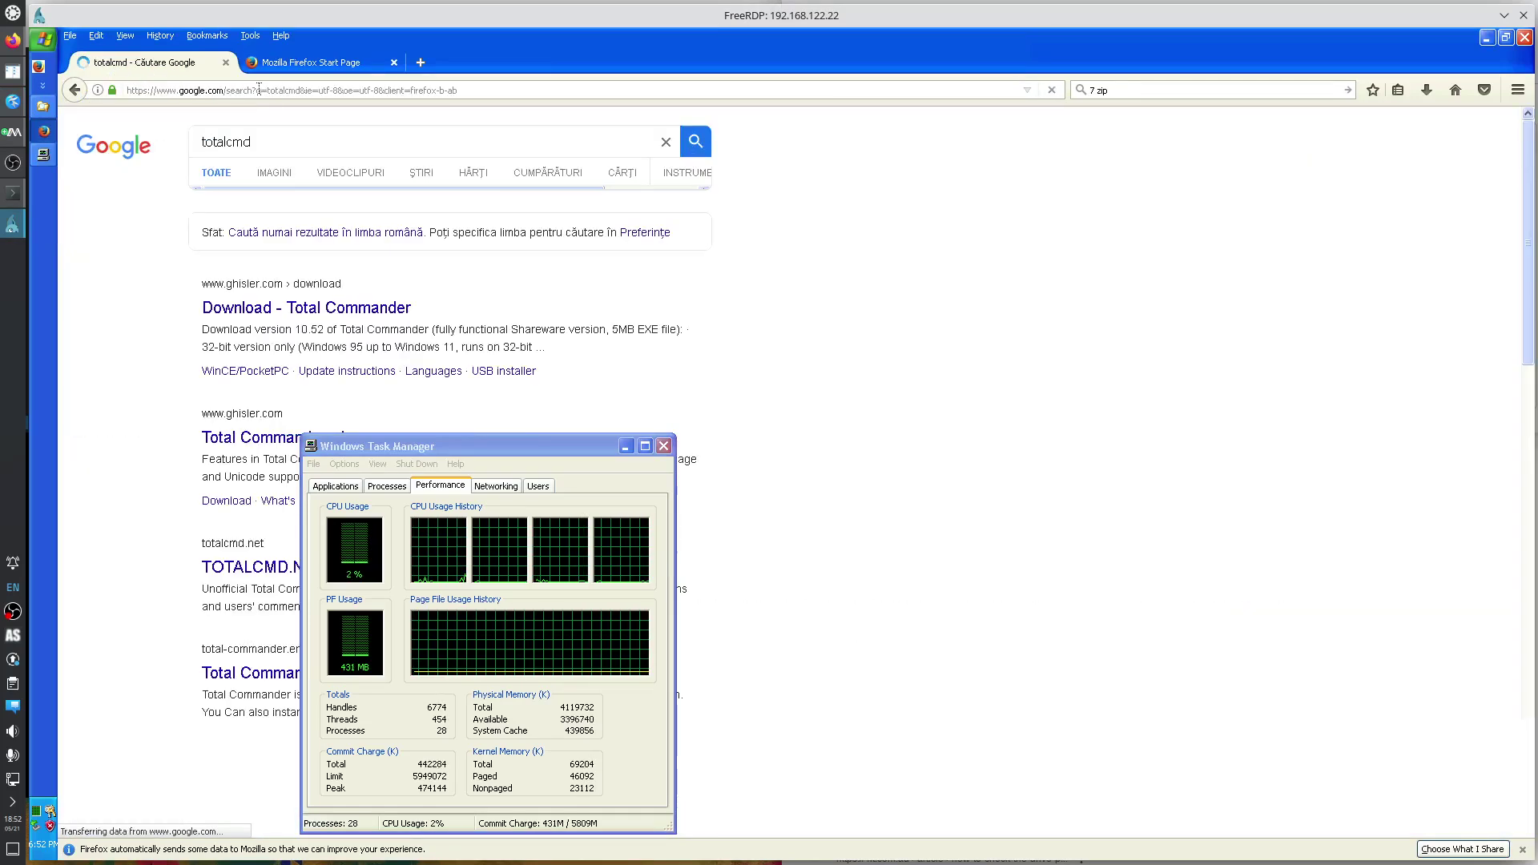
left_click(664, 446)
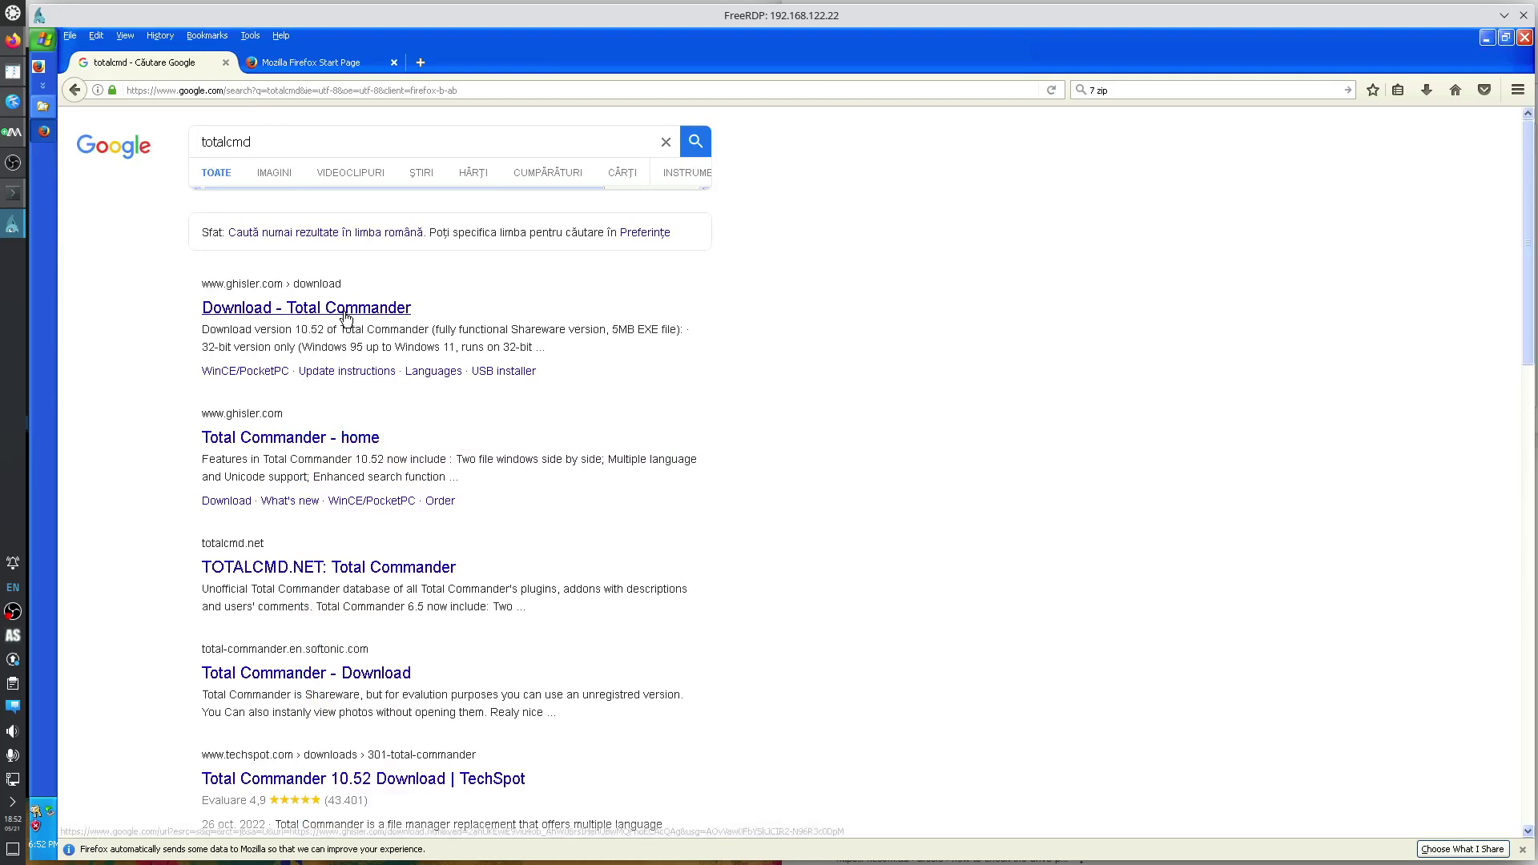
Download the 64-bit-only installer tcmd1052x64.exe from ghisler.com and open it.
left_click(361, 309)
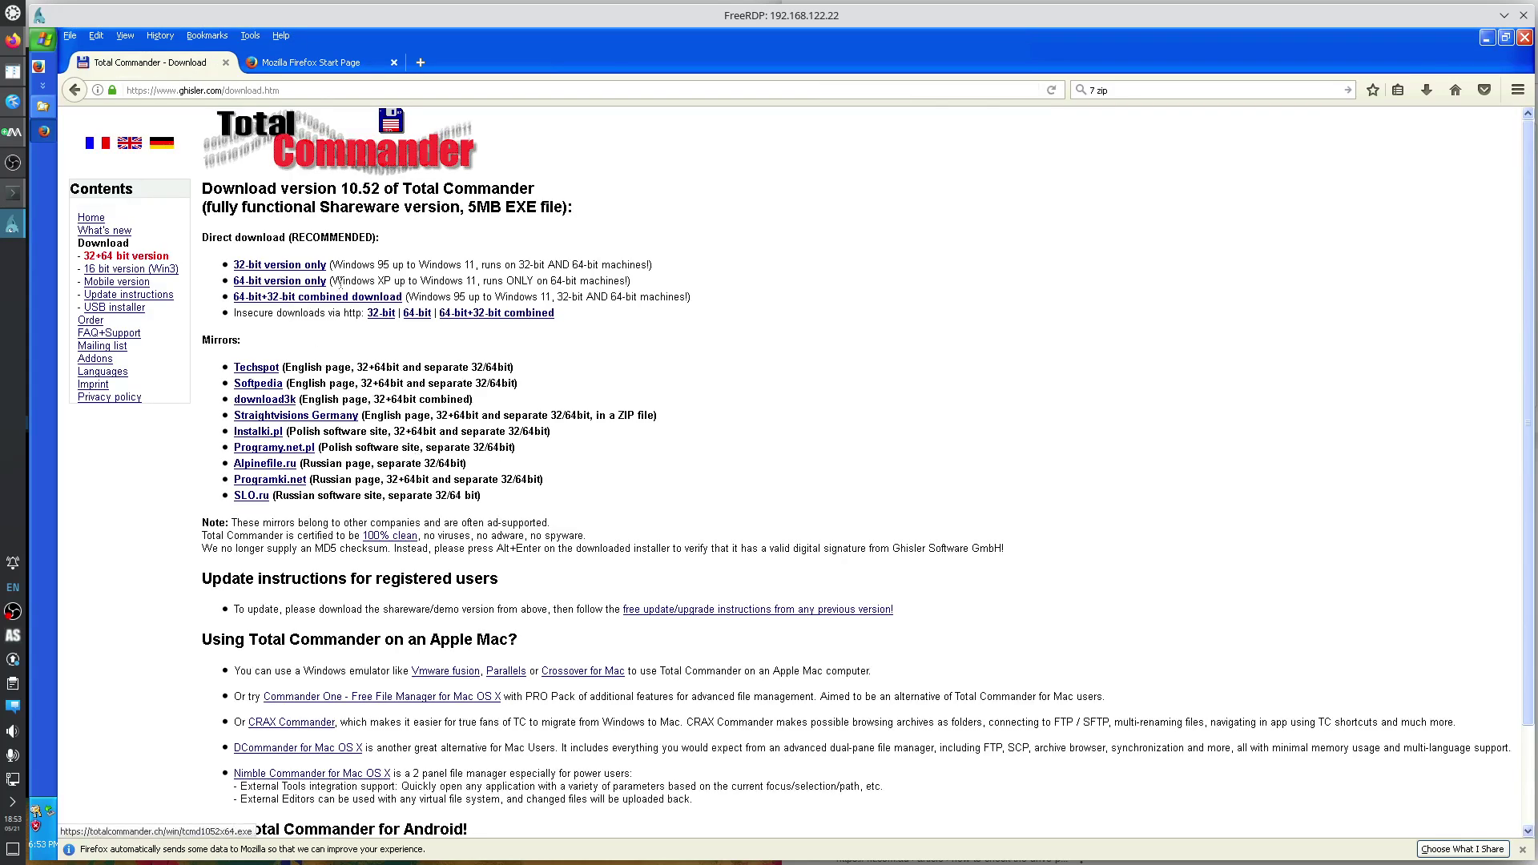
left_click_drag(343, 281, 391, 282)
left_click(311, 284)
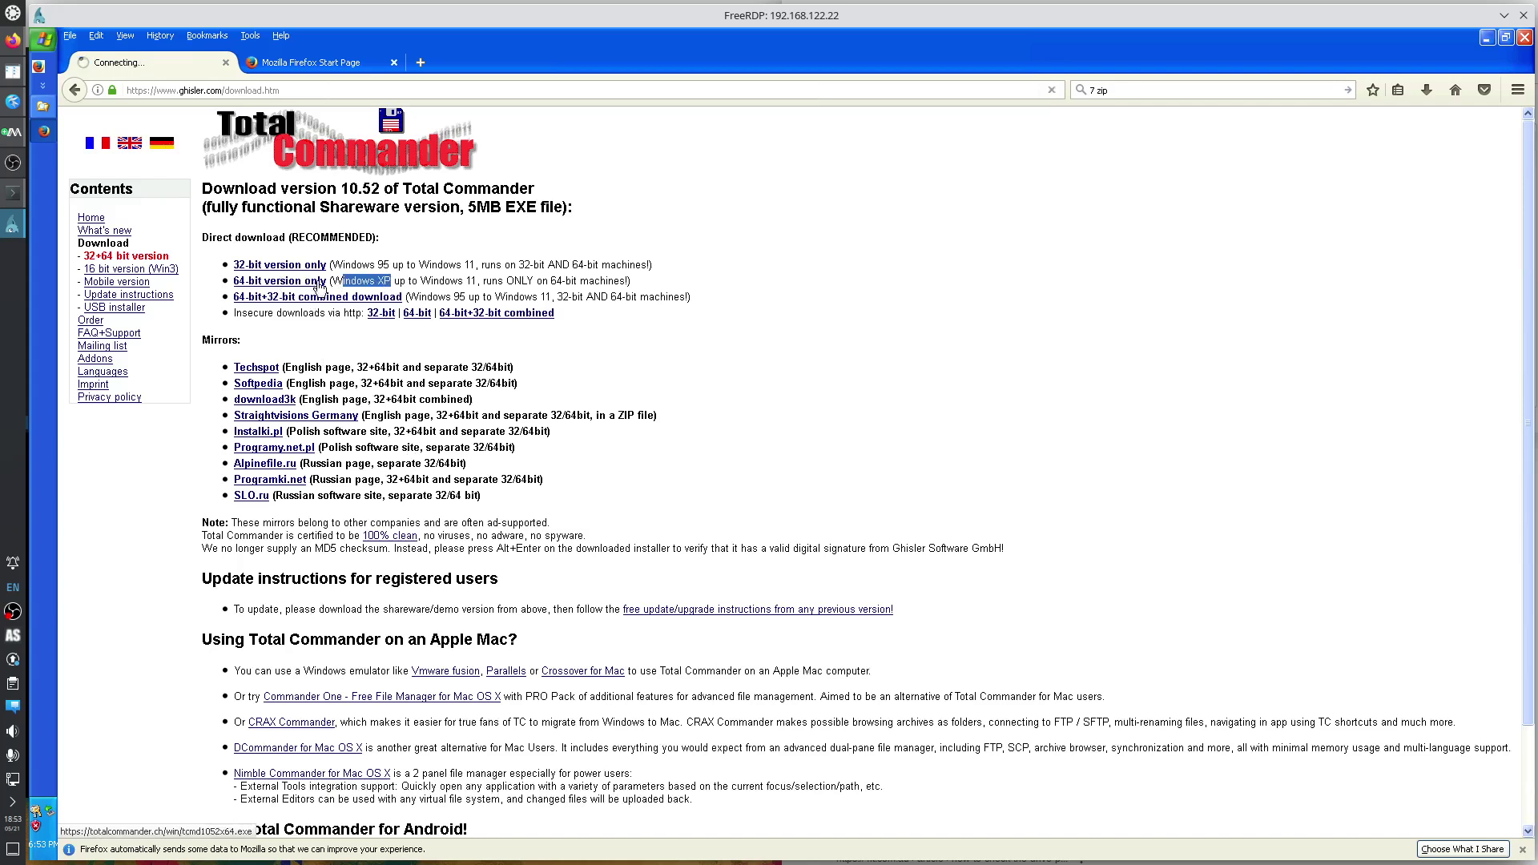
left_click(829, 496)
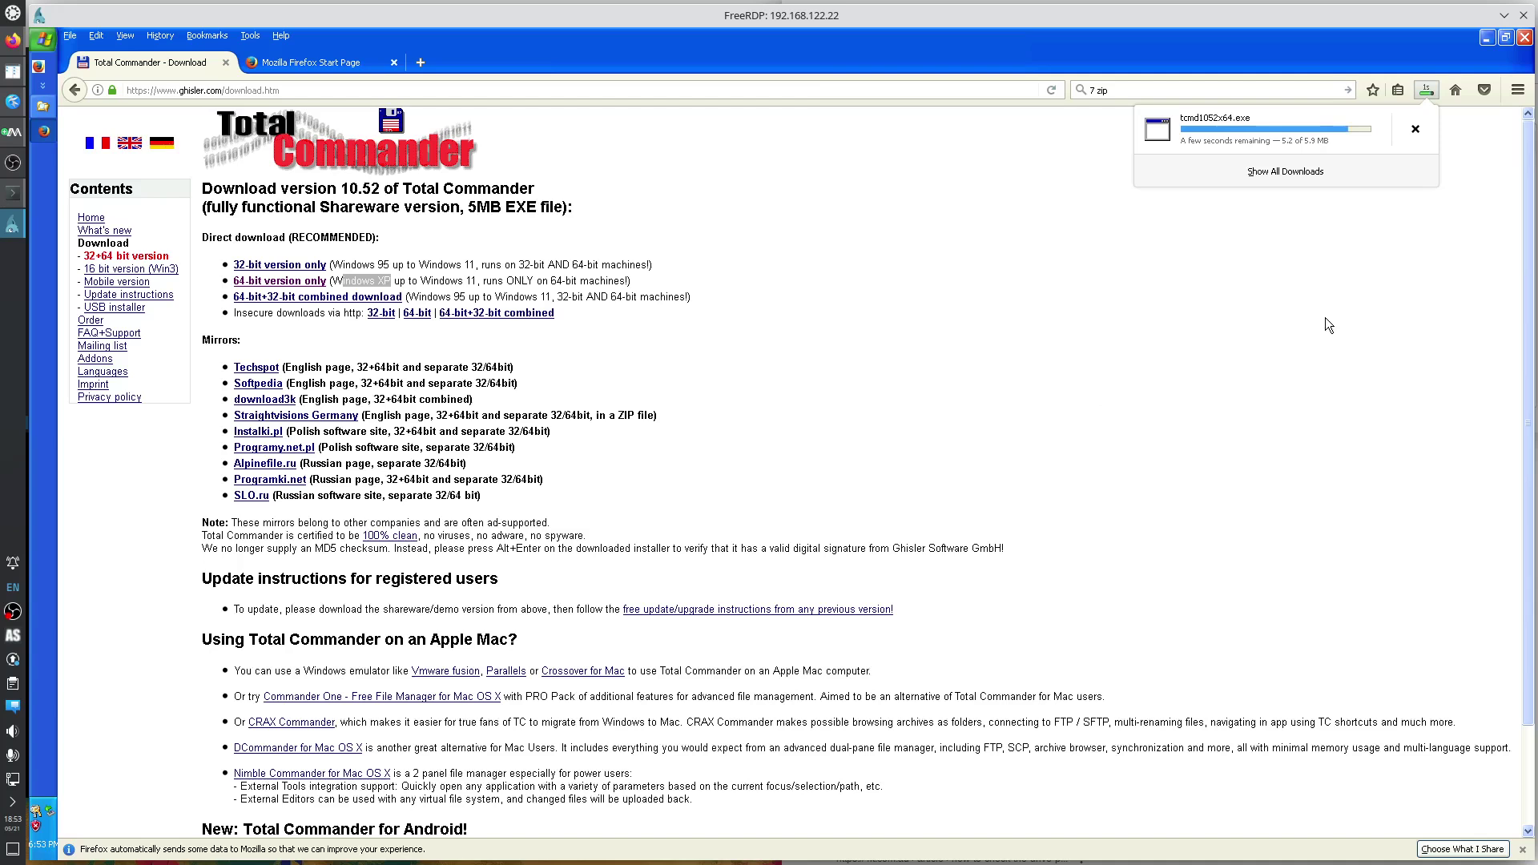
left_click(1205, 142)
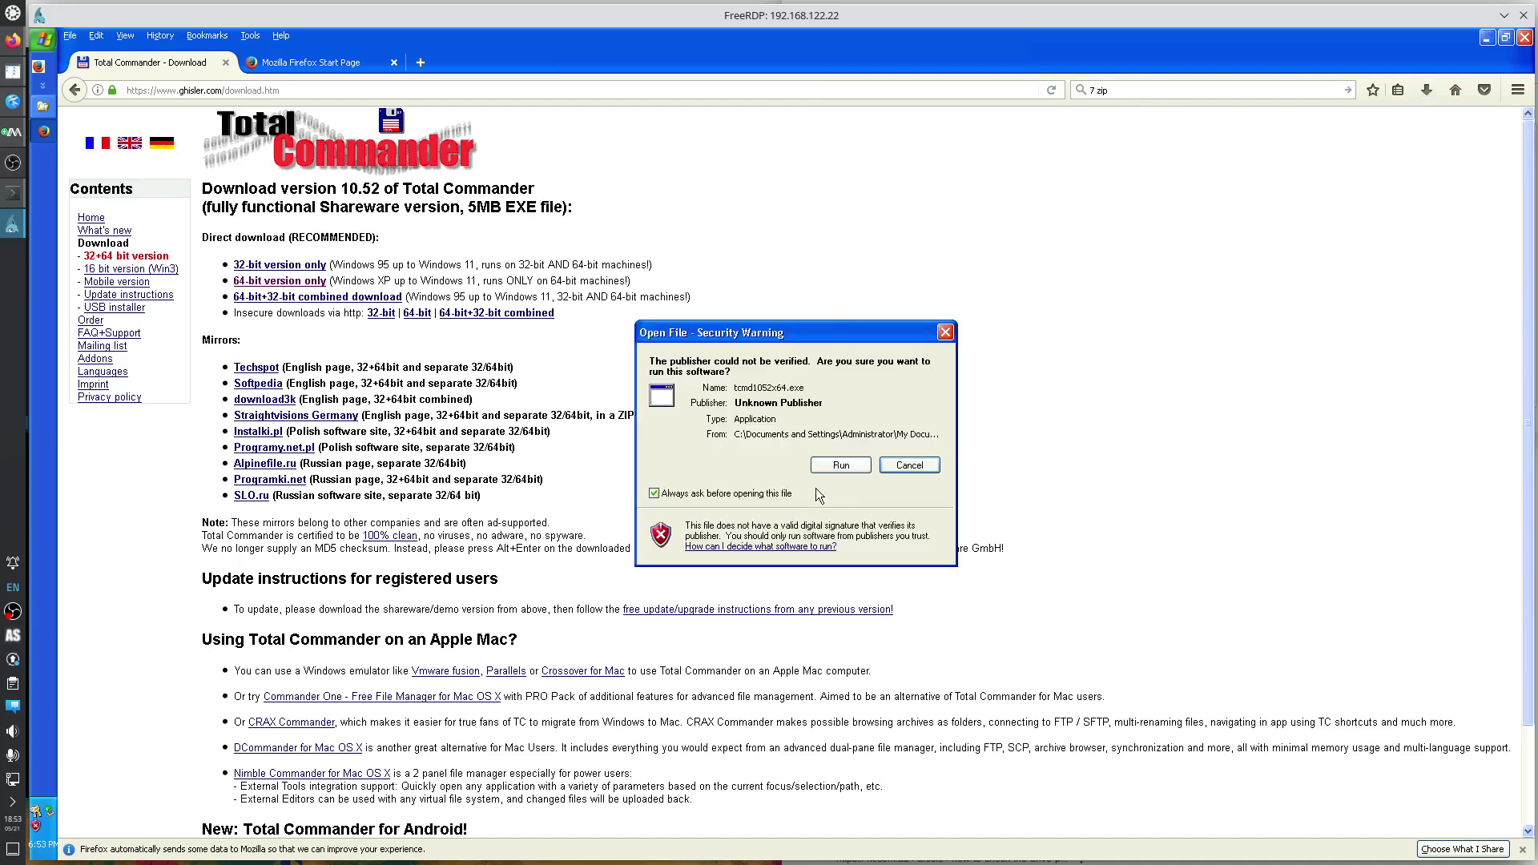
Run the installer in English, keeping C:\Program Files\totalcmd as the install folder.
left_click(839, 466)
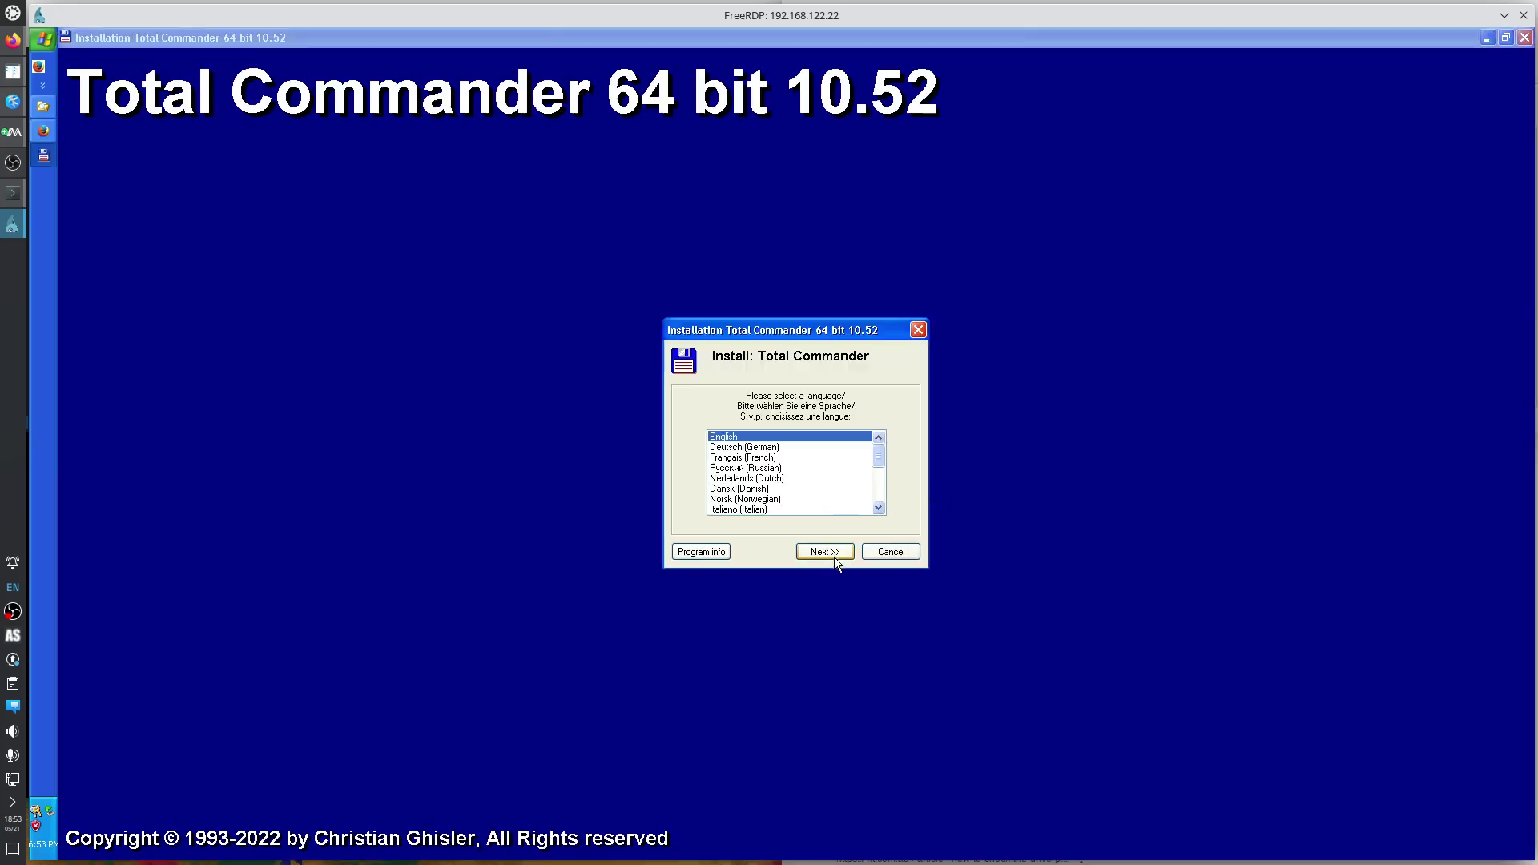
left_click(833, 555)
left_click(812, 554)
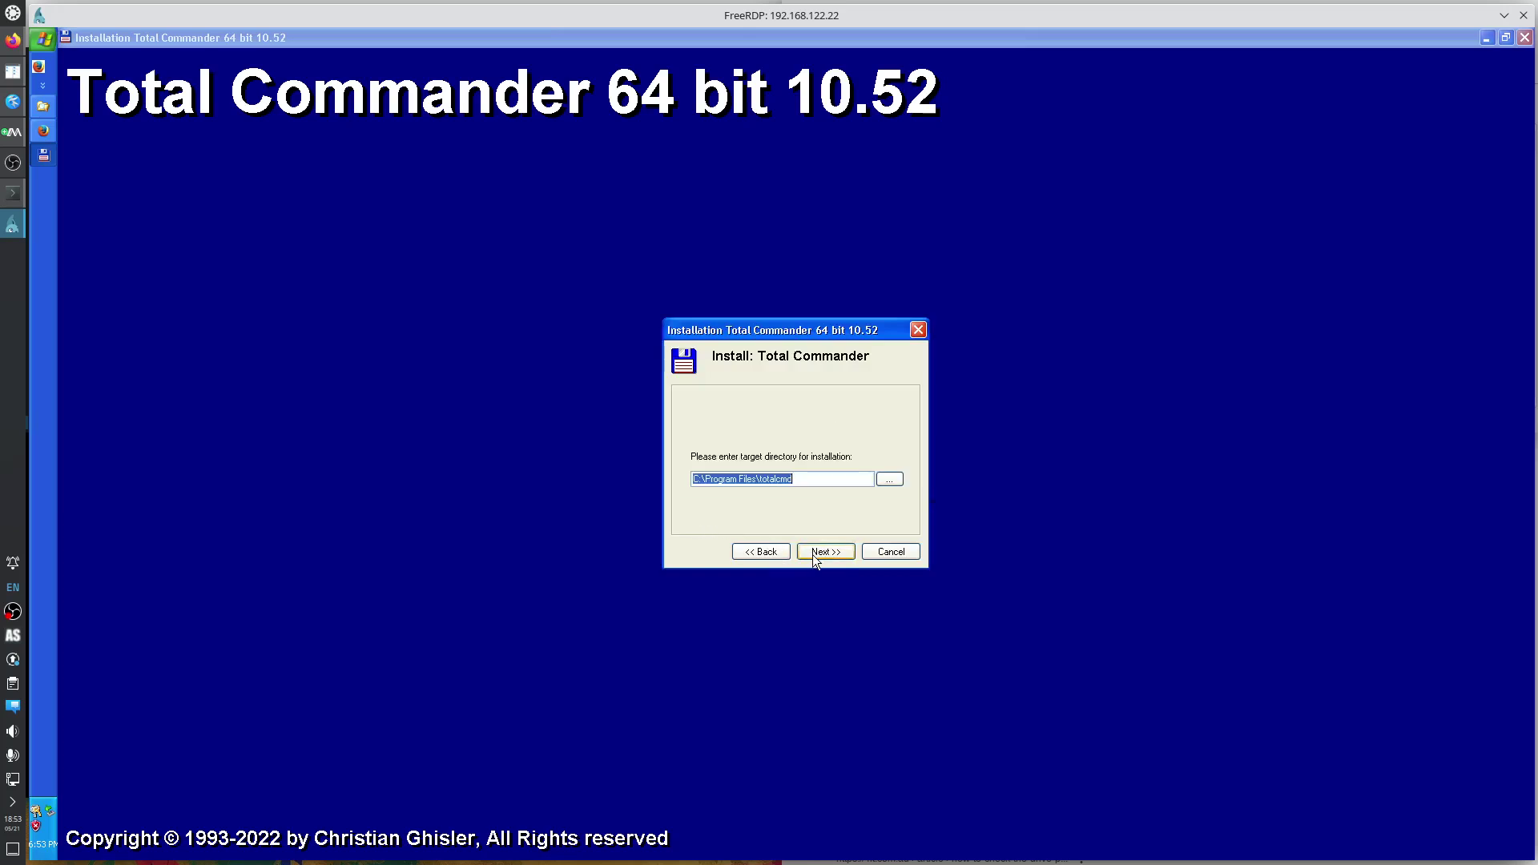
left_click(830, 554)
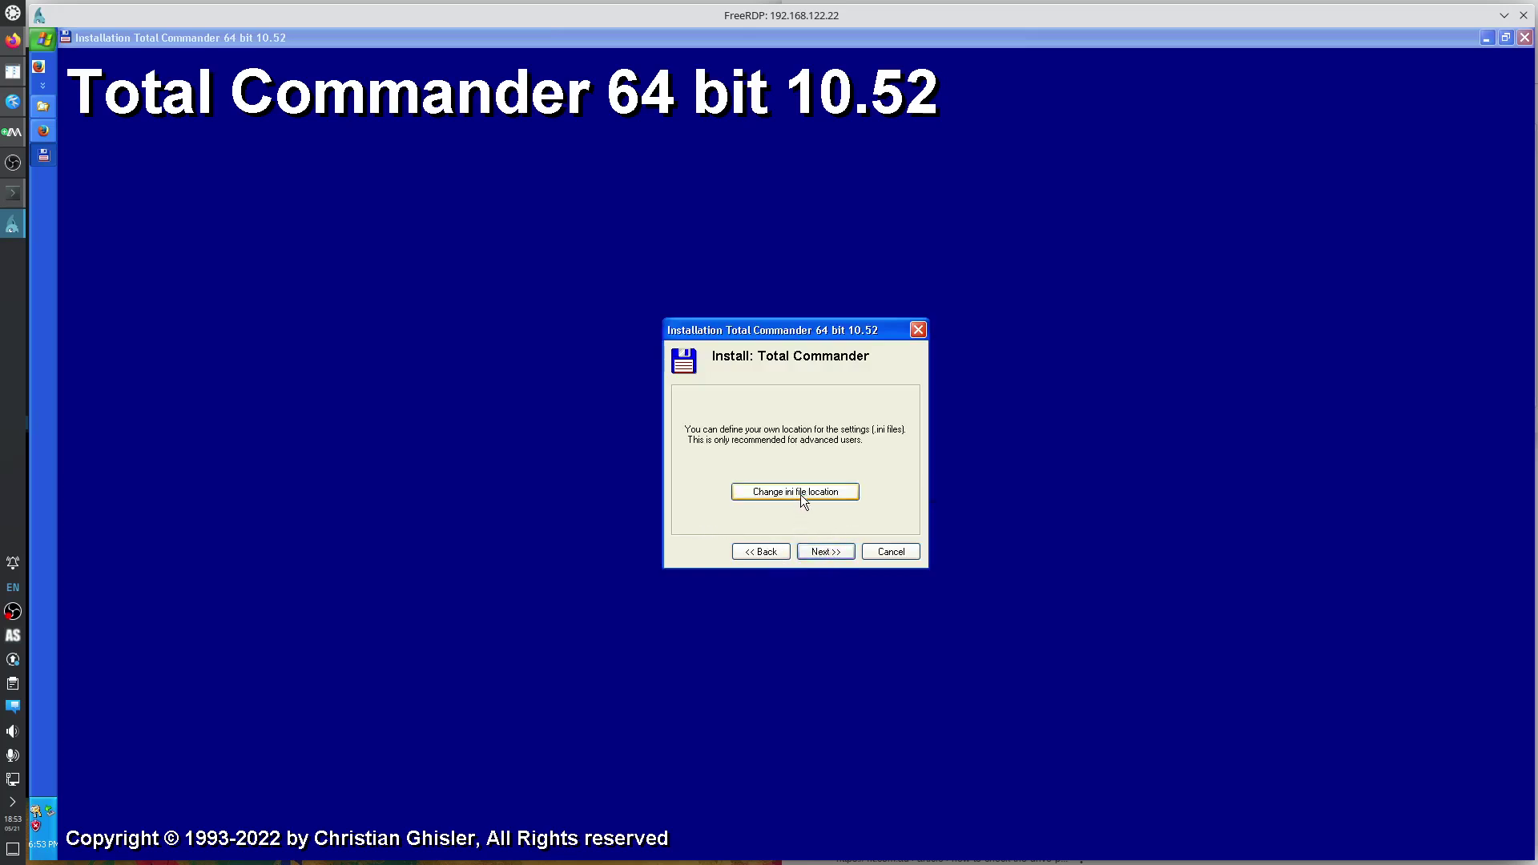
left_click(800, 495)
left_click(841, 554)
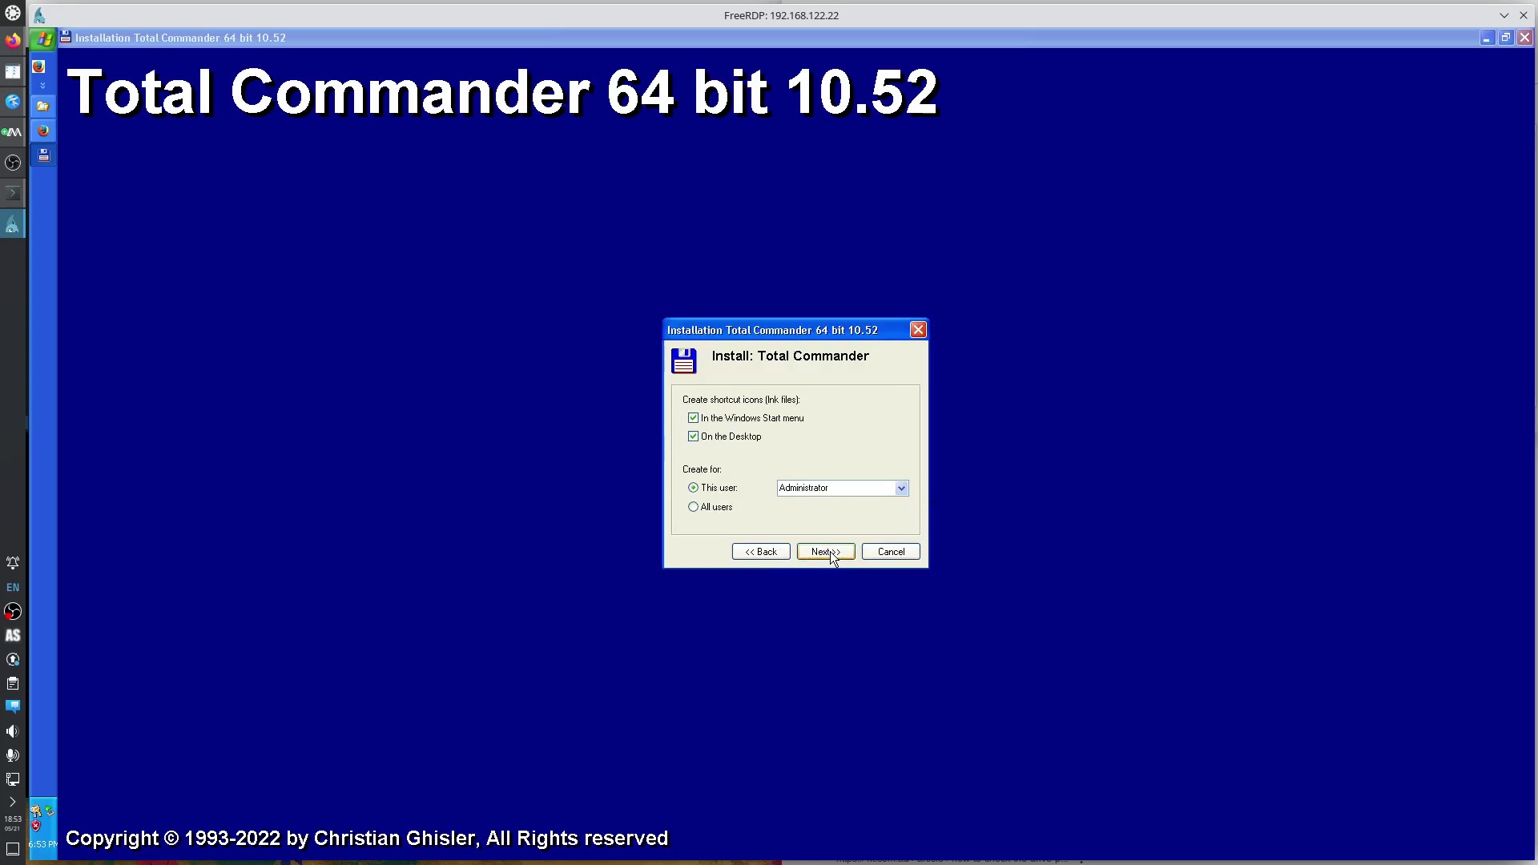
Install with no desktop icon and shortcuts for all users, then expand the quick-launch shortcuts.
left_click(736, 441)
left_click(723, 511)
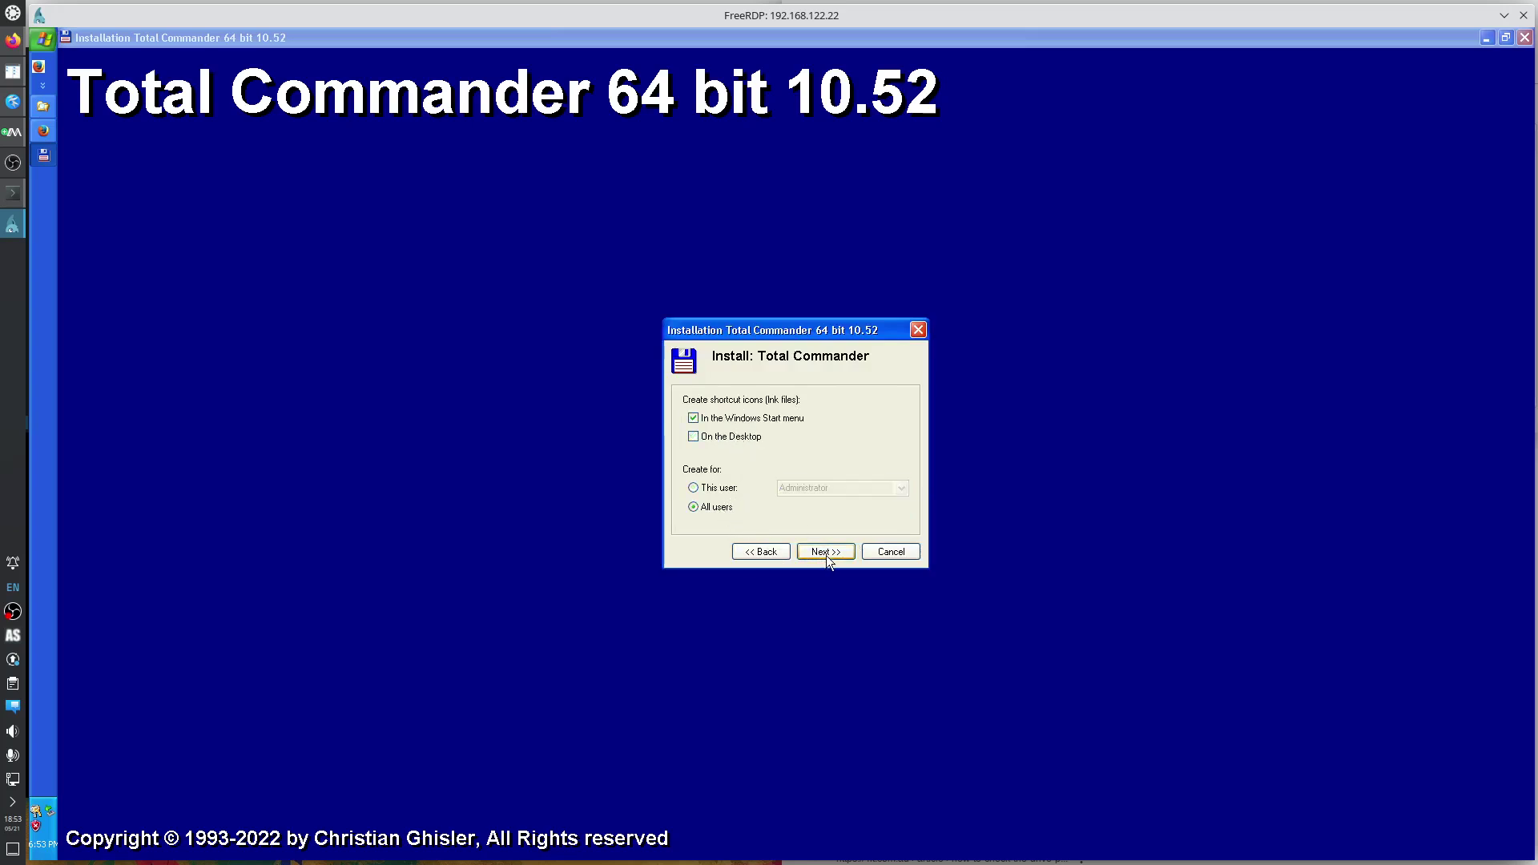
left_click(825, 556)
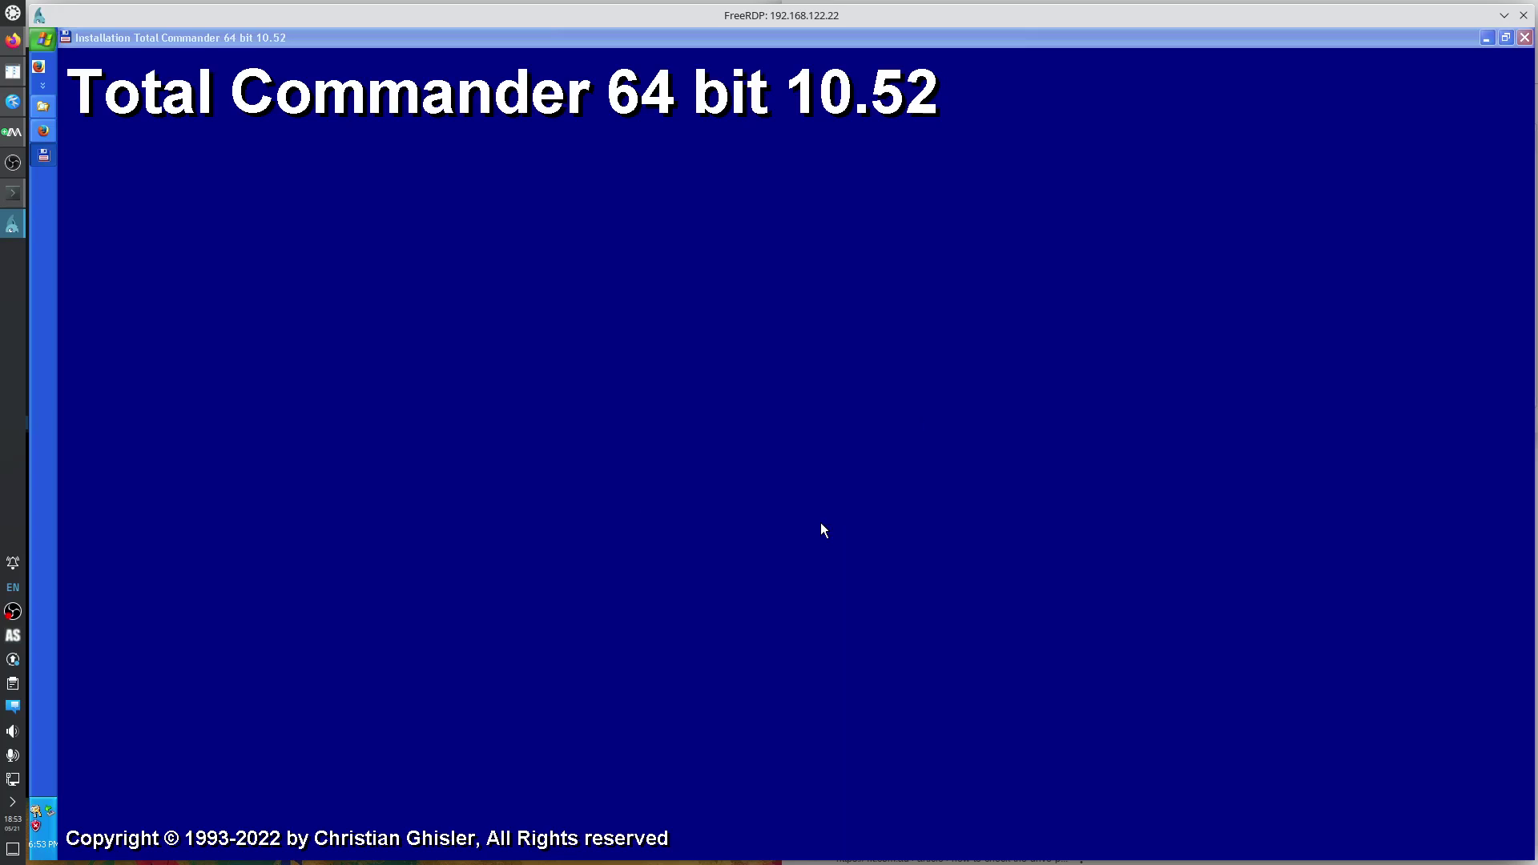
left_click(814, 497)
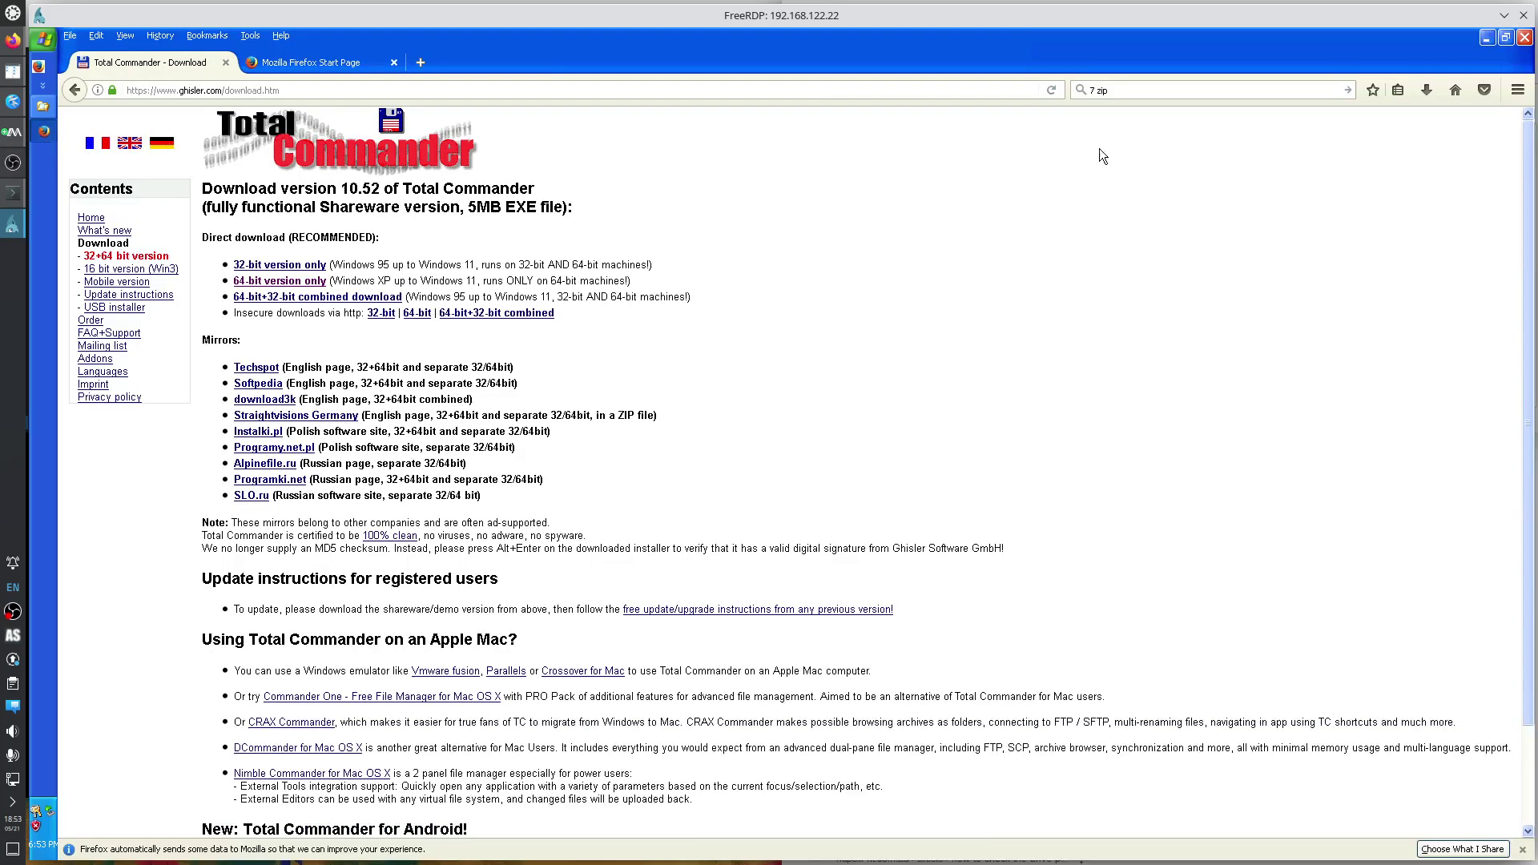
left_click(45, 87)
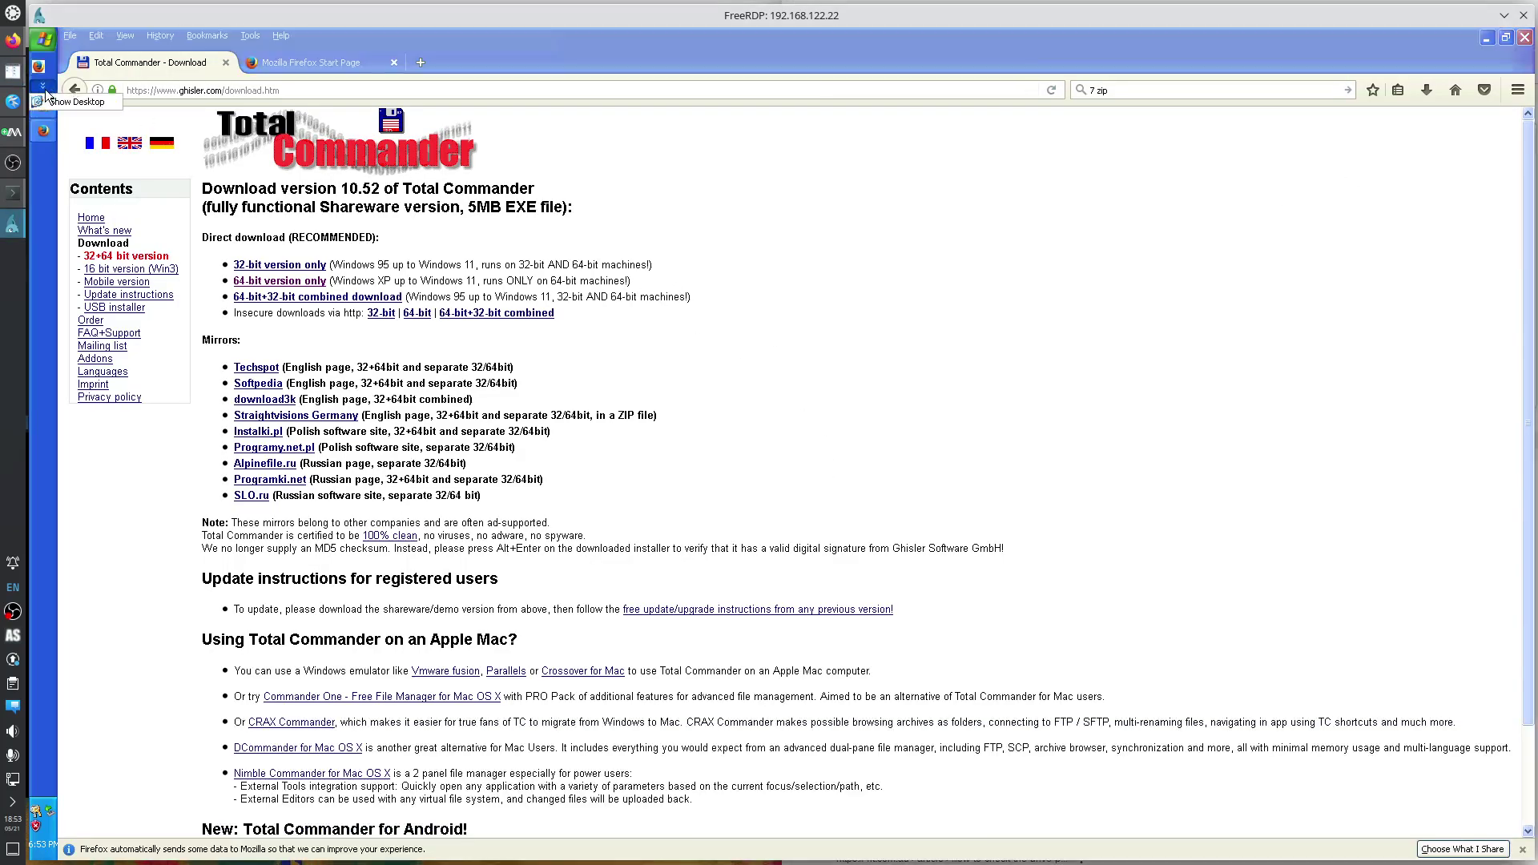
left_click(48, 176)
Unlock the taskbar, move the Quick Launch shortcuts further down, and lock it again.
right_click(48, 175)
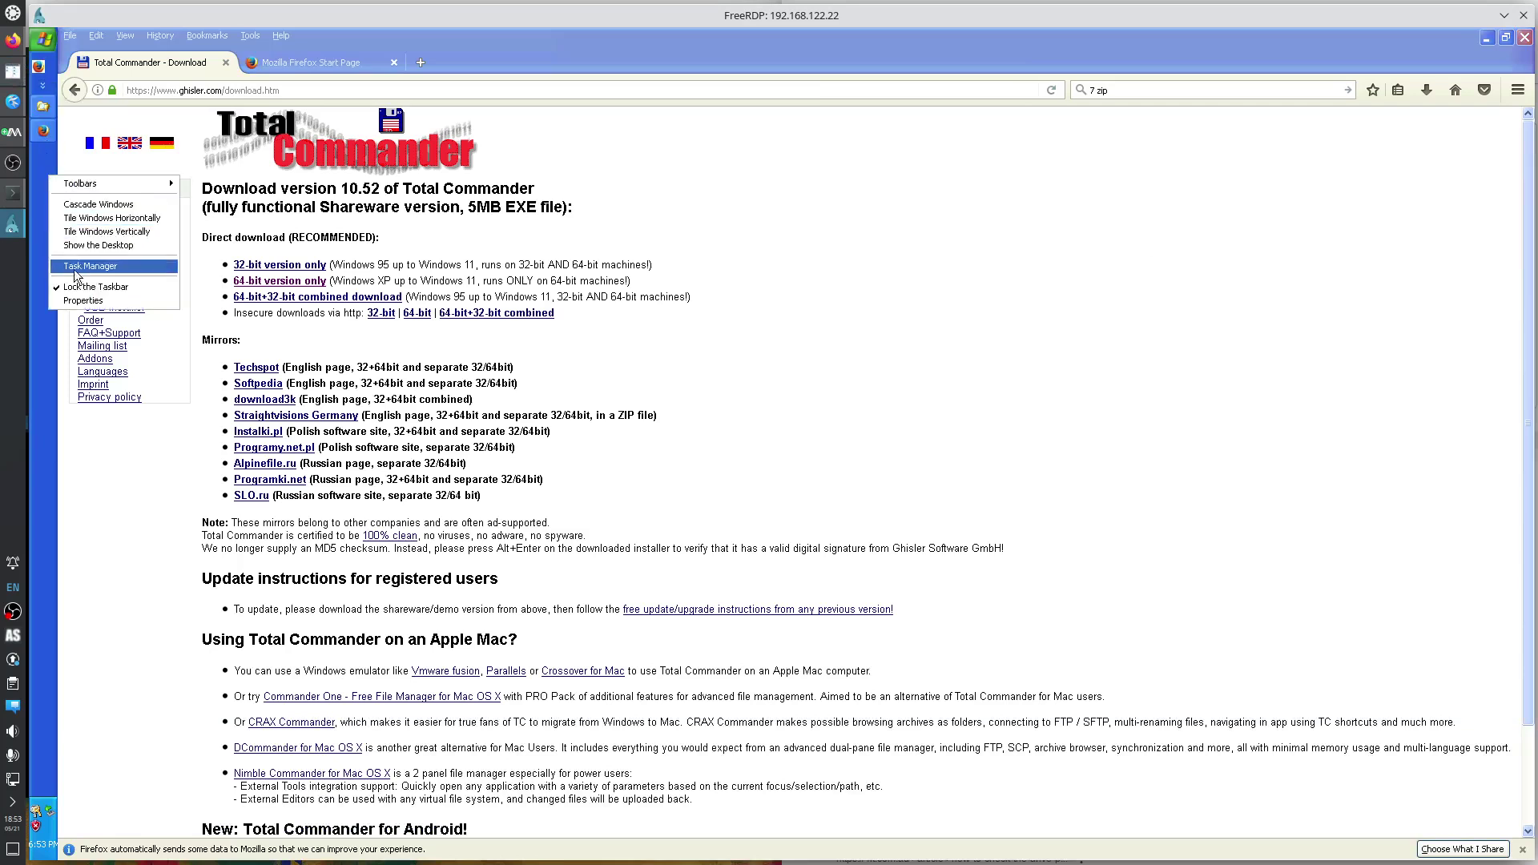
left_click(84, 296)
left_click_drag(46, 107, 47, 148)
right_click(38, 247)
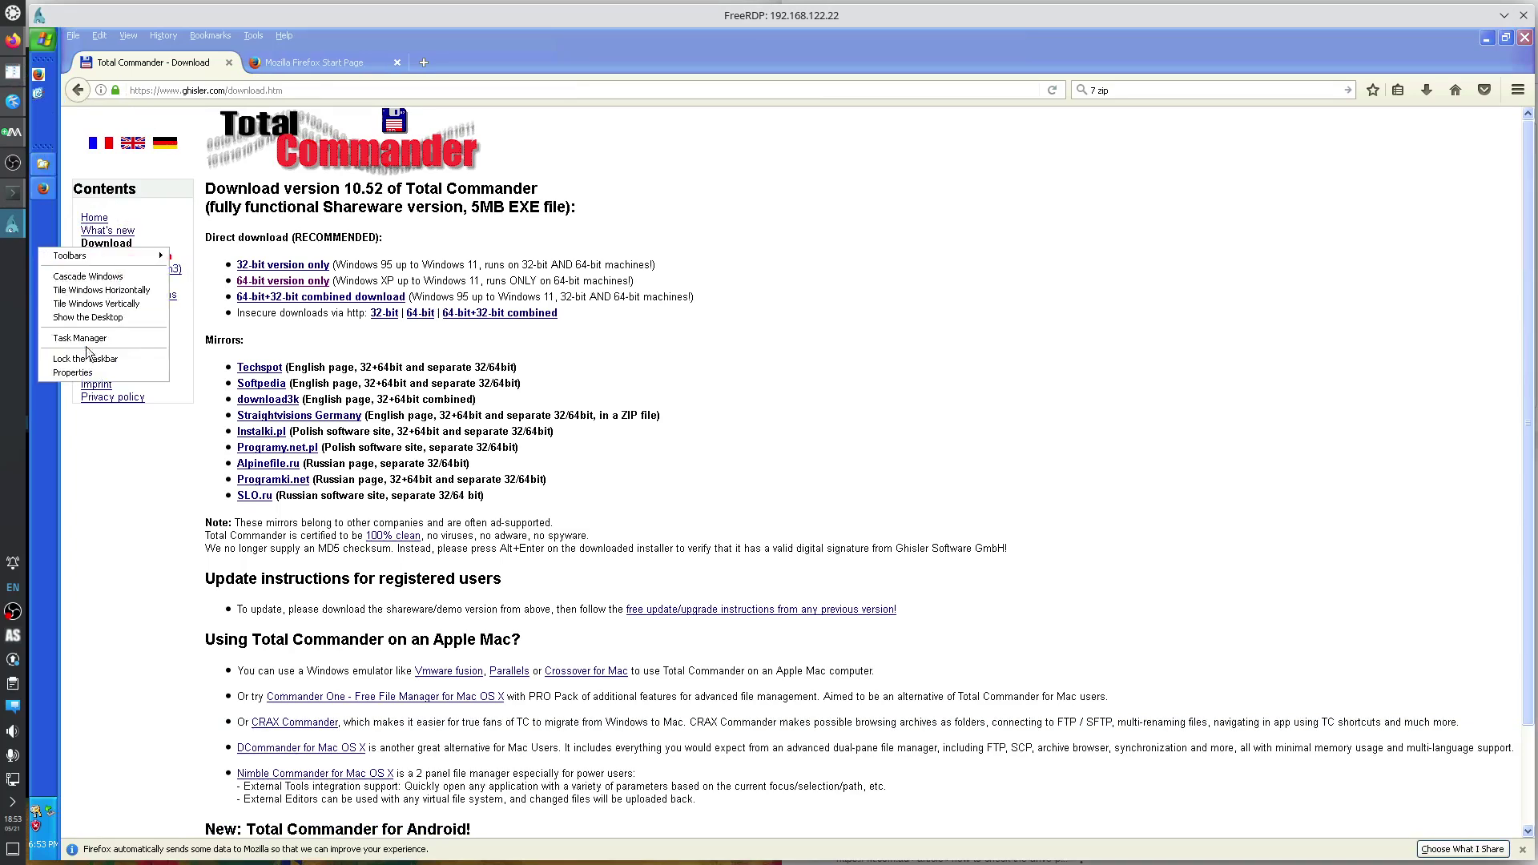
left_click(90, 361)
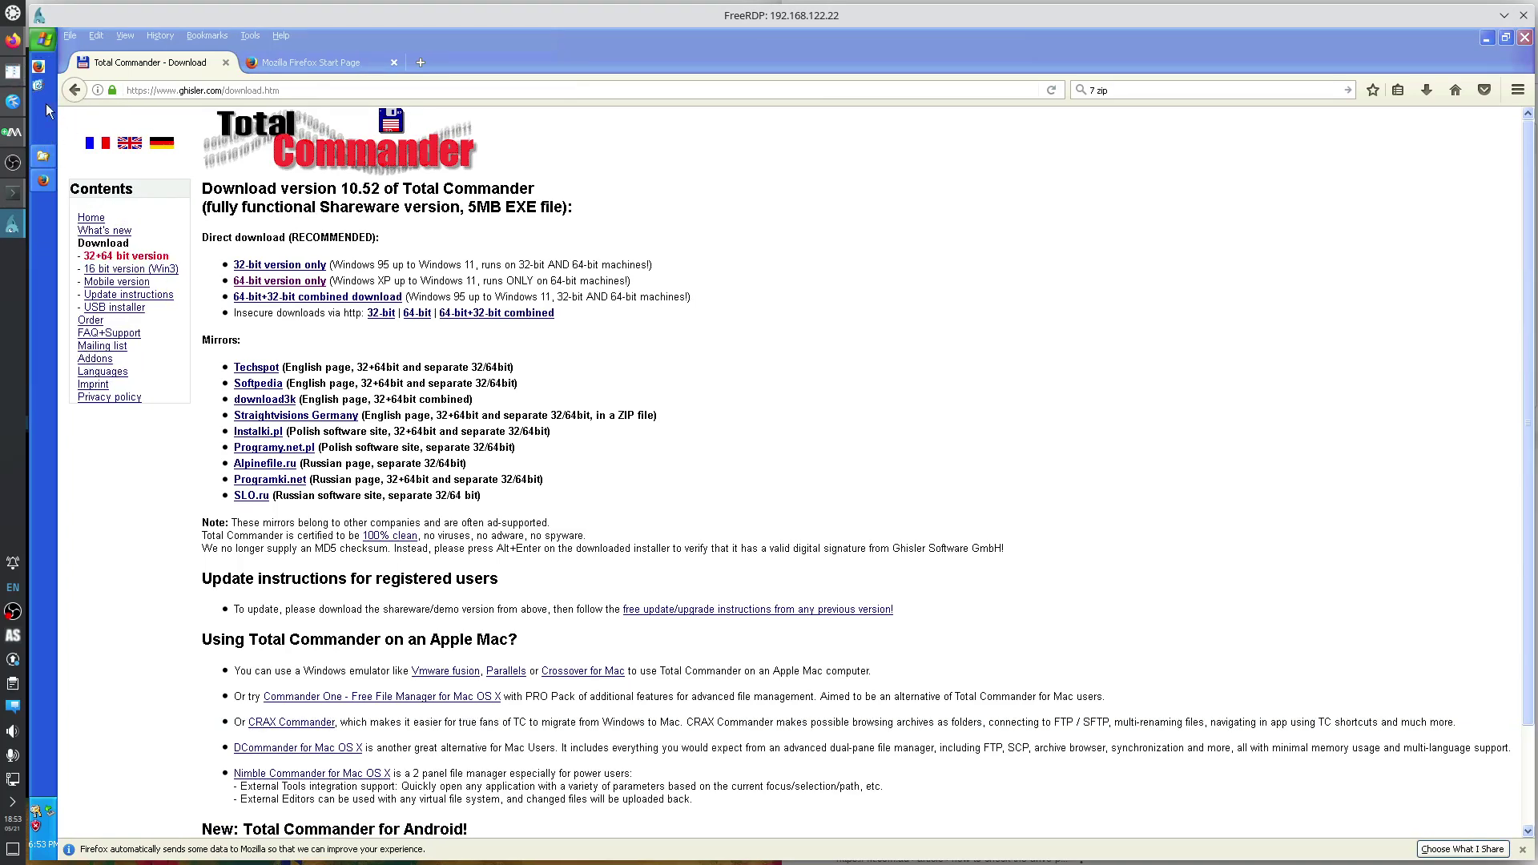
Pin Total Commander 64 bit to the Start menu and try dragging it onto the taskbar.
left_click(45, 40)
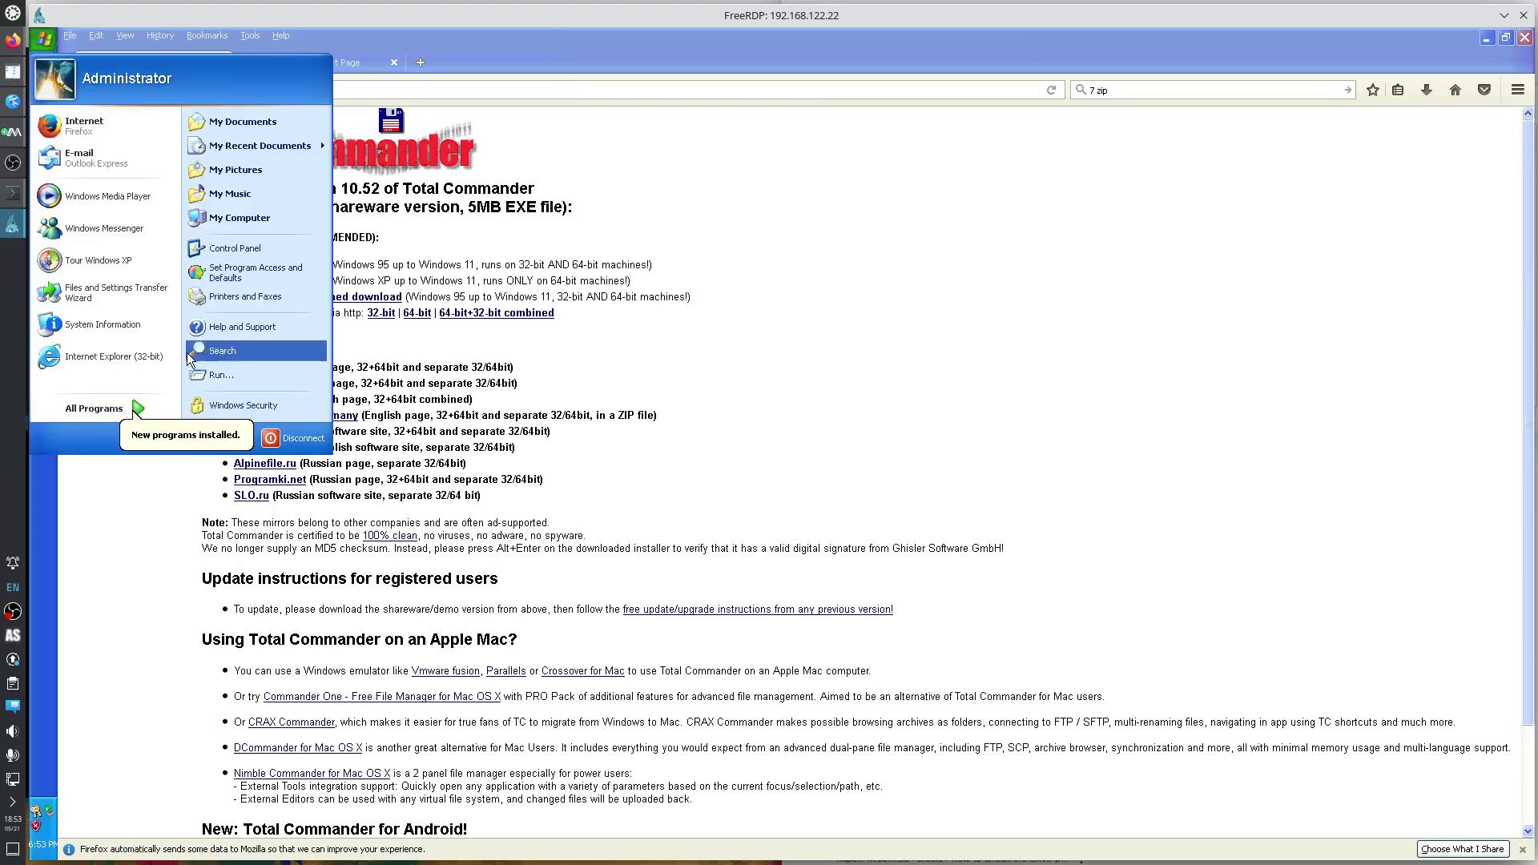
left_click(104, 409)
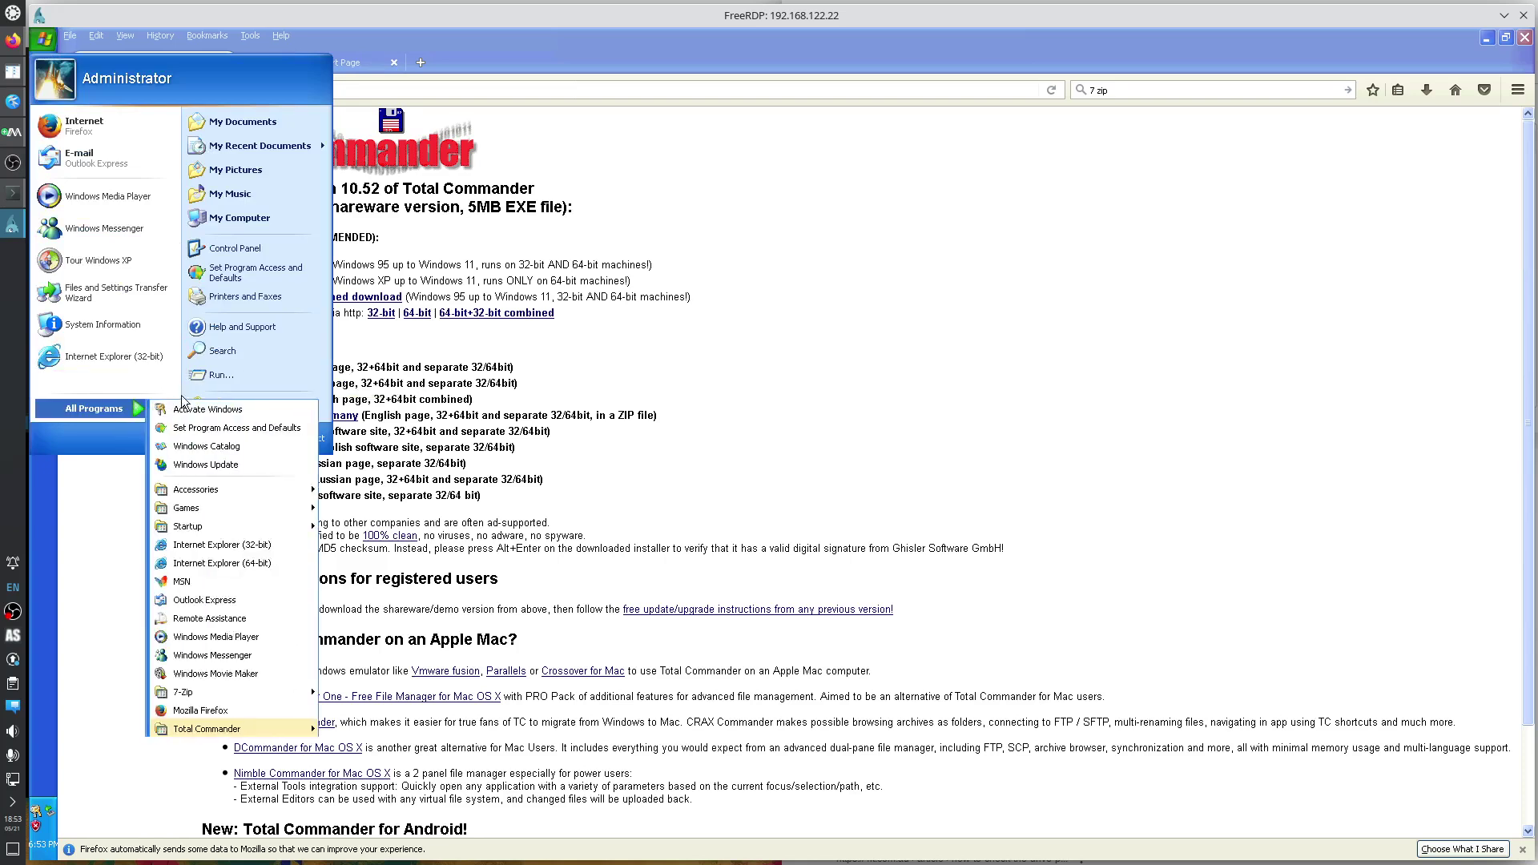
mouse_move(262, 730)
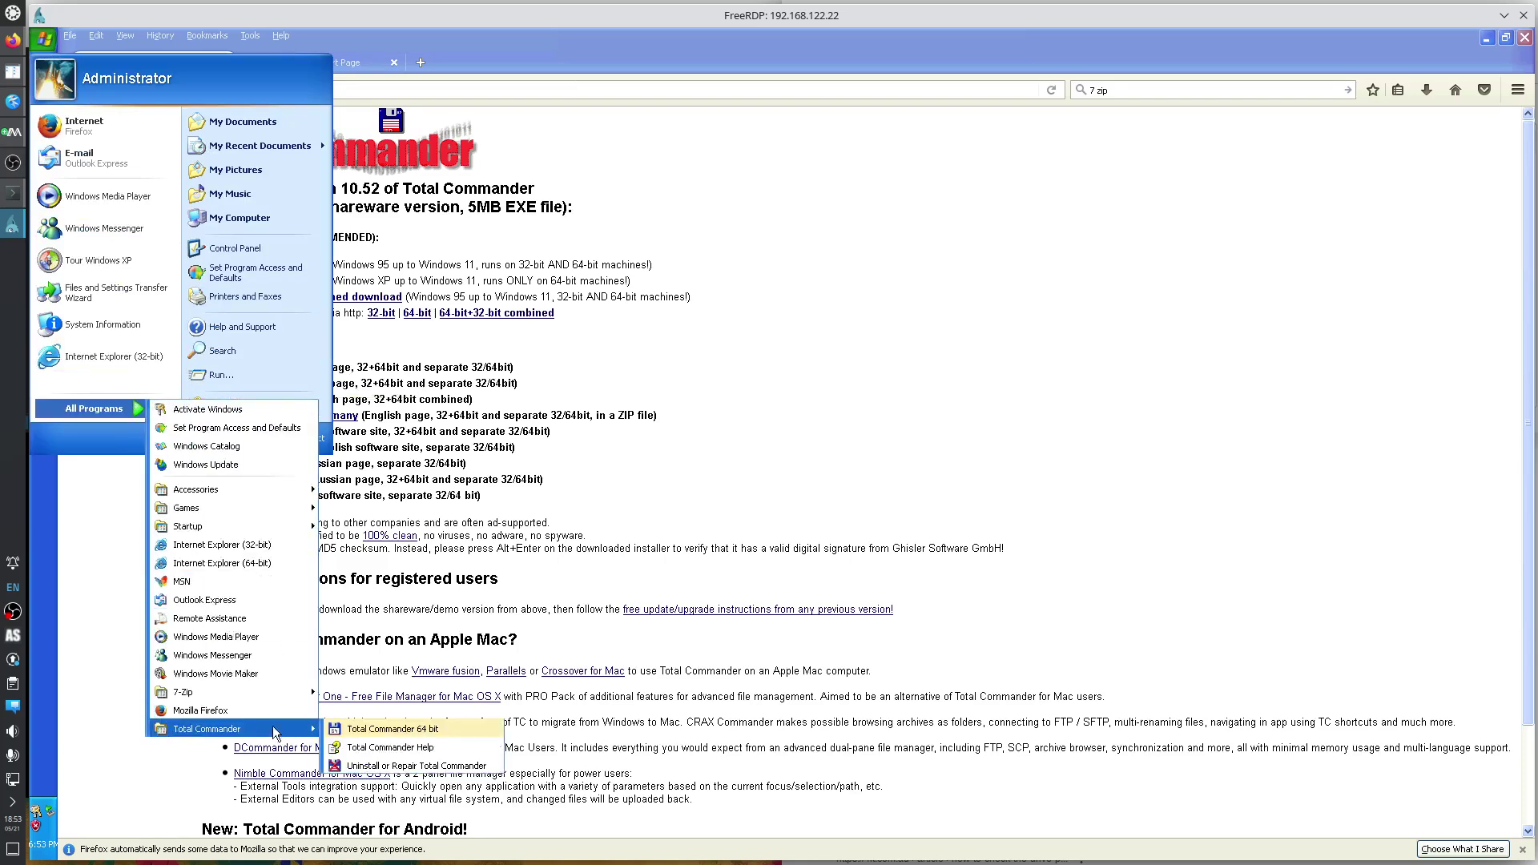
right_click(370, 731)
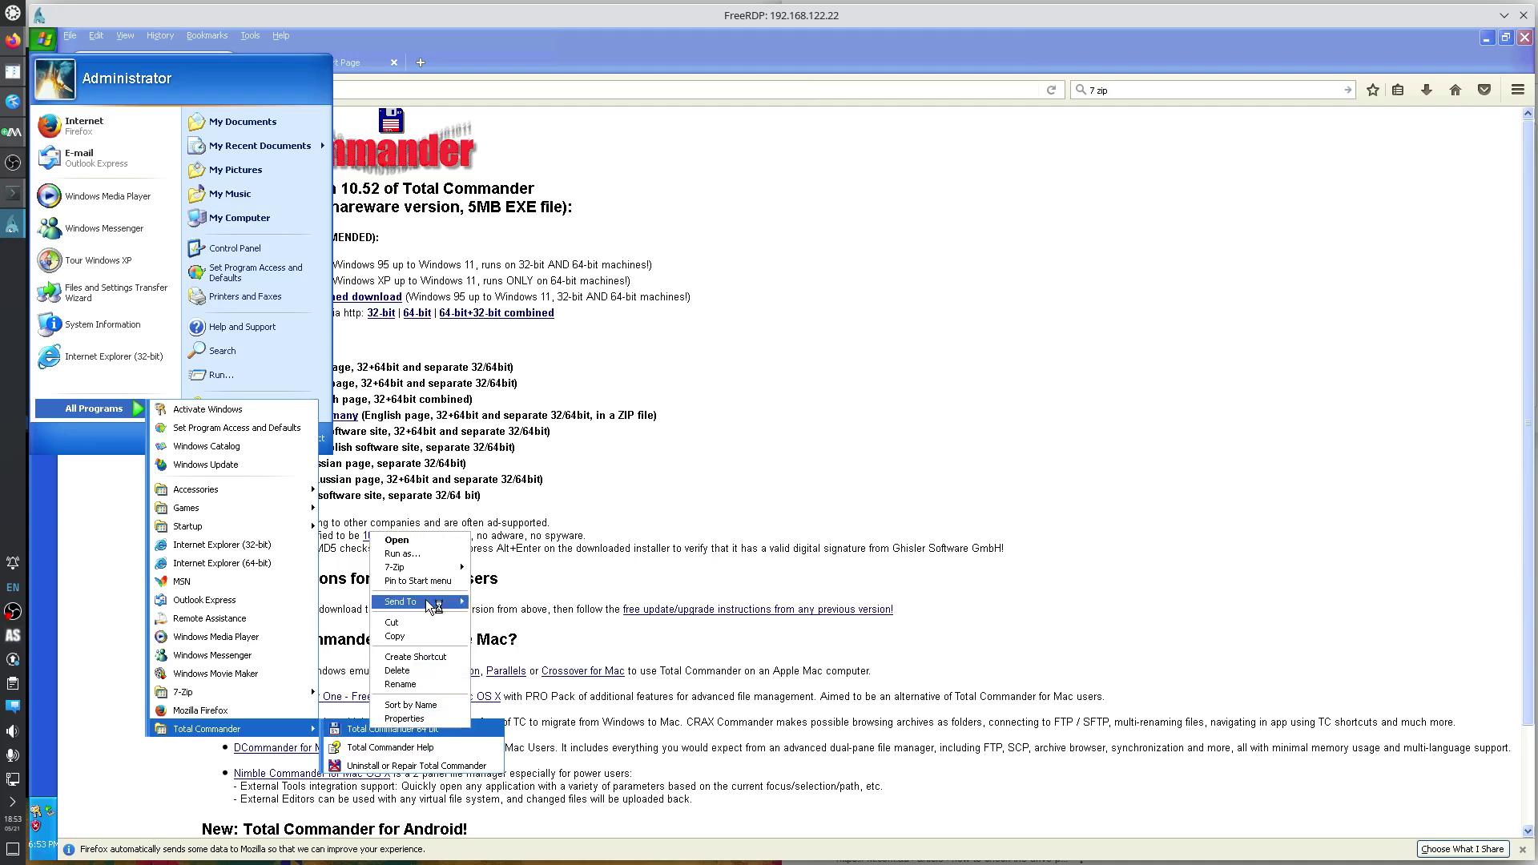
mouse_move(428, 607)
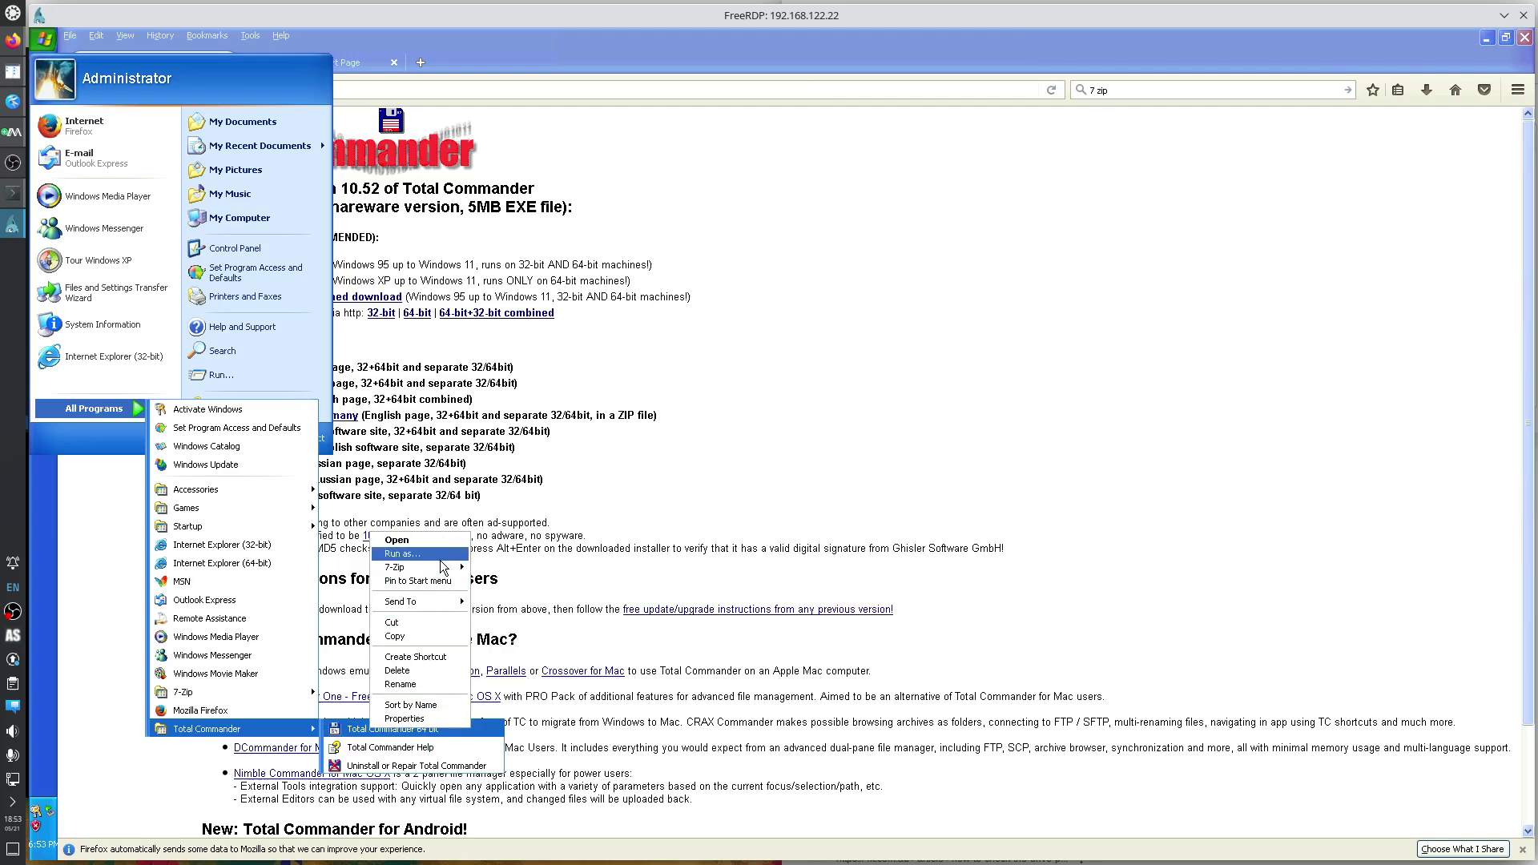
left_click(440, 581)
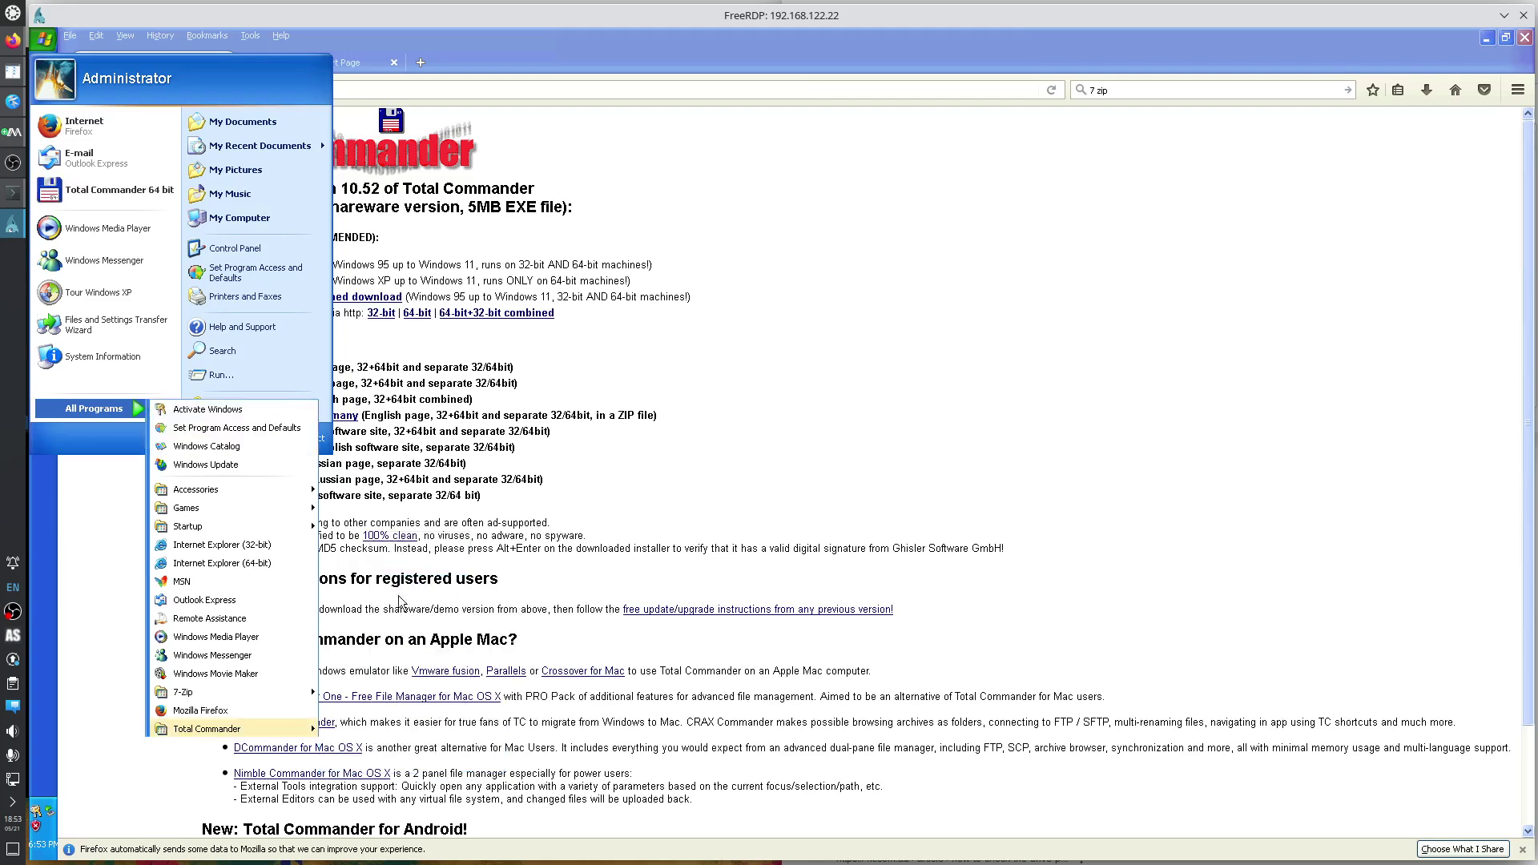
mouse_move(298, 731)
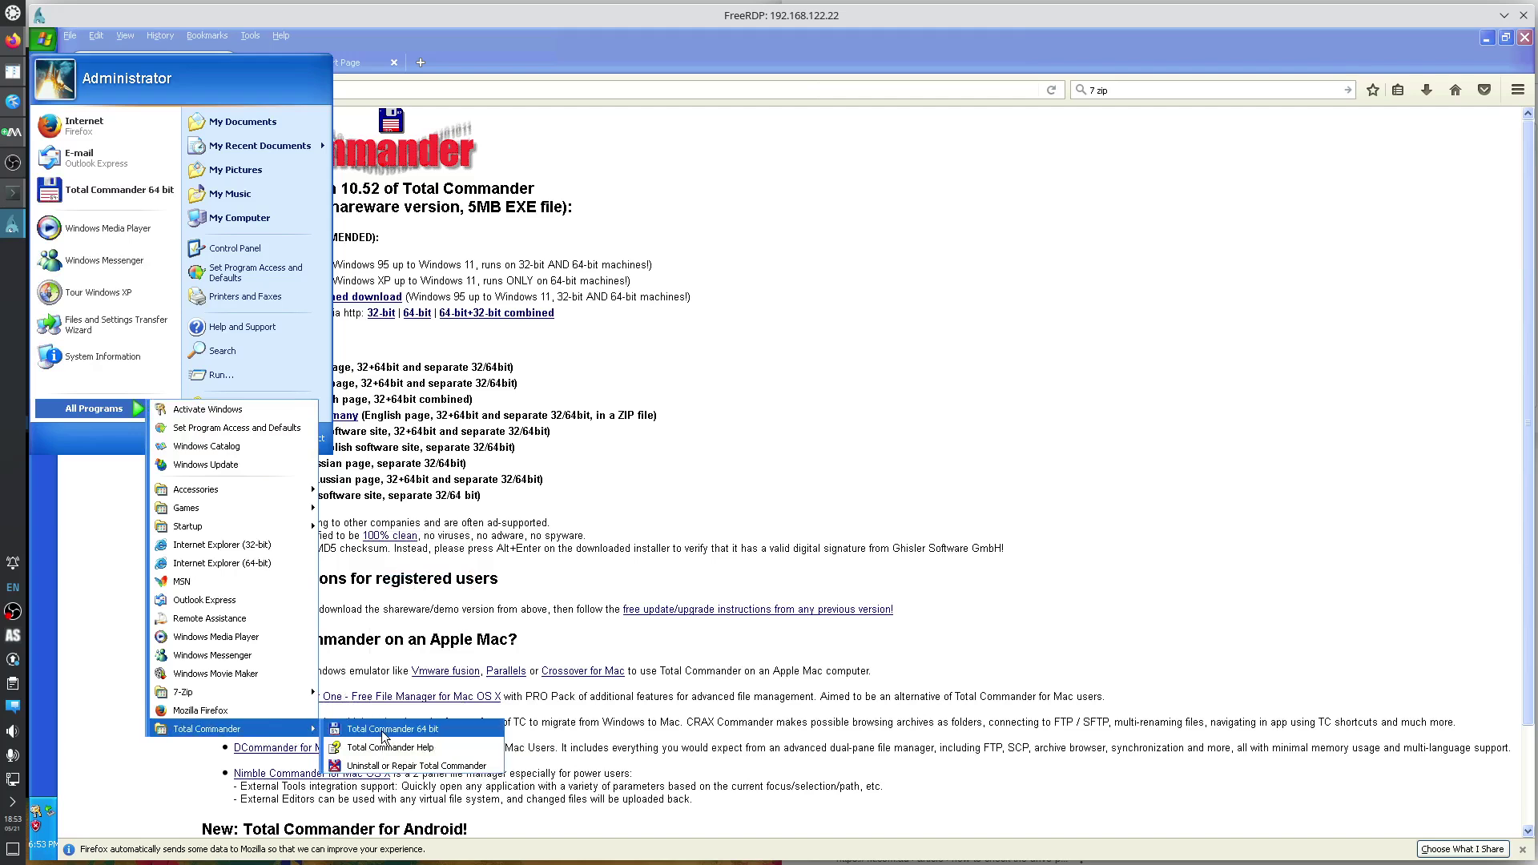
left_click_drag(383, 735, 45, 524)
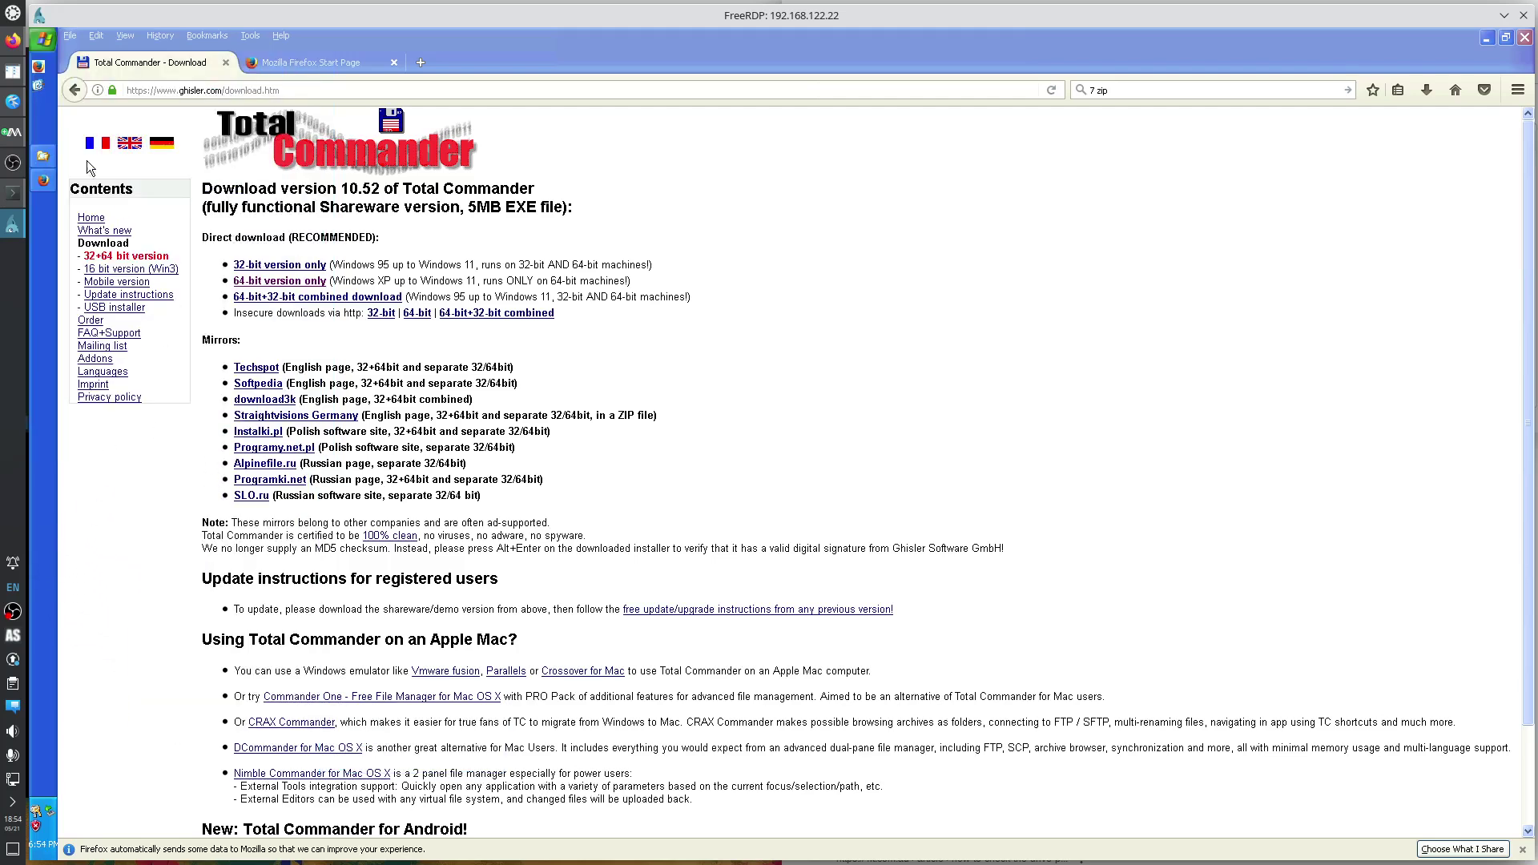
Send a Total Commander 64 bit shortcut from All Programs to the desktop.
left_click(43, 39)
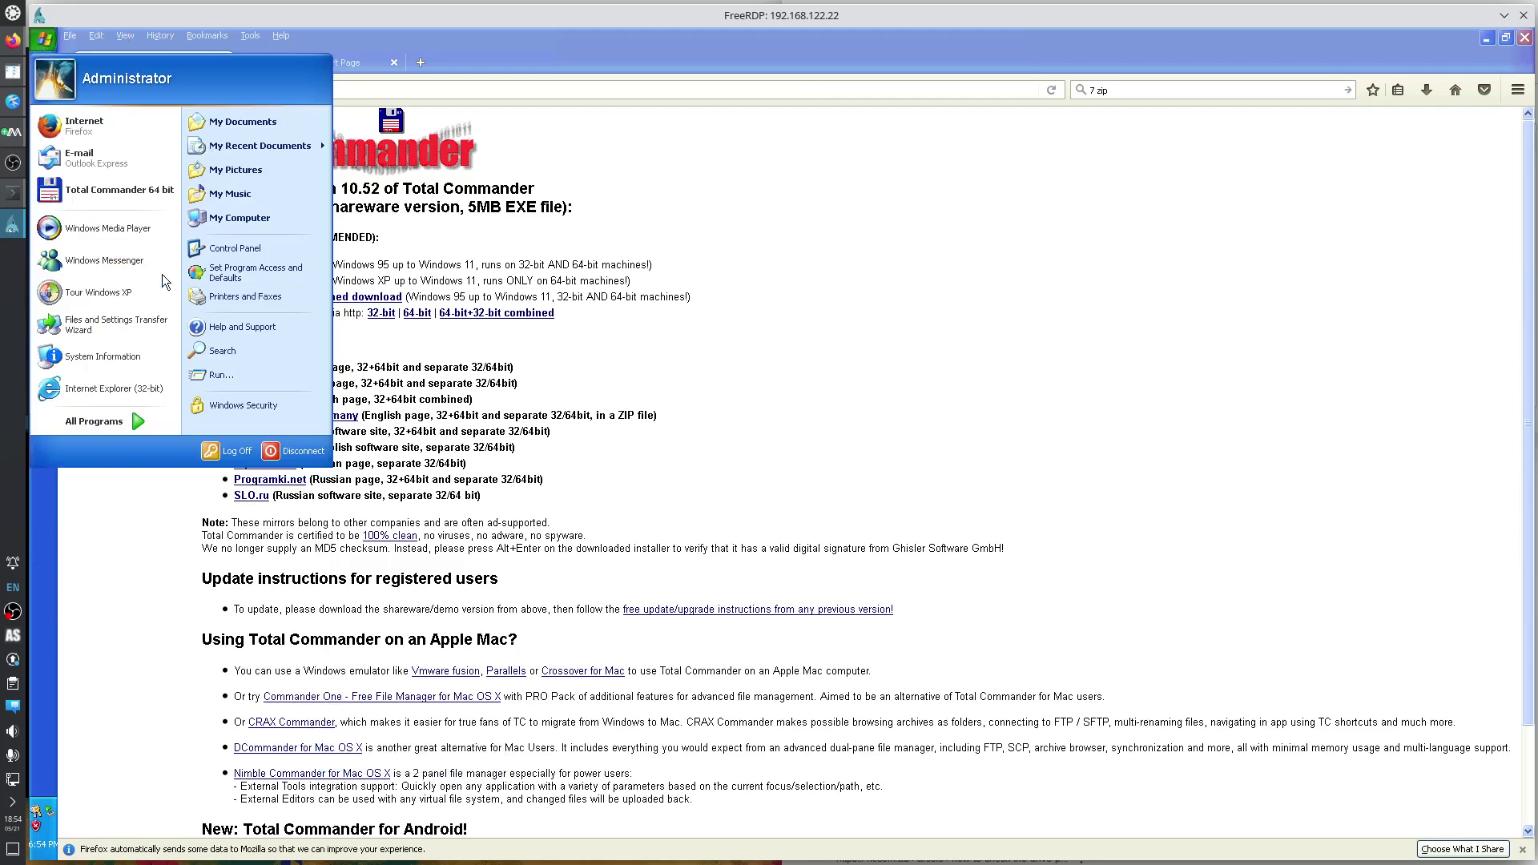
left_click(141, 415)
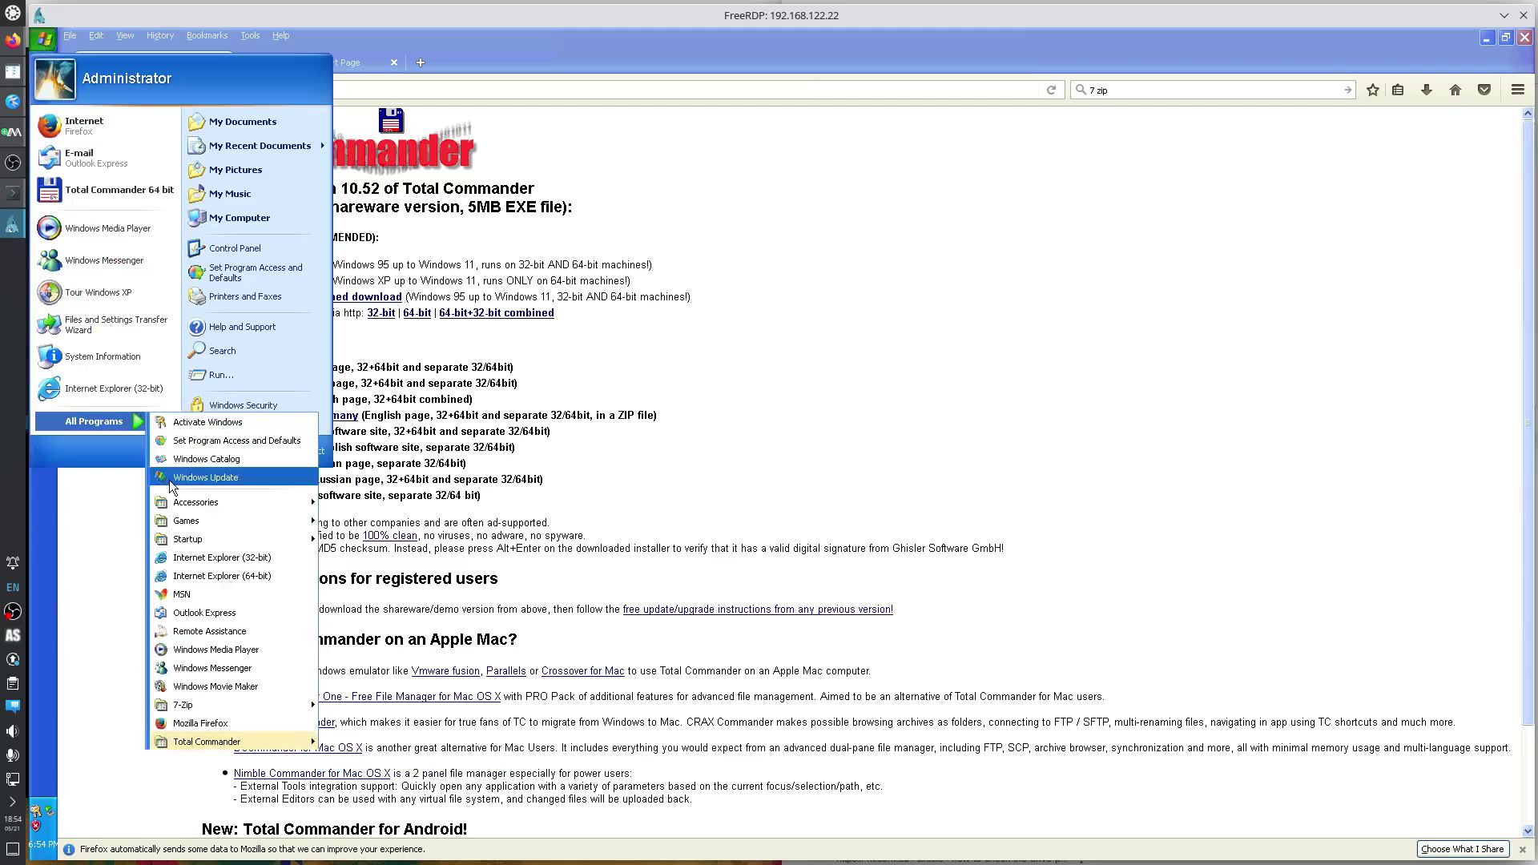
mouse_move(275, 745)
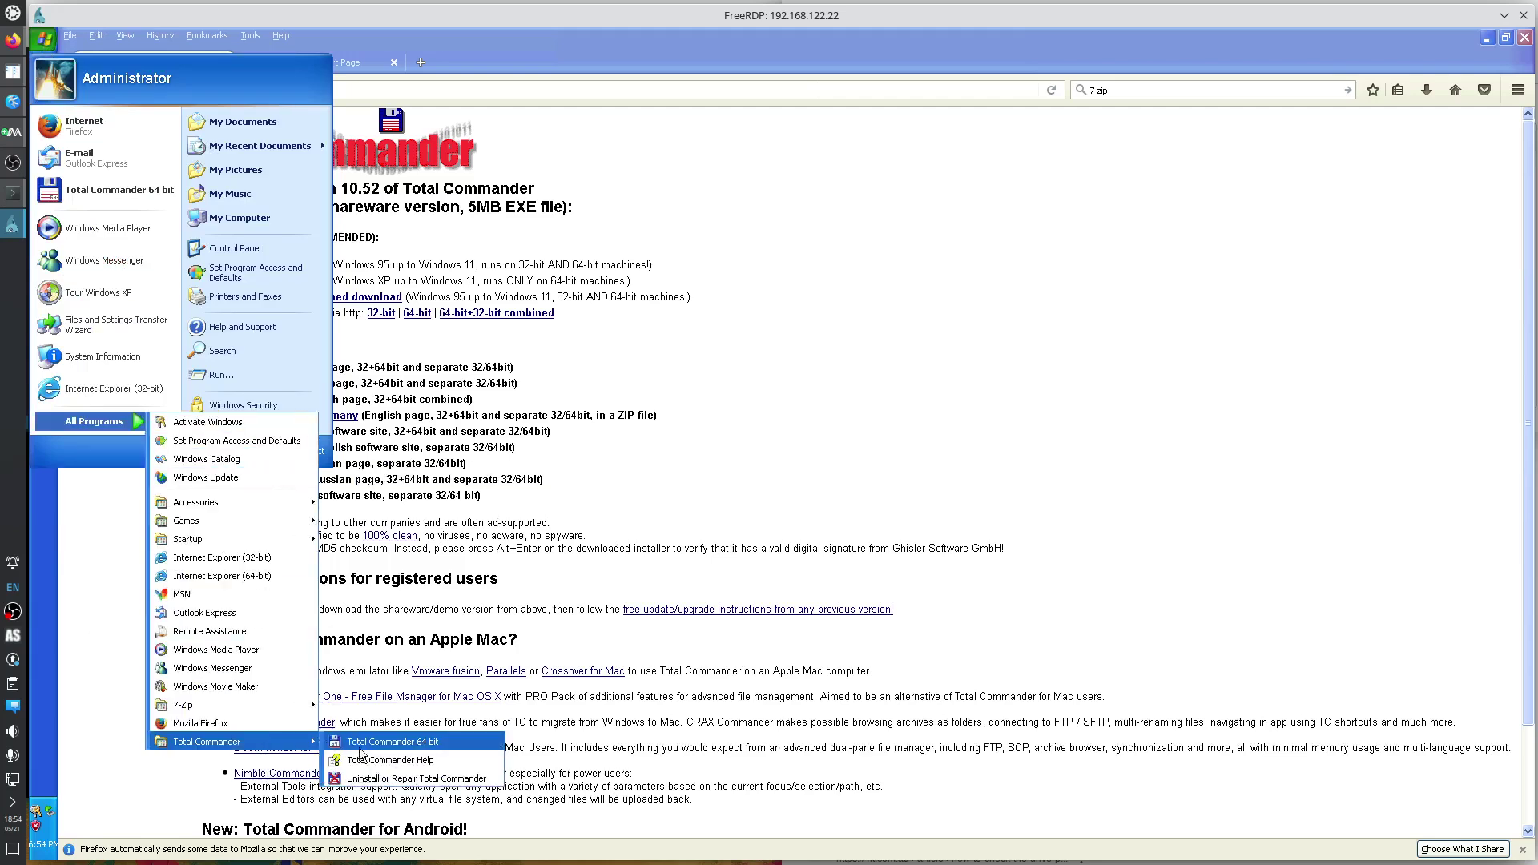
right_click(403, 743)
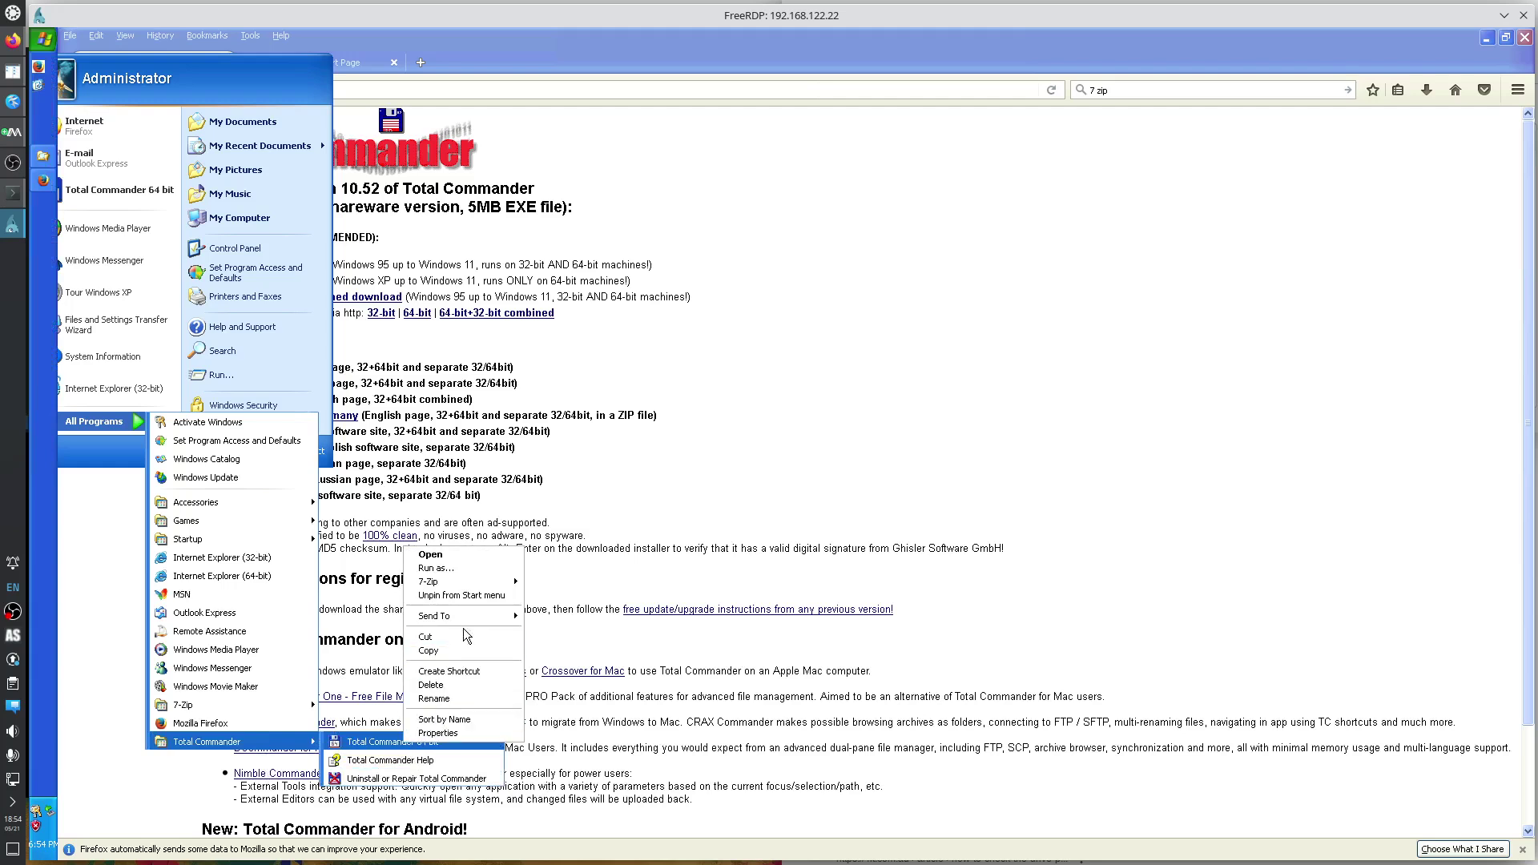
mouse_move(472, 614)
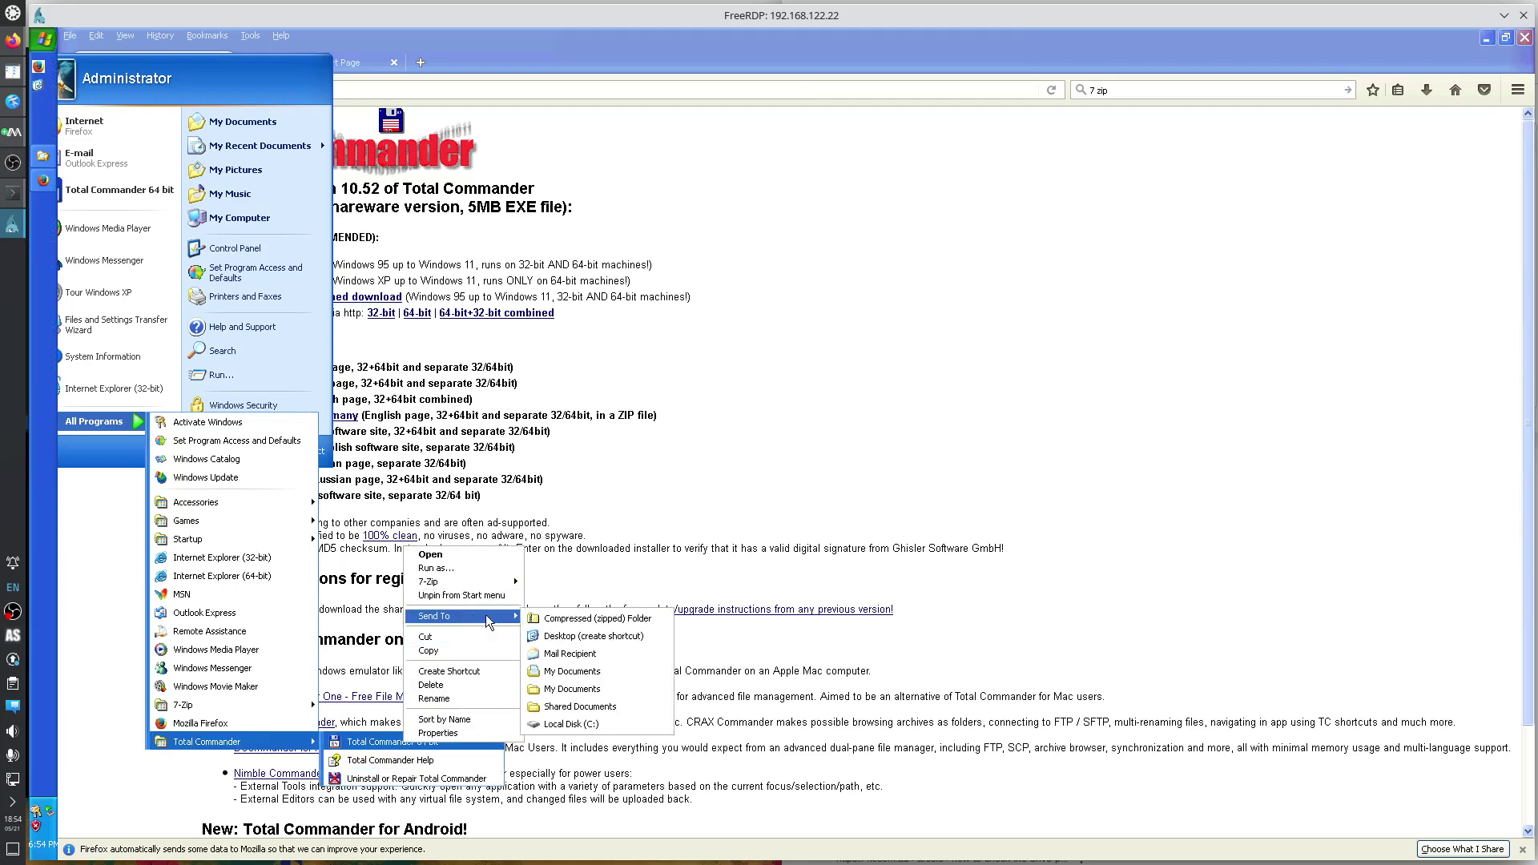
left_click(568, 633)
left_click(1478, 117)
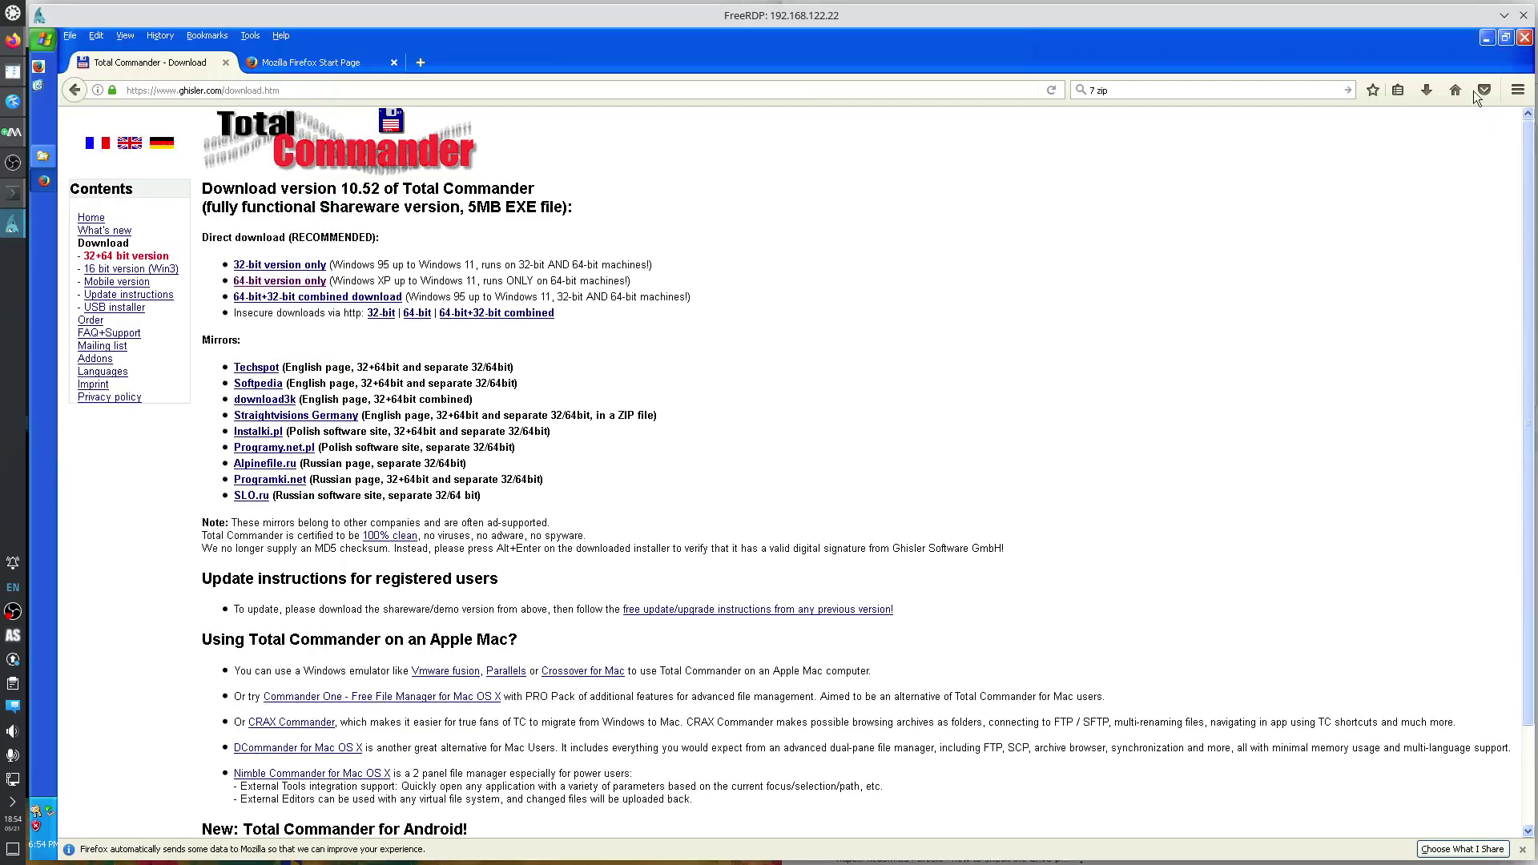
Drag the shortcut onto Quick Launch, delete the desktop copy, and close the temp folder.
left_click(1485, 38)
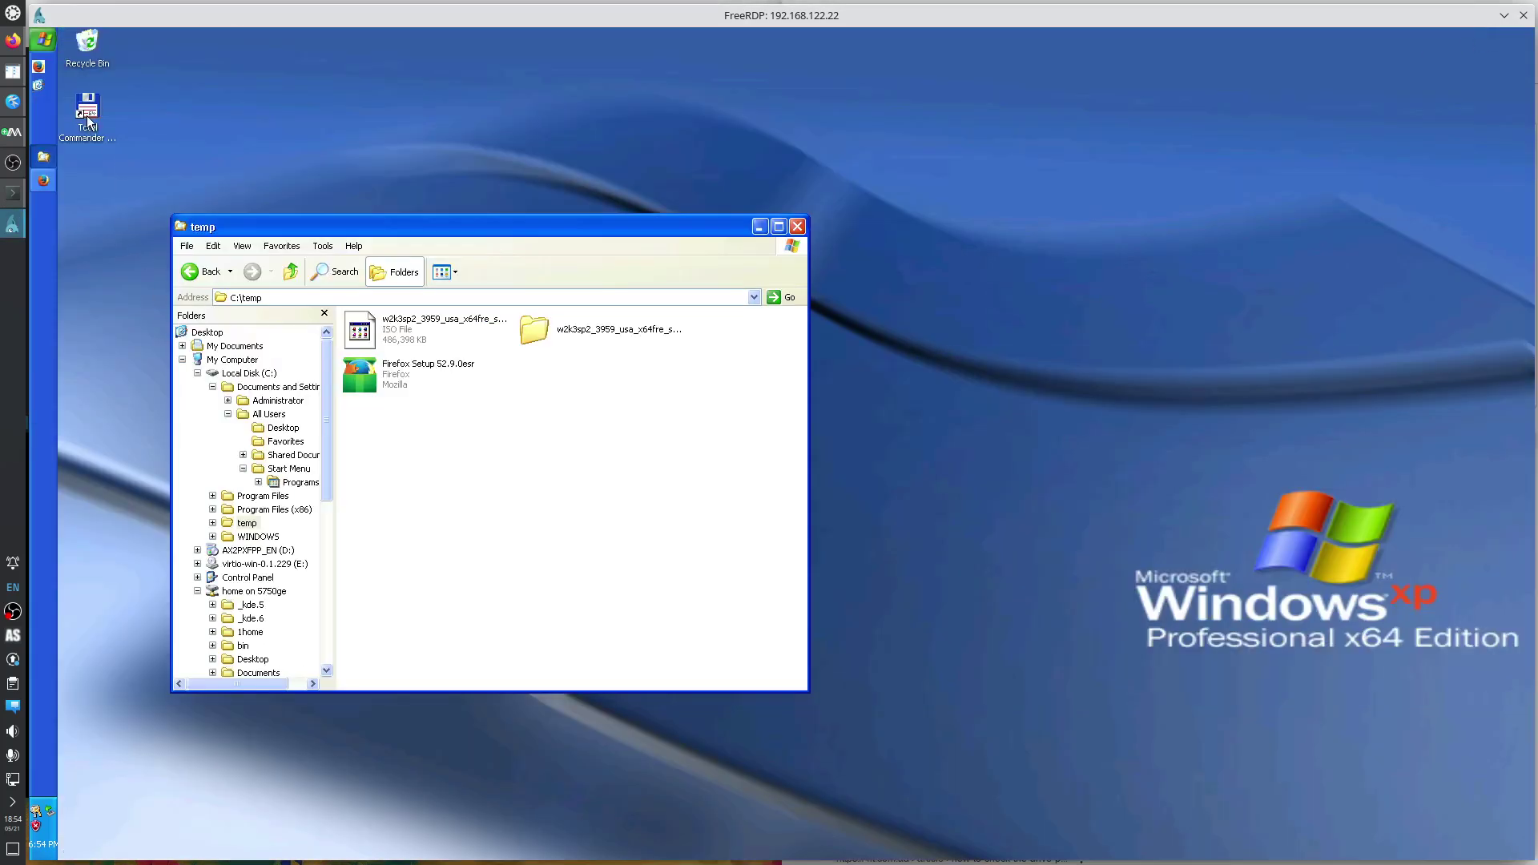
left_click_drag(88, 112, 43, 87)
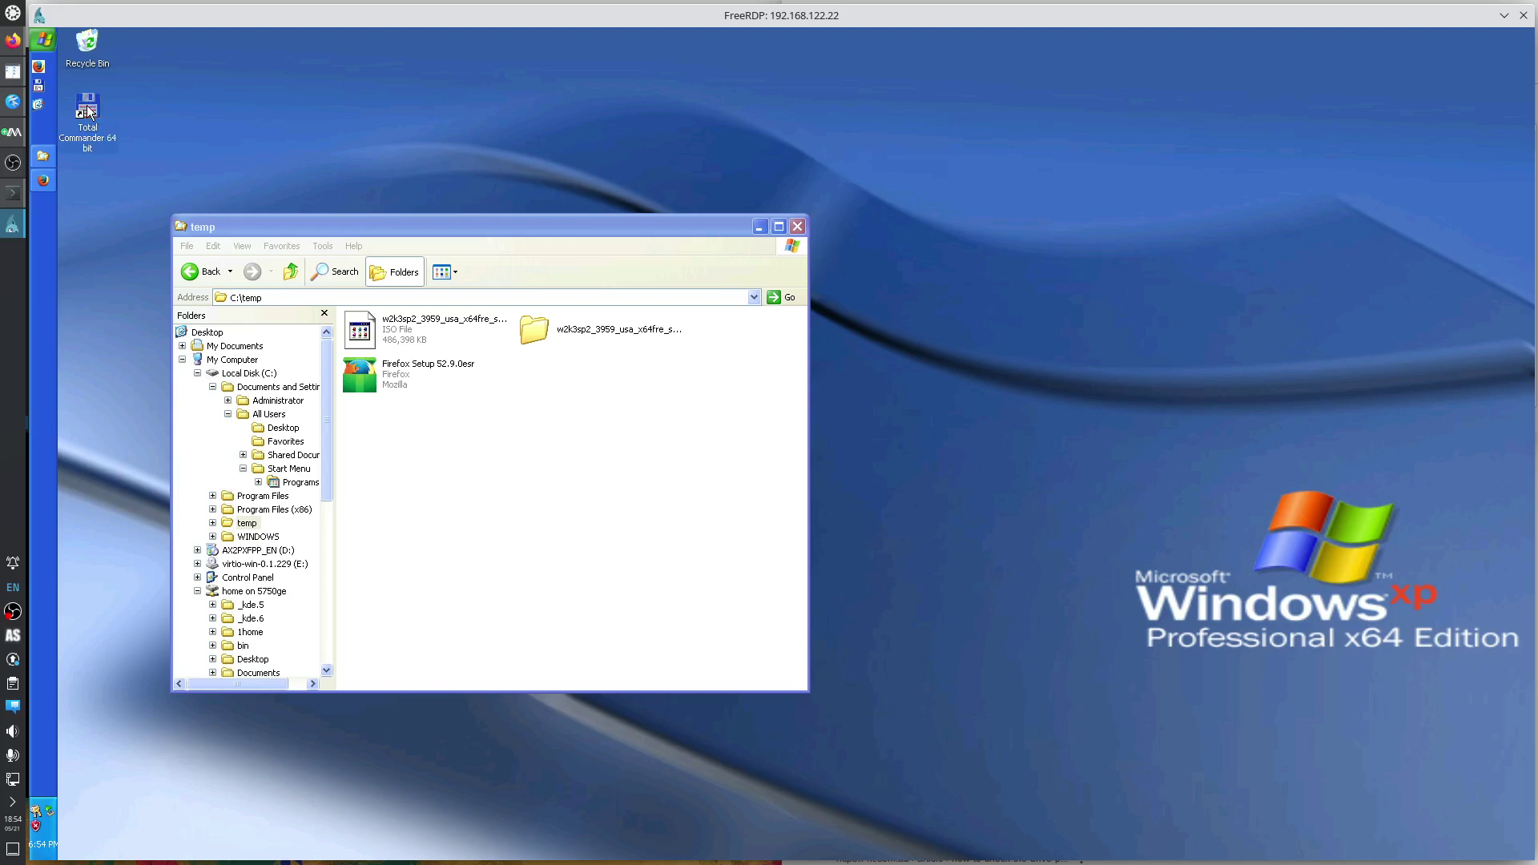
key("Delete")
key("Return")
left_click(797, 227)
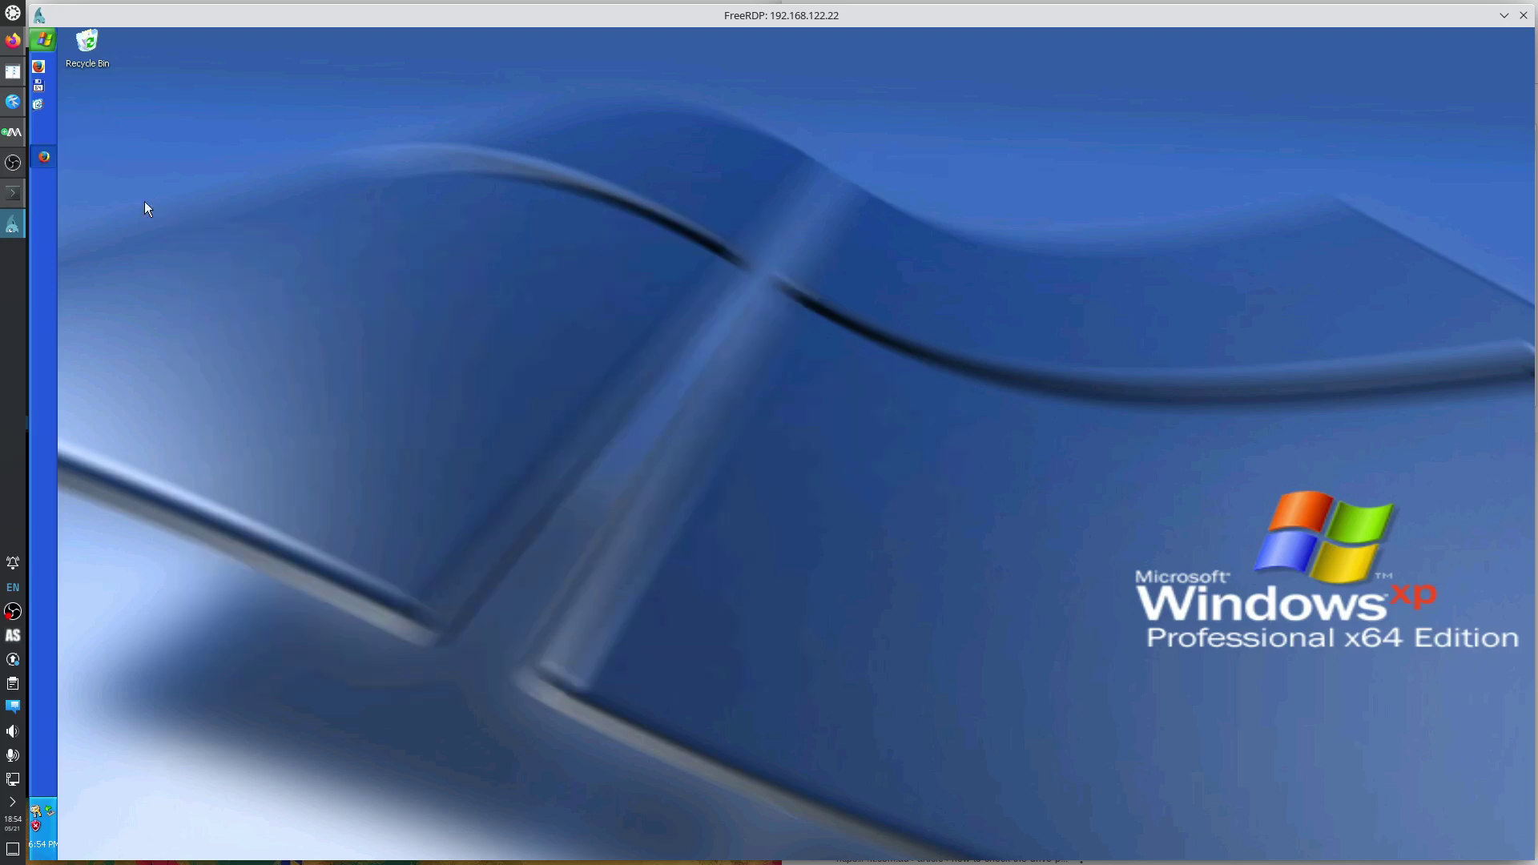
Launch Total Commander and hide the vertical and main button bars and function keys.
left_click(50, 86)
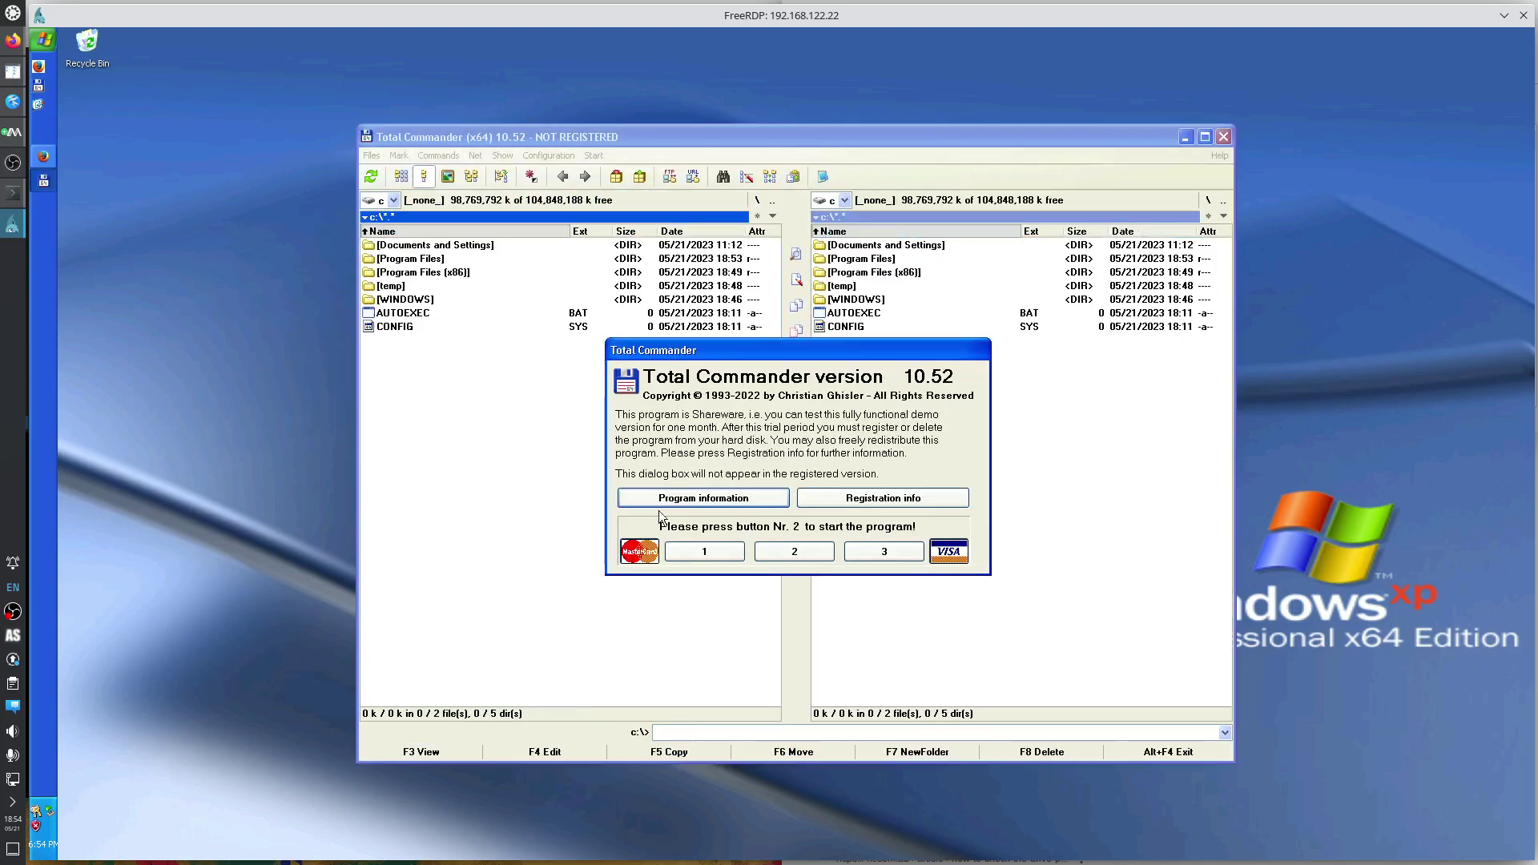
left_click(805, 551)
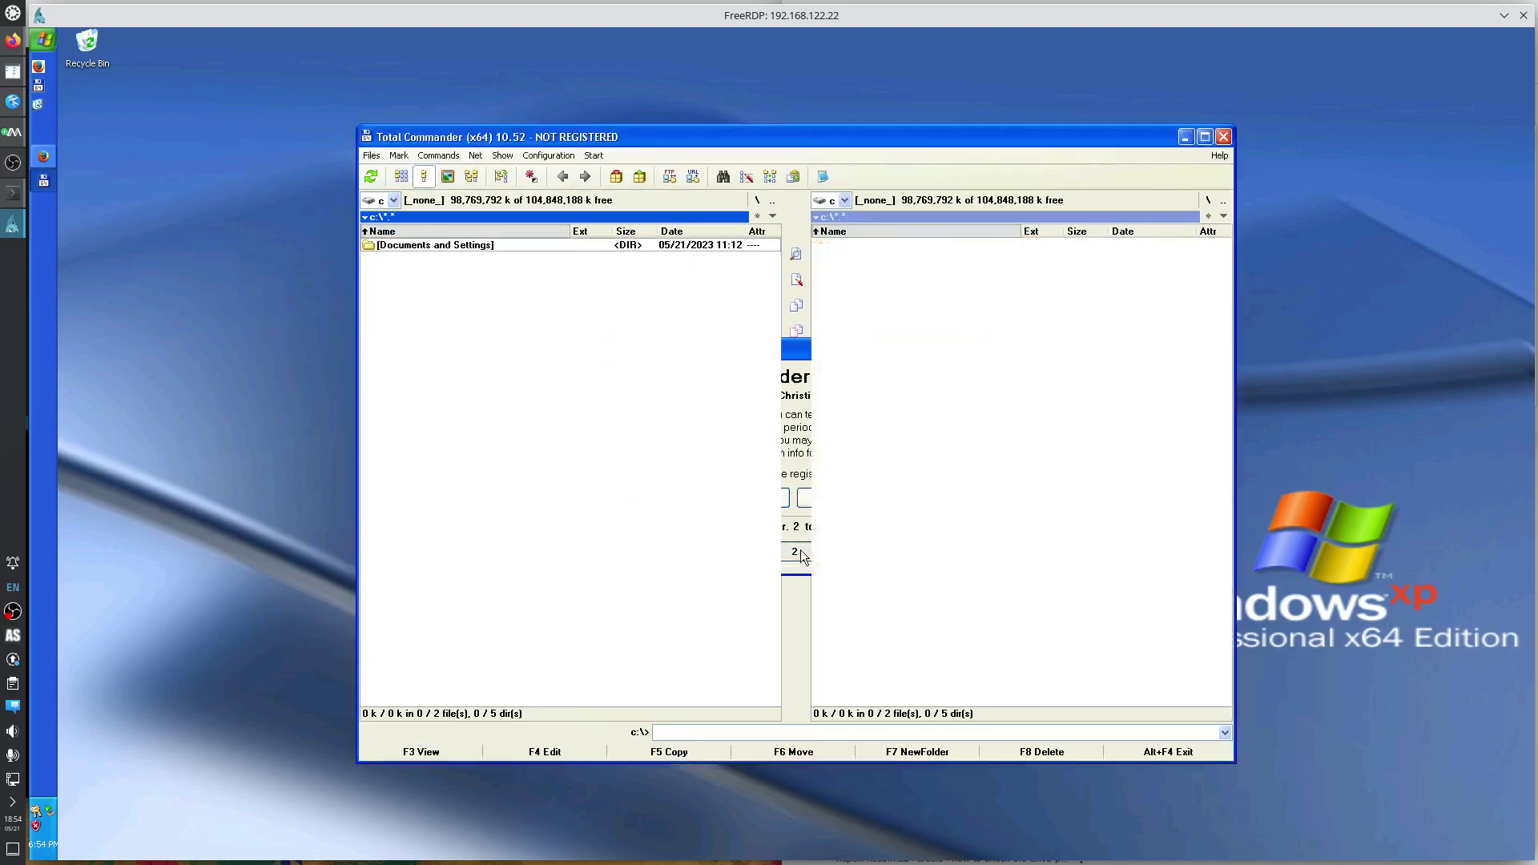
left_click(755, 321)
left_click(757, 305)
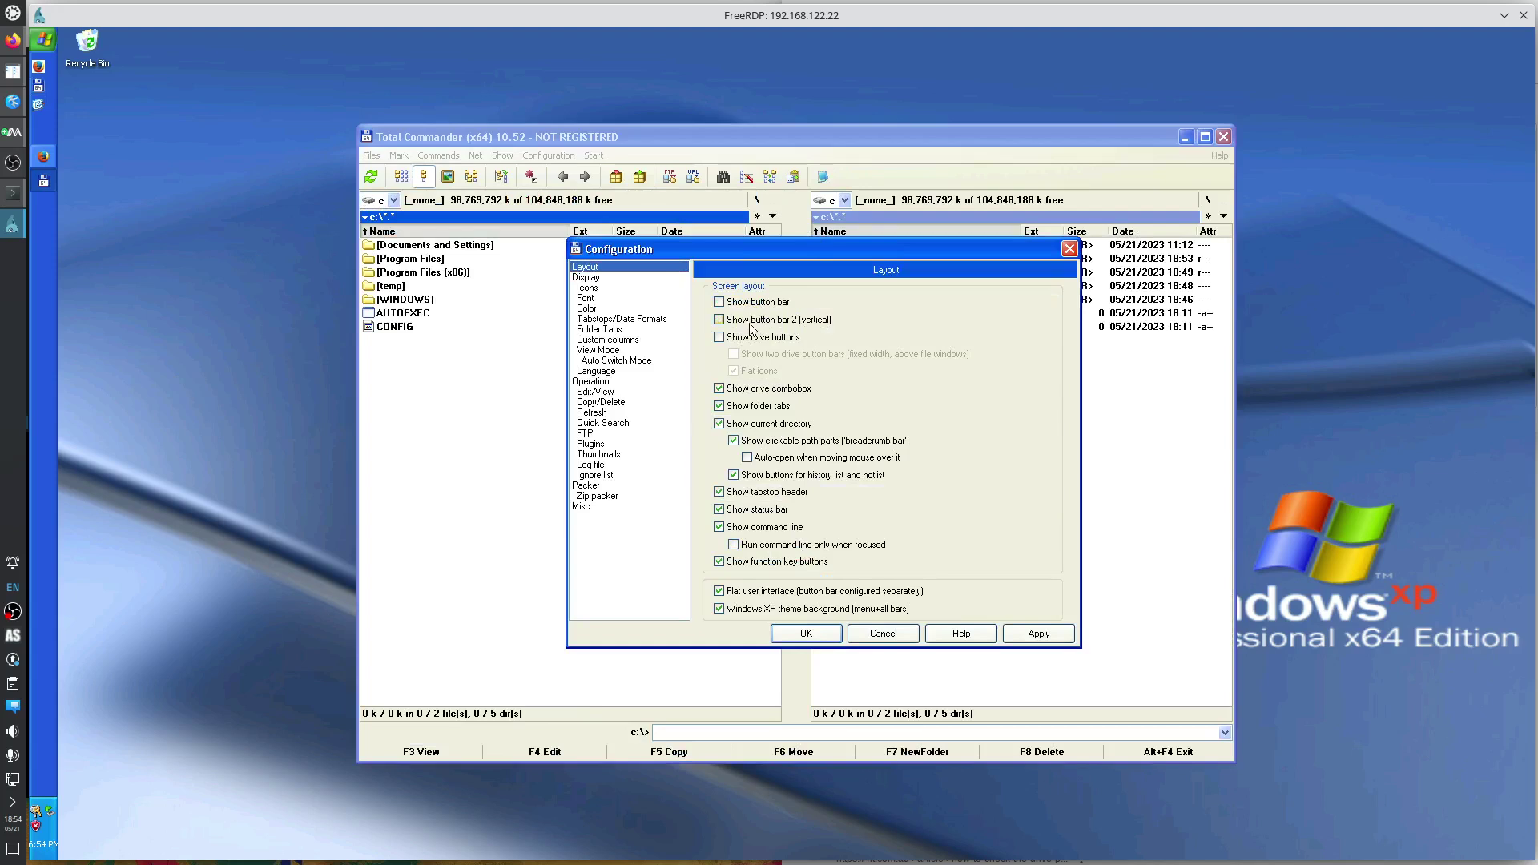
left_click(780, 564)
left_click(1015, 636)
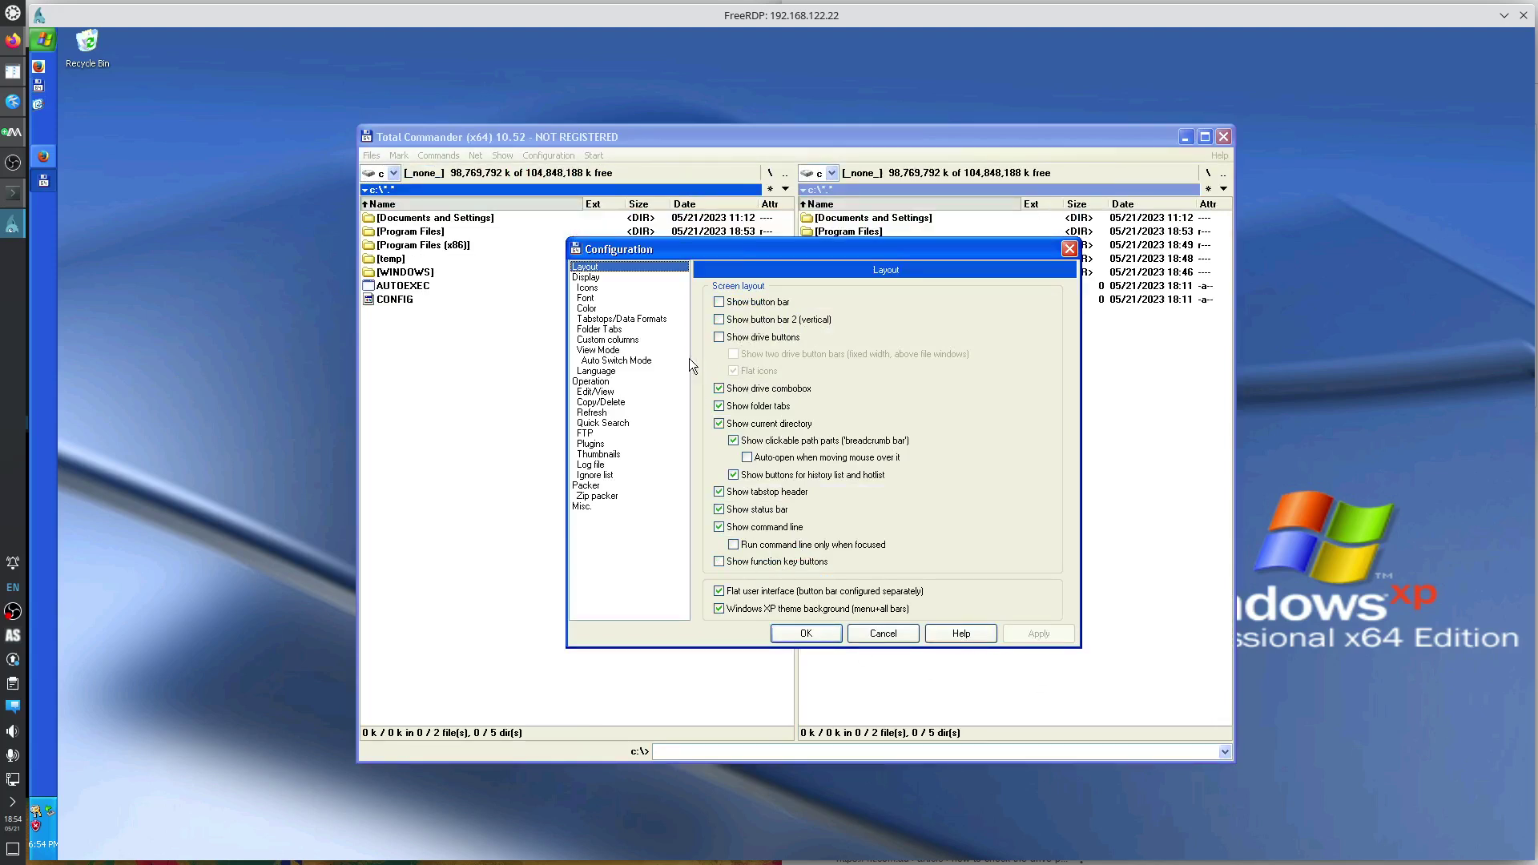
Show hidden and system files in the file lists.
left_click(620, 277)
left_click(776, 304)
left_click(894, 305)
left_click(1035, 632)
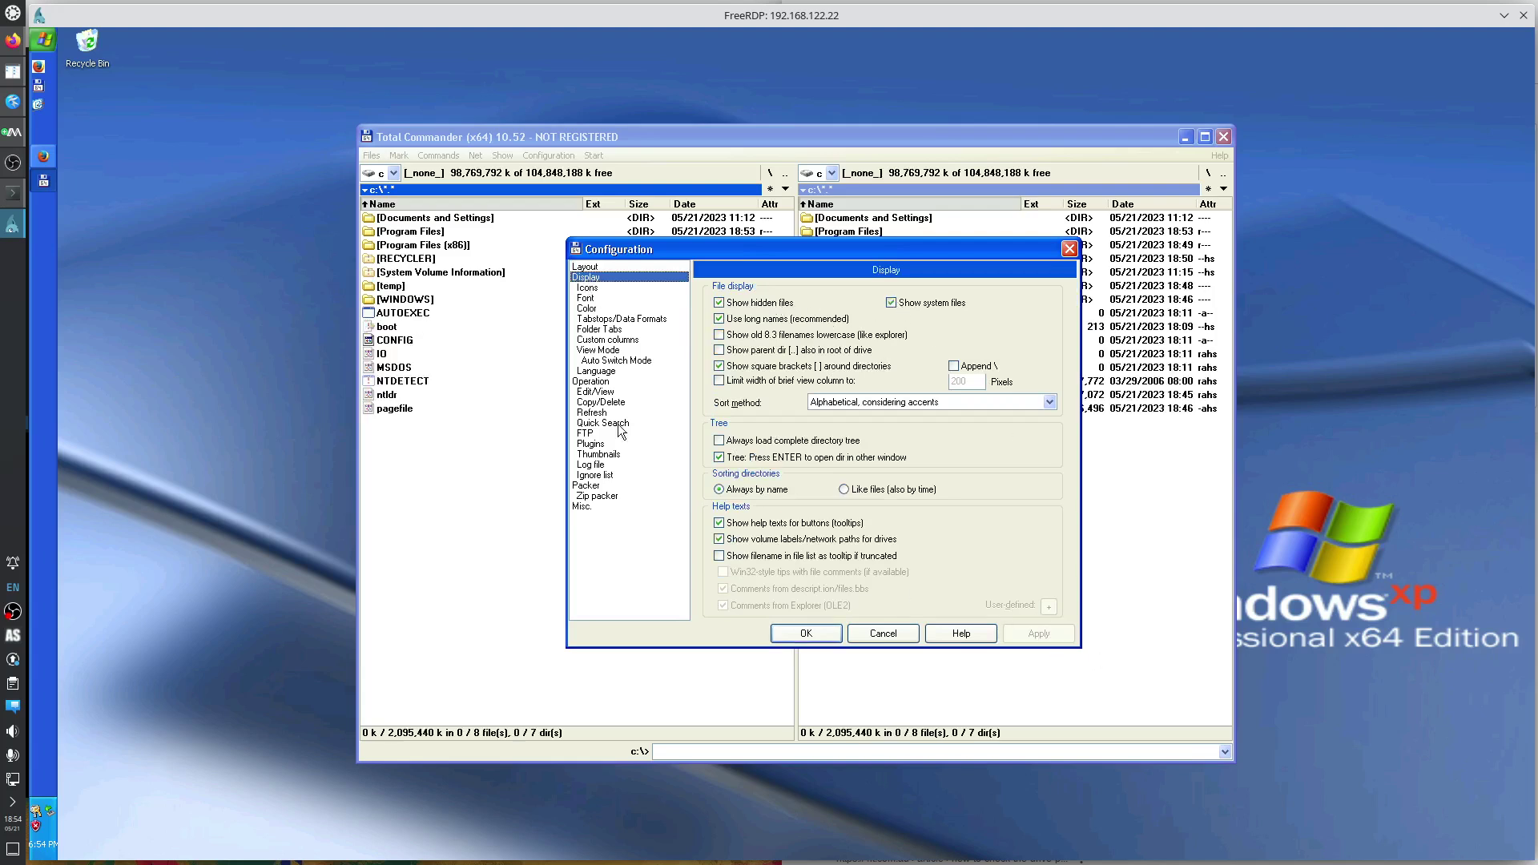
Set both the file list font and main window font to Regular style.
left_click(593, 299)
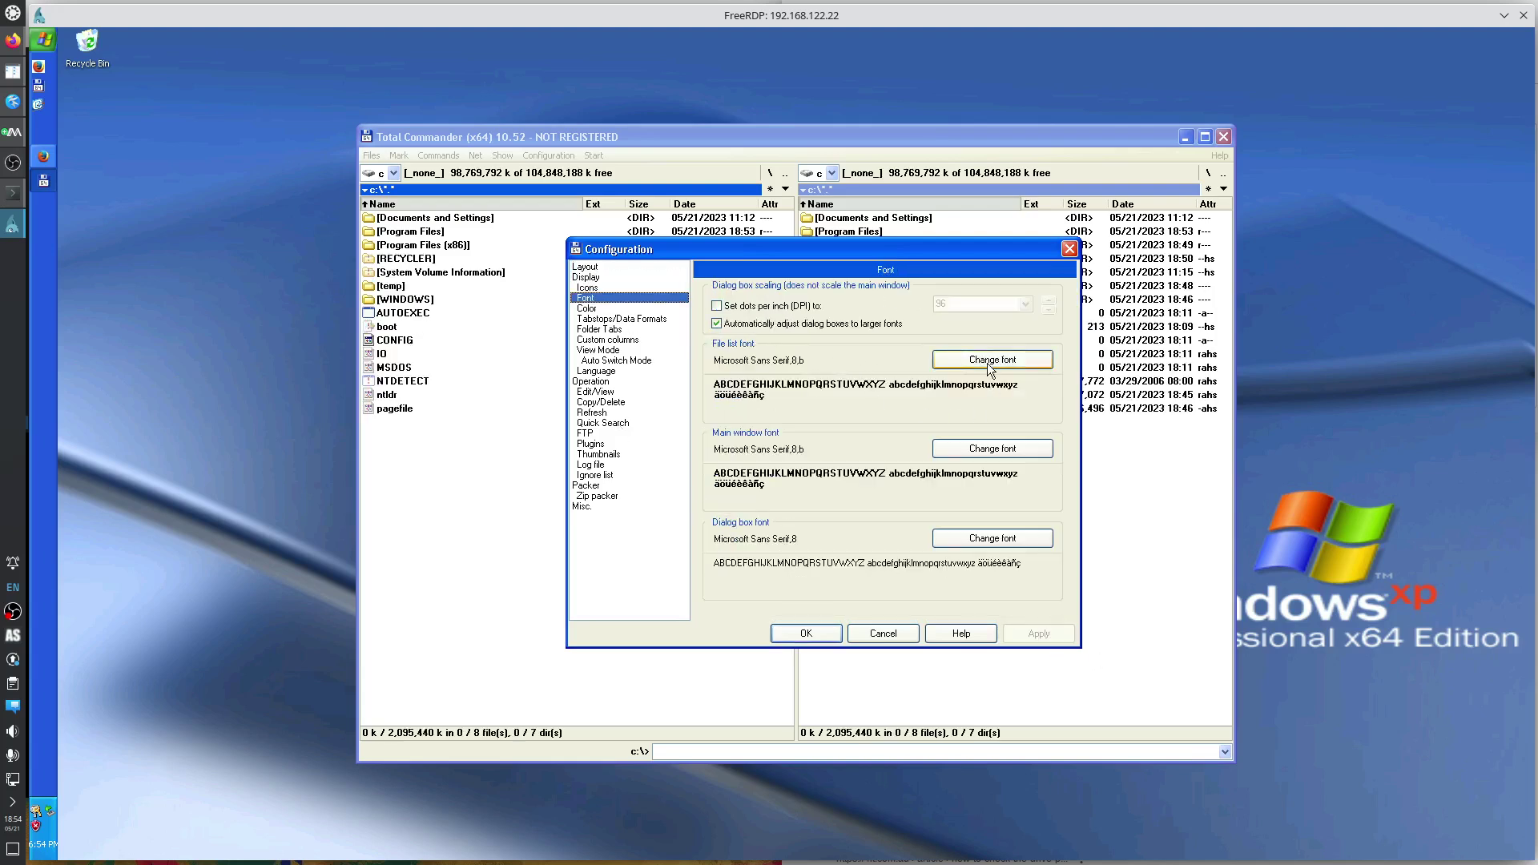
left_click(988, 364)
left_click(737, 399)
left_click(884, 383)
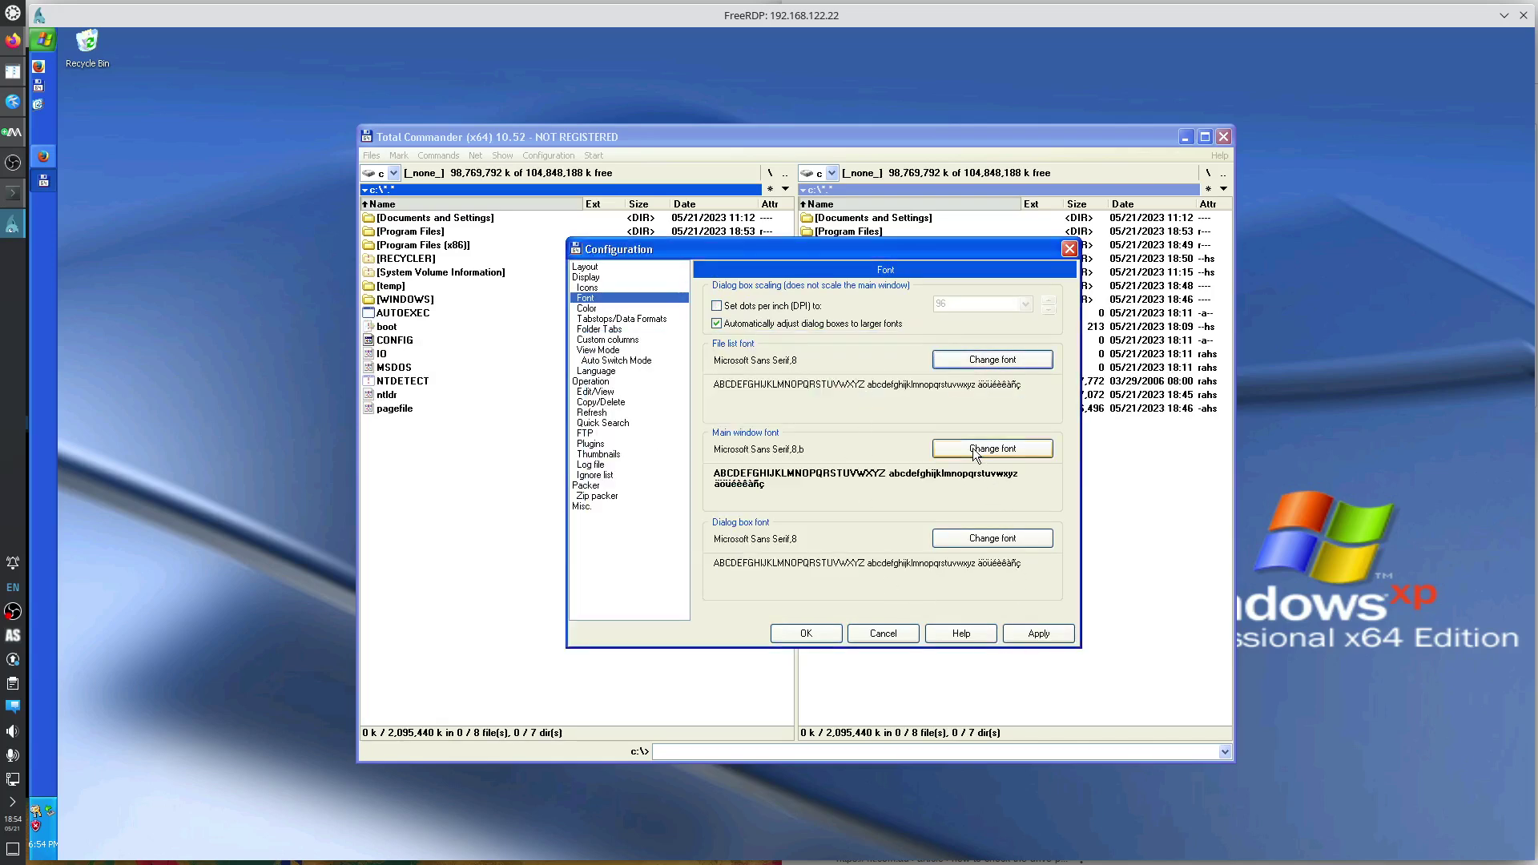
left_click(1041, 450)
left_click(751, 398)
left_click(884, 385)
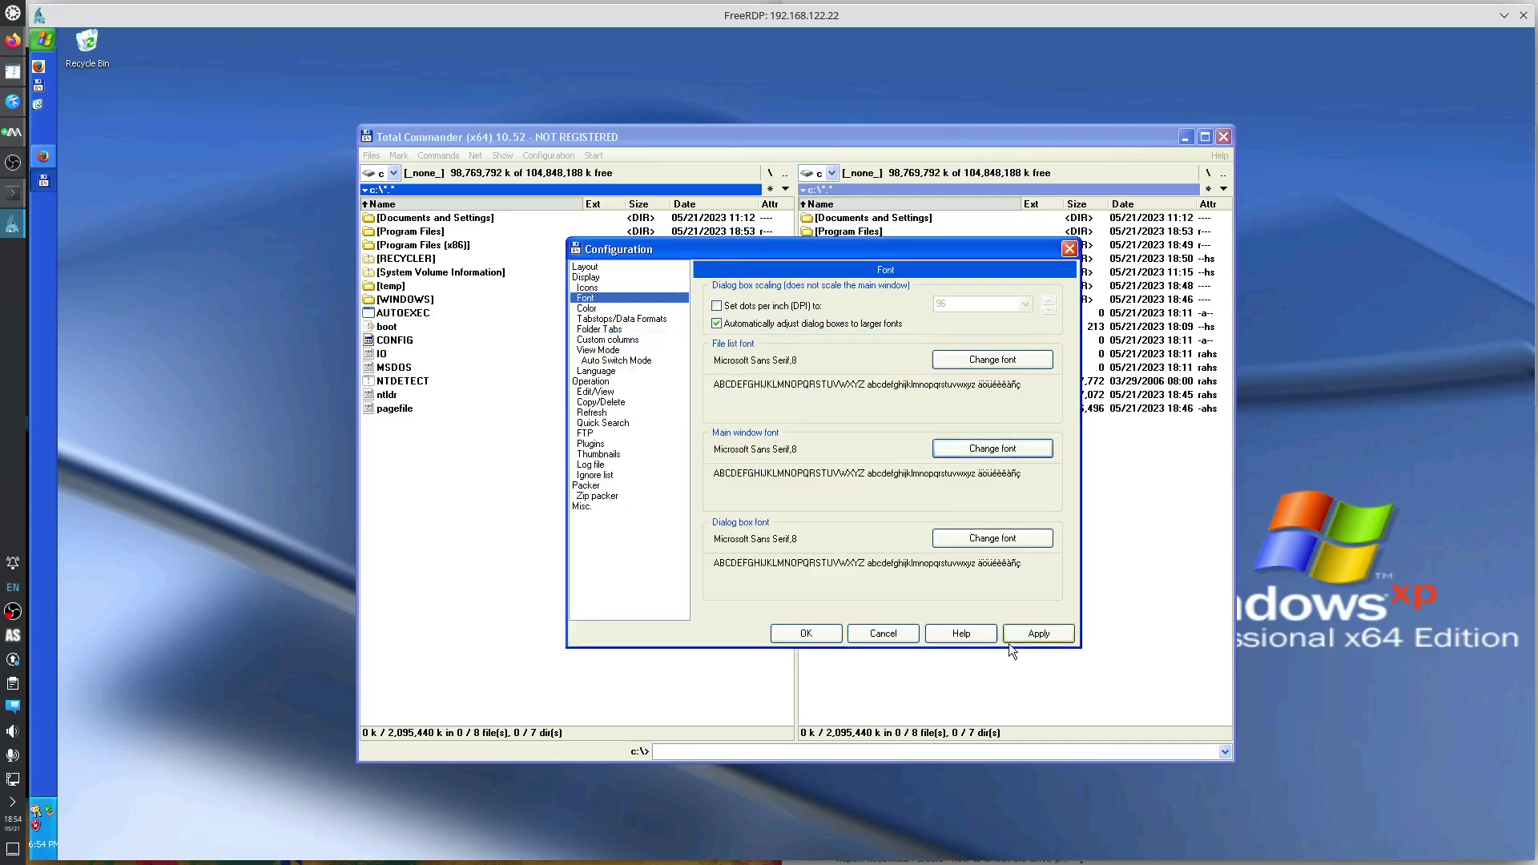
left_click(1042, 630)
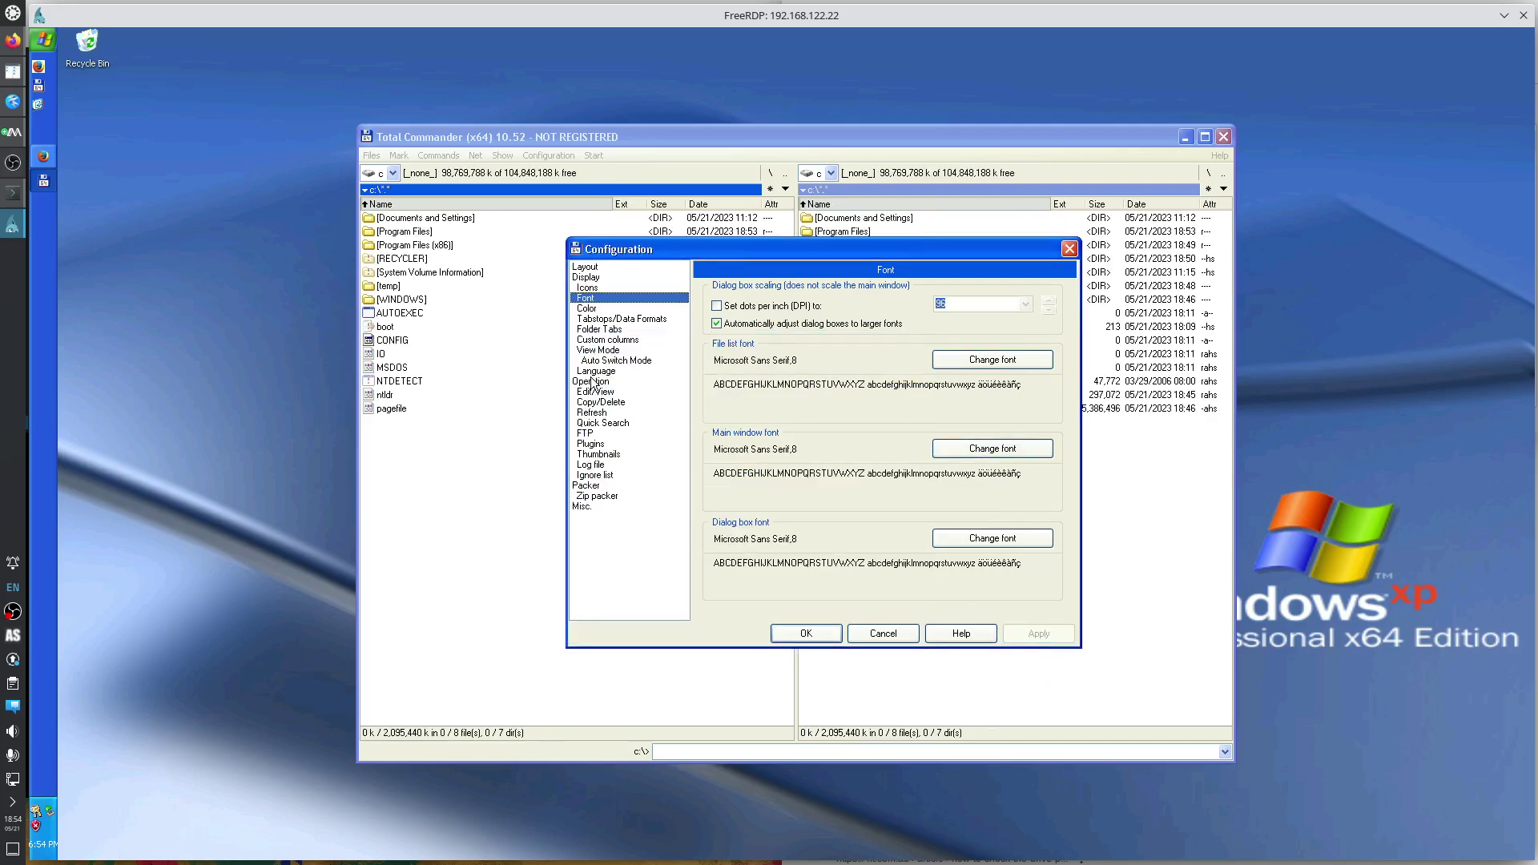
Use Windows-standard left-button selection and letters-only quick search, then save the configuration.
left_click(593, 382)
left_click(745, 434)
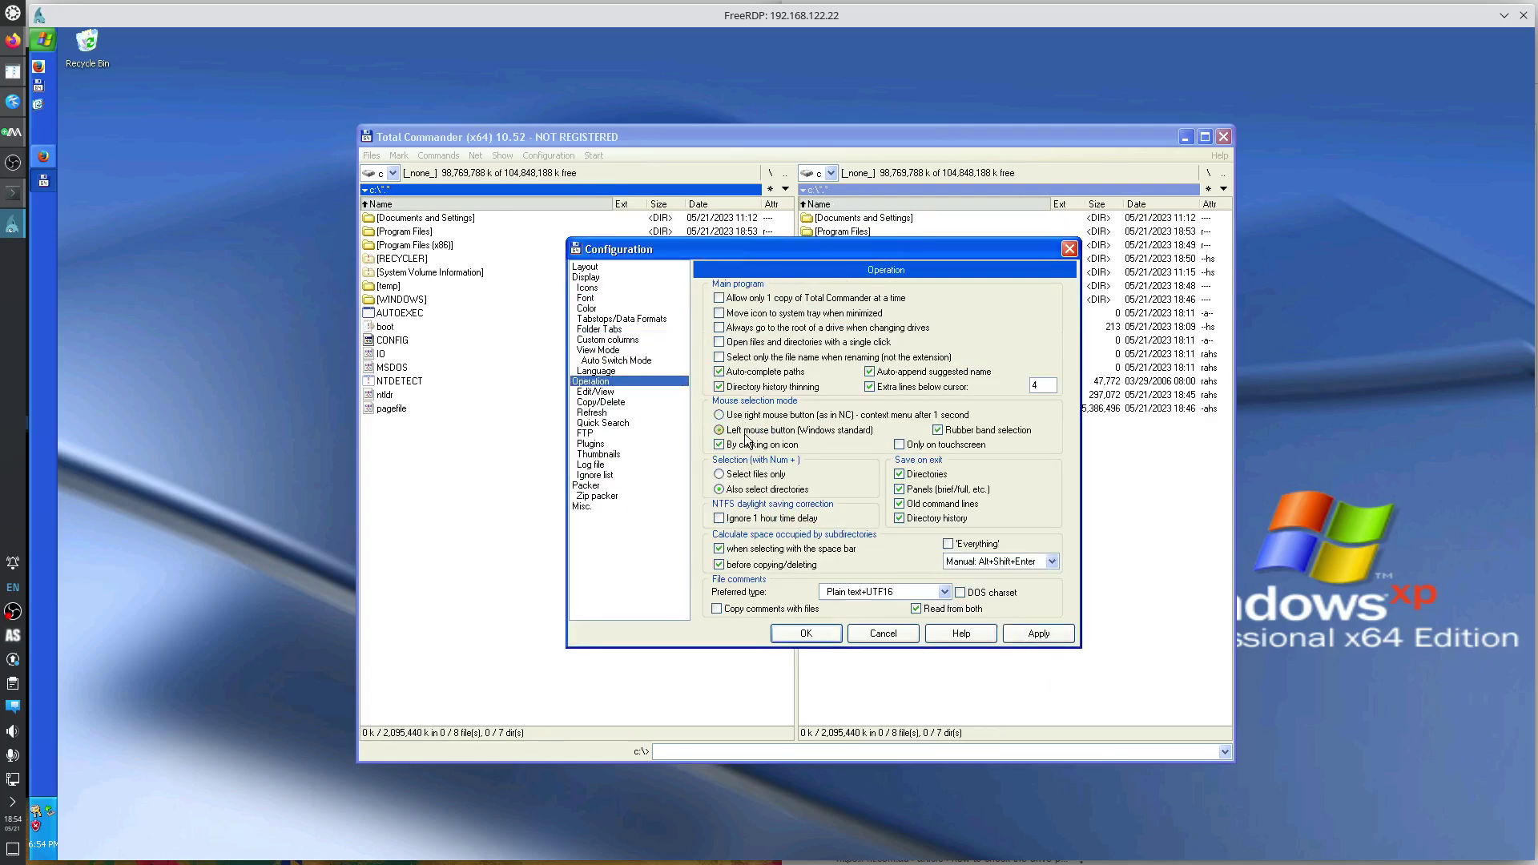
left_click(1048, 637)
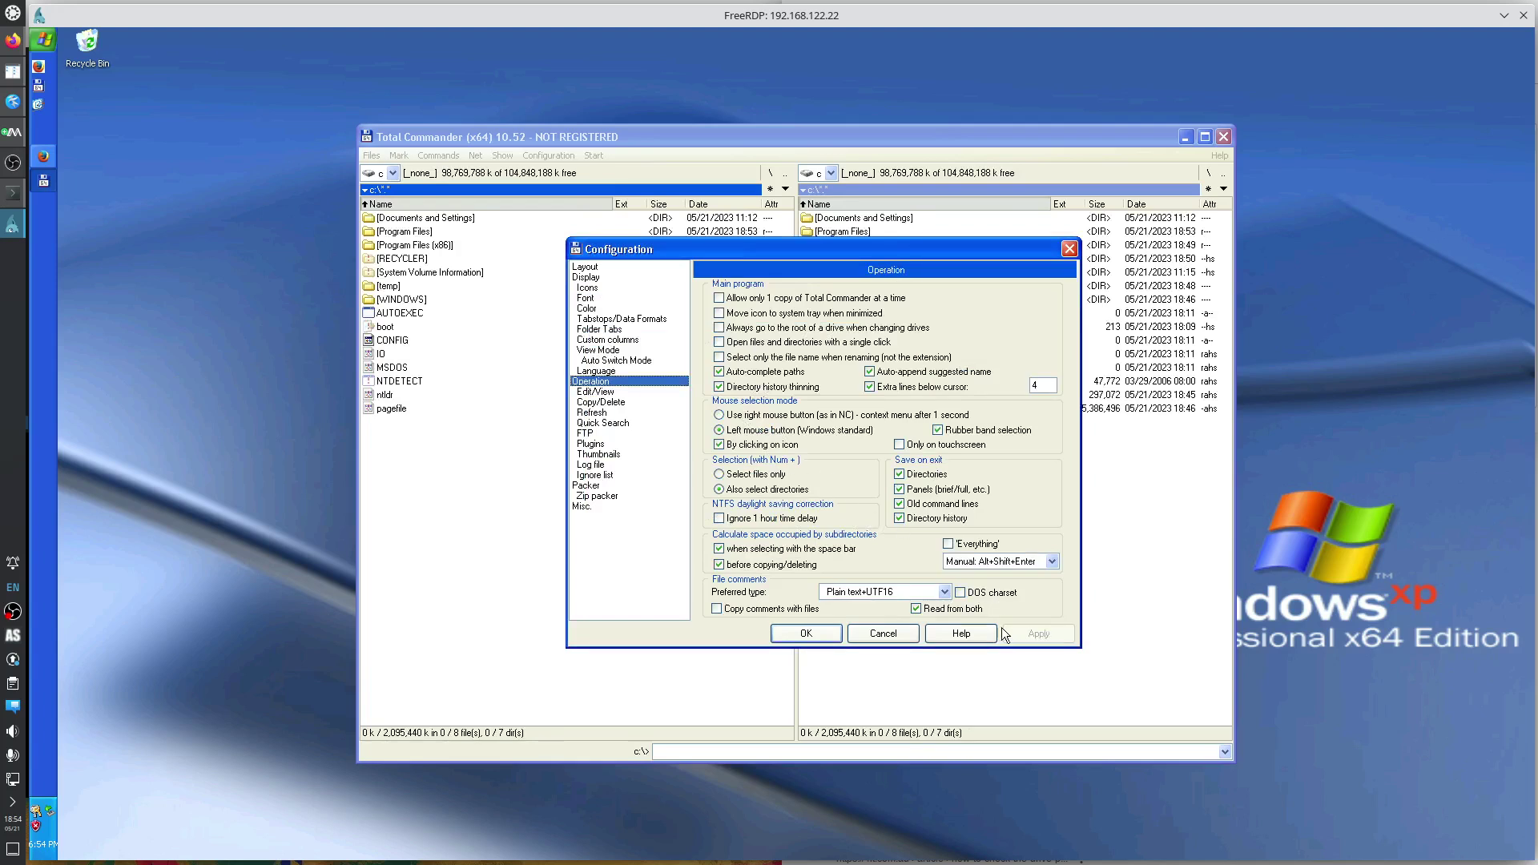
left_click(600, 416)
left_click(613, 422)
left_click(742, 353)
left_click(1042, 635)
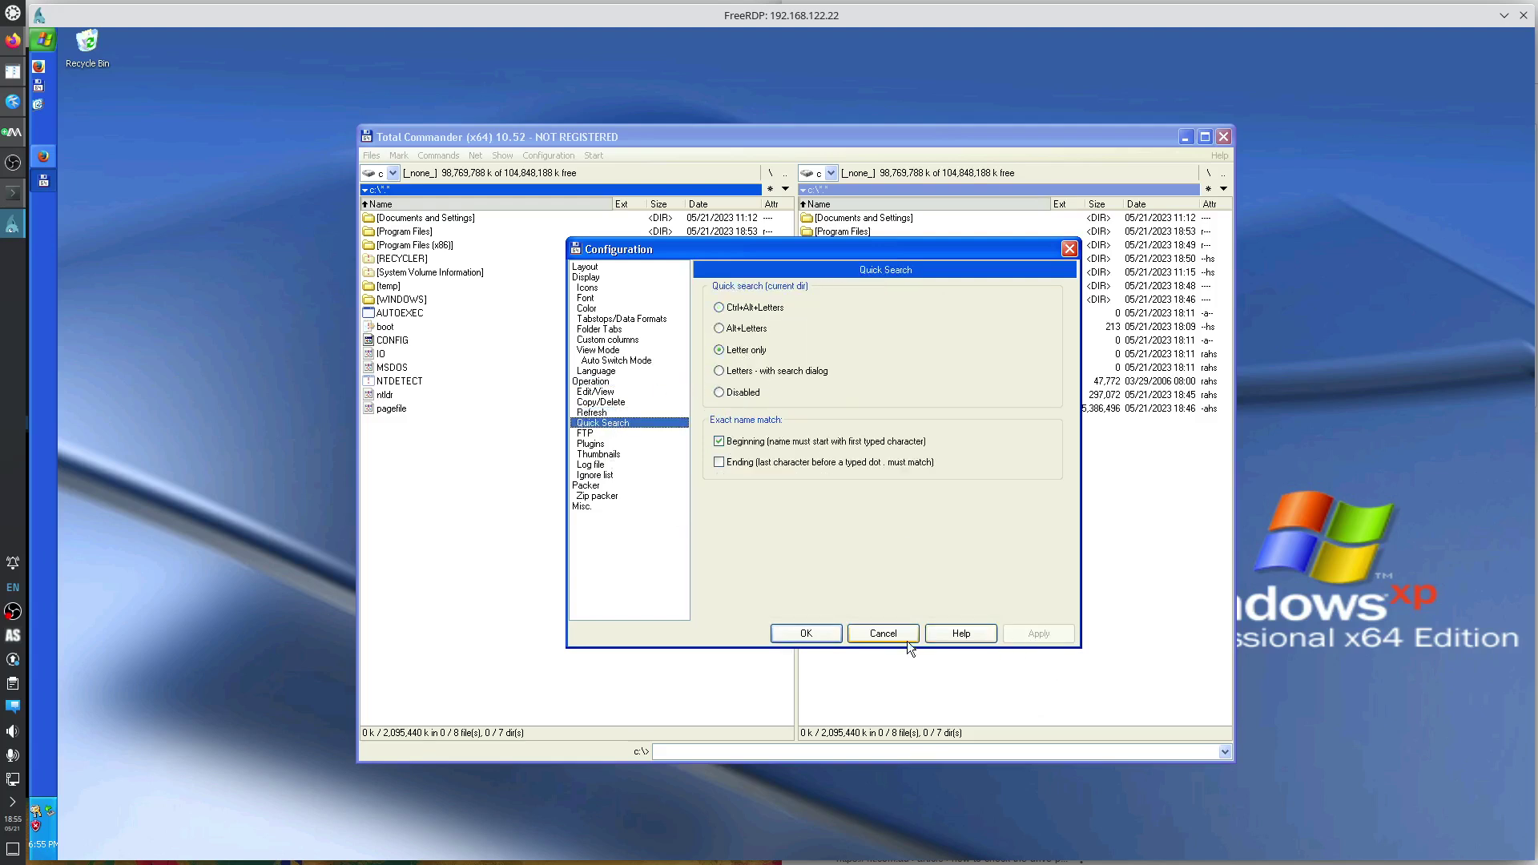
left_click(806, 633)
left_click(913, 528)
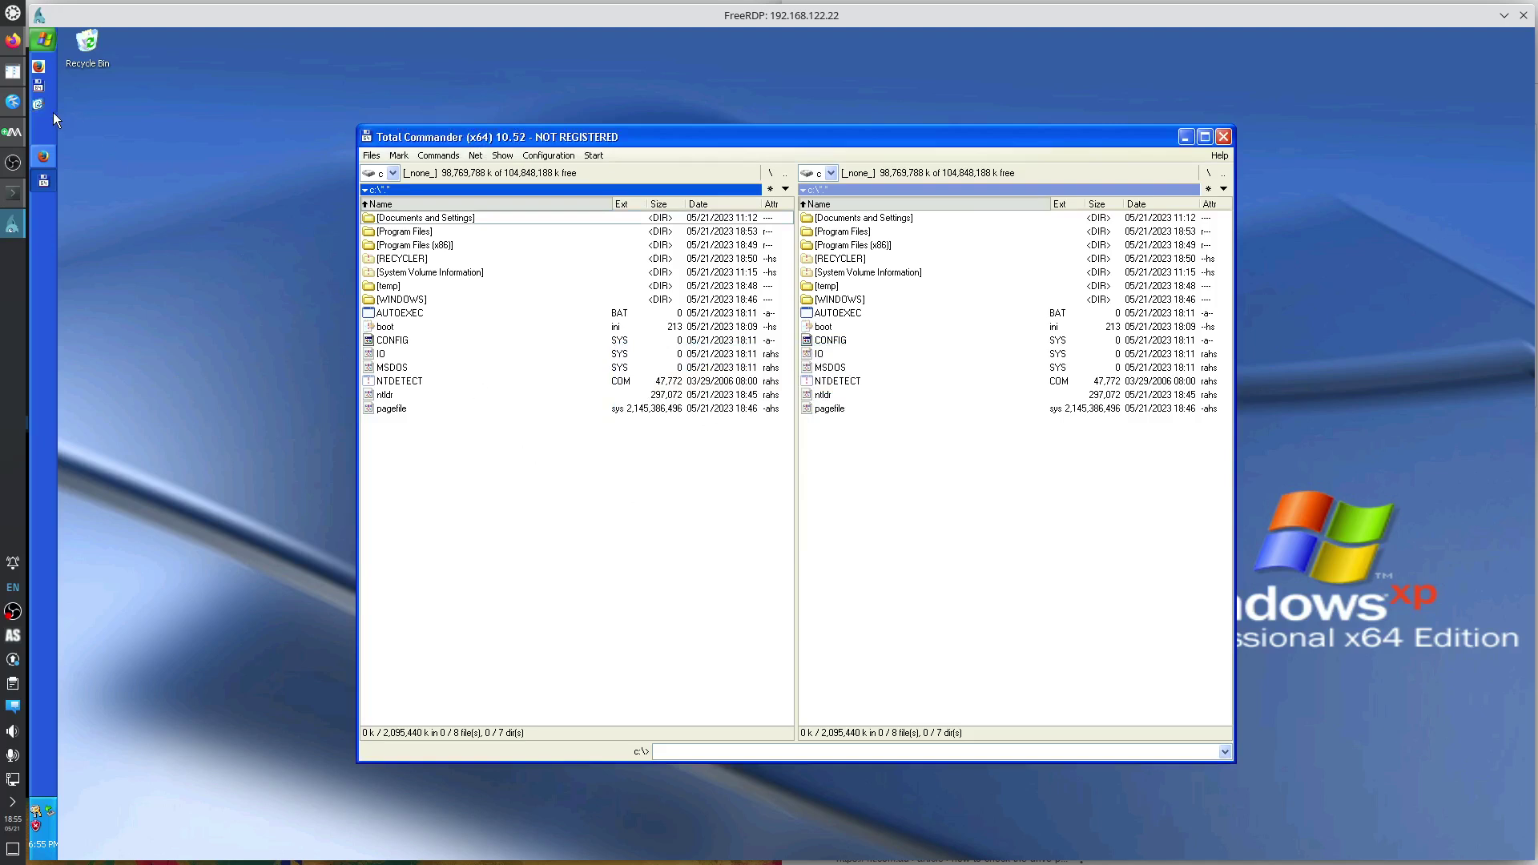
Open a private Firefox window, search Google for 'scite', and accept the cookie terms.
left_click(38, 67)
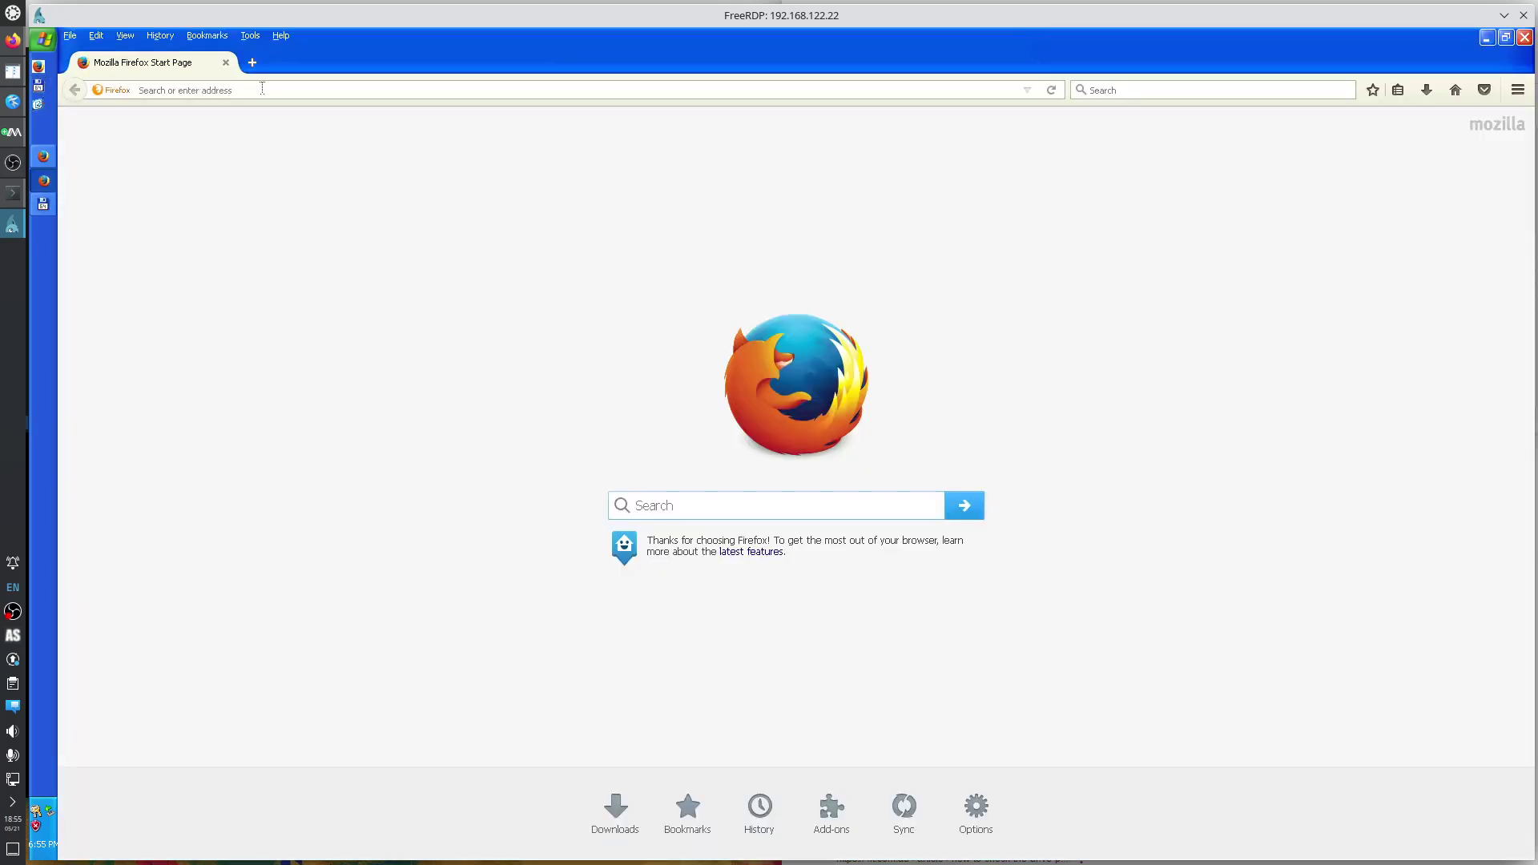
left_click(1518, 91)
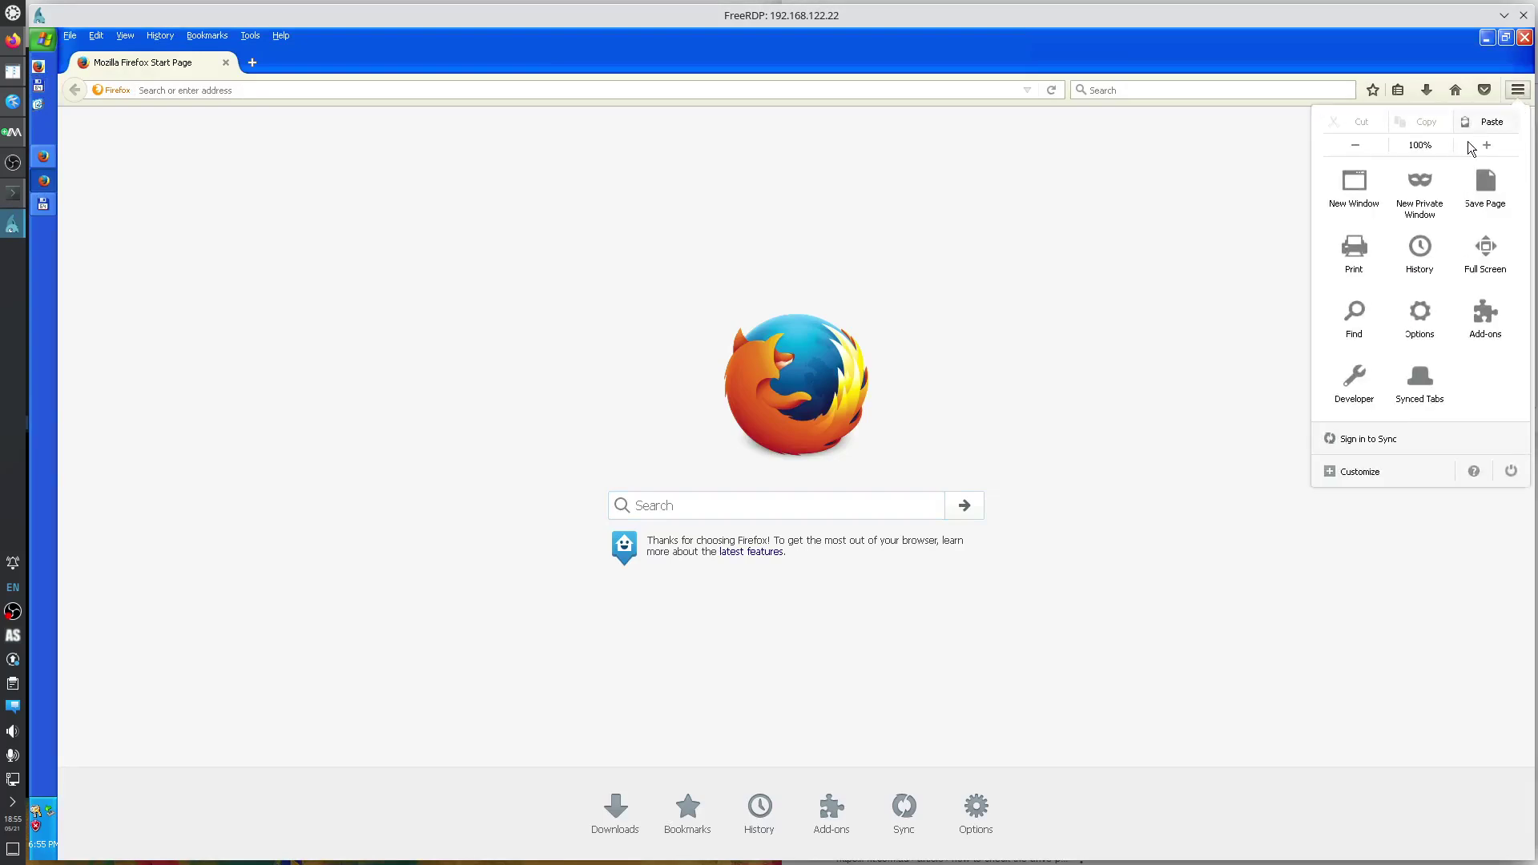
left_click(1420, 188)
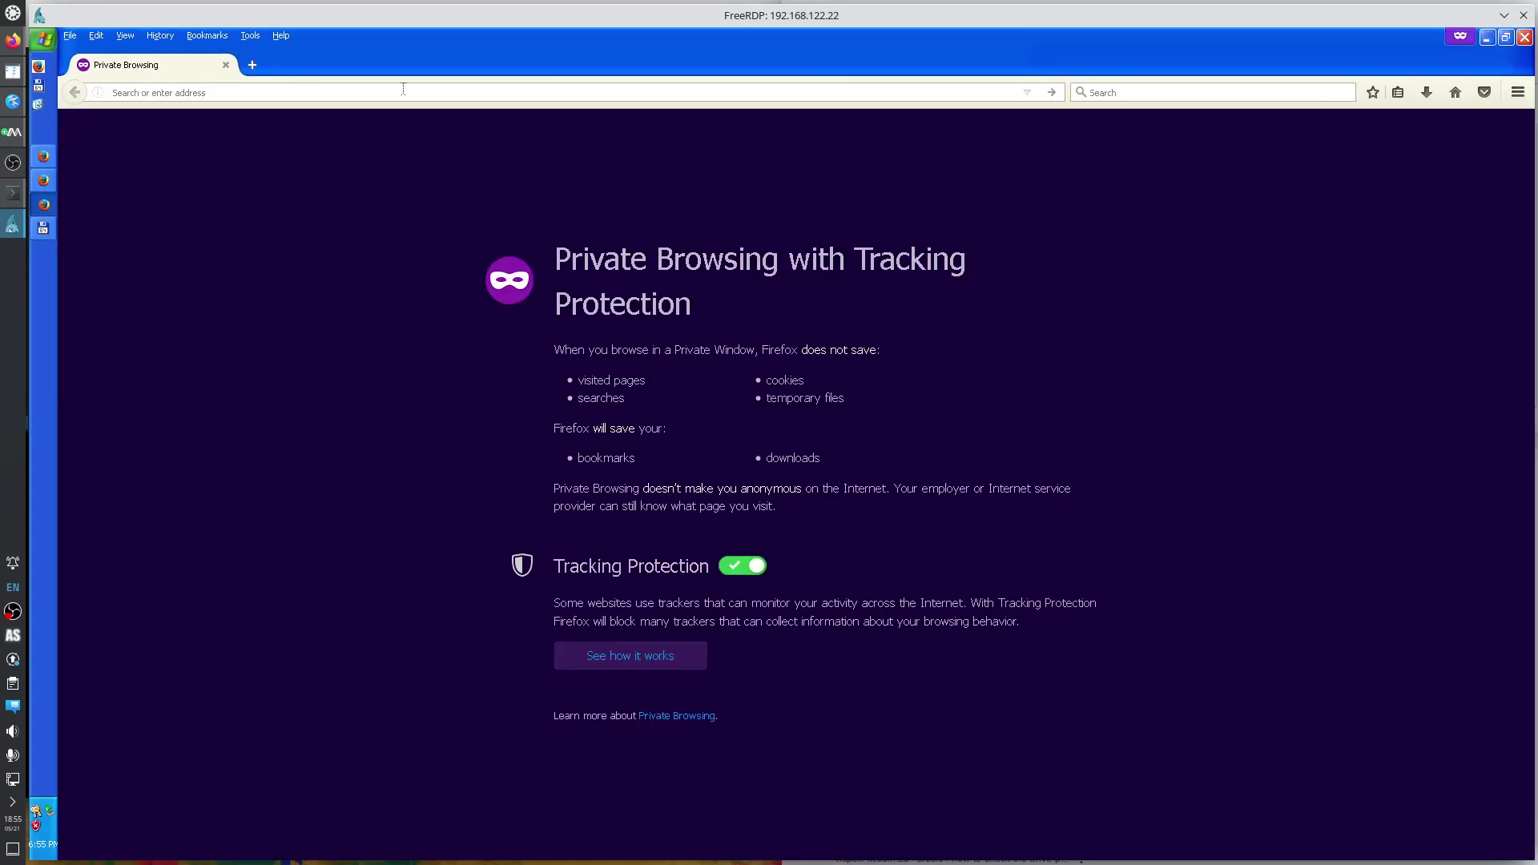
type("scite")
key("Return")
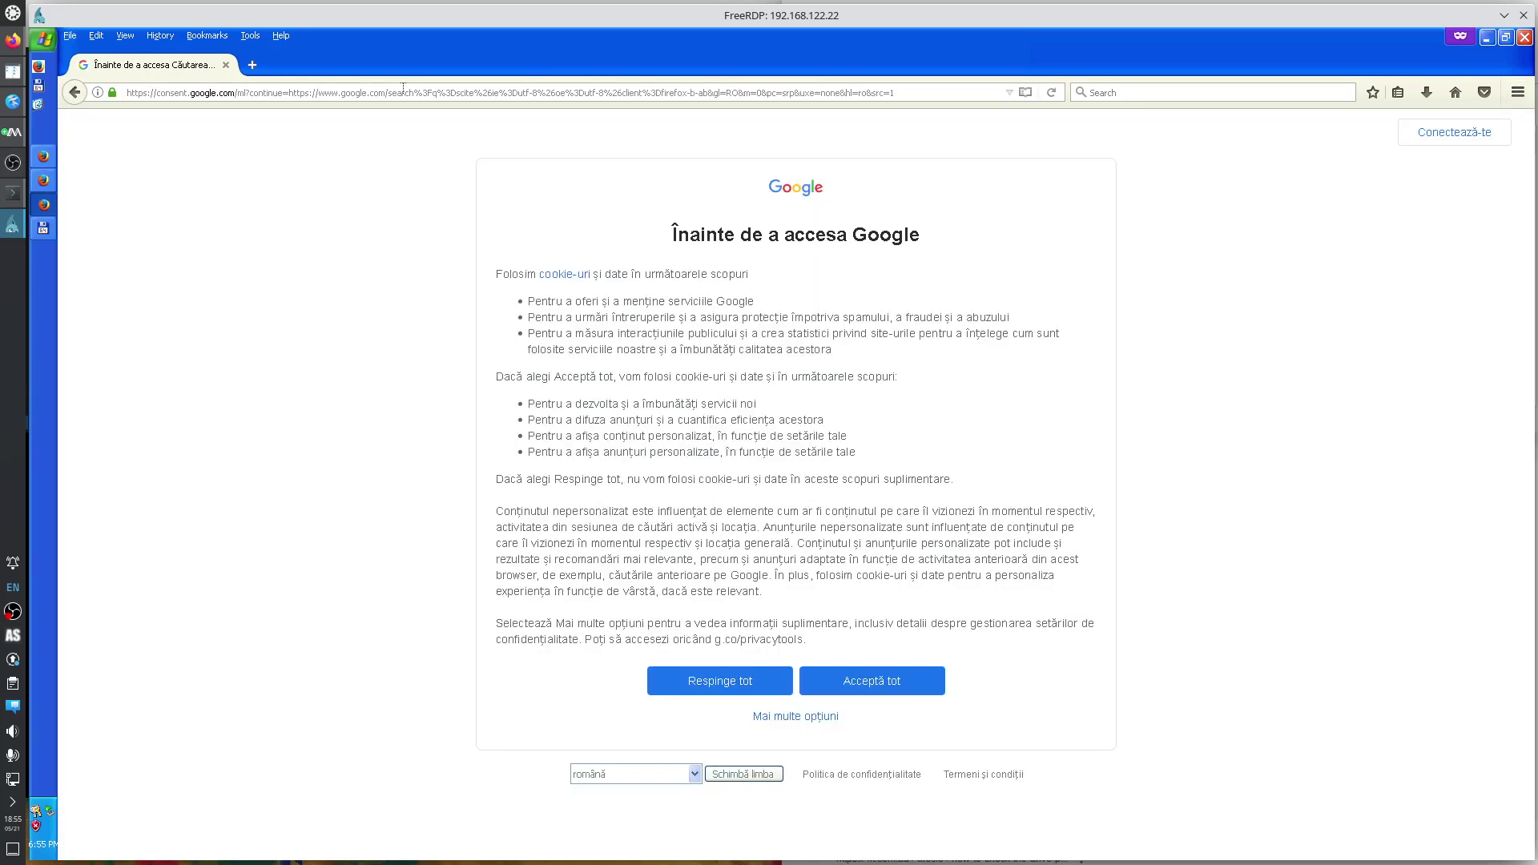
left_click(901, 689)
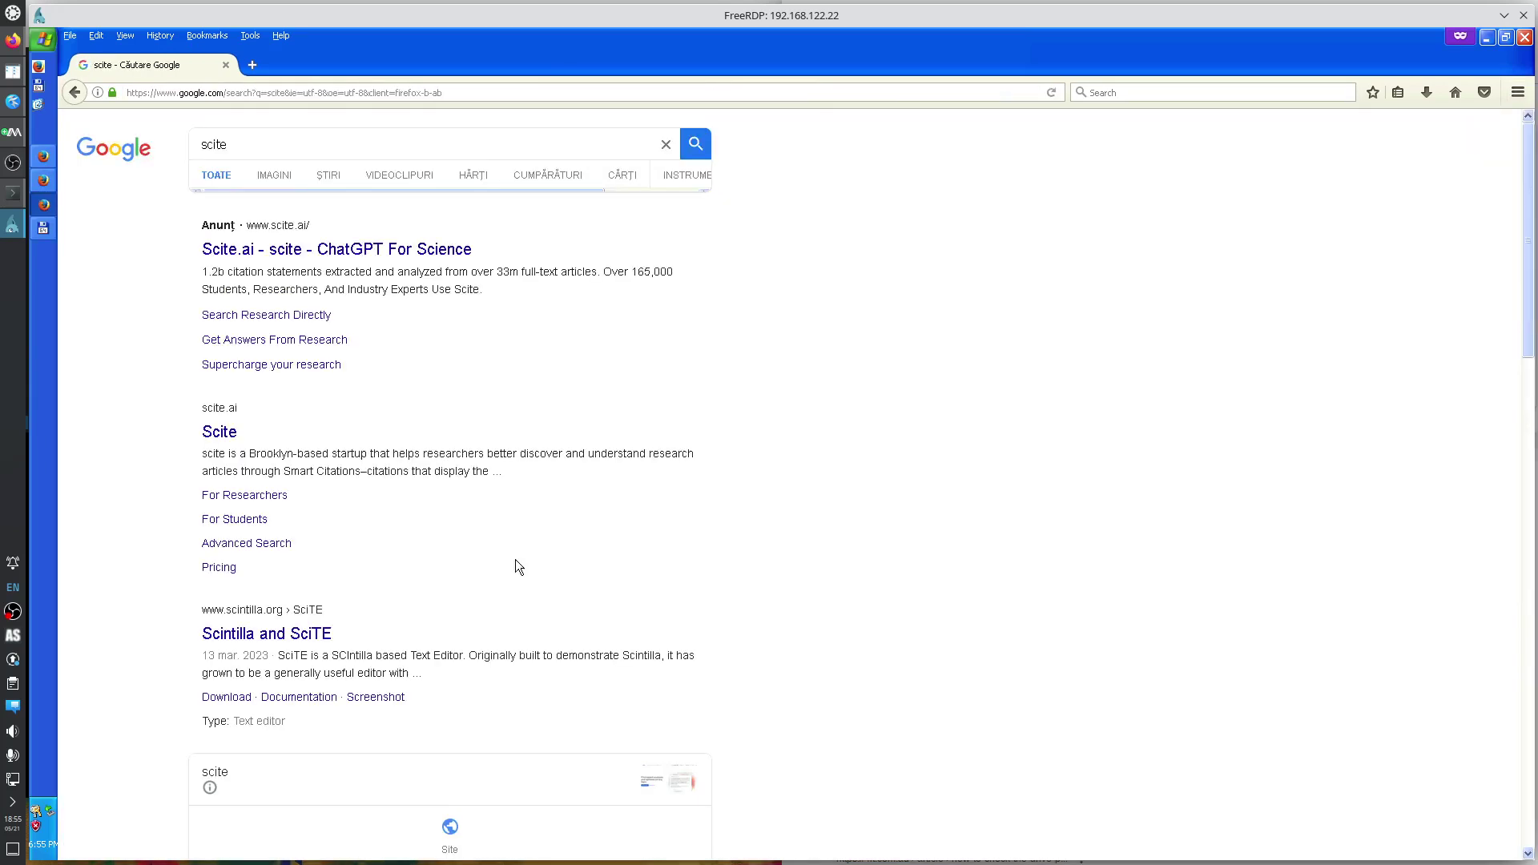
Go to the Scintilla and SciTE download page and highlight the Windows XP sentence.
left_click(305, 637)
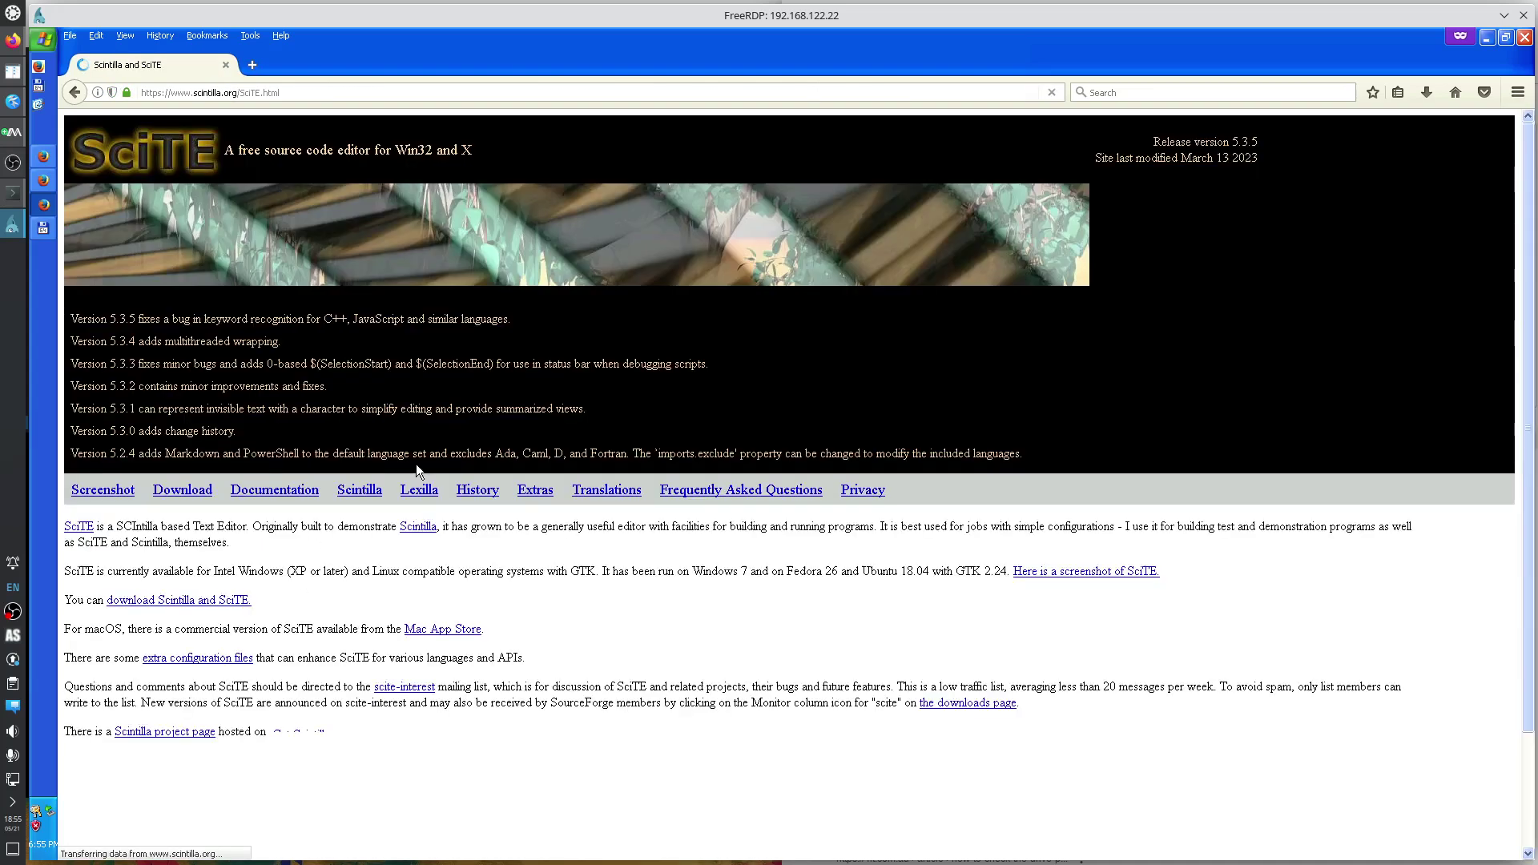
left_click(182, 491)
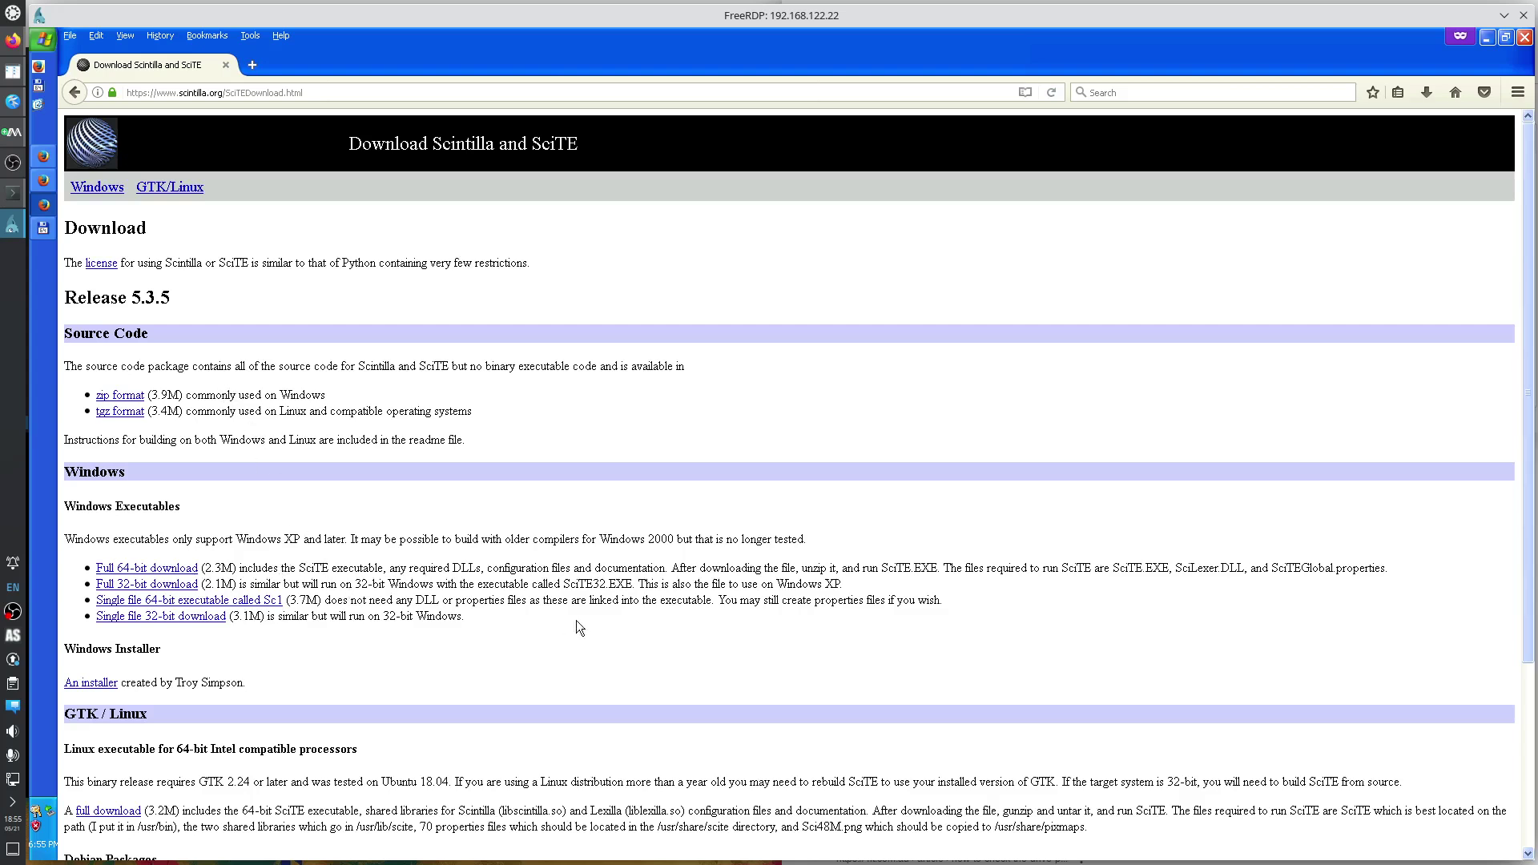
left_click_drag(640, 584, 845, 589)
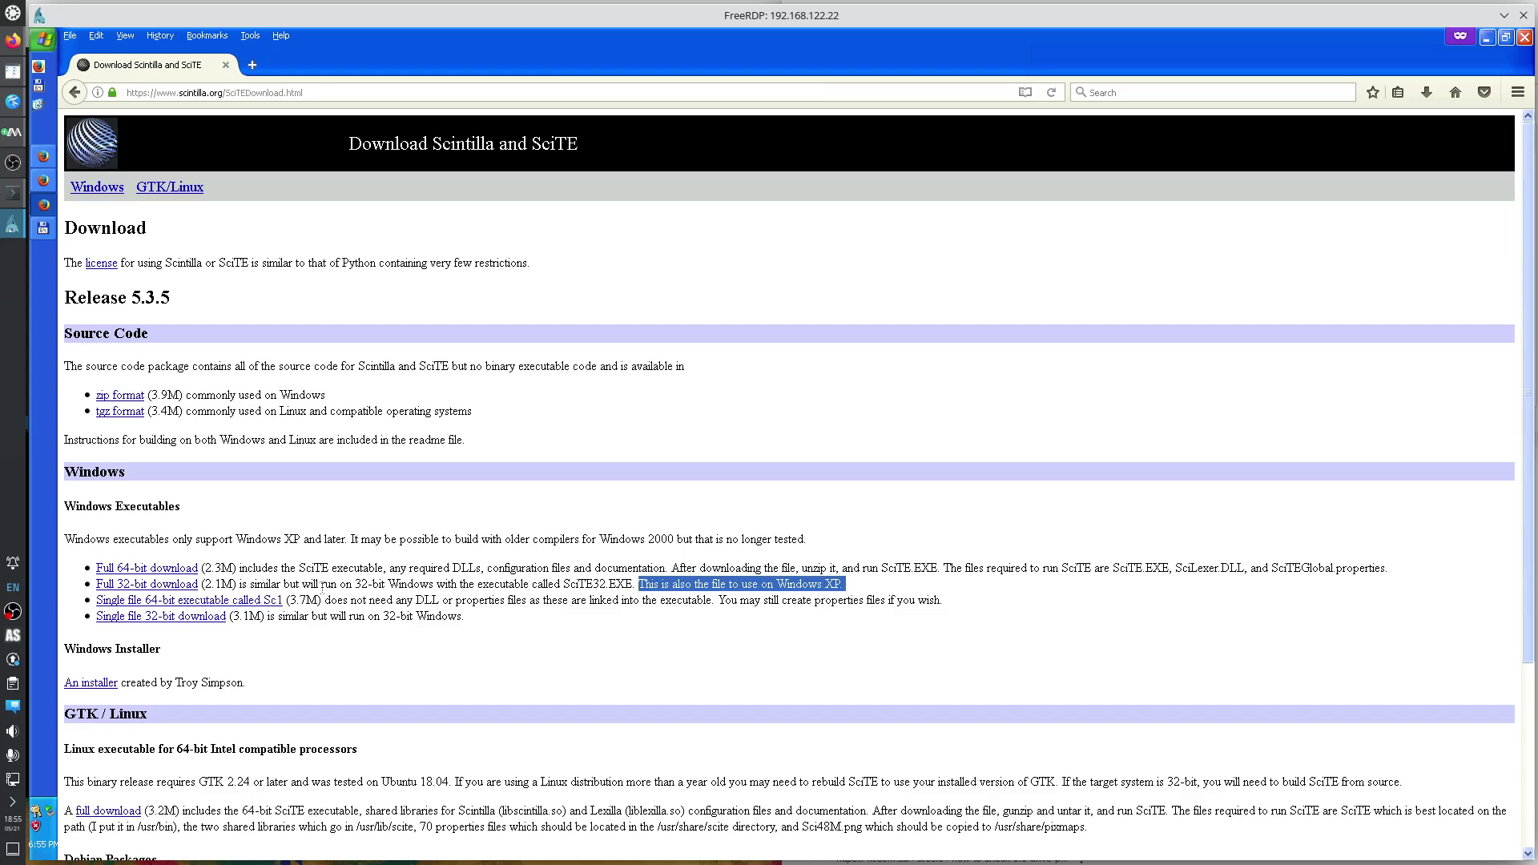
scroll(315, 584, "down", 2)
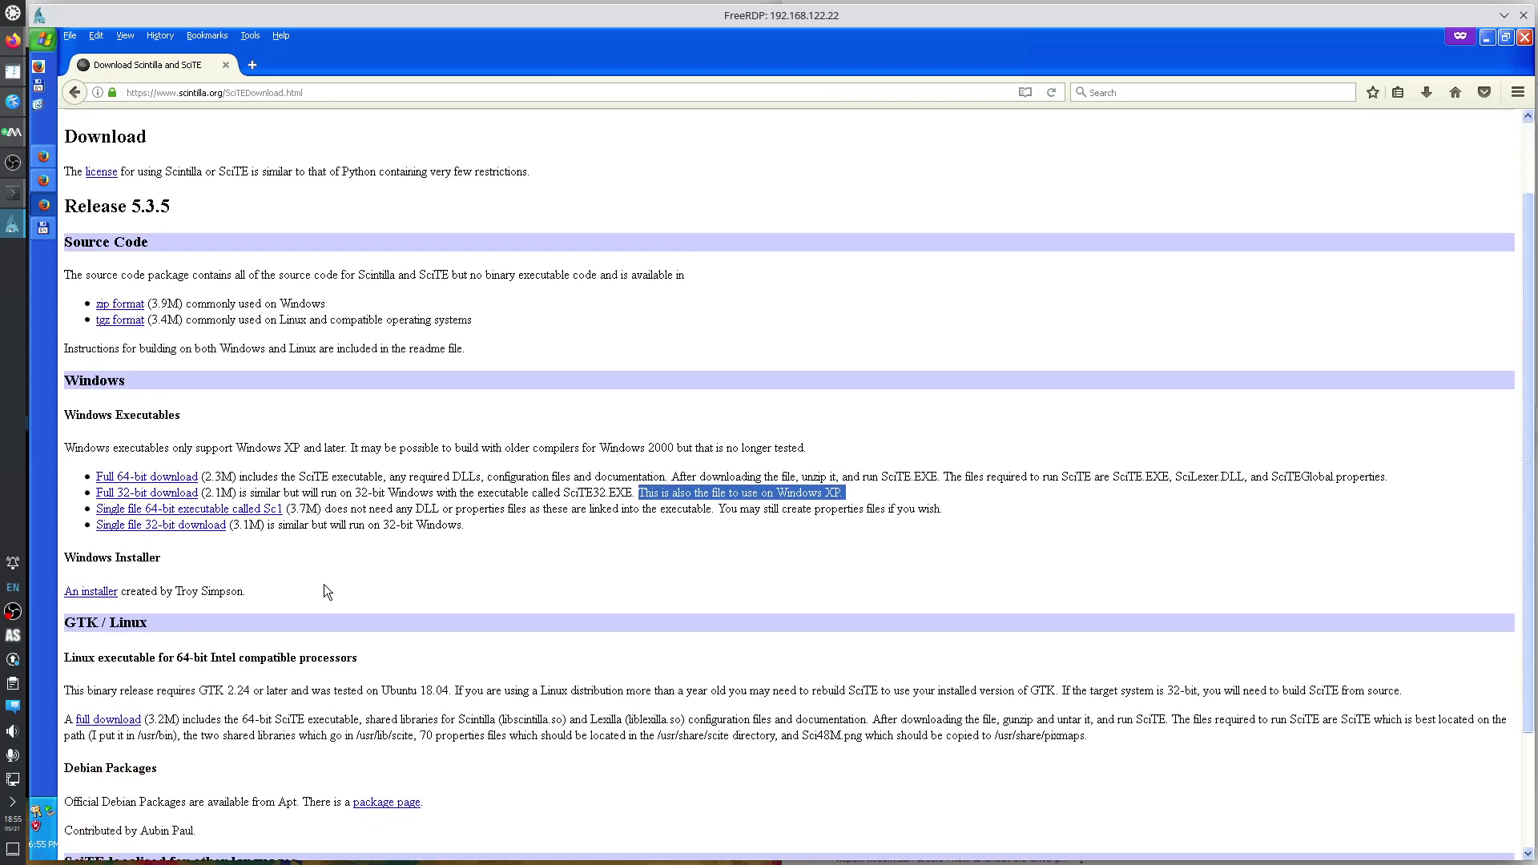
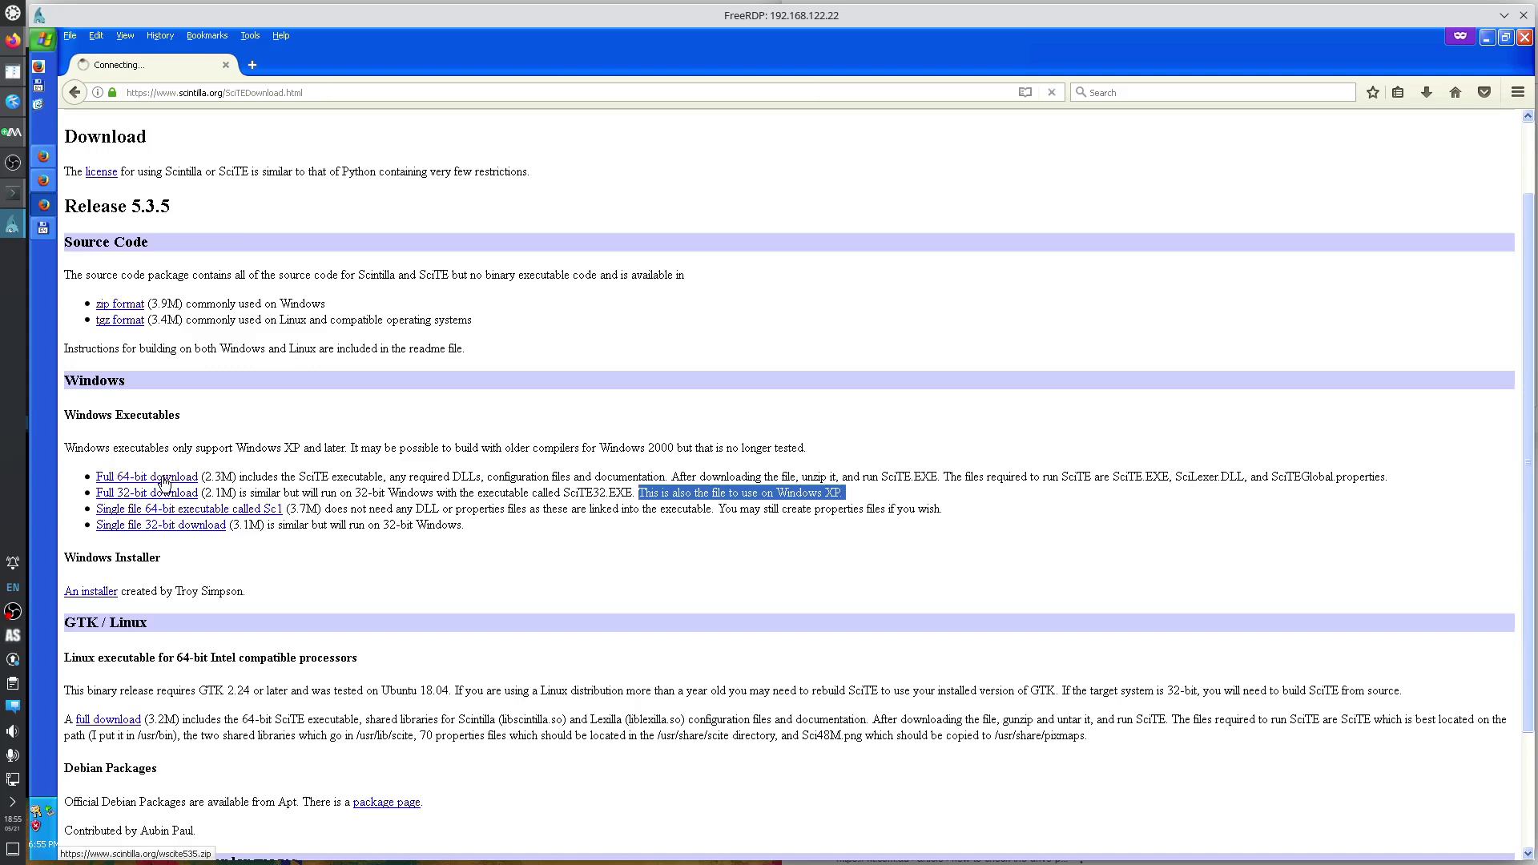
Save the full 64-bit SciTE package wscite535.zip (2.3 MB) from the scintilla.org download page.
left_click(164, 481)
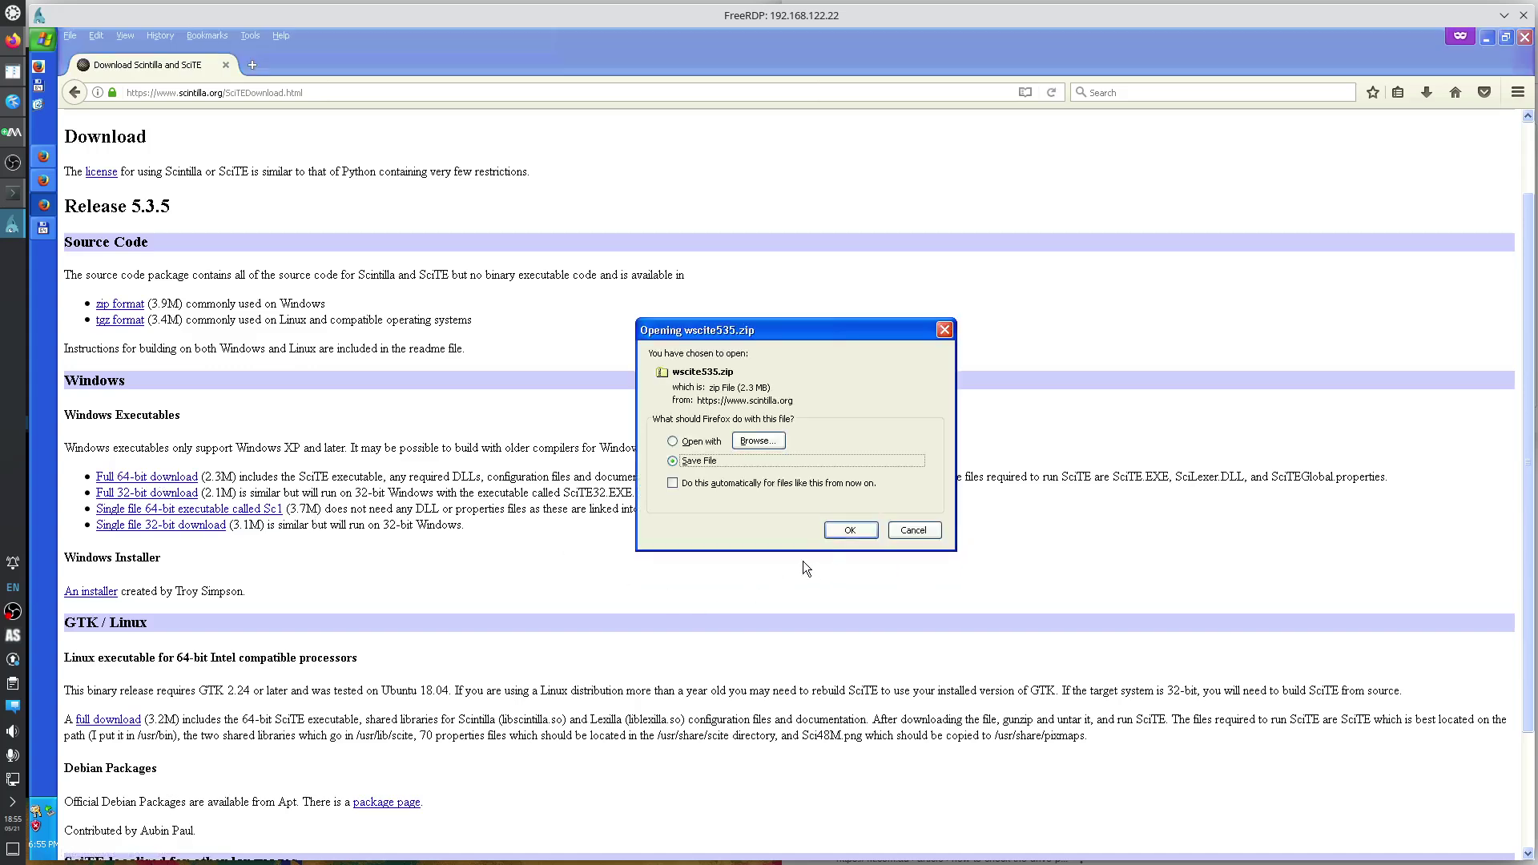
left_click(850, 529)
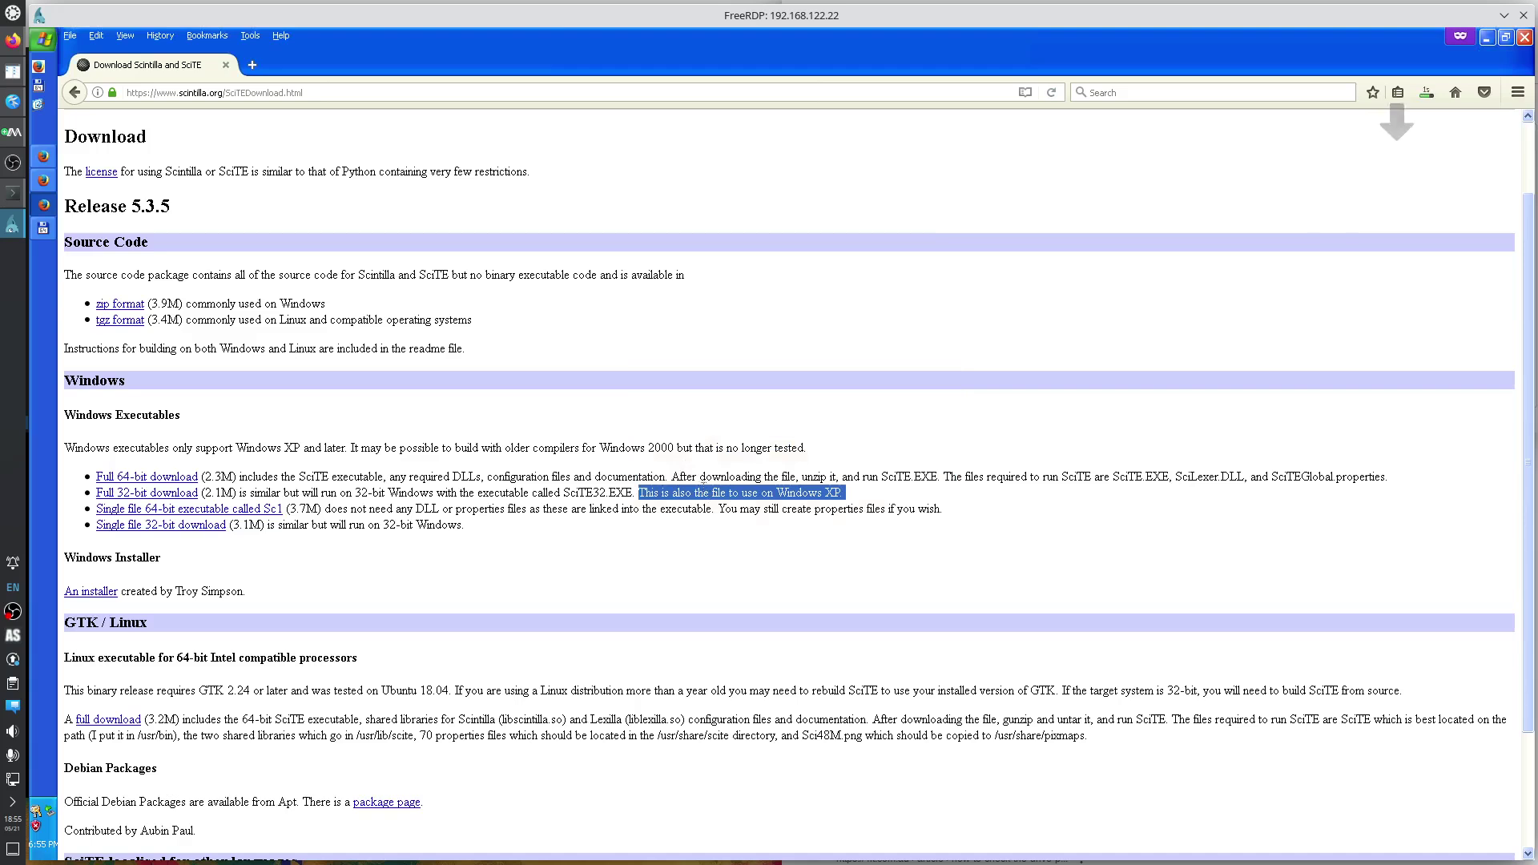
left_click(1517, 92)
left_click(1162, 228)
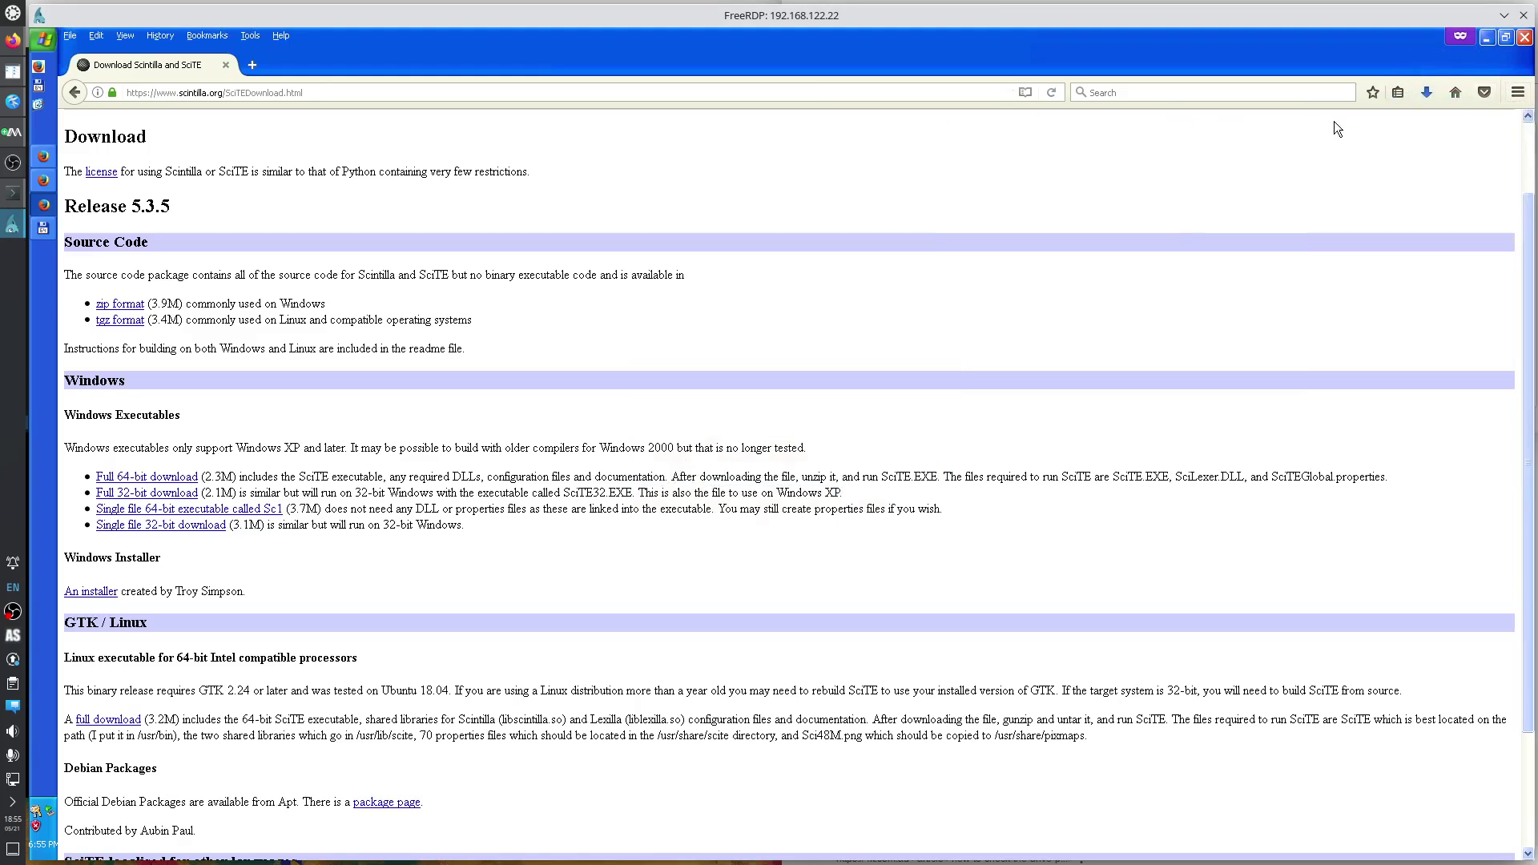
Move the bookmark star, Home and Pocket buttons off the Firefox toolbar into the Customize palette.
right_click(1369, 104)
left_click(1402, 192)
right_click(1366, 106)
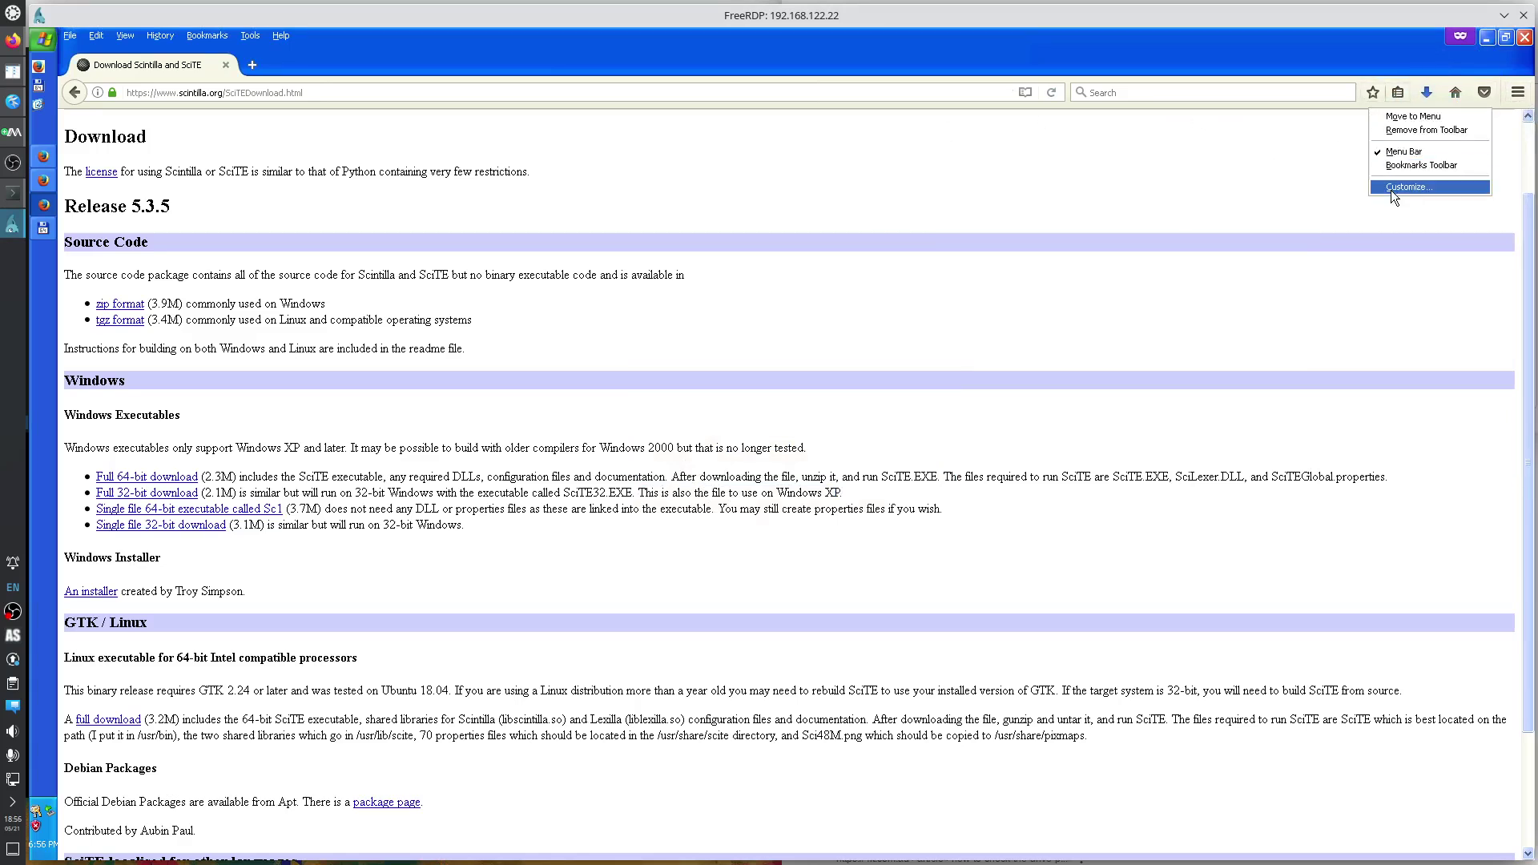
left_click(1391, 190)
left_click_drag(1350, 95, 1008, 268)
left_click_drag(1430, 92, 1160, 193)
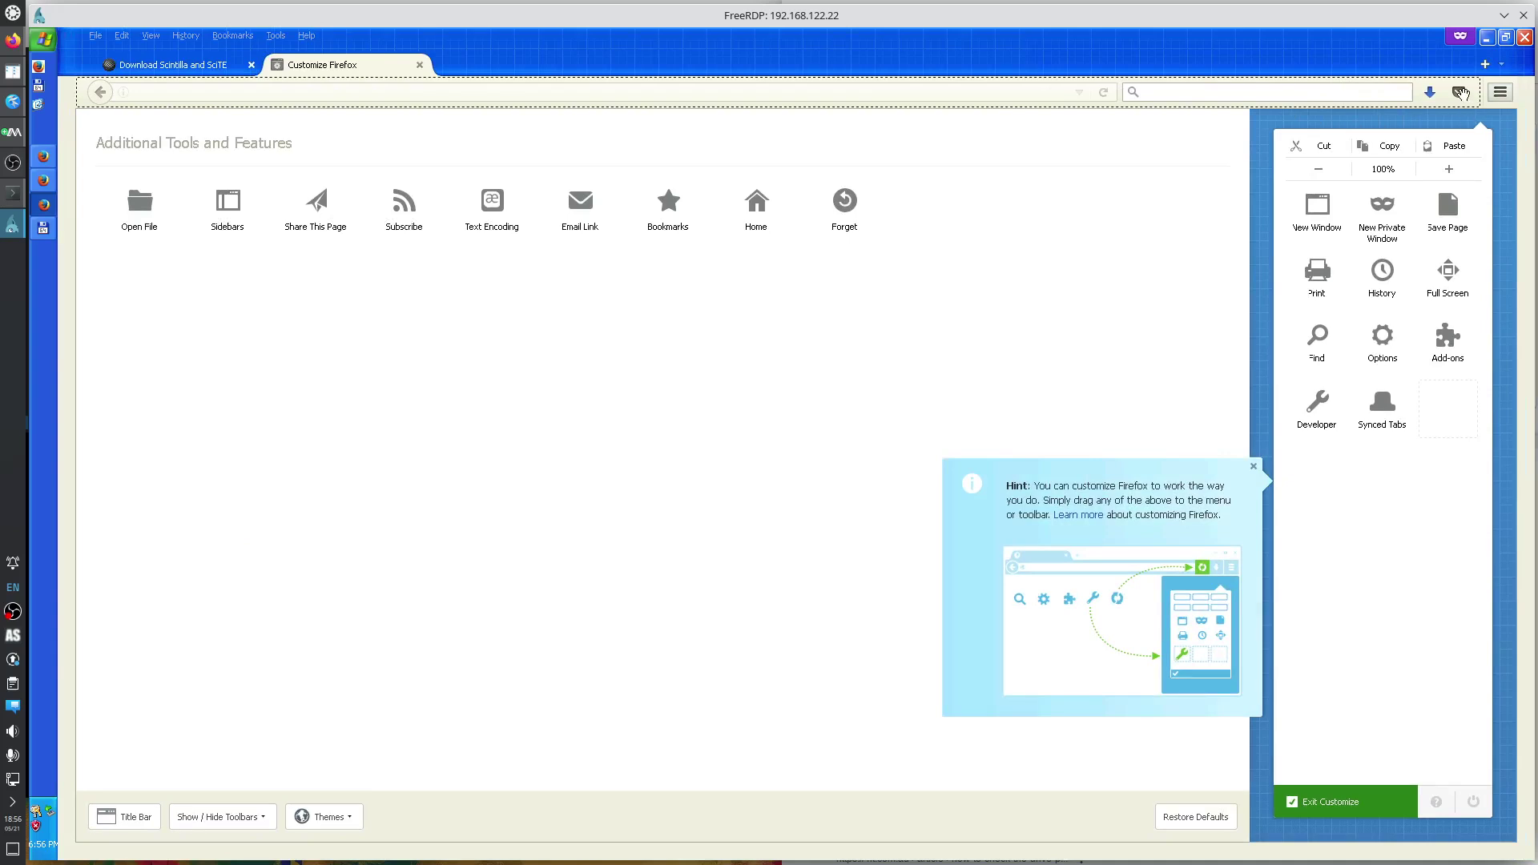
left_click_drag(1458, 92, 1152, 231)
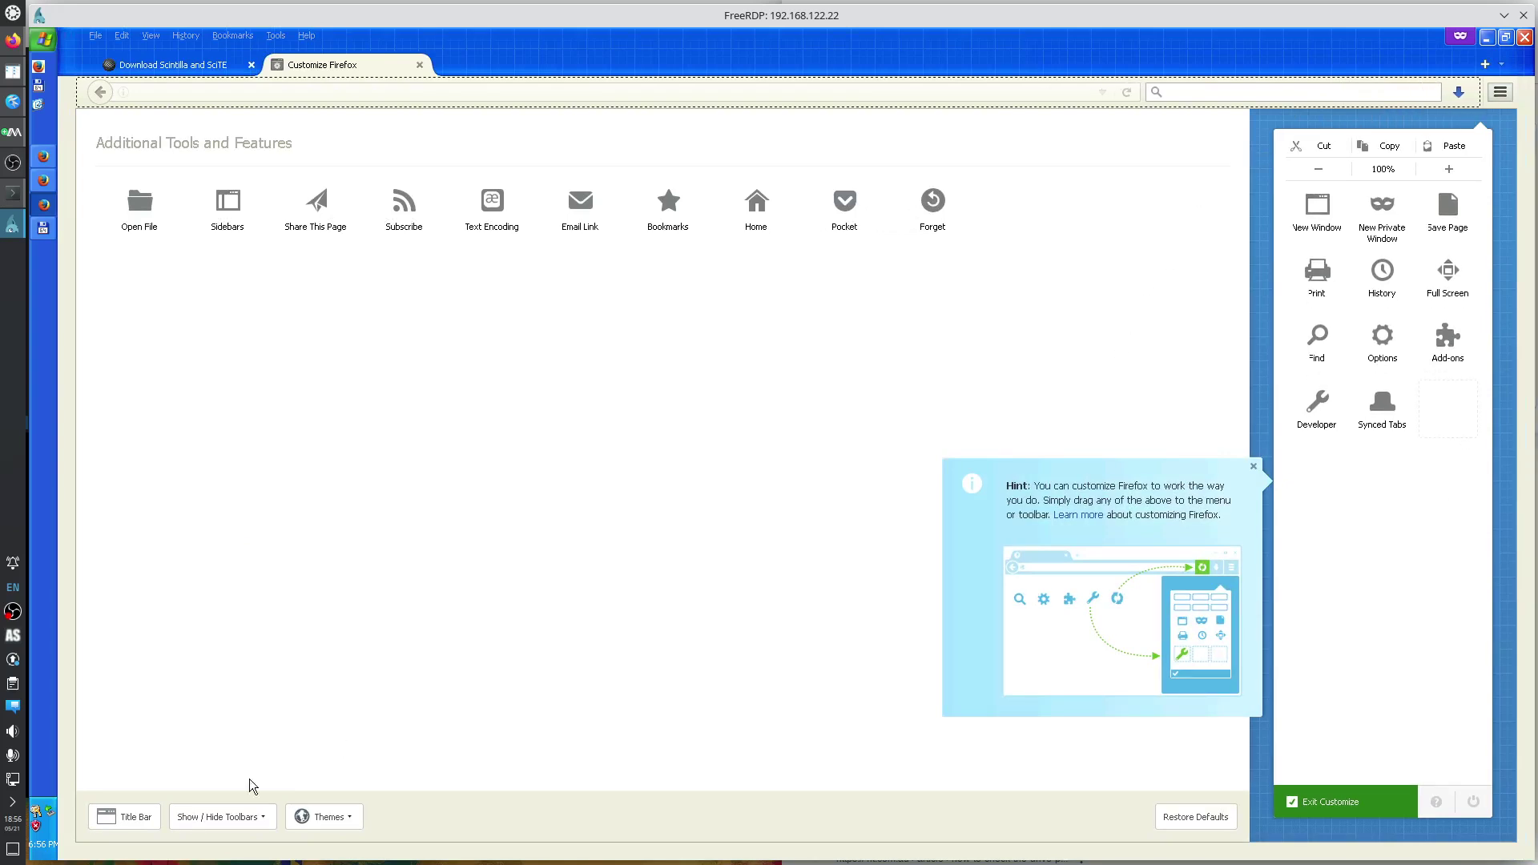
left_click(252, 822)
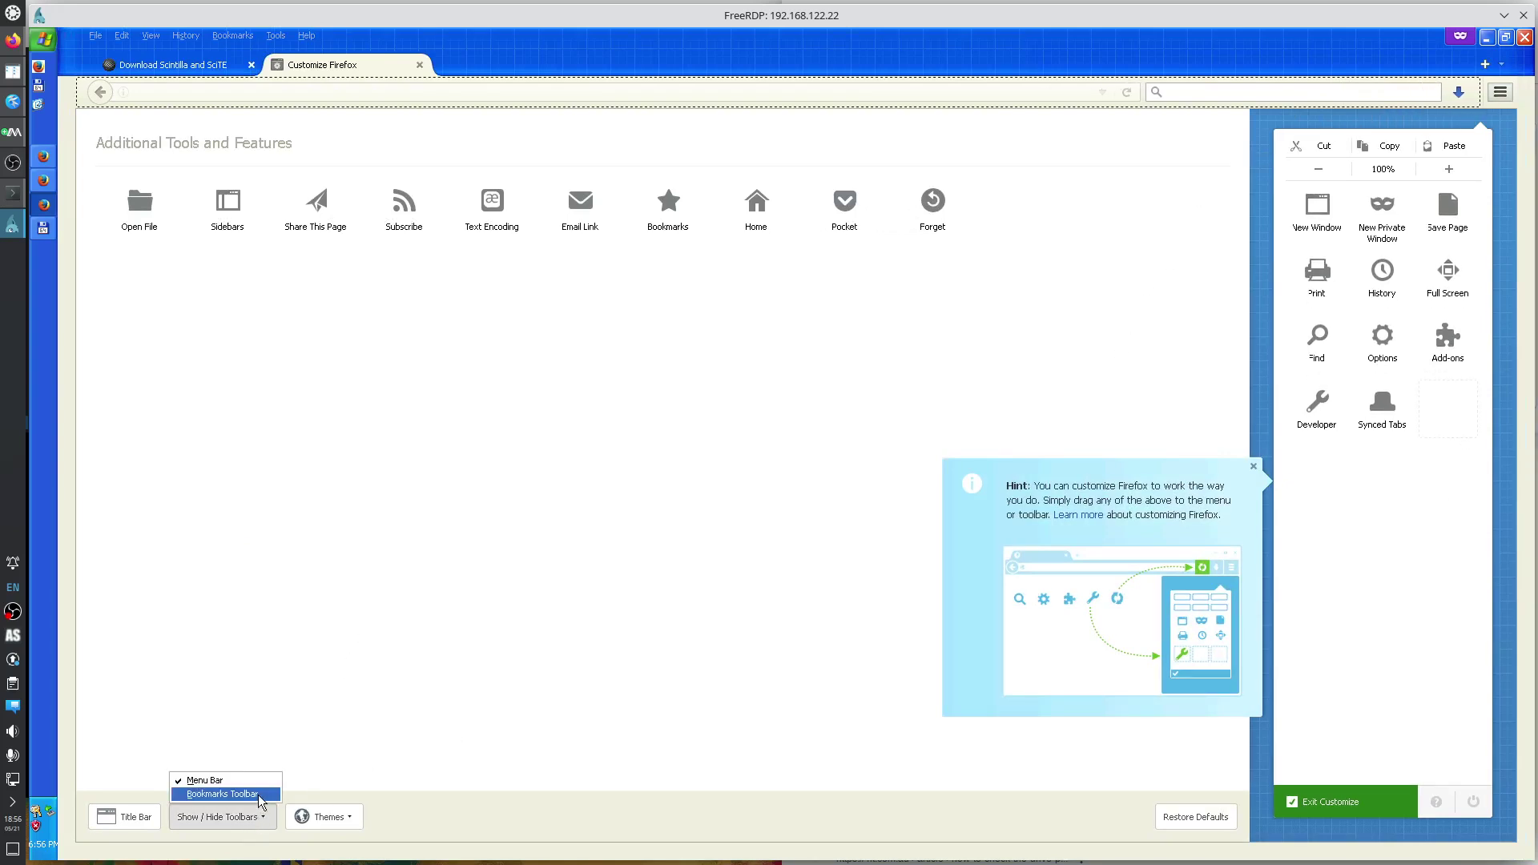
left_click(503, 745)
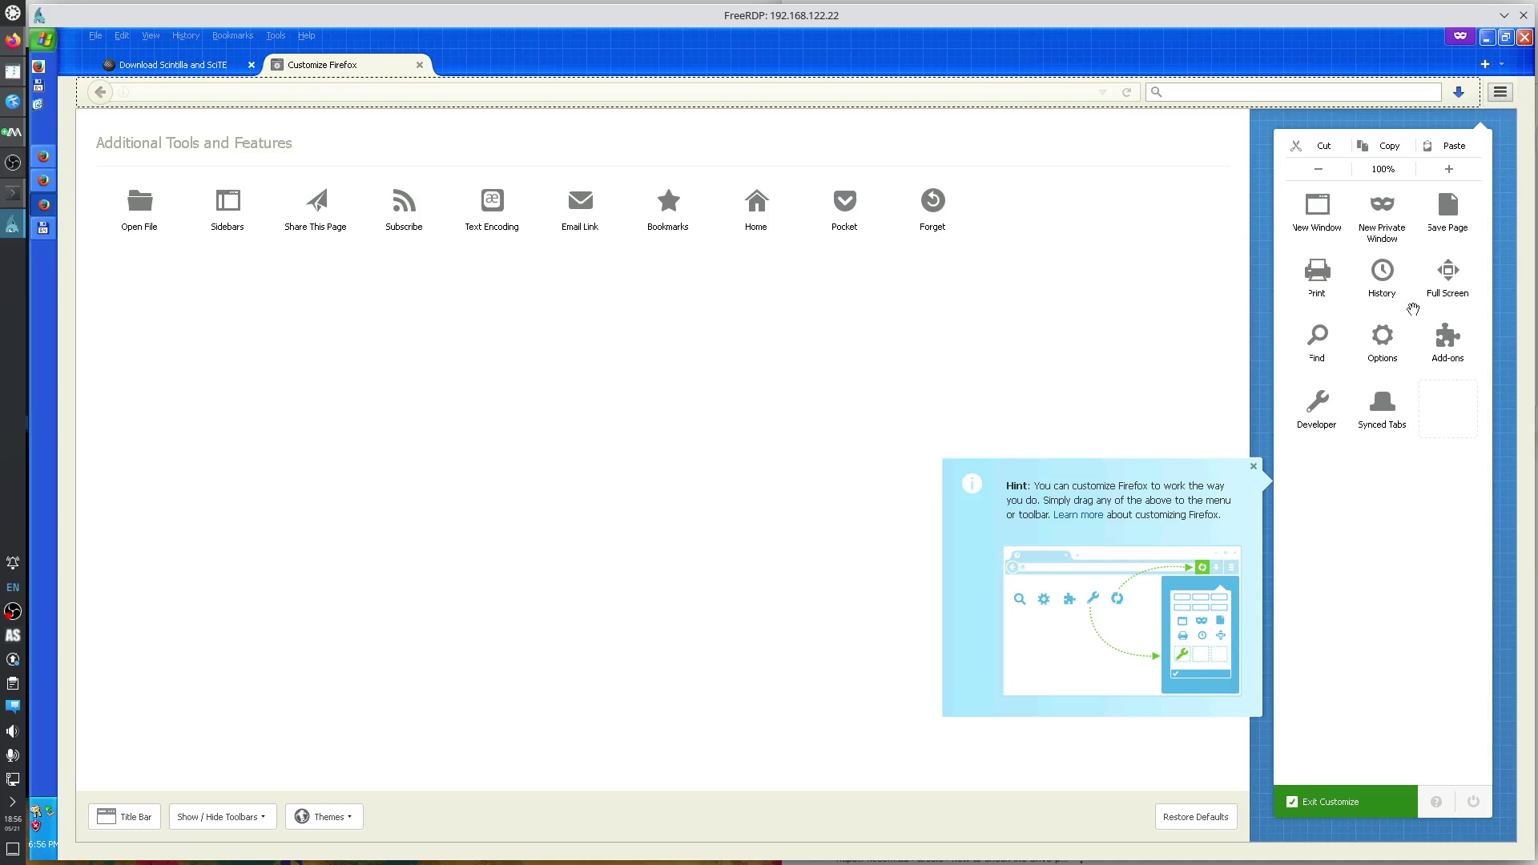
left_click(1346, 805)
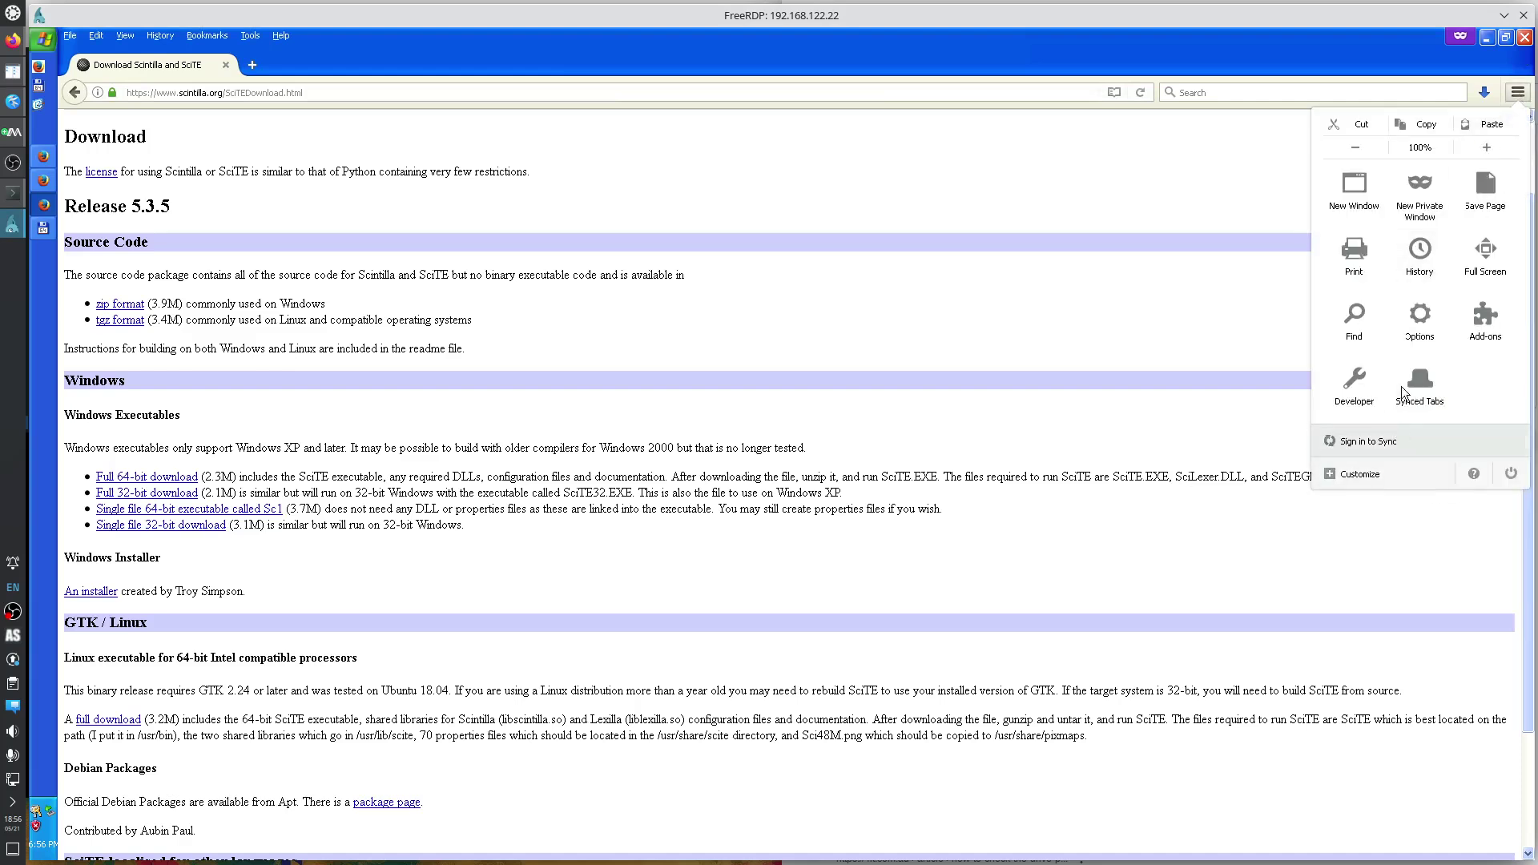
Set 'When Firefox starts' to 'Show a blank page', then look over the Search and Content panes.
left_click(1416, 328)
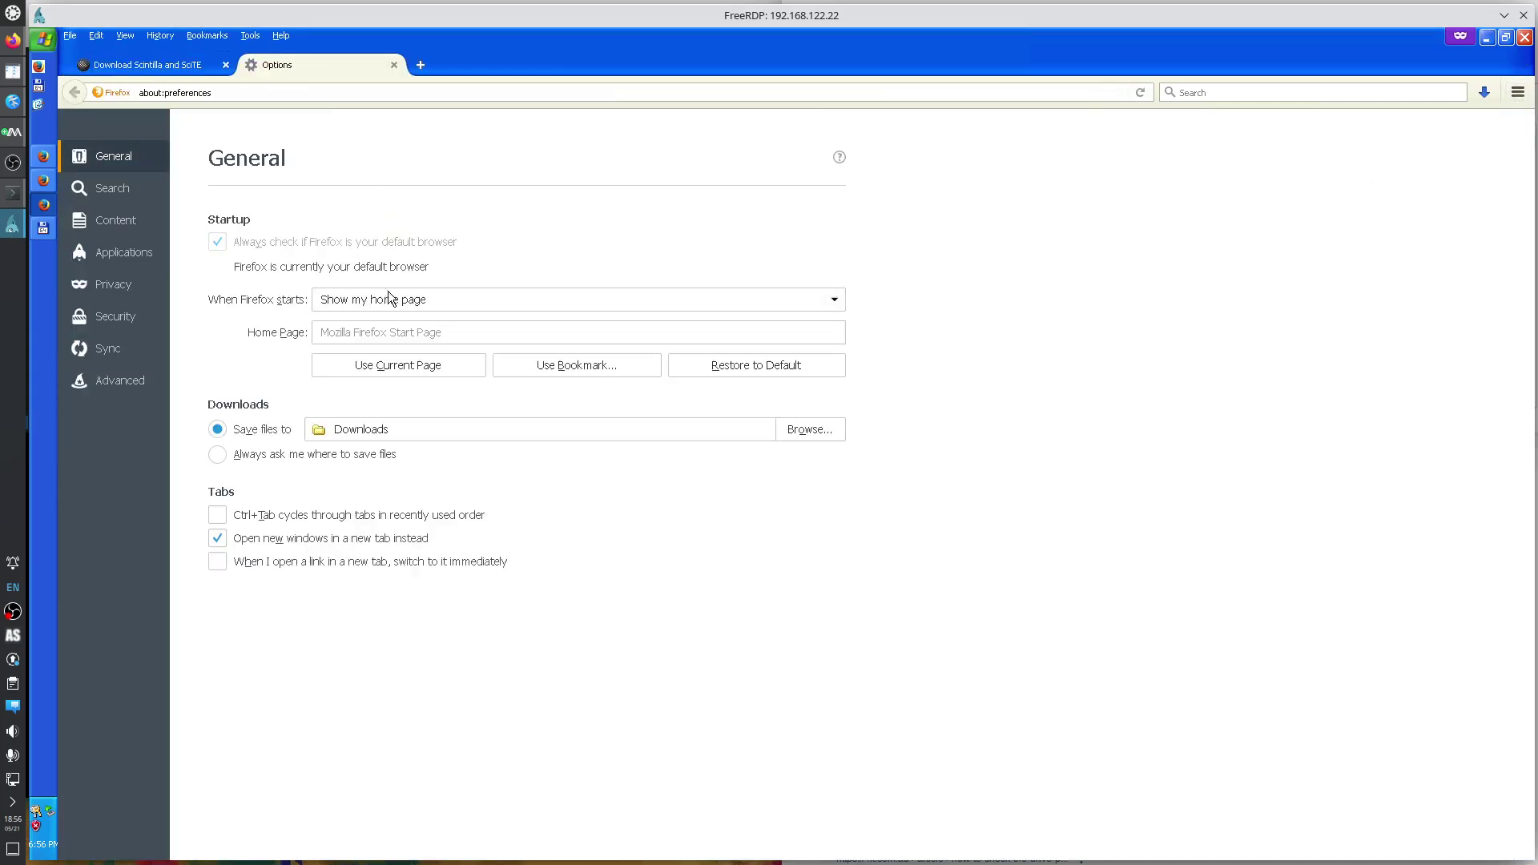
left_click(362, 303)
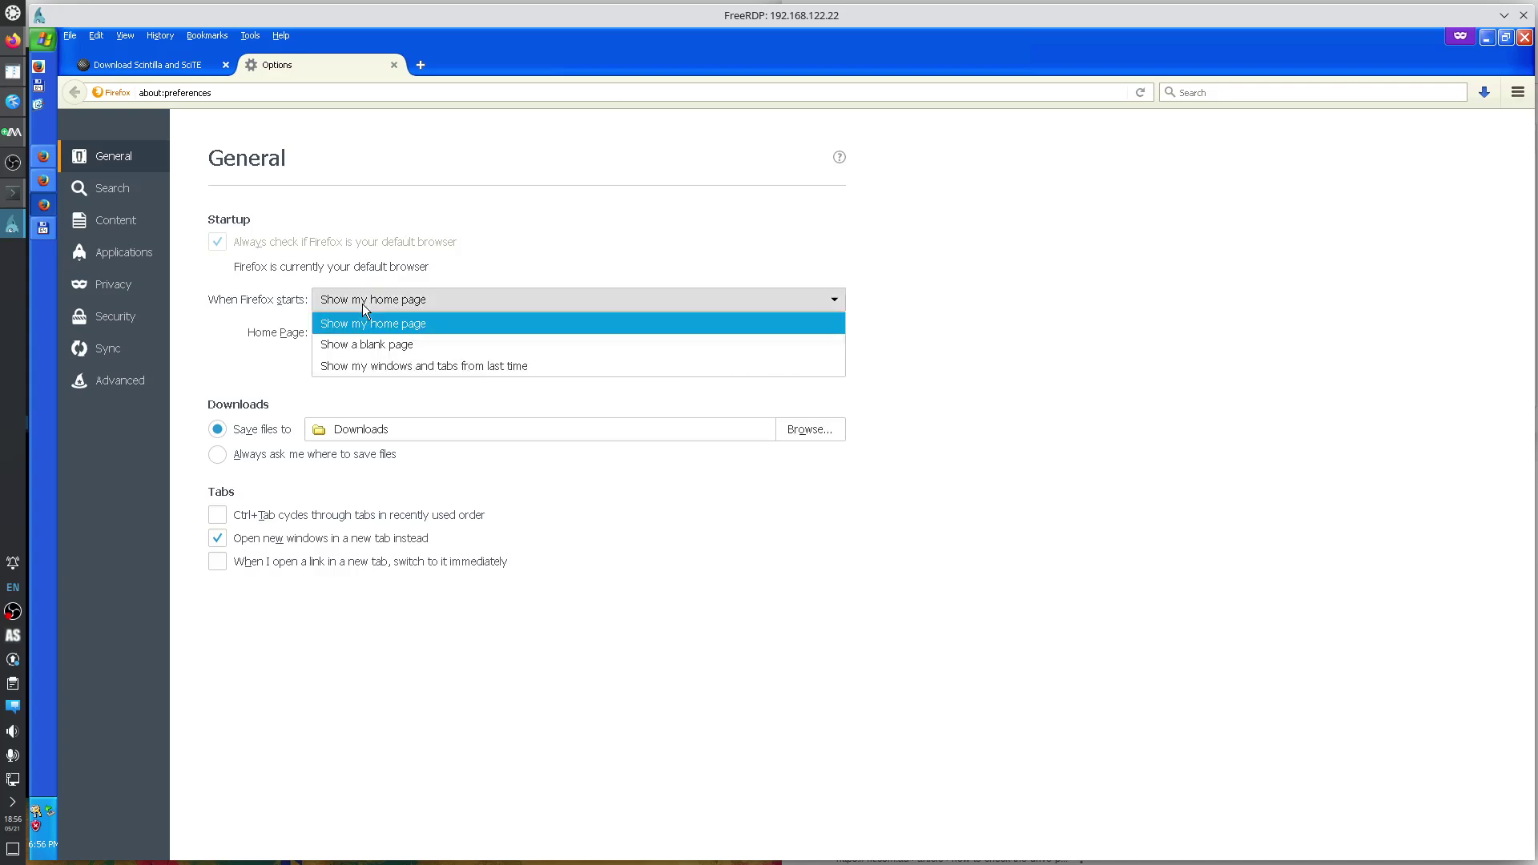
left_click(386, 344)
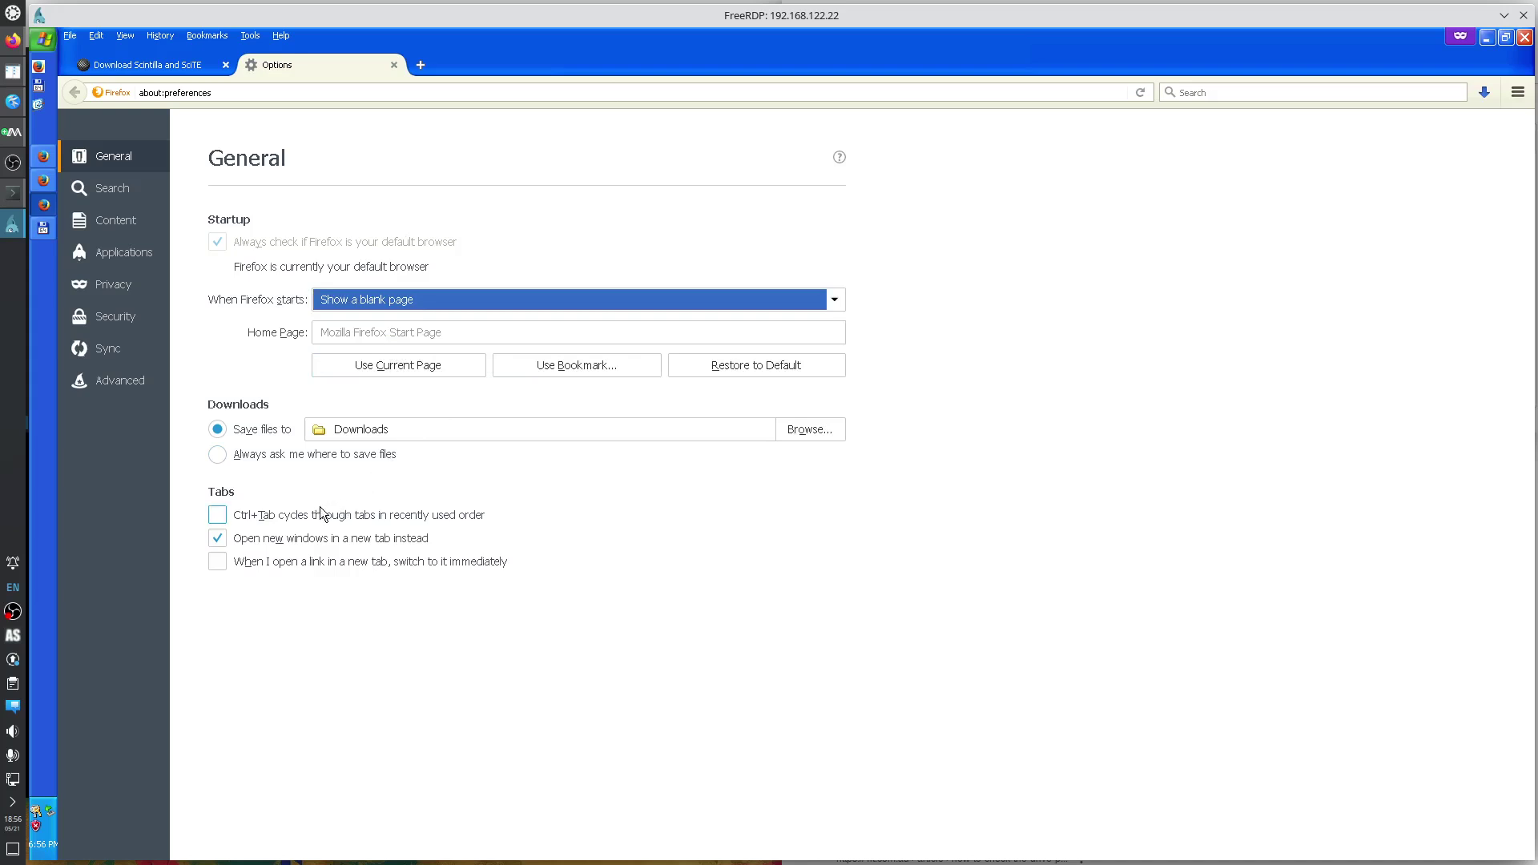
left_click(112, 188)
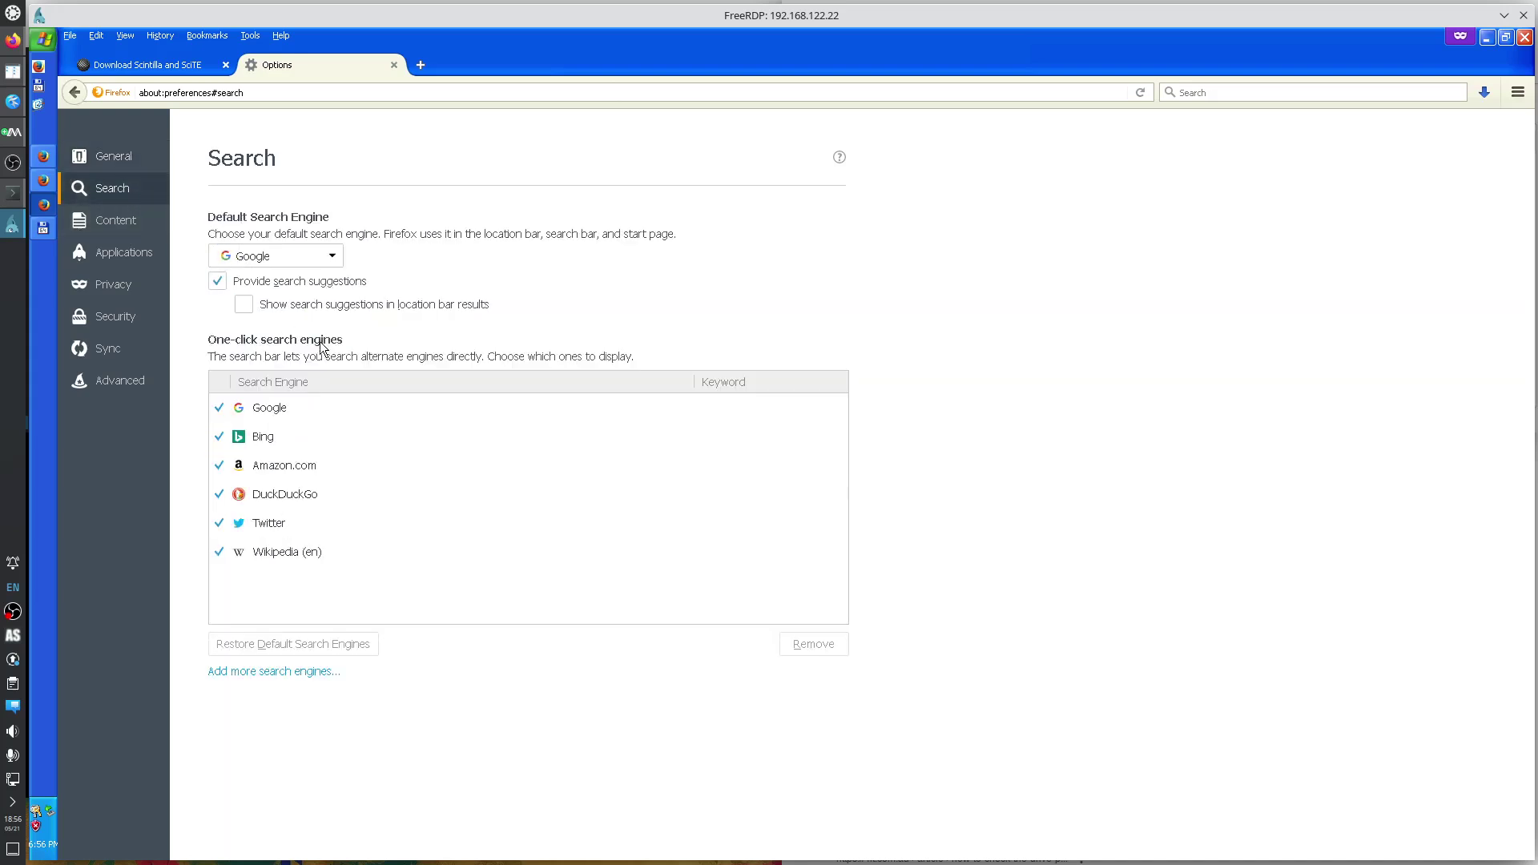
left_click(125, 232)
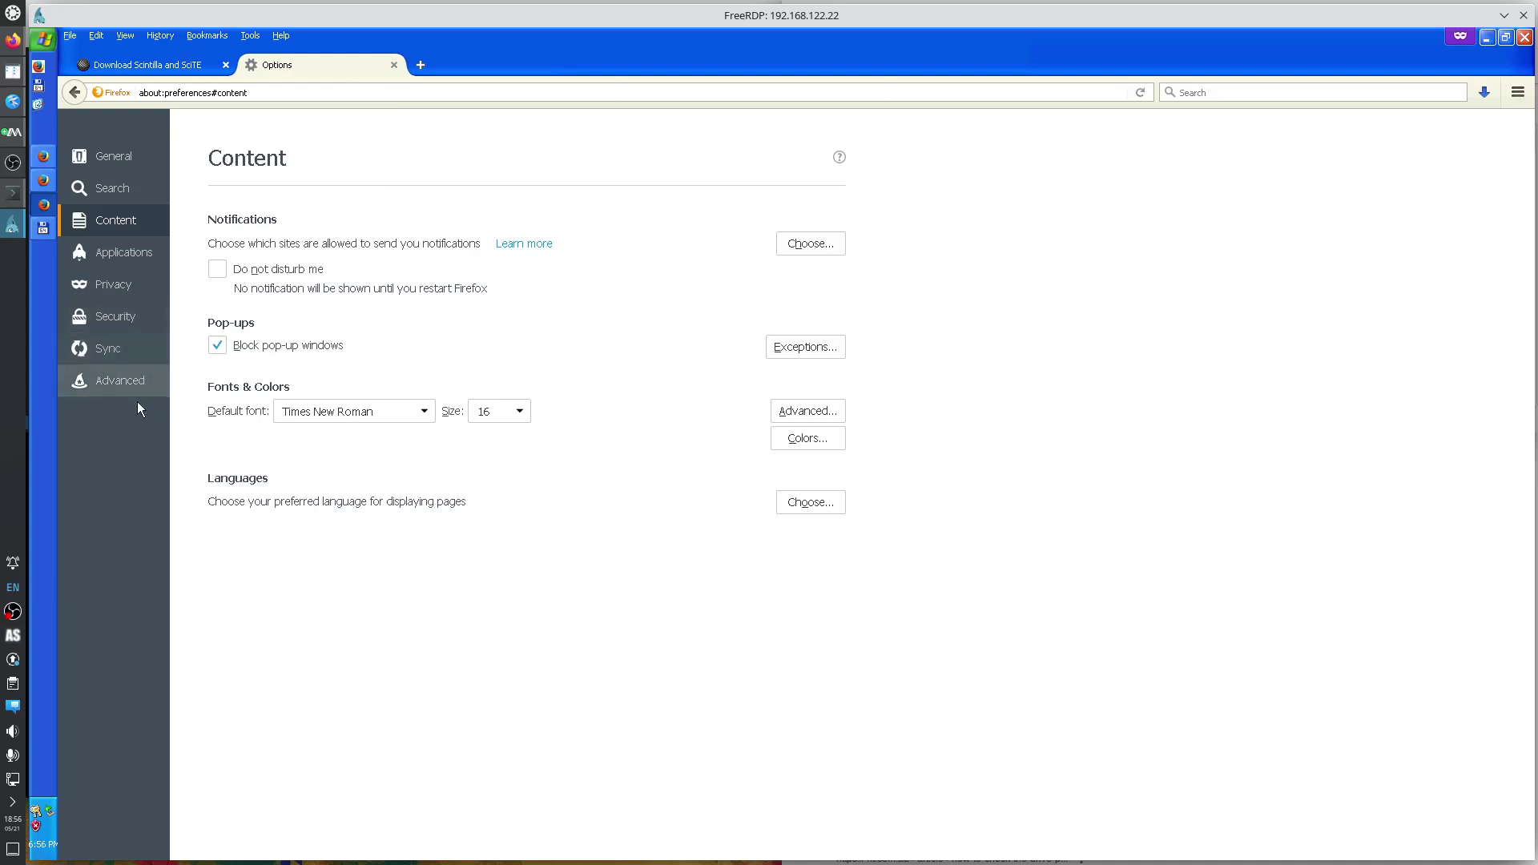
Select 'Always ask me where to save files' in General, then view the Search and Content panes.
left_click(125, 165)
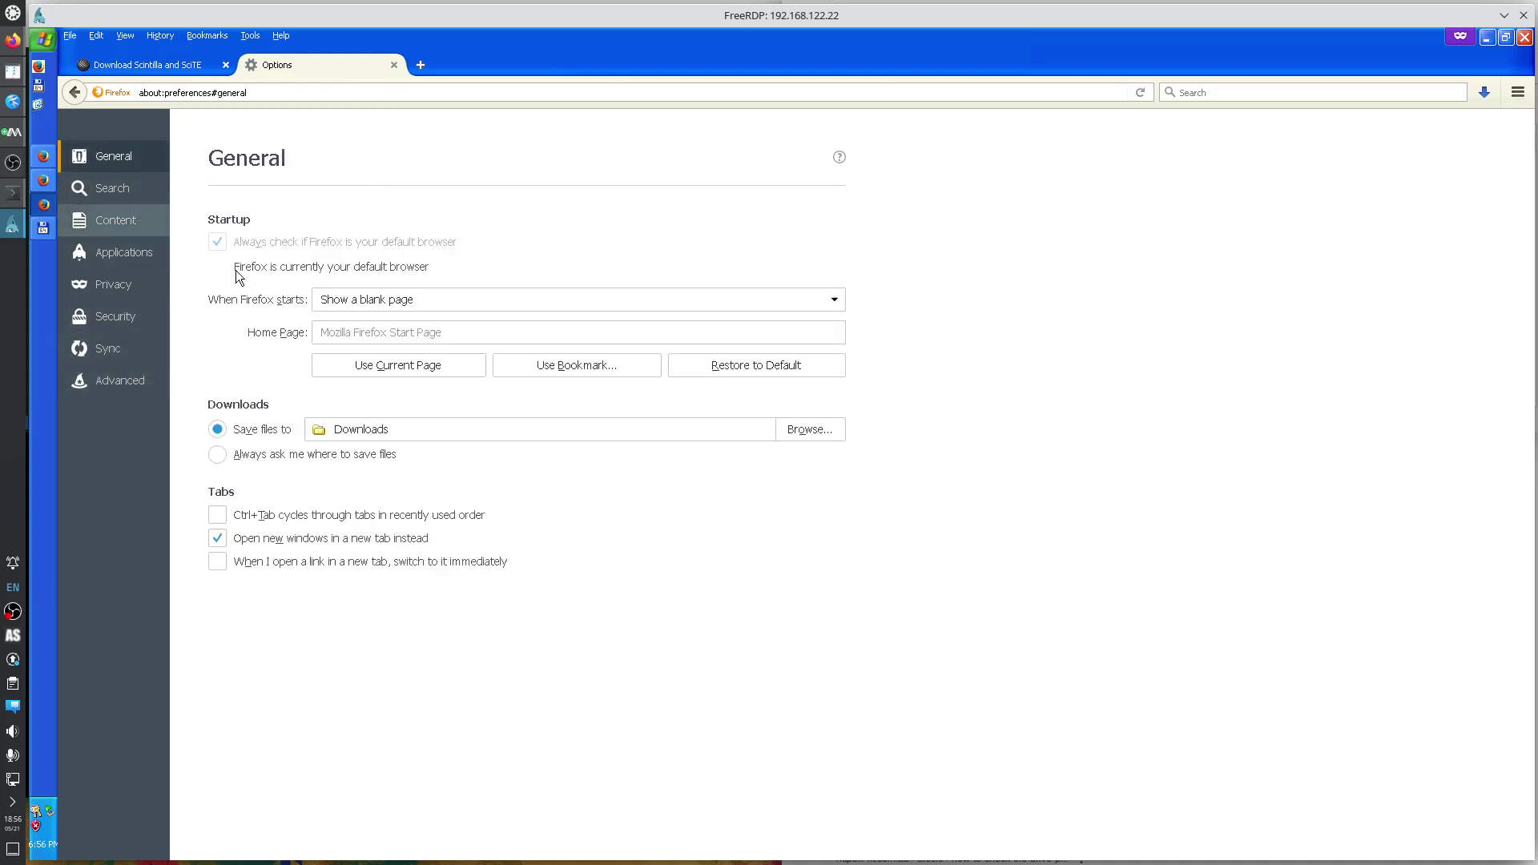
left_click(268, 457)
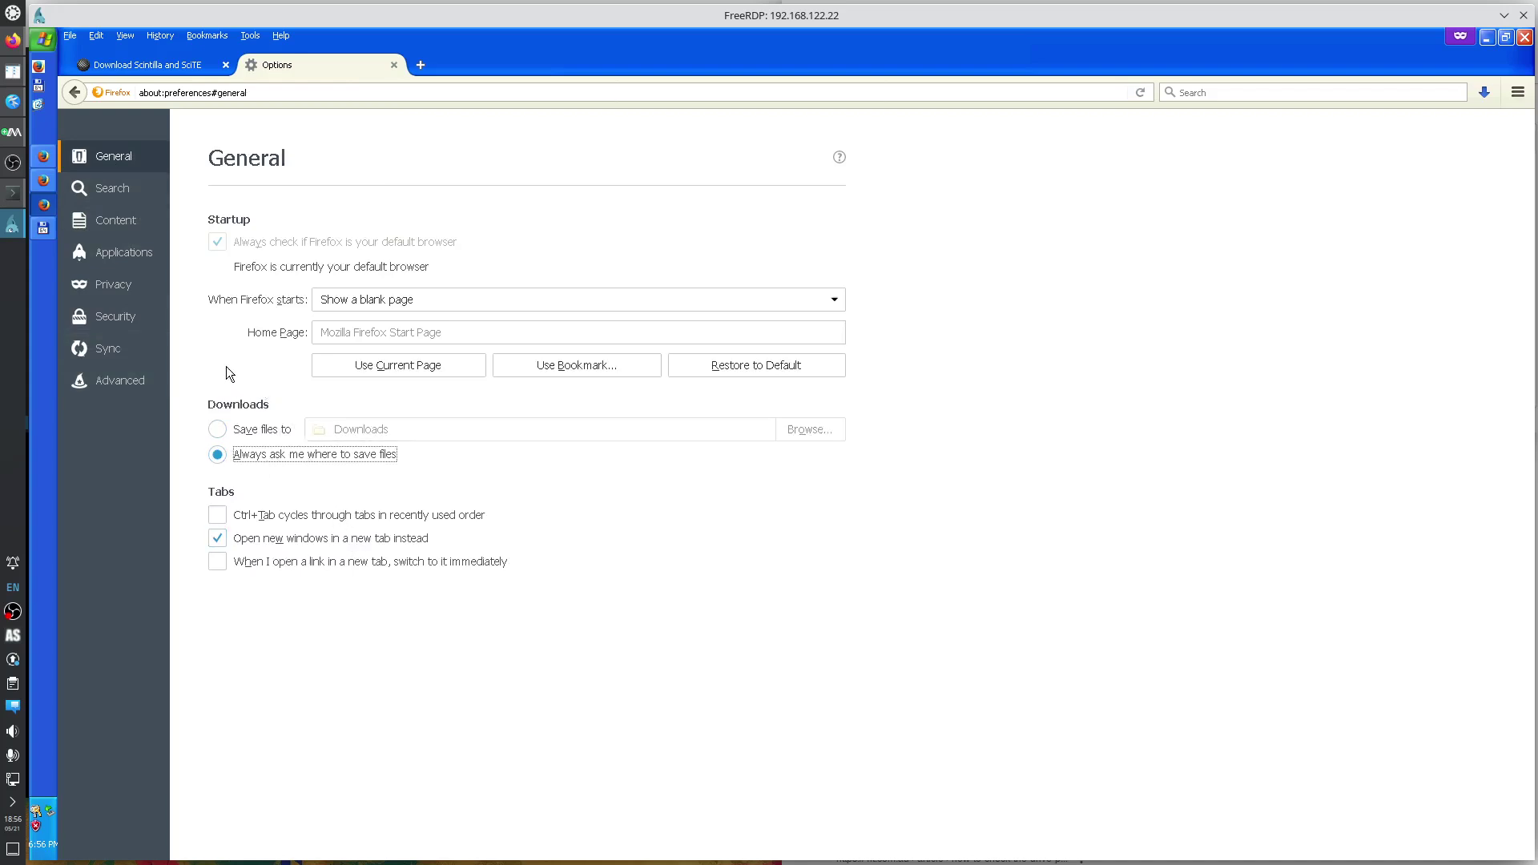
left_click(107, 194)
left_click(123, 224)
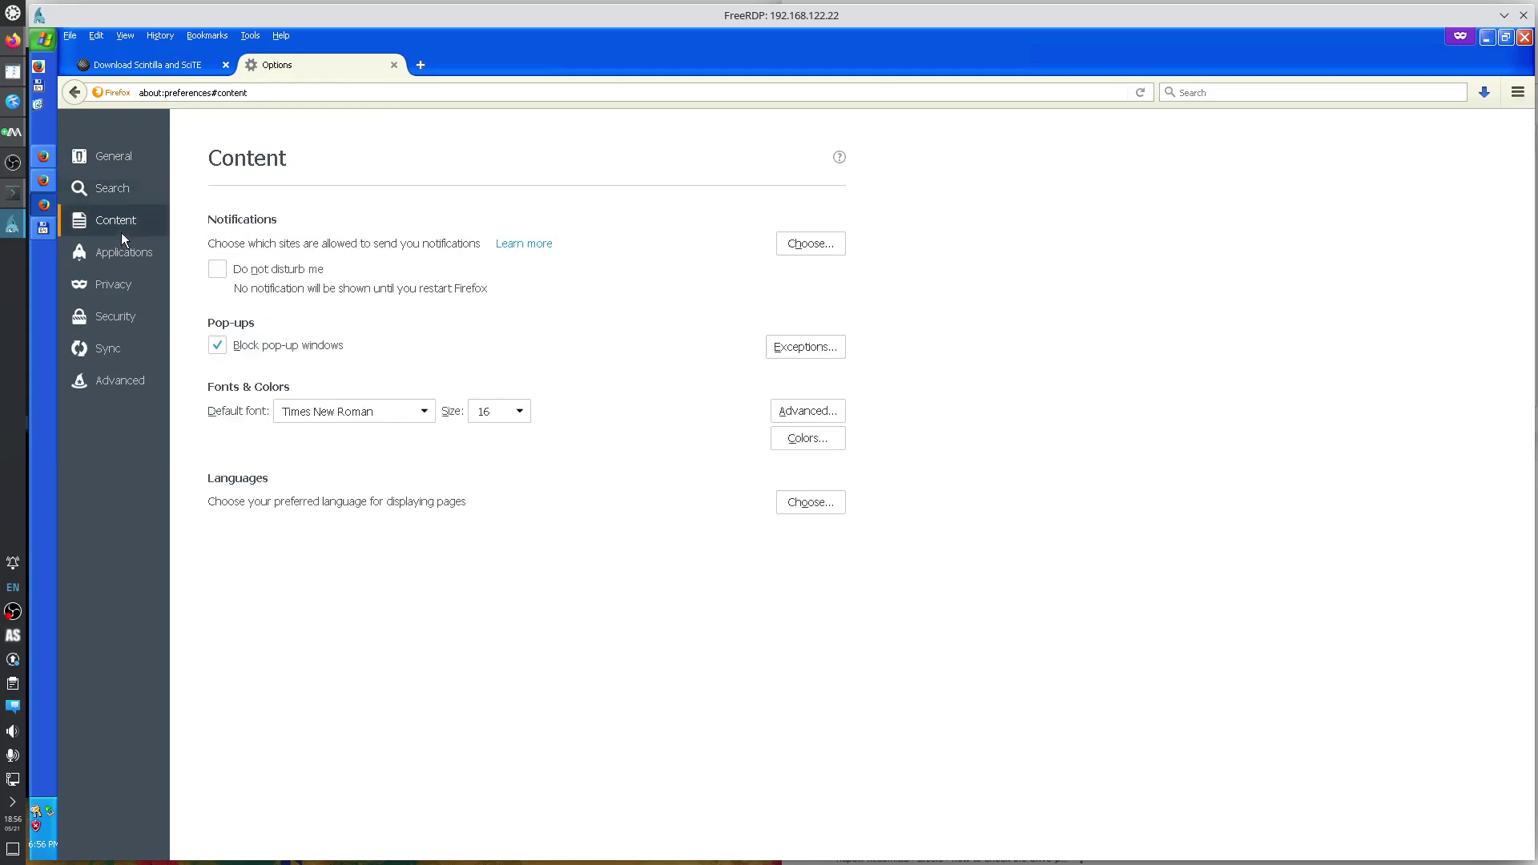
Review the Applications, Privacy, Security, Sync and Advanced panes, then close the Options window.
left_click(128, 261)
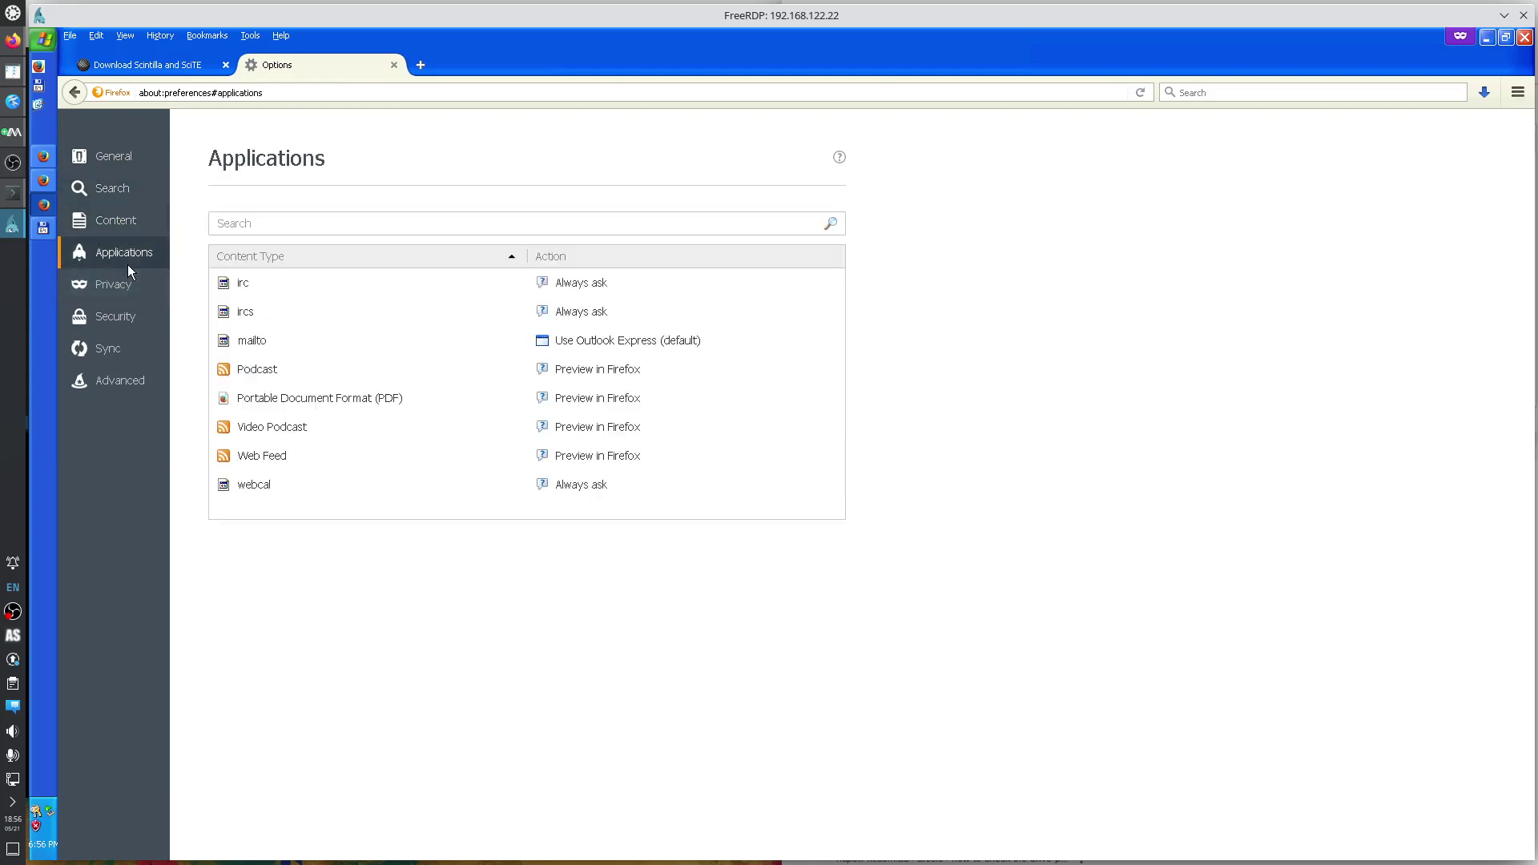
left_click(128, 284)
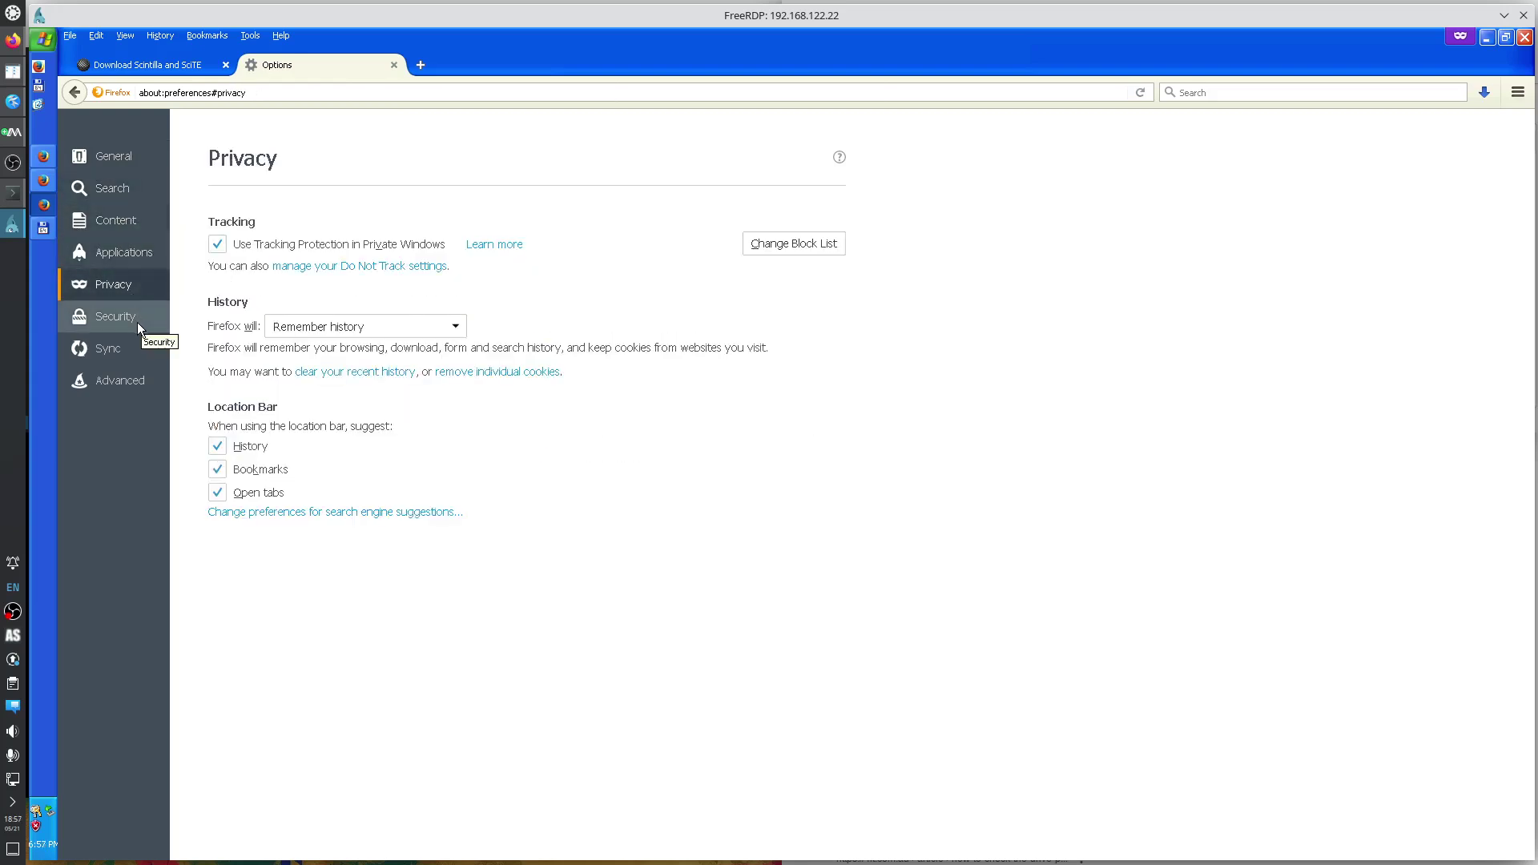
left_click(137, 322)
left_click(133, 353)
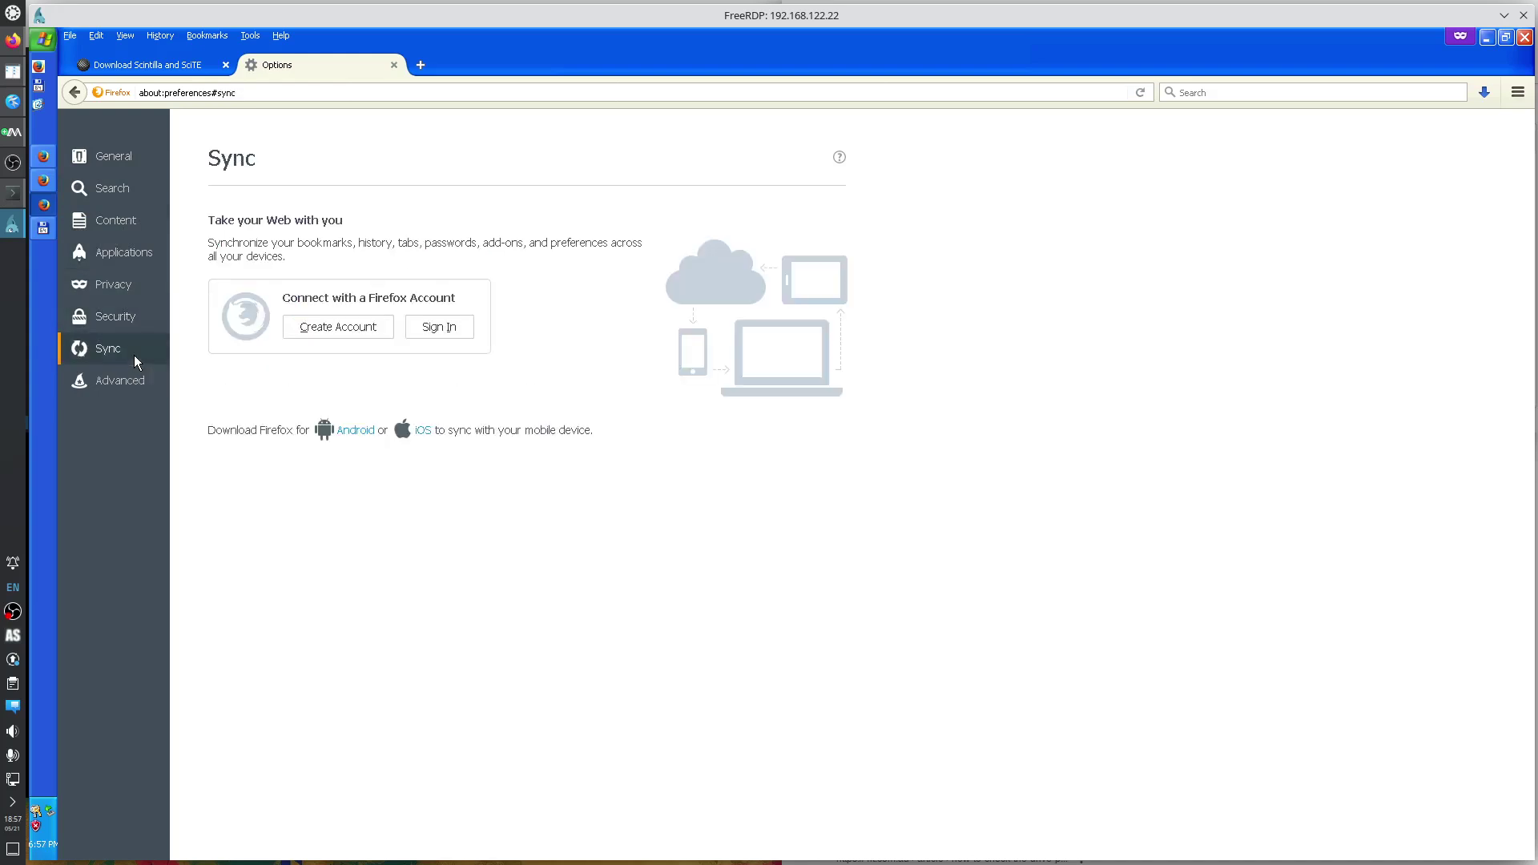
left_click(138, 387)
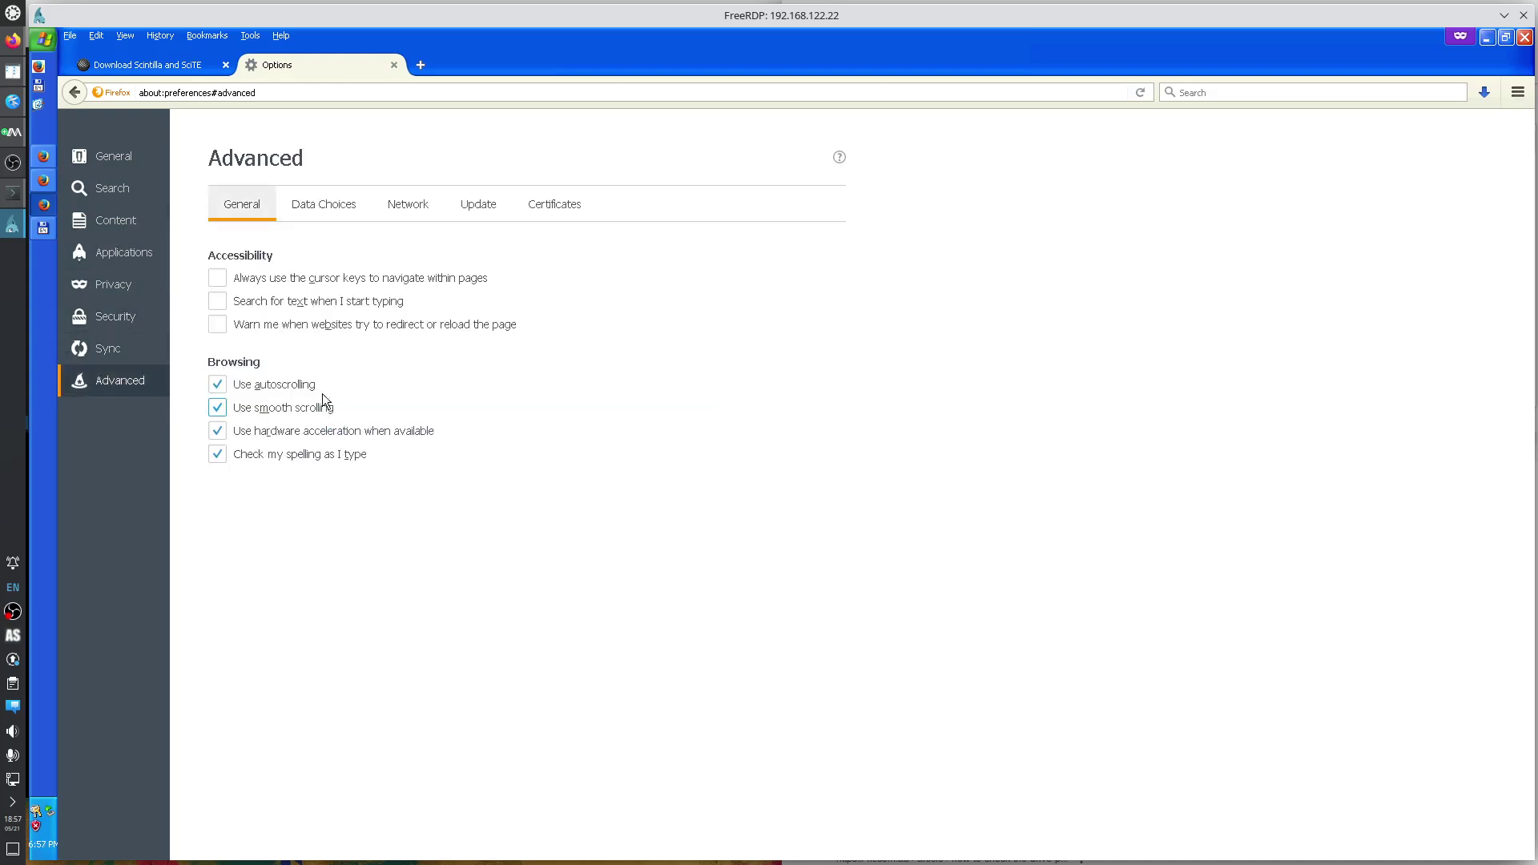
left_click(325, 215)
left_click(412, 206)
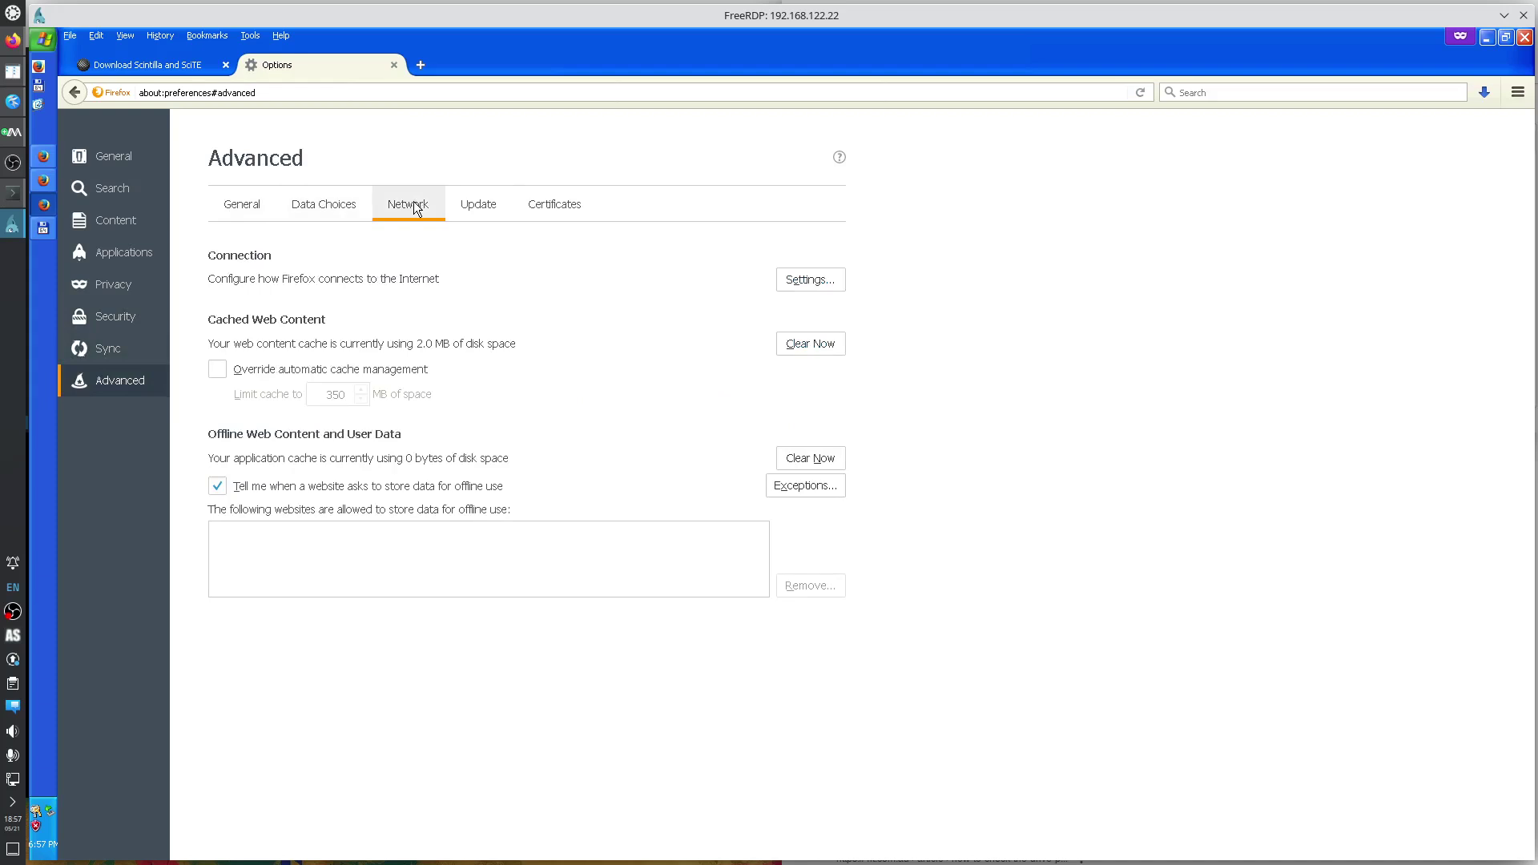
left_click(481, 205)
left_click(561, 206)
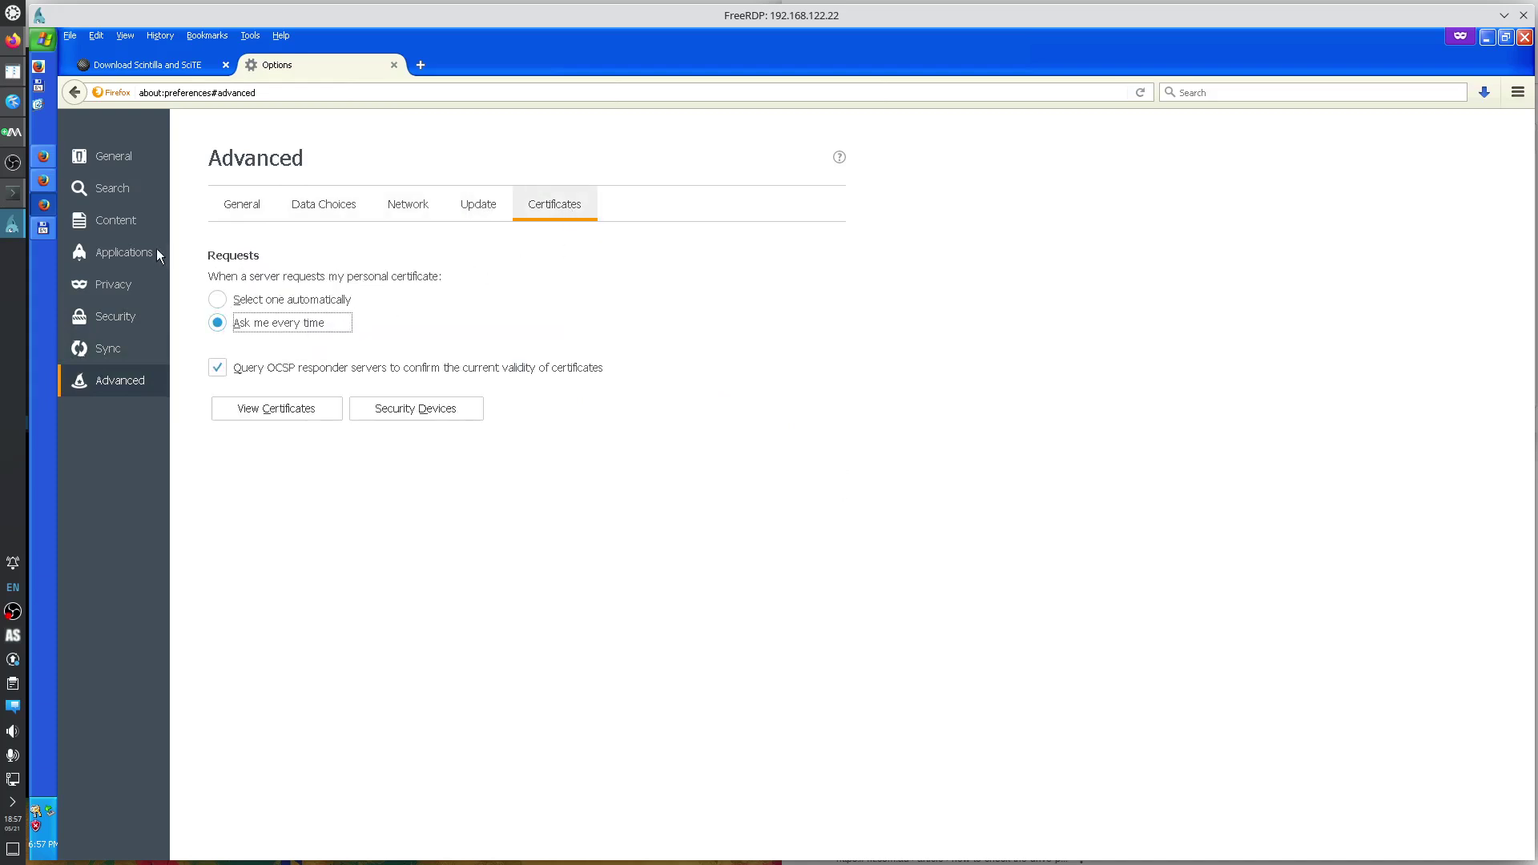
left_click(110, 157)
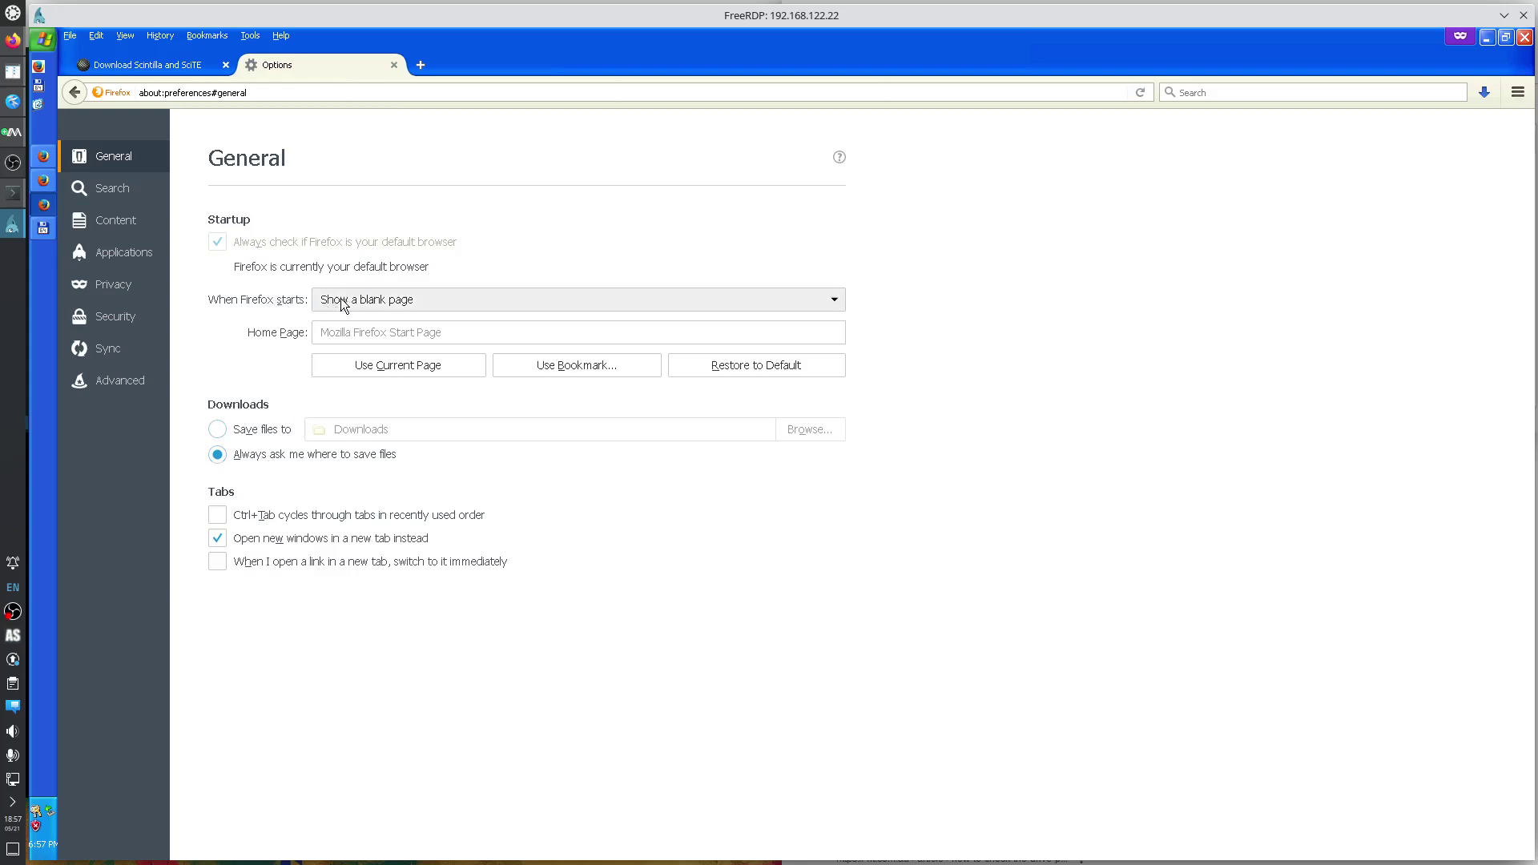
left_click(1524, 38)
Close the Firefox start page window, relaunch Firefox and open a new private browsing window.
left_click(1525, 37)
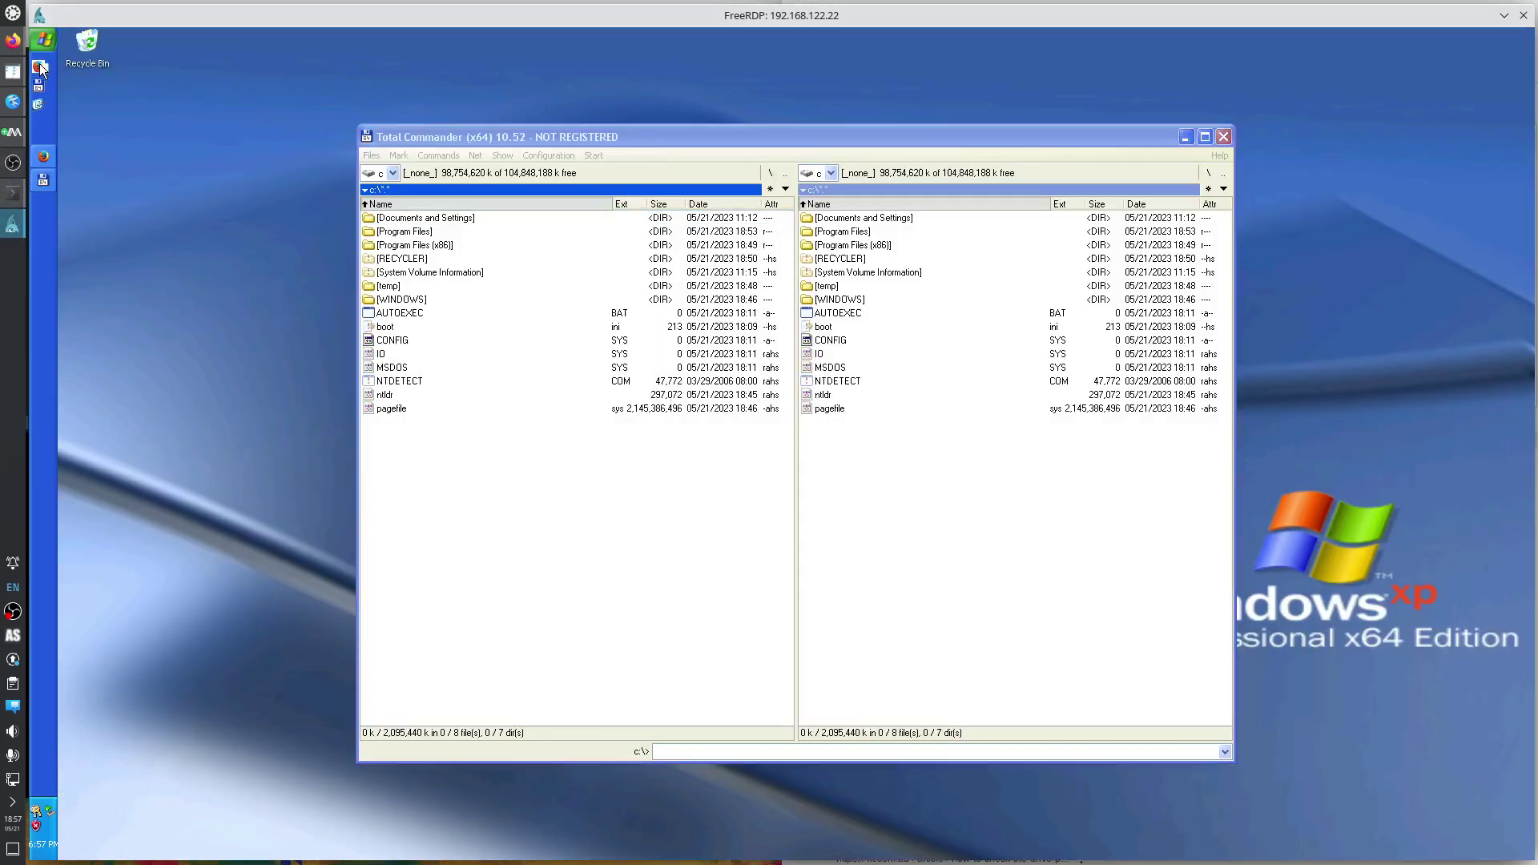
right_click(38, 82)
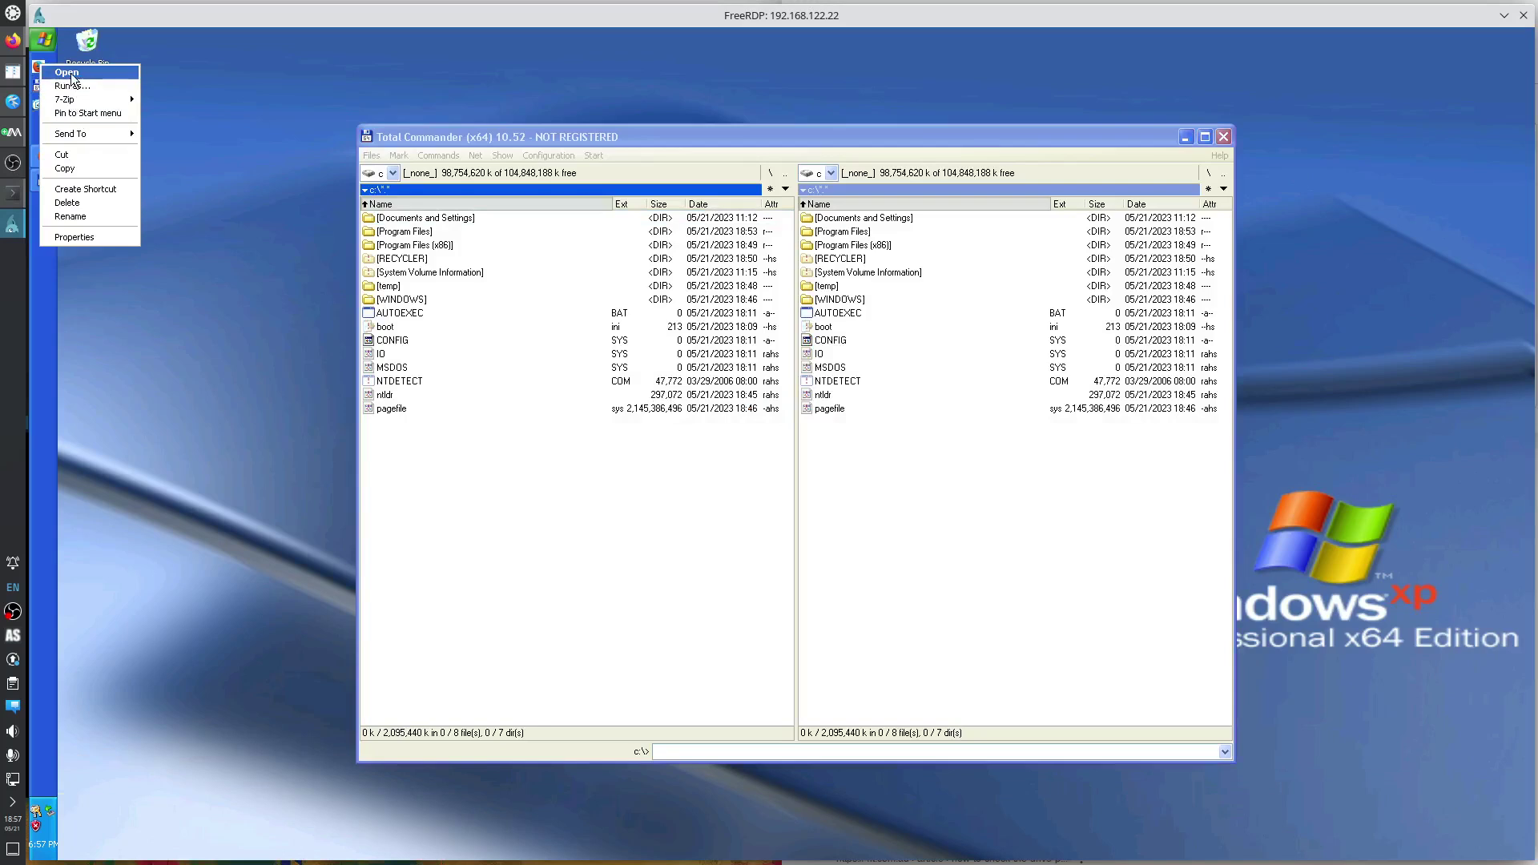
left_click(72, 76)
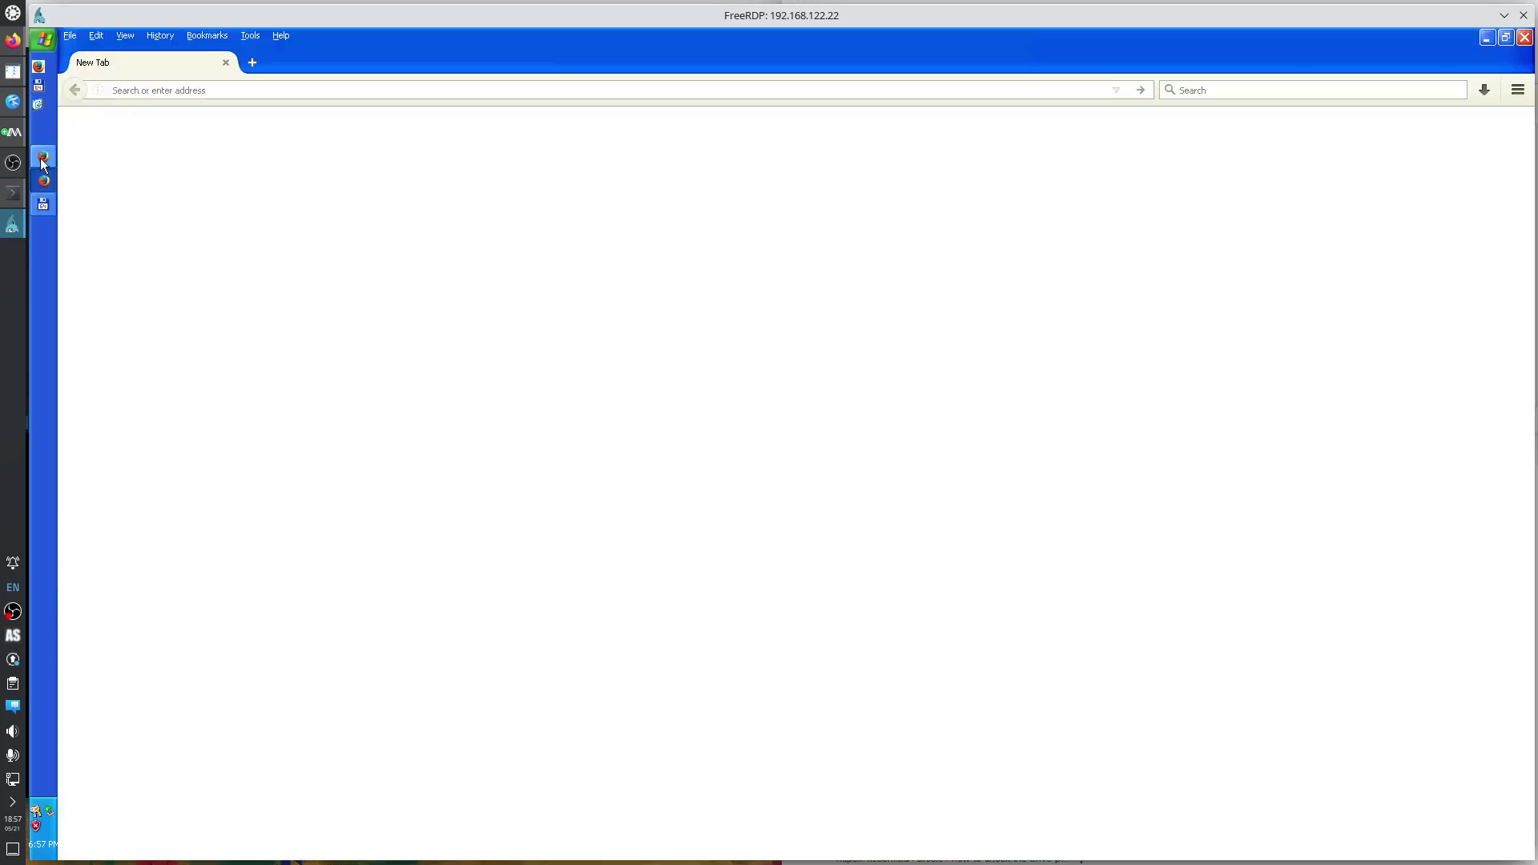
left_click(1519, 89)
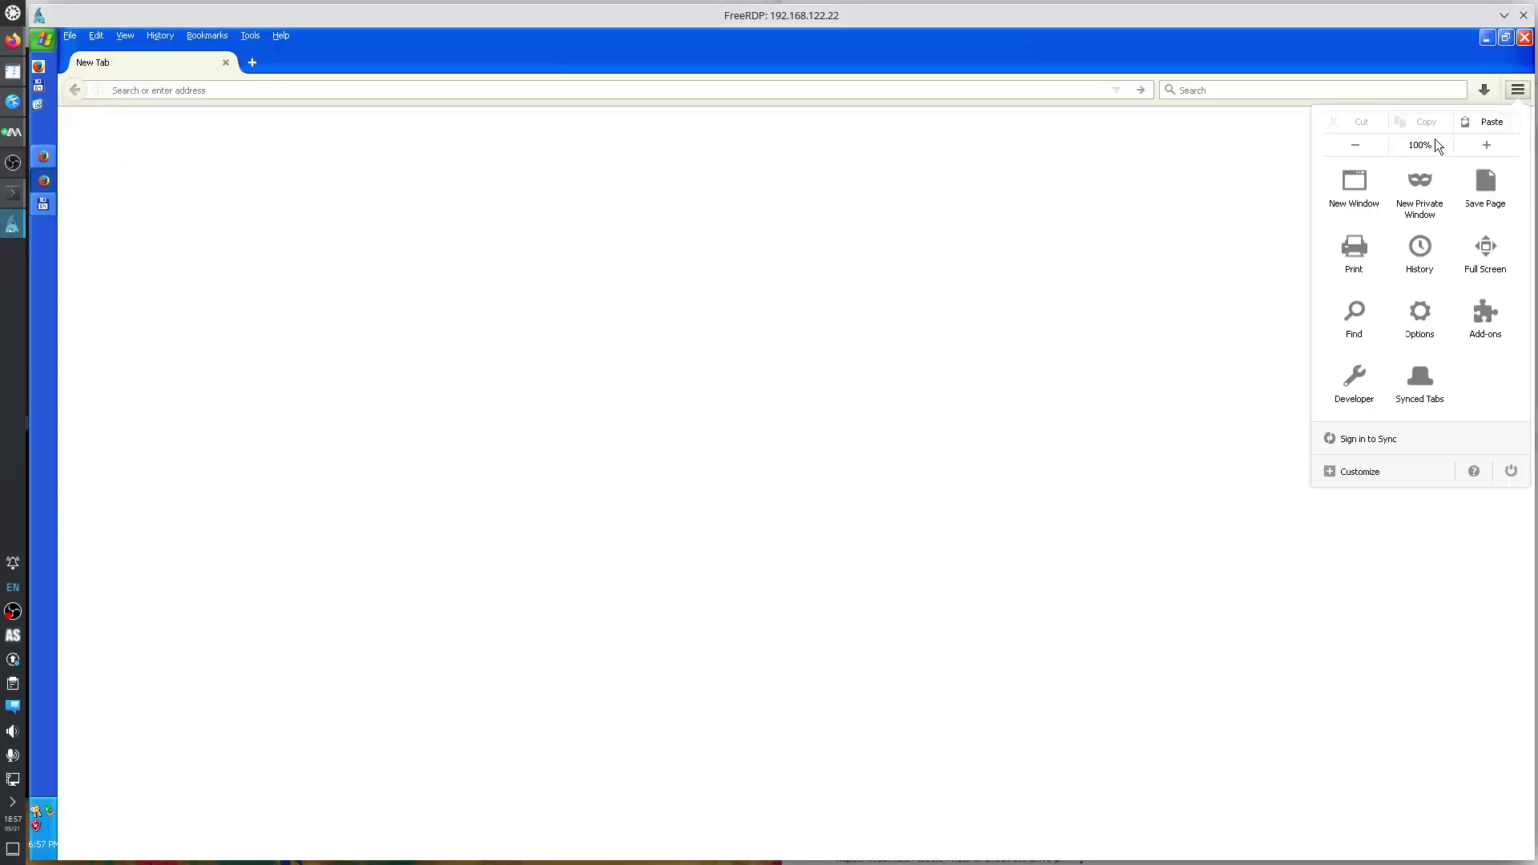
left_click(1420, 193)
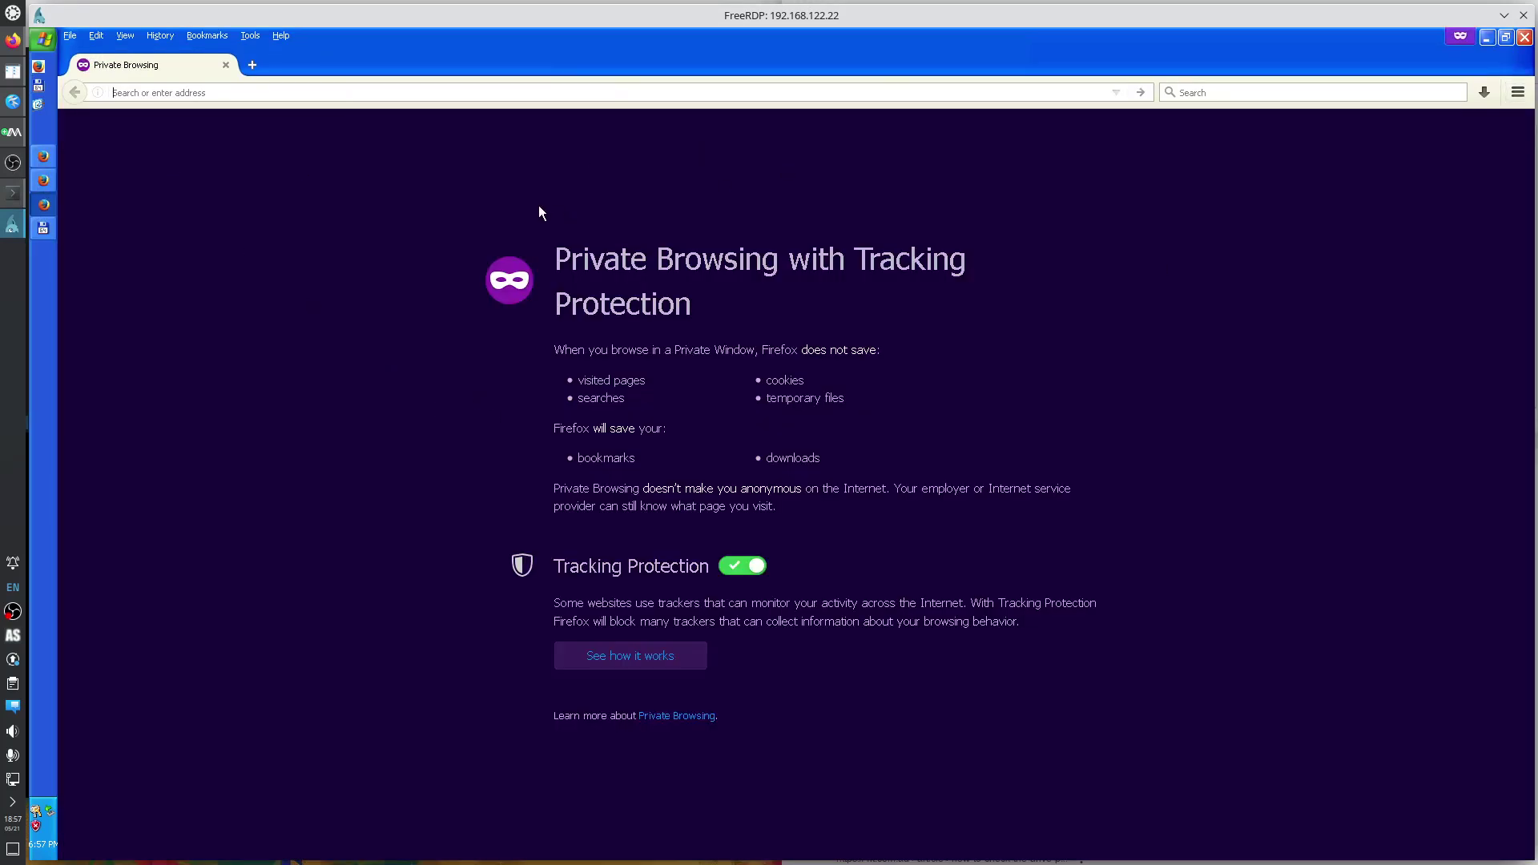
Close the regular Firefox windows and their two tabs, turning off the multi-tab close warning.
left_click(42, 227)
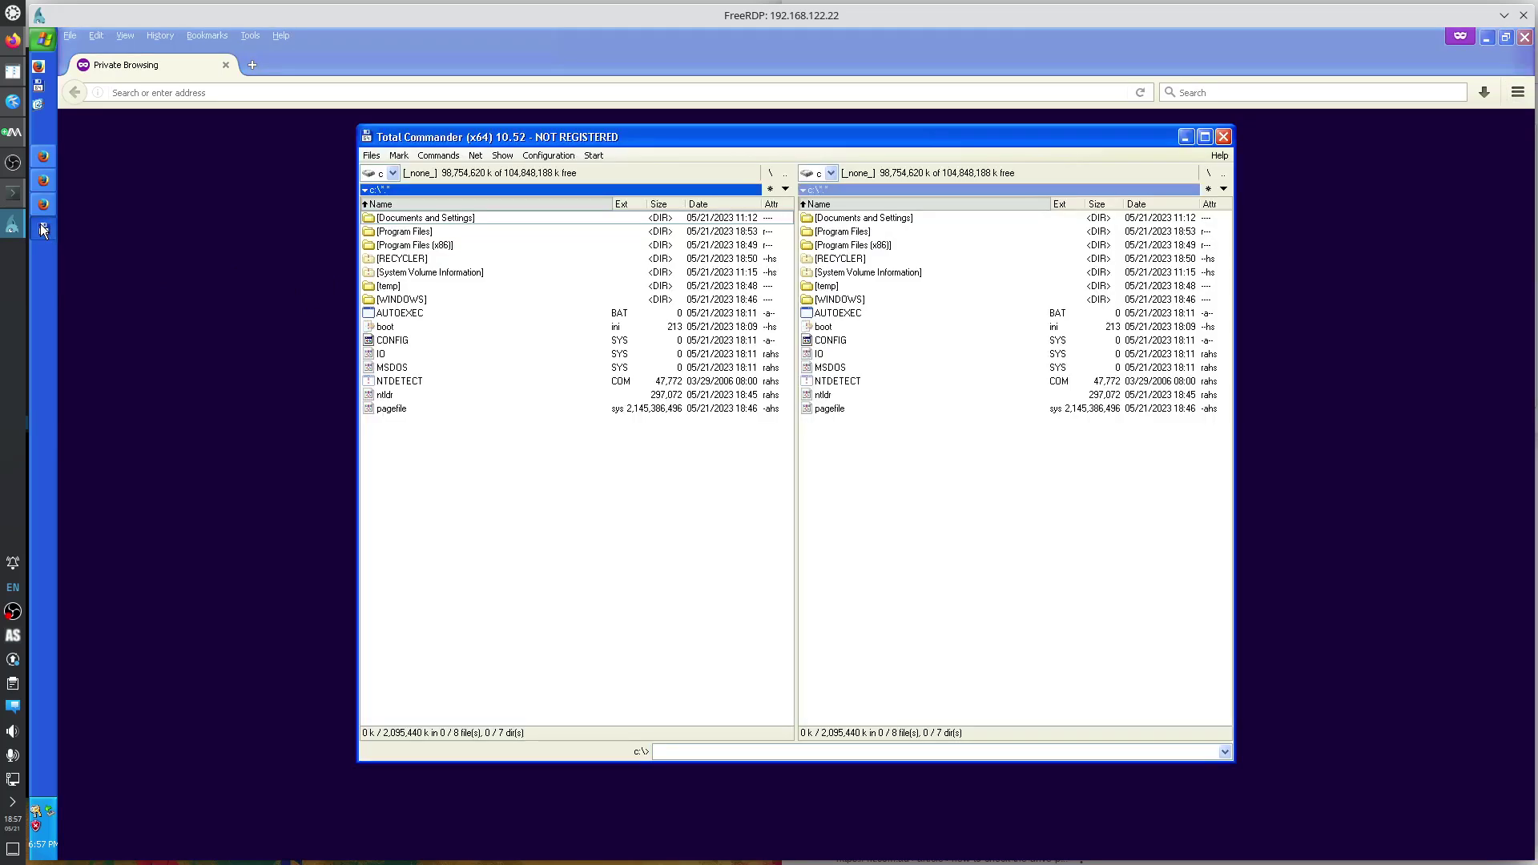
left_click(43, 181)
left_click(44, 157)
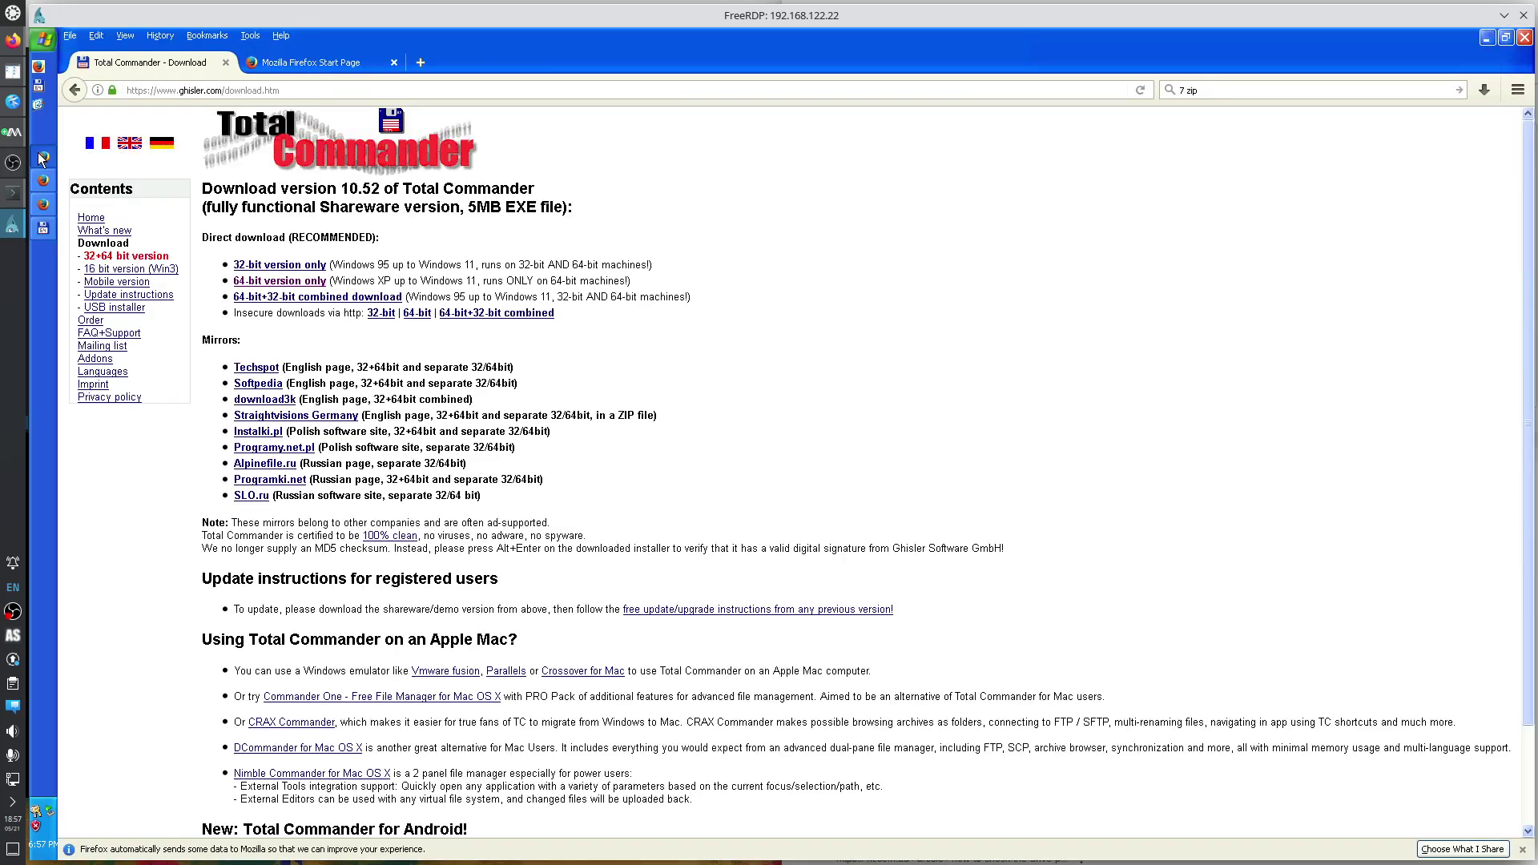
right_click(43, 157)
left_click(80, 240)
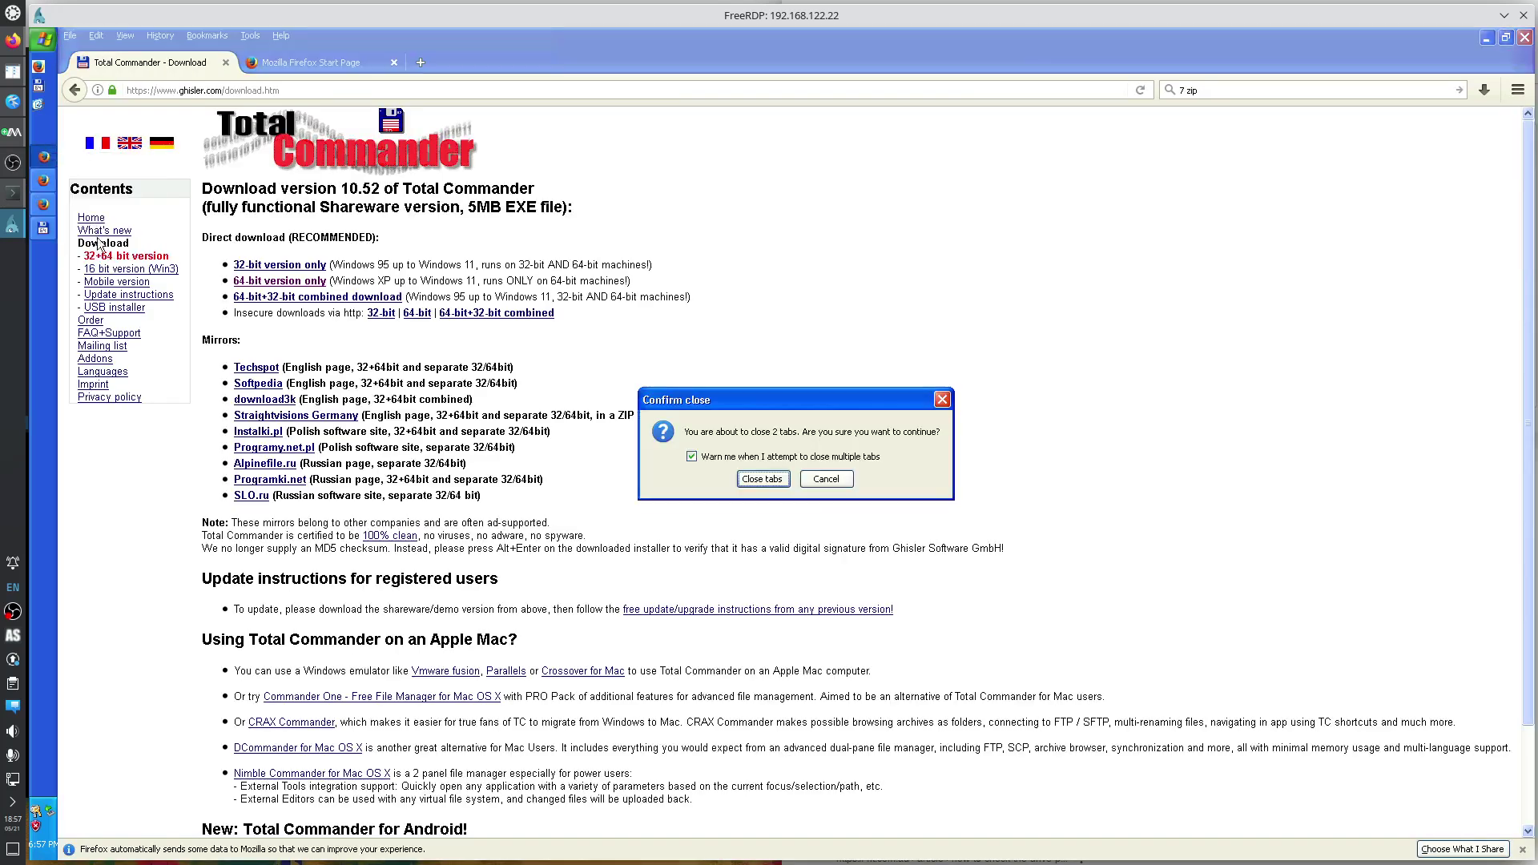
left_click(751, 457)
left_click(765, 480)
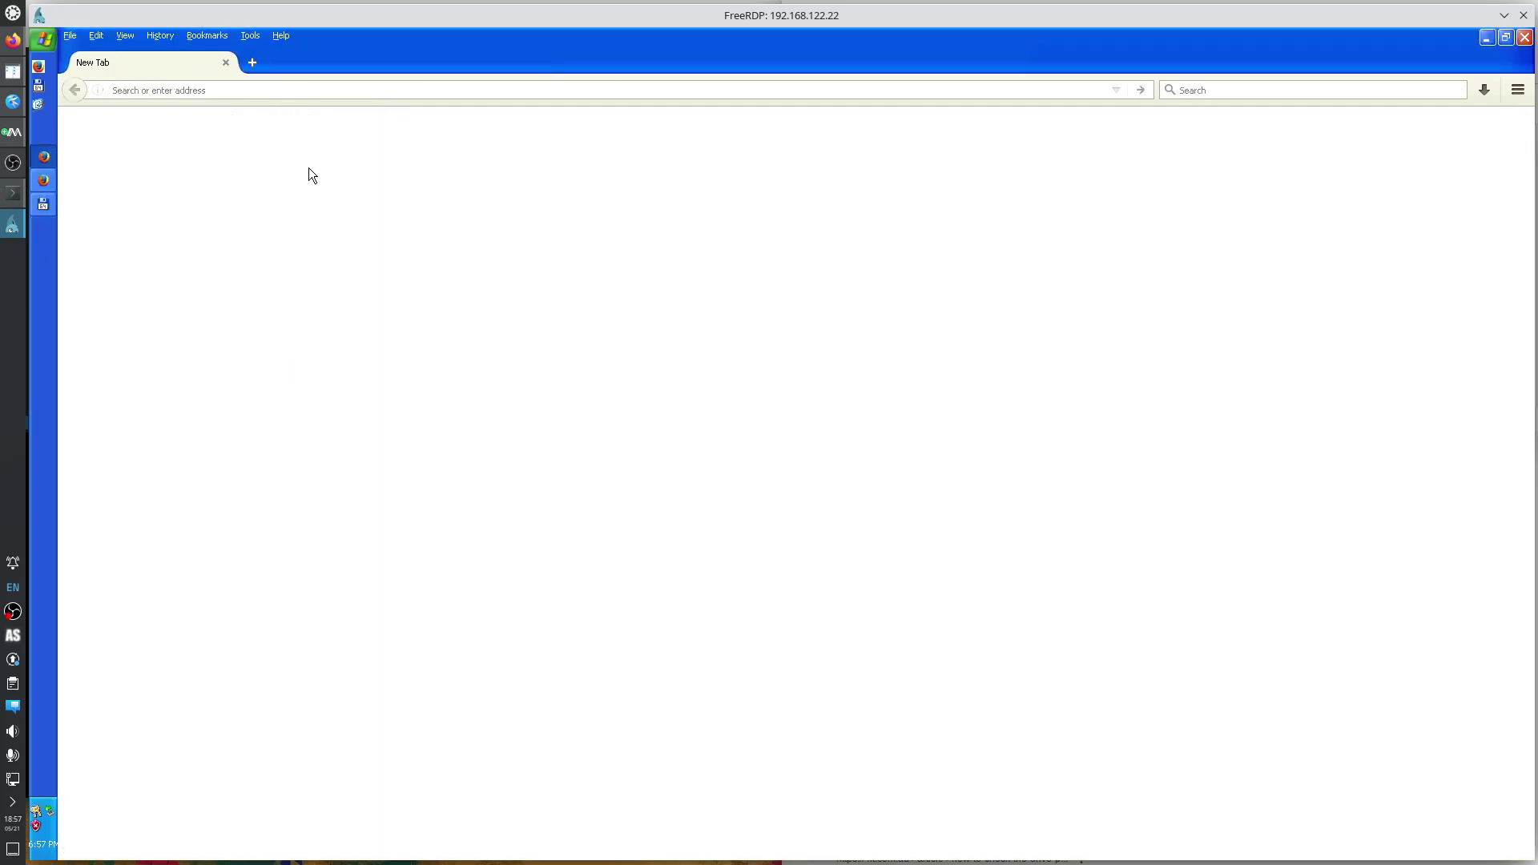
left_click(1526, 39)
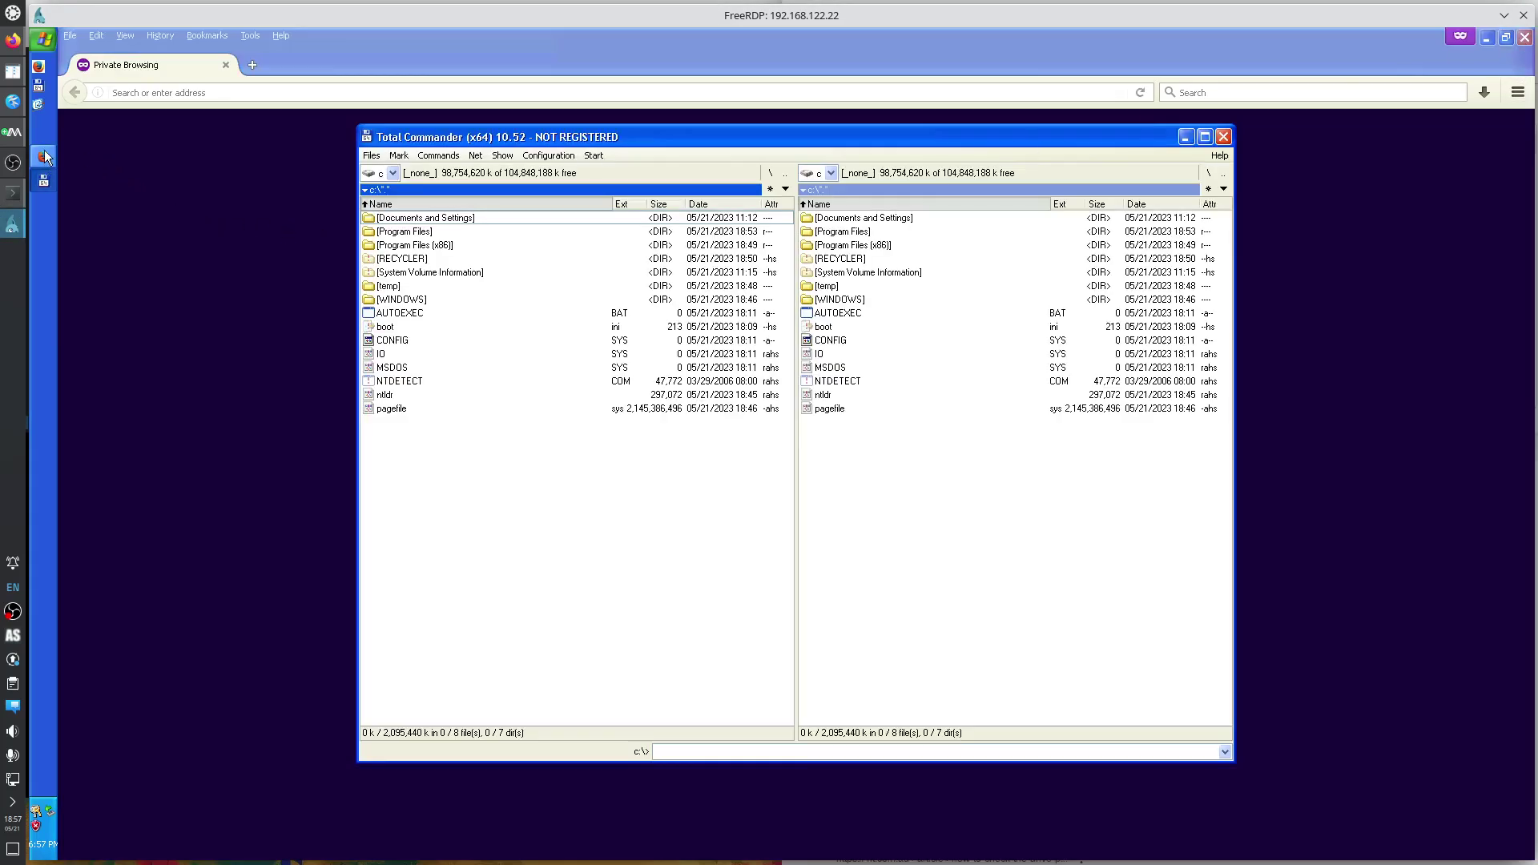
left_click(278, 93)
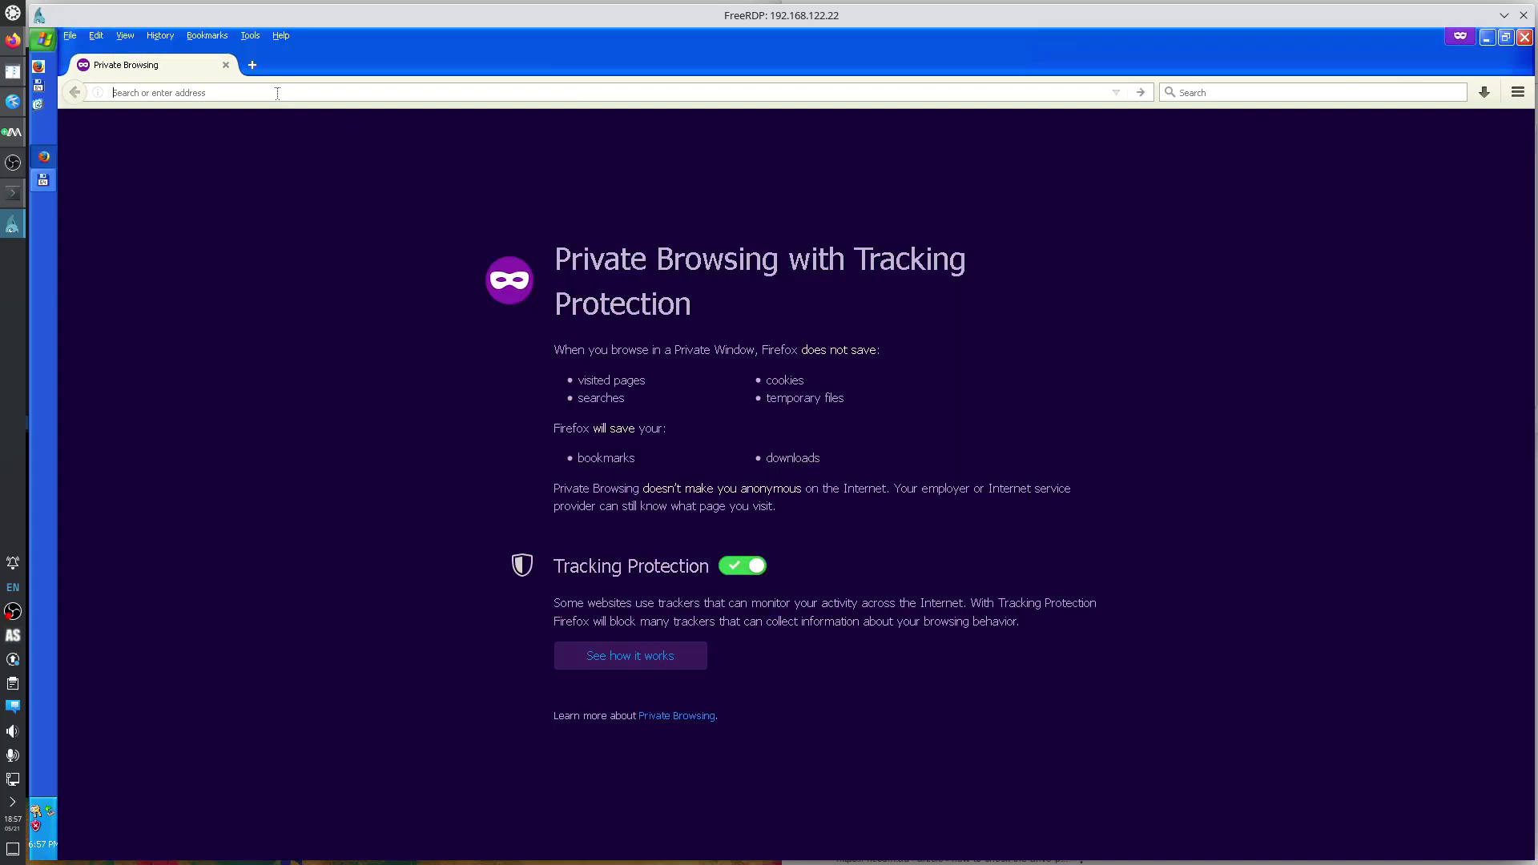
left_click(1486, 93)
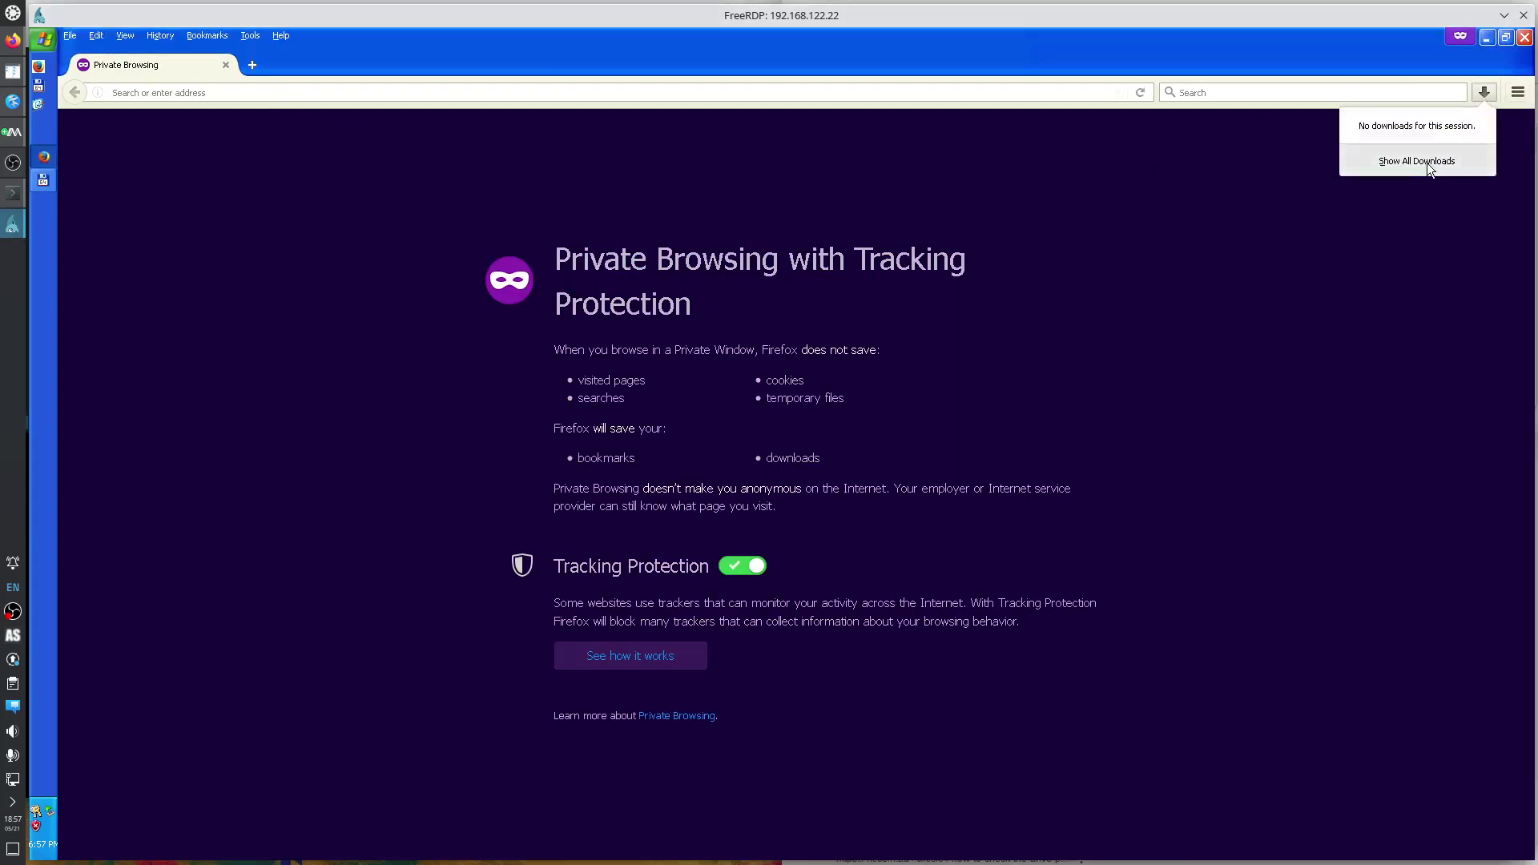
View all downloads, Google 'scite', accept cookies, and open the scintilla.org Release 5.3.5 page.
left_click(1417, 161)
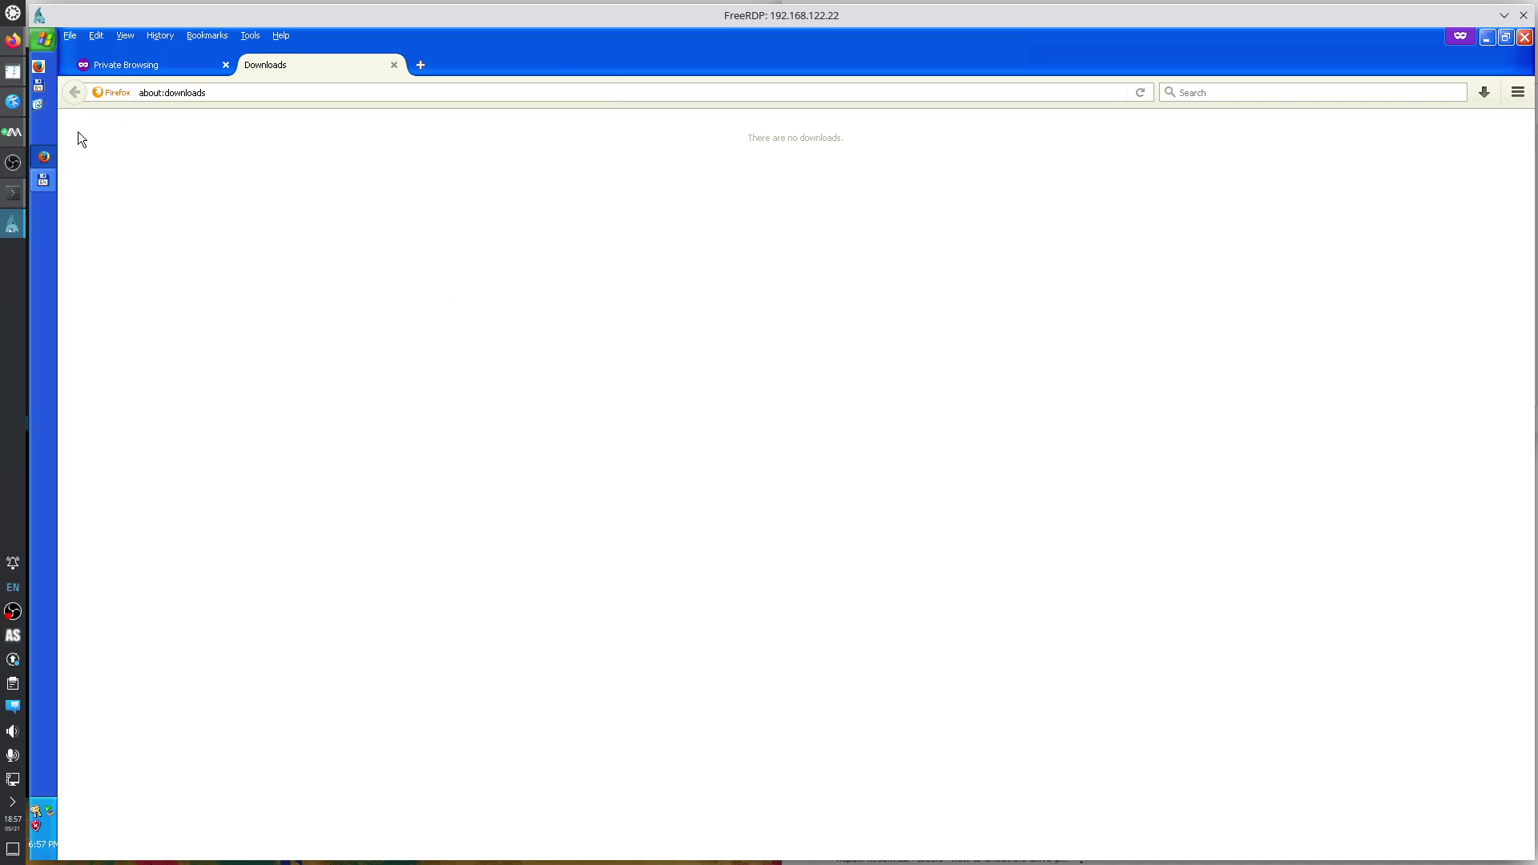
left_click(44, 181)
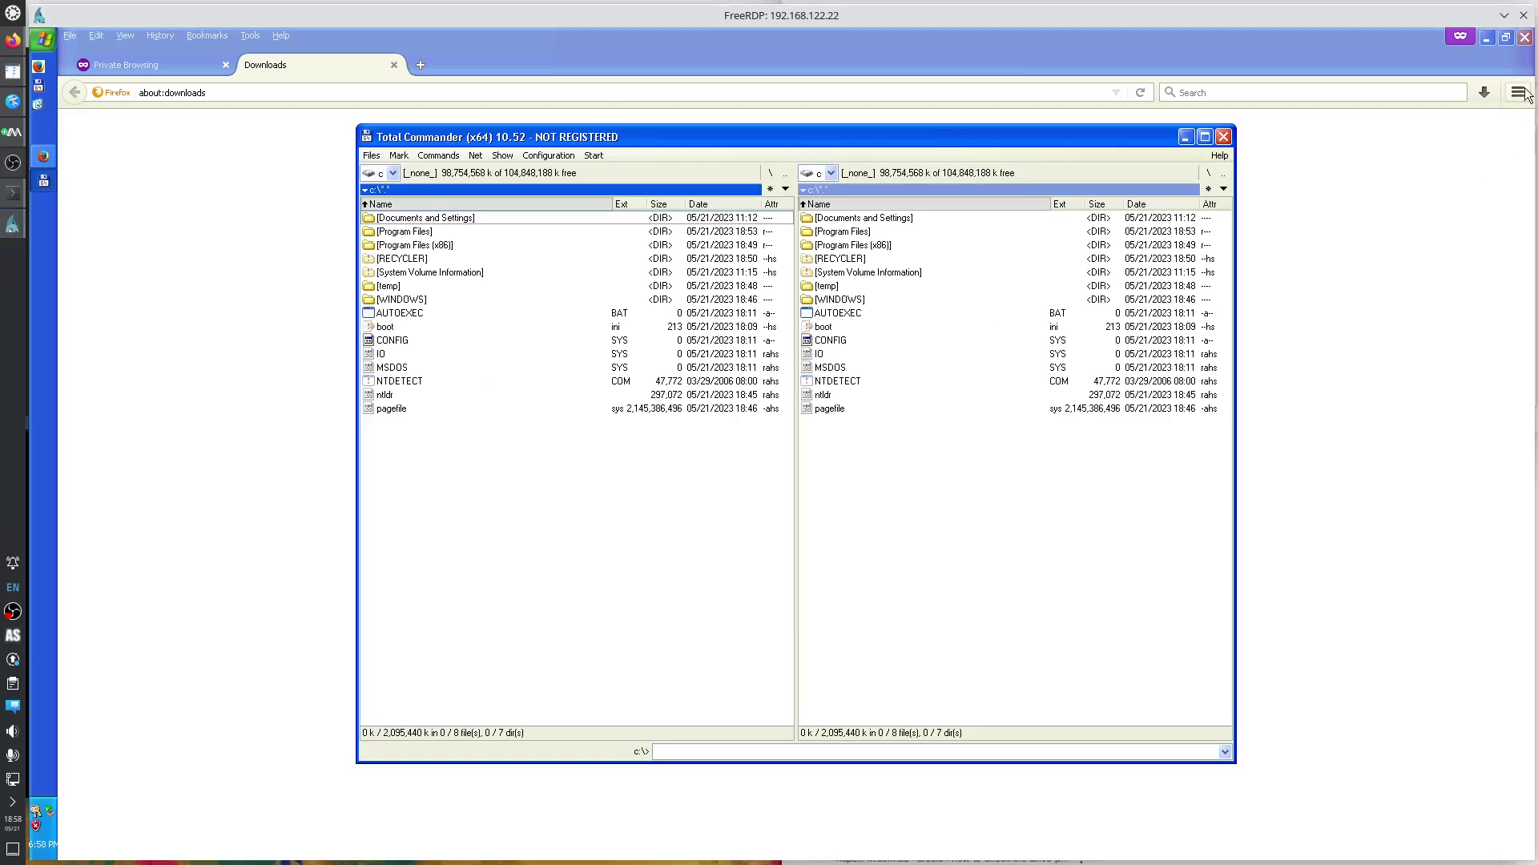
left_click(414, 93)
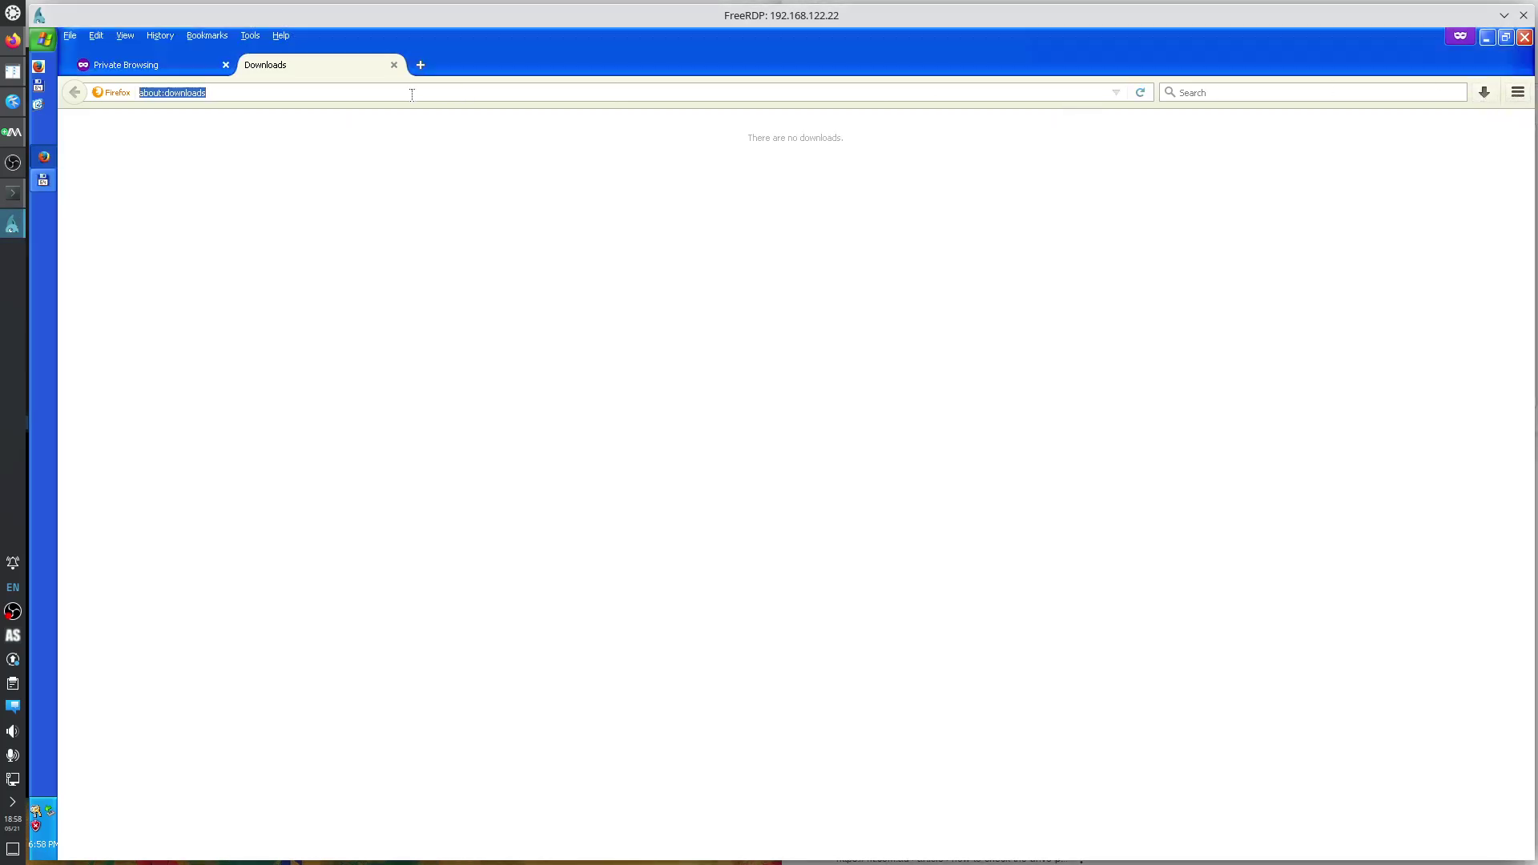
type("scite")
key("Return")
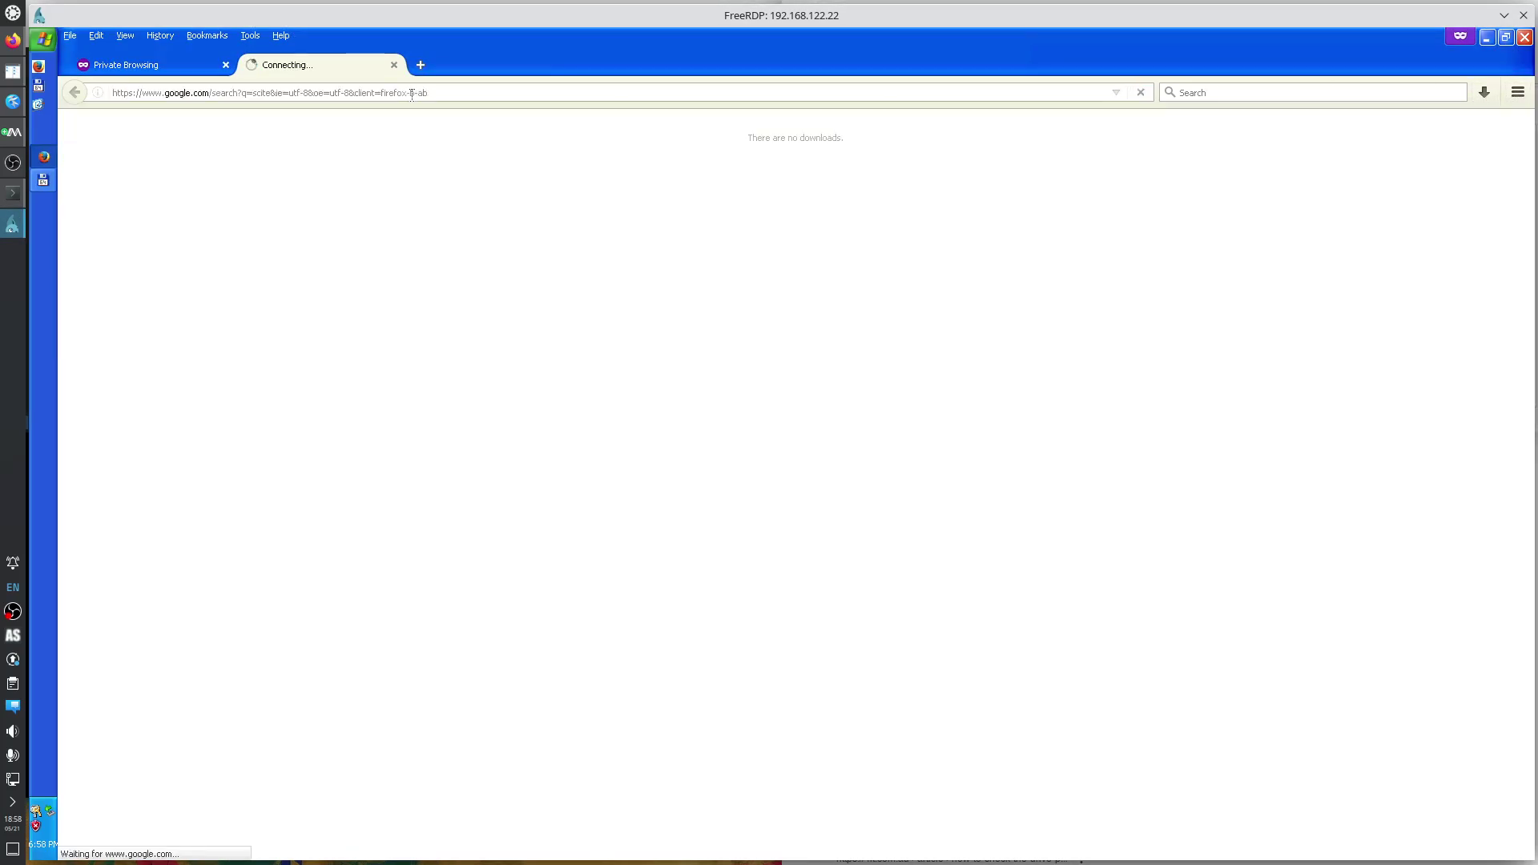
left_click(861, 689)
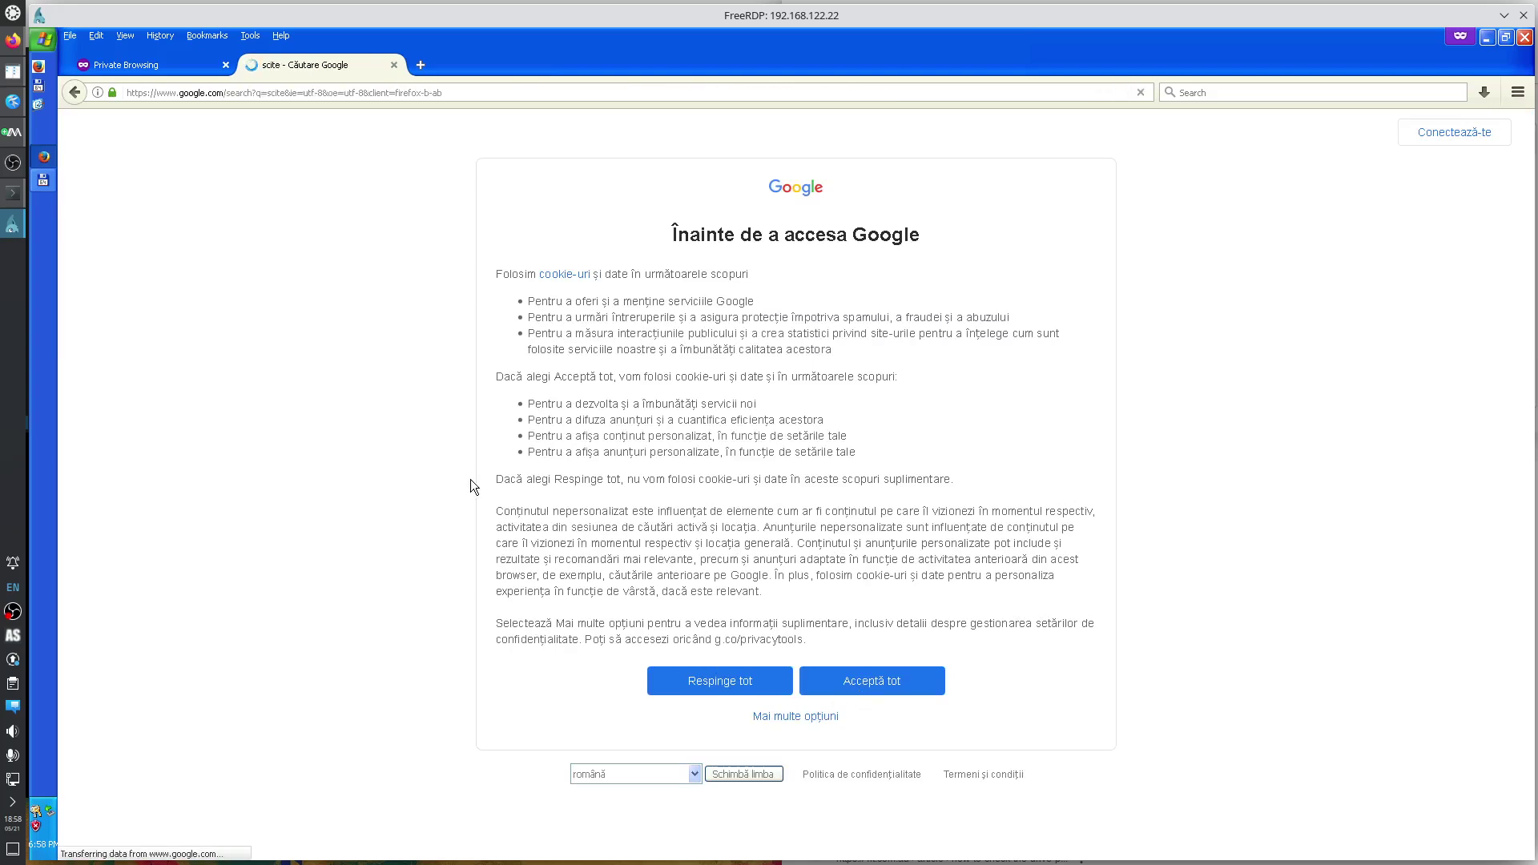
left_click(259, 633)
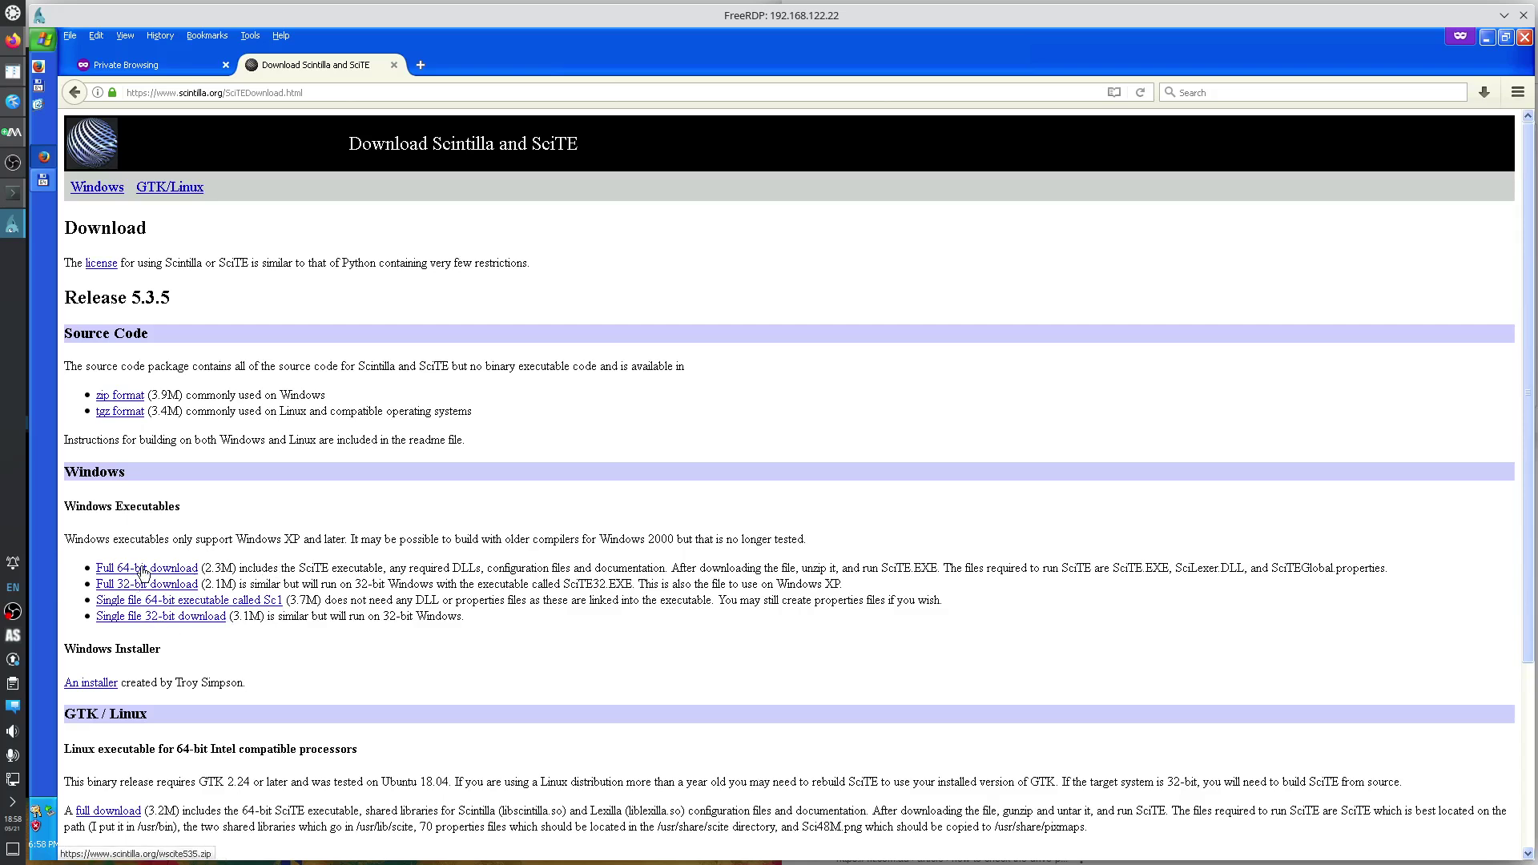
Save the full 64-bit wscite535.zip into C:\temp on Local Disk (C:), then switch to Total Commander.
left_click(145, 568)
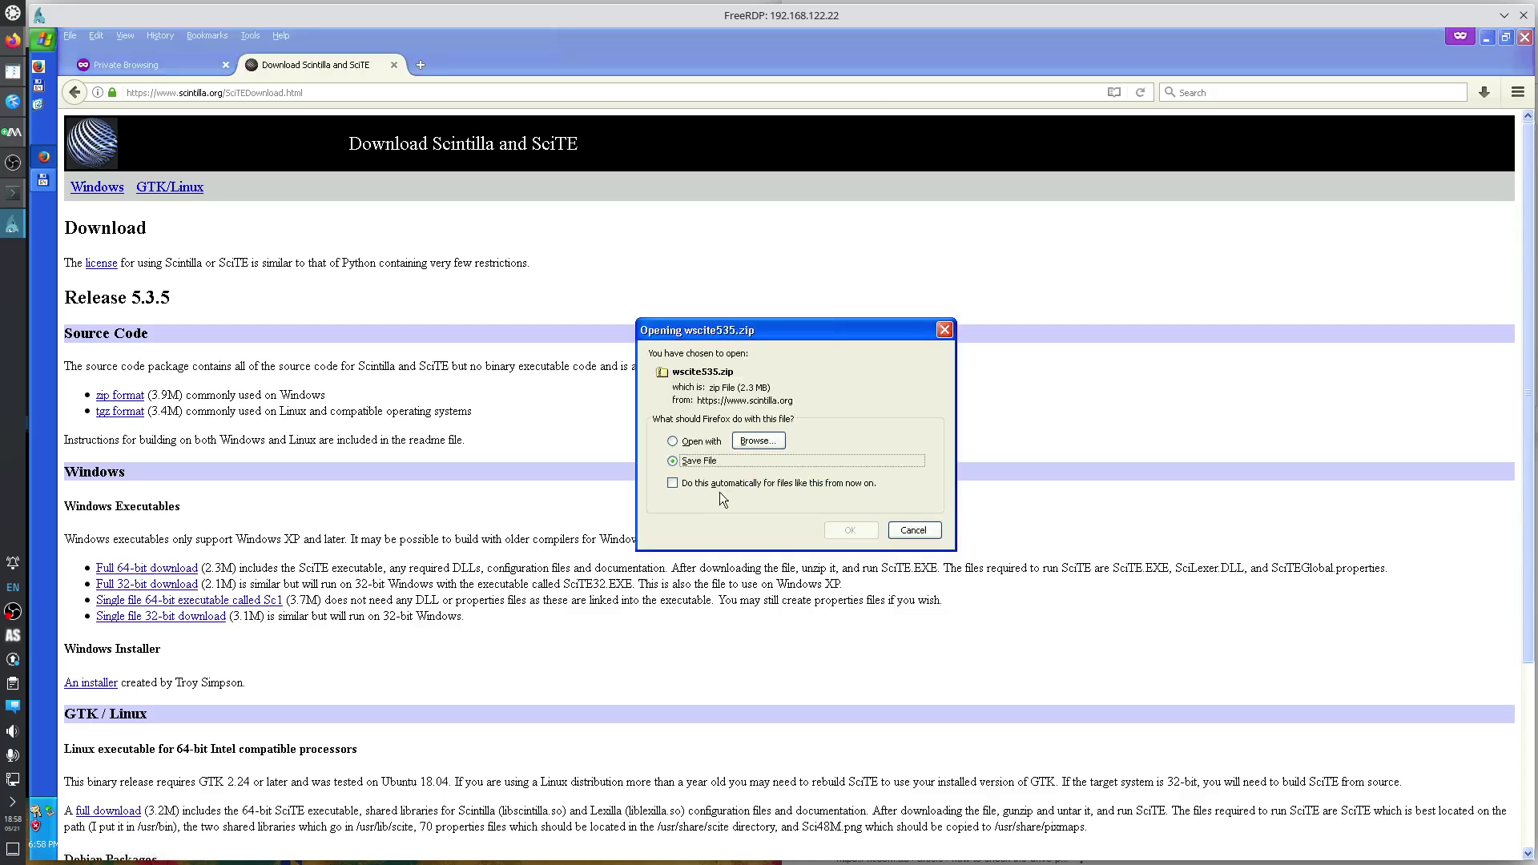
left_click(851, 530)
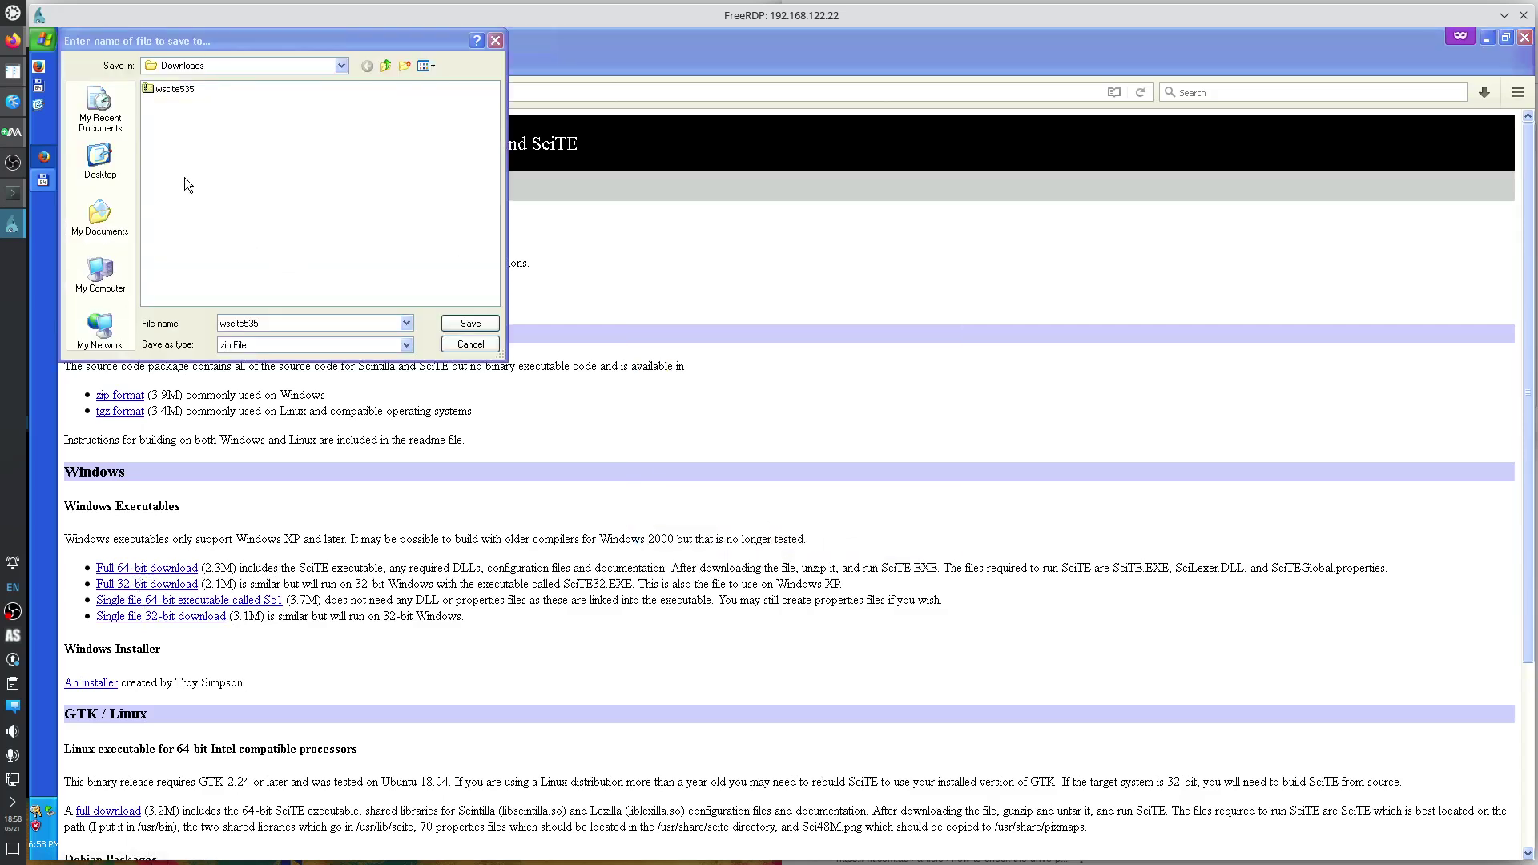
left_click(385, 65)
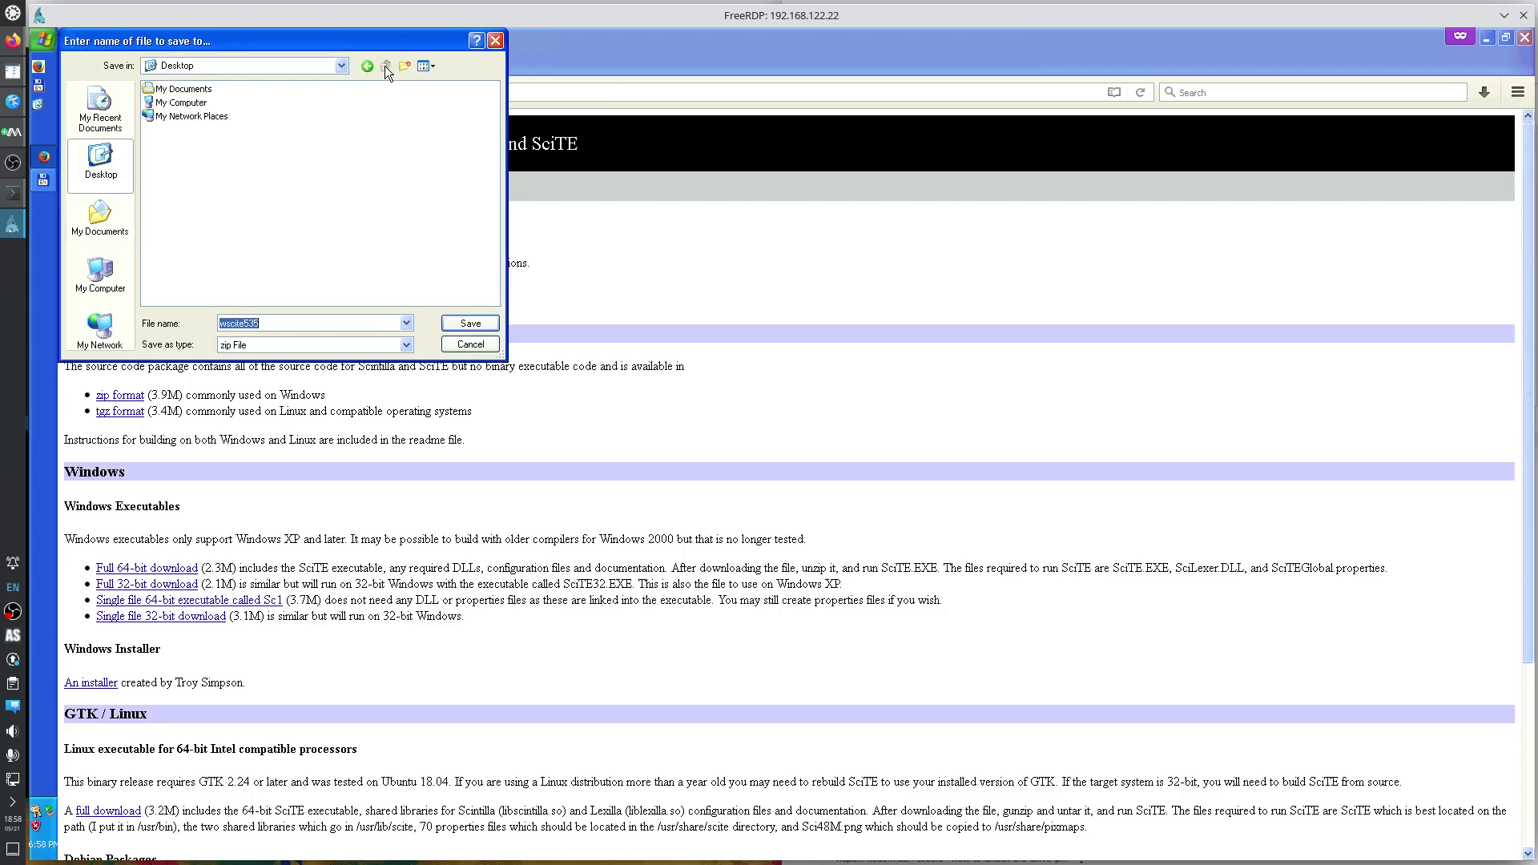
left_click(102, 274)
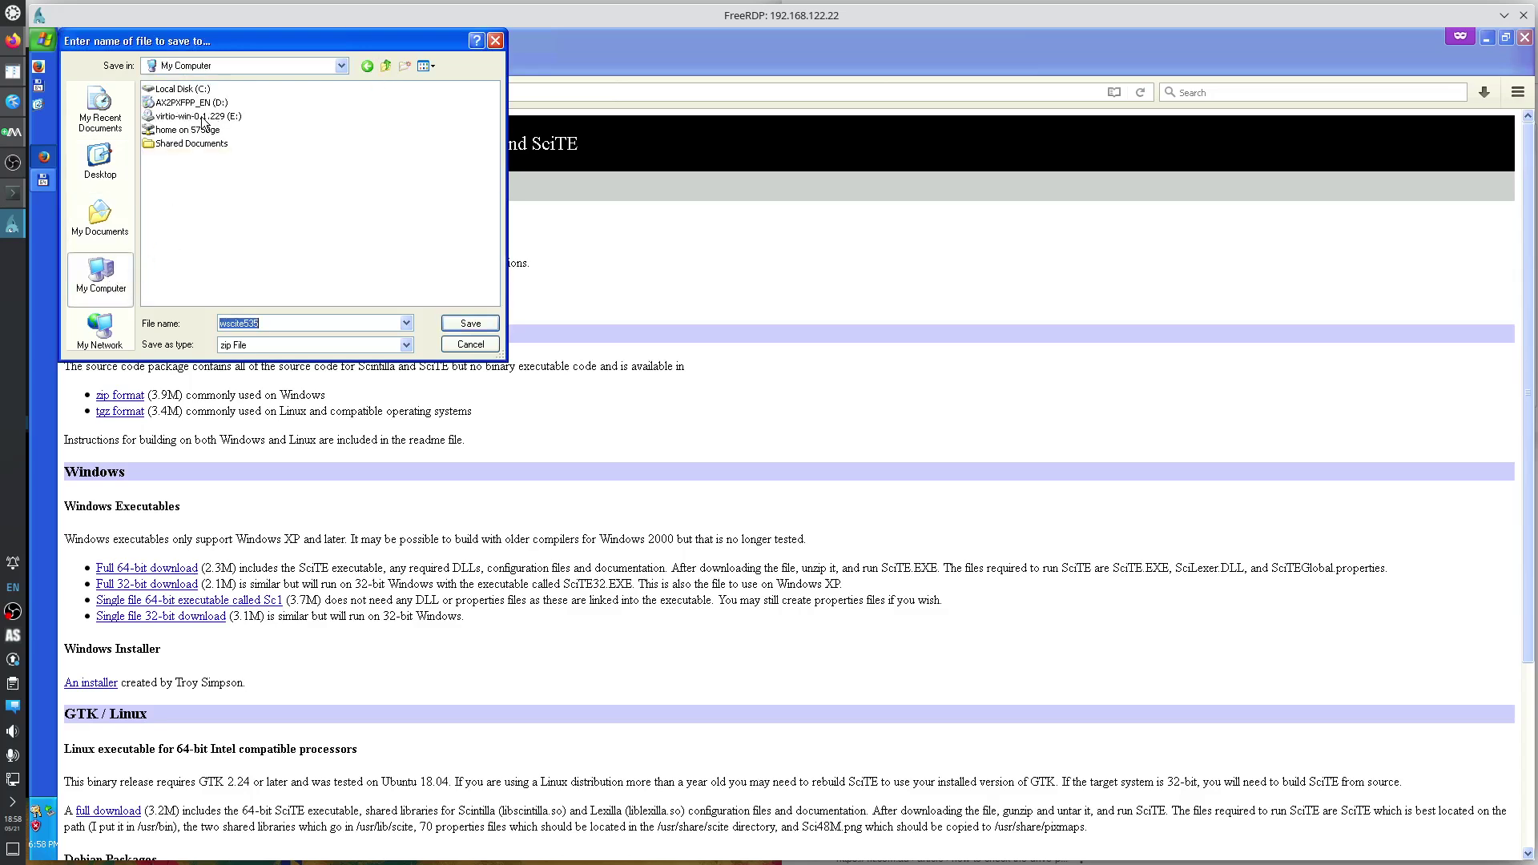
double_click(183, 89)
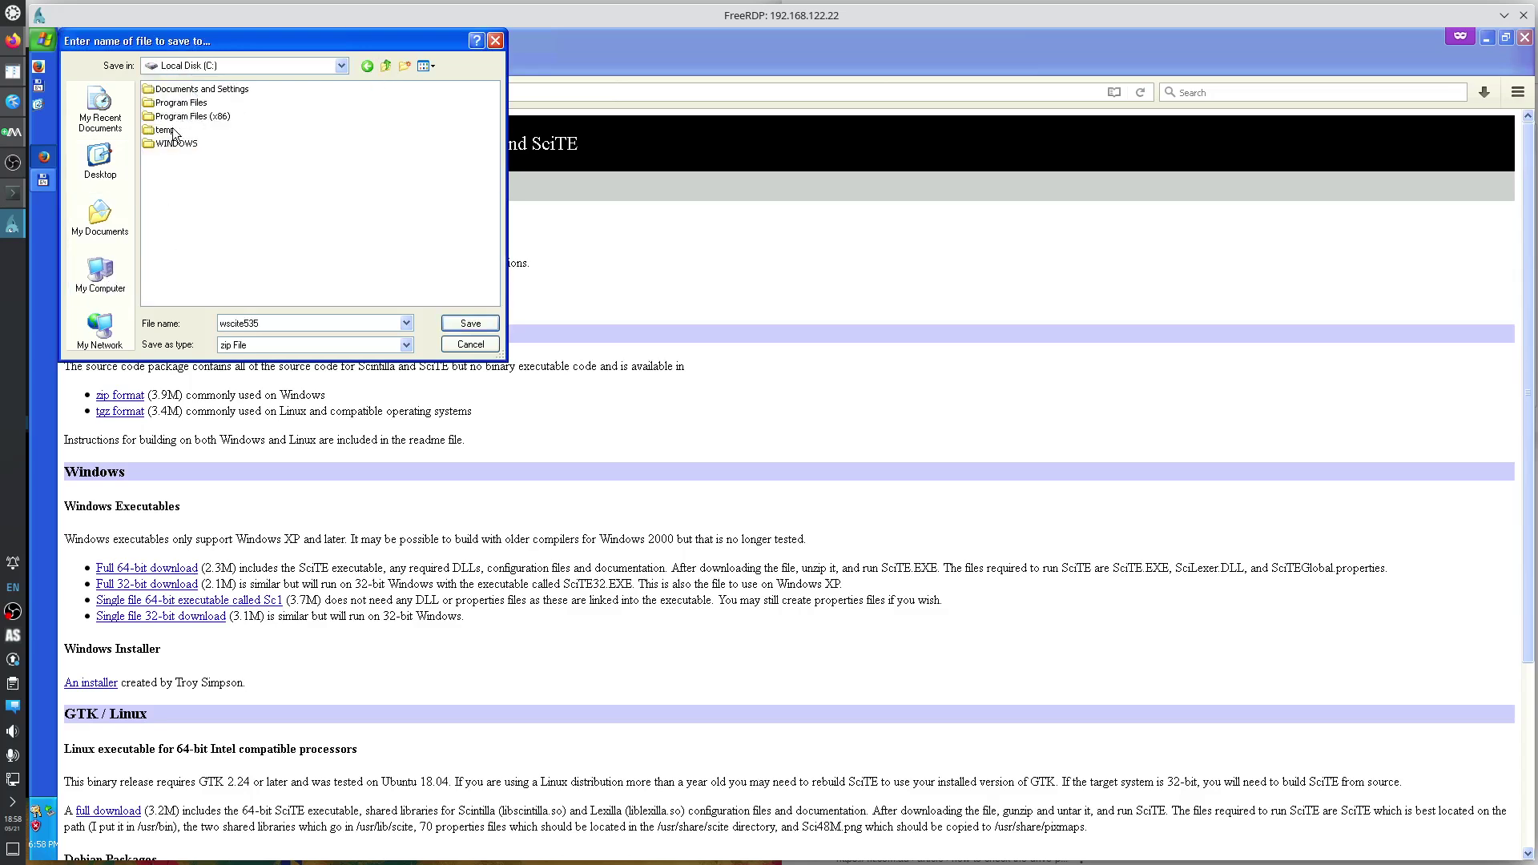
double_click(172, 137)
left_click(467, 326)
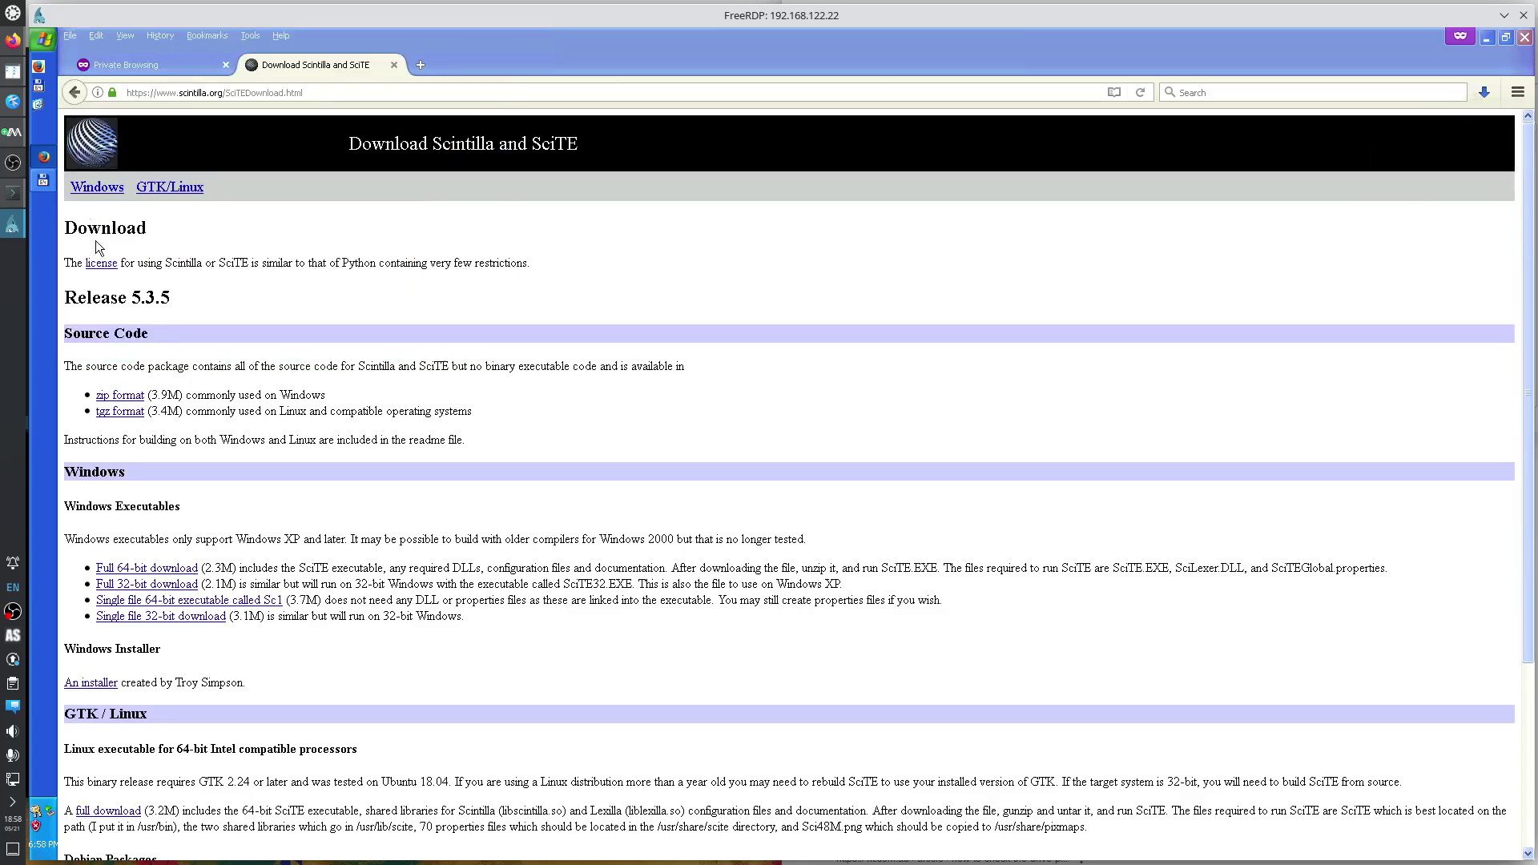
left_click(44, 179)
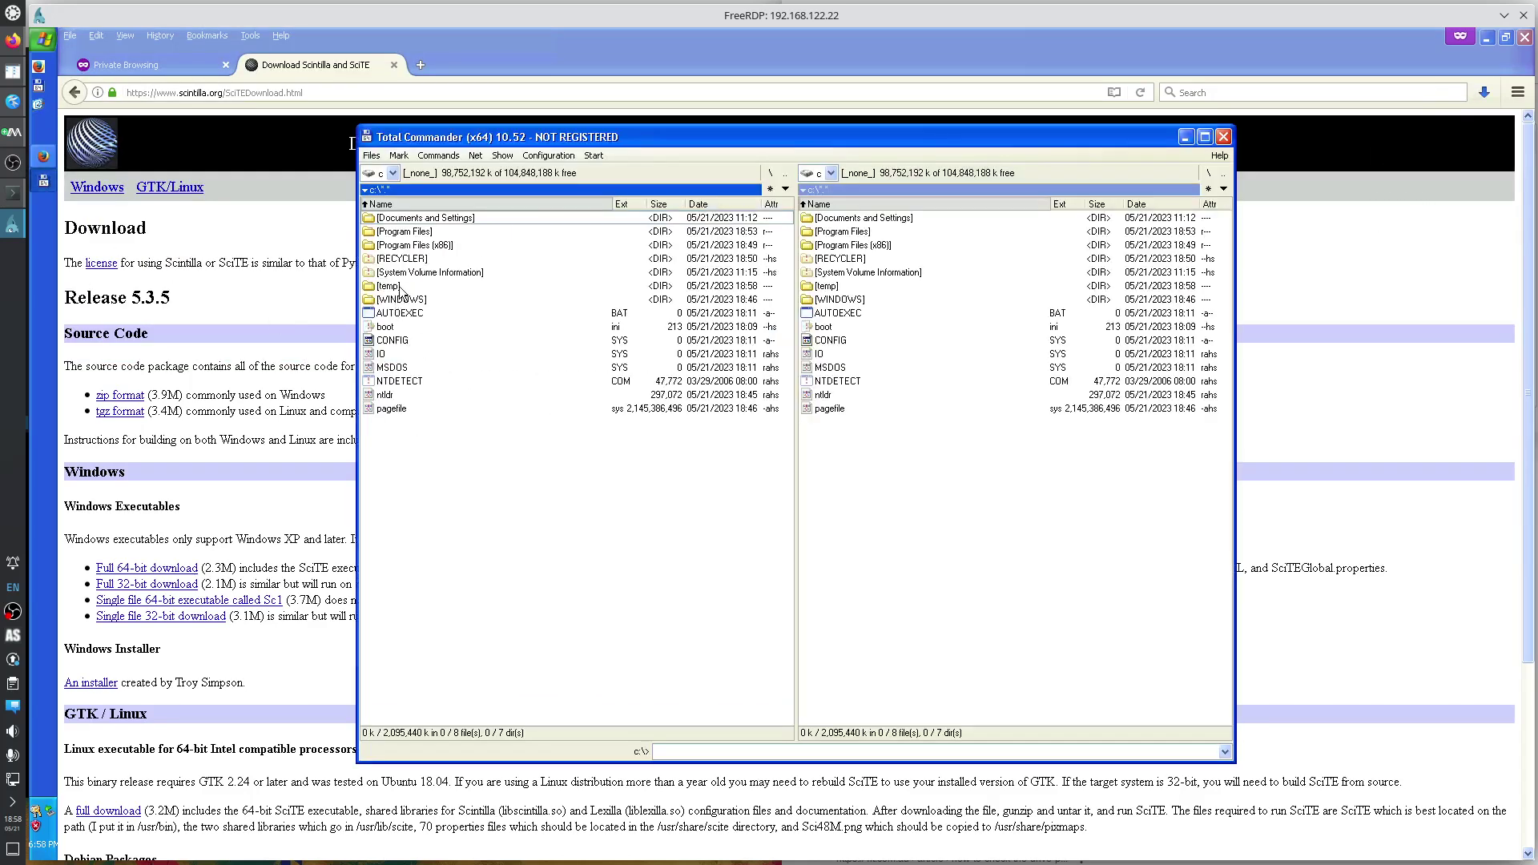
Create a new folder named bin inside C:\temp.
double_click(400, 287)
key("F7")
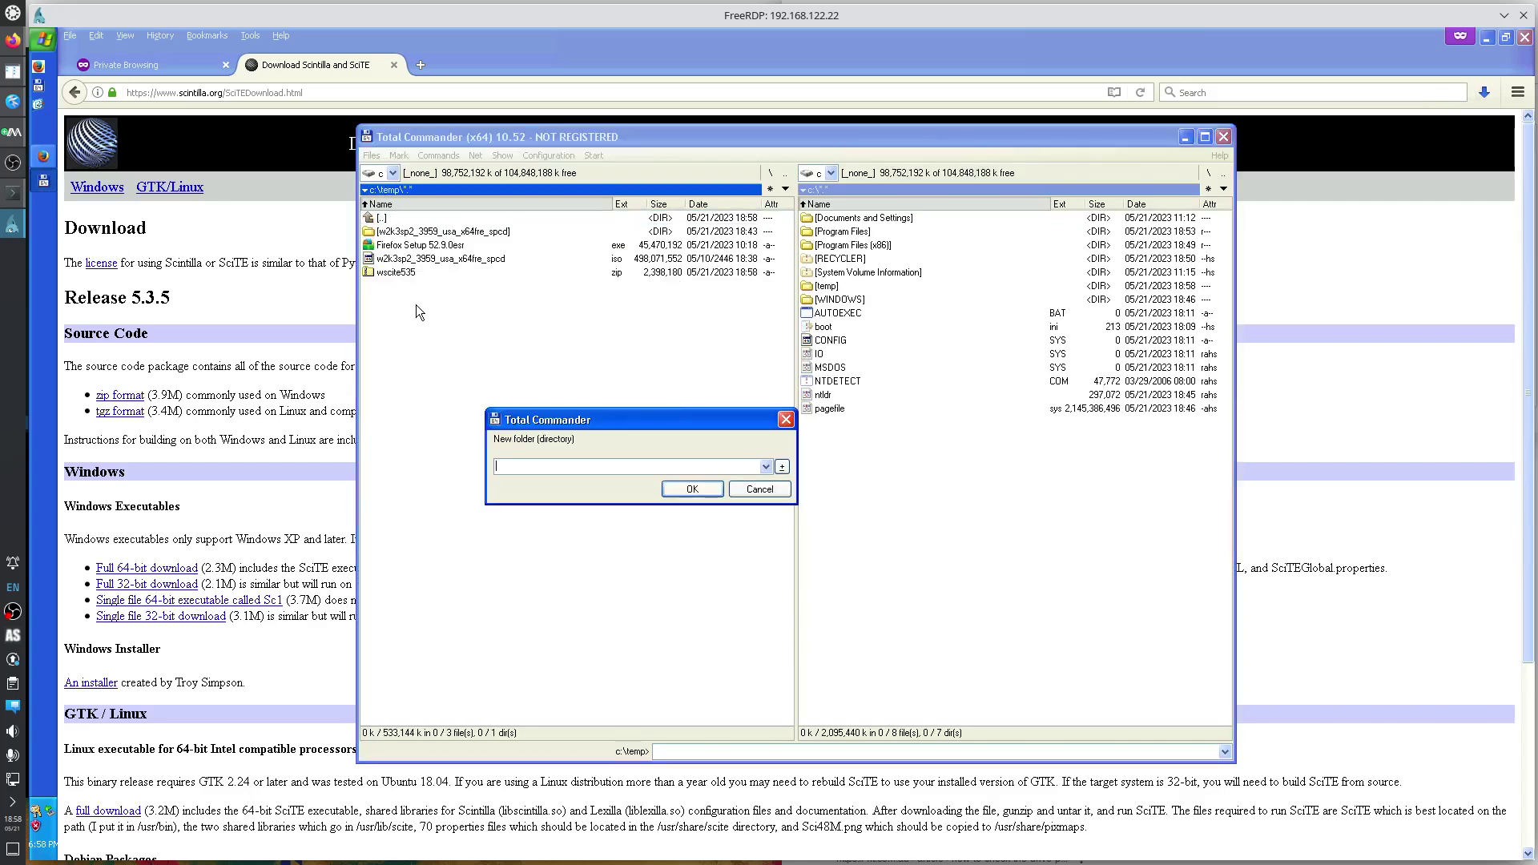
type("bin")
key("Return")
Extract wscite535.zip into its own wscite535 folder.
key("Down")
key("Down")
key("Down")
right_click(407, 292)
mouse_move(469, 374)
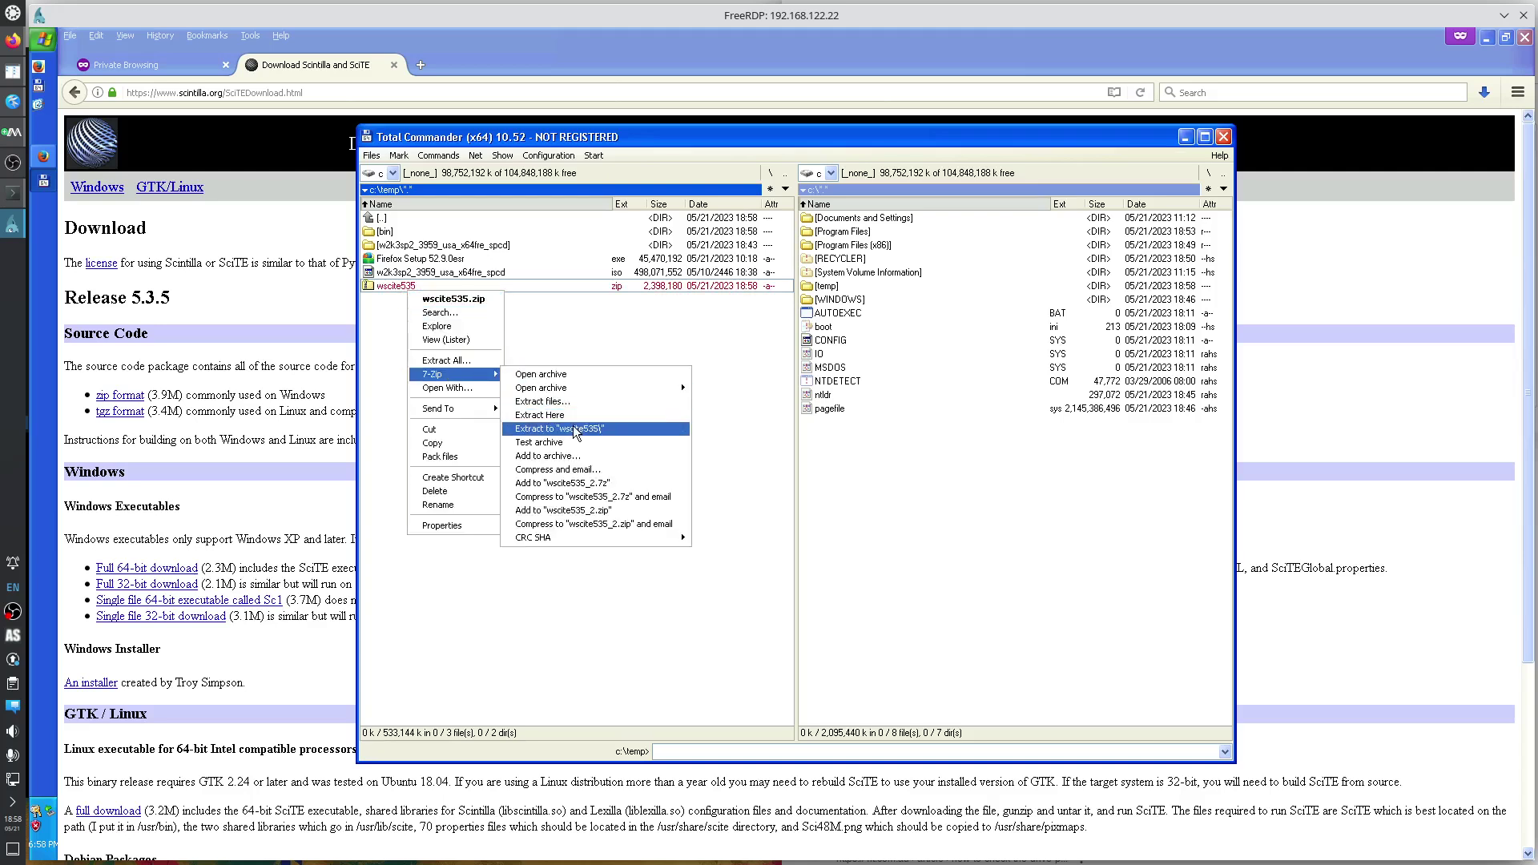
left_click(573, 427)
left_click(413, 260)
Rename the extracted wscite535 folder to wscite.
key("Up")
key("shift+F6")
key("Escape")
key("Down")
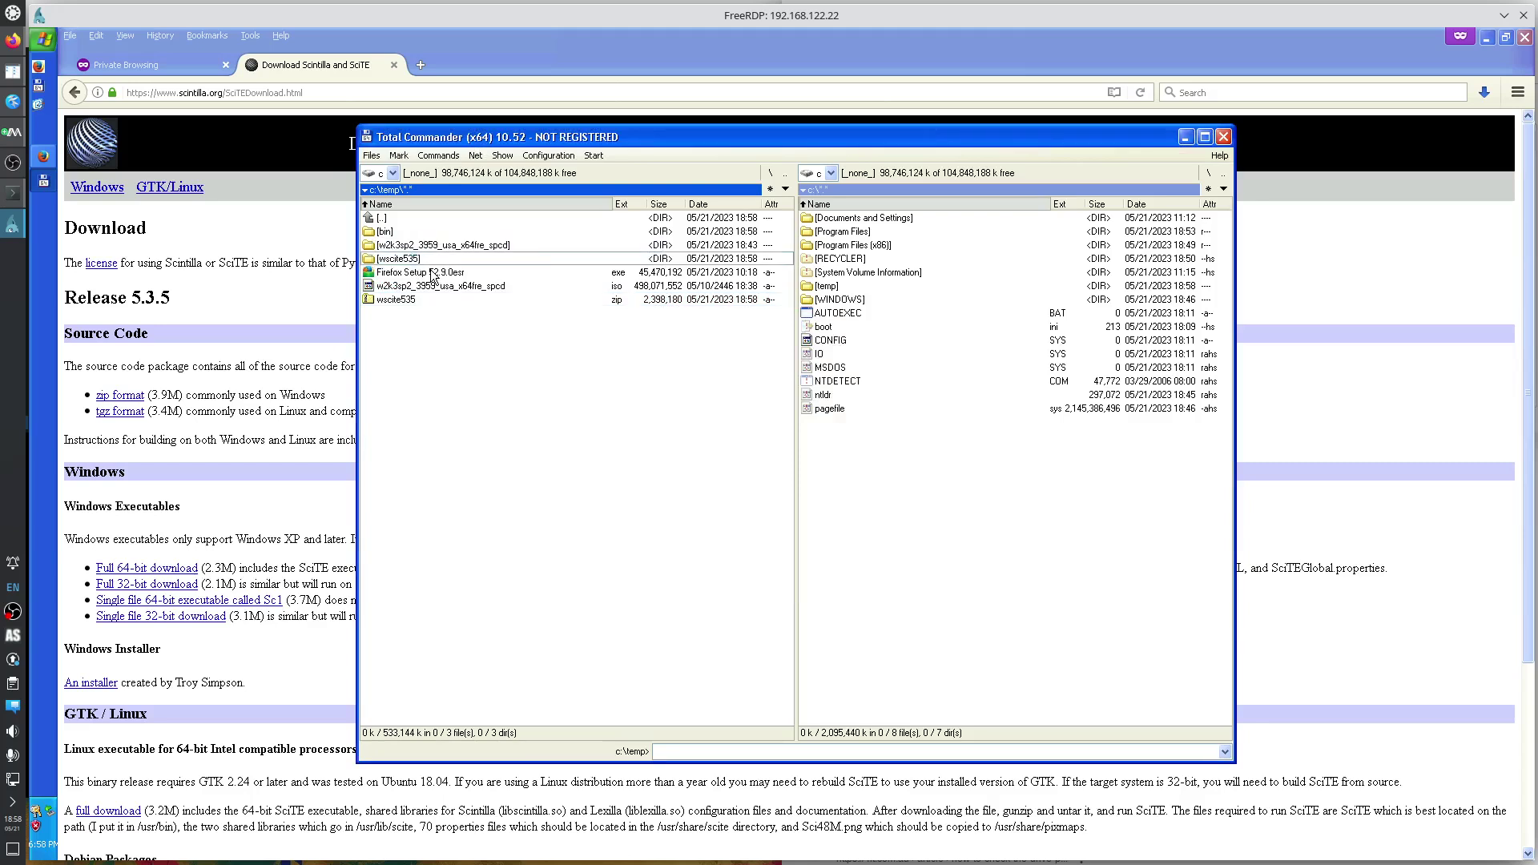
key("shift+F6")
key("End")
key("Return")
Check the files in the inner wscite folder, then open the wscite folder now inside bin.
key("Return")
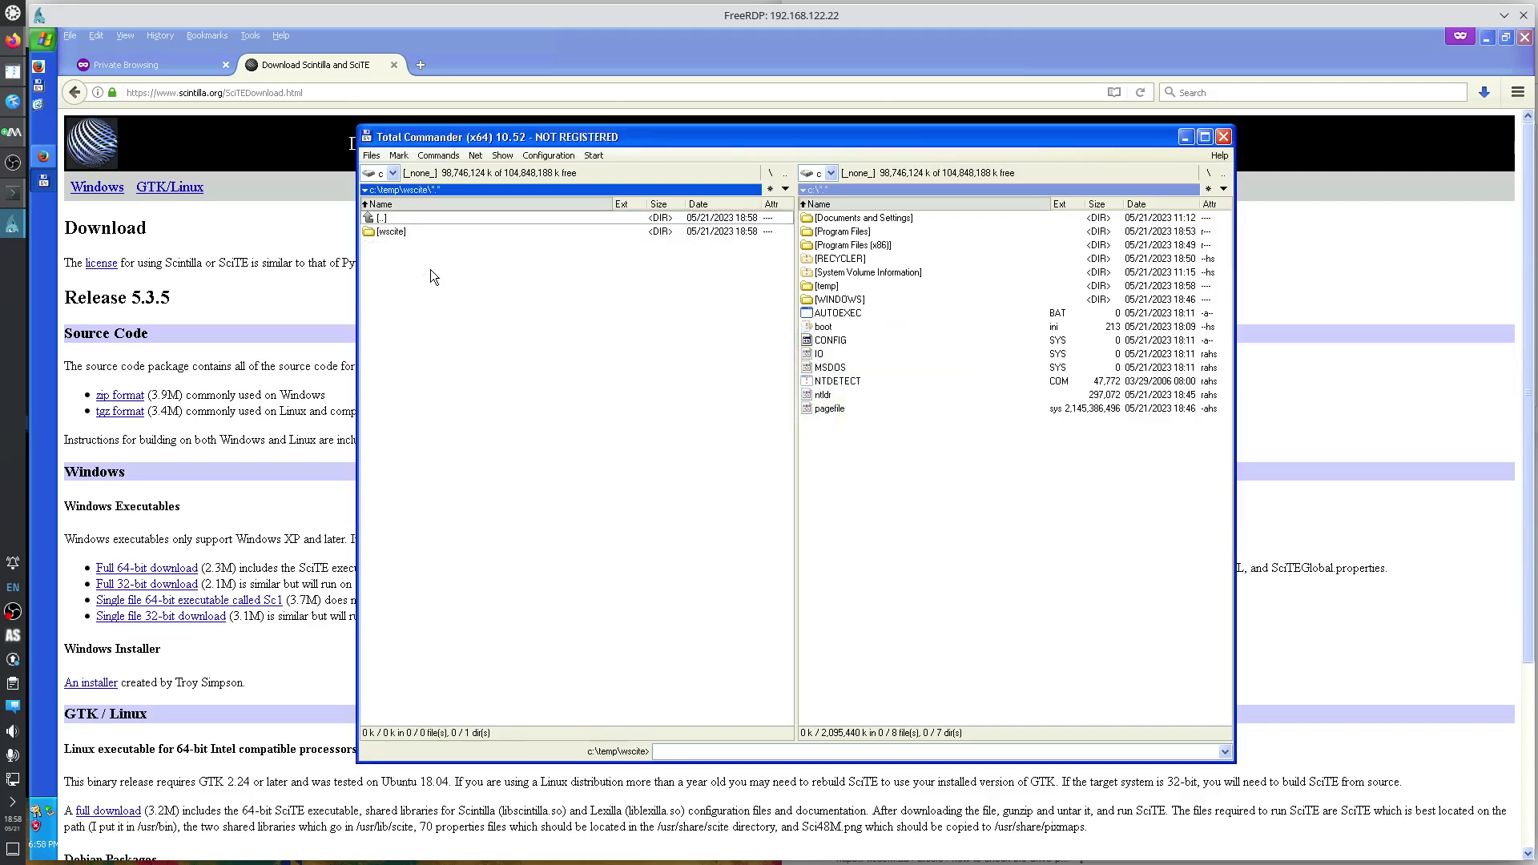
key("Down")
key("Return")
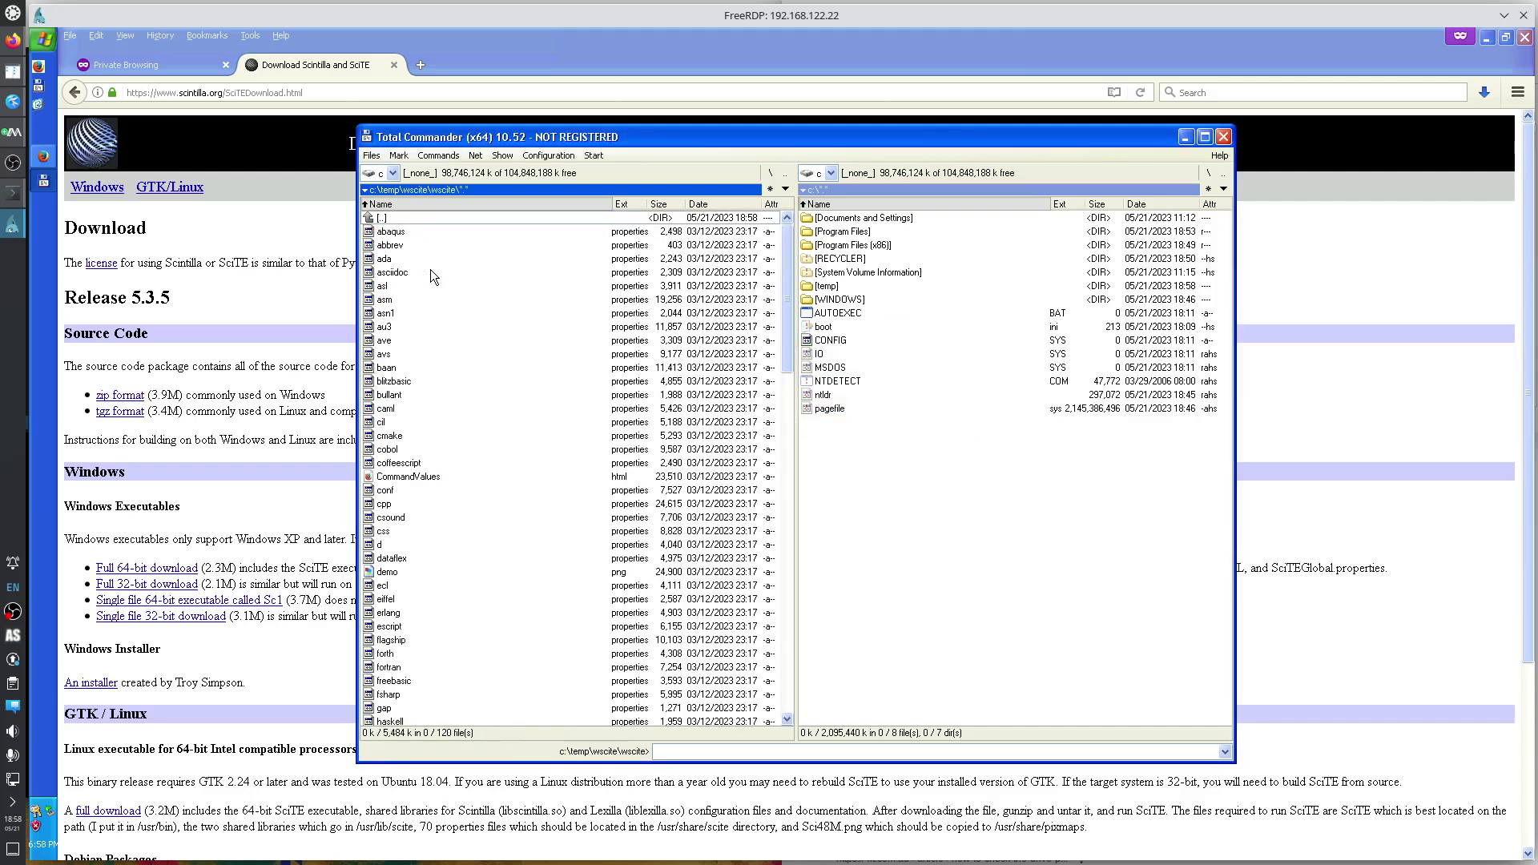
key("BackSpace")
key("Return")
key("BackSpace")
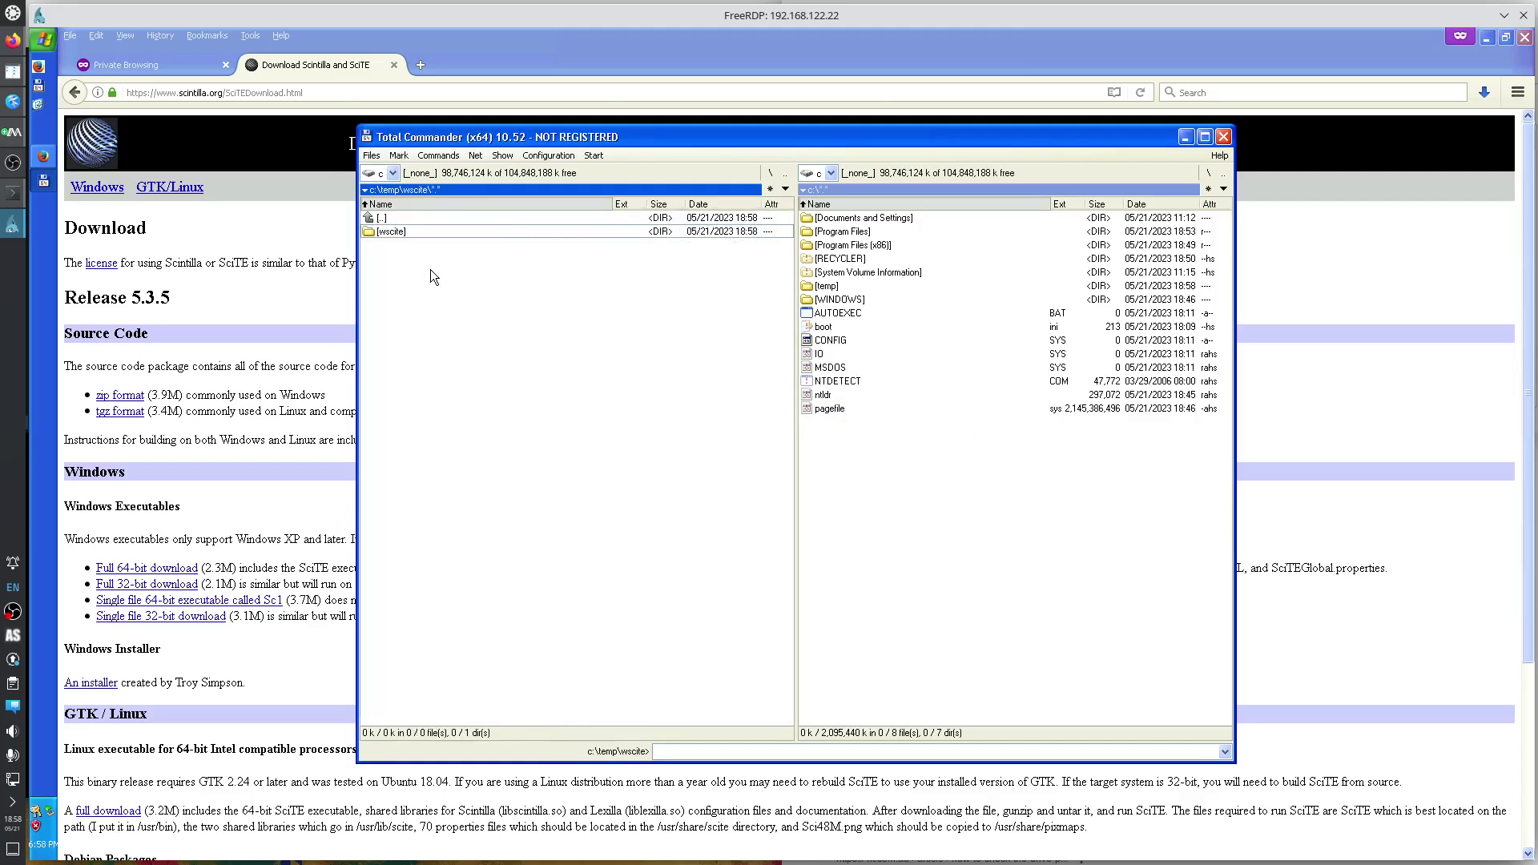
key("BackSpace")
key("Up")
key("Up")
key("Return")
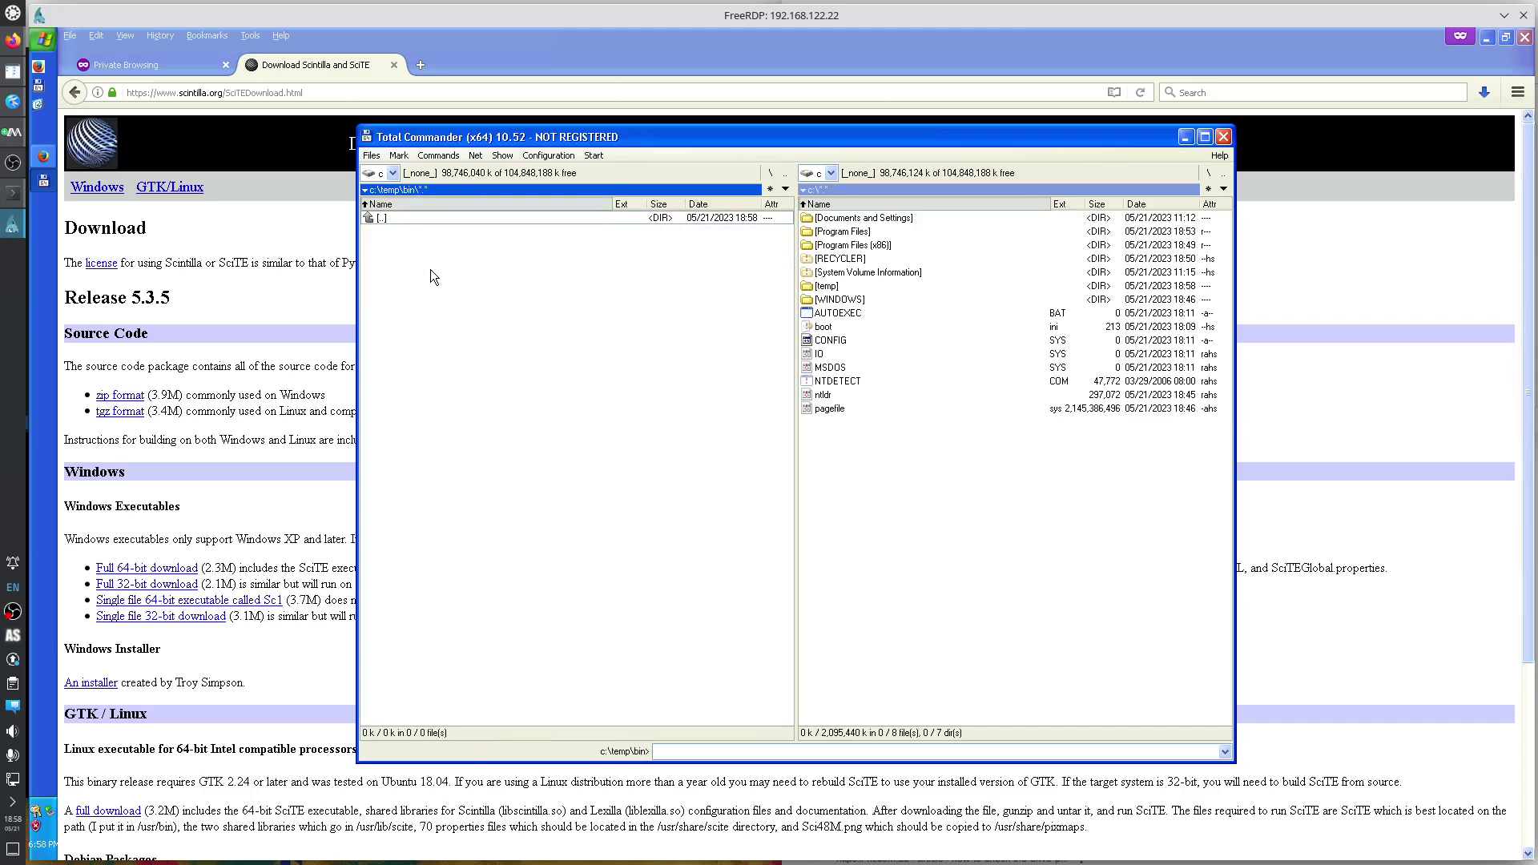
double_click(402, 233)
Run the 64-bit SciTE.exe from c:\temp\bin\wscite and dismiss its LCMapStringEx entry point error.
left_click(435, 395)
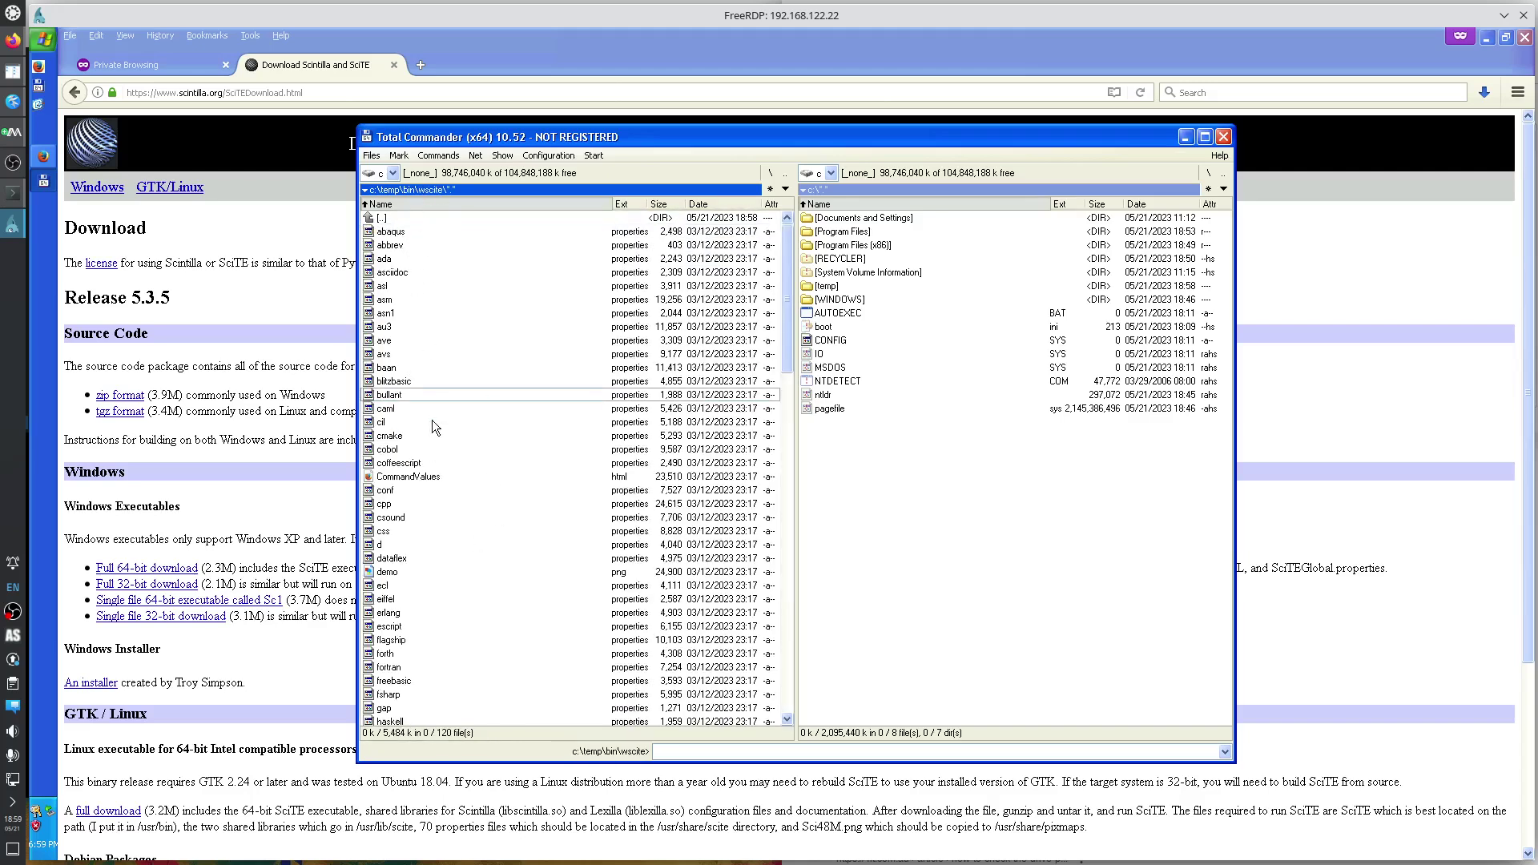
type("scit")
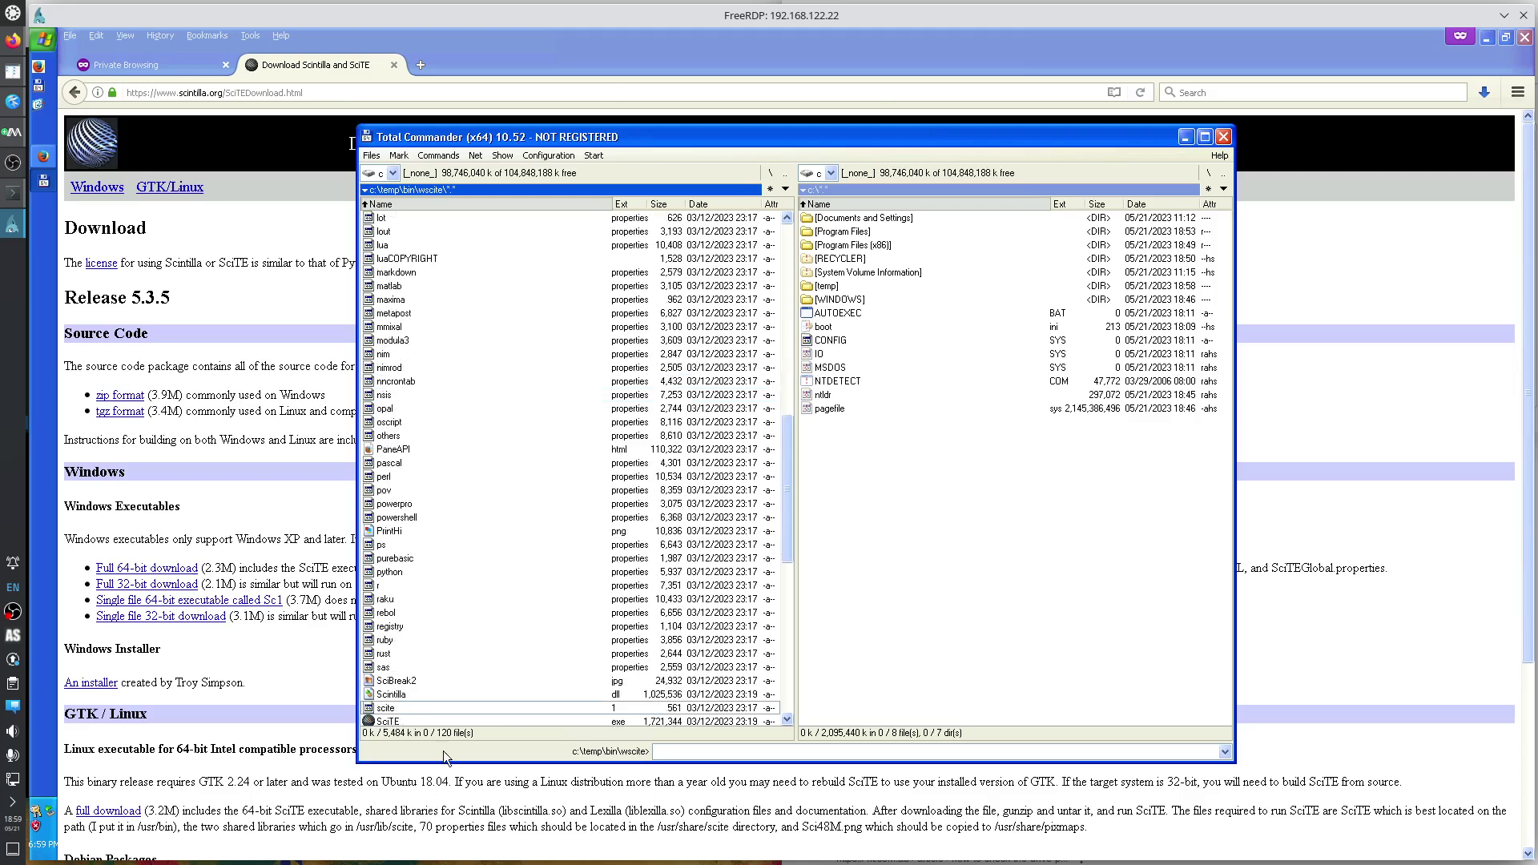
scroll(454, 702, "down", 2)
scroll(471, 690, "down", 2)
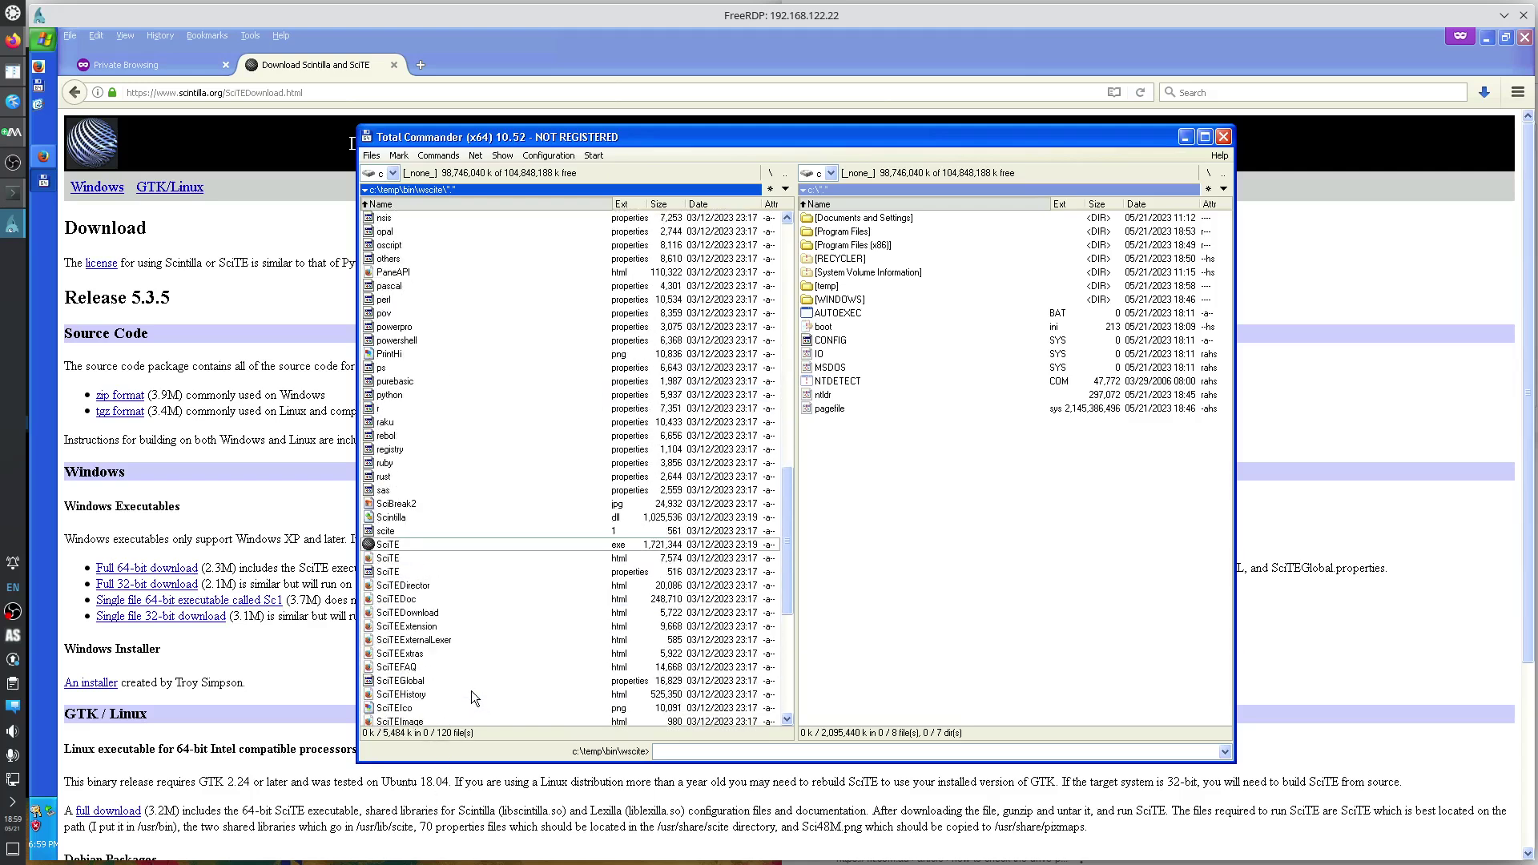
key("Return")
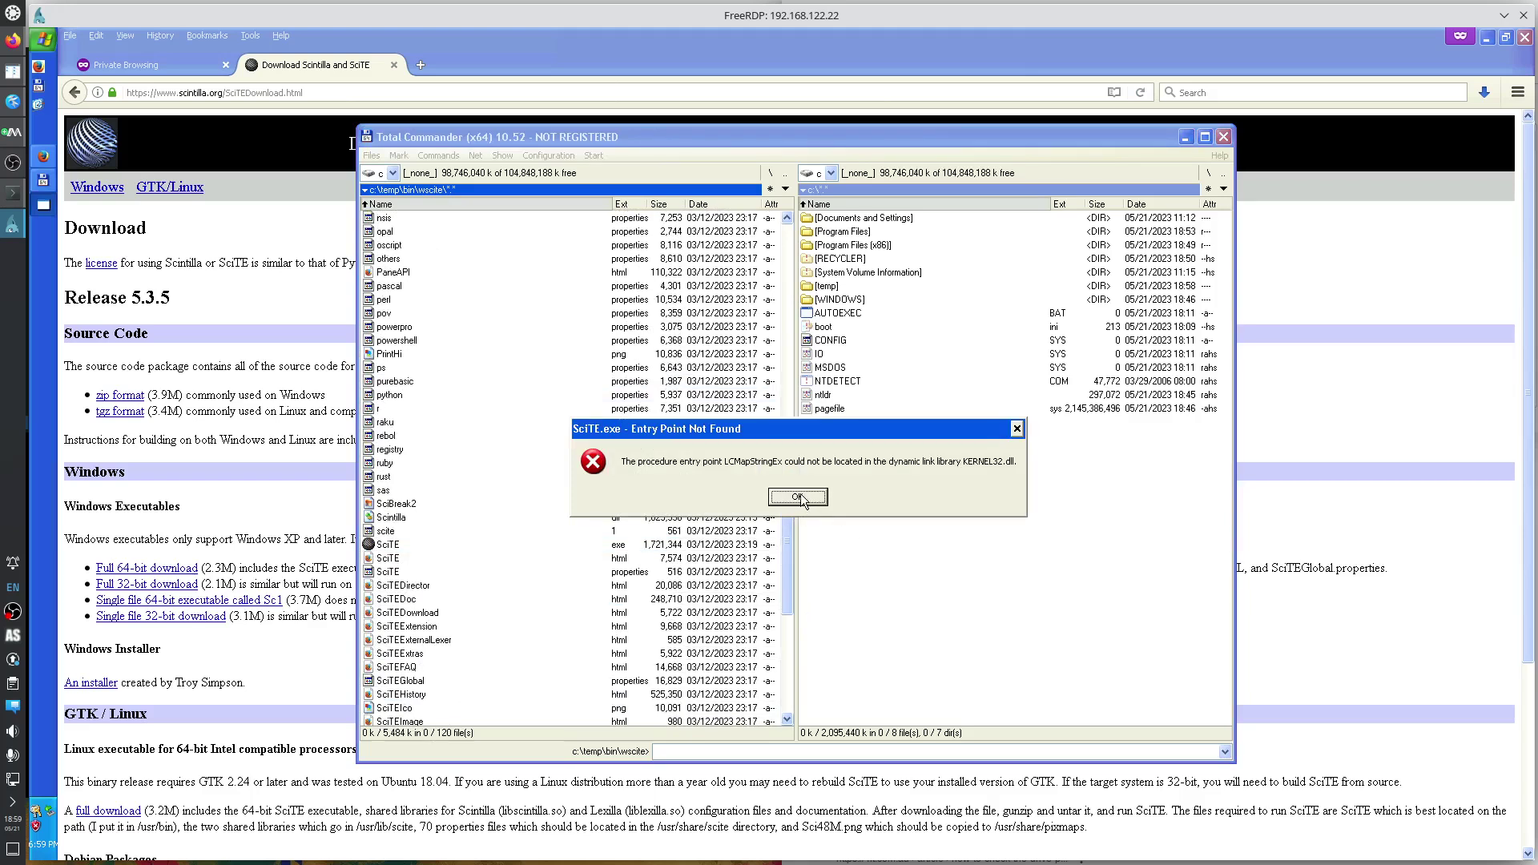
left_click(805, 499)
left_click(217, 396)
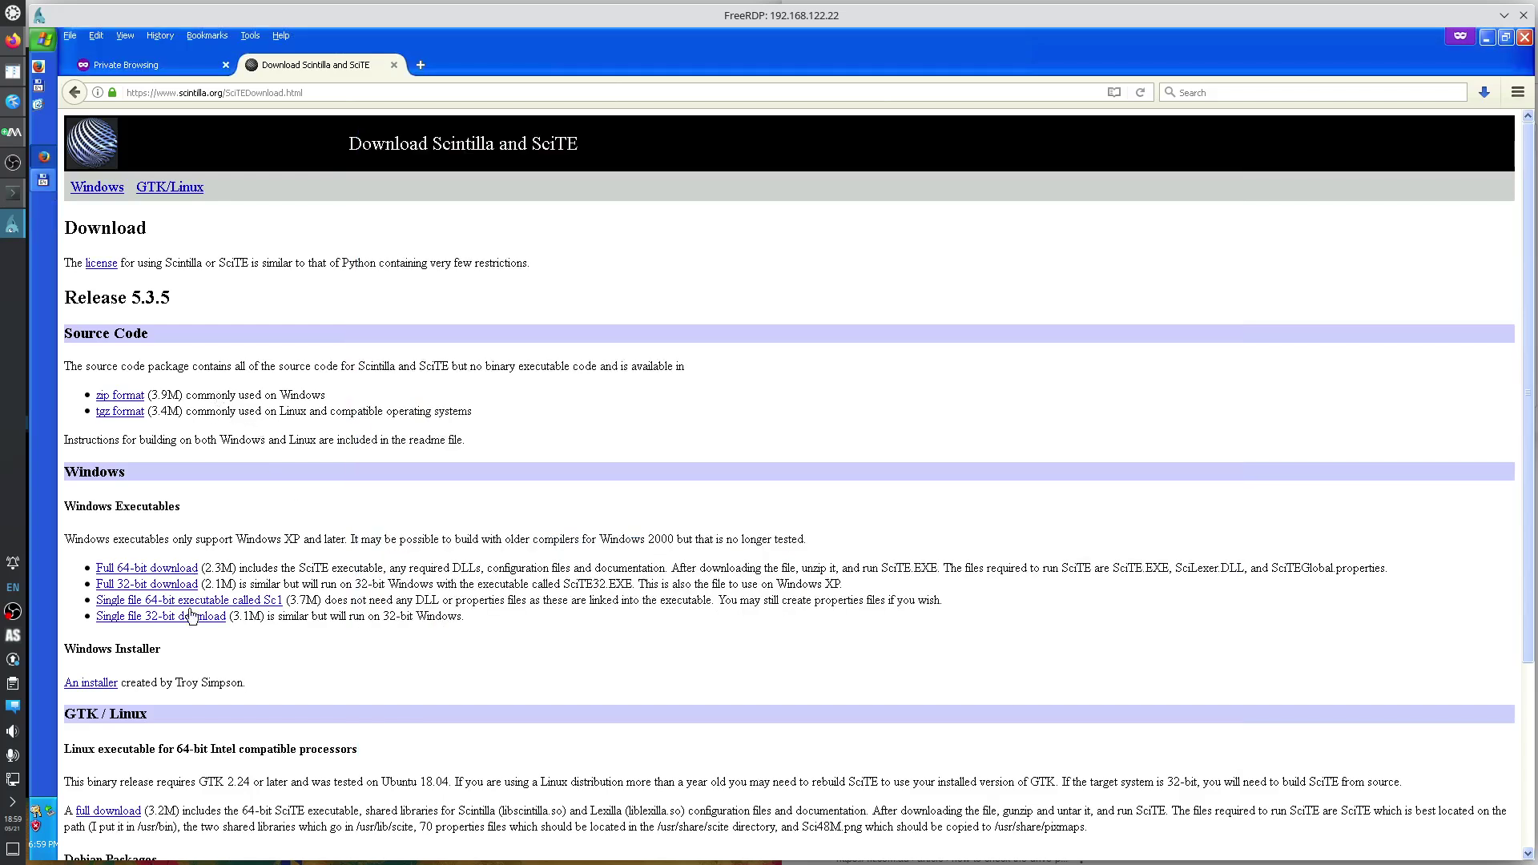
Save the full 32-bit SciTE package wscite32_535.zip into C:\temp.
left_click_drag(209, 584, 600, 584)
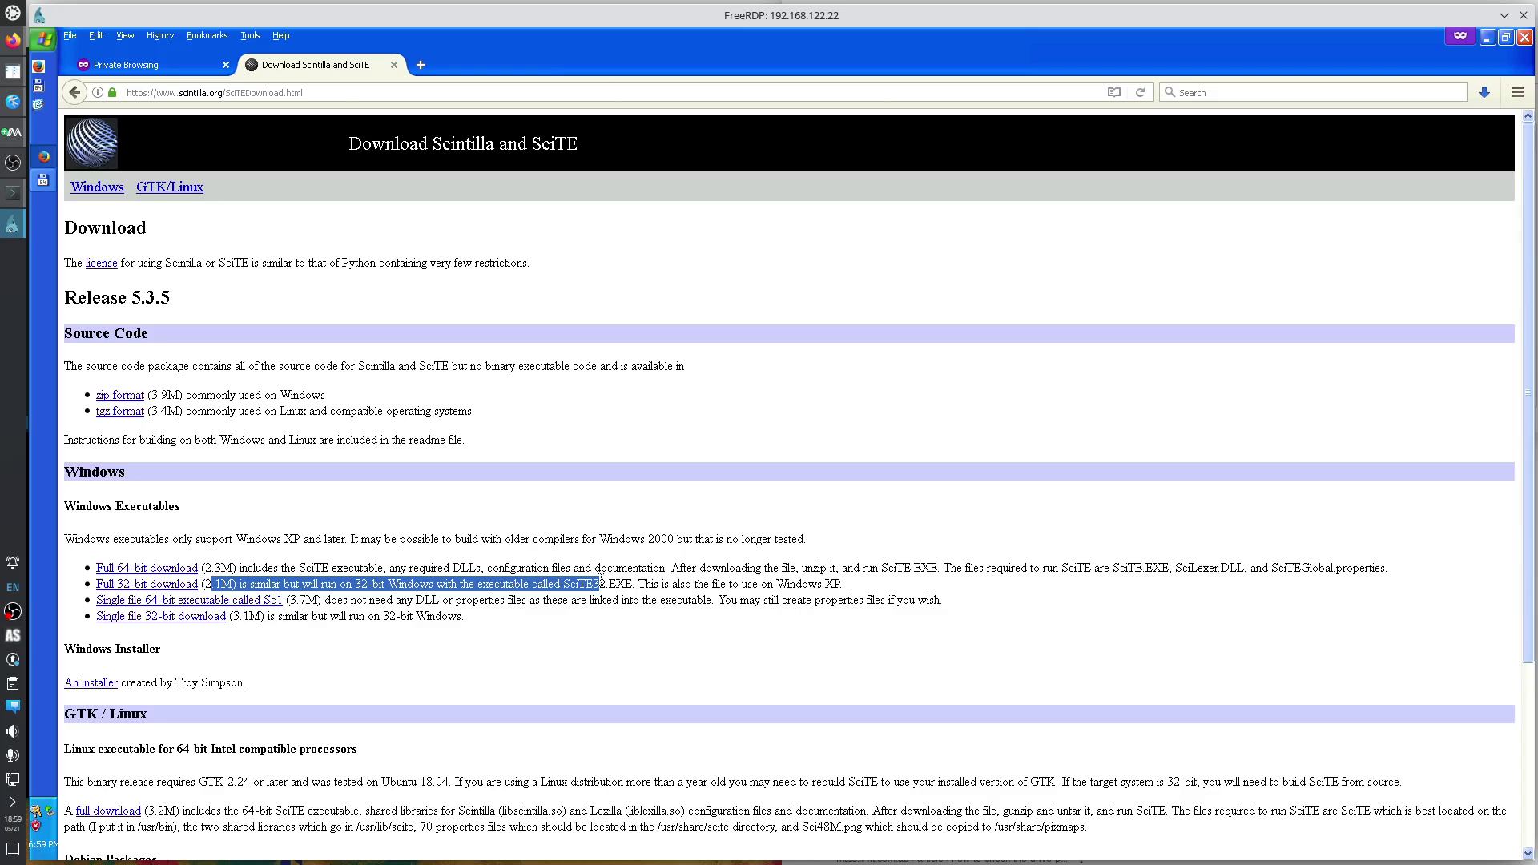
left_click(164, 584)
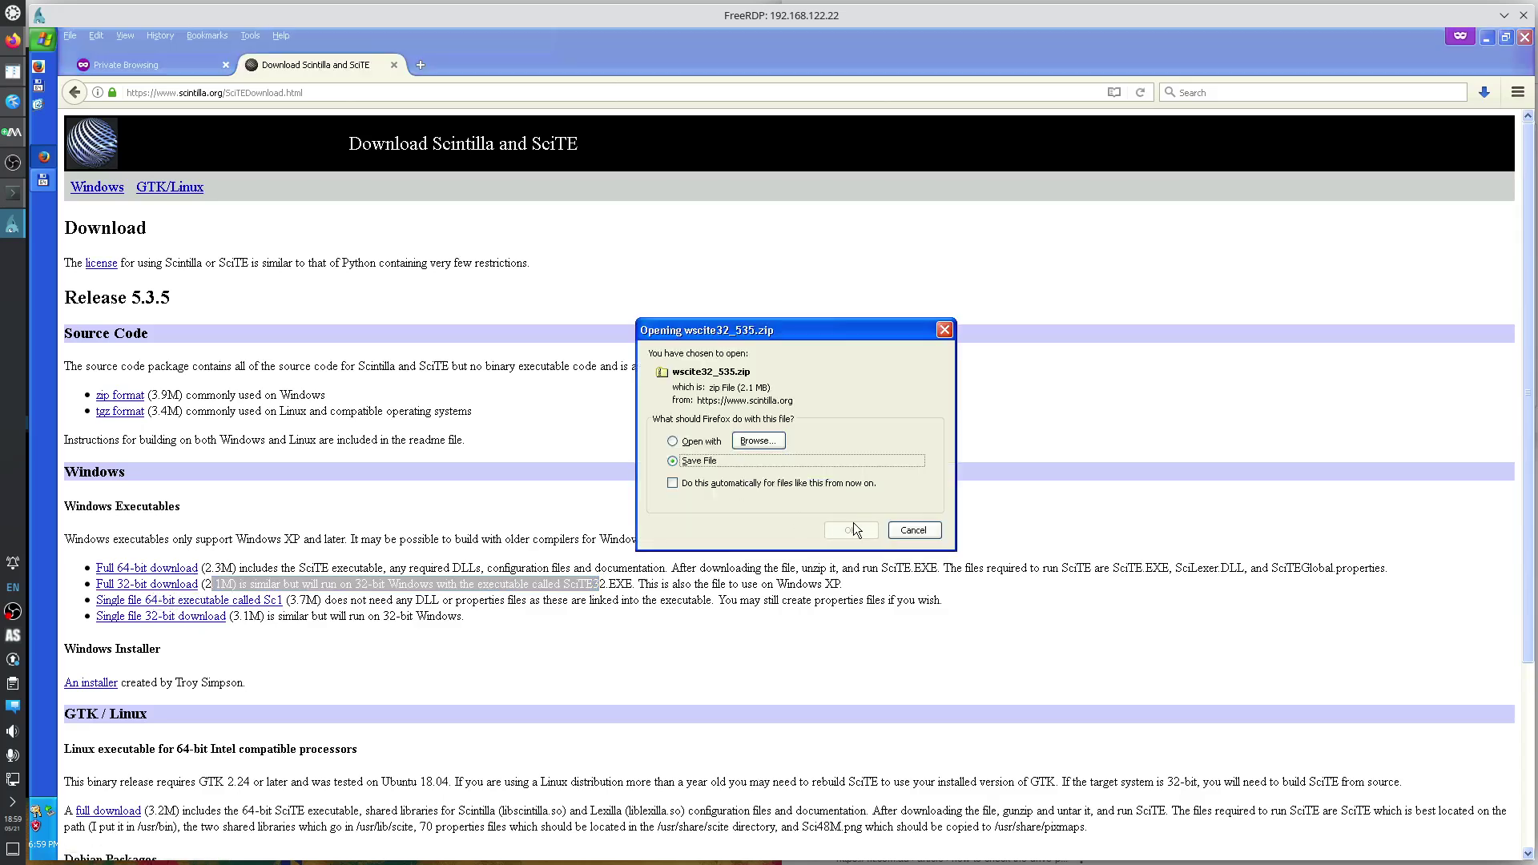
left_click(851, 530)
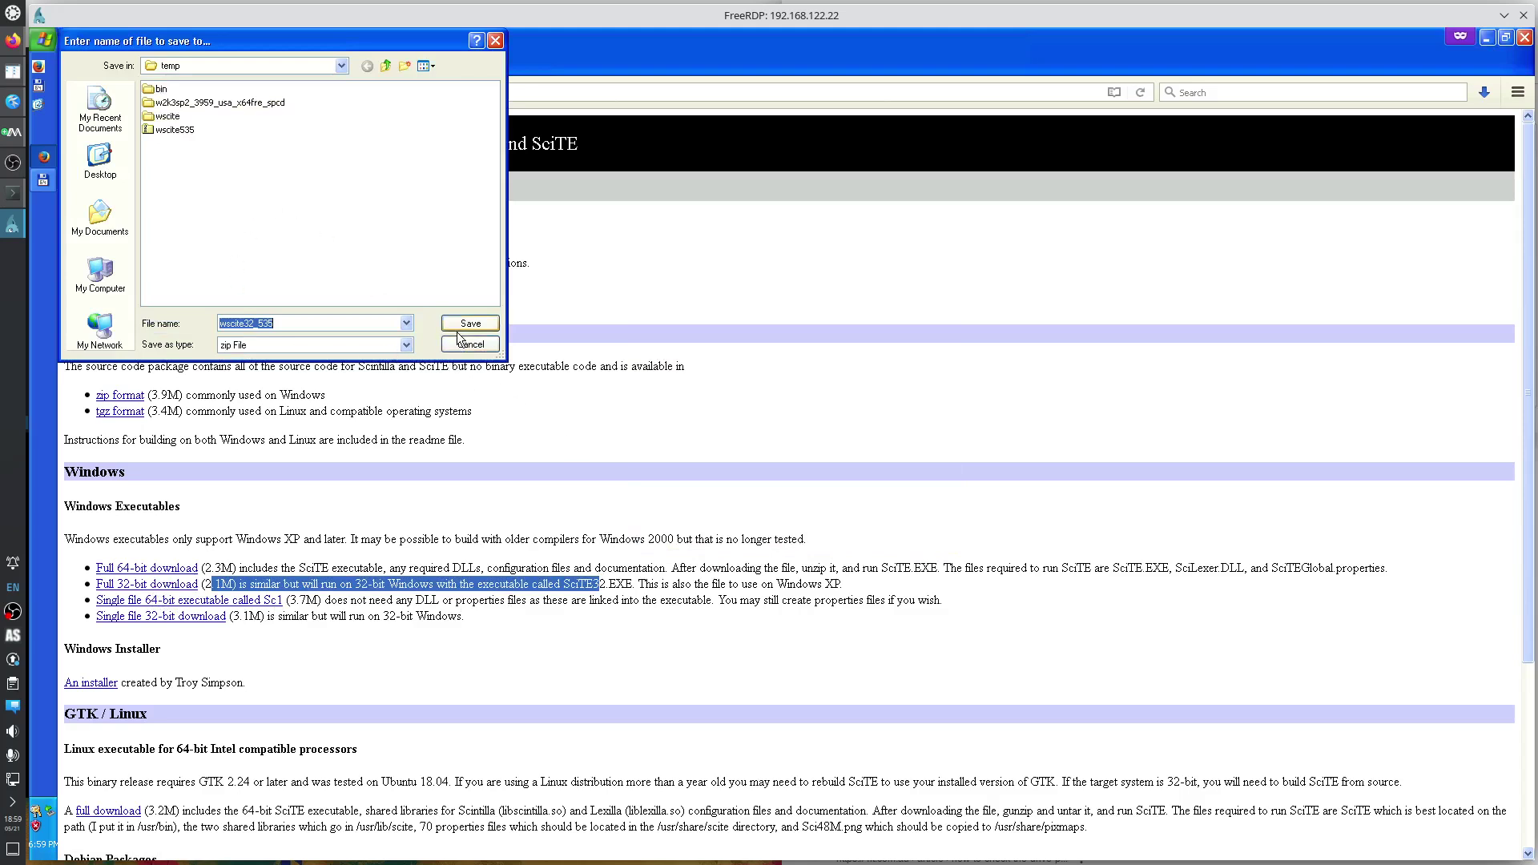
left_click(484, 324)
Delete the old c:\temp\bin\wscite folder together with all its contents.
left_click(39, 182)
left_click(476, 478)
key("BackSpace")
key("BackSpace")
key("Return")
key("Down")
key("Delete")
key("Return")
key("Right")
key("Return")
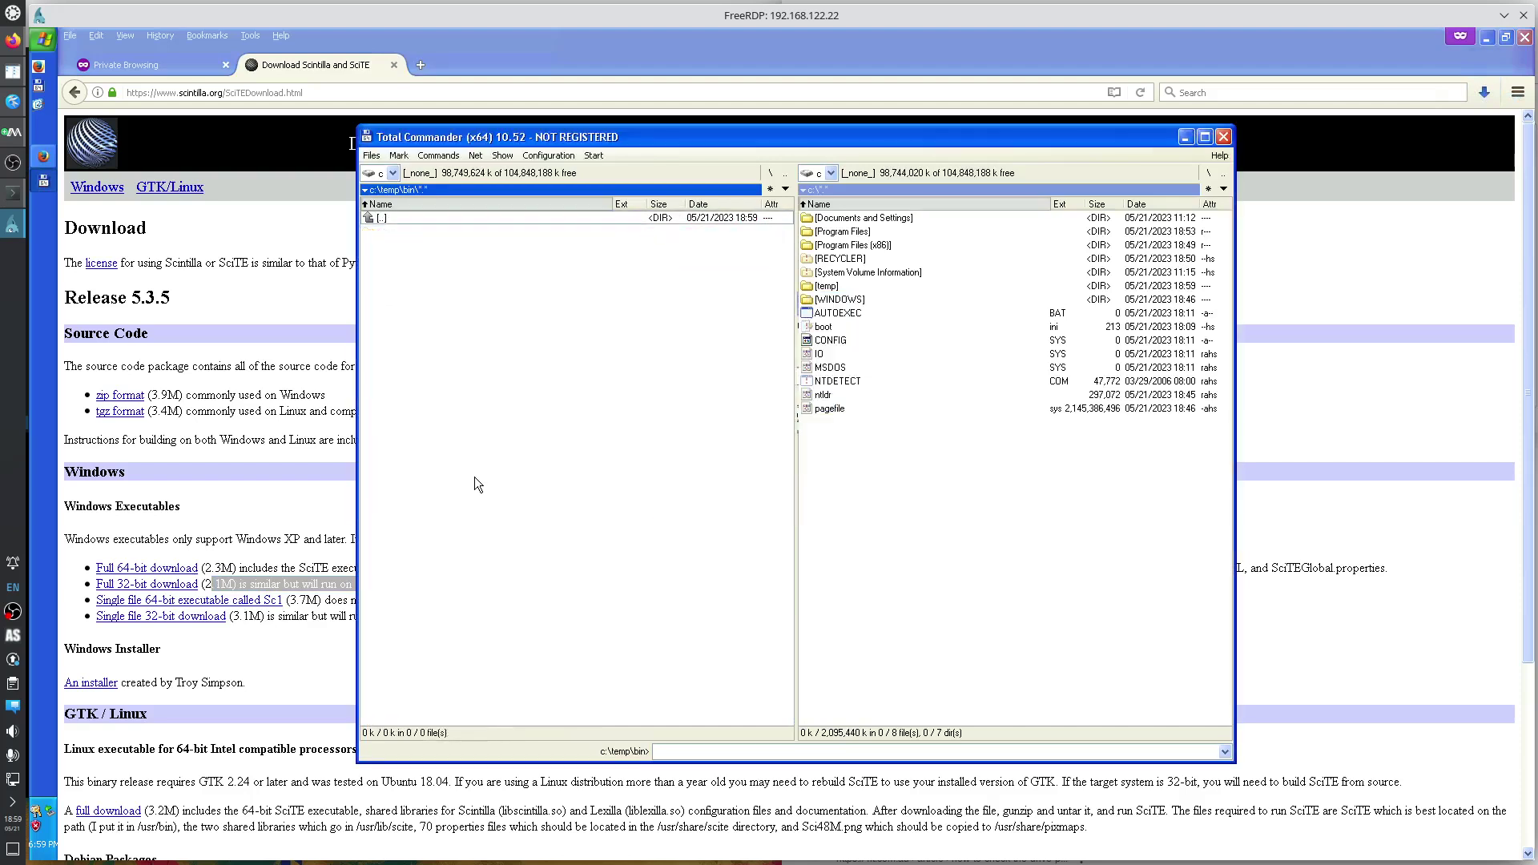
key("BackSpace")
Extract wscite32_535.zip with 7-Zip into its own wscite32_535 folder.
key("Down")
key("Down")
key("Down")
key("Down")
key("Down")
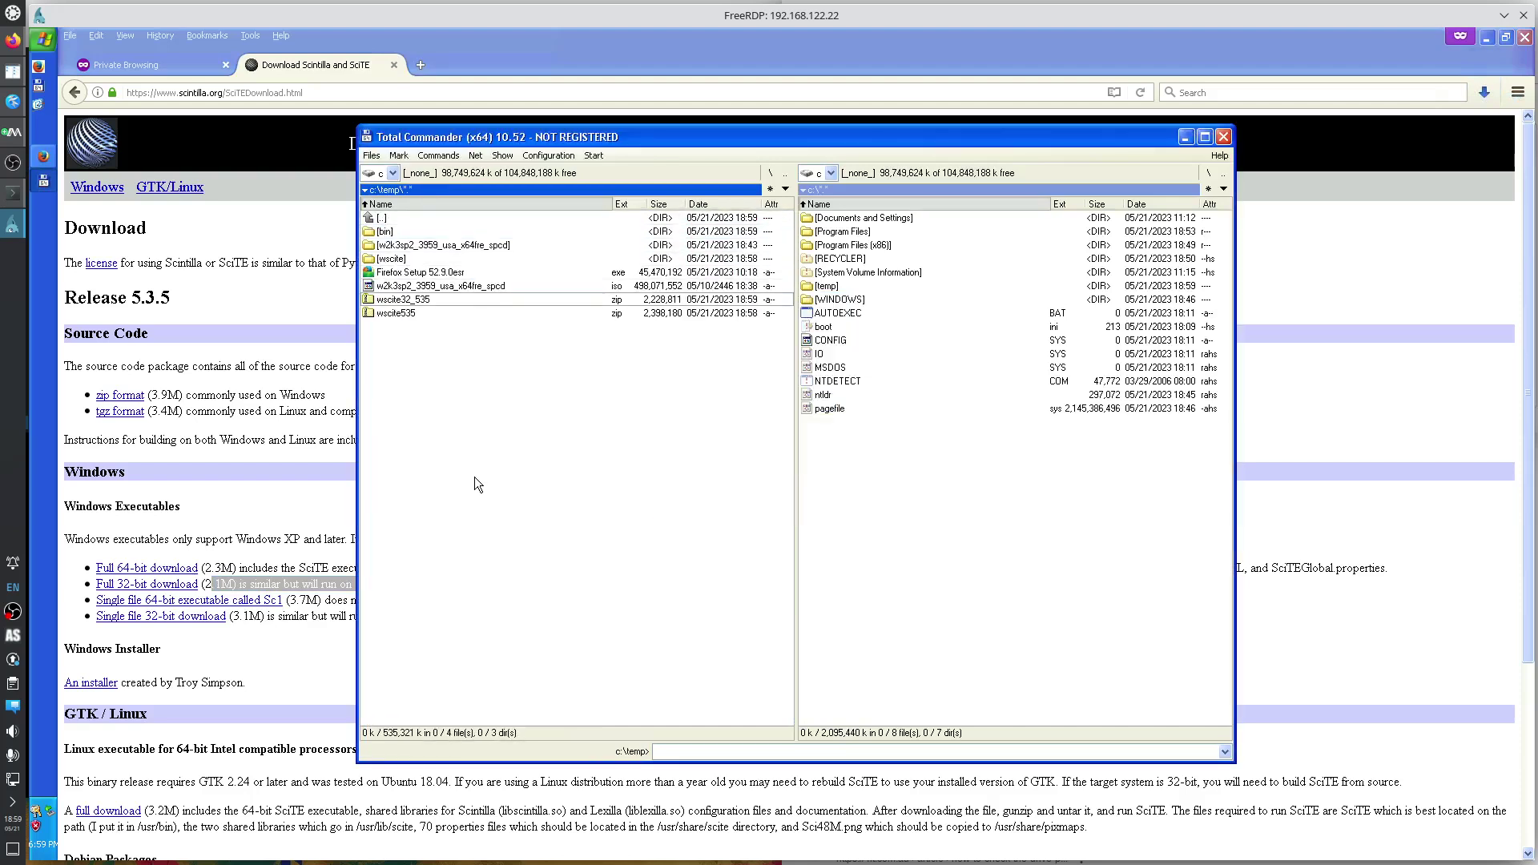
right_click(413, 303)
mouse_move(465, 387)
left_click(589, 445)
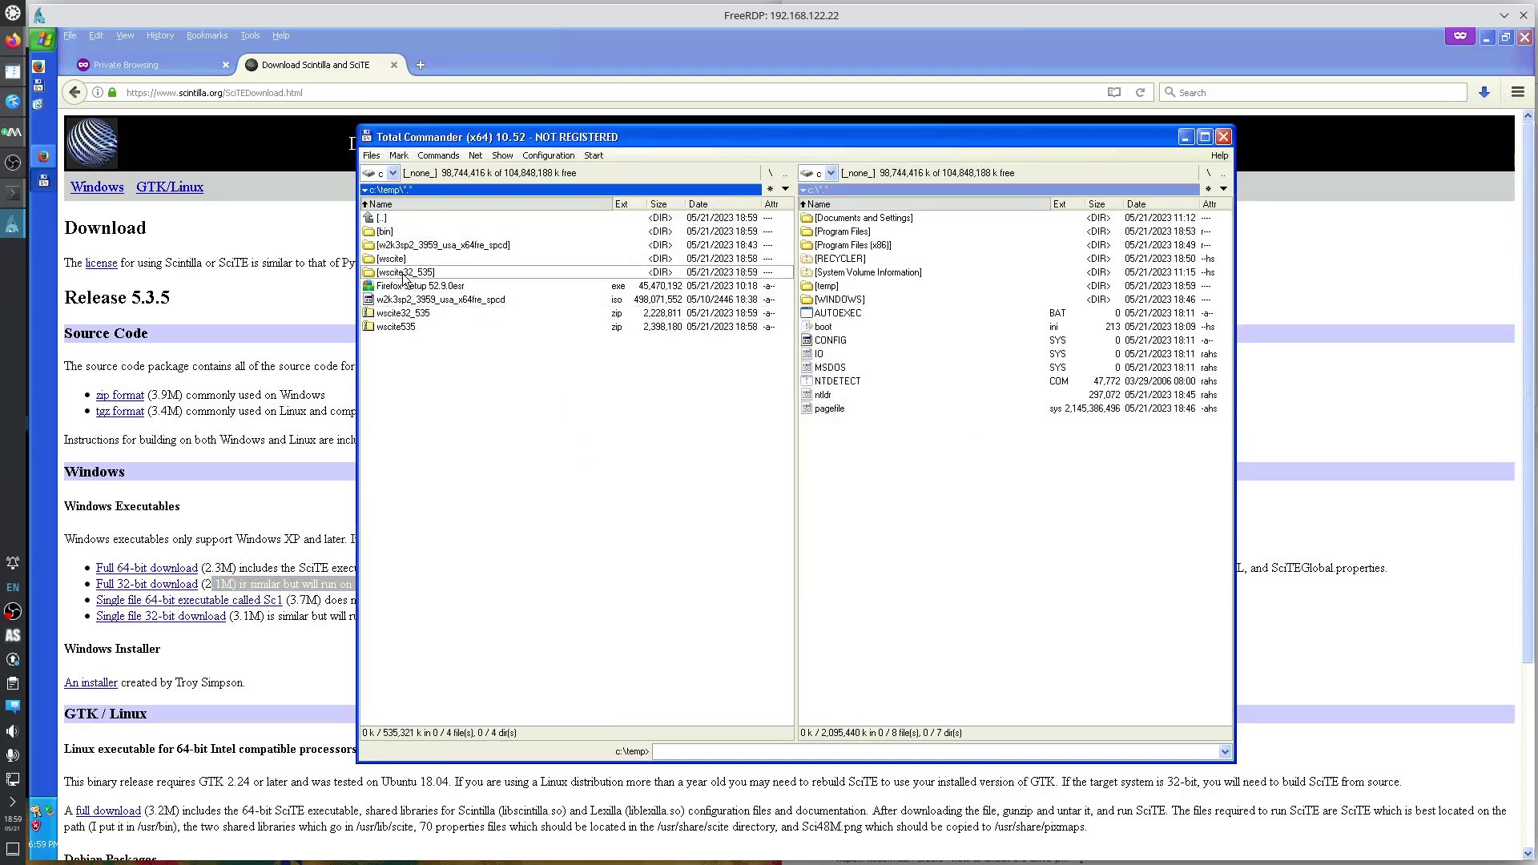
double_click(404, 272)
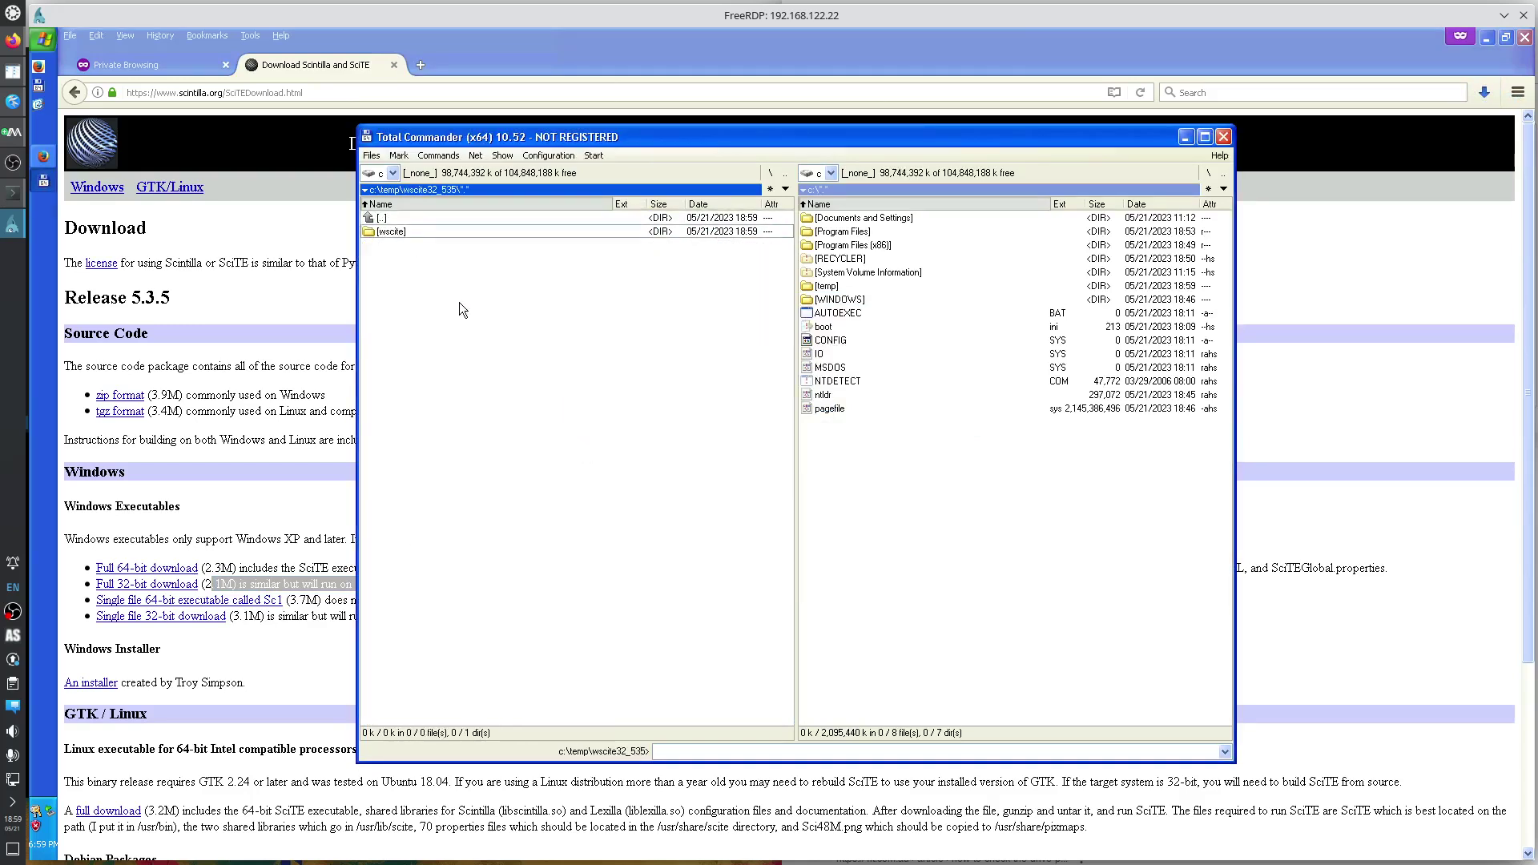
Open the new c:\temp\bin\wscite folder and launch SciTE32.exe.
key("BackSpace")
key("Up")
key("Up")
key("Up")
key("Return")
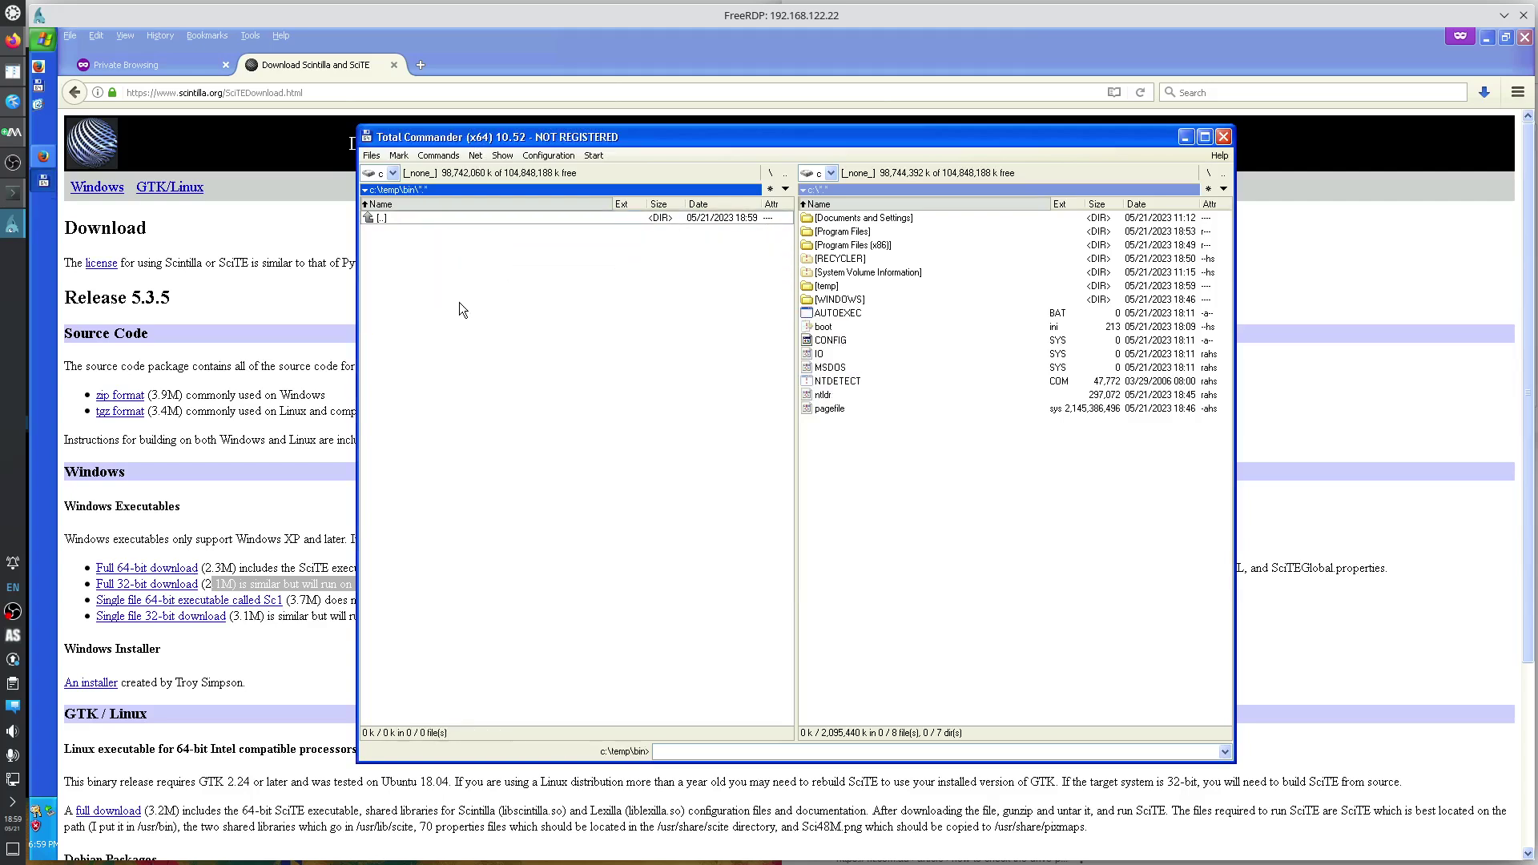
double_click(405, 232)
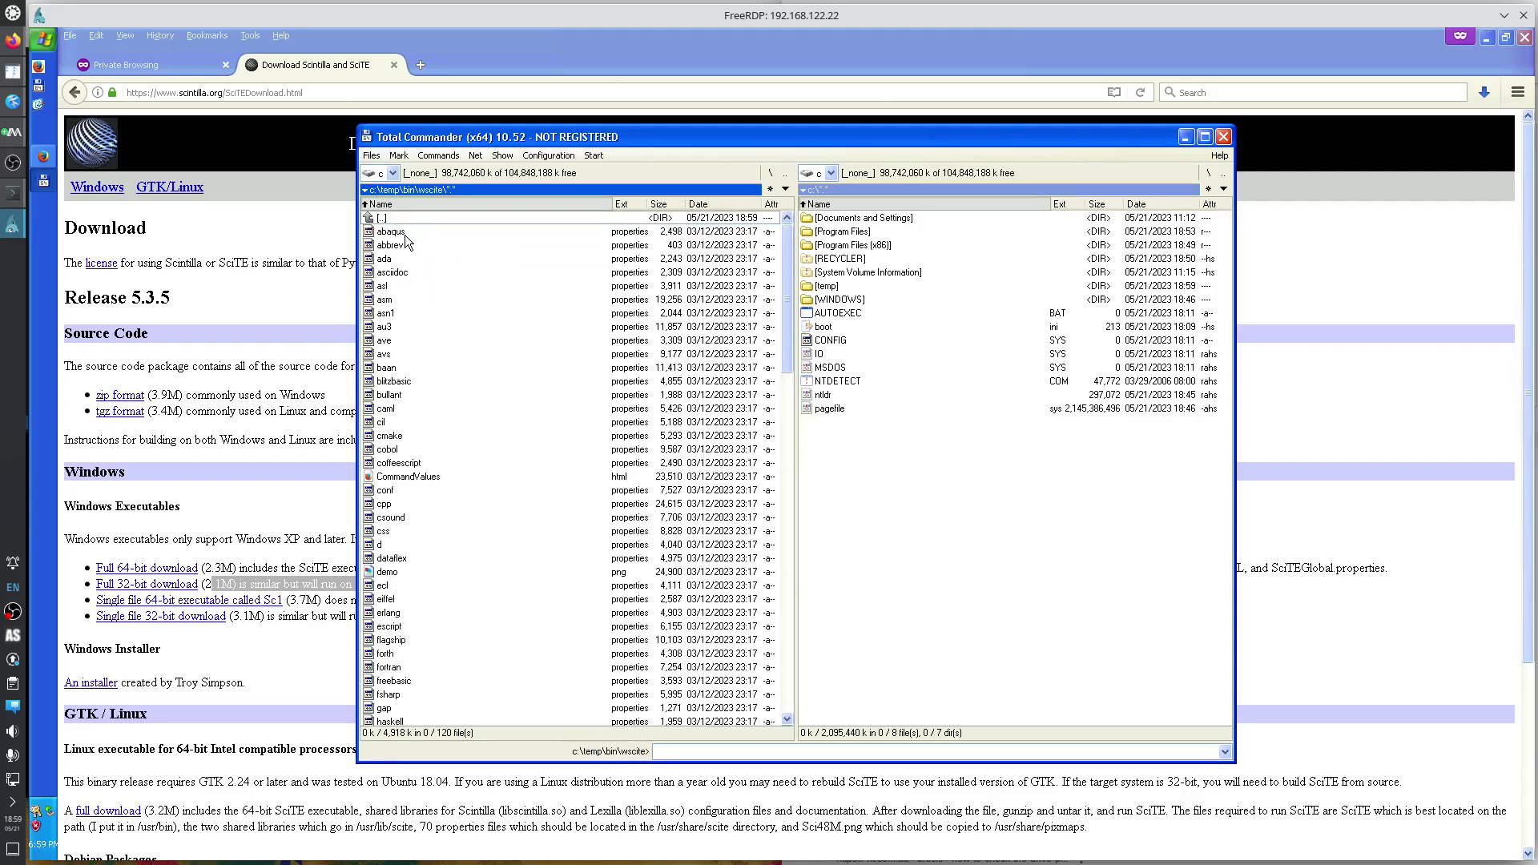
key("Down")
key("Down")
key("Down")
key("Down")
key("Down")
key("Down")
key("Down")
key("Down")
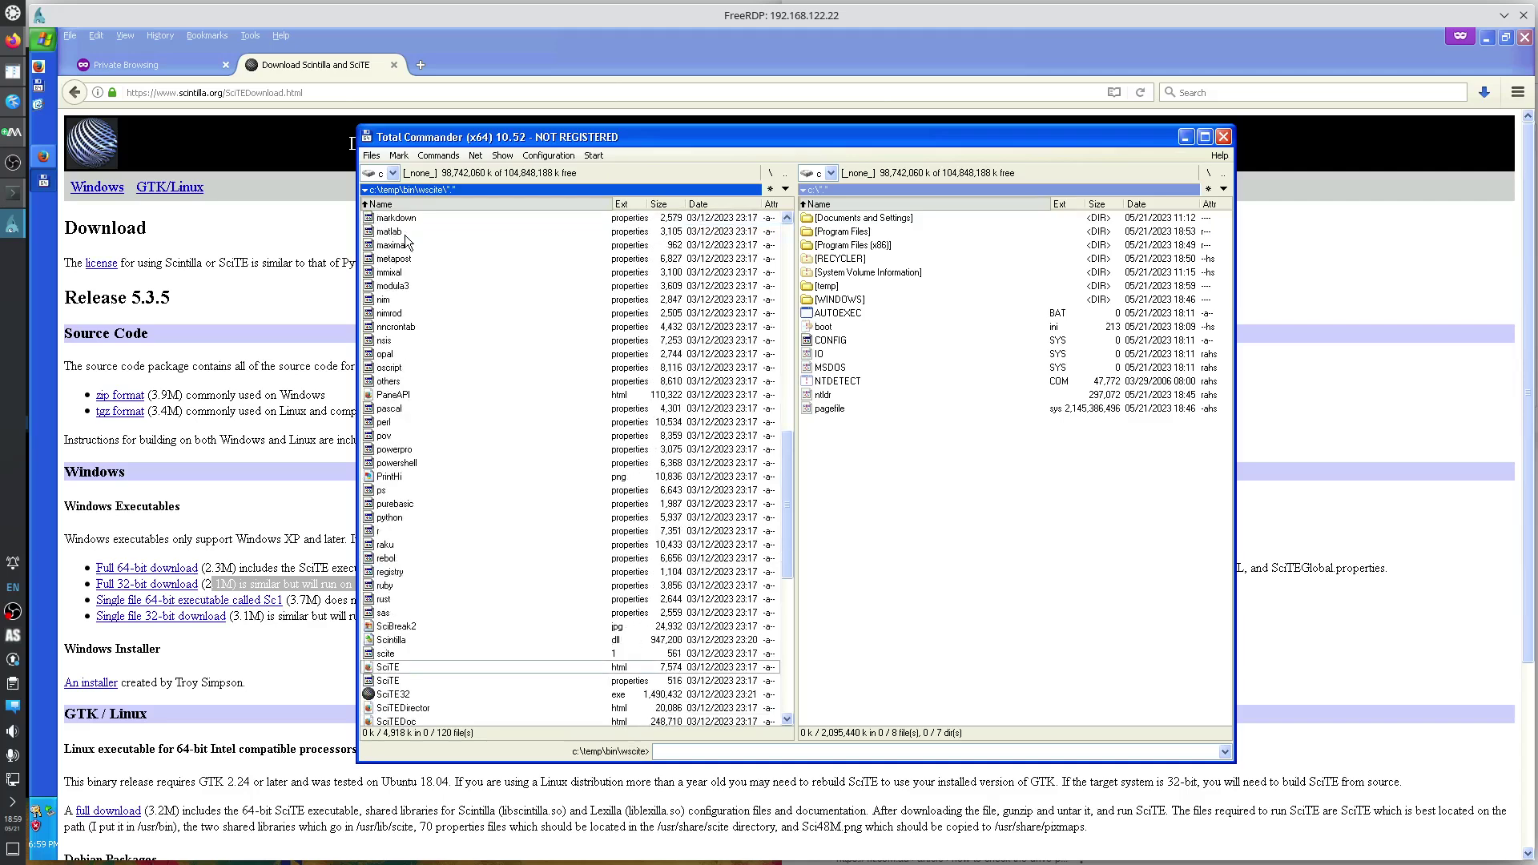
key("Up")
key("Up")
key("Up")
key("Return")
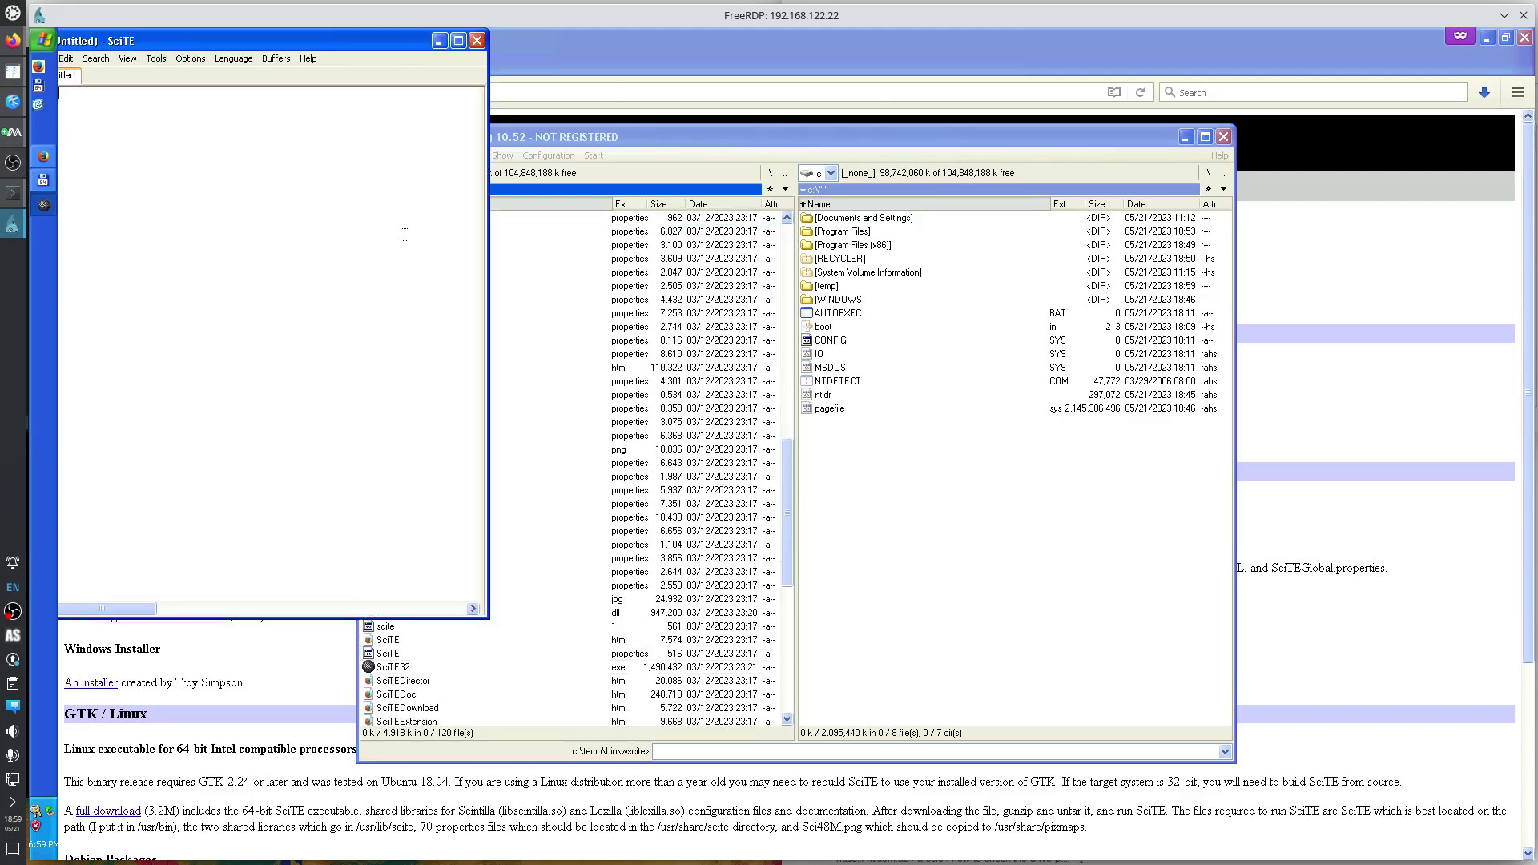
Close SciTE and set Total Commander's F4 editor to C:\temp\bin\wscite\SciTE32.exe in Edit/View options.
left_click(479, 41)
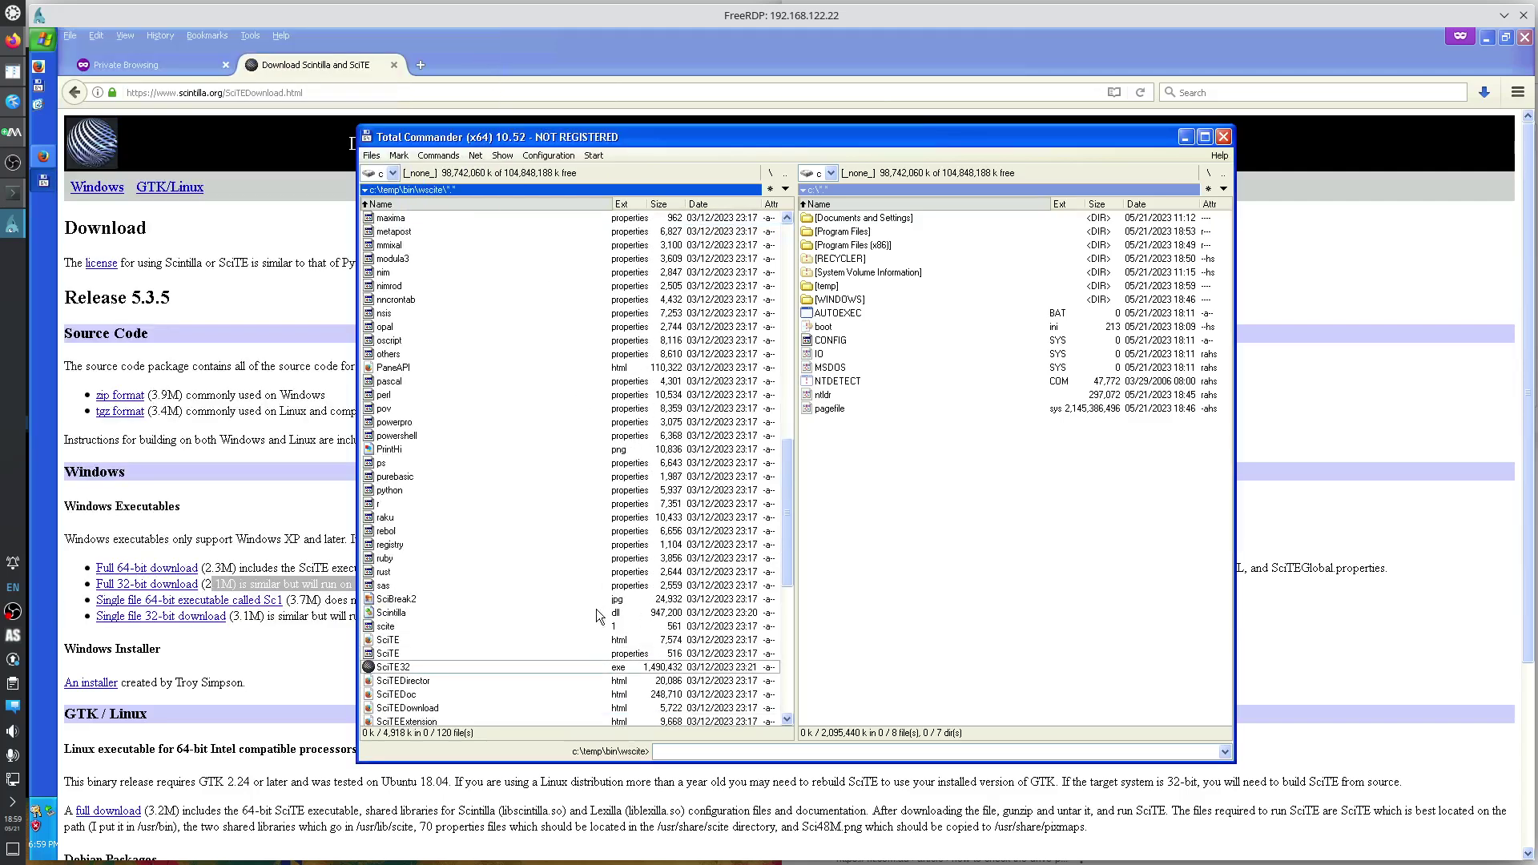
left_click(564, 156)
left_click(574, 175)
left_click(615, 393)
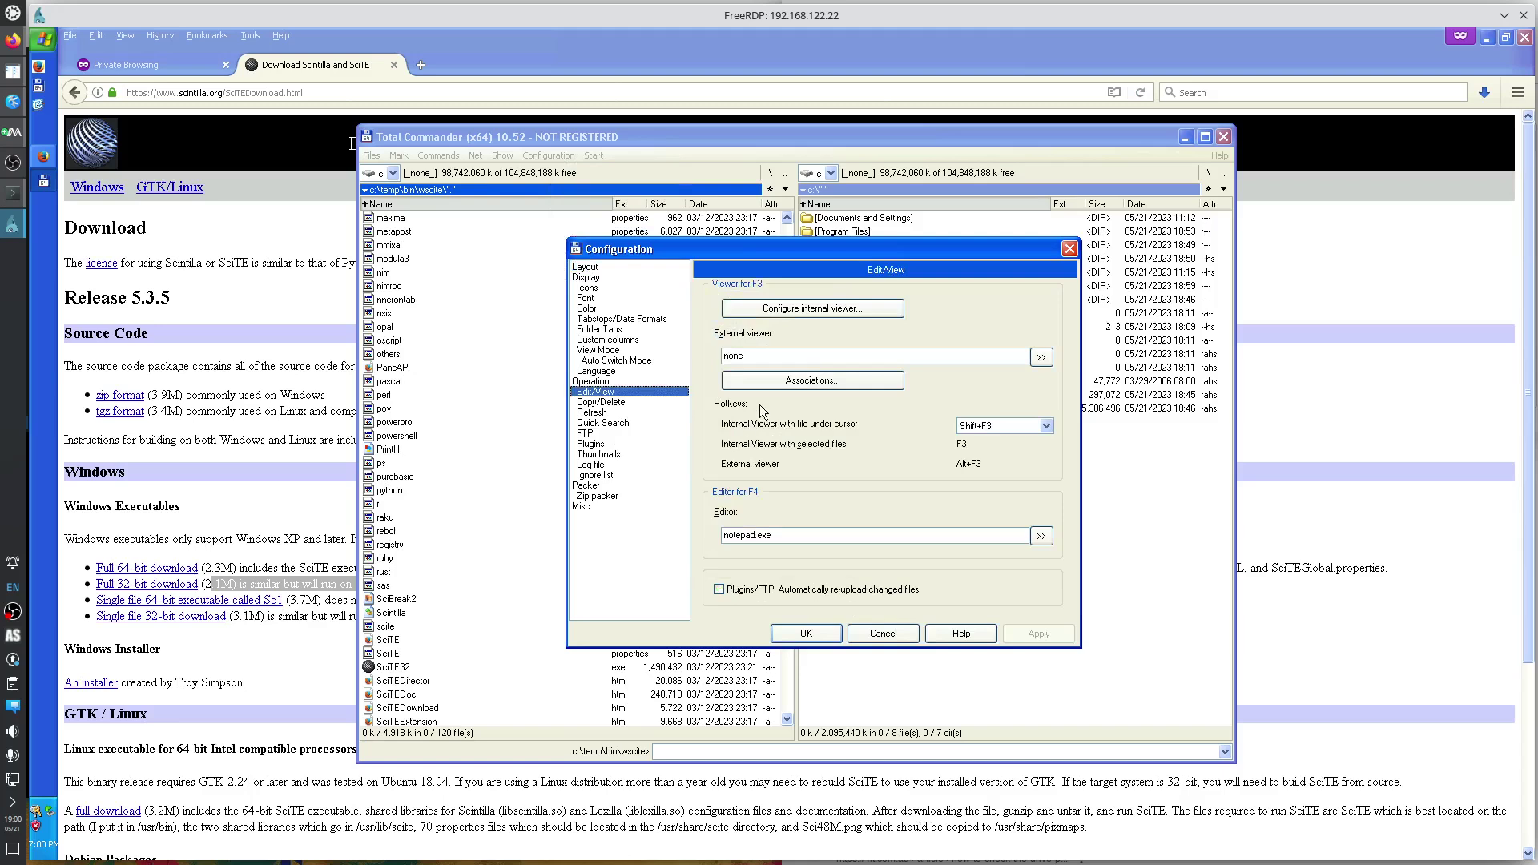
left_click(1042, 536)
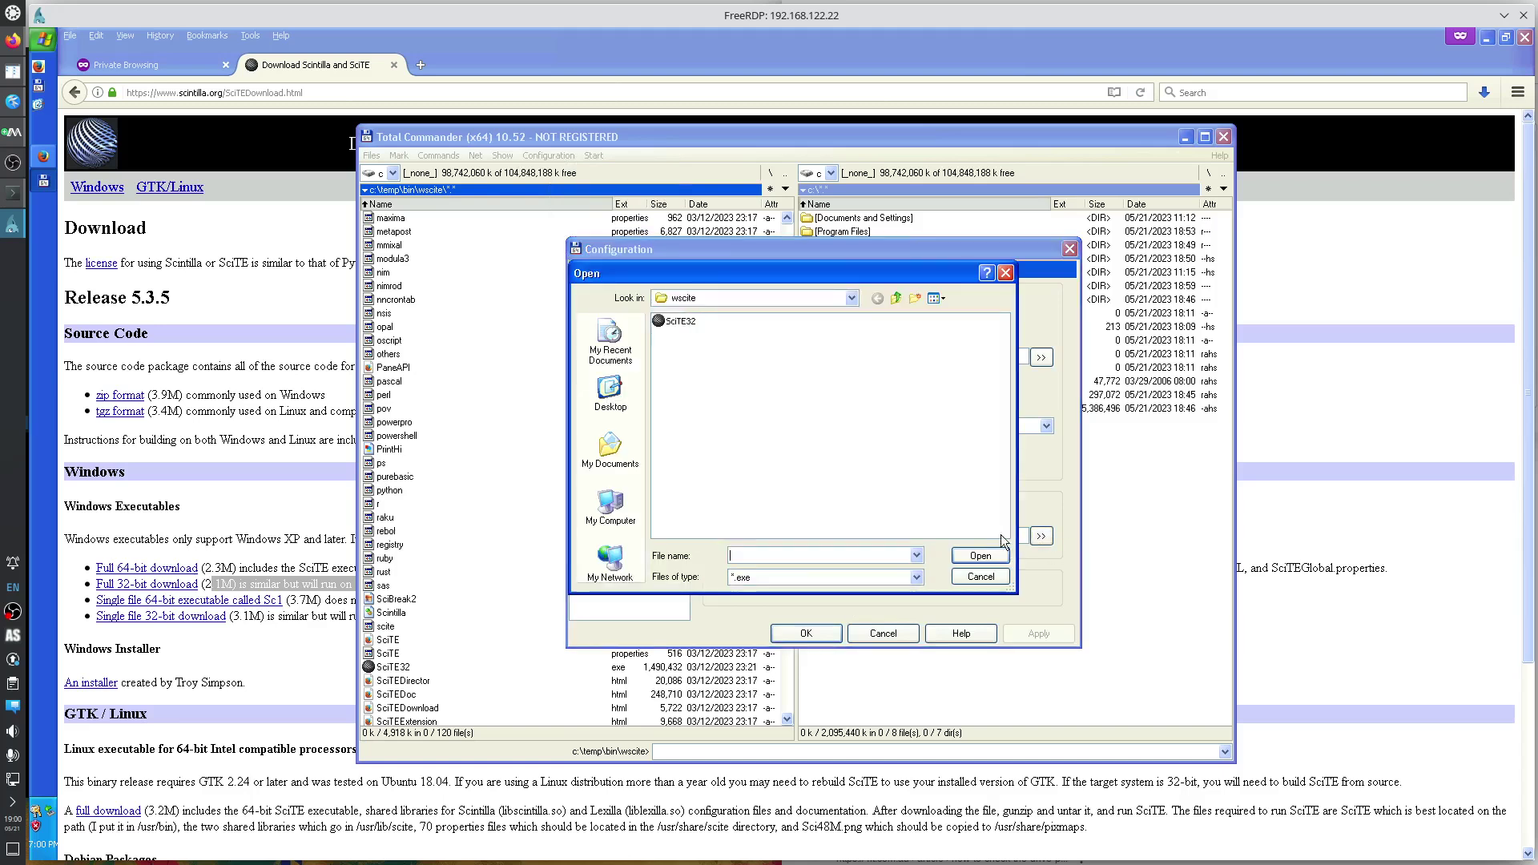
left_click(853, 298)
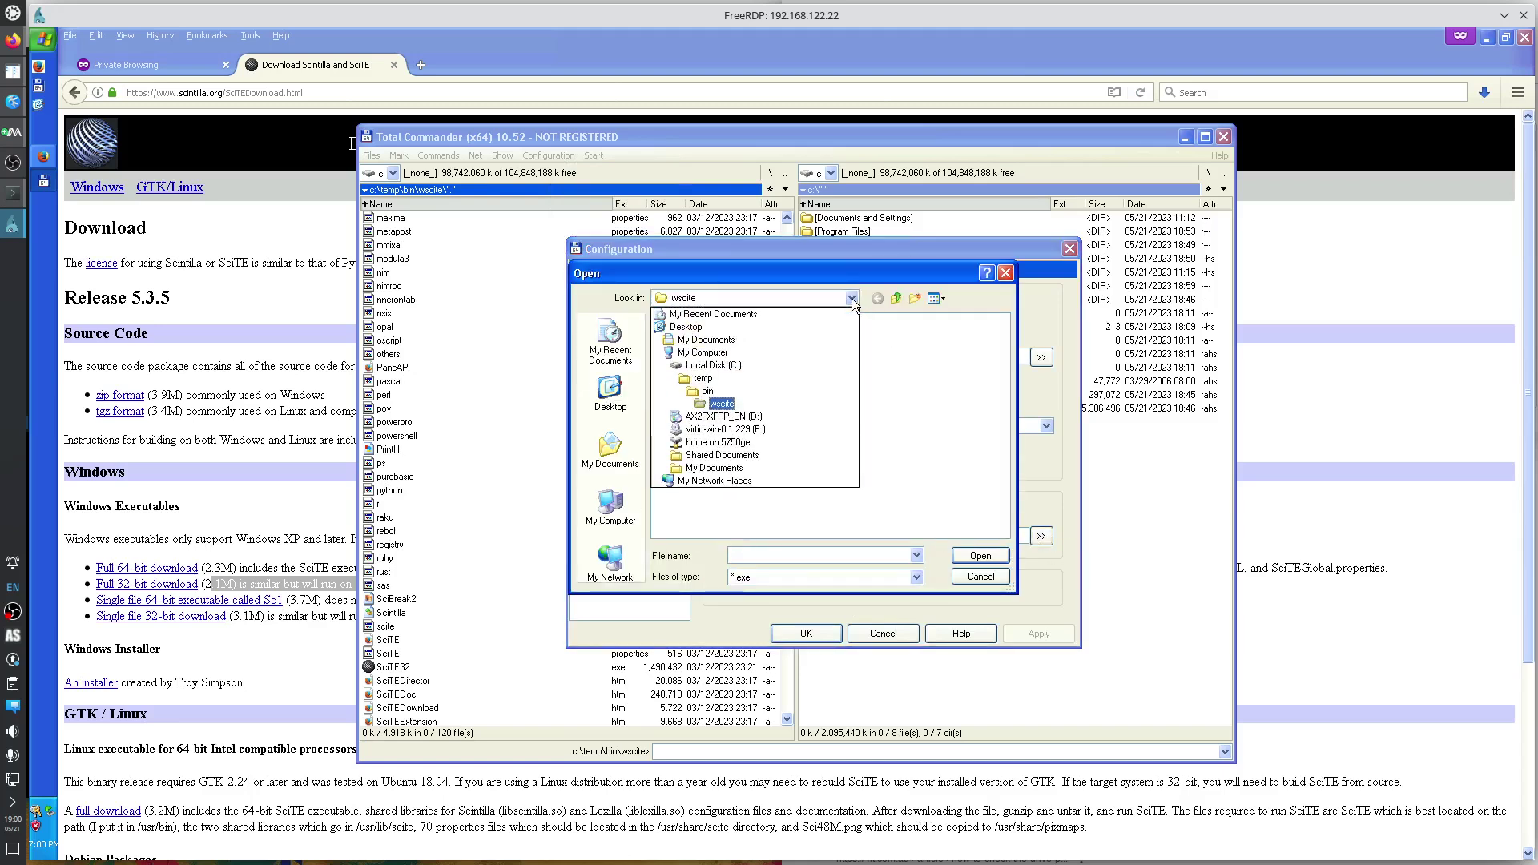
left_click(723, 408)
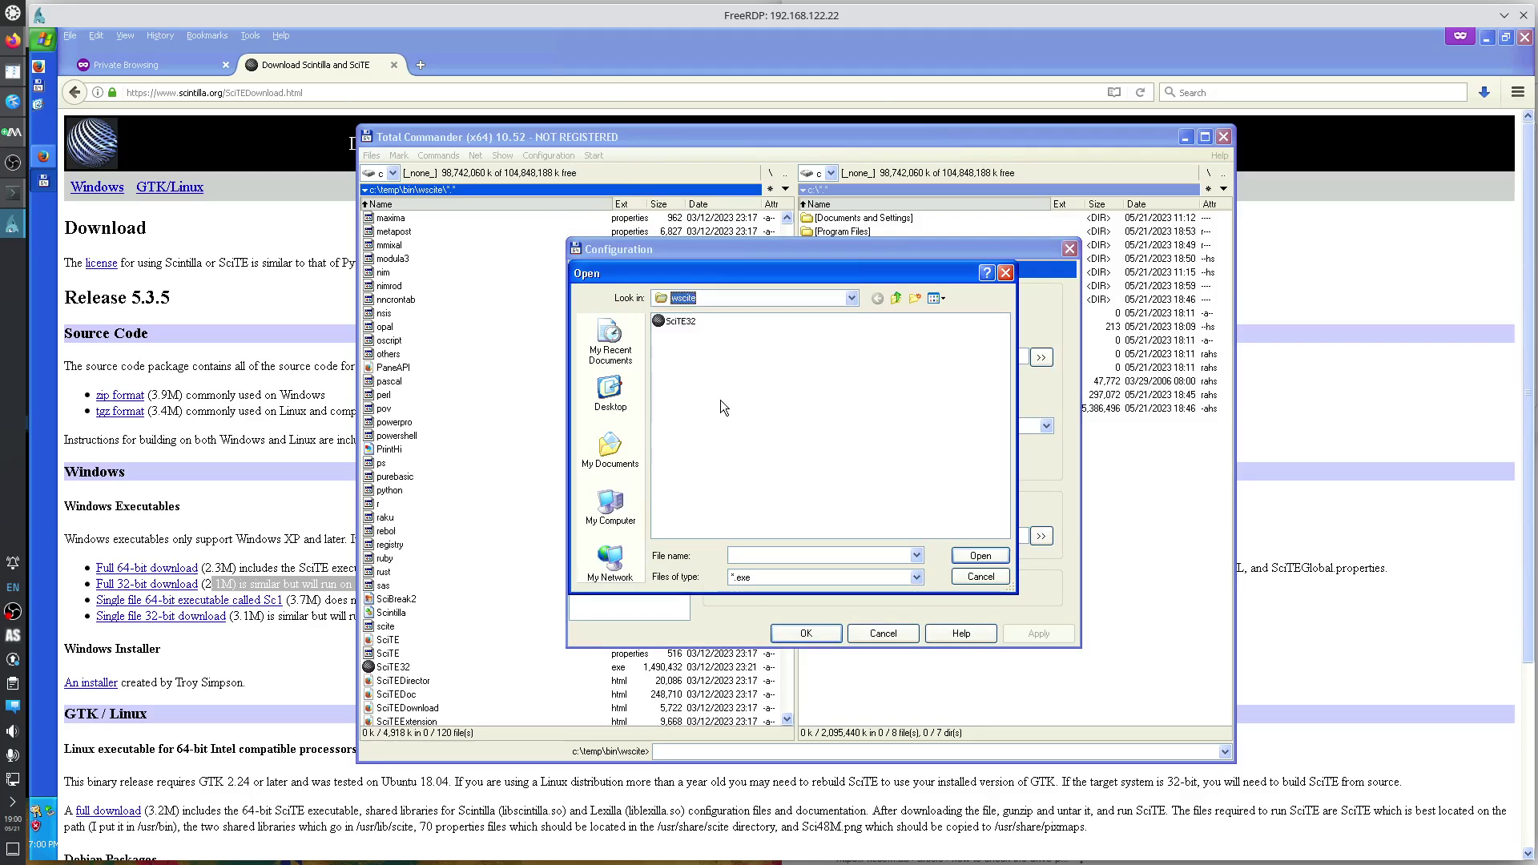
left_click(687, 323)
left_click(979, 556)
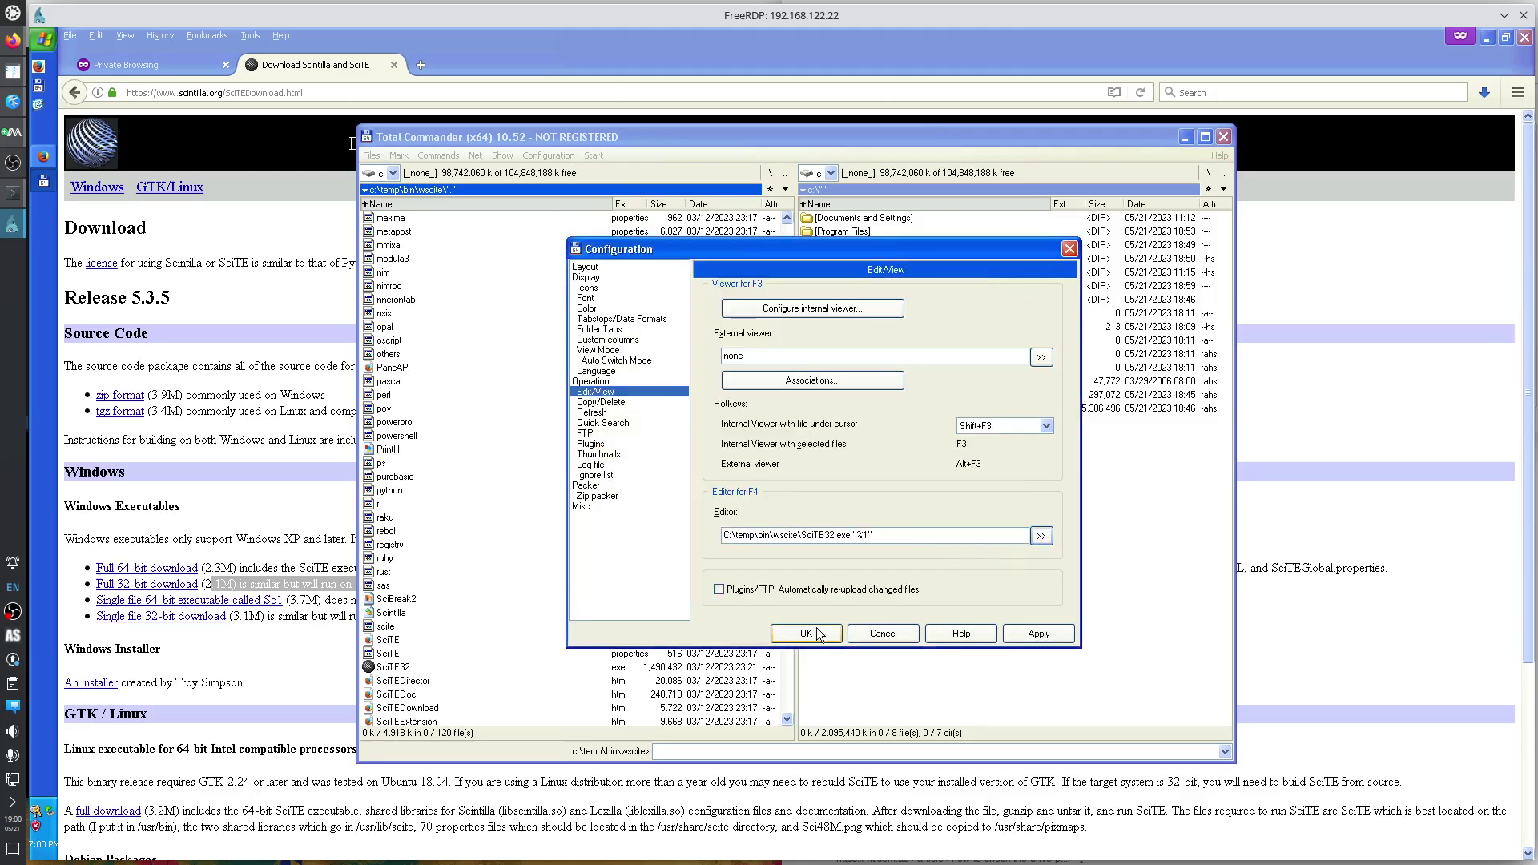
left_click(815, 633)
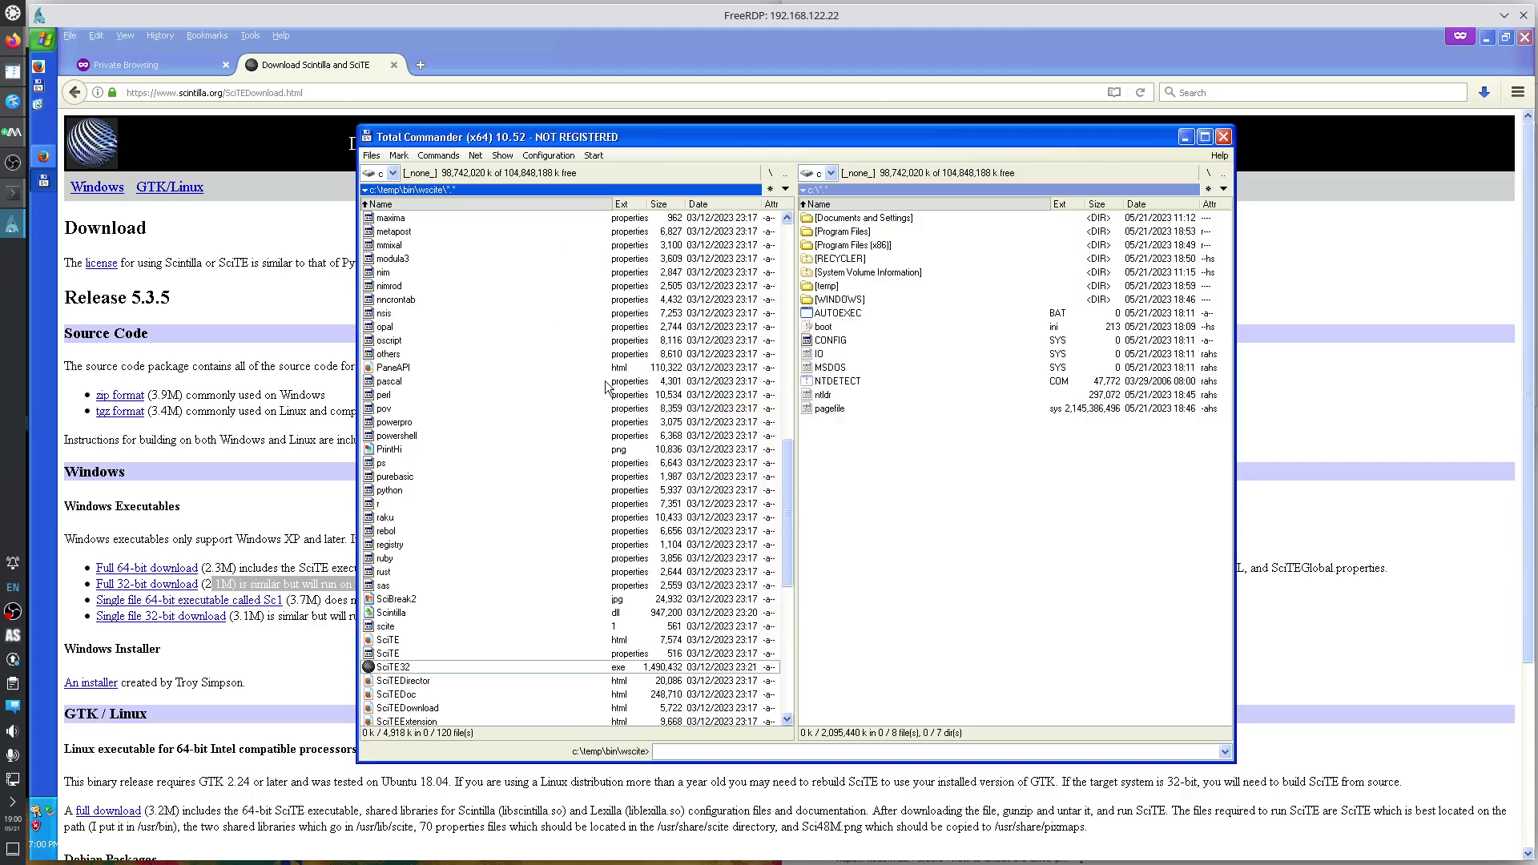
left_click(13, 163)
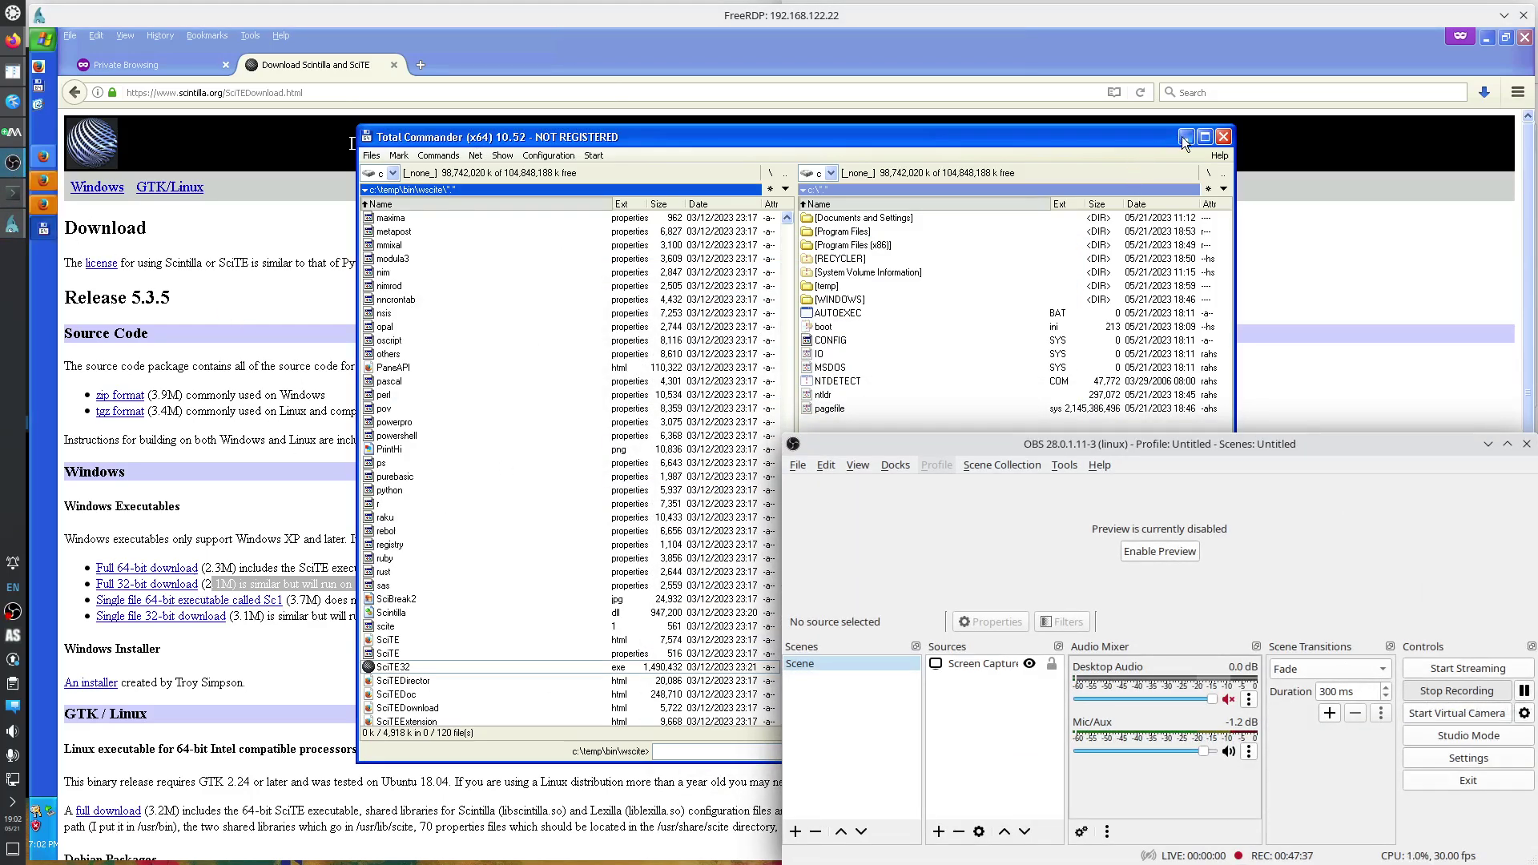
left_click(1146, 143)
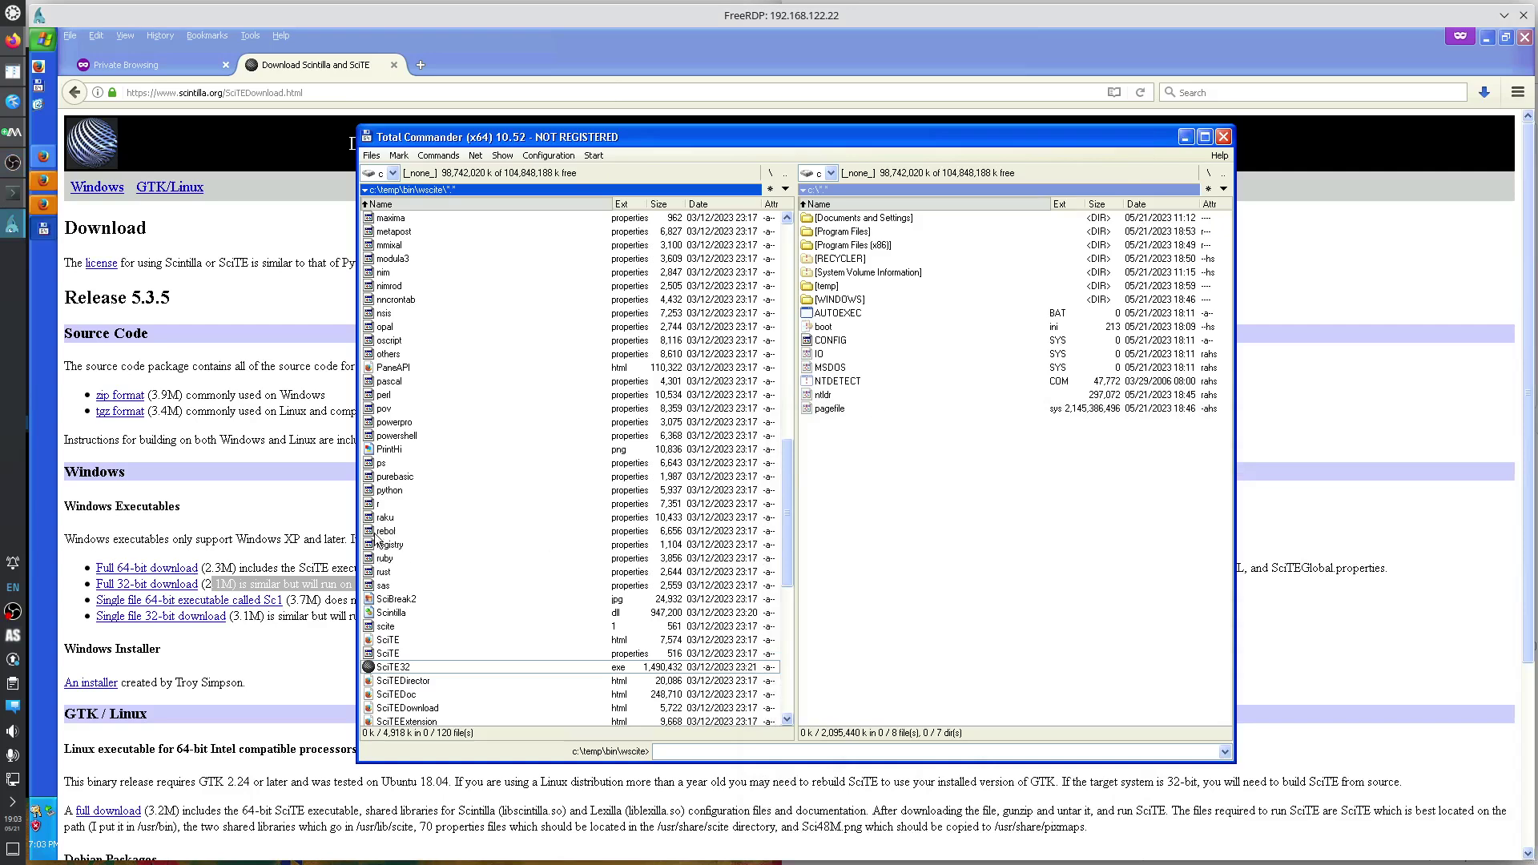
left_click(415, 643)
key("F3")
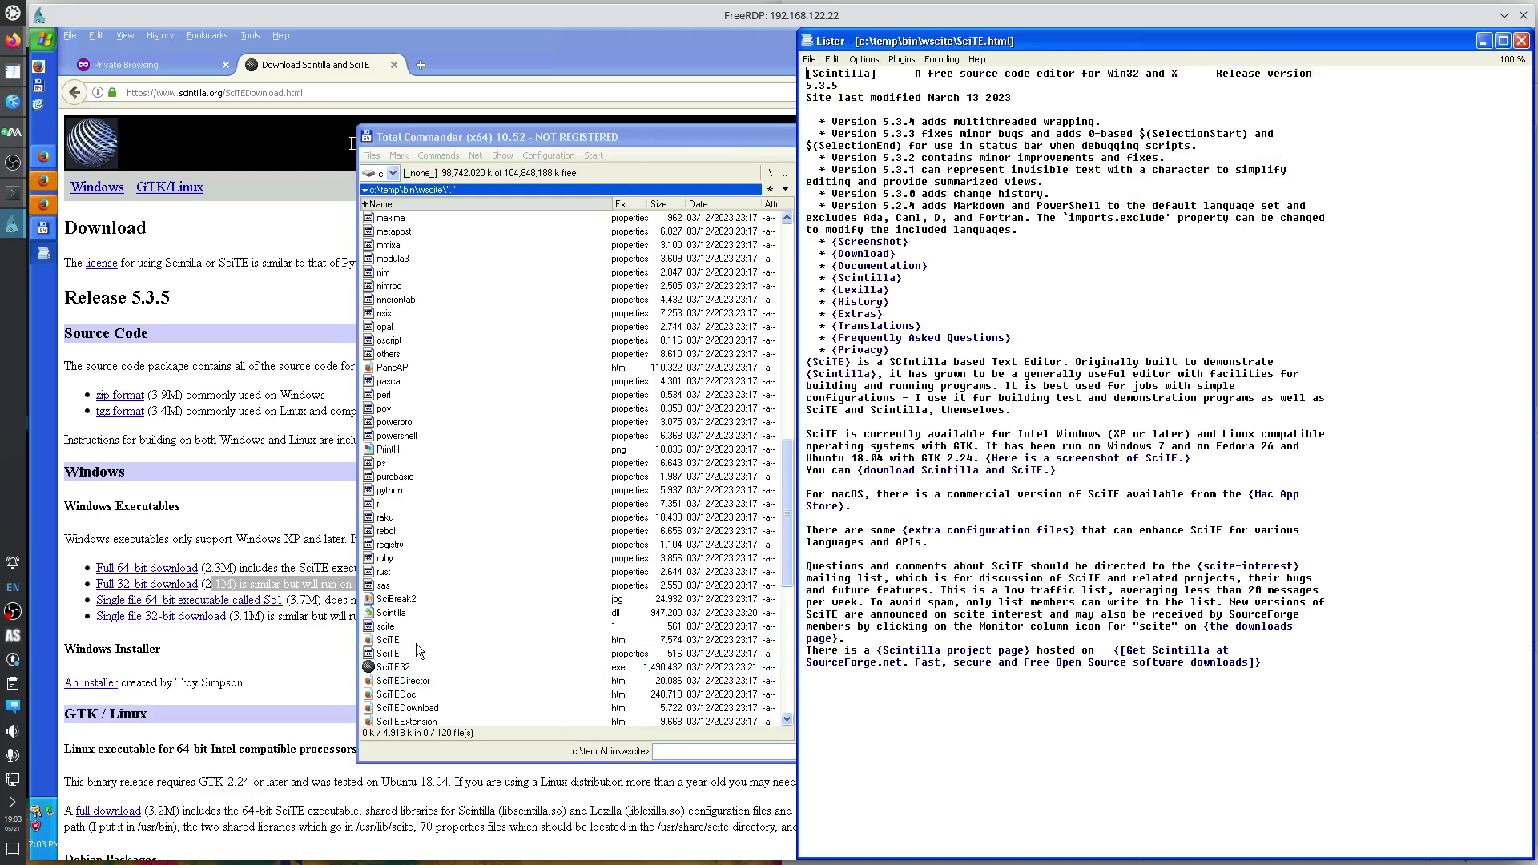
key("1")
key("2")
key("3")
key("Escape")
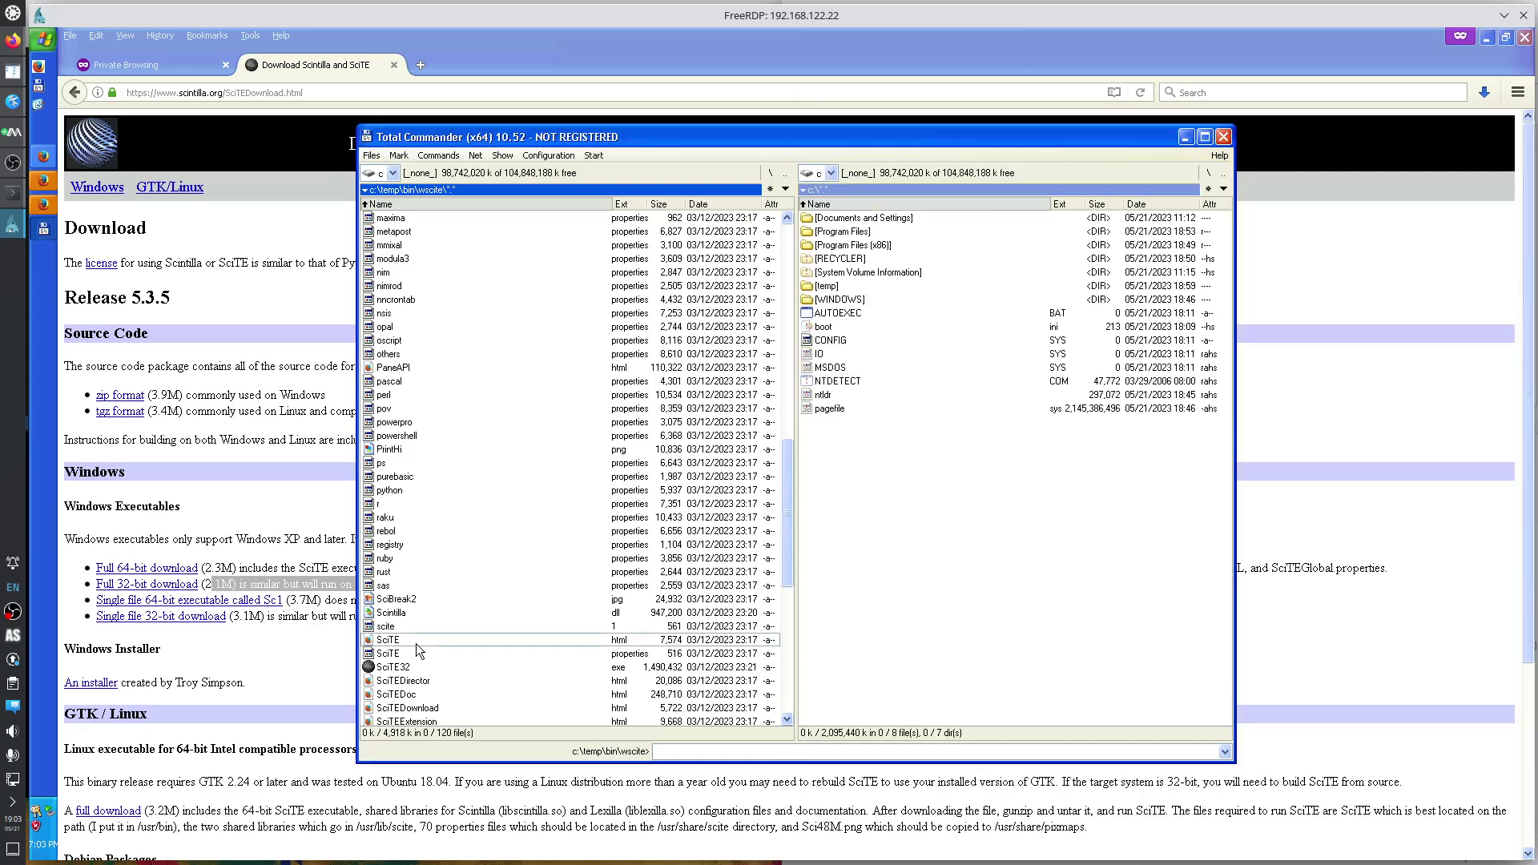
Open SciTE.html in SciTE, change position.left to 30 in SciTEGlobal.properties, and save it.
key("F4")
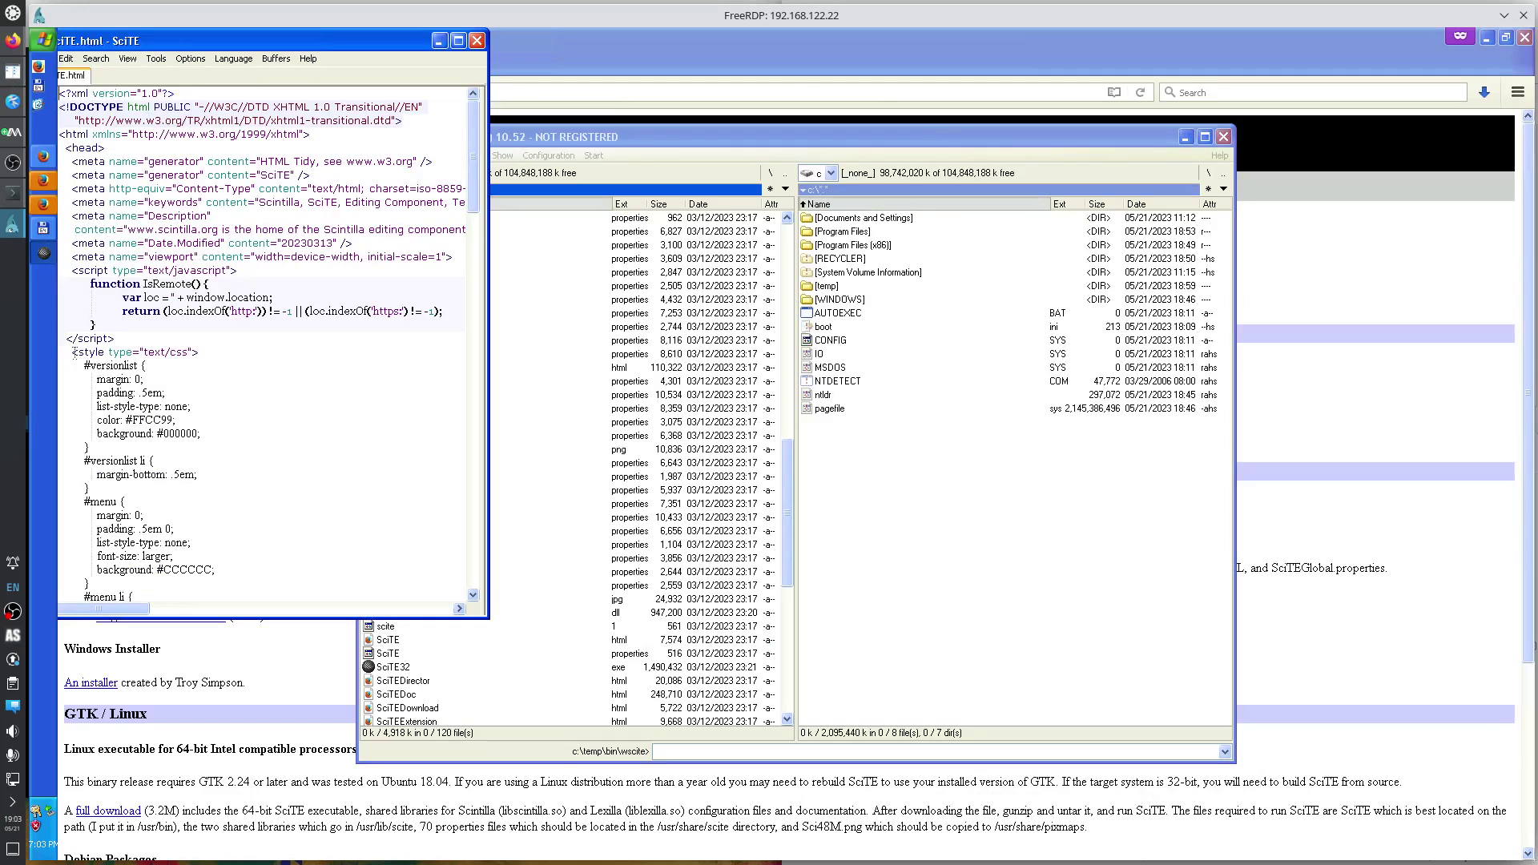
left_click(191, 58)
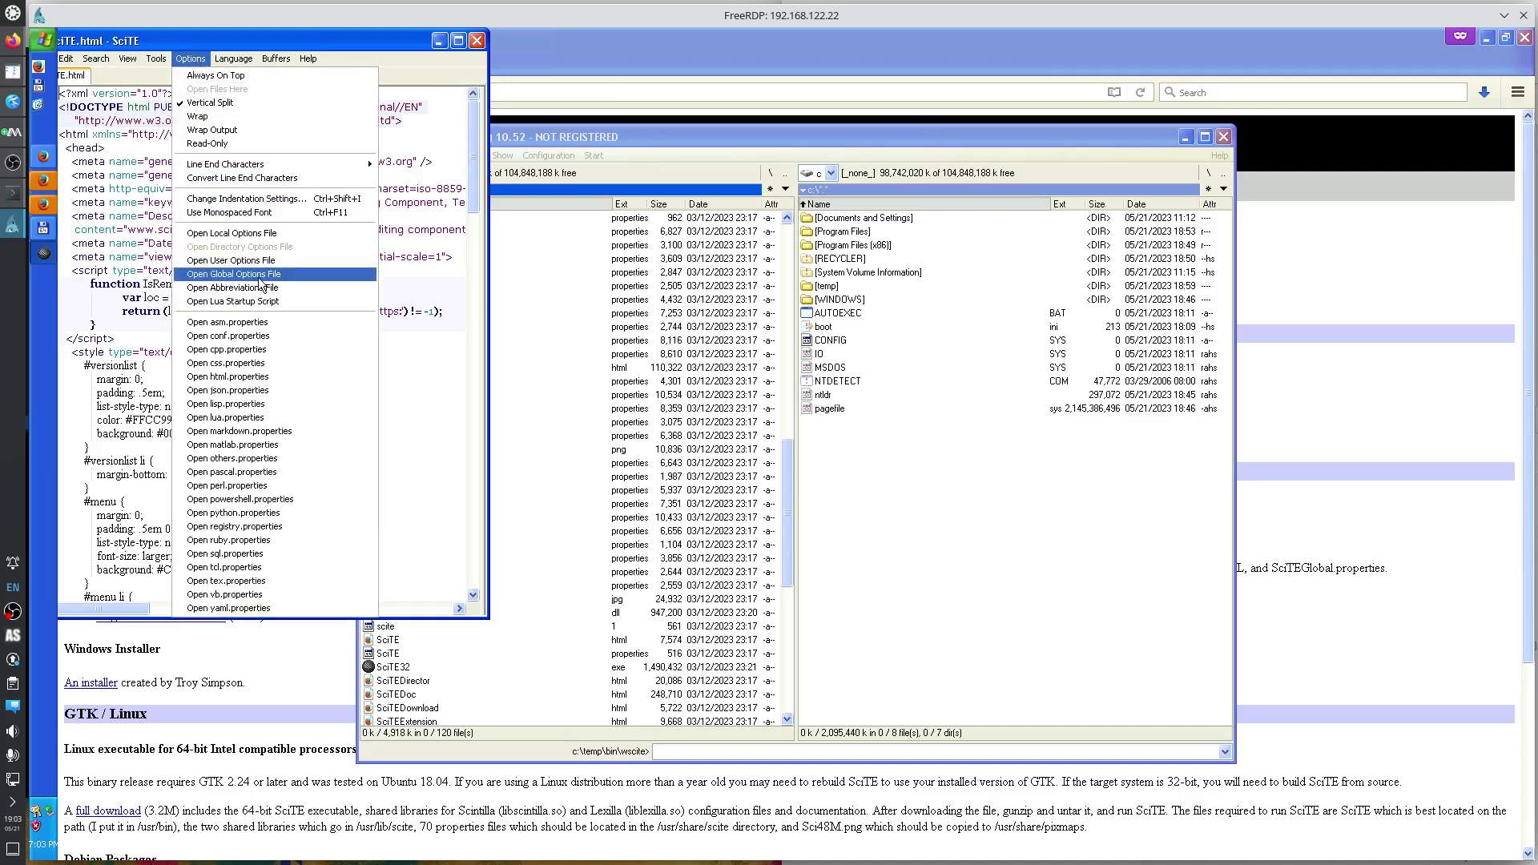
left_click(260, 276)
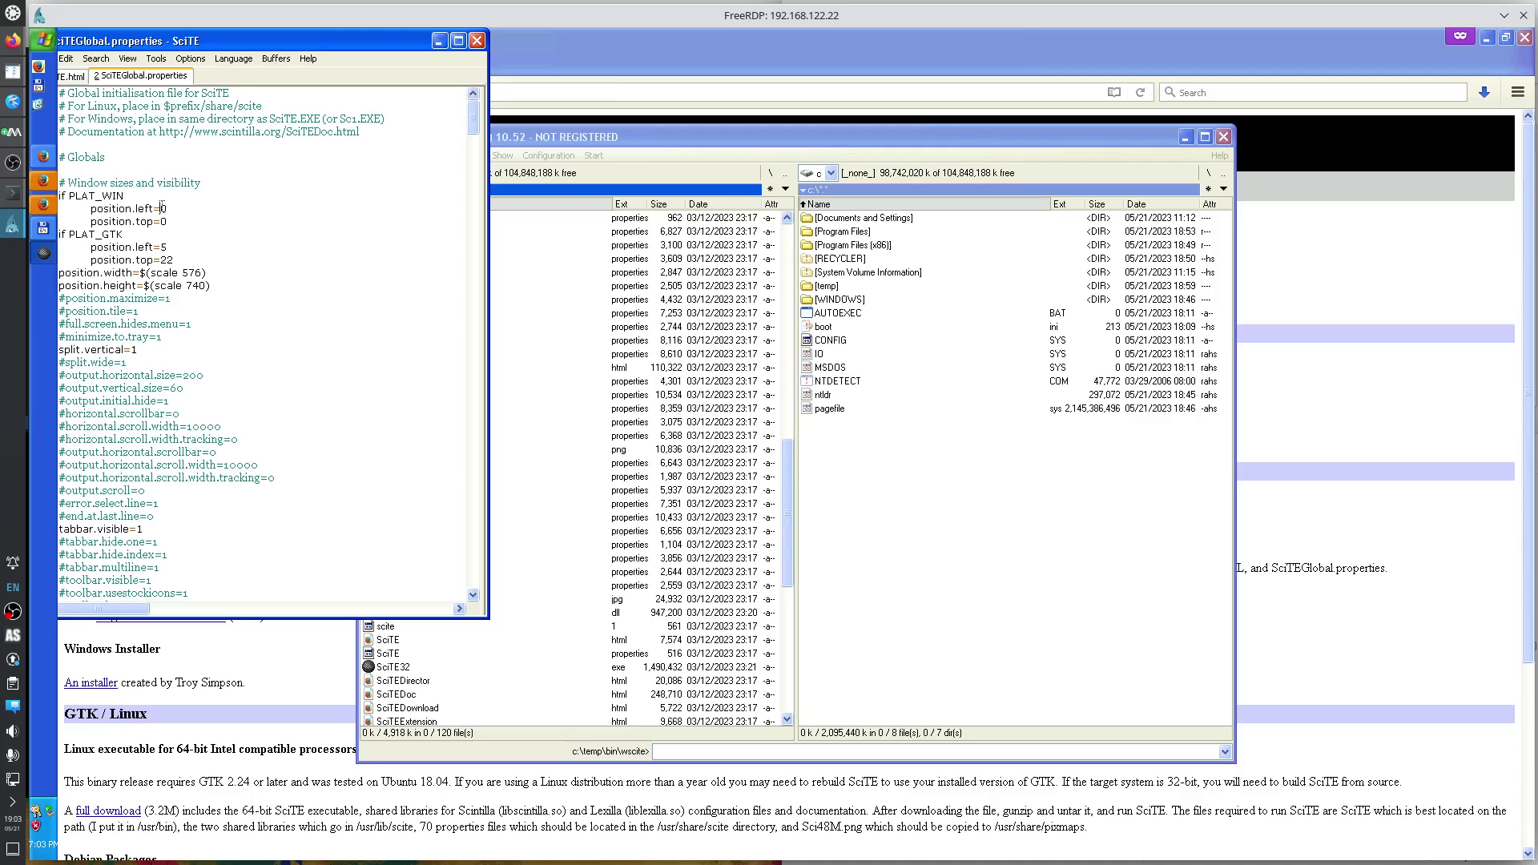
type("3")
key("ctrl+s")
left_click(476, 41)
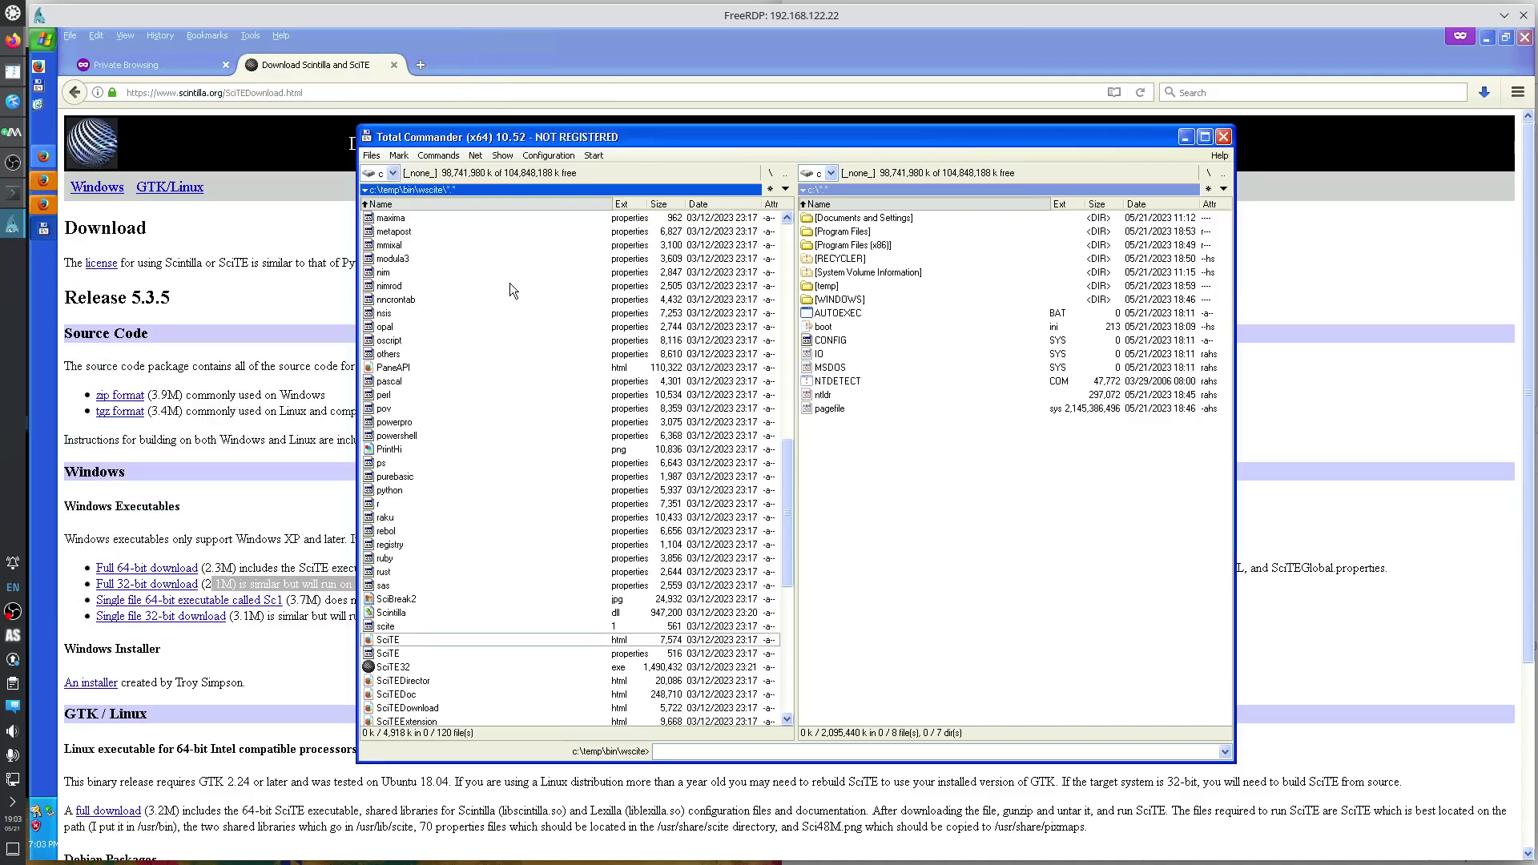
key("F4")
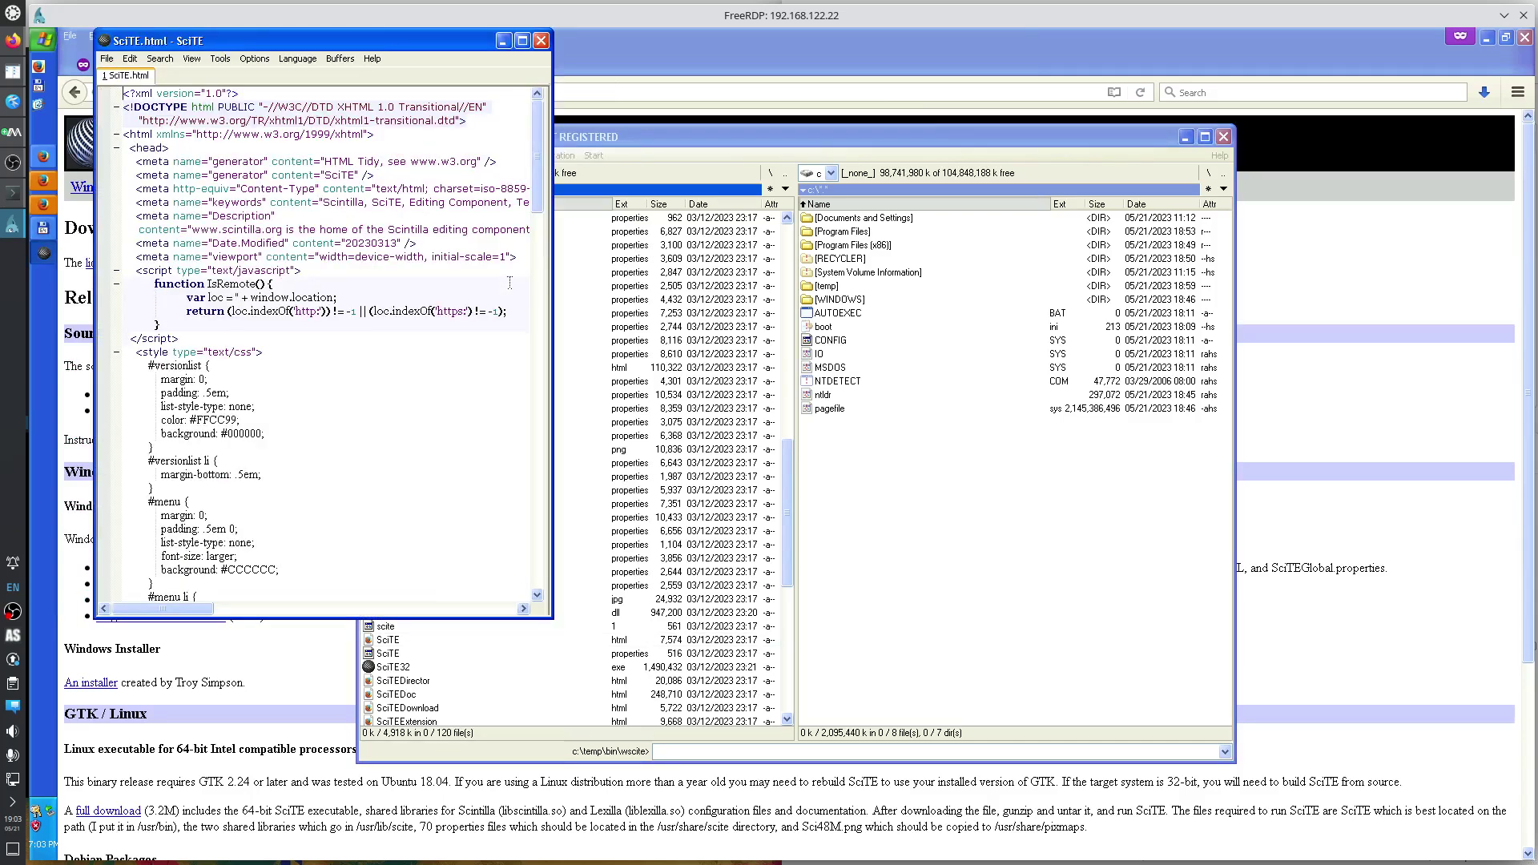
left_click(114, 109)
left_click(116, 107)
left_click(296, 58)
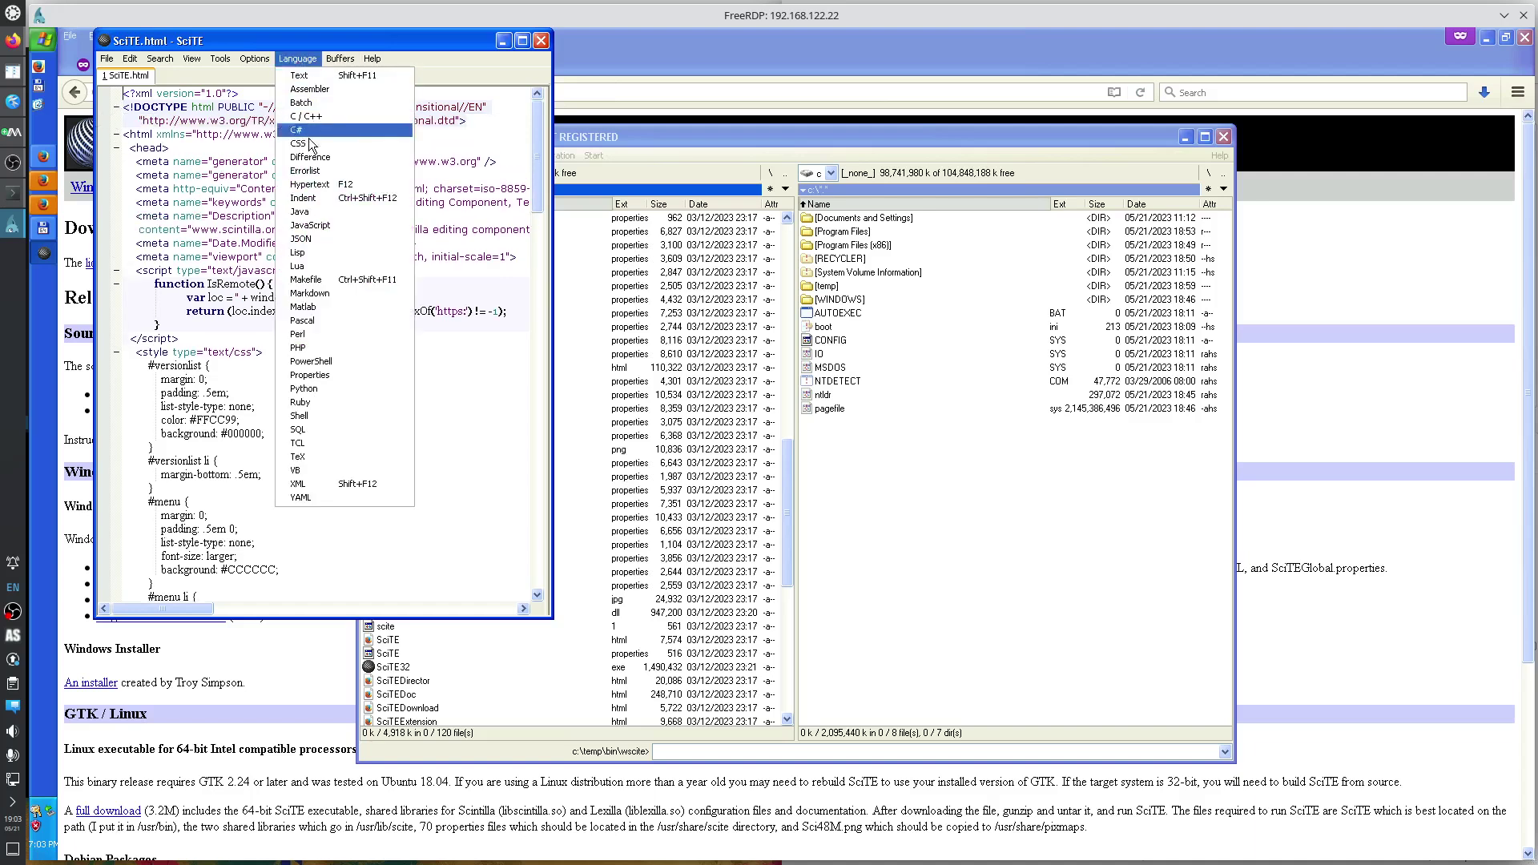
left_click(334, 213)
left_click(297, 59)
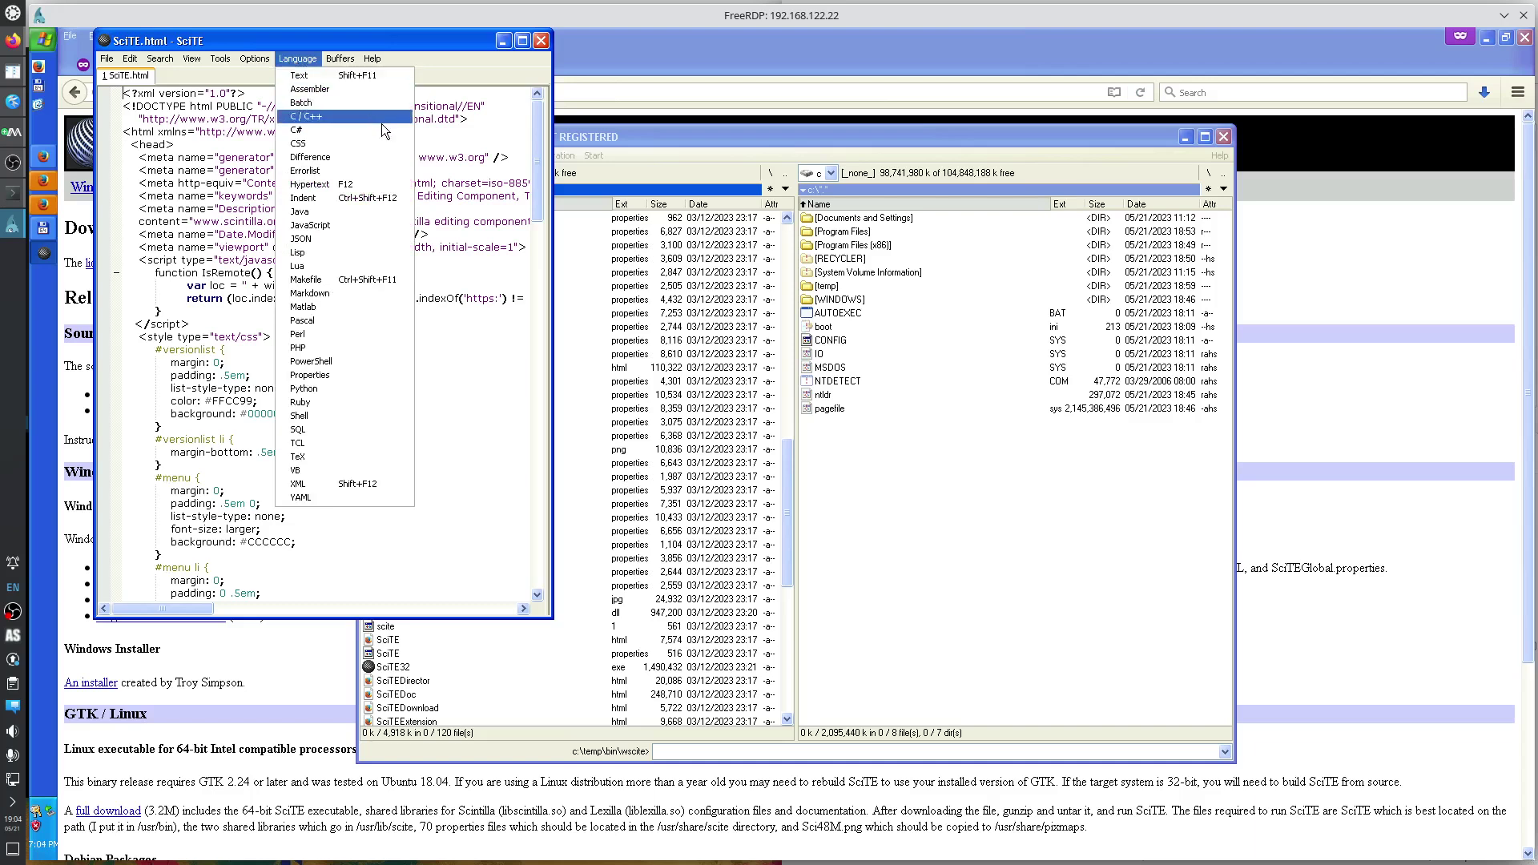
left_click(439, 145)
left_click(108, 60)
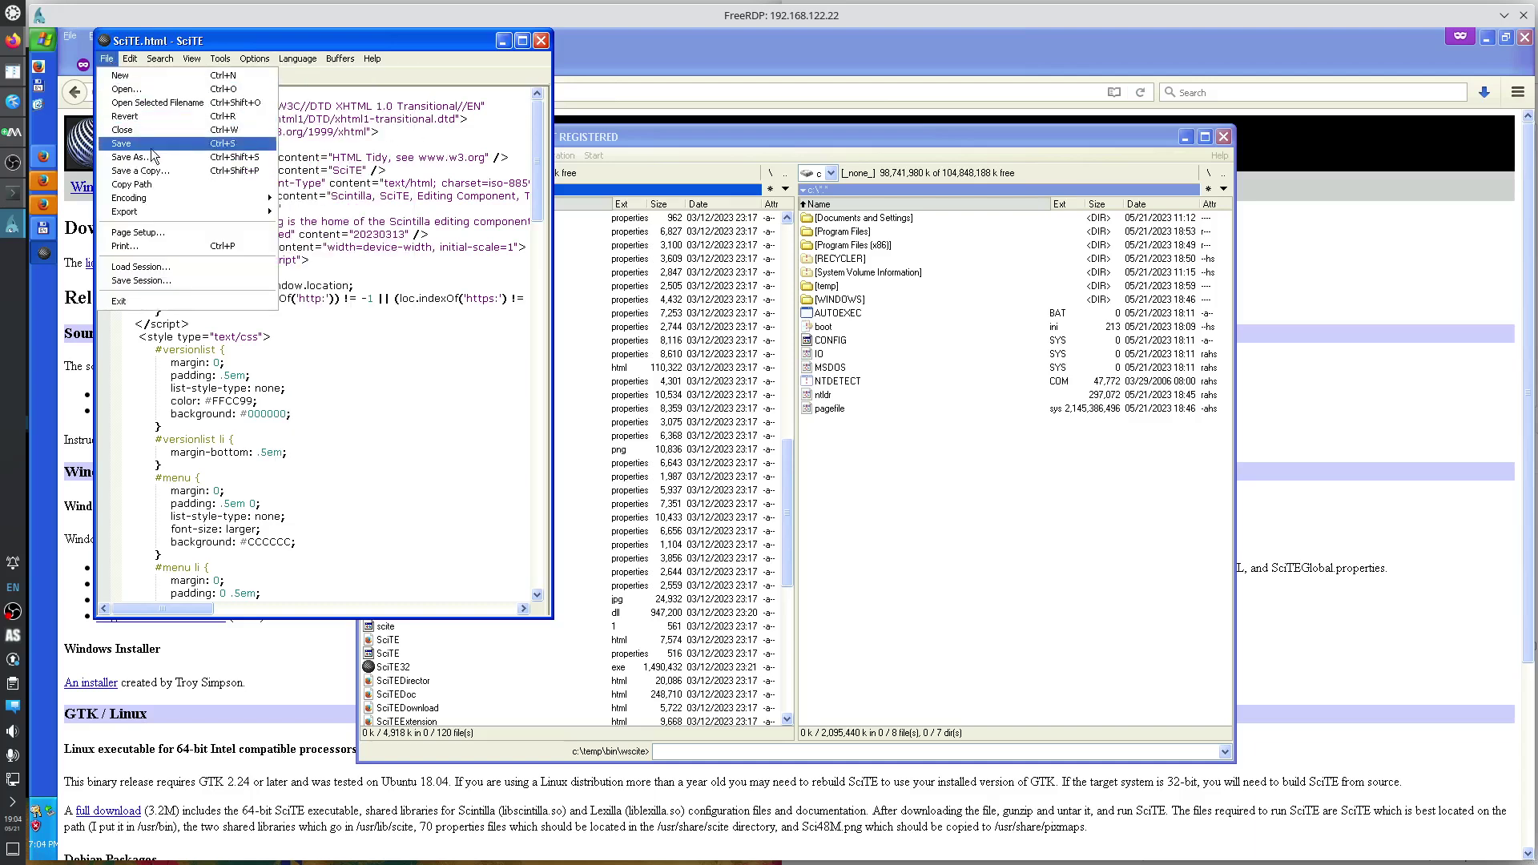
mouse_move(166, 201)
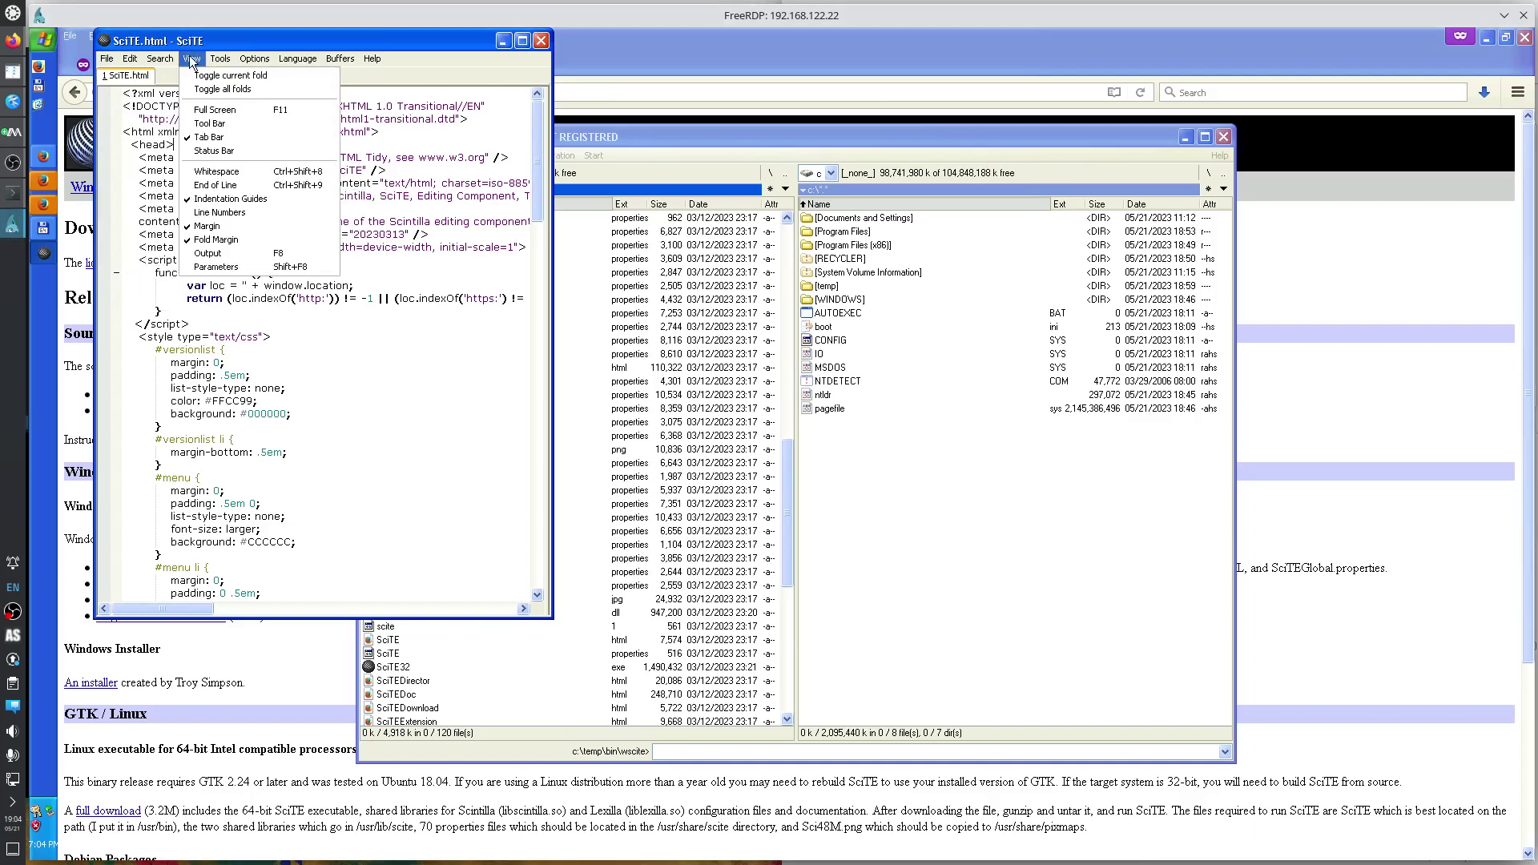
mouse_move(174, 61)
mouse_move(230, 66)
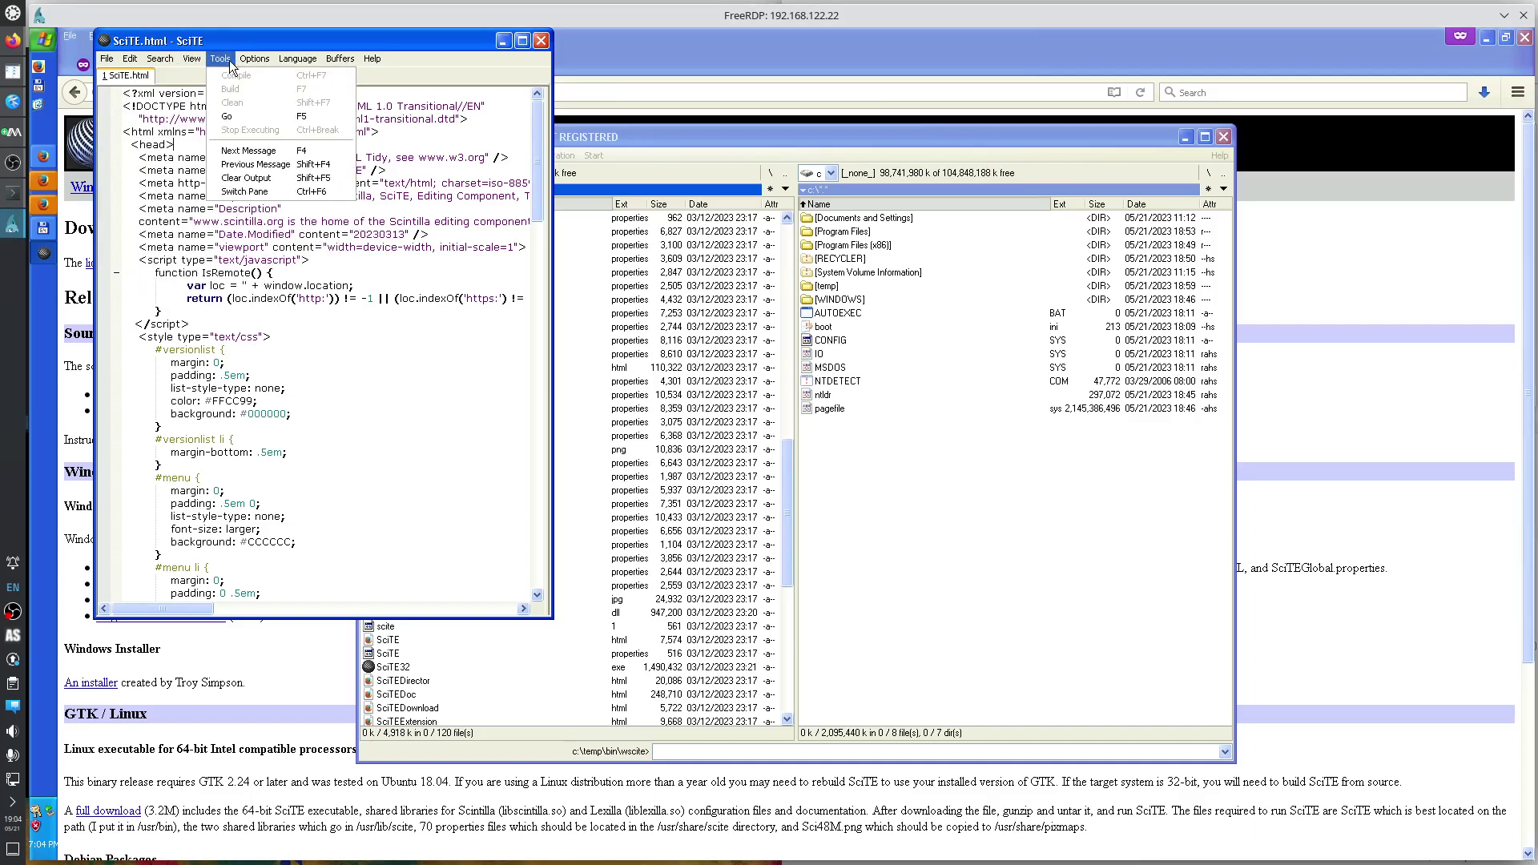
mouse_move(290, 167)
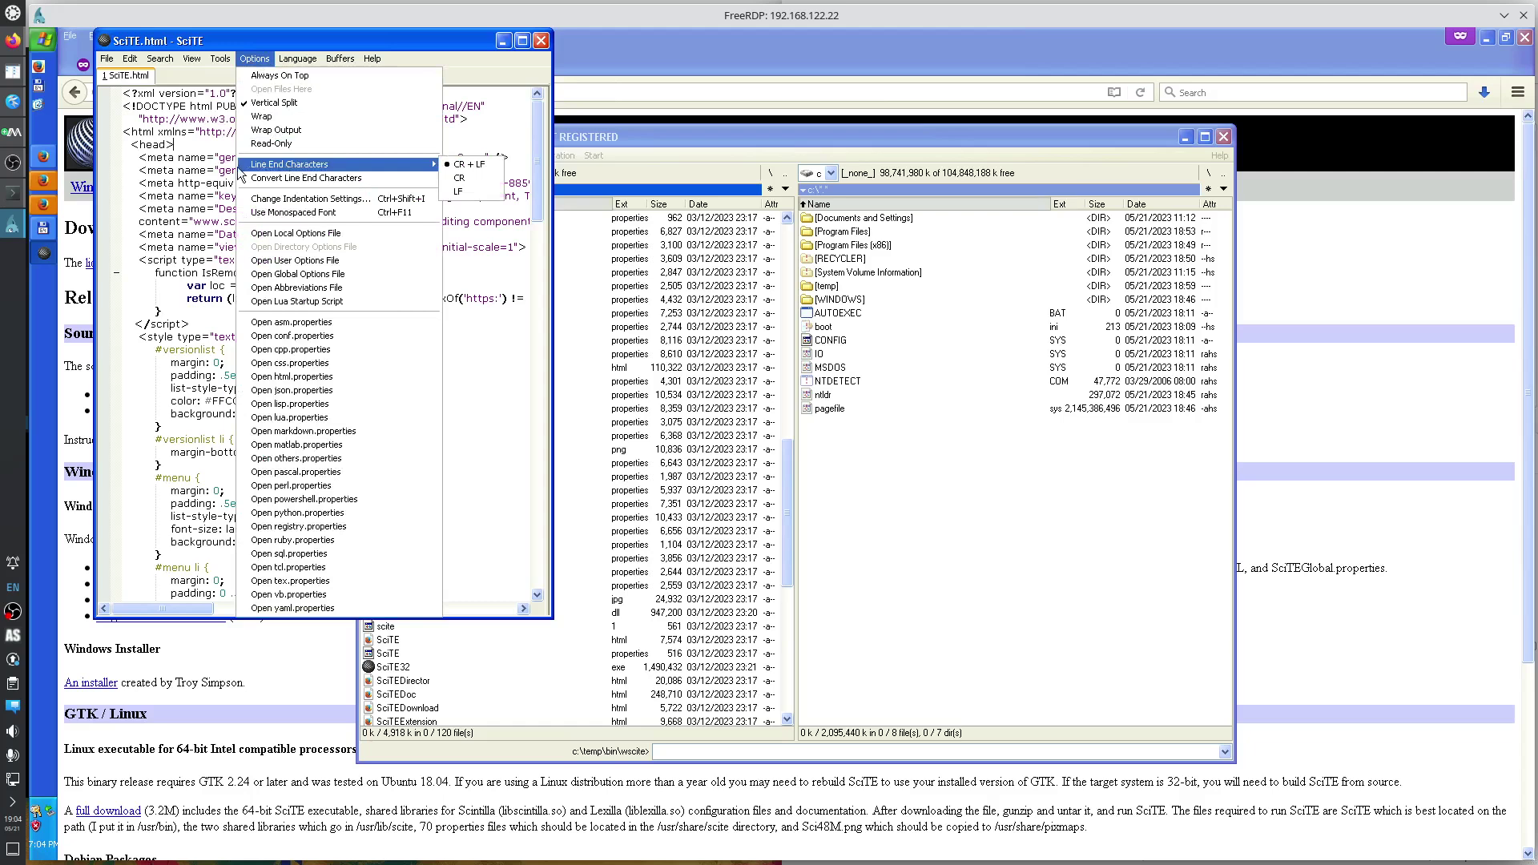
left_click(215, 169)
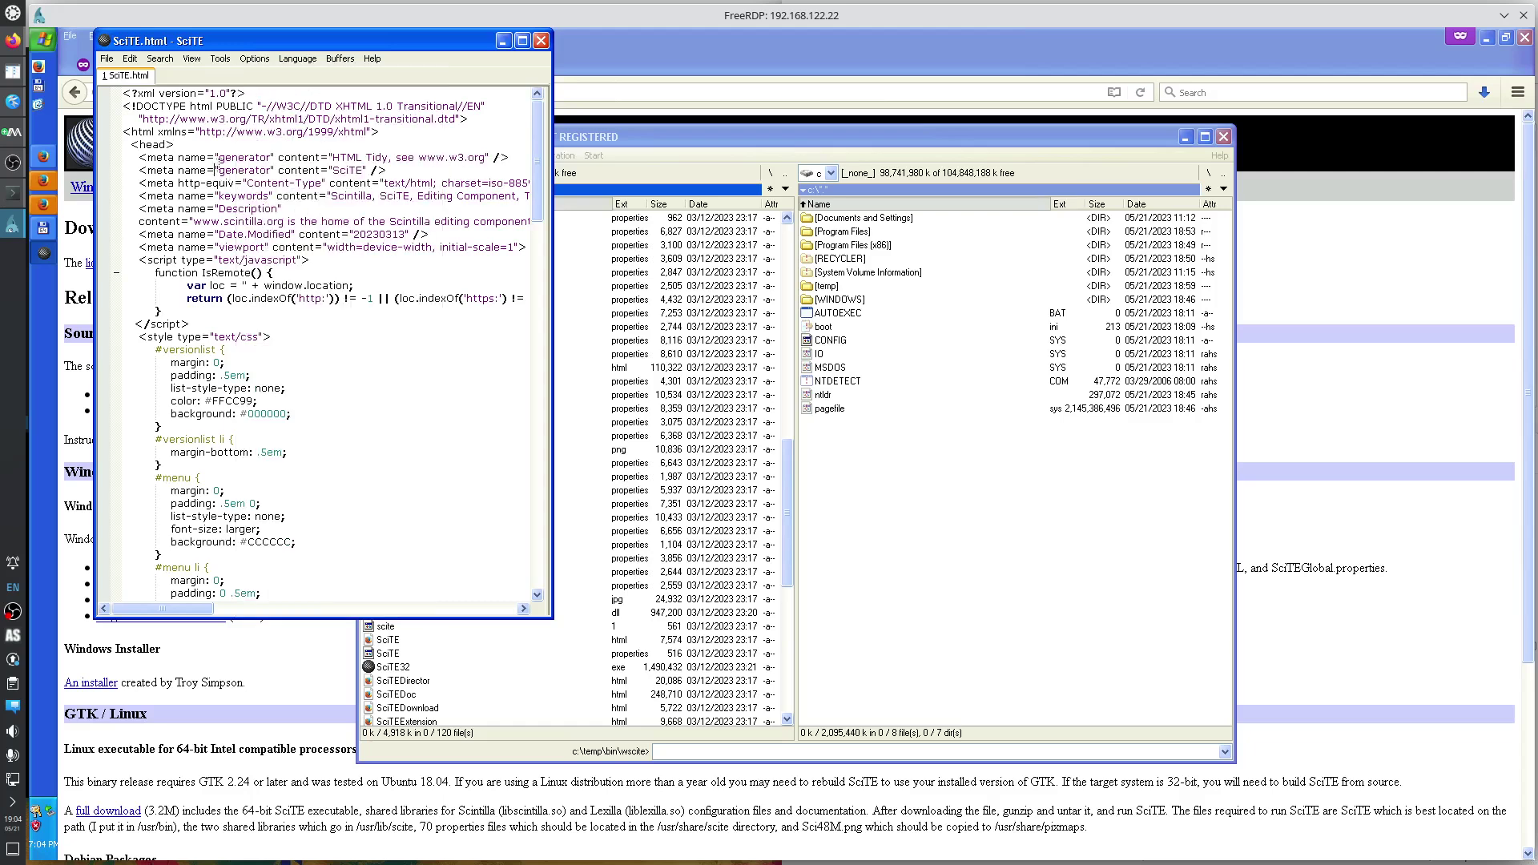
left_click(538, 40)
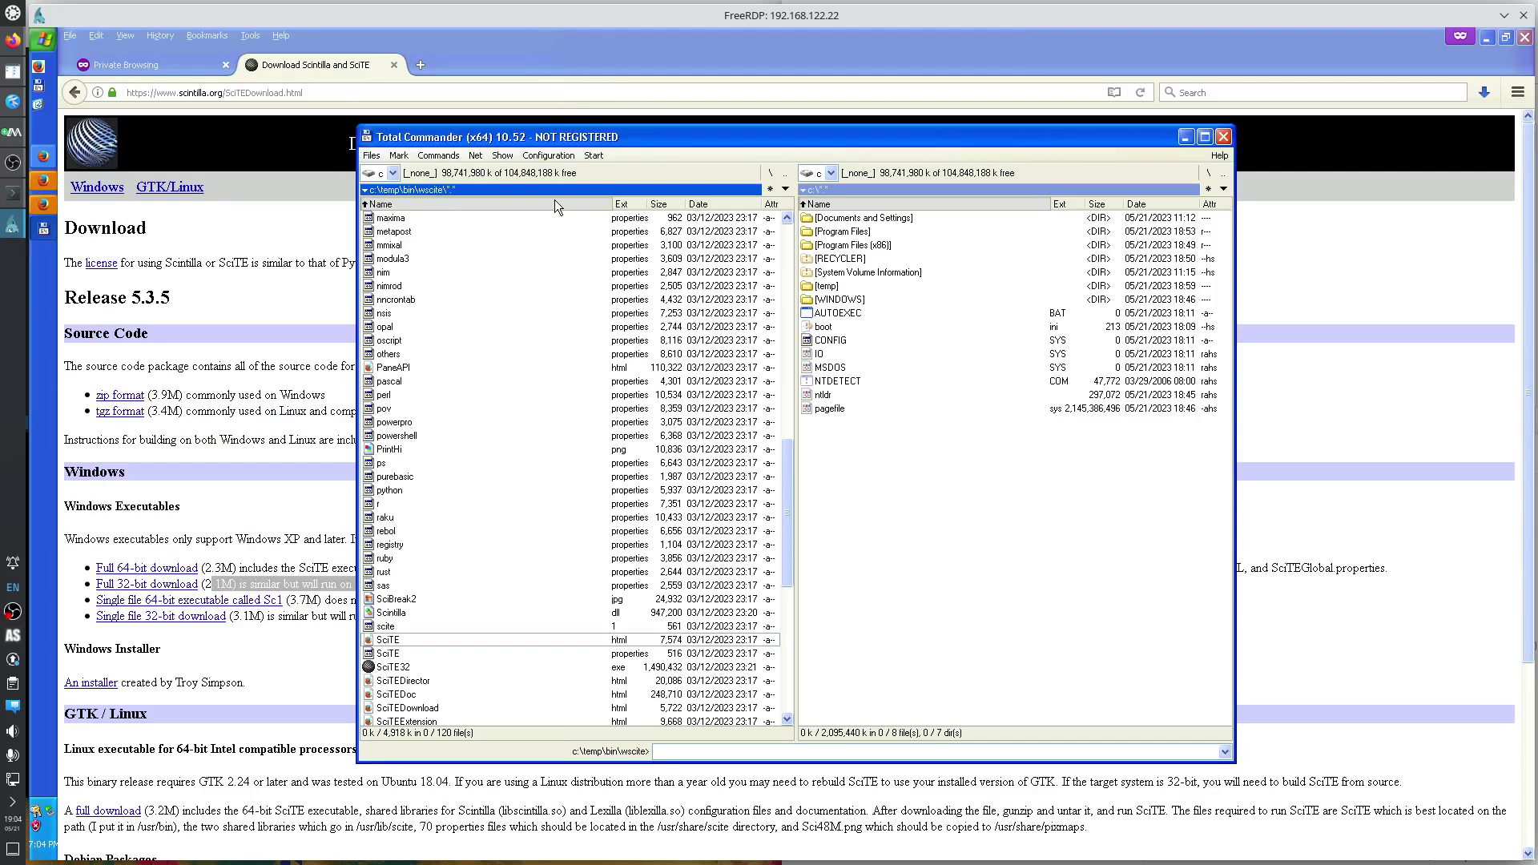
Minimize the VM's Firefox, show xp.md in Kate, and select the install-software notes on line 9.
left_click(1487, 40)
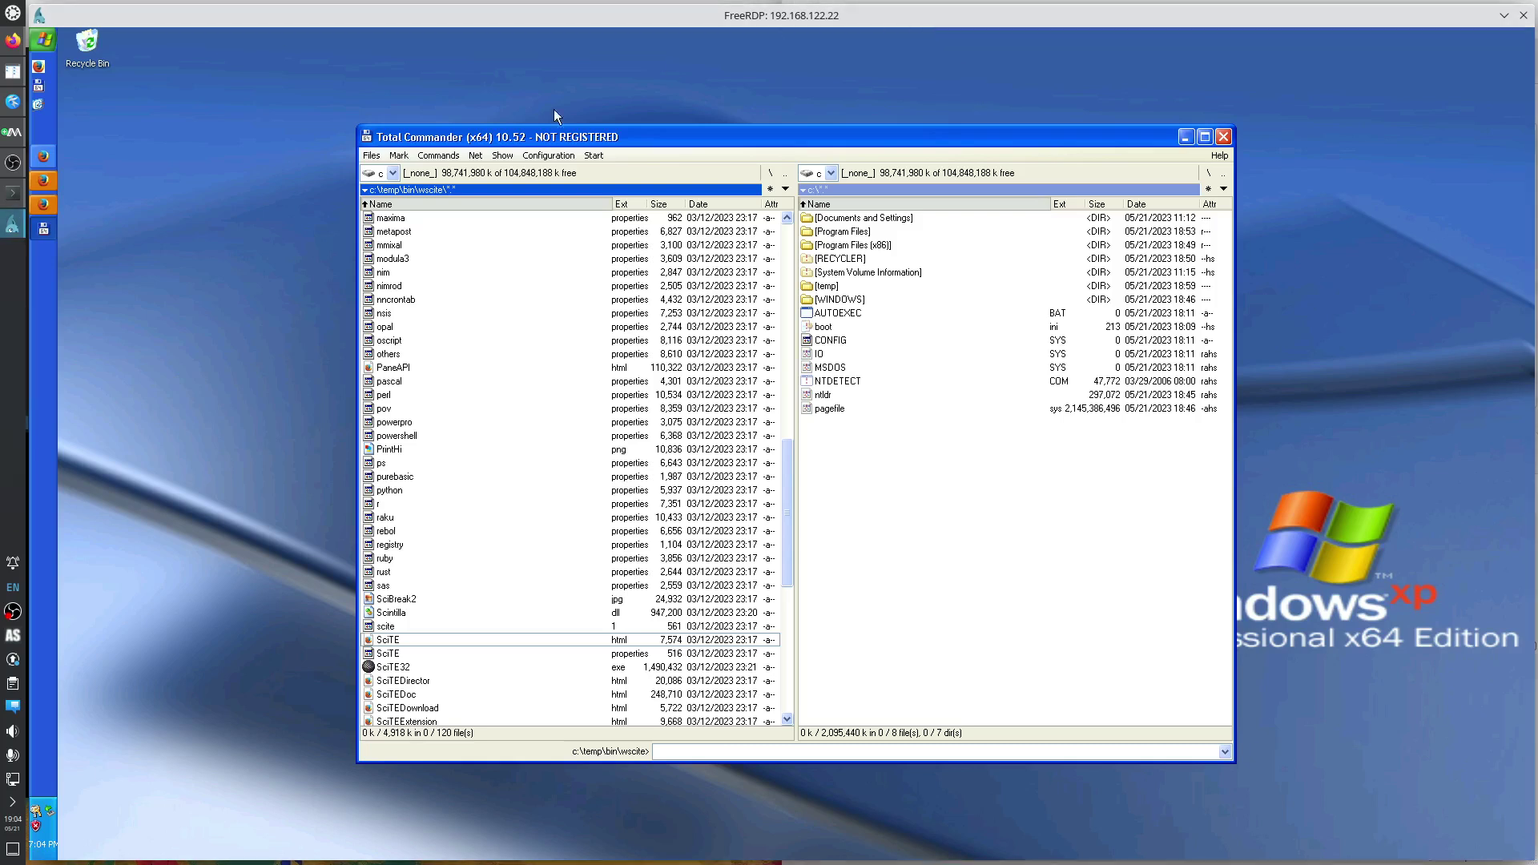
left_click(12, 102)
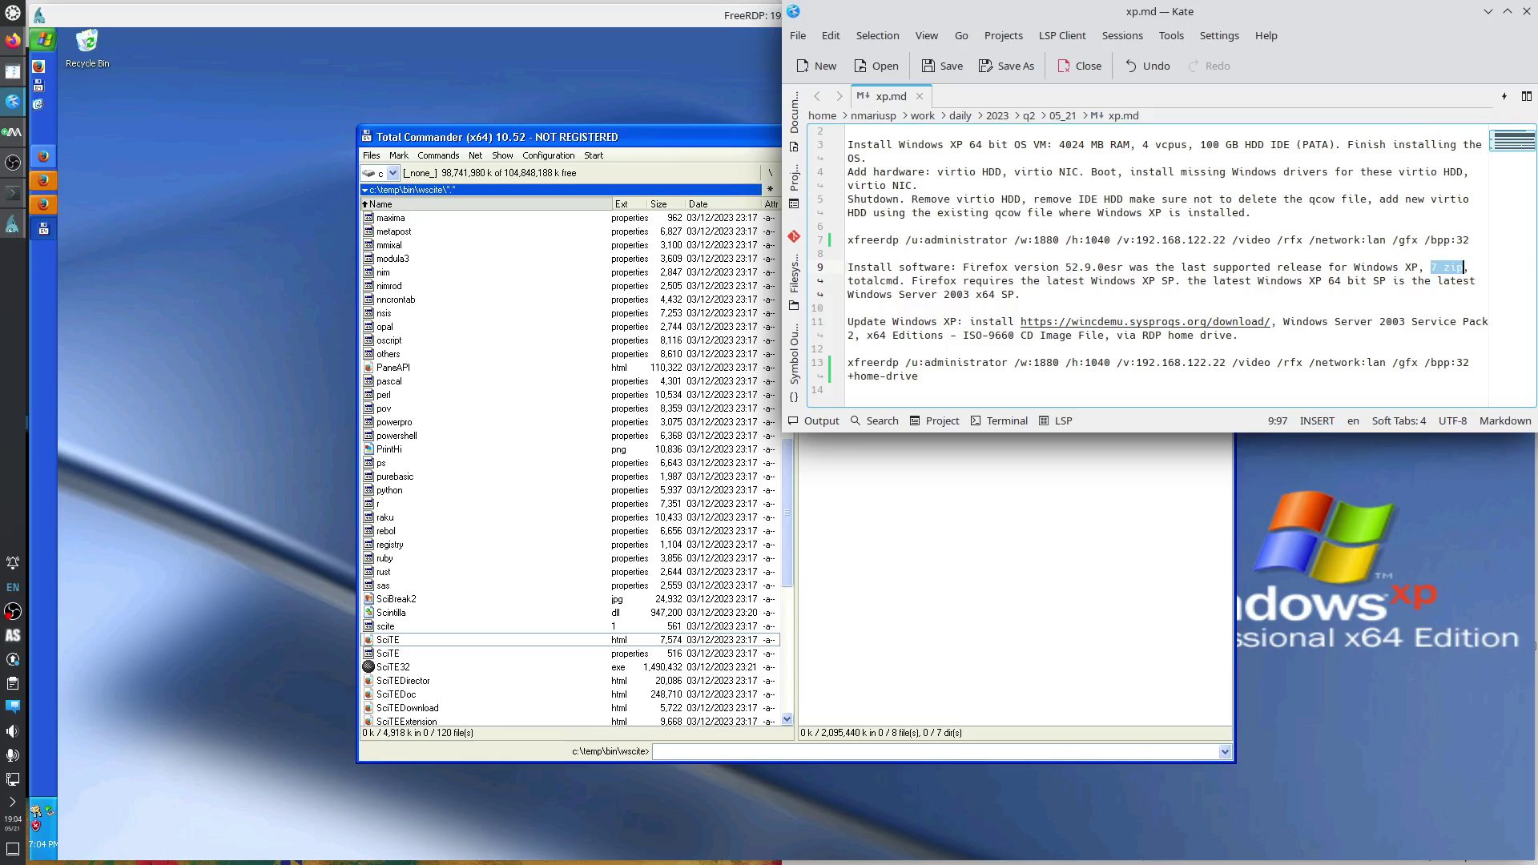
left_click_drag(1020, 294, 924, 269)
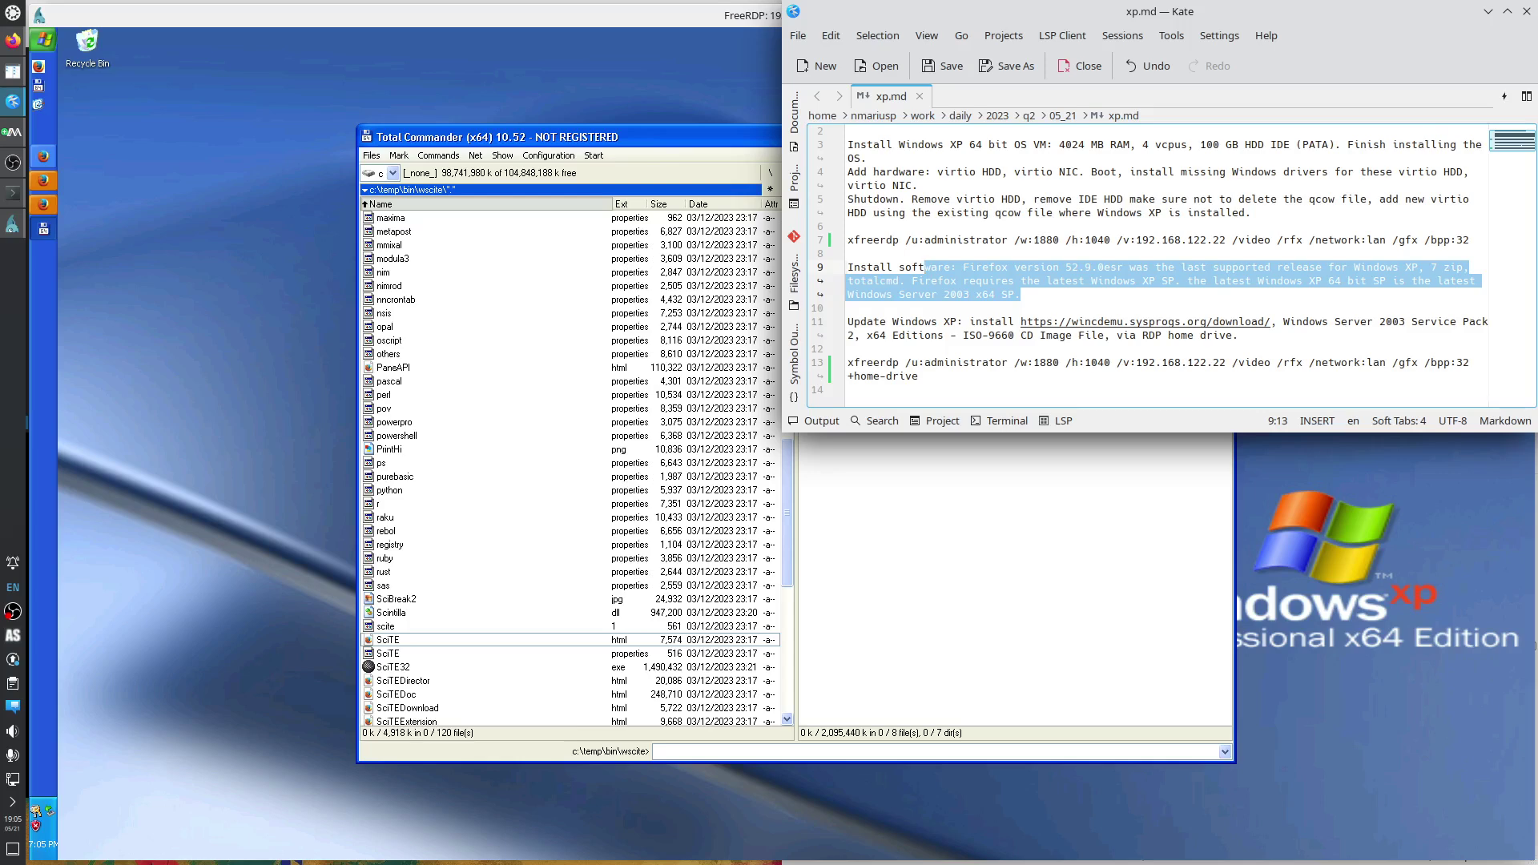
Check the April 8, 2014 end-of-support date in the Sysinternals Suite For Windows XP thread.
left_click(12, 163)
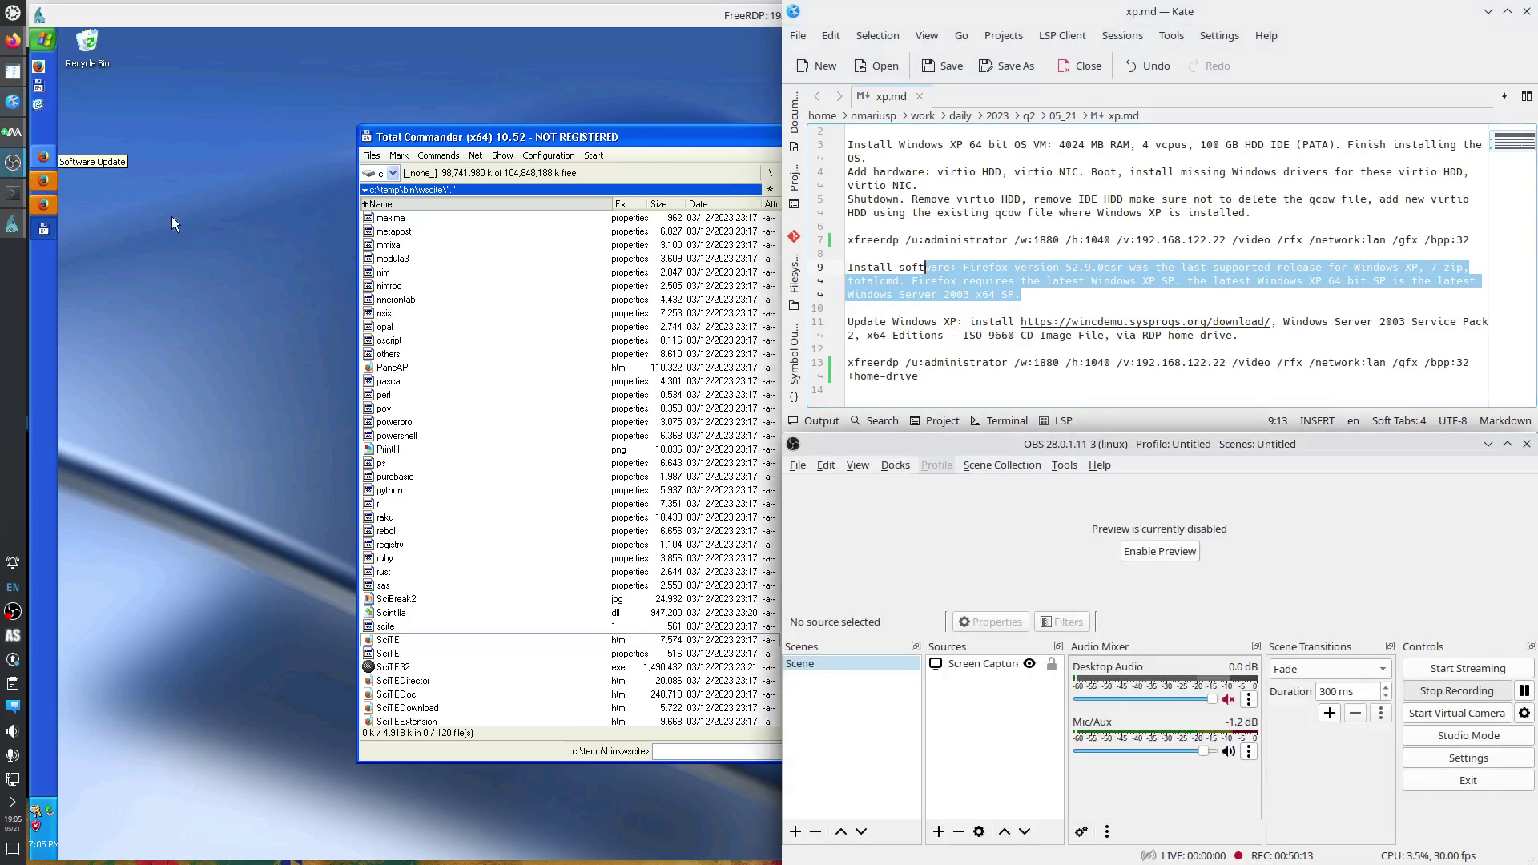
left_click(1523, 690)
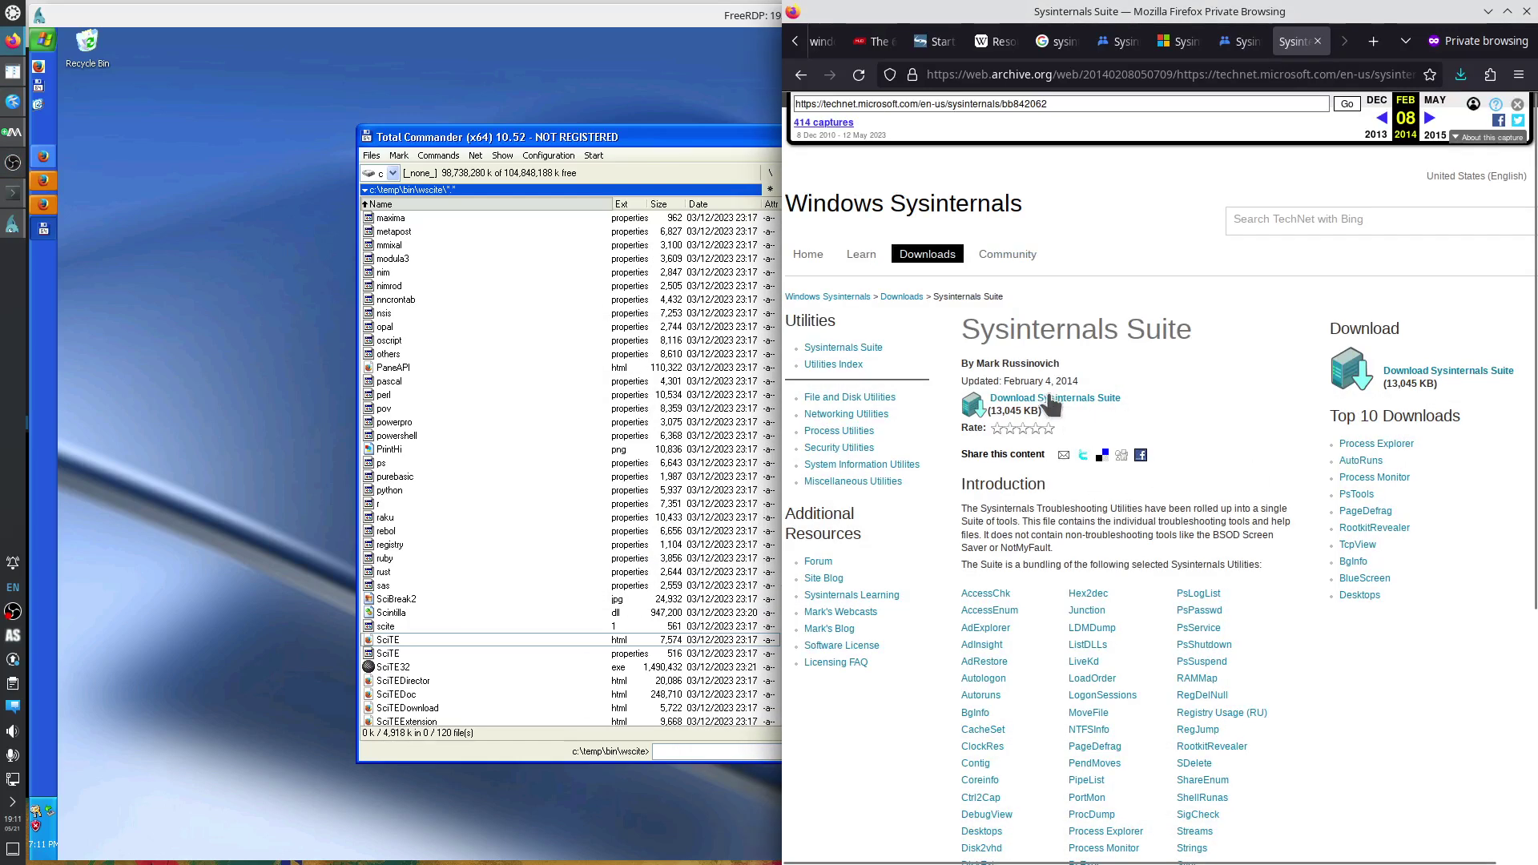
left_click(1241, 44)
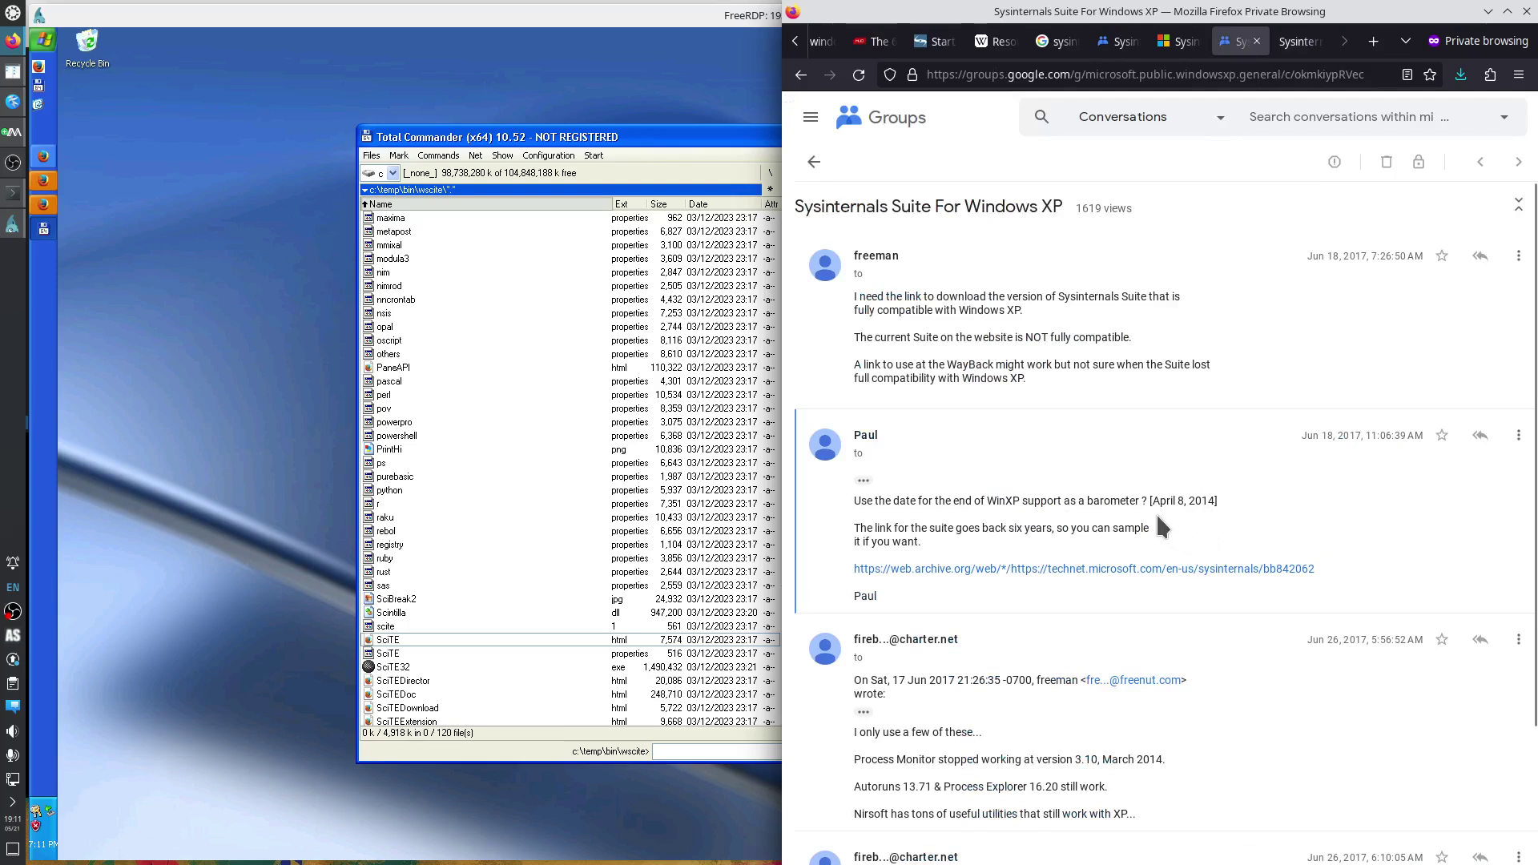
left_click_drag(984, 501, 1092, 512)
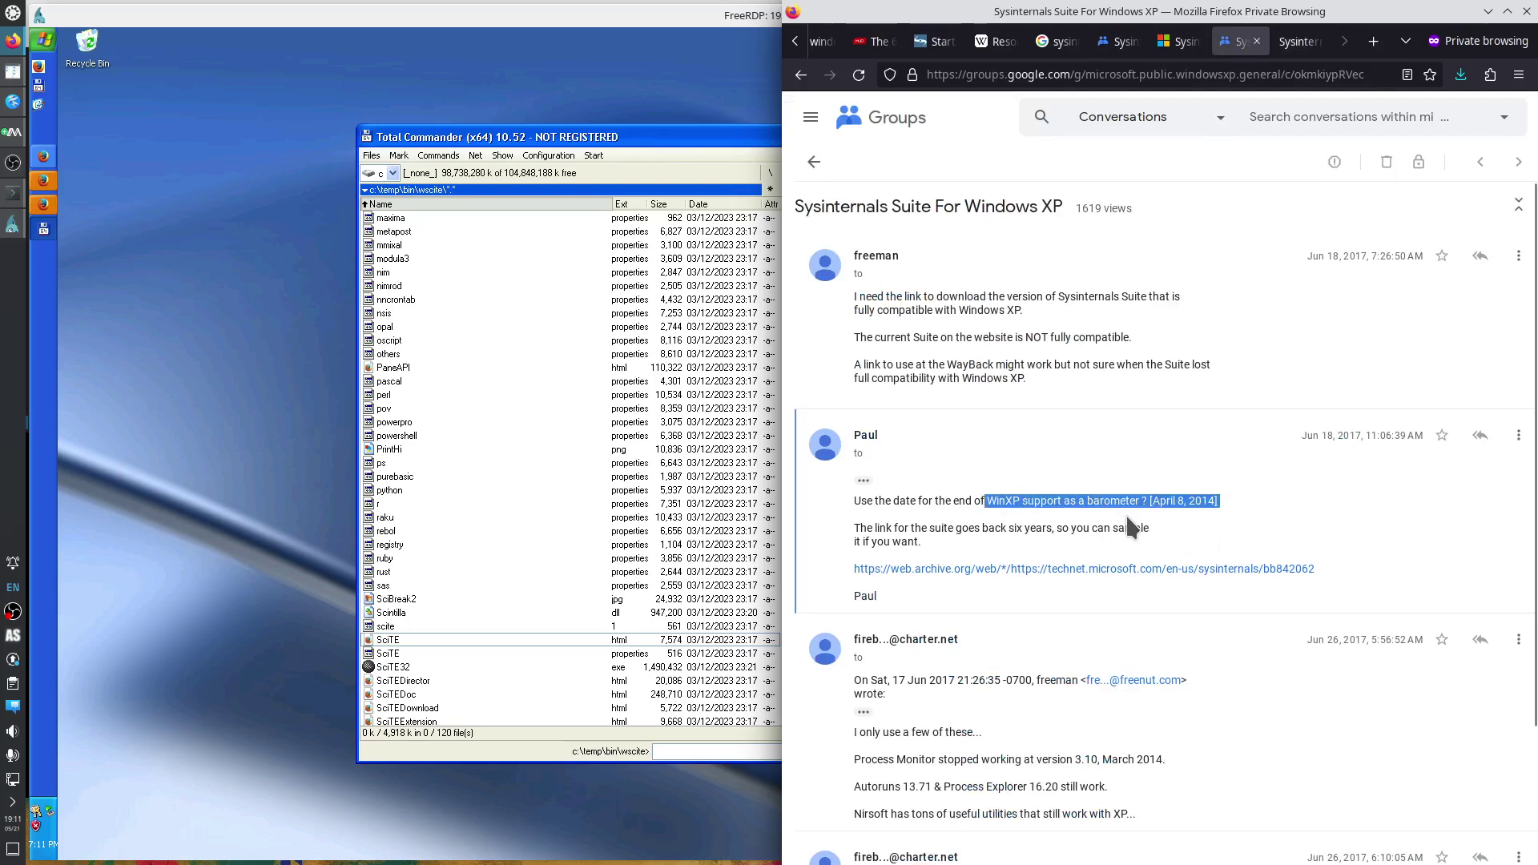
left_click_drag(1189, 501, 1213, 505)
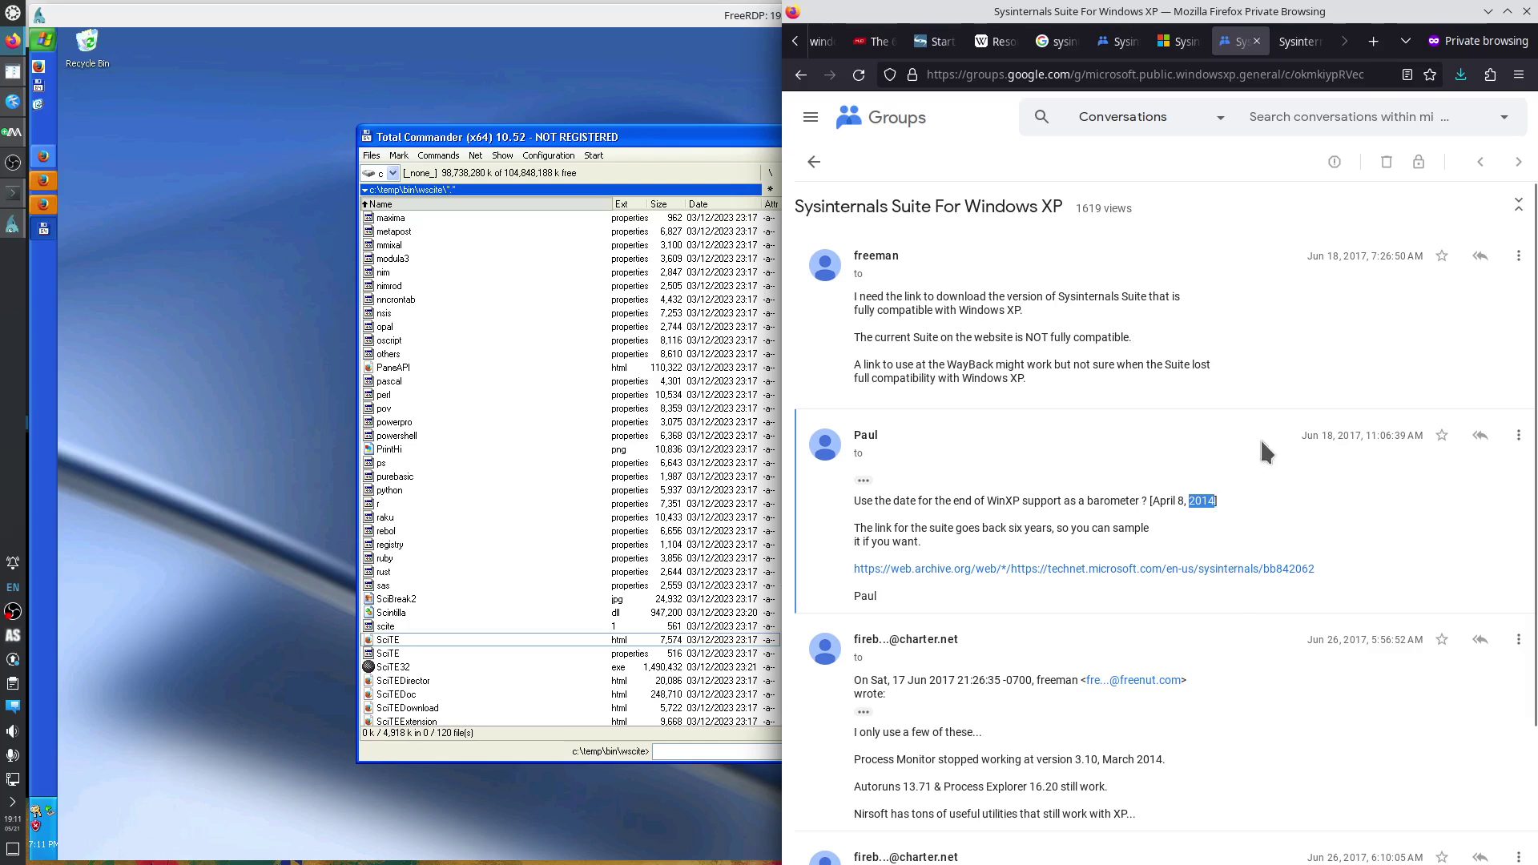
Copy the Download Sysinternals Suite link address from the archived page.
left_click(1298, 41)
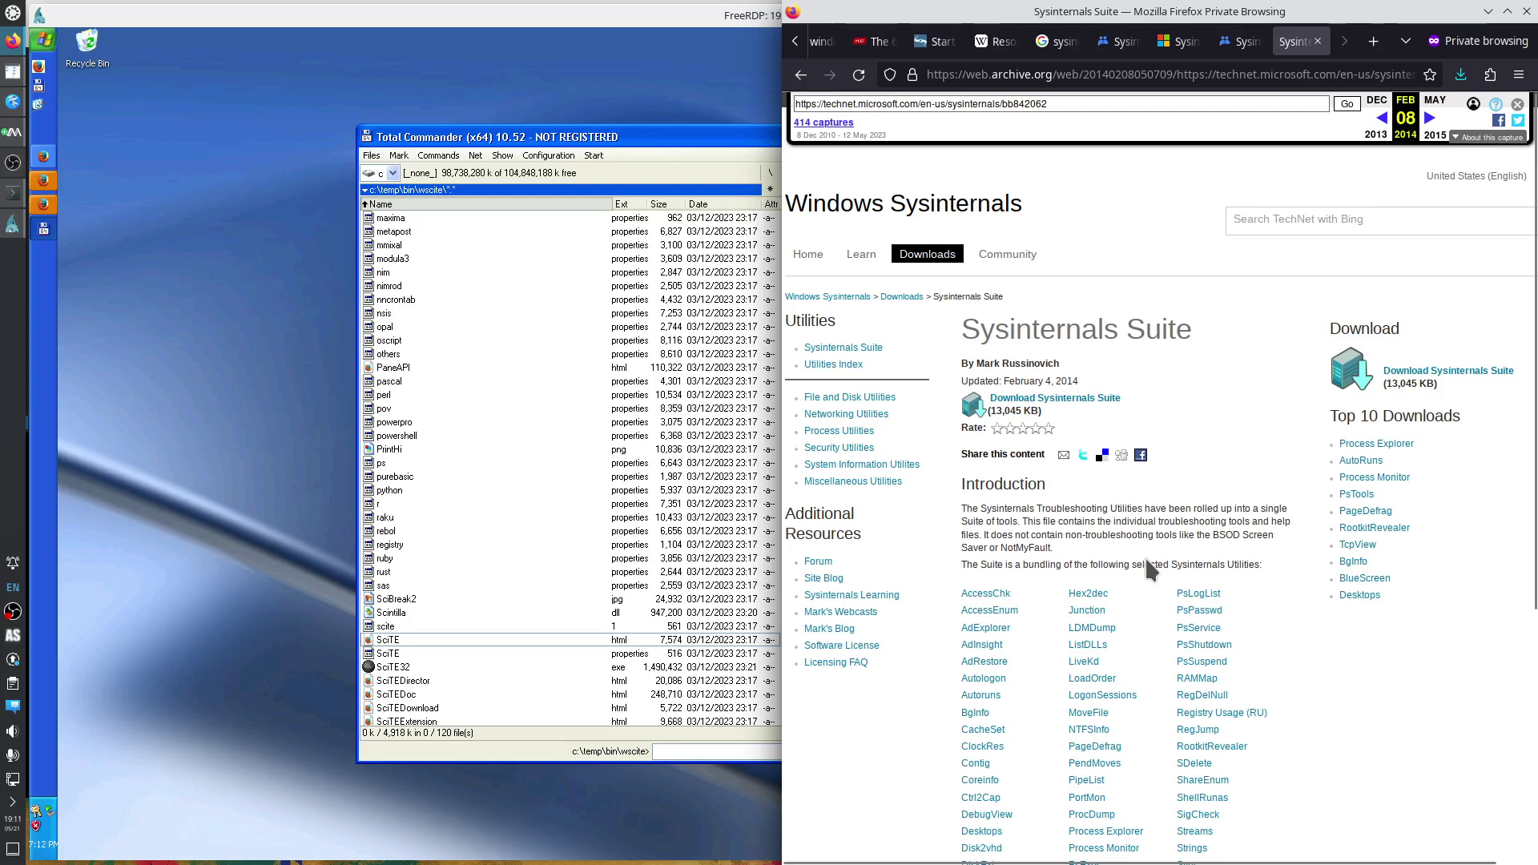
right_click(1085, 403)
left_click(1135, 525)
Dismiss the Windows XP VM's Software Update notice.
left_click(40, 205)
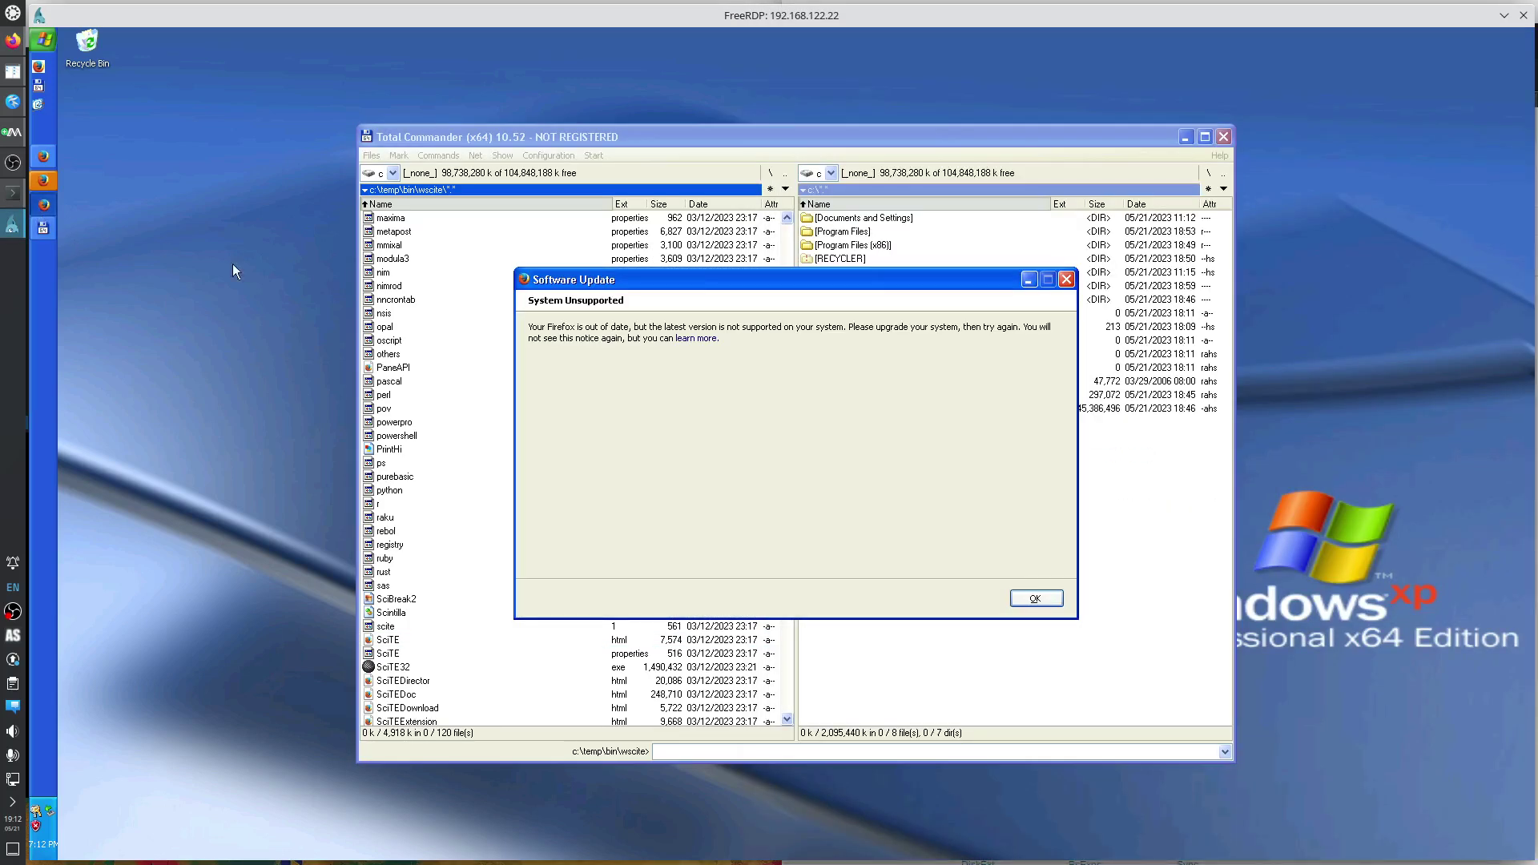
left_click(1036, 600)
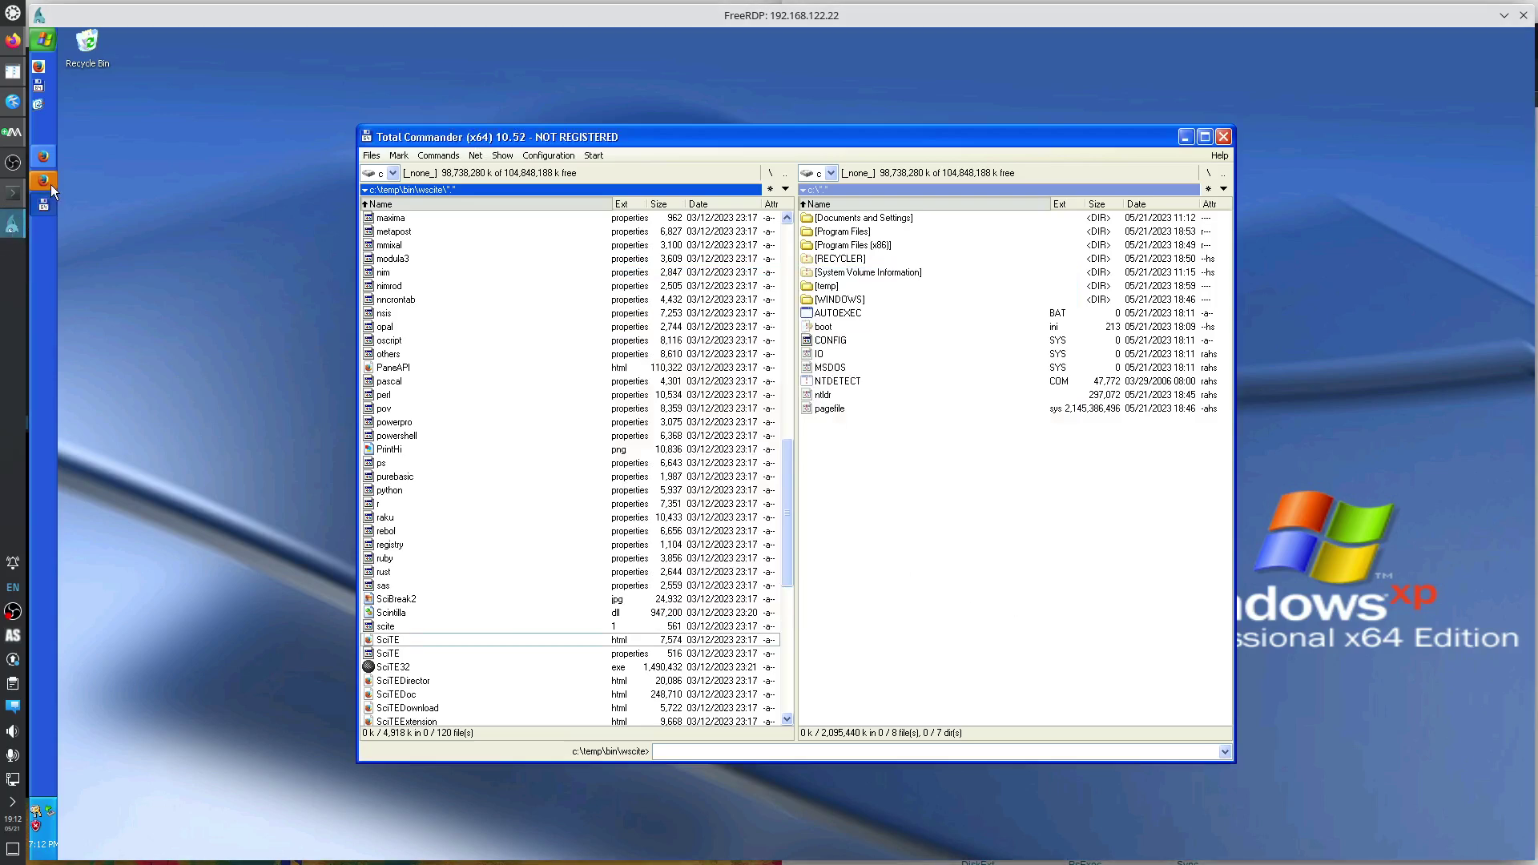
left_click(45, 182)
Dismiss the unsupported-system notice again and return to the VM's Firefox window.
left_click(1040, 597)
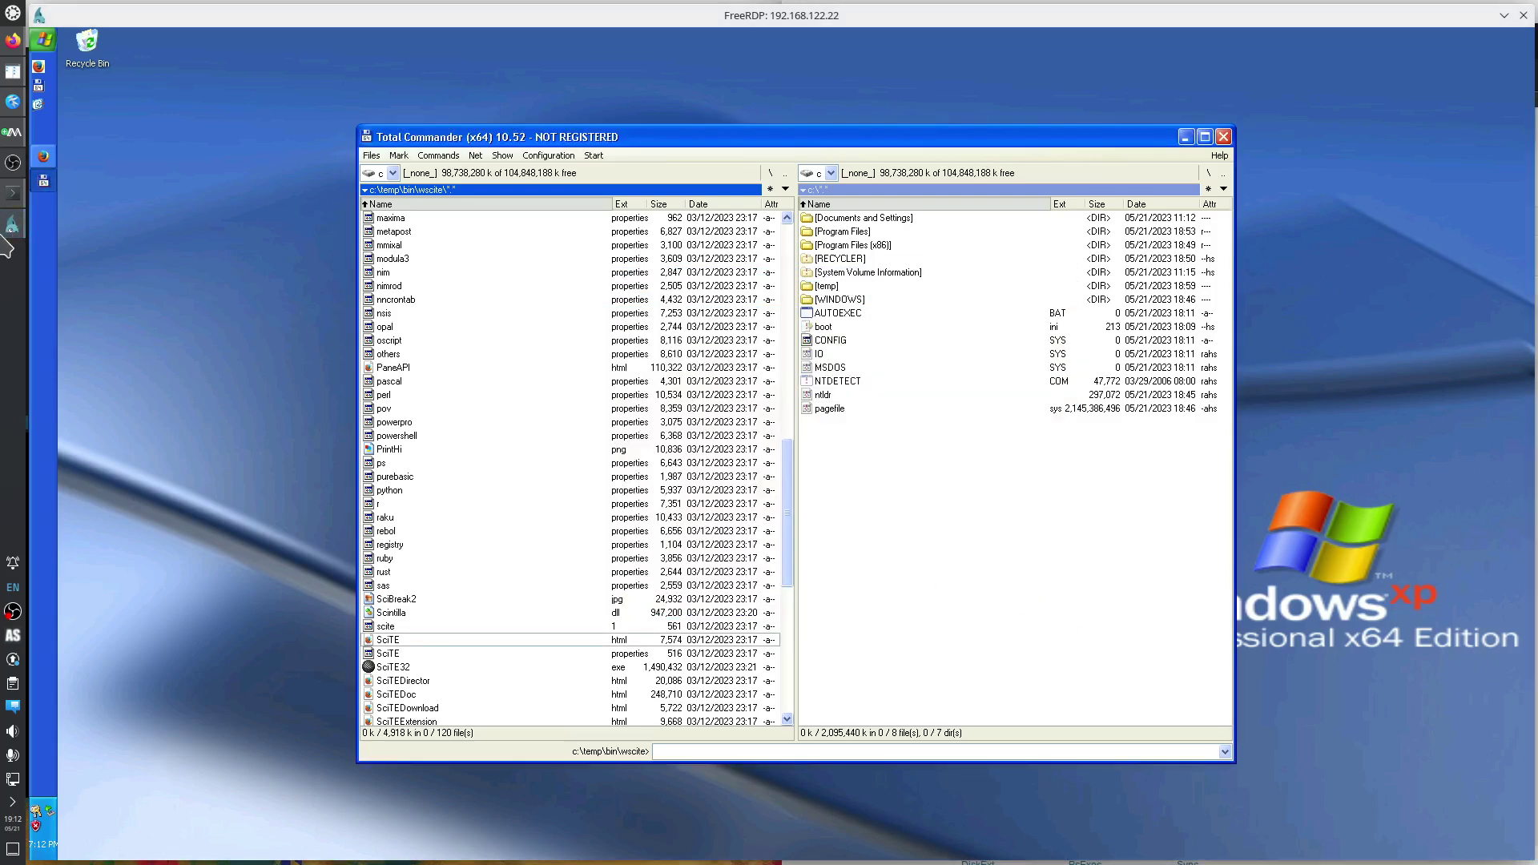
left_click(47, 160)
left_click(279, 253)
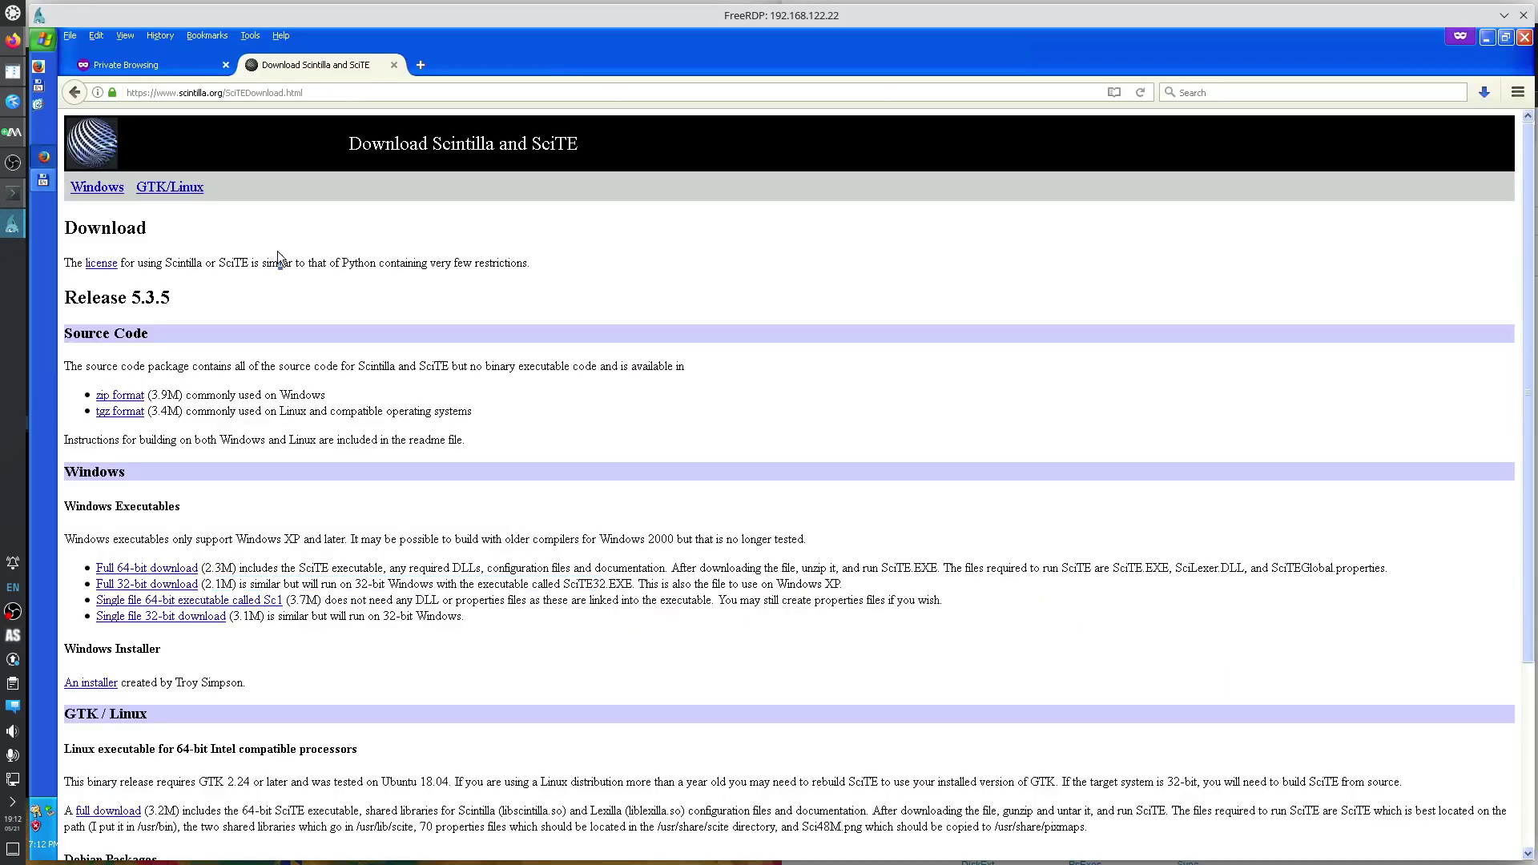
Load the copied archive link in a new tab and save SysinternalsSuite.zip into temp.
key("ctrl+t")
key("ctrl+v")
key("Return")
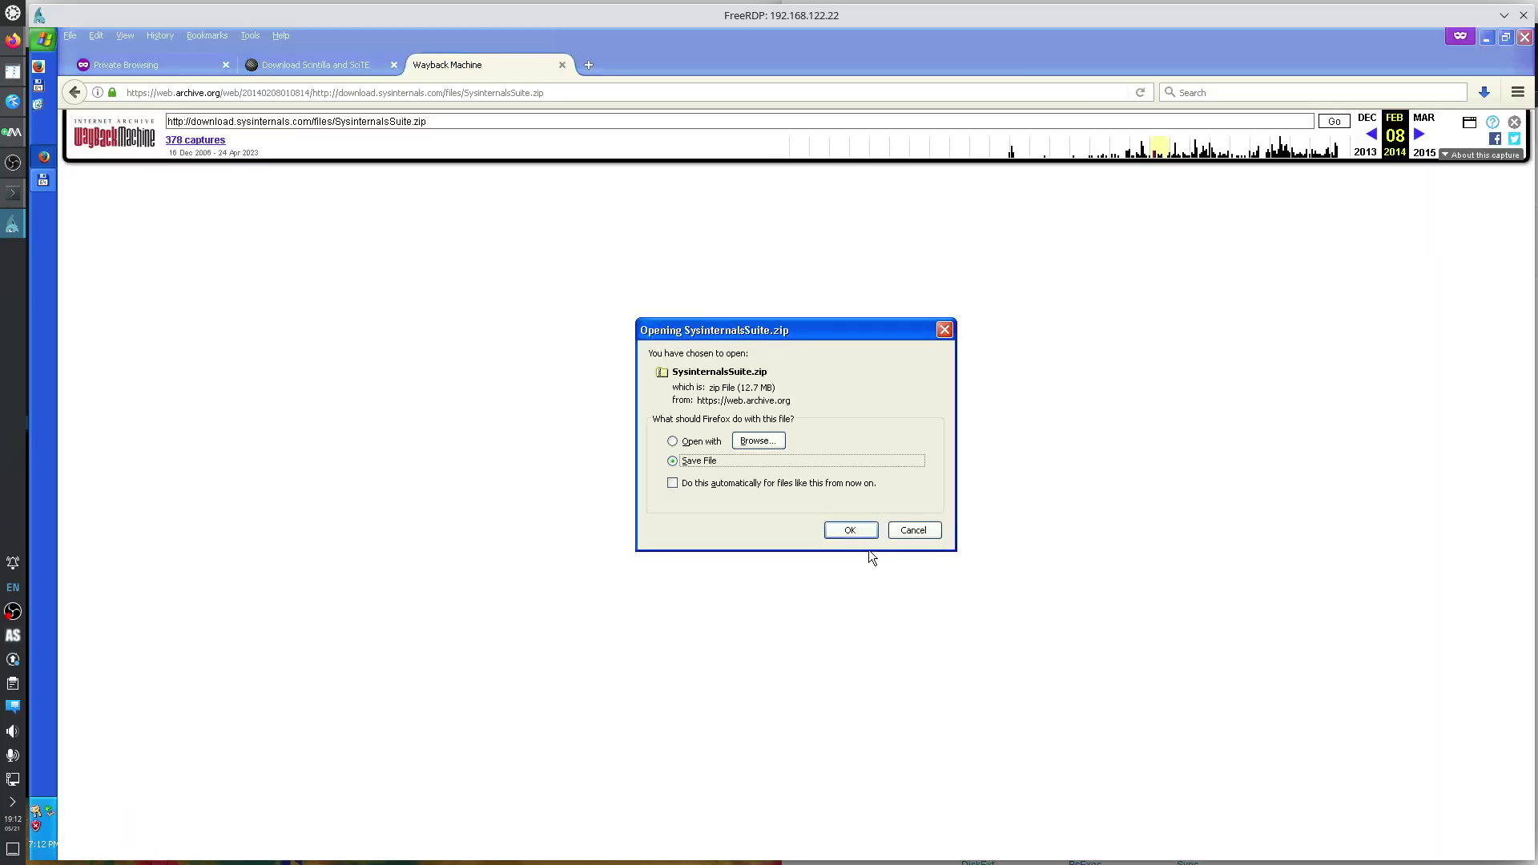
left_click(861, 535)
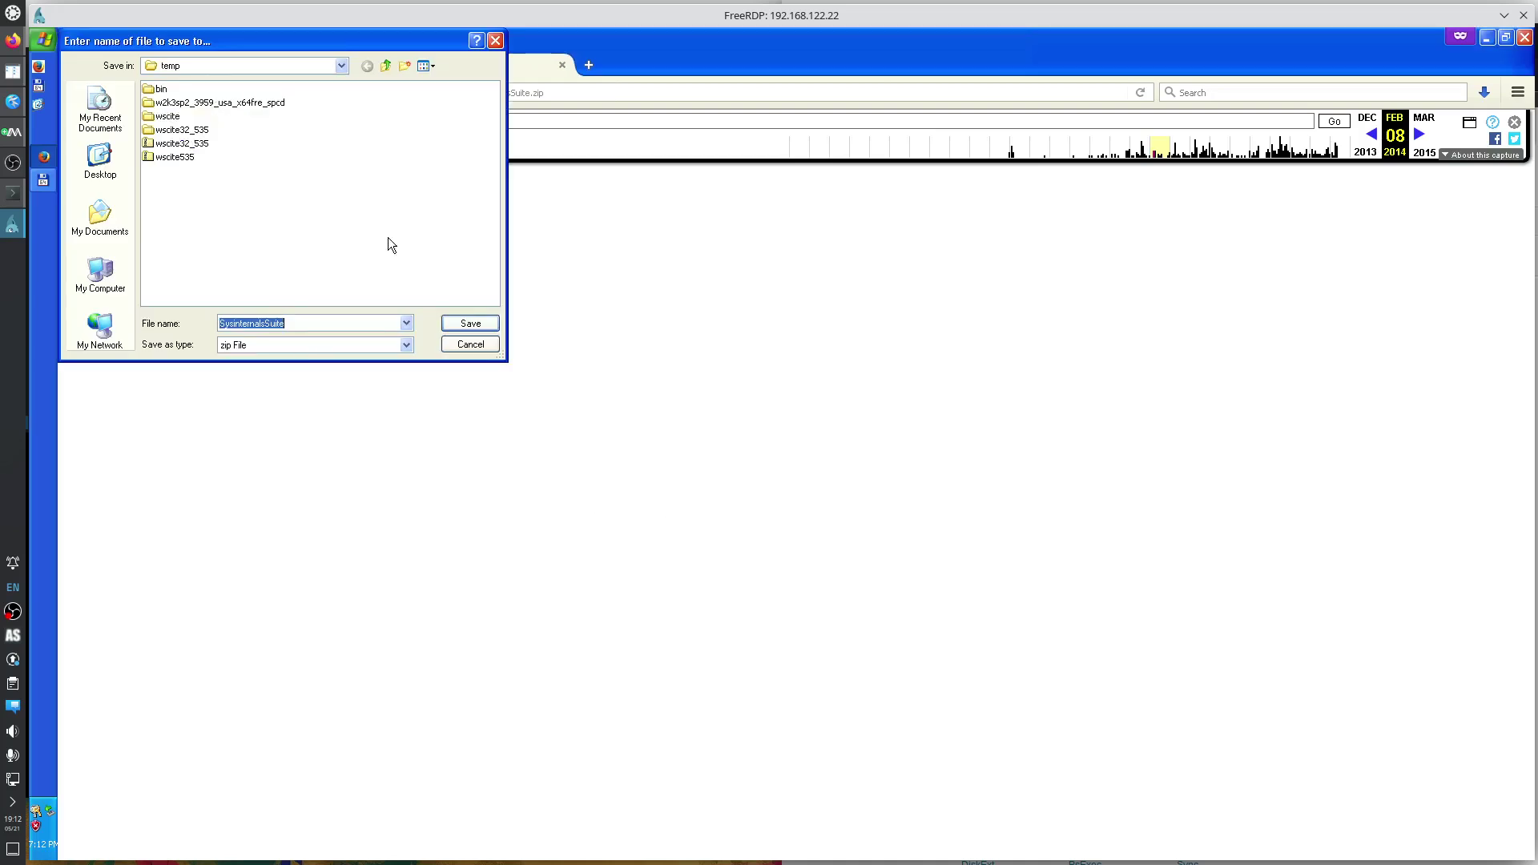
left_click(474, 326)
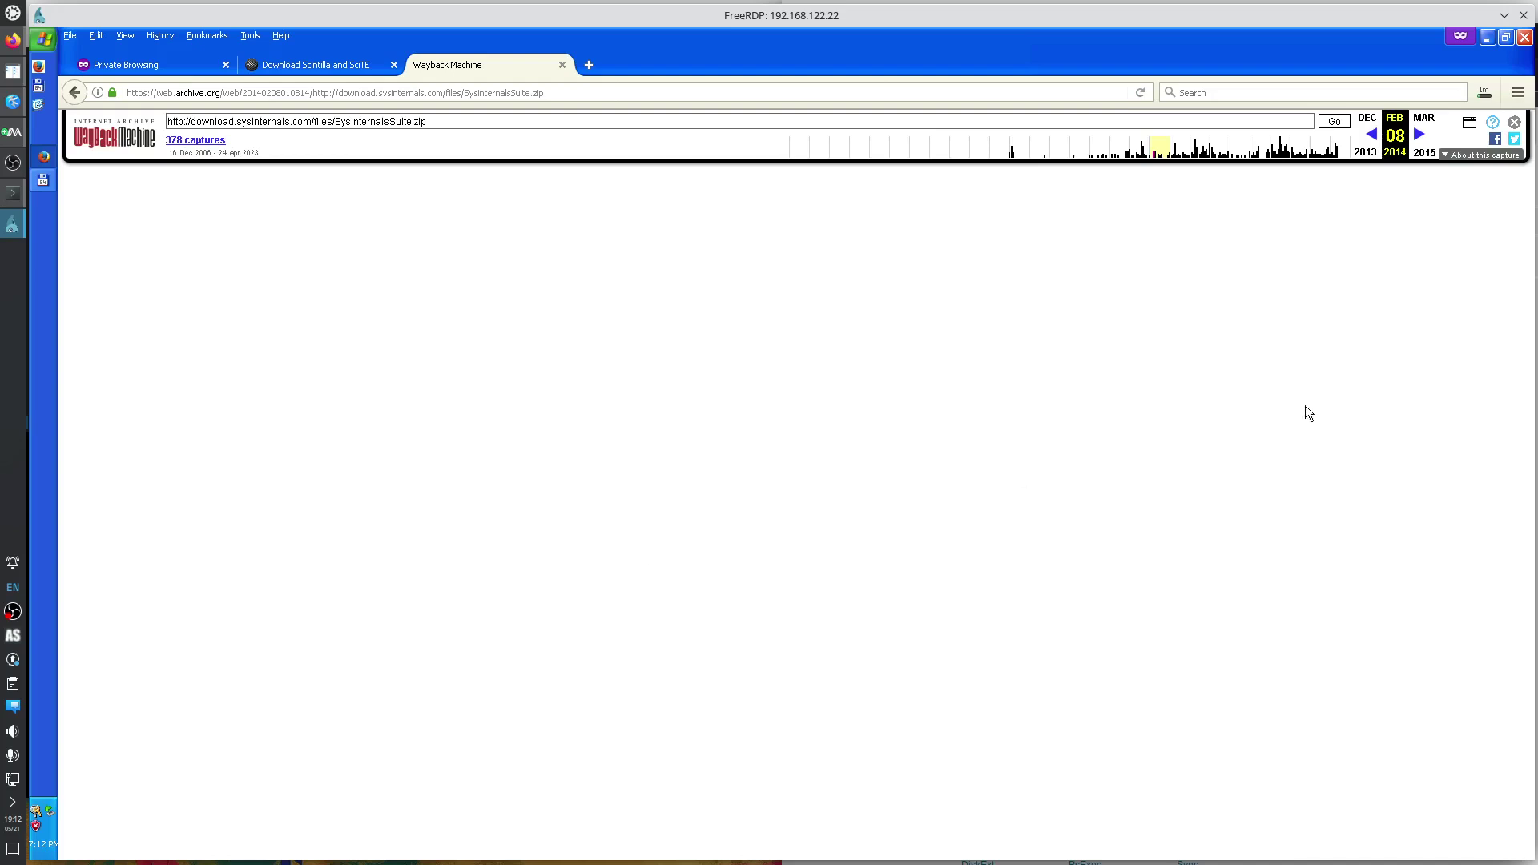
left_click(1483, 96)
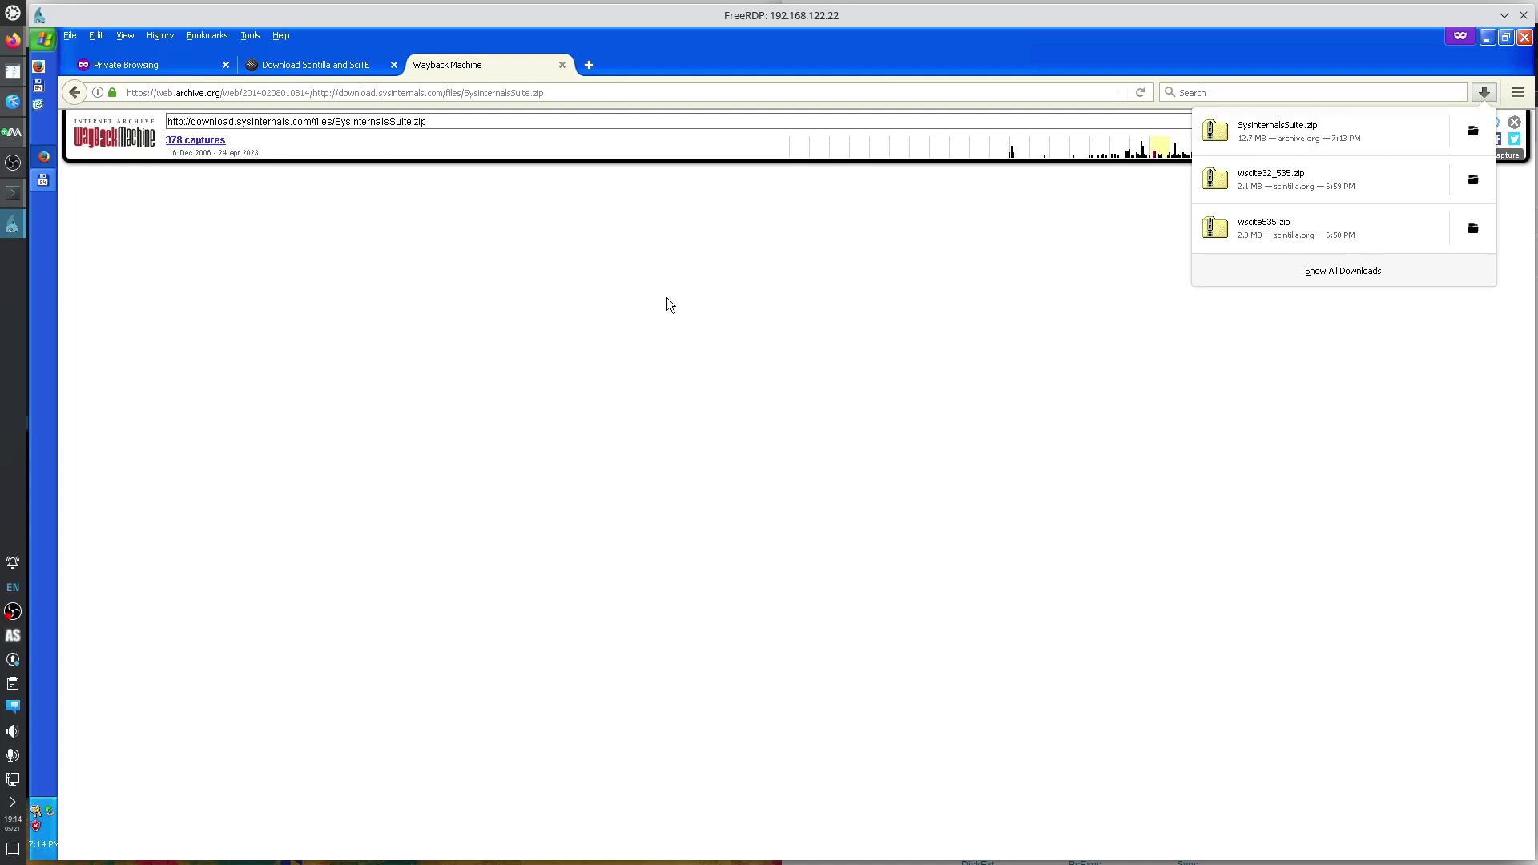
Extract SysinternalsSuite.zip in c:\temp into its own SysinternalsSuite folder with 7-Zip.
left_click(43, 181)
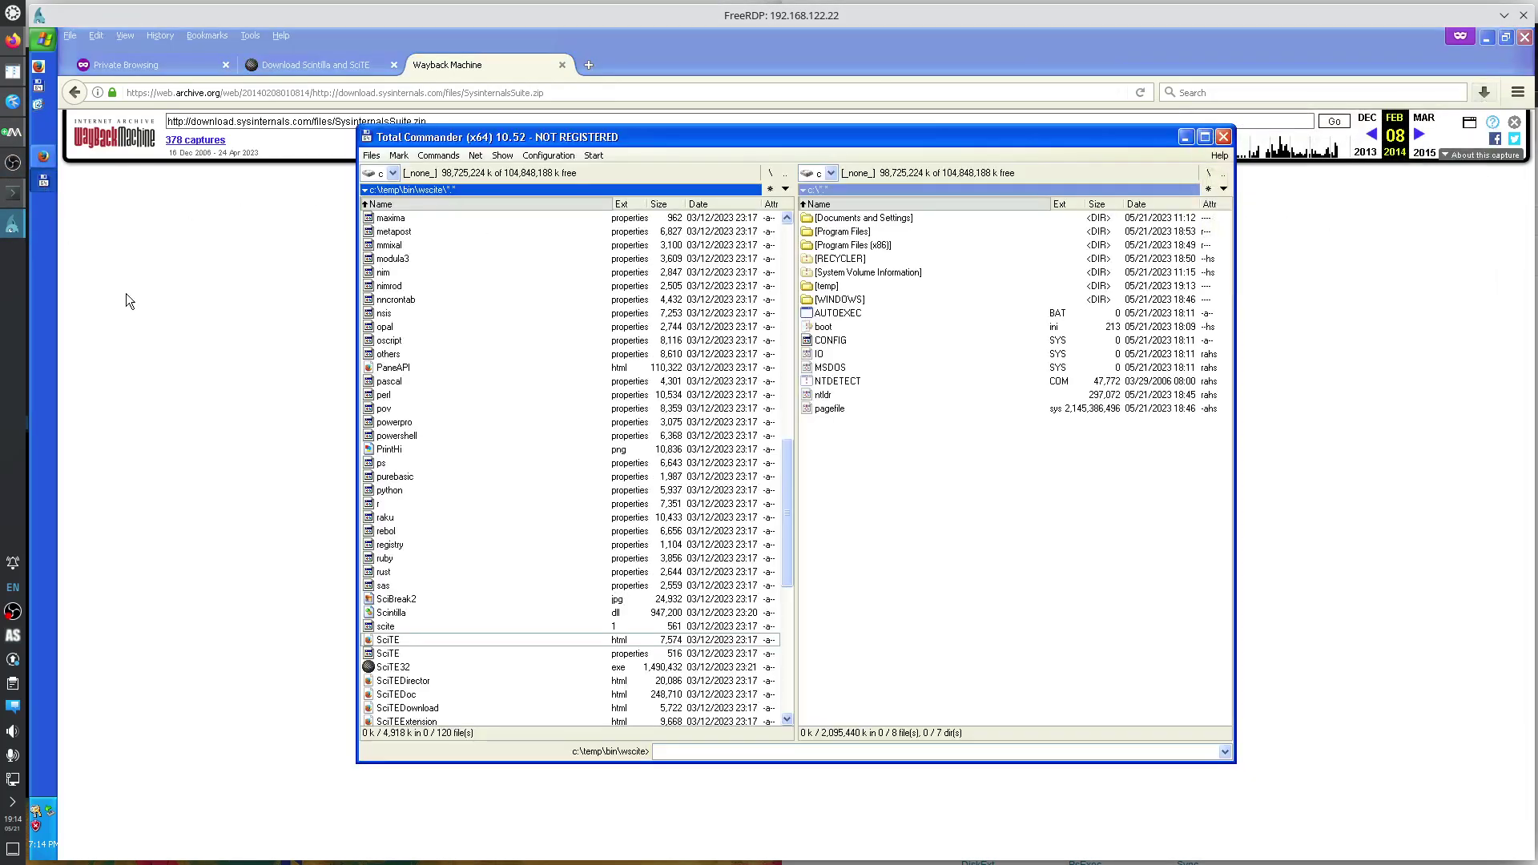
key("BackSpace")
key("BackSpace")
key("Down")
key("Down")
key("Down")
key("Down")
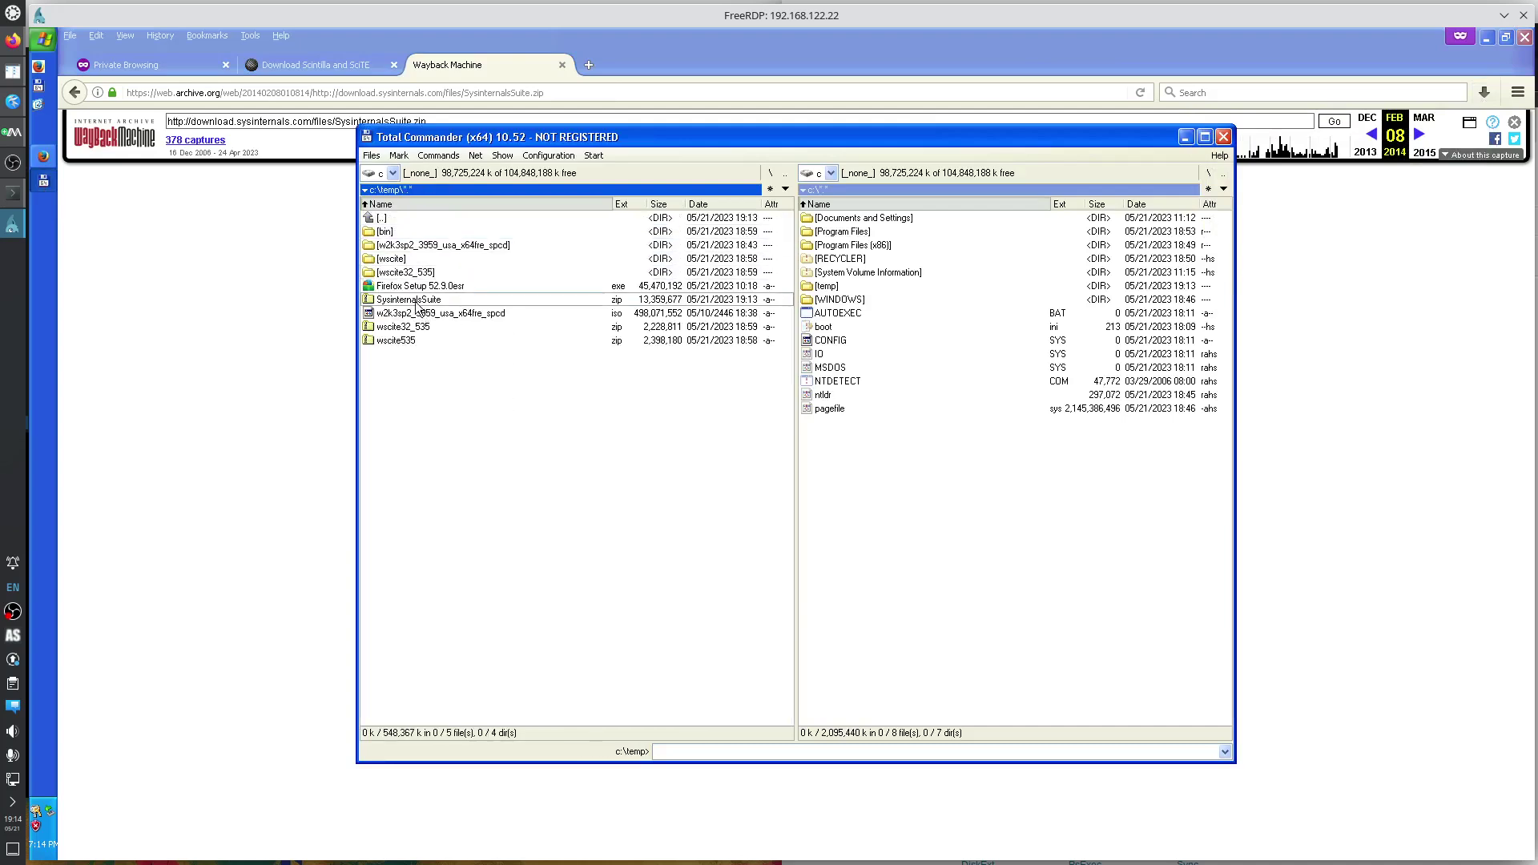
right_click(423, 299)
mouse_move(486, 383)
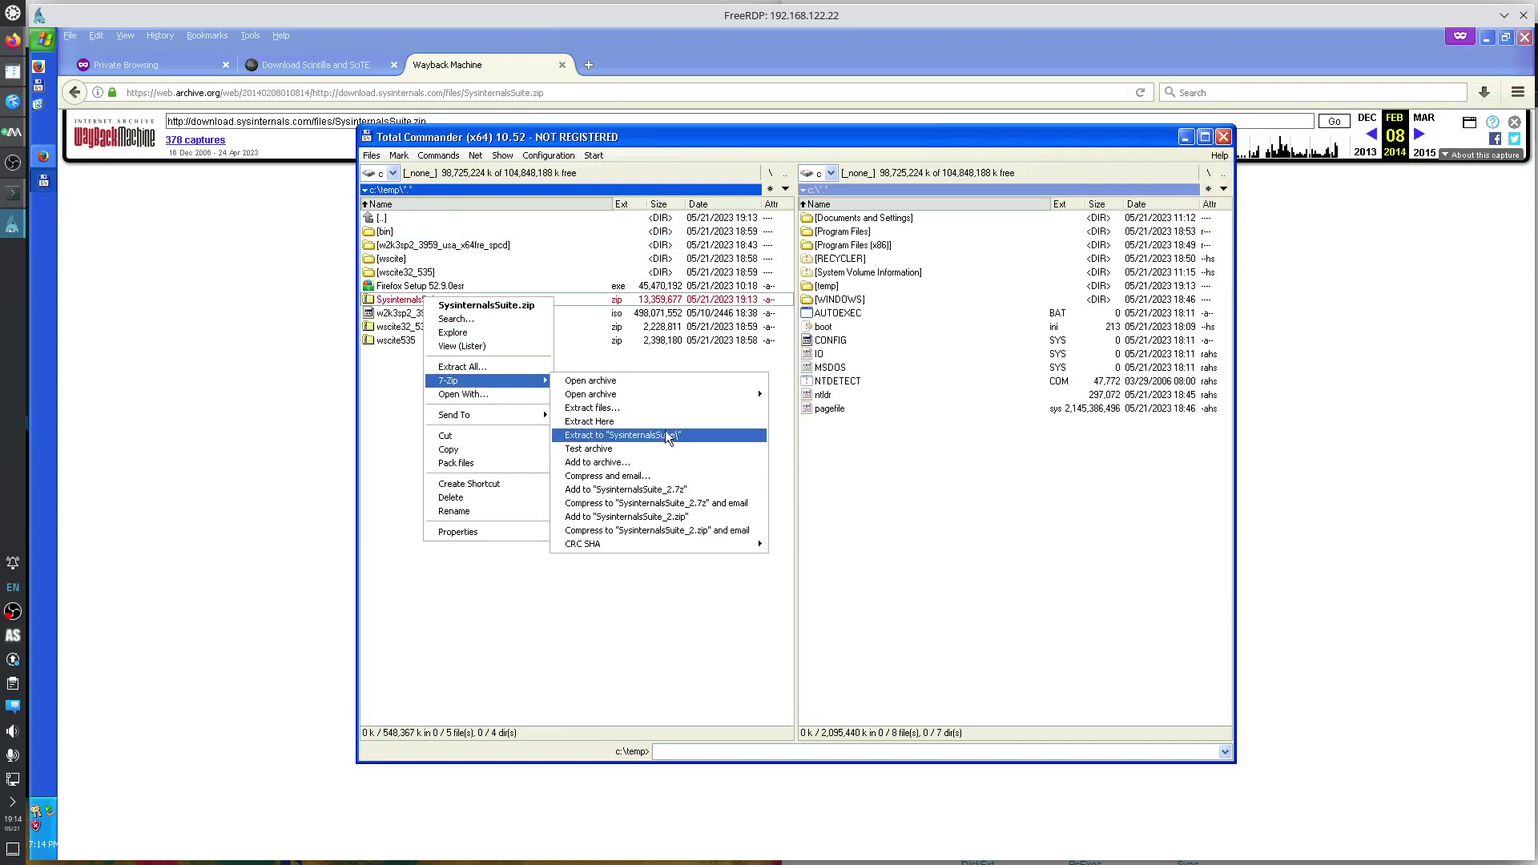
left_click(659, 436)
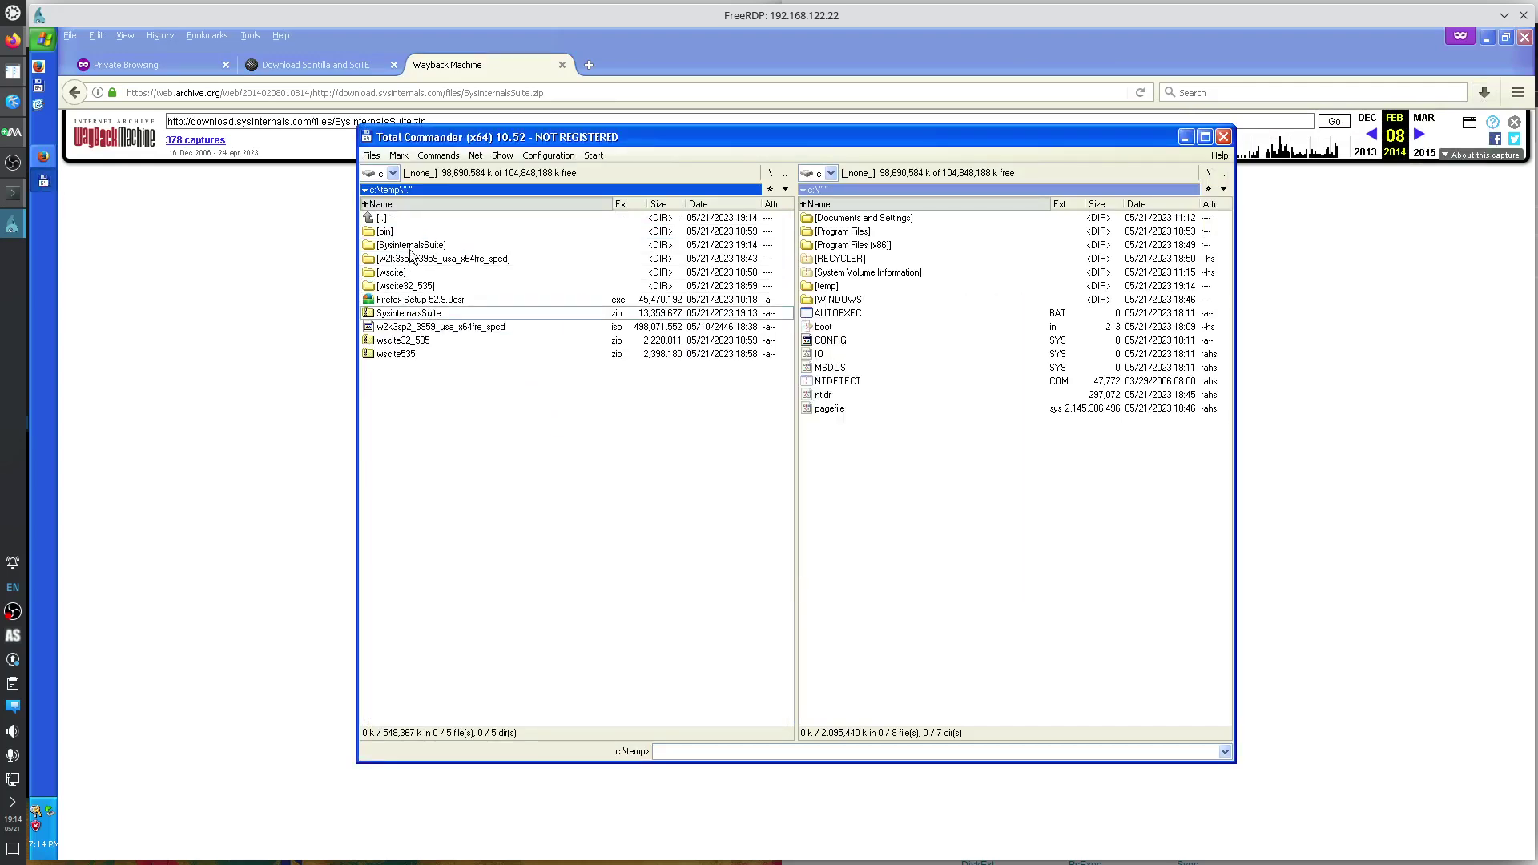
Move the SysinternalsSuite folder into c:\temp\bin.
double_click(411, 245)
double_click(395, 220)
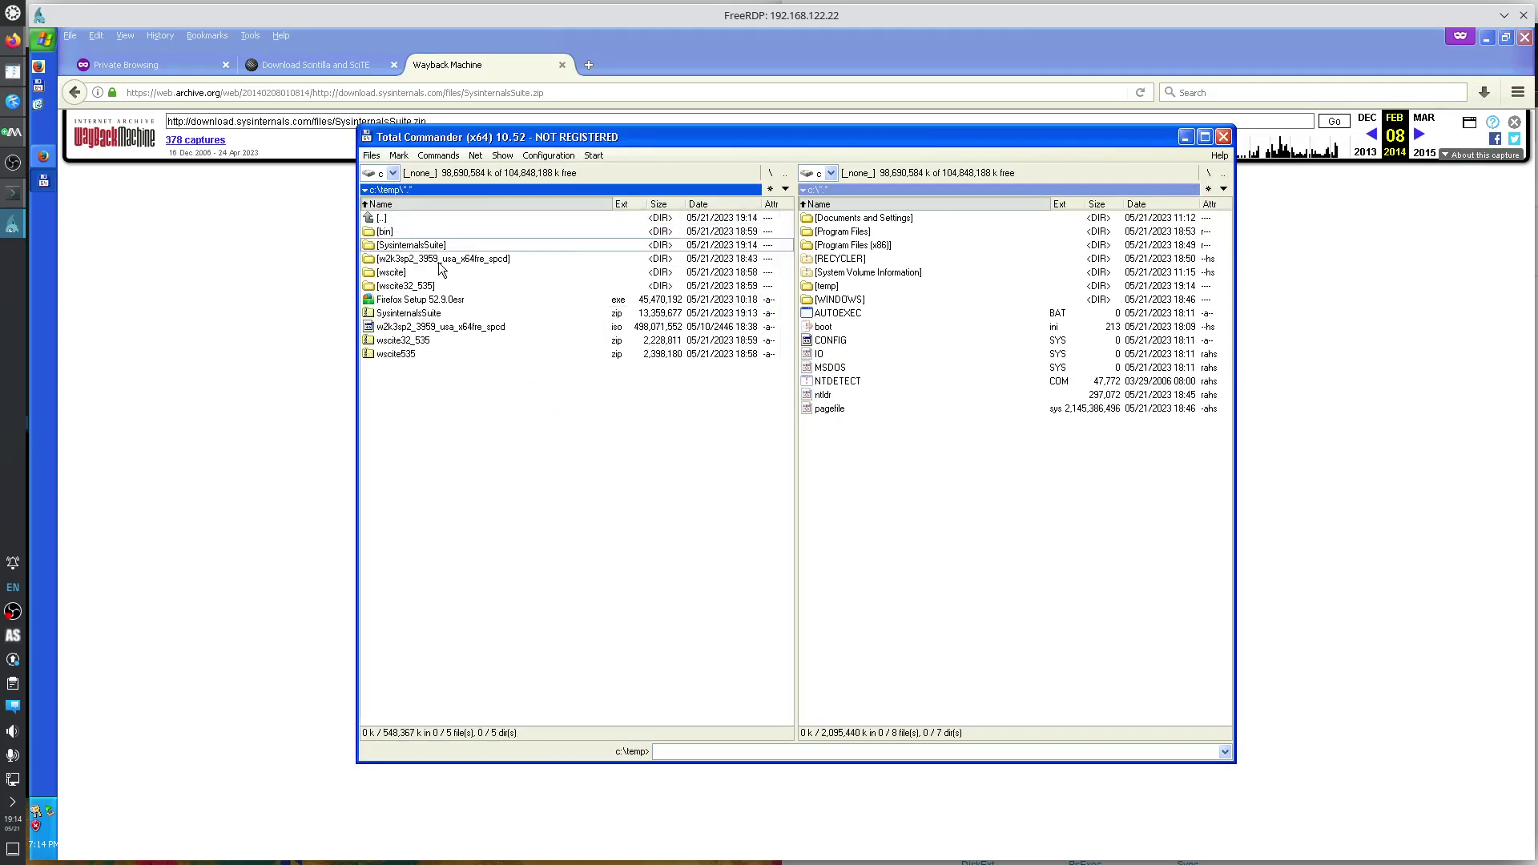
double_click(388, 232)
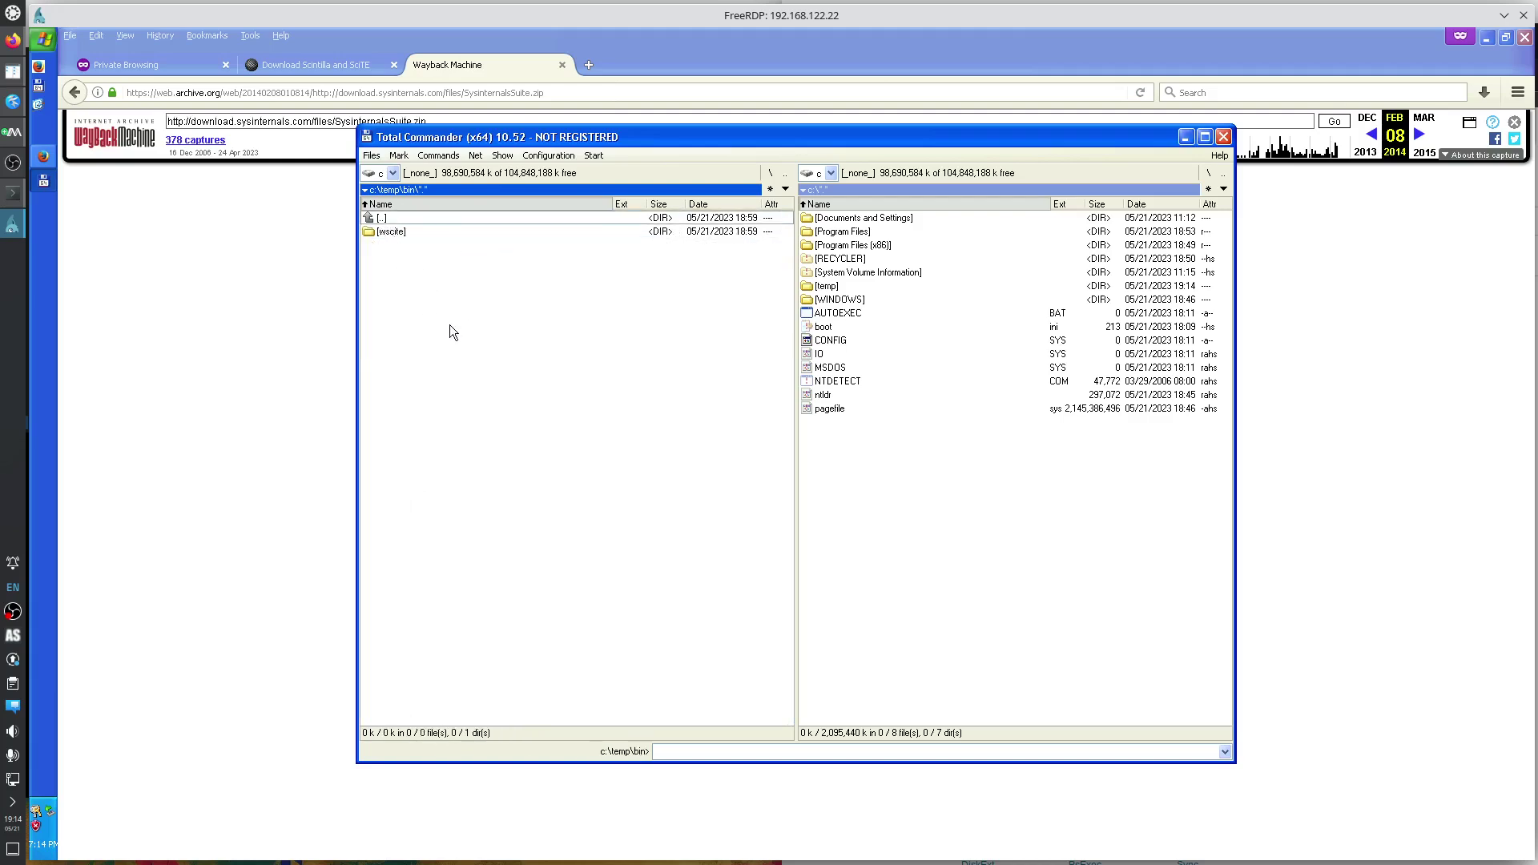
key("ctrl+v")
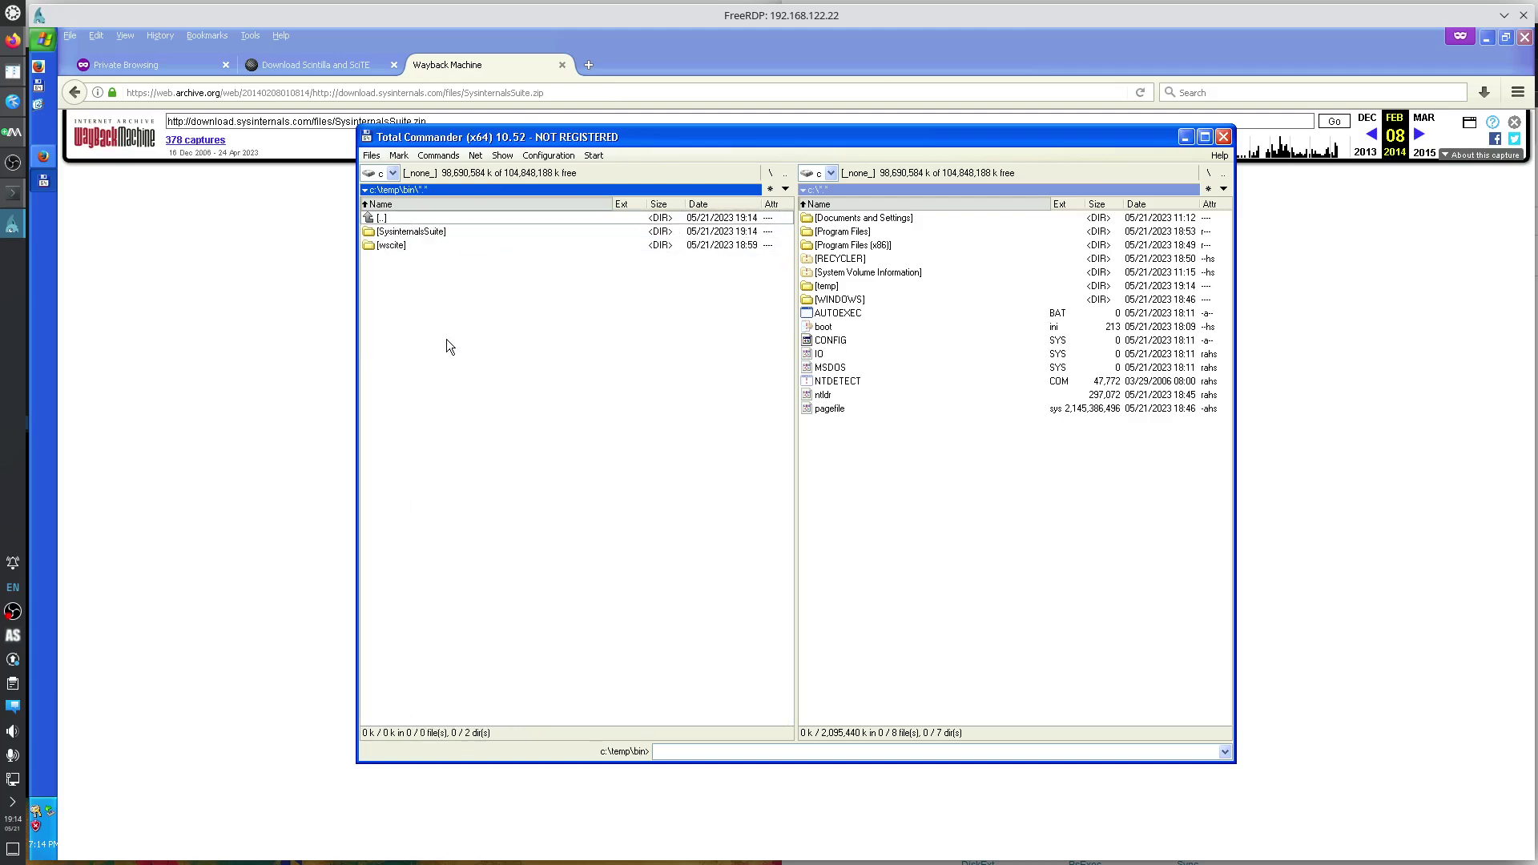
Open c:\temp\bin\SysinternalsSuite and launch Process Explorer (procexp).
double_click(410, 234)
left_click(413, 315)
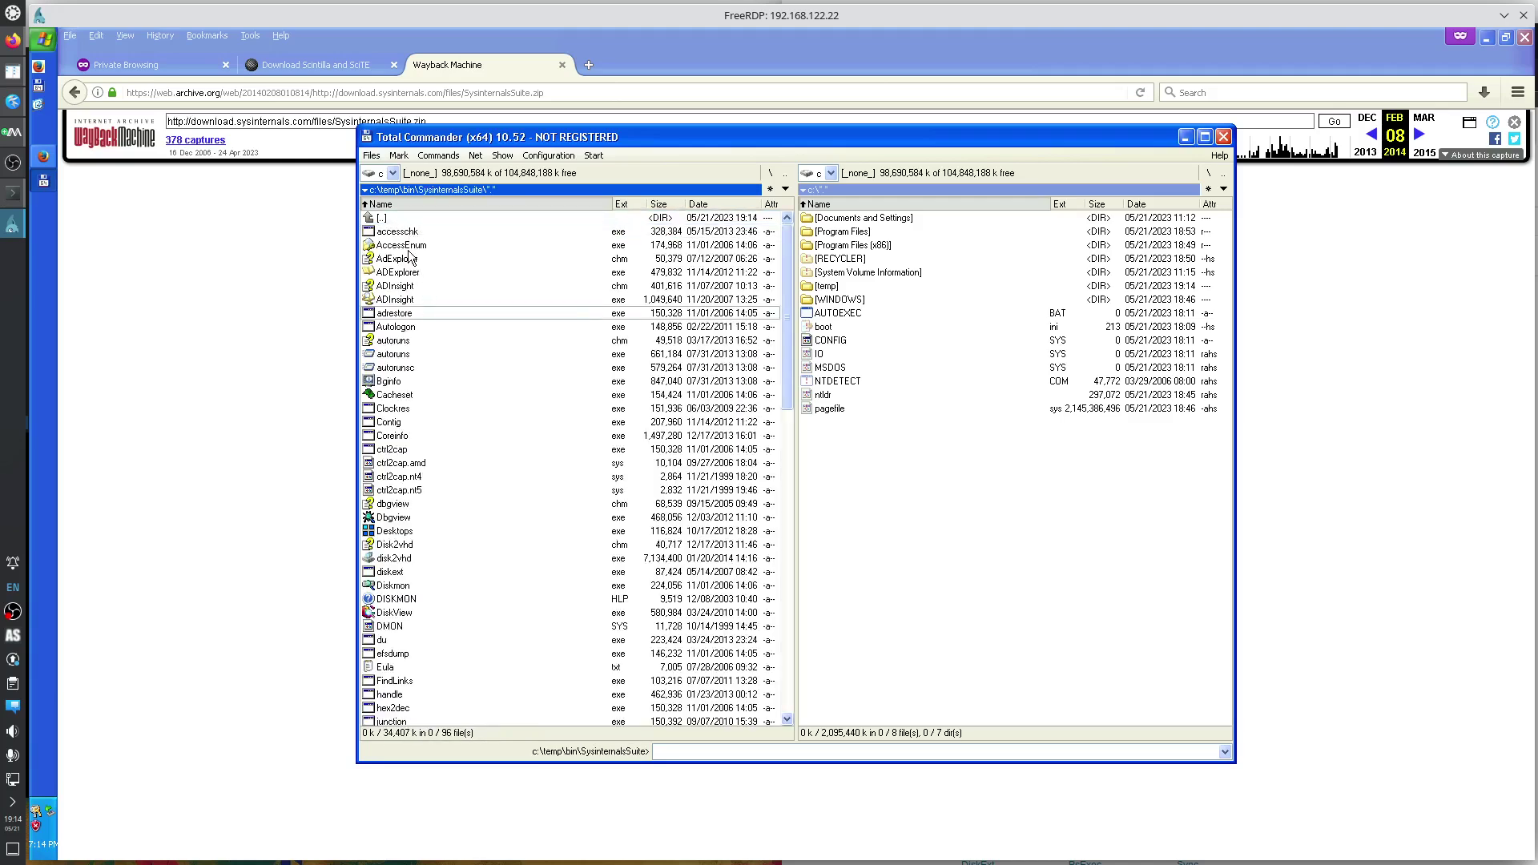
key("Down")
key("Down")
key("Down")
key("Down")
key("Down")
key("Down")
key("Down")
key("Down")
key("Down")
key("Down")
key("Down")
key("Down")
key("Down")
key("Down")
key("Down")
key("Down")
key("Down")
key("Down")
key("Down")
key("Down")
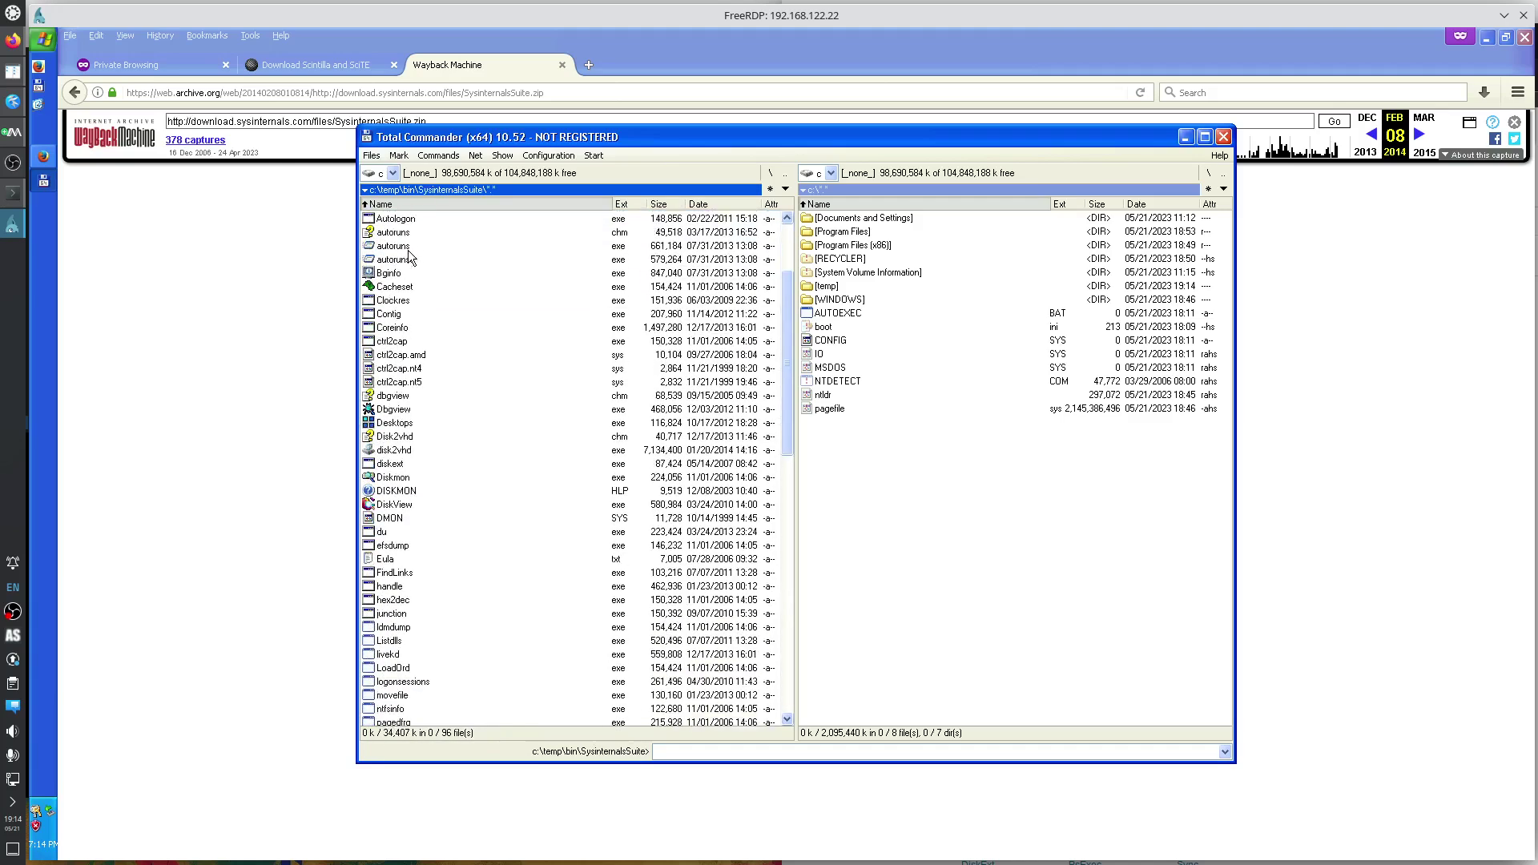
key("Down")
key("Down")
key("Down")
key("Down")
key("Down")
key("Down")
key("Down")
key("Down")
key("Down")
key("Up")
key("Up")
key("Up")
key("Up")
key("Up")
key("Up")
key("Up")
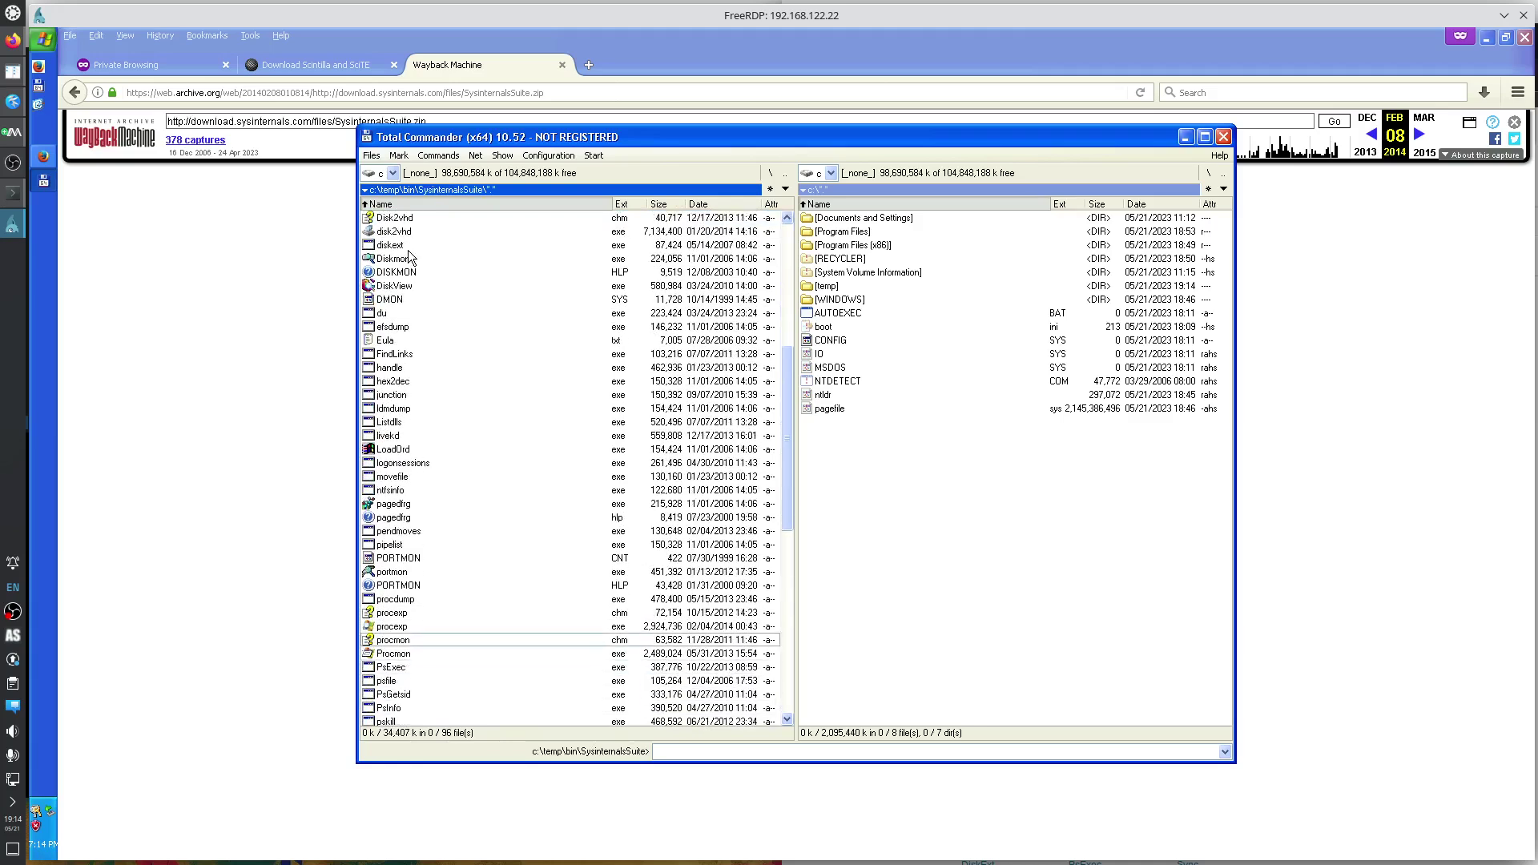
key("Return")
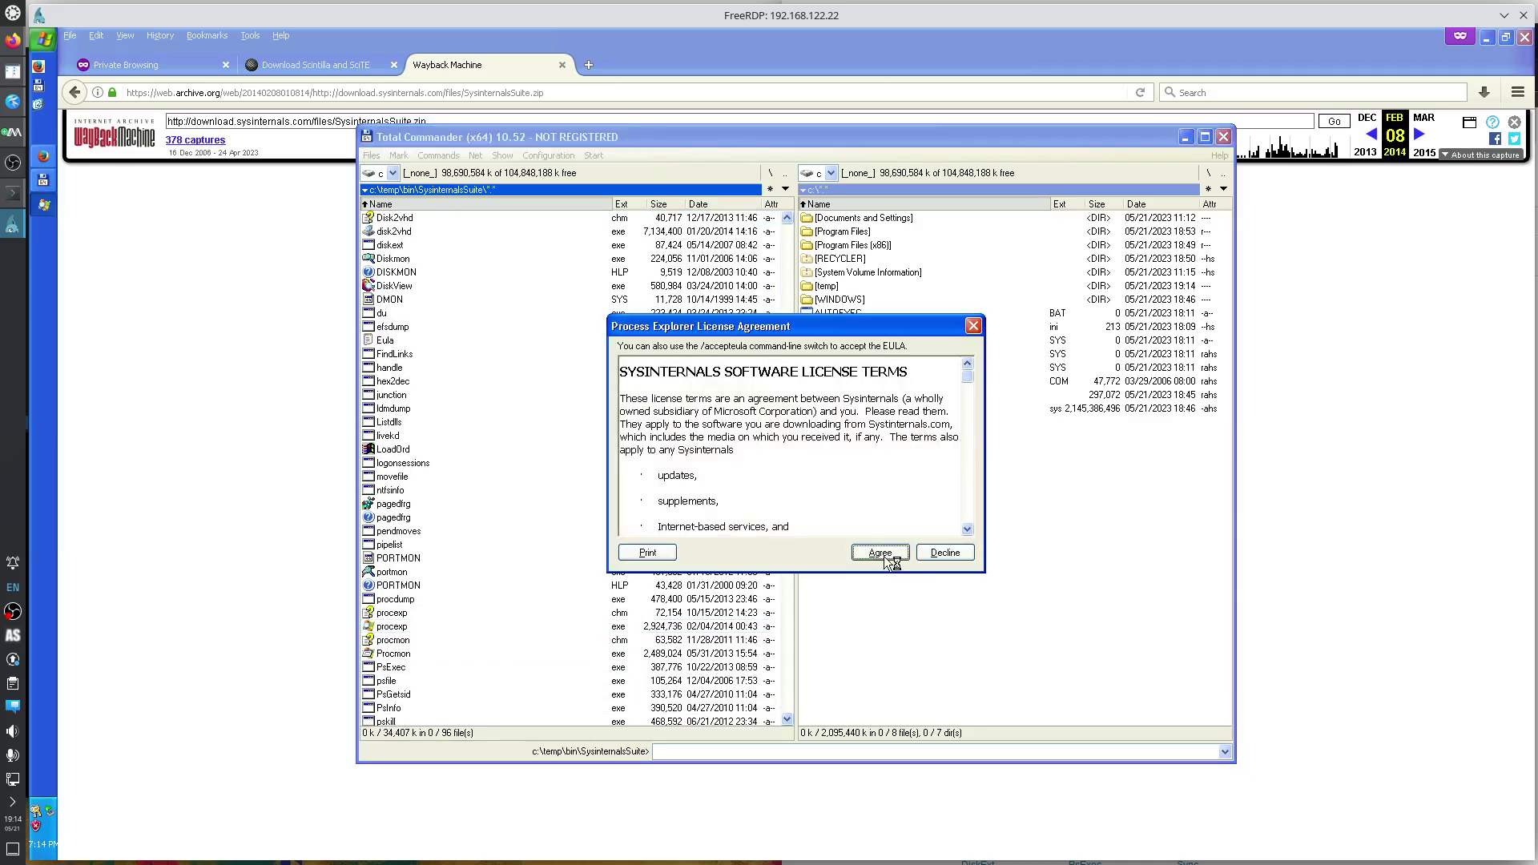
Accept the Process Explorer licence and view the DLLs of svchost PID 724 in the lower pane.
left_click(881, 555)
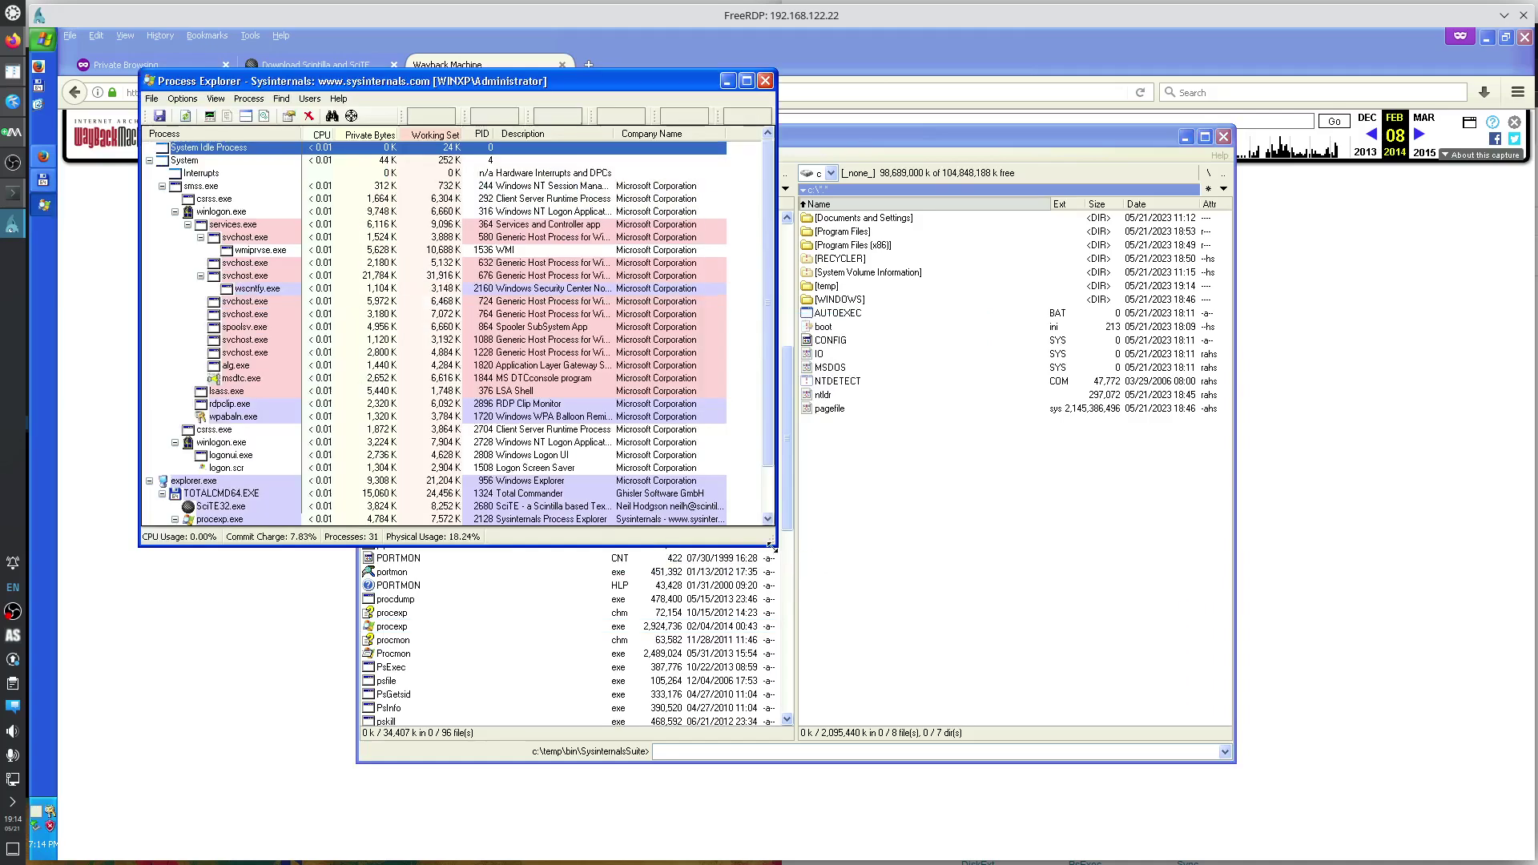
left_click(254, 301)
left_click(264, 116)
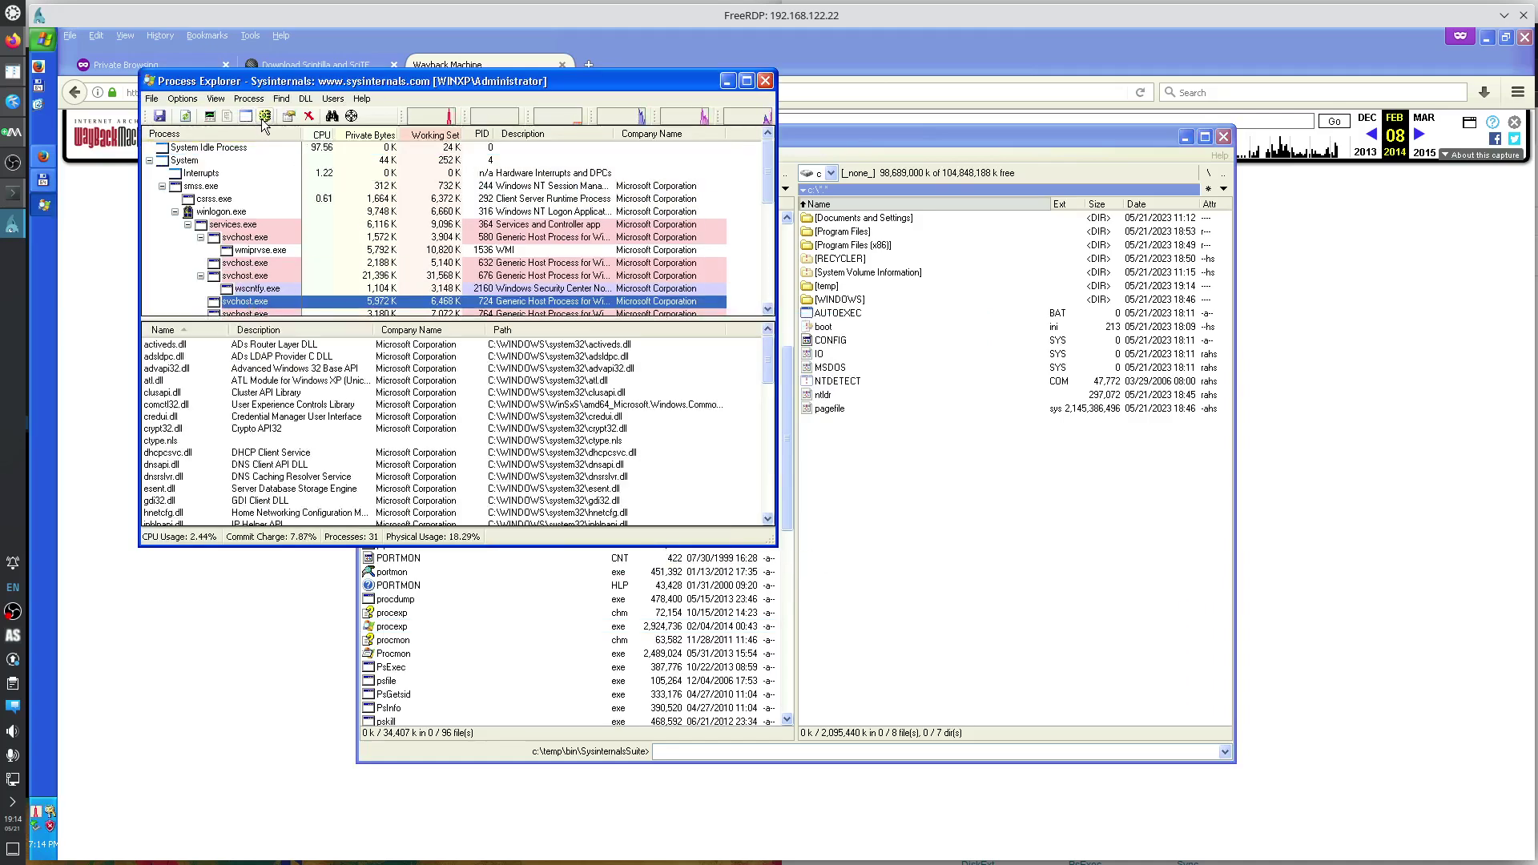
Search handles for '.sys' and locate C:\pagefile.sys held by the System process.
left_click(332, 116)
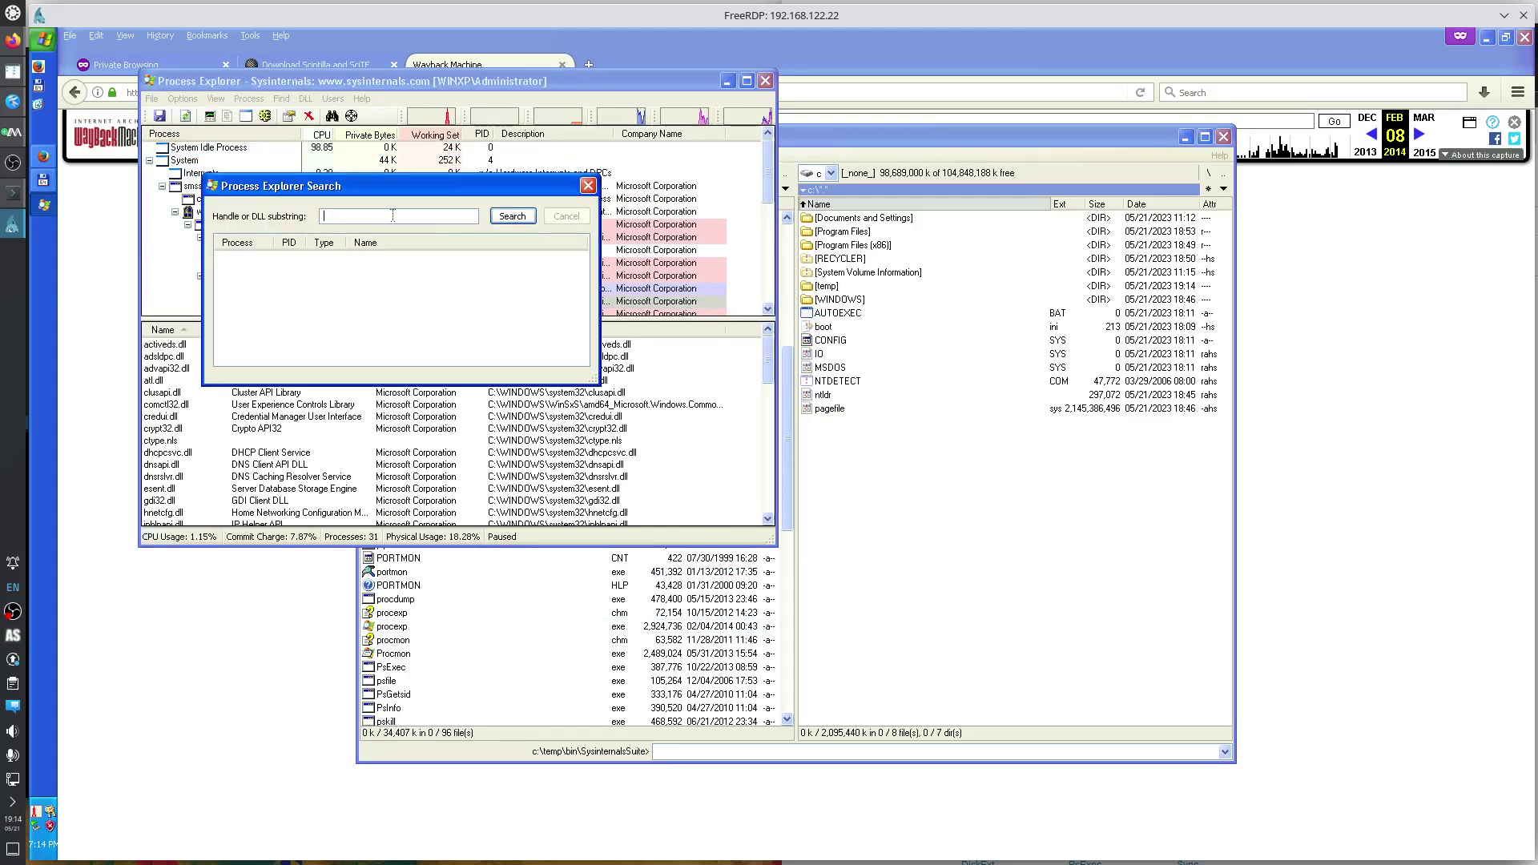
type(".sys")
key("Return")
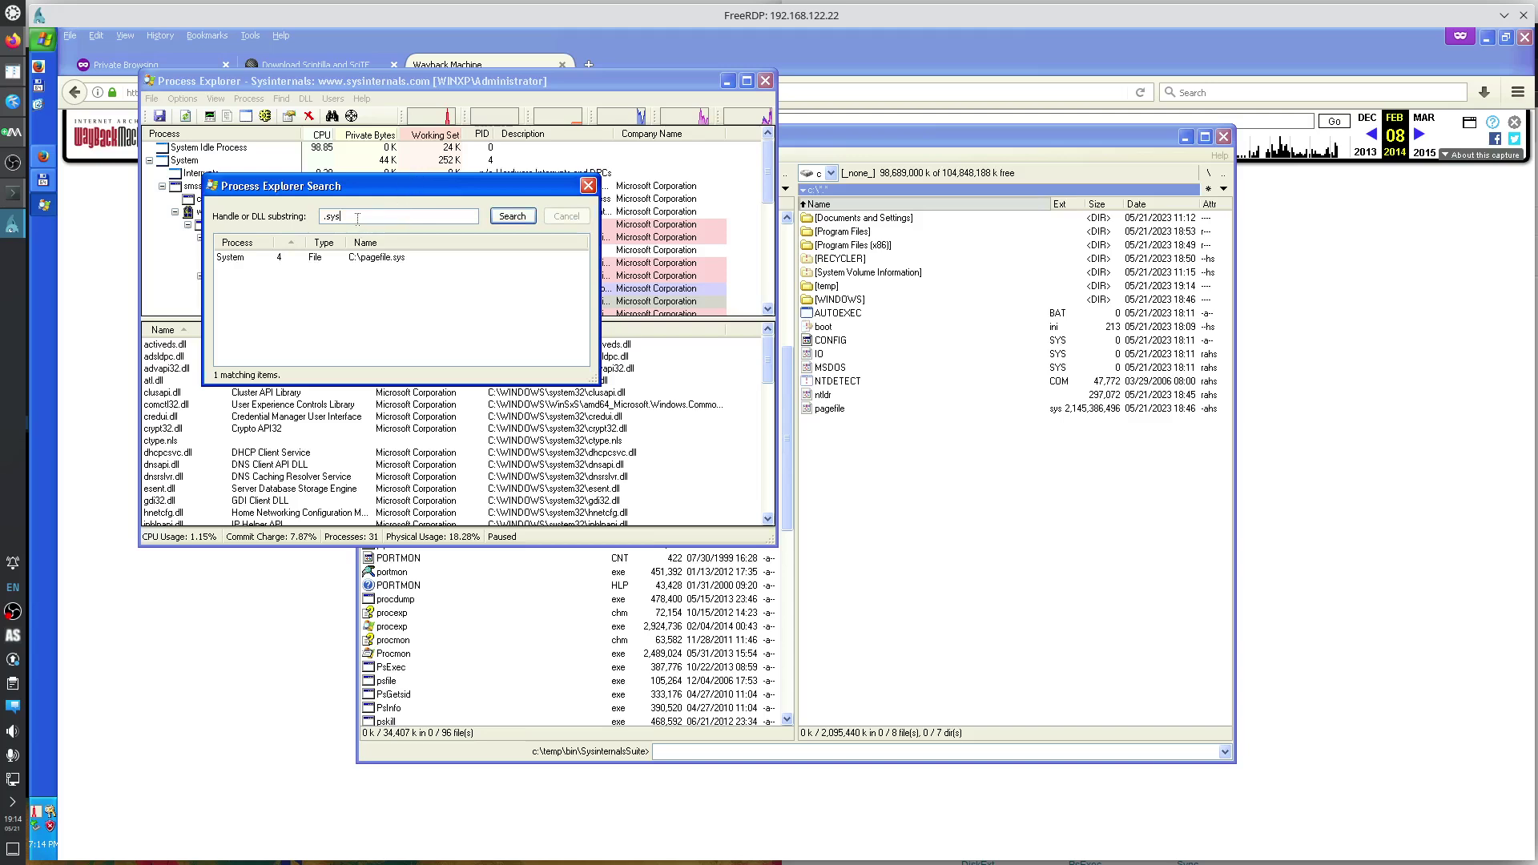
left_click(362, 258)
left_click(588, 186)
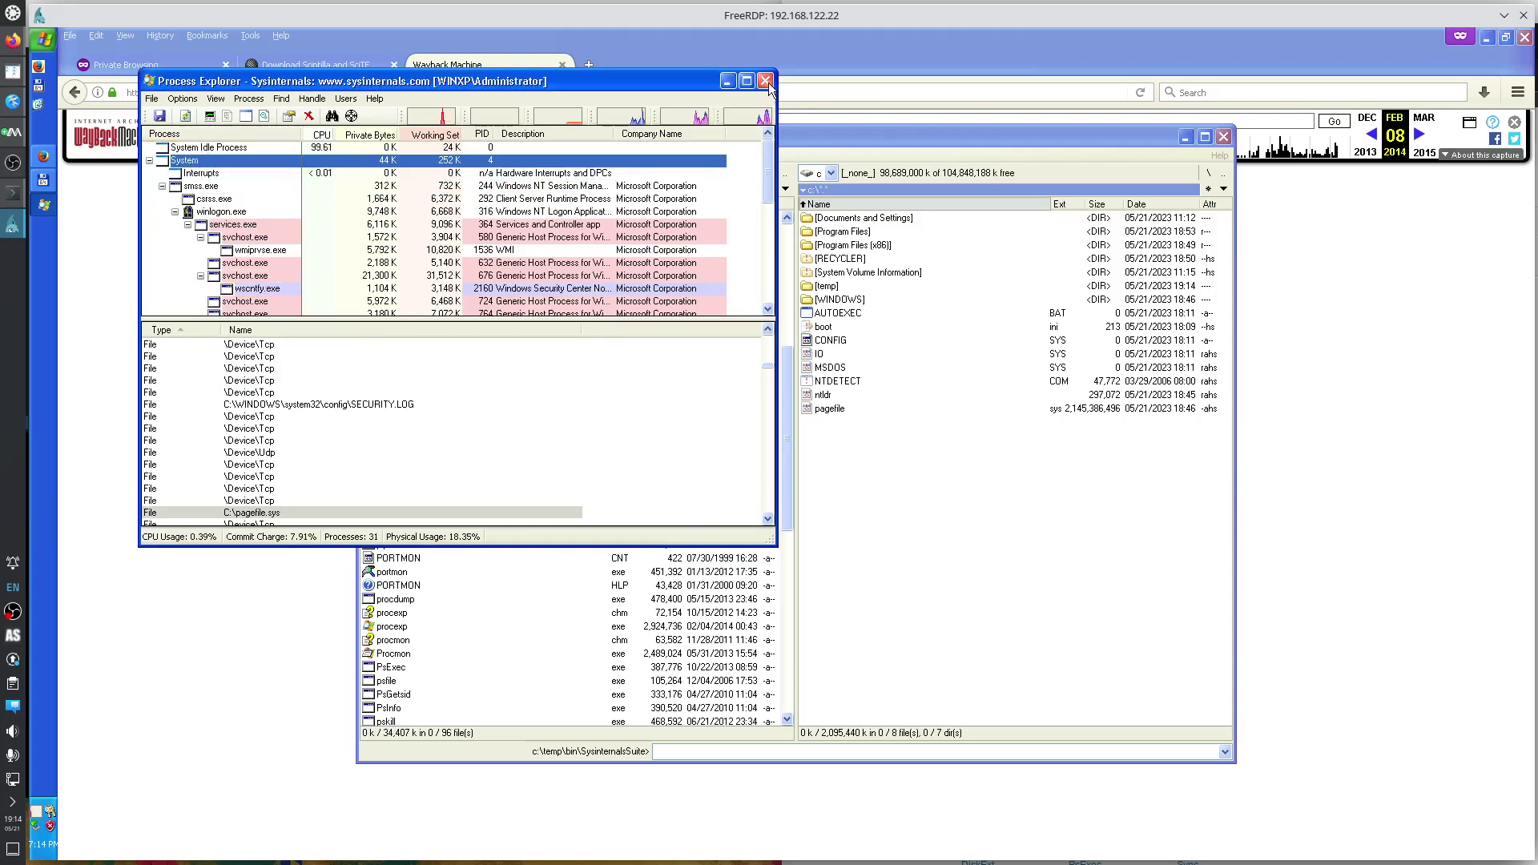
Identify the process owning the Firefox window, then close Process Explorer.
left_click(351, 118)
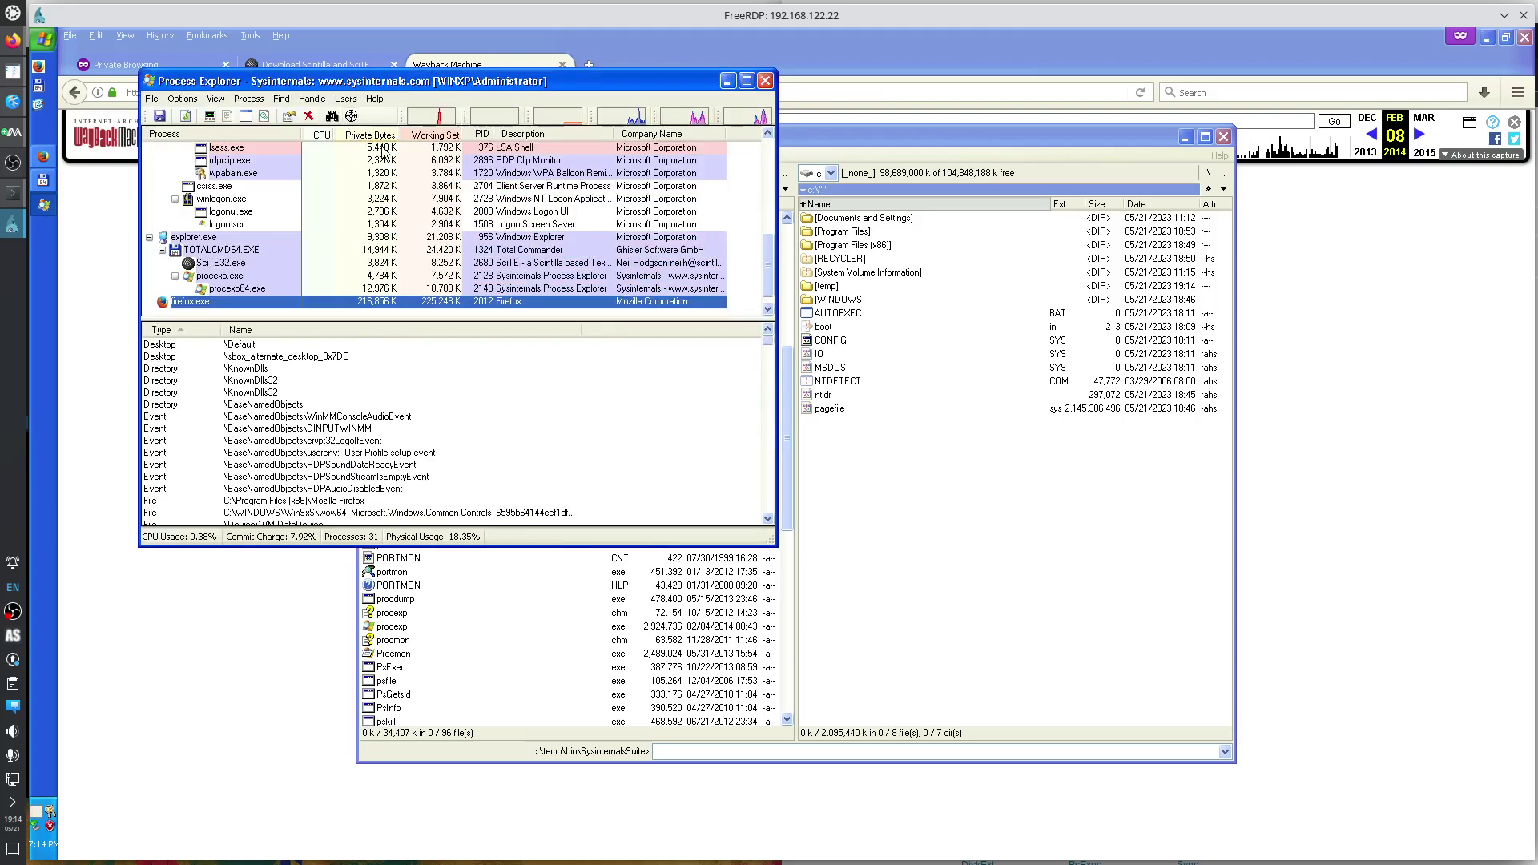
left_click_drag(351, 117, 195, 255)
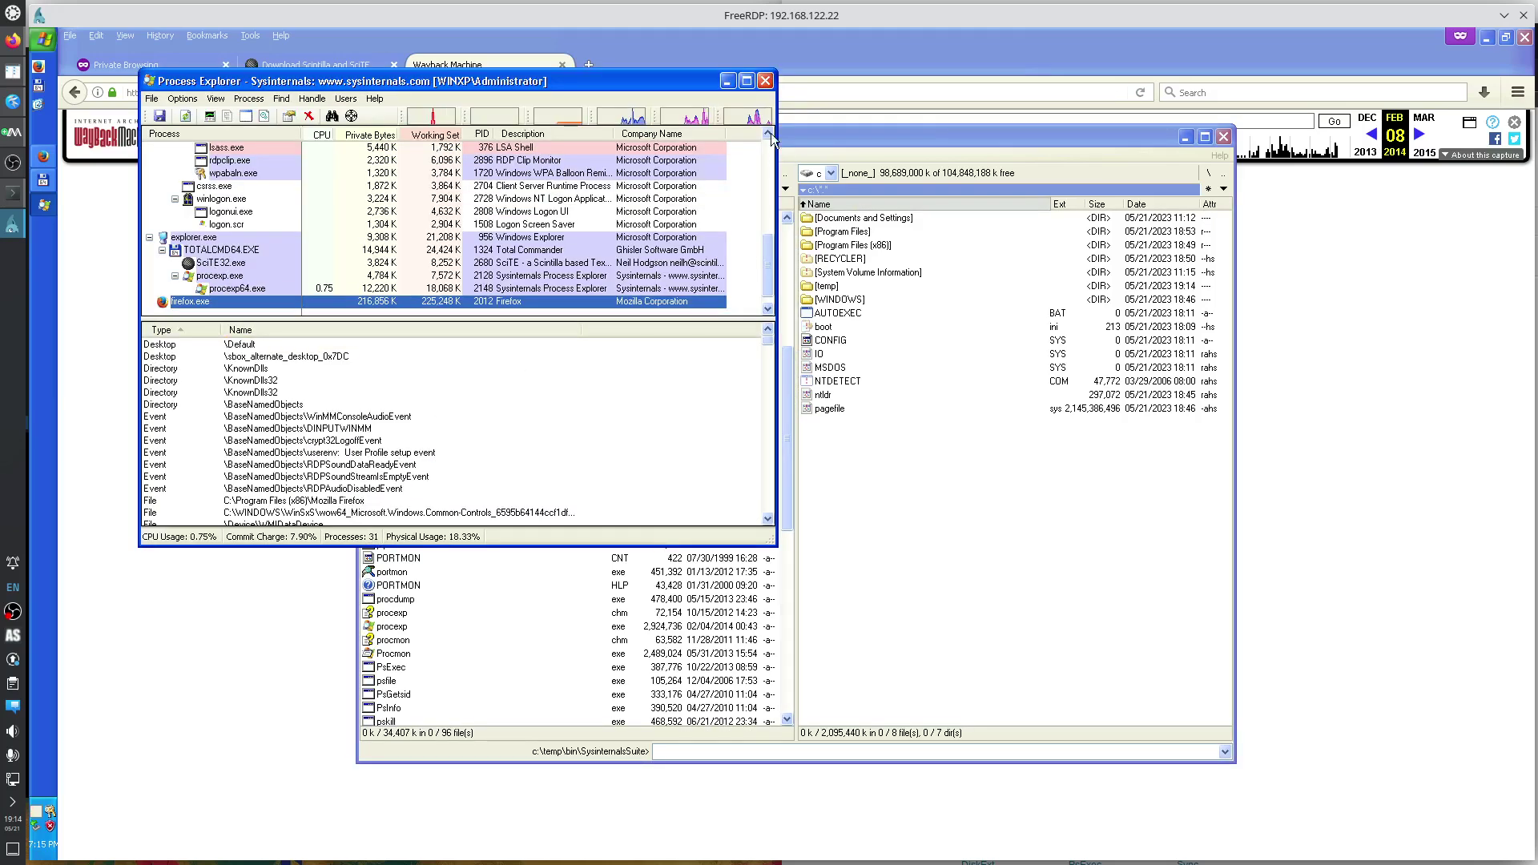
left_click(767, 81)
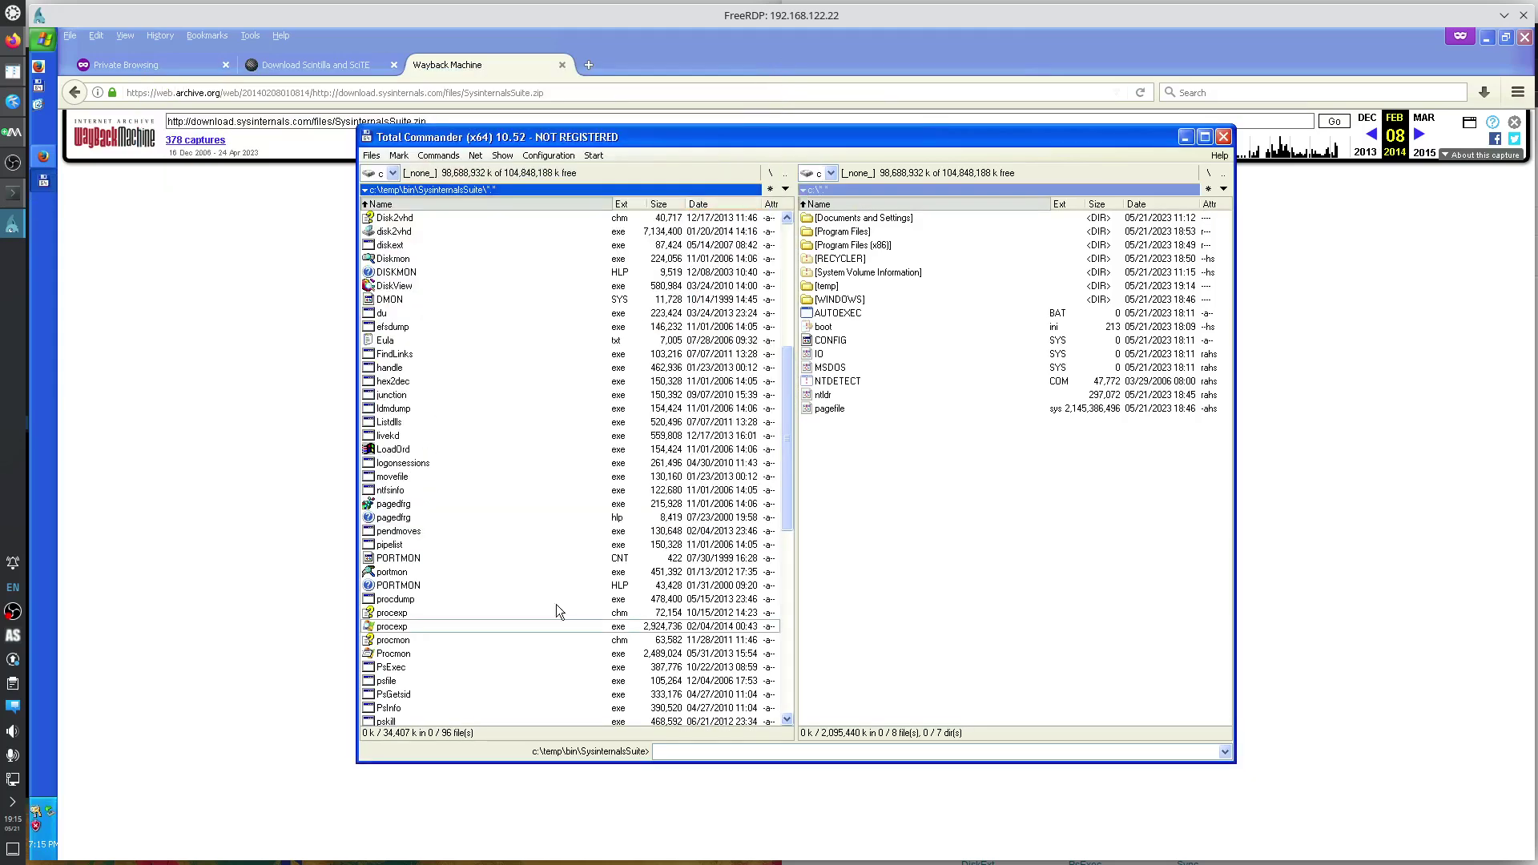
Launch Process Monitor, accept its licence, and close it.
double_click(446, 653)
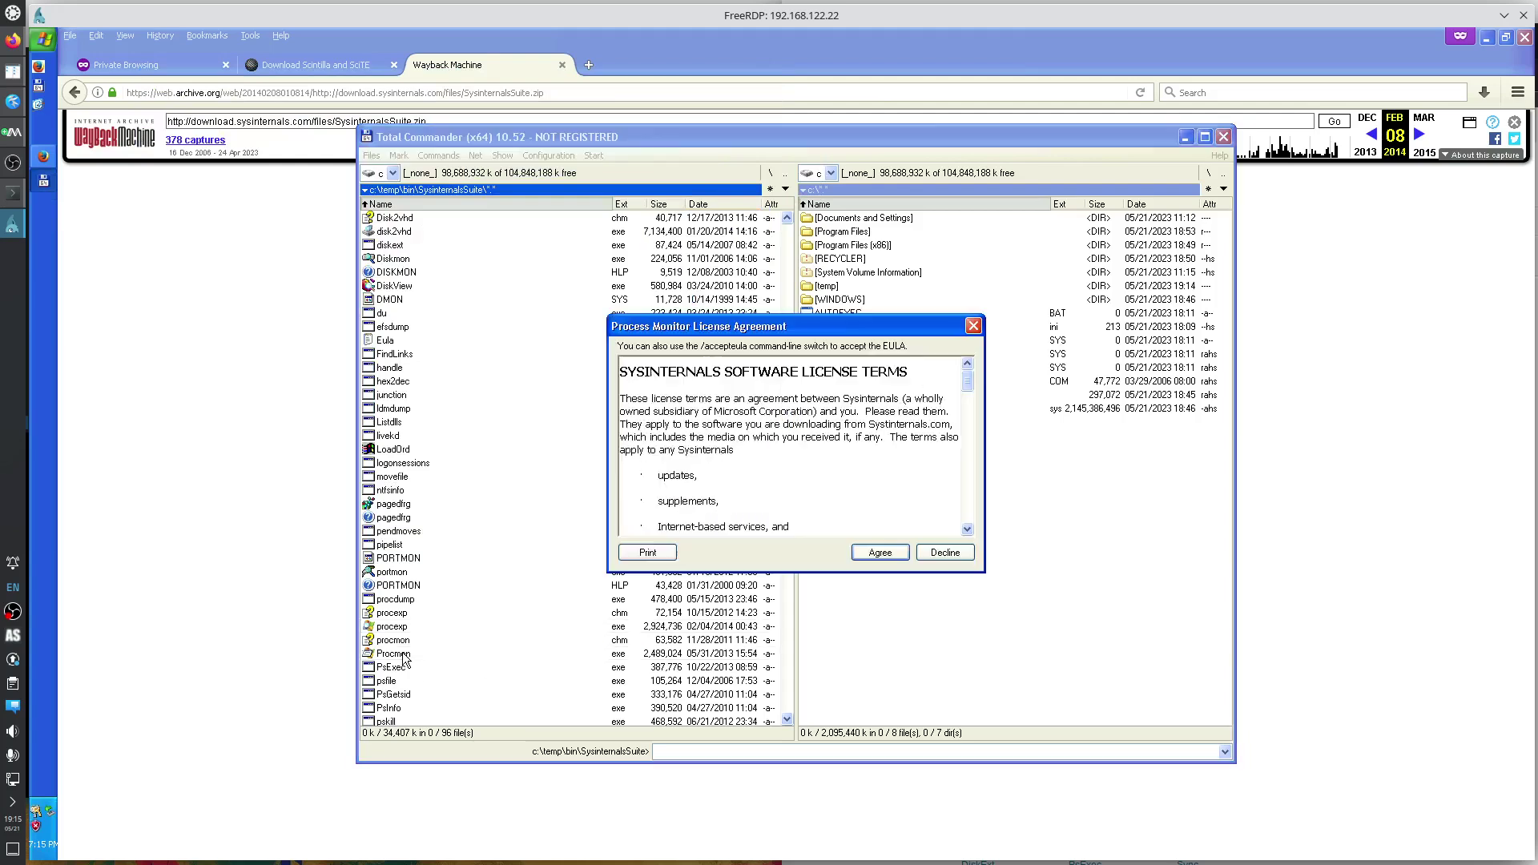
left_click(880, 553)
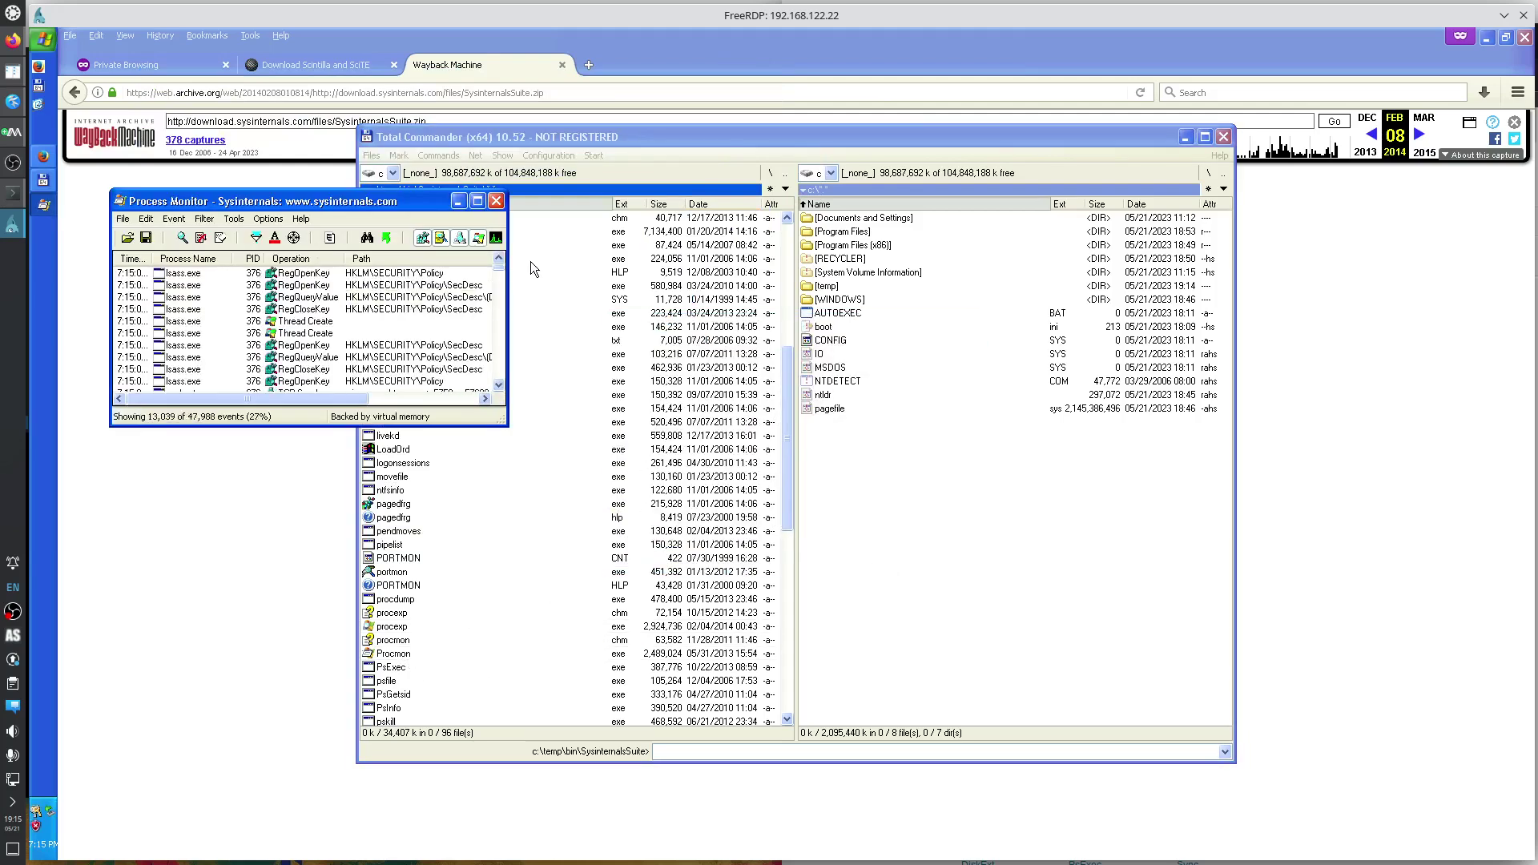
left_click(496, 201)
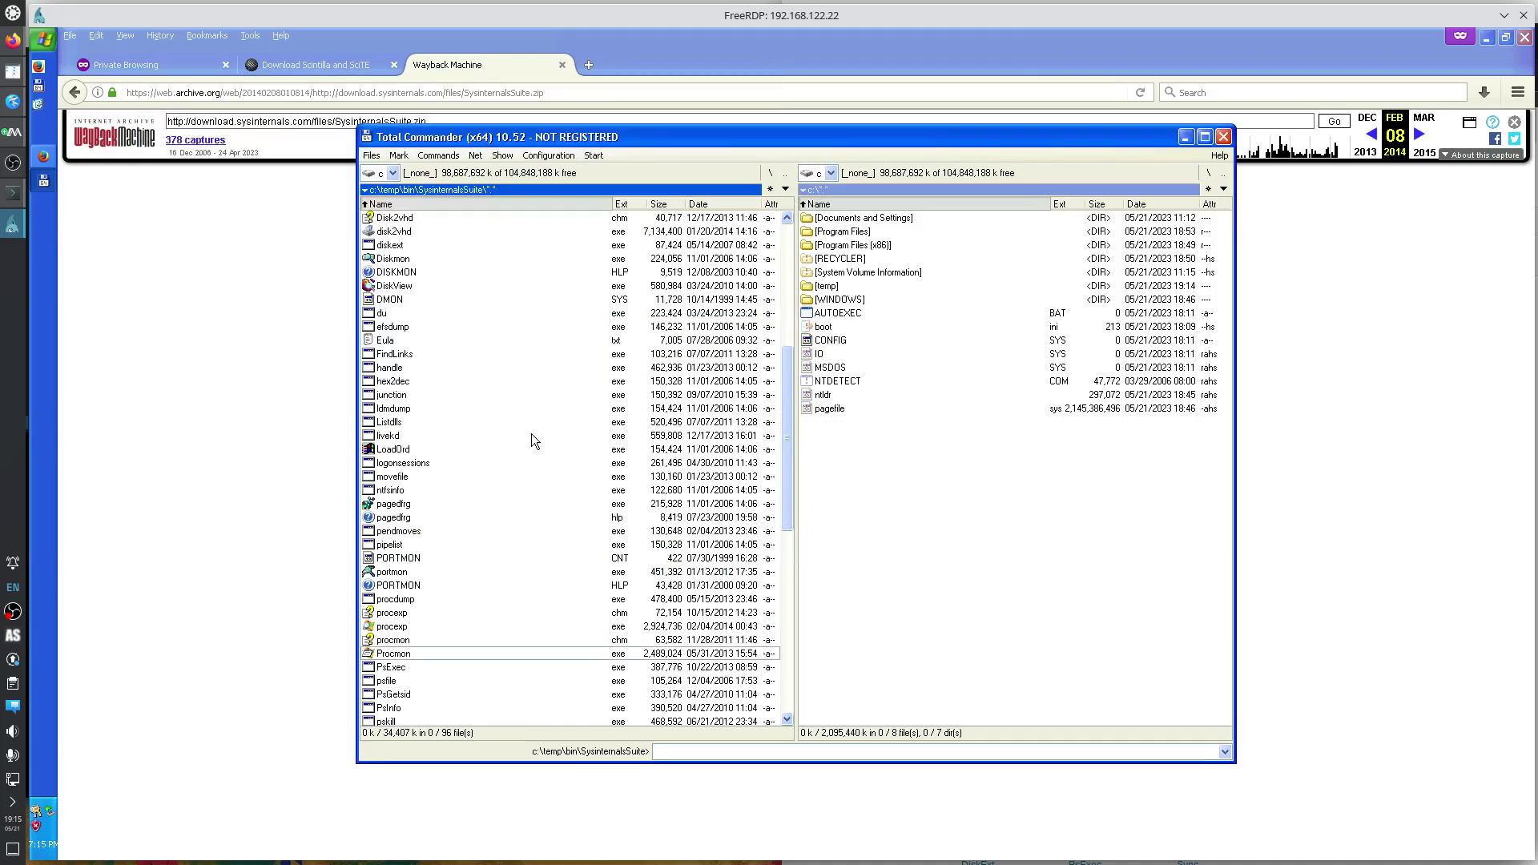
Launch WinObj, accept its licence, close it, and go back up to c:\temp\bin.
scroll(531, 434, "down", 12)
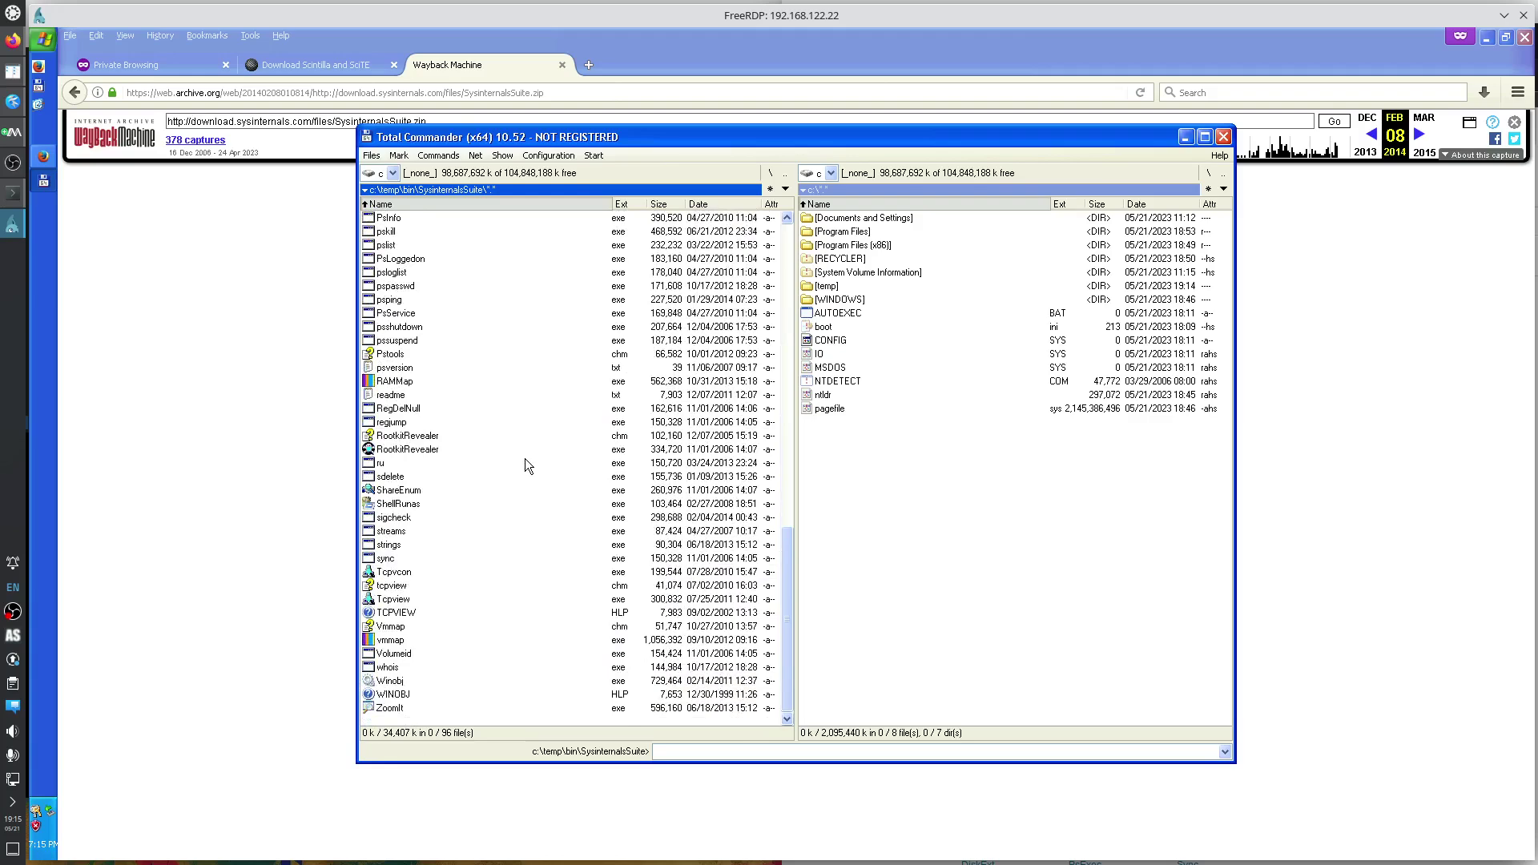
scroll(444, 602, "up", 5)
scroll(448, 604, "down", 6)
double_click(394, 681)
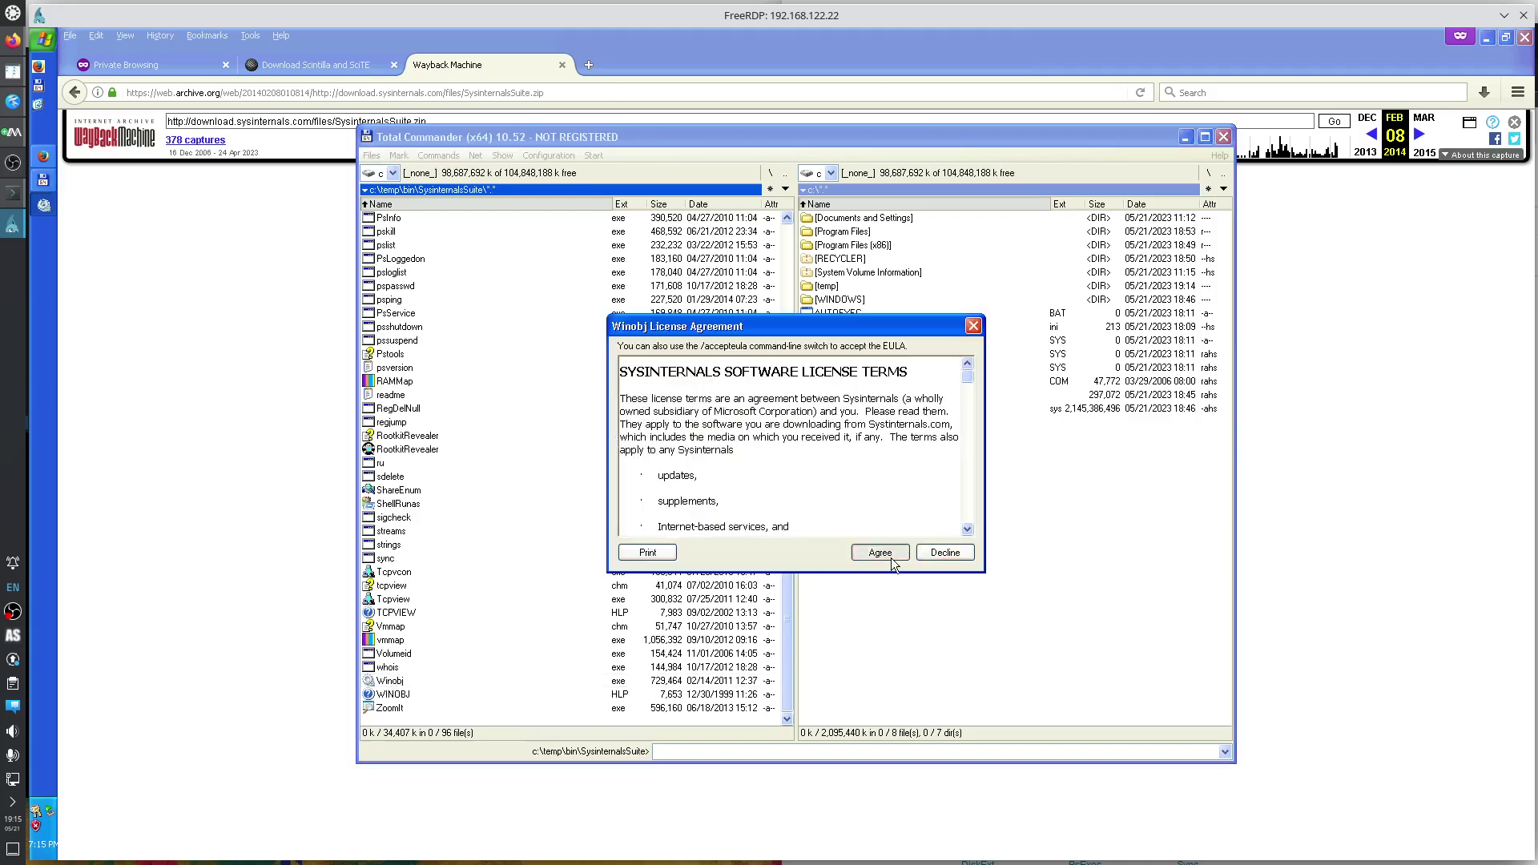
left_click(880, 553)
left_click(581, 114)
left_click(625, 330)
key("BackSpace")
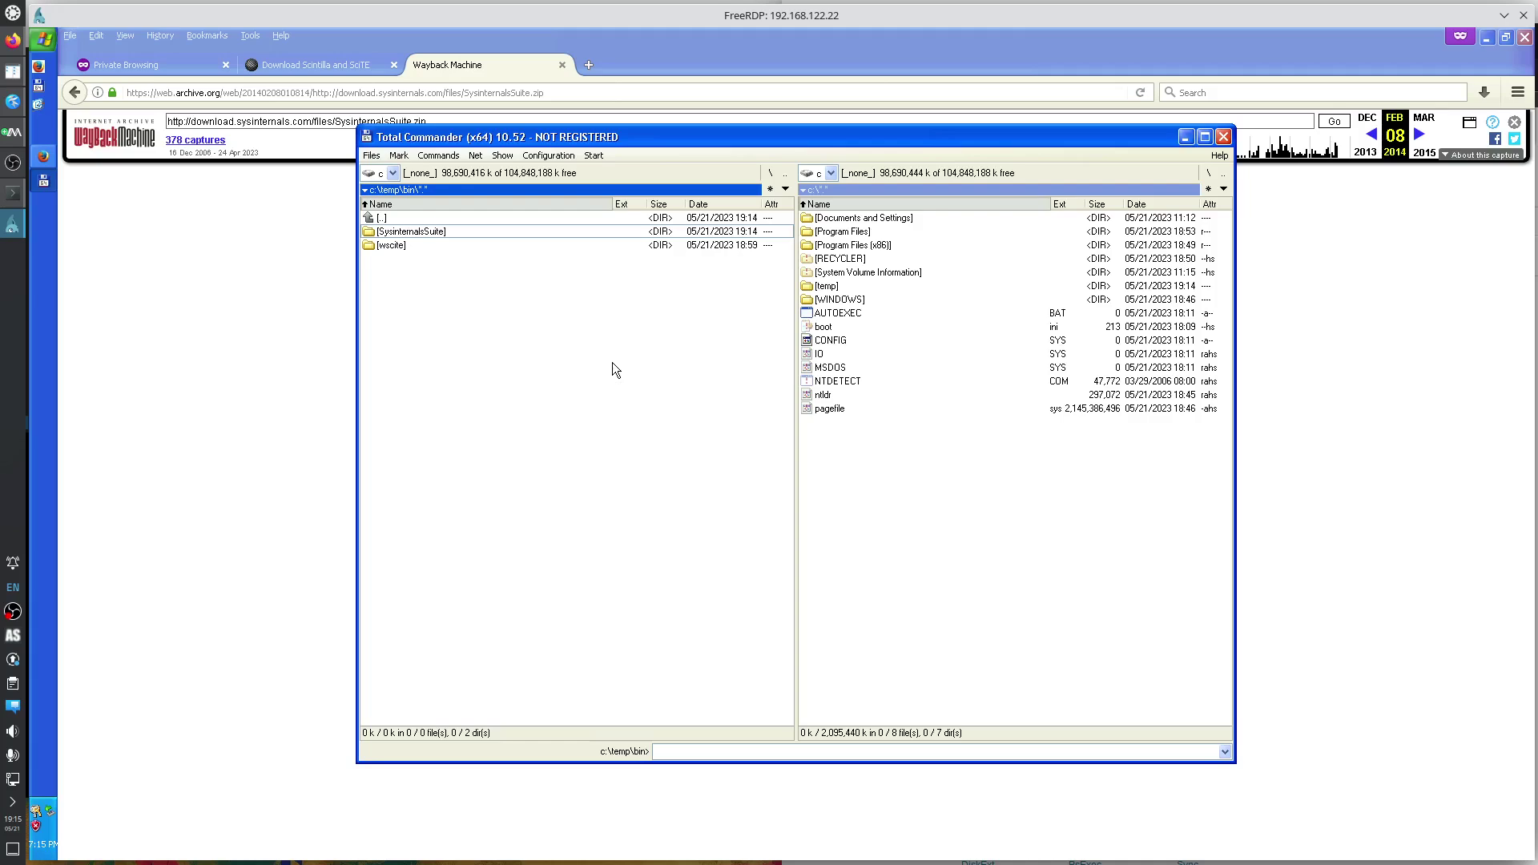
Go up from c:\temp\bin to c:\temp in Total Commander's left panel.
key("BackSpace")
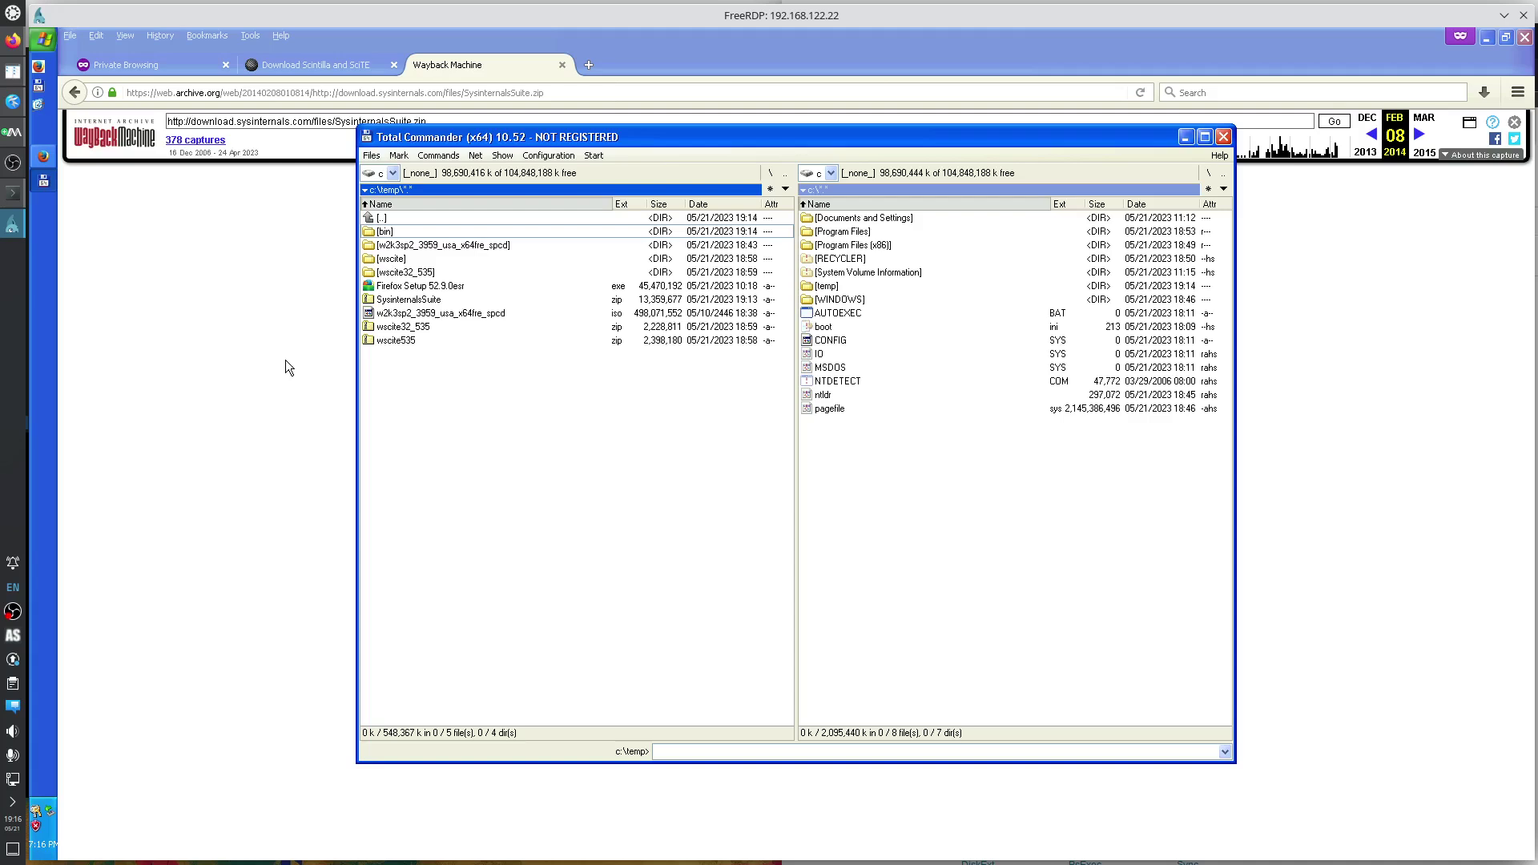
right_click(12, 612)
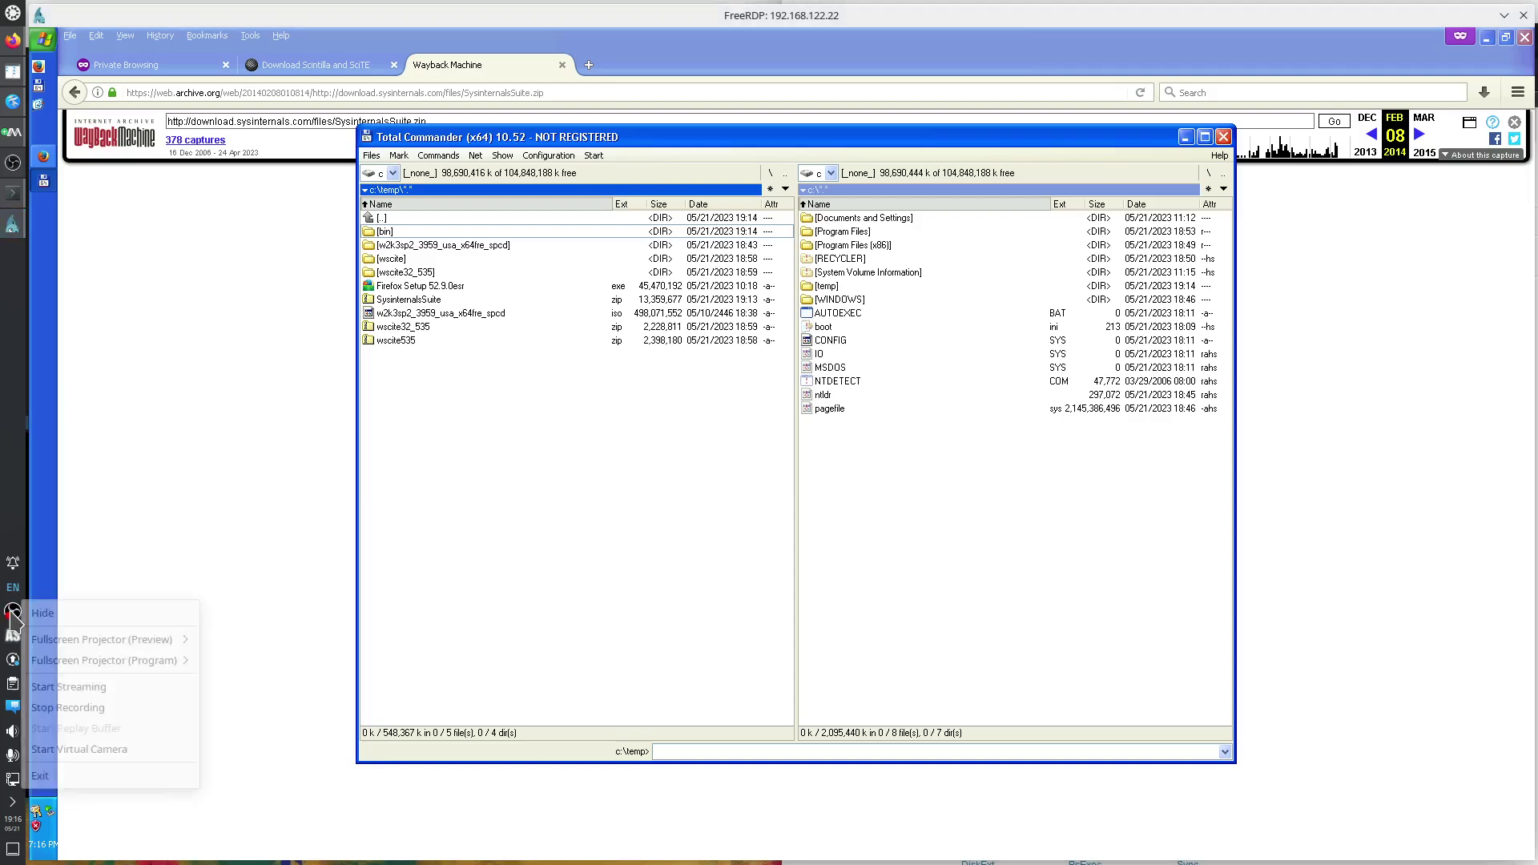